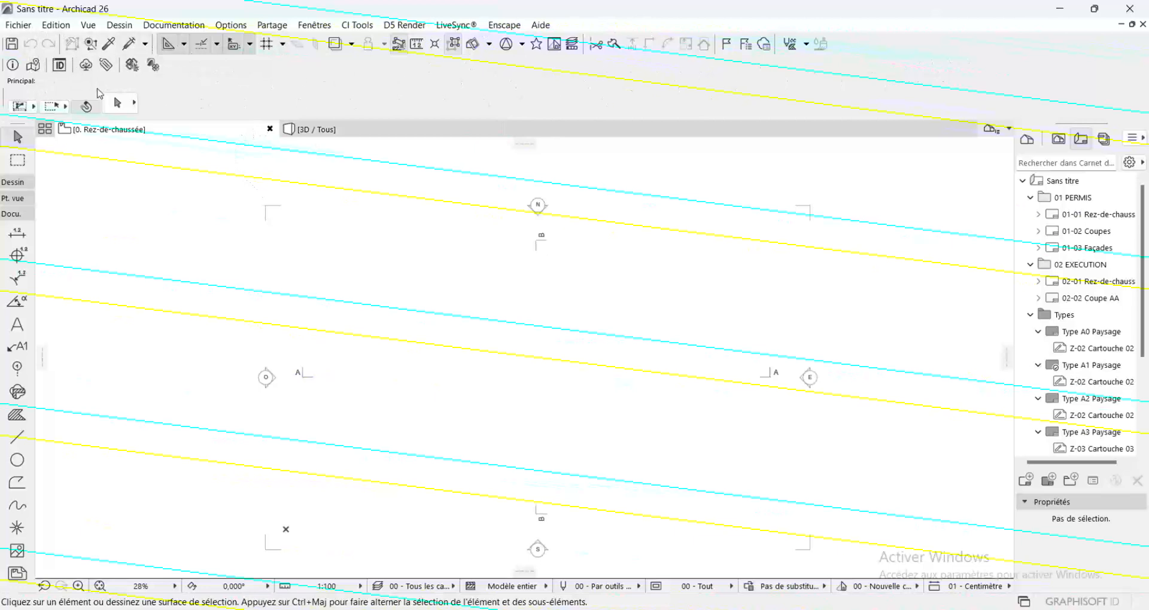
Examine the Dessin, Point de vue and Documentation tool groups, including the default settings of the wall and column tools
{"action": "left_click", "coordinate": [16, 183]}
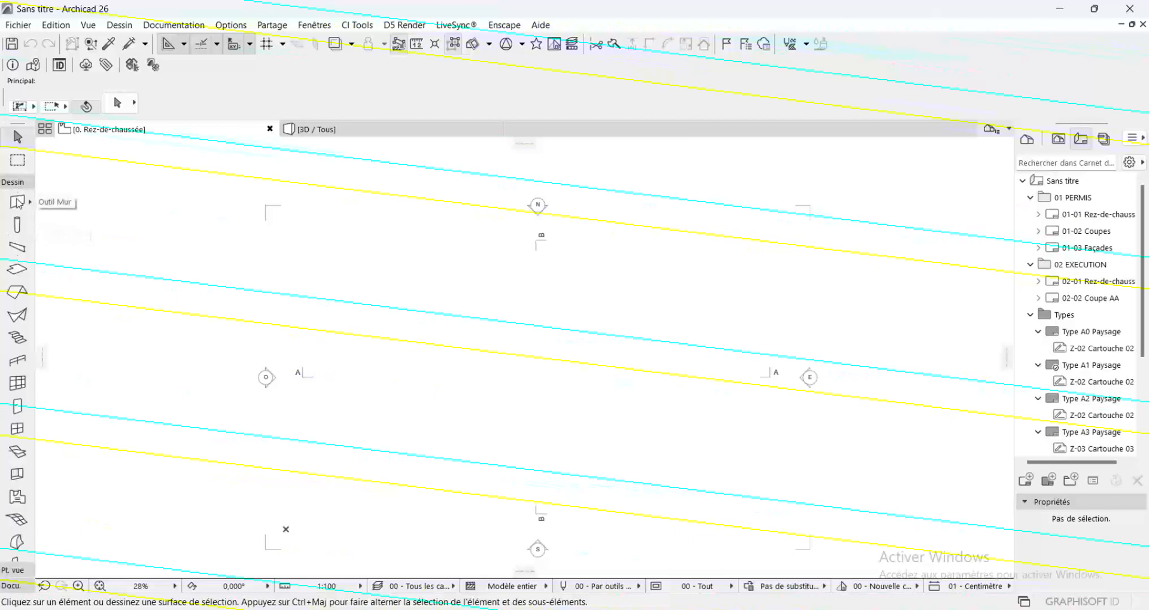
{"action": "left_click", "coordinate": [17, 202]}
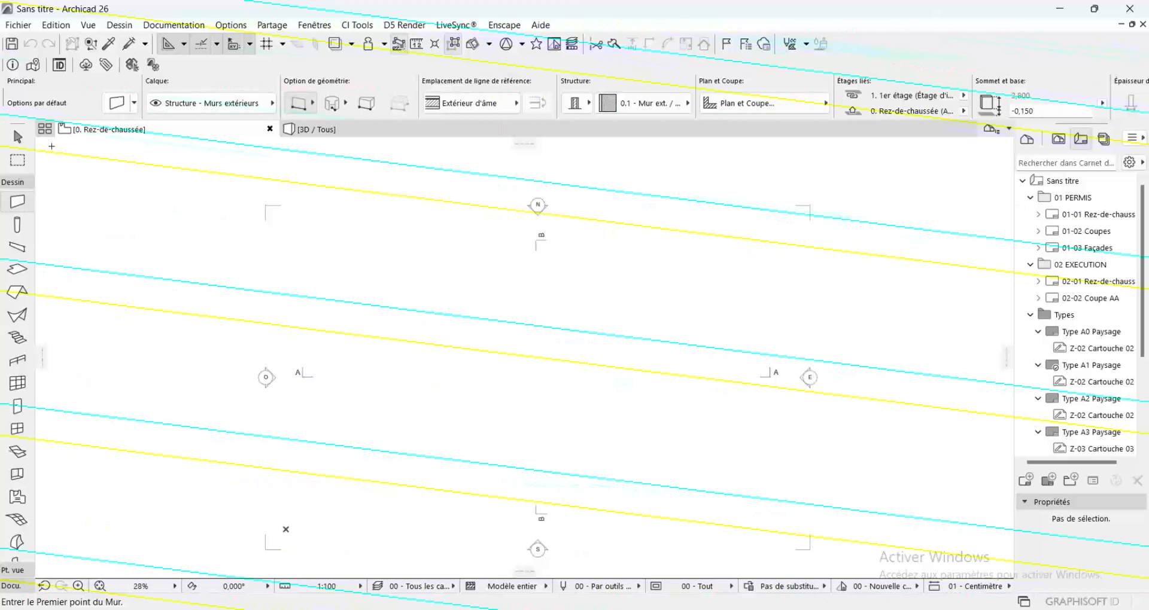
{"action": "left_click", "coordinate": [17, 224]}
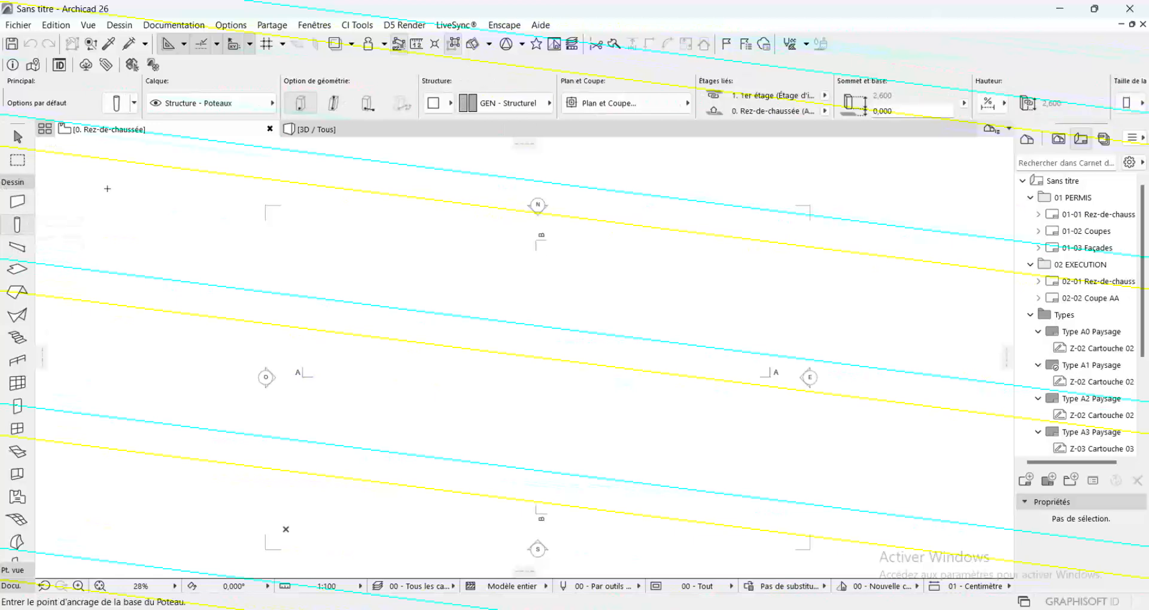
{"action": "scroll", "coordinate": [539, 105], "scroll_direction": "down", "scroll_amount": 3}
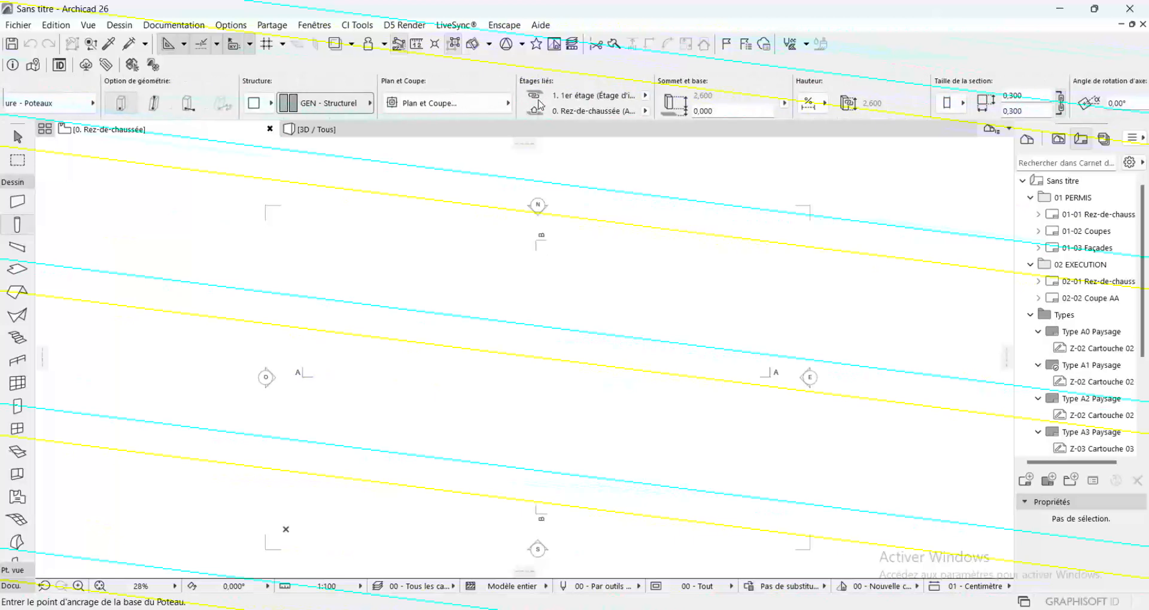
{"action": "scroll", "coordinate": [538, 105], "scroll_direction": "down", "scroll_amount": 5}
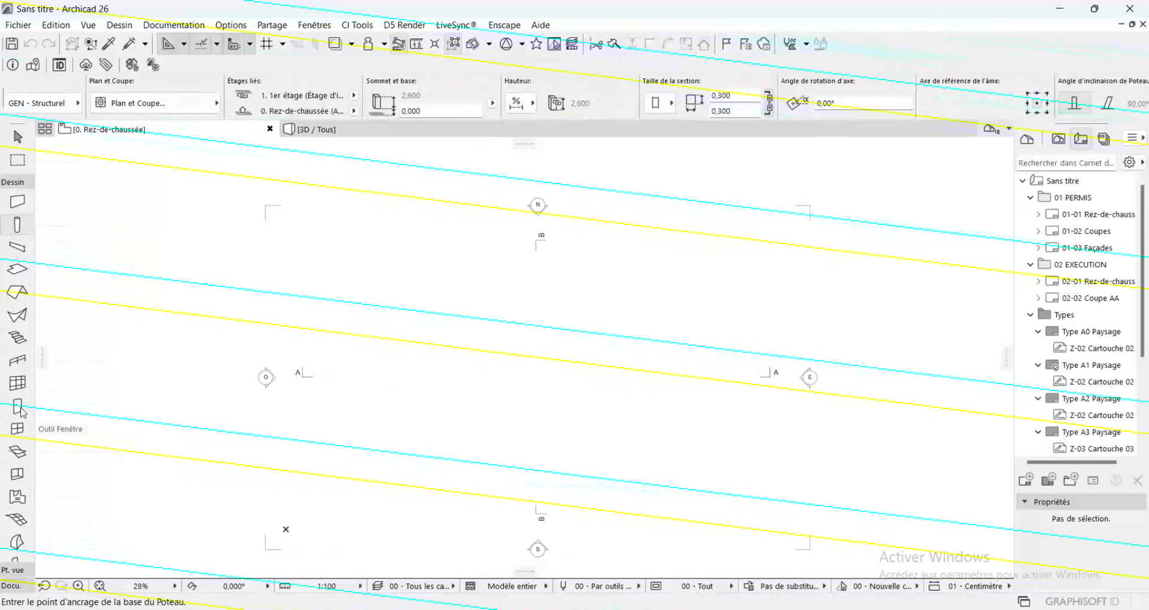
{"action": "left_click", "coordinate": [12, 181]}
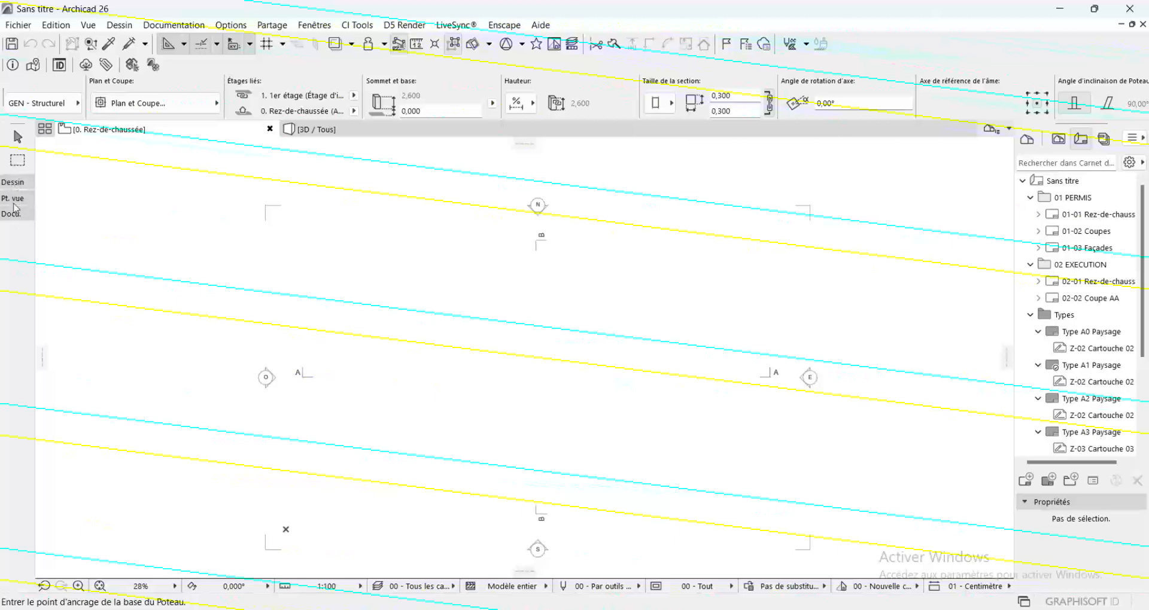
{"action": "left_click", "coordinate": [12, 182]}
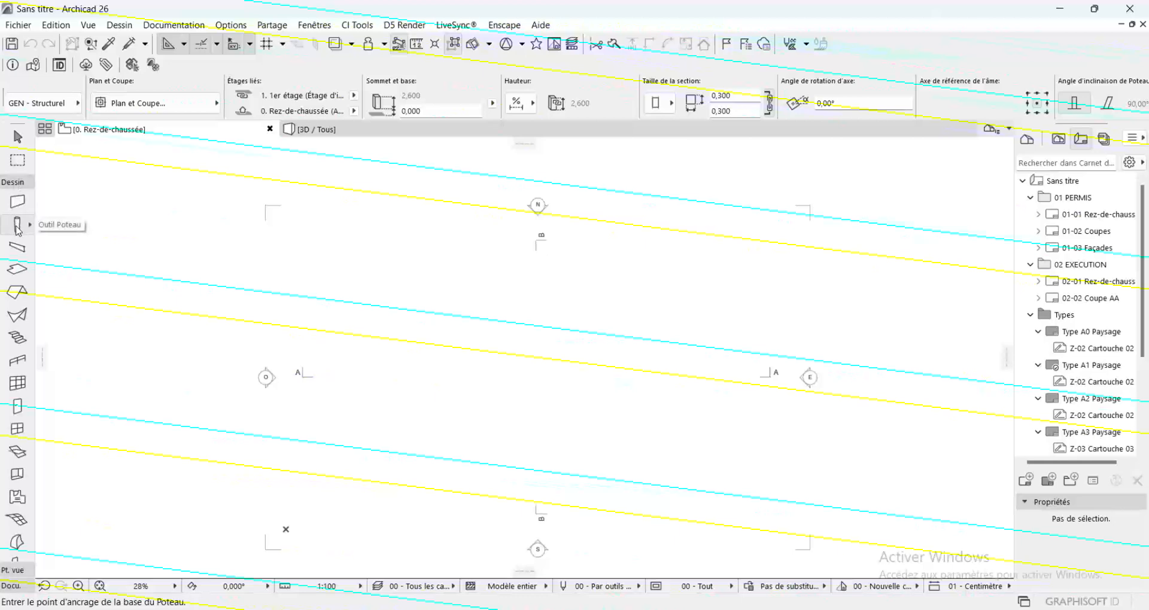
{"action": "scroll", "coordinate": [19, 230], "scroll_direction": "down", "scroll_amount": 3}
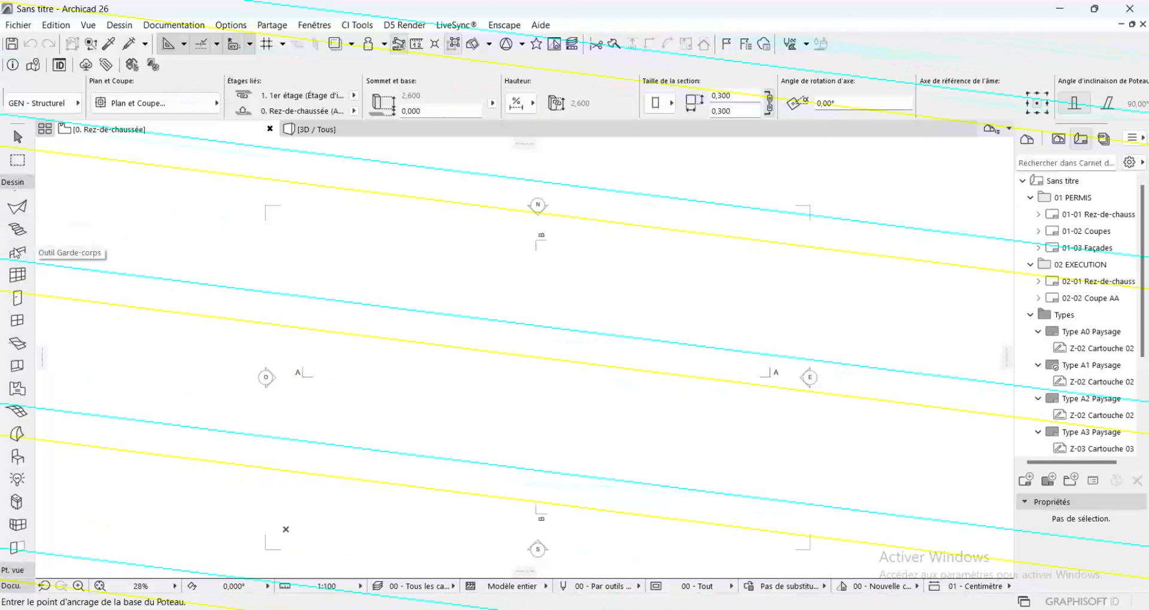
{"action": "left_click", "coordinate": [12, 182]}
{"action": "left_click", "coordinate": [18, 199]}
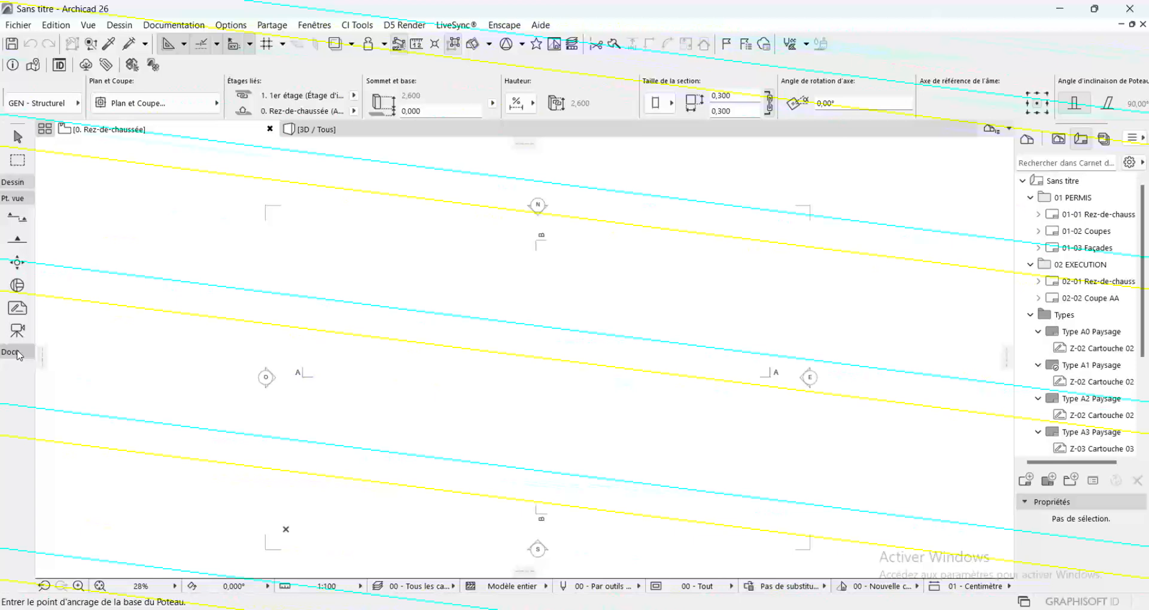
{"action": "left_click", "coordinate": [13, 199]}
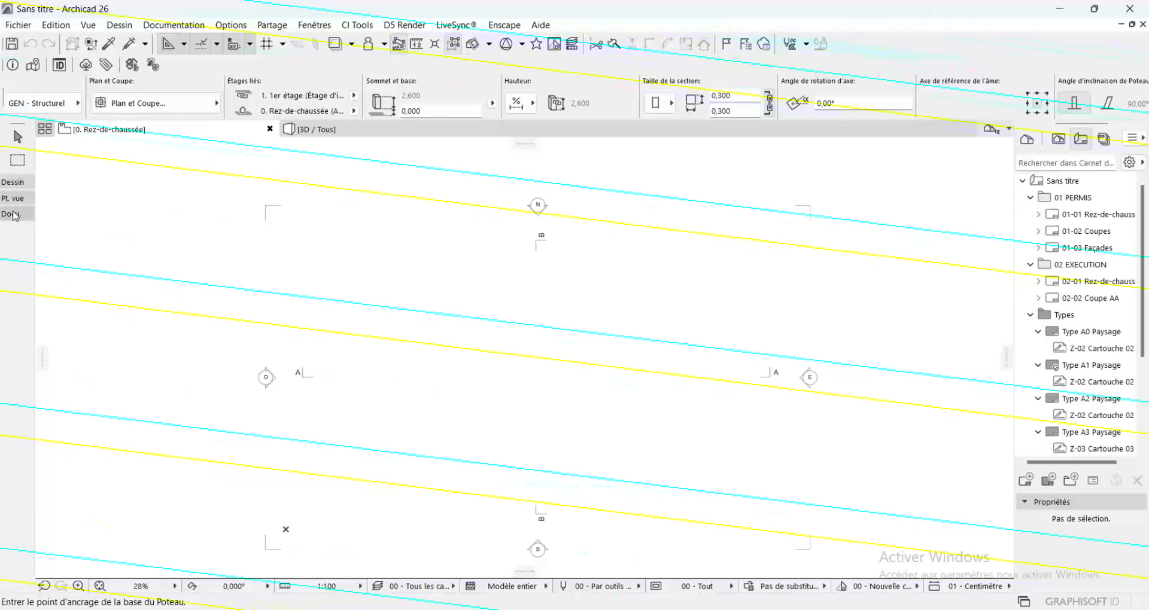
{"action": "left_click", "coordinate": [13, 214]}
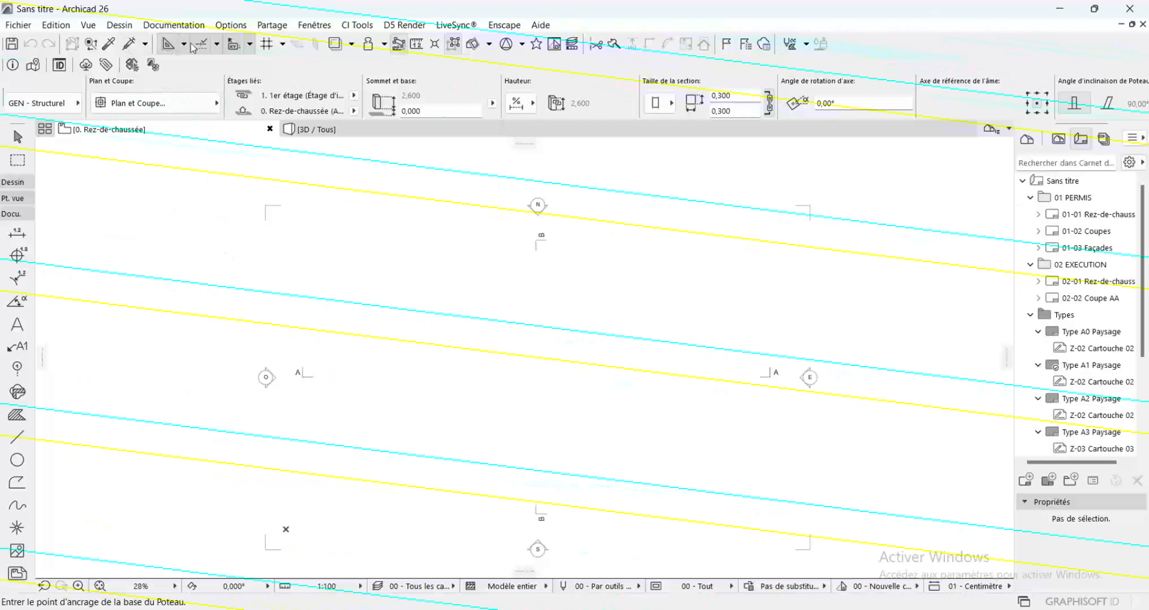
Set the project's working length unit to centimètre in the project preferences
{"action": "left_click", "coordinate": [239, 26]}
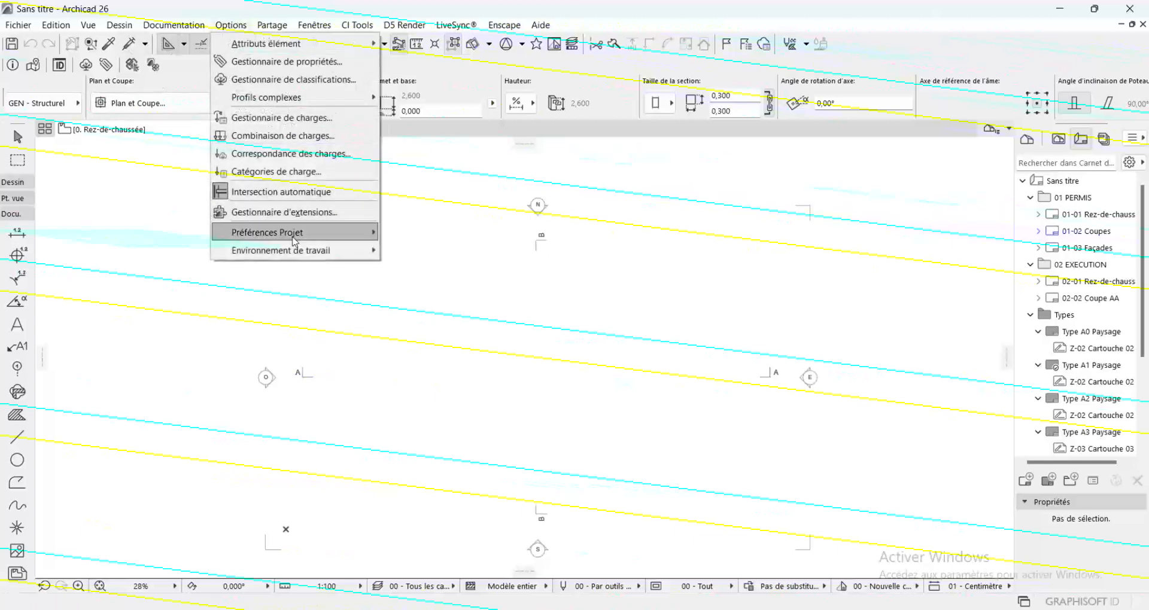
{"action": "mouse_move", "coordinate": [294, 241]}
{"action": "left_click", "coordinate": [455, 233]}
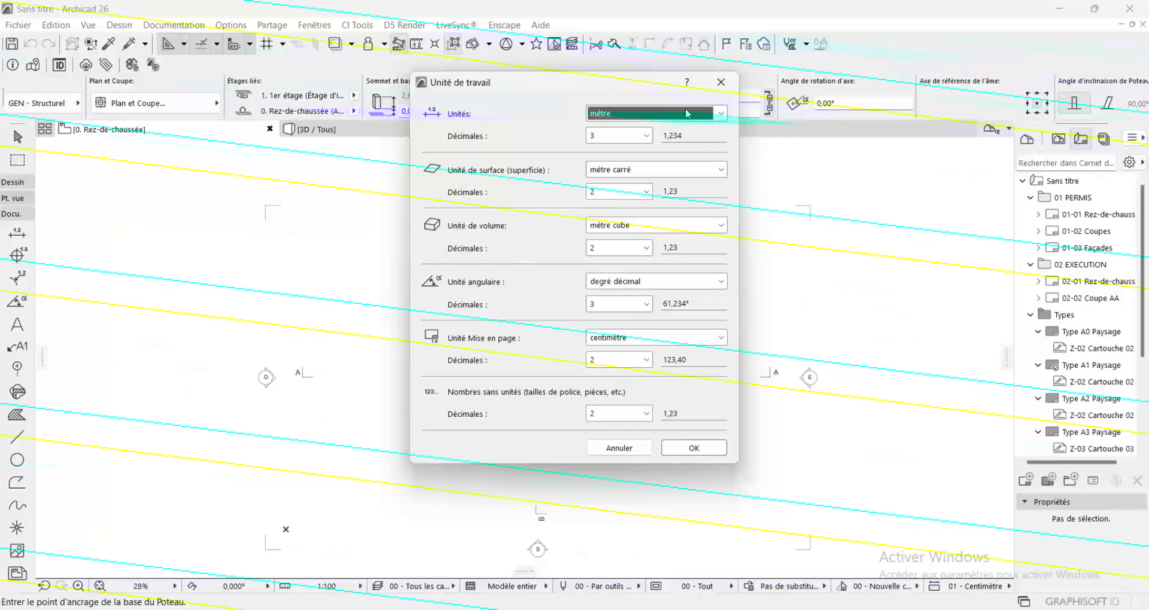
{"action": "left_click", "coordinate": [687, 114]}
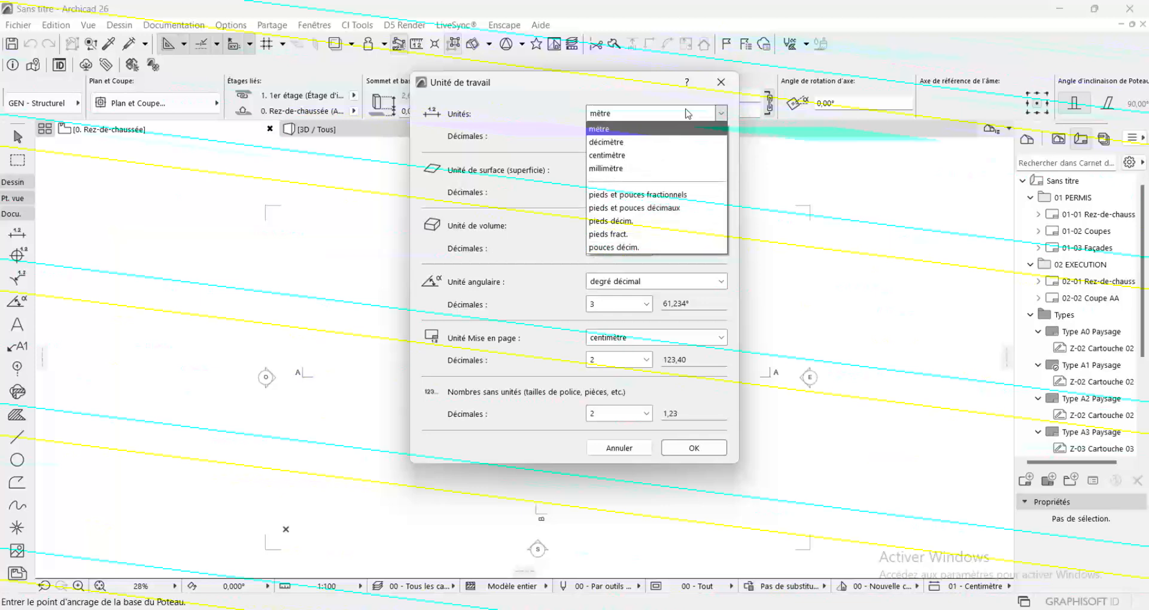
{"action": "left_click", "coordinate": [609, 155]}
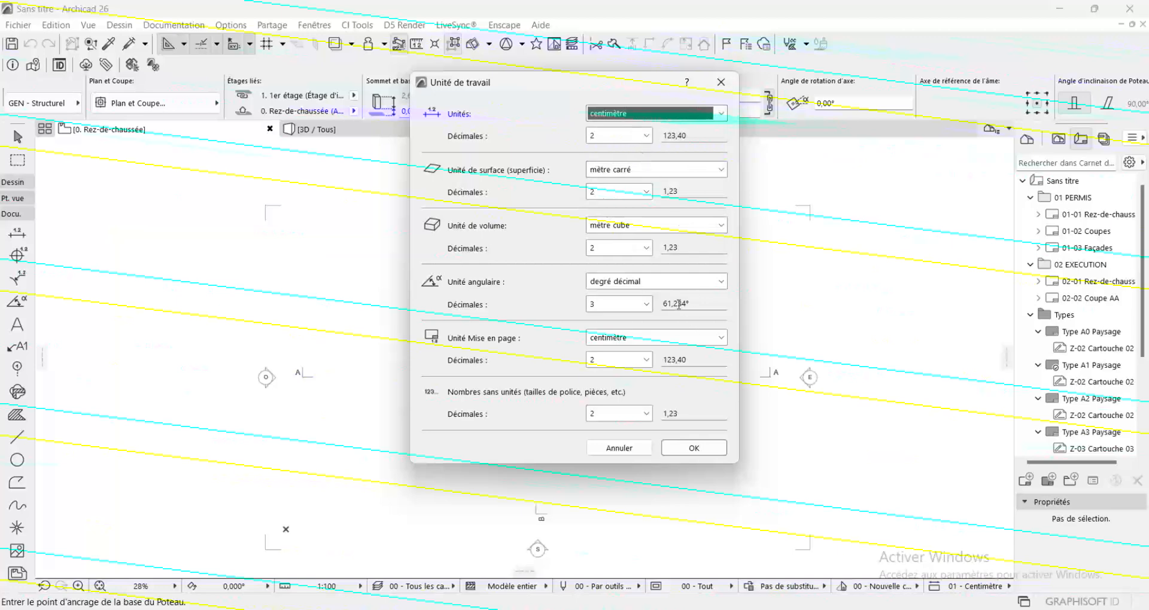
{"action": "left_click", "coordinate": [692, 449]}
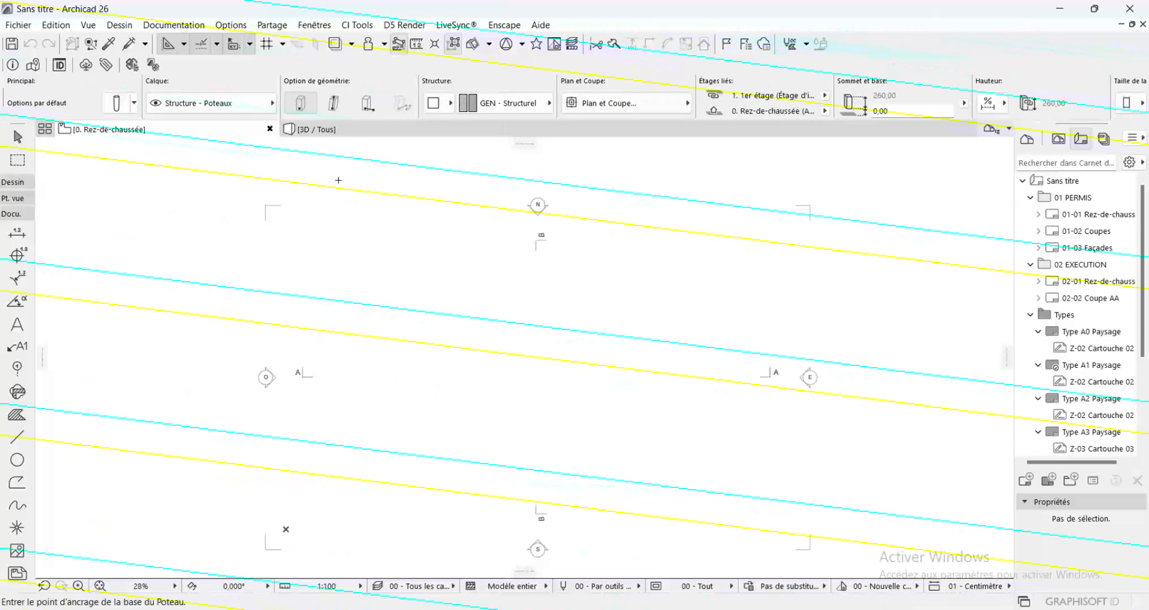
Open the storey settings and set the Rez-de-chaussée storey height to 345 cm
{"action": "left_click", "coordinate": [123, 27]}
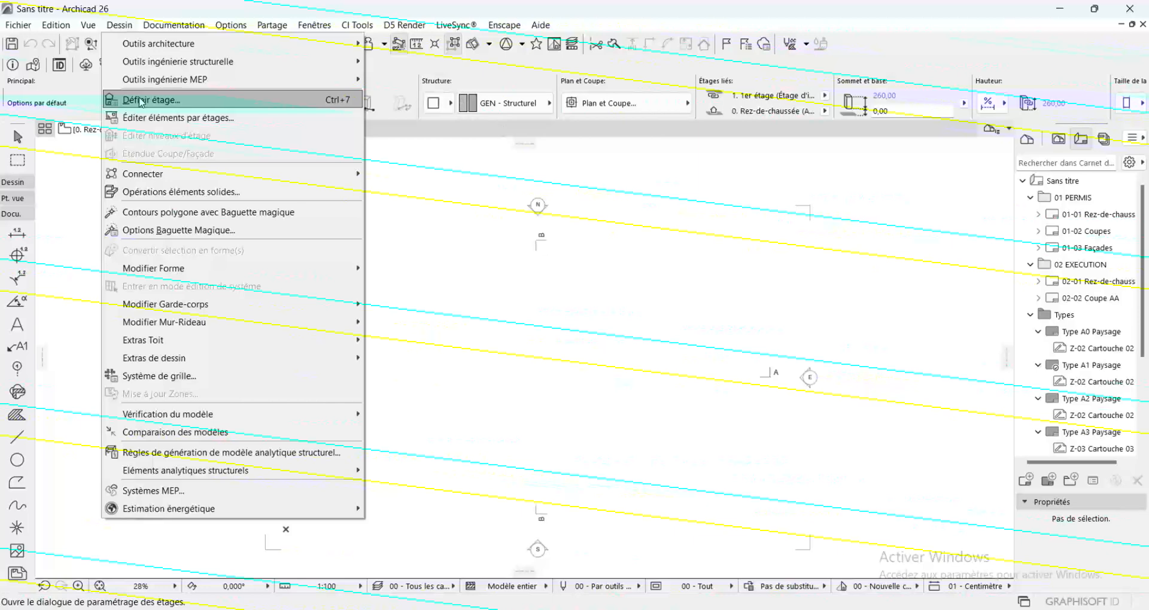
{"action": "left_click", "coordinate": [119, 26]}
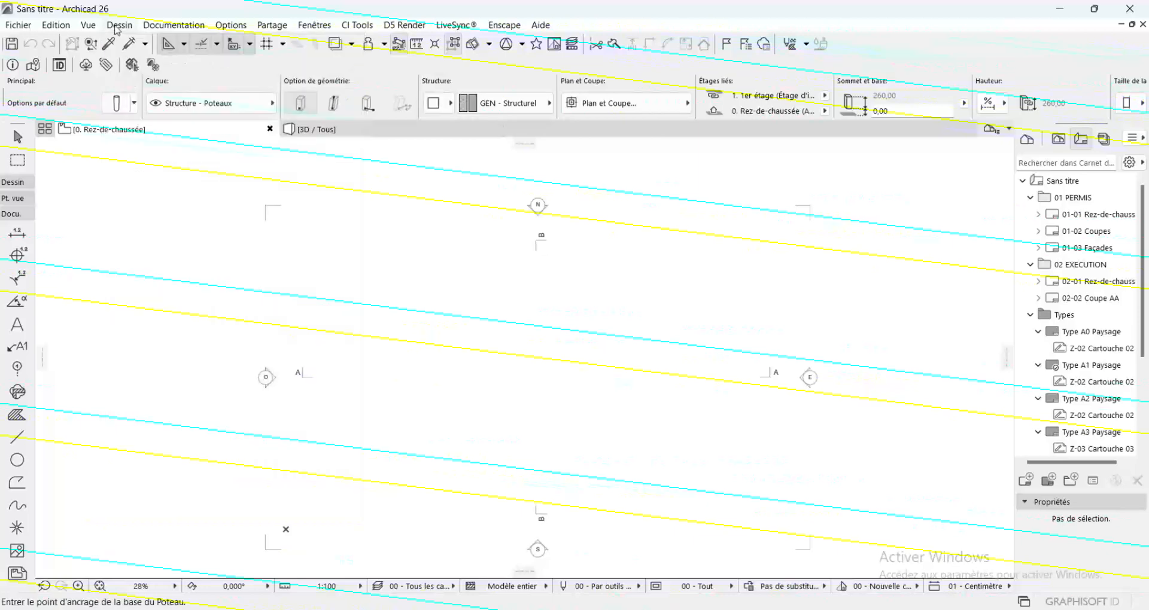
{"action": "left_click", "coordinate": [117, 28]}
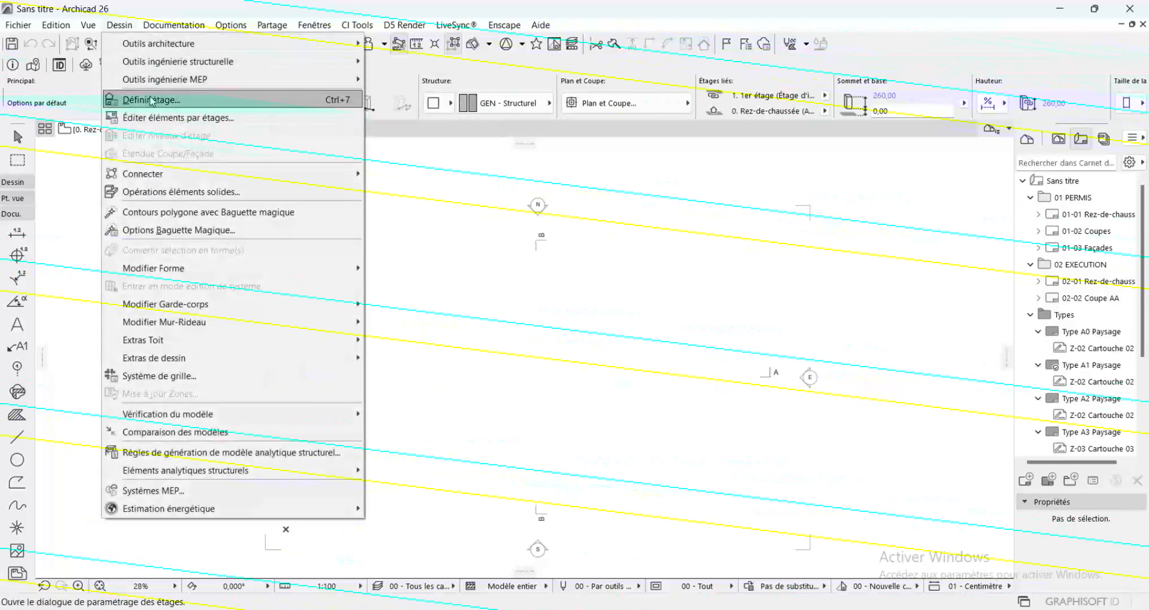
{"action": "left_click", "coordinate": [153, 100]}
{"action": "left_click", "coordinate": [713, 195]}
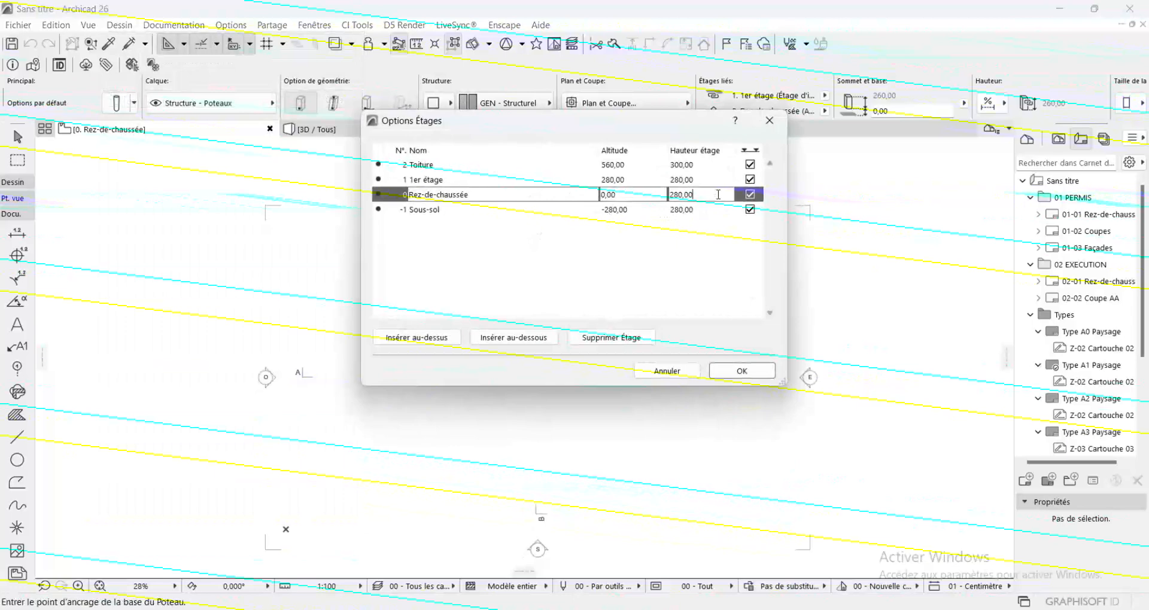
{"action": "type", "text": "3"}
{"action": "key", "text": "period"}
{"action": "type", "text": "45"}
{"action": "key", "text": "BackSpace"}
{"action": "key", "text": "BackSpace"}
{"action": "type", "text": "345"}
Set the storey height of 1er étage to 345 cm and Sous-sol to 100 cm, and apply the storey settings
{"action": "left_click", "coordinate": [694, 178]}
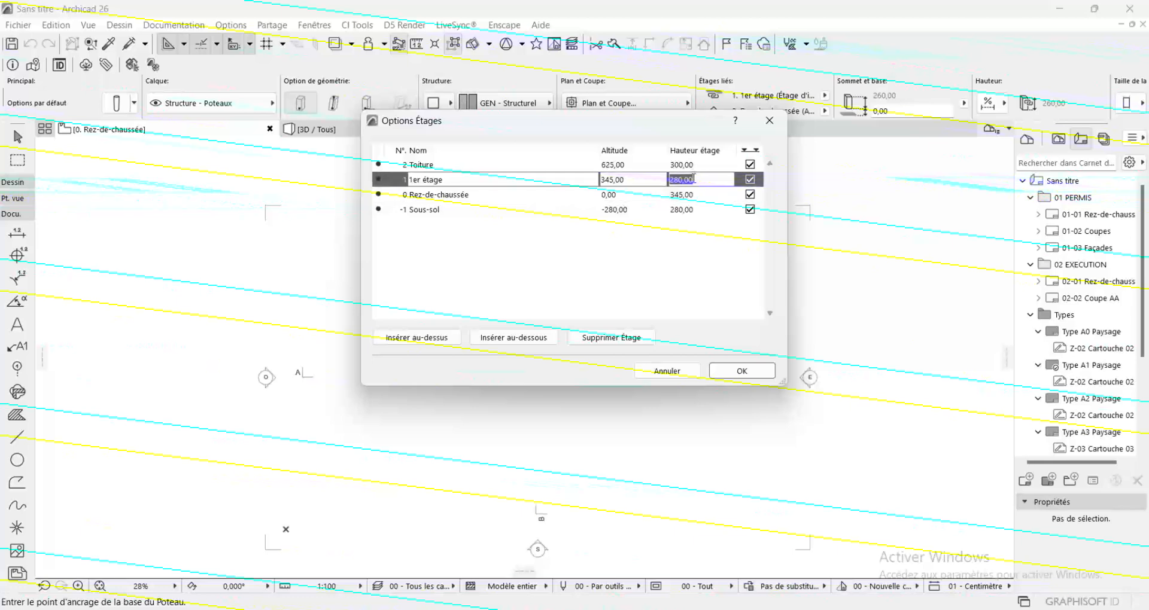
{"action": "type", "text": "345"}
{"action": "left_click", "coordinate": [691, 210]}
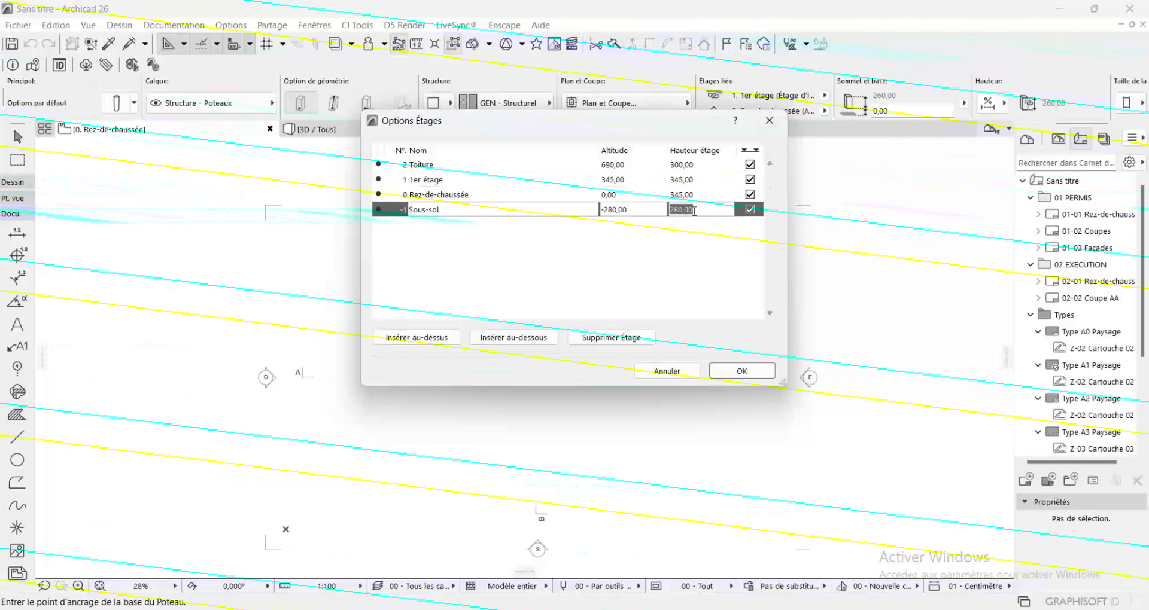
{"action": "type", "text": "100"}
{"action": "left_click", "coordinate": [693, 196]}
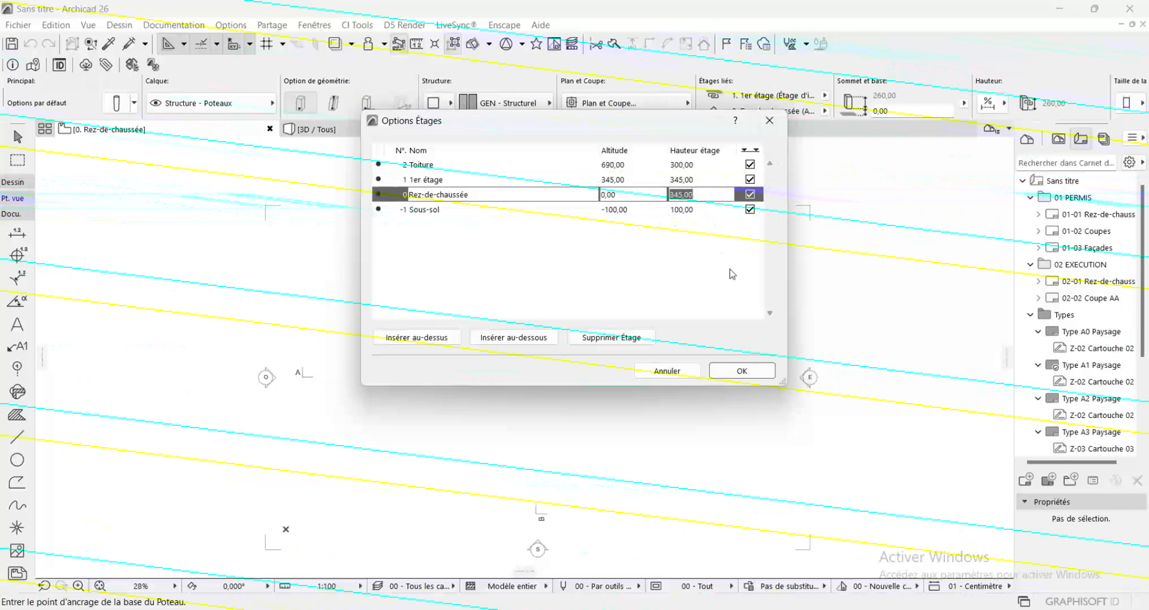
{"action": "left_click", "coordinate": [735, 373]}
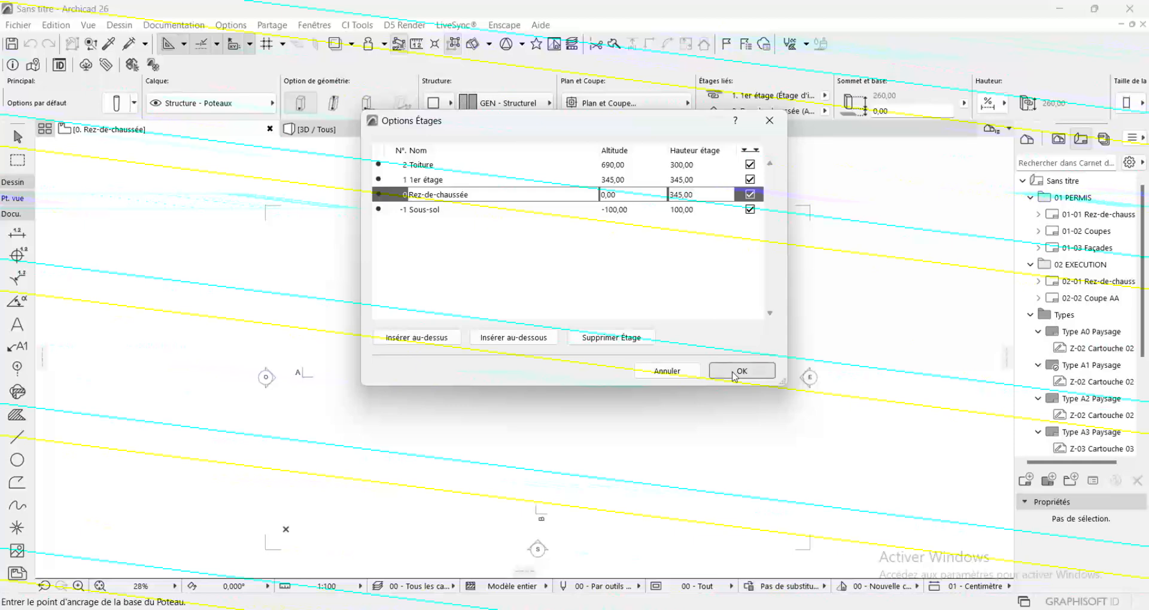
Open the default wall settings, set the top link to Non lié and the base offset to 0
{"action": "left_click", "coordinate": [19, 182]}
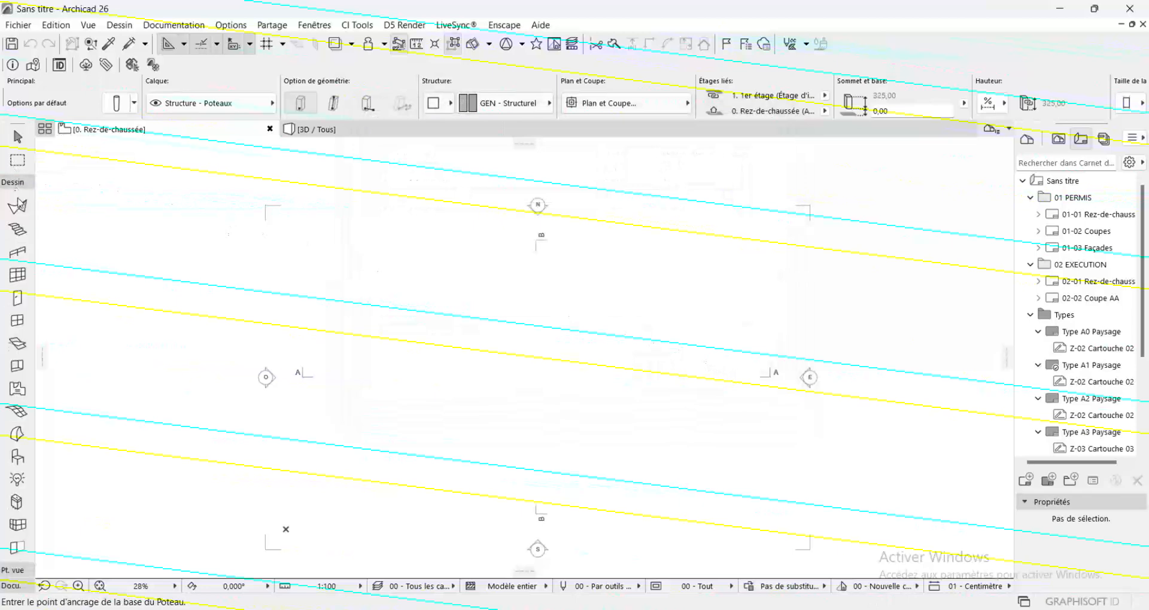
{"action": "scroll", "coordinate": [23, 218], "scroll_direction": "up", "scroll_amount": 3}
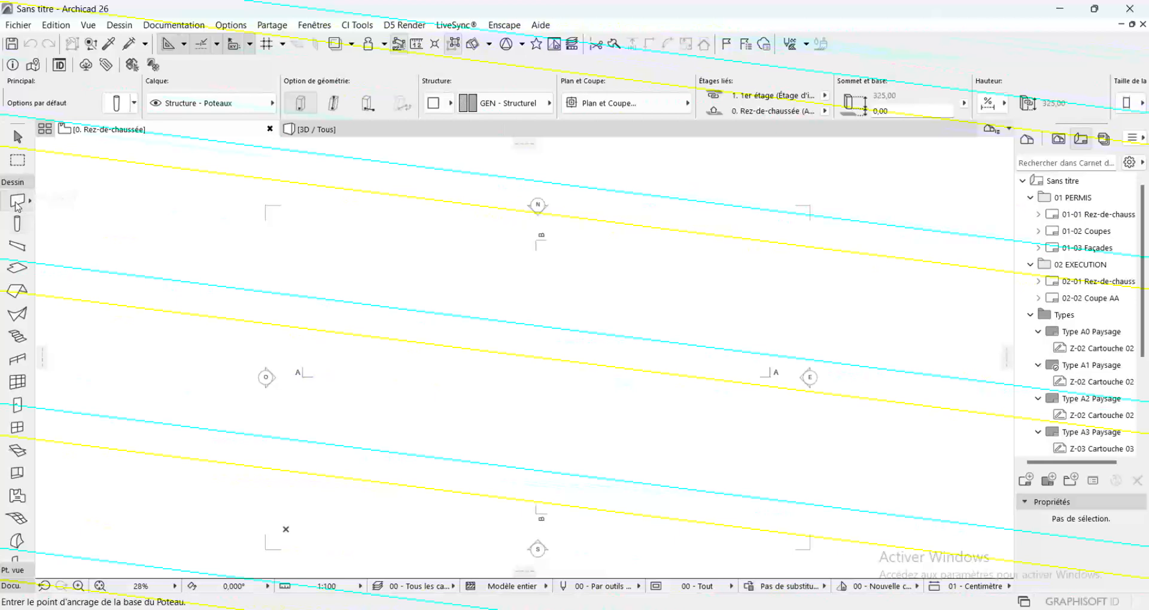
{"action": "left_click", "coordinate": [19, 202]}
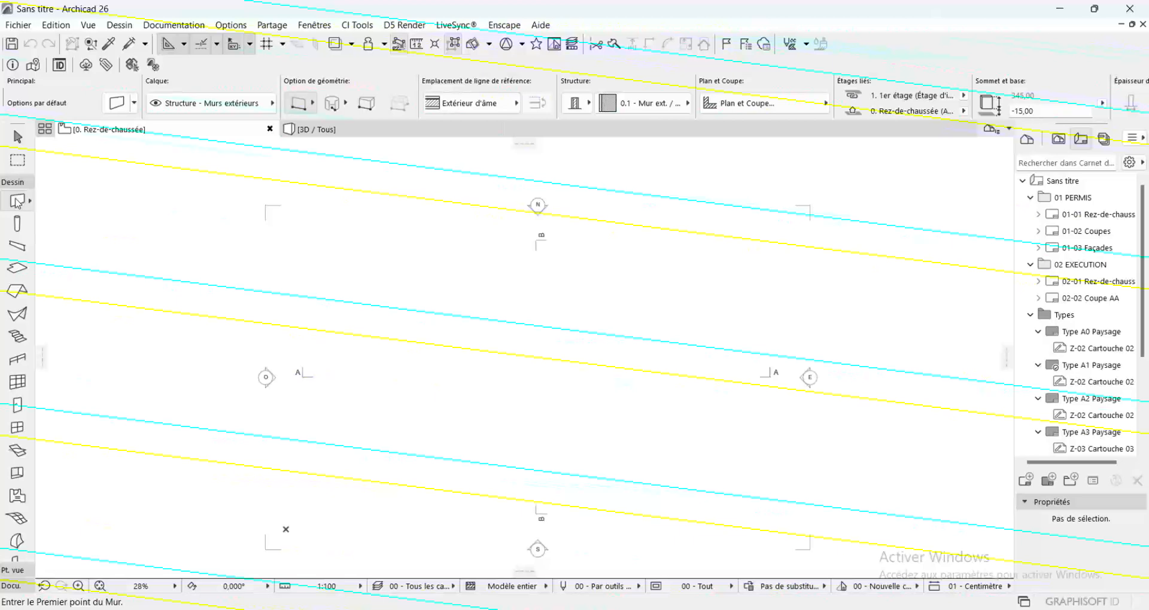
{"action": "double_click", "coordinate": [16, 202]}
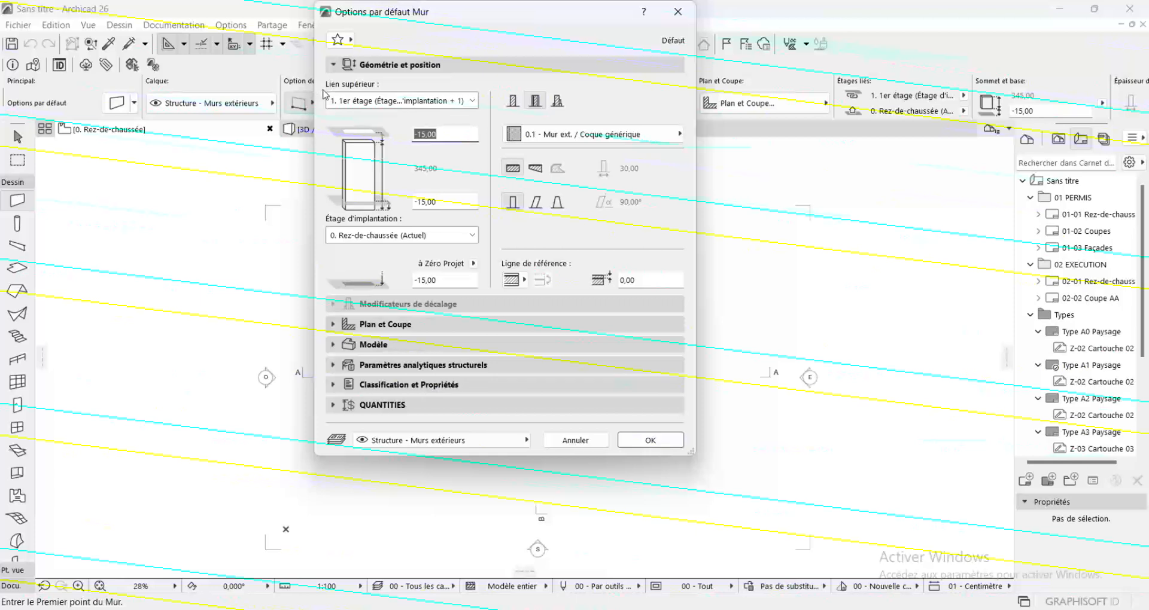
{"action": "left_click", "coordinate": [474, 104]}
{"action": "left_click", "coordinate": [460, 158]}
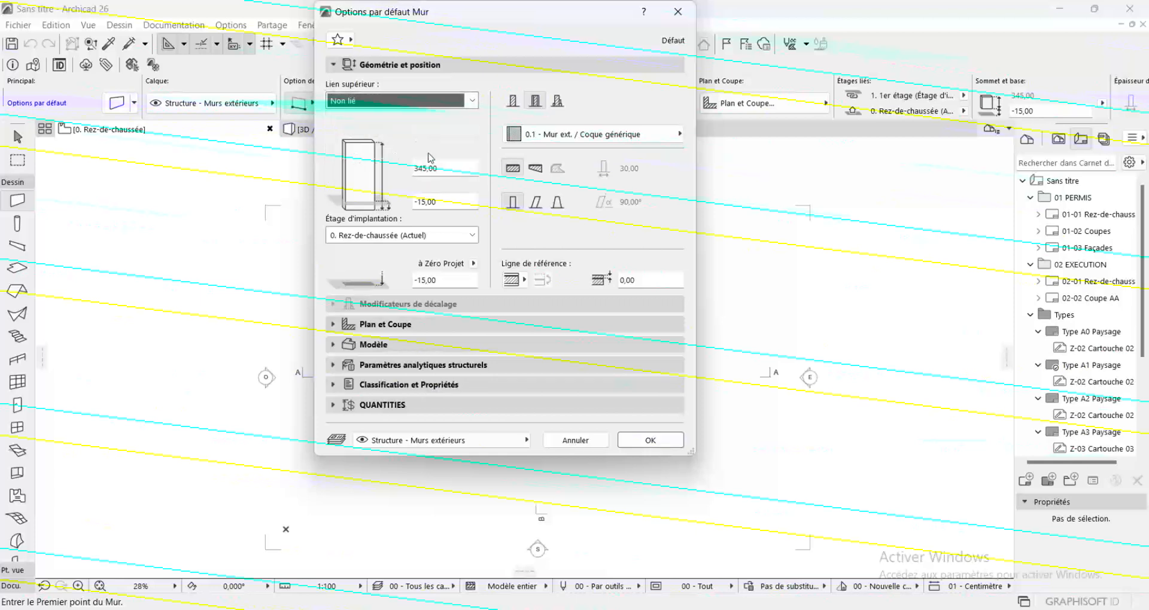
{"action": "double_click", "coordinate": [443, 201]}
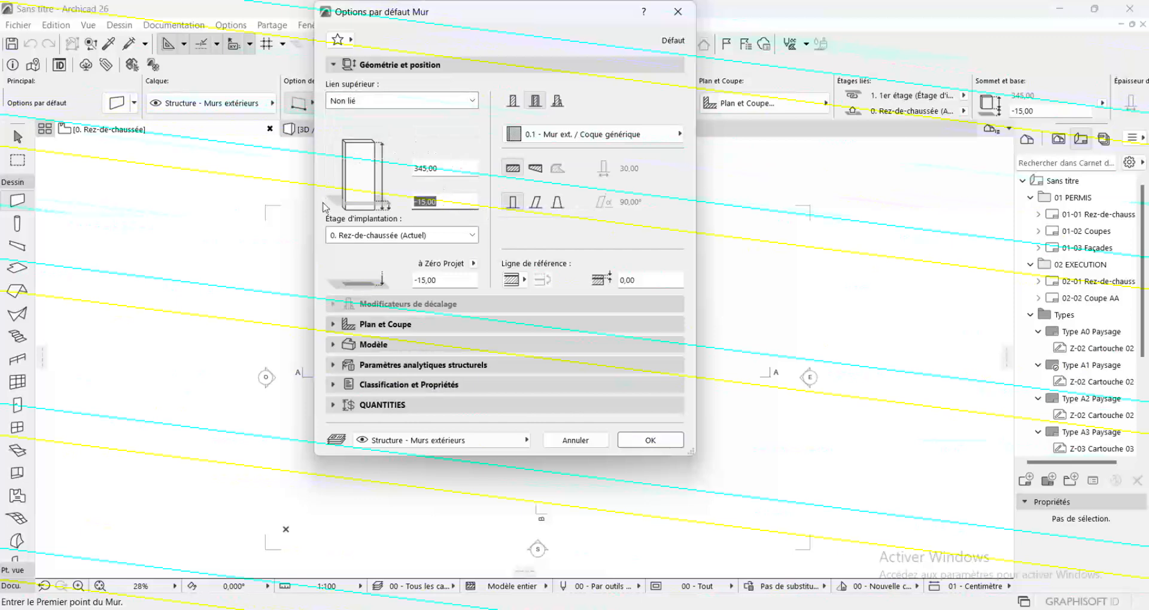
{"action": "type", "text": "0"}
Set the default wall to a basic structure with the building material Brique terre-cuite (extérieur)
{"action": "left_click", "coordinate": [512, 99]}
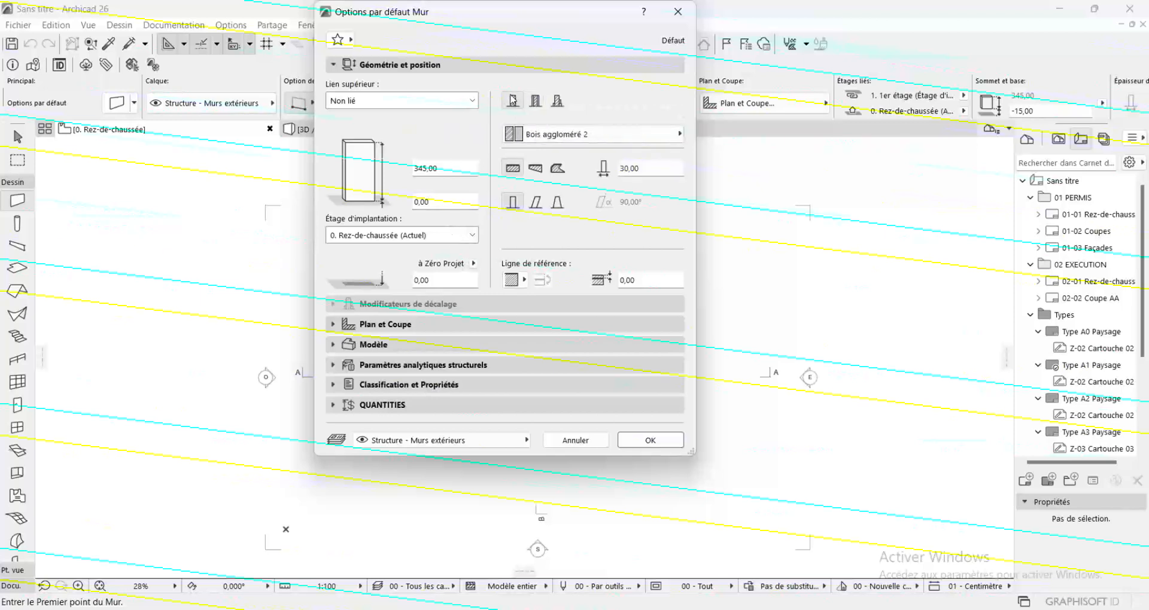
{"action": "left_click", "coordinate": [629, 134]}
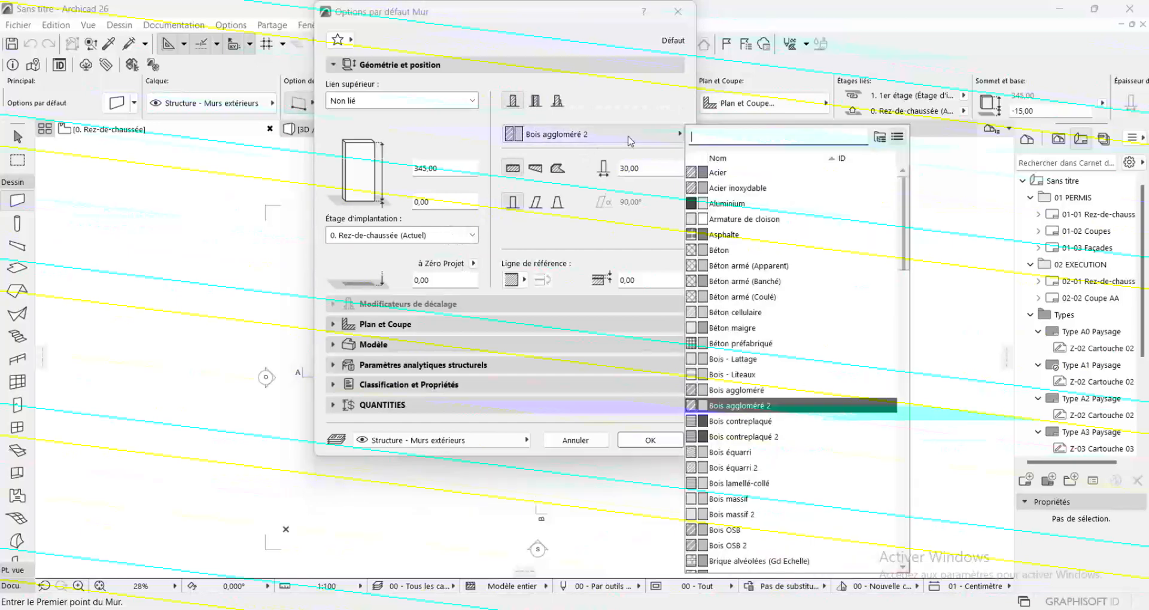
{"action": "scroll", "coordinate": [735, 383], "scroll_direction": "down", "scroll_amount": 4}
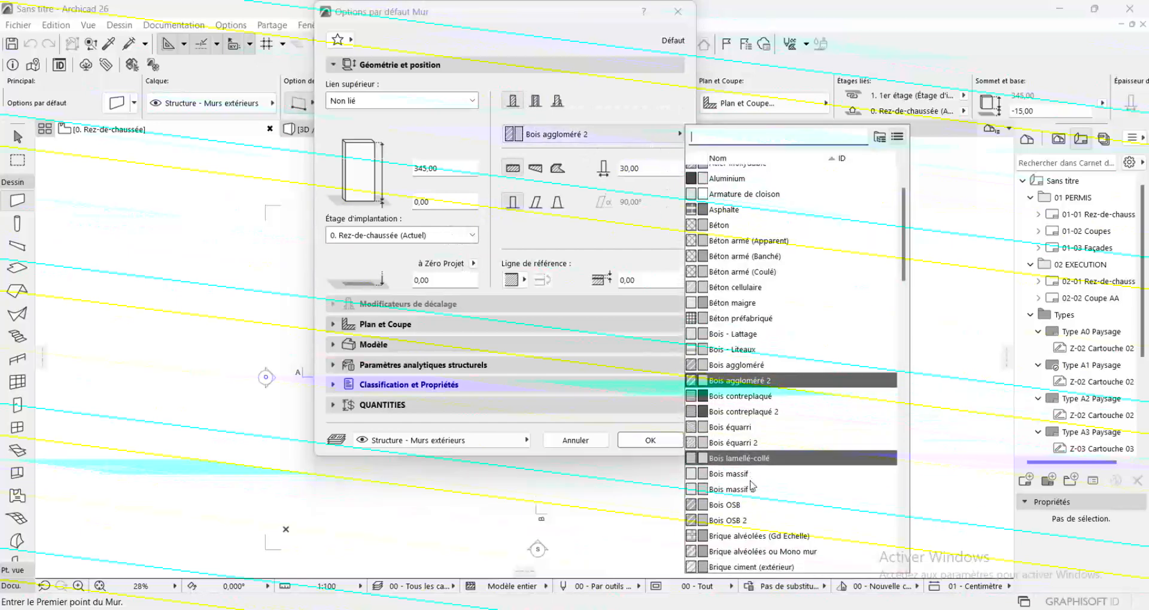
{"action": "type", "text": "bri"}
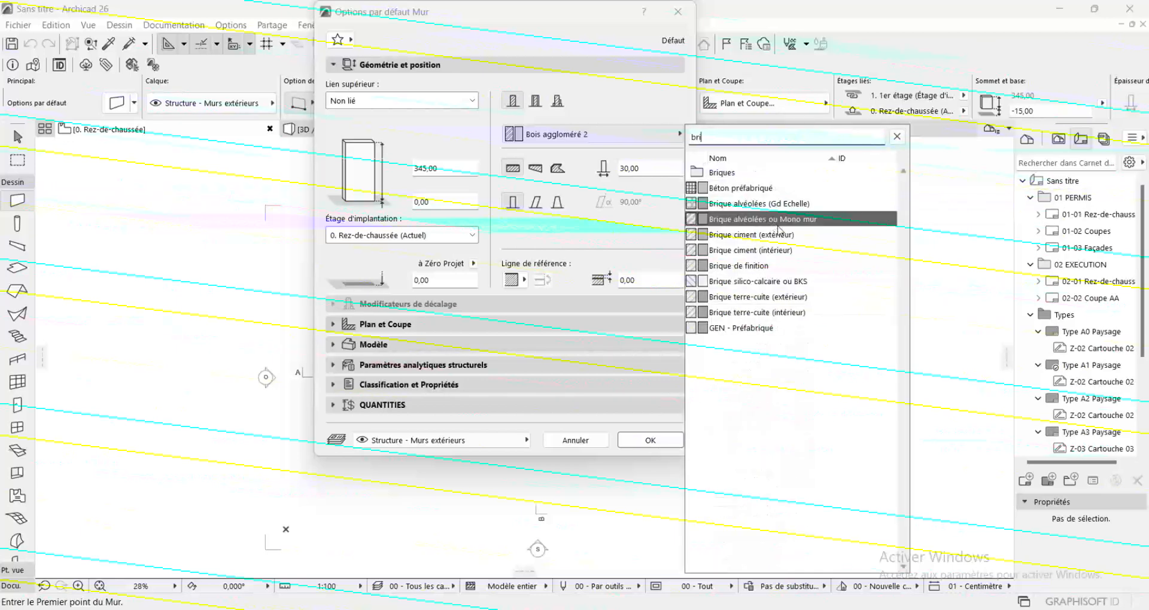
{"action": "left_click", "coordinate": [771, 297]}
Set the wall thickness to 20 cm and the reference line to Centre, and apply the default wall settings
{"action": "left_click", "coordinate": [661, 169]}
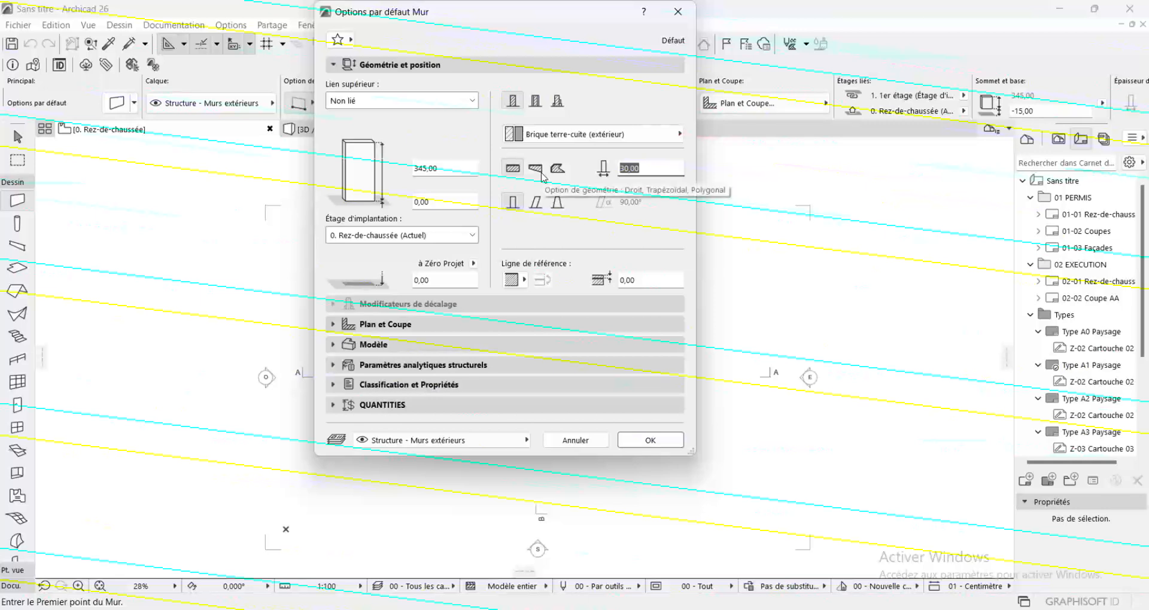
{"action": "type", "text": "20"}
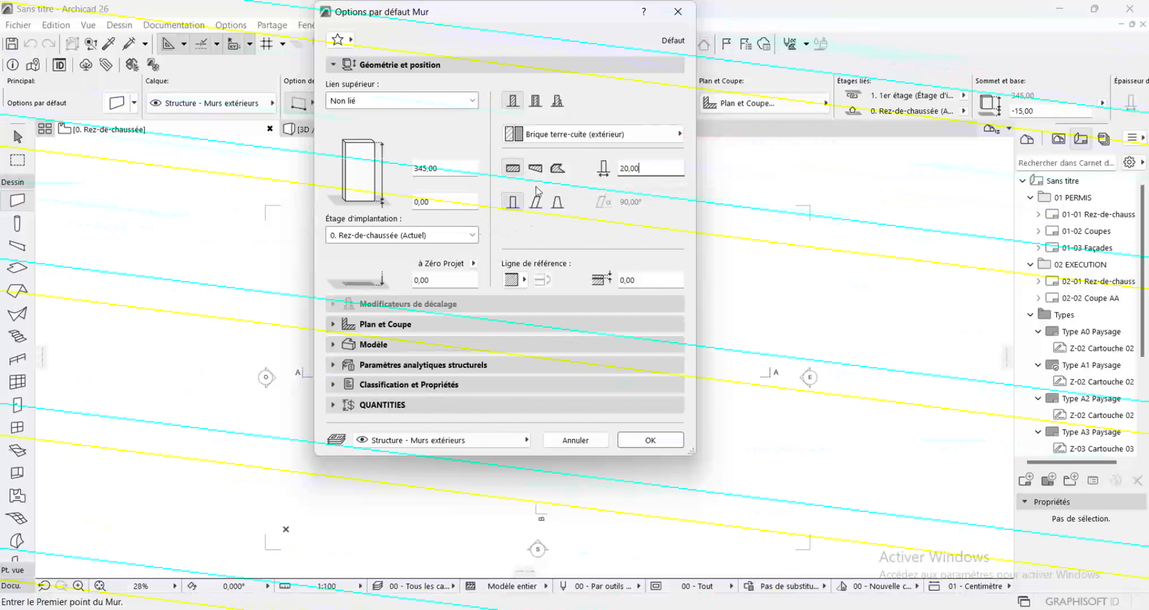
{"action": "left_click", "coordinate": [511, 280]}
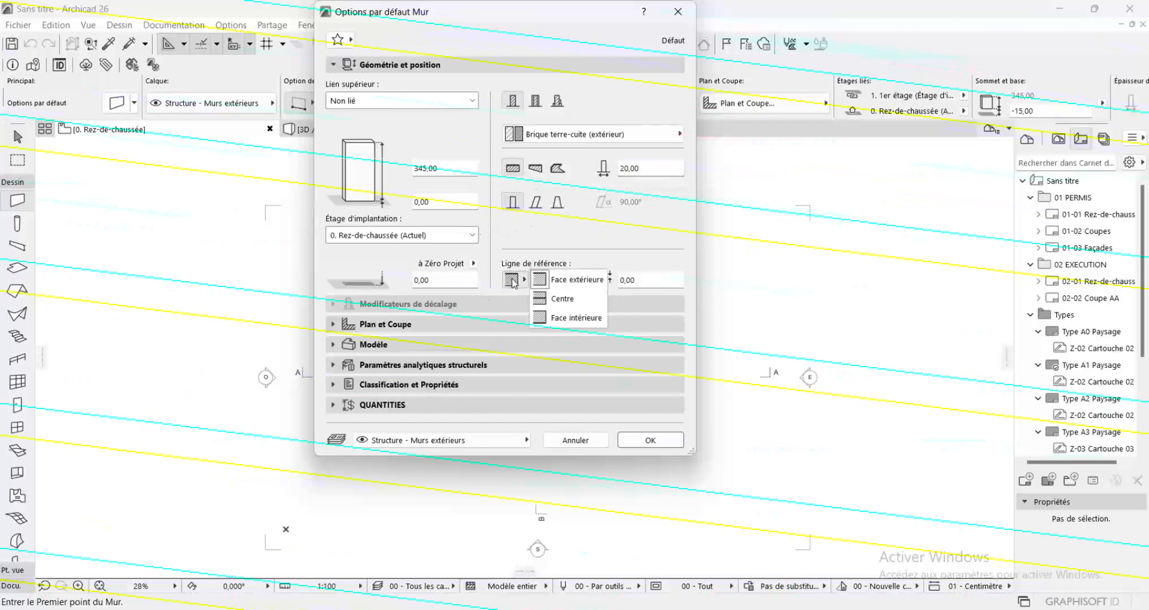
{"action": "left_click", "coordinate": [577, 299]}
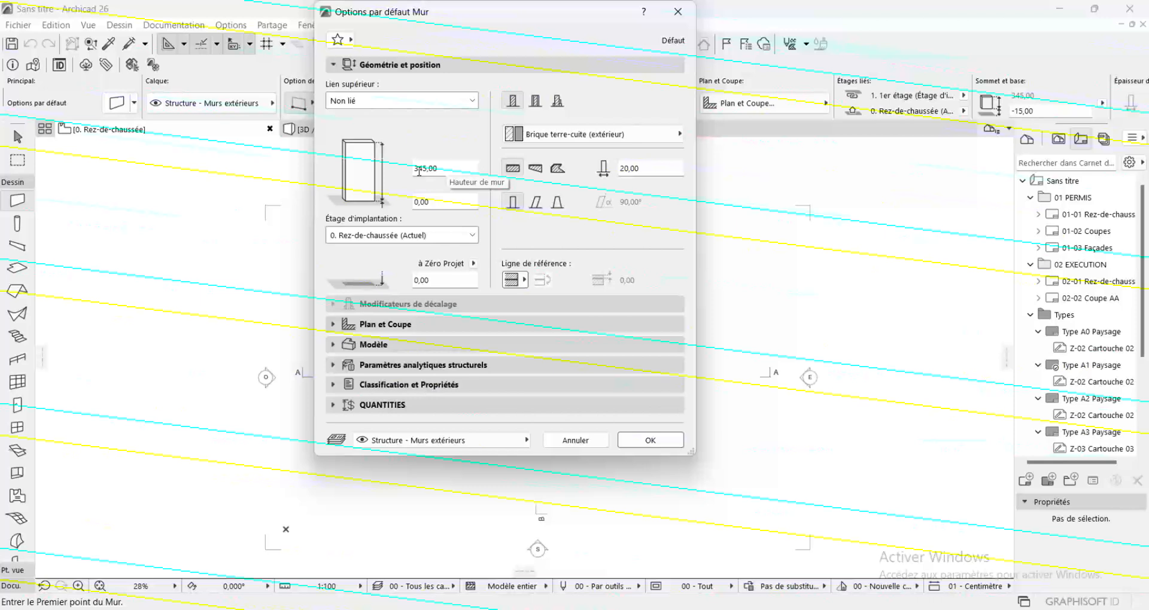
{"action": "left_click", "coordinate": [647, 441]}
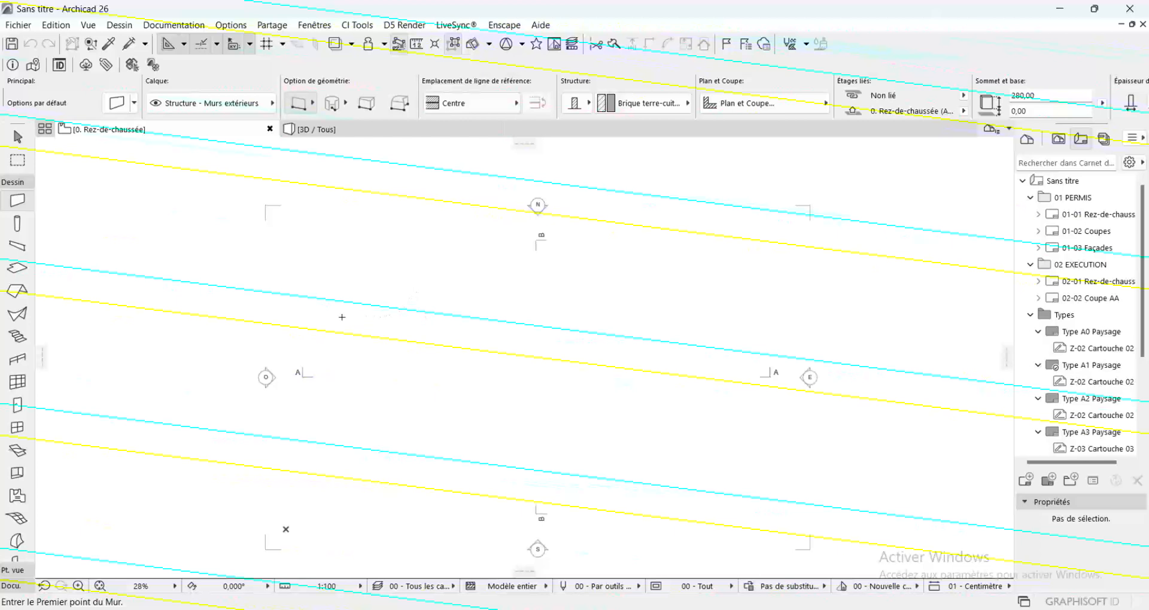
Draw a horizontal wall 1840 cm long on the Rez-de-chaussée plan, running right from a point in the upper-left area
{"action": "left_click", "coordinate": [404, 315]}
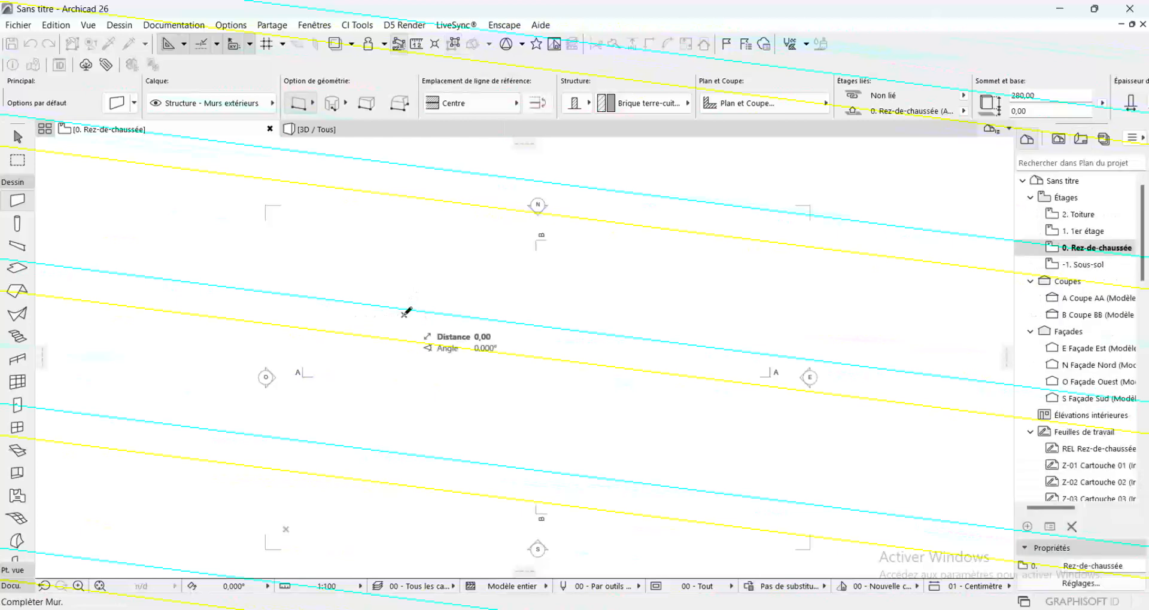
{"action": "scroll", "coordinate": [438, 312], "scroll_direction": "up", "scroll_amount": 10}
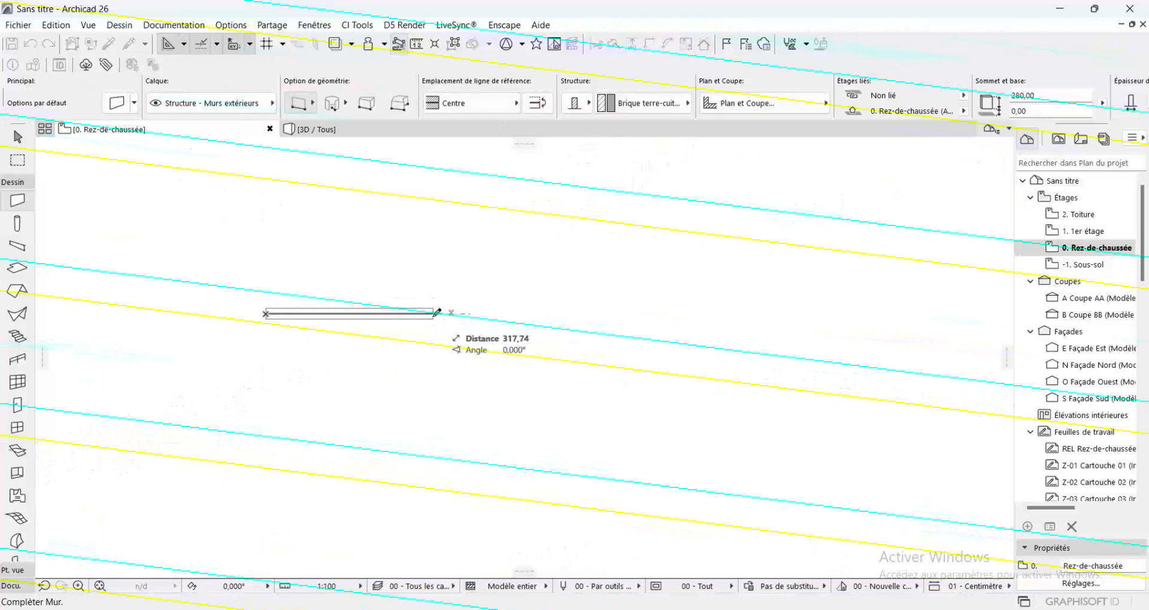
{"action": "type", "text": "1840"}
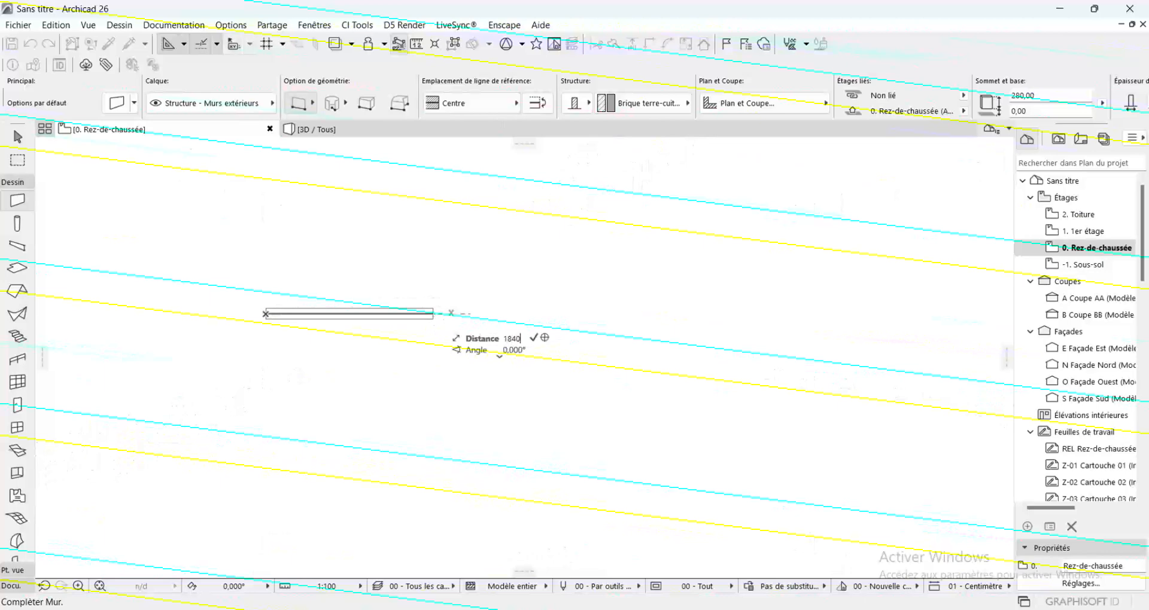
{"action": "key", "text": "Return"}
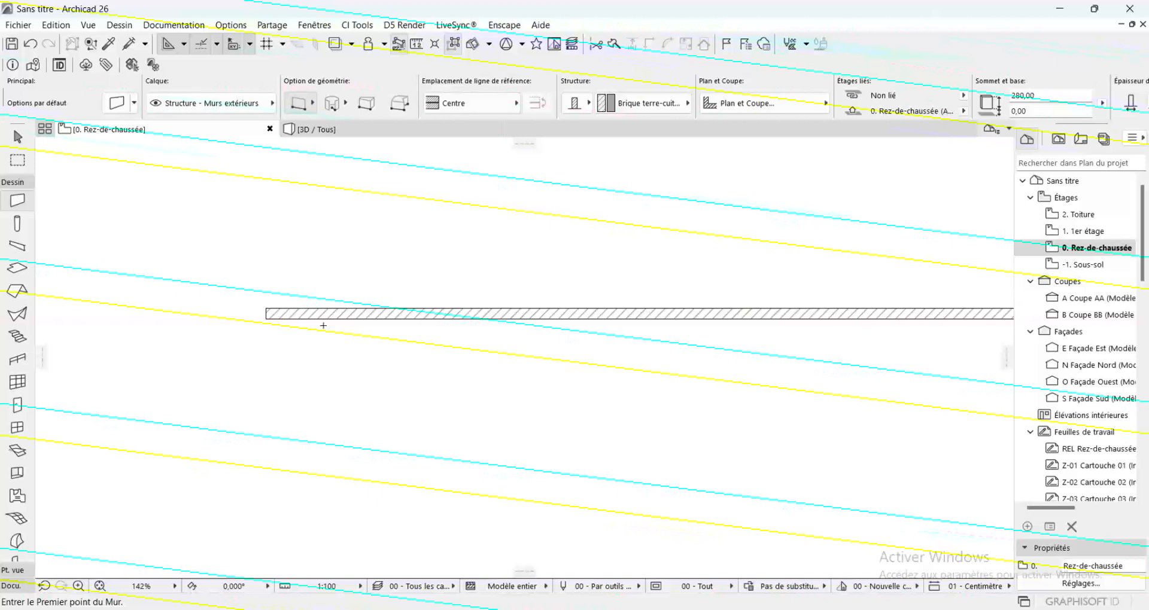
Draw a vertical wall 1360 cm long downward from the left end of the horizontal wall
{"action": "left_click", "coordinate": [266, 312]}
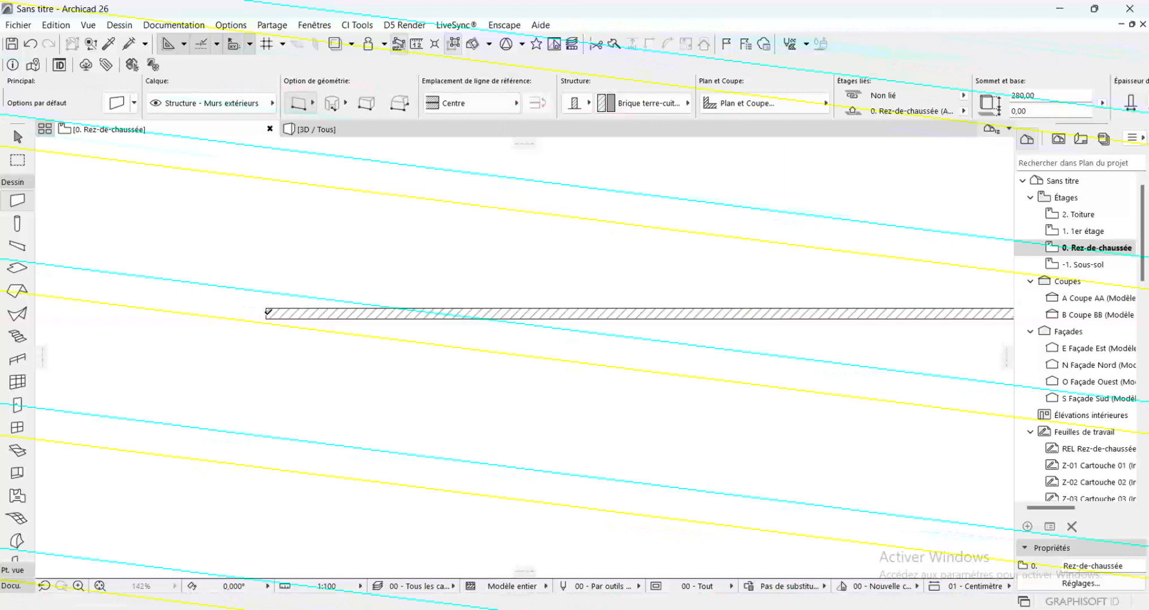
{"action": "type", "text": "1360,00"}
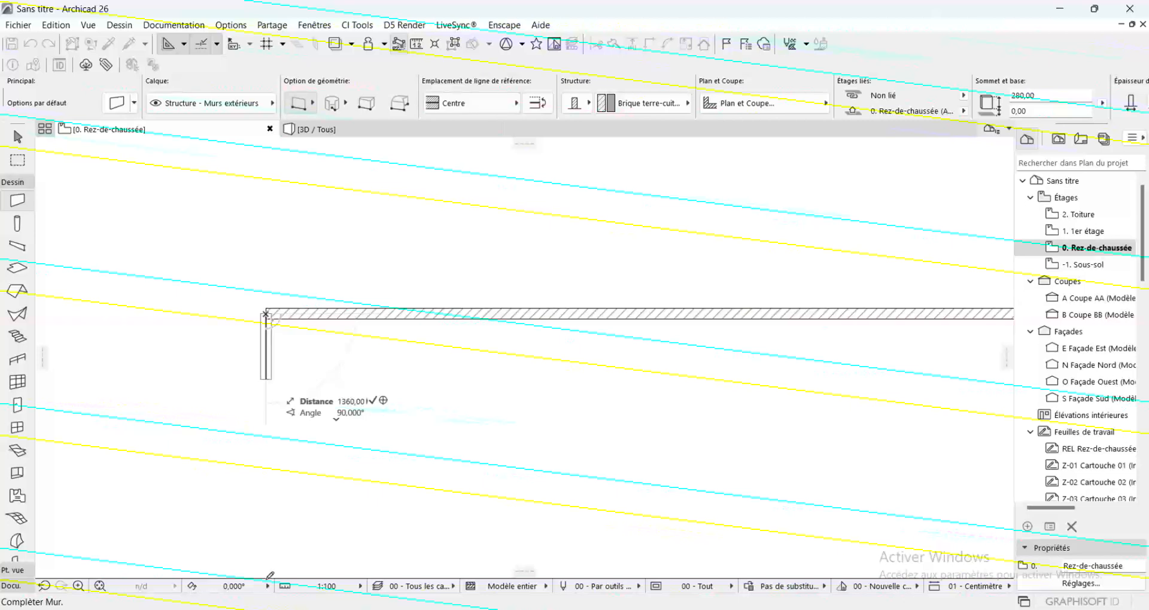
{"action": "key", "text": "Return"}
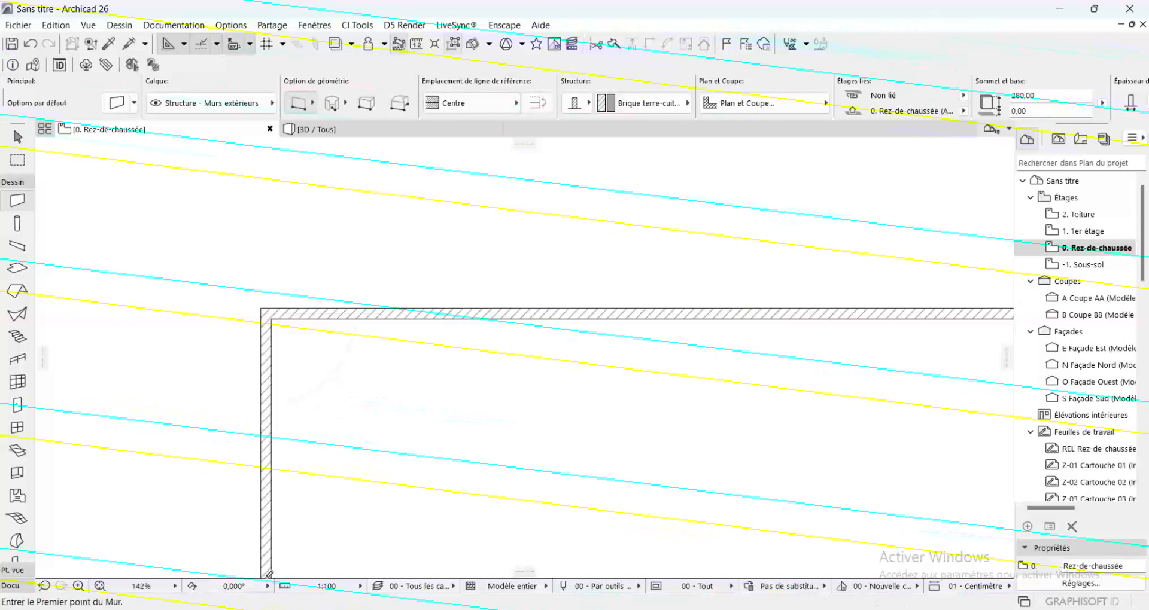
{"action": "scroll", "coordinate": [326, 300], "scroll_direction": "down", "scroll_amount": 3}
{"action": "scroll", "coordinate": [327, 300], "scroll_direction": "down", "scroll_amount": 1}
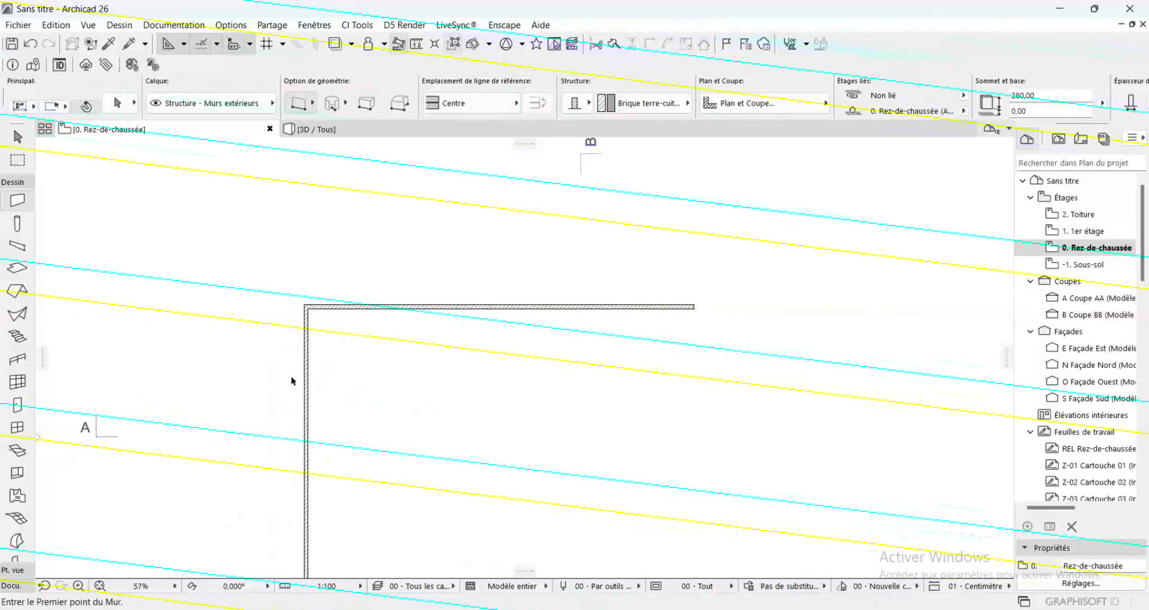
{"action": "left_click", "coordinate": [309, 375], "text": "shift"}
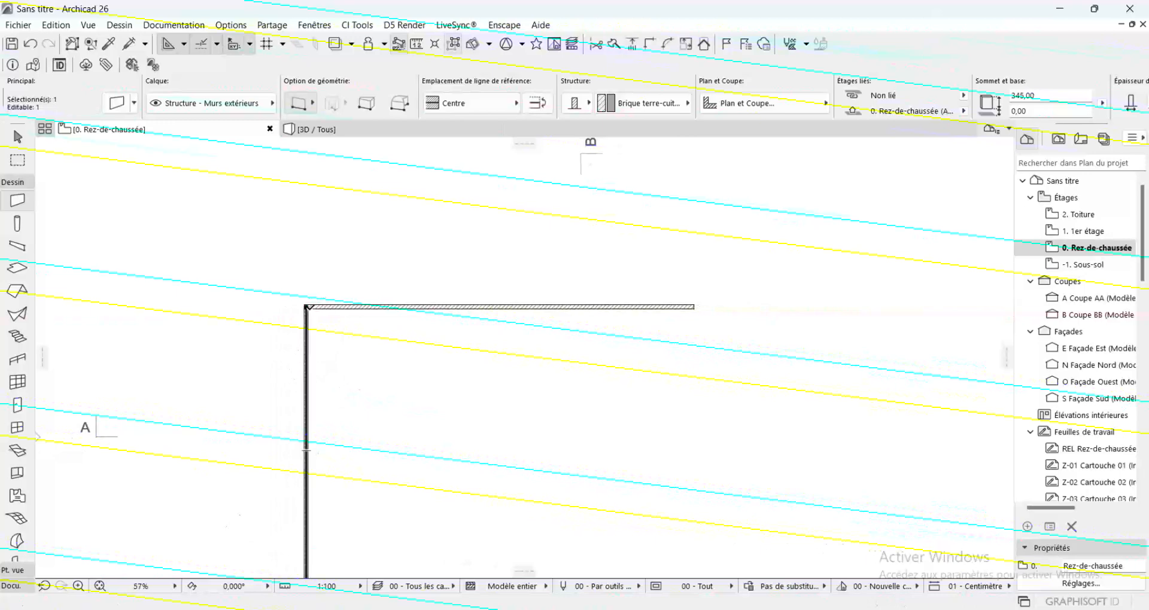
{"action": "scroll", "coordinate": [307, 307], "scroll_direction": "up", "scroll_amount": 2}
{"action": "left_click", "coordinate": [307, 303]}
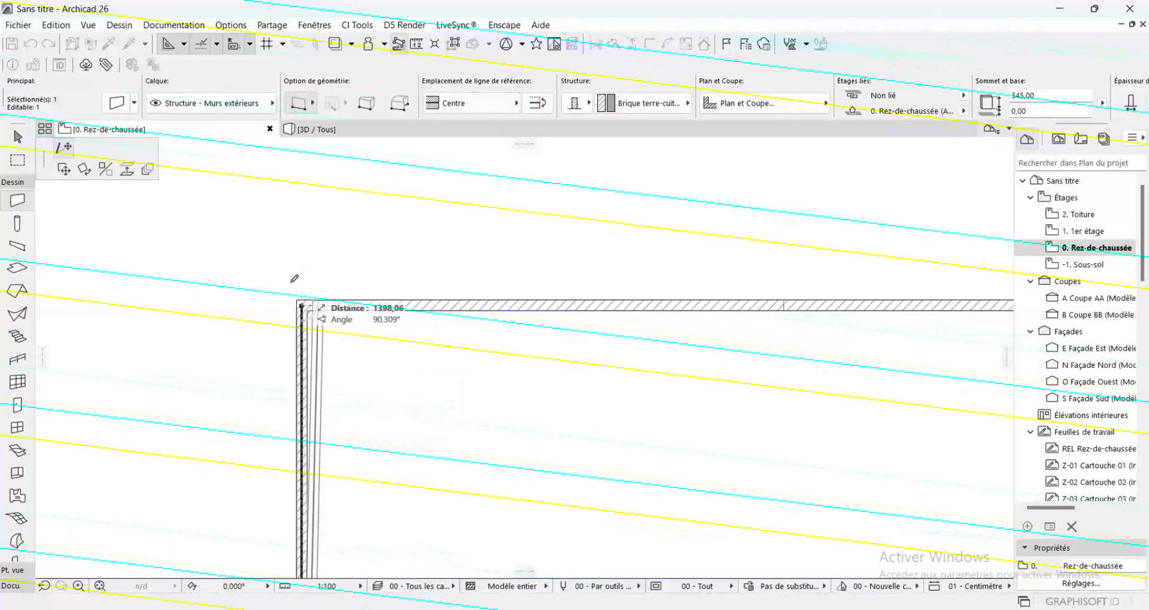
{"action": "key", "text": "Escape"}
{"action": "key", "text": "Escape"}
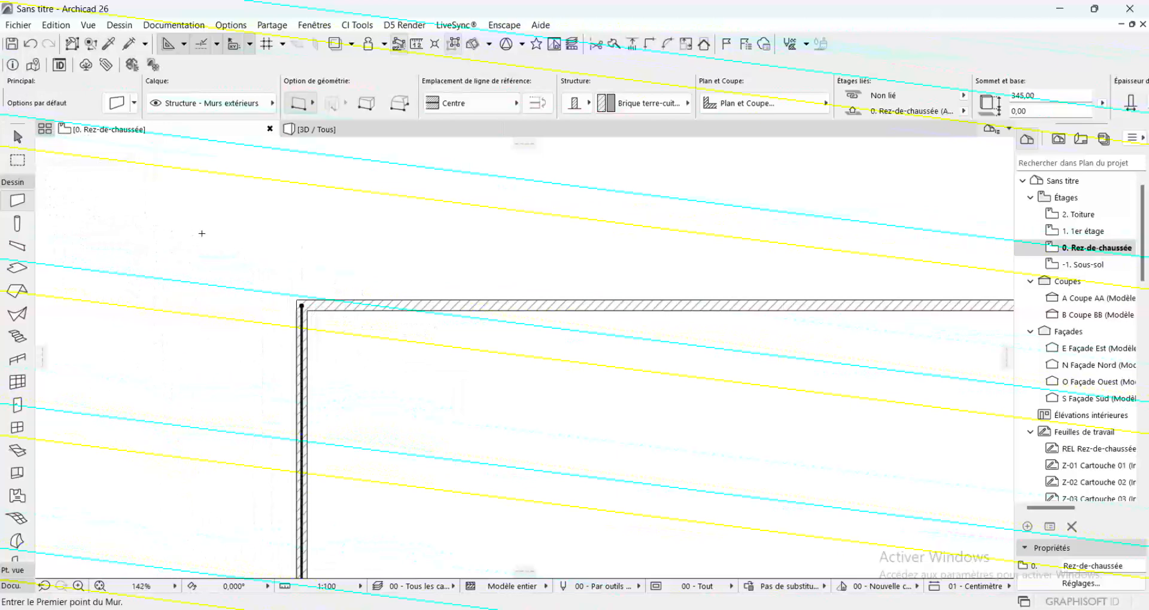
Copy the left vertical wall 480 cm to the right using Translation & copie from its upper endpoint
{"action": "key", "text": "shift"}
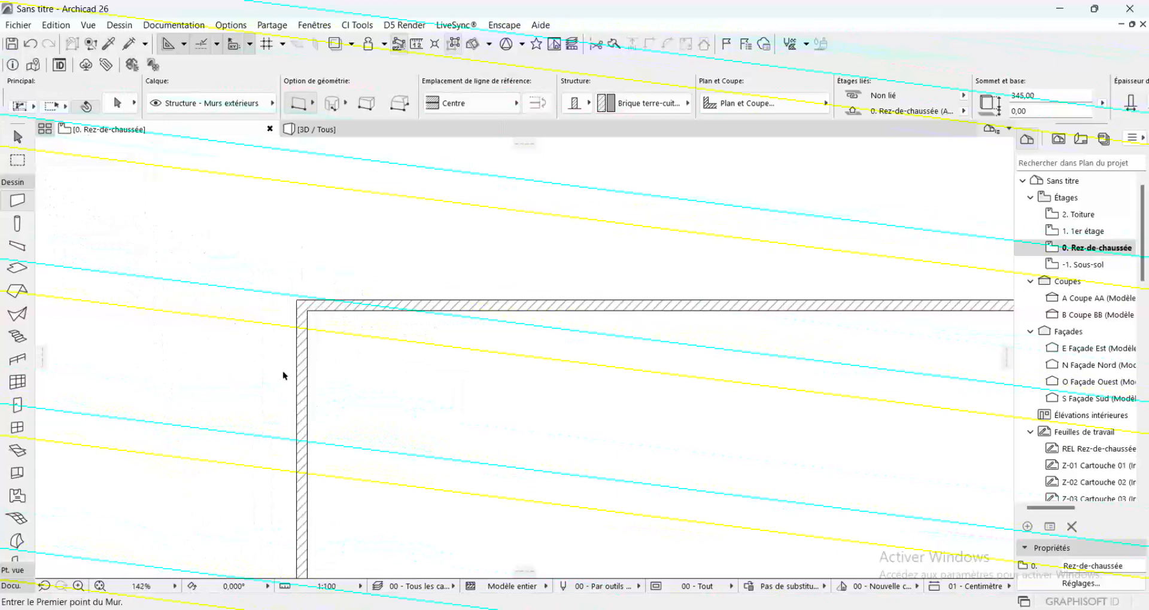
{"action": "left_click", "coordinate": [305, 407], "text": "shift"}
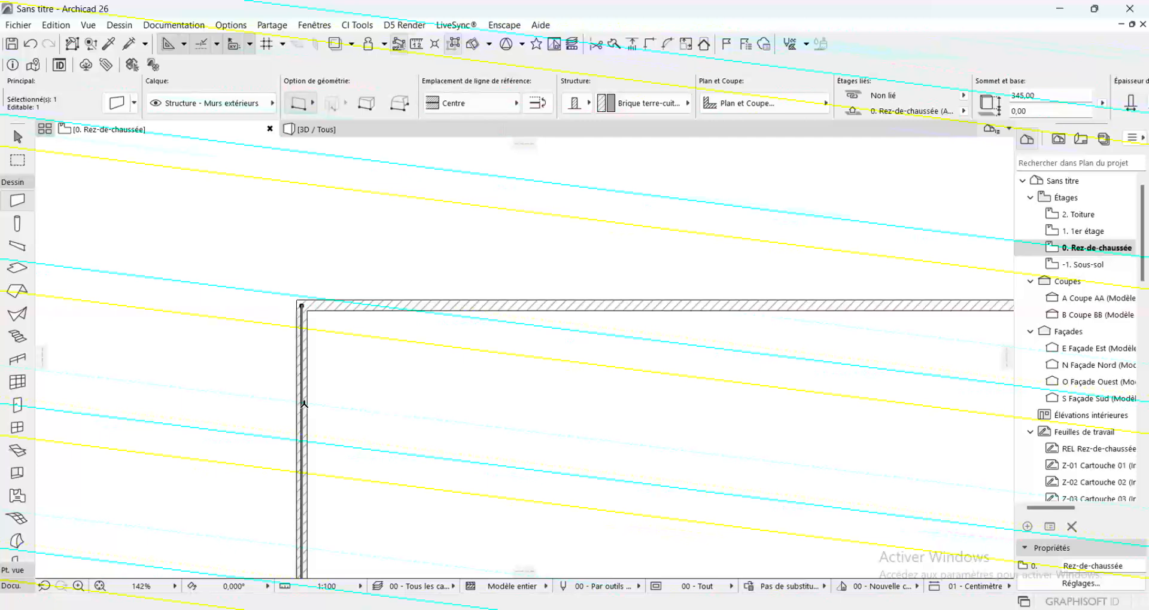
{"action": "right_click", "coordinate": [165, 196]}
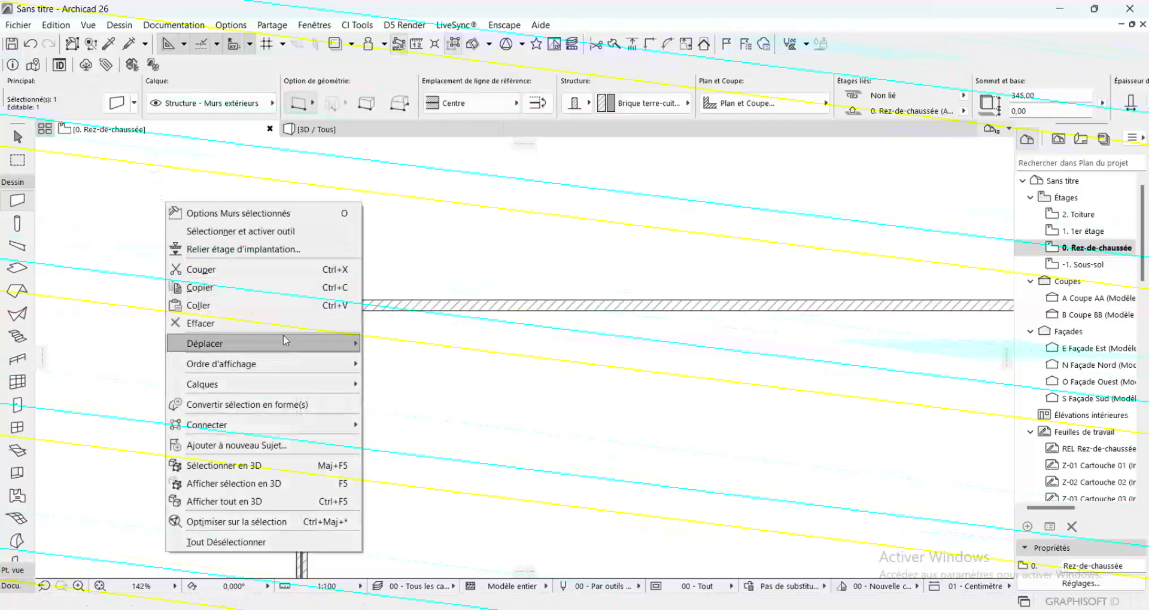
{"action": "mouse_move", "coordinate": [285, 340]}
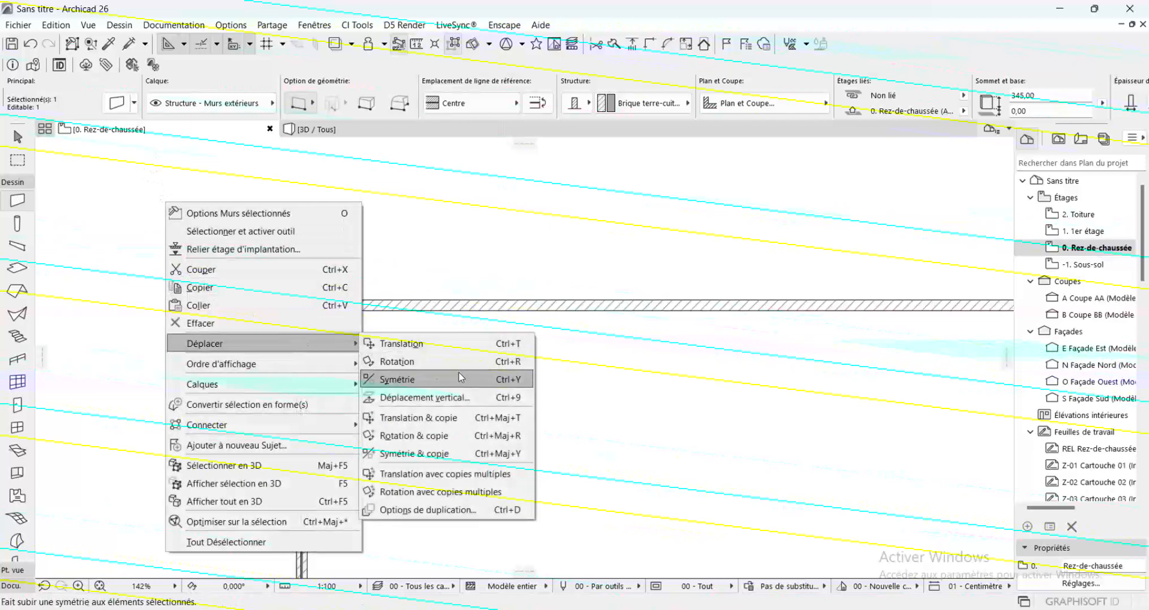
{"action": "left_click", "coordinate": [421, 418]}
{"action": "left_click", "coordinate": [301, 306]}
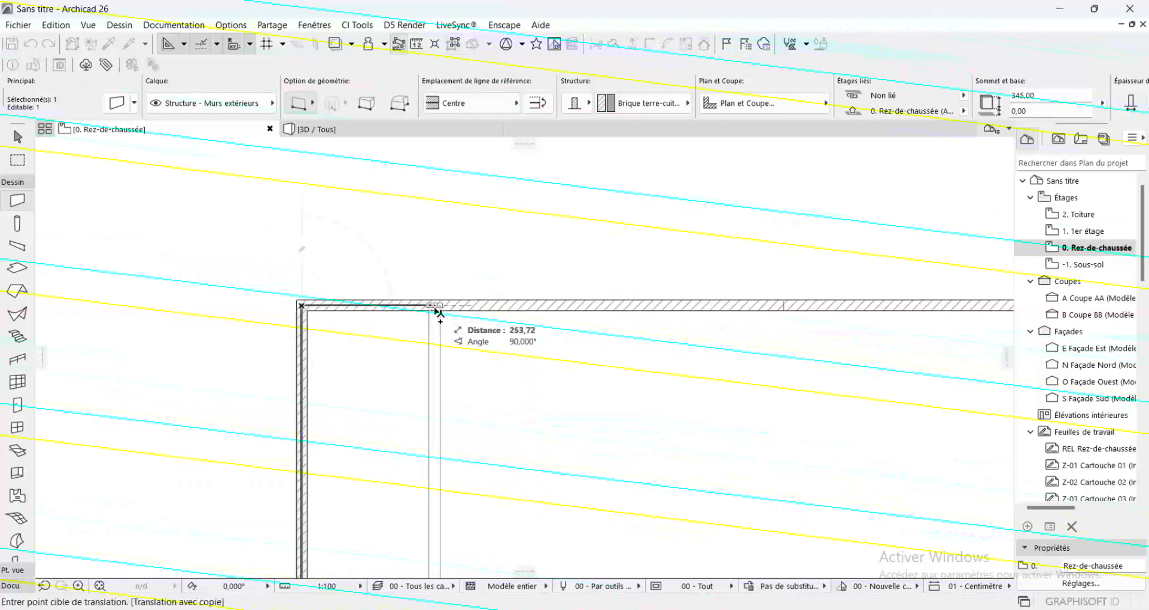
{"action": "type", "text": "48"}
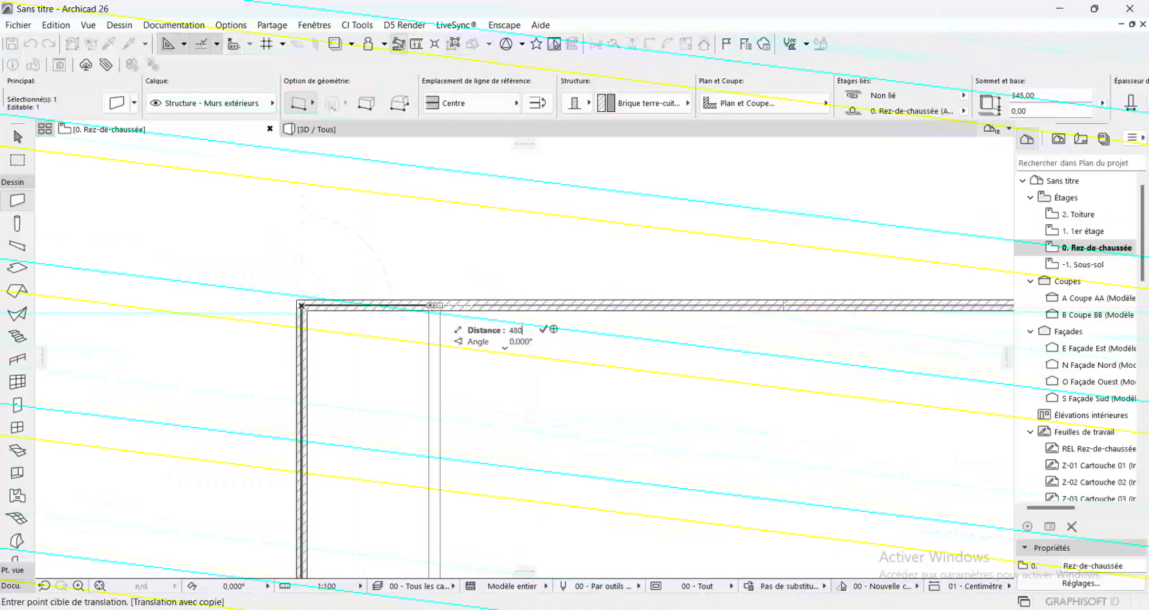
{"action": "type", "text": "0"}
{"action": "key", "text": "Return"}
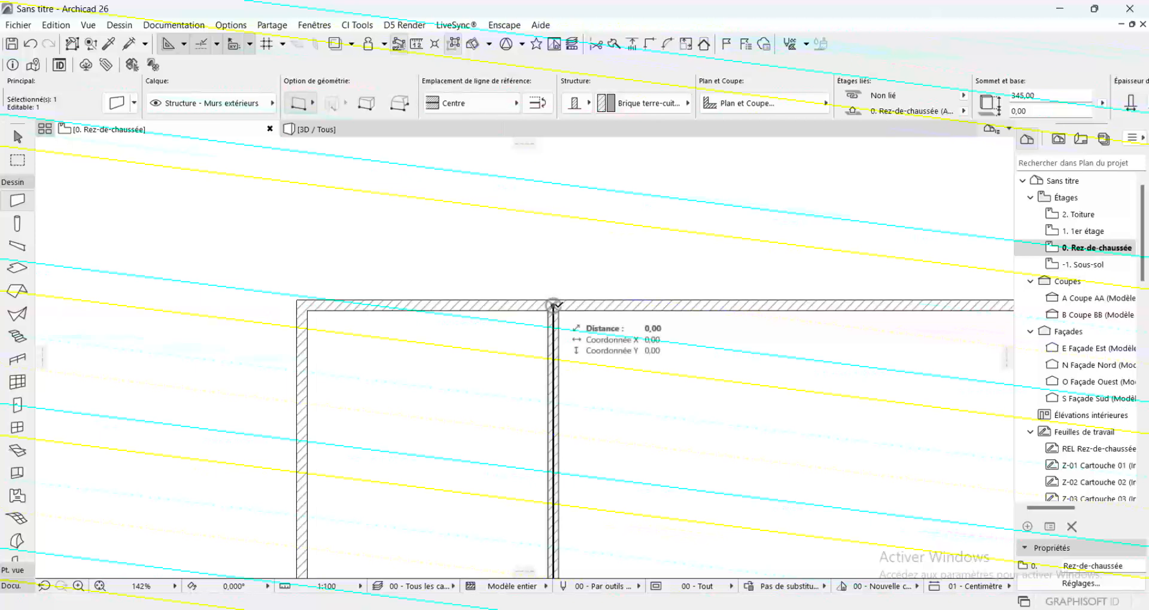
{"action": "left_click", "coordinate": [553, 305]}
{"action": "left_click", "coordinate": [553, 306]}
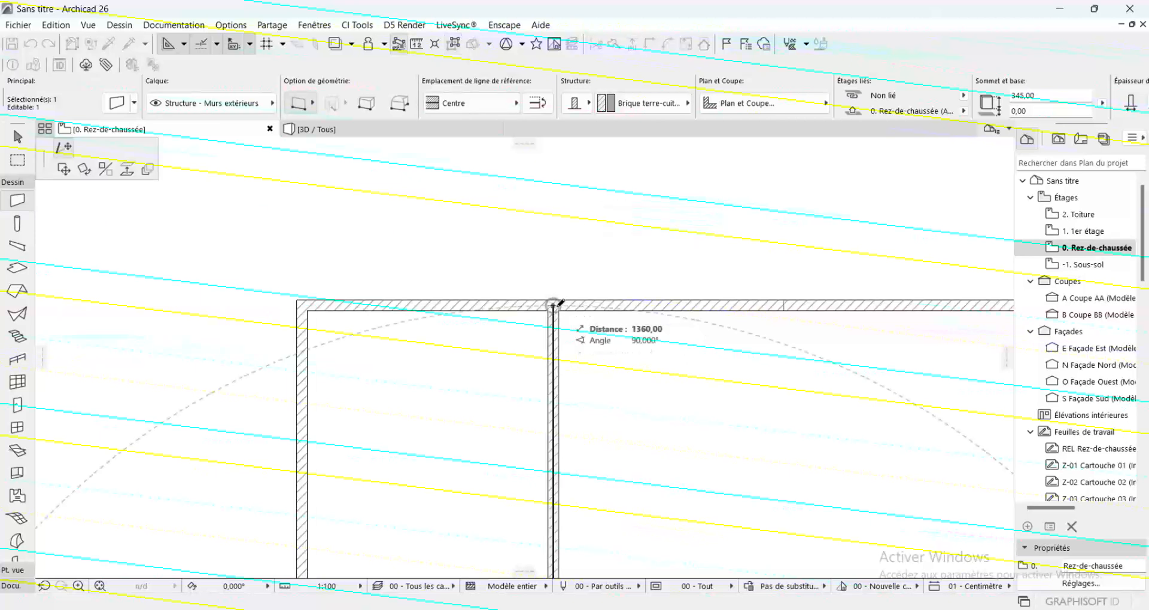
{"action": "left_click", "coordinate": [49, 160]}
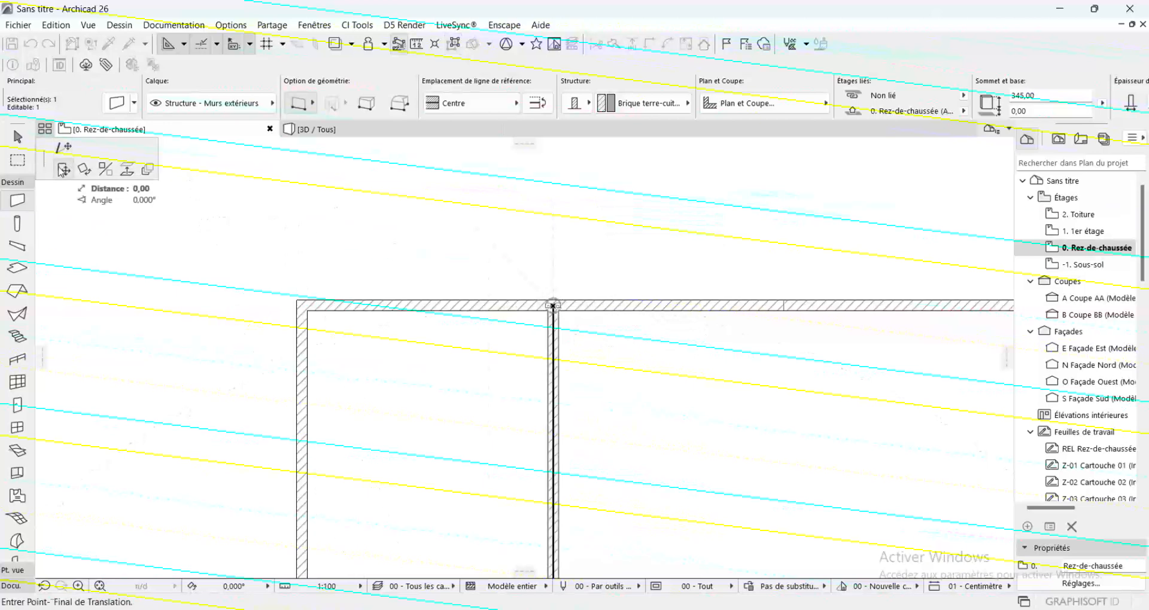
{"action": "key", "text": "Escape"}
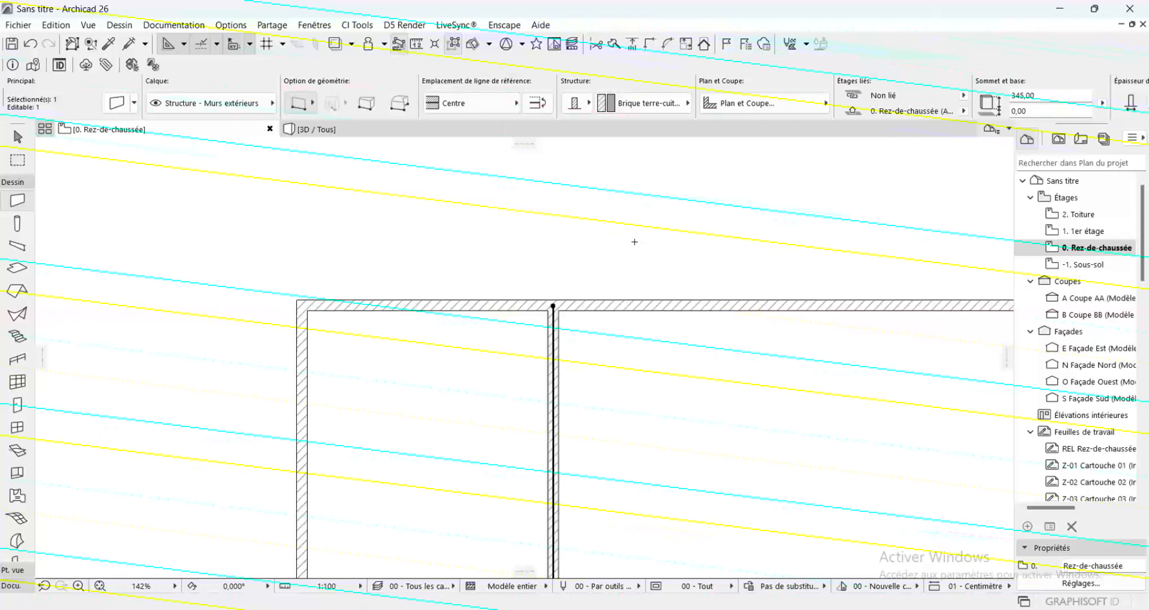
{"action": "key", "text": "ctrl+d"}
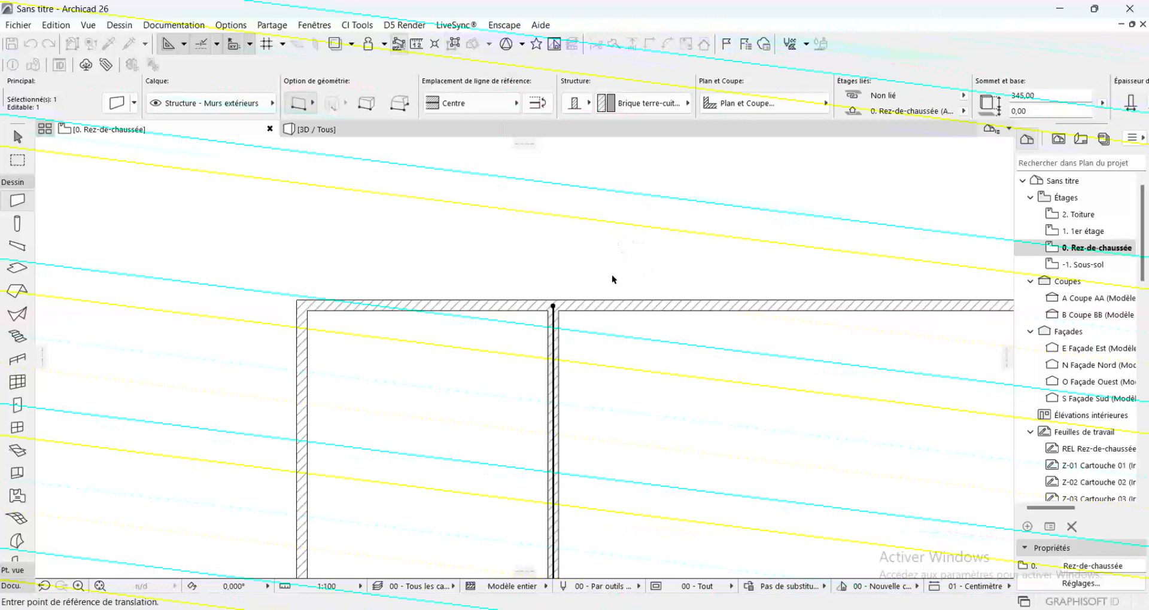
{"action": "key", "text": "Escape"}
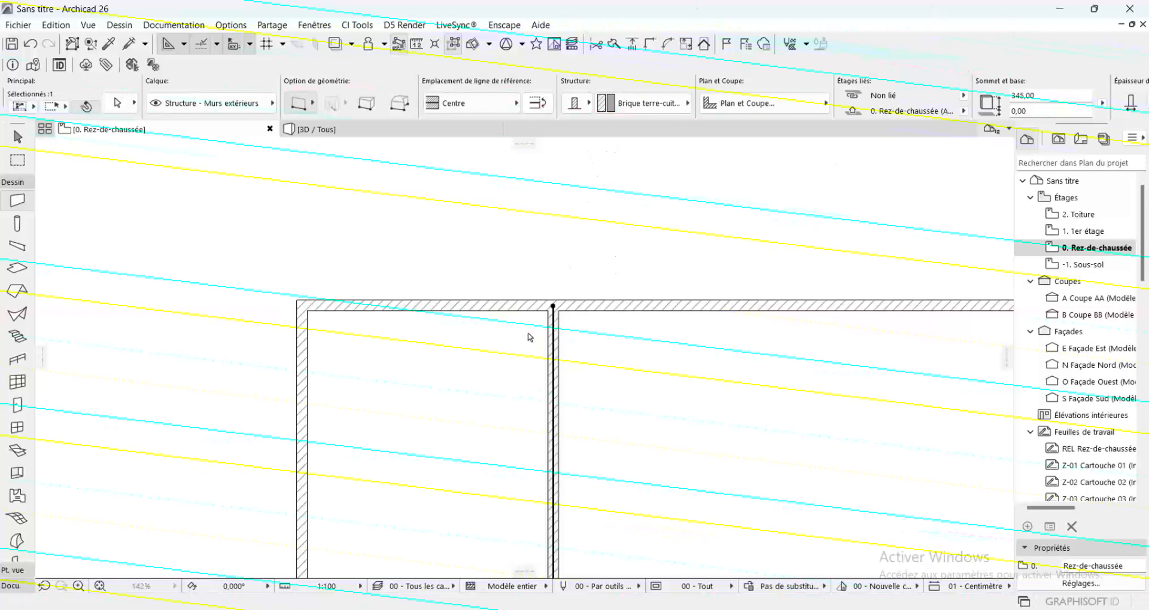
Copy the second vertical wall to the right along the horizontal wall, using its upper endpoint as the reference point
{"action": "key", "text": "ctrl+shift+d"}
{"action": "left_click", "coordinate": [552, 307]}
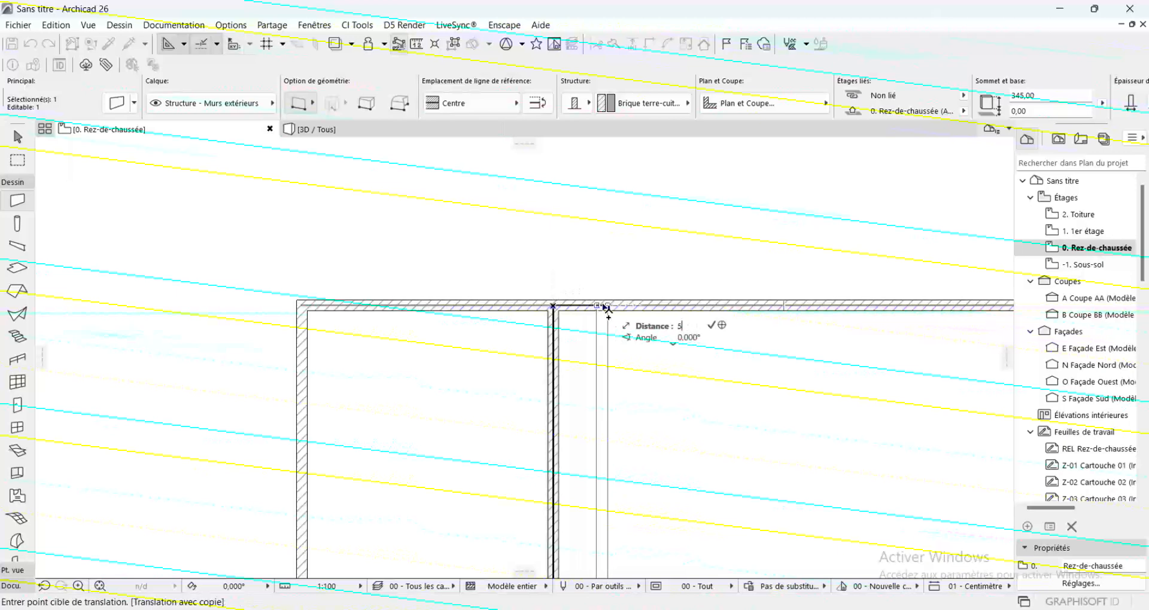
{"action": "left_click", "coordinate": [851, 308]}
{"action": "scroll", "coordinate": [803, 290], "scroll_direction": "down", "scroll_amount": 5}
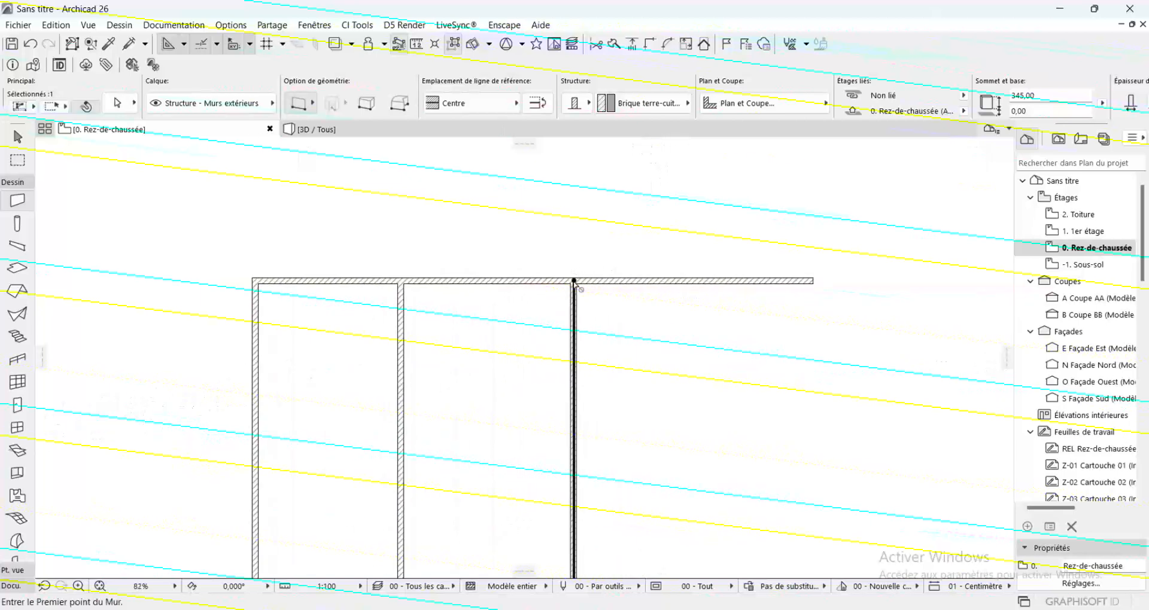
Copy the third vertical wall to the right along the horizontal wall, using its upper endpoint as the reference point
{"action": "key", "text": "ctrl+shift+d"}
{"action": "left_click", "coordinate": [574, 280]}
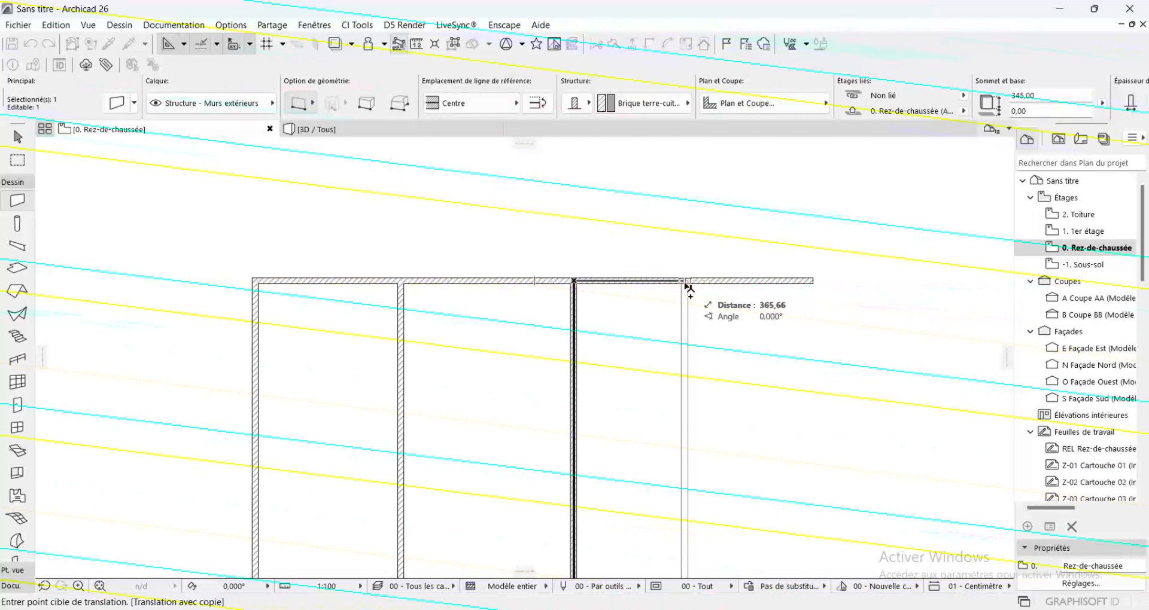
{"action": "type", "text": "3"}
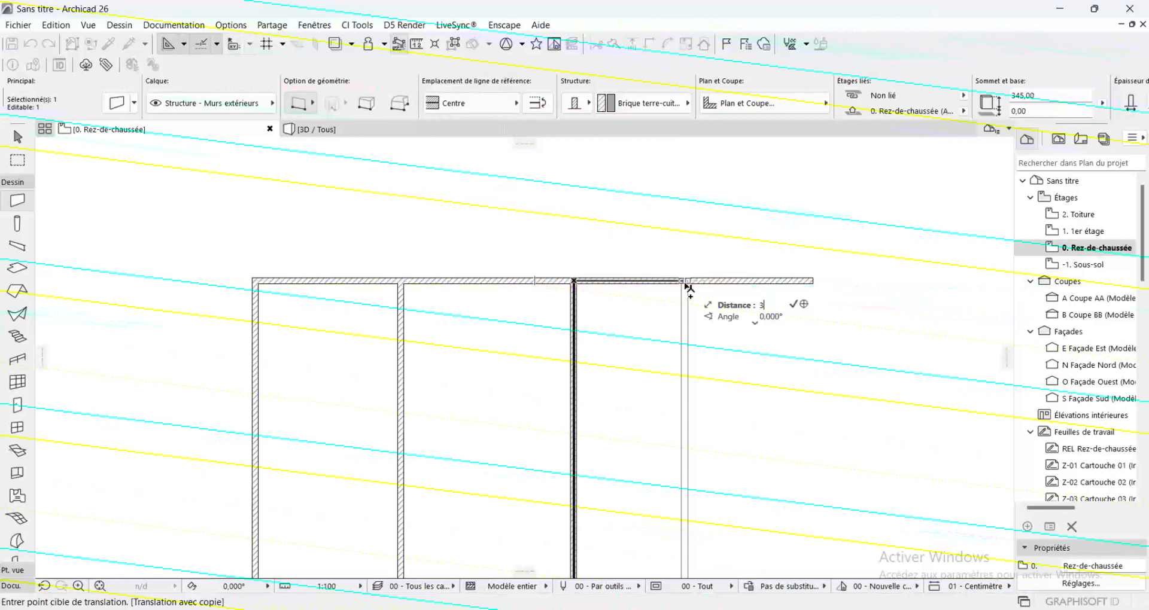
{"action": "type", "text": "45,0"}
{"action": "key", "text": "Return"}
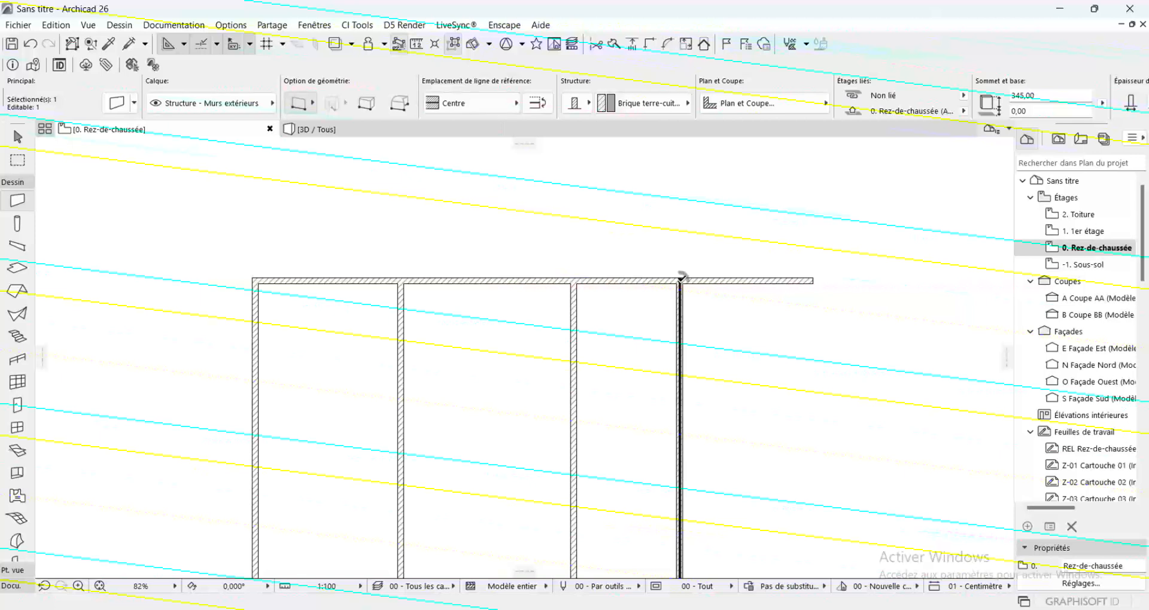
Copy the fourth vertical wall to the right by its upper endpoint, placing it short of the horizontal wall's right end
{"action": "left_click", "coordinate": [681, 279]}
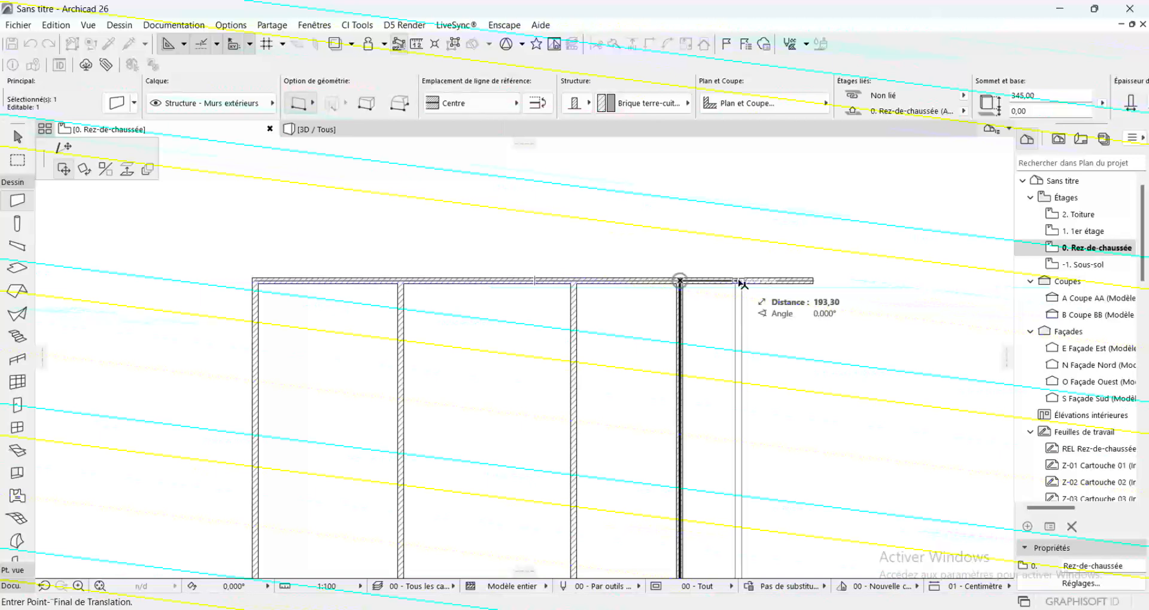
{"action": "key", "text": "ctrl"}
{"action": "type", "text": "430"}
{"action": "key", "text": "Return"}
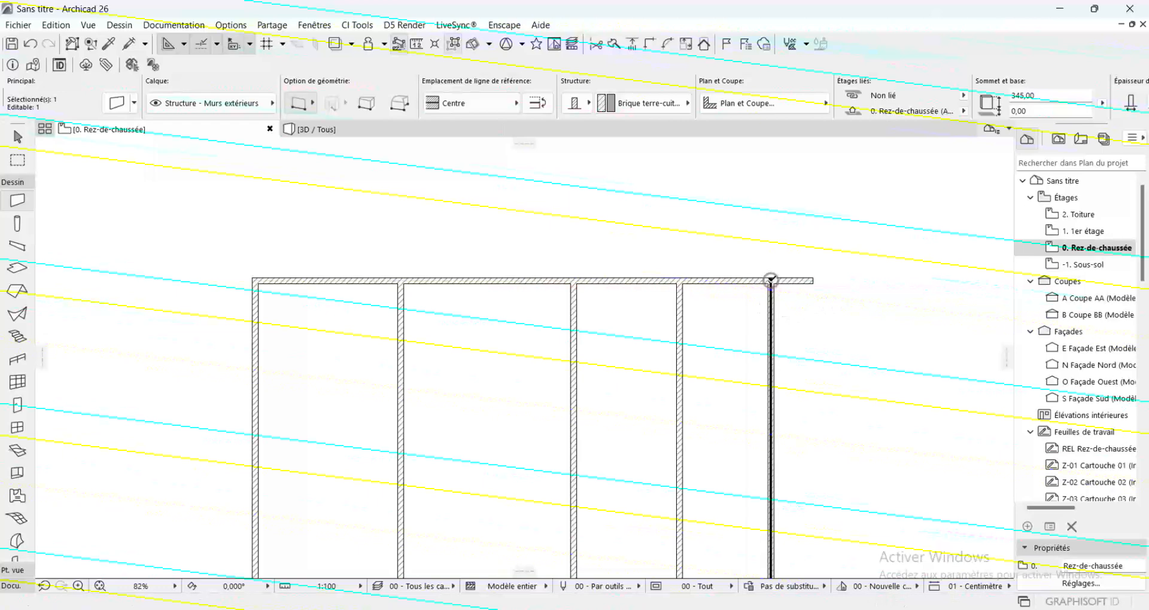
{"action": "key", "text": "Escape"}
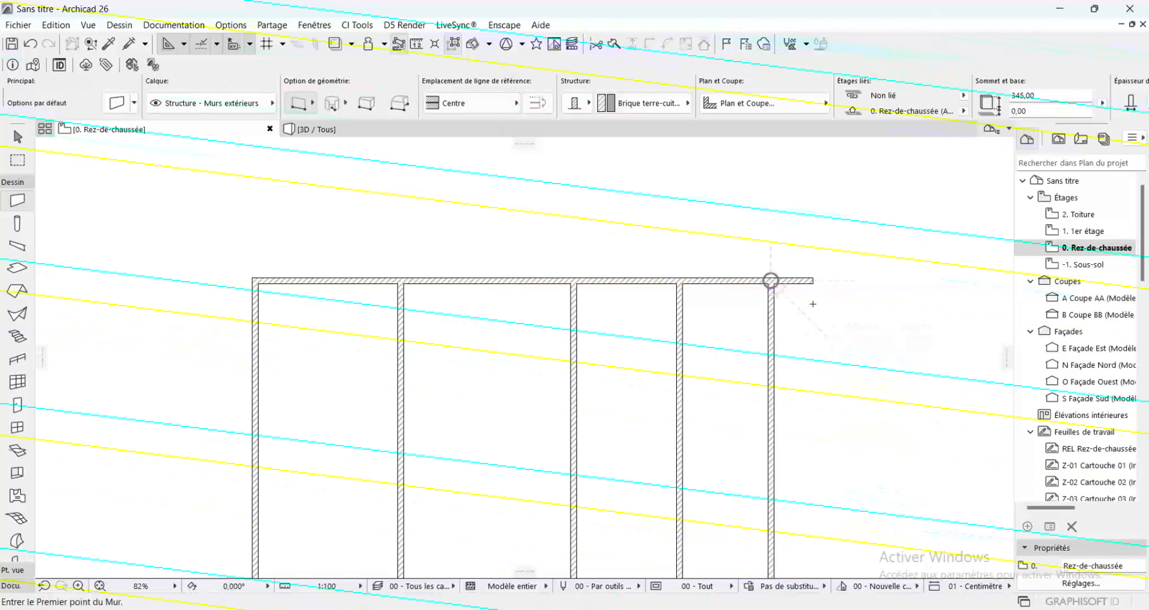
{"action": "left_click", "coordinate": [796, 284], "text": "shift"}
{"action": "left_click", "coordinate": [774, 345], "text": "shift"}
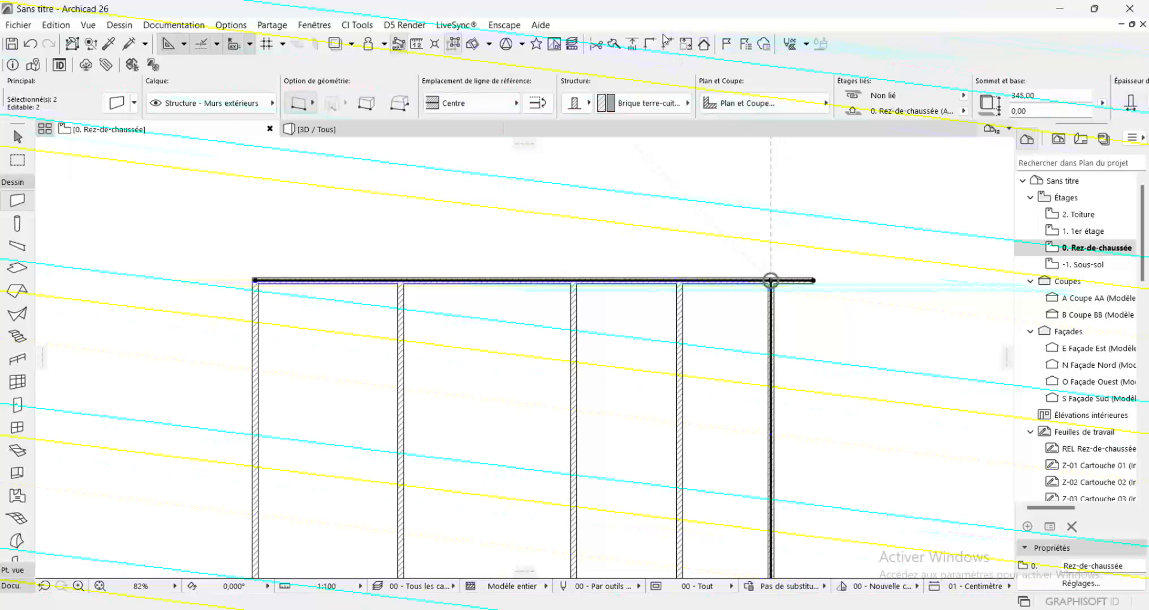
{"action": "left_click", "coordinate": [675, 49]}
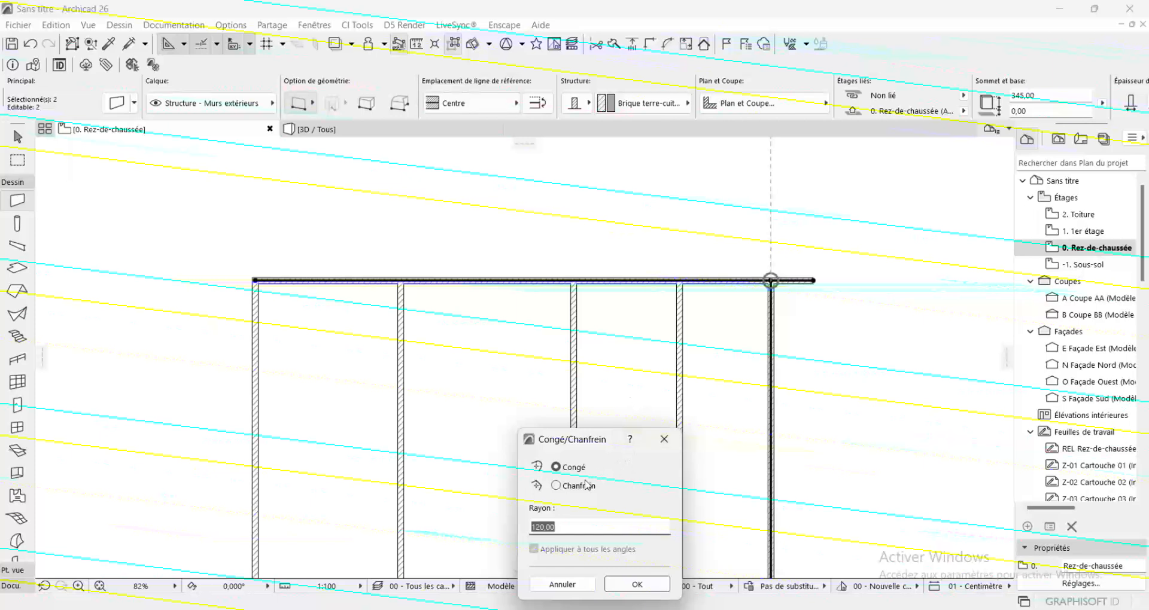
{"action": "left_click", "coordinate": [664, 433]}
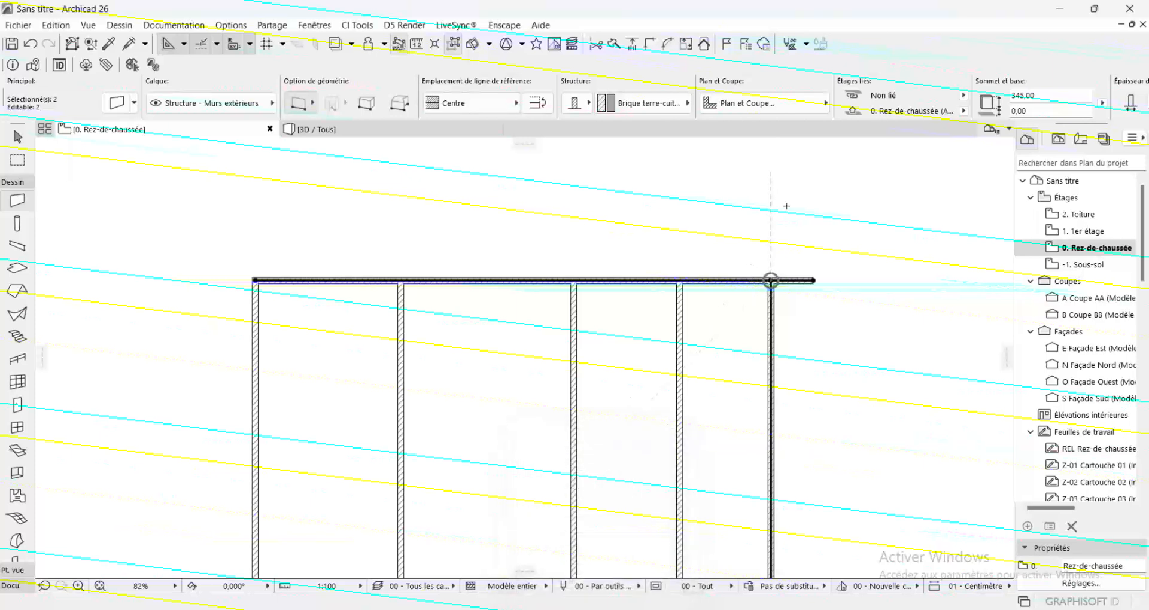
{"action": "key", "text": "Escape"}
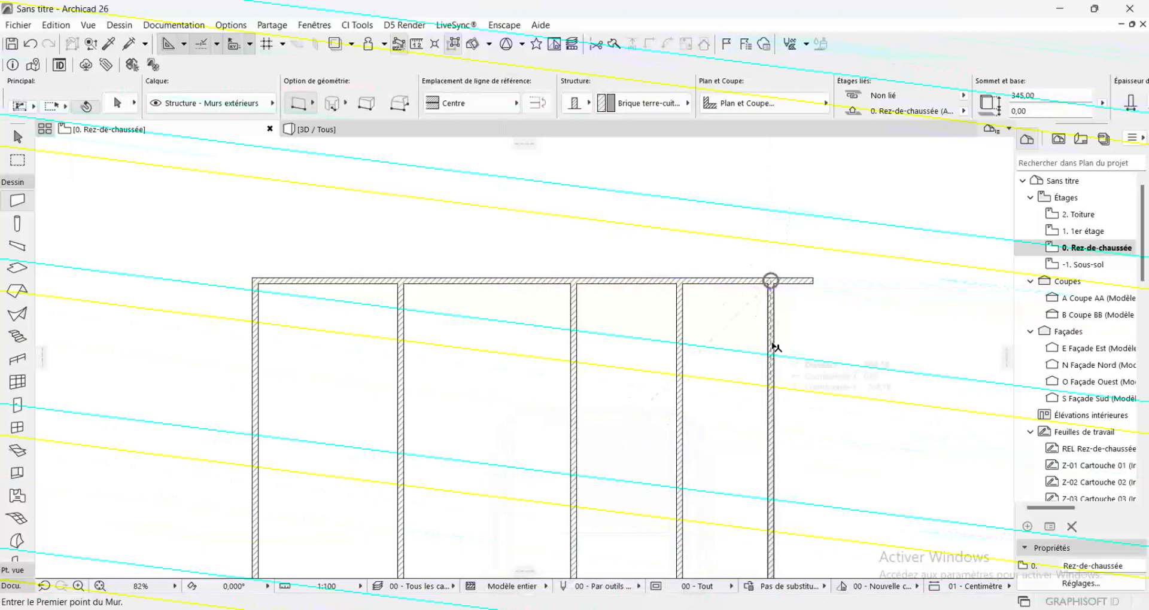
Stretch the horizontal wall's overhanging right end back to the axis of the last vertical wall, making it 1700 cm long
{"action": "left_click", "coordinate": [762, 307], "text": "shift"}
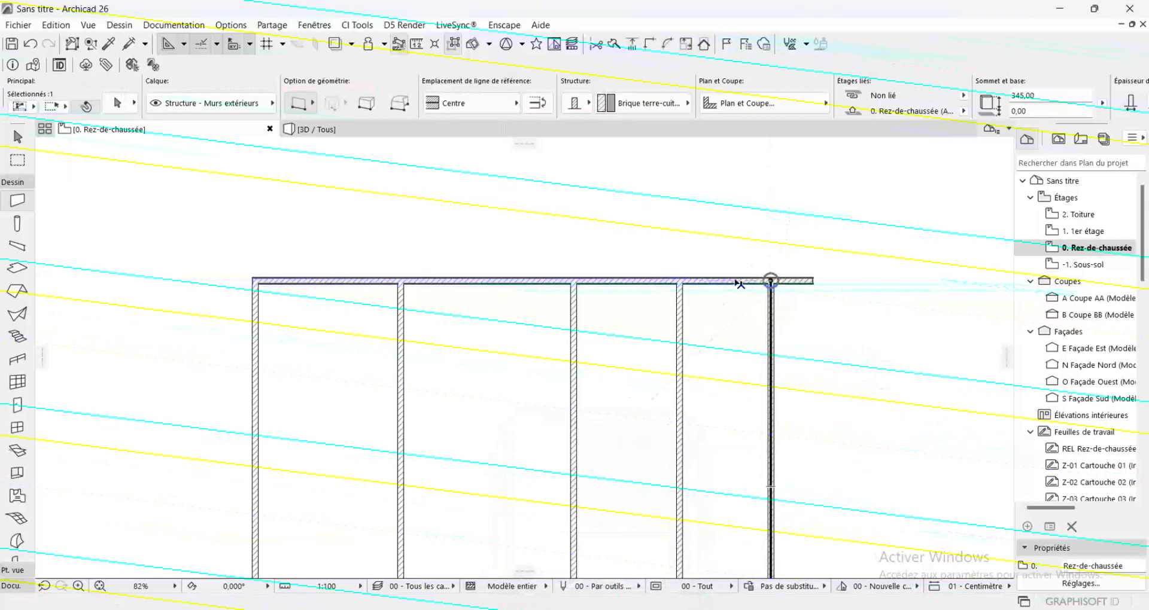
{"action": "left_click", "coordinate": [736, 280], "text": "shift"}
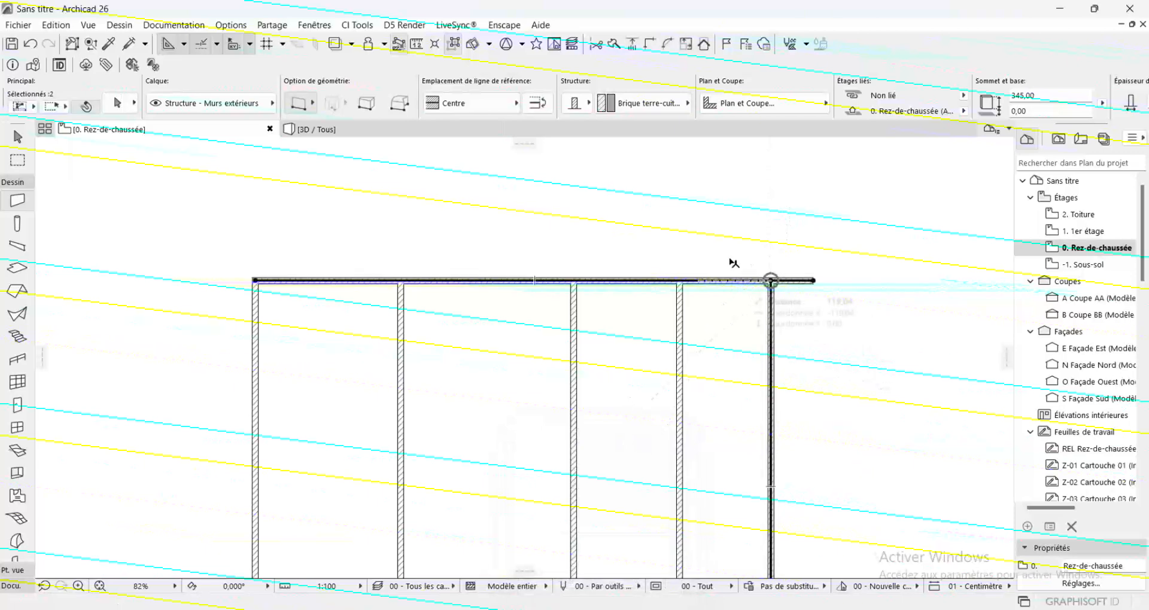
{"action": "left_click", "coordinate": [672, 45]}
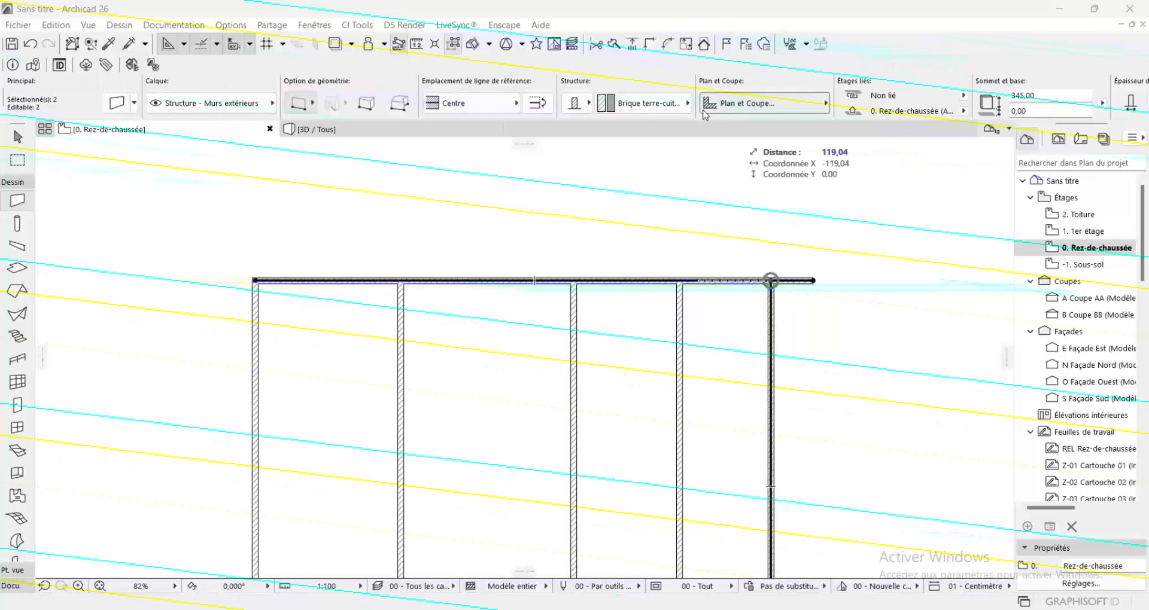
{"action": "scroll", "coordinate": [814, 279], "scroll_direction": "up", "scroll_amount": 3}
{"action": "scroll", "coordinate": [813, 279], "scroll_direction": "up", "scroll_amount": 1}
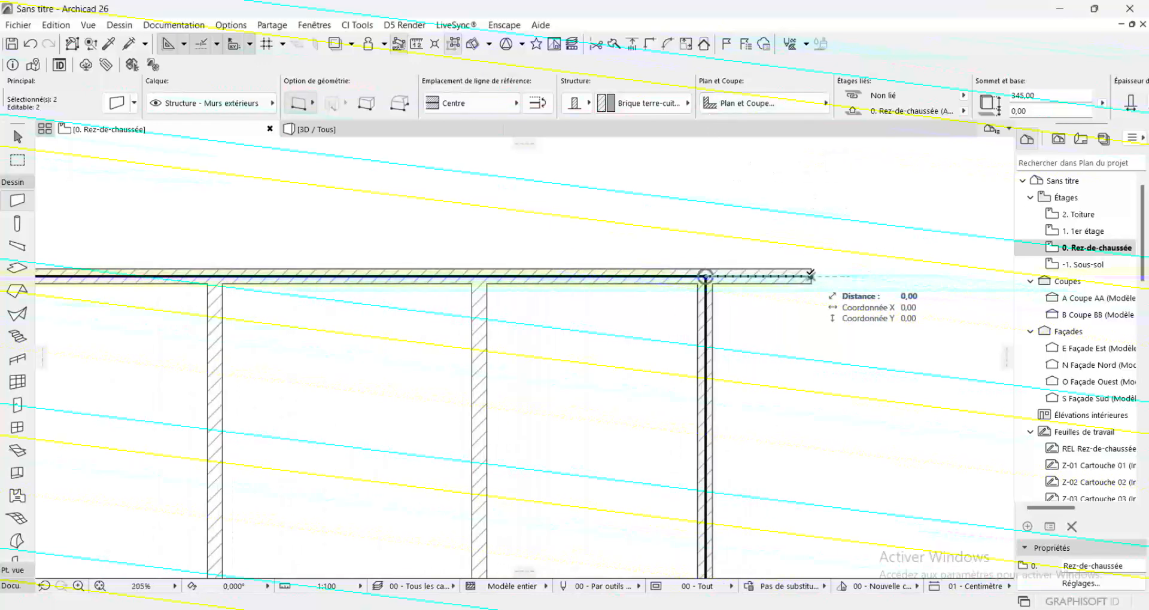
{"action": "left_click", "coordinate": [811, 277]}
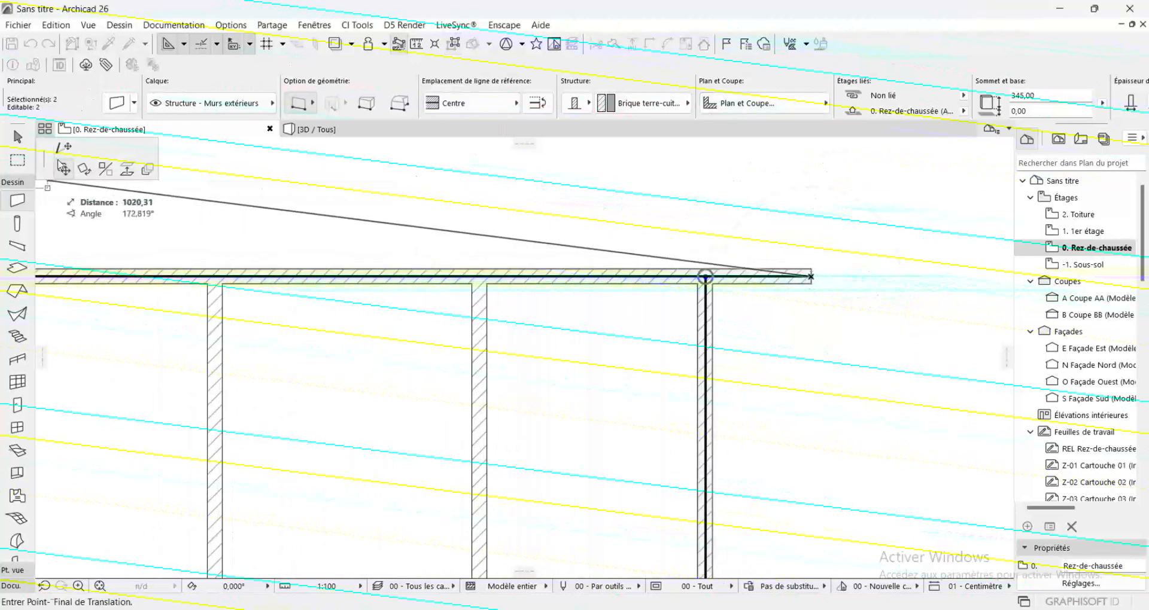
{"action": "left_click", "coordinate": [64, 148]}
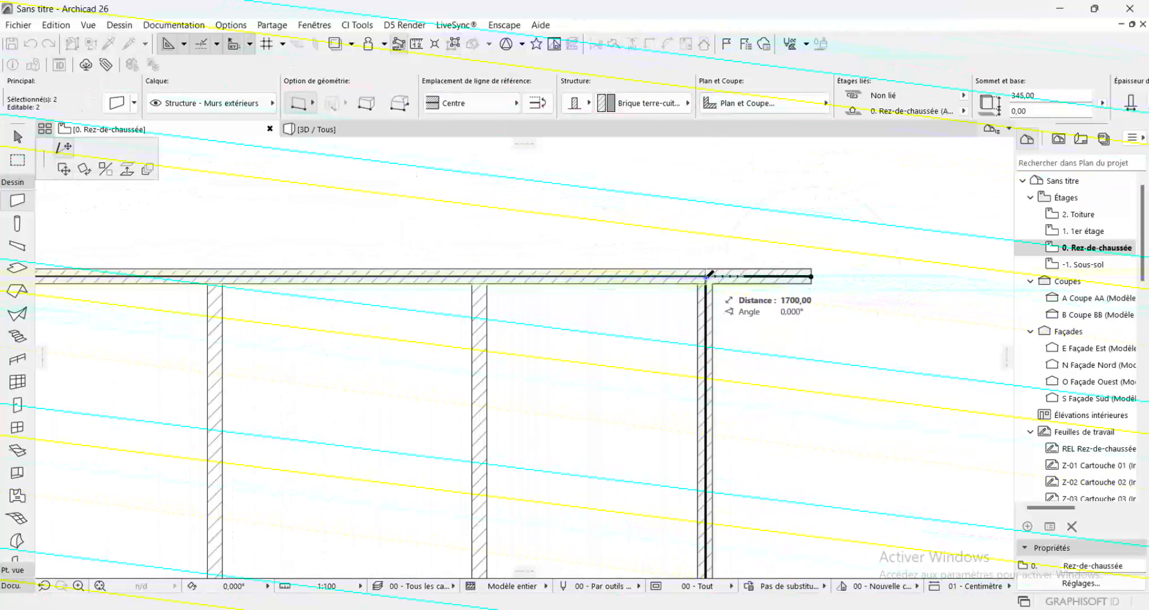
{"action": "left_click", "coordinate": [707, 276]}
{"action": "key", "text": "Escape"}
{"action": "scroll", "coordinate": [733, 228], "scroll_direction": "down", "scroll_amount": 6}
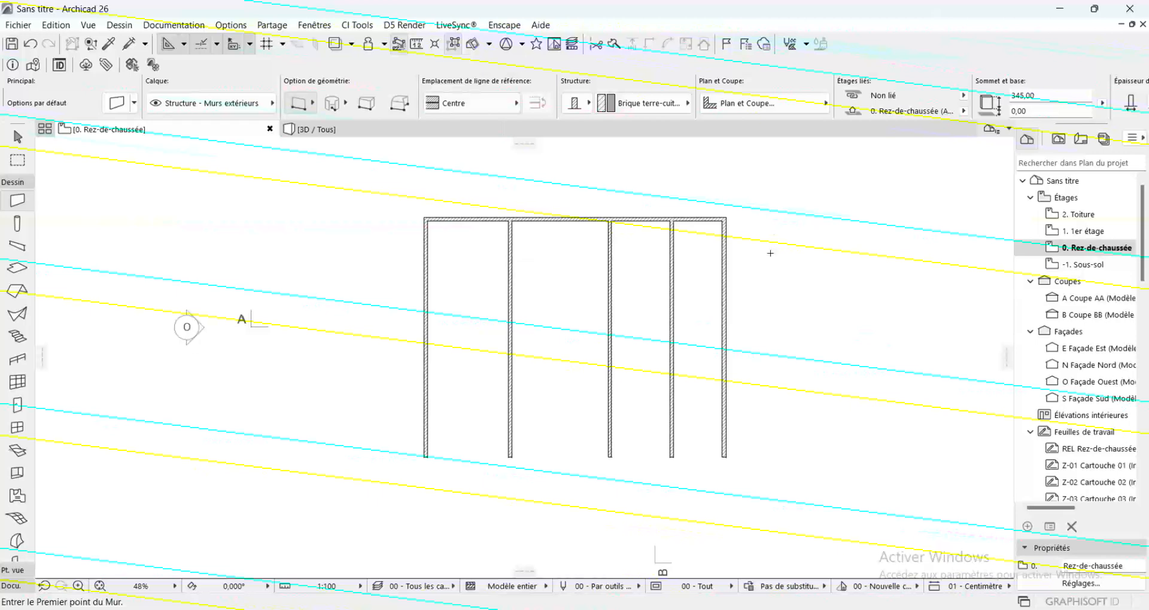
{"action": "scroll", "coordinate": [460, 231], "scroll_direction": "up", "scroll_amount": 3}
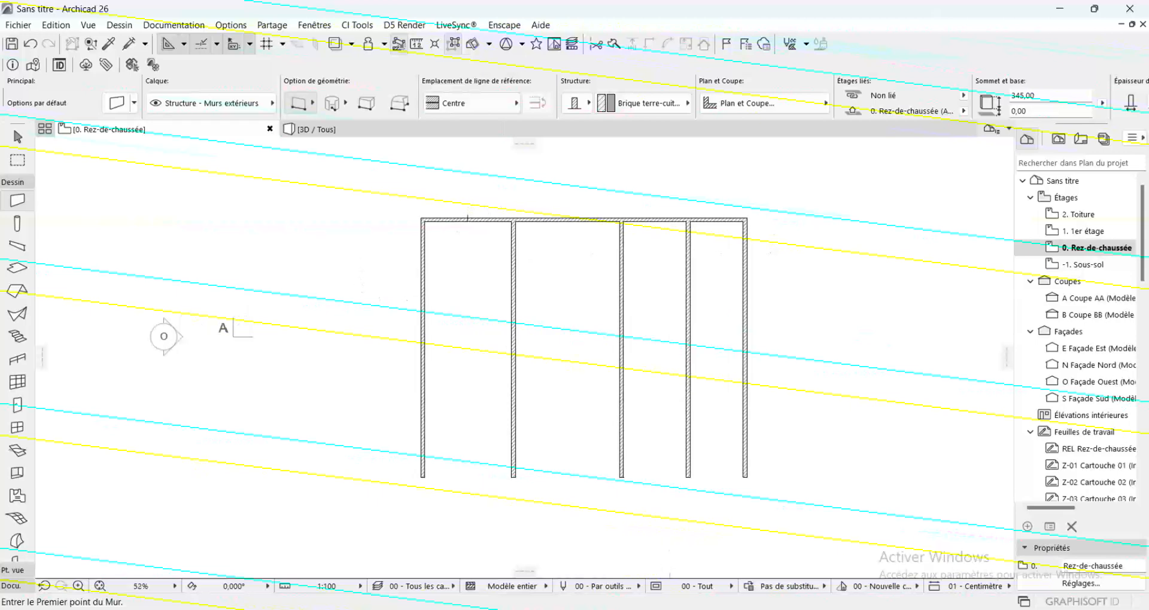
{"action": "left_click", "coordinate": [485, 227], "text": "shift"}
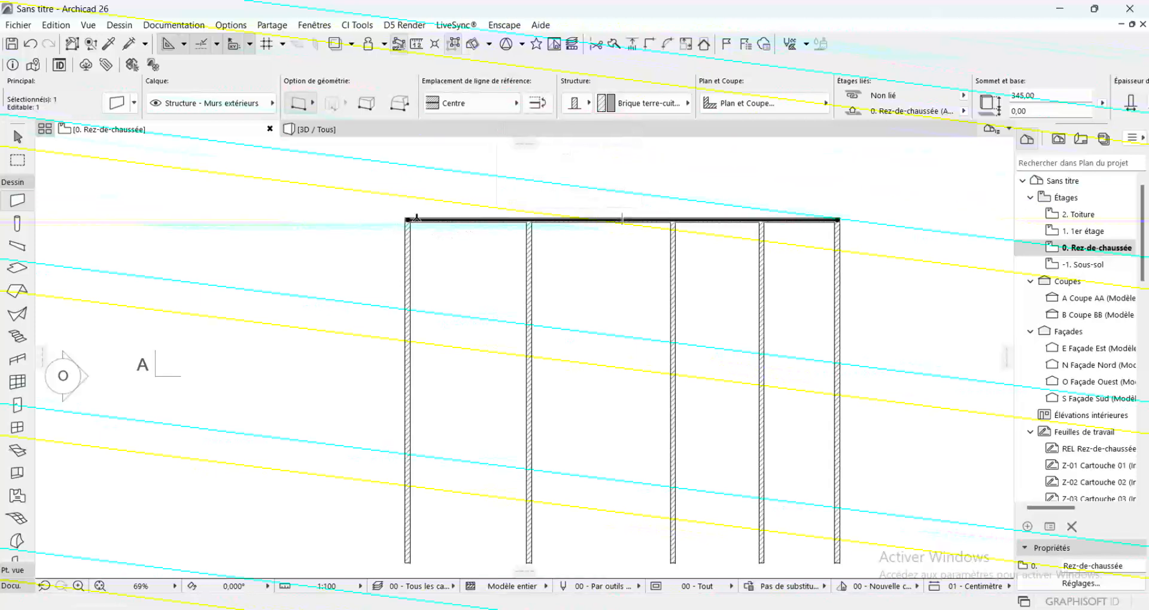
{"action": "left_click", "coordinate": [408, 219]}
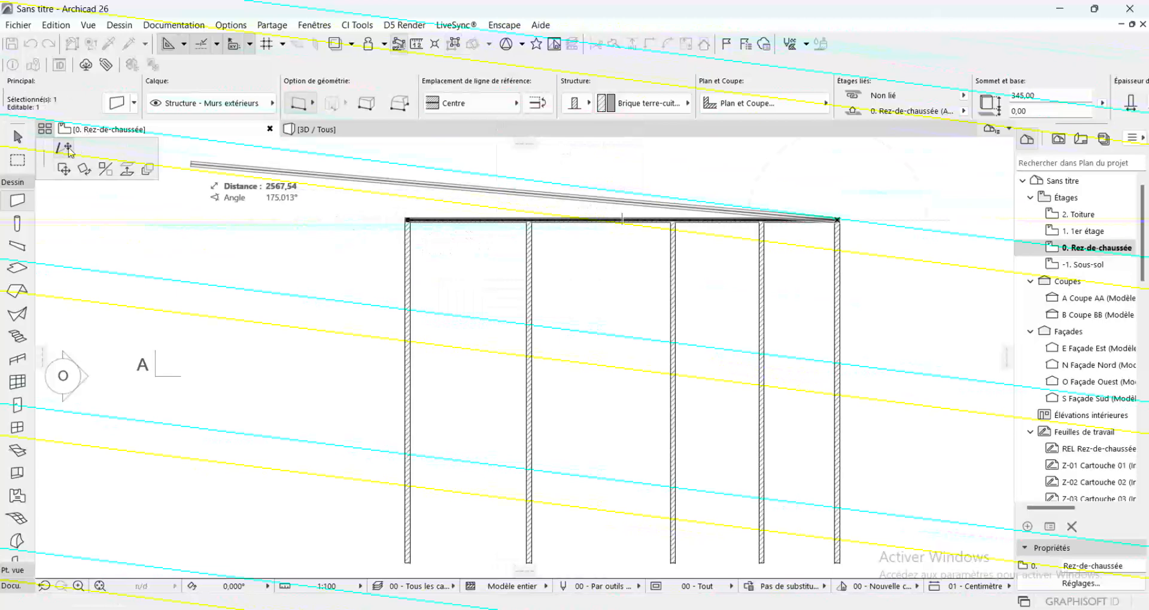
{"action": "key", "text": "Escape"}
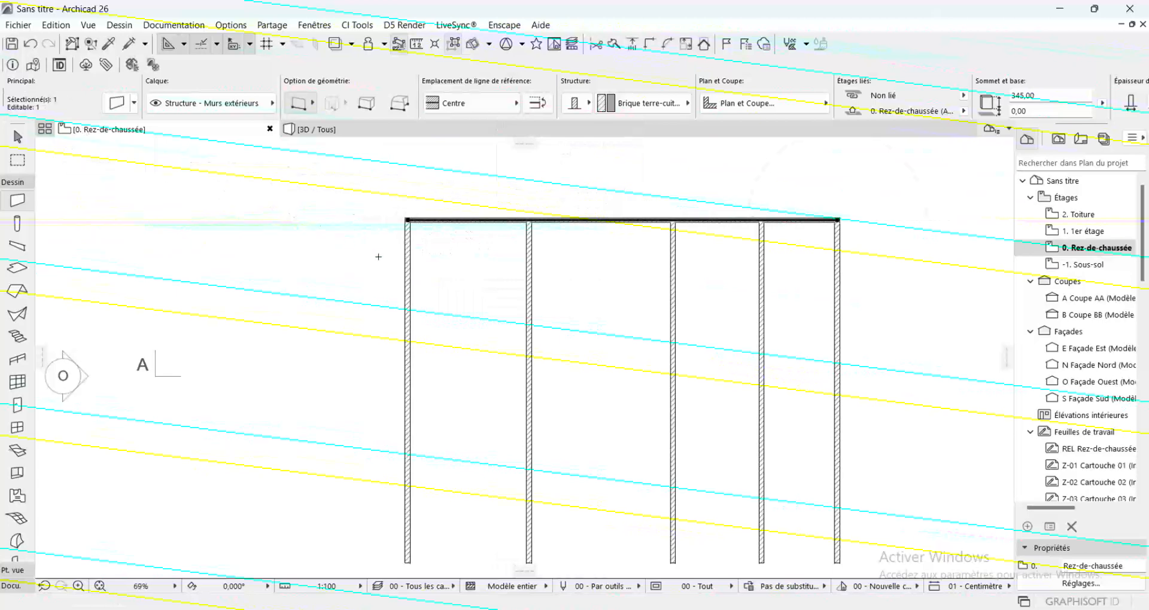
{"action": "key", "text": "Escape"}
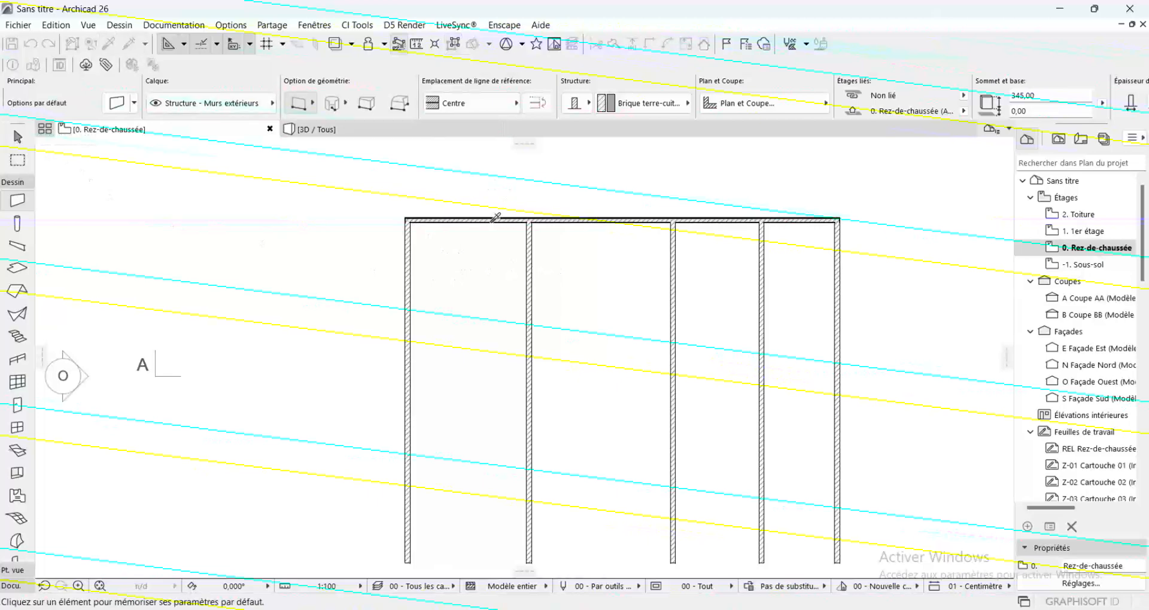
Draw a horizontal wall about 480 cm long between the first two vertical walls, about 224.5 cm clear below the upper wall
{"action": "left_click", "coordinate": [408, 282]}
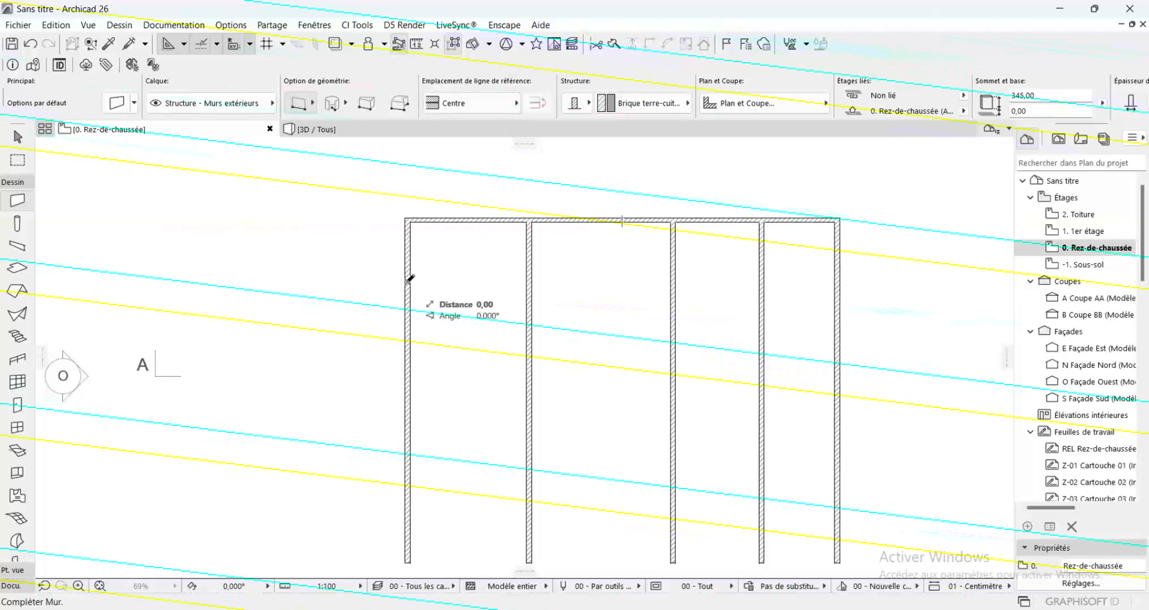
{"action": "left_click", "coordinate": [531, 279]}
{"action": "scroll", "coordinate": [529, 280], "scroll_direction": "up", "scroll_amount": 3}
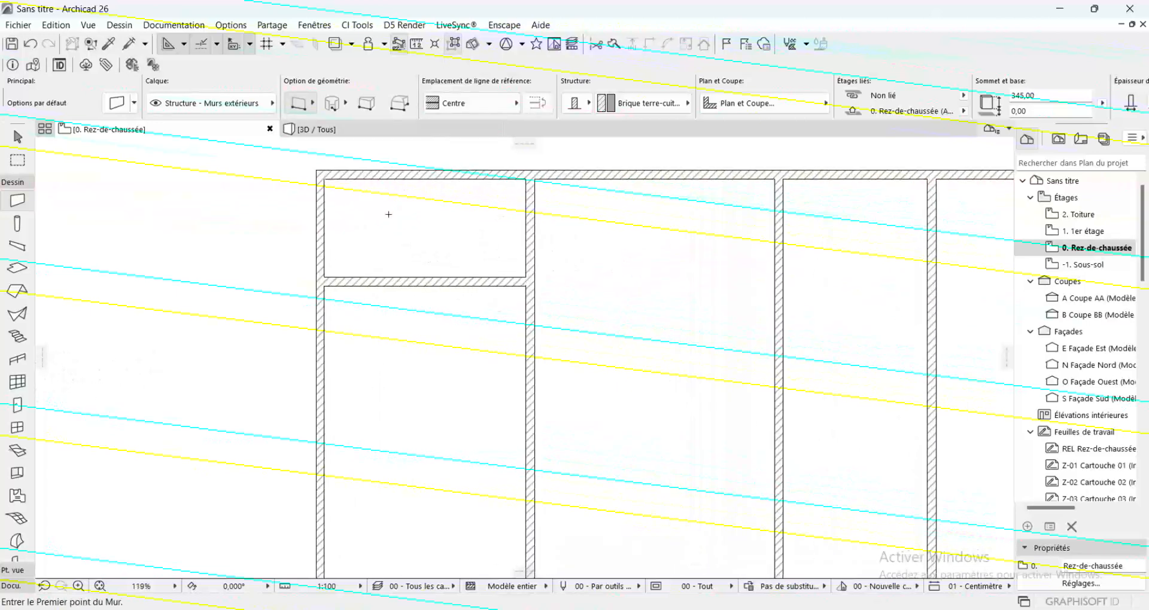
Add a vertical dimension chain covering the upper wall, the first room's clear depth and the new horizontal wall
{"action": "scroll", "coordinate": [386, 216], "scroll_direction": "up", "scroll_amount": 2}
{"action": "left_click", "coordinate": [10, 587]}
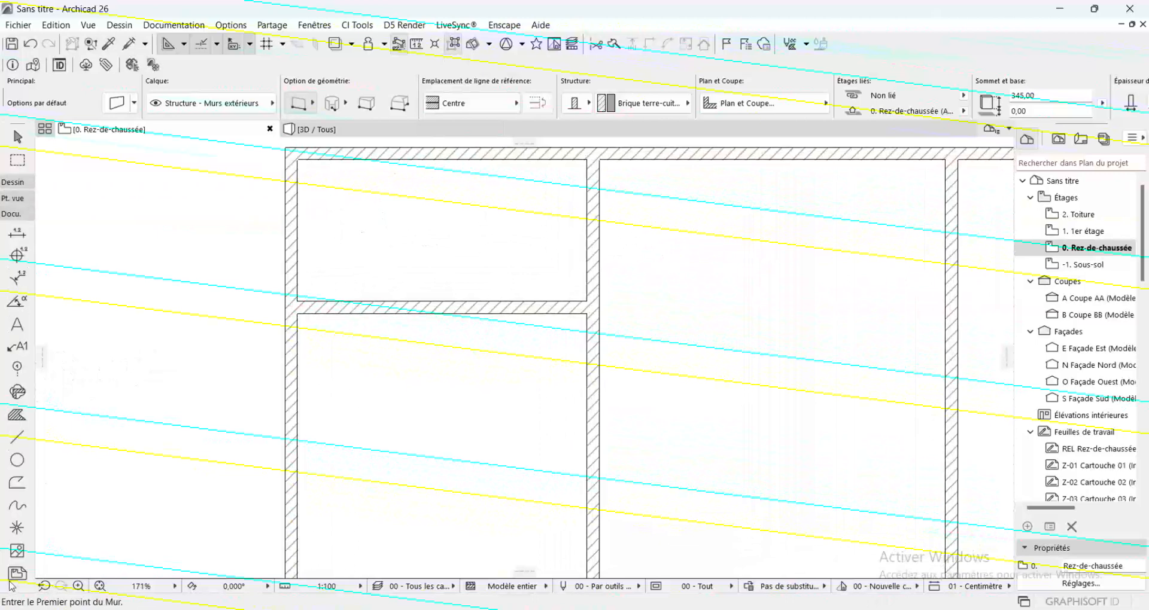
{"action": "left_click", "coordinate": [17, 234]}
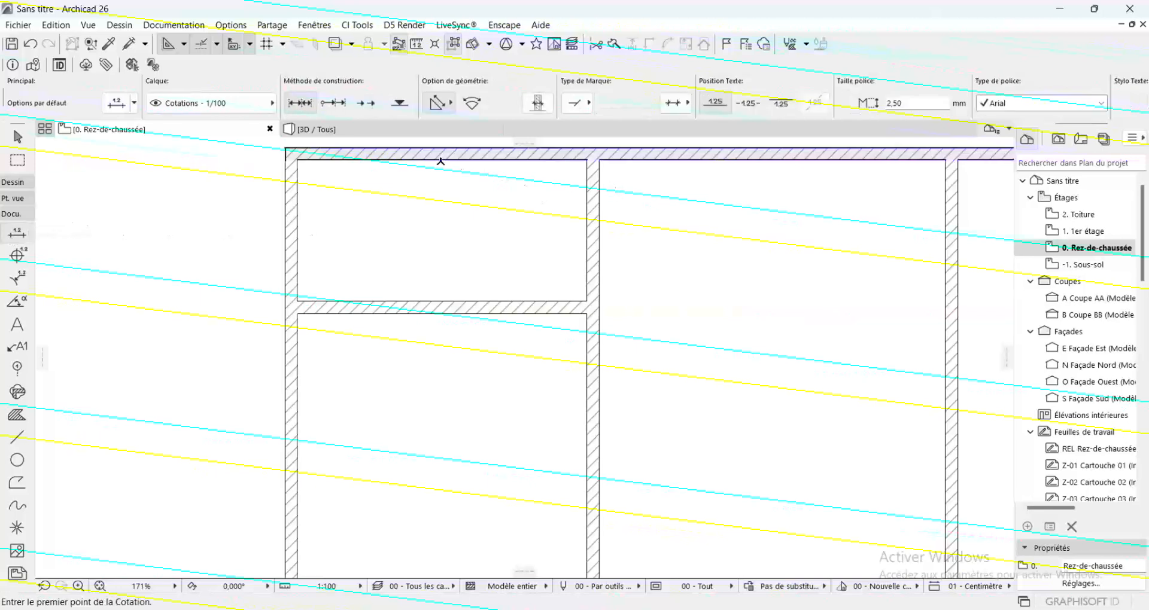
{"action": "left_click", "coordinate": [442, 148]}
{"action": "left_click", "coordinate": [441, 160]}
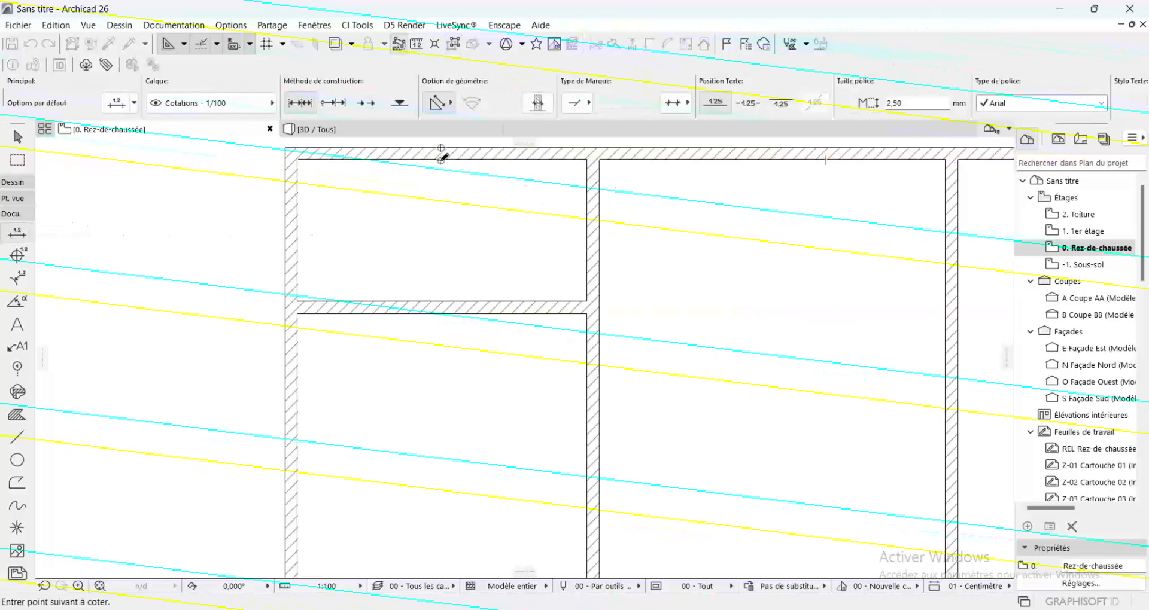
{"action": "left_click", "coordinate": [448, 307]}
{"action": "double_click", "coordinate": [476, 244]}
{"action": "left_click", "coordinate": [477, 244]}
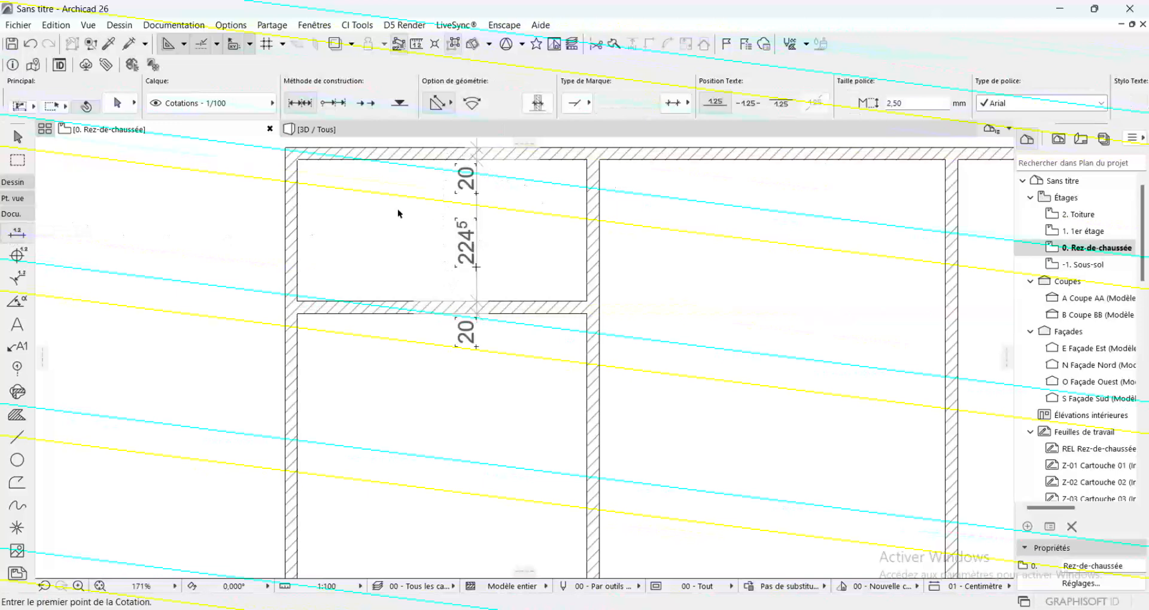
{"action": "left_click", "coordinate": [419, 309], "text": "shift"}
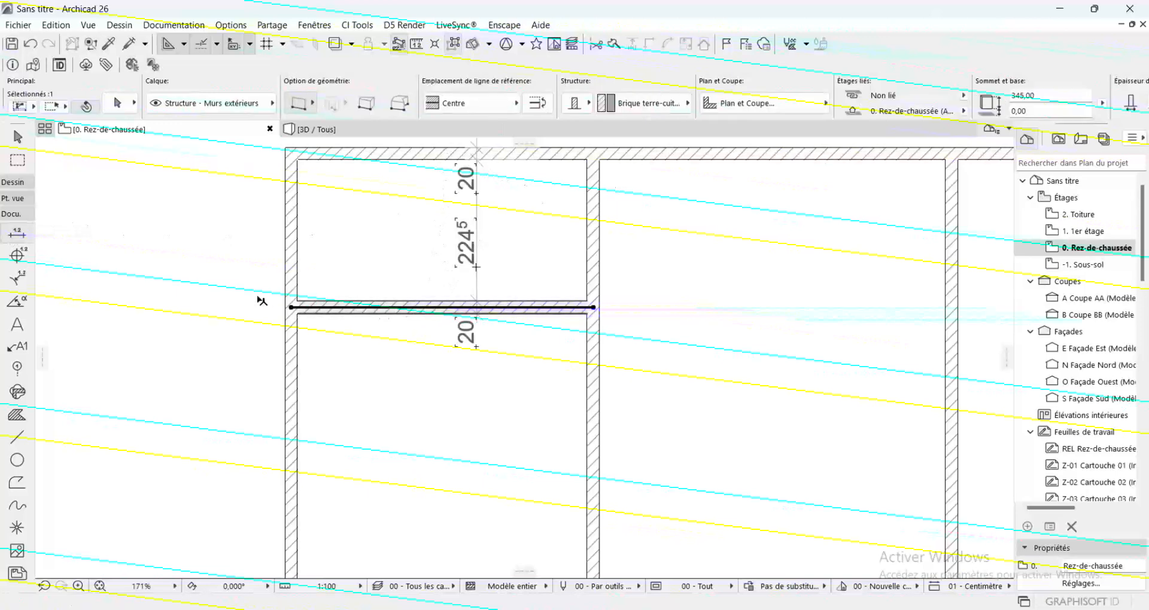
{"action": "left_click", "coordinate": [293, 306]}
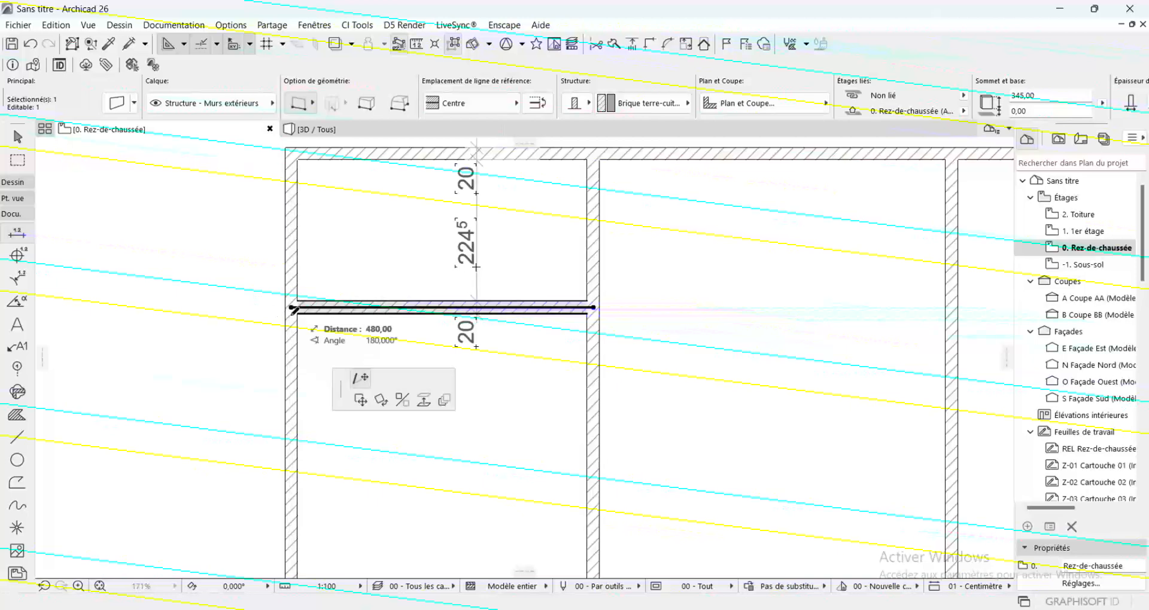
{"action": "key", "text": "Escape"}
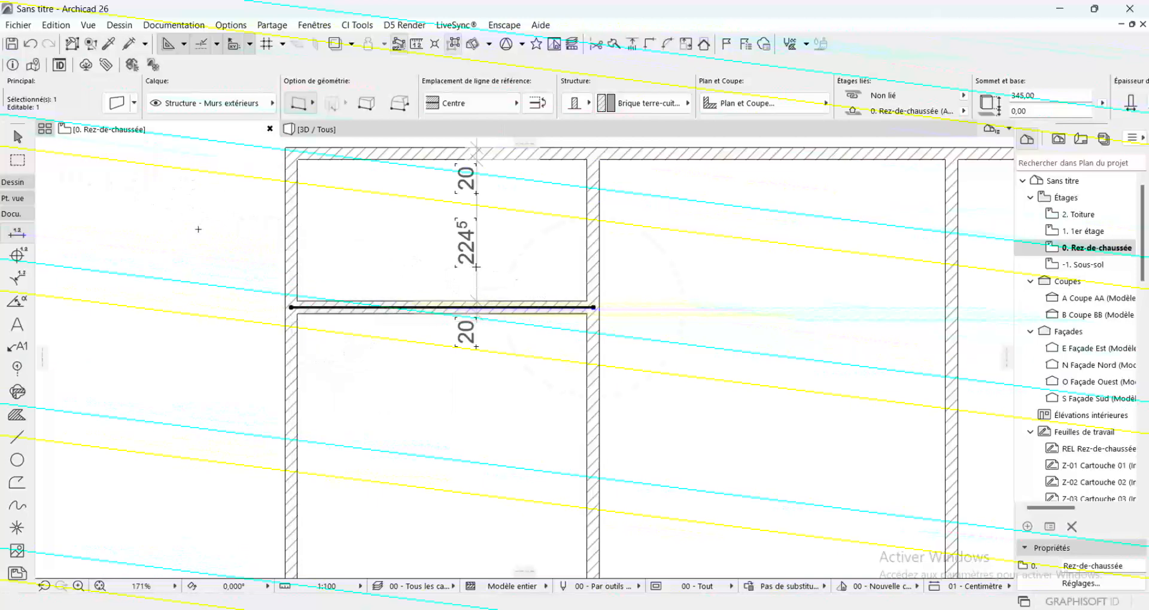
{"action": "scroll", "coordinate": [252, 291], "scroll_direction": "down", "scroll_amount": 4}
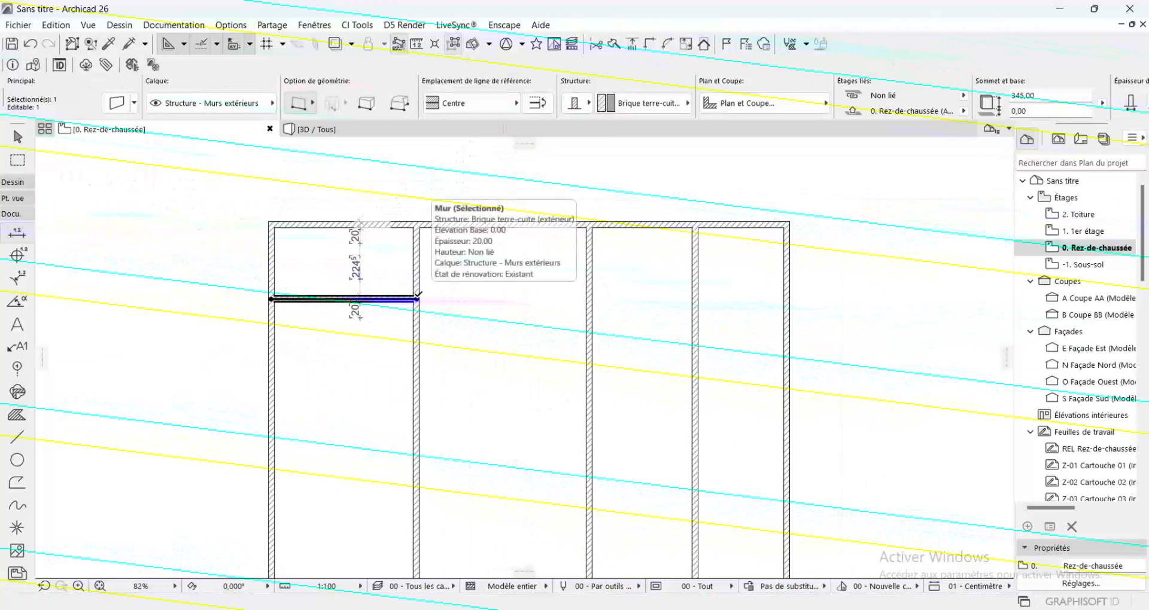
{"action": "key", "text": "Escape"}
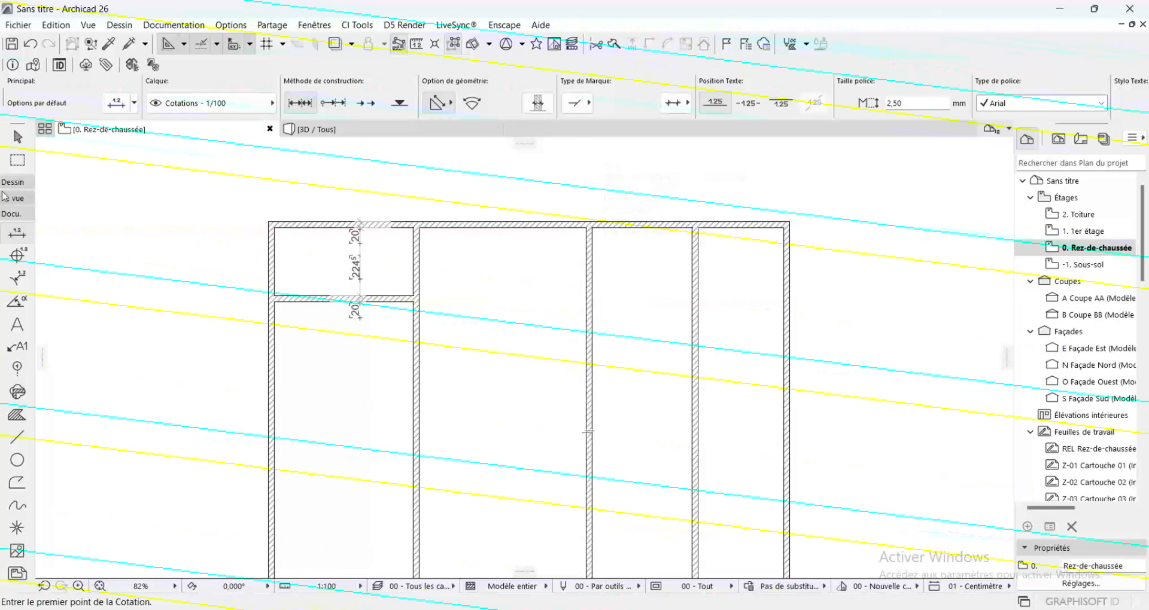
Copy the settings of an existing wall and draw a 340 cm horizontal wall between the third and fourth vertical walls, near the top
{"action": "left_click", "coordinate": [106, 65]}
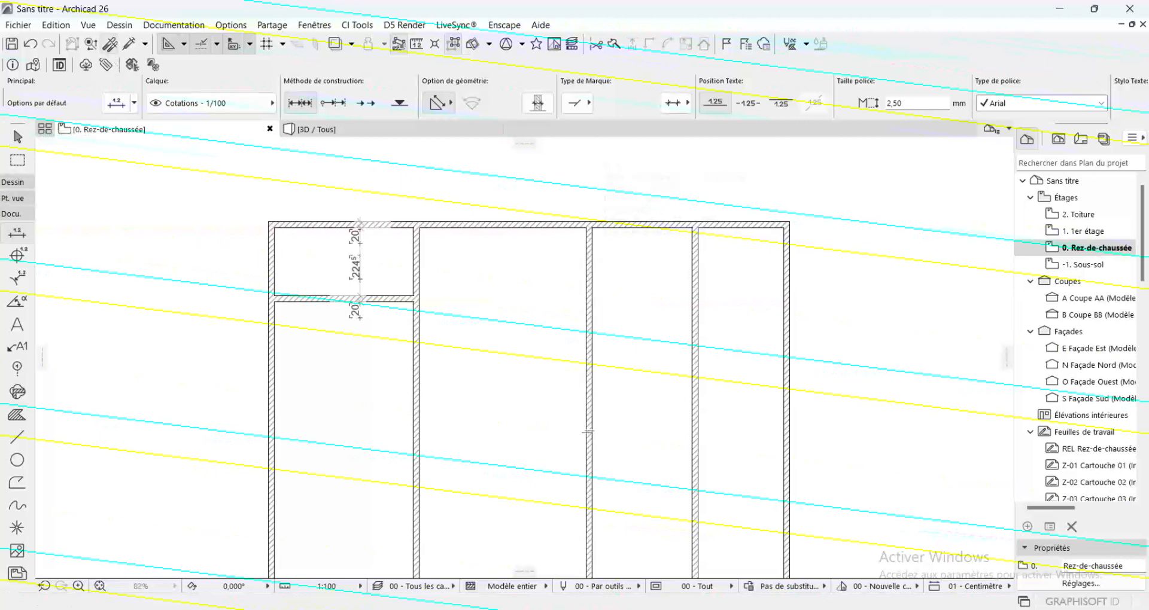
{"action": "left_click", "coordinate": [596, 295], "text": "alt"}
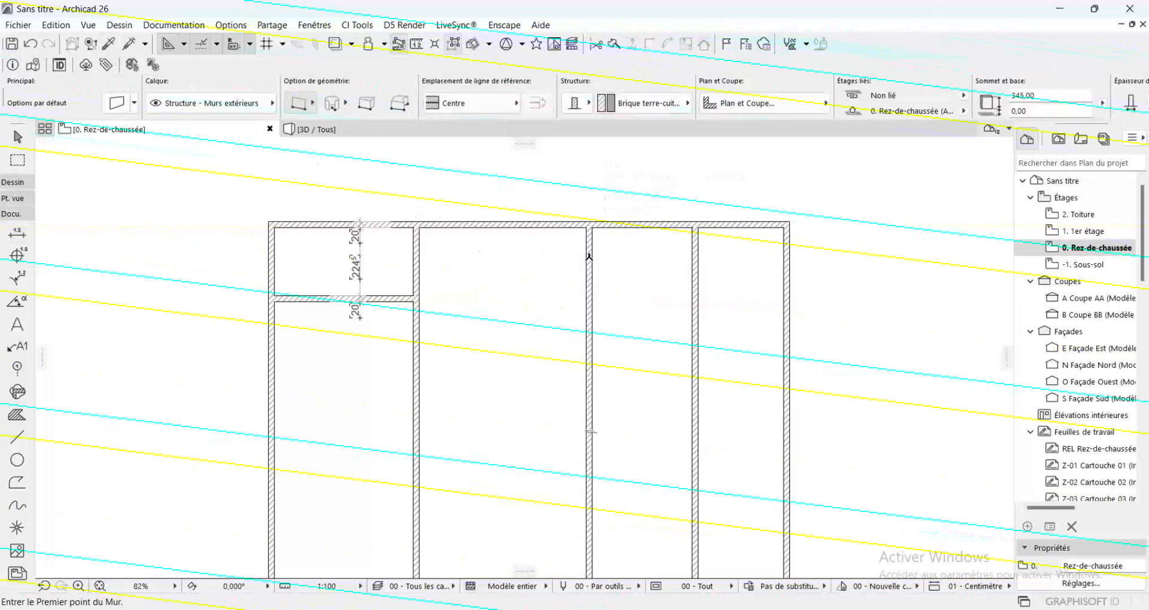
{"action": "left_click", "coordinate": [589, 275]}
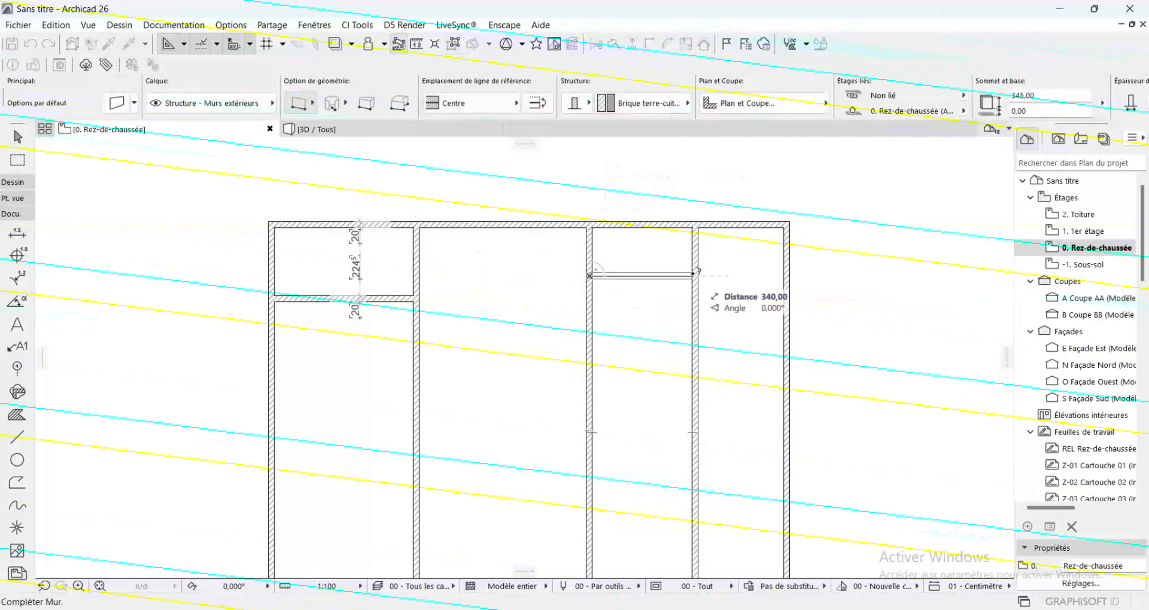
{"action": "left_click", "coordinate": [694, 275]}
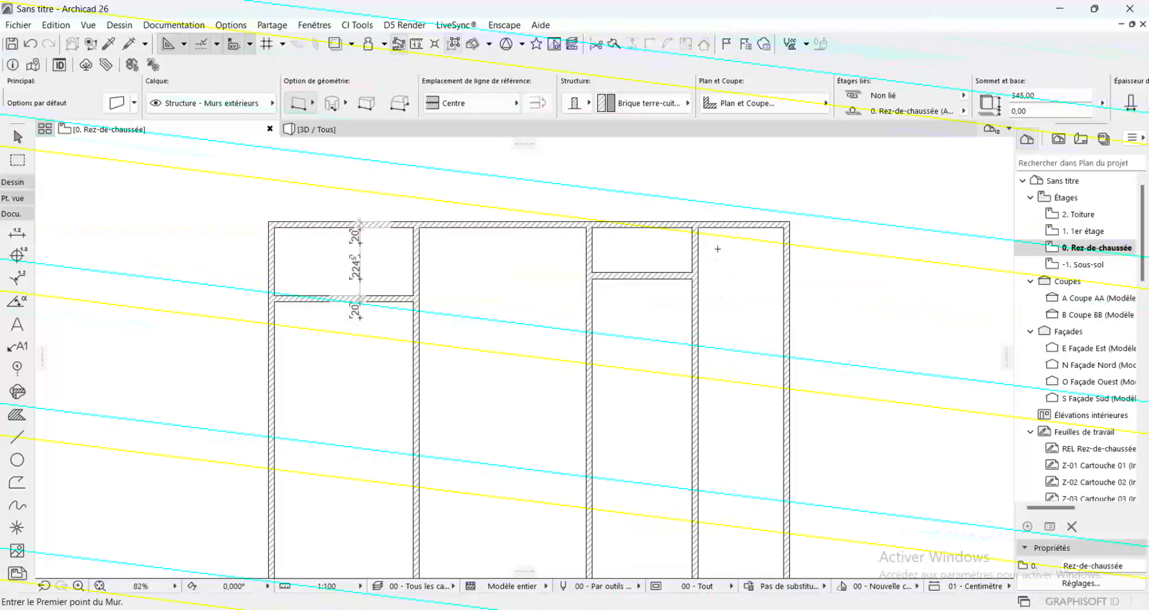
Stretch the right end of that short horizontal wall past the fourth vertical wall, to a length of about 425 cm
{"action": "left_click", "coordinate": [697, 276], "text": "shift"}
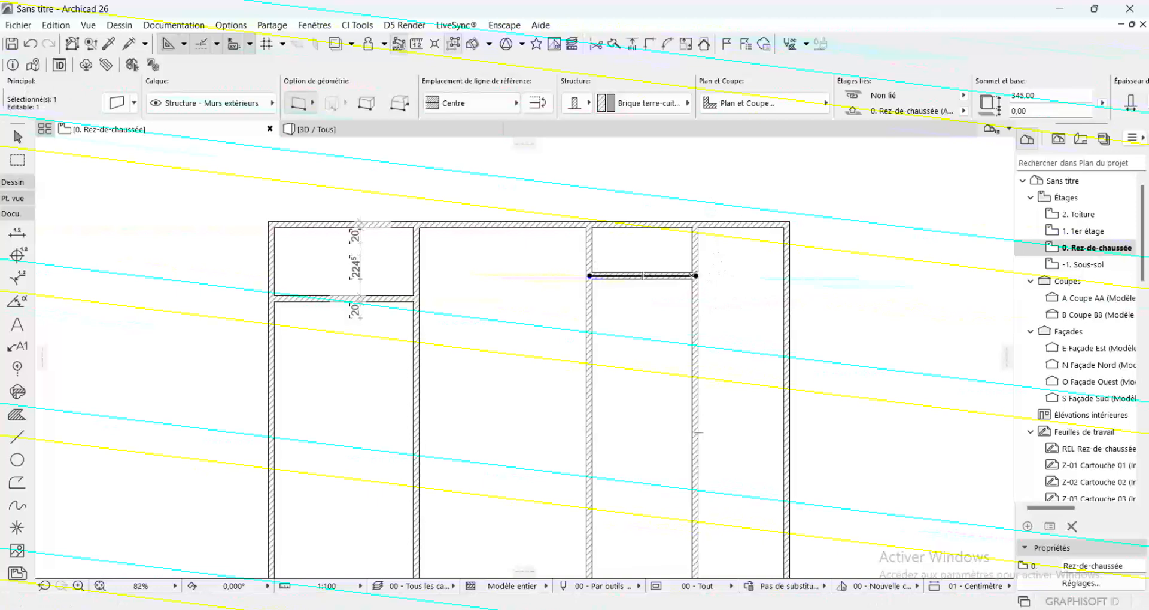
{"action": "left_click", "coordinate": [696, 276]}
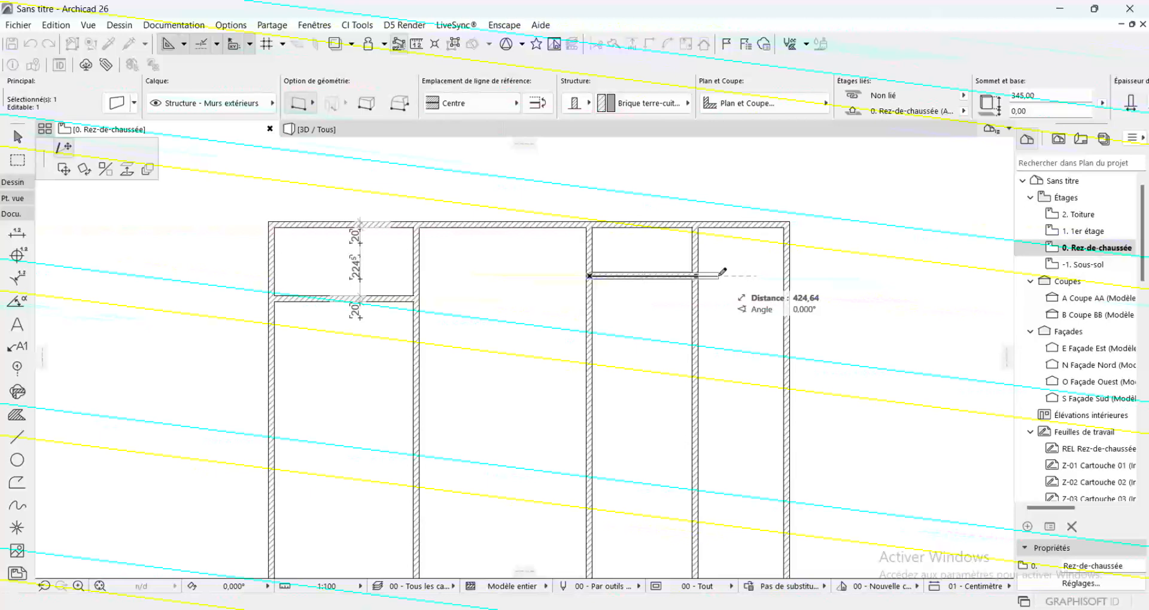
{"action": "left_click", "coordinate": [720, 275]}
{"action": "key", "text": "Escape"}
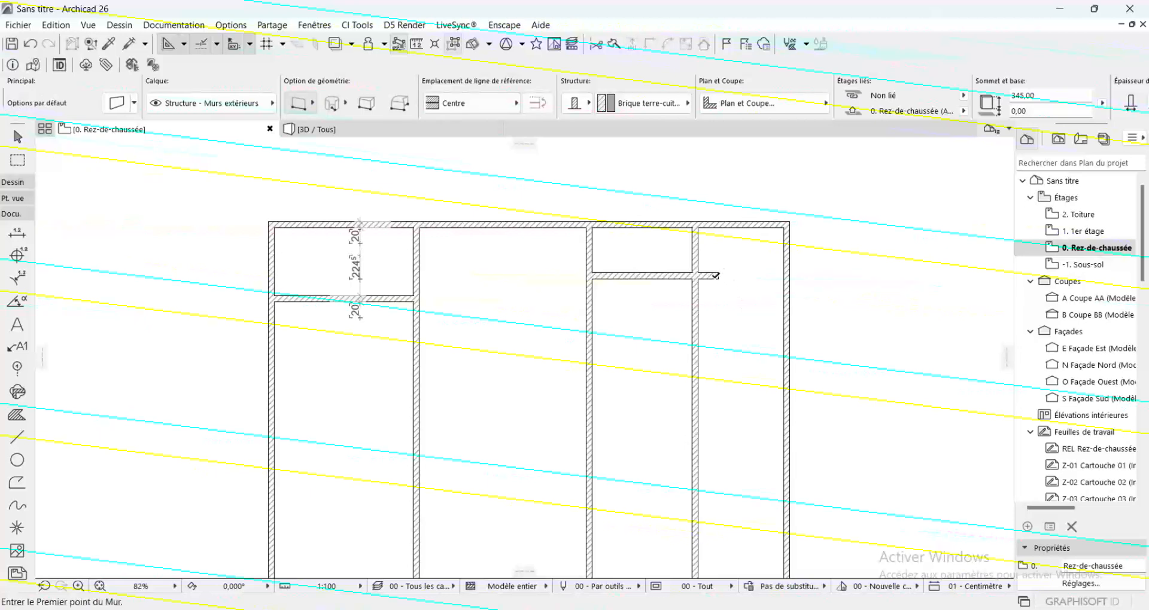
Draw a vertical wall down from the short wall's free end and a horizontal wall from its foot back to the third vertical wall
{"action": "left_click", "coordinate": [719, 274]}
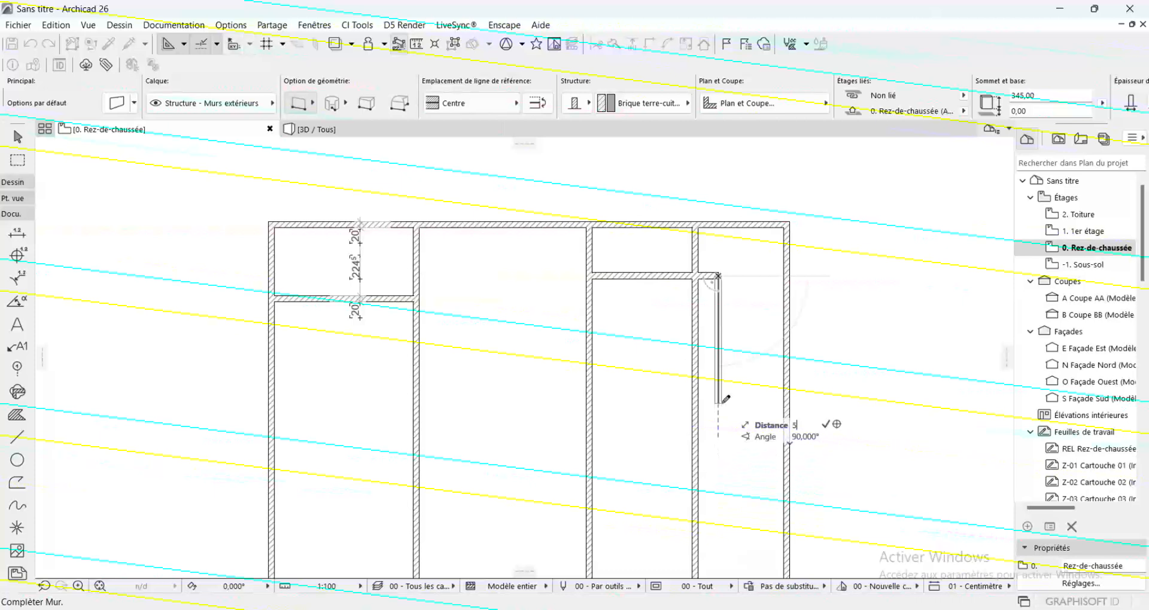
{"action": "left_click", "coordinate": [718, 426]}
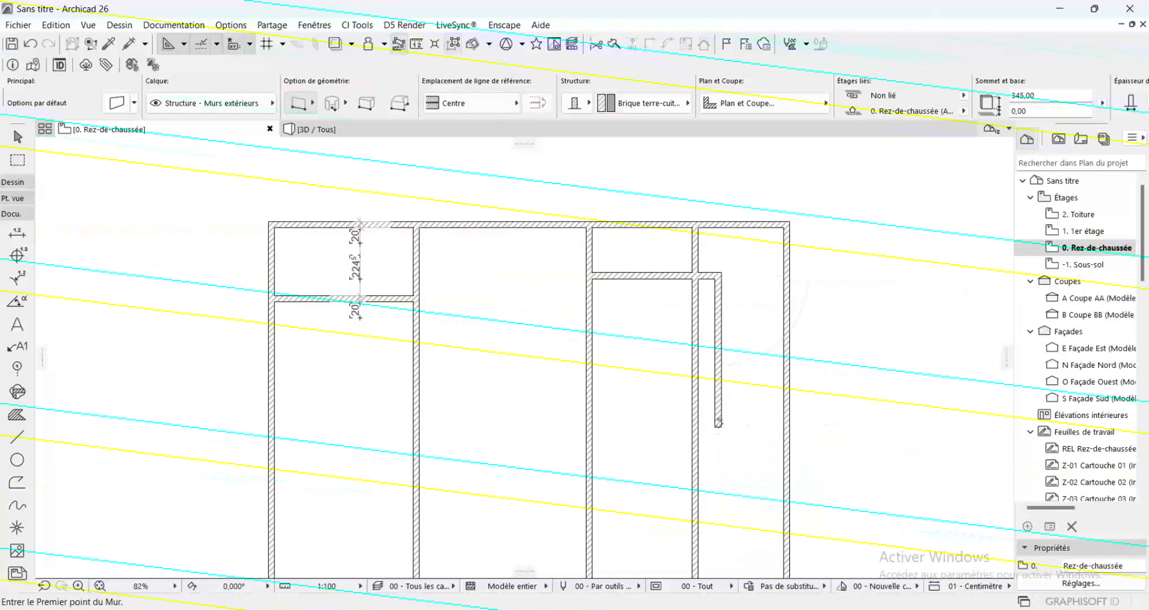
{"action": "left_click", "coordinate": [718, 425]}
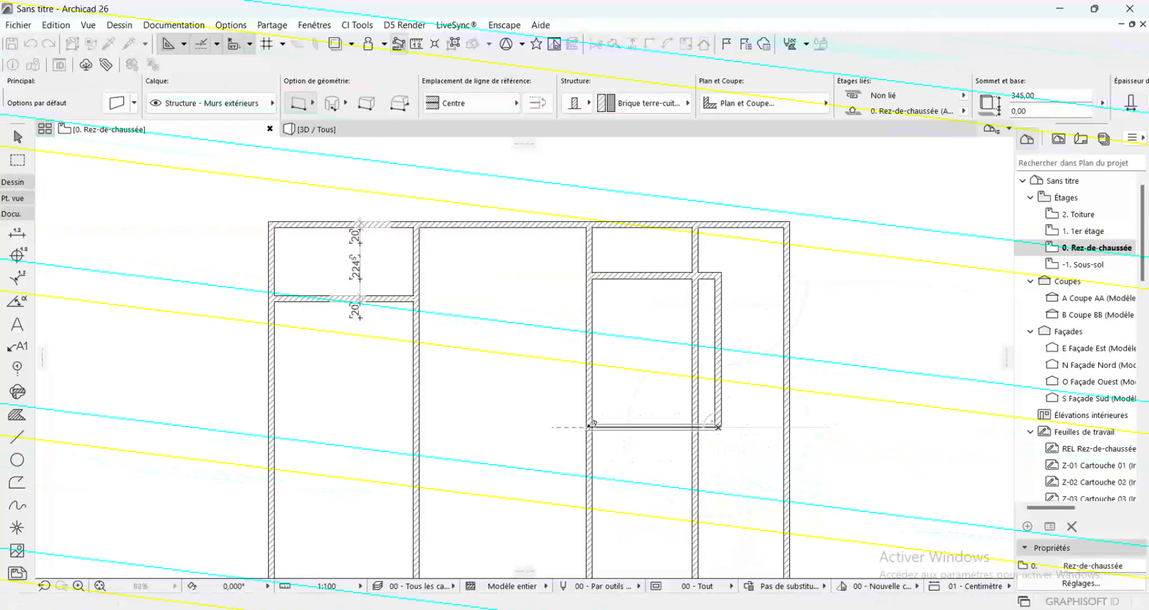
{"action": "left_click", "coordinate": [592, 425]}
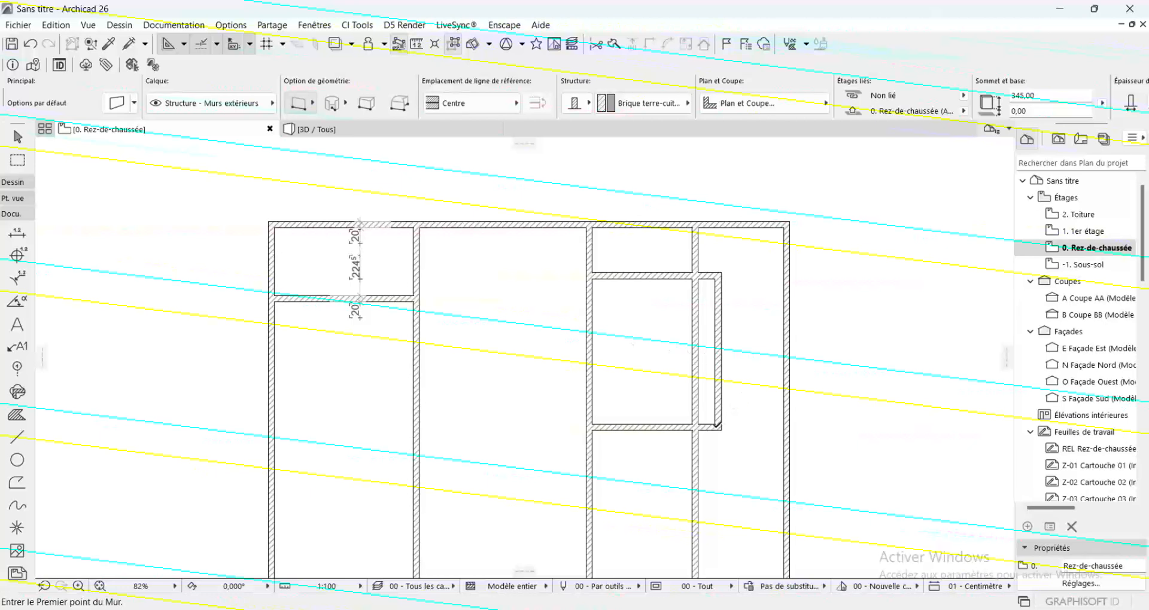
Stretch the right end of the lower horizontal wall to the axis of the last vertical wall, making it 650 cm long
{"action": "left_click", "coordinate": [723, 426], "text": "shift"}
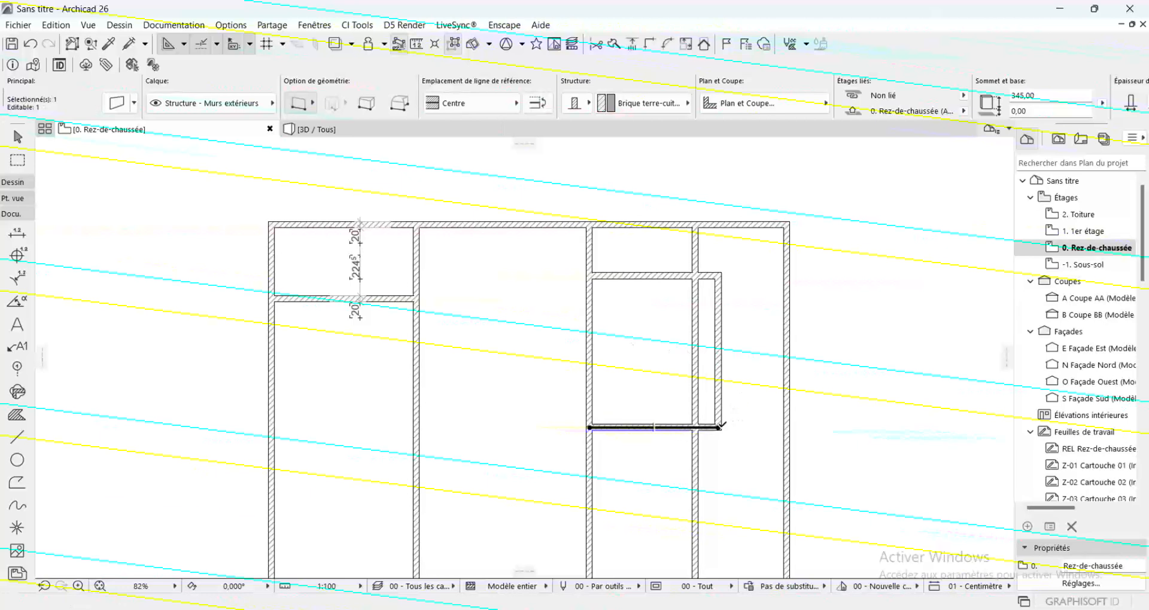
{"action": "left_click", "coordinate": [720, 426]}
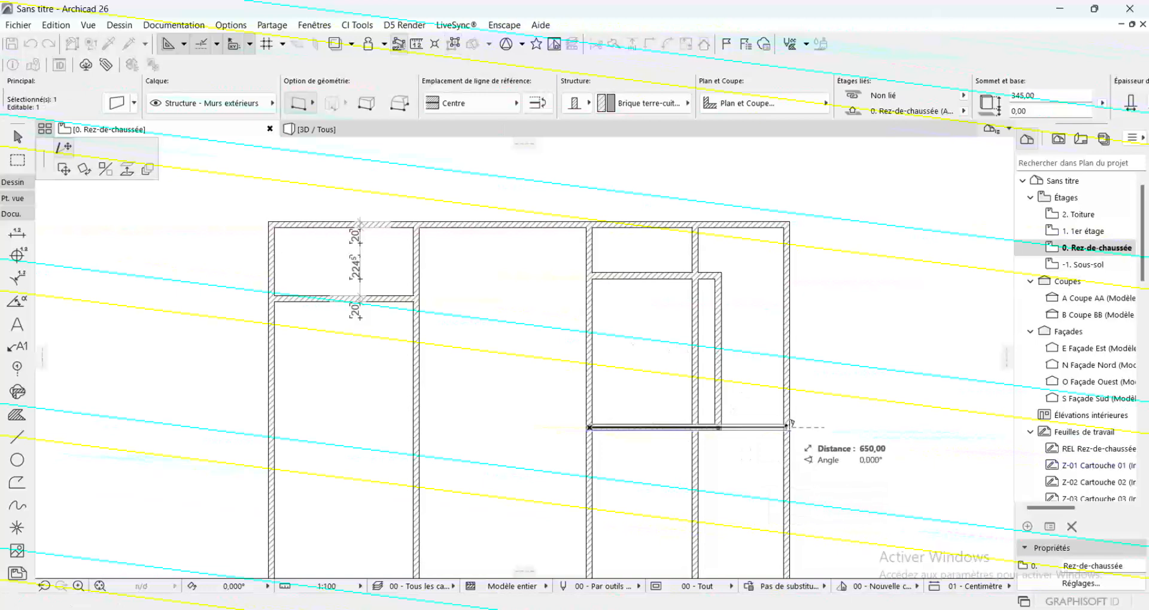
{"action": "left_click", "coordinate": [788, 426]}
{"action": "key", "text": "Escape"}
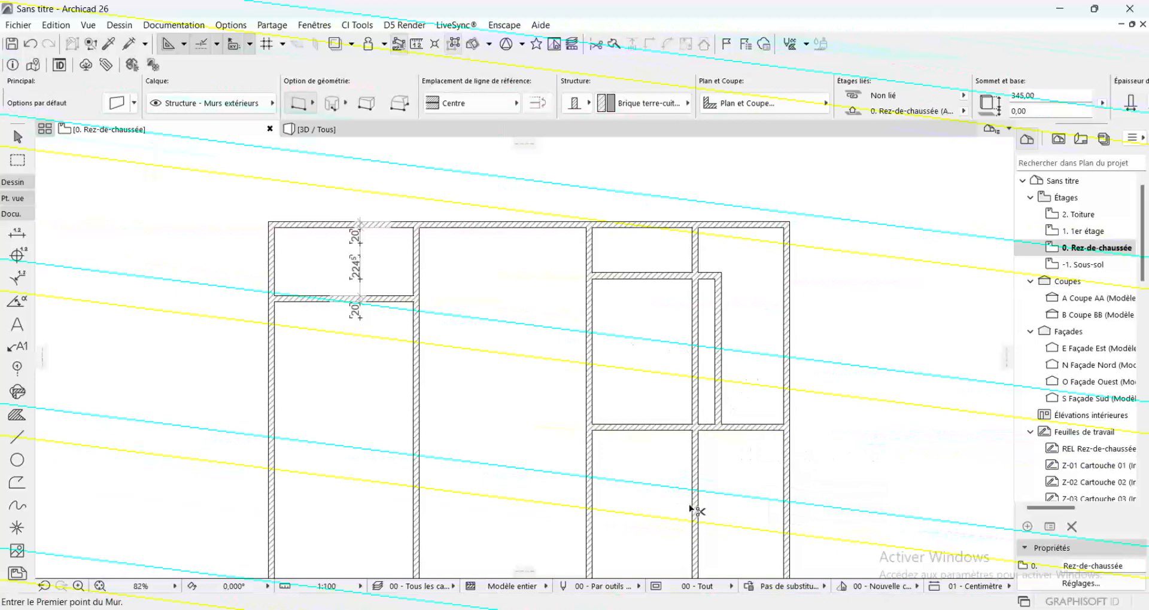
Shorten the fourth vertical wall up to the short upper partition, and trim the last vertical wall below the 650 cm wall
{"action": "left_click", "coordinate": [695, 510], "text": "shift"}
{"action": "scroll", "coordinate": [694, 419], "scroll_direction": "down", "scroll_amount": 3}
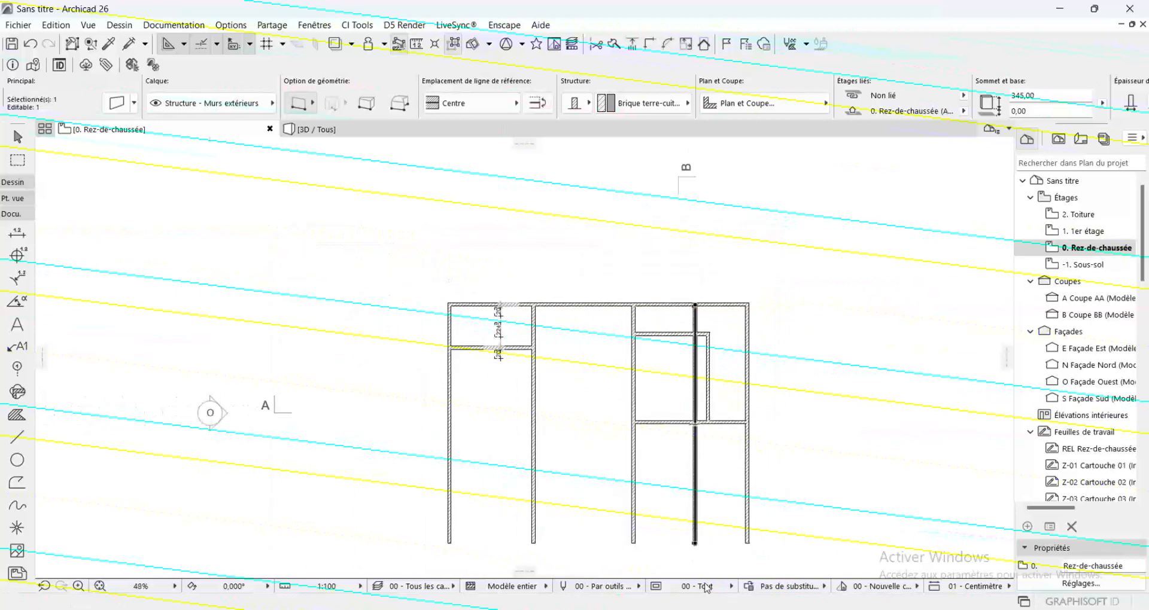
{"action": "left_click", "coordinate": [694, 543]}
{"action": "scroll", "coordinate": [700, 308], "scroll_direction": "up", "scroll_amount": 4}
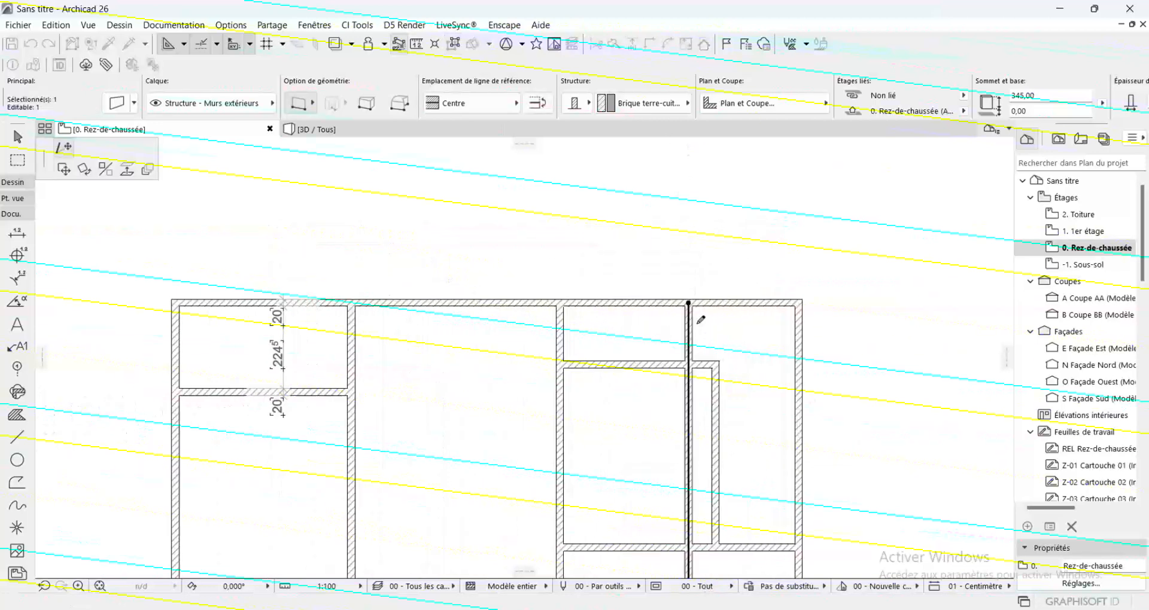
{"action": "scroll", "coordinate": [699, 304], "scroll_direction": "up", "scroll_amount": 1}
{"action": "left_click", "coordinate": [687, 376]}
{"action": "scroll", "coordinate": [705, 304], "scroll_direction": "down", "scroll_amount": 2}
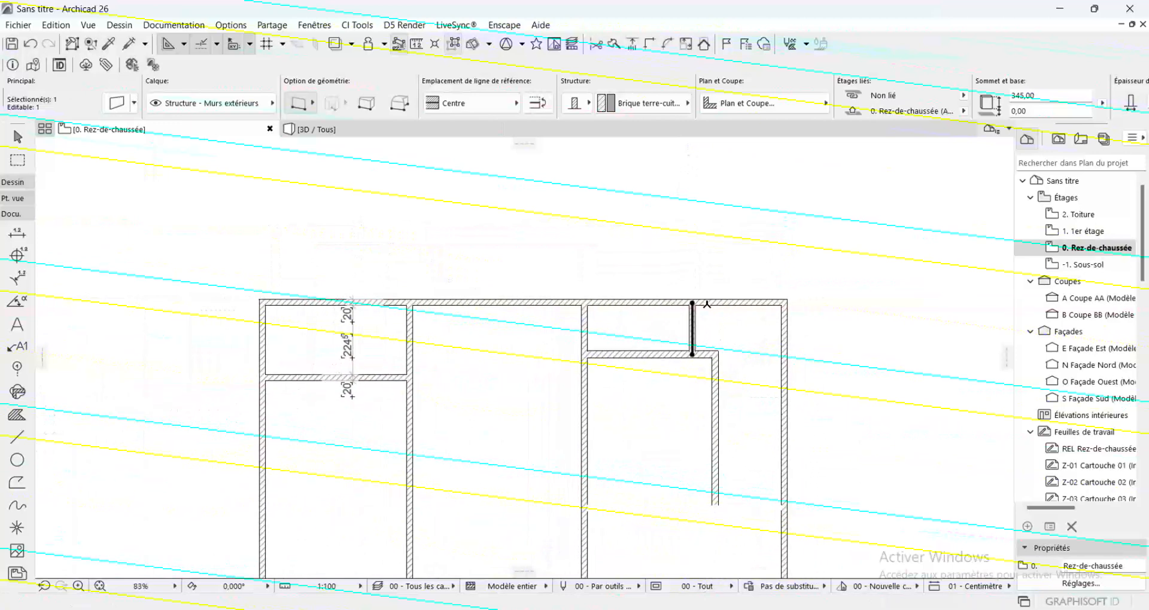
{"action": "scroll", "coordinate": [707, 304], "scroll_direction": "up", "scroll_amount": 1}
{"action": "scroll", "coordinate": [713, 327], "scroll_direction": "down", "scroll_amount": 2}
{"action": "key", "text": "Escape"}
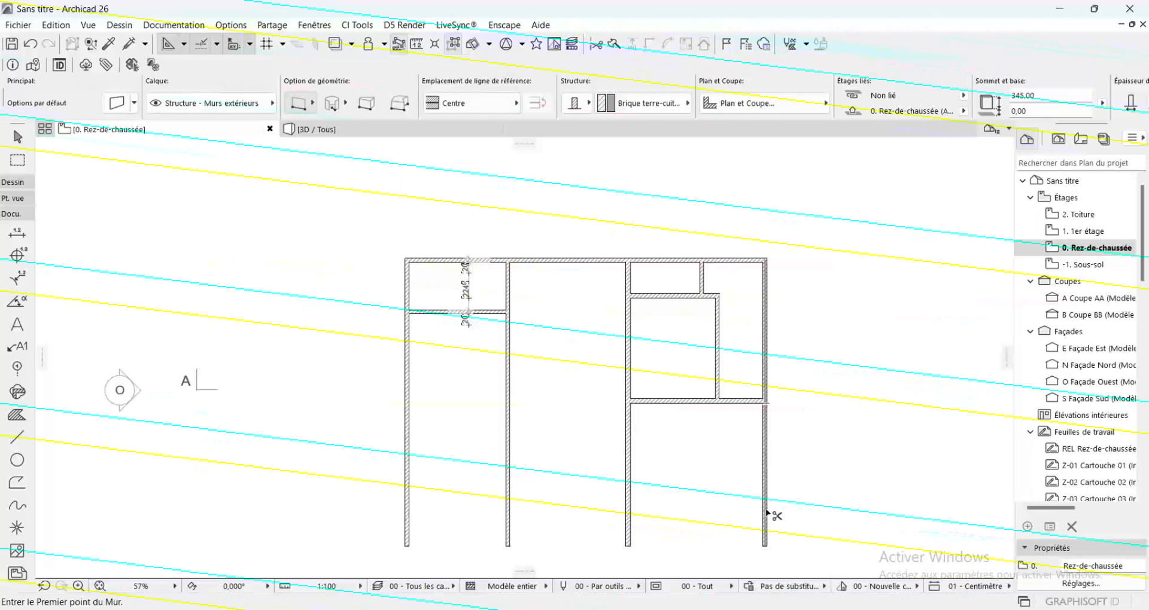
{"action": "left_click", "coordinate": [767, 511], "text": "ctrl"}
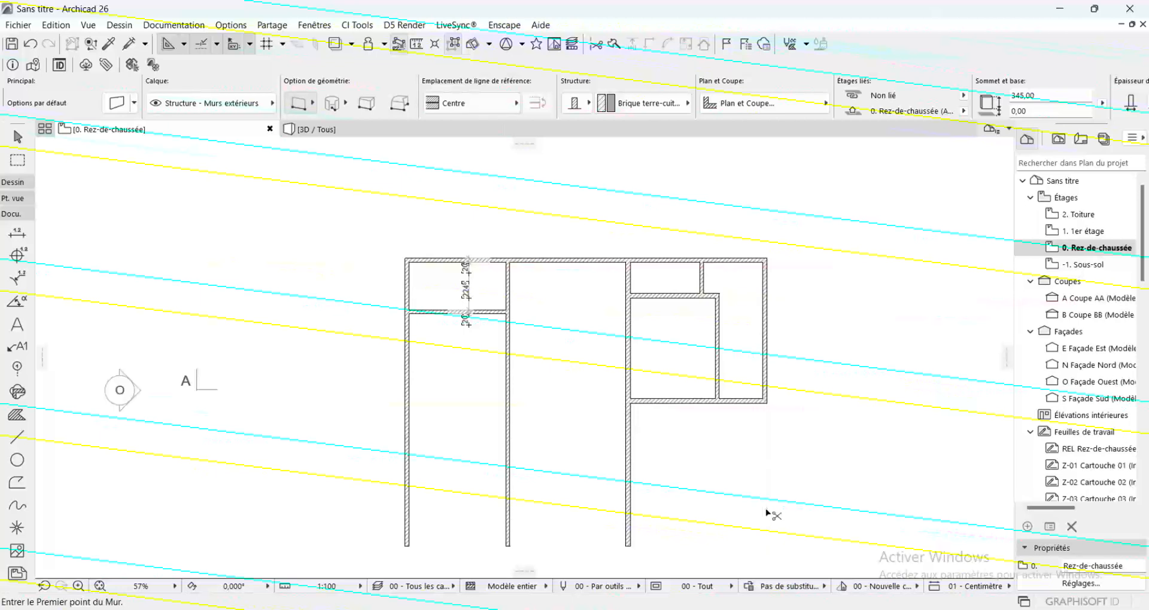
Draw a horizontal wall between the inner vertical partition and the last vertical wall, slightly below the partition's upper corner
{"action": "scroll", "coordinate": [826, 302], "scroll_direction": "up", "scroll_amount": 4}
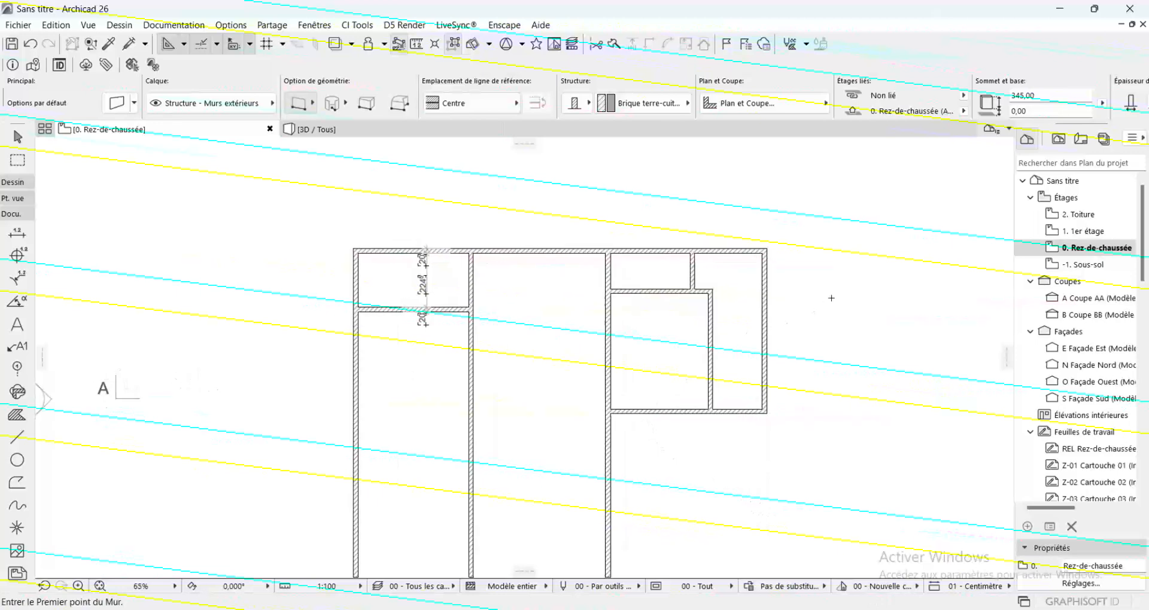
{"action": "scroll", "coordinate": [826, 312], "scroll_direction": "up", "scroll_amount": 1}
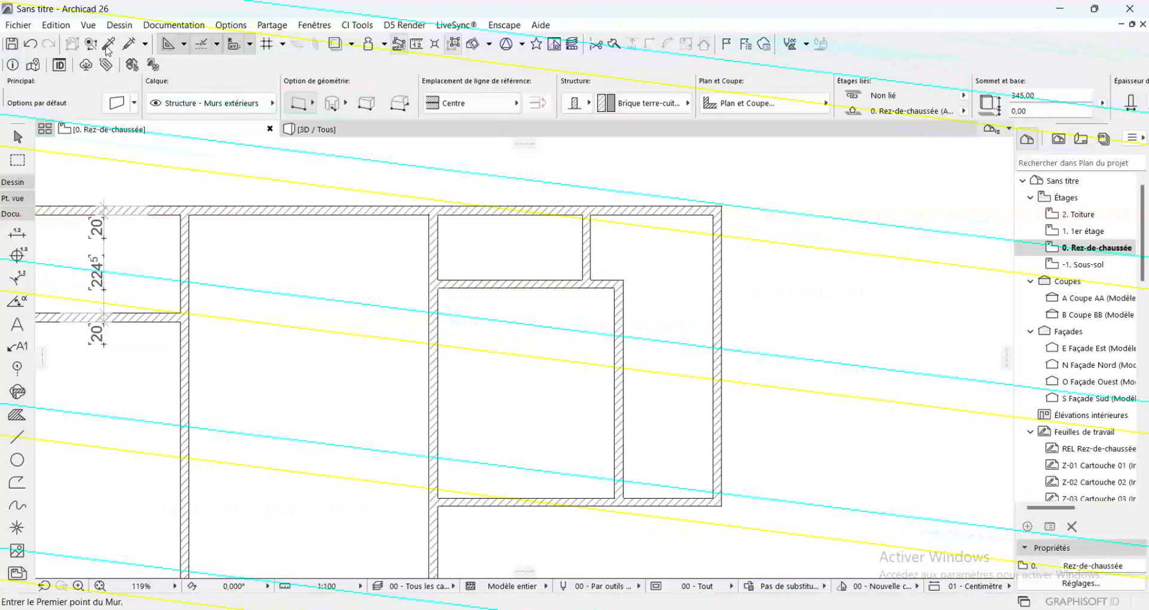
{"action": "key", "text": "alt"}
{"action": "left_click", "coordinate": [621, 366], "text": "alt"}
{"action": "left_click", "coordinate": [619, 333]}
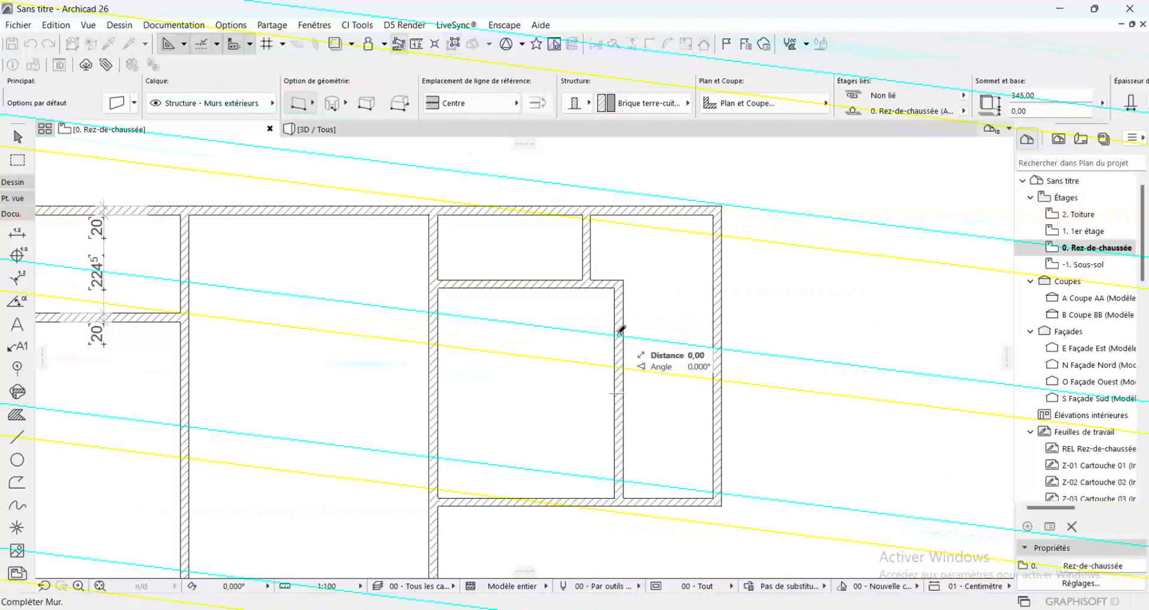
{"action": "left_click", "coordinate": [711, 331]}
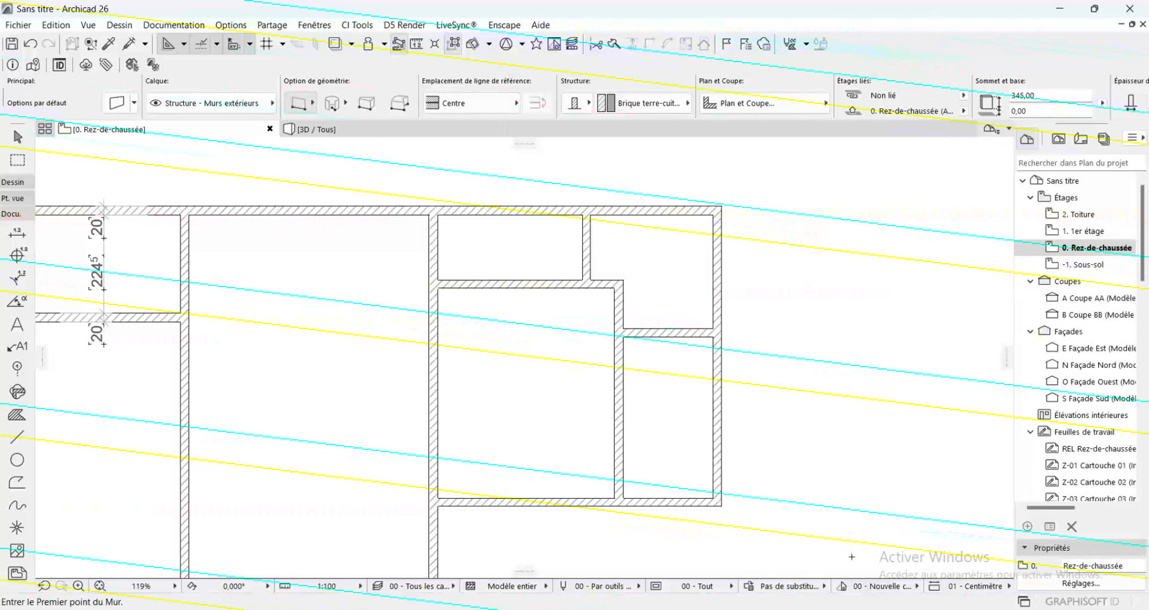
Trim the second vertical wall below the first room's lower horizontal wall
{"action": "scroll", "coordinate": [852, 558], "scroll_direction": "down", "scroll_amount": 2}
{"action": "scroll", "coordinate": [780, 344], "scroll_direction": "down", "scroll_amount": 2}
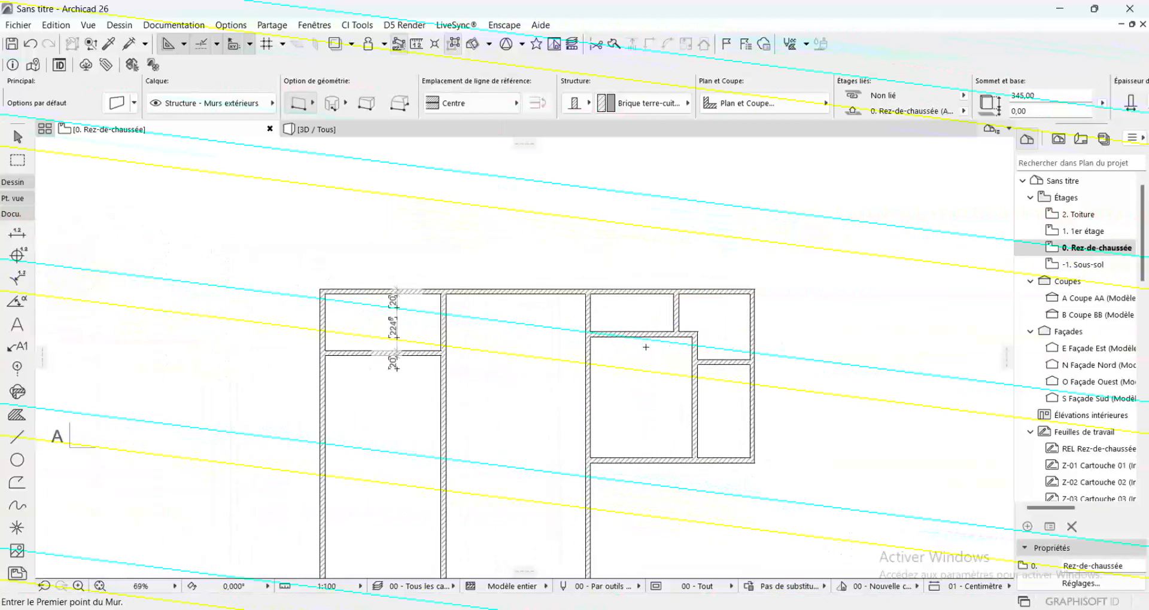
{"action": "scroll", "coordinate": [724, 328], "scroll_direction": "down", "scroll_amount": 2}
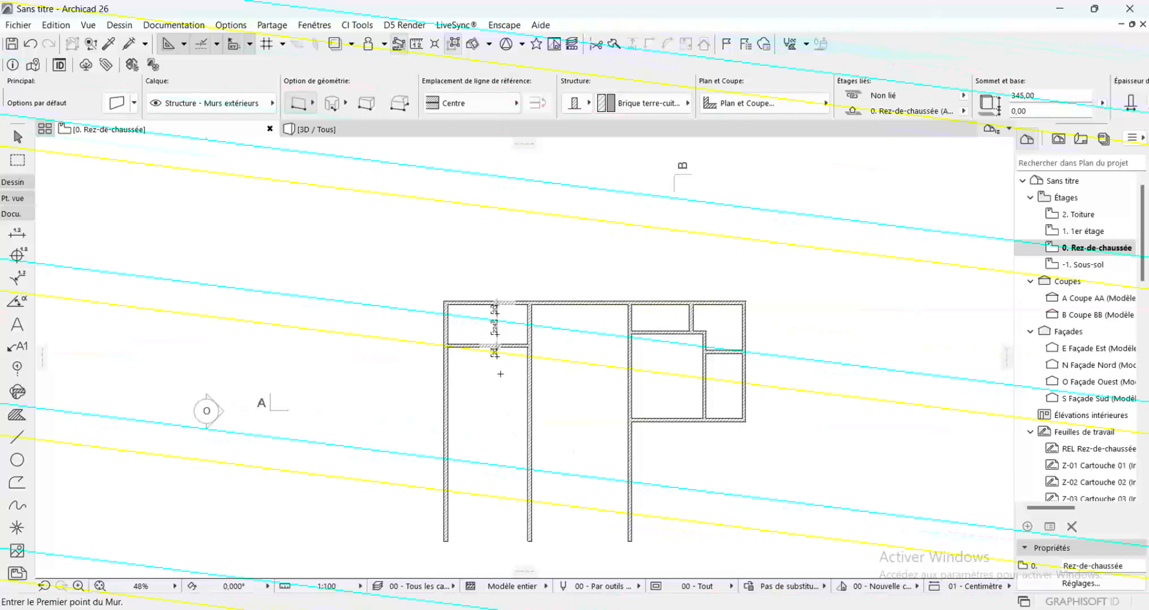
{"action": "left_click", "coordinate": [530, 422]}
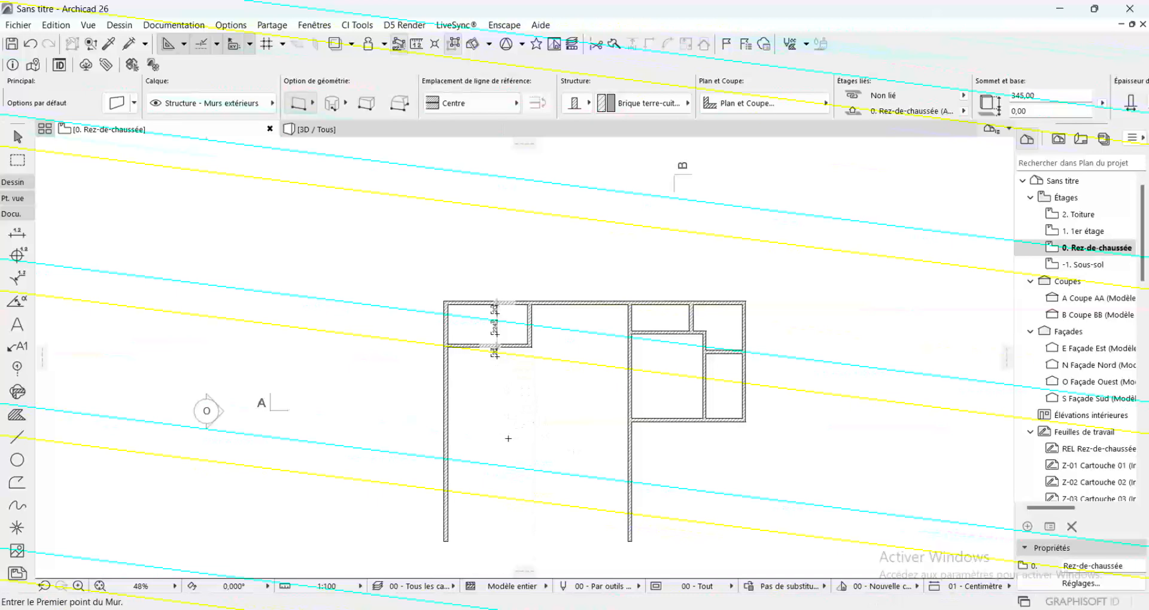
Draw a horizontal wall from the third vertical wall to the first one, slightly below the level of the 650 cm wall
{"action": "left_click", "coordinate": [629, 450]}
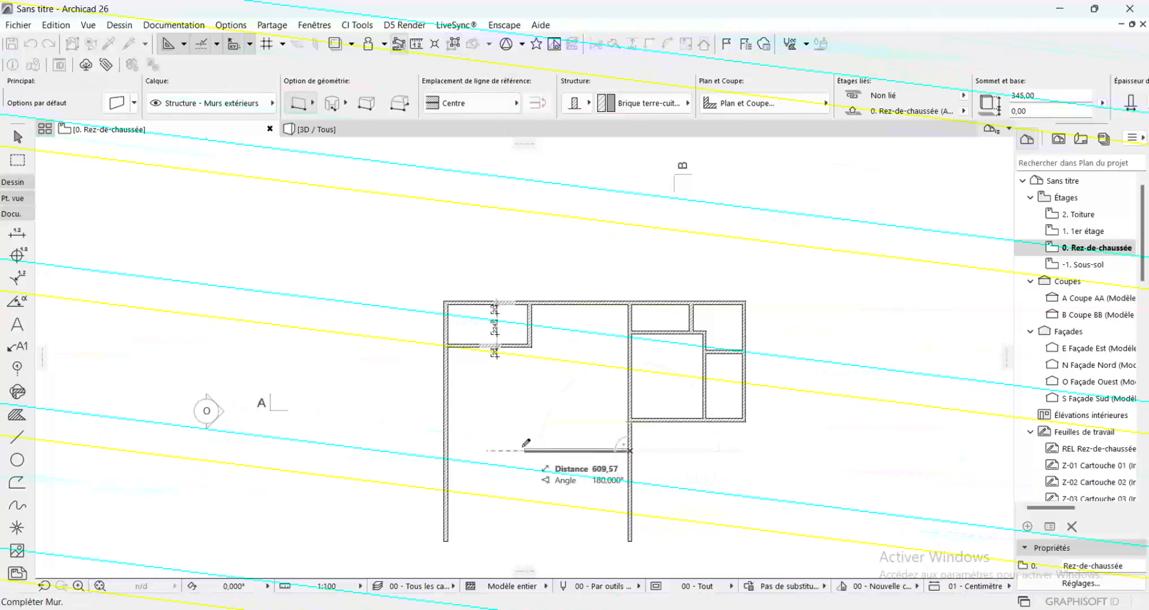
{"action": "left_click", "coordinate": [447, 449]}
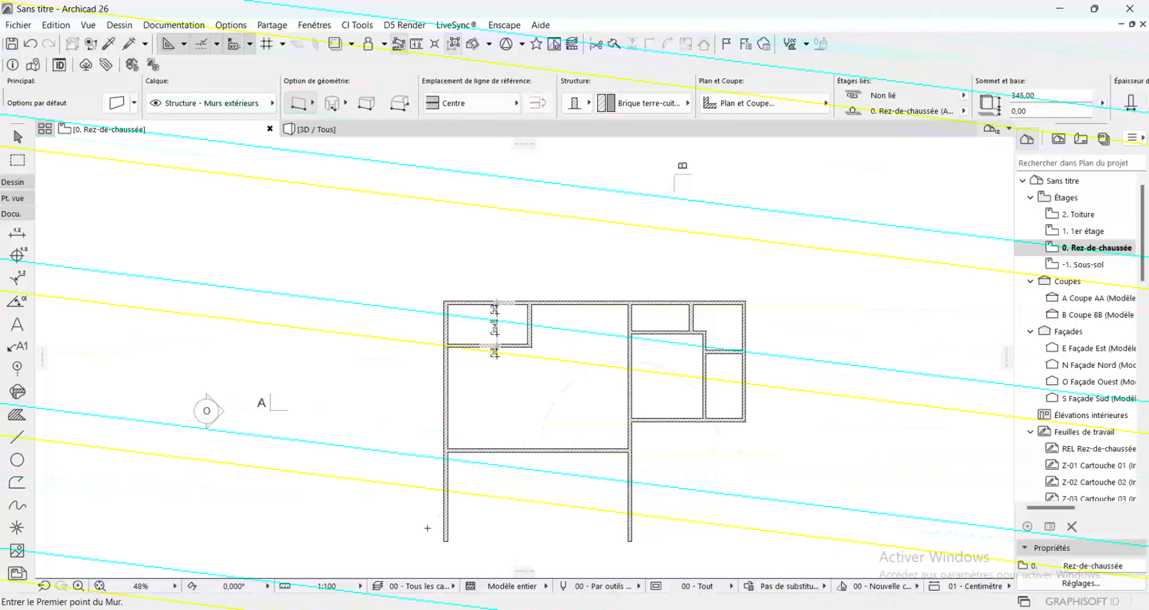
{"action": "left_click", "coordinate": [445, 514]}
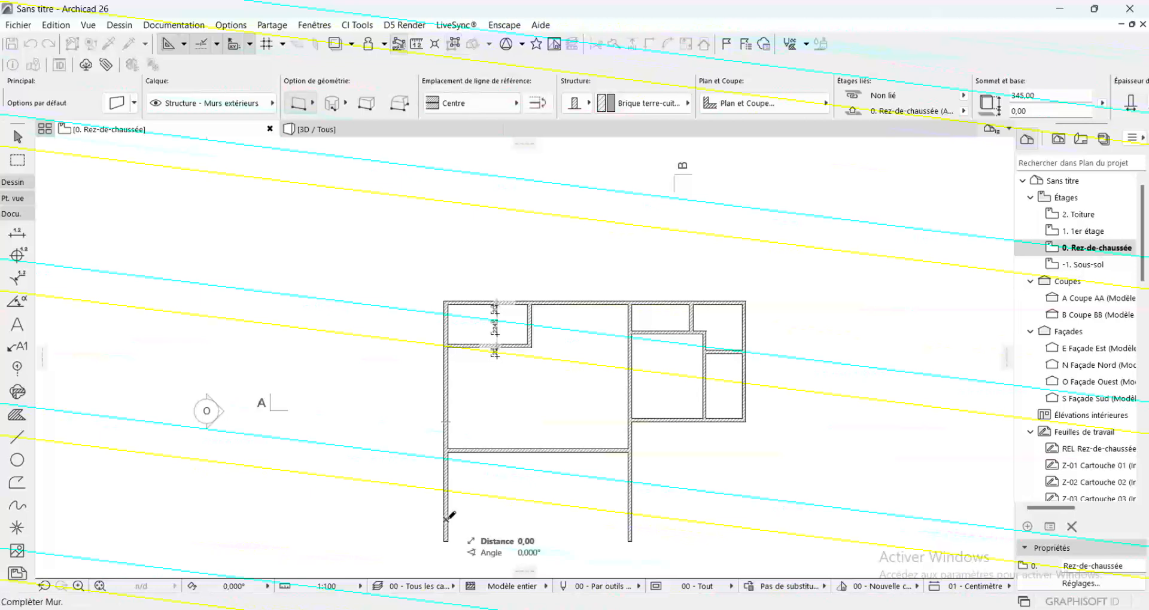
{"action": "key", "text": "Escape"}
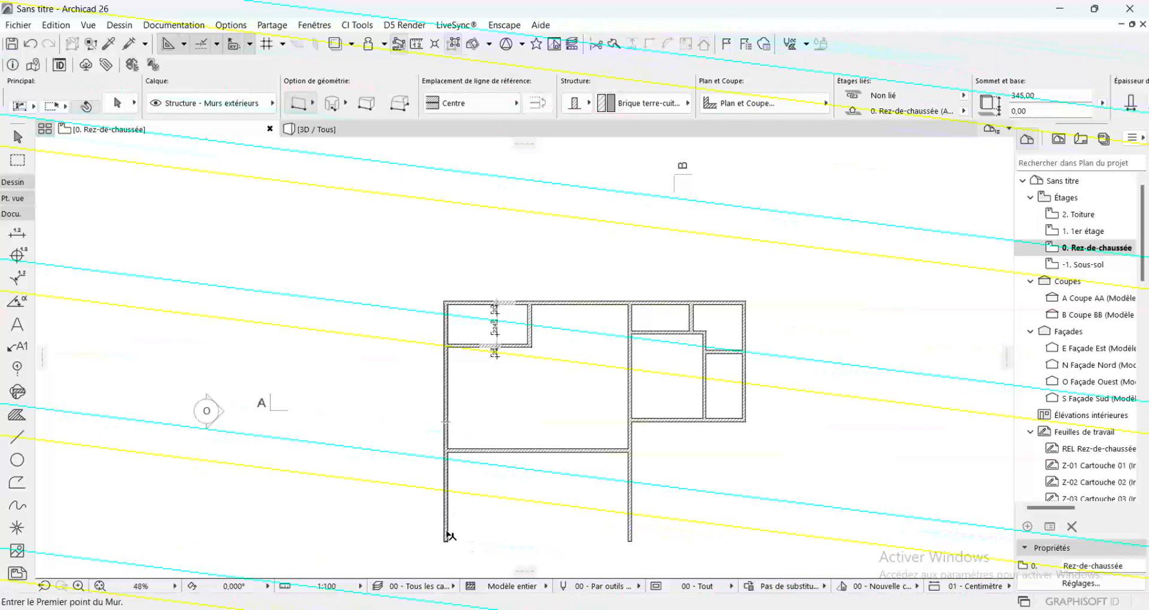
Shorten the first vertical wall by moving its lower end up to the axis of the lowest horizontal wall
{"action": "left_click", "coordinate": [446, 535], "text": "shift"}
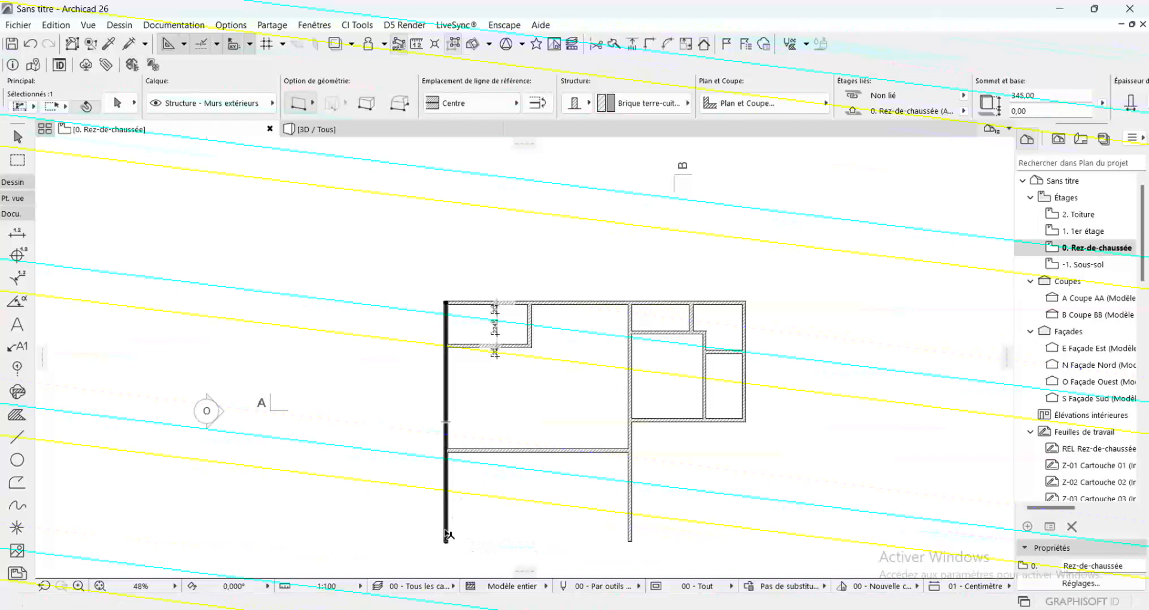
{"action": "left_click", "coordinate": [447, 540]}
{"action": "scroll", "coordinate": [450, 509], "scroll_direction": "up", "scroll_amount": 5}
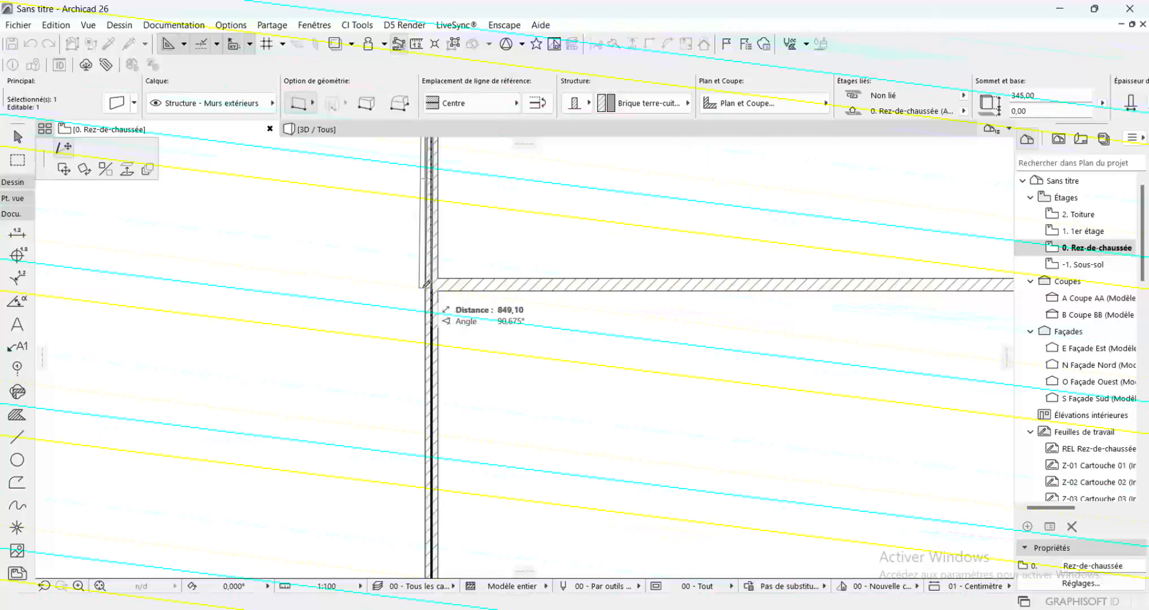
{"action": "left_click", "coordinate": [437, 285]}
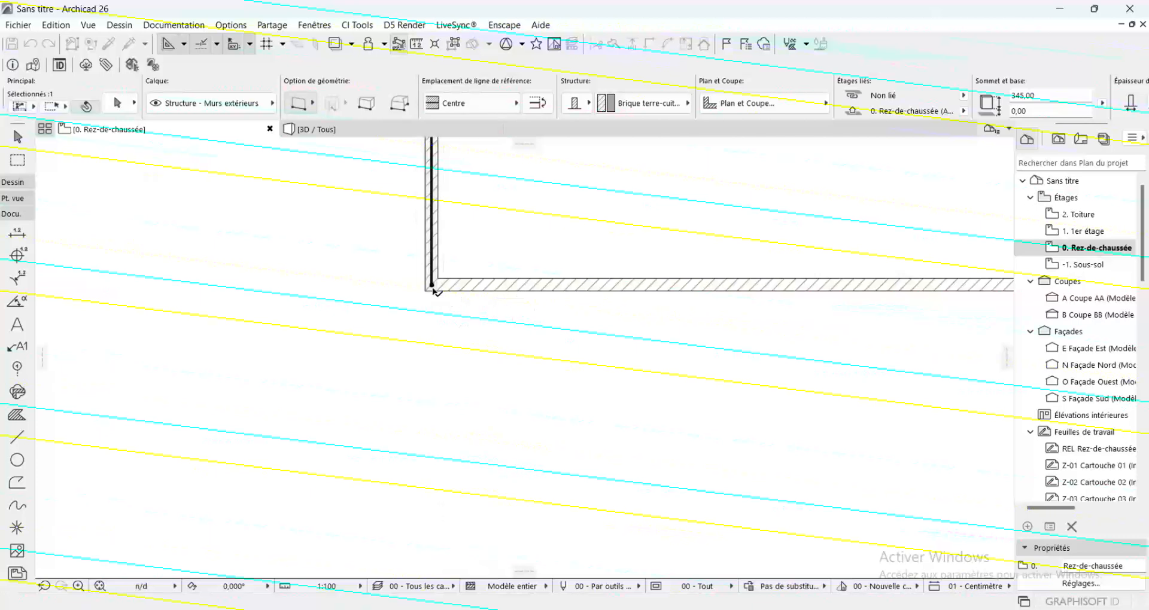
{"action": "scroll", "coordinate": [392, 310], "scroll_direction": "down", "scroll_amount": 4}
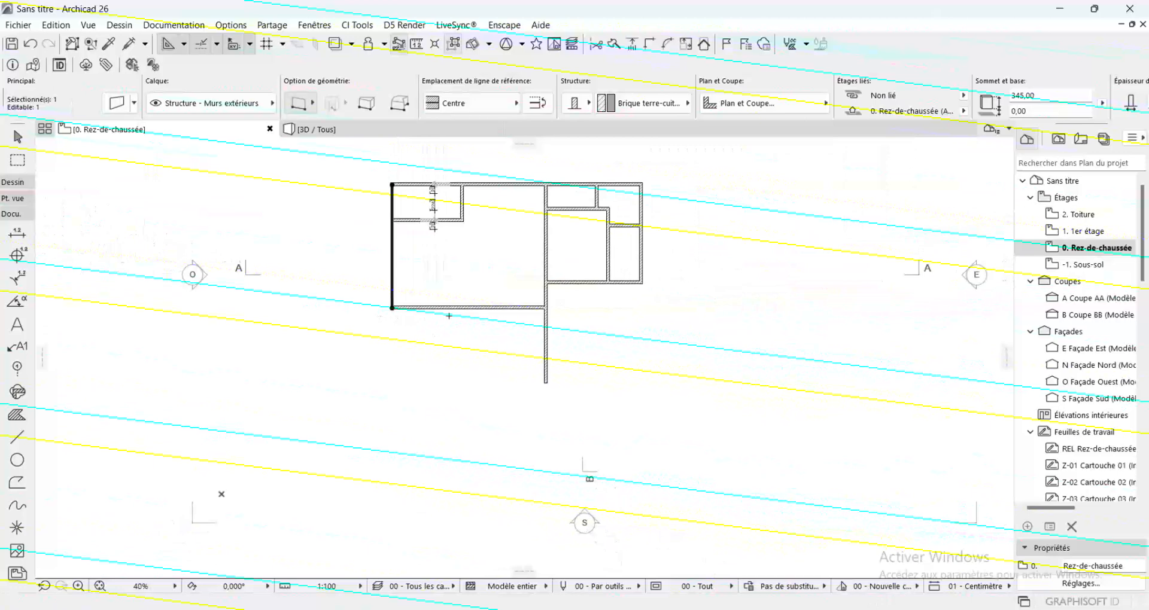
{"action": "key", "text": "Escape"}
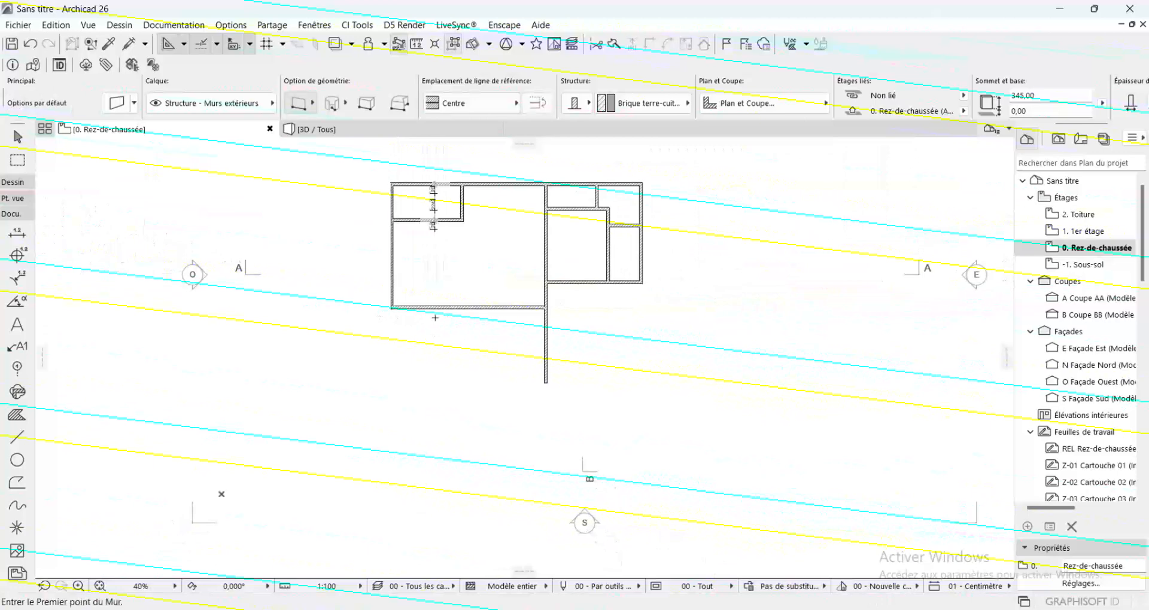
Shorten the third vertical wall by moving its lower end up to the axis of the lowest horizontal wall
{"action": "left_click", "coordinate": [545, 378]}
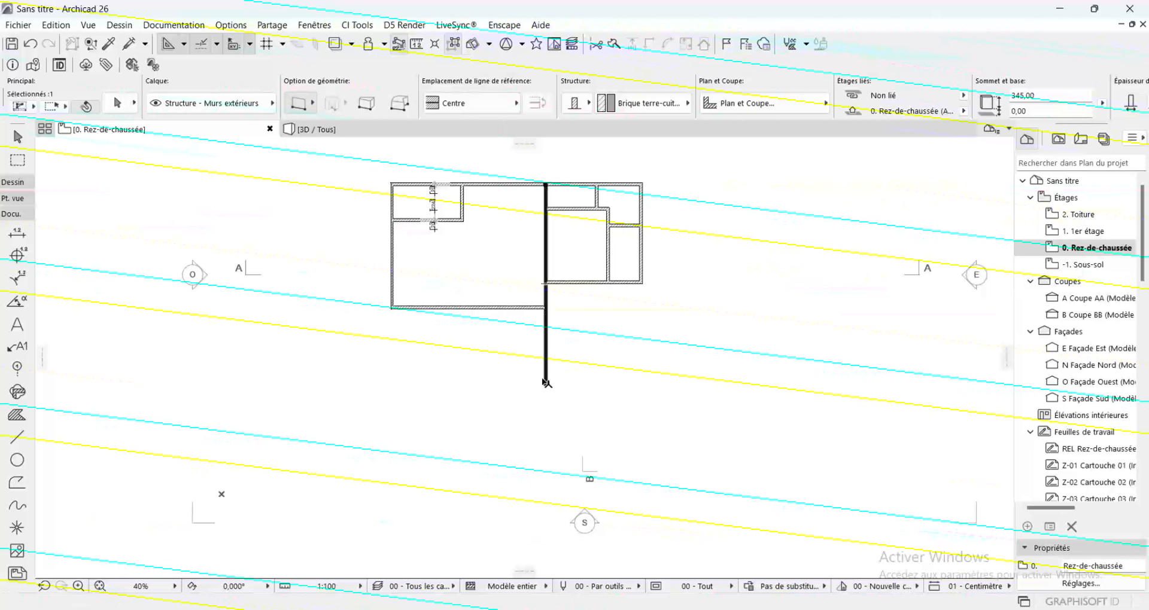
{"action": "left_click", "coordinate": [545, 382]}
{"action": "scroll", "coordinate": [547, 395], "scroll_direction": "up", "scroll_amount": 4}
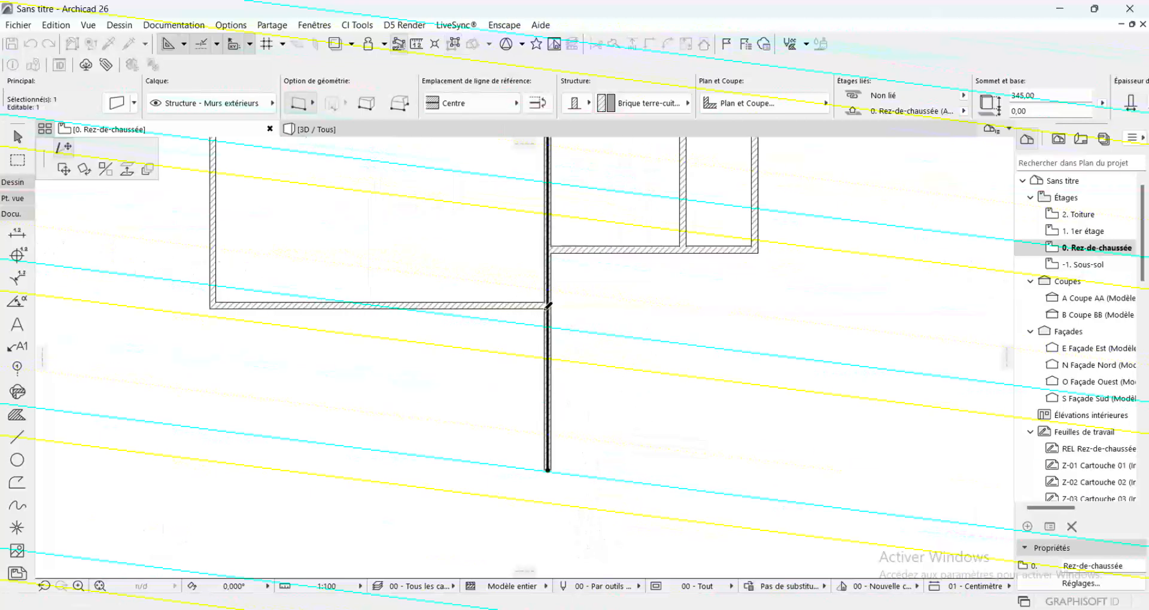
{"action": "key", "text": "Delete"}
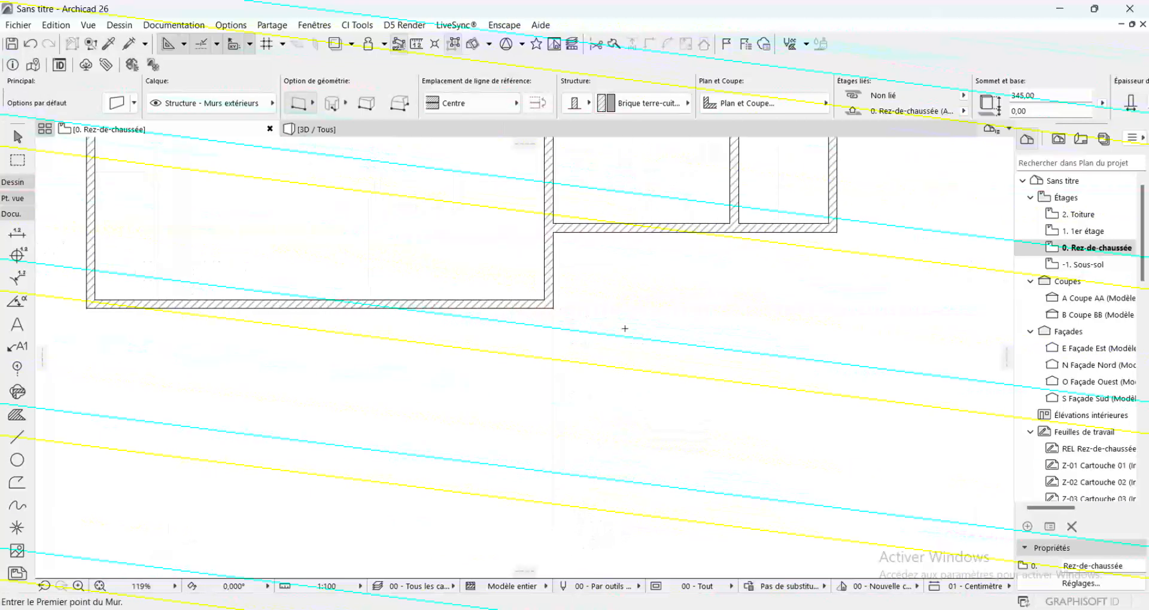
{"action": "scroll", "coordinate": [626, 328], "scroll_direction": "down", "scroll_amount": 2}
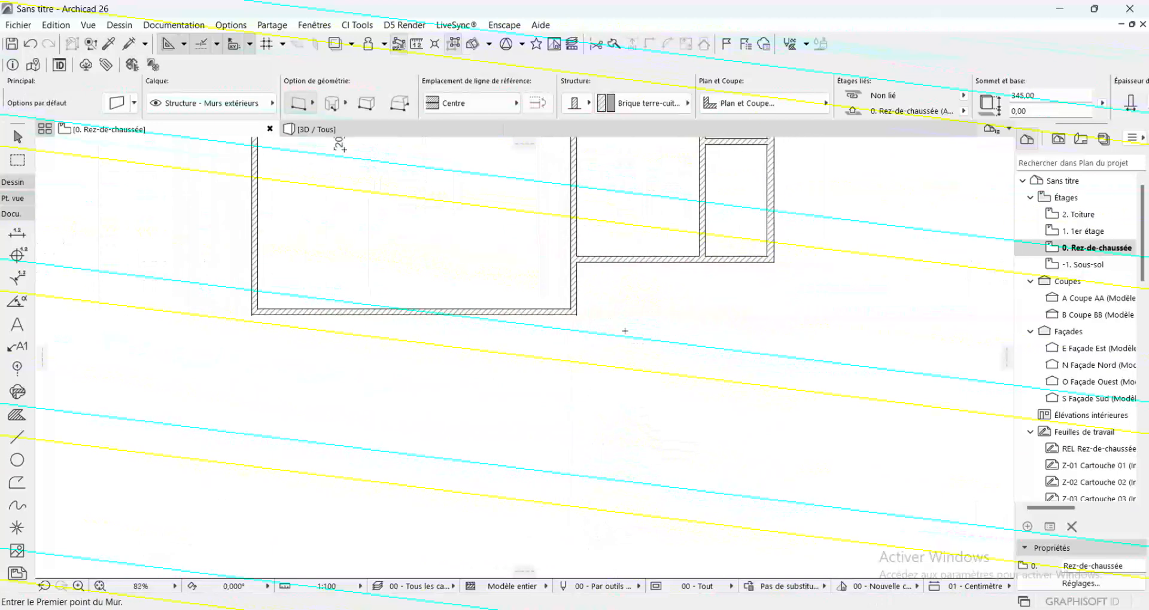
{"action": "scroll", "coordinate": [501, 311], "scroll_direction": "down", "scroll_amount": 1}
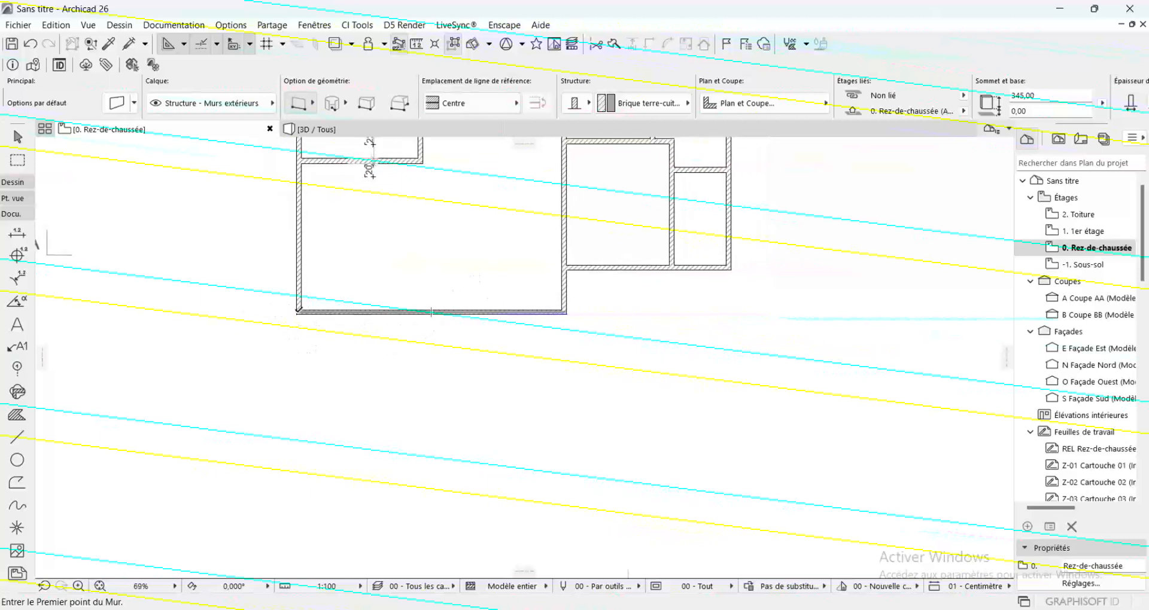
Draw a vertical wall straight down from the left end of the lowest horizontal wall
{"action": "left_click", "coordinate": [299, 311]}
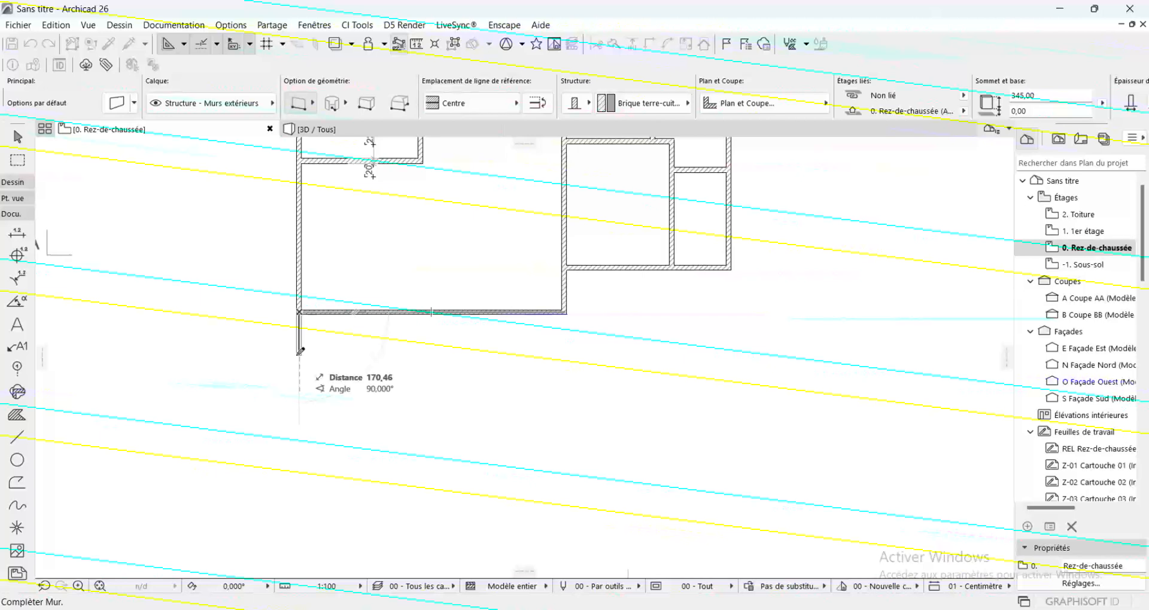
{"action": "left_click", "coordinate": [299, 400]}
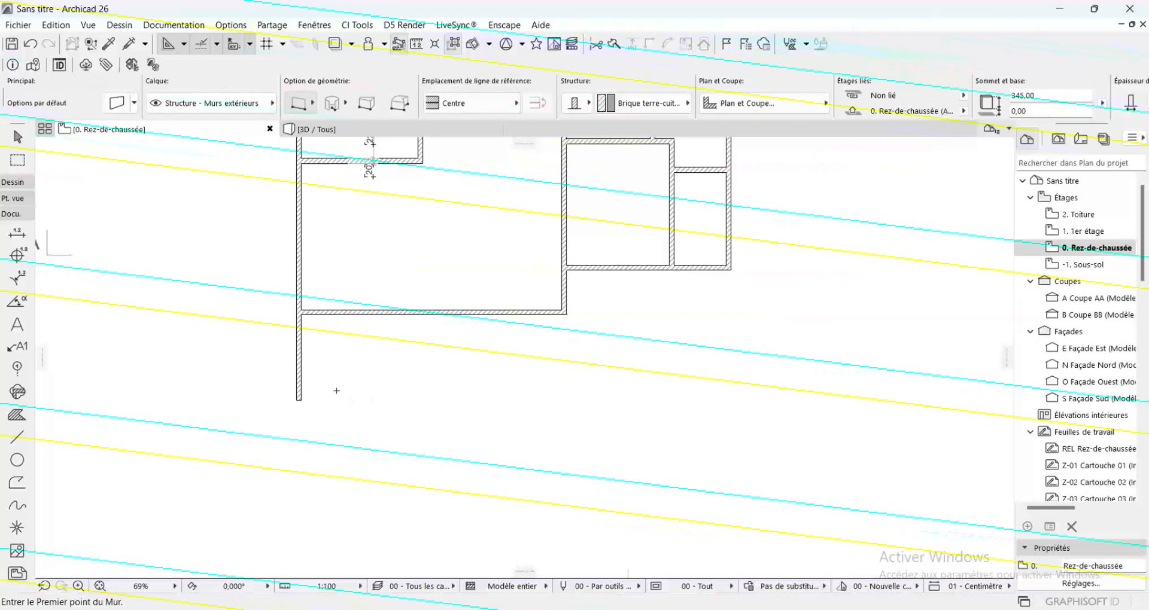
{"action": "scroll", "coordinate": [383, 383], "scroll_direction": "down", "scroll_amount": 3}
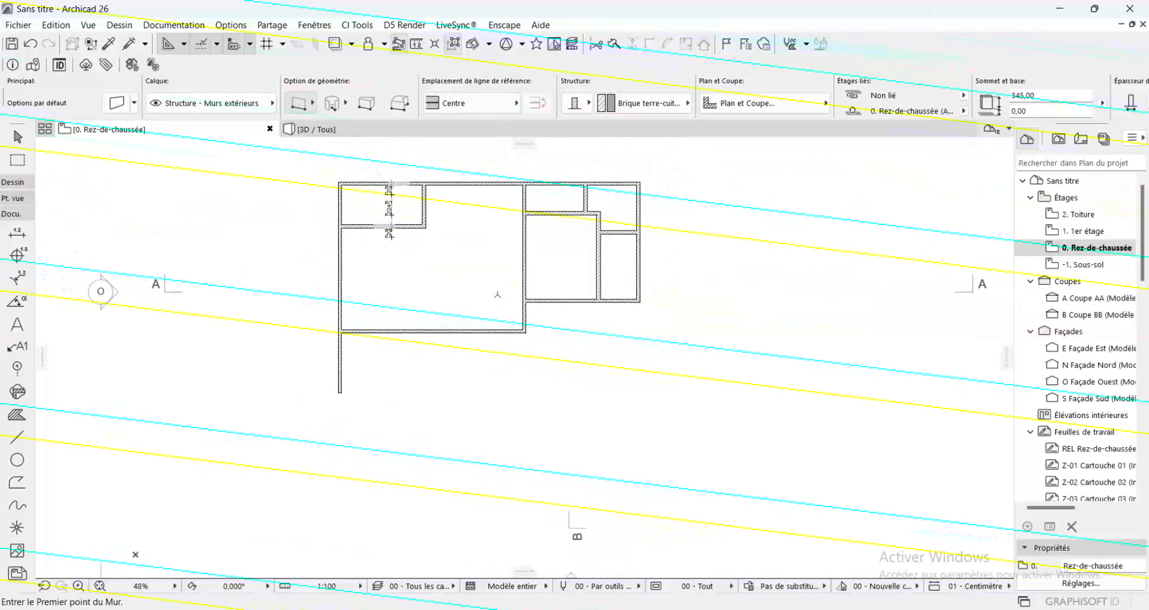
{"action": "scroll", "coordinate": [366, 169], "scroll_direction": "up", "scroll_amount": 5}
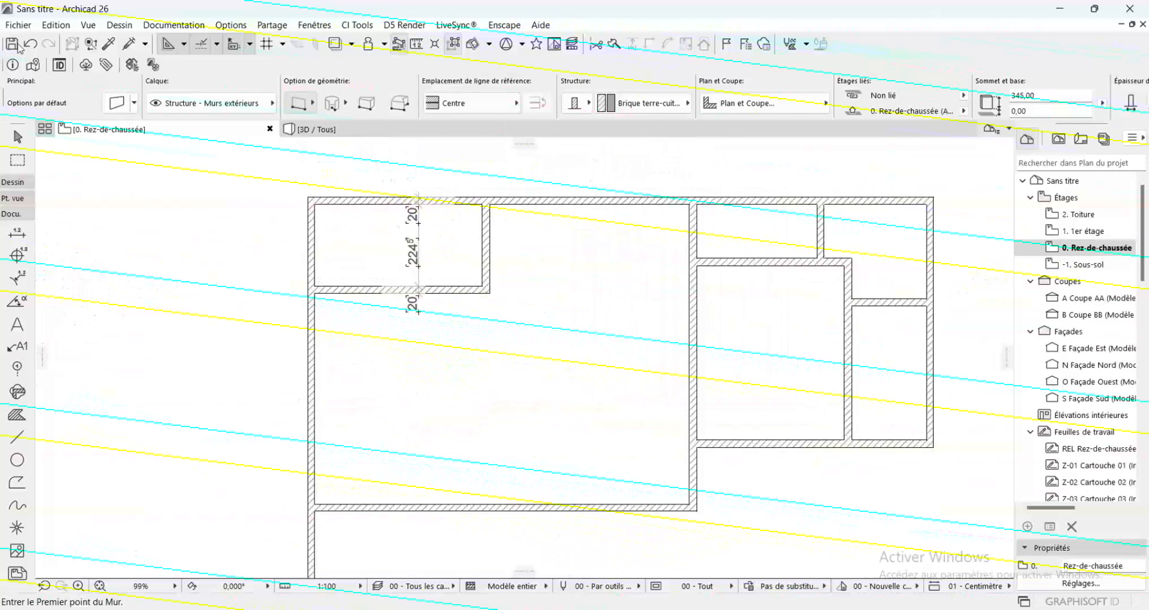
Give the first room's vertical dimension chain filled arrow markers, text inside the line and the Agency FB font
{"action": "key", "text": "shift"}
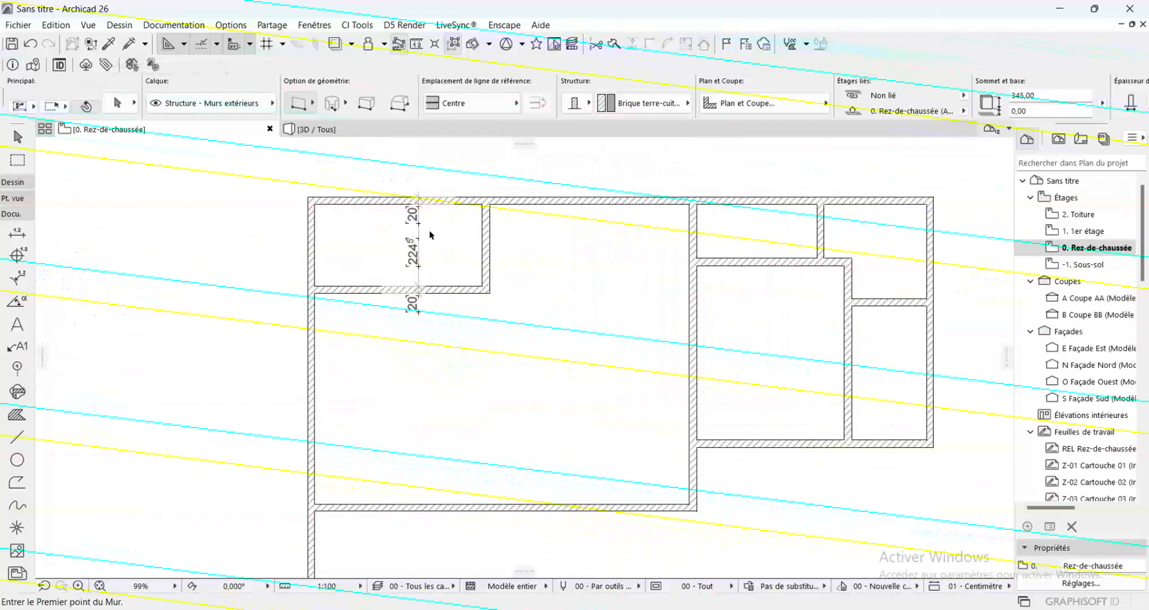
{"action": "left_click", "coordinate": [419, 233], "text": "shift"}
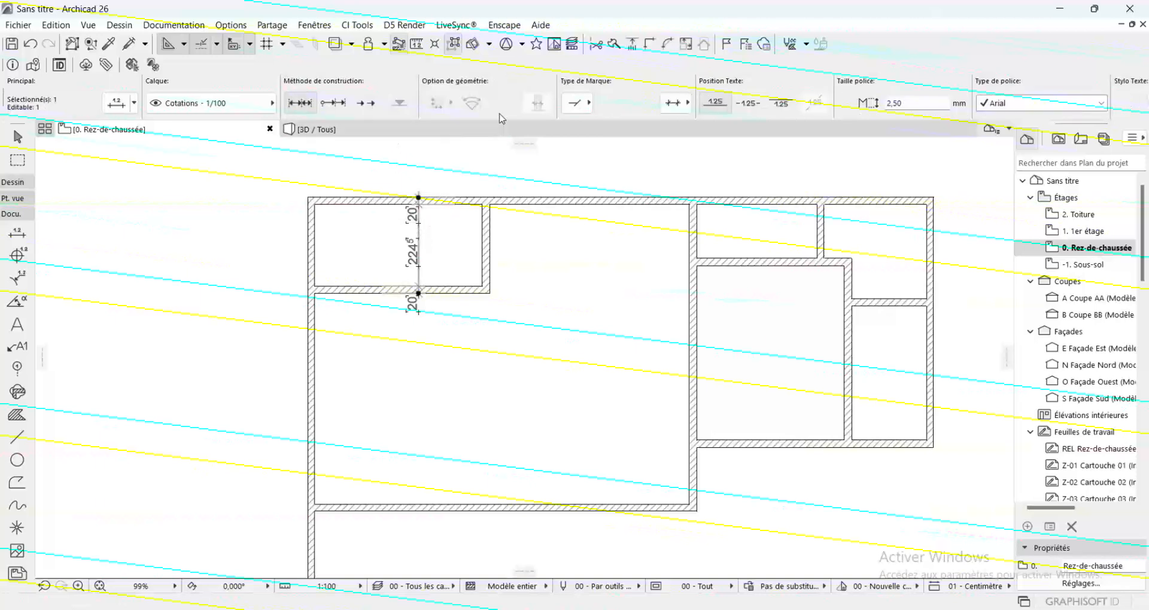
{"action": "left_click", "coordinate": [576, 103]}
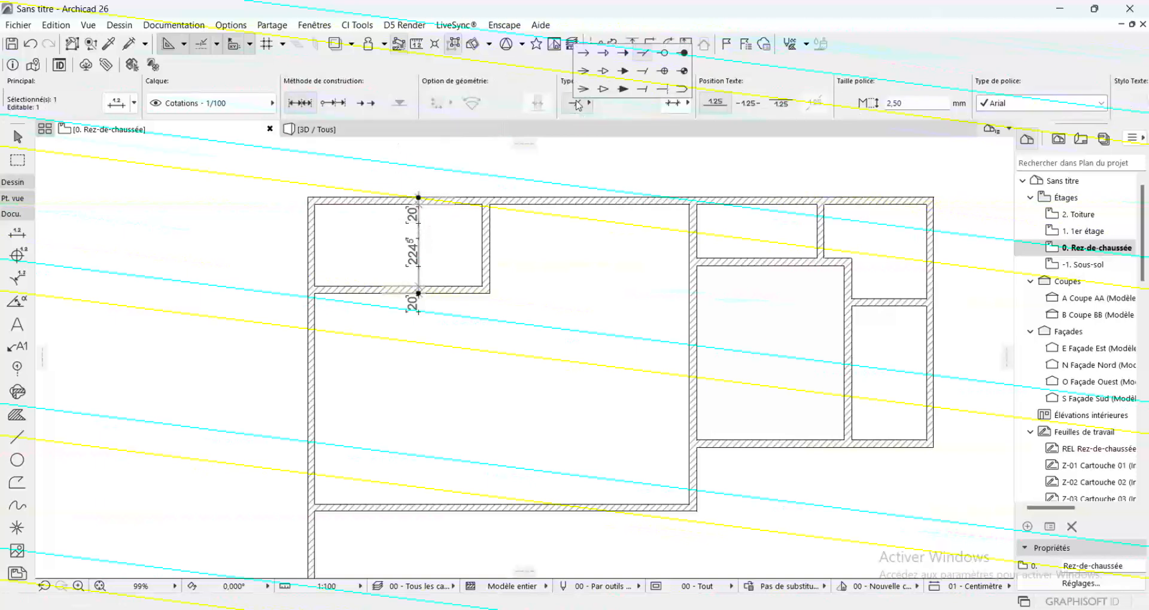
{"action": "left_click", "coordinate": [623, 88]}
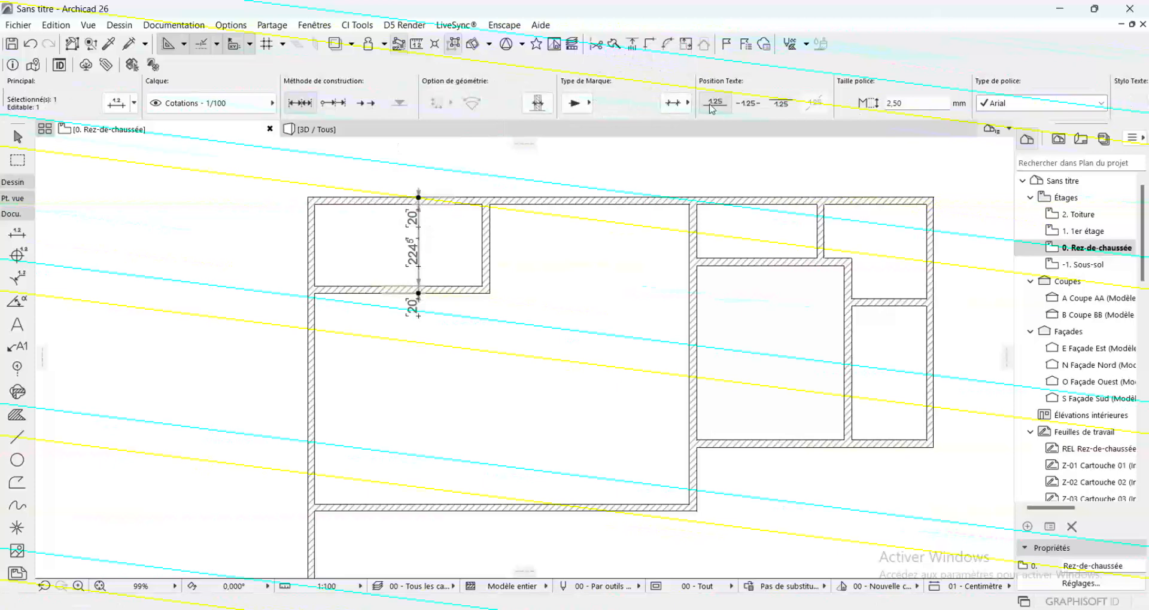
{"action": "left_click", "coordinate": [746, 105]}
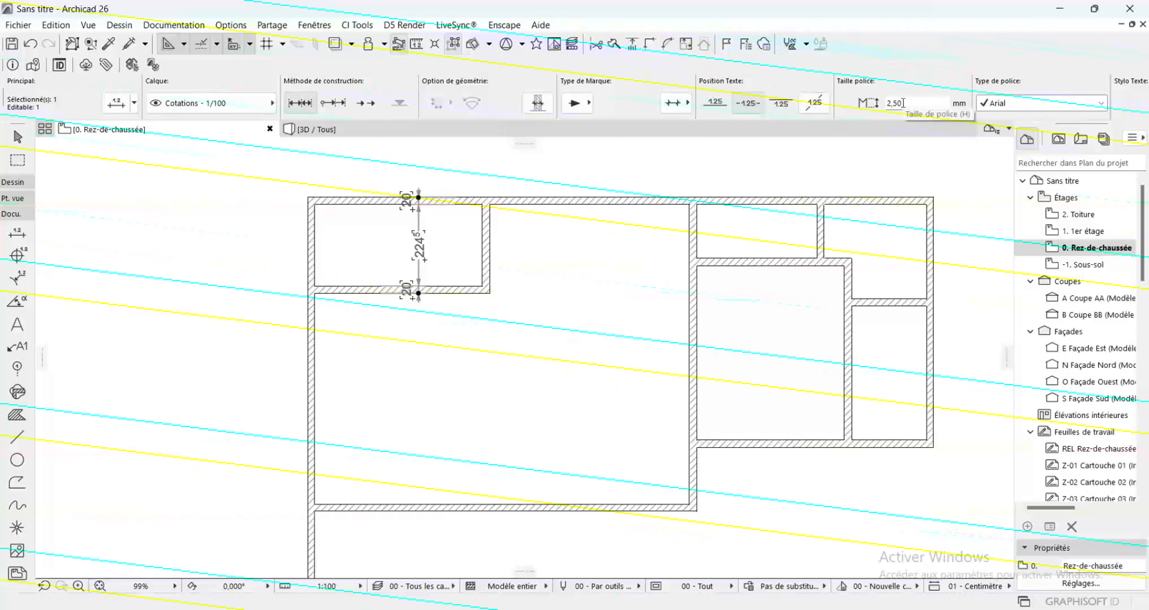
{"action": "left_click", "coordinate": [1046, 107]}
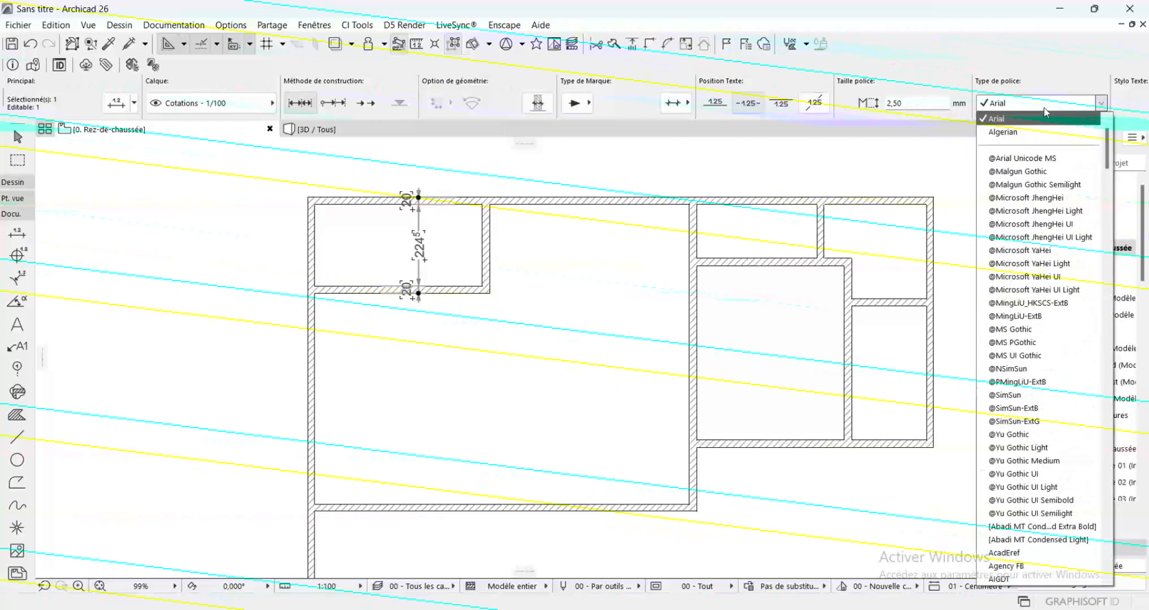
{"action": "left_click", "coordinate": [1014, 570]}
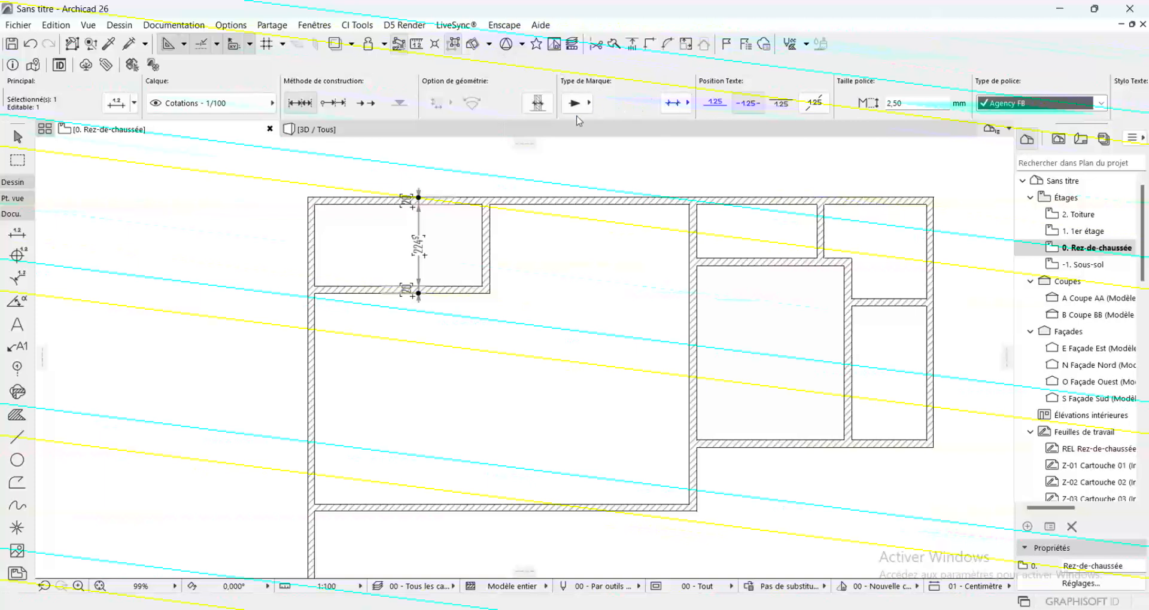
Make the dimension chain's text bold and set its text pen to 1
{"action": "scroll", "coordinate": [961, 112], "scroll_direction": "down", "scroll_amount": 3}
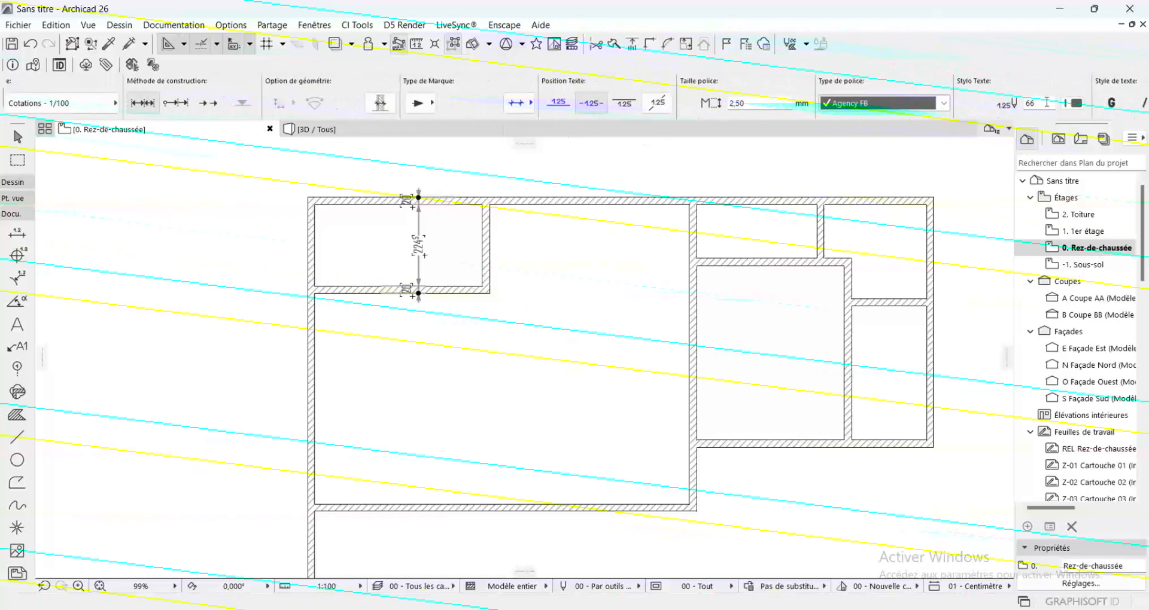
{"action": "left_click", "coordinate": [1108, 108]}
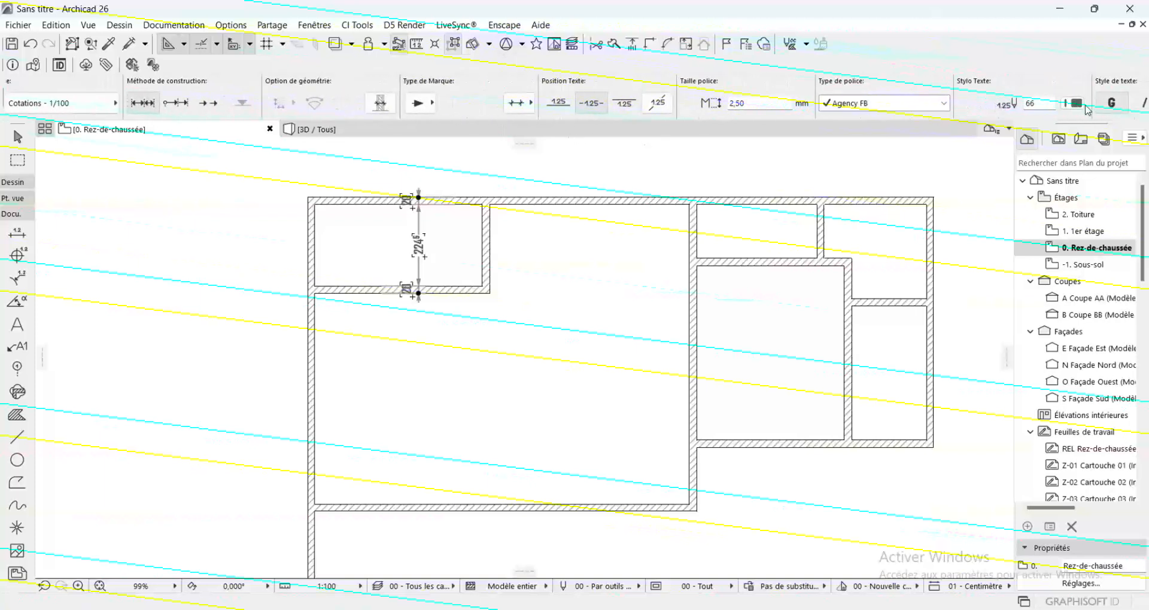
{"action": "left_click", "coordinate": [1085, 109]}
{"action": "left_click", "coordinate": [820, 131]}
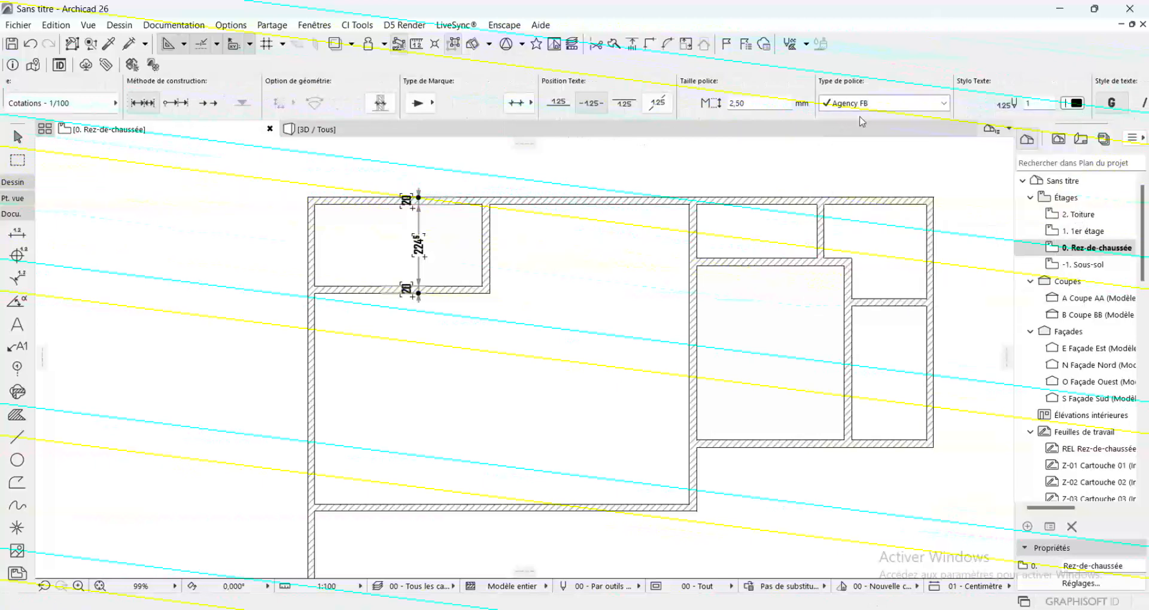
Set the dimension chain's line and marker pens to 1 and apply the second witness-line style
{"action": "scroll", "coordinate": [868, 111], "scroll_direction": "down", "scroll_amount": 12}
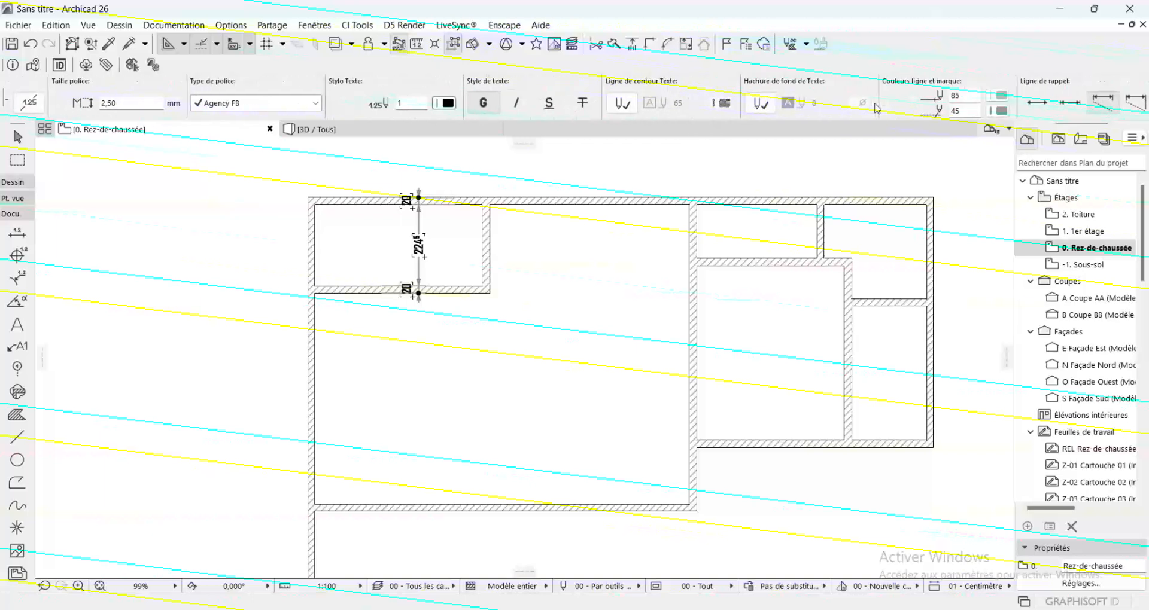
{"action": "left_click", "coordinate": [1000, 95]}
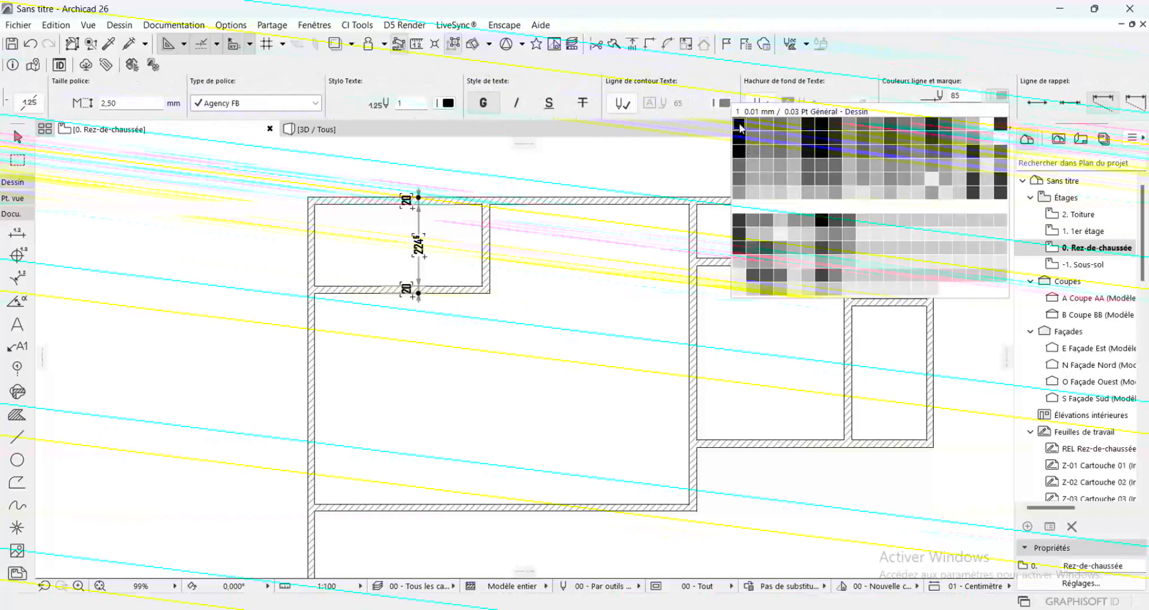
{"action": "left_click", "coordinate": [740, 127]}
{"action": "left_click", "coordinate": [1001, 110]}
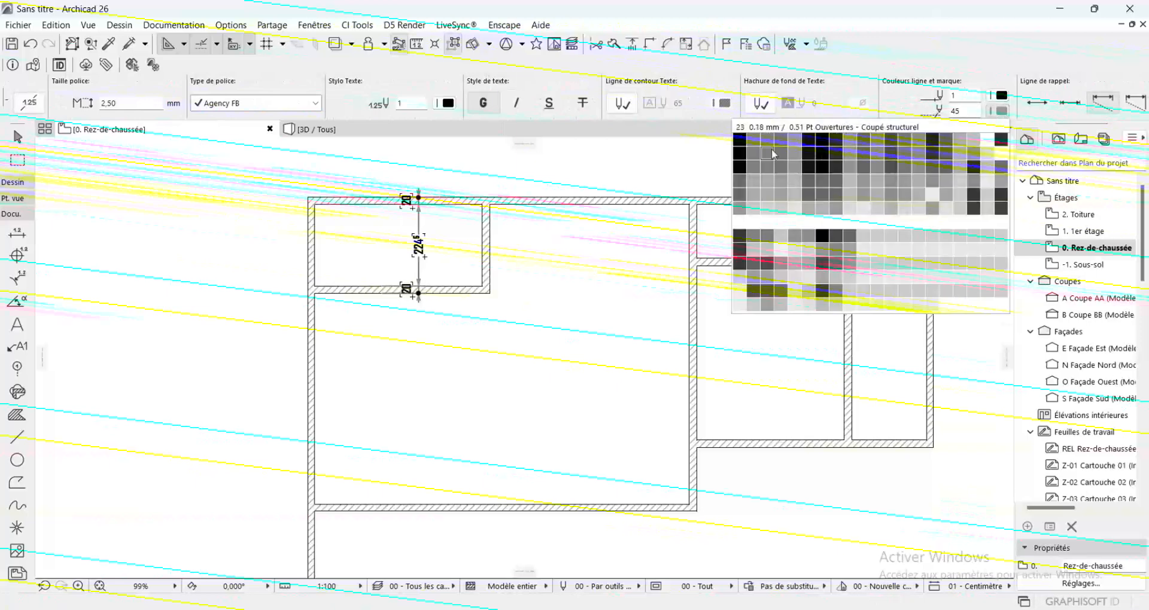
{"action": "left_click", "coordinate": [741, 141]}
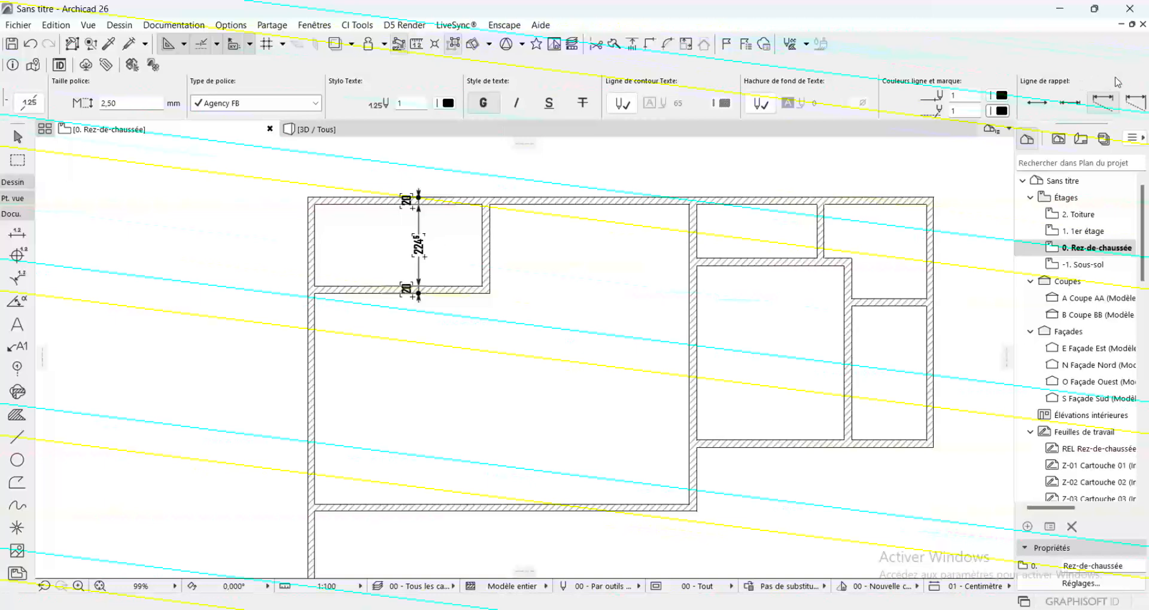
{"action": "left_click", "coordinate": [745, 106]}
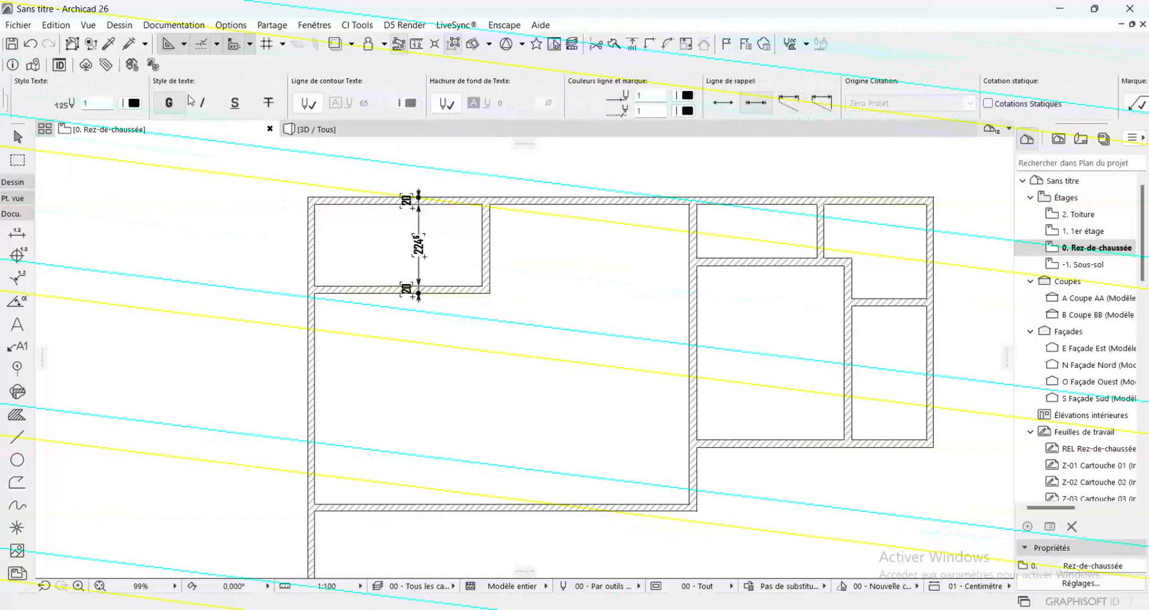
{"action": "key", "text": "Escape"}
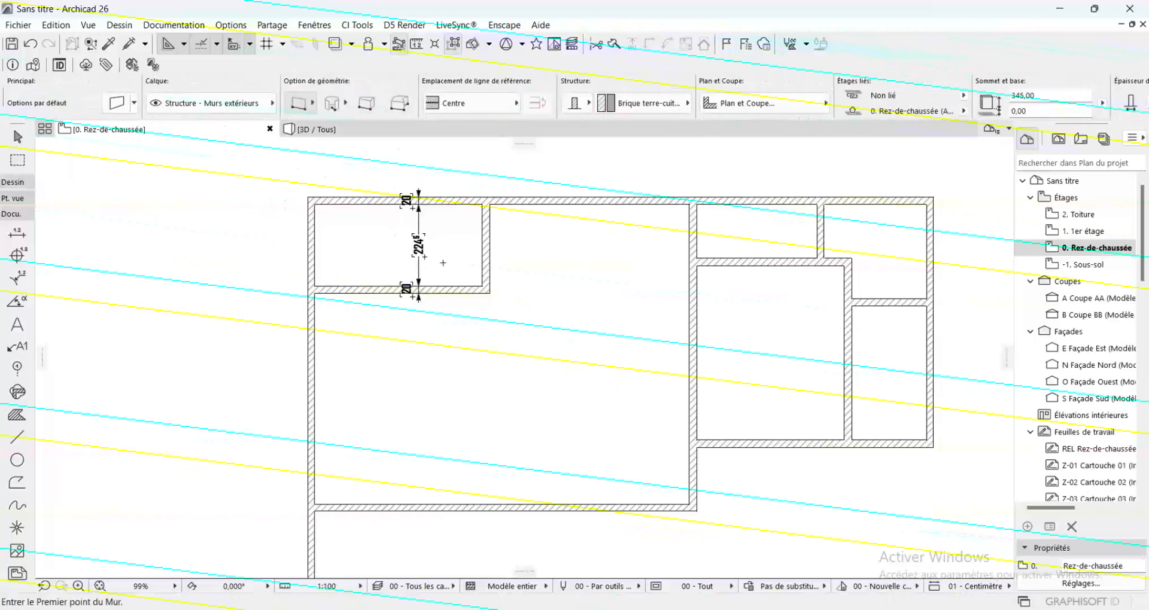
Move the first room's lower horizontal wall straight down by 0,5 cm
{"action": "scroll", "coordinate": [427, 273], "scroll_direction": "up", "scroll_amount": 2}
{"action": "left_click", "coordinate": [455, 299], "text": "shift"}
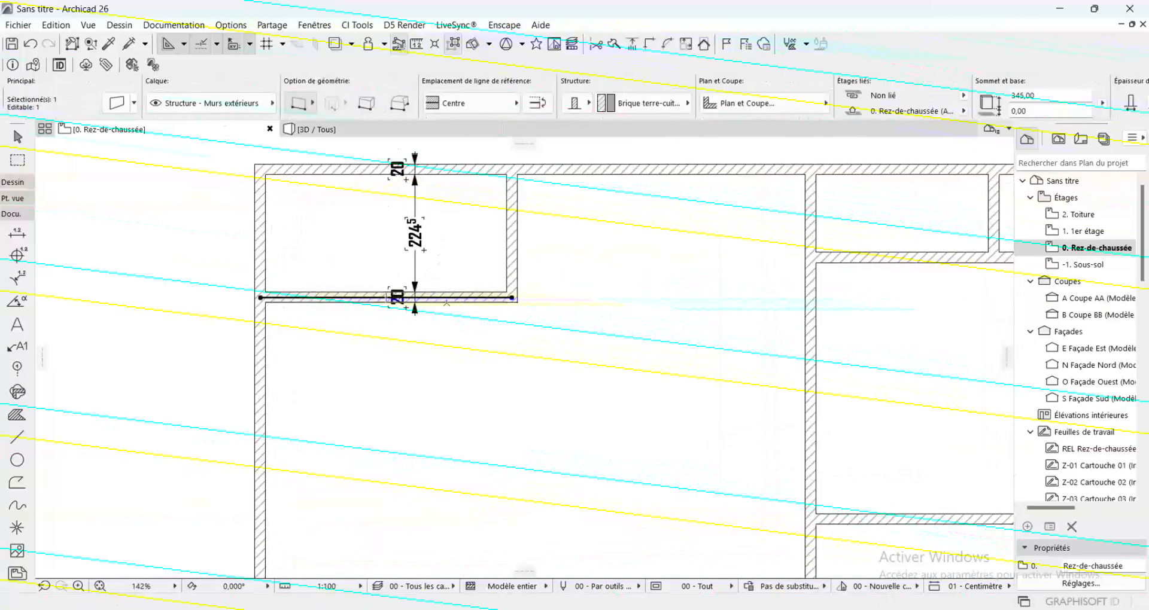
{"action": "left_click", "coordinate": [453, 297]}
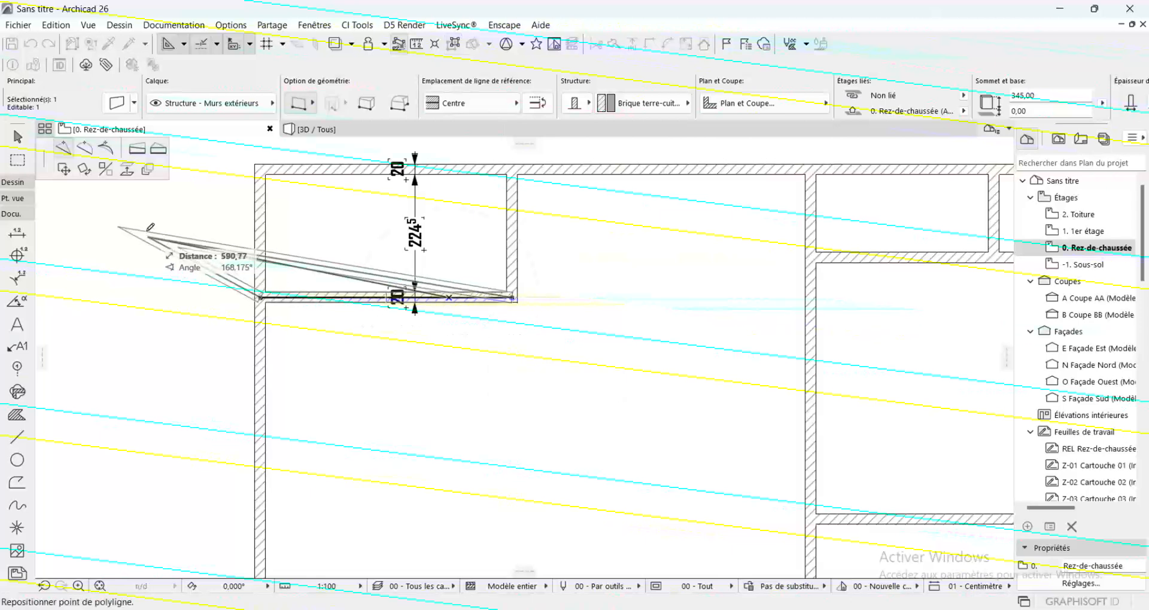
{"action": "left_click", "coordinate": [62, 170]}
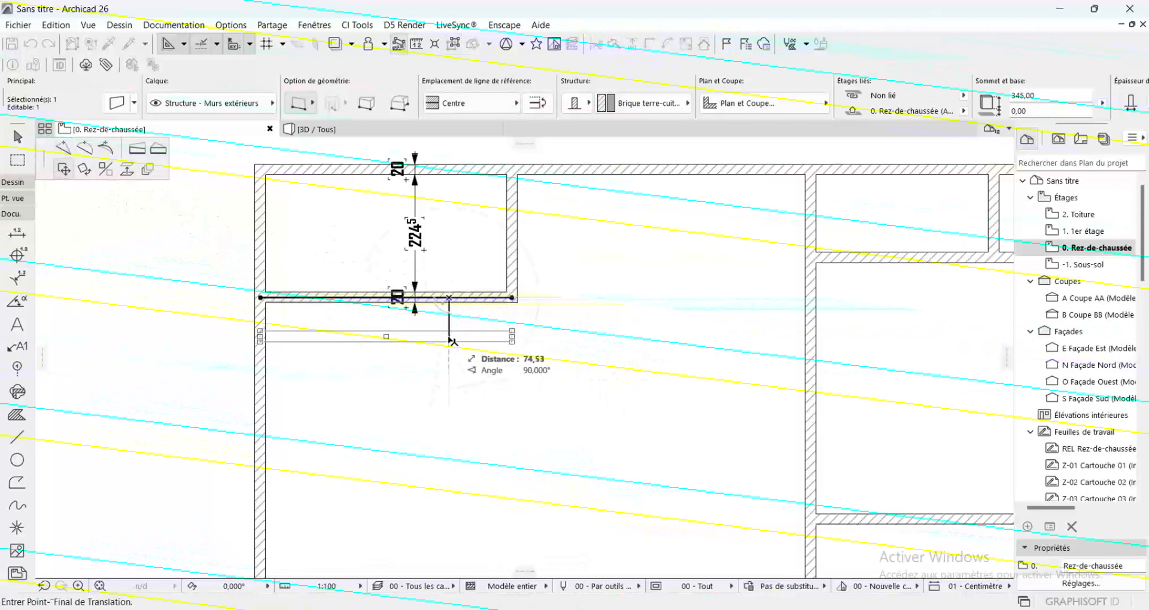
{"action": "type", "text": "0"}
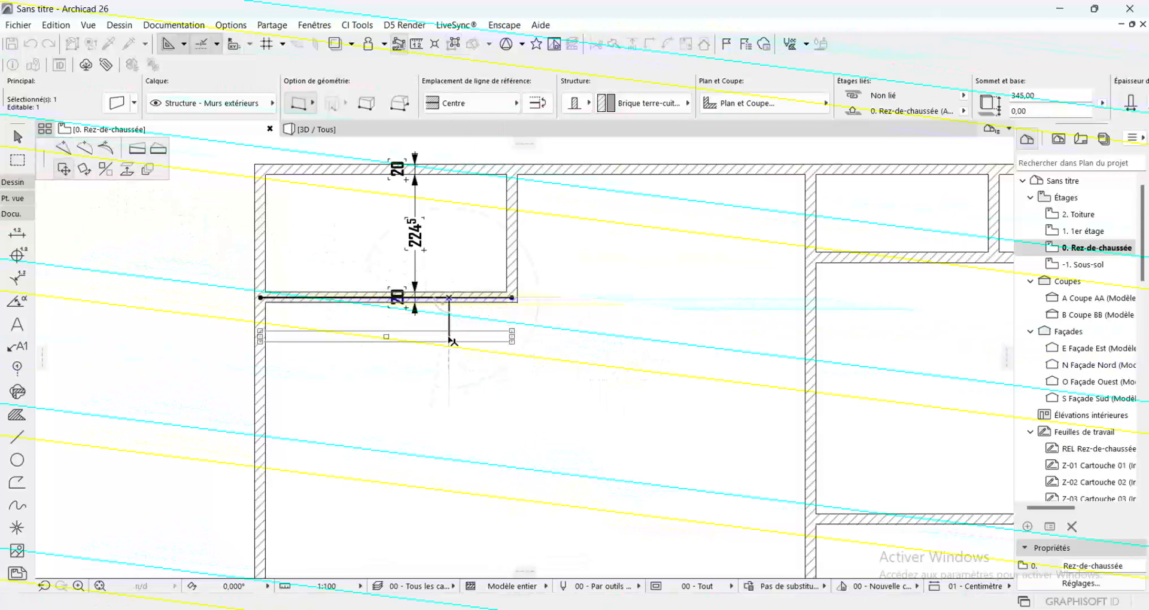
{"action": "key", "text": "Return"}
{"action": "left_click", "coordinate": [449, 298]}
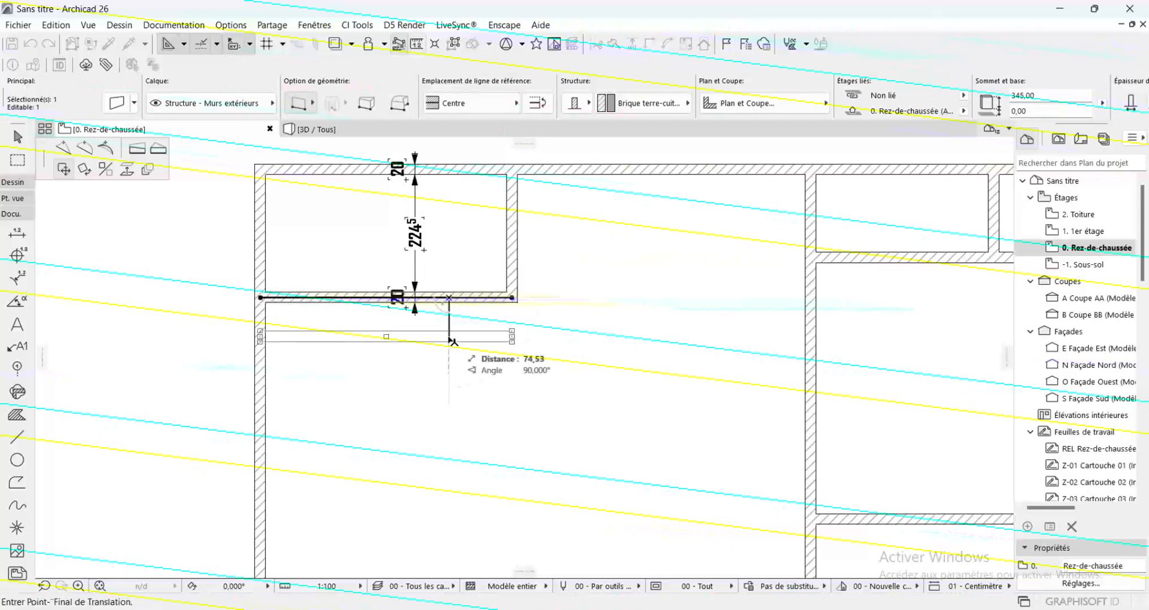
{"action": "type", "text": "0"}
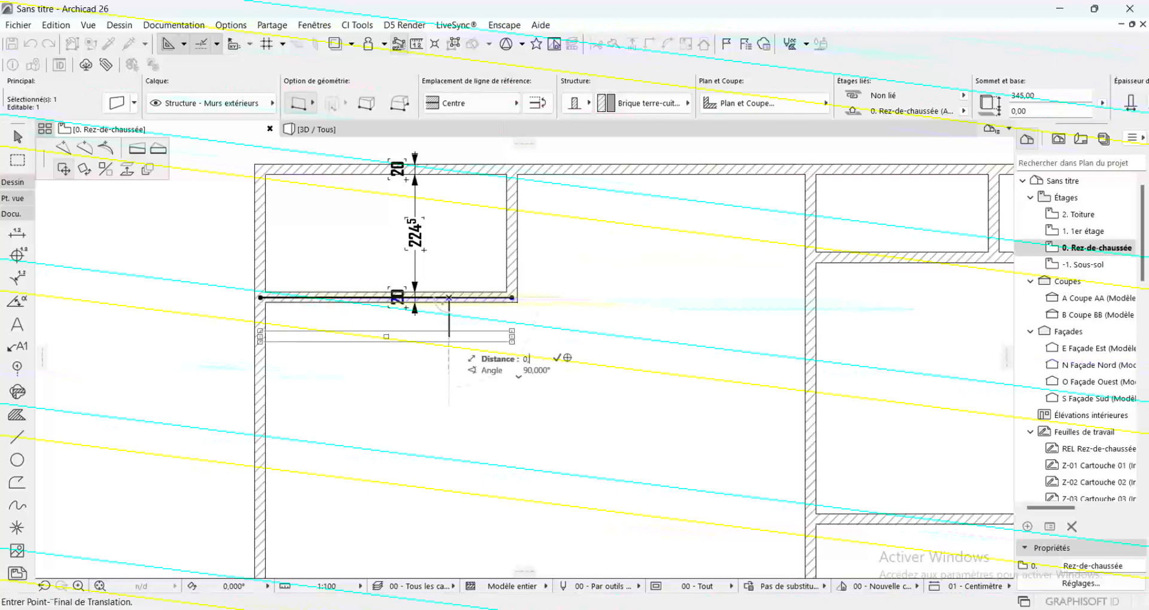
{"action": "type", "text": ",5"}
{"action": "key", "text": "Return"}
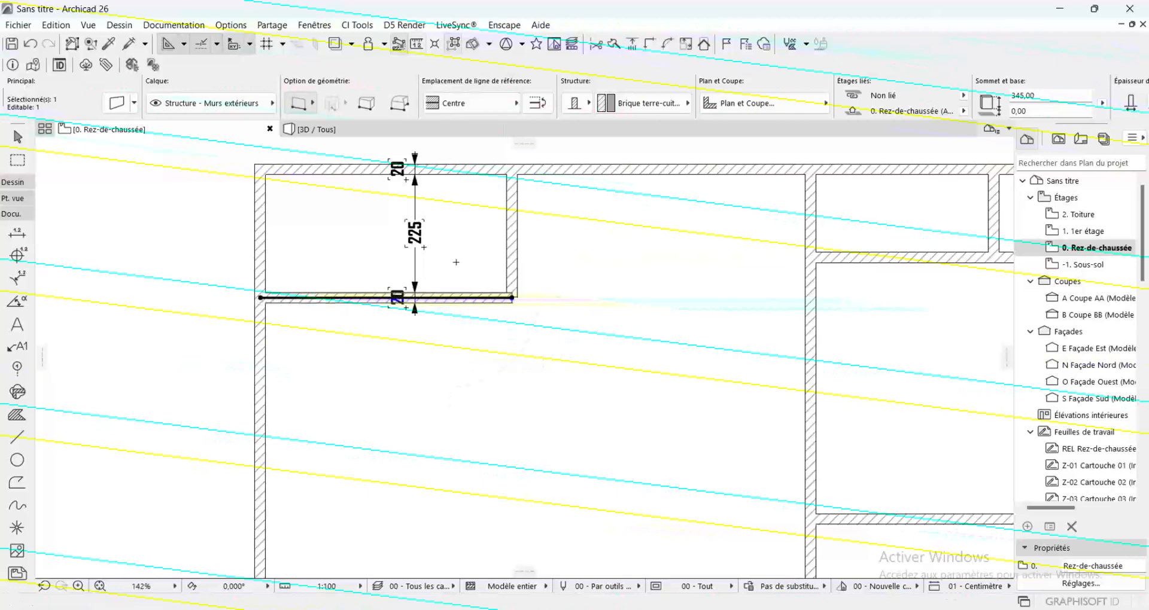
Move the first room's lower horizontal wall a further 75 cm straight down
{"action": "left_click", "coordinate": [454, 298]}
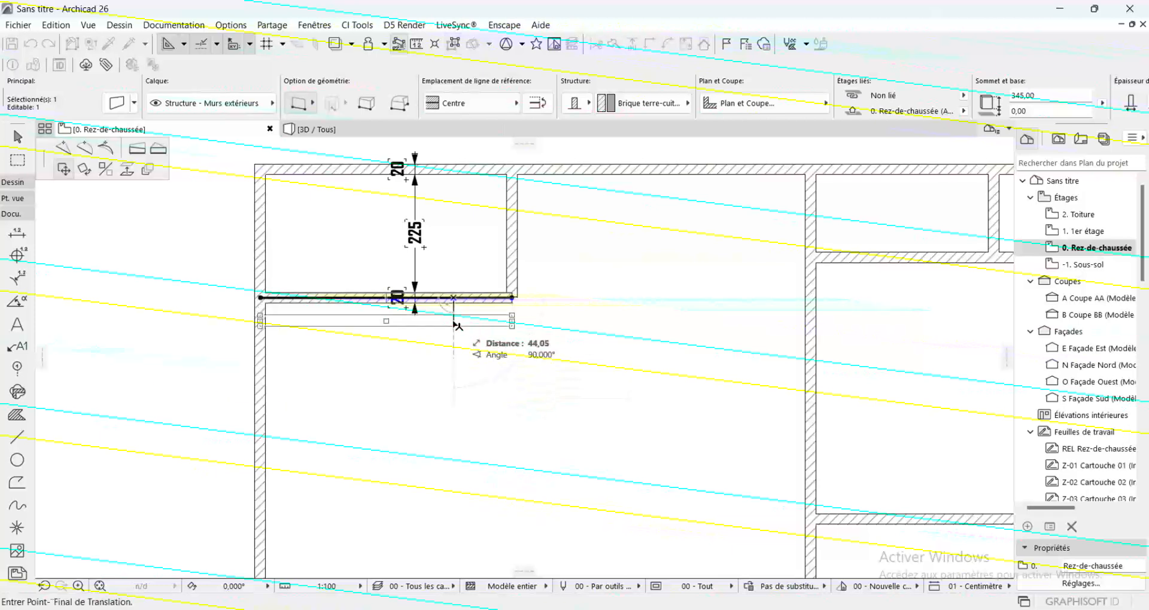
{"action": "type", "text": "75"}
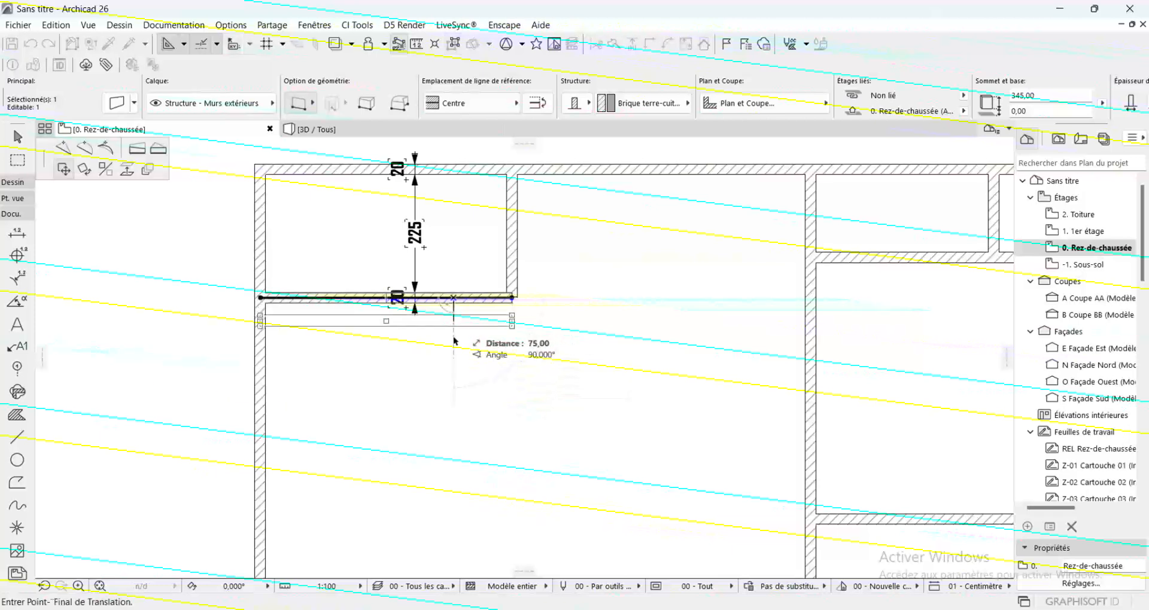
{"action": "key", "text": "Return"}
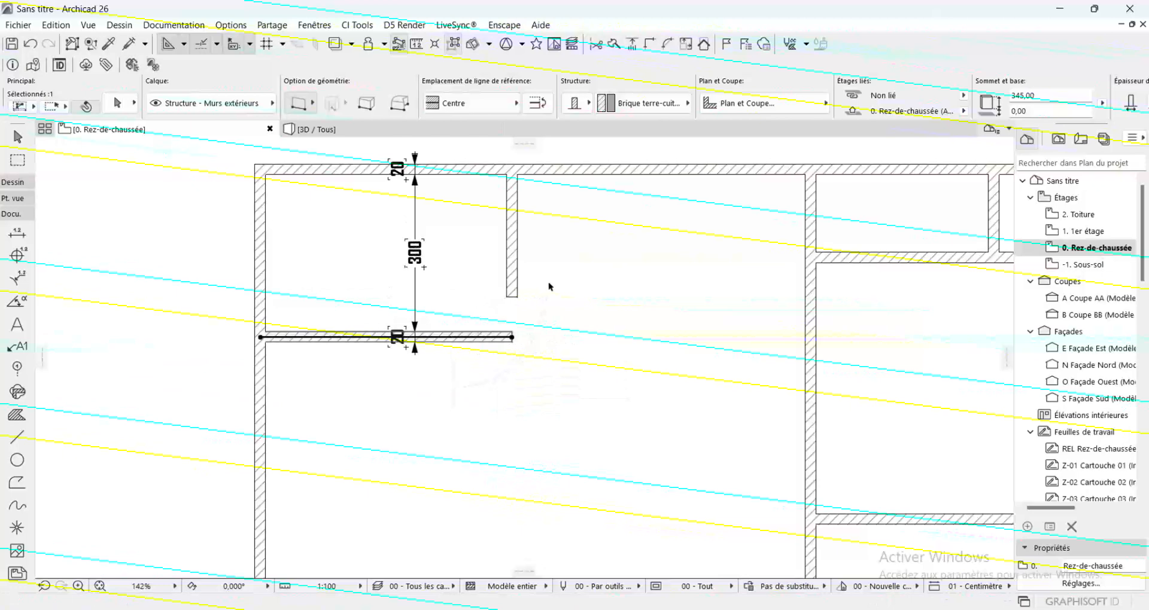
Stretch the first room's right vertical wall down to the end of the lower horizontal wall to close the corner
{"action": "left_click", "coordinate": [513, 296], "text": "shift"}
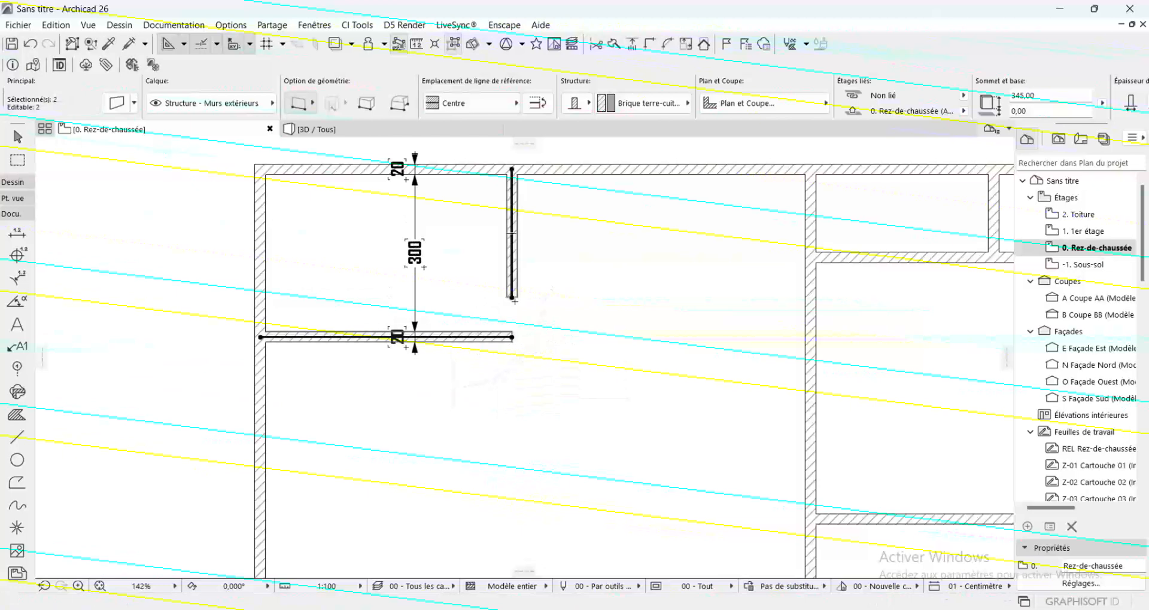
{"action": "left_click", "coordinate": [513, 295]}
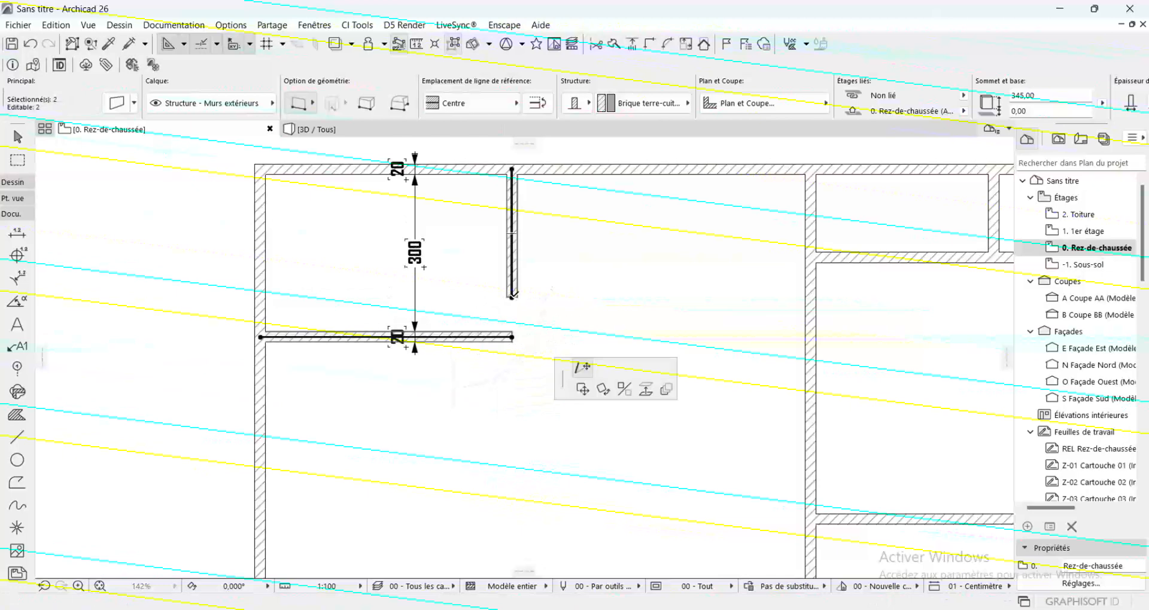
{"action": "left_click", "coordinate": [512, 338]}
{"action": "key", "text": "Escape"}
{"action": "scroll", "coordinate": [512, 352], "scroll_direction": "down", "scroll_amount": 4}
{"action": "scroll", "coordinate": [549, 367], "scroll_direction": "up", "scroll_amount": 2}
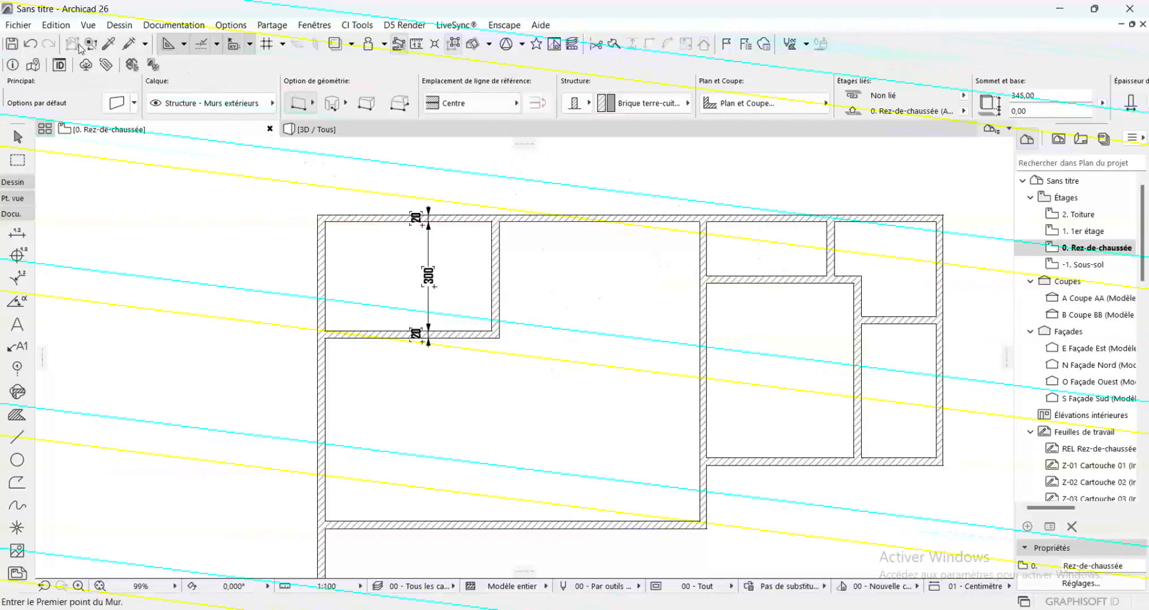
Pick up the existing dimension chain's settings and dimension the small upper middle room vertically, including its upper and lower walls
{"action": "left_click", "coordinate": [109, 46]}
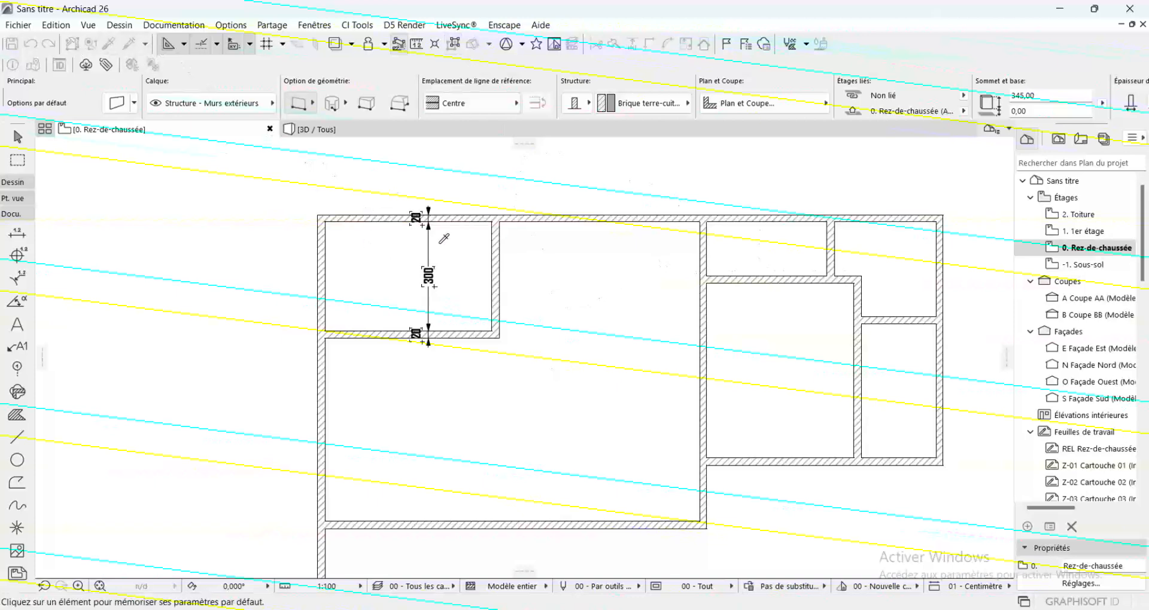
{"action": "left_click", "coordinate": [422, 251]}
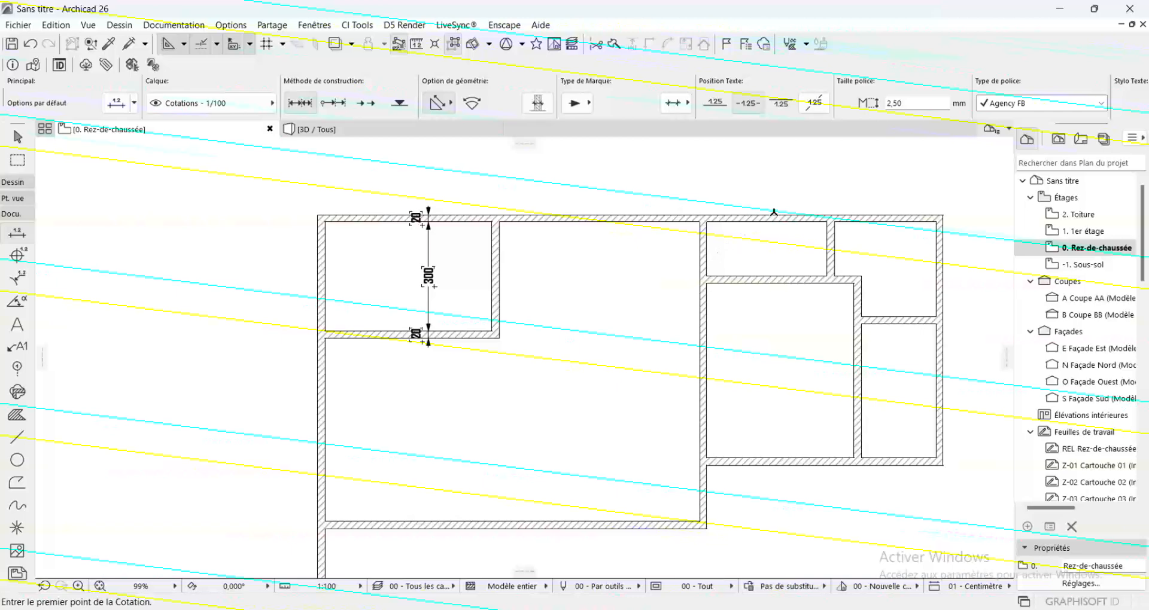
{"action": "left_click", "coordinate": [770, 220]}
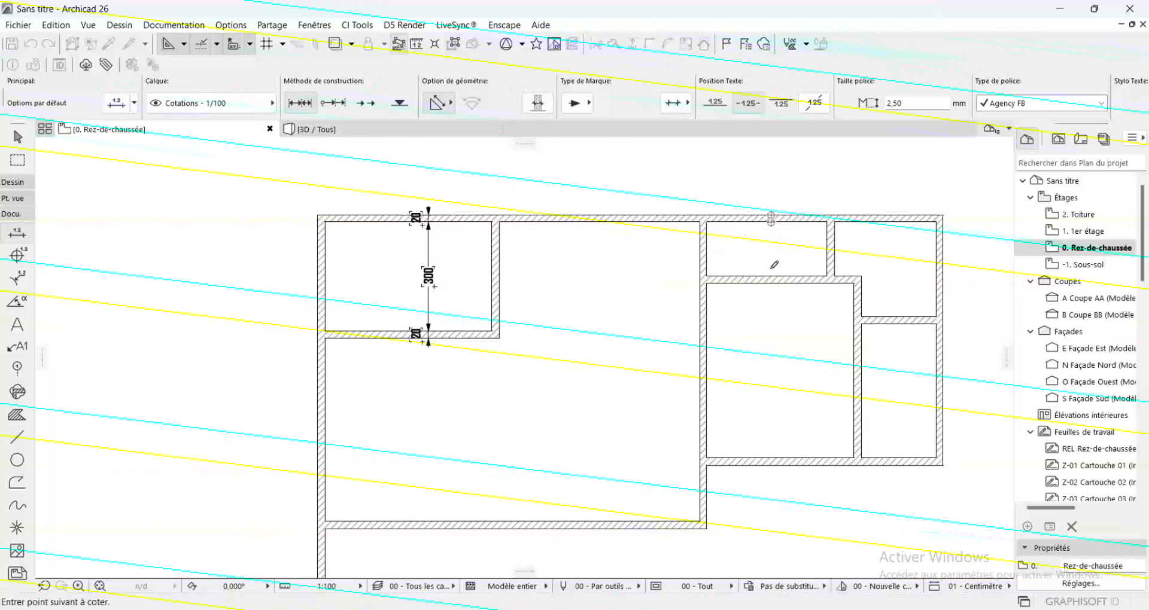
{"action": "double_click", "coordinate": [793, 247]}
{"action": "left_click", "coordinate": [784, 246]}
{"action": "scroll", "coordinate": [785, 269], "scroll_direction": "up", "scroll_amount": 3}
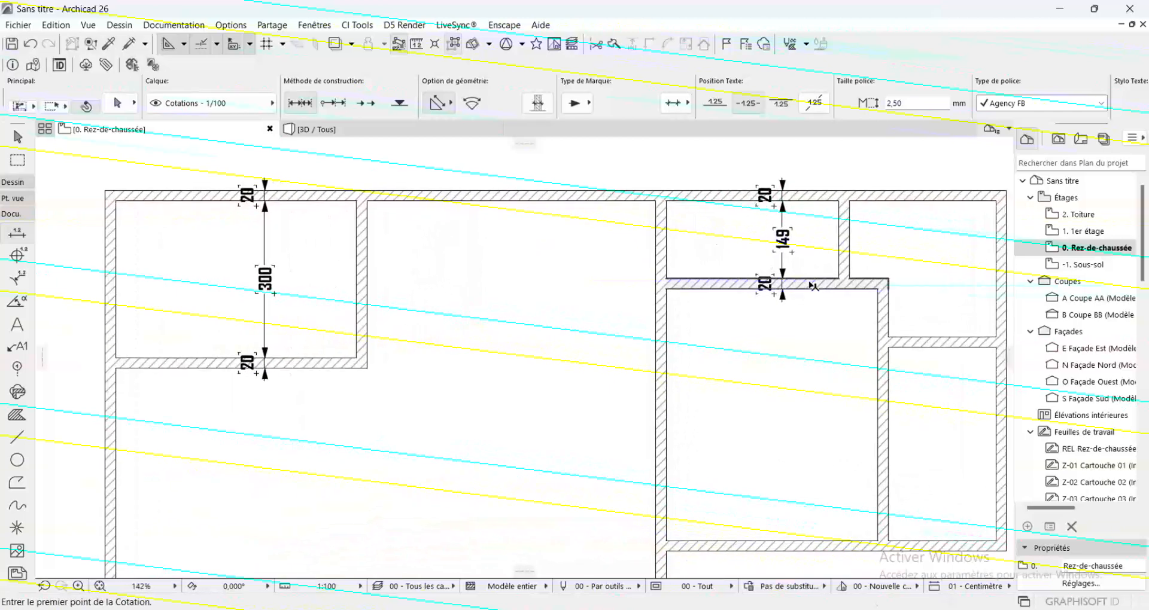
Move the horizontal wall below the small upper middle room straight down by 1 cm
{"action": "left_click", "coordinate": [813, 285], "text": "shift"}
{"action": "left_click", "coordinate": [888, 281]}
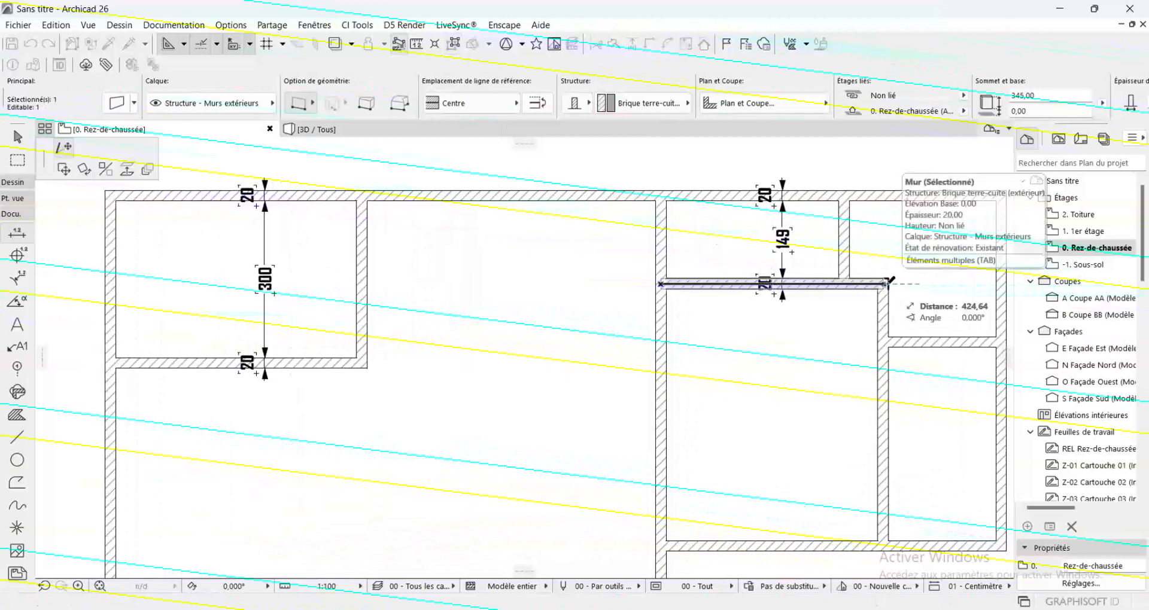
{"action": "left_click", "coordinate": [64, 169]}
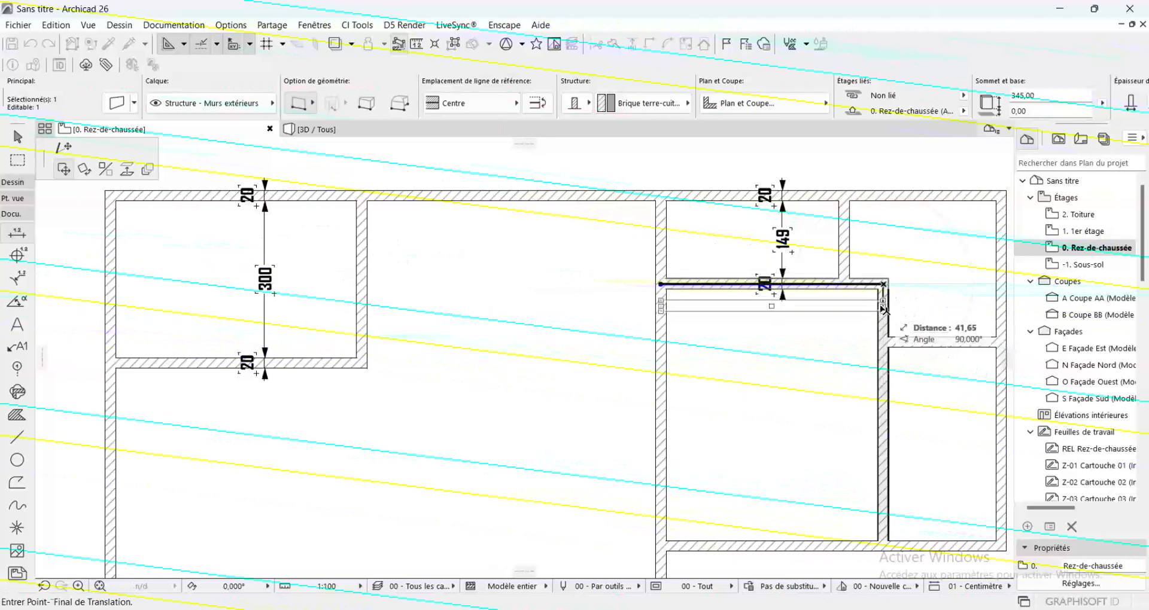
{"action": "type", "text": "1"}
{"action": "key", "text": "Return"}
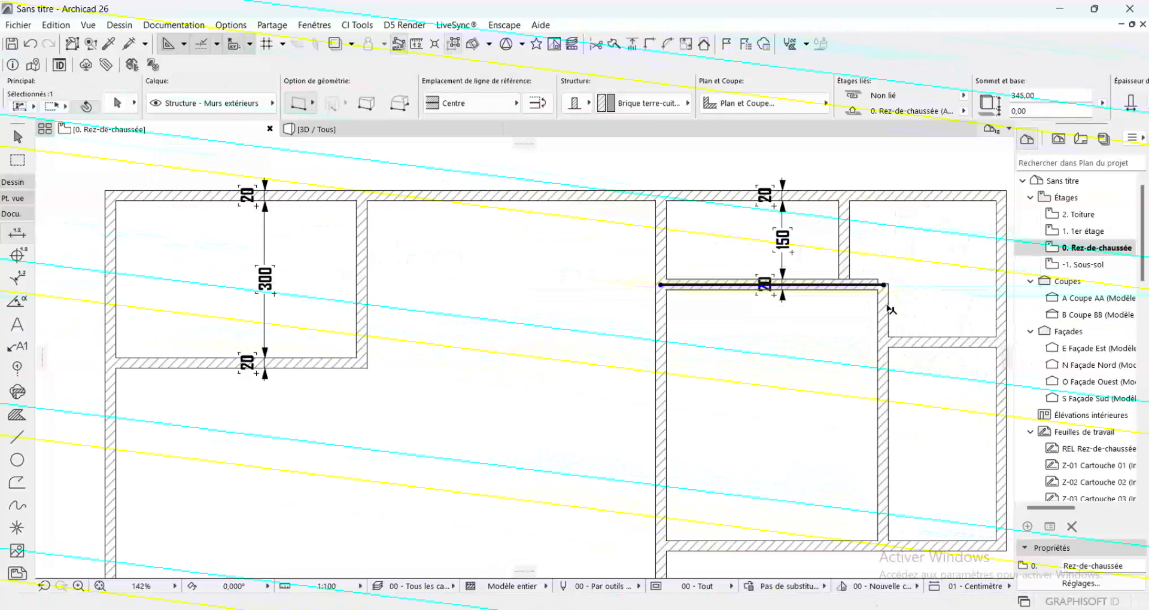
{"action": "key", "text": "Escape"}
Stretch the upper end of the adjoining vertical wall to the moved horizontal wall's reference-line end to join the corner
{"action": "left_click", "coordinate": [889, 292], "text": "shift"}
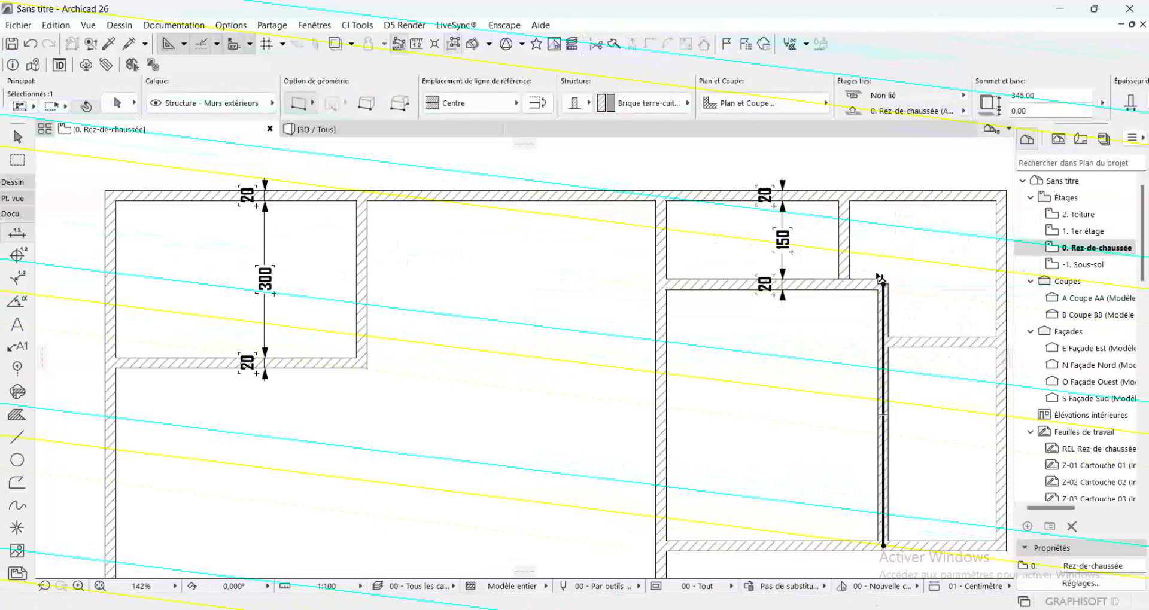
{"action": "scroll", "coordinate": [889, 291], "scroll_direction": "up", "scroll_amount": 5}
{"action": "key", "text": "ctrl+d"}
{"action": "left_click", "coordinate": [900, 311]}
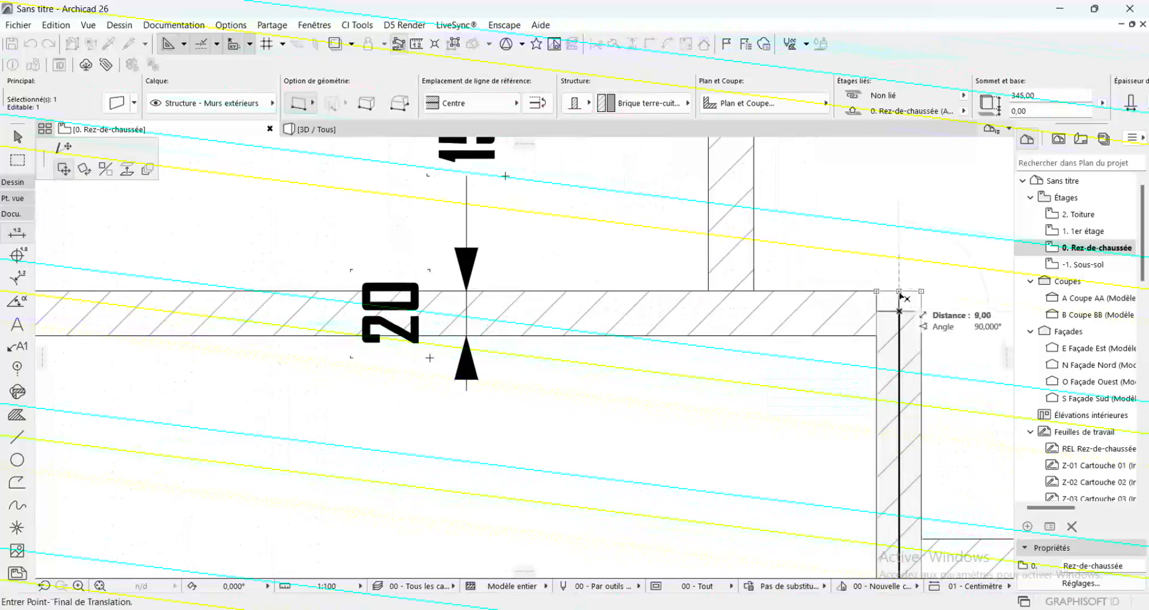
{"action": "key", "text": "Escape"}
{"action": "left_click", "coordinate": [834, 318], "text": "shift"}
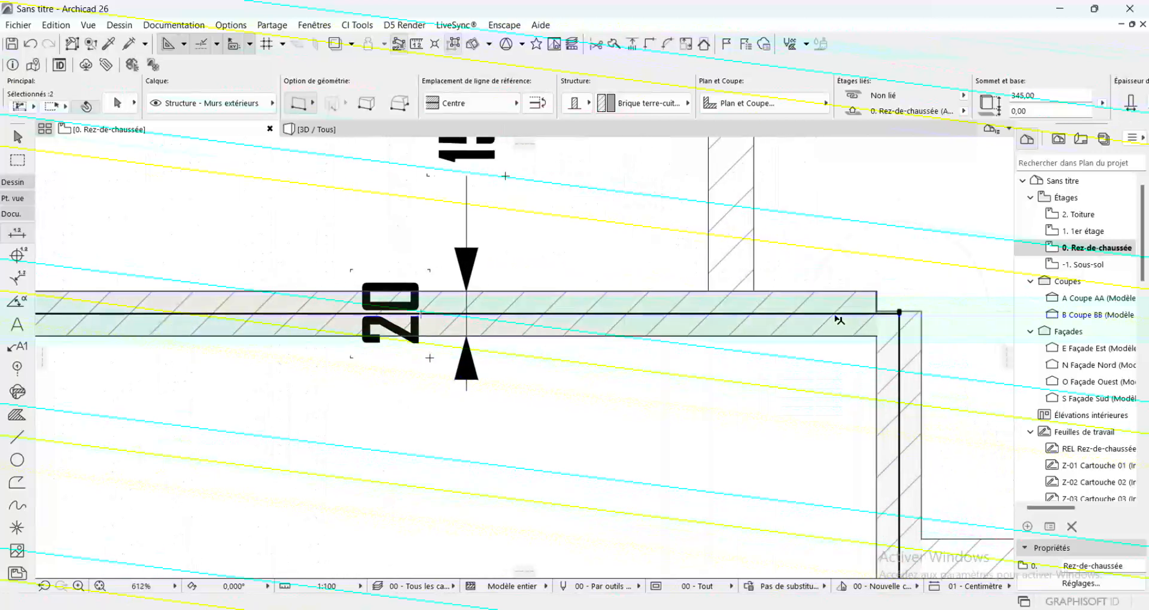
{"action": "scroll", "coordinate": [837, 317], "scroll_direction": "up", "scroll_amount": 6}
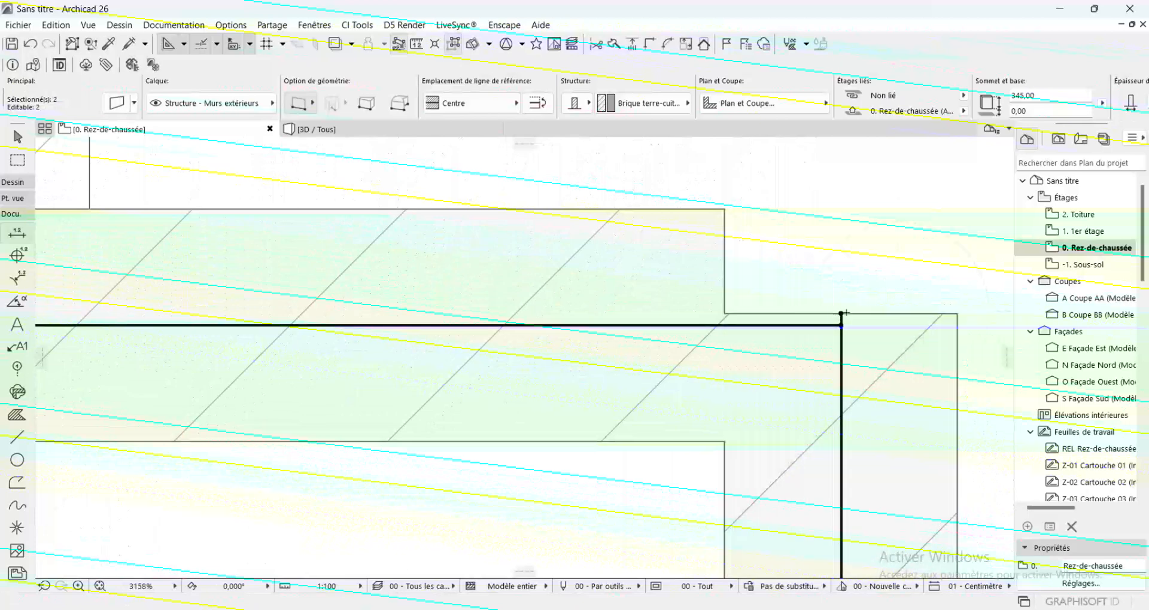
{"action": "key", "text": "ctrl+d"}
{"action": "left_click", "coordinate": [840, 314]}
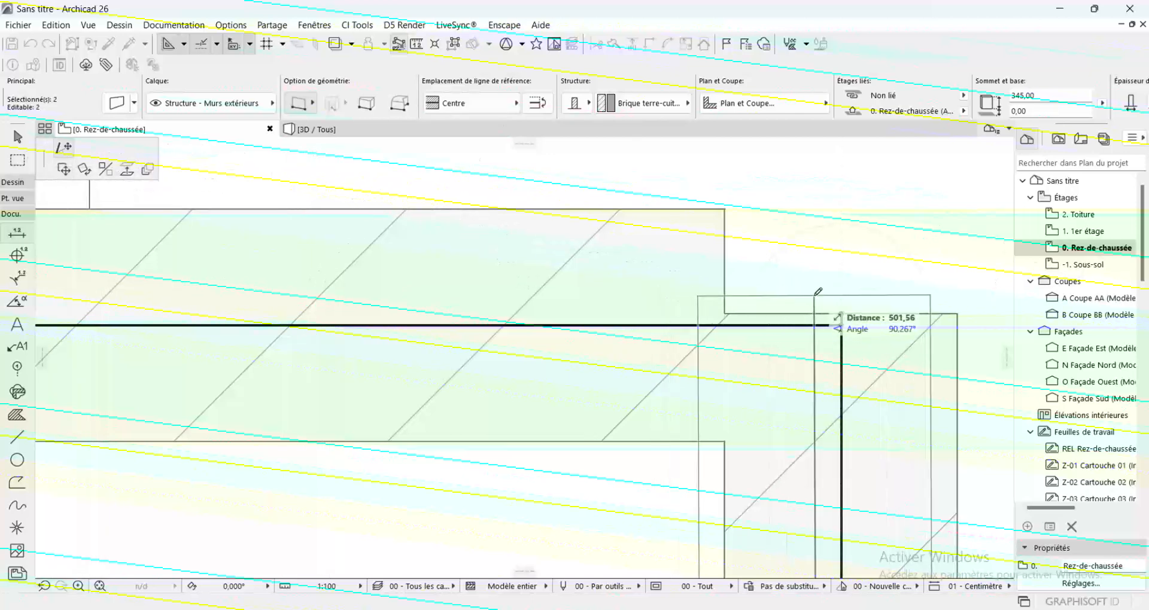
{"action": "left_click", "coordinate": [841, 314]}
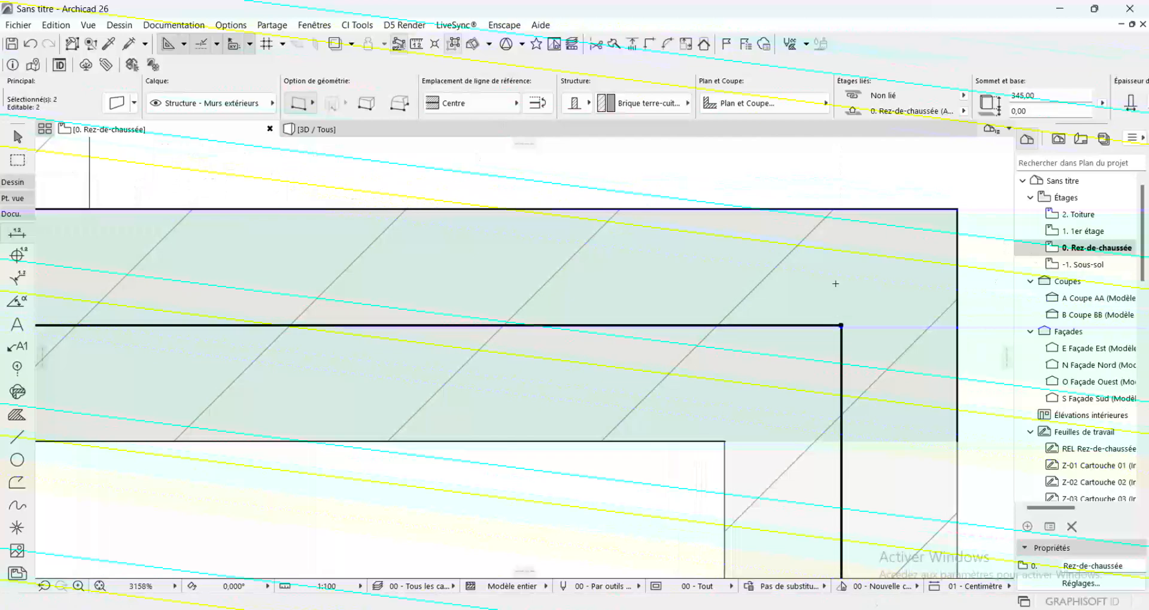
{"action": "key", "text": "Escape"}
{"action": "scroll", "coordinate": [683, 237], "scroll_direction": "down", "scroll_amount": 10}
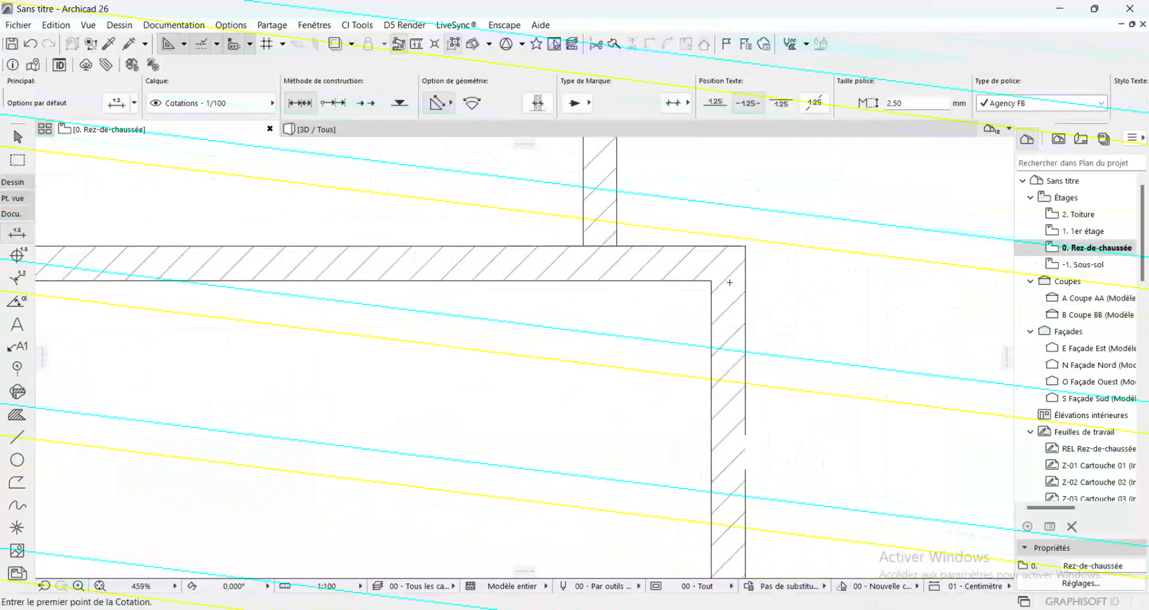
Stretch the short vertical partition of the small upper room down to the moved horizontal wall's reference line
{"action": "left_click", "coordinate": [667, 236], "text": "shift"}
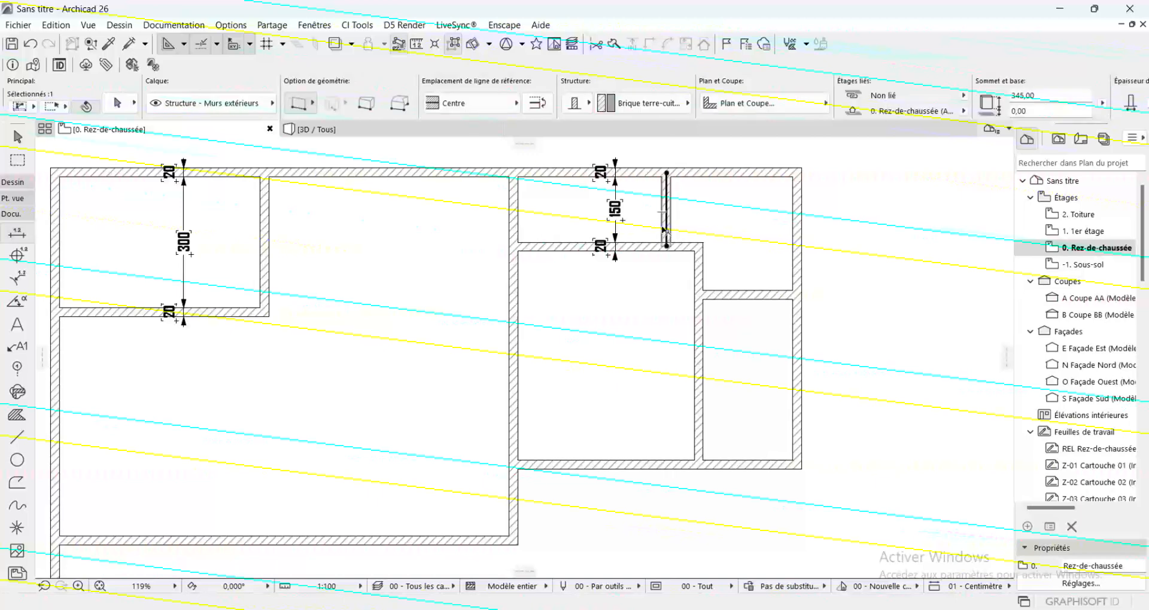
{"action": "scroll", "coordinate": [667, 235], "scroll_direction": "up", "scroll_amount": 2}
{"action": "scroll", "coordinate": [667, 235], "scroll_direction": "up", "scroll_amount": 9}
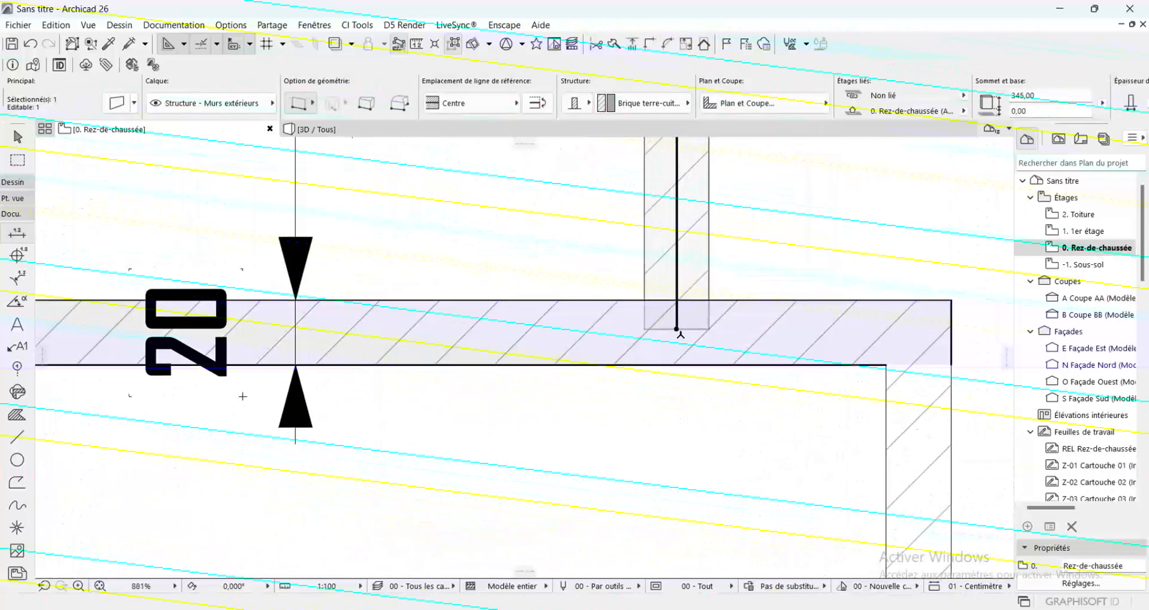
{"action": "left_click", "coordinate": [678, 329]}
{"action": "left_click", "coordinate": [676, 331]}
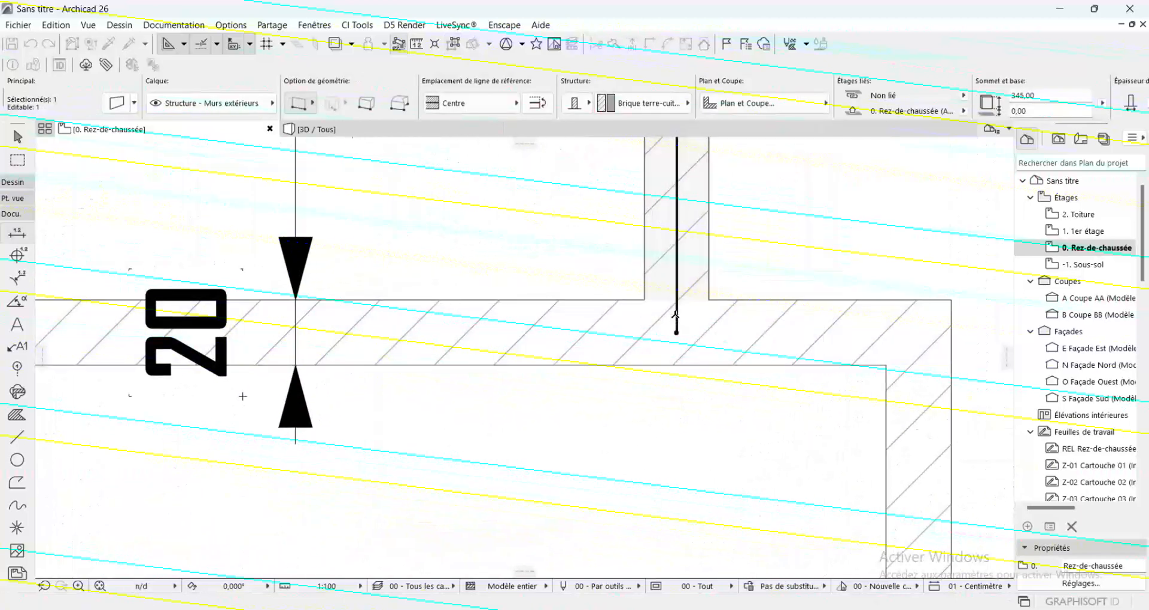
{"action": "key", "text": "Escape"}
{"action": "scroll", "coordinate": [670, 294], "scroll_direction": "down", "scroll_amount": 12}
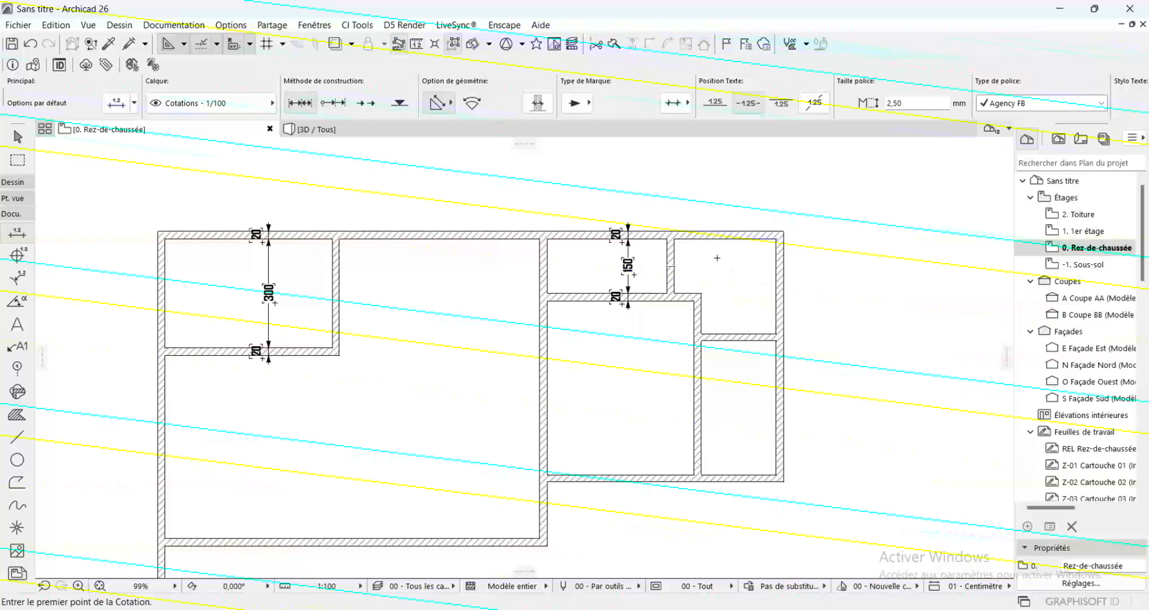
Dimension the upper right room vertically from the top exterior wall to its lower wall, including both wall thicknesses
{"action": "left_click", "coordinate": [746, 238]}
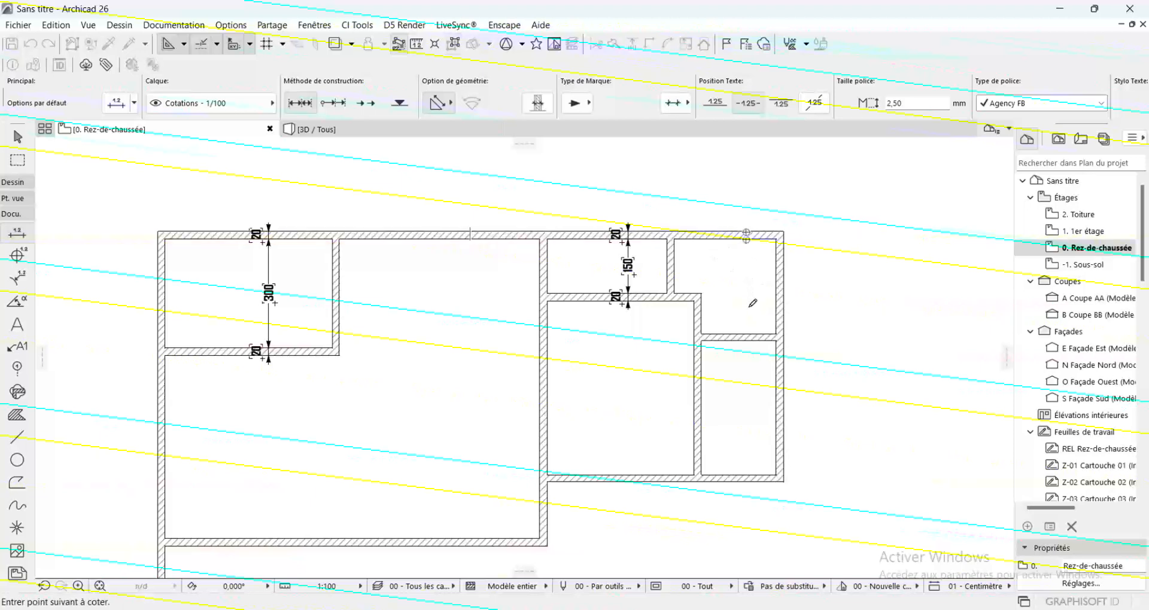
{"action": "left_click", "coordinate": [747, 340]}
{"action": "double_click", "coordinate": [747, 293]}
{"action": "left_click", "coordinate": [748, 292]}
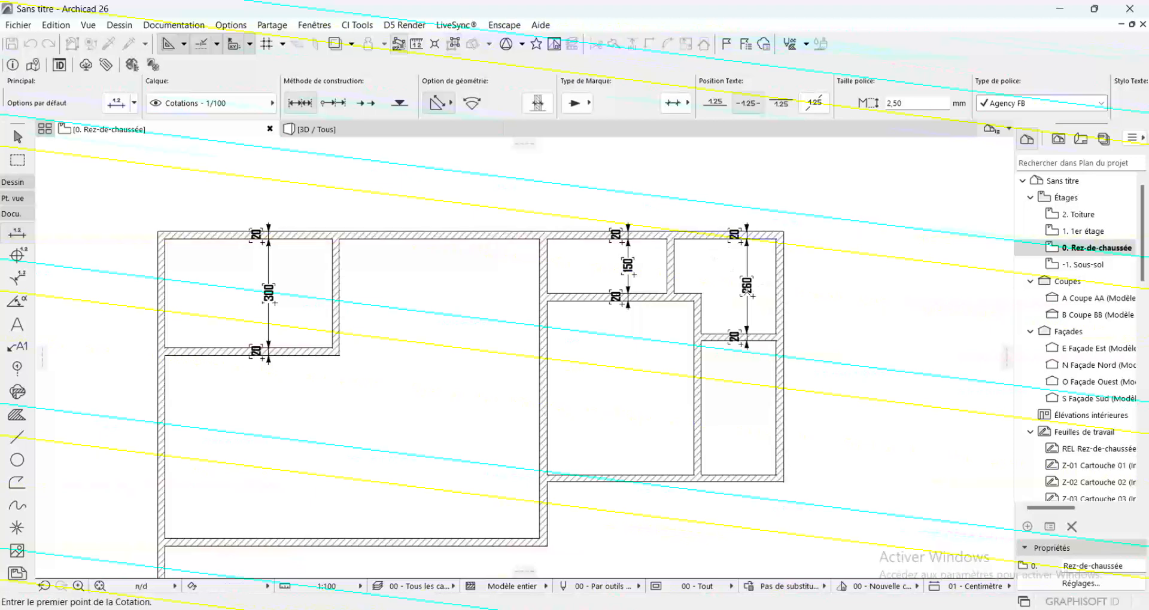
Dimension the lower right room vertically between its upper wall and the bottom exterior wall, including both wall thicknesses
{"action": "scroll", "coordinate": [744, 344], "scroll_direction": "up", "scroll_amount": 3}
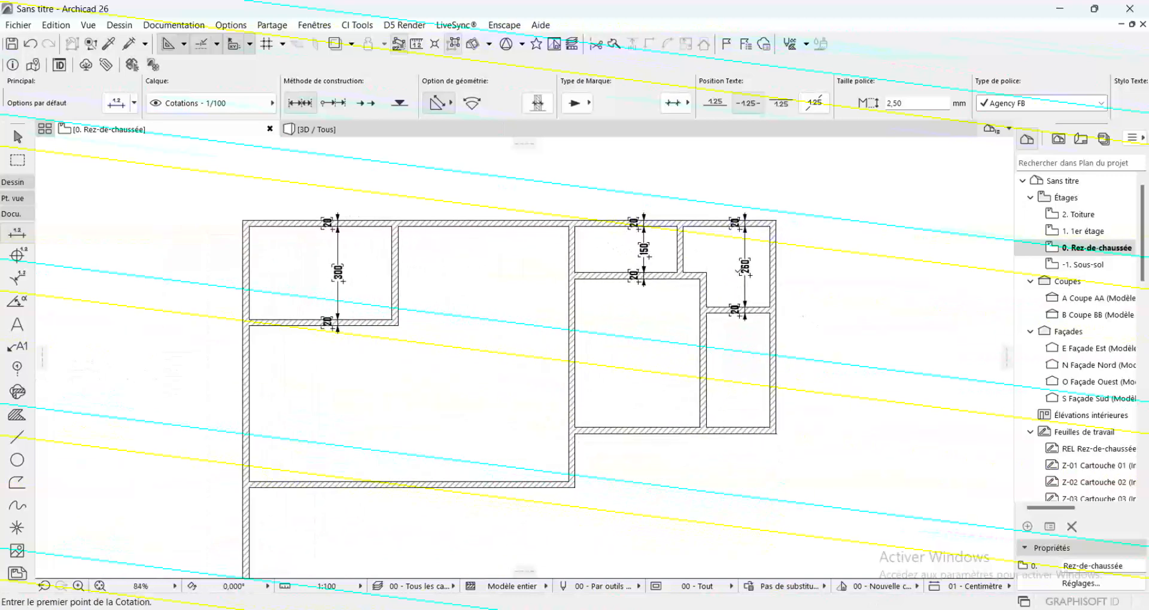
{"action": "left_click", "coordinate": [768, 329]}
{"action": "left_click", "coordinate": [768, 340]}
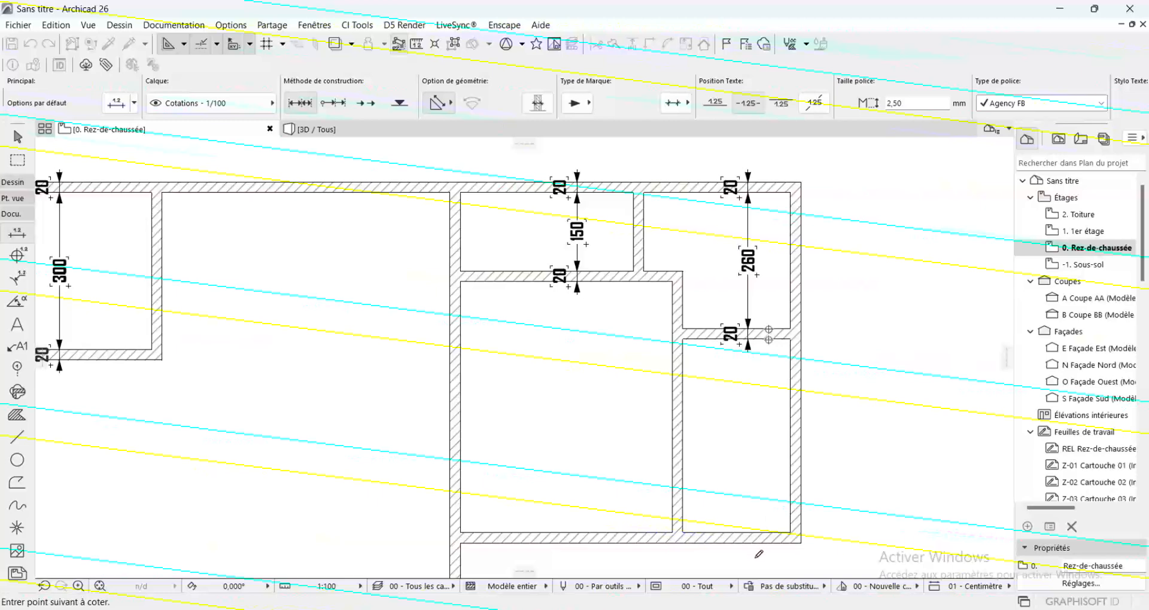
{"action": "left_click", "coordinate": [755, 534]}
{"action": "double_click", "coordinate": [756, 481]}
{"action": "left_click", "coordinate": [756, 480]}
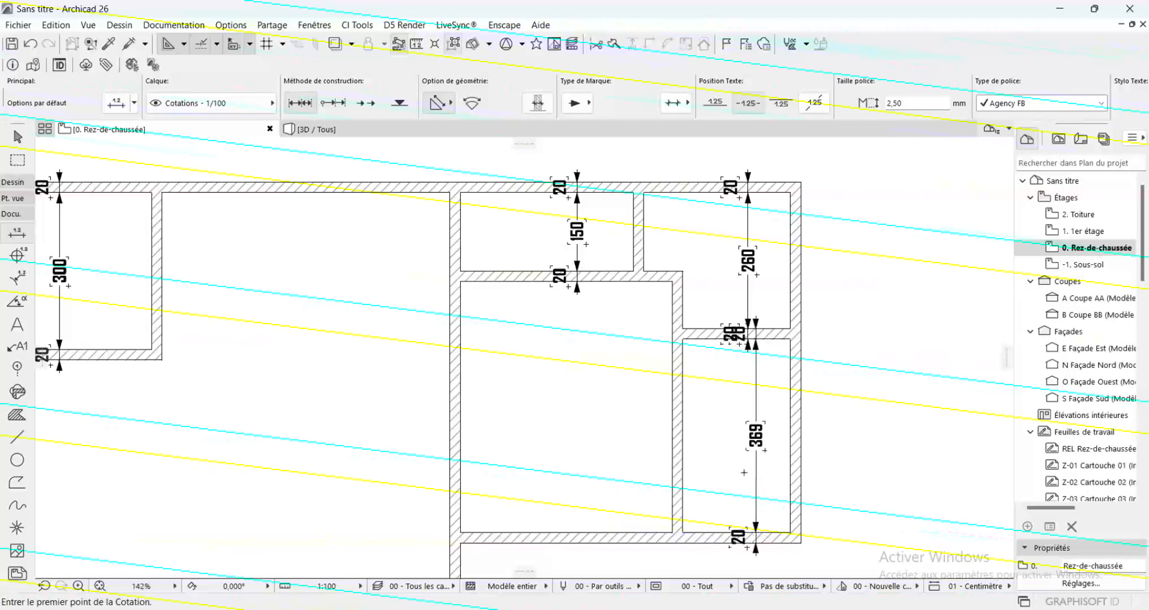
Move the bottom exterior wall of the right-hand rooms straight down by 1 cm
{"action": "scroll", "coordinate": [755, 408], "scroll_direction": "down", "scroll_amount": 3}
{"action": "scroll", "coordinate": [661, 489], "scroll_direction": "up", "scroll_amount": 3}
{"action": "left_click", "coordinate": [699, 441], "text": "shift"}
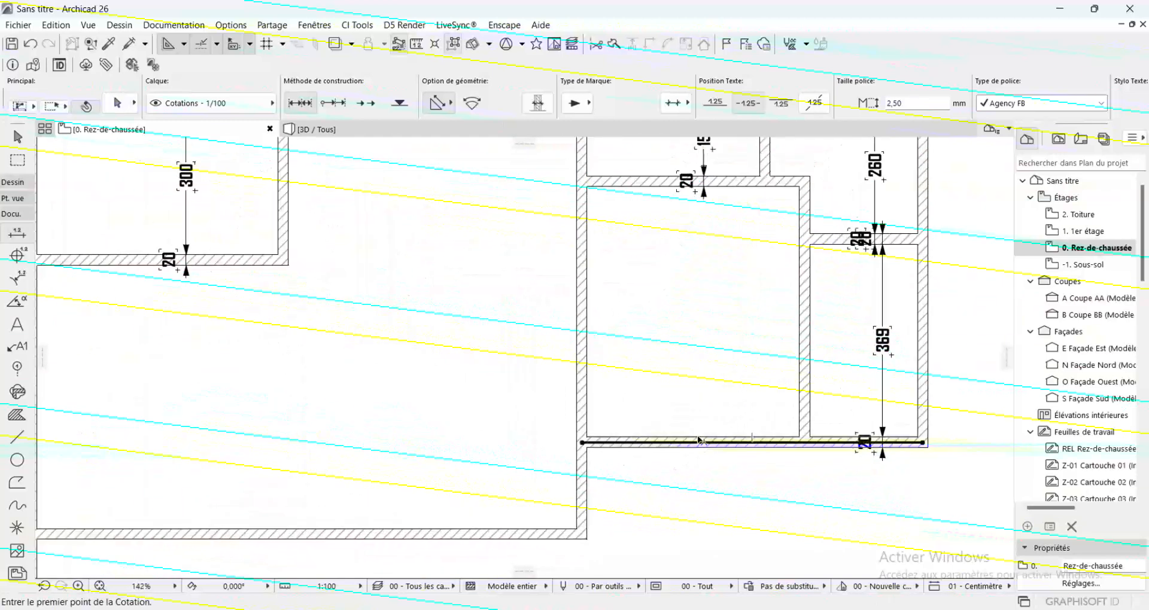
{"action": "left_click", "coordinate": [699, 443]}
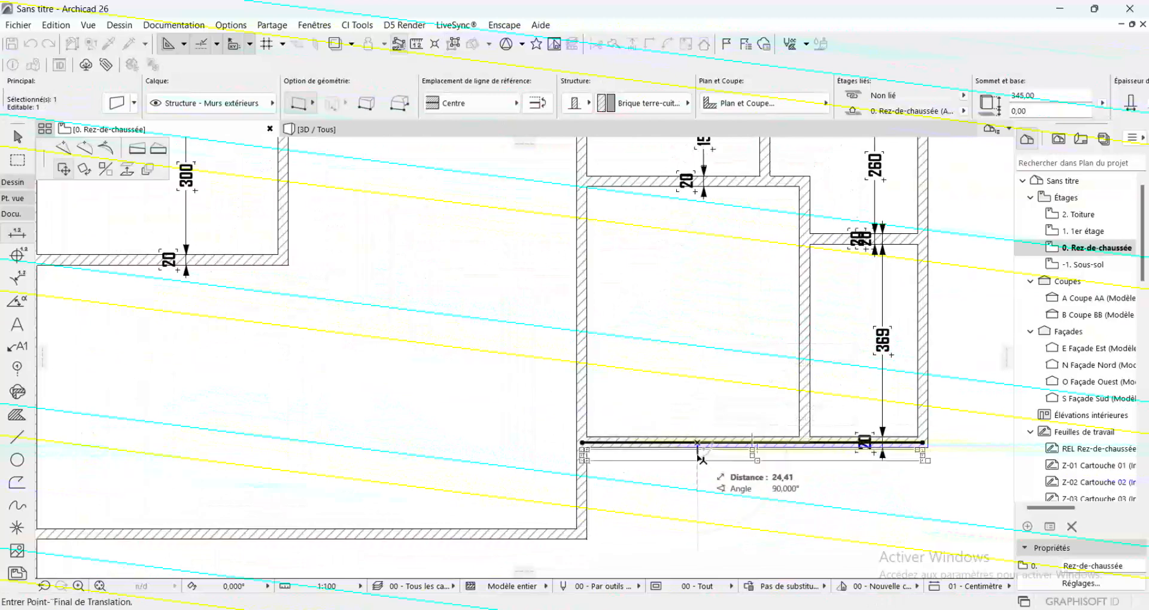
{"action": "type", "text": "1"}
{"action": "key", "text": "Return"}
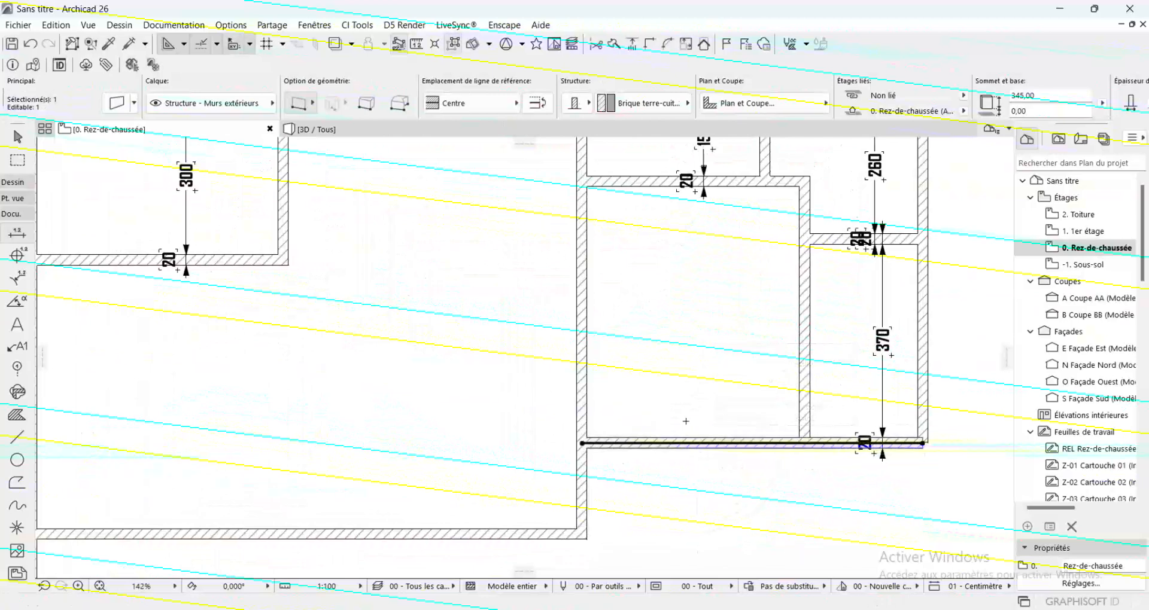
{"action": "key", "text": "Escape"}
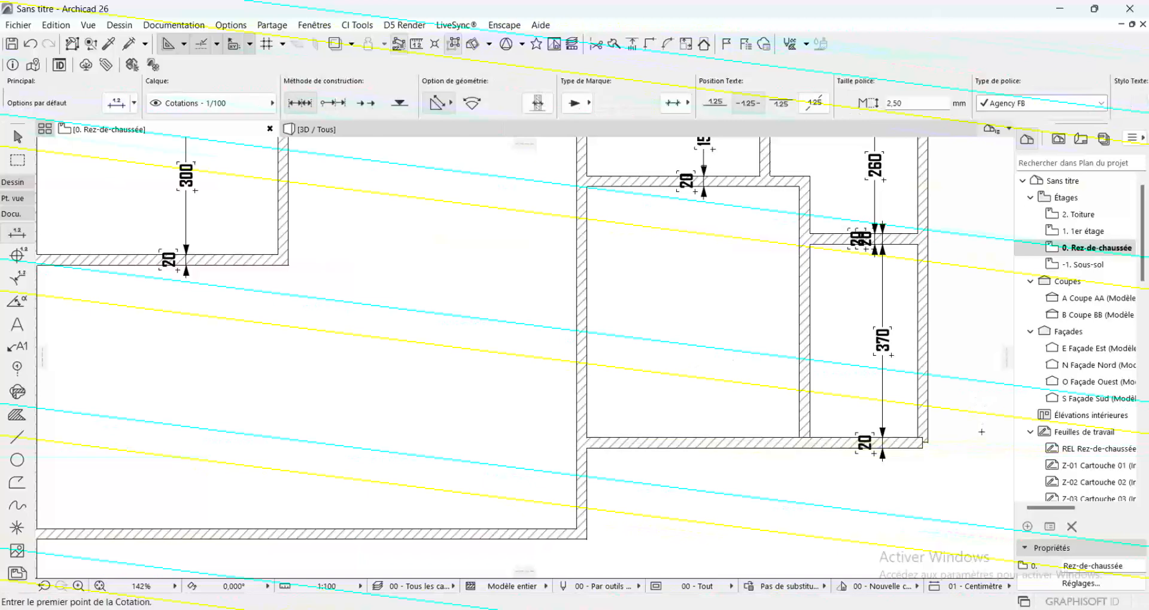
Stretch the right-hand exterior wall down to the reference line end of the moved bottom wall, closing the lower right corner
{"action": "scroll", "coordinate": [982, 431], "scroll_direction": "up", "scroll_amount": 2}
{"action": "key", "text": "shift"}
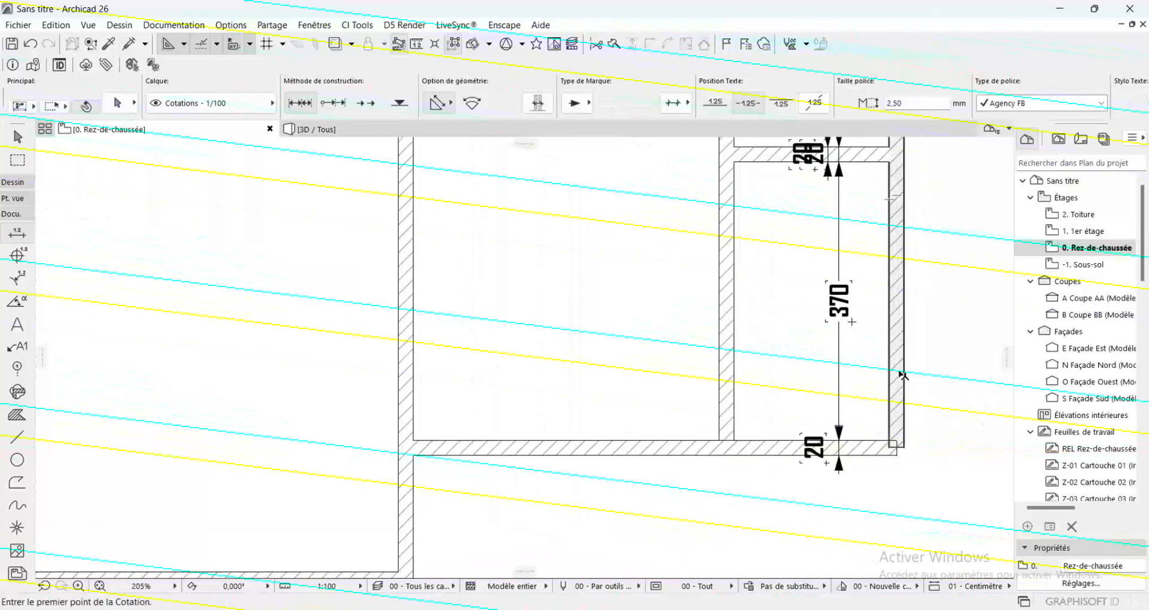
{"action": "left_click", "coordinate": [900, 373], "text": "shift"}
{"action": "left_click", "coordinate": [876, 450], "text": "shift"}
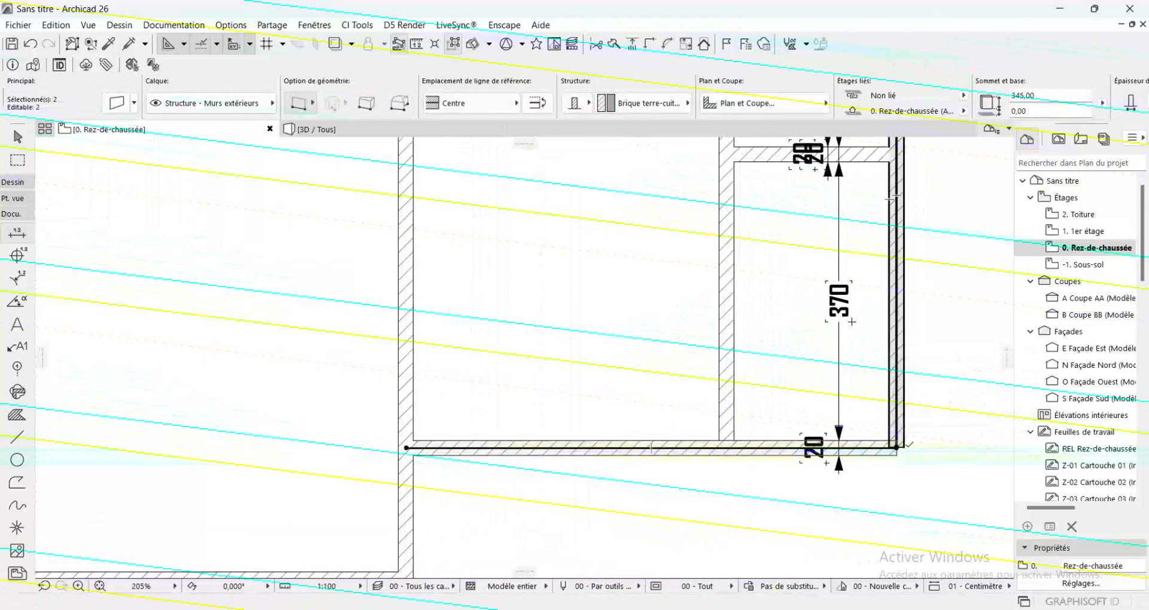
{"action": "scroll", "coordinate": [898, 446], "scroll_direction": "up", "scroll_amount": 12}
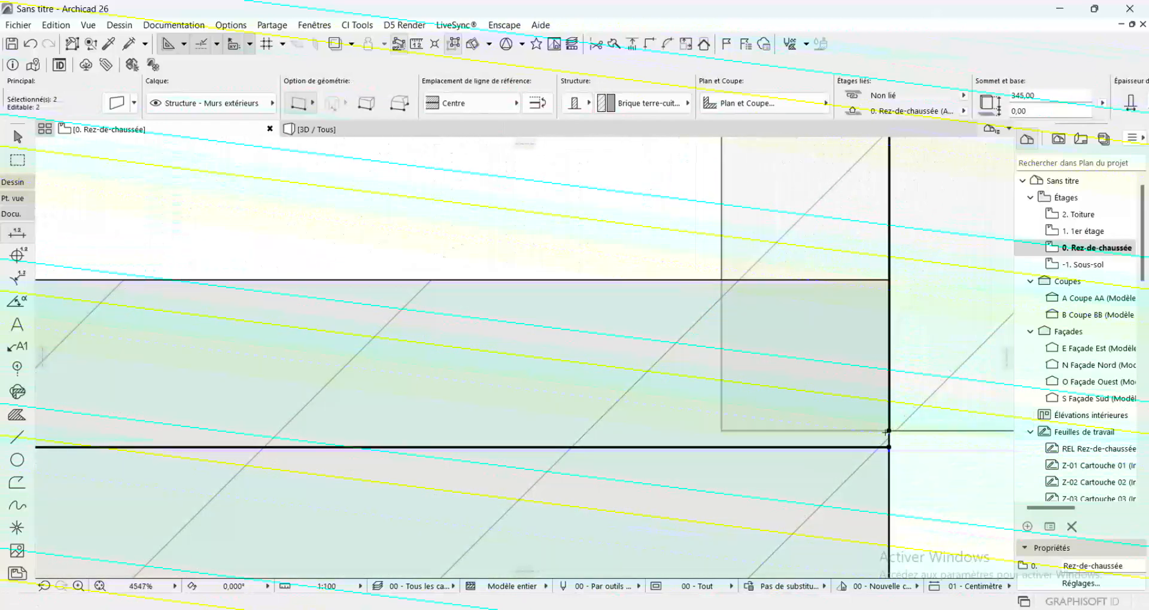
{"action": "left_click", "coordinate": [889, 447]}
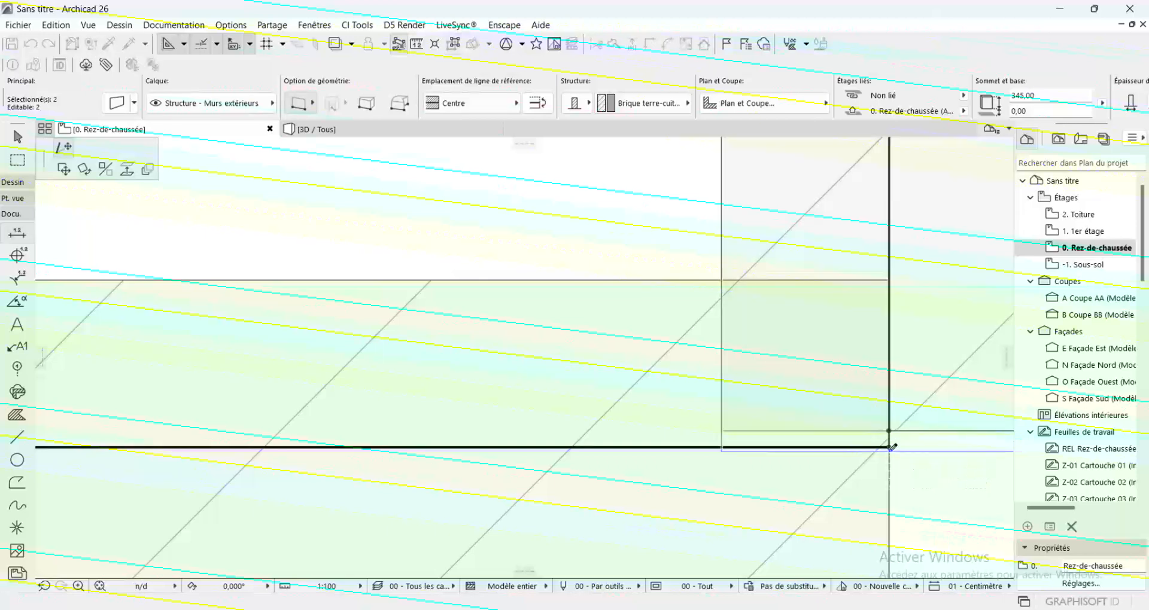
{"action": "left_click", "coordinate": [889, 448]}
{"action": "left_click", "coordinate": [890, 451]}
{"action": "left_click", "coordinate": [889, 448]}
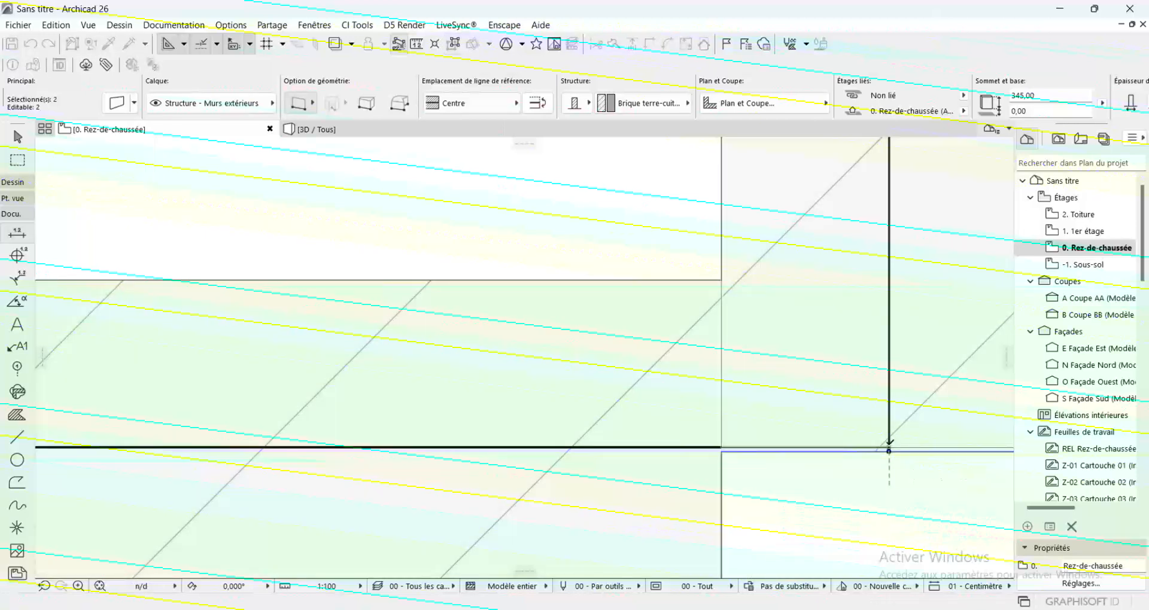
{"action": "scroll", "coordinate": [890, 448], "scroll_direction": "down", "scroll_amount": 10}
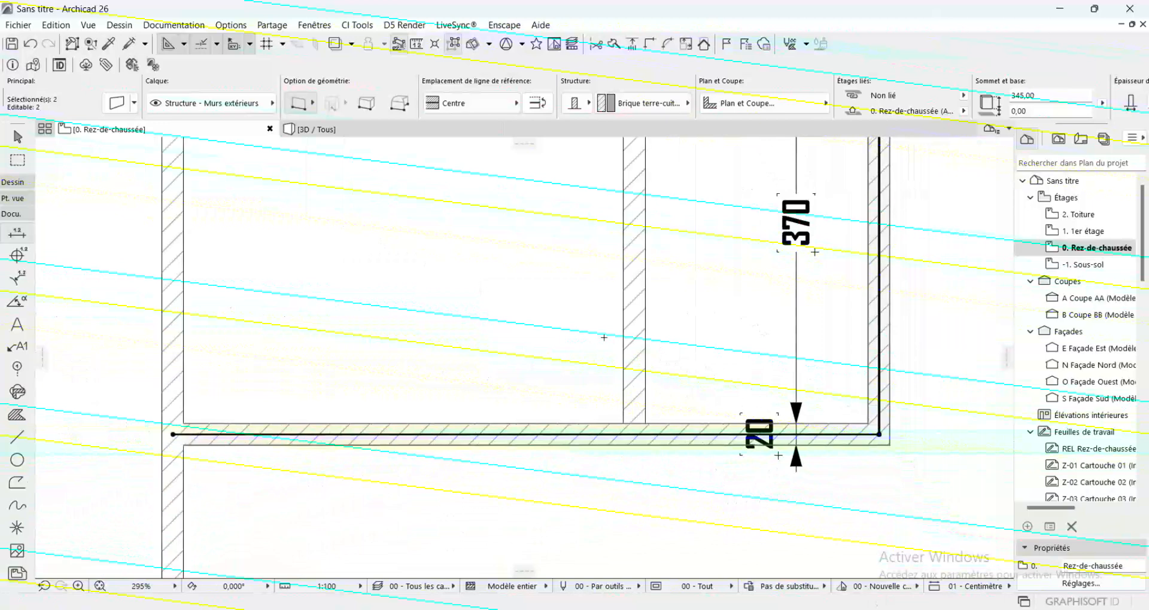
{"action": "key", "text": "Escape"}
Stretch the vertical partition left of the lower right room down to the bottom exterior wall's reference line
{"action": "left_click", "coordinate": [635, 377], "text": "shift"}
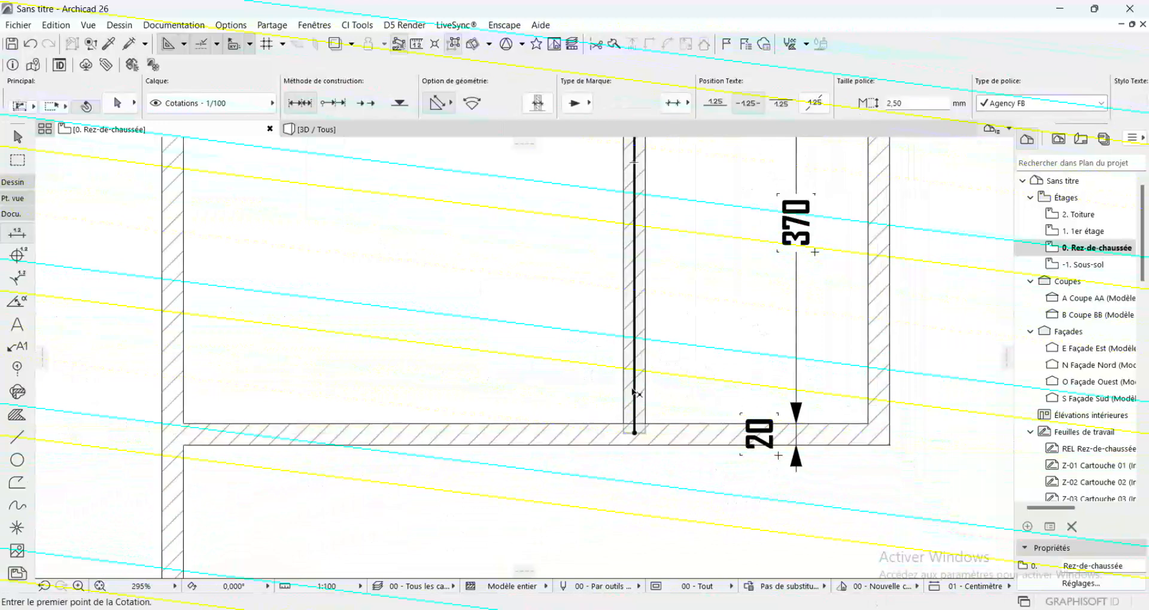
{"action": "left_click", "coordinate": [635, 432]}
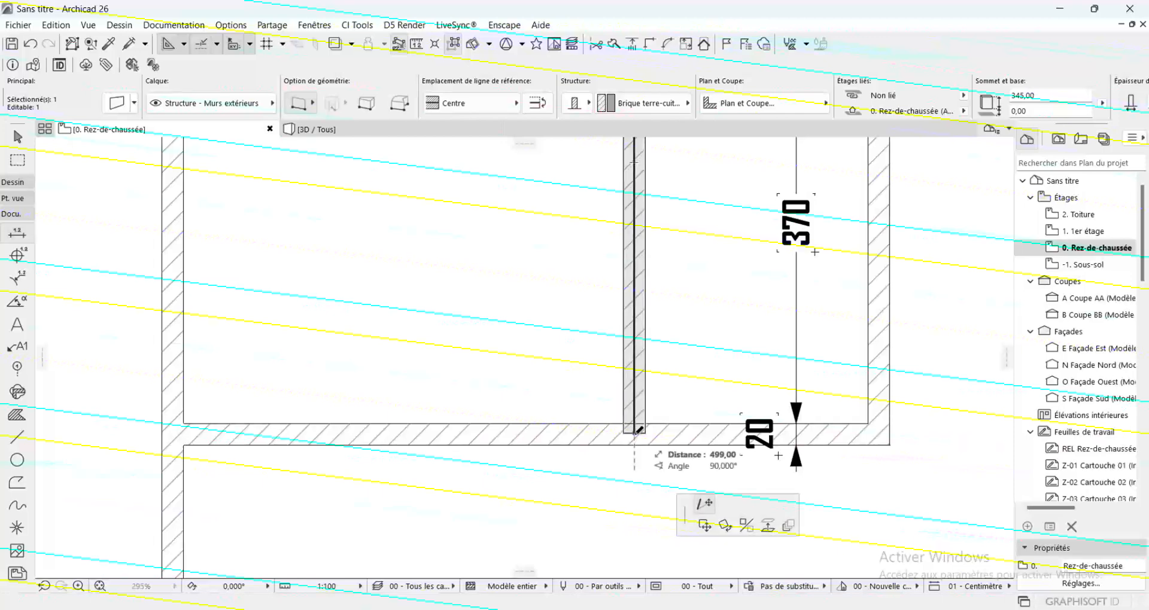
{"action": "left_click", "coordinate": [635, 435]}
{"action": "key", "text": "Escape"}
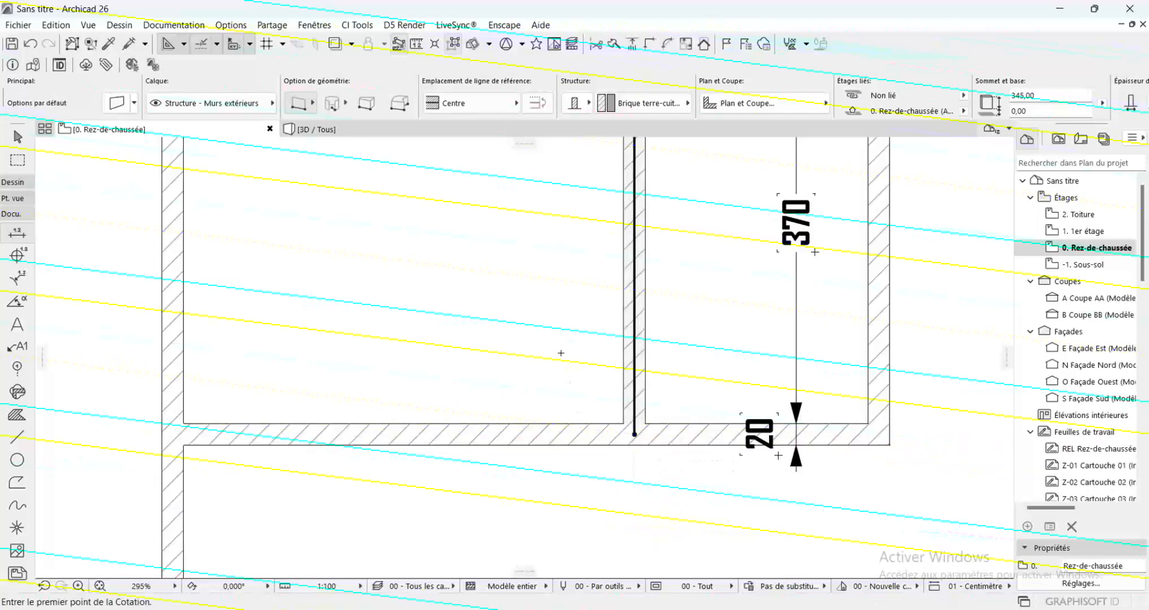
Dimension the large central room vertically from the top exterior wall to its bottom exterior wall, including both wall thicknesses
{"action": "scroll", "coordinate": [601, 429], "scroll_direction": "down", "scroll_amount": 6}
{"action": "scroll", "coordinate": [668, 359], "scroll_direction": "up", "scroll_amount": 1}
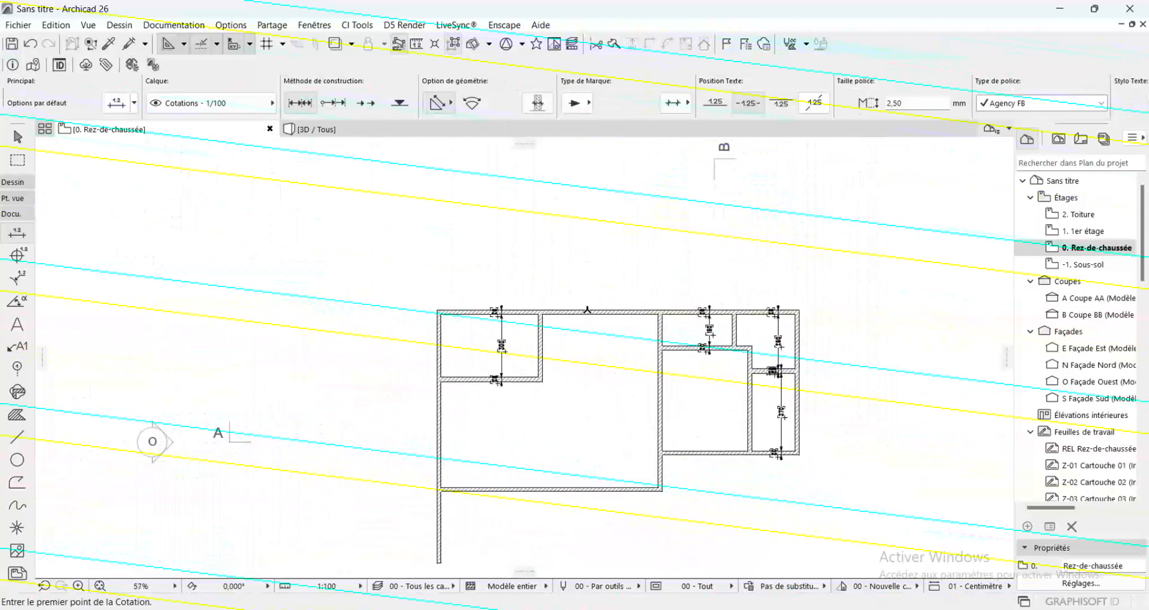
{"action": "left_click", "coordinate": [587, 311]}
{"action": "left_click", "coordinate": [587, 489]}
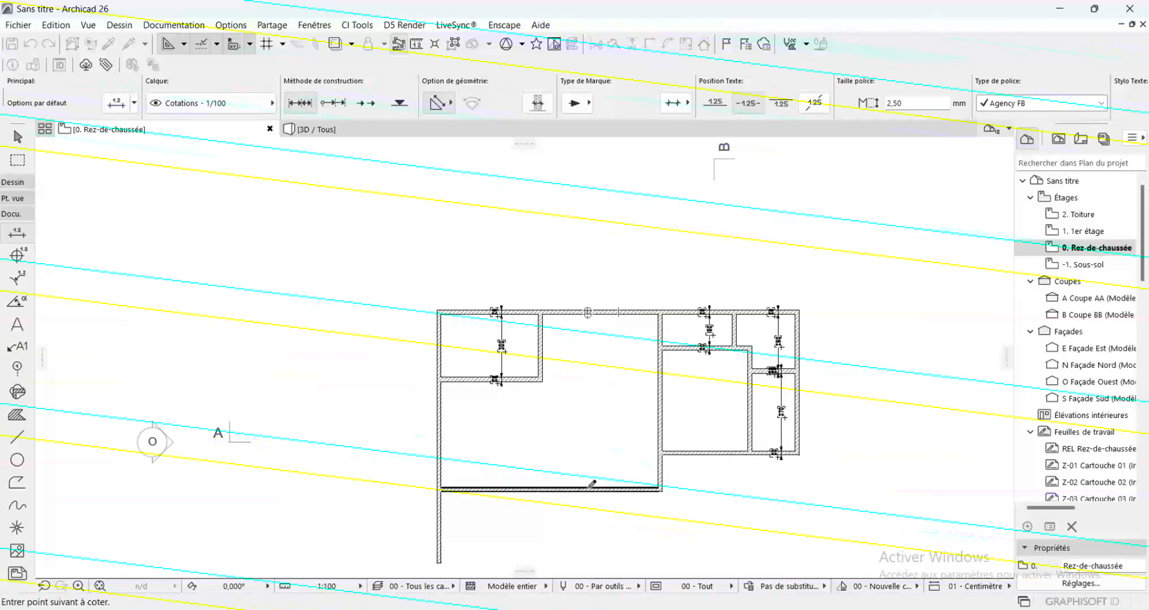
{"action": "double_click", "coordinate": [589, 407]}
{"action": "left_click", "coordinate": [589, 404]}
Move the bottom exterior wall of the large central room straight down by 1 cm
{"action": "scroll", "coordinate": [589, 404], "scroll_direction": "up", "scroll_amount": 2}
{"action": "scroll", "coordinate": [598, 419], "scroll_direction": "down", "scroll_amount": 2}
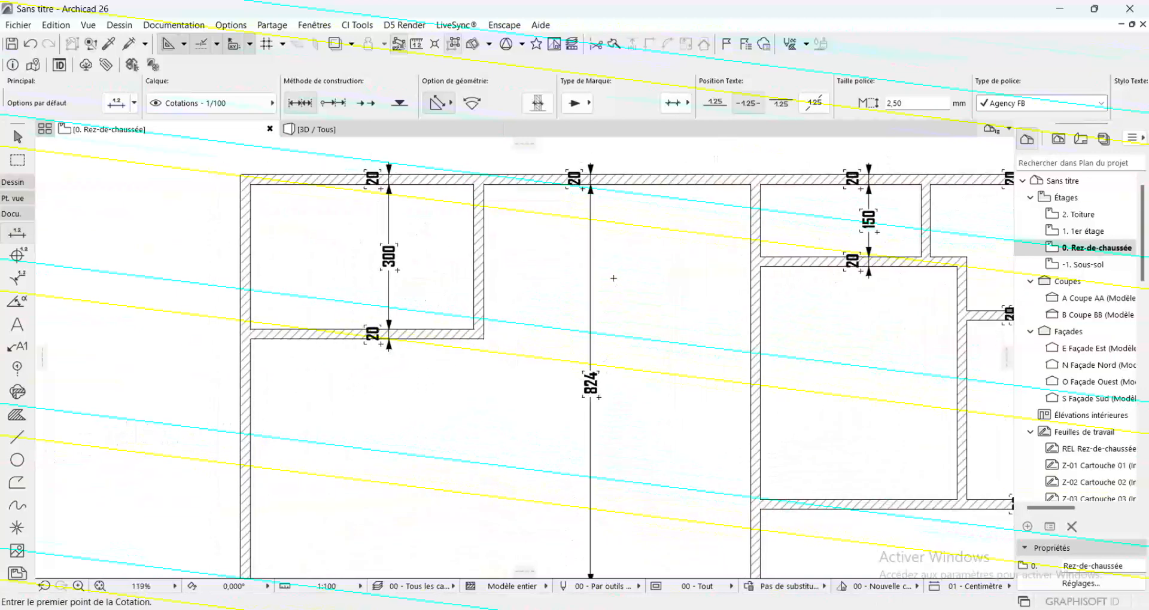
{"action": "scroll", "coordinate": [586, 494], "scroll_direction": "up", "scroll_amount": 2}
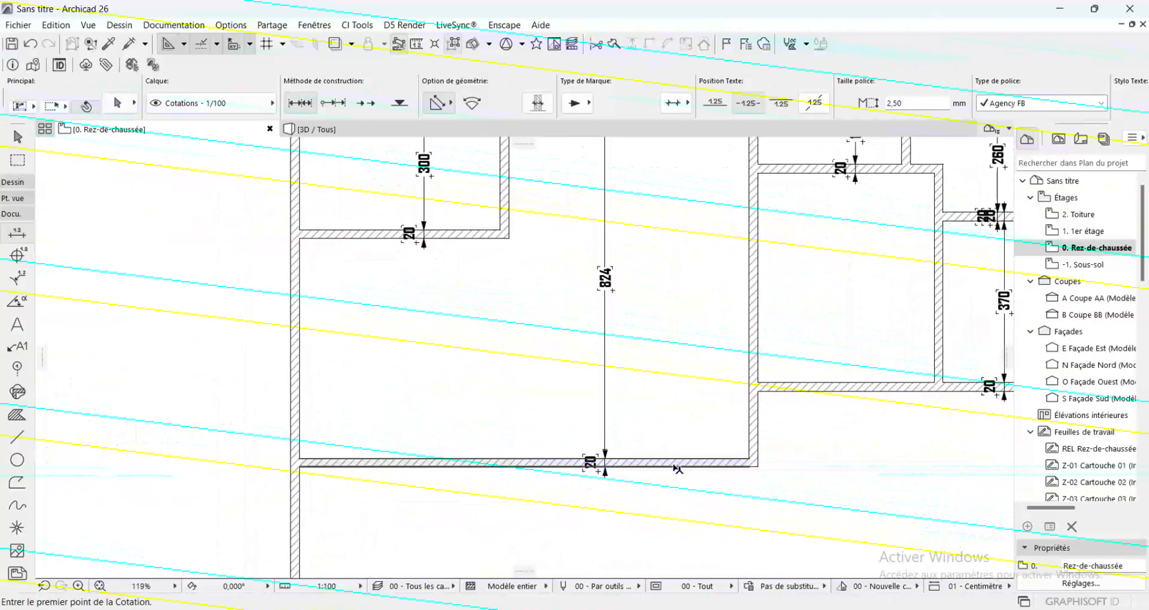
{"action": "left_click", "coordinate": [659, 465], "text": "shift"}
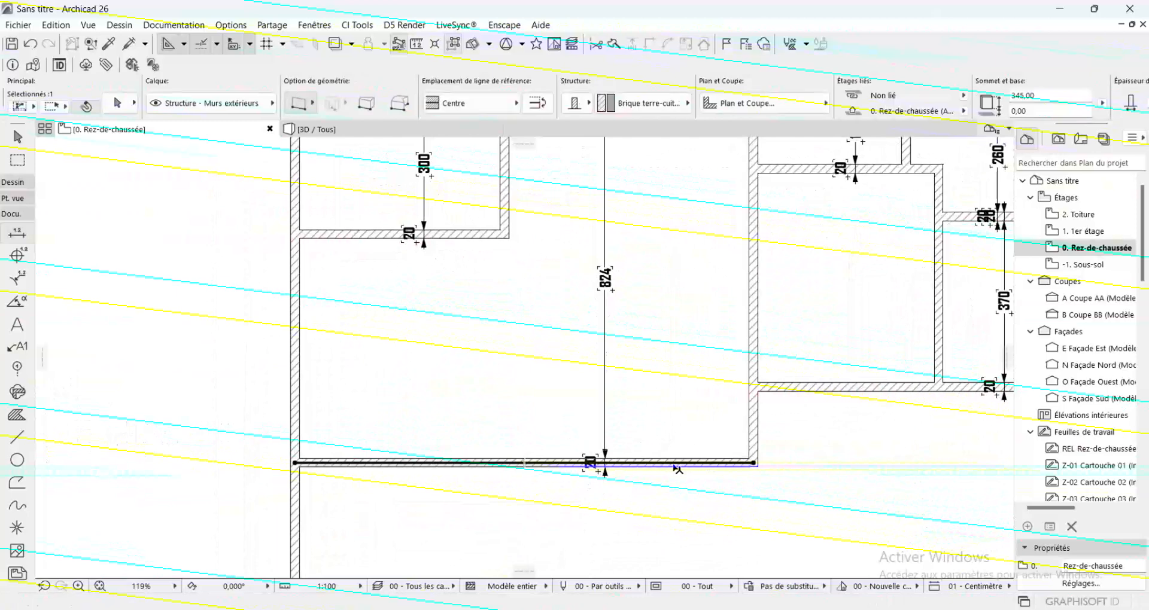
{"action": "left_click", "coordinate": [754, 463]}
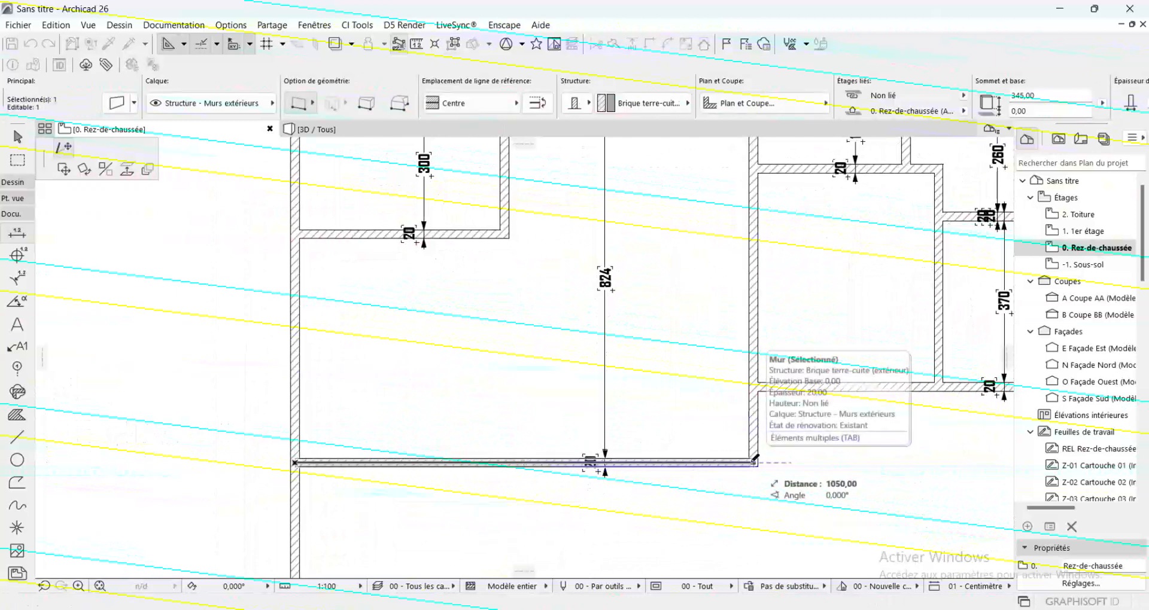
{"action": "left_click", "coordinate": [65, 170]}
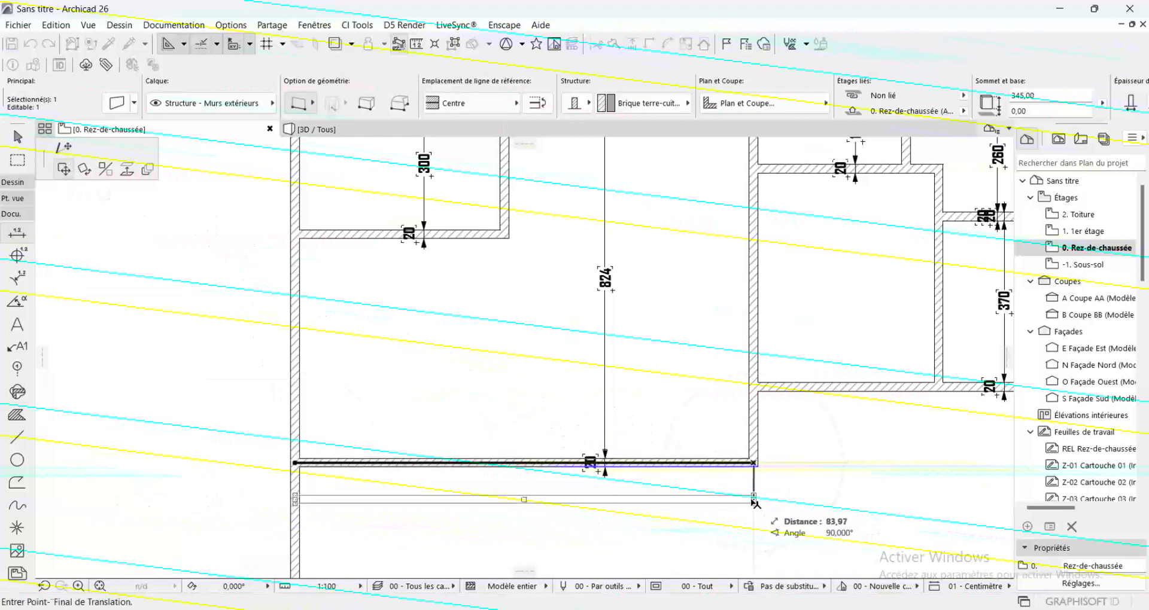
{"action": "type", "text": "2"}
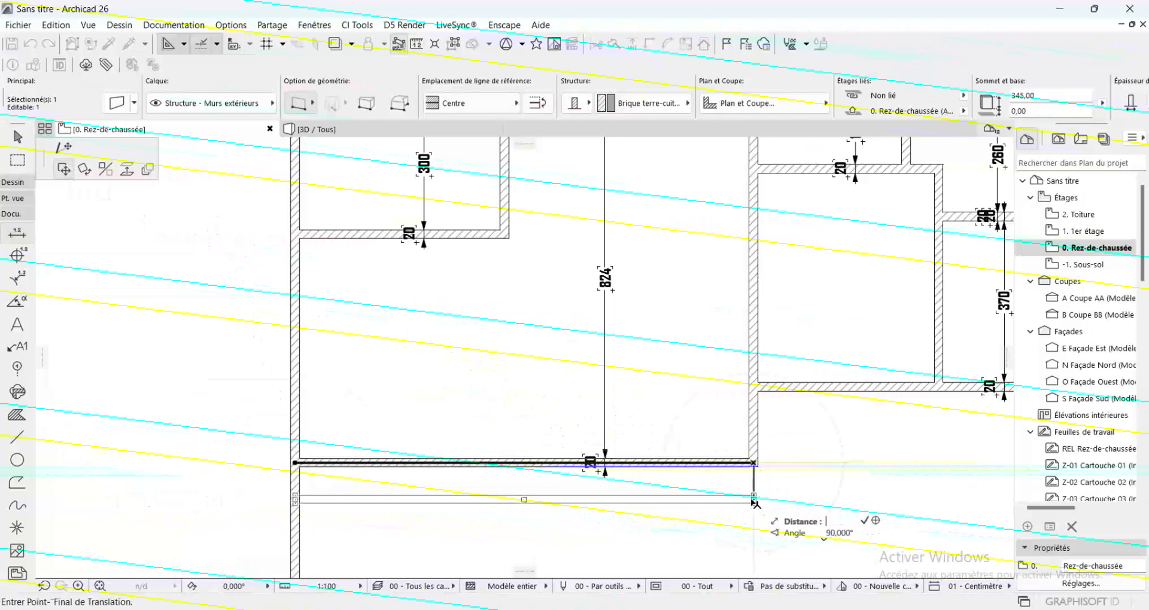
{"action": "key", "text": "Return"}
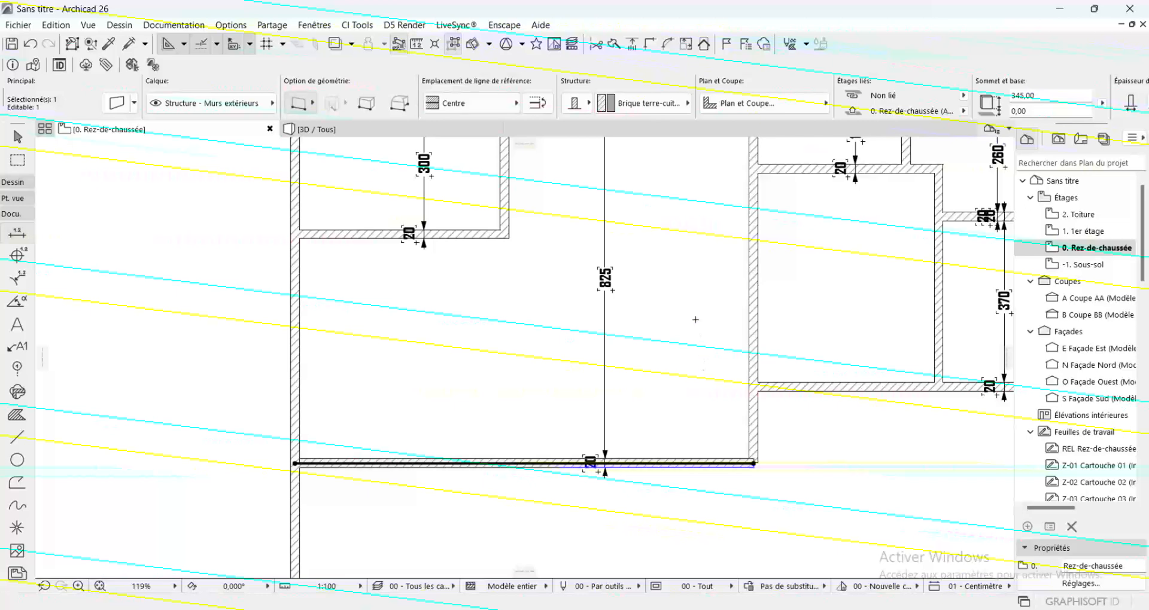
{"action": "key", "text": "Escape"}
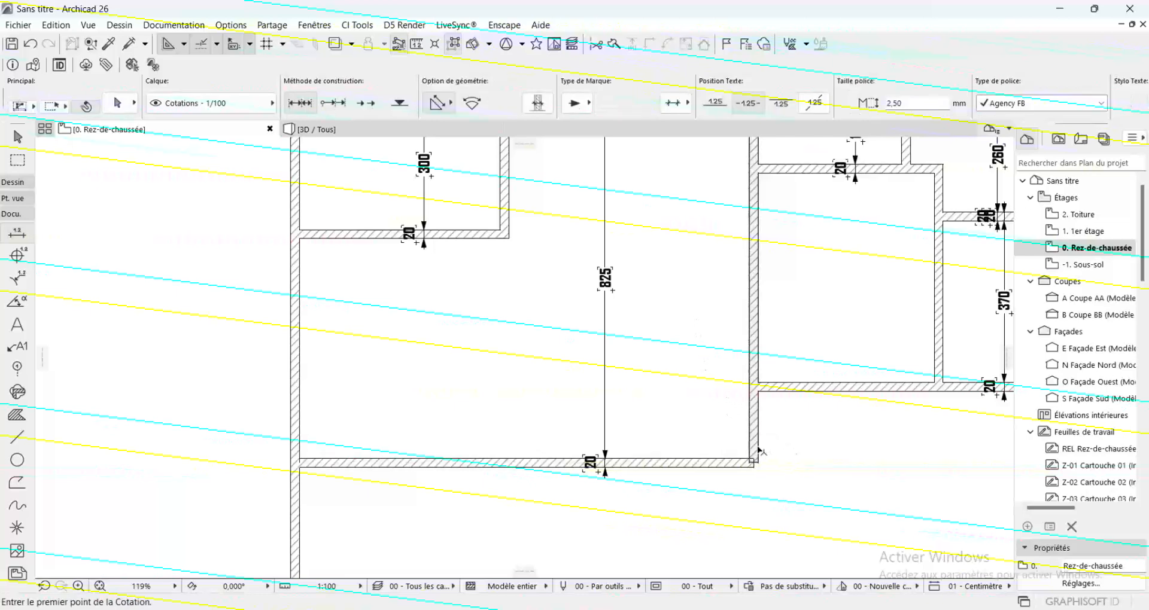
Stretch the large room's right-hand vertical wall down to the reference line end of the moved bottom wall, closing the corner
{"action": "left_click", "coordinate": [754, 461], "text": "shift"}
{"action": "scroll", "coordinate": [755, 462], "scroll_direction": "up", "scroll_amount": 5}
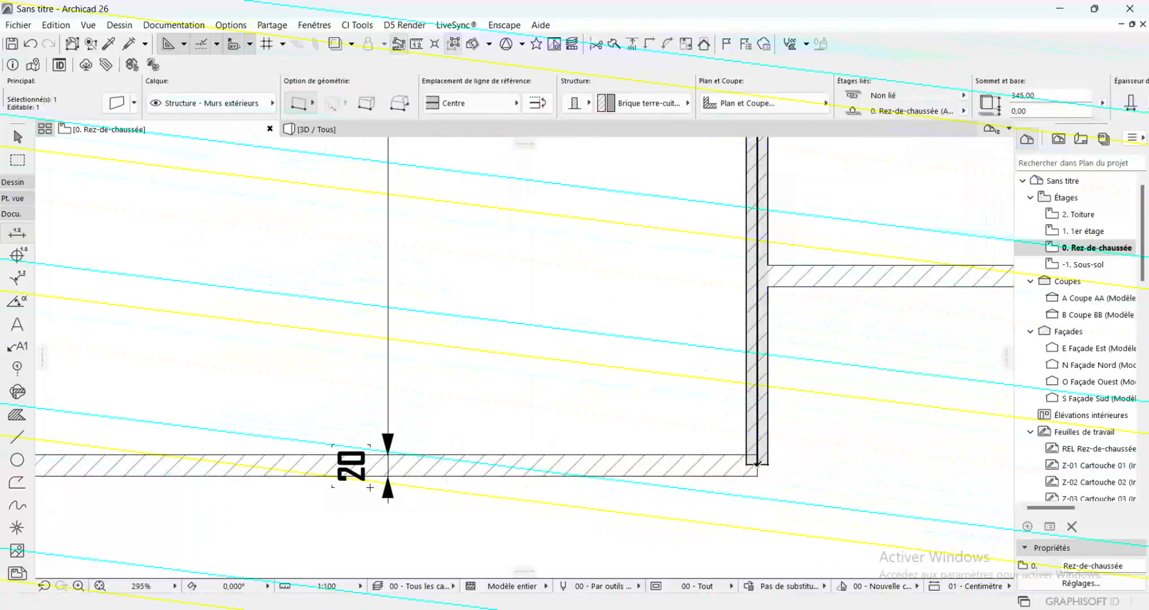
{"action": "left_click", "coordinate": [754, 462]}
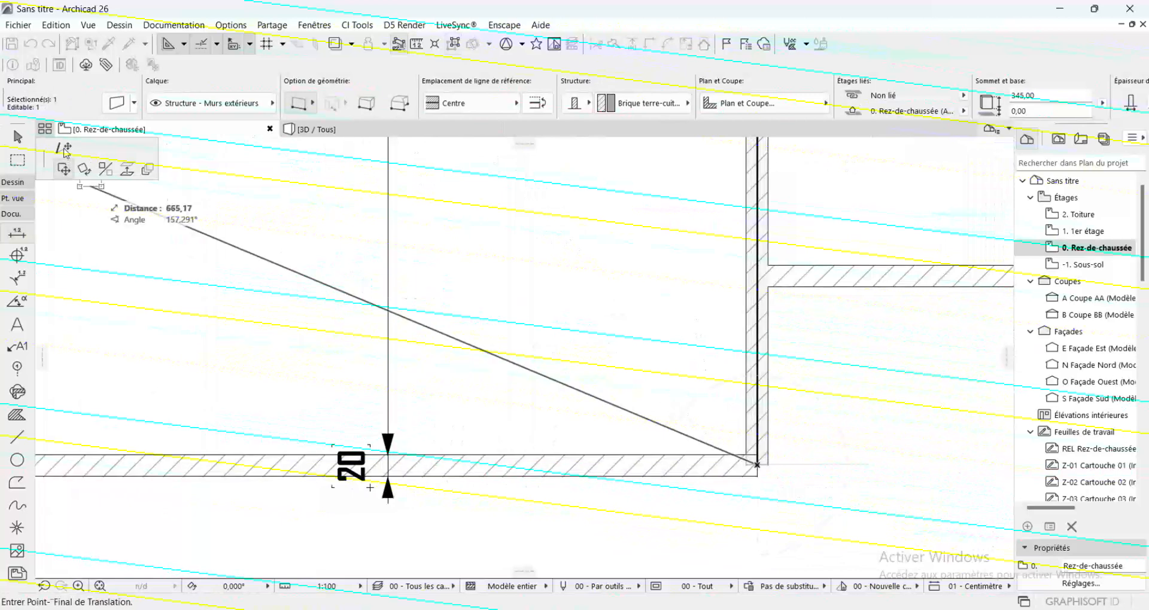
{"action": "scroll", "coordinate": [771, 466], "scroll_direction": "up", "scroll_amount": 3}
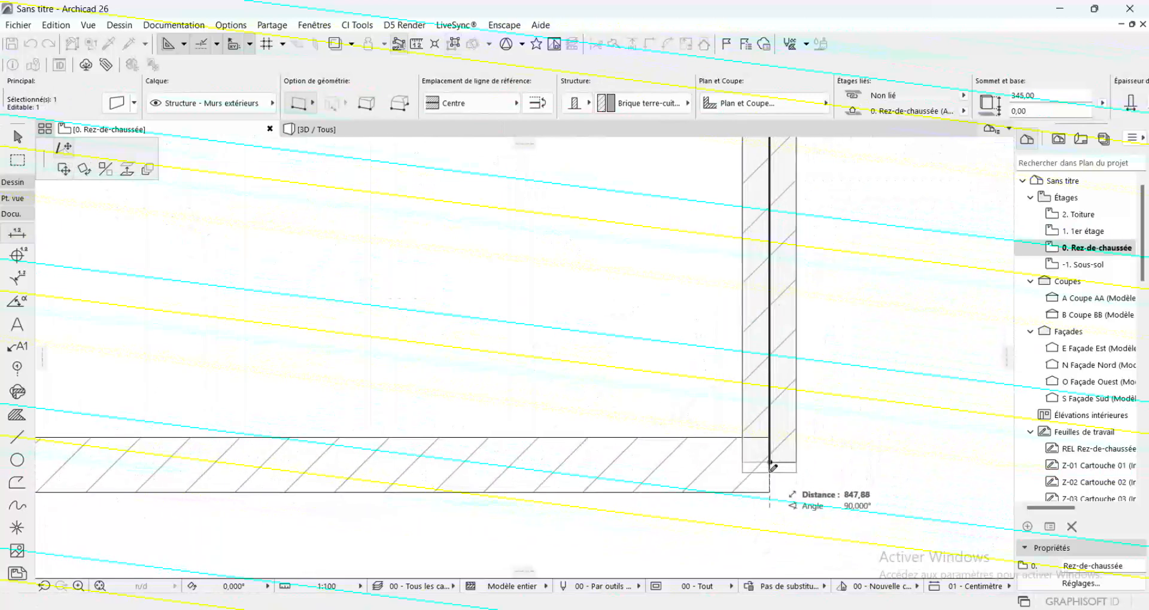
{"action": "left_click", "coordinate": [769, 473]}
{"action": "left_click", "coordinate": [769, 473]}
{"action": "left_click", "coordinate": [770, 482]}
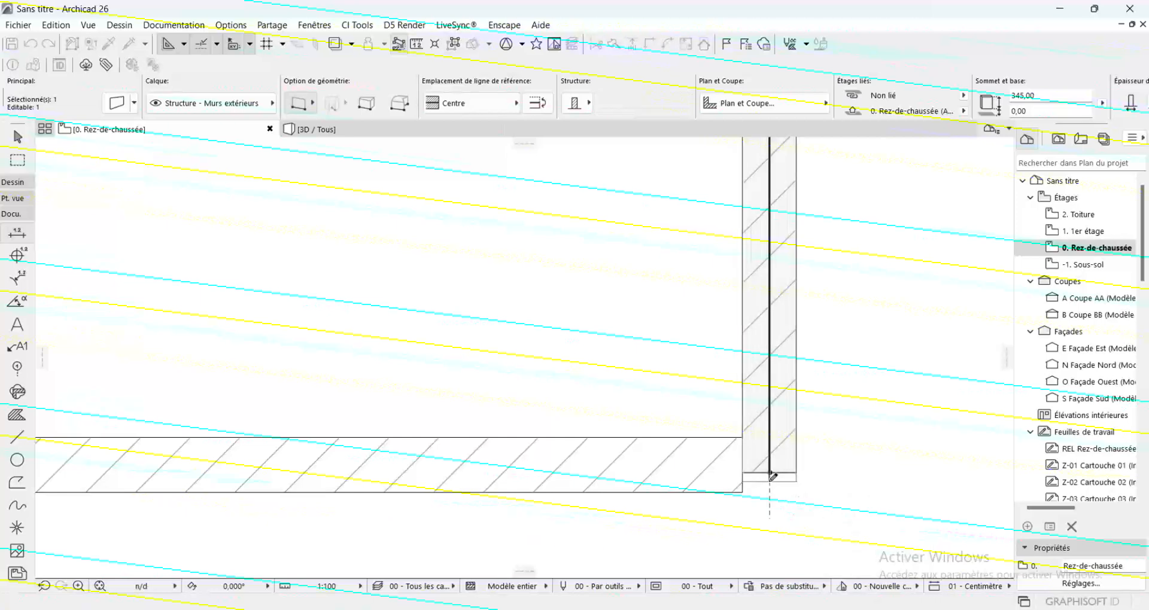
{"action": "left_click", "coordinate": [698, 482], "text": "shift"}
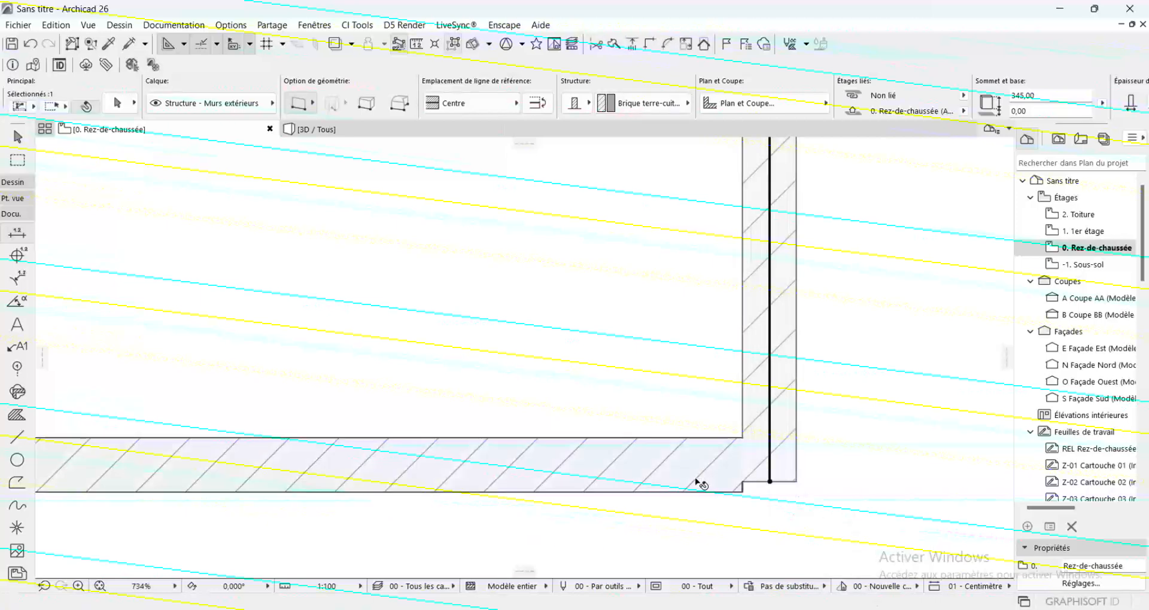
{"action": "left_click", "coordinate": [770, 482]}
{"action": "left_click", "coordinate": [770, 466]}
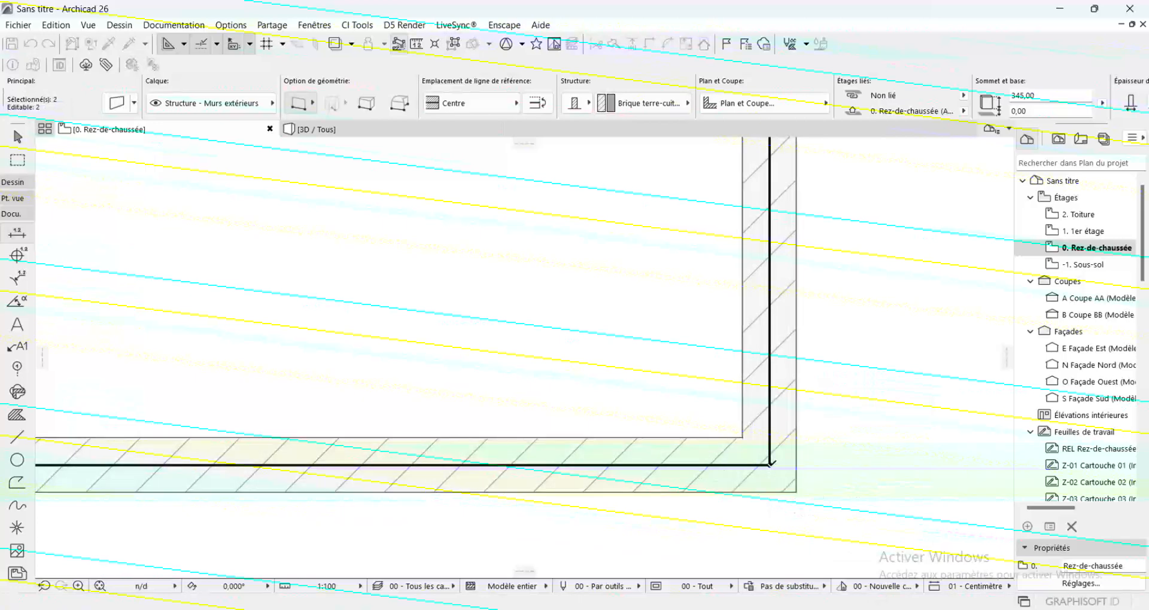
{"action": "key", "text": "Escape"}
{"action": "scroll", "coordinate": [849, 476], "scroll_direction": "down", "scroll_amount": 10}
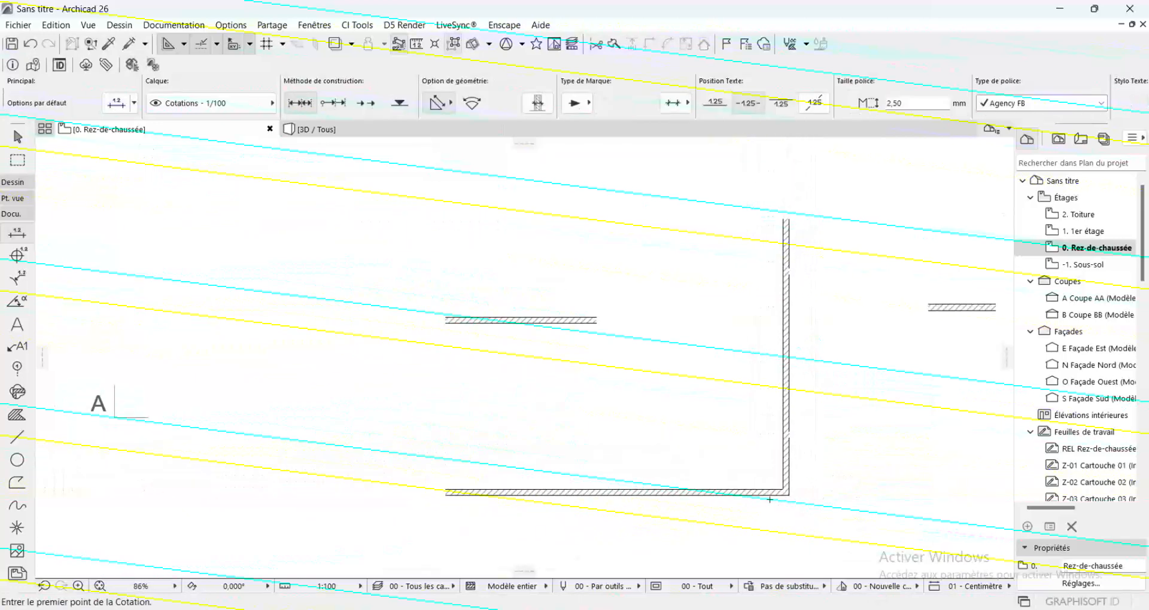
{"action": "scroll", "coordinate": [663, 416], "scroll_direction": "down", "scroll_amount": 3}
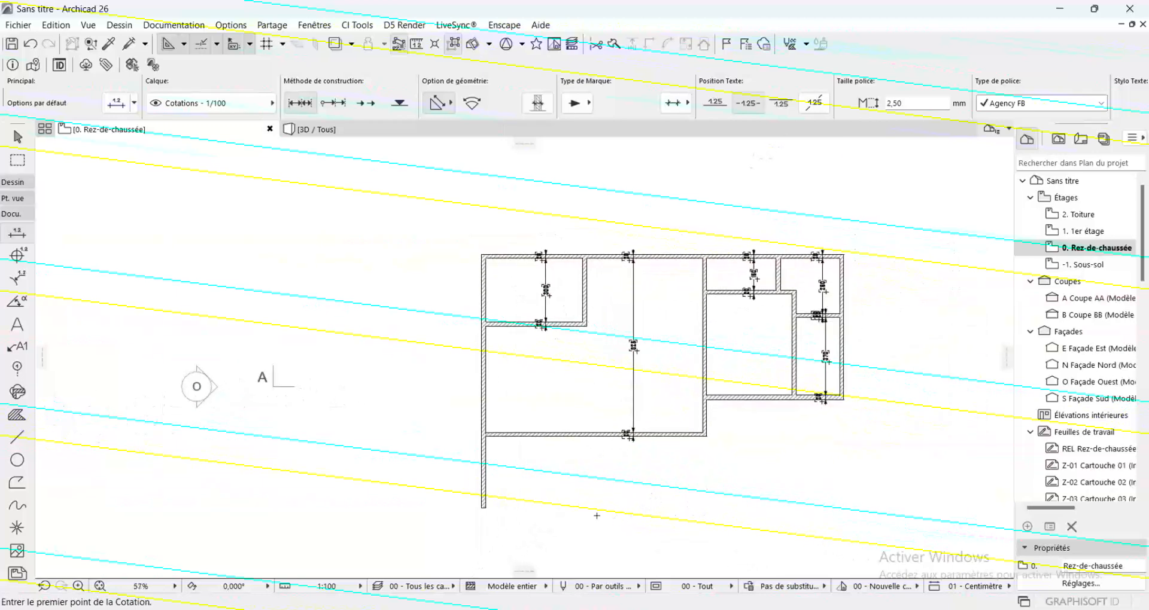
{"action": "scroll", "coordinate": [596, 516], "scroll_direction": "up", "scroll_amount": 2}
{"action": "left_click", "coordinate": [466, 494], "text": "shift"}
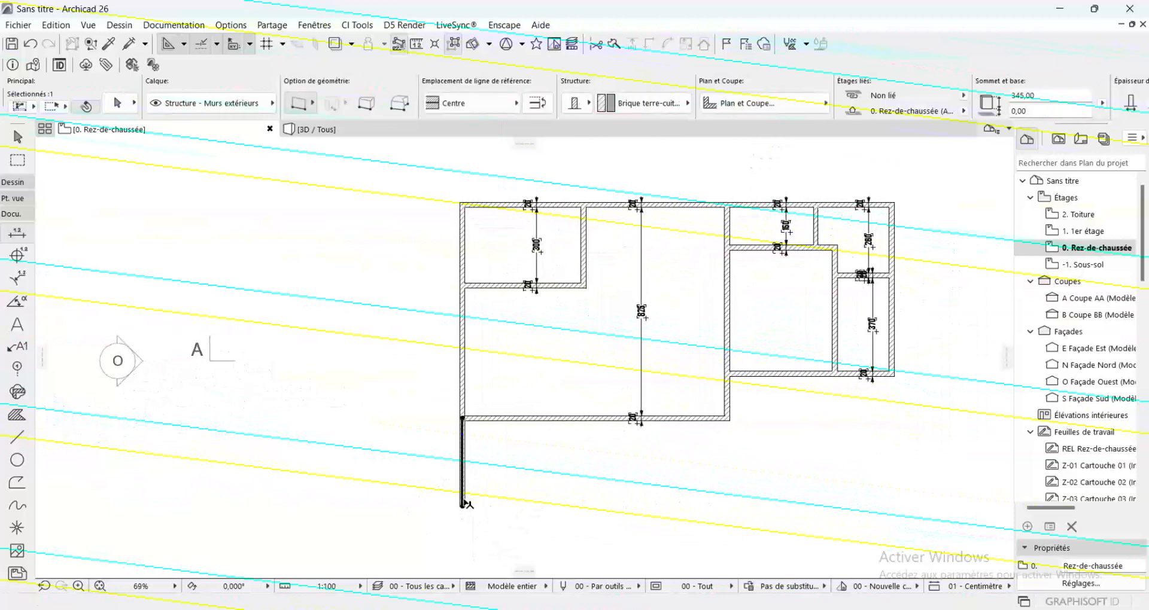
{"action": "key", "text": "Escape"}
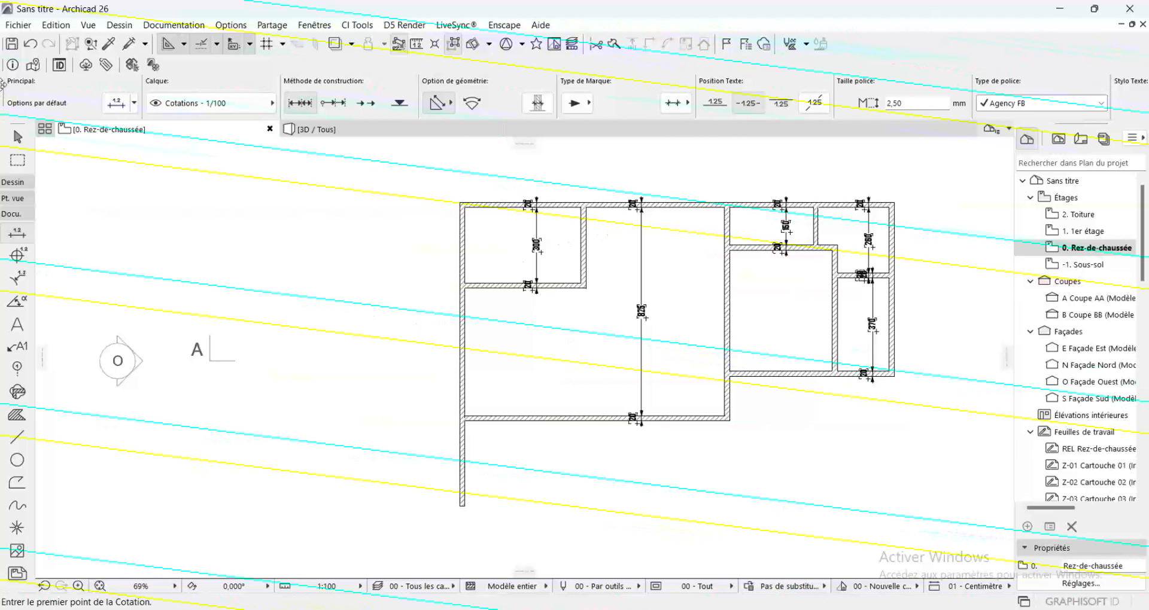
Set the Slab tool defaults to a basic structure in Béton armé (Coulé), 15 cm thick, on the Structure - Dalles layer
{"action": "left_click", "coordinate": [19, 188]}
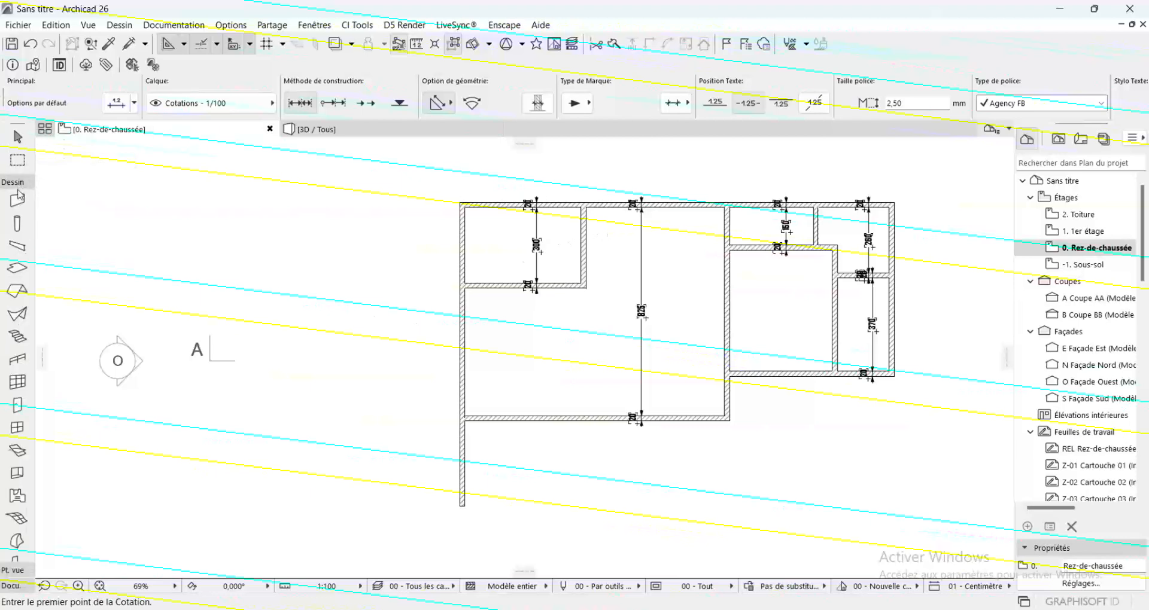
{"action": "double_click", "coordinate": [17, 271]}
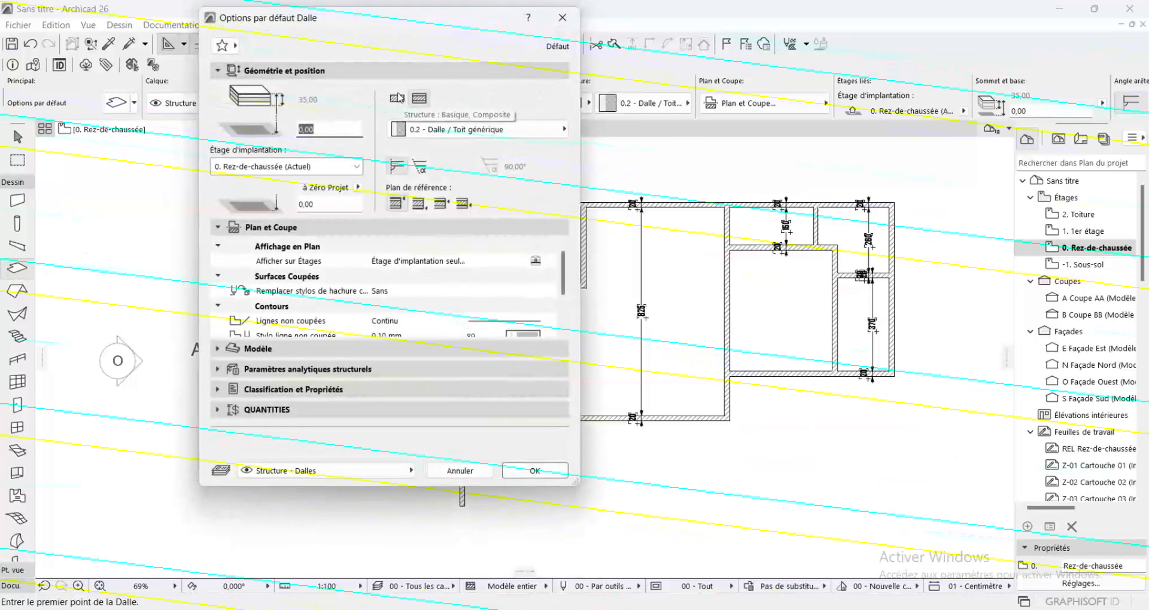
{"action": "left_click", "coordinate": [398, 98]}
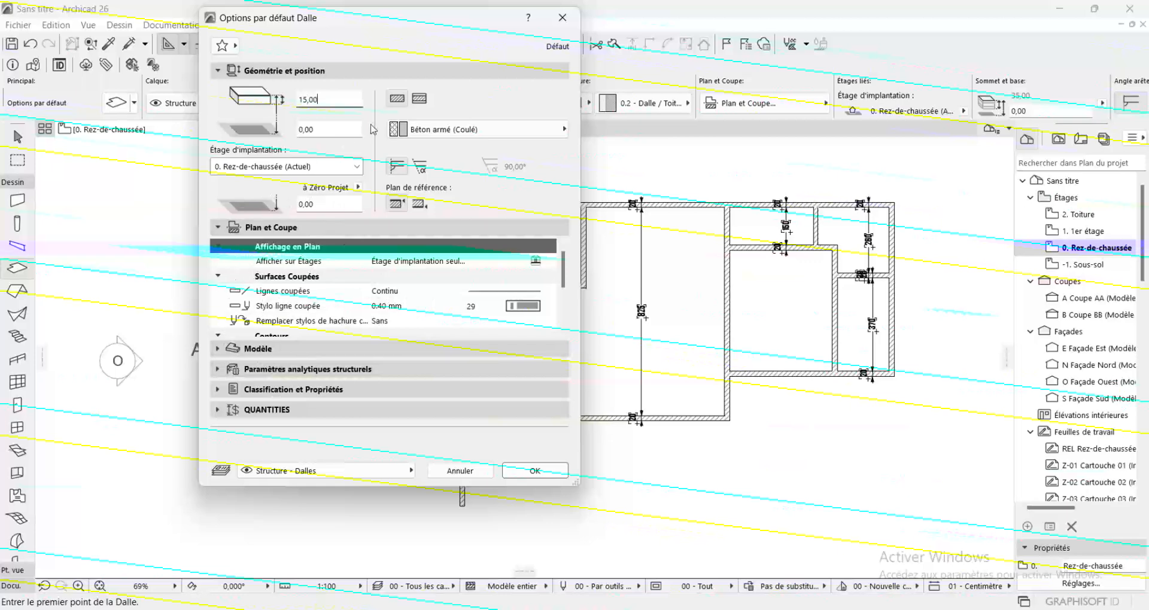
{"action": "left_click", "coordinate": [456, 129]}
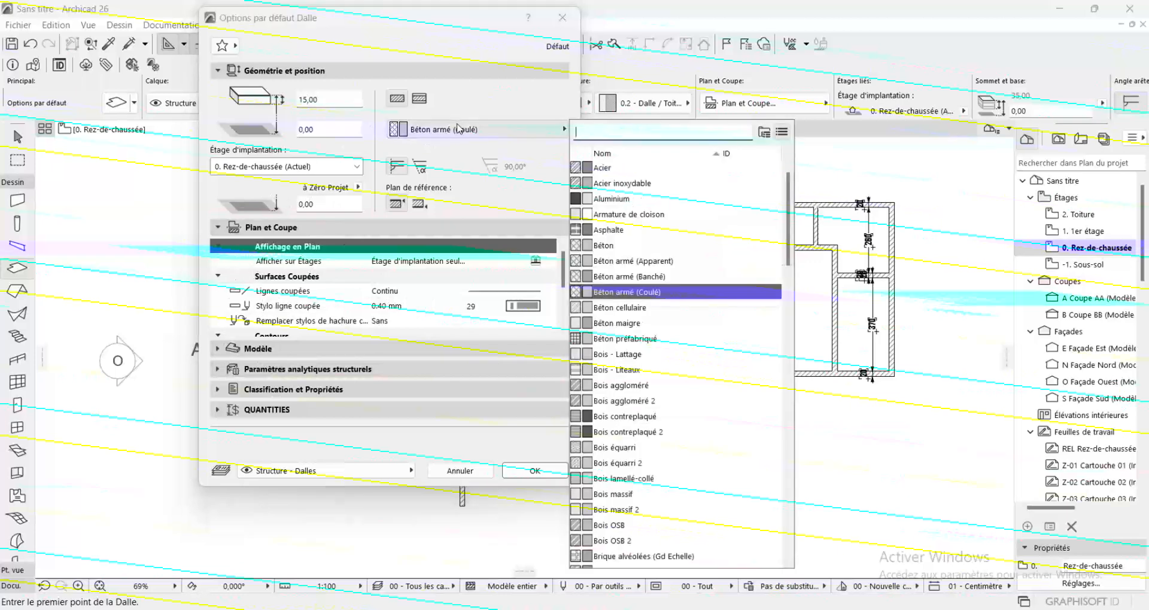
{"action": "left_click", "coordinate": [458, 129]}
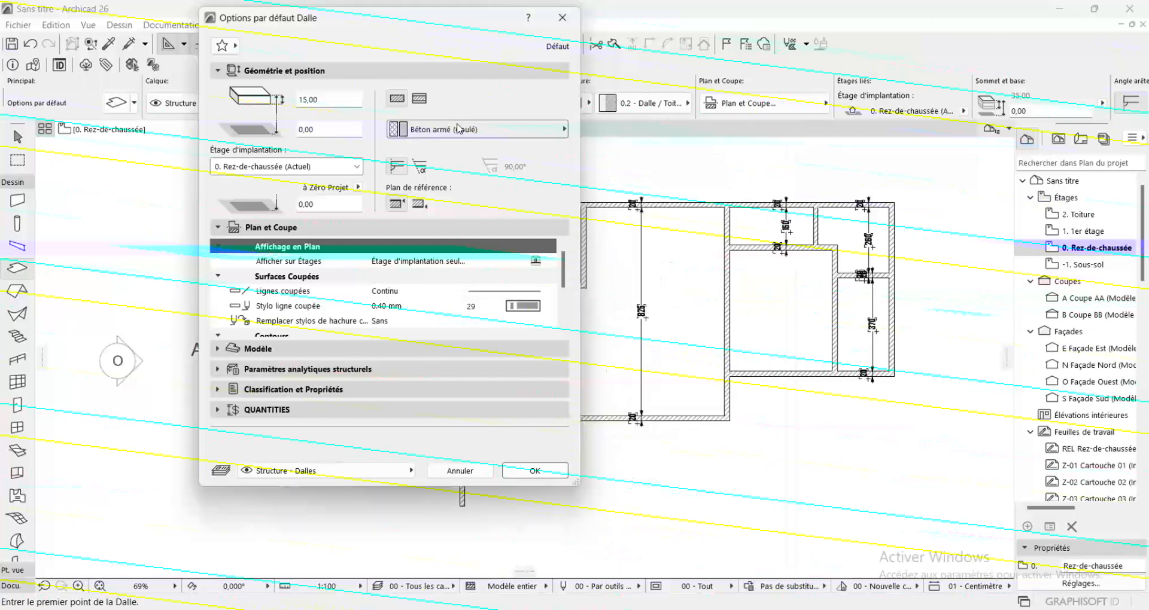
{"action": "left_click", "coordinate": [534, 471]}
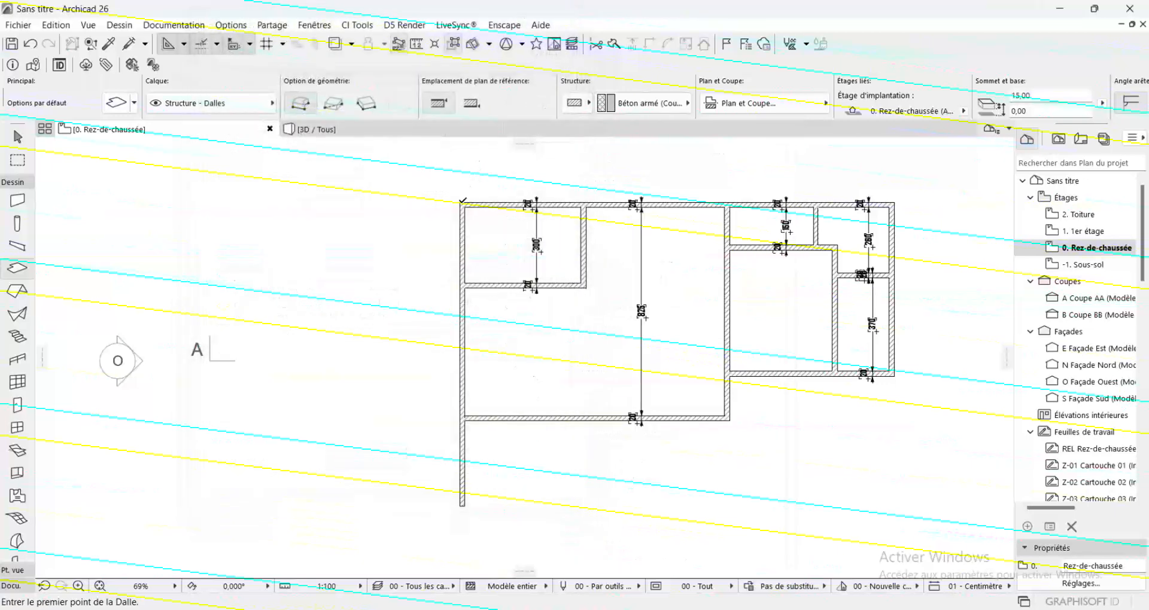
{"action": "left_click", "coordinate": [463, 202]}
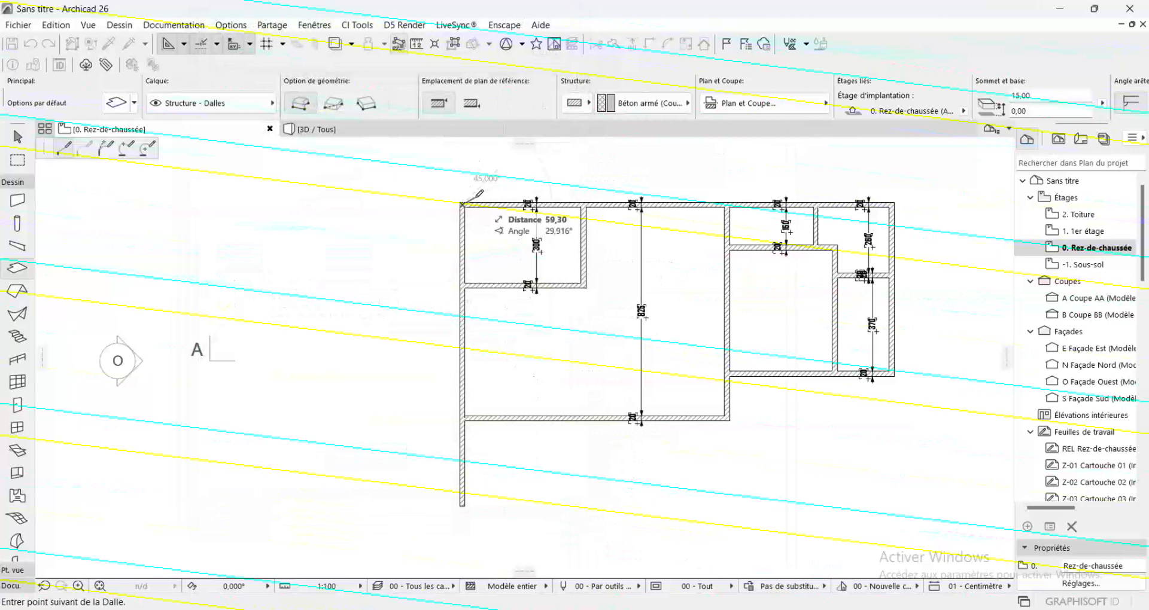
{"action": "scroll", "coordinate": [476, 196], "scroll_direction": "up", "scroll_amount": 3}
{"action": "key", "text": "Escape"}
Start the slab outline at the building's top-left outer corner and trace the exterior faces clockwise to the inward corner beside the large room
{"action": "scroll", "coordinate": [435, 205], "scroll_direction": "up", "scroll_amount": 5}
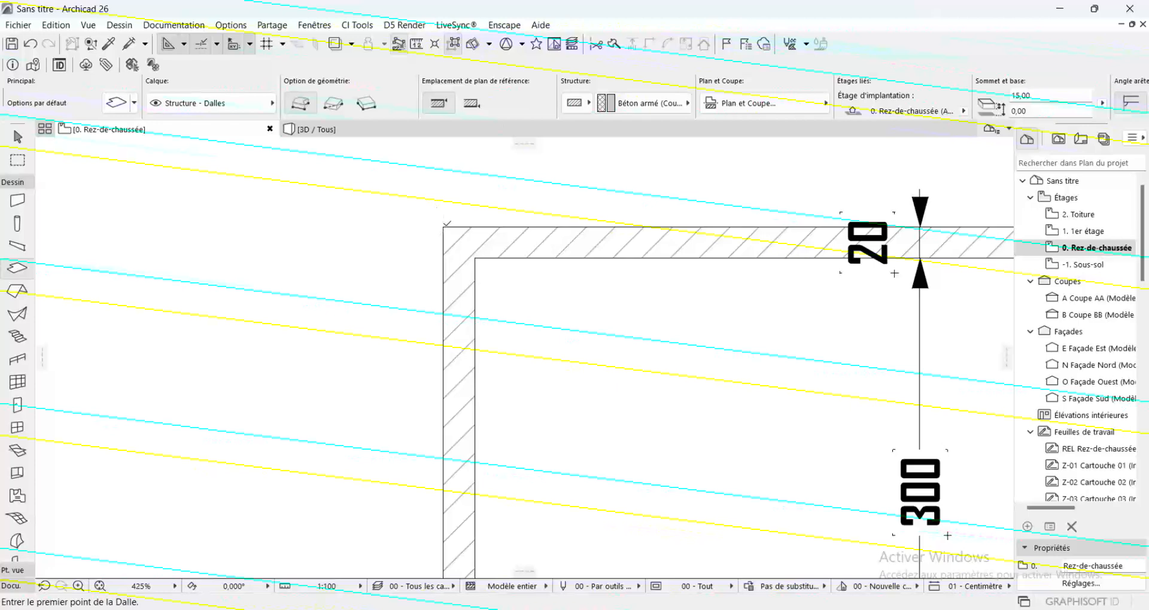
{"action": "left_click", "coordinate": [445, 227]}
{"action": "scroll", "coordinate": [436, 218], "scroll_direction": "down", "scroll_amount": 5}
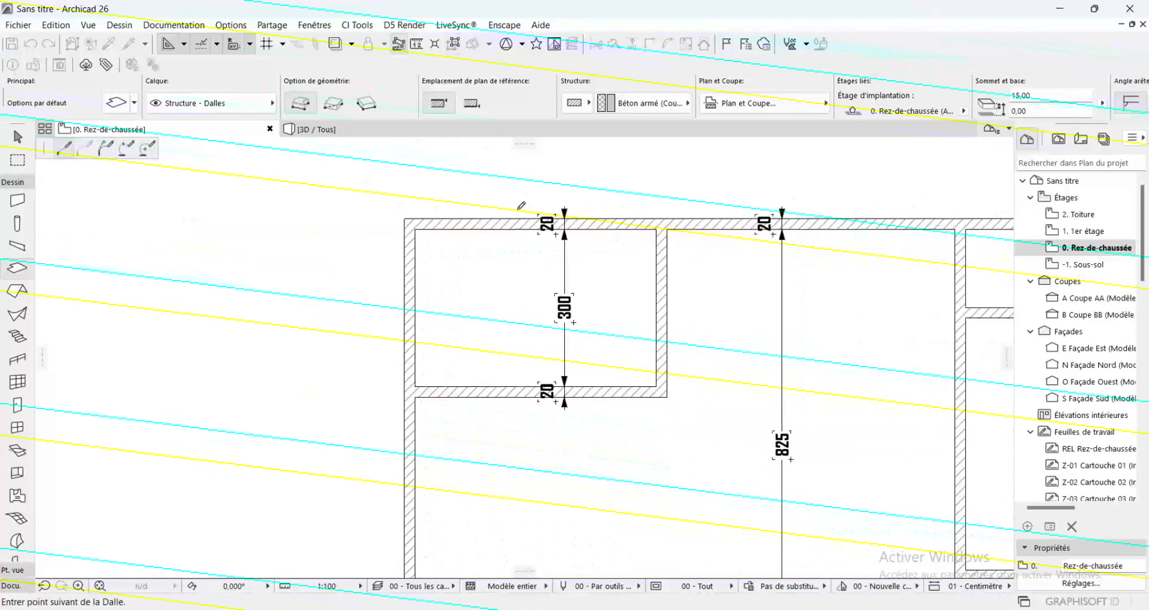
{"action": "scroll", "coordinate": [708, 221], "scroll_direction": "up", "scroll_amount": 1}
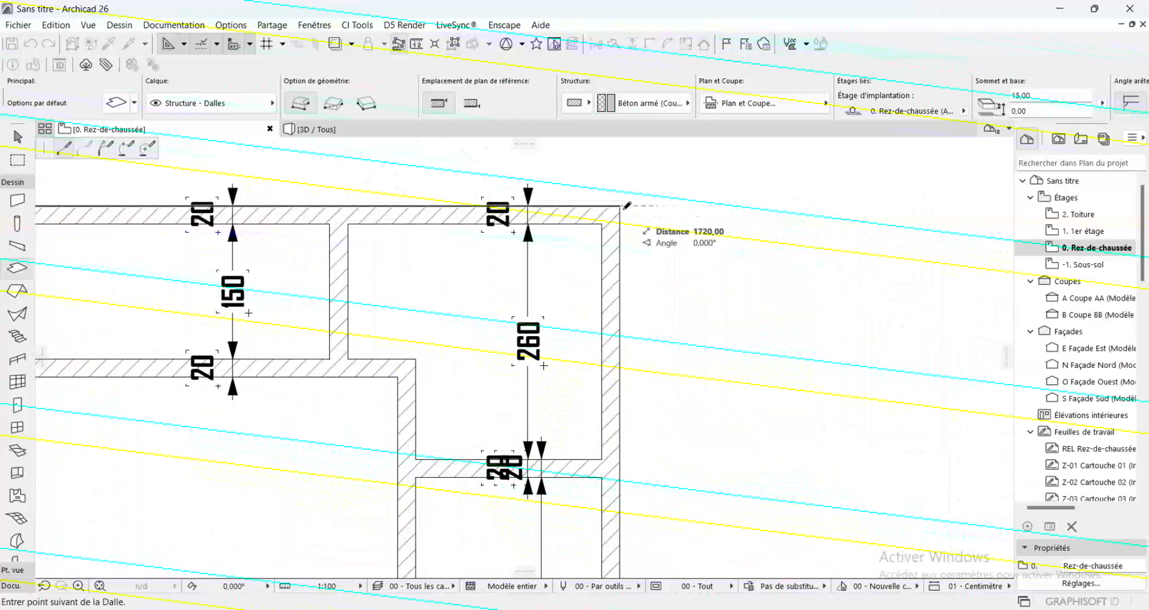
{"action": "scroll", "coordinate": [628, 192], "scroll_direction": "down", "scroll_amount": 3}
{"action": "scroll", "coordinate": [619, 443], "scroll_direction": "up", "scroll_amount": 5}
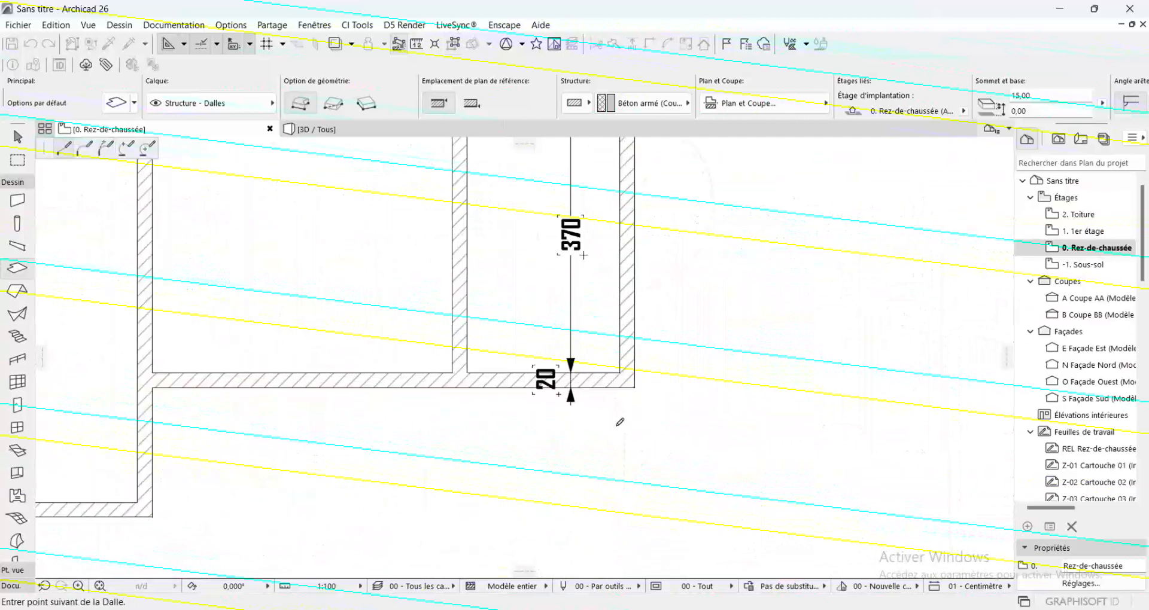
{"action": "scroll", "coordinate": [690, 361], "scroll_direction": "down", "scroll_amount": 5}
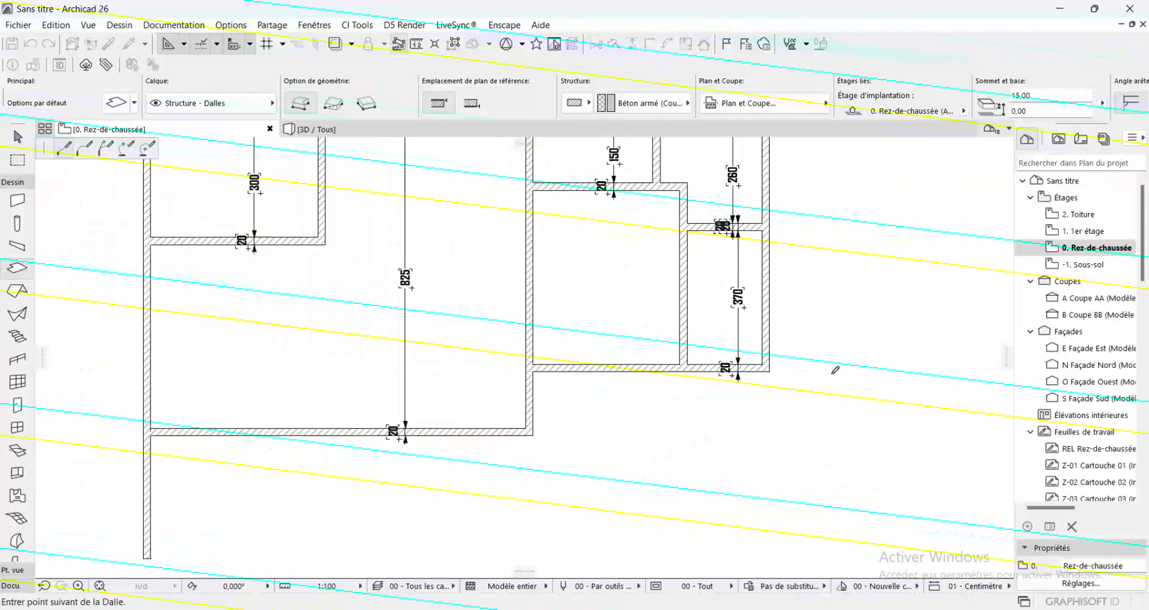
{"action": "scroll", "coordinate": [532, 362], "scroll_direction": "up", "scroll_amount": 6}
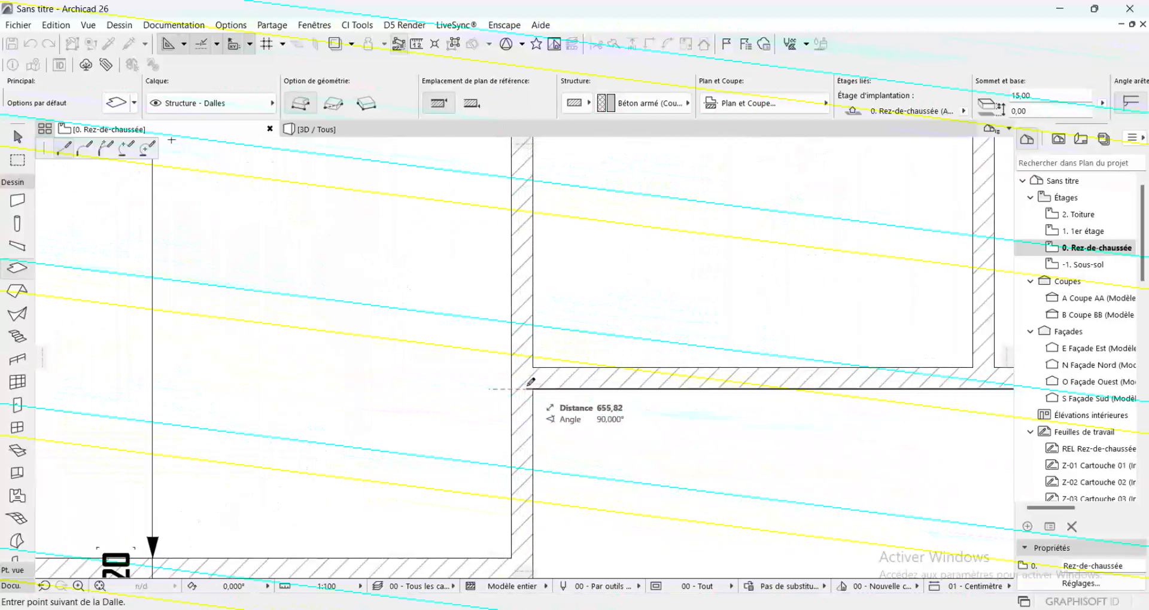
{"action": "left_click", "coordinate": [533, 389]}
Continue the slab outline around the large room's two bottom outer corners and close it at the building's top-left outer corner
{"action": "scroll", "coordinate": [549, 317], "scroll_direction": "down", "scroll_amount": 5}
{"action": "scroll", "coordinate": [542, 426], "scroll_direction": "up", "scroll_amount": 4}
{"action": "scroll", "coordinate": [539, 429], "scroll_direction": "up", "scroll_amount": 2}
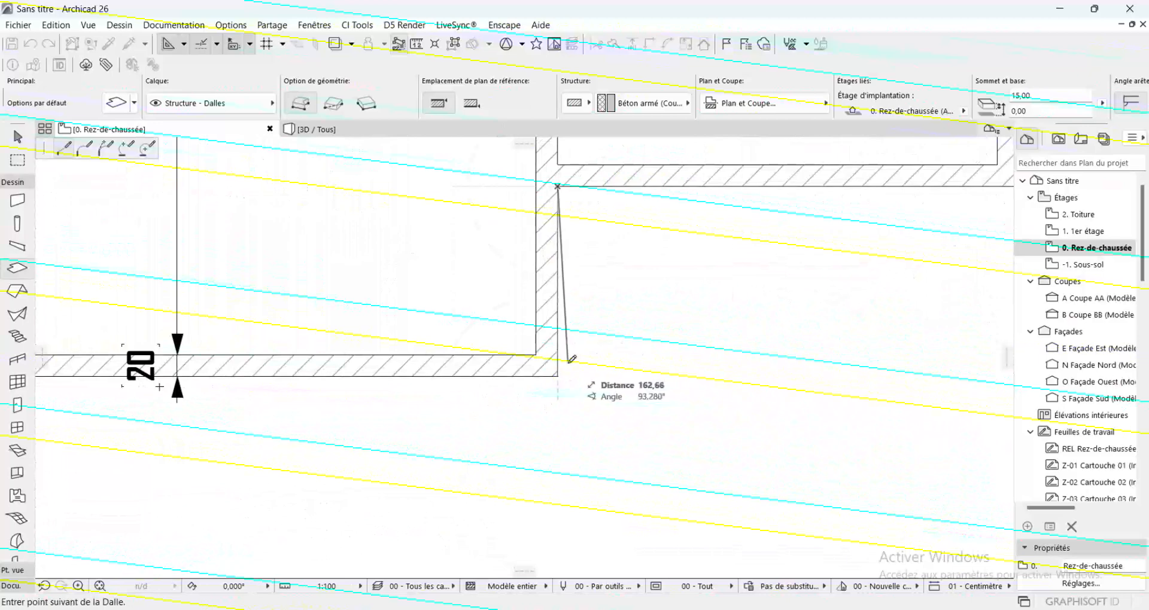
{"action": "left_click", "coordinate": [558, 378]}
{"action": "scroll", "coordinate": [840, 387], "scroll_direction": "down", "scroll_amount": 5}
{"action": "scroll", "coordinate": [844, 382], "scroll_direction": "down", "scroll_amount": 1}
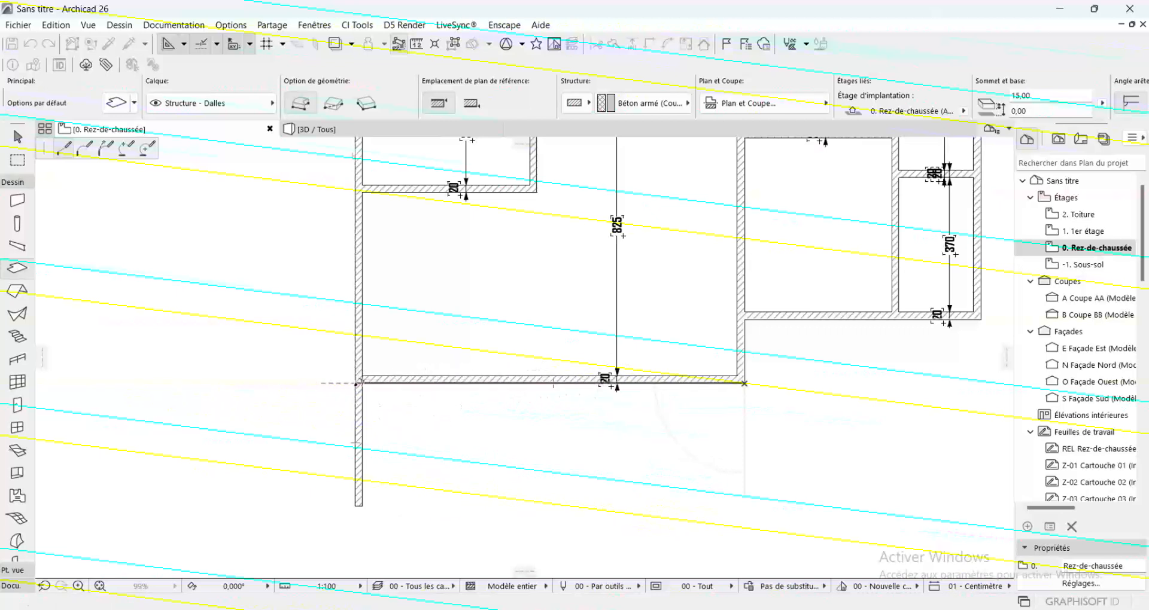
{"action": "left_click", "coordinate": [358, 384]}
{"action": "scroll", "coordinate": [455, 407], "scroll_direction": "down", "scroll_amount": 3}
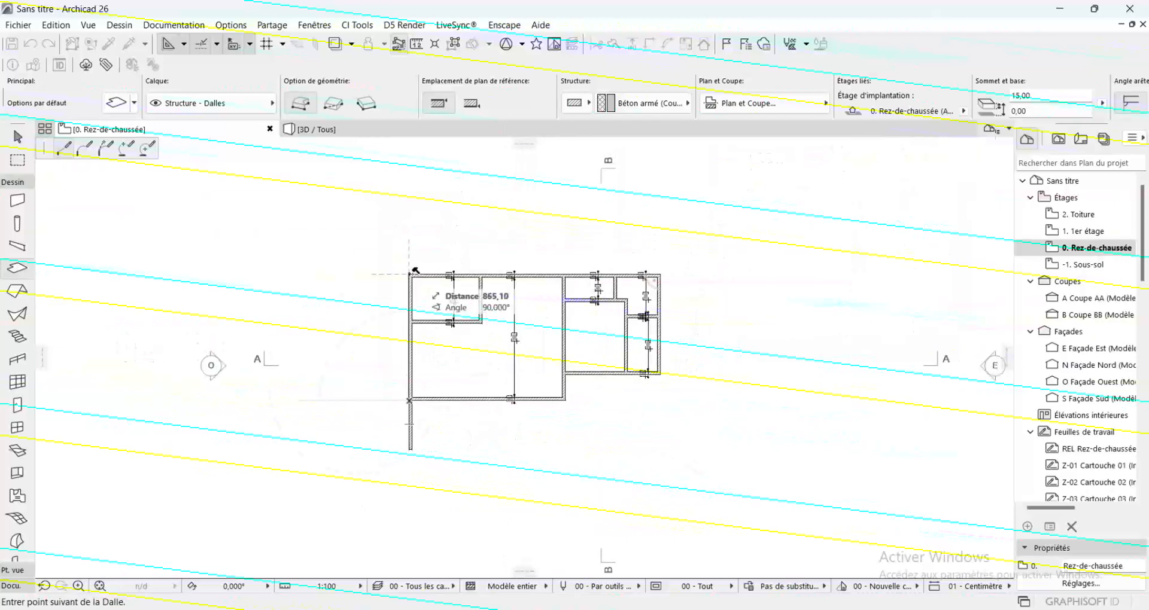
{"action": "left_click", "coordinate": [410, 275]}
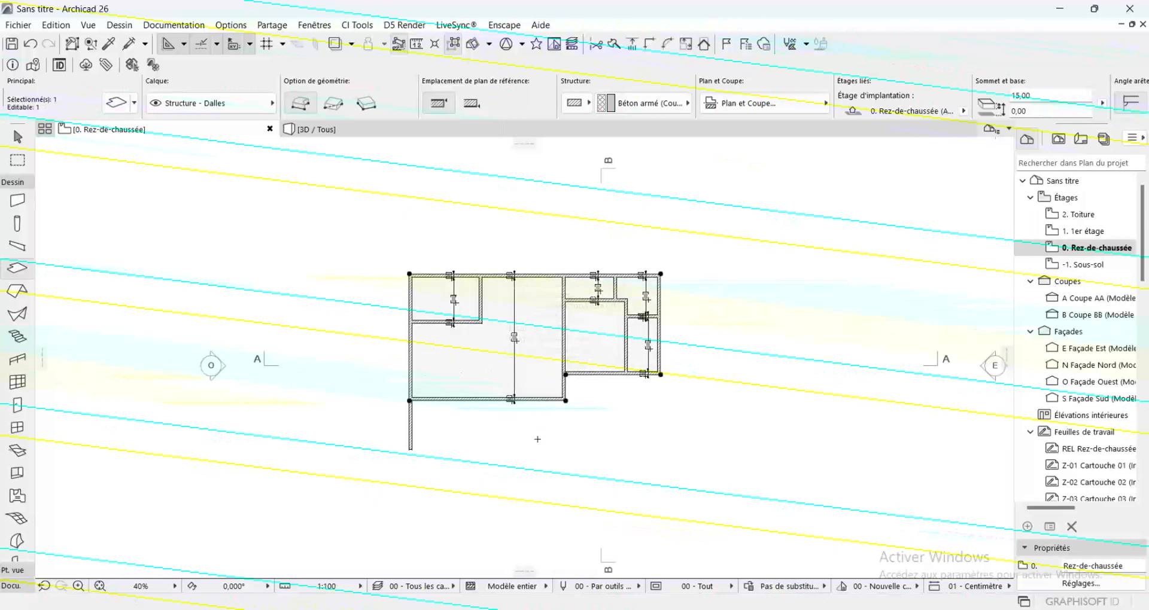
{"action": "scroll", "coordinate": [537, 439], "scroll_direction": "up", "scroll_amount": 7}
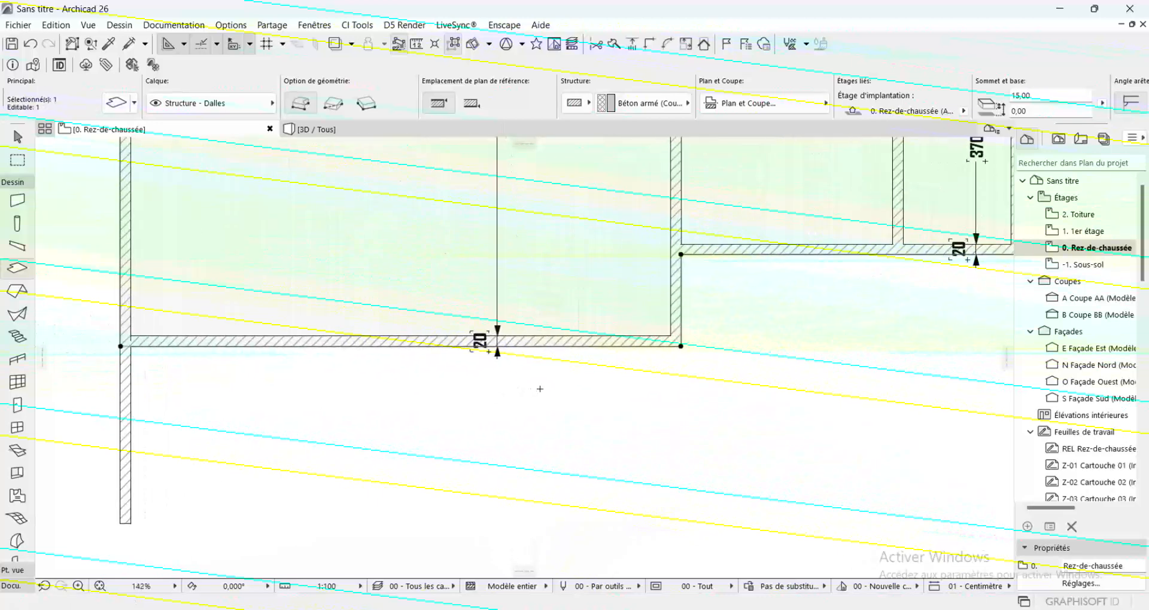
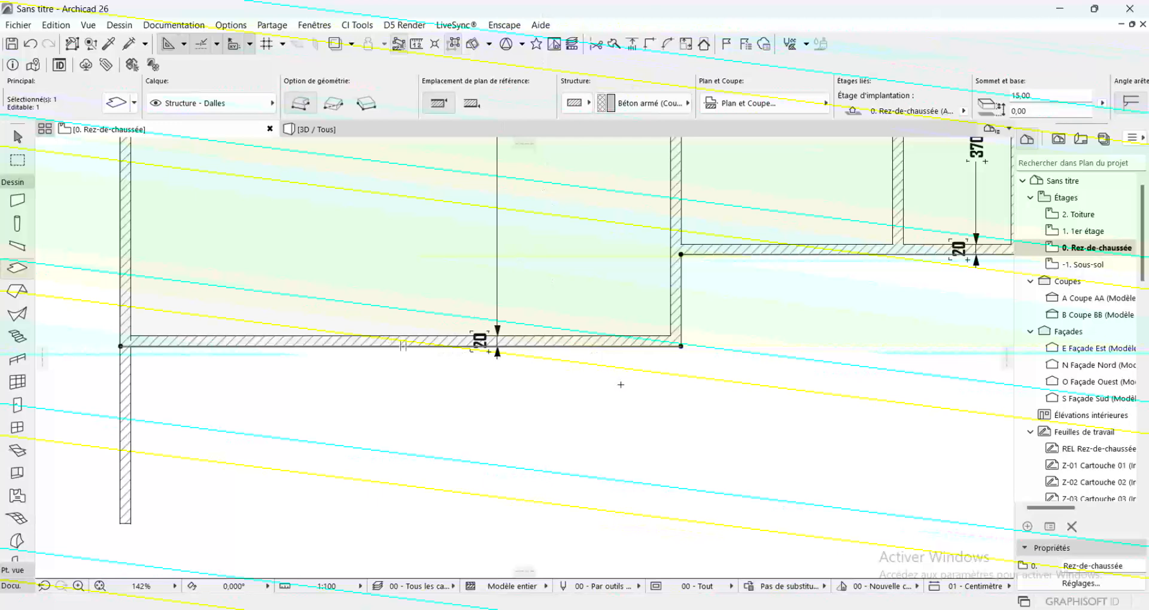
Create a 300 cm guide line segment leftward along the large room's bottom exterior face from its bottom-right outer corner
{"action": "key", "text": "Escape"}
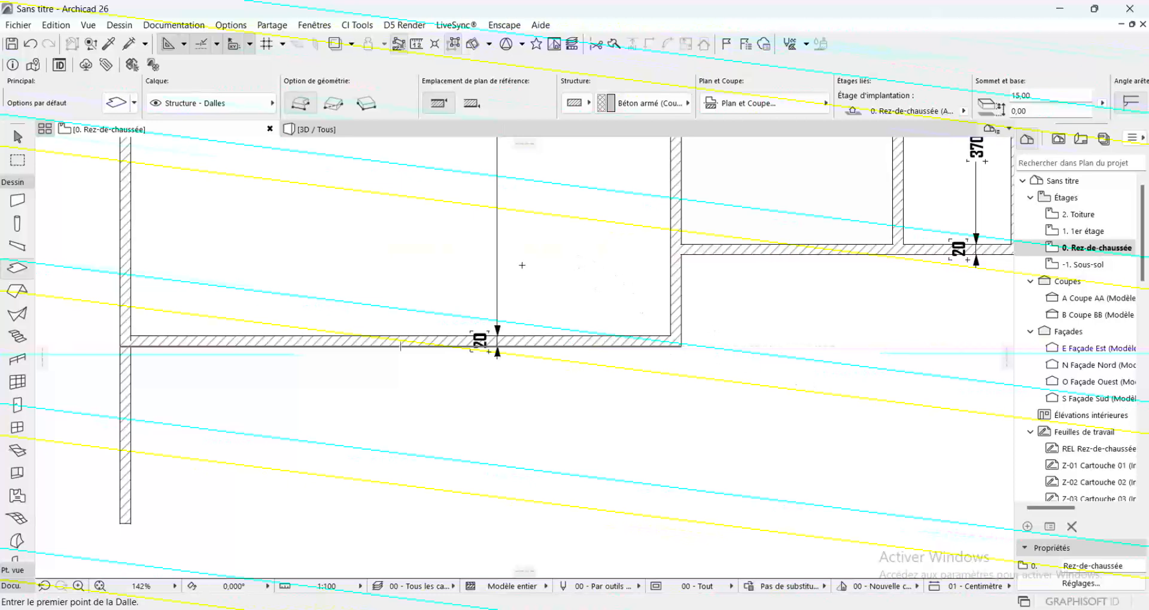
{"action": "left_click", "coordinate": [200, 48]}
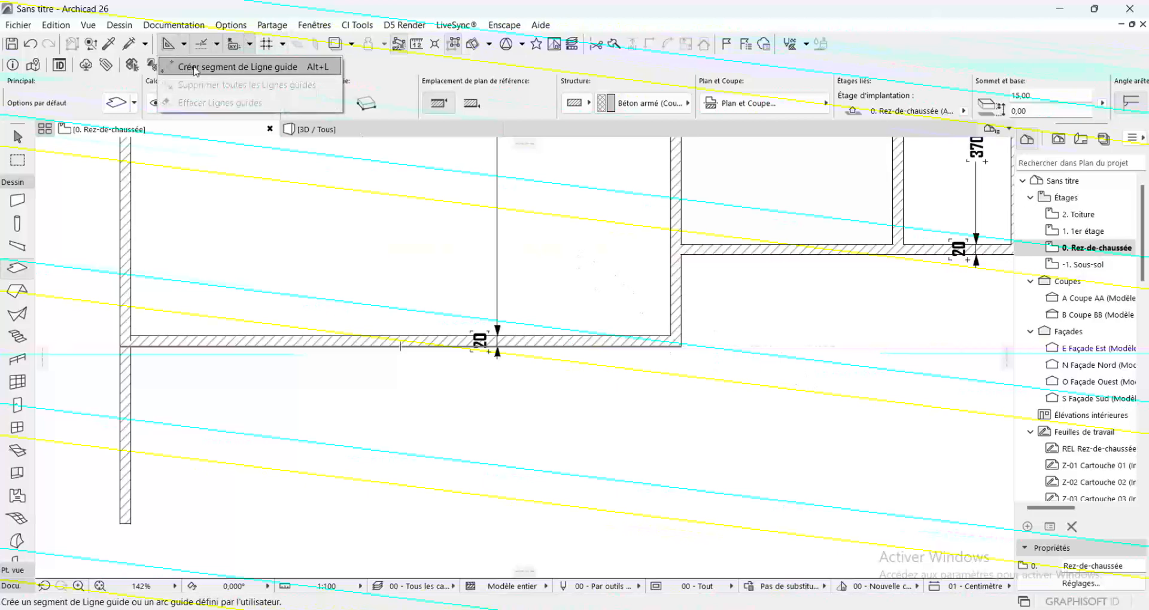
{"action": "left_click", "coordinate": [195, 68]}
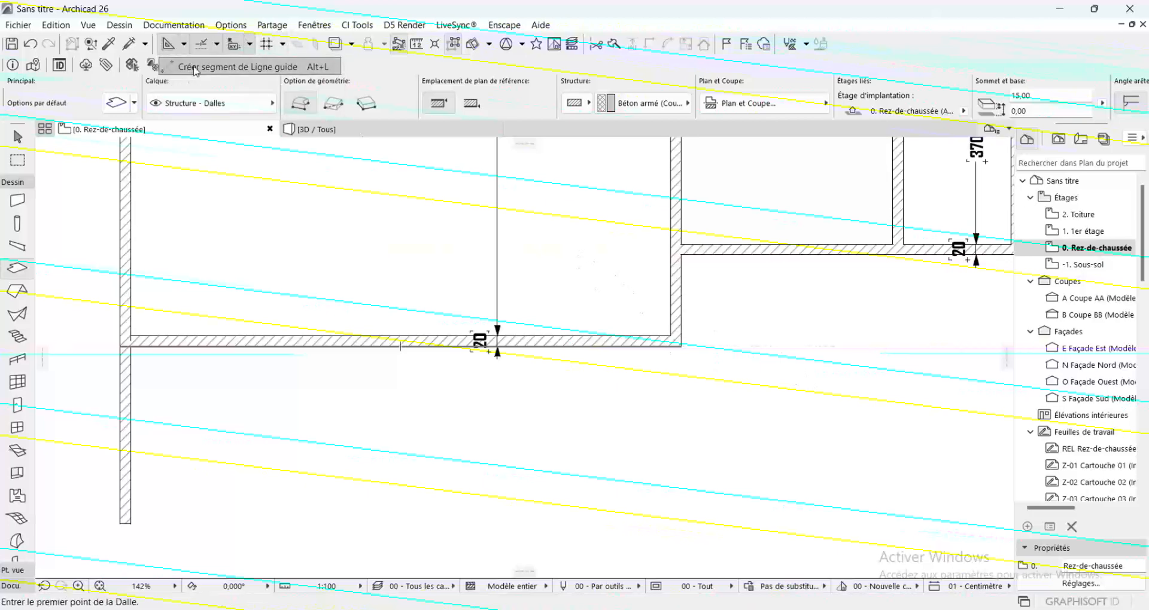
{"action": "left_click", "coordinate": [681, 346]}
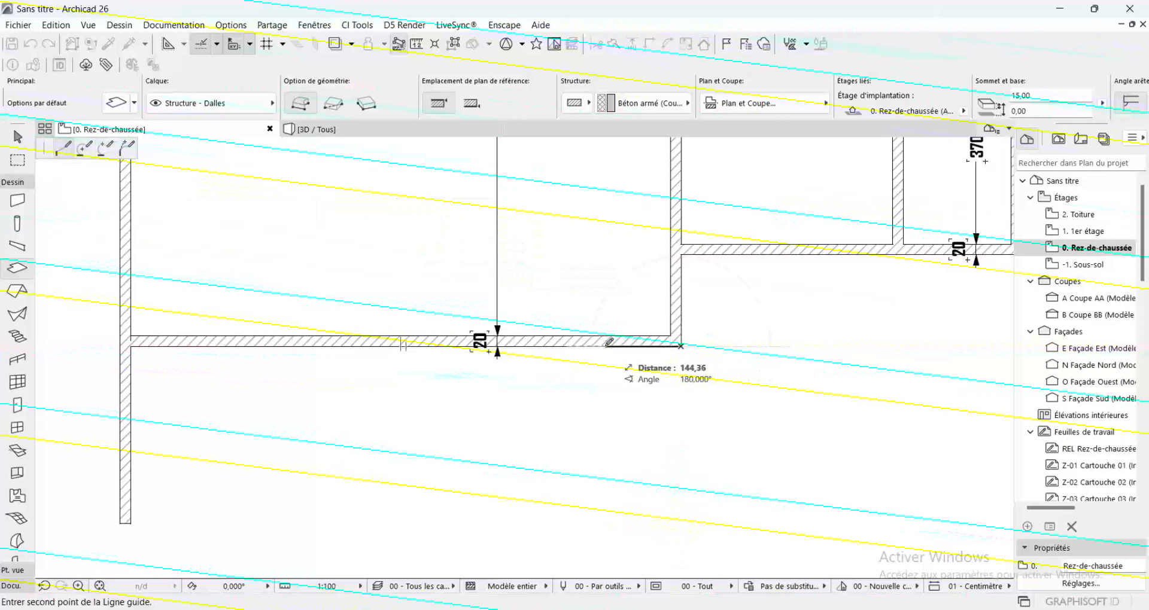
{"action": "type", "text": "300"}
{"action": "key", "text": "Return"}
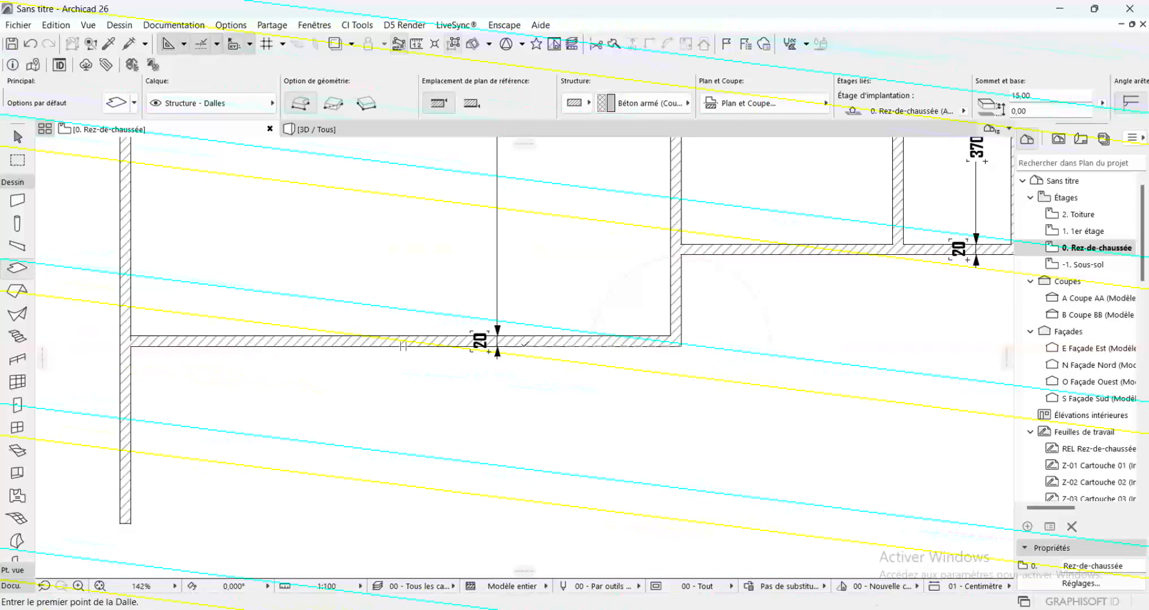
Insert a new node in the slab's bottom edge at the left end of the 300 cm guide line segment
{"action": "left_click", "coordinate": [525, 346]}
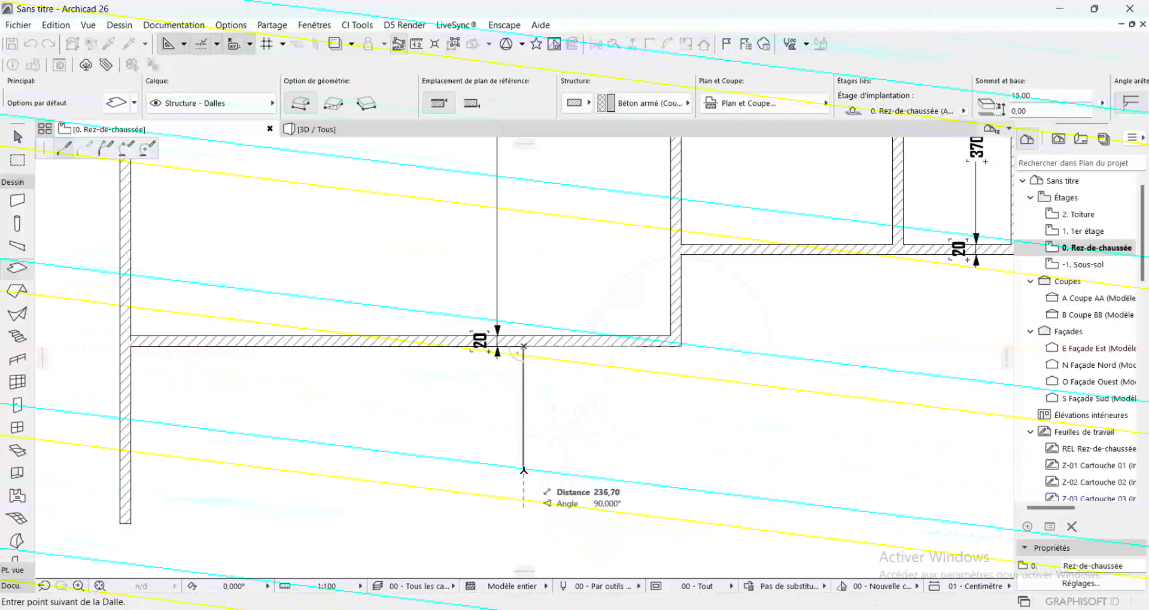
{"action": "key", "text": "Escape"}
{"action": "left_click", "coordinate": [422, 266]}
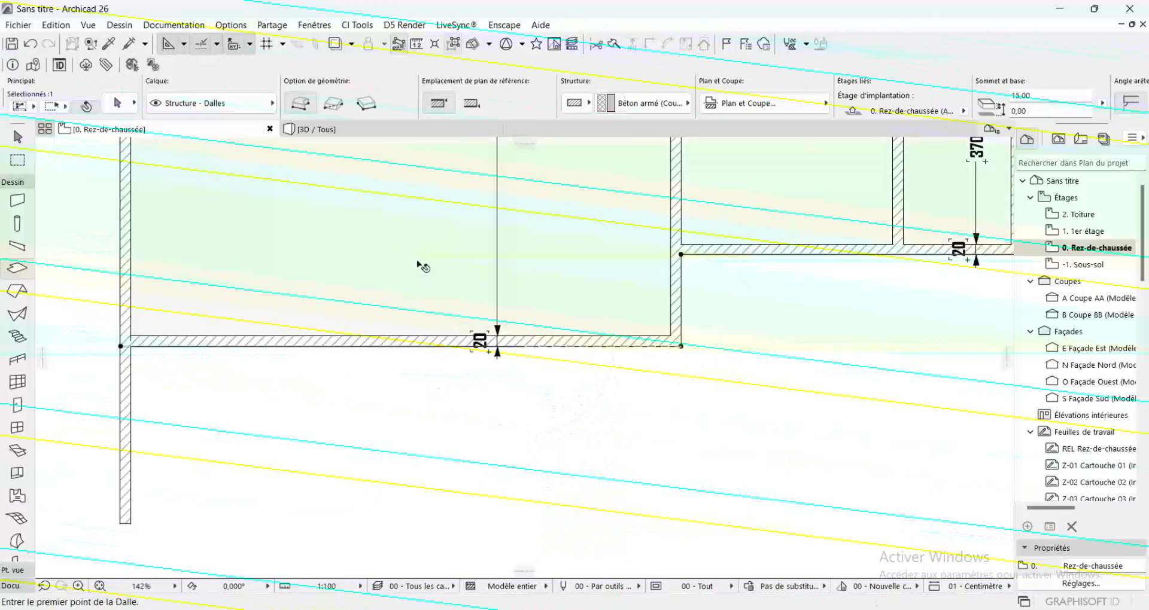
{"action": "left_click", "coordinate": [385, 346]}
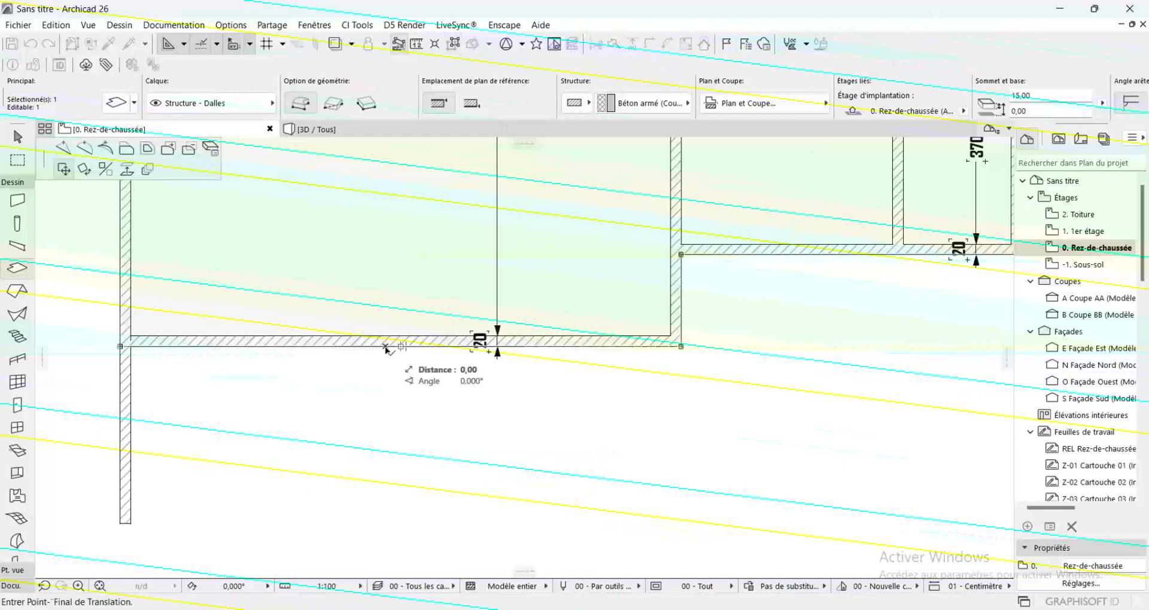
{"action": "left_click", "coordinate": [63, 149]}
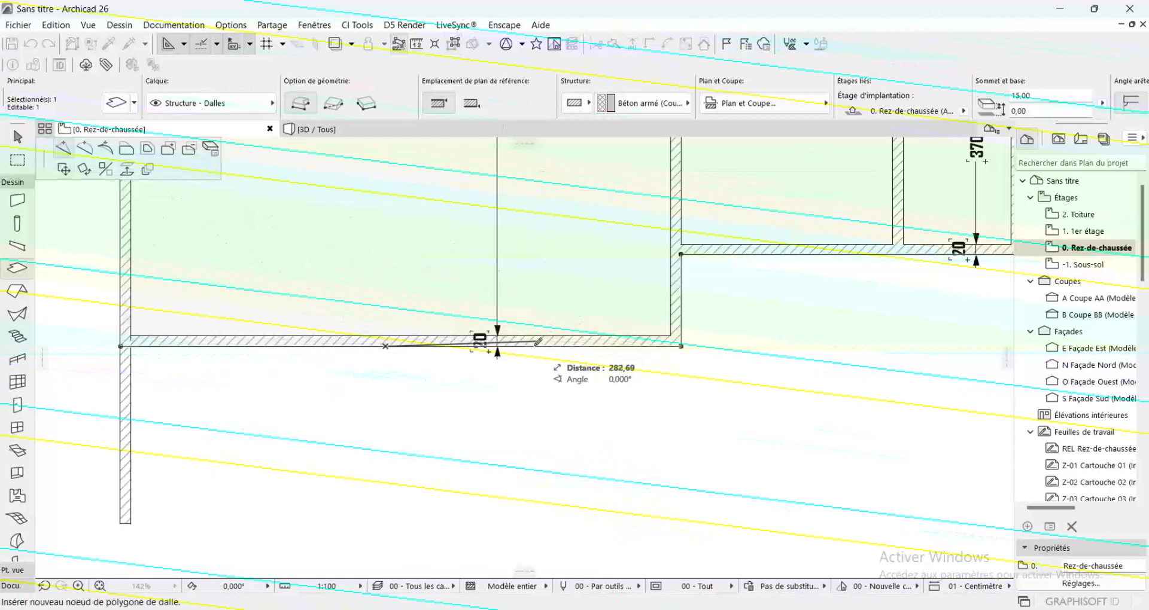
{"action": "scroll", "coordinate": [532, 344], "scroll_direction": "up", "scroll_amount": 3}
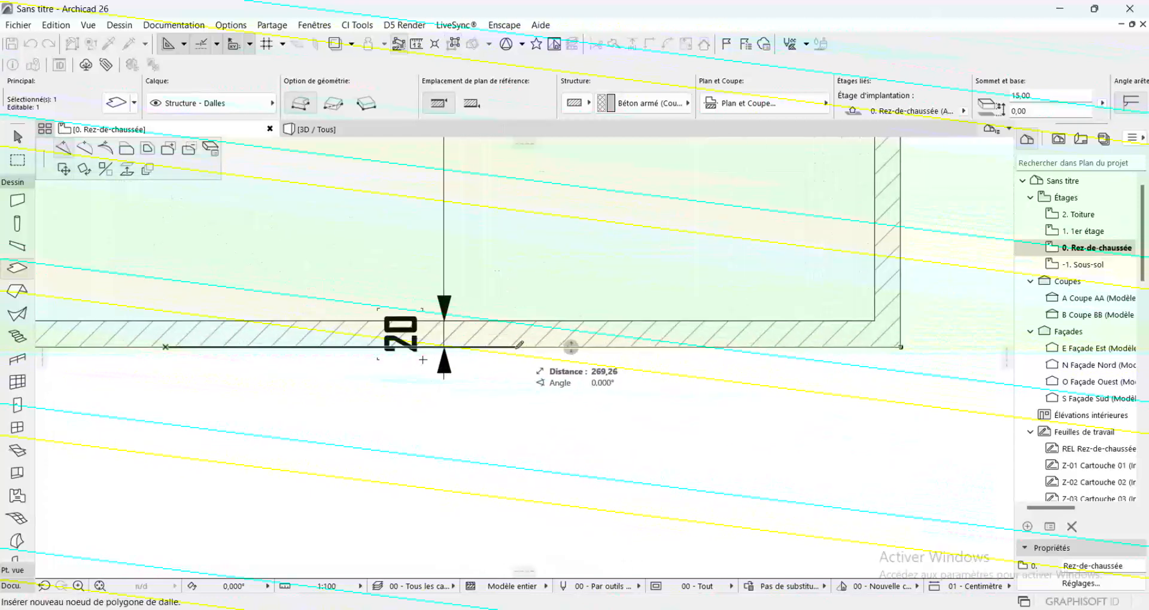
{"action": "left_click", "coordinate": [515, 346]}
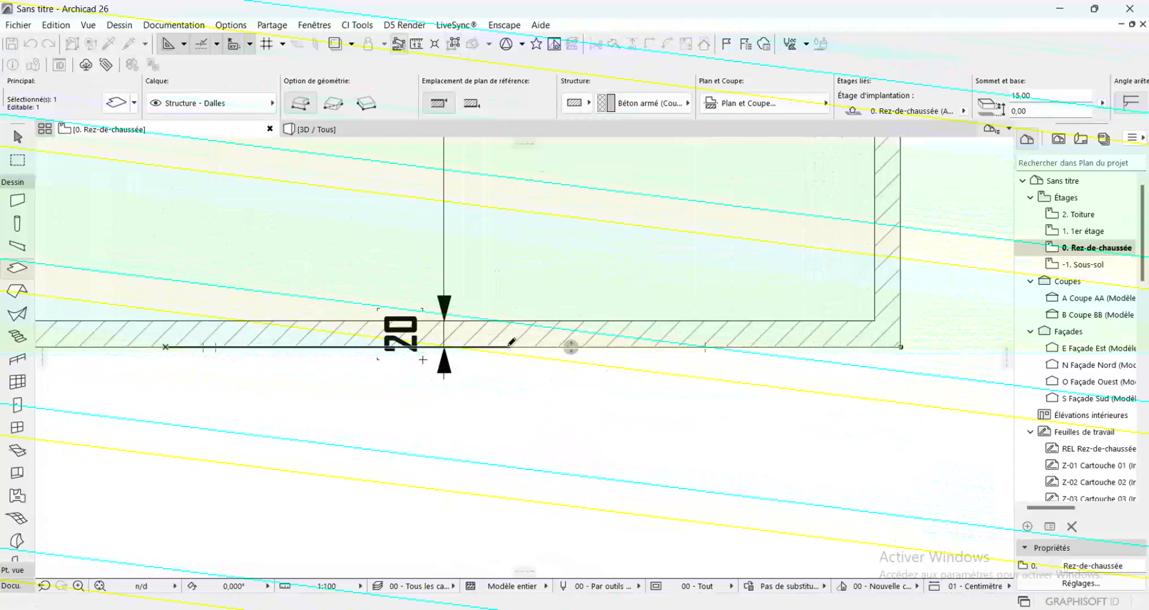
Offset the slab's bottom edge left of the new node down to the lower end of the projecting left wall
{"action": "scroll", "coordinate": [721, 232], "scroll_direction": "down", "scroll_amount": 3}
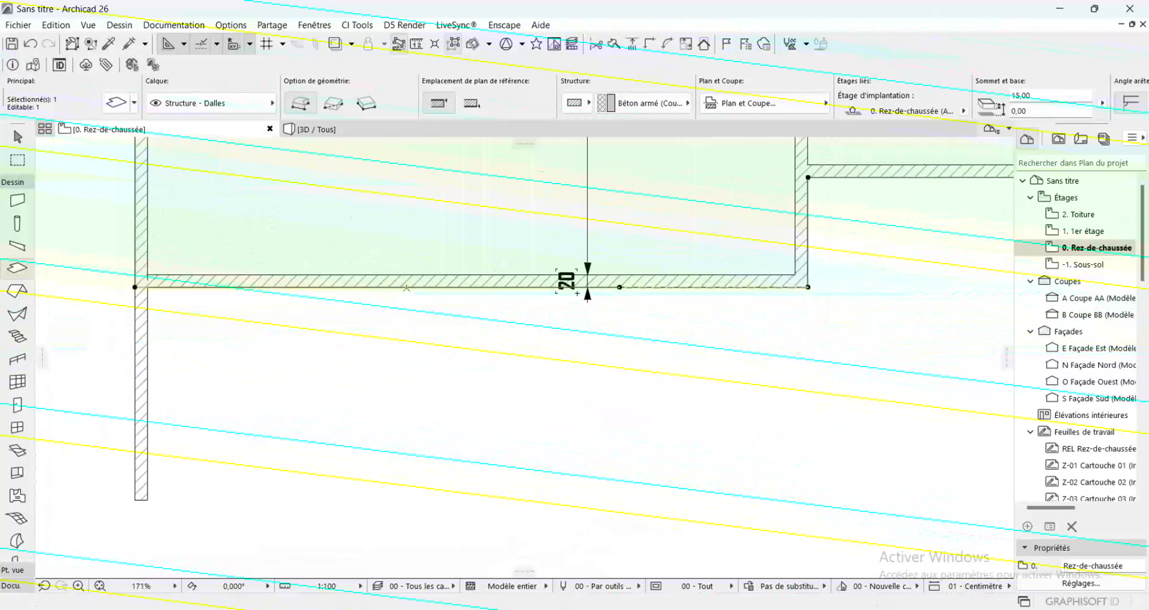
{"action": "left_click", "coordinate": [407, 288]}
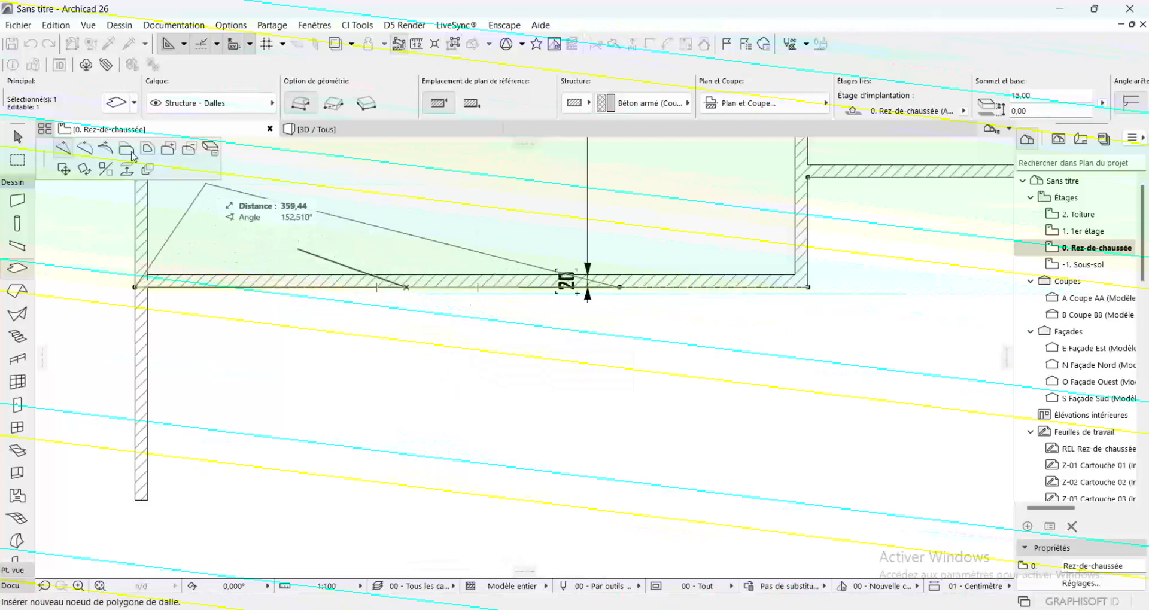
{"action": "left_click", "coordinate": [129, 150]}
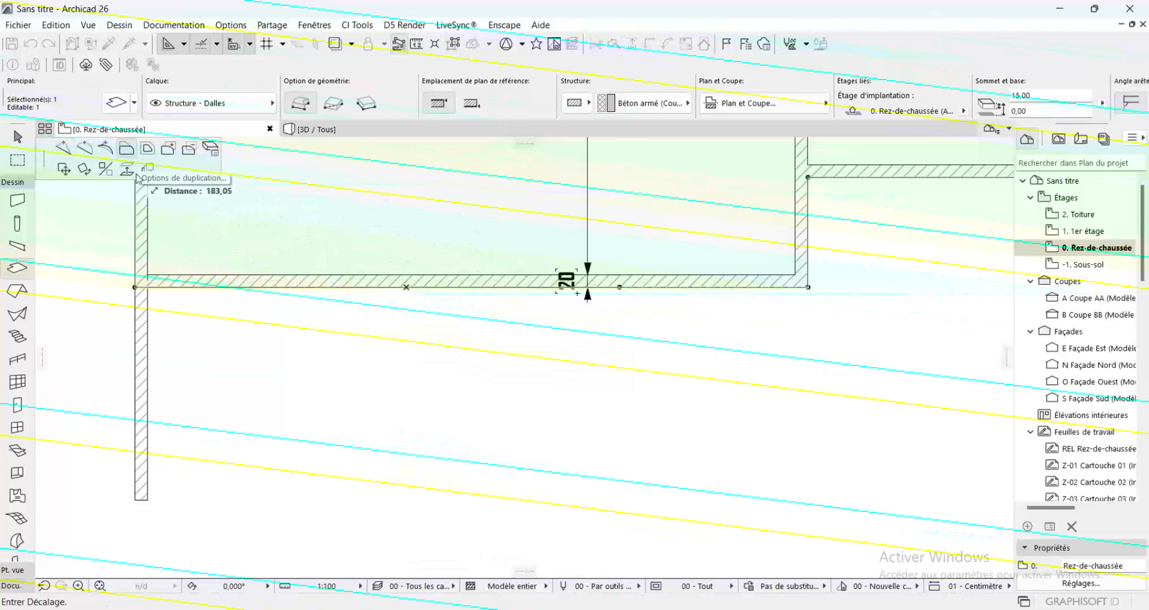
{"action": "left_click", "coordinate": [149, 498]}
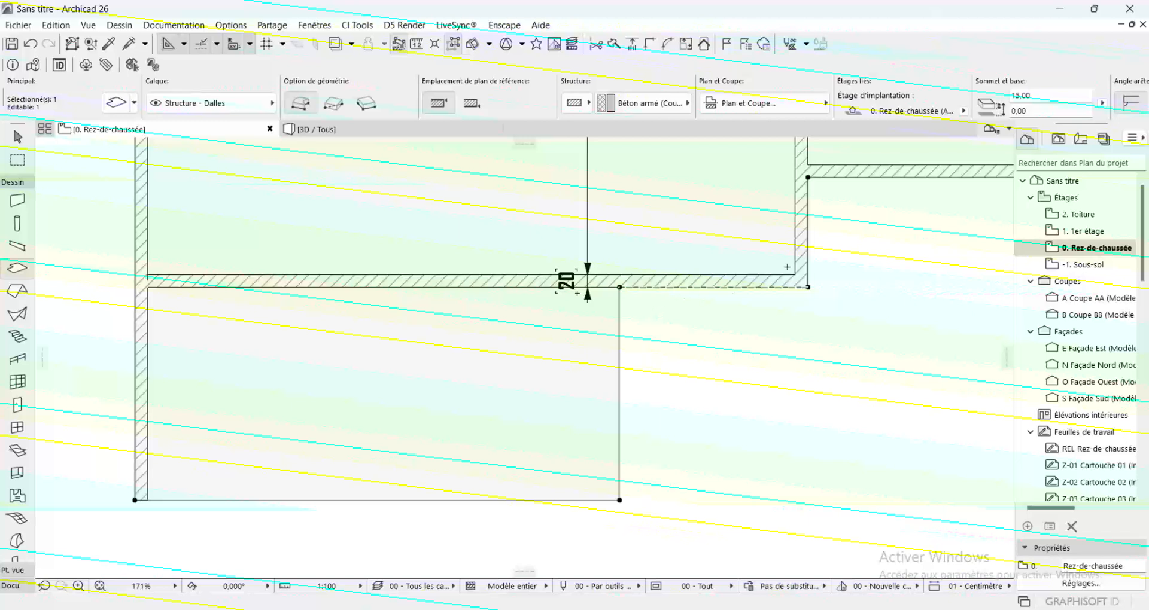
Offset the remaining 300 cm slab edge below the large room's bottom-right corner outward by 150 cm and deselect the slab
{"action": "left_click", "coordinate": [741, 288]}
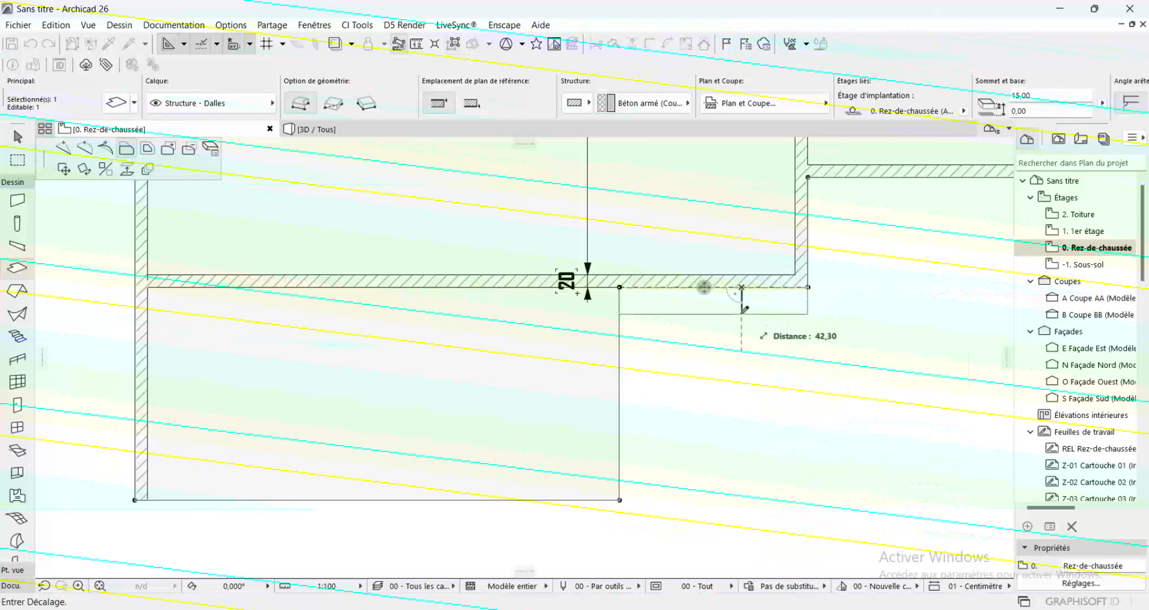
{"action": "type", "text": "150"}
{"action": "key", "text": "Return"}
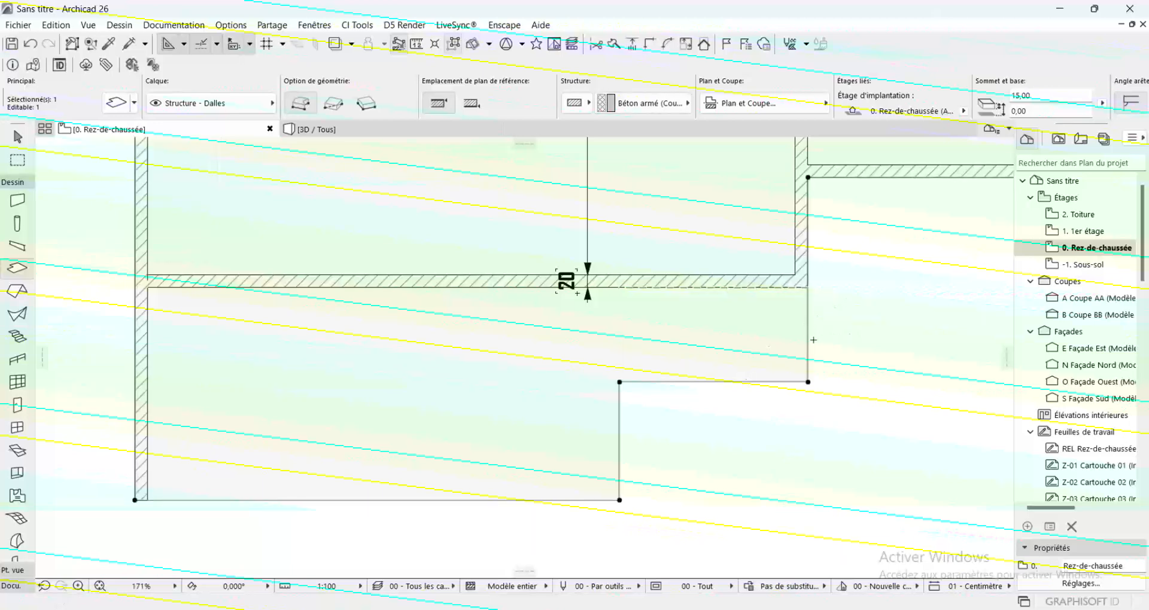
{"action": "key", "text": "Escape"}
Set the Stair tool defaults to a riser height of 15 cm and a stair width of 120 cm
{"action": "scroll", "coordinate": [753, 323], "scroll_direction": "down", "scroll_amount": 5}
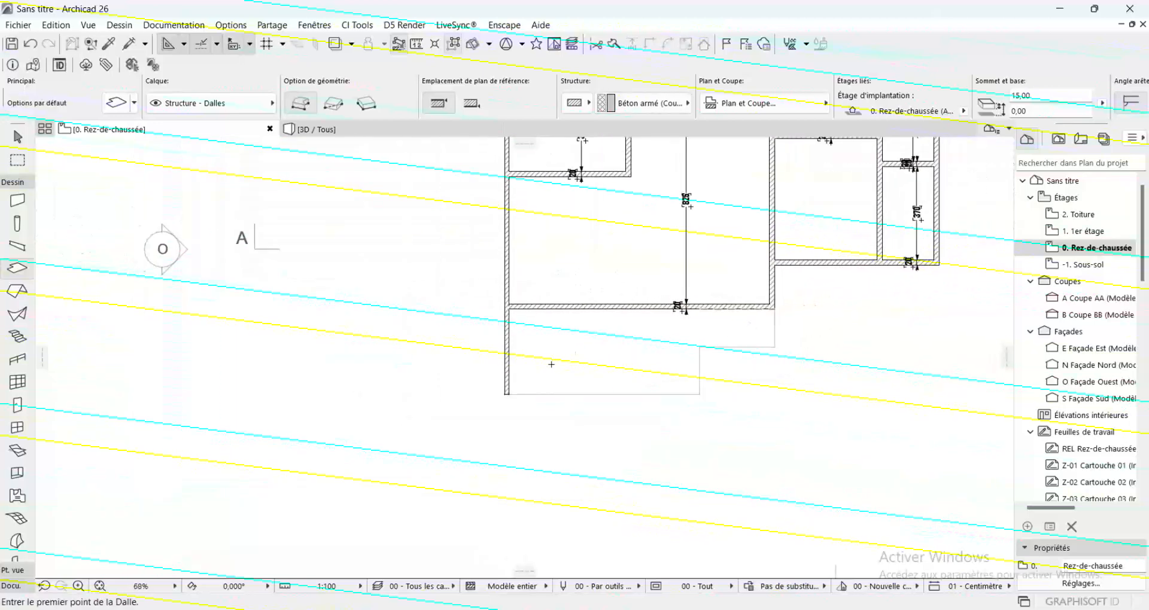
{"action": "scroll", "coordinate": [551, 364], "scroll_direction": "down", "scroll_amount": 3}
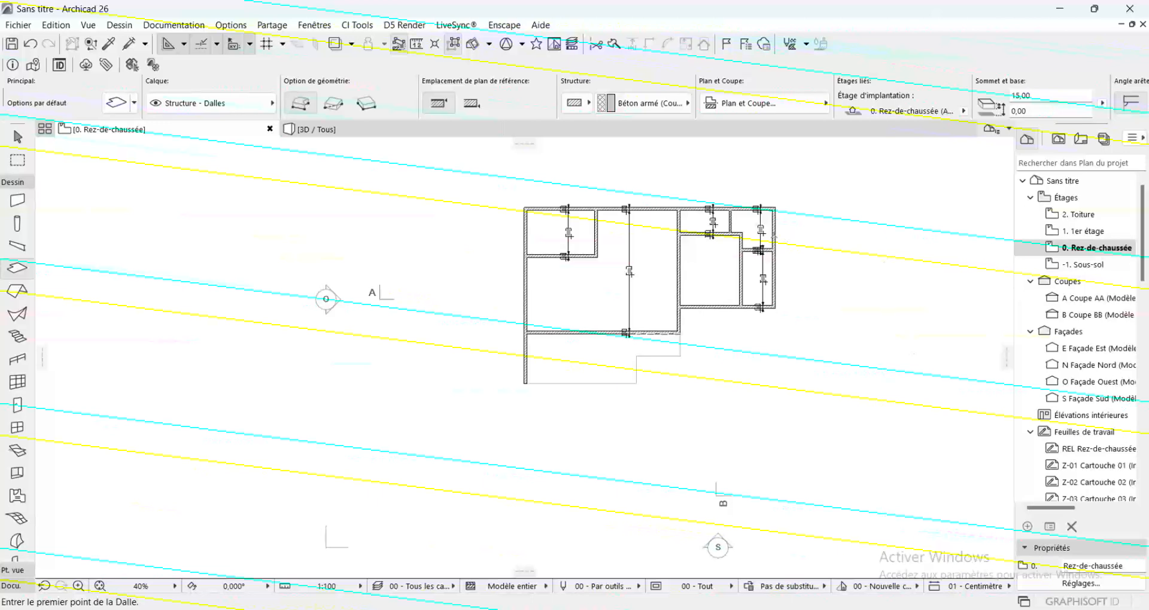
{"action": "scroll", "coordinate": [703, 195], "scroll_direction": "up", "scroll_amount": 5}
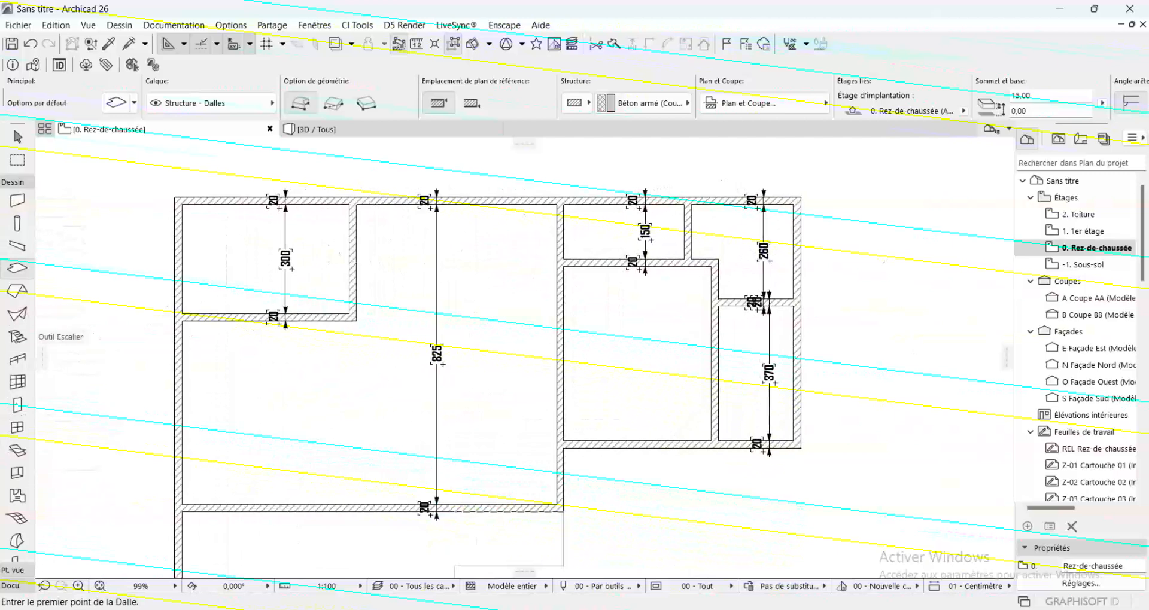
{"action": "left_click", "coordinate": [17, 339]}
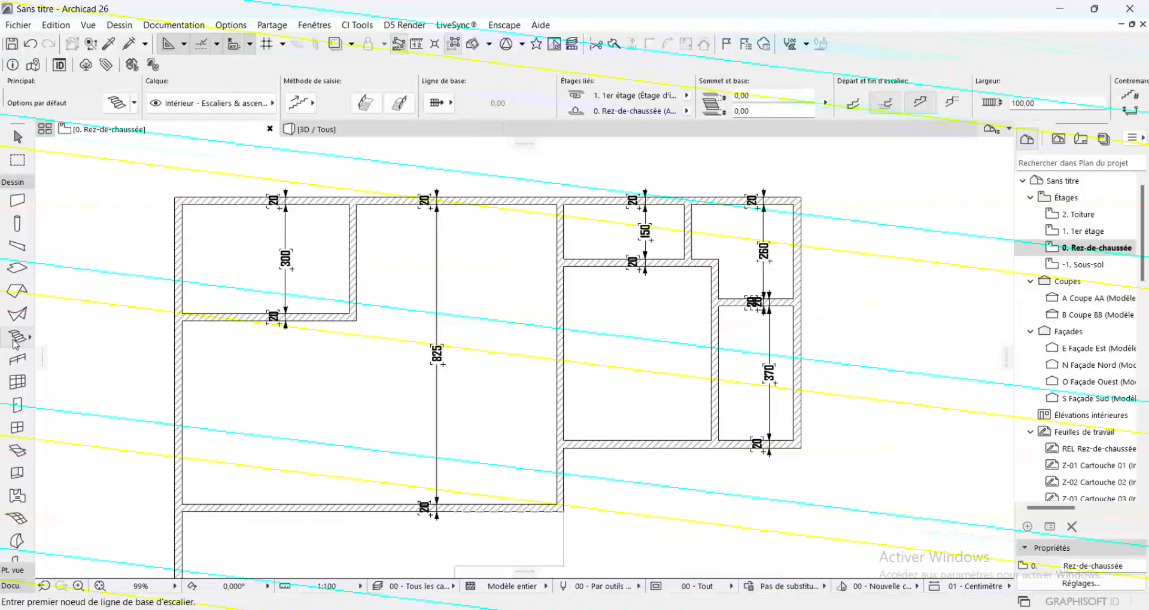
{"action": "double_click", "coordinate": [17, 339]}
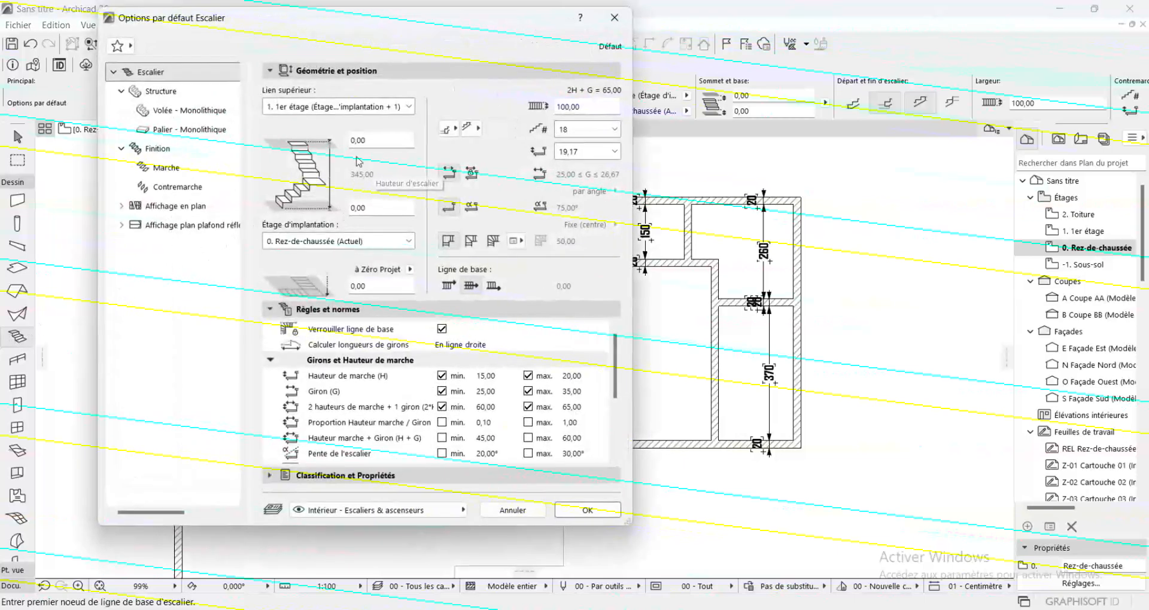
{"action": "left_click", "coordinate": [616, 152]}
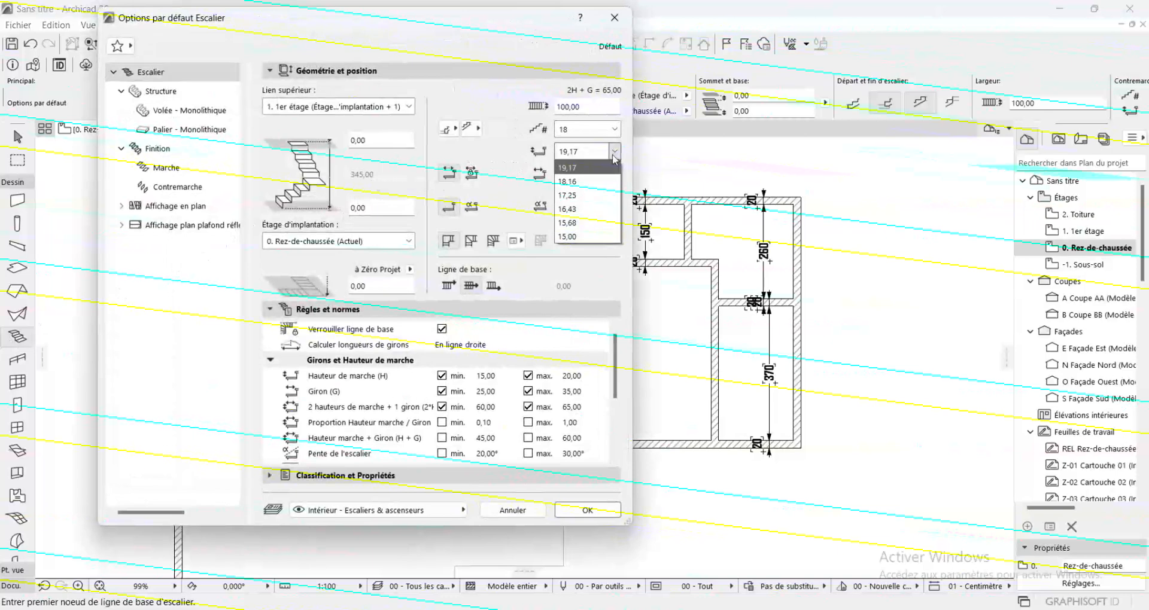
{"action": "left_click", "coordinate": [590, 237]}
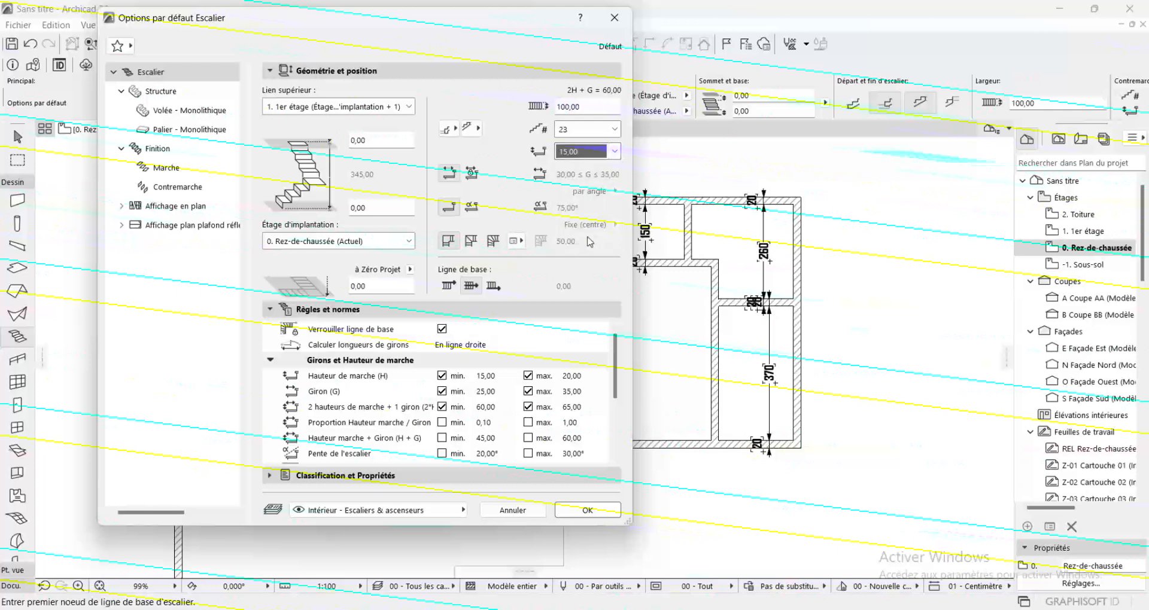
{"action": "left_click", "coordinate": [602, 130]}
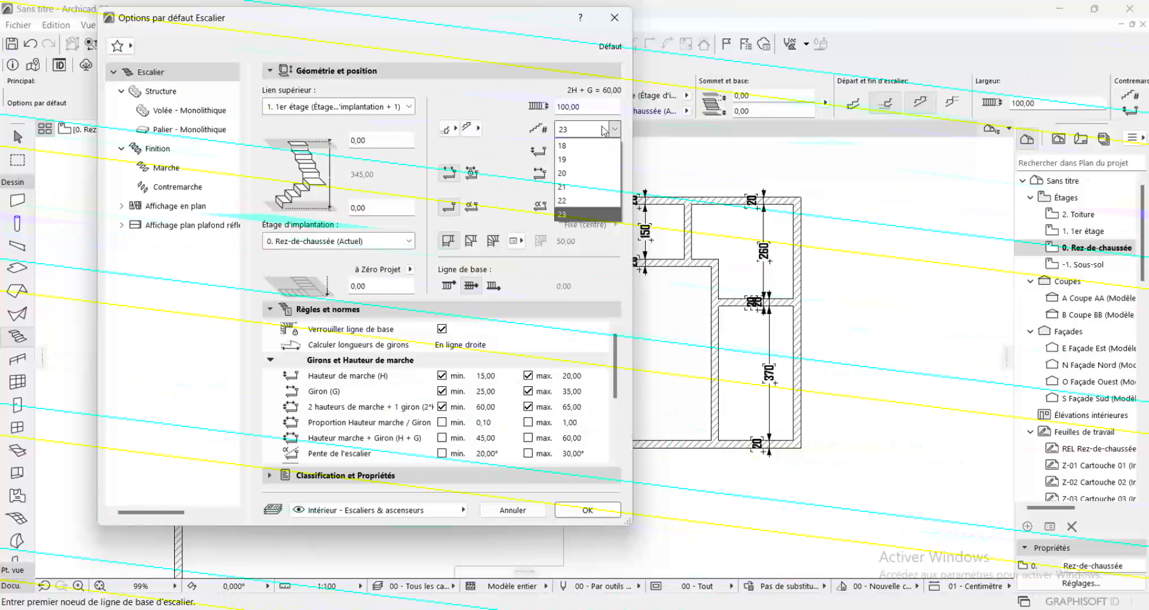
{"action": "left_click", "coordinate": [604, 130]}
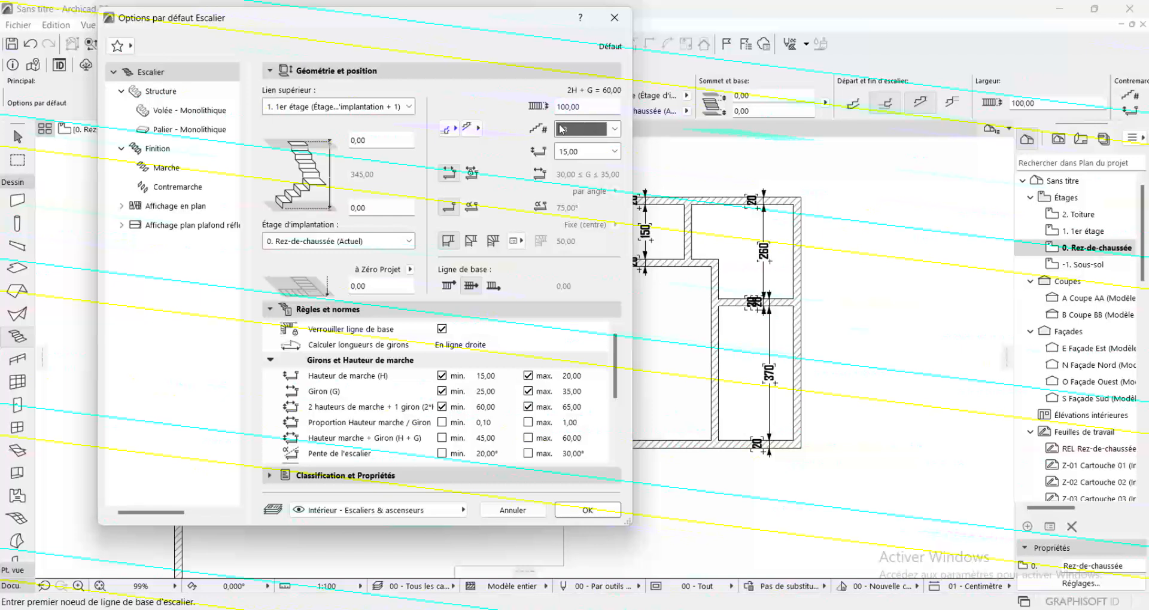
{"action": "left_click_drag", "start_coordinate": [584, 111], "coordinate": [518, 113]}
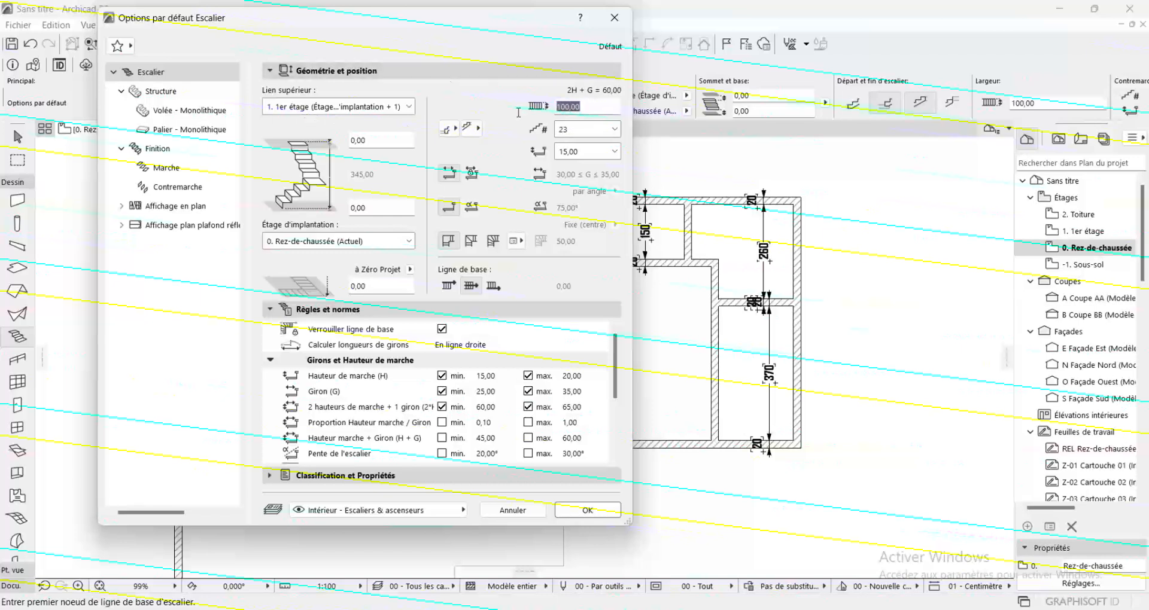
{"action": "type", "text": "120"}
{"action": "key", "text": "Return"}
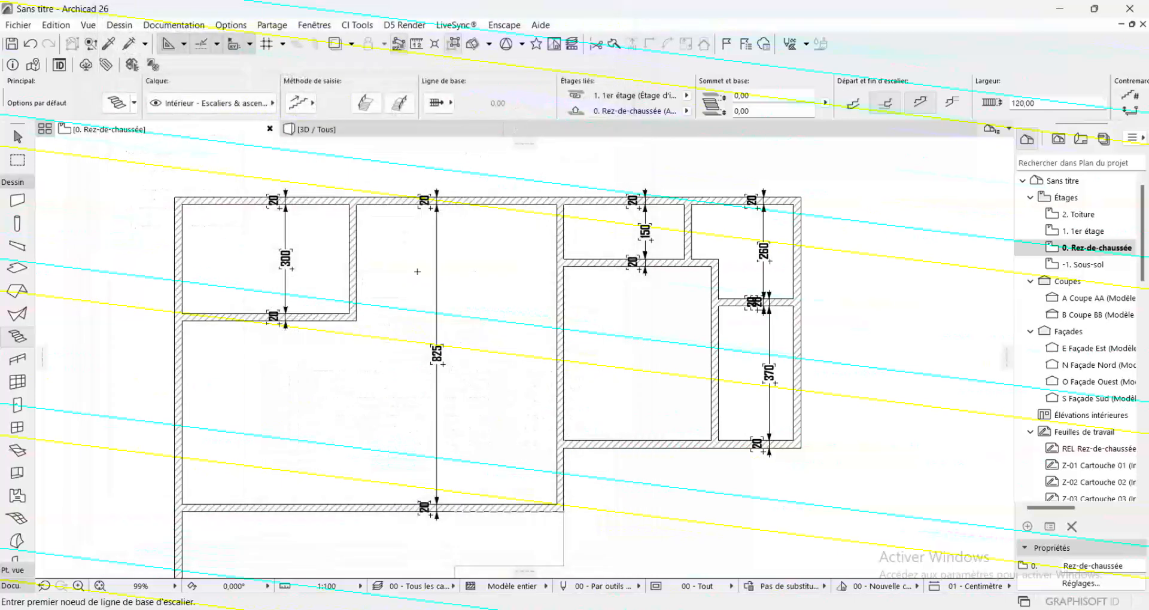
Draw a U-shaped stair with a left-side baseline from the top-left room's bottom-right outer corner, along the top wall and down the right wall
{"action": "scroll", "coordinate": [361, 321], "scroll_direction": "up", "scroll_amount": 2}
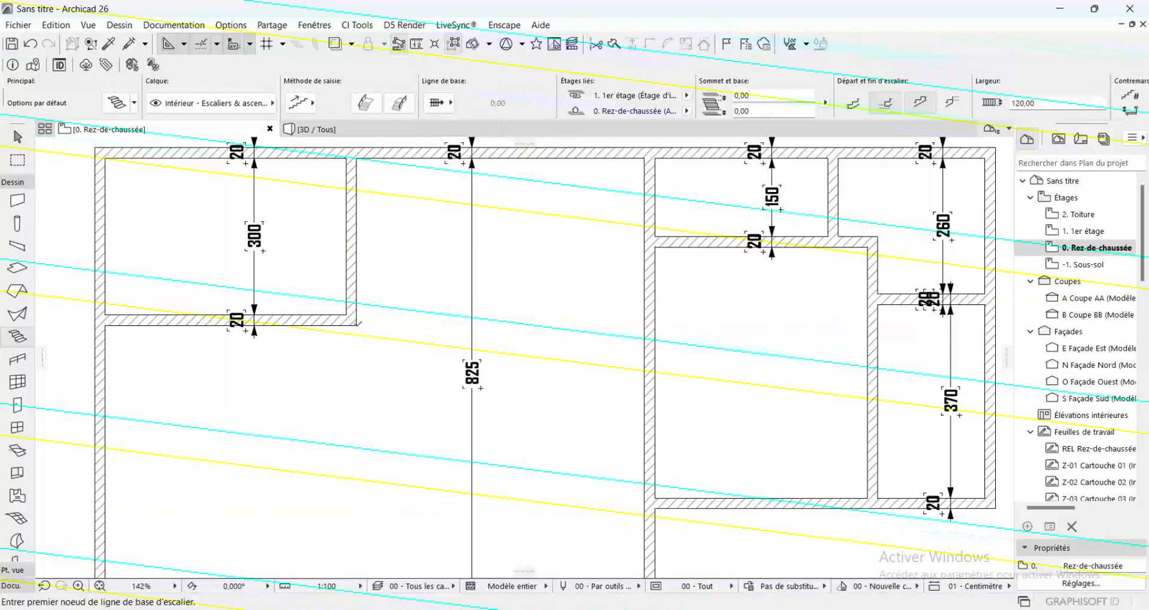
{"action": "left_click", "coordinate": [357, 324]}
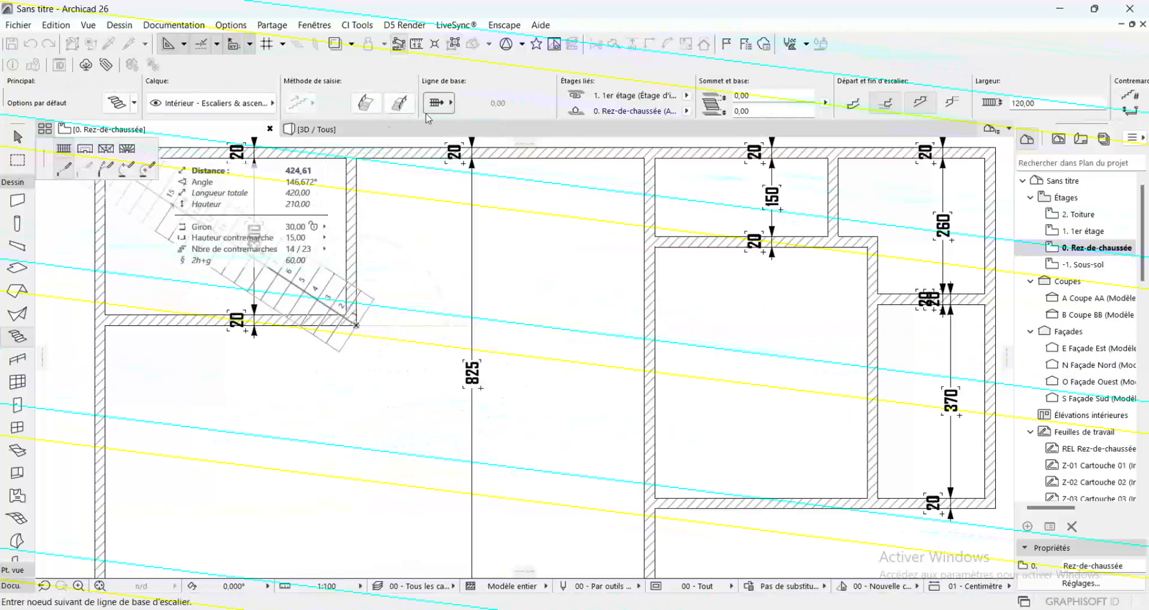
{"action": "left_click", "coordinate": [453, 106]}
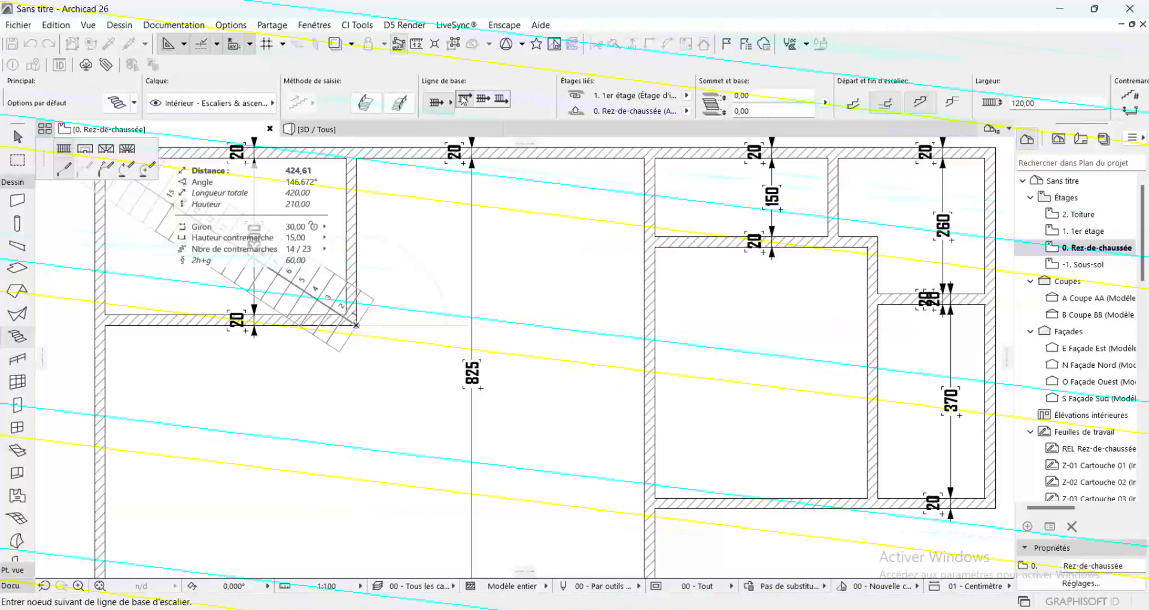
{"action": "left_click", "coordinate": [464, 100]}
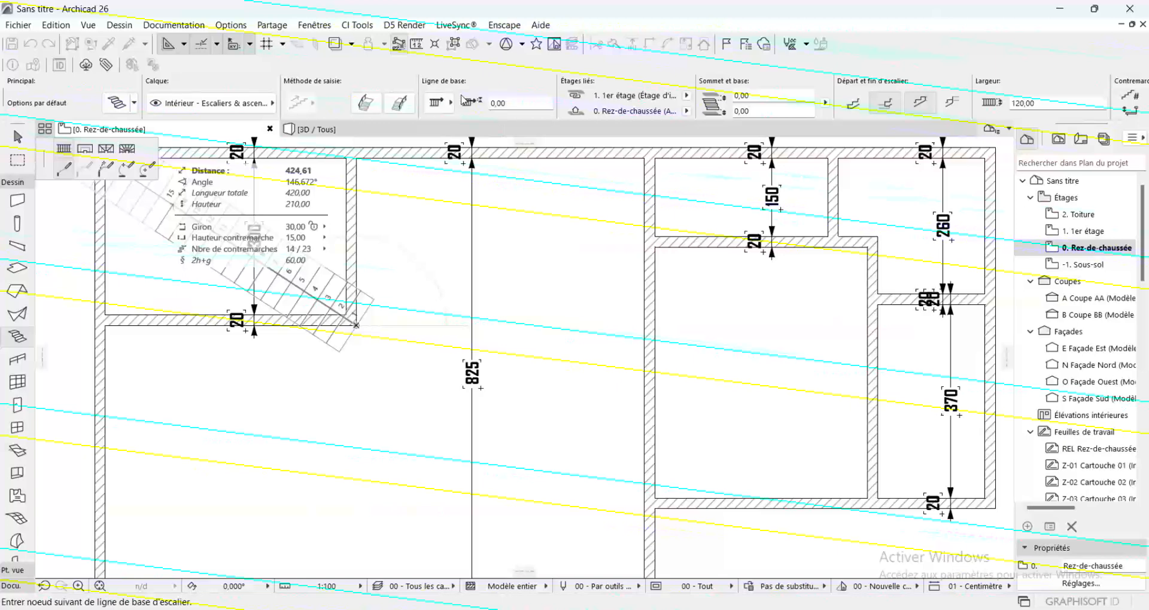
{"action": "left_click", "coordinate": [358, 157]}
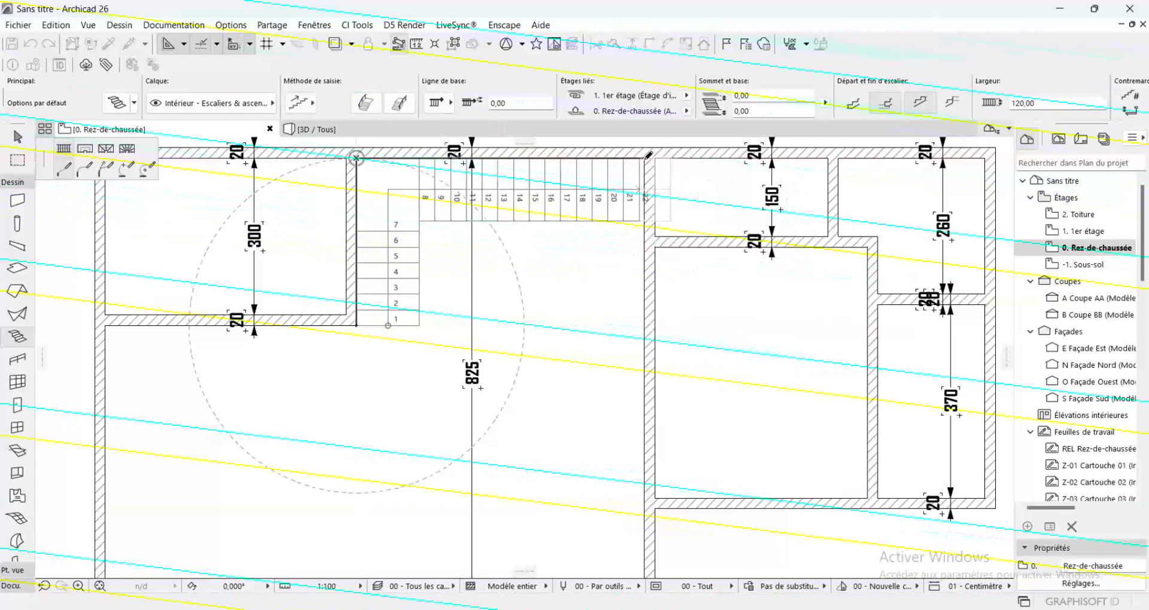
{"action": "left_click", "coordinate": [645, 158]}
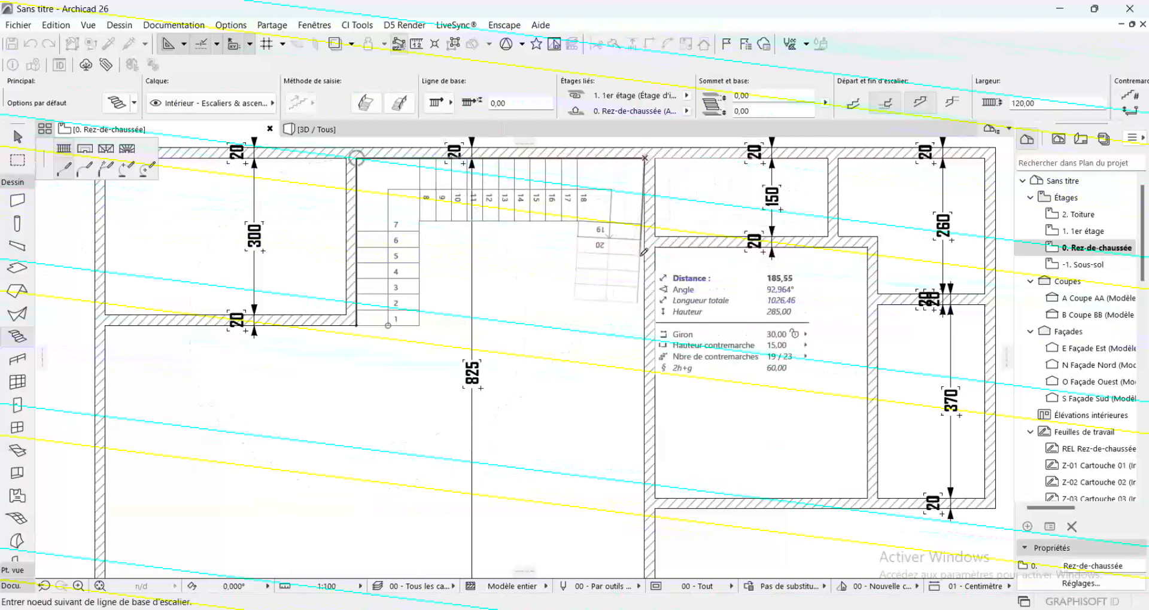
{"action": "double_click", "coordinate": [645, 298]}
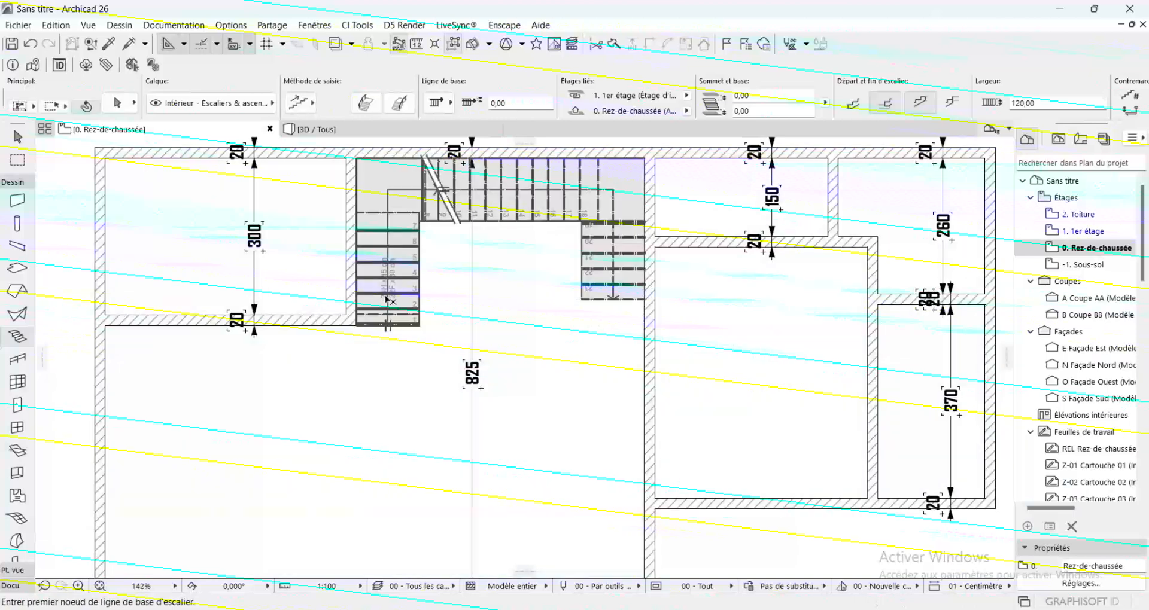
Move the lower-left end of the stair's baseline up to the top edge of the top-left room's bottom wall
{"action": "left_click", "coordinate": [391, 296], "text": "shift"}
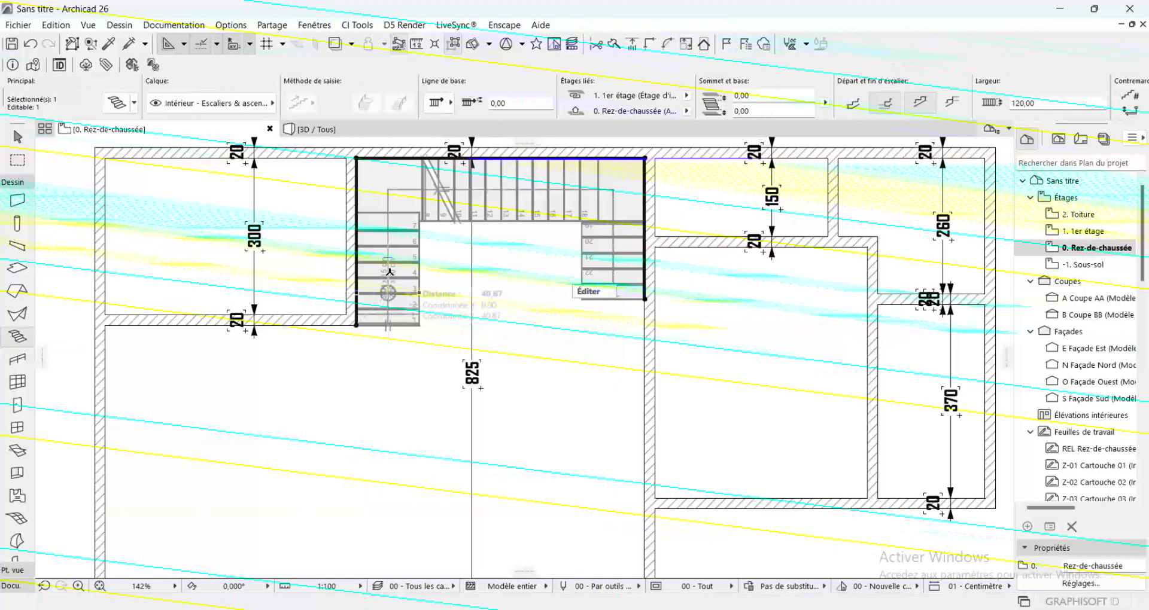
{"action": "left_click", "coordinate": [357, 325]}
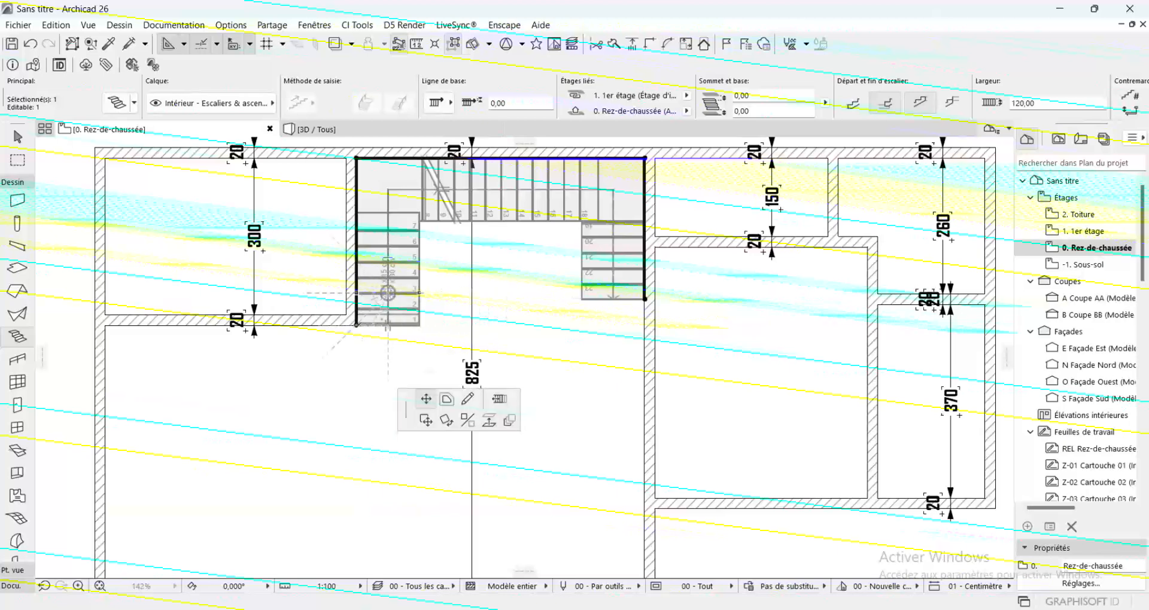
{"action": "left_click", "coordinate": [427, 399]}
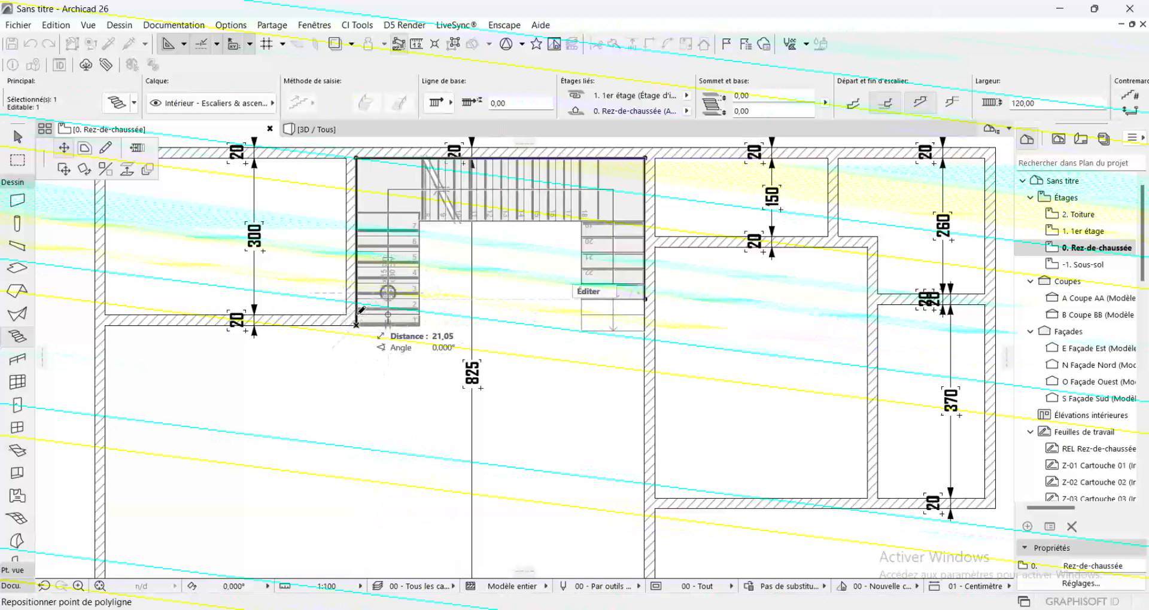
{"action": "left_click", "coordinate": [359, 313]}
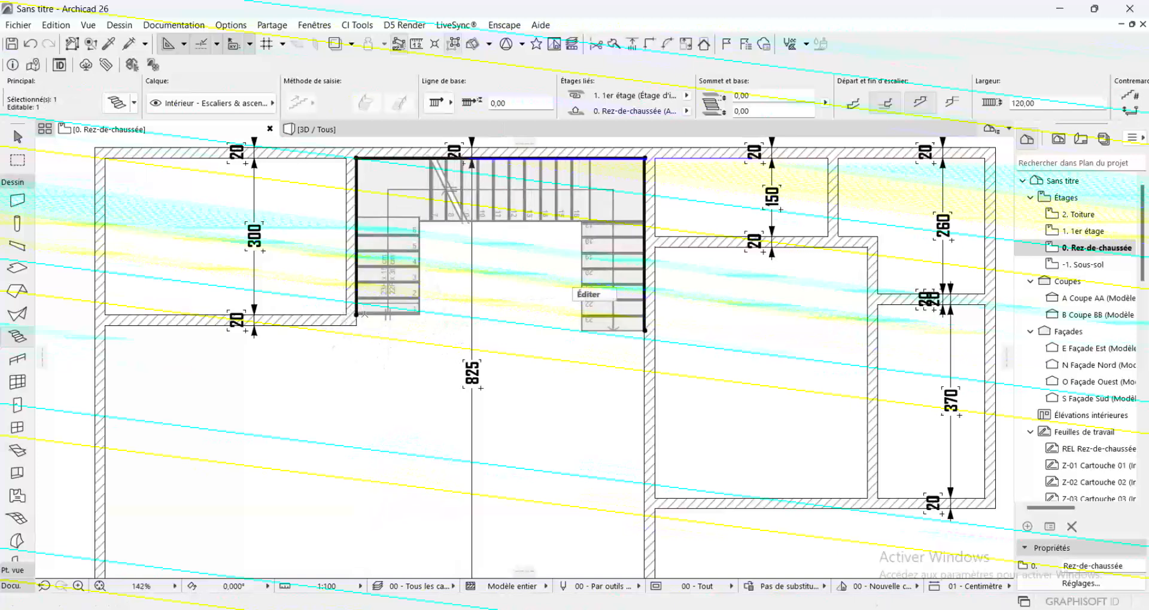
Move the lower-right end of the stair's baseline up level with the left end and deselect the stair
{"action": "left_click", "coordinate": [646, 330]}
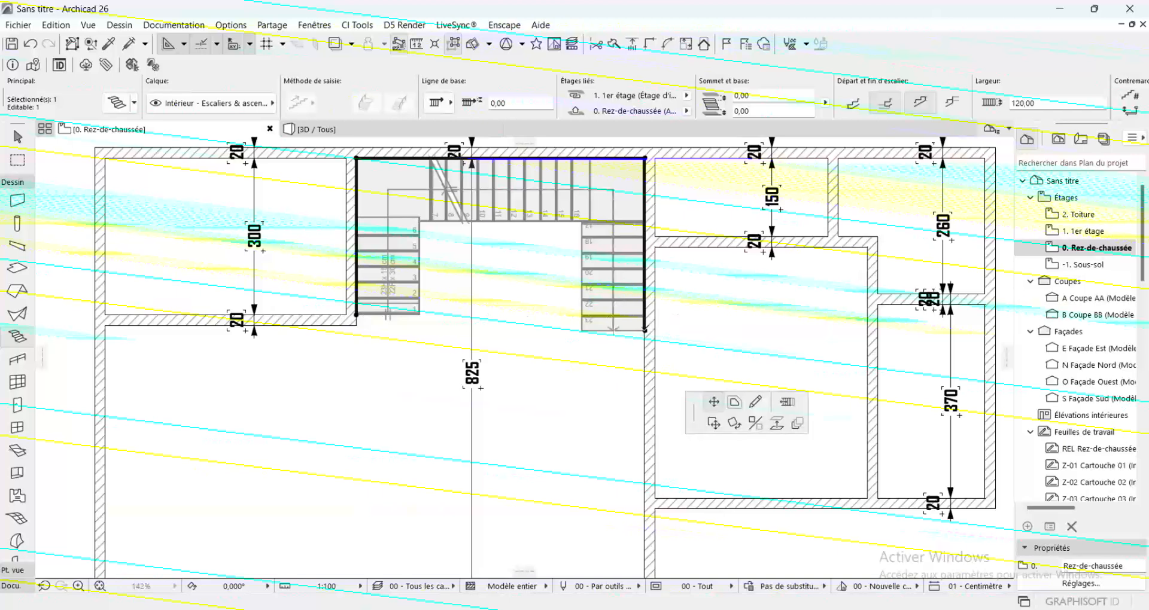
{"action": "left_click", "coordinate": [646, 313]}
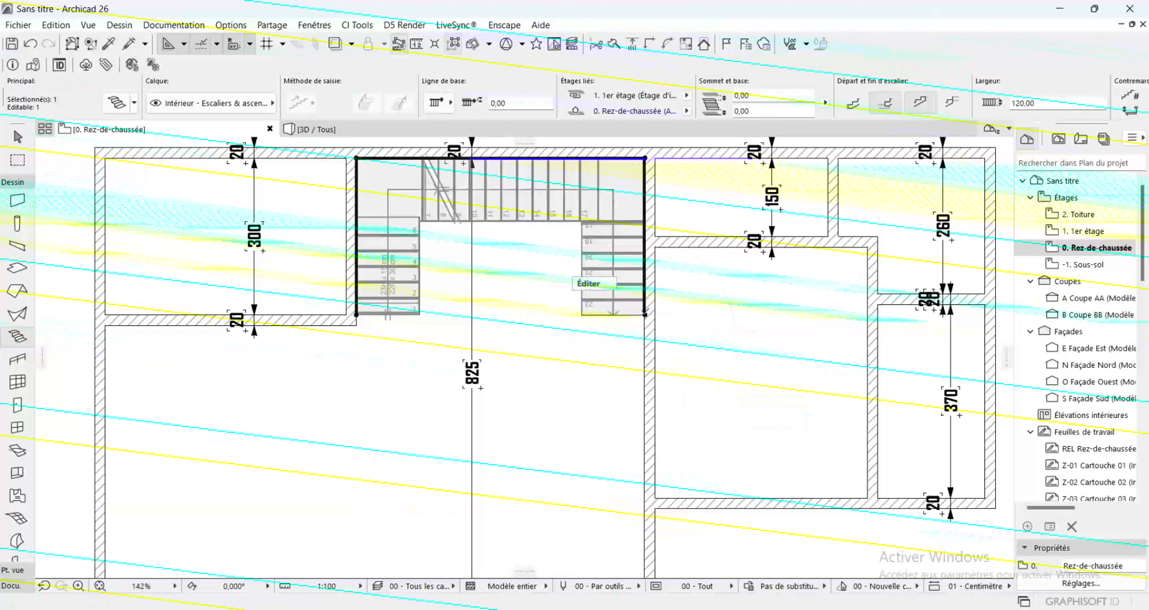
{"action": "key", "text": "Escape"}
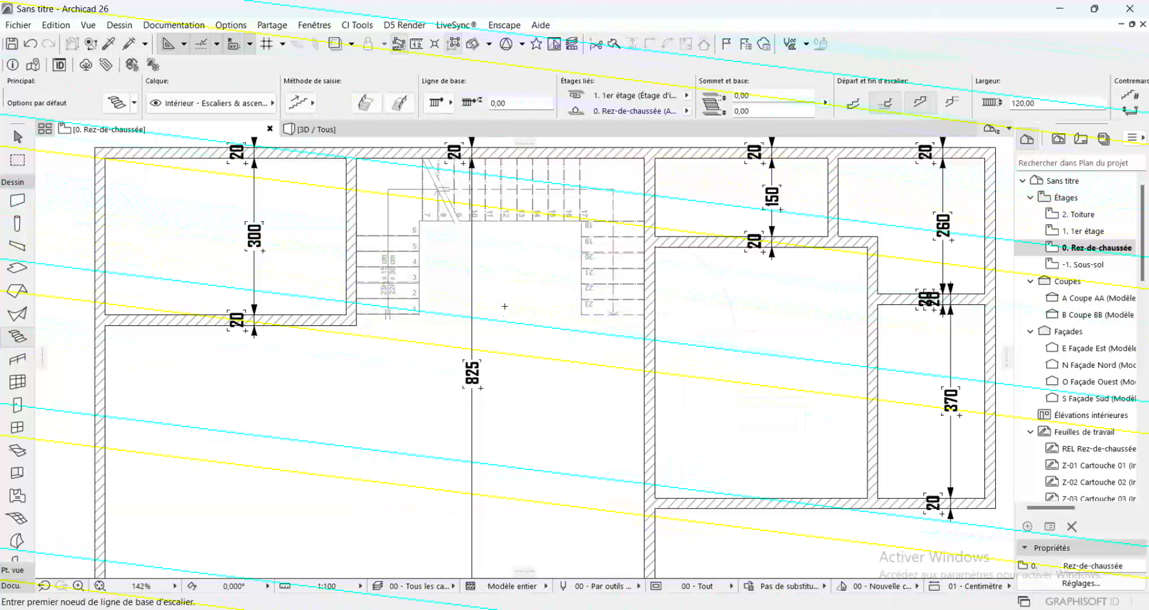
{"action": "scroll", "coordinate": [433, 179], "scroll_direction": "down", "scroll_amount": 2}
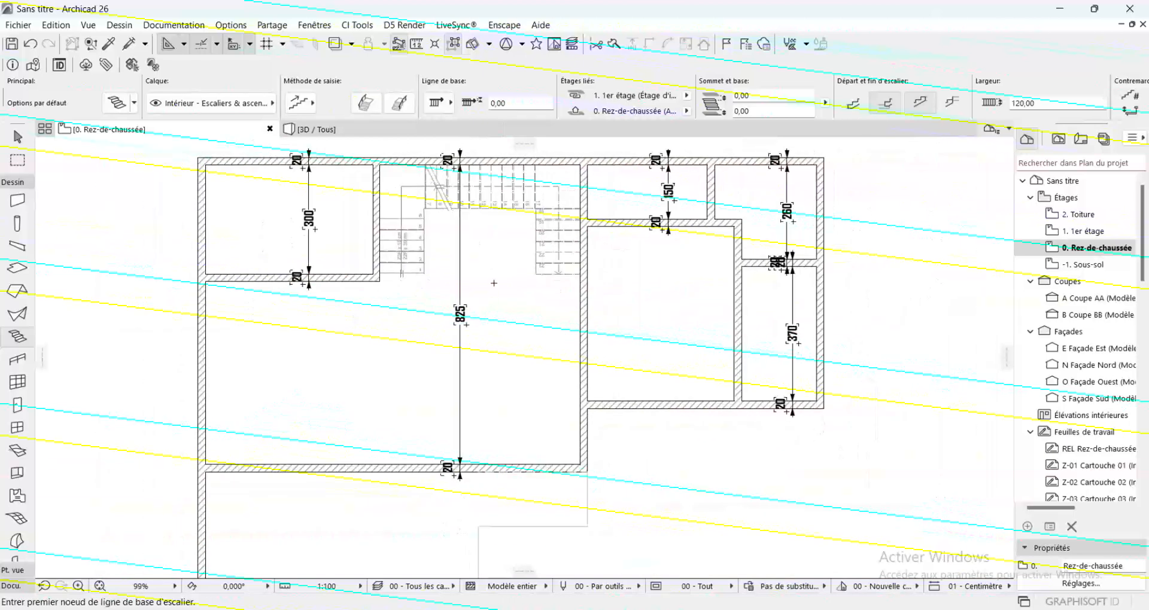
{"action": "scroll", "coordinate": [494, 283], "scroll_direction": "down", "scroll_amount": 3}
{"action": "scroll", "coordinate": [560, 445], "scroll_direction": "up", "scroll_amount": 2}
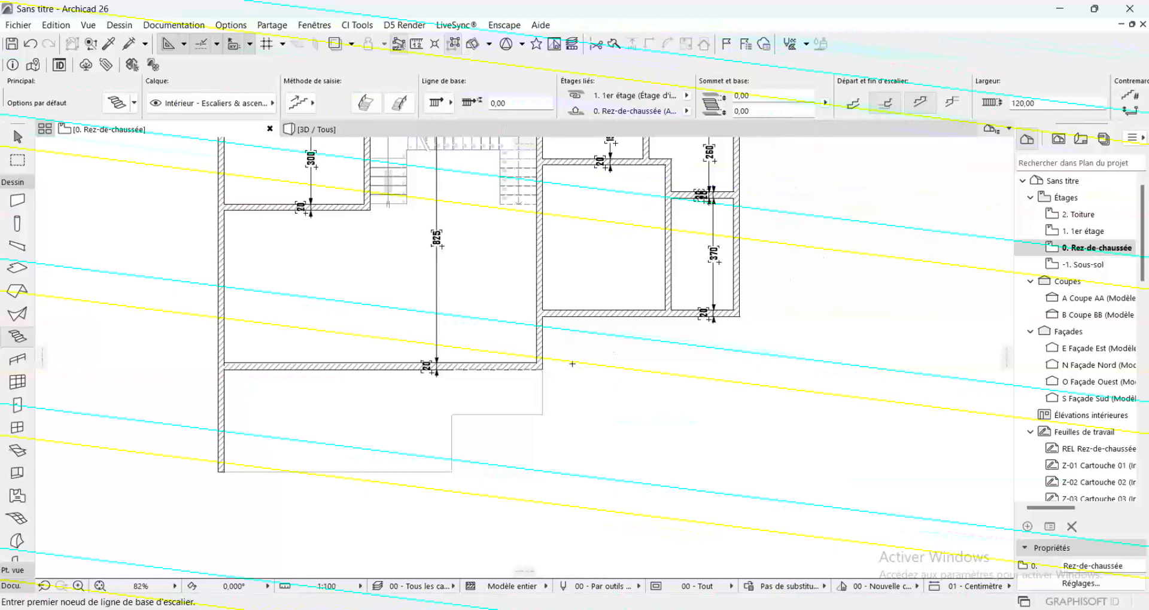
{"action": "scroll", "coordinate": [572, 364], "scroll_direction": "down", "scroll_amount": 3}
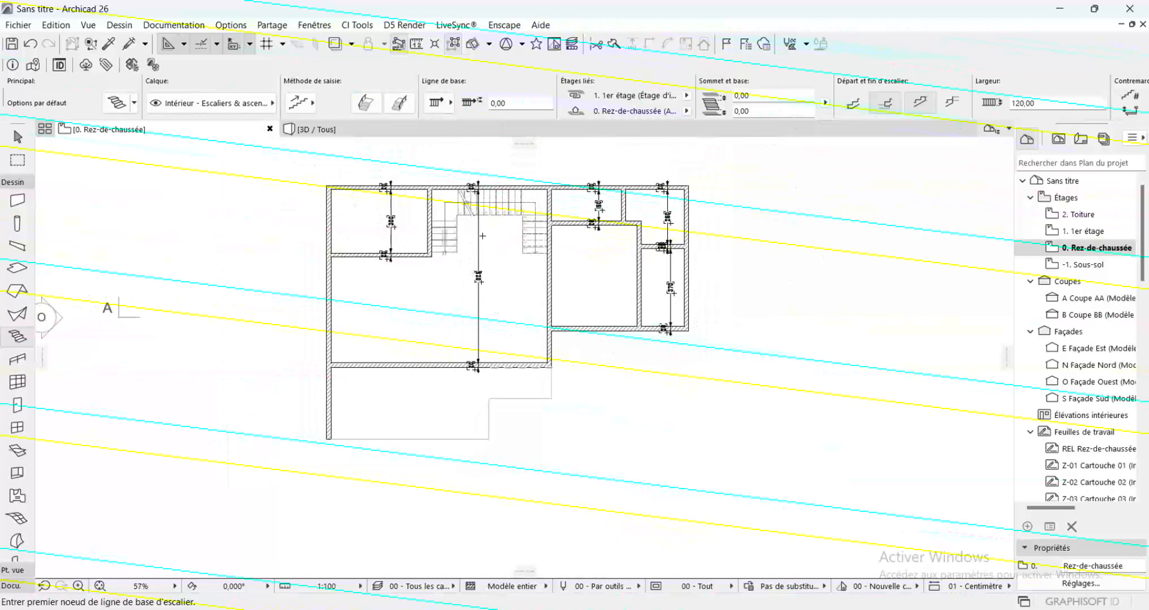
{"action": "scroll", "coordinate": [494, 243], "scroll_direction": "down", "scroll_amount": 2}
{"action": "middle_click_drag", "start_coordinate": [420, 279], "coordinate": [462, 270]}
{"action": "scroll", "coordinate": [461, 269], "scroll_direction": "up", "scroll_amount": 3}
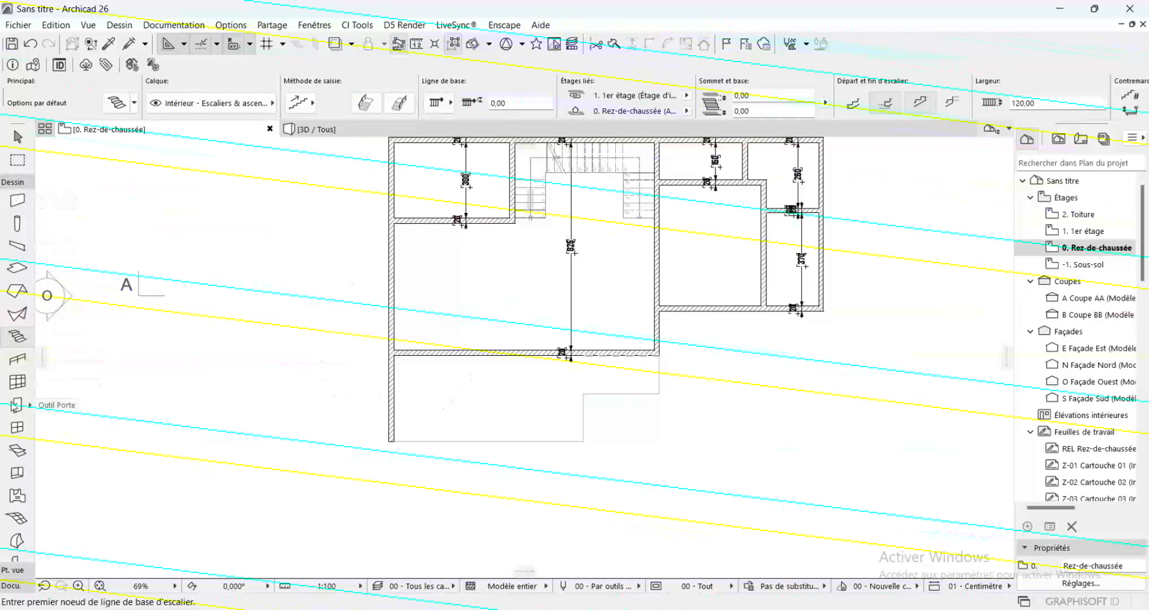
Set the Window tool defaults to Fenêtre horizontale à châssis multiples 26 with 3 panels
{"action": "left_click", "coordinate": [17, 430]}
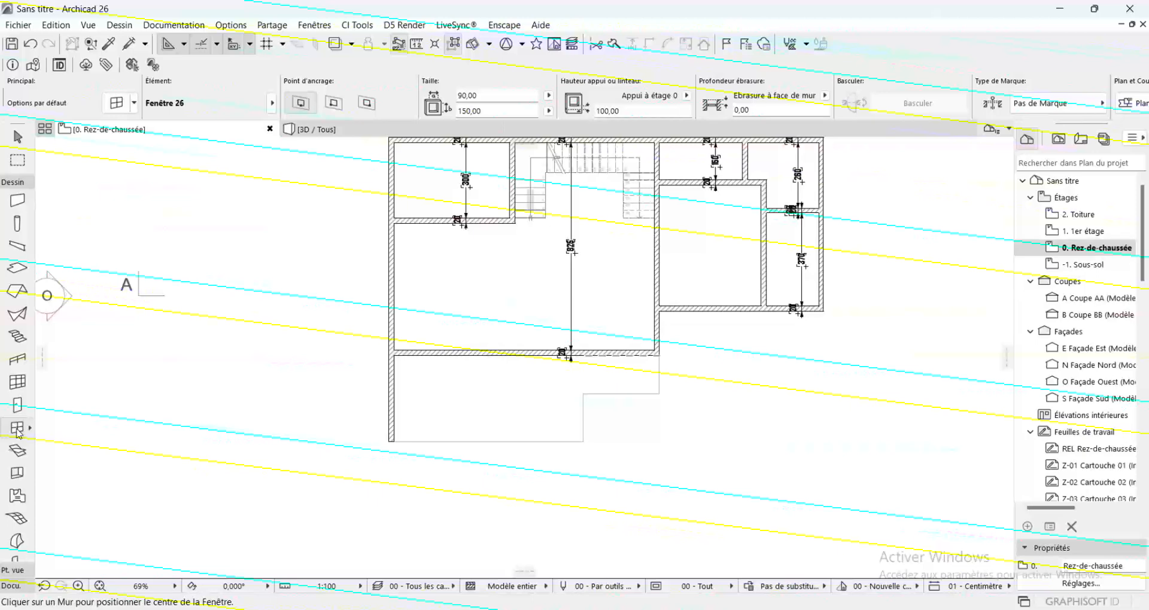
{"action": "double_click", "coordinate": [17, 429]}
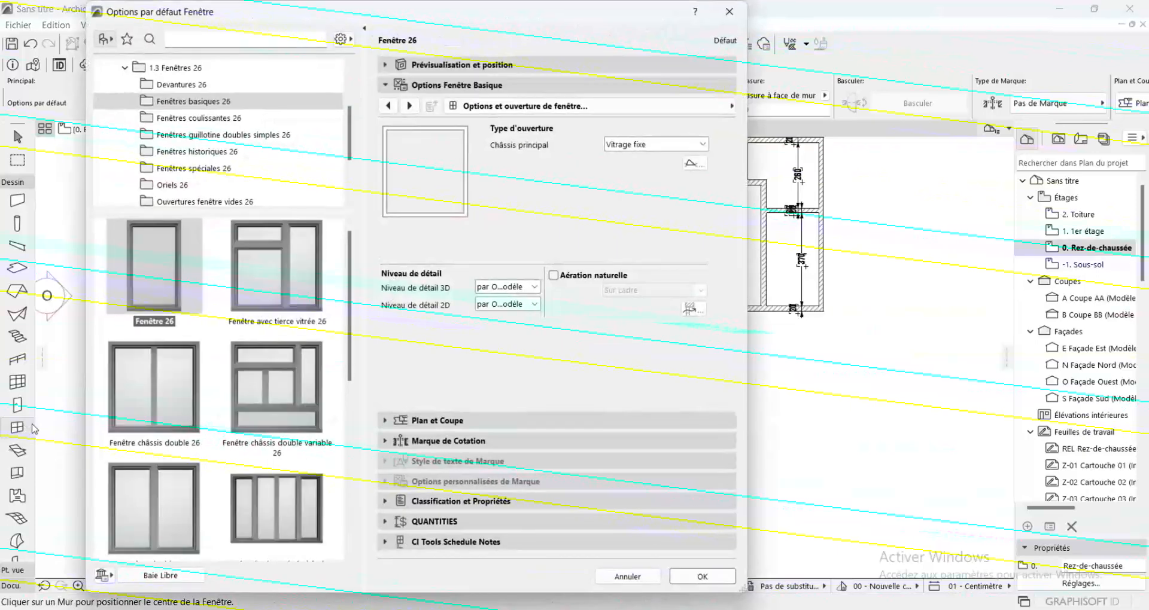
{"action": "left_click", "coordinate": [273, 504]}
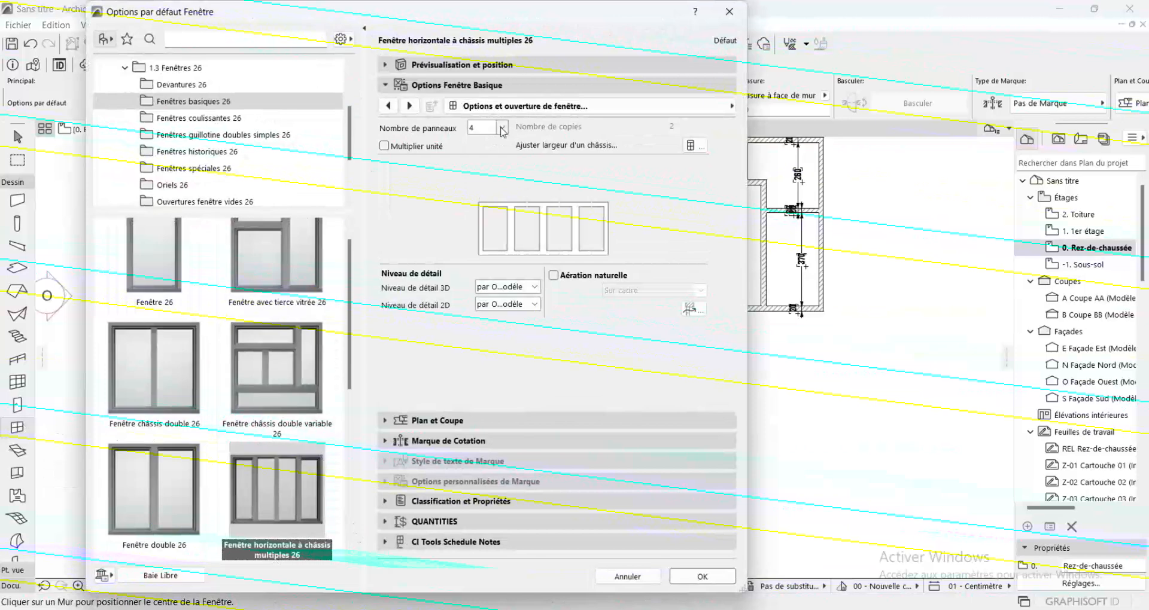
{"action": "left_click", "coordinate": [501, 129]}
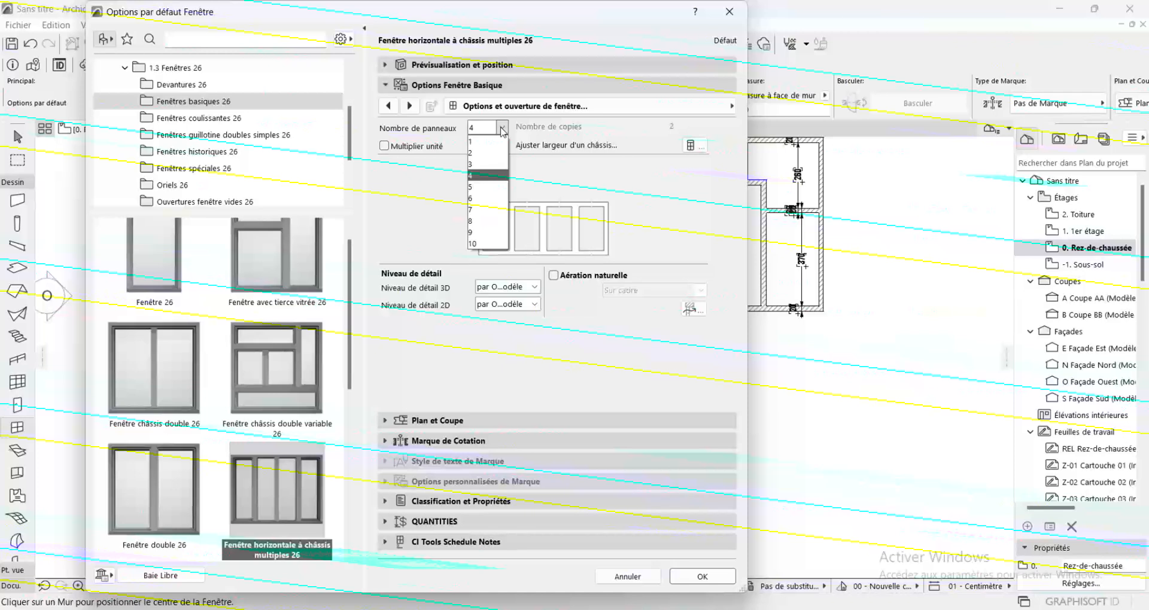
{"action": "left_click", "coordinate": [478, 165]}
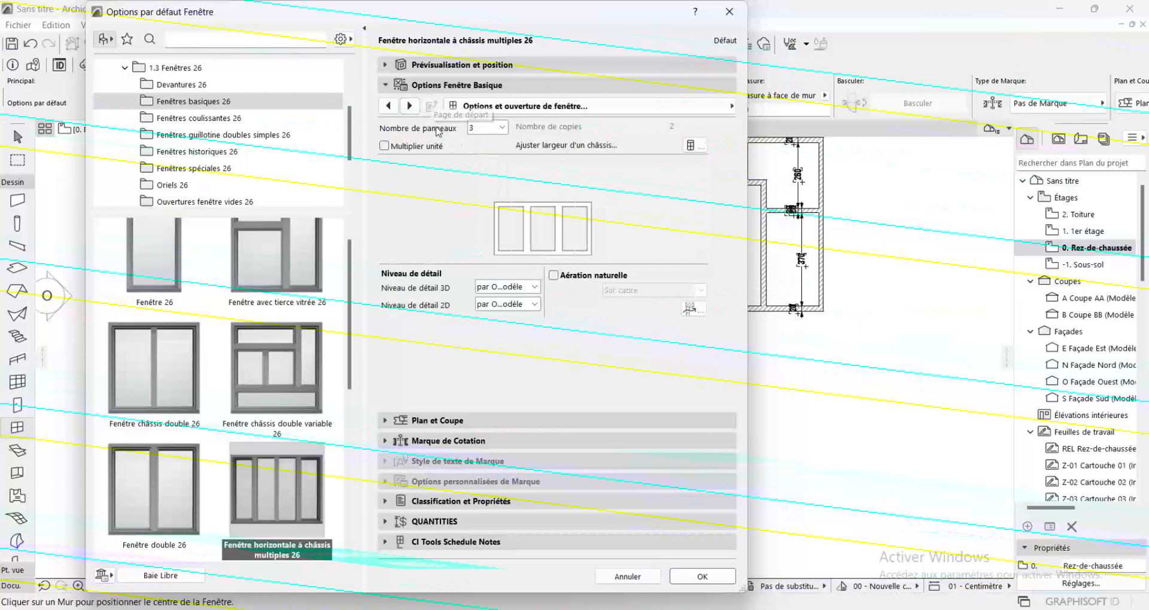
Look through the window's settings for nominal sizes, frame, sash options, handle, natural ventilation and opening lines
{"action": "left_click", "coordinate": [409, 111]}
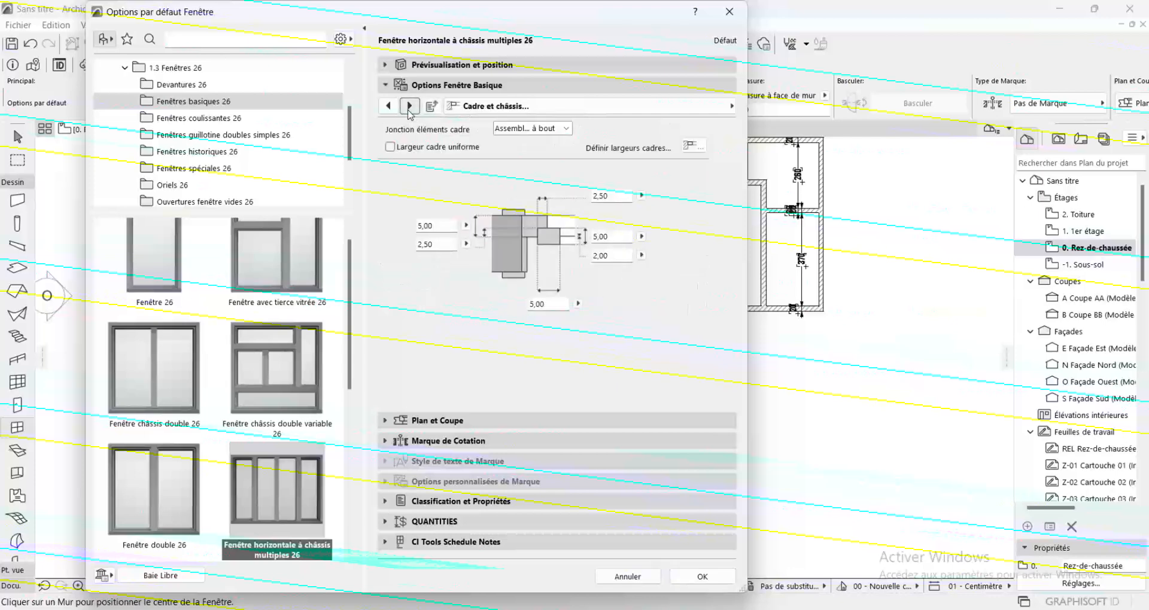
{"action": "left_click", "coordinate": [409, 106]}
{"action": "left_click", "coordinate": [409, 106]}
{"action": "left_click", "coordinate": [409, 106]}
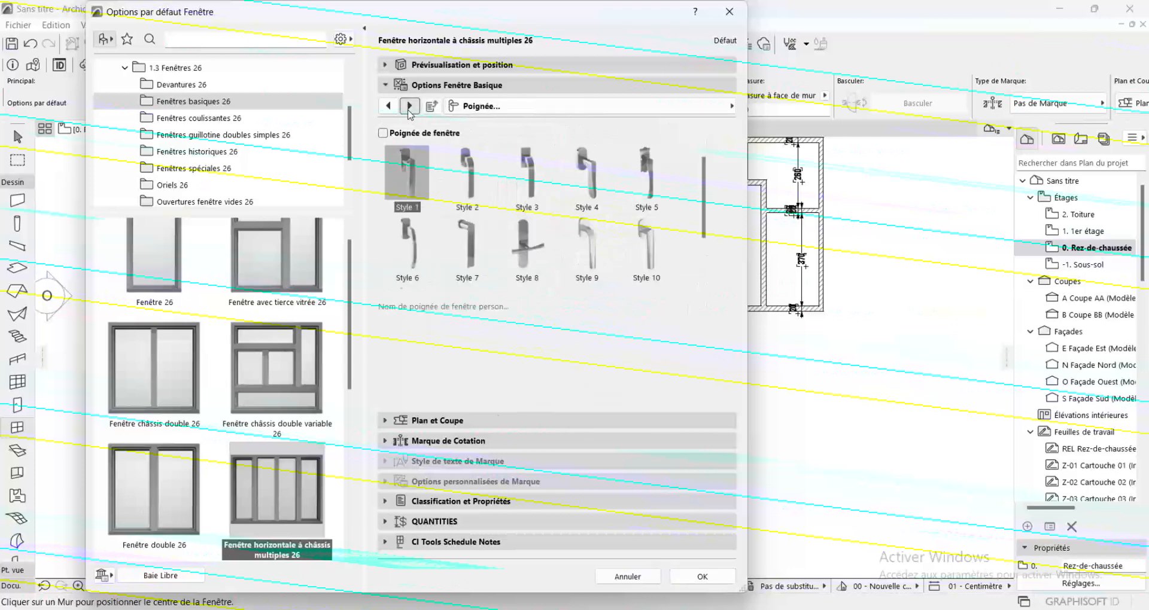
{"action": "left_click", "coordinate": [409, 106]}
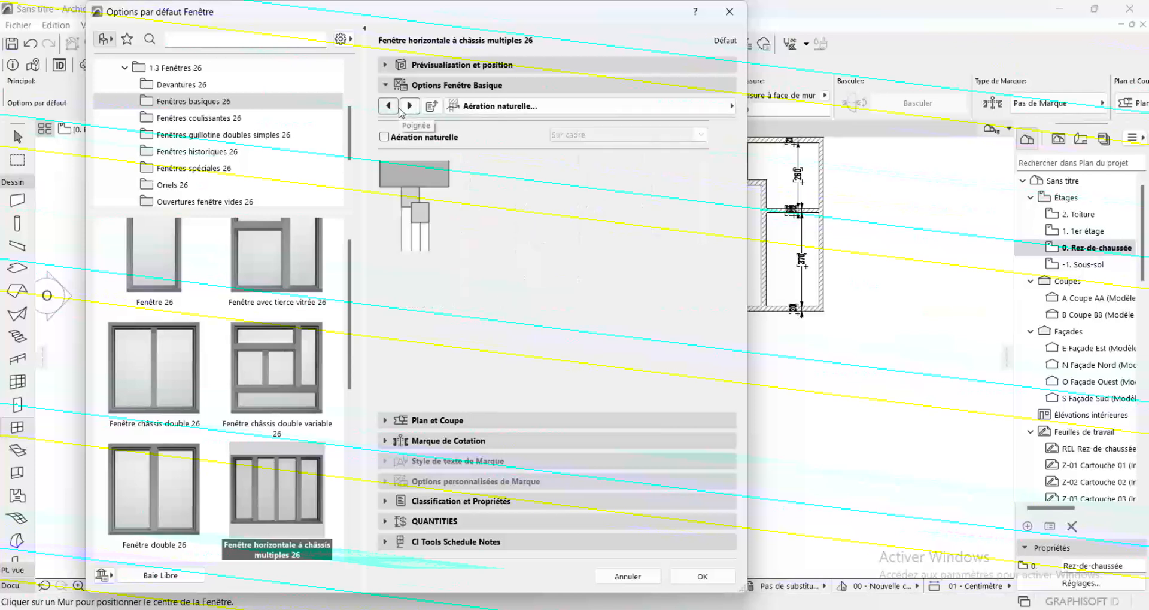
{"action": "left_click", "coordinate": [396, 108]}
{"action": "left_click", "coordinate": [396, 108]}
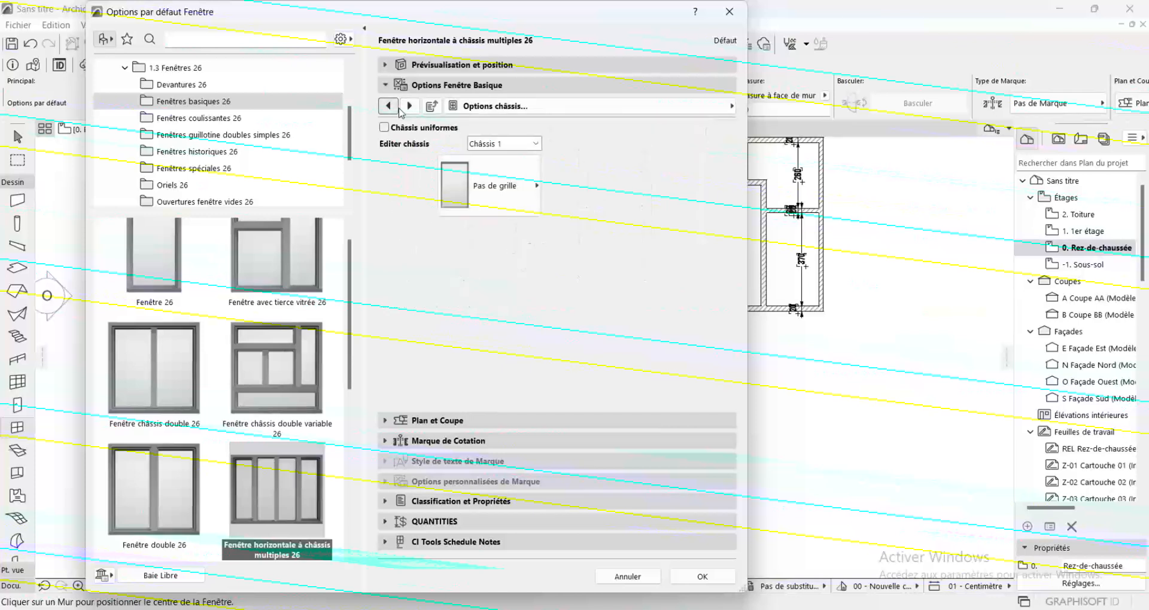
{"action": "left_click", "coordinate": [397, 108]}
{"action": "left_click", "coordinate": [397, 107]}
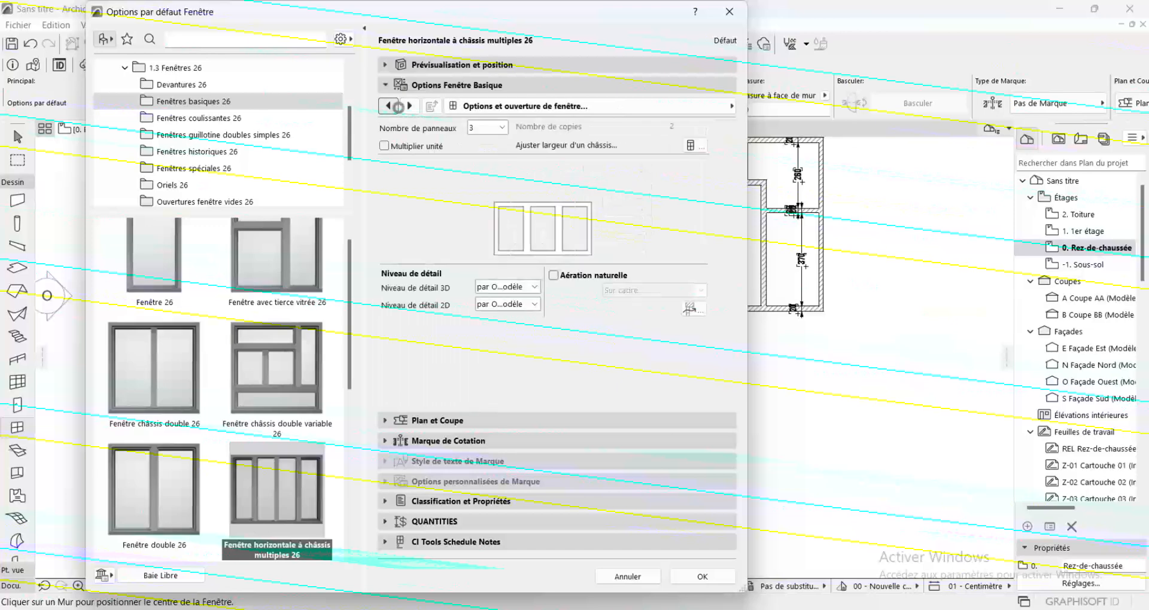
{"action": "left_click", "coordinate": [397, 108]}
{"action": "left_click", "coordinate": [397, 107]}
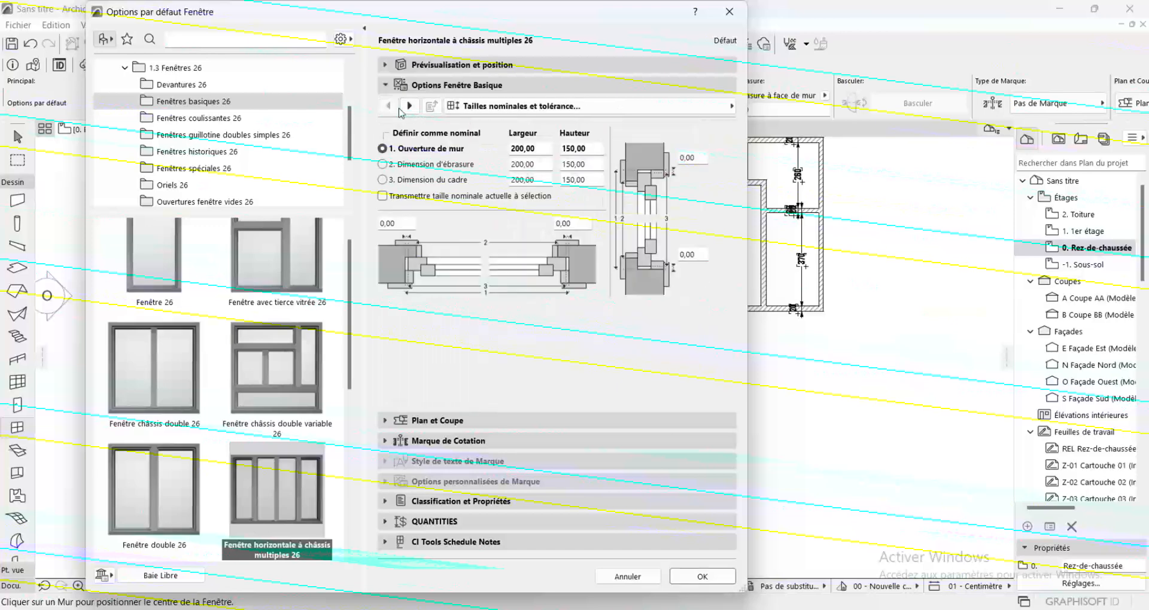
{"action": "left_click", "coordinate": [410, 106]}
{"action": "left_click", "coordinate": [409, 106]}
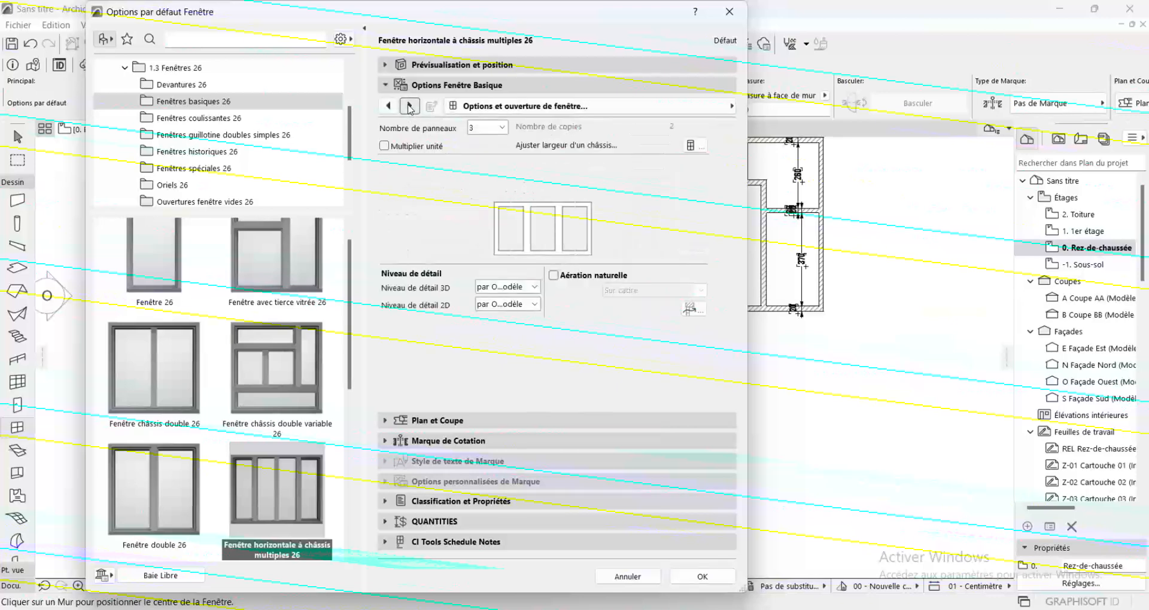
{"action": "left_click", "coordinate": [409, 106]}
{"action": "left_click", "coordinate": [409, 106]}
{"action": "left_click", "coordinate": [409, 105]}
{"action": "left_click", "coordinate": [409, 106]}
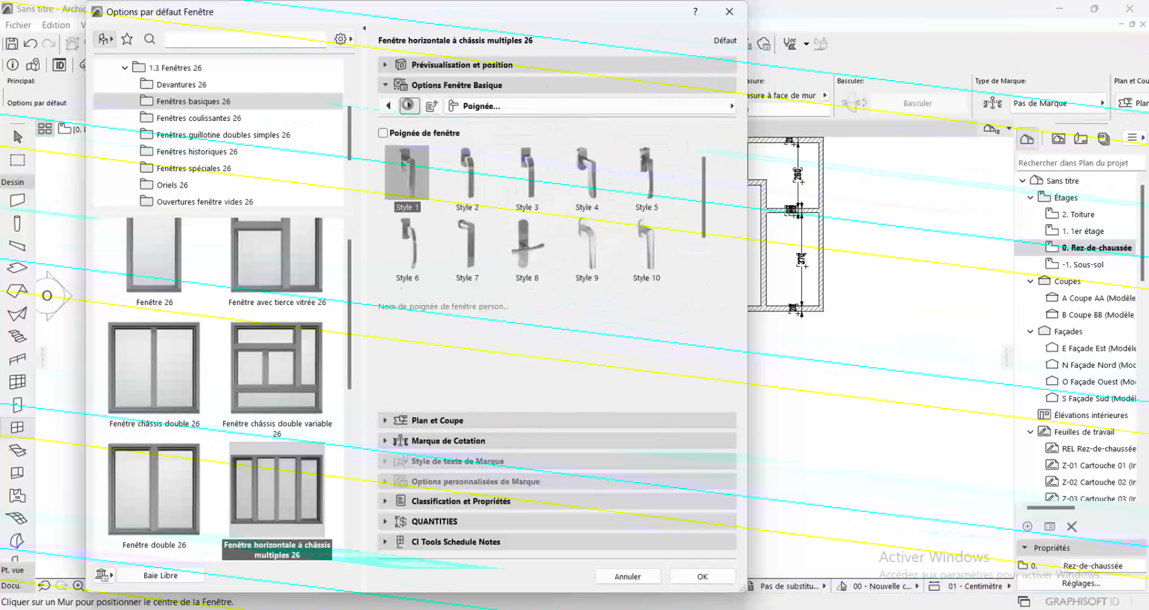
{"action": "left_click", "coordinate": [410, 106]}
{"action": "left_click", "coordinate": [409, 106]}
{"action": "left_click", "coordinate": [409, 106]}
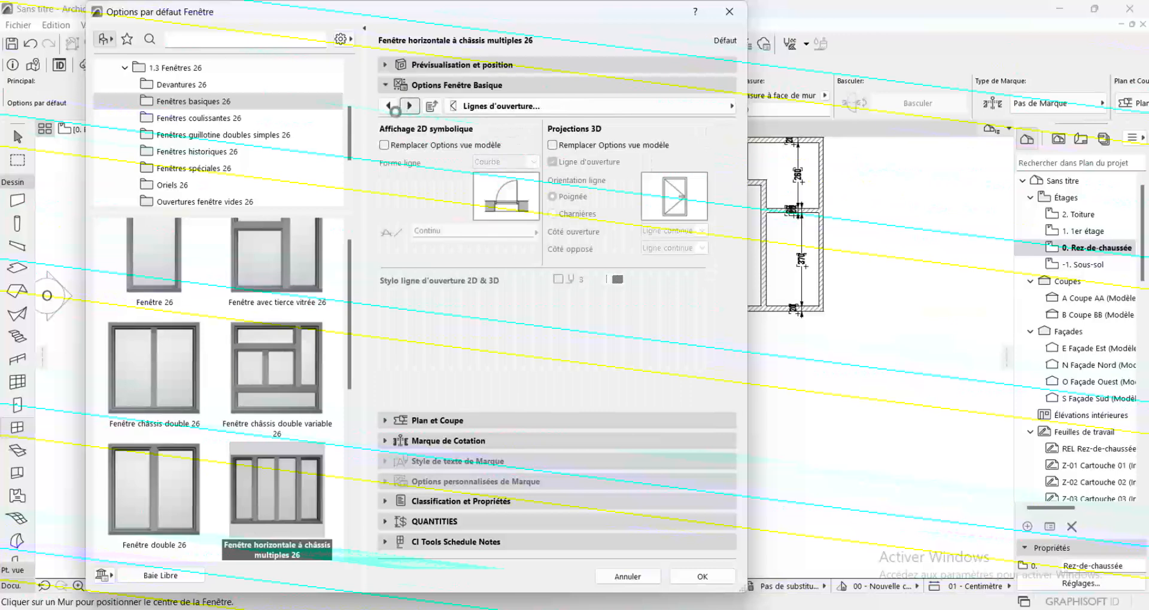
Set the opening type of Châssis 2 to Double coulissante, leaving the two outer sashes as fixed glazing
{"action": "left_click", "coordinate": [393, 111]}
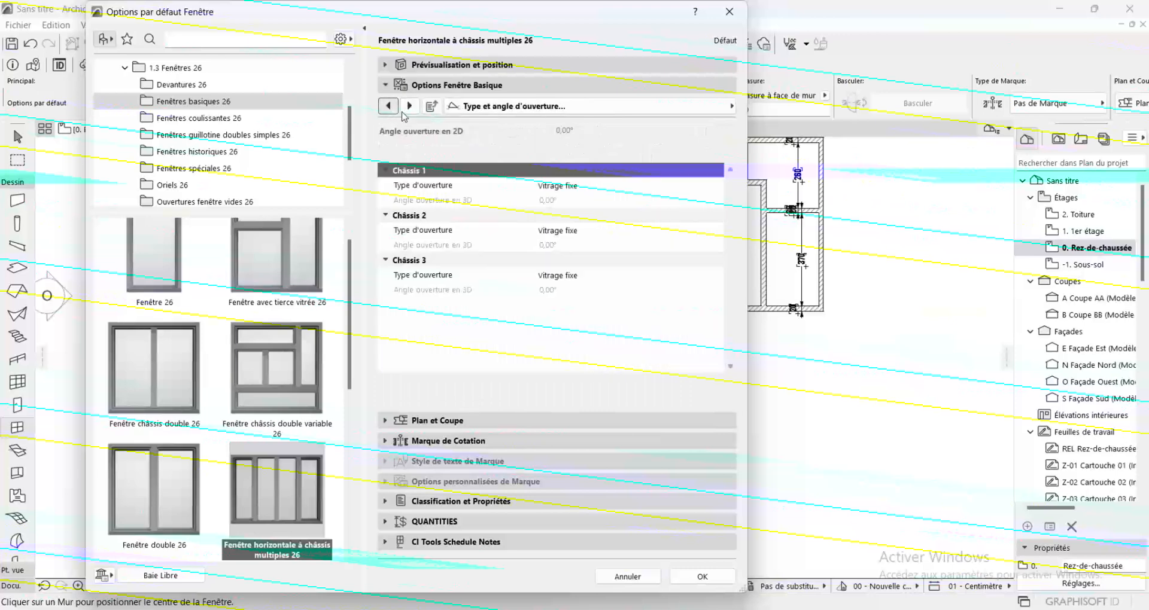
{"action": "left_click", "coordinate": [573, 231]}
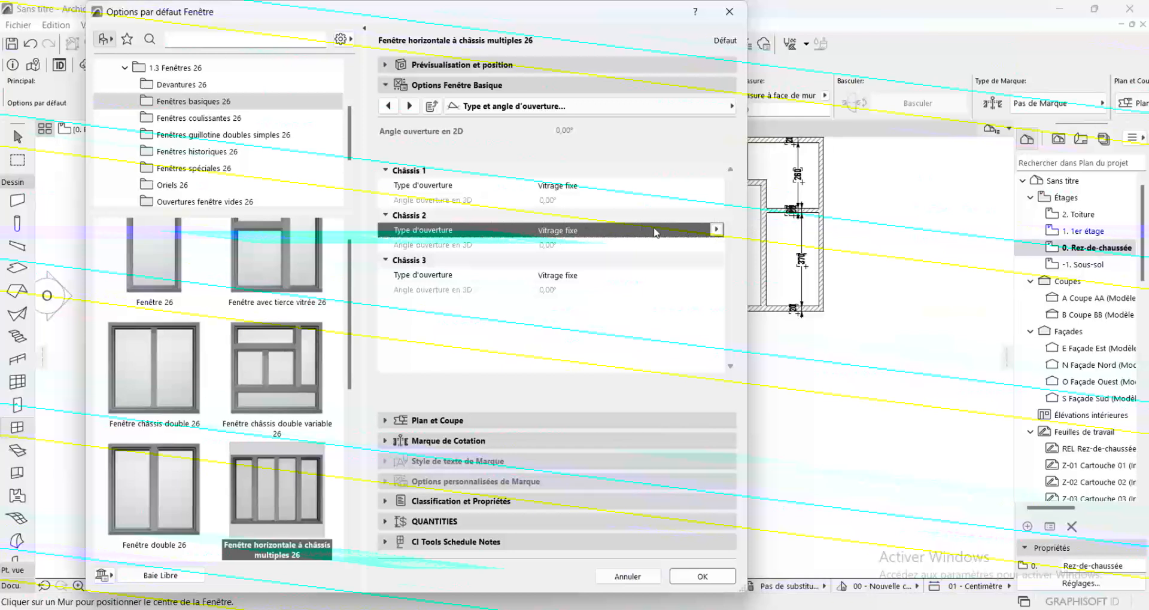
{"action": "left_click", "coordinate": [715, 231]}
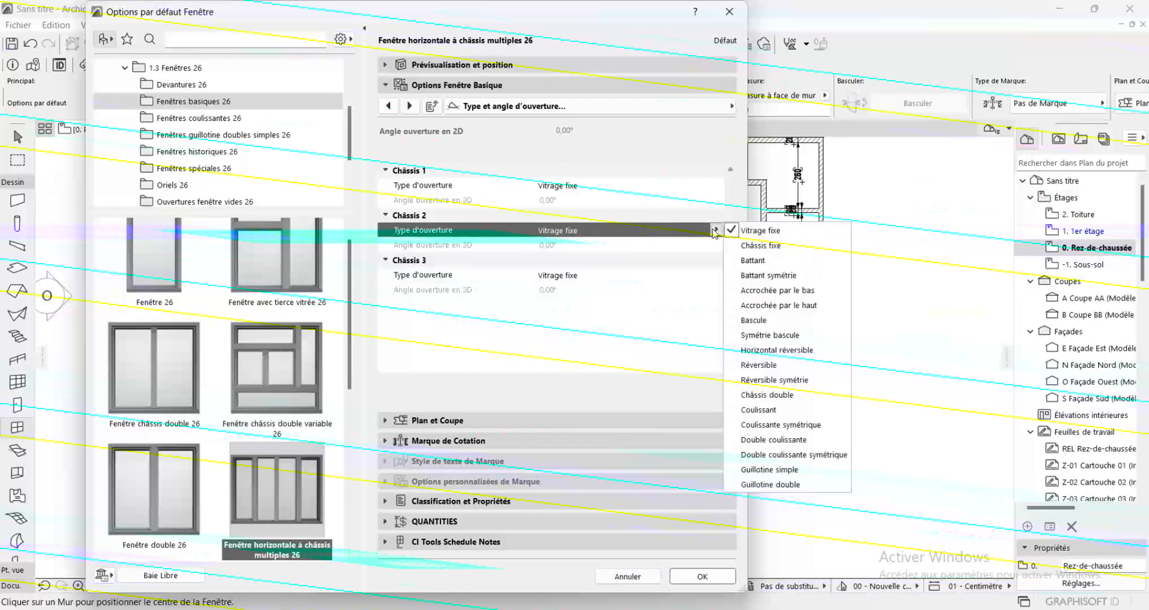
{"action": "left_click", "coordinate": [802, 397]}
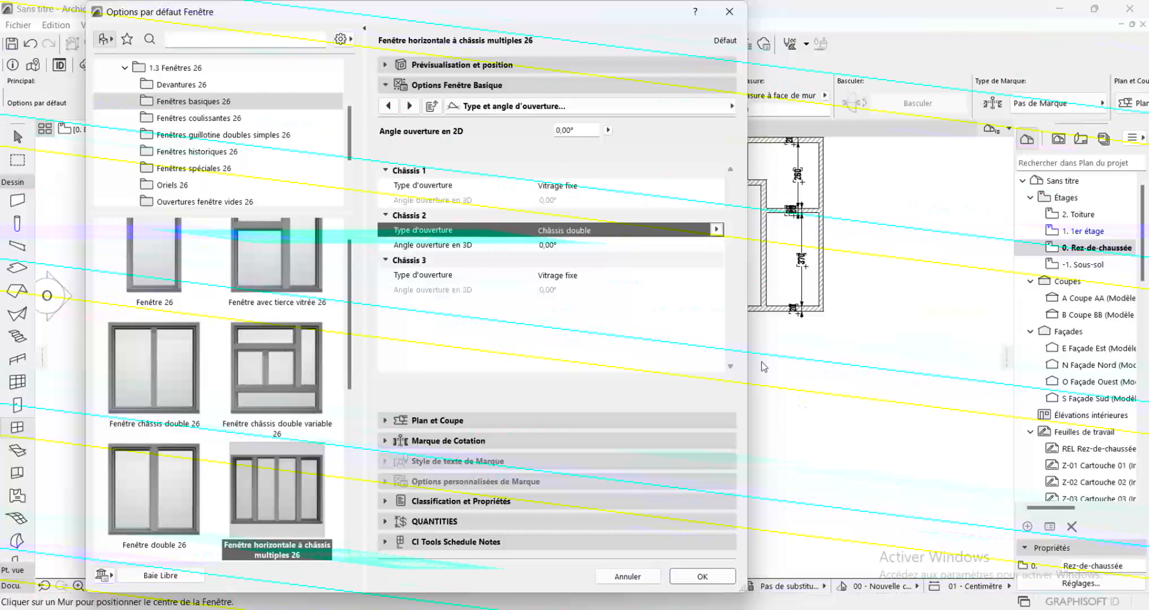
{"action": "left_click", "coordinate": [716, 230]}
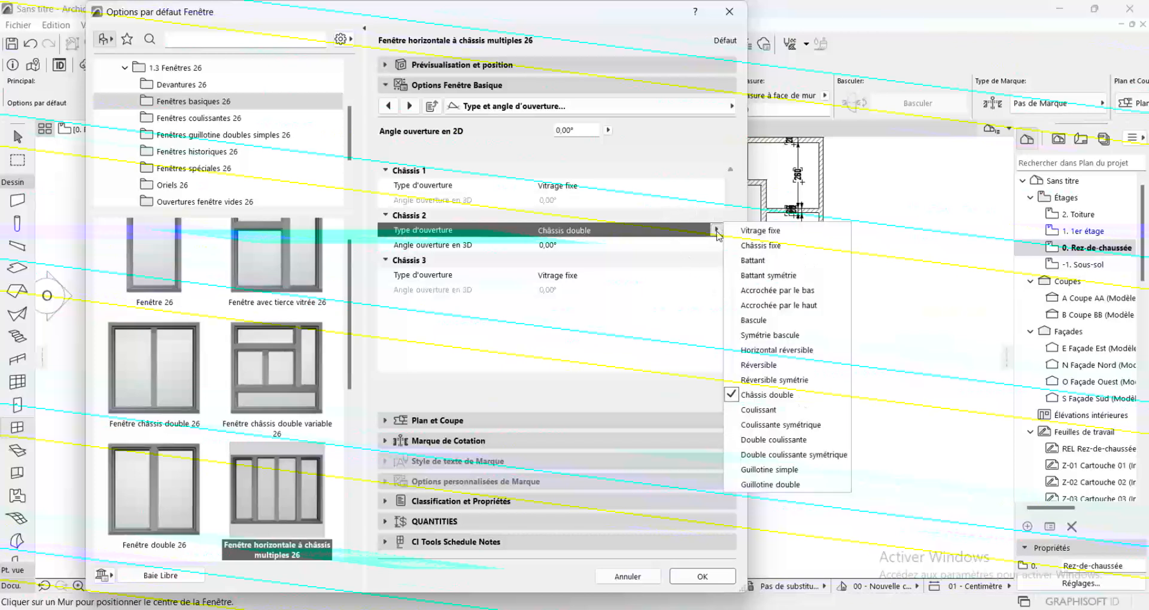
{"action": "left_click", "coordinate": [798, 443]}
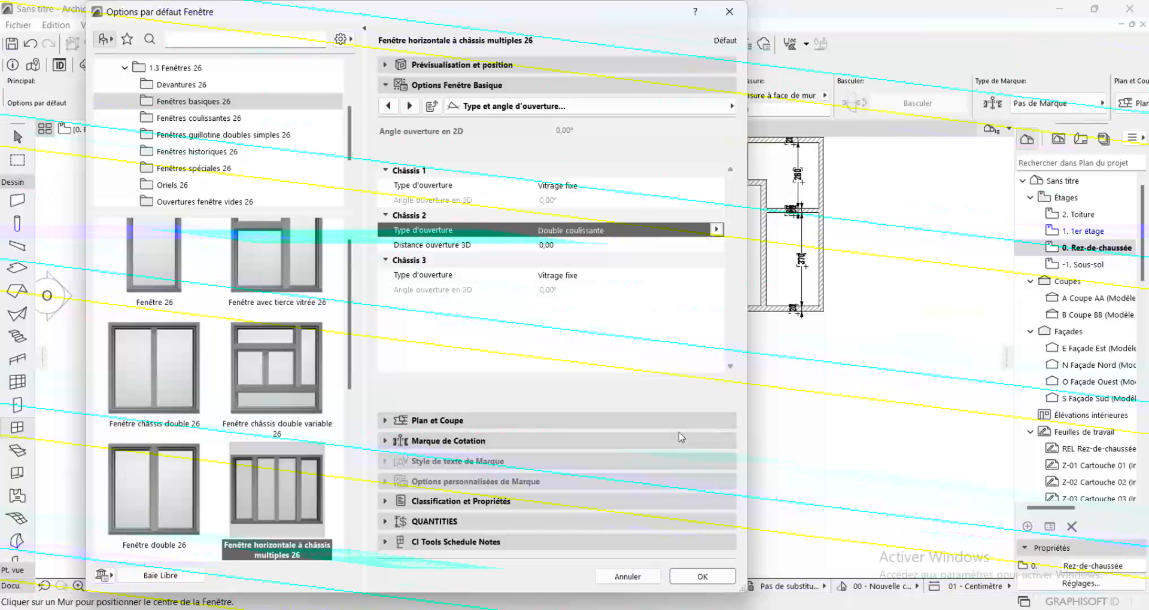
Give the window defaults uniform frame and sash surfaces in Métal - Aluminium and accept the settings
{"action": "left_click", "coordinate": [409, 107]}
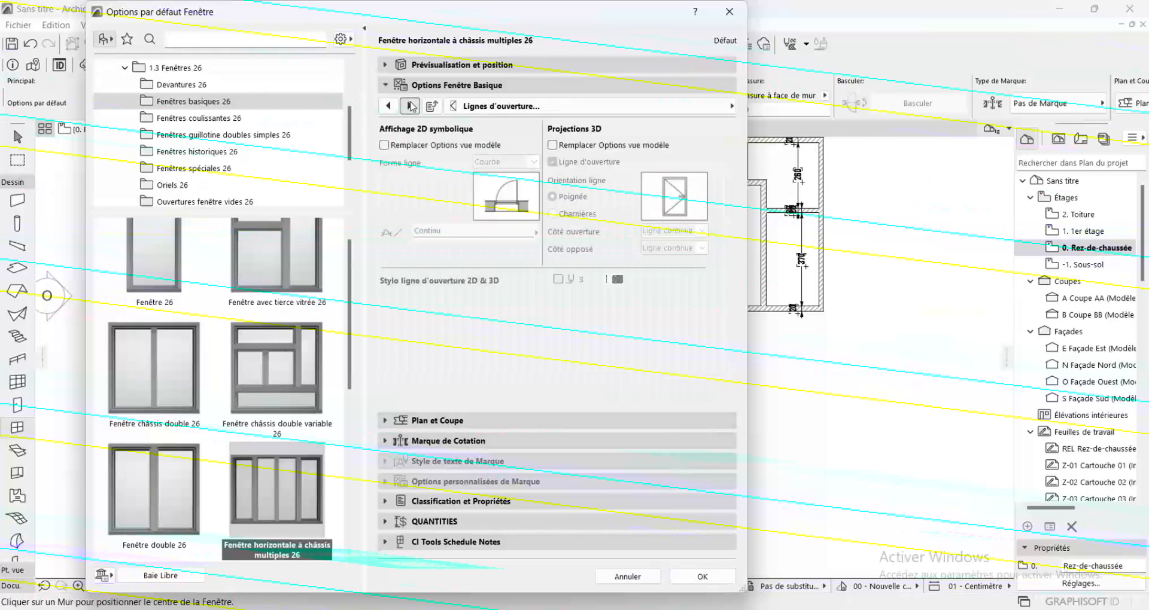
{"action": "left_click", "coordinate": [411, 107]}
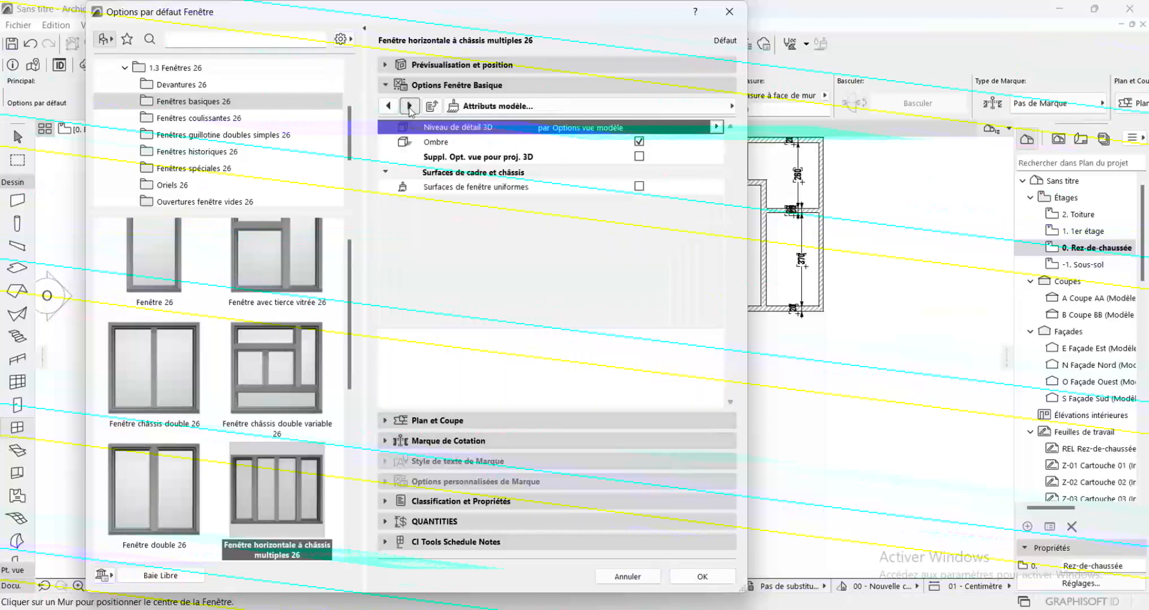
{"action": "left_click", "coordinate": [638, 188]}
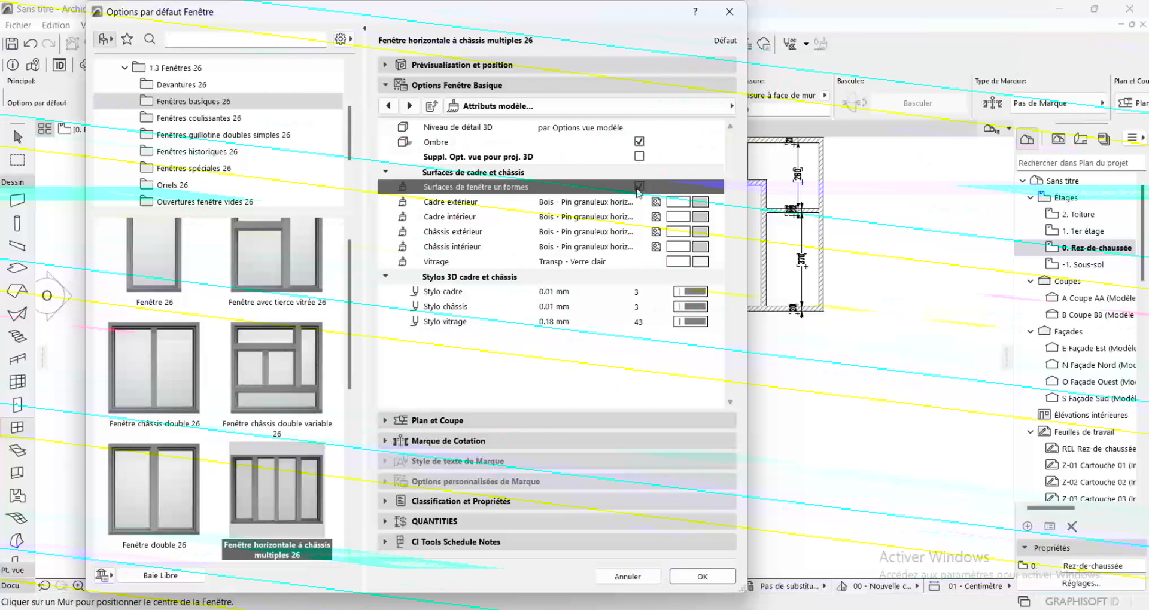
{"action": "left_click", "coordinate": [700, 205]}
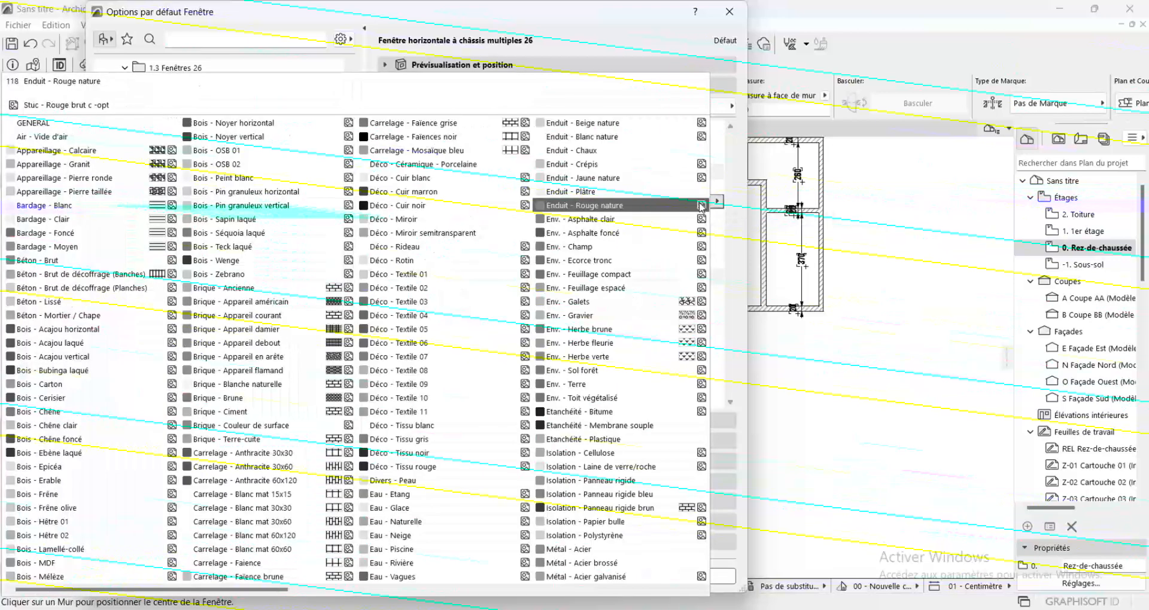
{"action": "scroll", "coordinate": [449, 164], "scroll_direction": "down", "scroll_amount": 3}
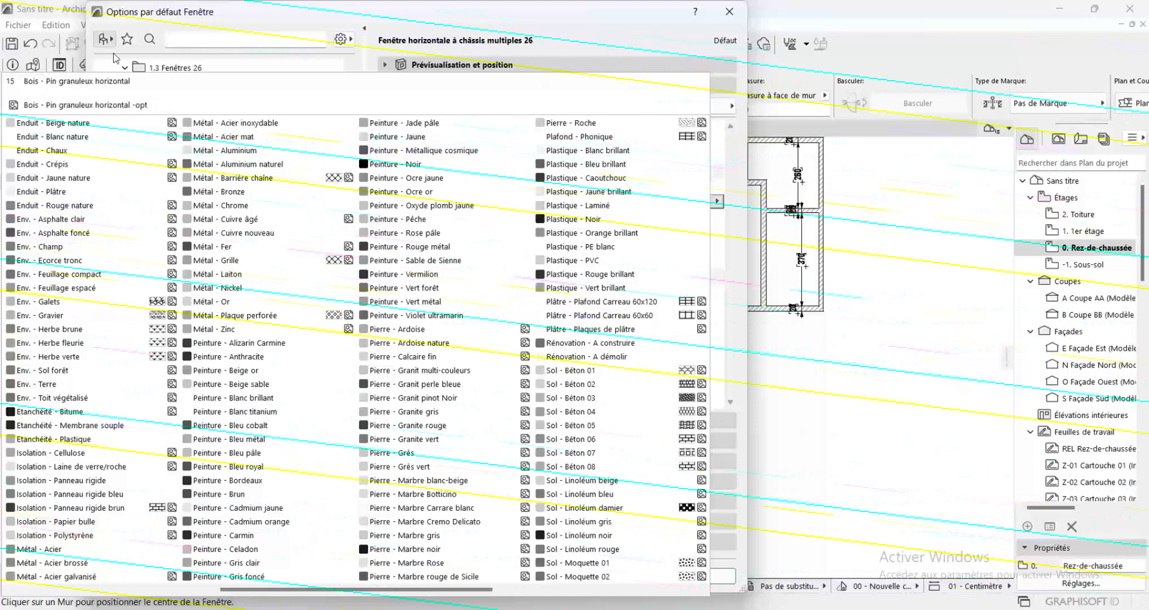
{"action": "left_click", "coordinate": [239, 151]}
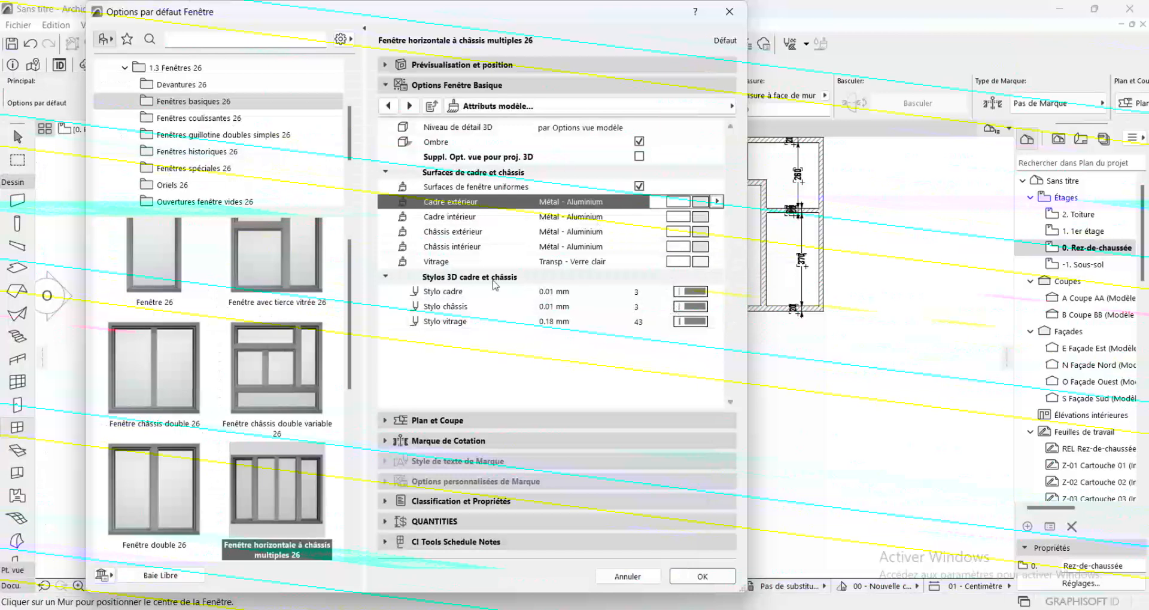
{"action": "left_click", "coordinate": [700, 578]}
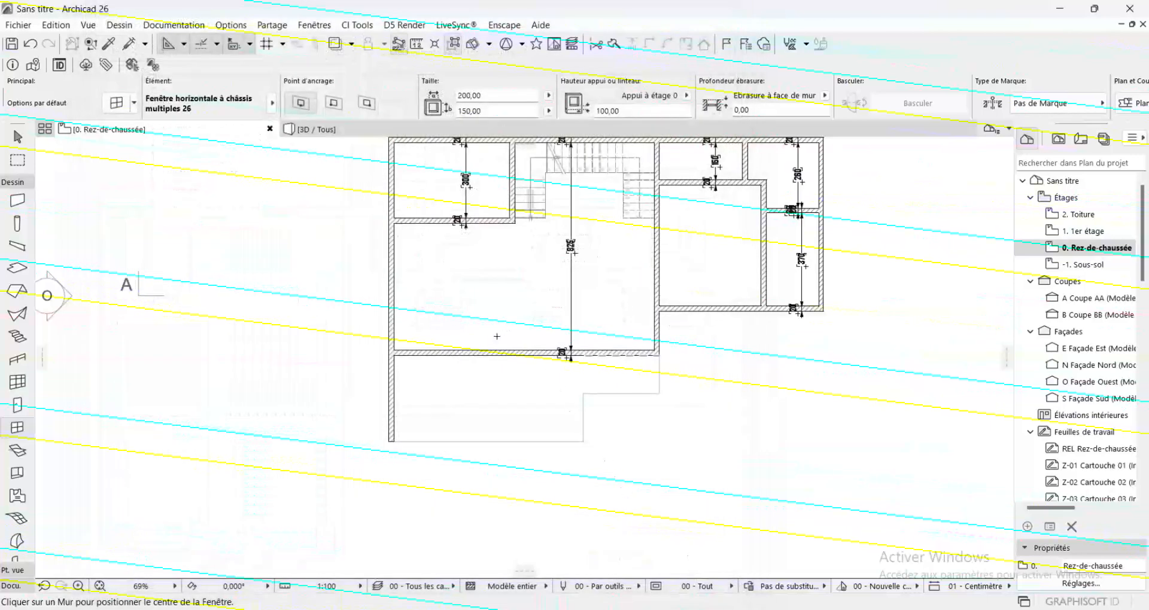
Place the window in the large room's lower wall and stretch it to about 682 cm wide, reaching the outer left wall's inner face
{"action": "left_click", "coordinate": [480, 353]}
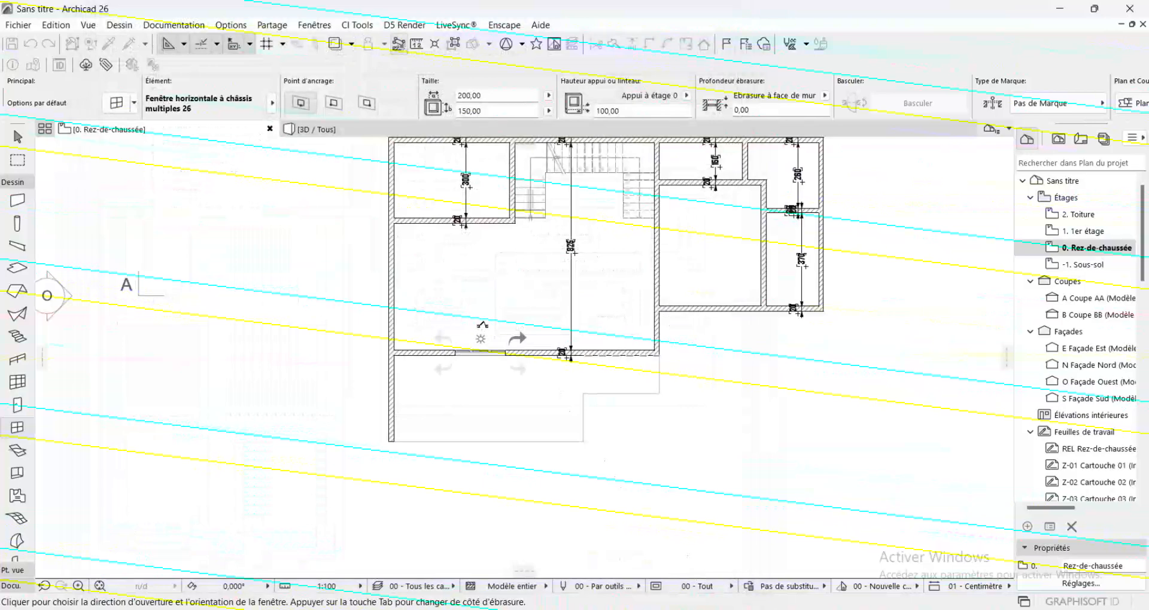
{"action": "left_click", "coordinate": [480, 339]}
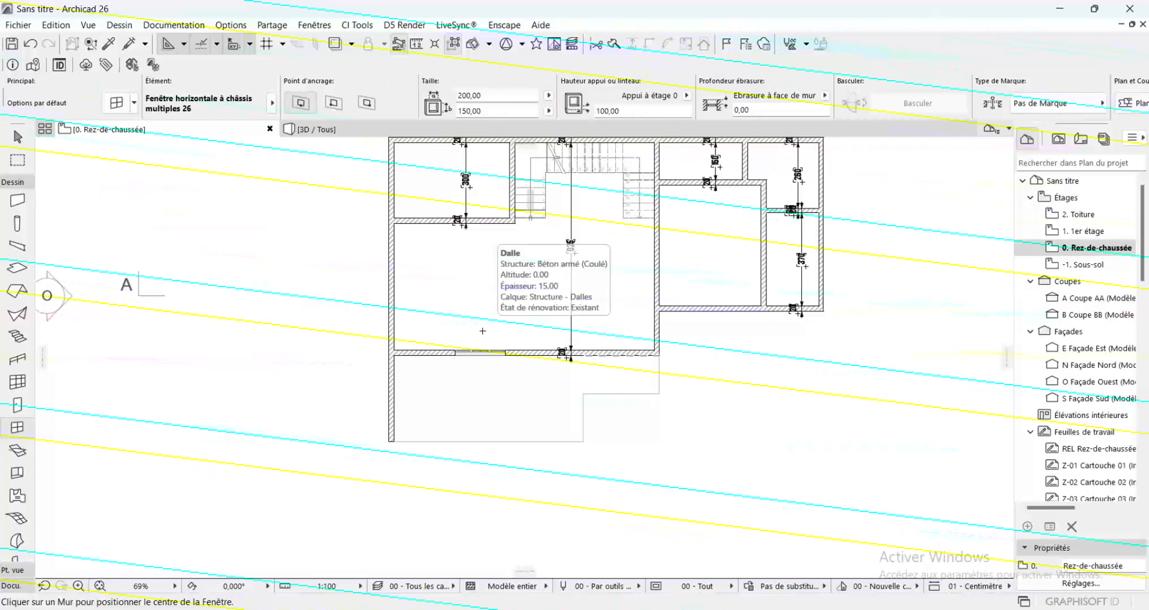
{"action": "key", "text": "shift"}
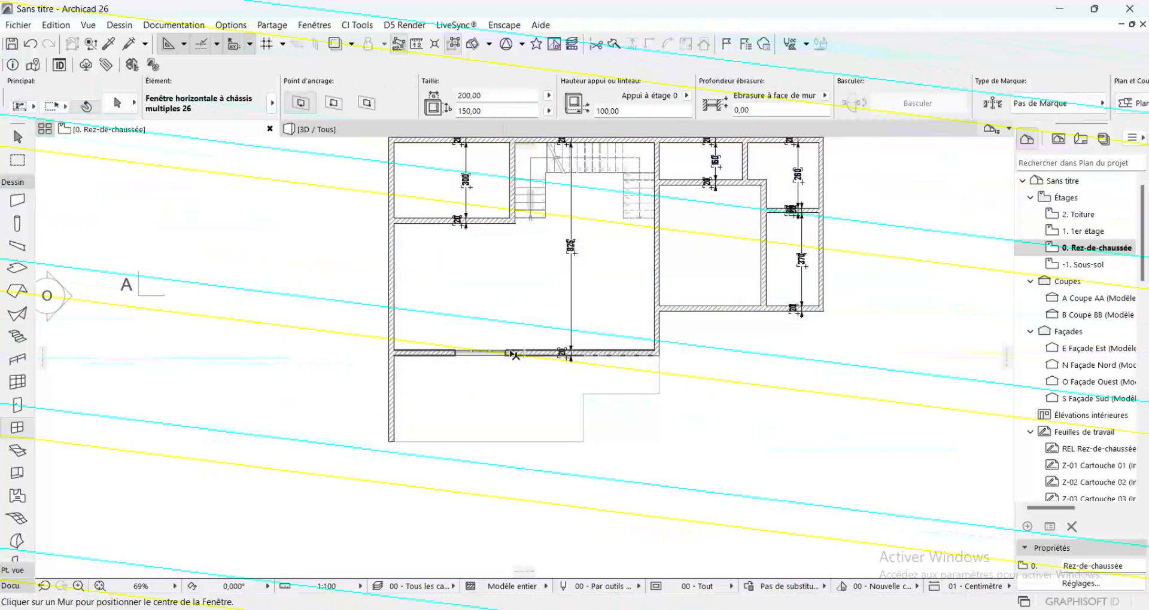
{"action": "left_click", "coordinate": [504, 353], "text": "shift"}
{"action": "left_click", "coordinate": [506, 352]}
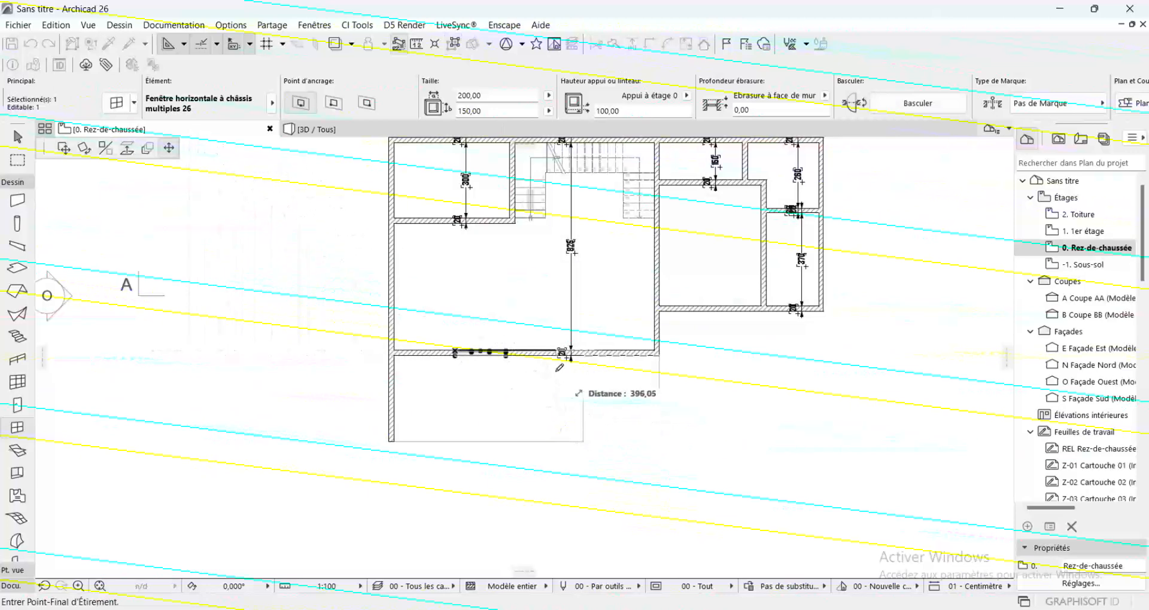
{"action": "left_click", "coordinate": [575, 383]}
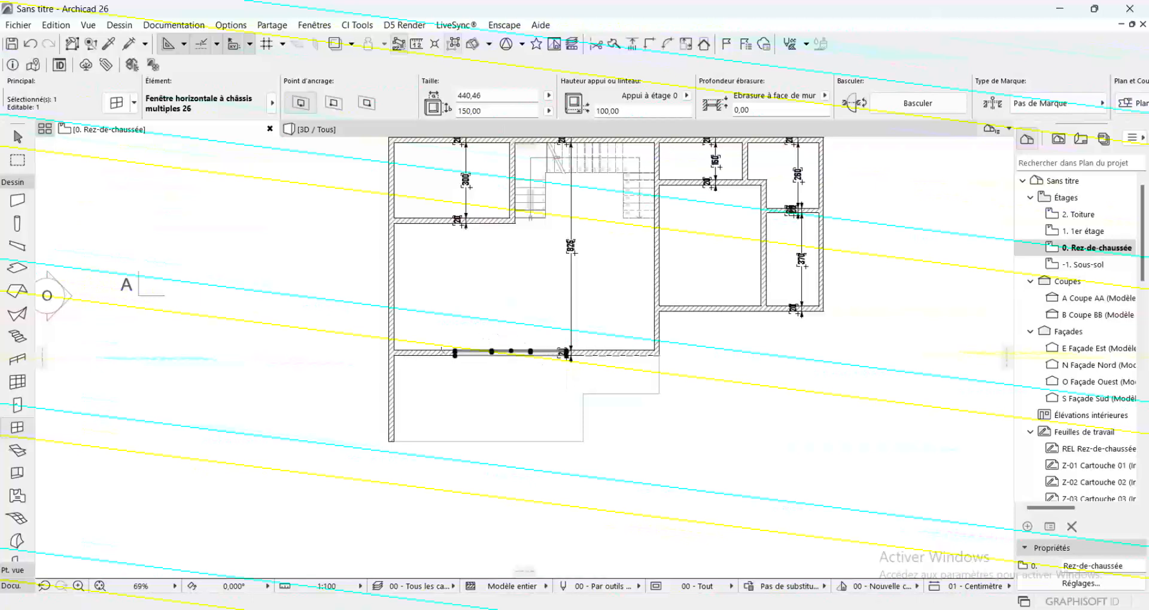
{"action": "left_click", "coordinate": [454, 353]}
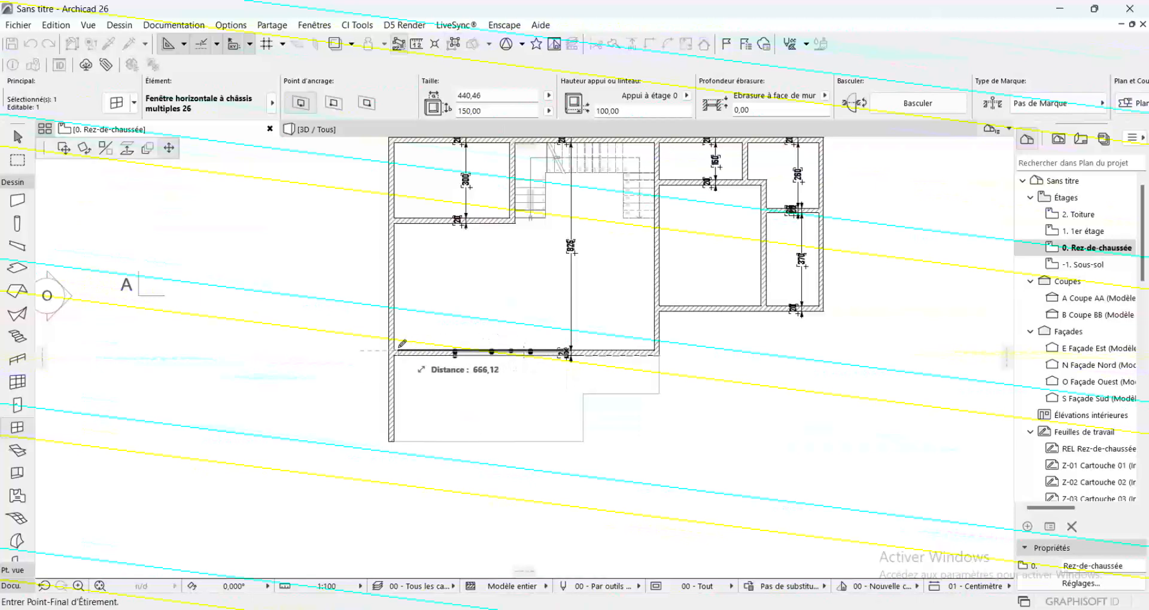
{"action": "left_click", "coordinate": [395, 353]}
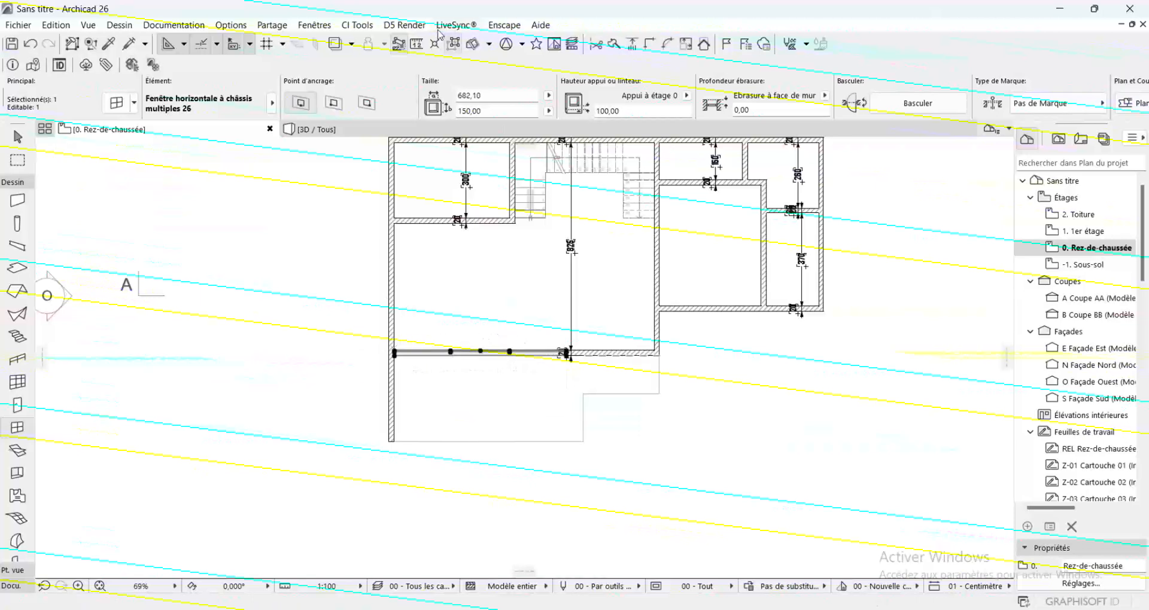
Round the placed window's width to a whole-centimetre value and deselect the window
{"action": "left_click", "coordinate": [488, 95]}
{"action": "key", "text": "BackSpace"}
{"action": "type", "text": "0,00"}
{"action": "key", "text": "Escape"}
{"action": "scroll", "coordinate": [502, 346], "scroll_direction": "up", "scroll_amount": 5}
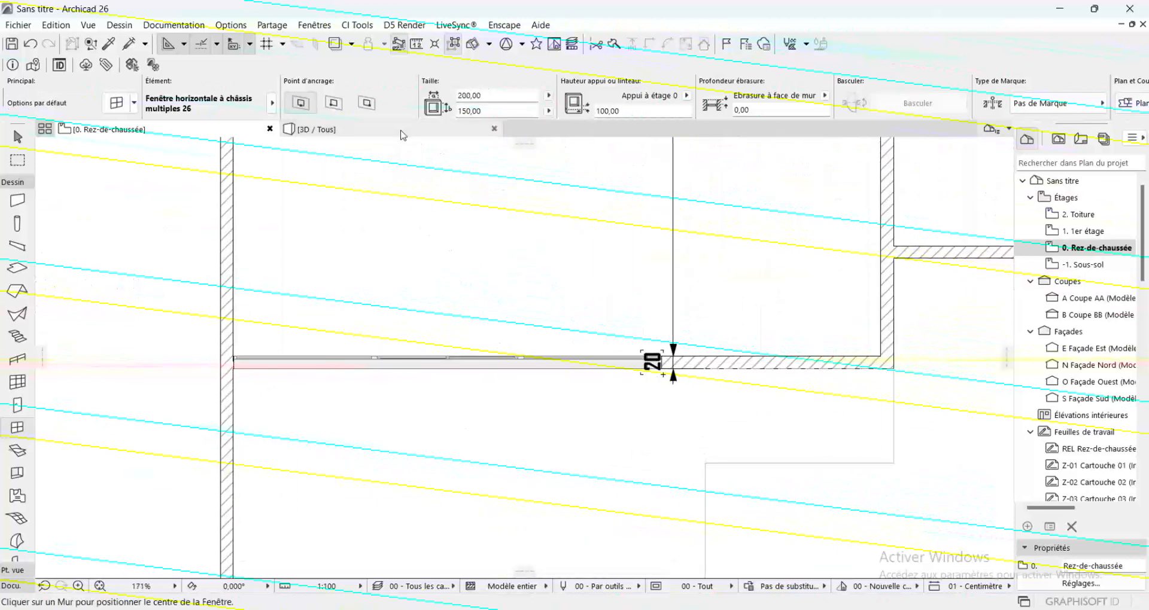
{"action": "scroll", "coordinate": [445, 419], "scroll_direction": "down", "scroll_amount": 4}
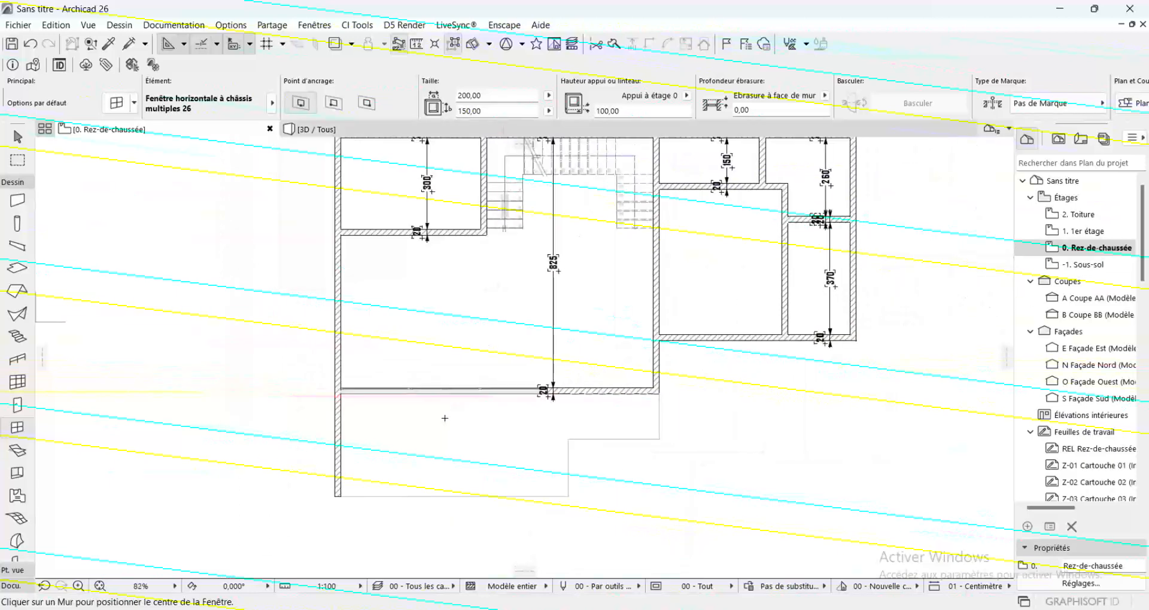
Set the Door tool defaults to Porte pivotante 26 from the Portes pivot et tambour 26 library folder
{"action": "scroll", "coordinate": [707, 393], "scroll_direction": "up", "scroll_amount": 3}
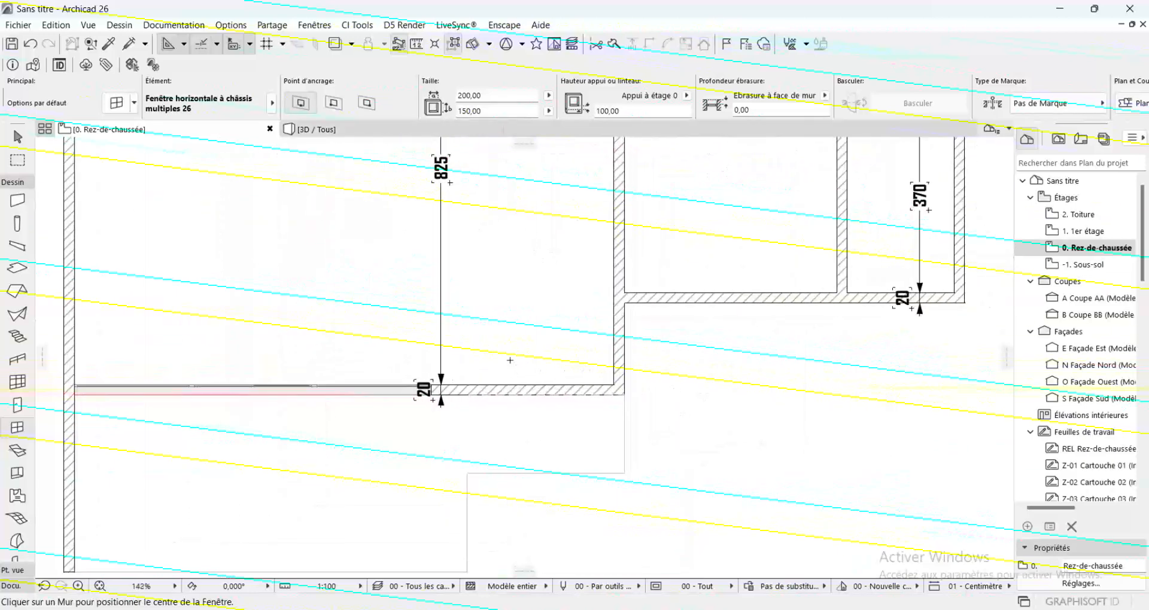
{"action": "left_click", "coordinate": [17, 405]}
{"action": "double_click", "coordinate": [16, 411]}
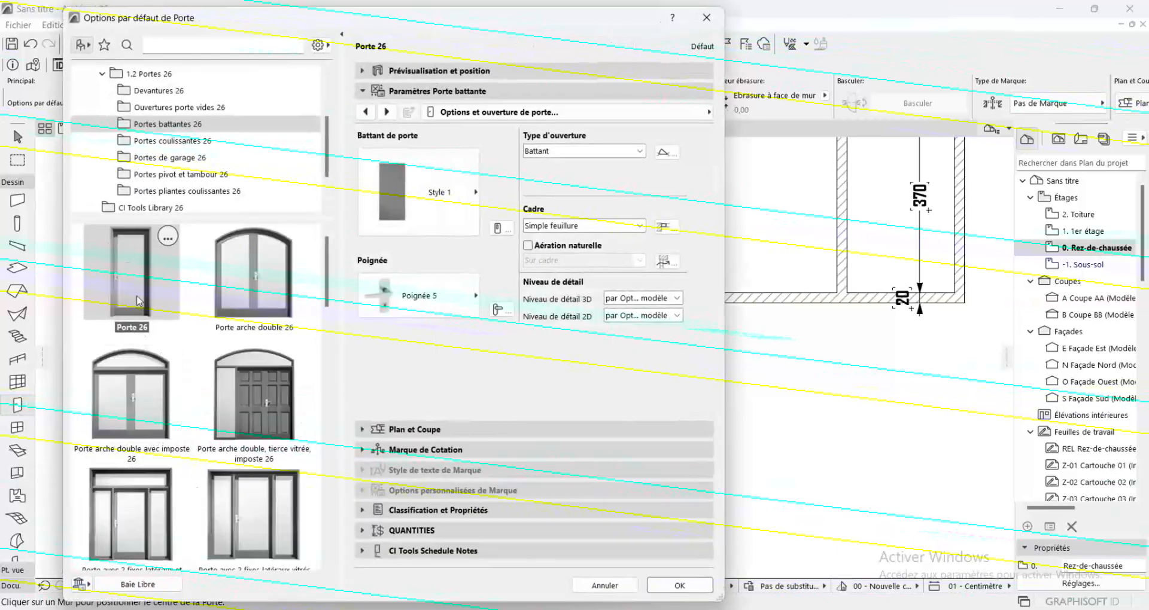
{"action": "left_click", "coordinate": [177, 144]}
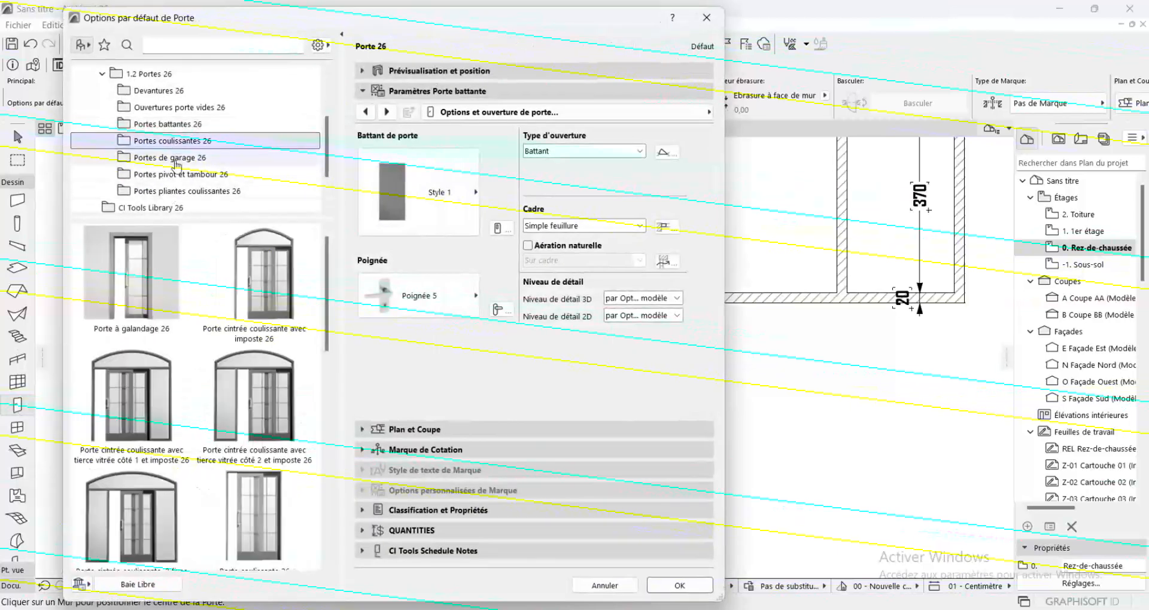
{"action": "left_click", "coordinate": [176, 158]}
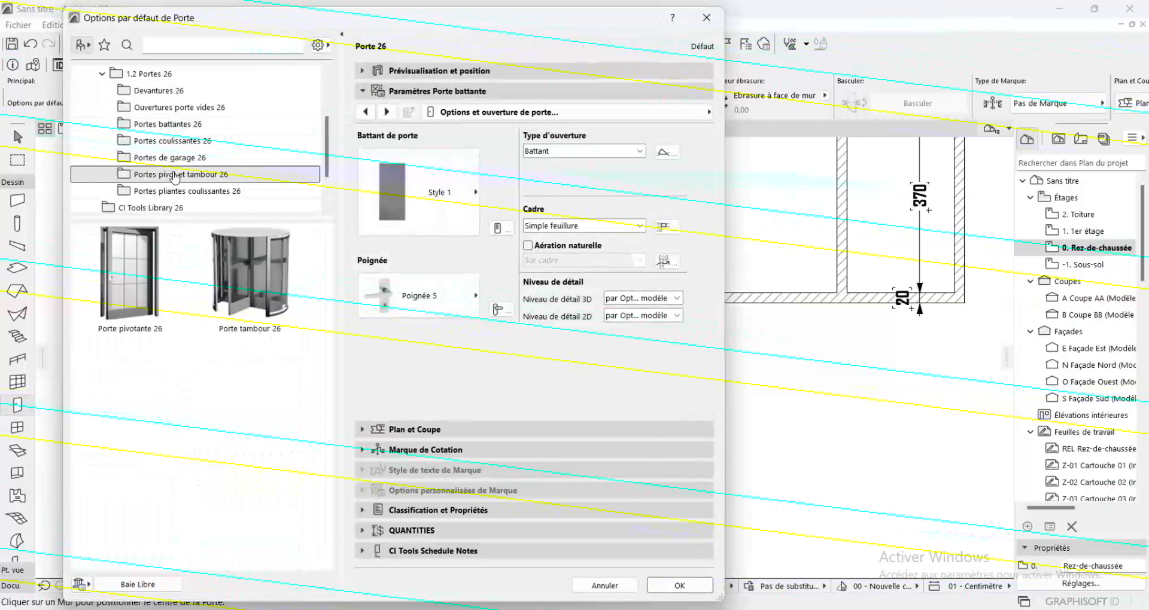
{"action": "left_click", "coordinate": [142, 289]}
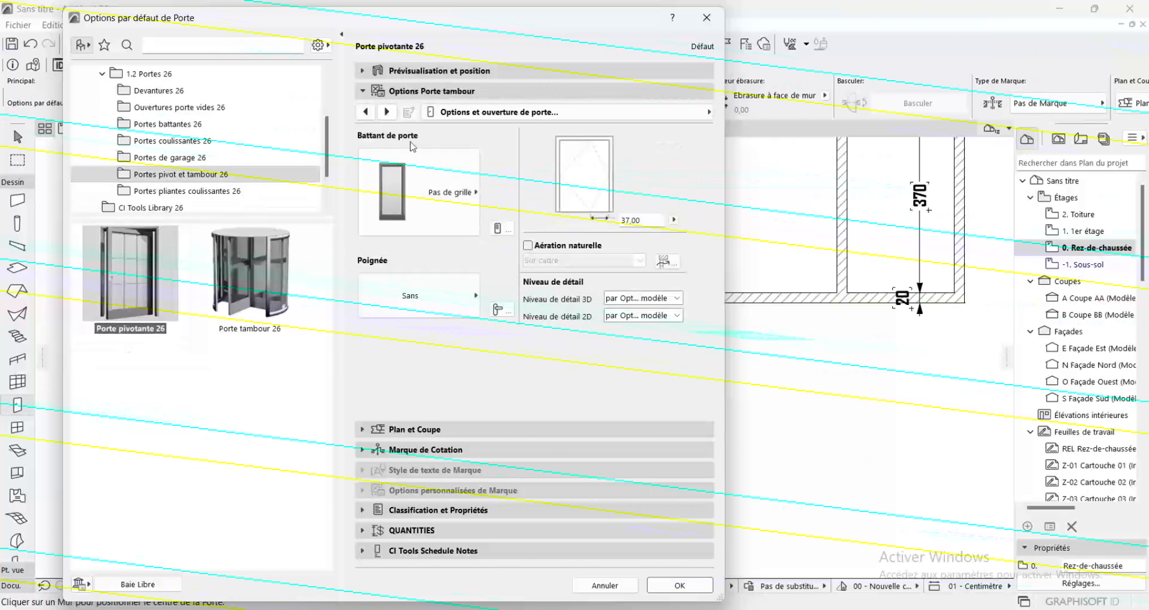
Give the pivot door handle Poignée 7 and leaf Style 54
{"action": "left_click", "coordinate": [429, 294]}
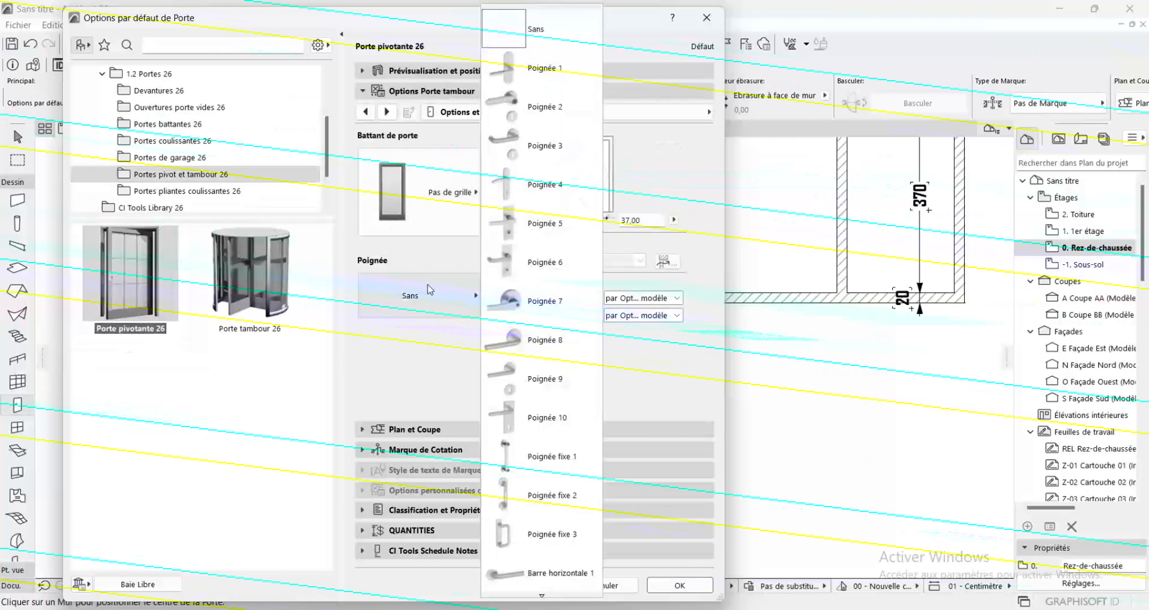
{"action": "left_click", "coordinate": [502, 301]}
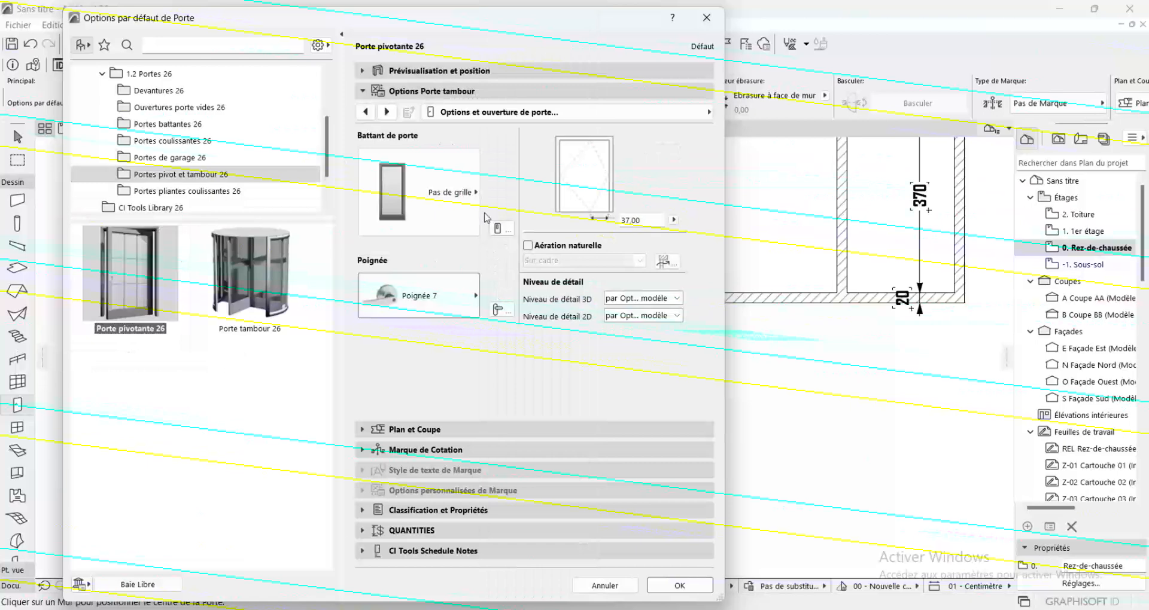
{"action": "left_click", "coordinate": [459, 186]}
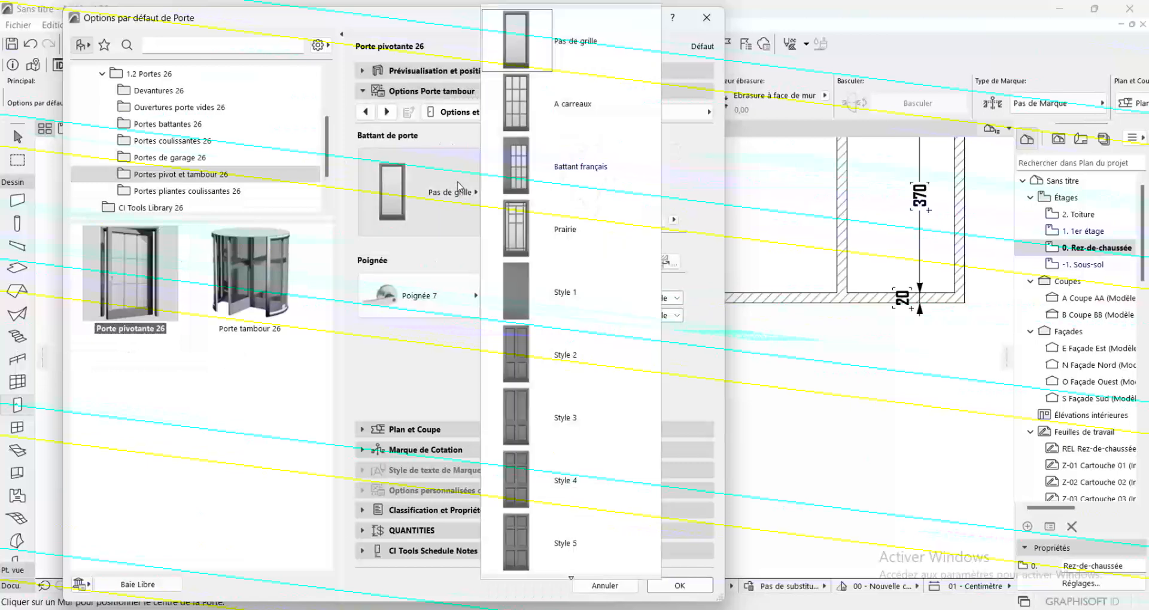
{"action": "scroll", "coordinate": [557, 359], "scroll_direction": "down", "scroll_amount": 10}
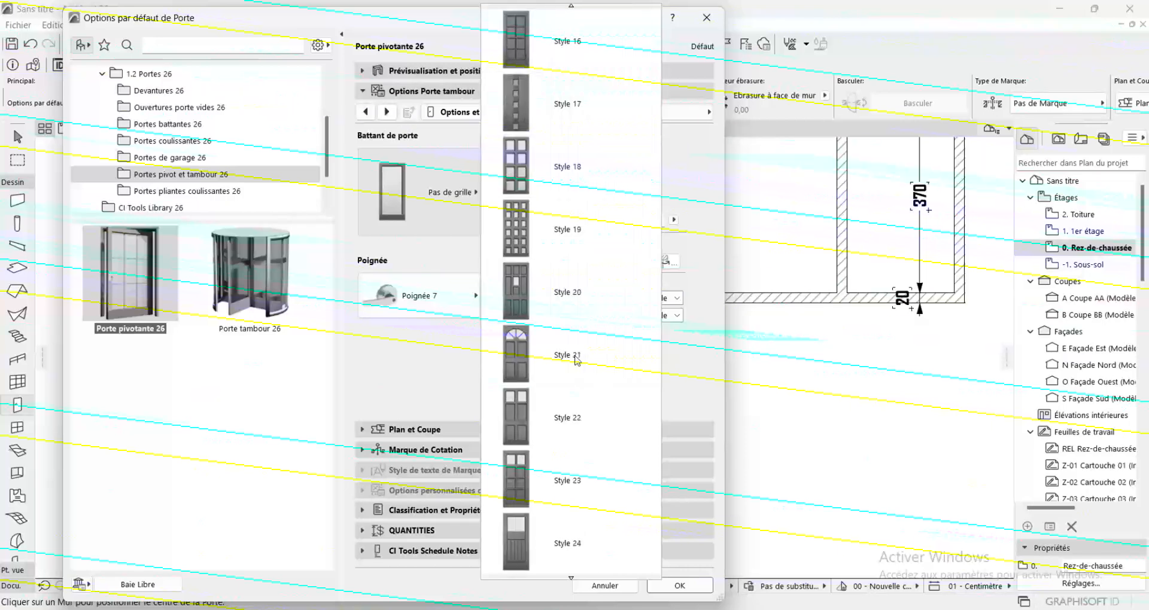
{"action": "scroll", "coordinate": [577, 360], "scroll_direction": "down", "scroll_amount": 15}
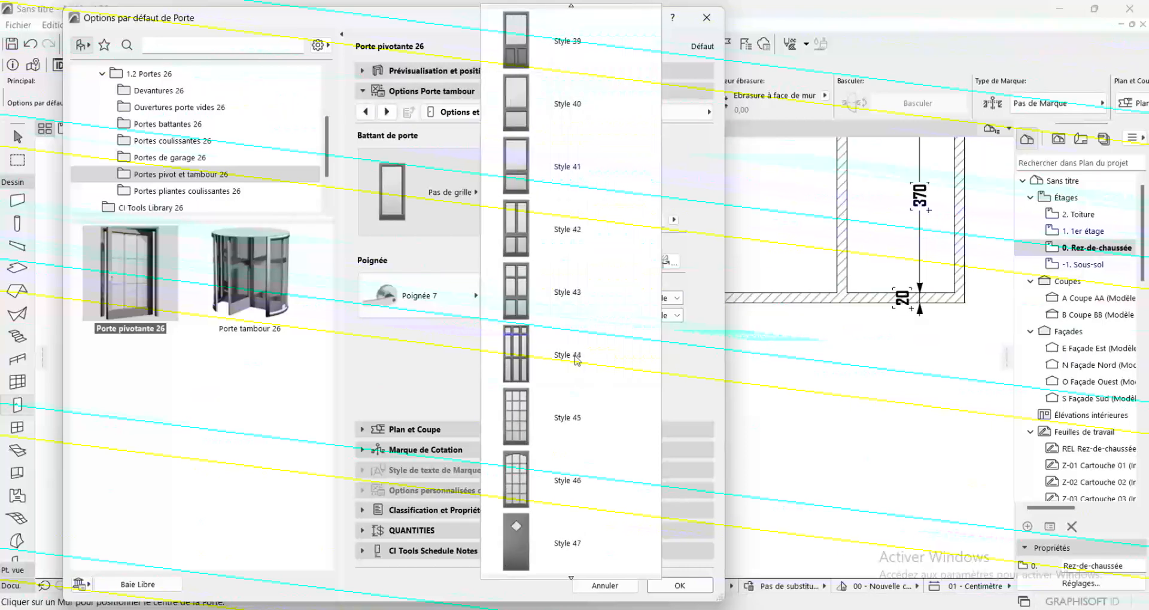
{"action": "scroll", "coordinate": [576, 361], "scroll_direction": "down", "scroll_amount": 13}
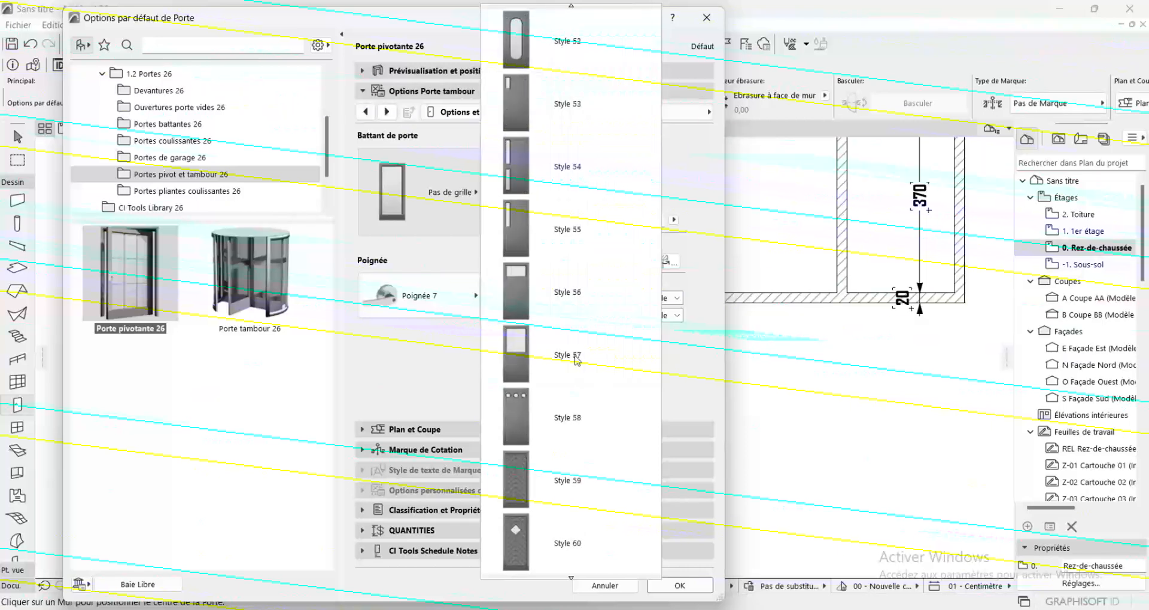
{"action": "scroll", "coordinate": [577, 360], "scroll_direction": "down", "scroll_amount": 5}
{"action": "scroll", "coordinate": [538, 269], "scroll_direction": "up", "scroll_amount": 5}
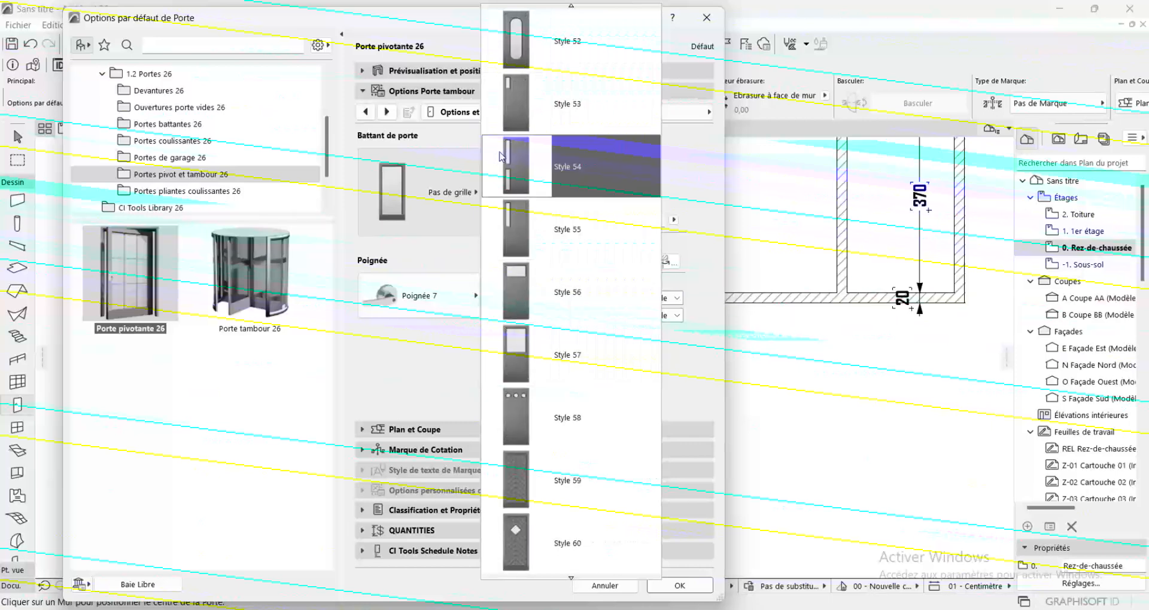
{"action": "left_click", "coordinate": [503, 159]}
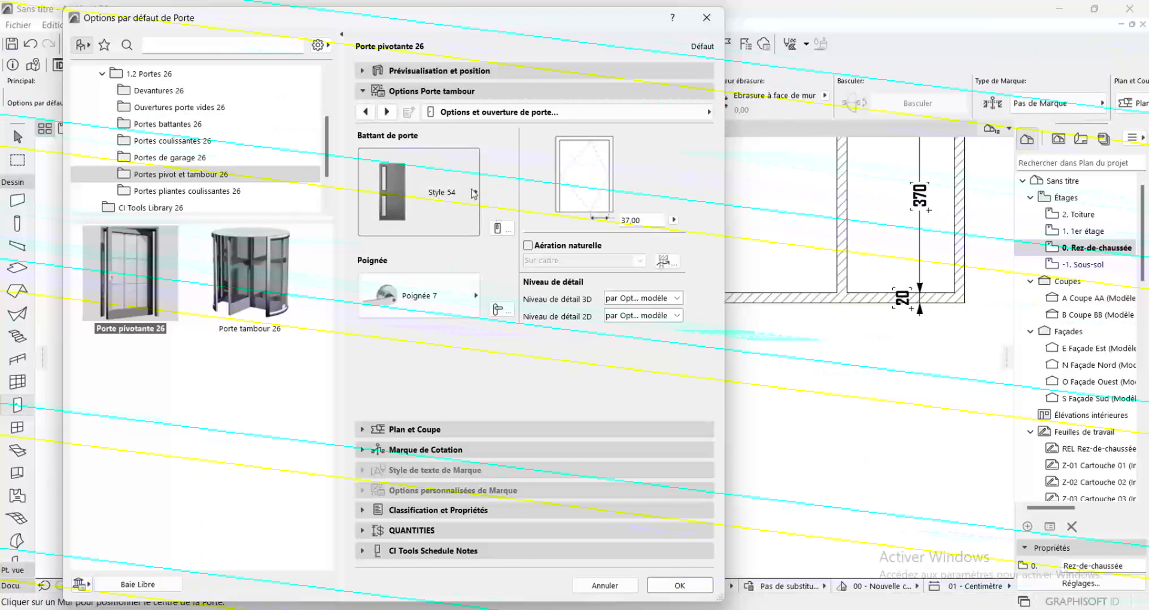
Enable uniform door surfaces for the pivot door, set them to Bois - Acajou horizontal, and accept the defaults
{"action": "left_click", "coordinate": [389, 113]}
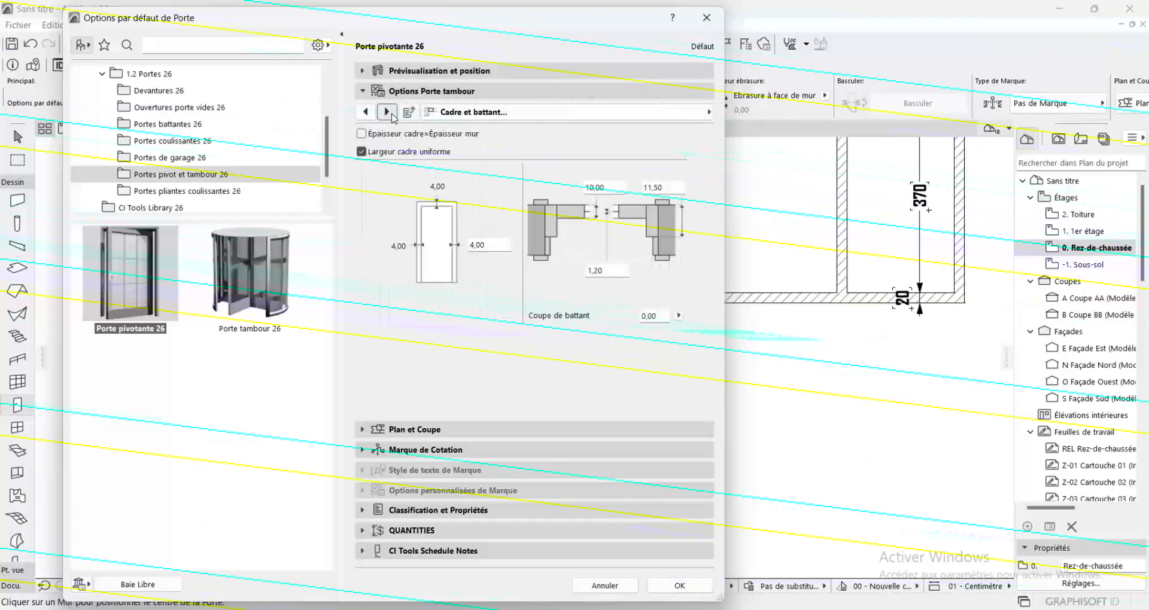
{"action": "left_click", "coordinate": [388, 113]}
{"action": "left_click", "coordinate": [387, 113]}
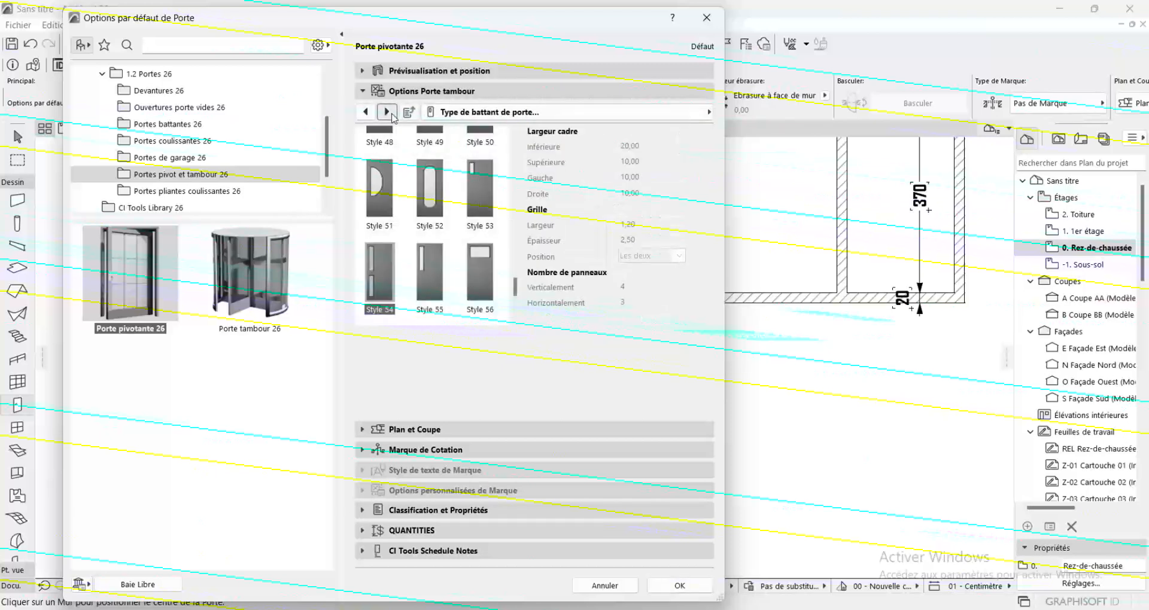
{"action": "left_click", "coordinate": [387, 113]}
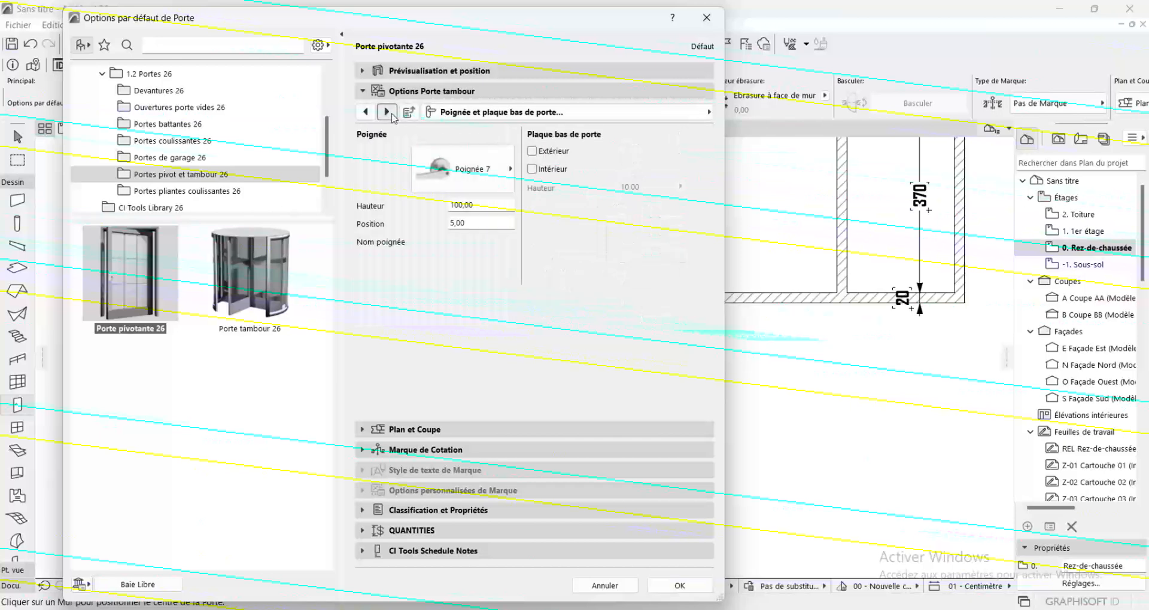
{"action": "left_click", "coordinate": [387, 113]}
{"action": "left_click", "coordinate": [387, 112]}
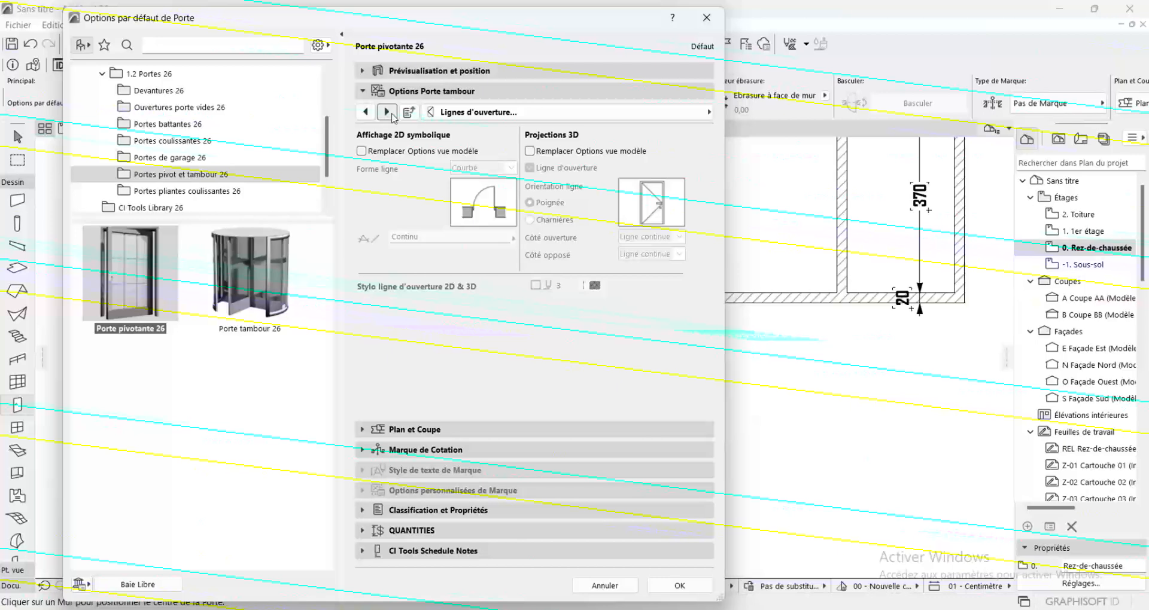
{"action": "left_click", "coordinate": [385, 113]}
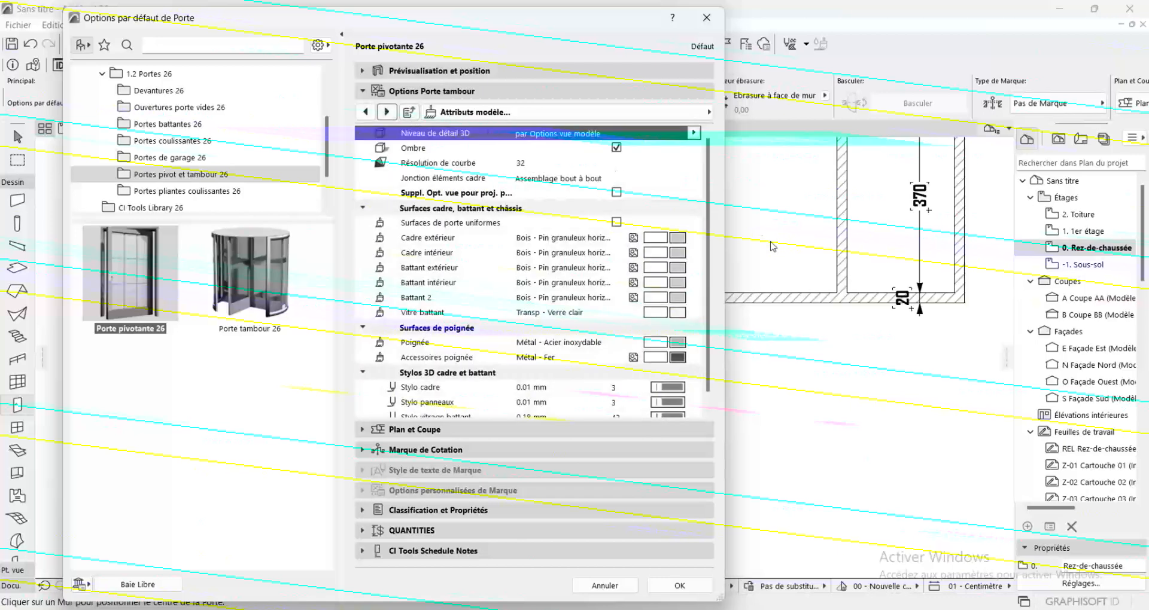
{"action": "left_click", "coordinate": [616, 222]}
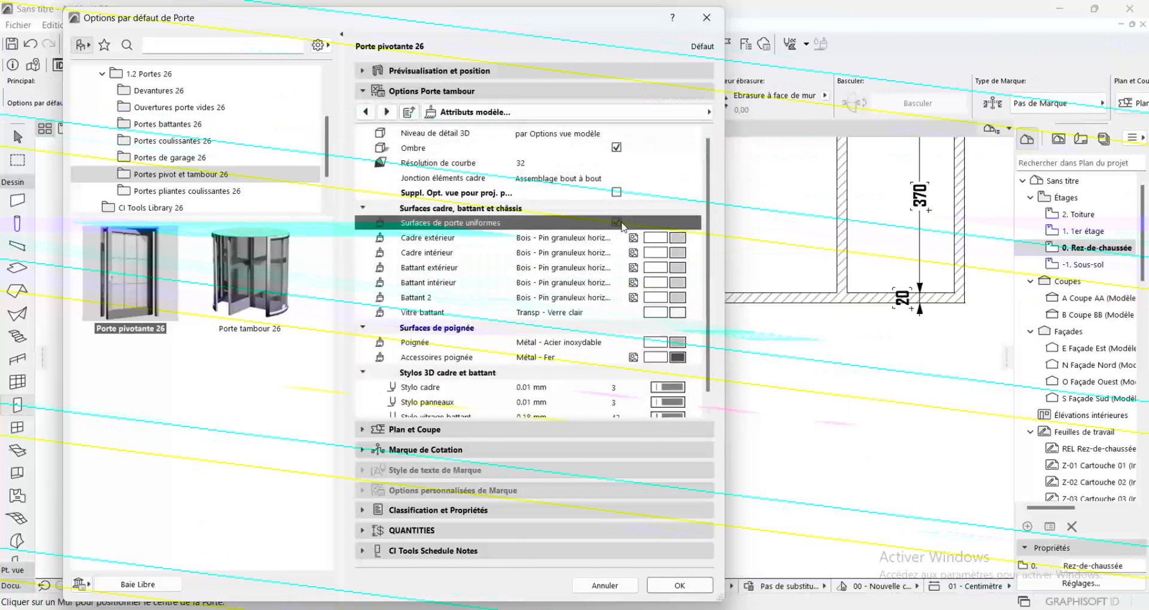
{"action": "left_click", "coordinate": [671, 241]}
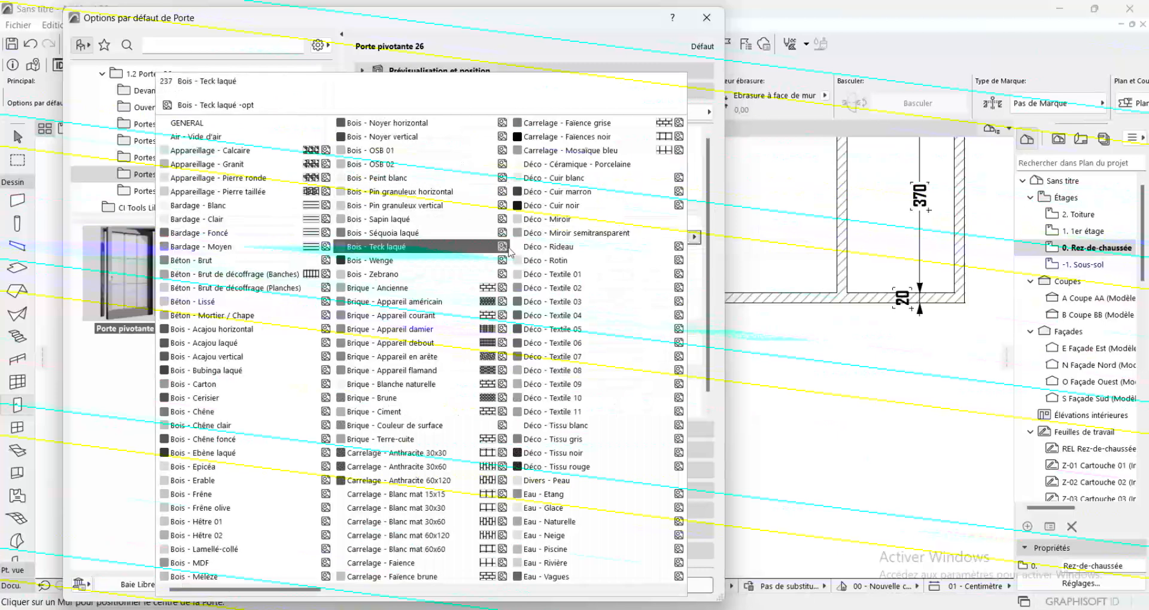
{"action": "left_click", "coordinate": [233, 335]}
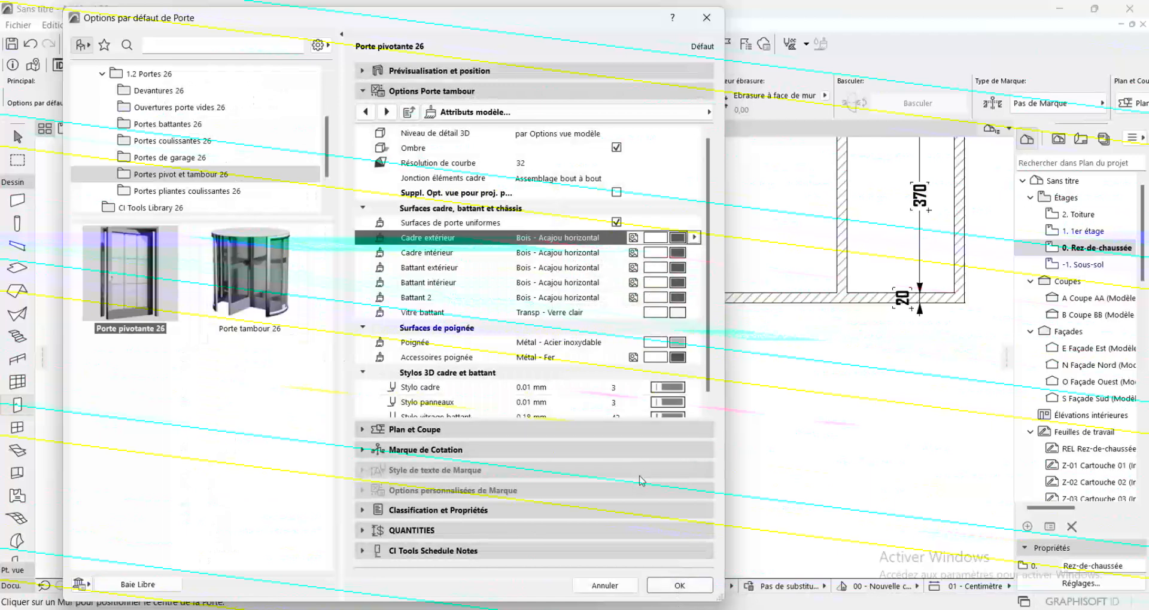
{"action": "left_click", "coordinate": [681, 586]}
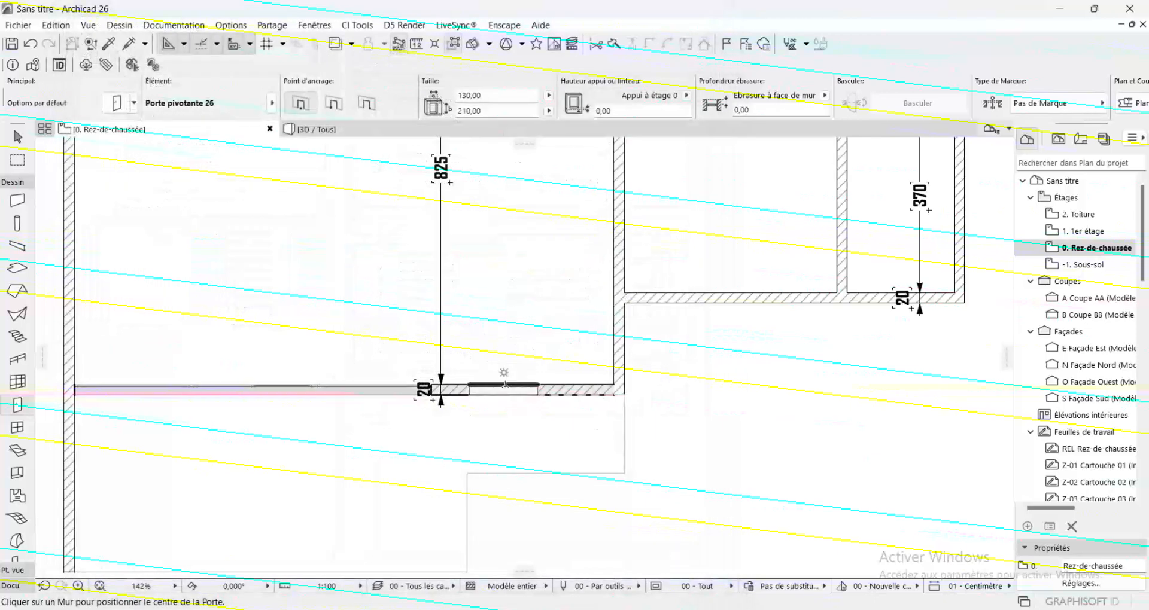
Place the 130 × 210 cm pivot door in the large room's lower wall, between the wide window and the corner, opening inward
{"action": "left_click", "coordinate": [525, 377]}
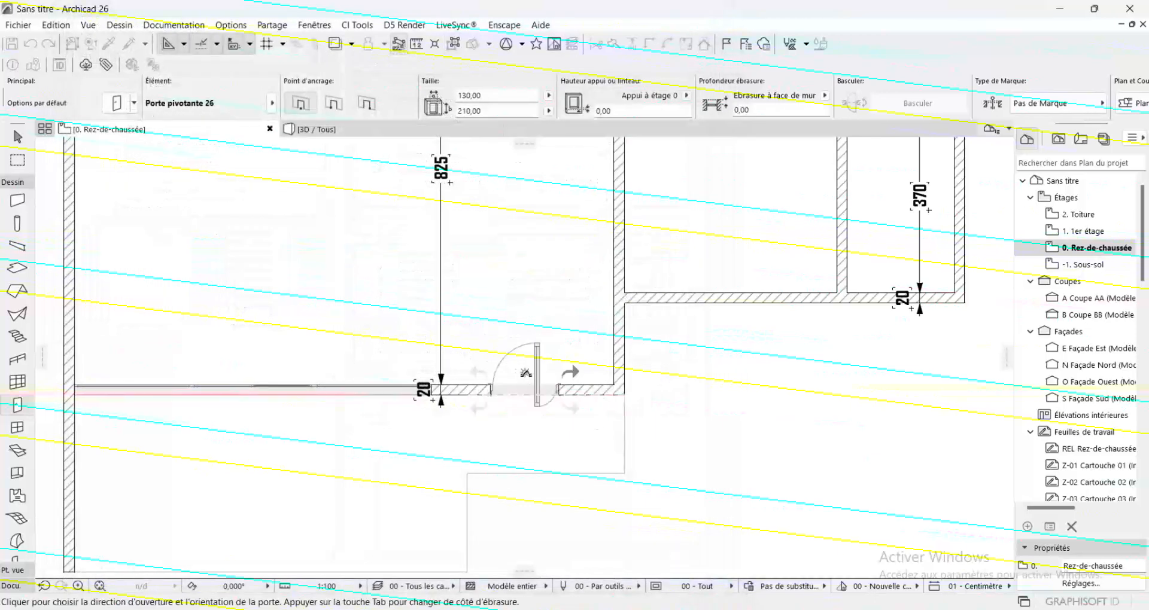
{"action": "left_click", "coordinate": [525, 372]}
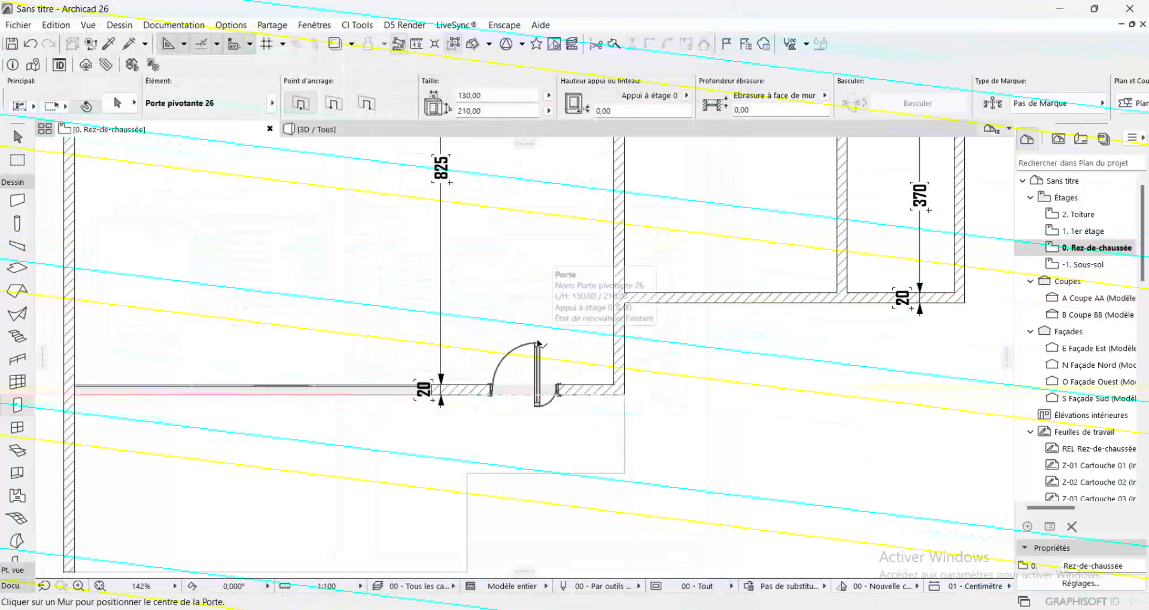
{"action": "left_click", "coordinate": [538, 341], "text": "shift"}
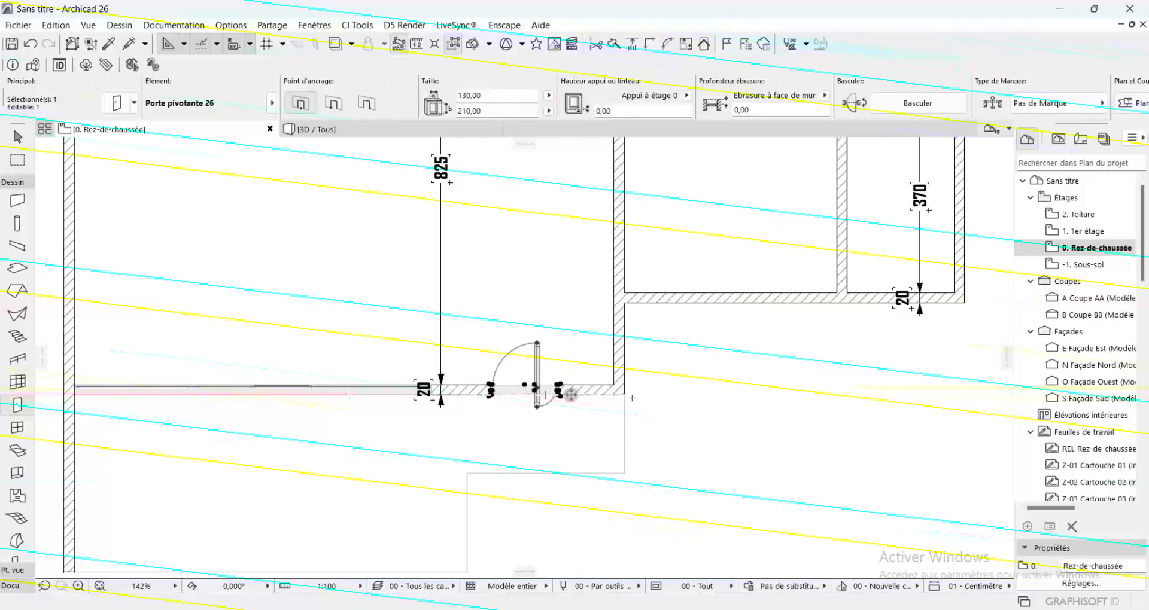
{"action": "key", "text": "Escape"}
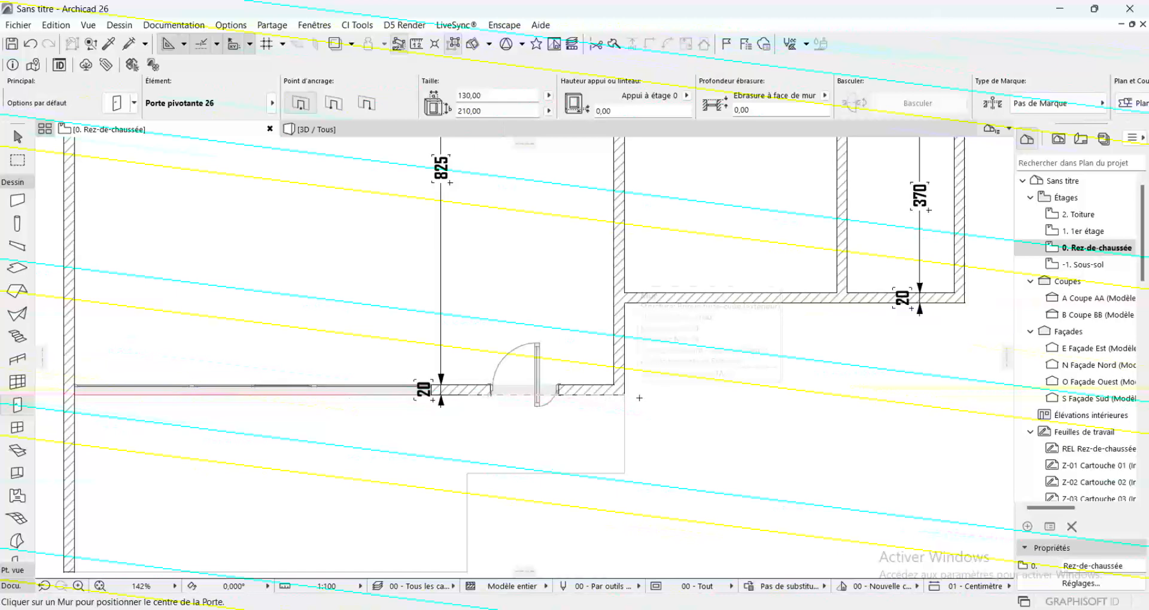
Change the Door tool defaults to Porte 26 from the Portes battantes 26 library folder
{"action": "scroll", "coordinate": [695, 402], "scroll_direction": "down", "scroll_amount": 2}
{"action": "scroll", "coordinate": [694, 404], "scroll_direction": "down", "scroll_amount": 2}
{"action": "scroll", "coordinate": [694, 403], "scroll_direction": "up", "scroll_amount": 2}
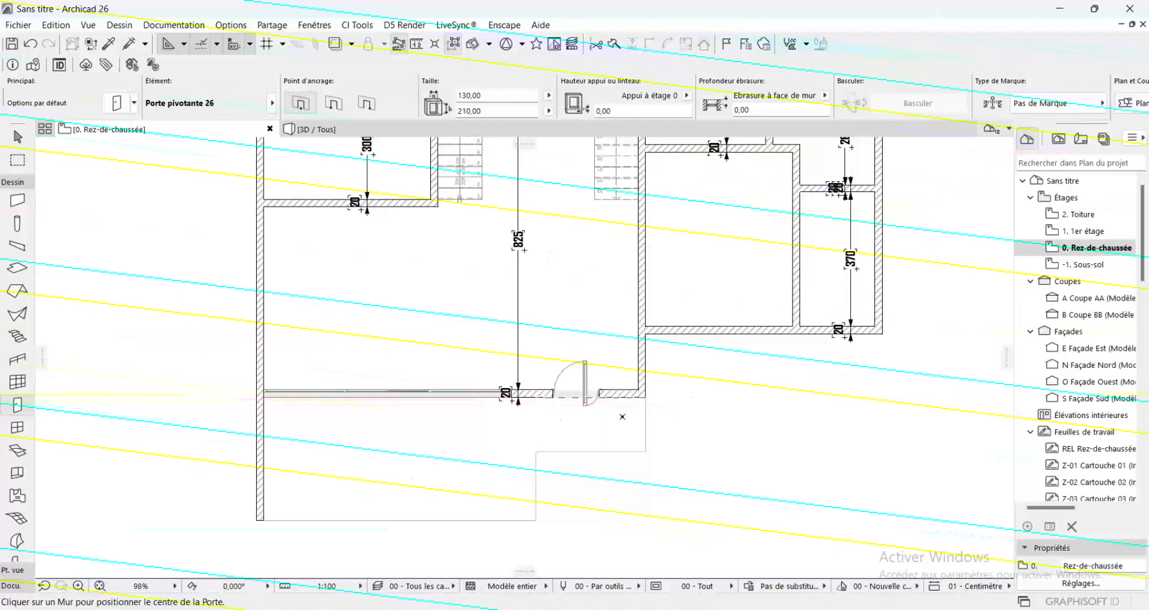
{"action": "scroll", "coordinate": [623, 417], "scroll_direction": "down", "scroll_amount": 2}
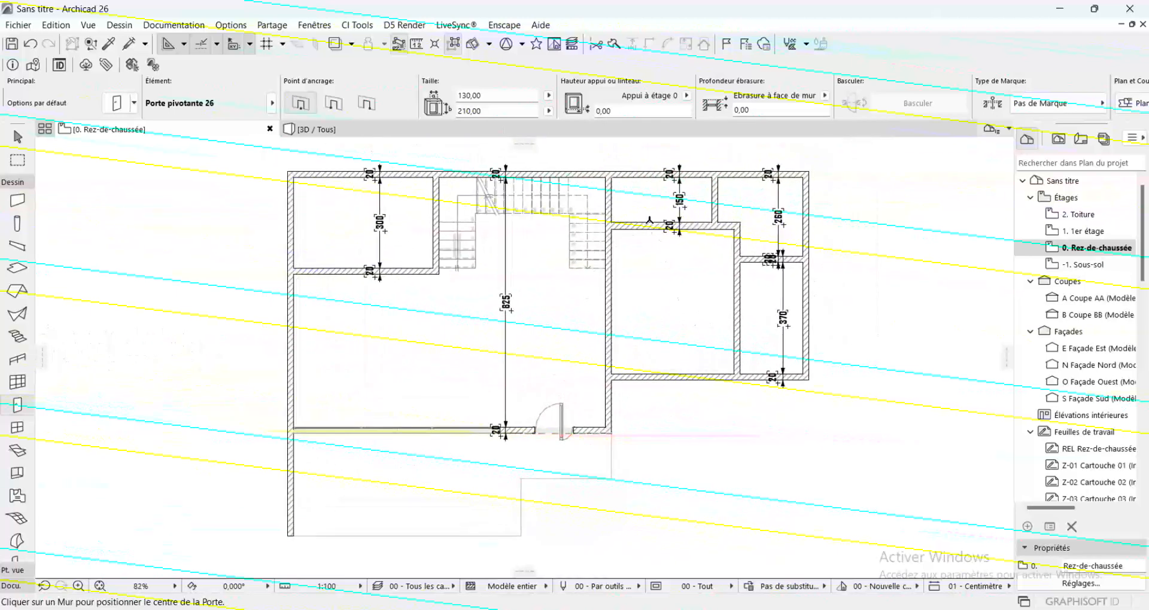
{"action": "scroll", "coordinate": [650, 221], "scroll_direction": "up", "scroll_amount": 4}
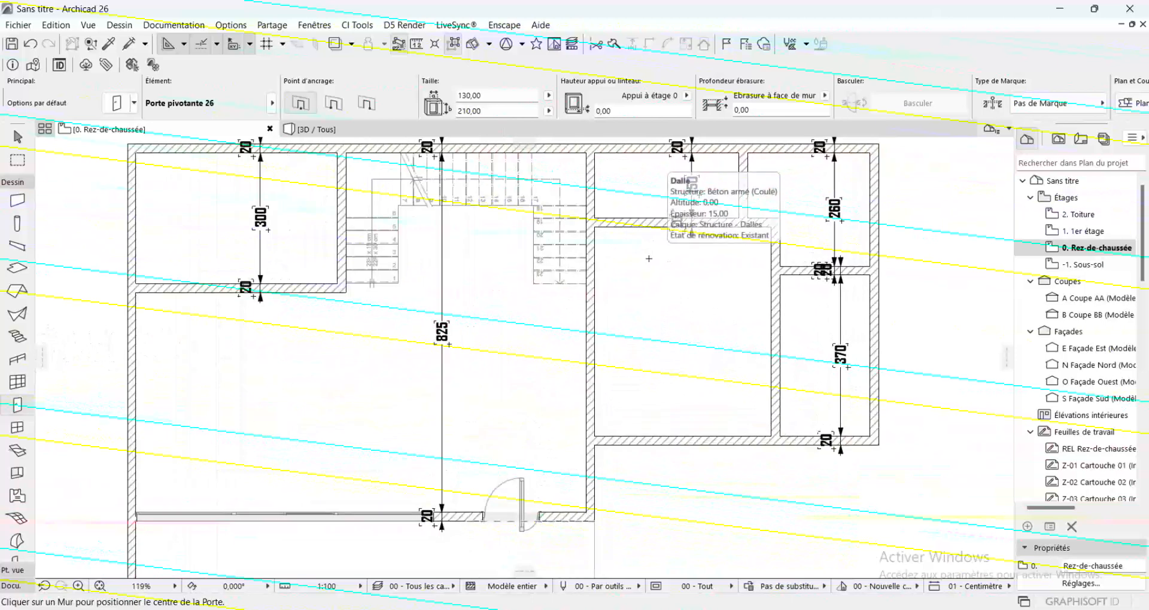
{"action": "scroll", "coordinate": [651, 258], "scroll_direction": "up", "scroll_amount": 2}
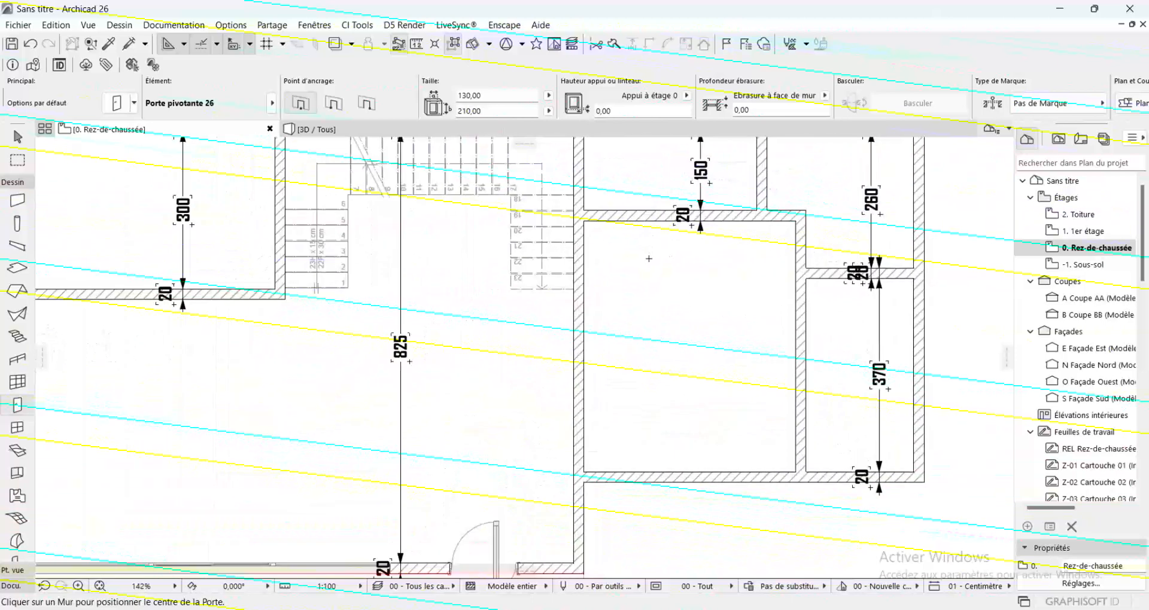
{"action": "double_click", "coordinate": [17, 405]}
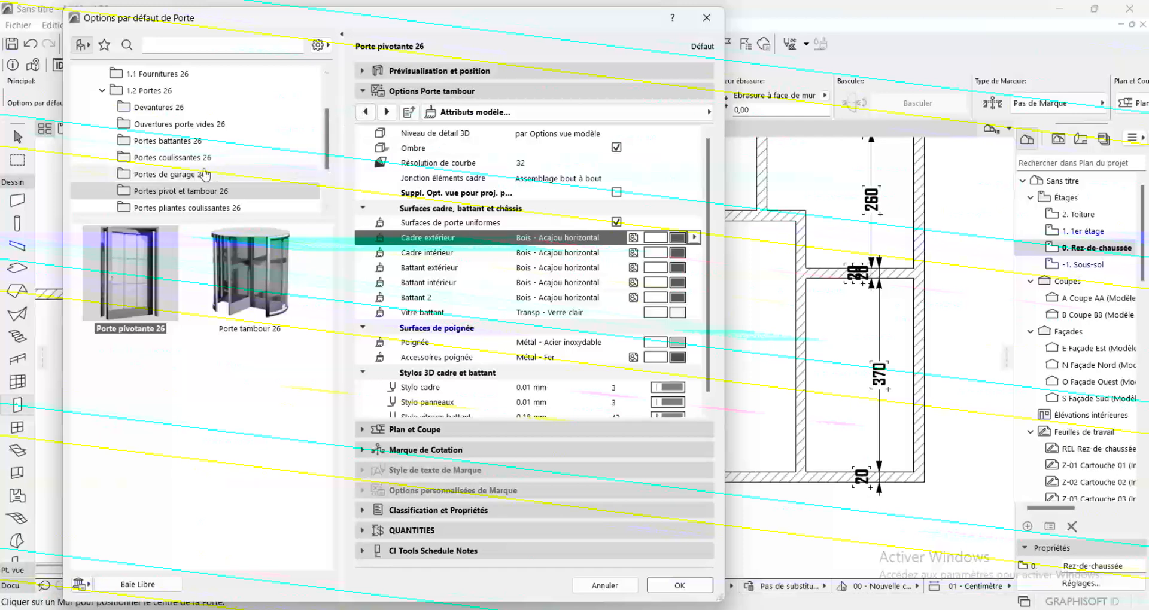
{"action": "left_click", "coordinate": [189, 177]}
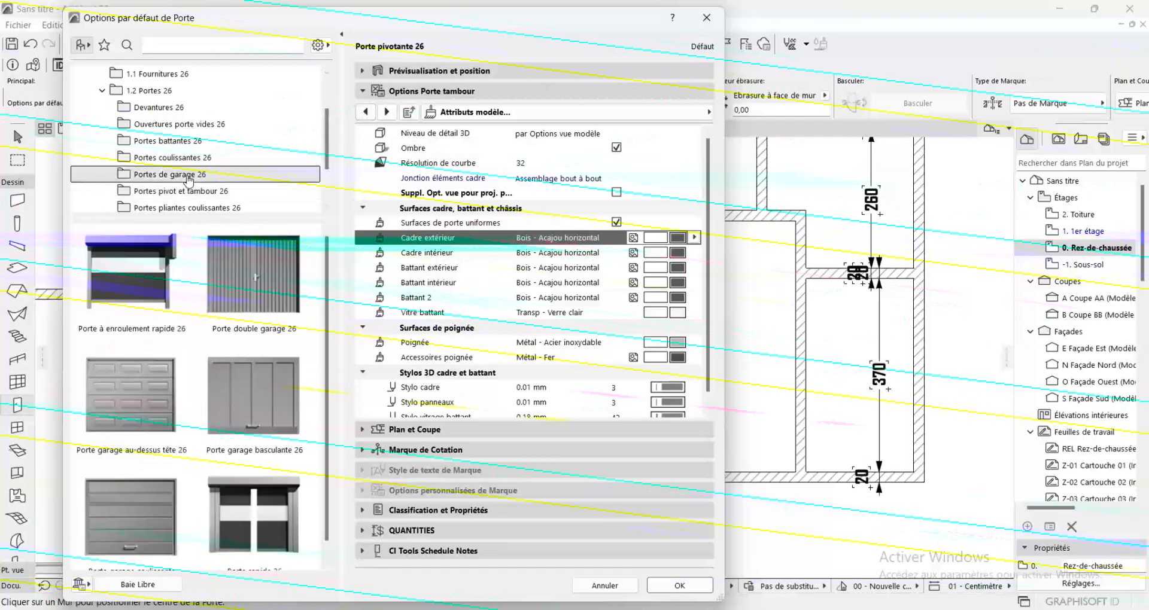
{"action": "left_click", "coordinate": [184, 143]}
{"action": "left_click", "coordinate": [160, 257]}
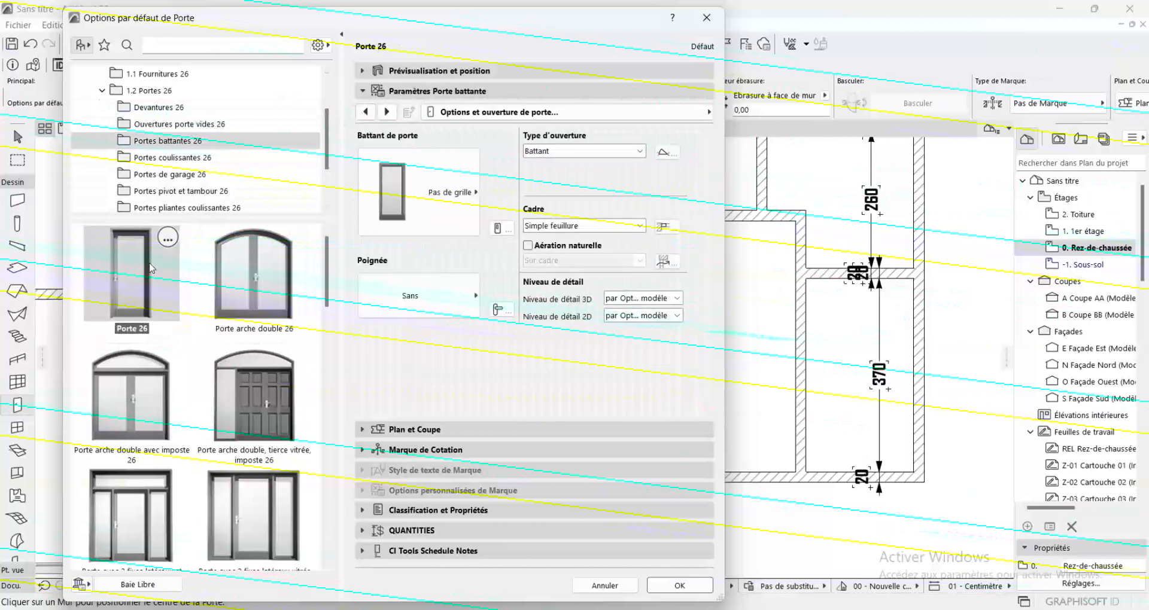
Give the hinged door leaf Style 8 and choose a handle model for it
{"action": "left_click", "coordinate": [431, 191]}
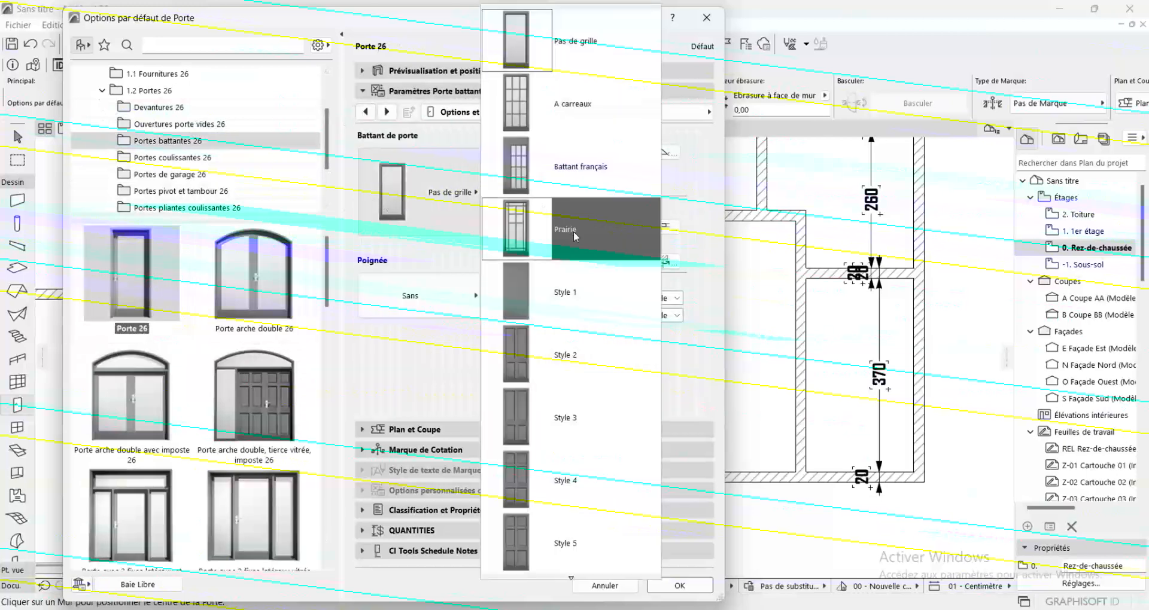
{"action": "left_click", "coordinate": [512, 305]}
{"action": "left_click", "coordinate": [437, 192]}
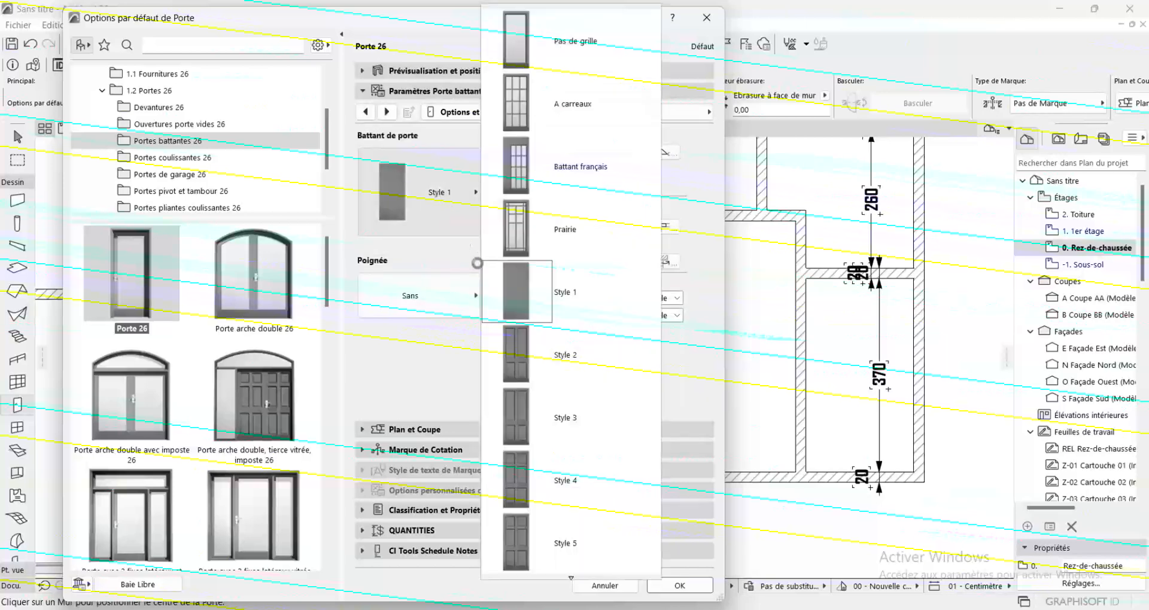
{"action": "scroll", "coordinate": [528, 465], "scroll_direction": "down", "scroll_amount": 5}
{"action": "left_click", "coordinate": [526, 419]}
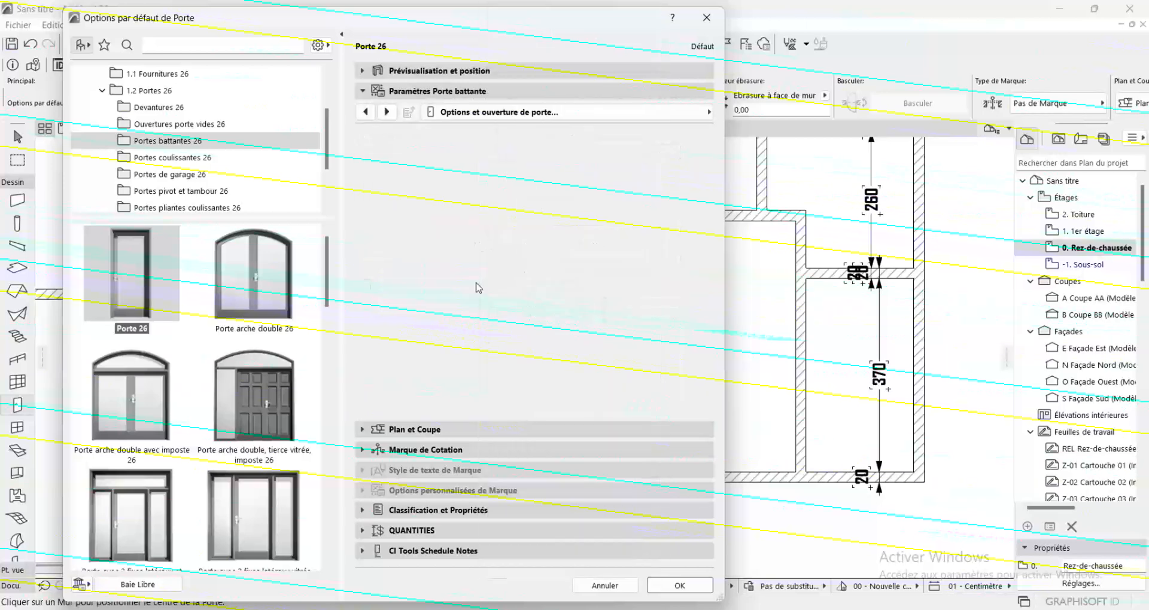
{"action": "left_click", "coordinate": [438, 312]}
{"action": "left_click", "coordinate": [521, 340]}
Enable uniform surfaces for the hinged door, set them to Bois - Hêtre 01, and accept the defaults
{"action": "left_click", "coordinate": [386, 111]}
{"action": "left_click", "coordinate": [384, 110]}
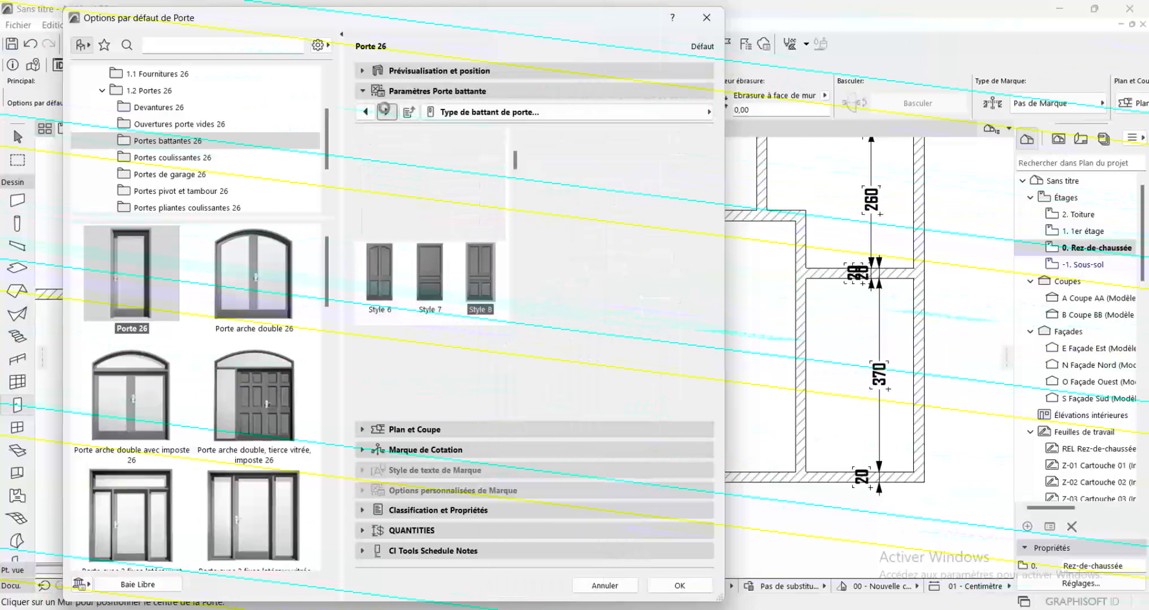
{"action": "left_click", "coordinate": [385, 110]}
{"action": "left_click", "coordinate": [385, 110]}
{"action": "left_click", "coordinate": [384, 111]}
{"action": "left_click", "coordinate": [385, 110]}
{"action": "left_click", "coordinate": [385, 111]}
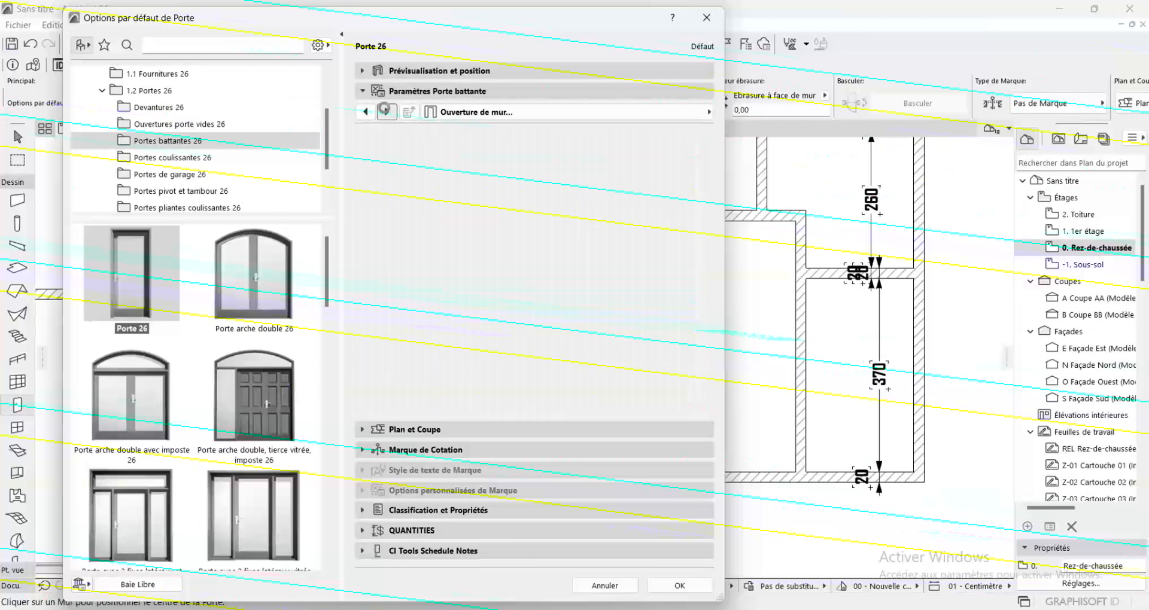
{"action": "left_click", "coordinate": [365, 114]}
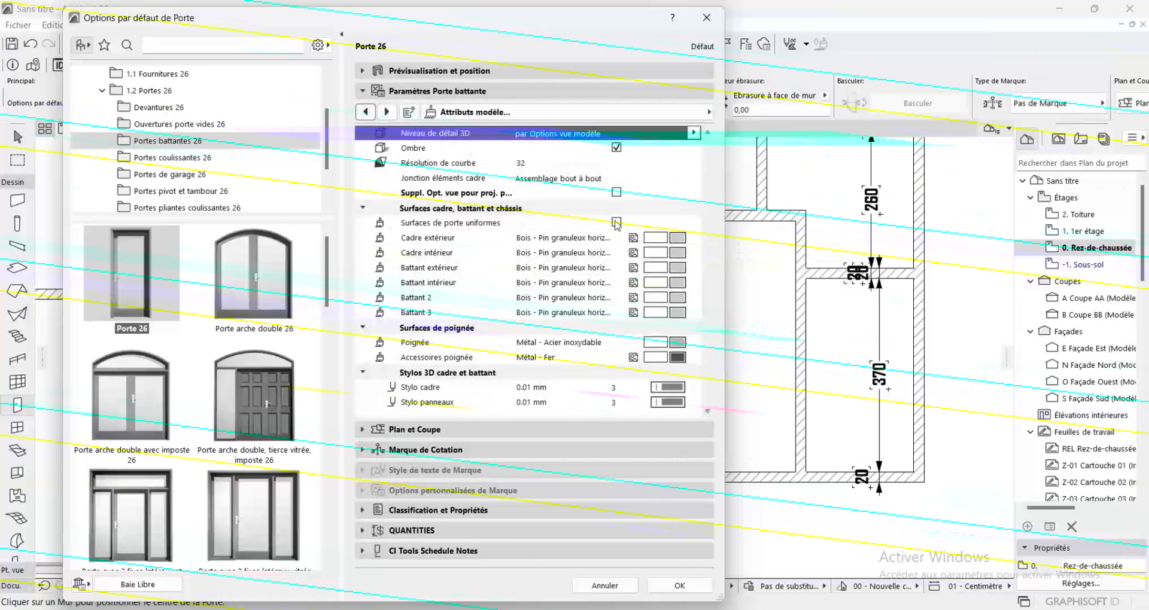
{"action": "left_click", "coordinate": [684, 241]}
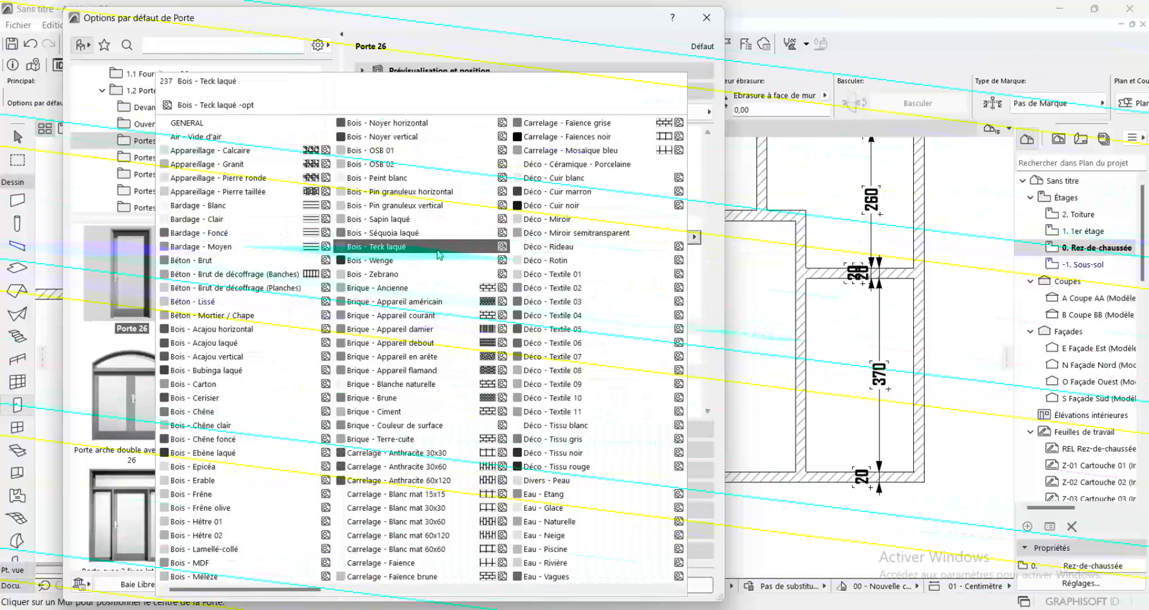
{"action": "scroll", "coordinate": [353, 227], "scroll_direction": "down", "scroll_amount": 3}
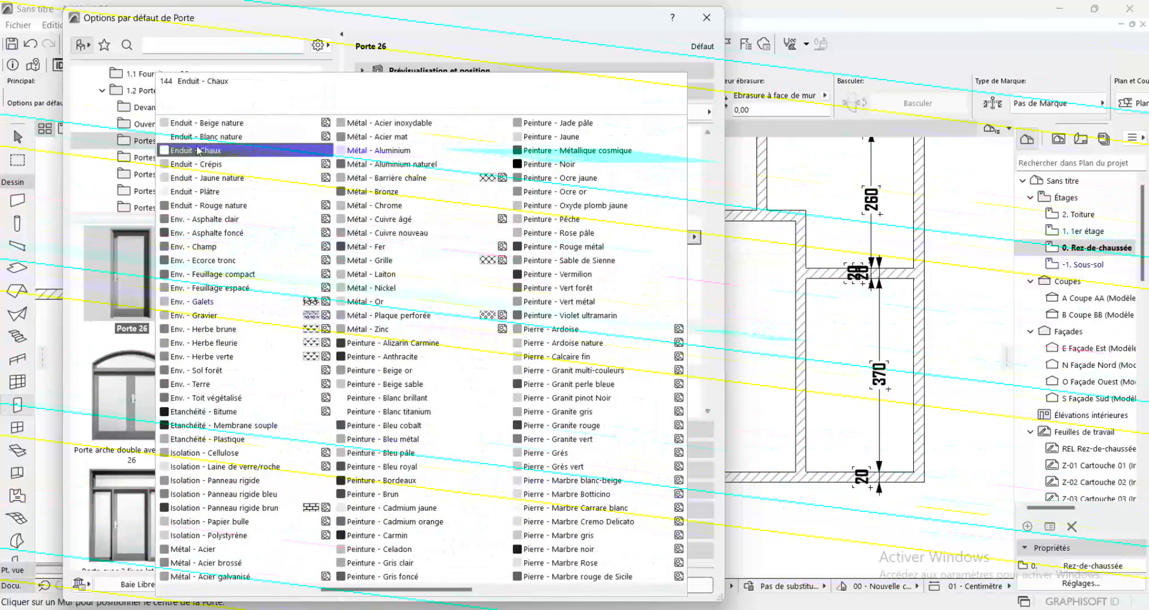
{"action": "scroll", "coordinate": [214, 375], "scroll_direction": "up", "scroll_amount": 4}
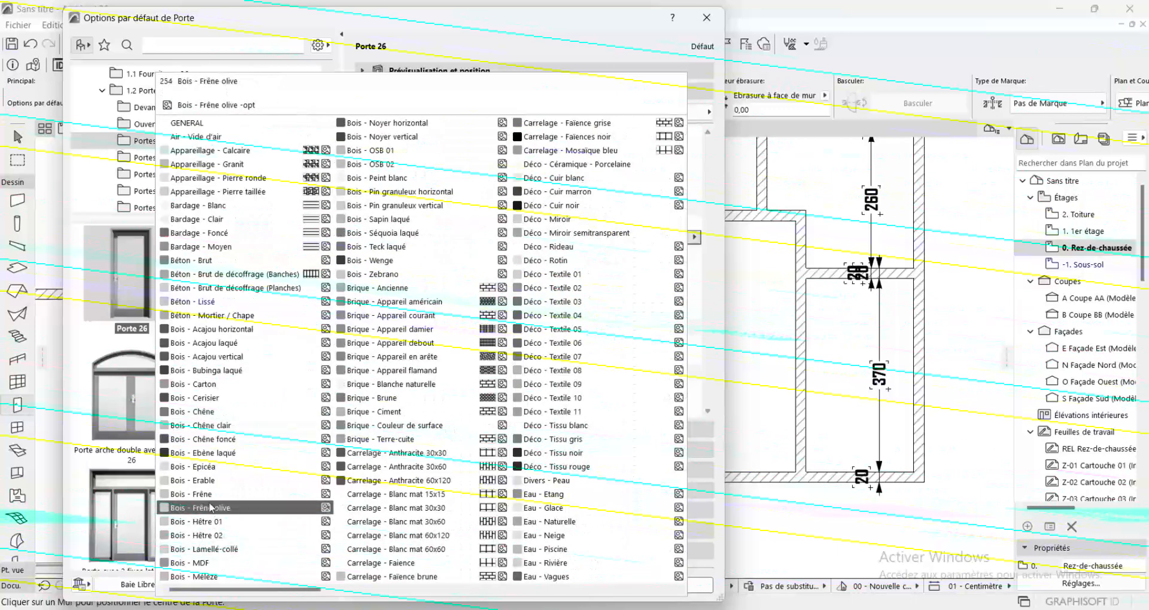
{"action": "left_click", "coordinate": [211, 525]}
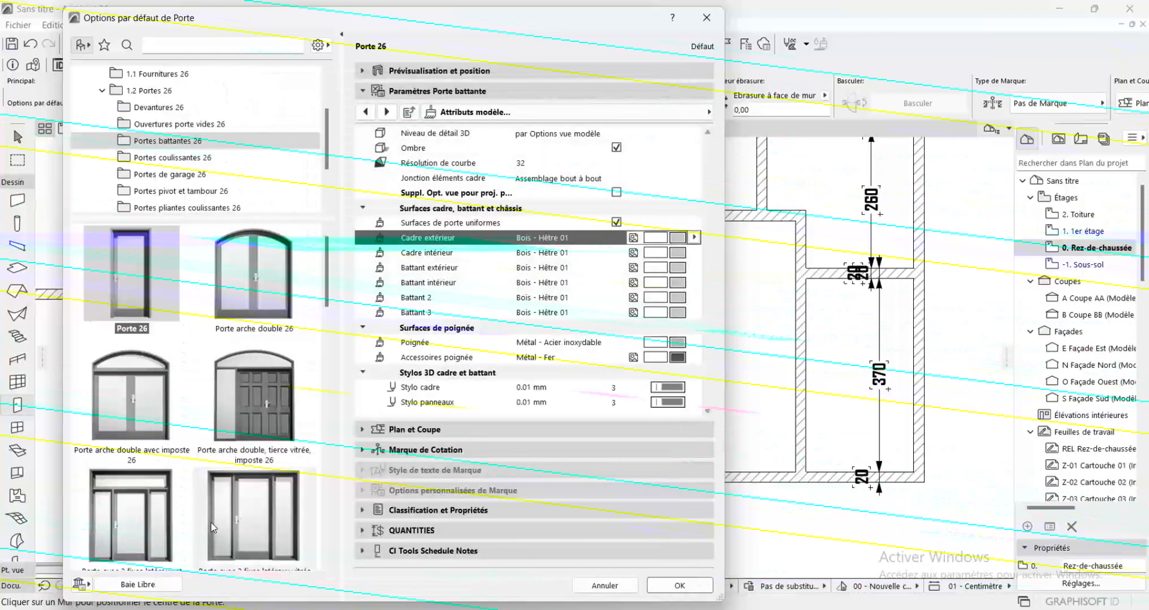
{"action": "left_click", "coordinate": [698, 589]}
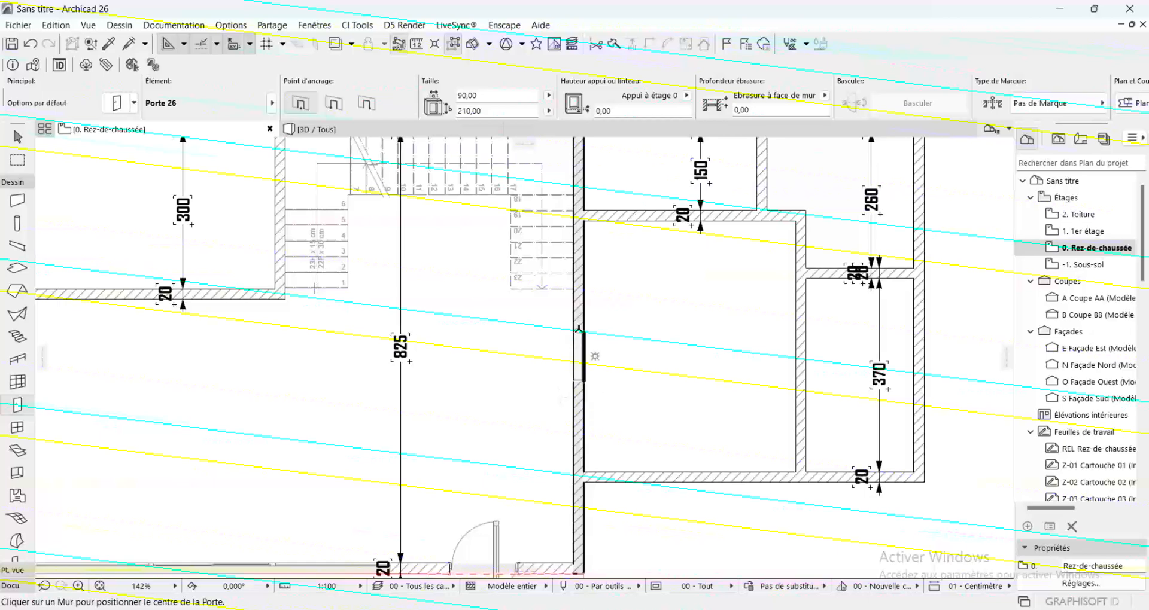
Place a 90 × 210 cm hinged door beside the stair in the large room's right wall, opening into the adjoining room
{"action": "left_click", "coordinate": [585, 249]}
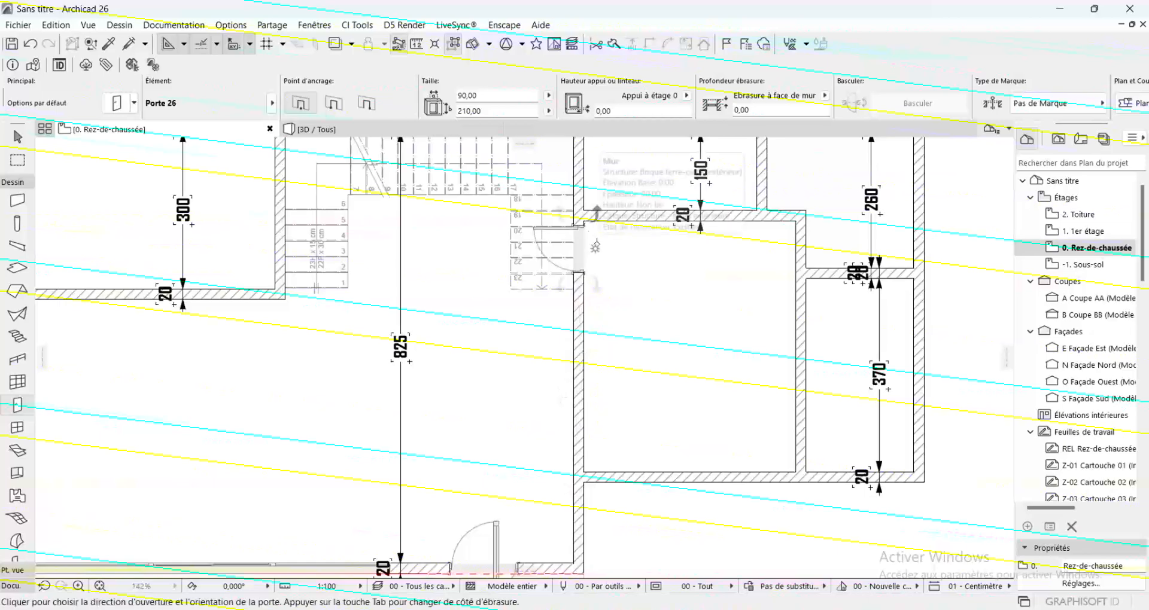
{"action": "left_click", "coordinate": [597, 245]}
Place a 90 × 210 cm hinged door in the wall between the stair and the 150 cm deep room, opening into that room
{"action": "scroll", "coordinate": [580, 425], "scroll_direction": "down", "scroll_amount": 1}
{"action": "scroll", "coordinate": [580, 425], "scroll_direction": "down", "scroll_amount": 1}
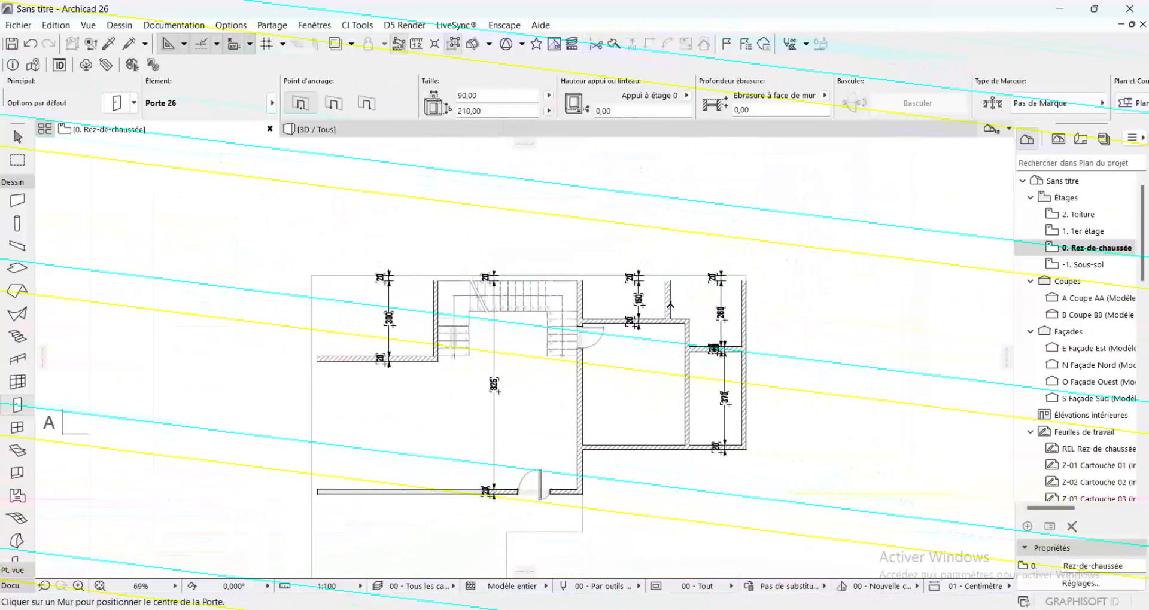
{"action": "scroll", "coordinate": [580, 323], "scroll_direction": "up", "scroll_amount": 4}
{"action": "scroll", "coordinate": [579, 323], "scroll_direction": "up", "scroll_amount": 2}
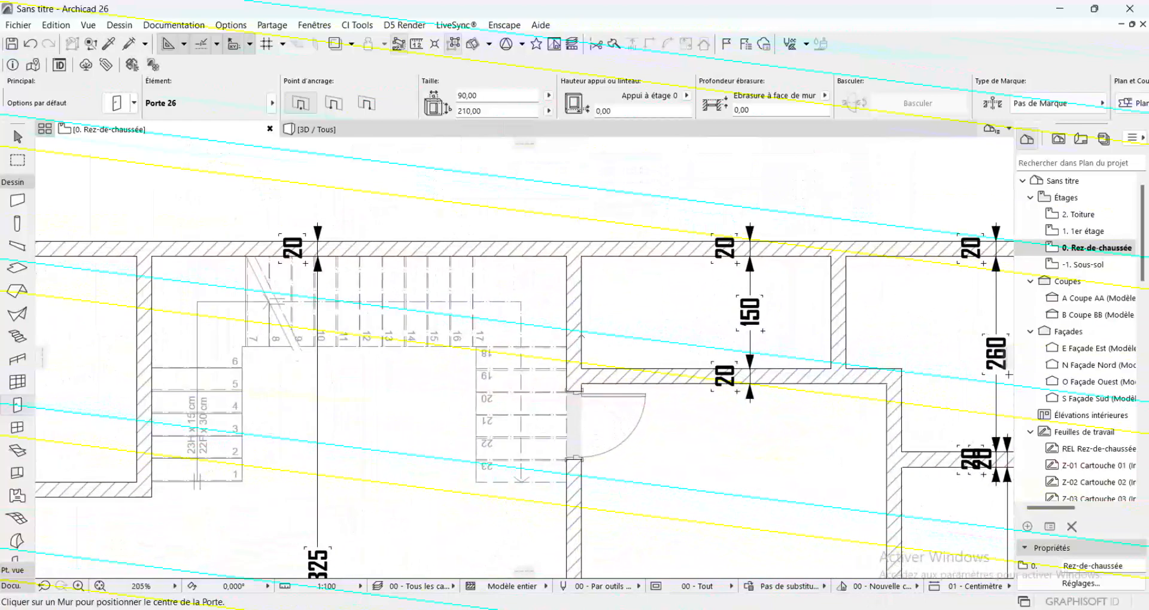
{"action": "left_click", "coordinate": [581, 332]}
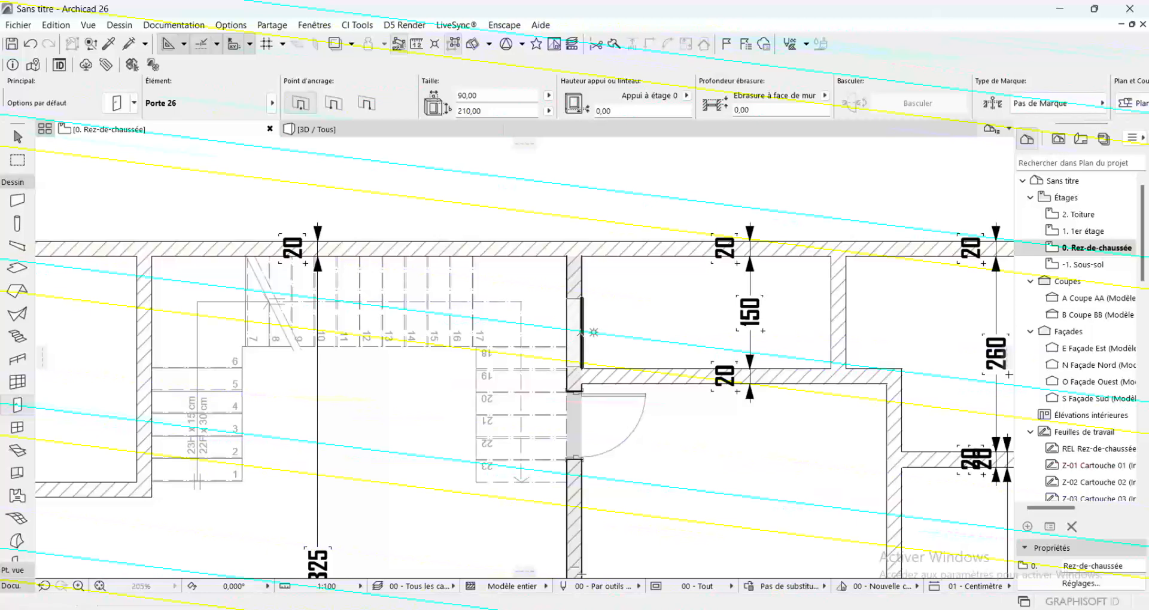
{"action": "left_click", "coordinate": [650, 345]}
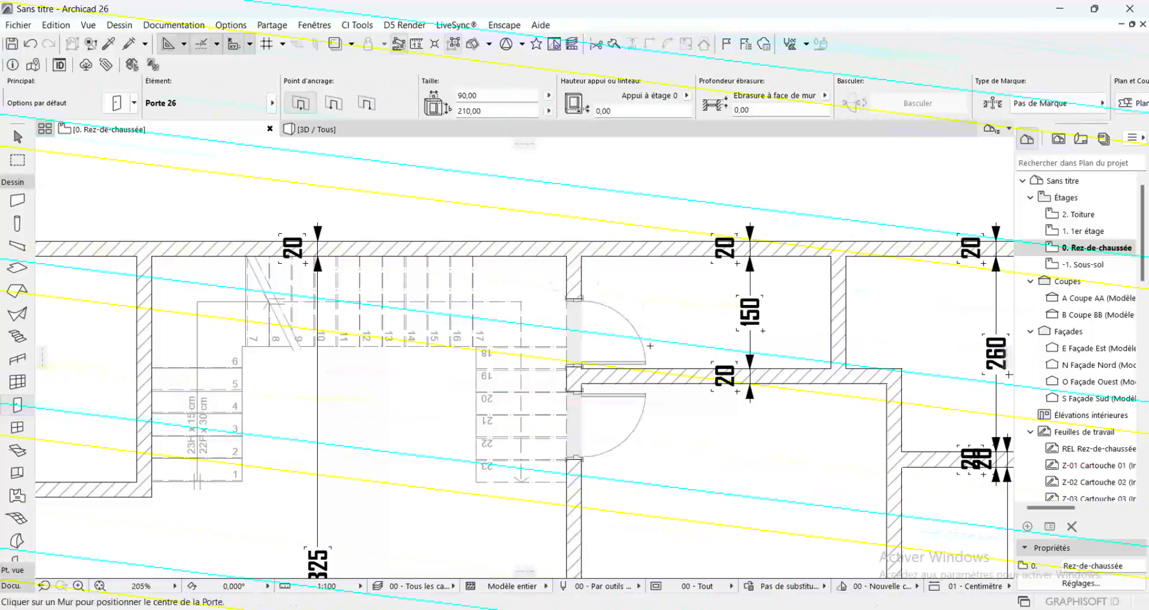
Place a 90 × 210 cm hinged door in the wall between the 260 and 370 cm rooms, opening into the 260 cm room
{"action": "scroll", "coordinate": [521, 345], "scroll_direction": "down", "scroll_amount": 4}
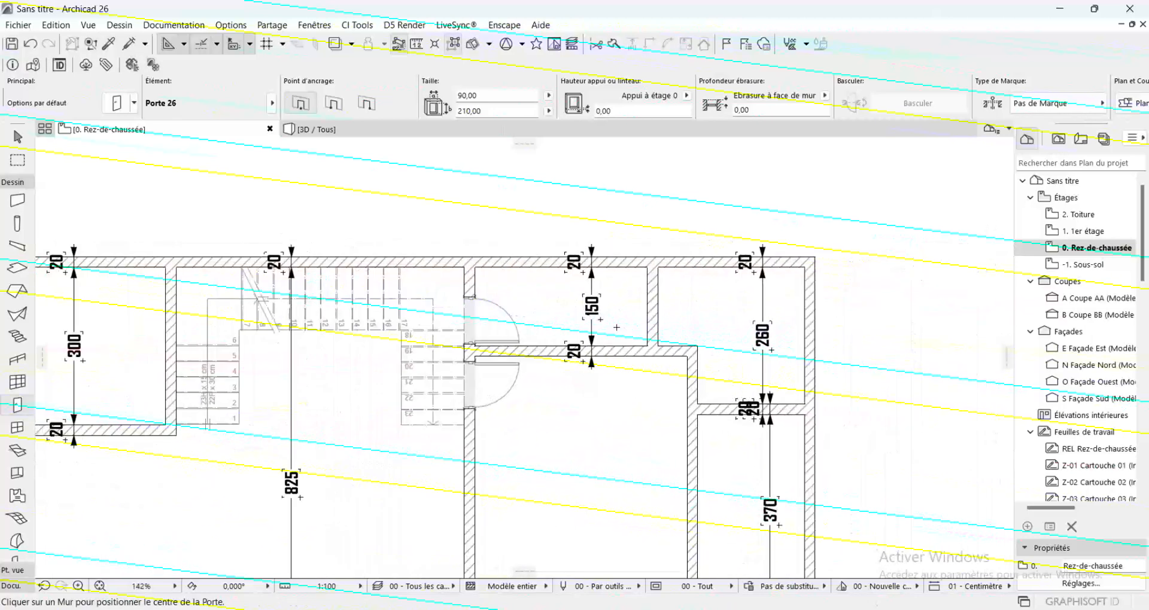
{"action": "scroll", "coordinate": [527, 170], "scroll_direction": "down", "scroll_amount": 2}
{"action": "scroll", "coordinate": [718, 383], "scroll_direction": "up", "scroll_amount": 1}
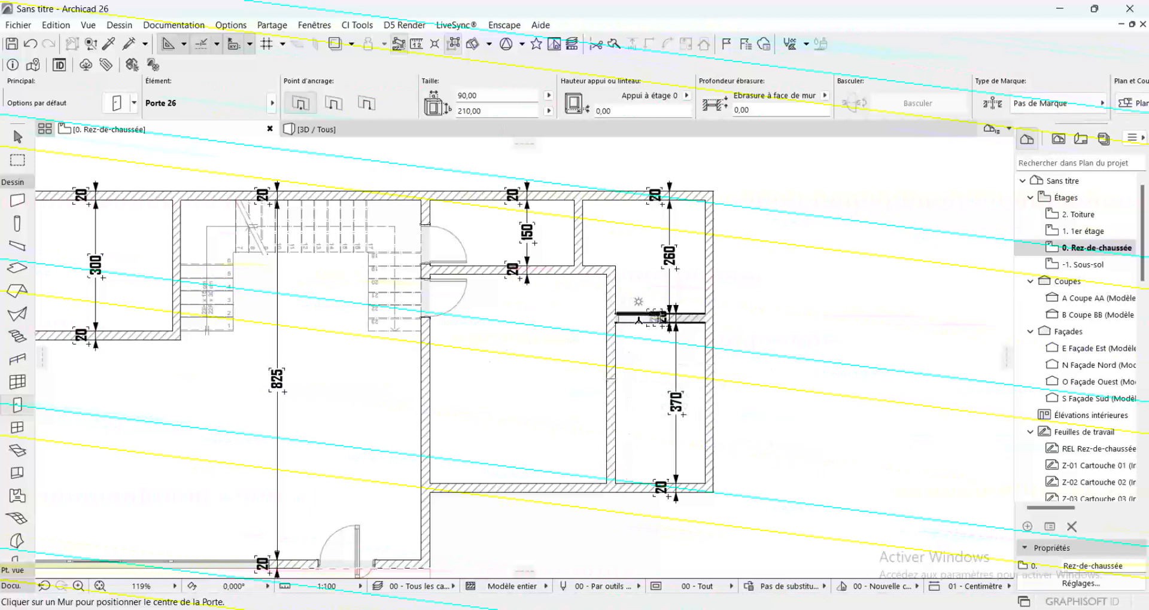
{"action": "left_click", "coordinate": [612, 297]}
{"action": "left_click", "coordinate": [611, 279]}
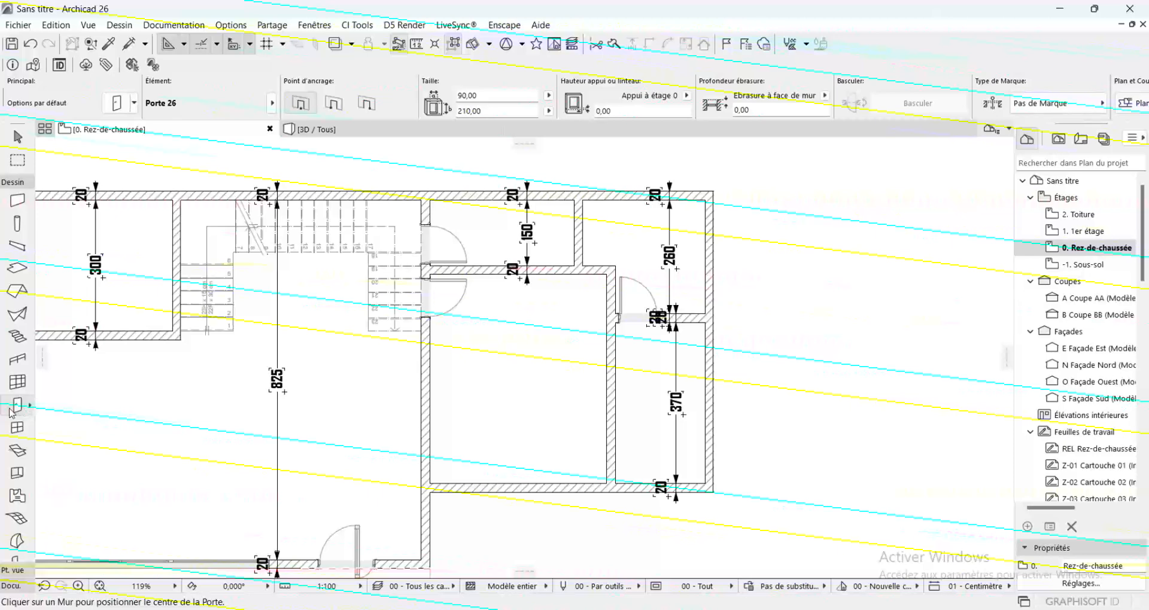
Change the Door tool defaults to Ouverture rectangulaire 26 from the Ouvertures porte vides 26 library folder
{"action": "double_click", "coordinate": [13, 407]}
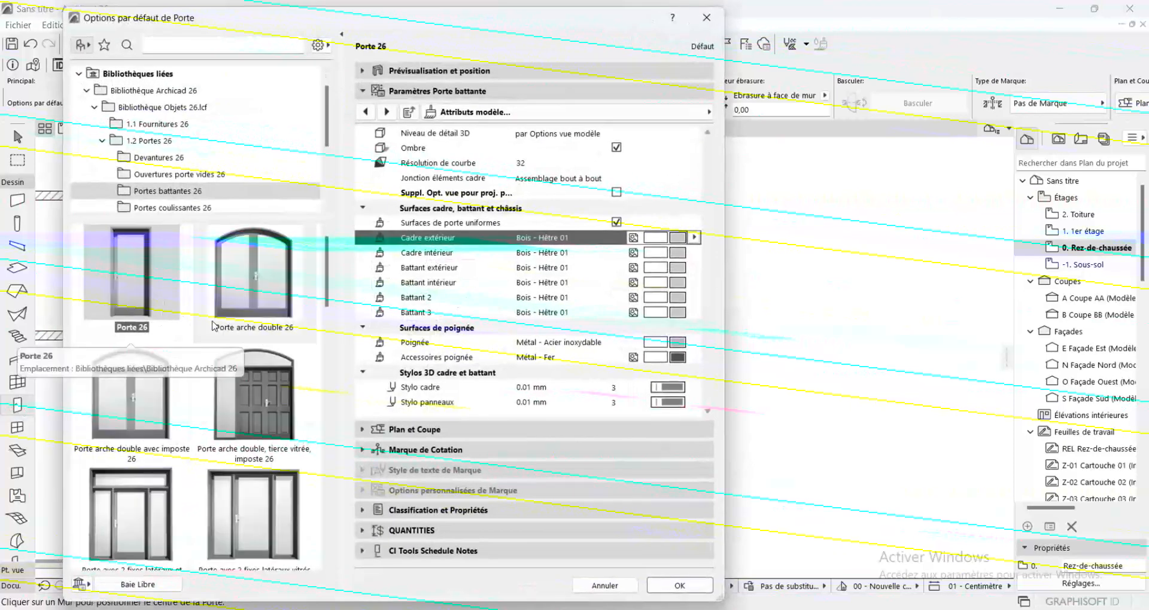
{"action": "left_click", "coordinate": [162, 175]}
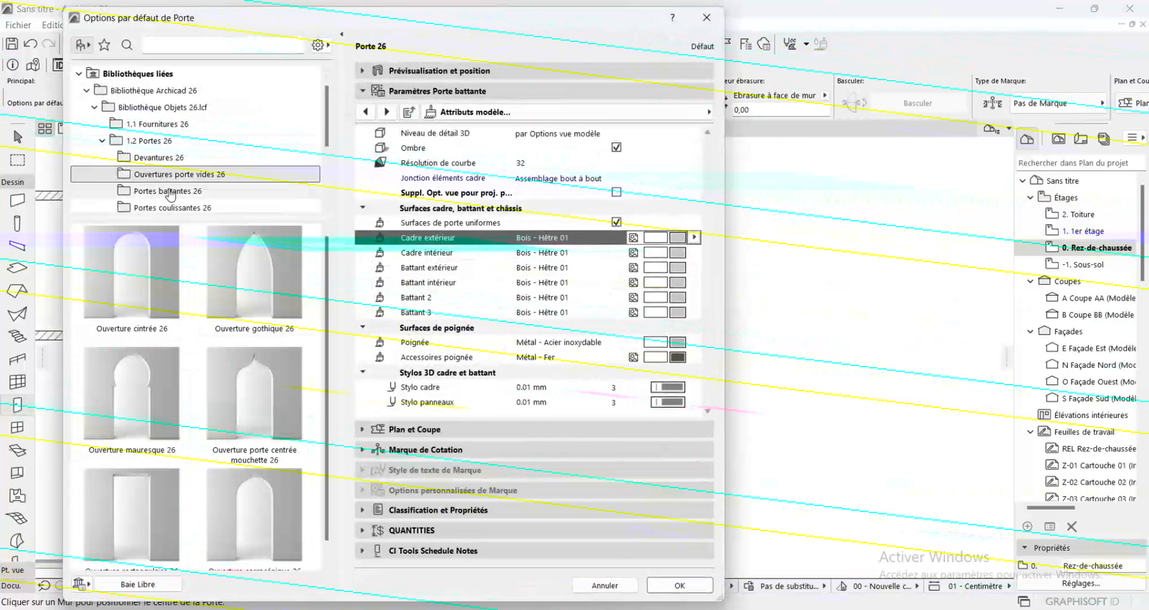
{"action": "scroll", "coordinate": [197, 187], "scroll_direction": "down", "scroll_amount": 1}
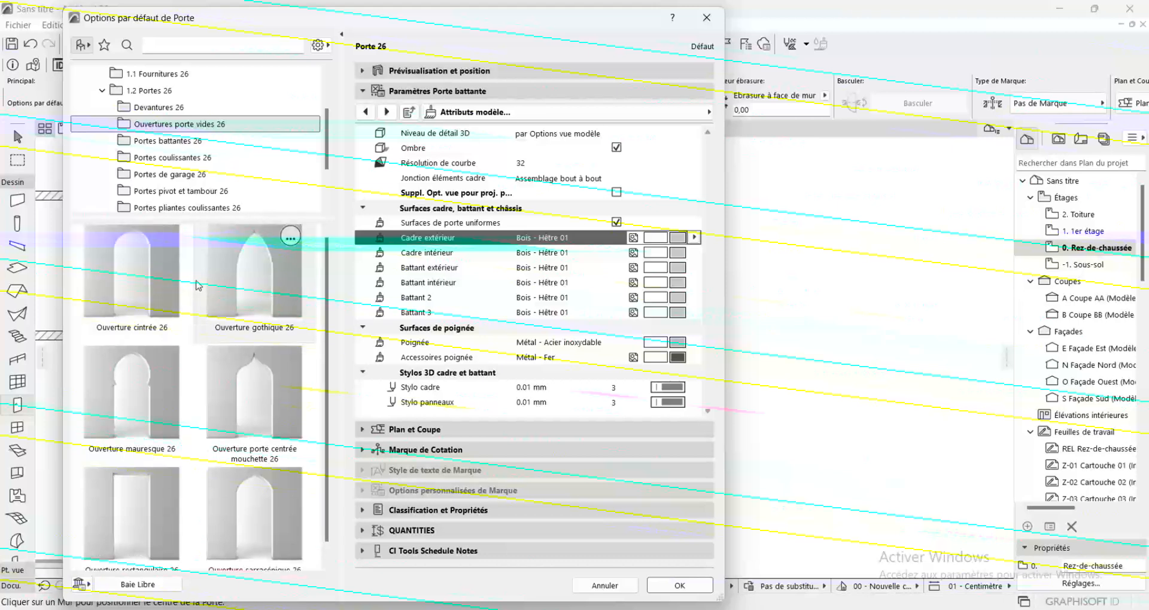
{"action": "scroll", "coordinate": [207, 321], "scroll_direction": "down", "scroll_amount": 1}
{"action": "scroll", "coordinate": [209, 321], "scroll_direction": "up", "scroll_amount": 1}
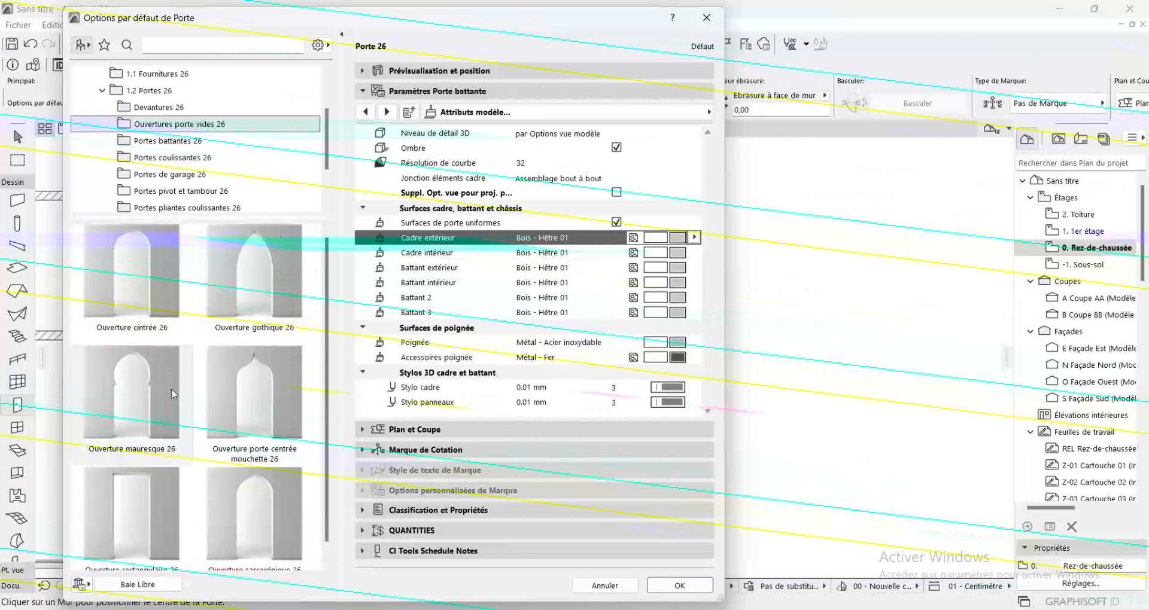
{"action": "scroll", "coordinate": [145, 497], "scroll_direction": "down", "scroll_amount": 1}
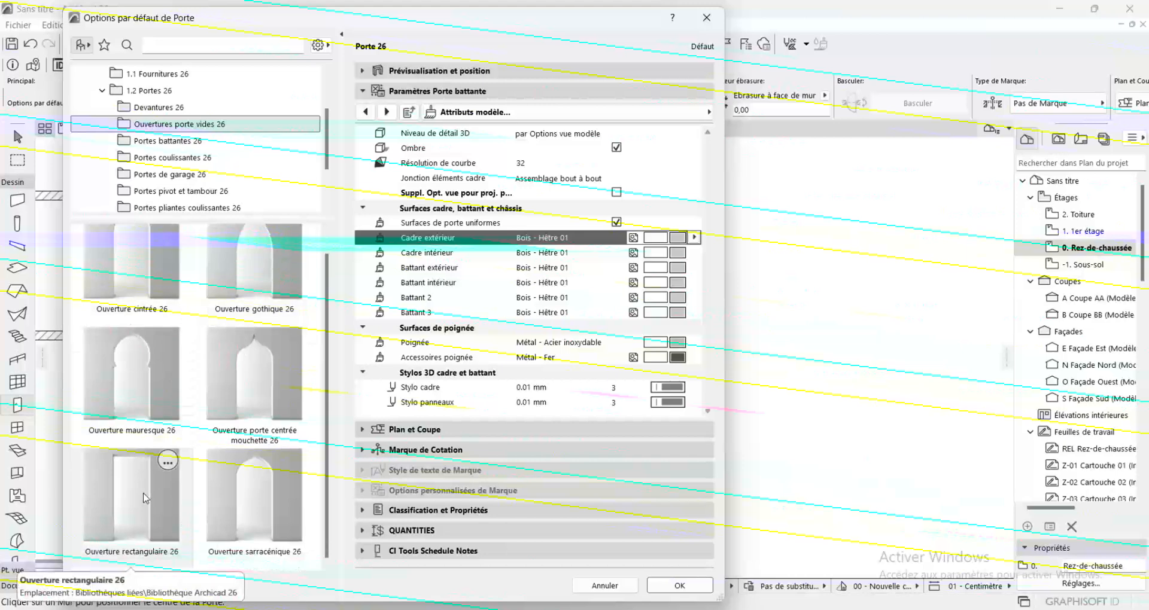
{"action": "left_click", "coordinate": [145, 498]}
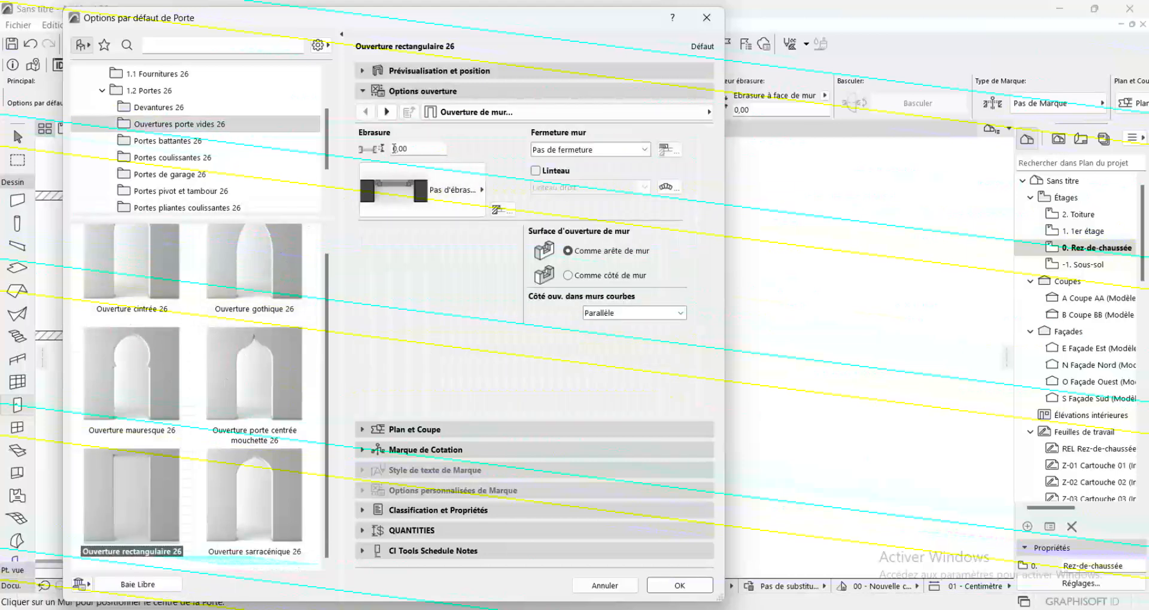
Enable the Extérieur and Intérieur casings (Chambranle) for the rectangular opening
{"action": "left_click", "coordinate": [387, 112]}
{"action": "left_click", "coordinate": [388, 112]}
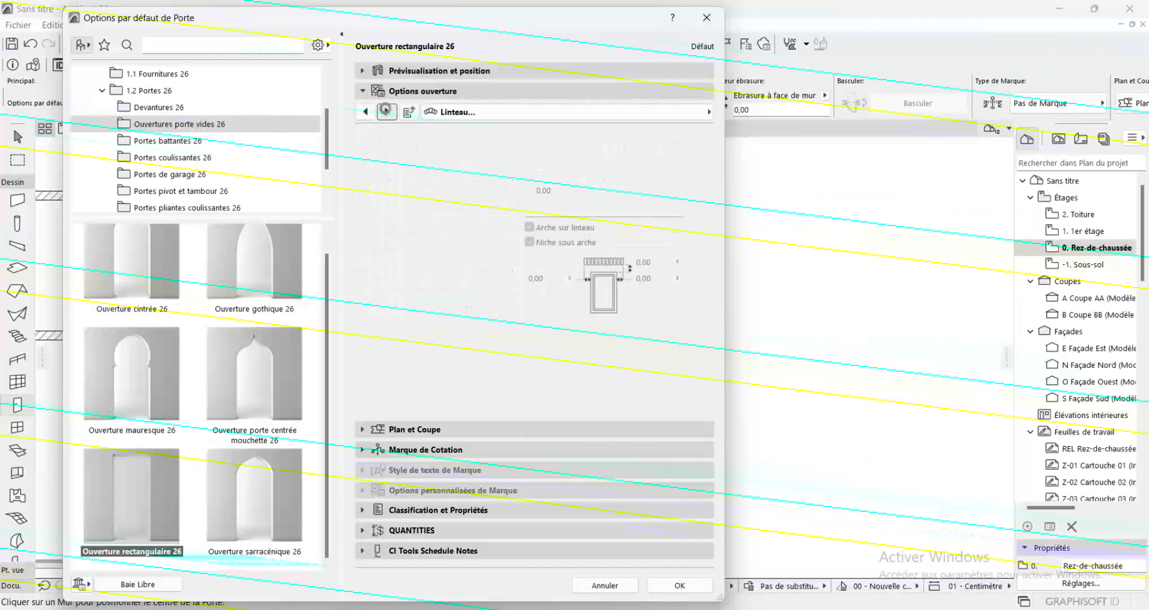
{"action": "left_click", "coordinate": [388, 112]}
{"action": "left_click", "coordinate": [387, 112]}
{"action": "left_click", "coordinate": [386, 112]}
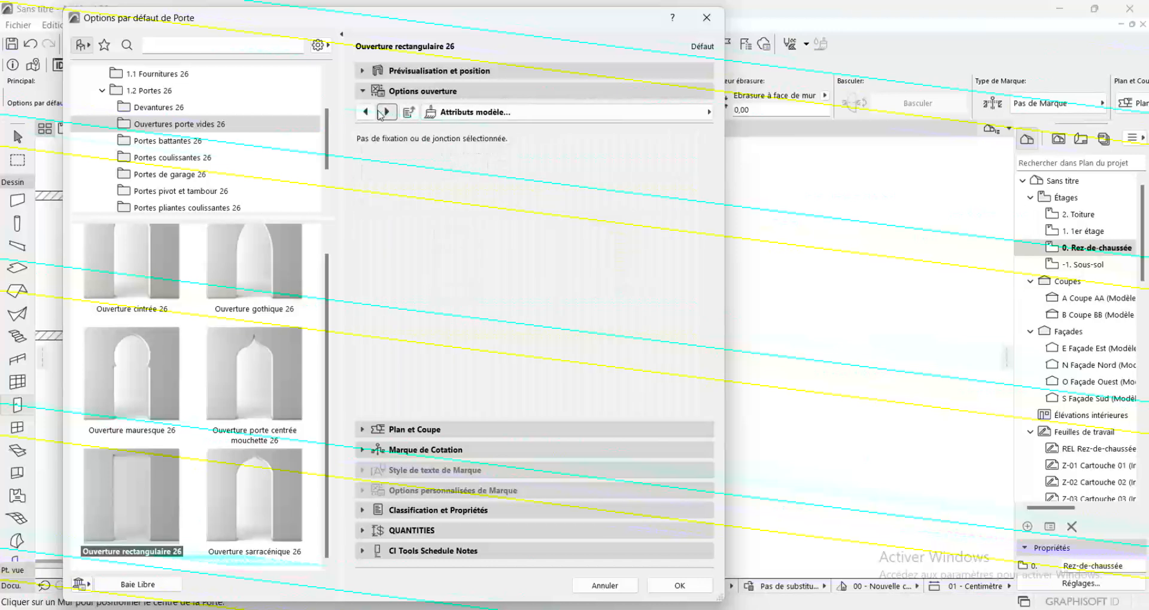
{"action": "left_click", "coordinate": [381, 113]}
{"action": "left_click", "coordinate": [365, 112]}
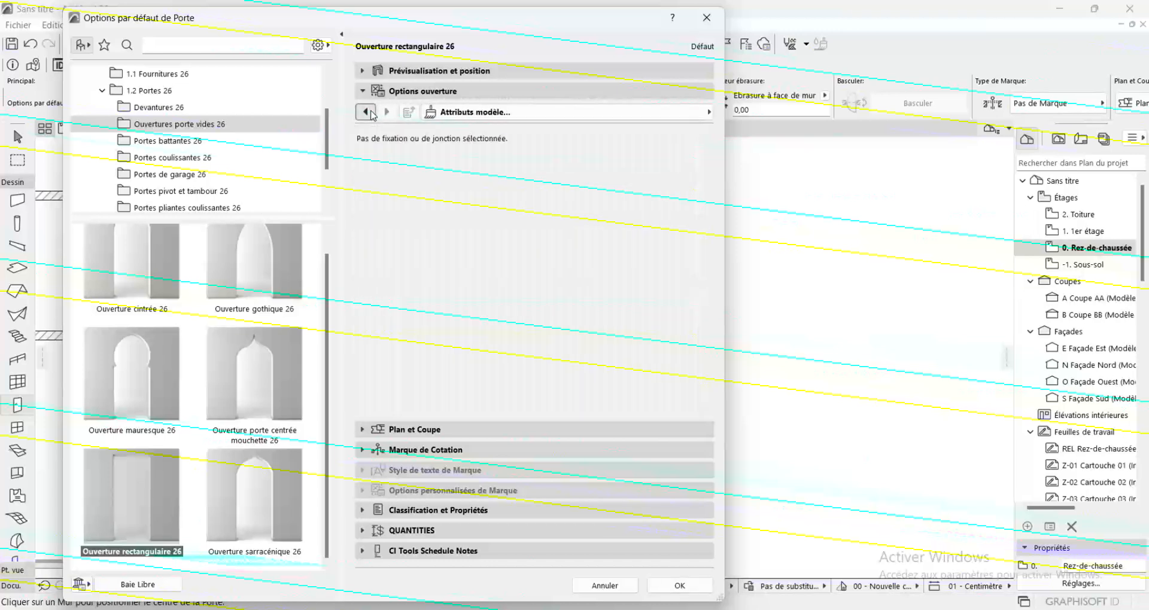
{"action": "left_click", "coordinate": [365, 112]}
{"action": "left_click", "coordinate": [366, 111]}
{"action": "left_click", "coordinate": [366, 111]}
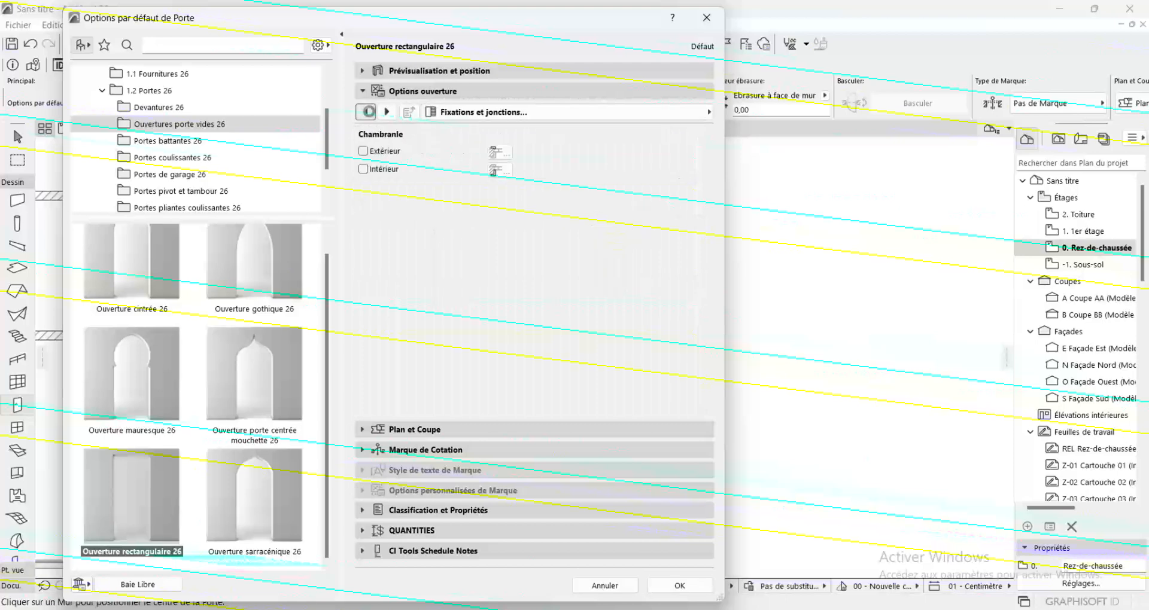
{"action": "left_click", "coordinate": [364, 151]}
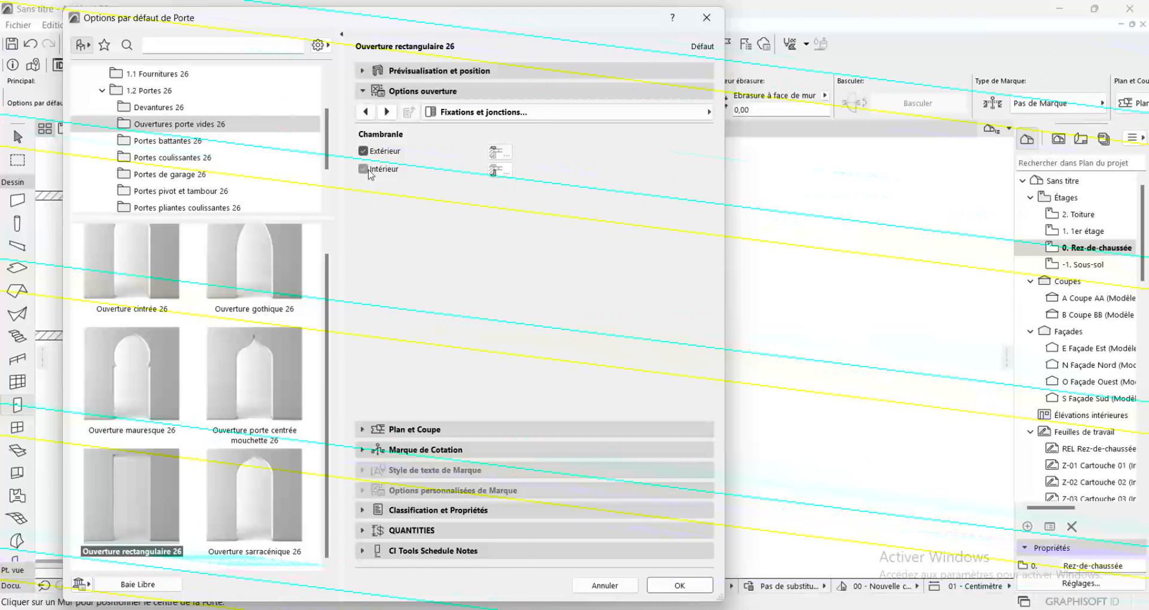
Set the opening's uniform casing surfaces to Bois - Hêtre 01 and accept the defaults
{"action": "left_click", "coordinate": [387, 112]}
{"action": "left_click", "coordinate": [387, 111]}
{"action": "left_click", "coordinate": [386, 112]}
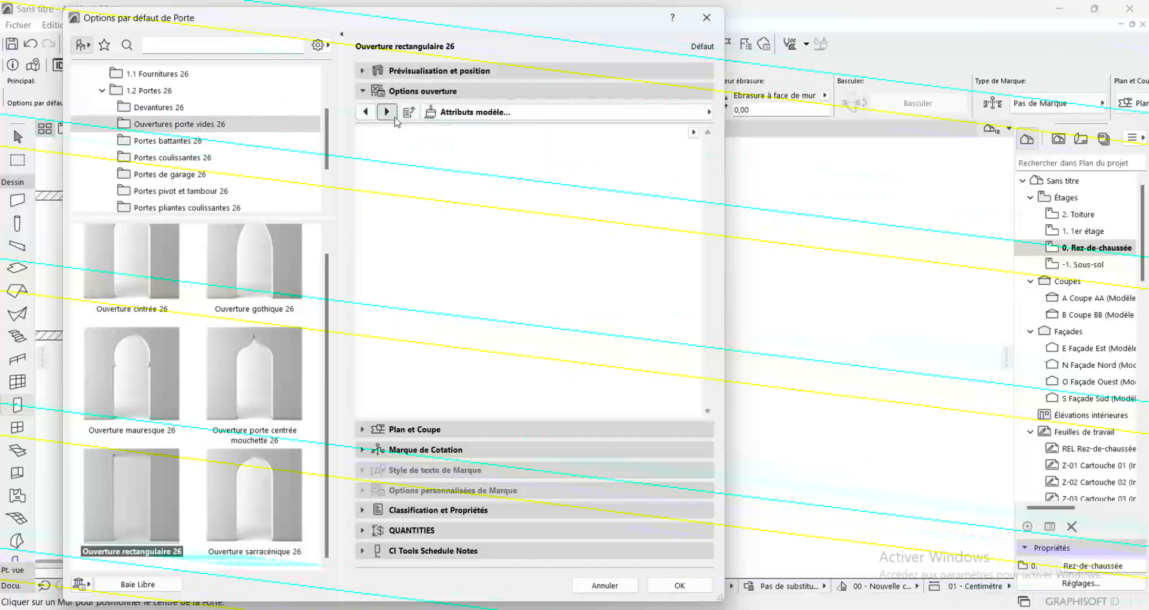
{"action": "left_click", "coordinate": [387, 111]}
{"action": "left_click", "coordinate": [366, 112]}
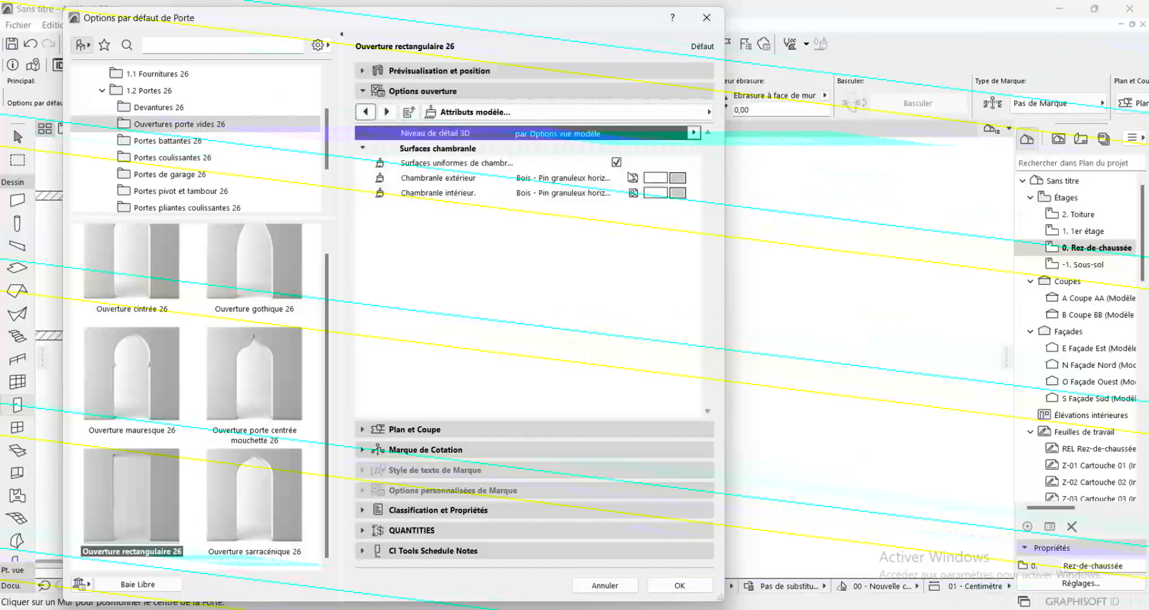
{"action": "left_click", "coordinate": [675, 178]}
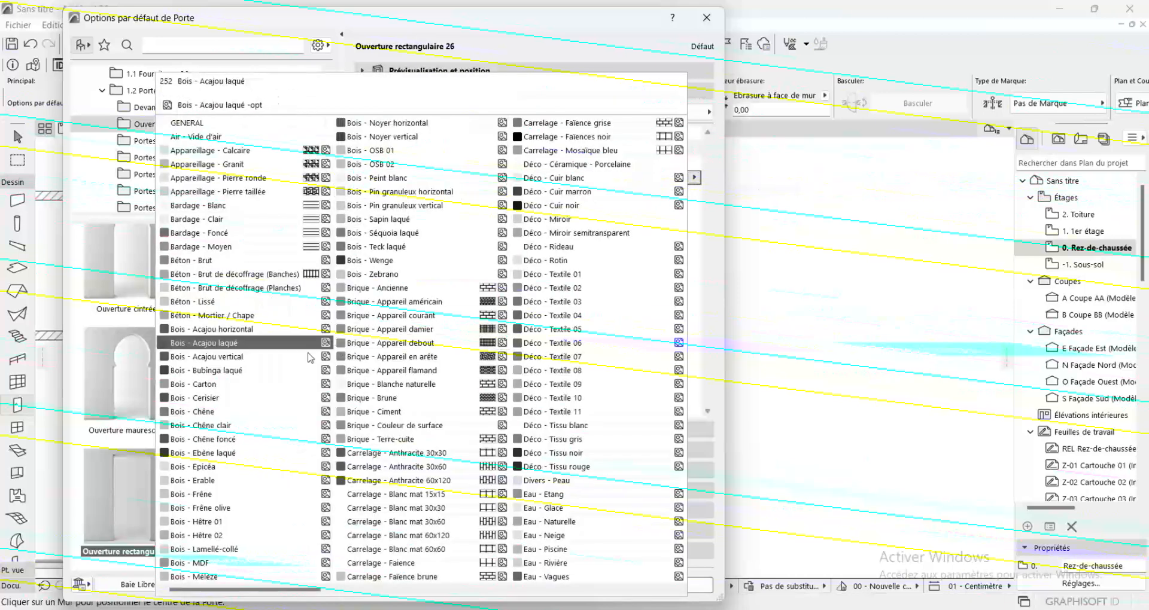
{"action": "left_click", "coordinate": [216, 523]}
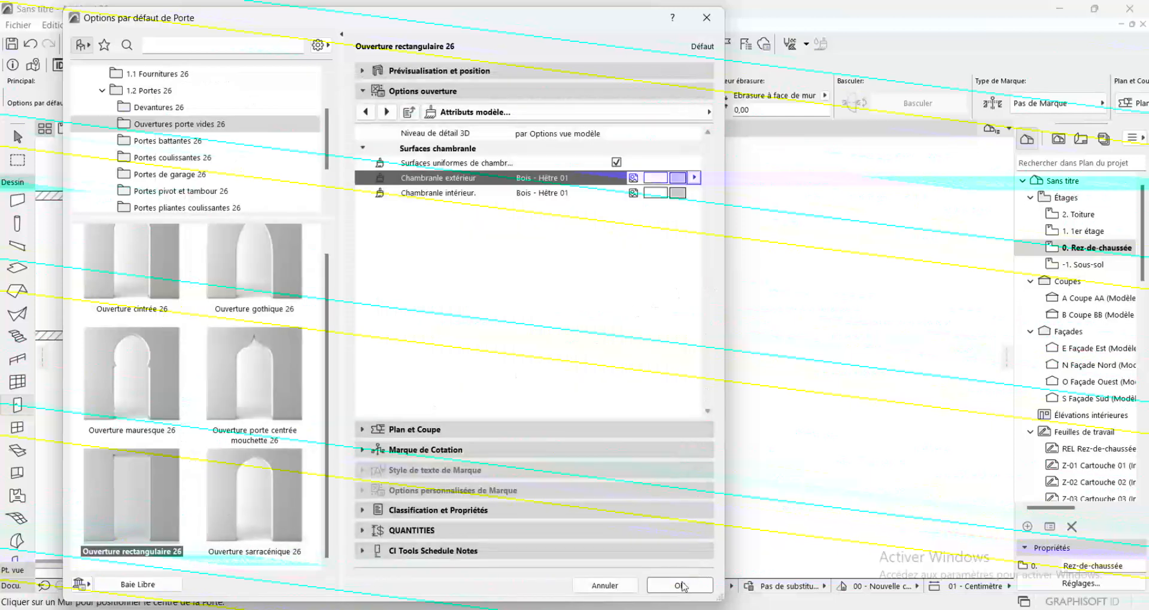
{"action": "left_click", "coordinate": [679, 586]}
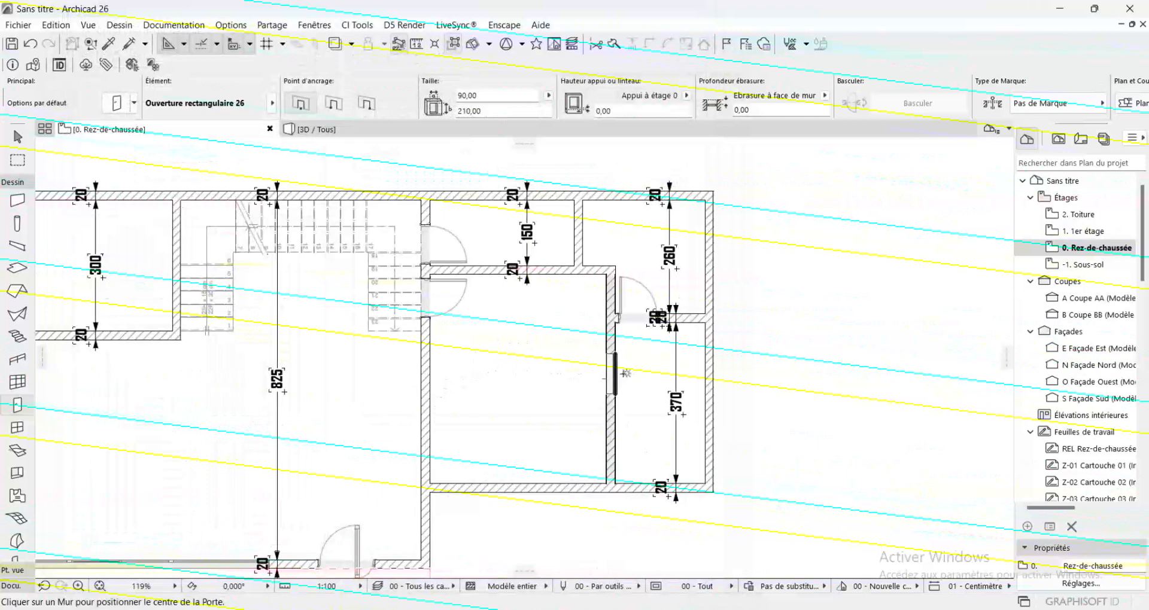
Place the rectangular opening in the wall on the stair side of the 370 cm room and set its width to 300 cm
{"action": "left_click", "coordinate": [615, 375]}
{"action": "left_click", "coordinate": [622, 372]}
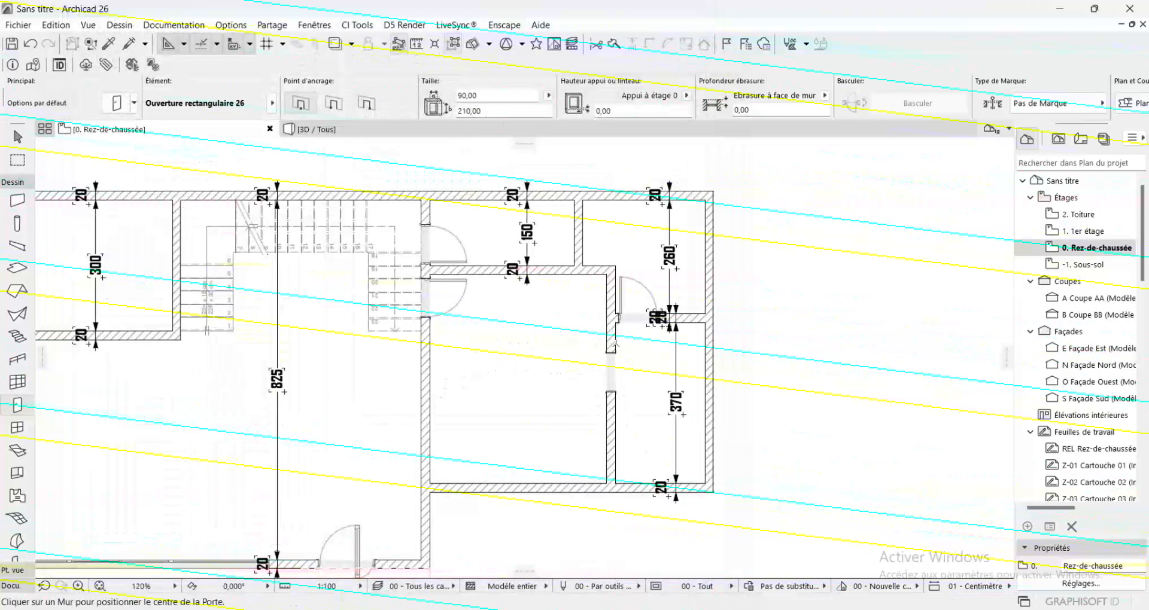
{"action": "scroll", "coordinate": [616, 346], "scroll_direction": "up", "scroll_amount": 2}
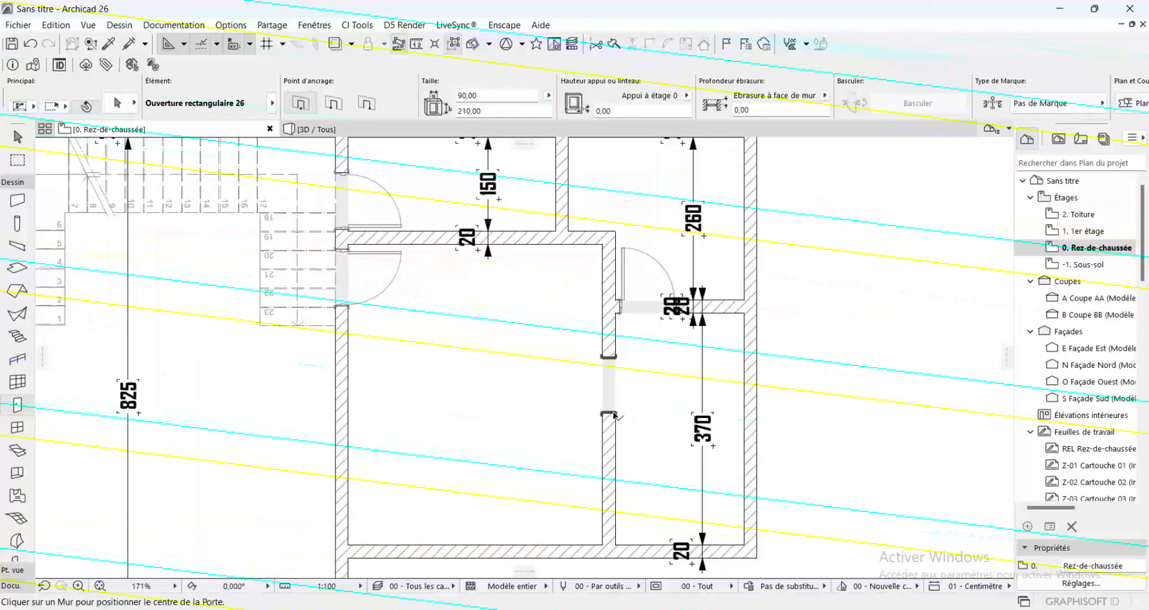
{"action": "left_click", "coordinate": [616, 413], "text": "shift"}
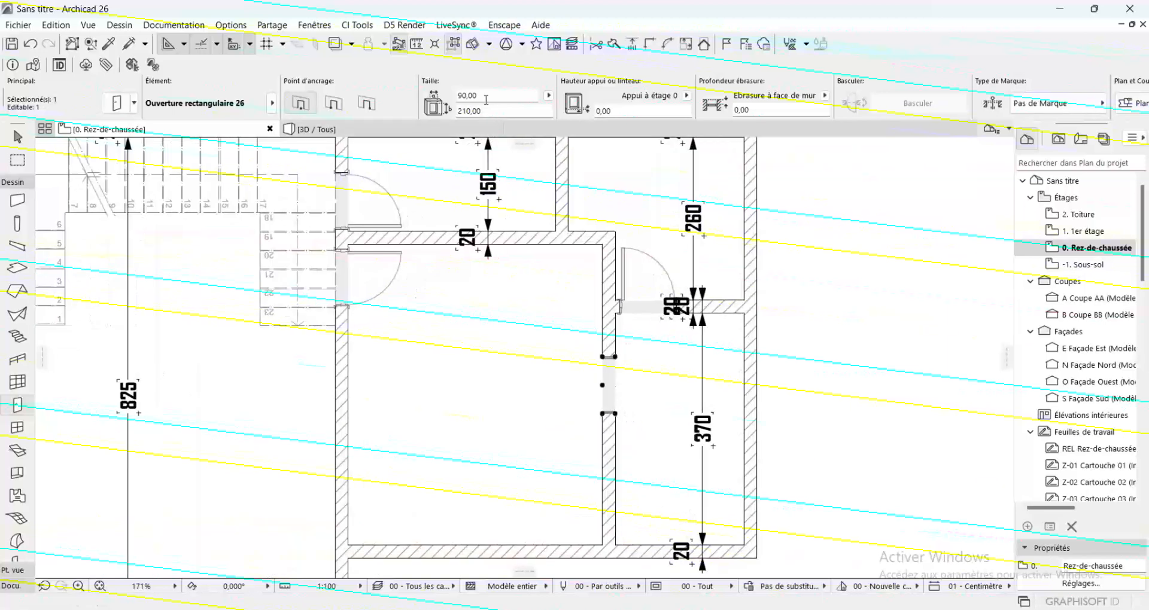
{"action": "left_click_drag", "start_coordinate": [485, 100], "coordinate": [417, 99]}
{"action": "key", "text": "Return"}
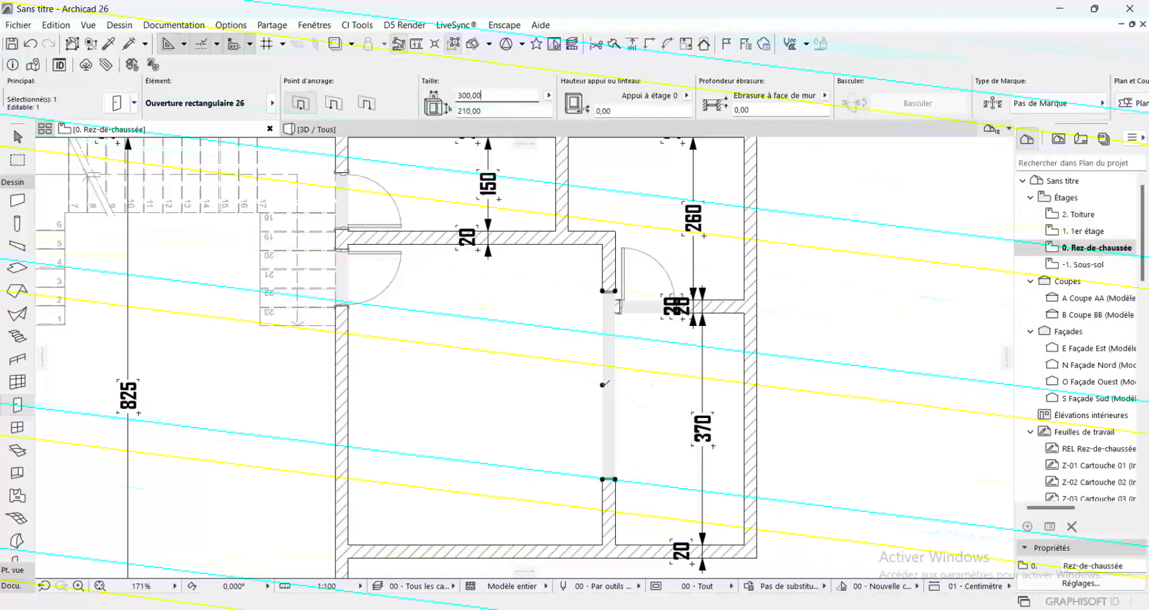
Move the 300 cm opening along its wall, away from the hinged door and toward the outer wall
{"action": "key", "text": "ctrl+d"}
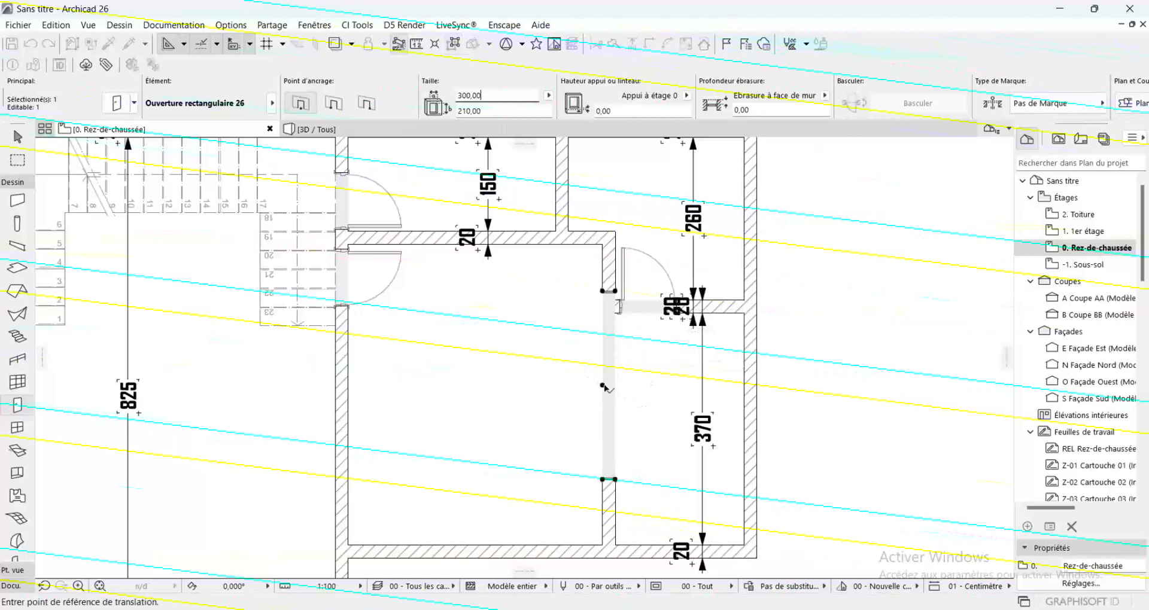
{"action": "left_click", "coordinate": [603, 386]}
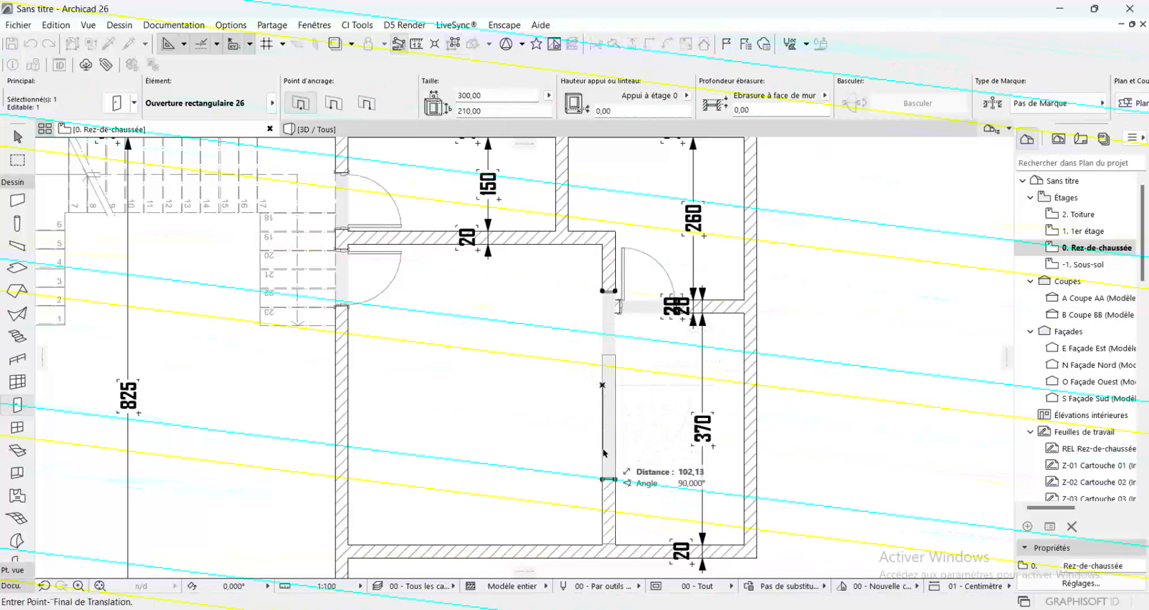
{"action": "left_click", "coordinate": [609, 431]}
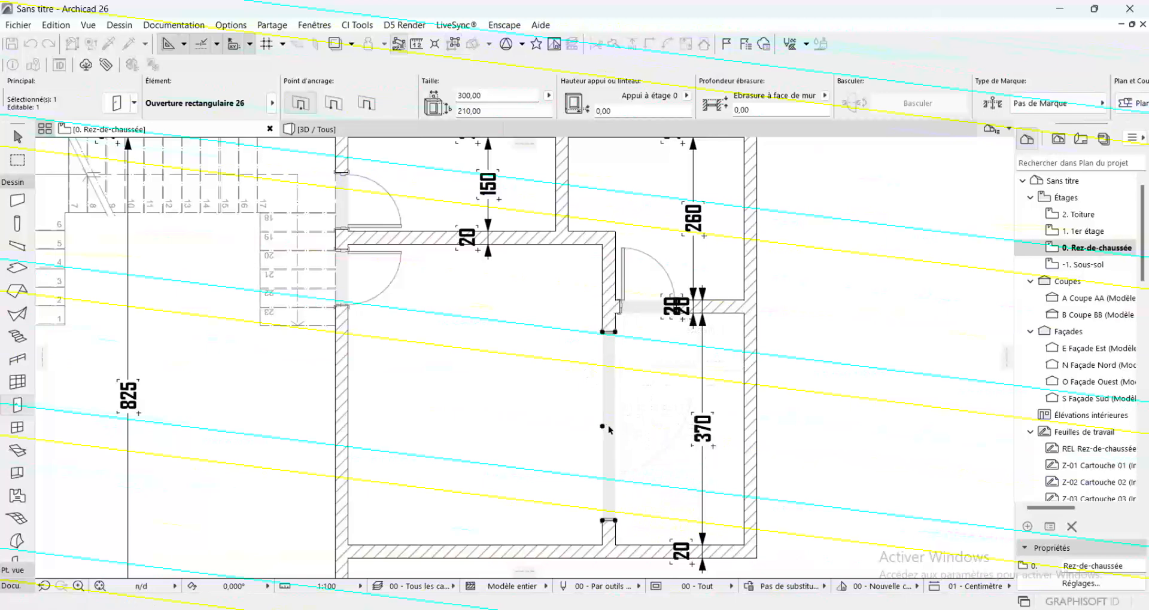
{"action": "key", "text": "Escape"}
Pick up the Porte 26 settings from the hinged door beside the stair as the Door tool defaults
{"action": "scroll", "coordinate": [625, 426], "scroll_direction": "down", "scroll_amount": 3}
{"action": "scroll", "coordinate": [626, 427], "scroll_direction": "up", "scroll_amount": 2}
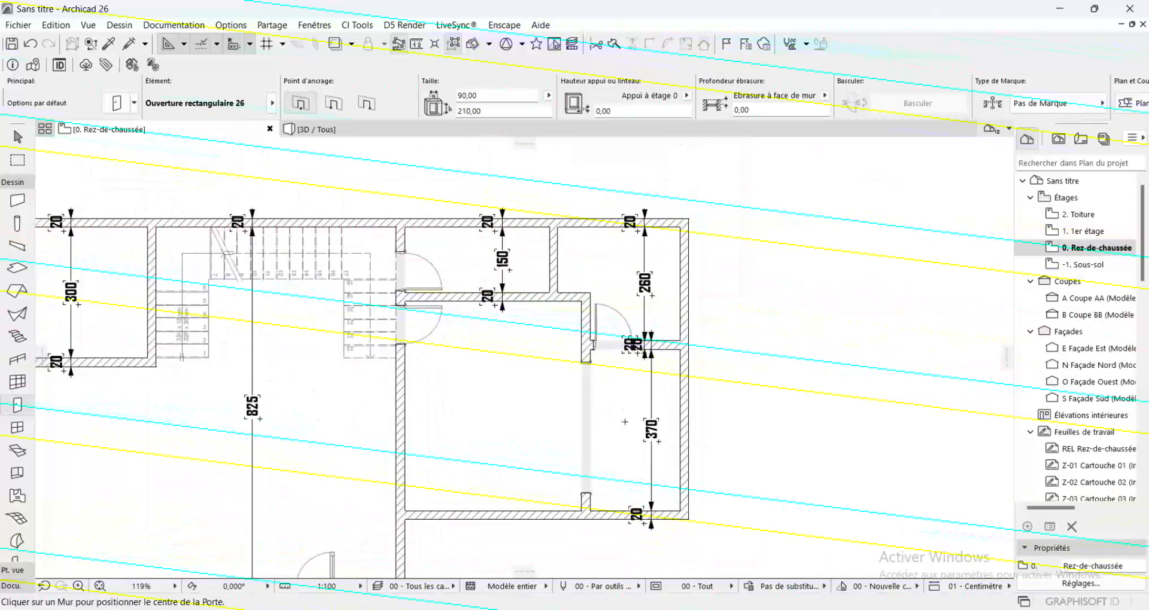
{"action": "scroll", "coordinate": [864, 376], "scroll_direction": "down", "scroll_amount": 2}
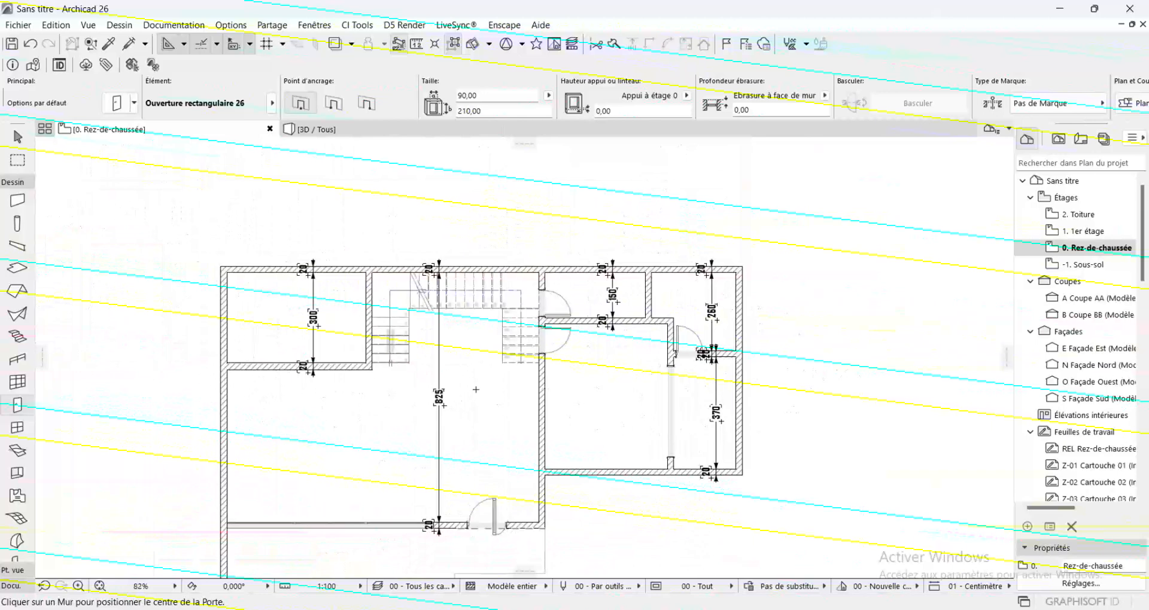
{"action": "scroll", "coordinate": [227, 329], "scroll_direction": "up", "scroll_amount": 3}
{"action": "scroll", "coordinate": [509, 314], "scroll_direction": "down", "scroll_amount": 3}
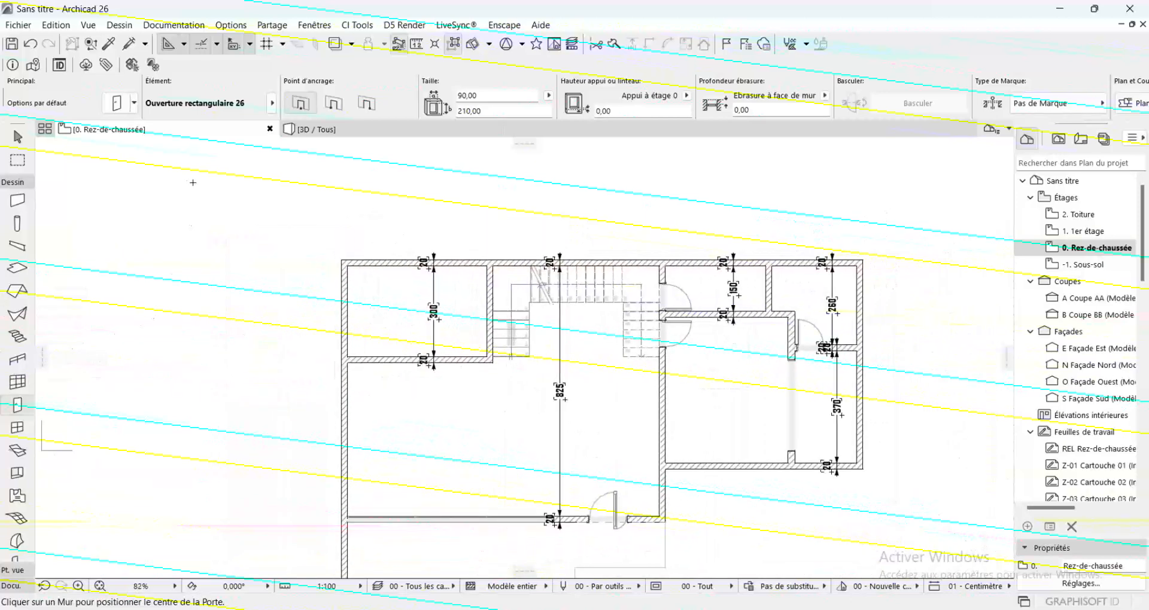
{"action": "key", "text": "alt"}
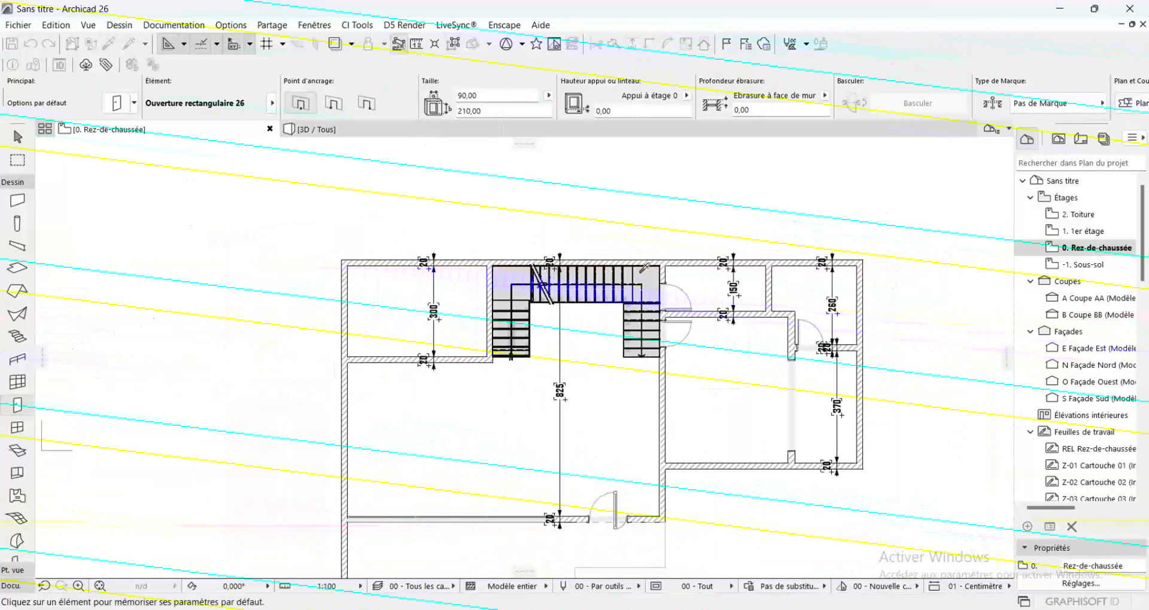
{"action": "left_click", "coordinate": [665, 323], "text": "alt"}
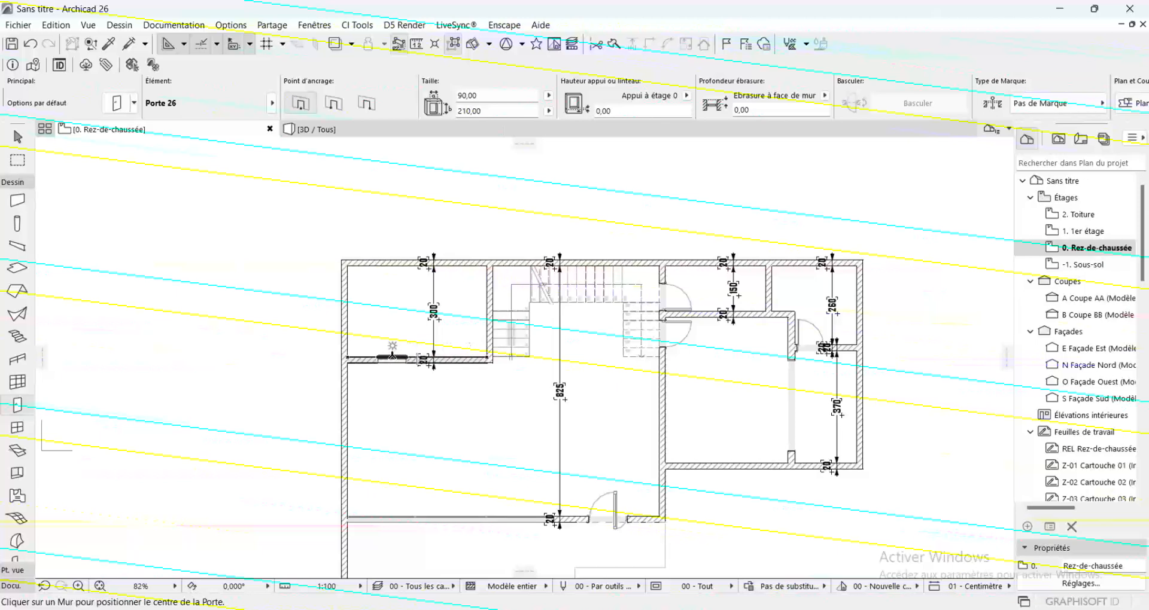
Place a Porte 26 door, 90 by 210 cm, in the lower wall of the 300 cm deep room, swinging into that room
{"action": "left_click", "coordinate": [386, 358]}
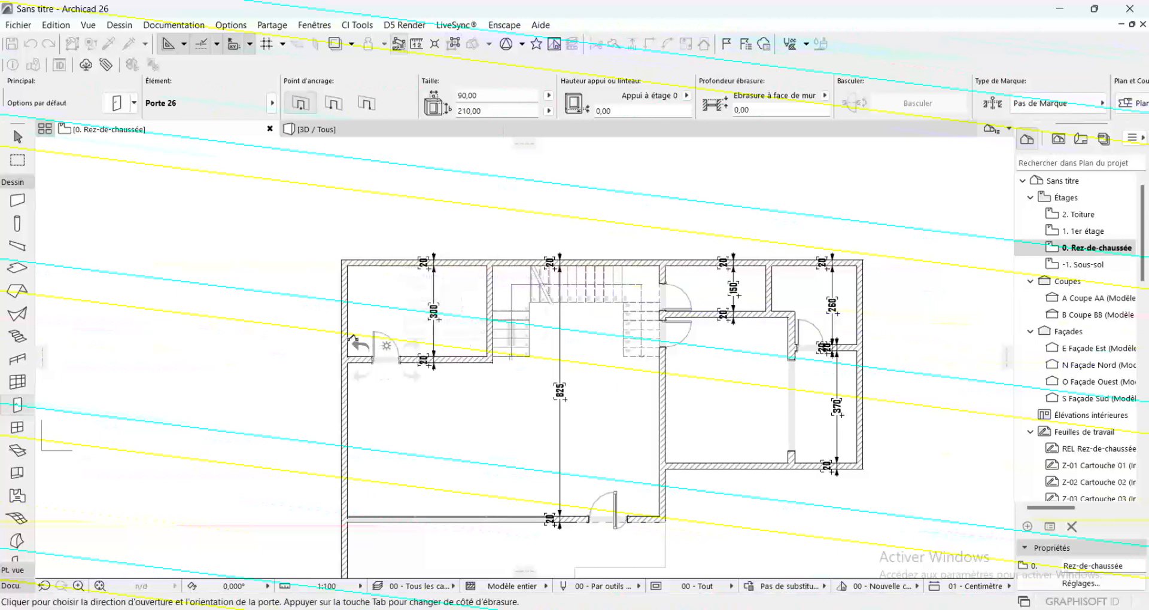
{"action": "left_click", "coordinate": [392, 342]}
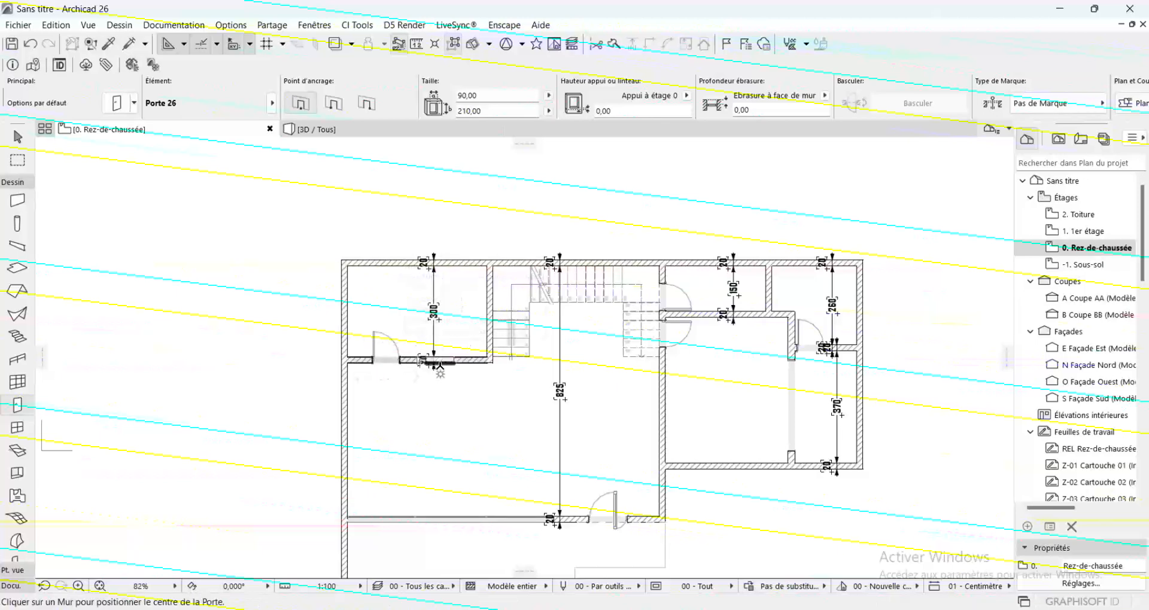
{"action": "scroll", "coordinate": [432, 360], "scroll_direction": "up", "scroll_amount": 2}
{"action": "scroll", "coordinate": [421, 354], "scroll_direction": "down", "scroll_amount": 3}
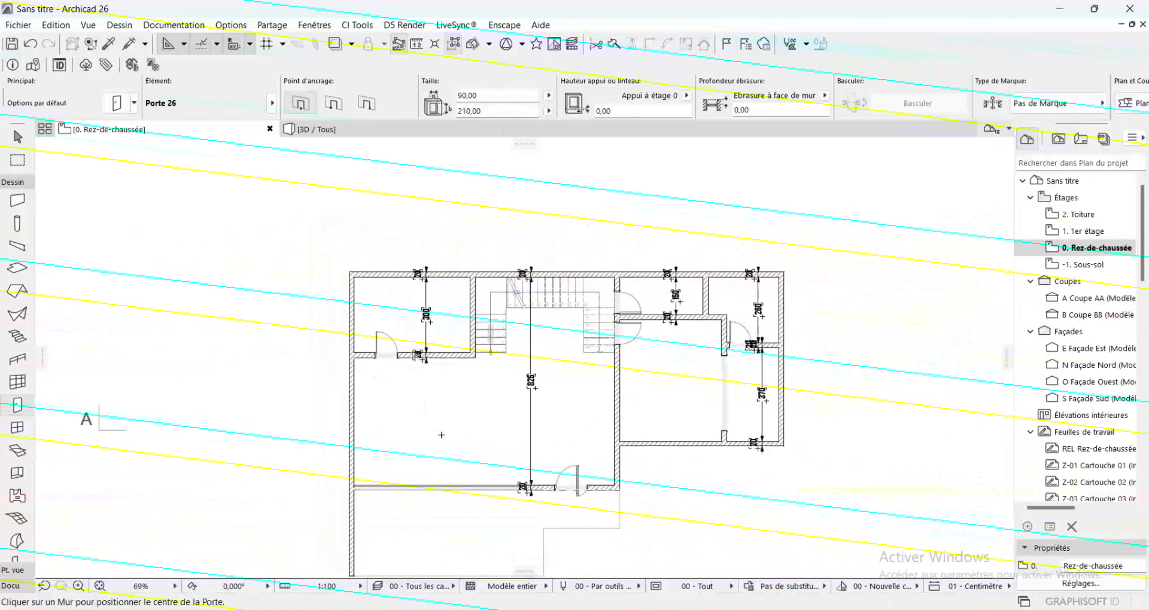
{"action": "scroll", "coordinate": [395, 439], "scroll_direction": "up", "scroll_amount": 2}
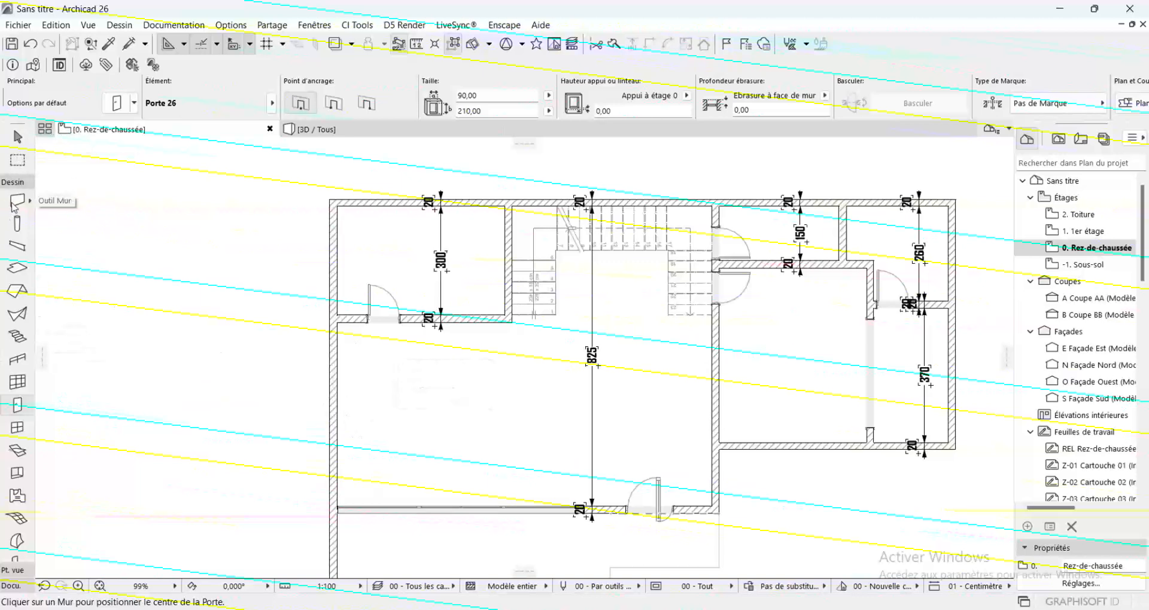
Set the Text tool defaults to the Agency FB font, pen 1 and bold style
{"action": "scroll", "coordinate": [590, 487], "scroll_direction": "down", "scroll_amount": 3}
{"action": "scroll", "coordinate": [593, 495], "scroll_direction": "up", "scroll_amount": 1}
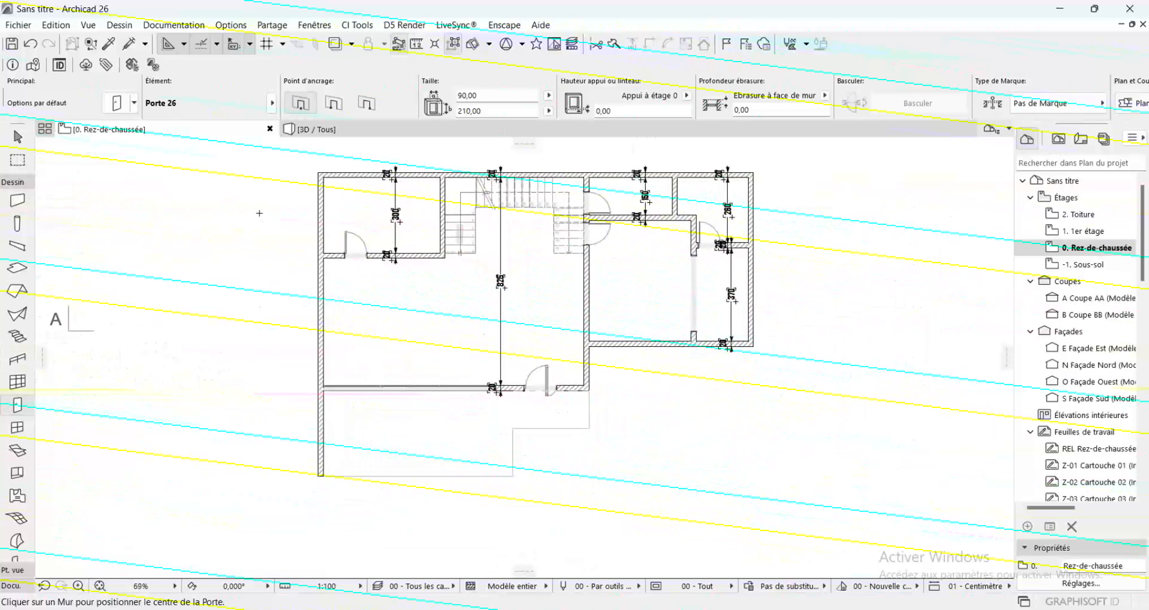
{"action": "left_click", "coordinate": [8, 585]}
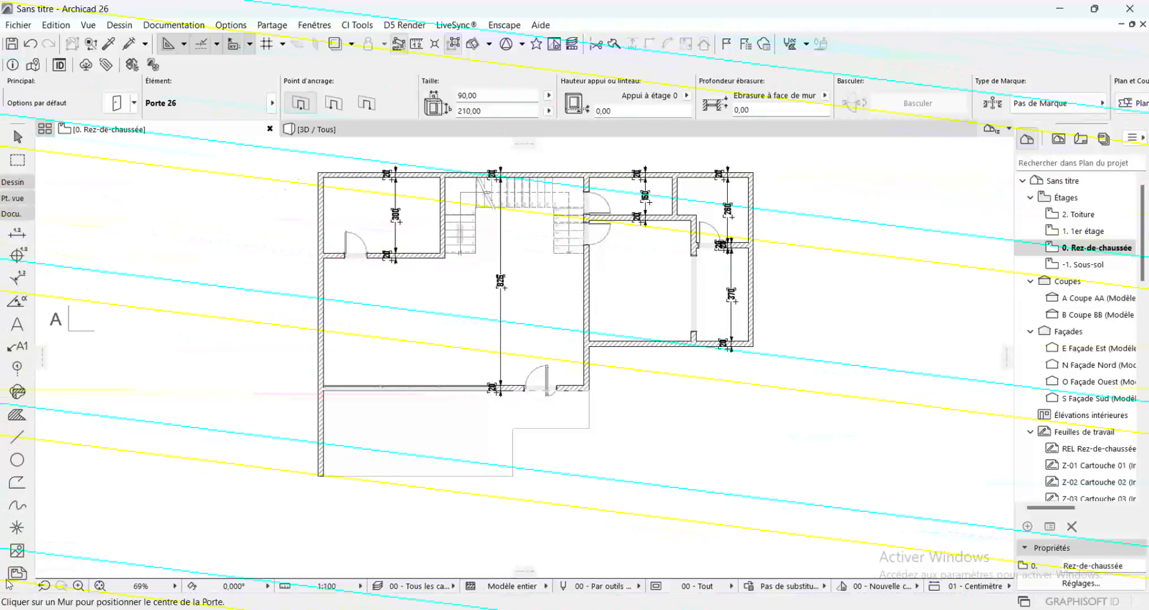
{"action": "double_click", "coordinate": [18, 325]}
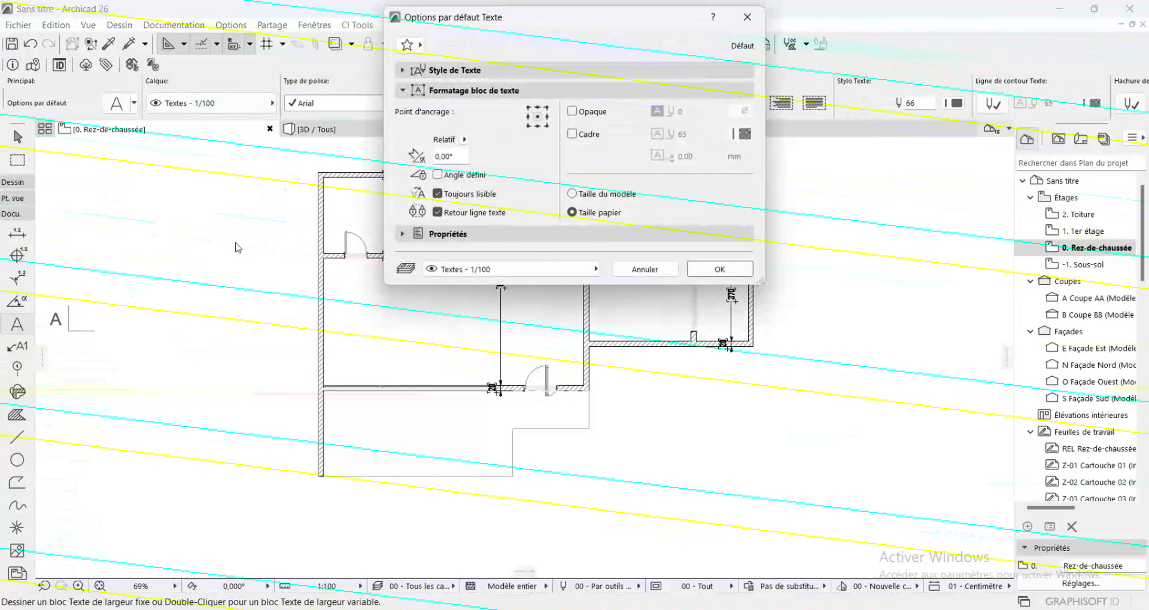
{"action": "left_click", "coordinate": [413, 71]}
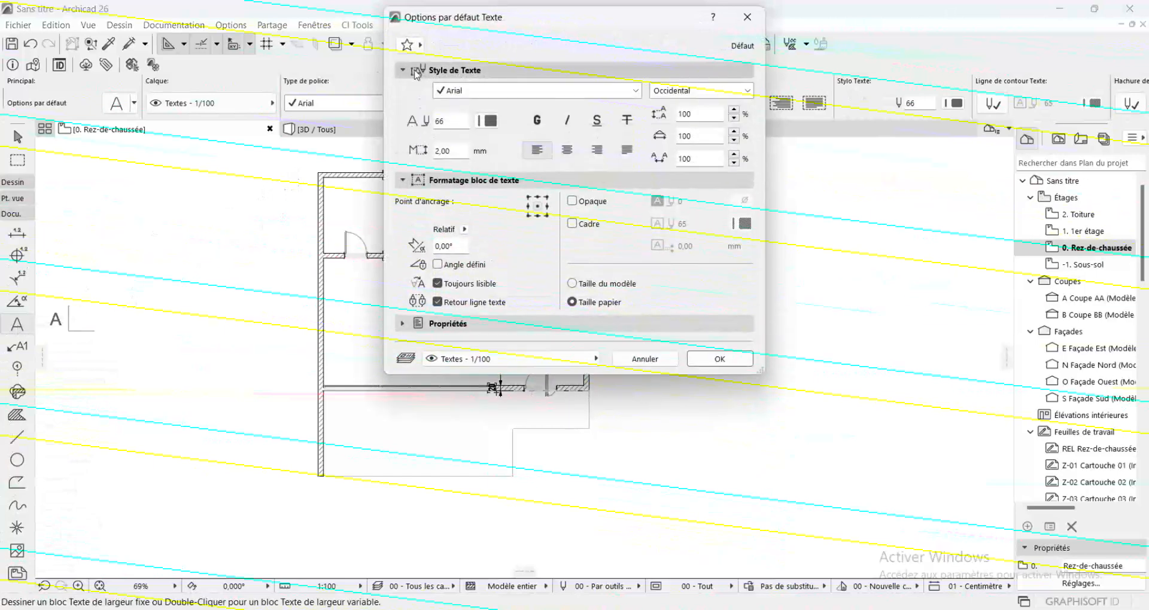
{"action": "left_click", "coordinate": [529, 91]}
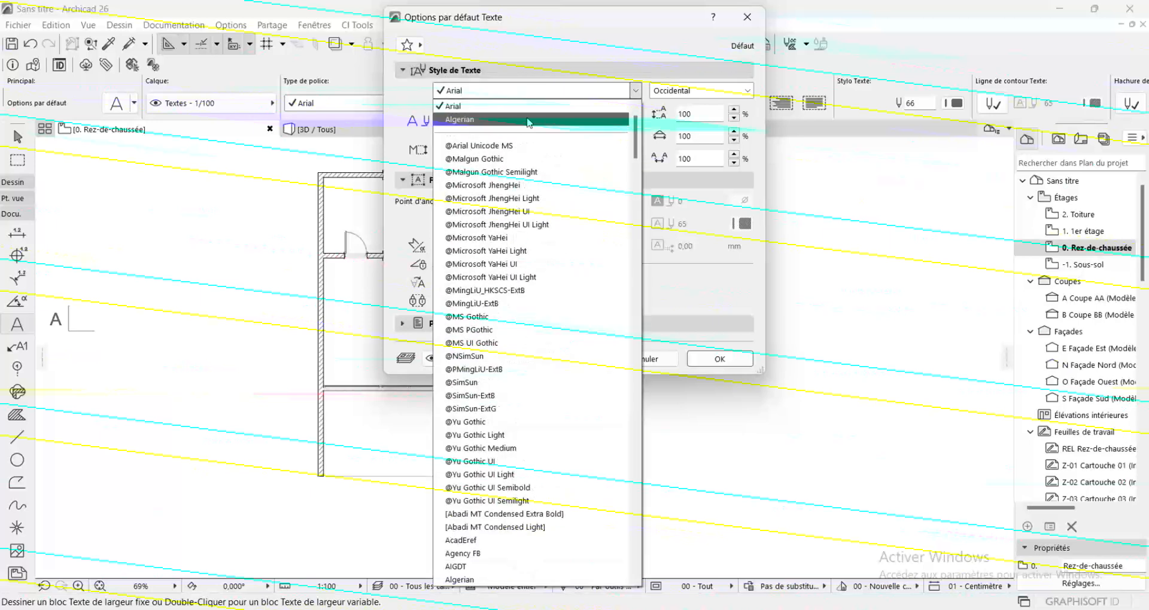
{"action": "left_click", "coordinate": [475, 564]}
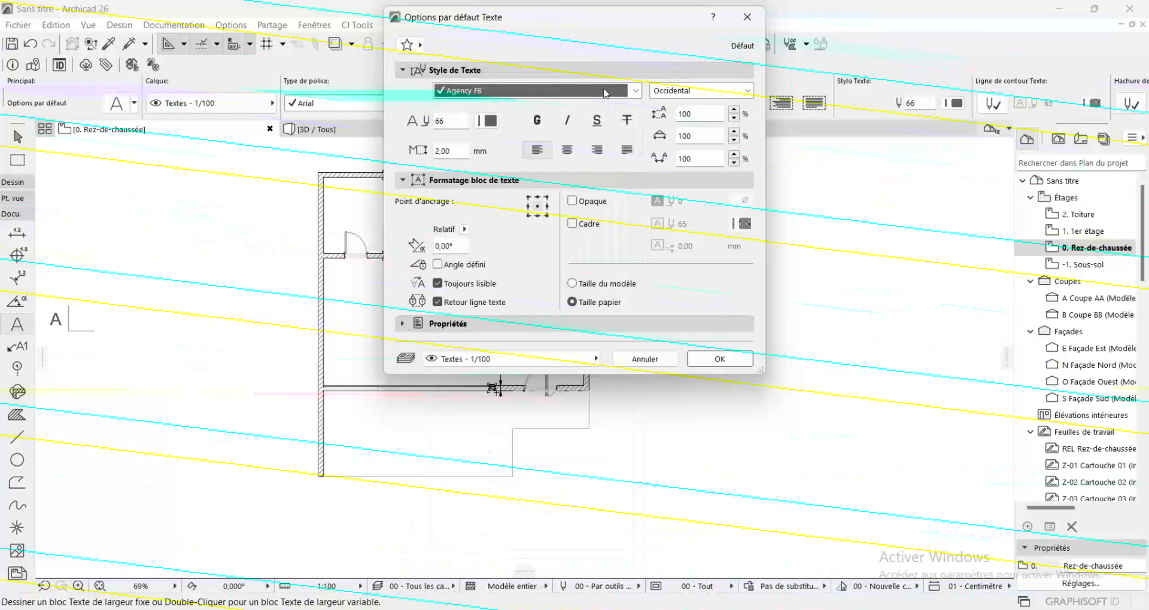
{"action": "left_click", "coordinate": [491, 121]}
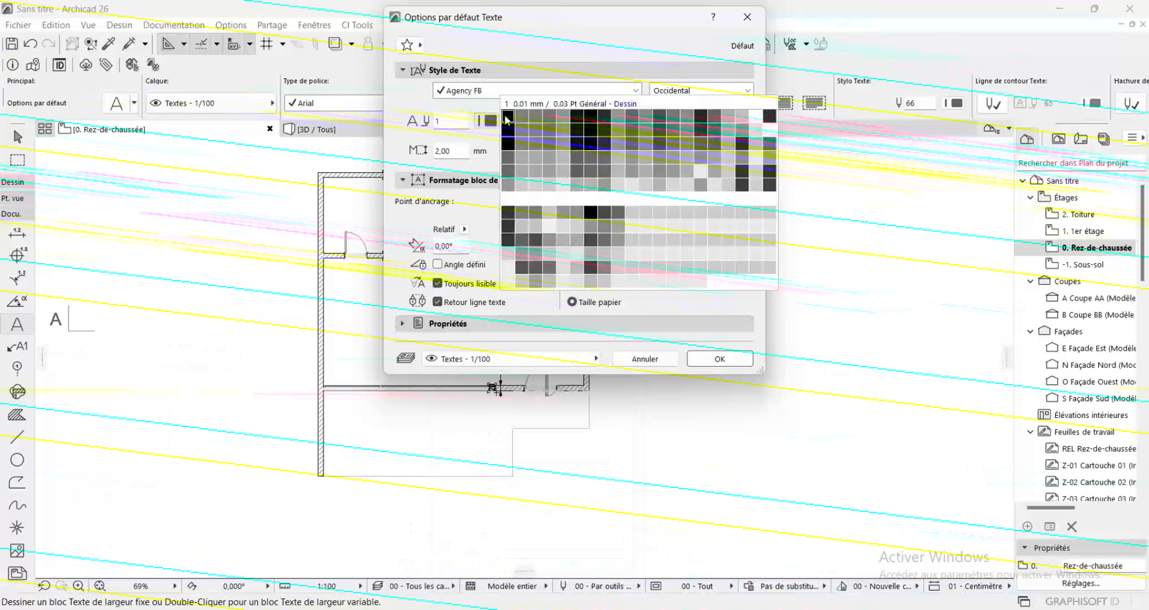
{"action": "left_click", "coordinate": [507, 117]}
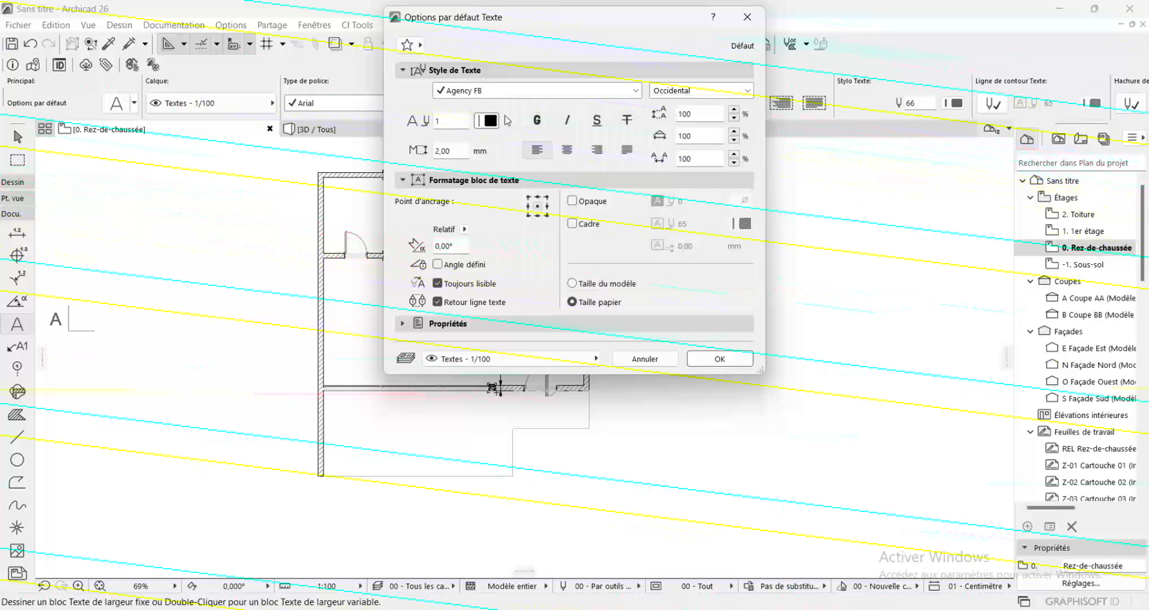
{"action": "left_click", "coordinate": [537, 122]}
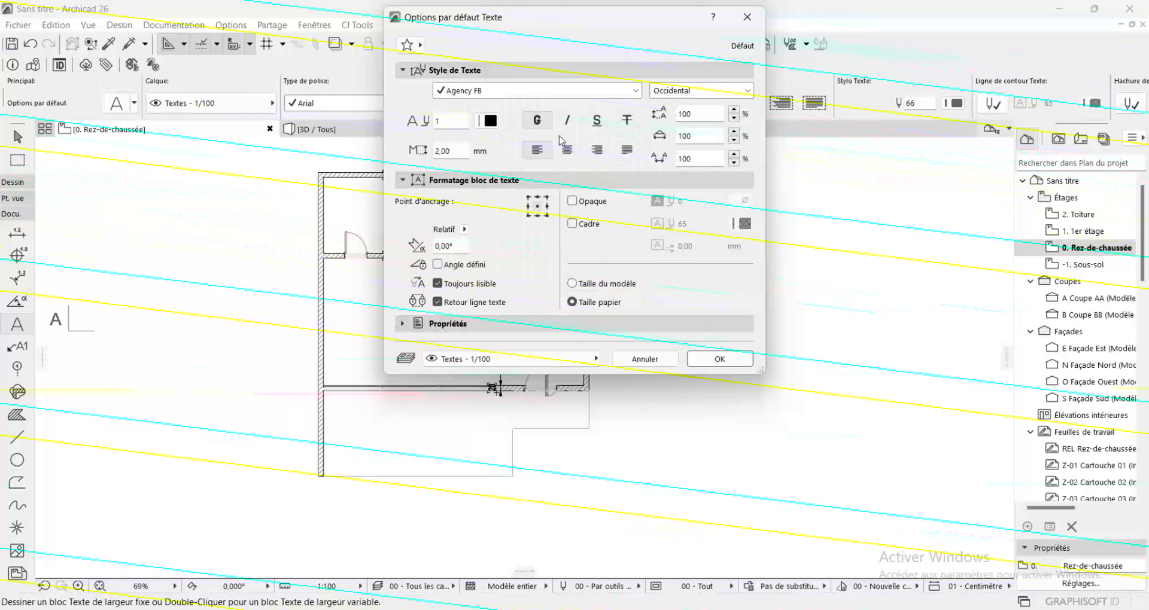
{"action": "left_click", "coordinate": [717, 359]}
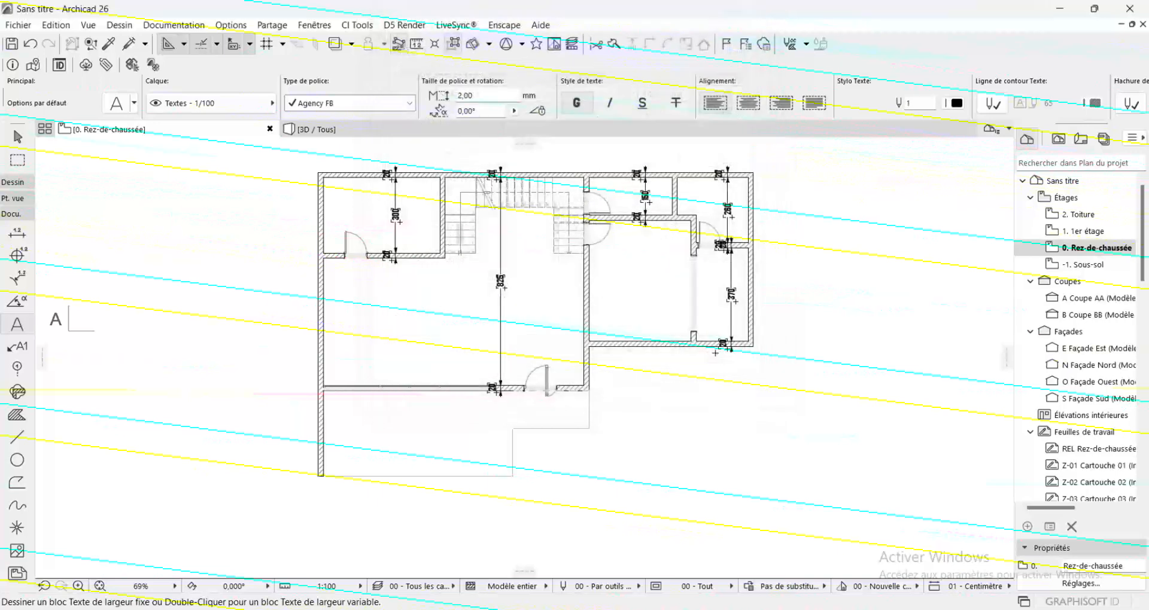
Add the label CUISINE in the 300 cm deep room, above its door
{"action": "scroll", "coordinate": [301, 192], "scroll_direction": "up", "scroll_amount": 5}
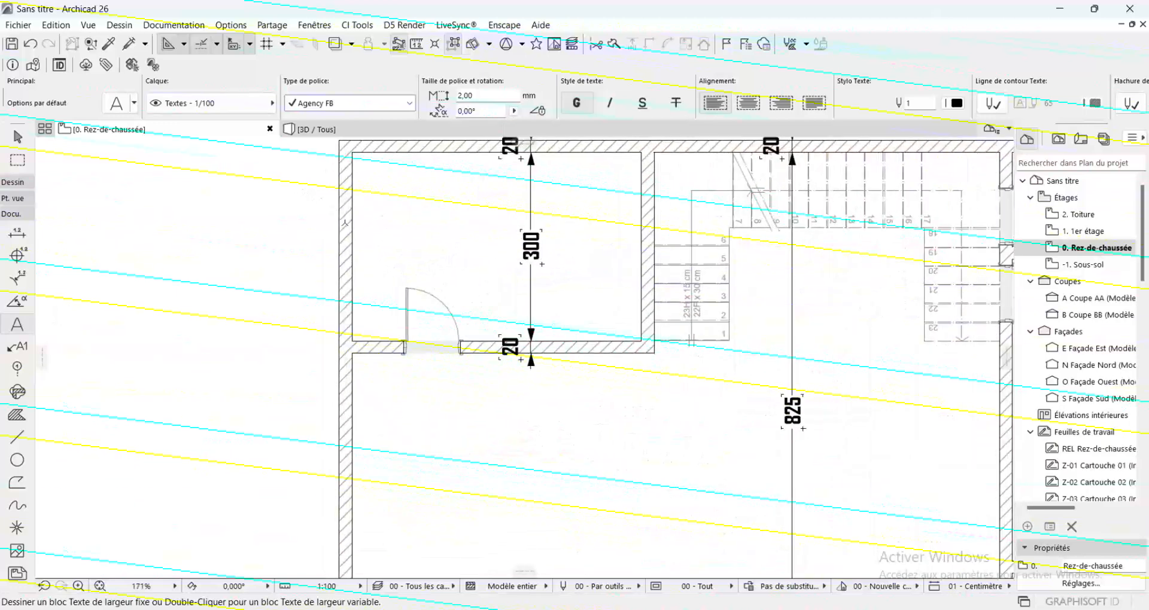
{"action": "double_click", "coordinate": [392, 231]}
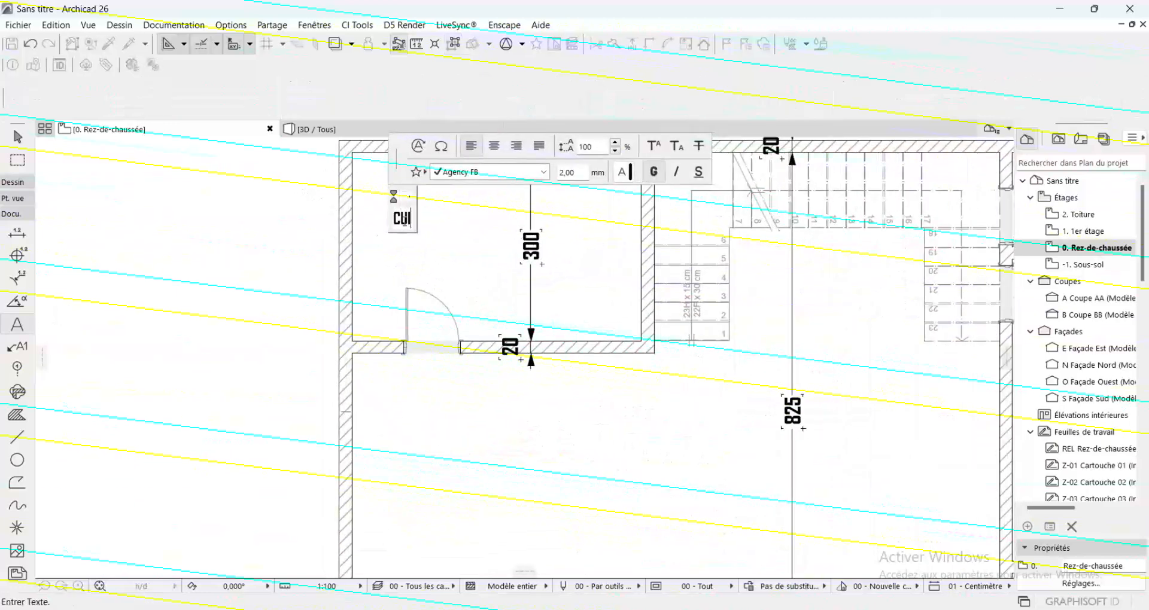
{"action": "type", "text": "CUISINE"}
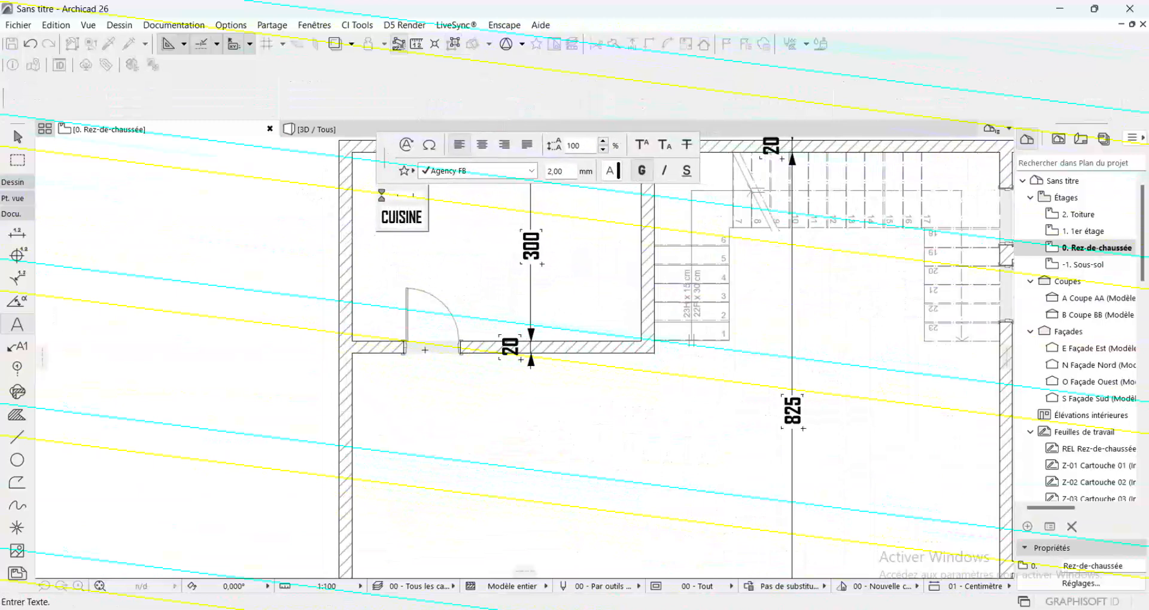
{"action": "left_click", "coordinate": [465, 277]}
Add the label OPEN KITCHEN in the large main room, beside its outer wall
{"action": "scroll", "coordinate": [329, 231], "scroll_direction": "down", "scroll_amount": 2}
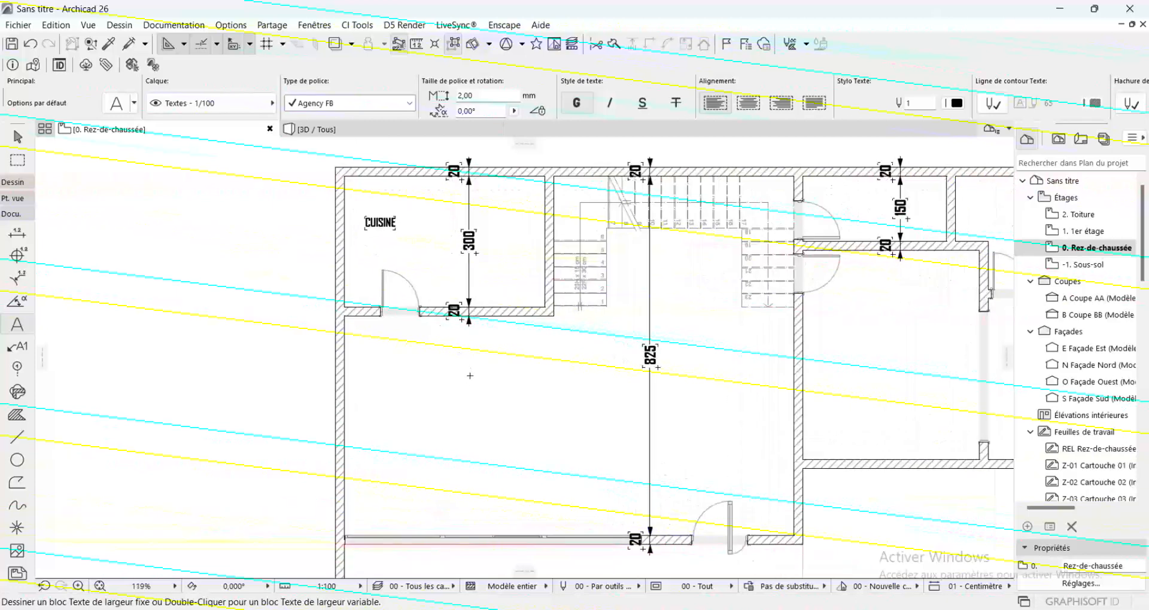
{"action": "double_click", "coordinate": [358, 406]}
{"action": "type", "text": "0"}
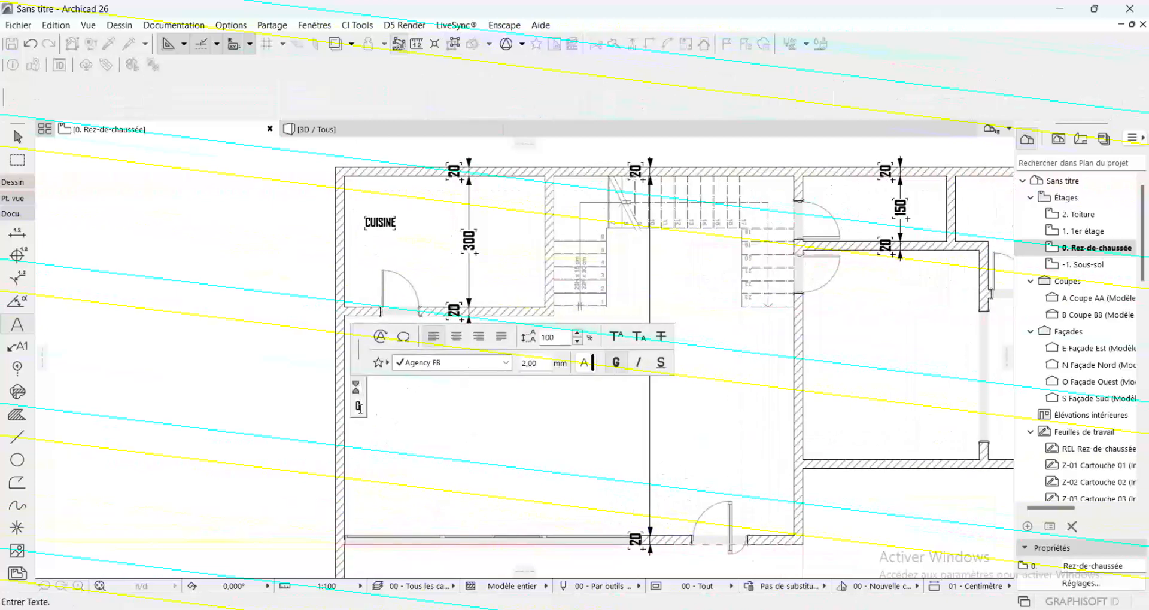
{"action": "type", "text": "PEN"}
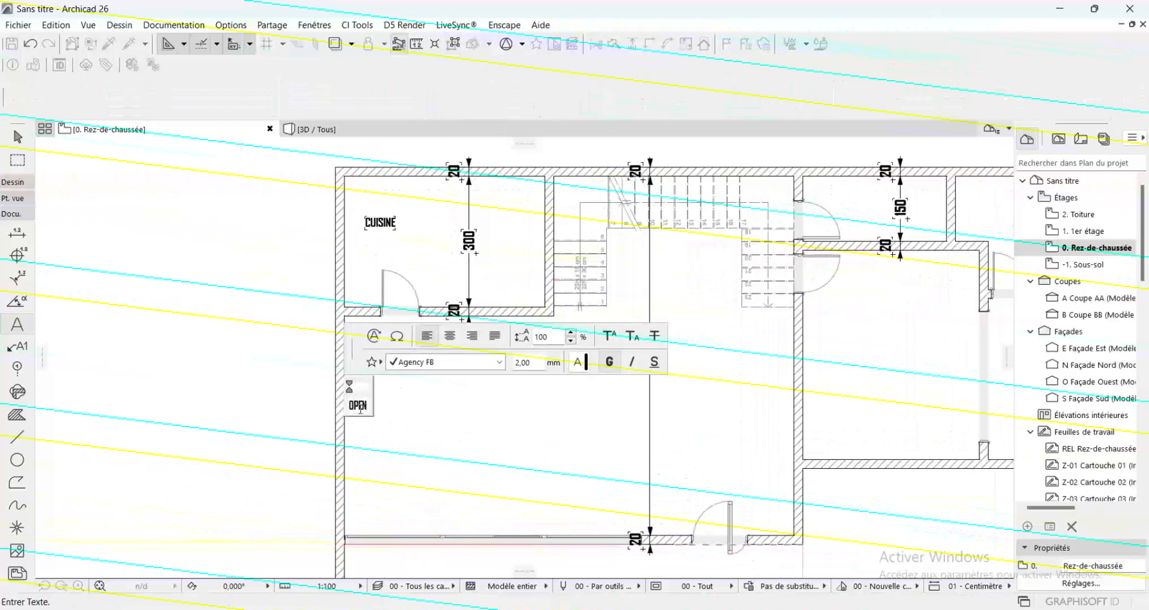
{"action": "type", "text": " KI"}
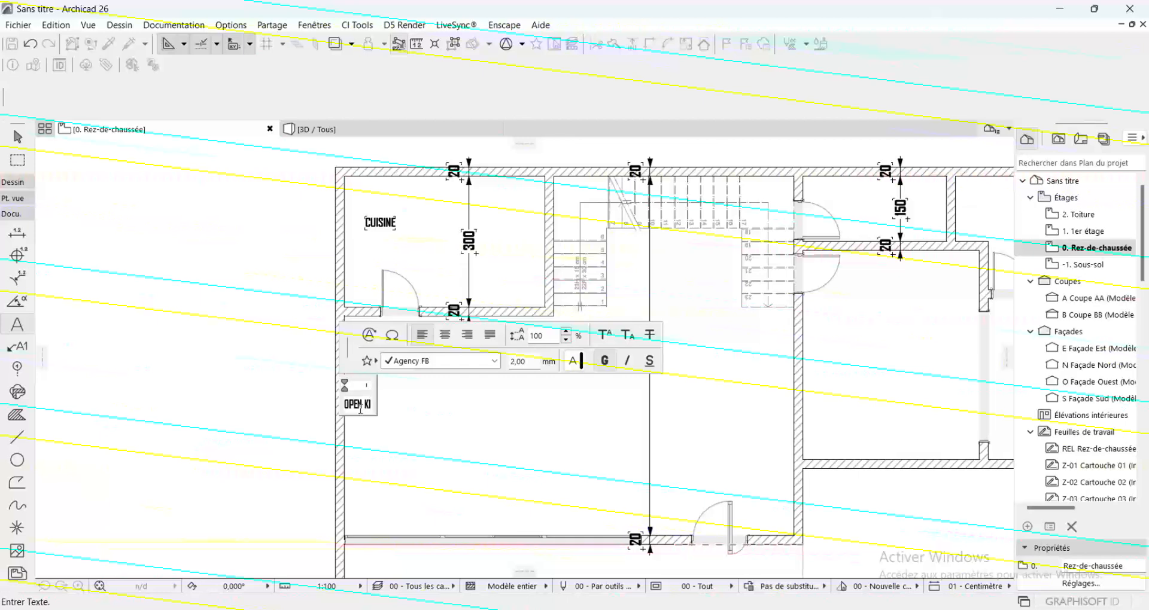
{"action": "type", "text": "TCHEN"}
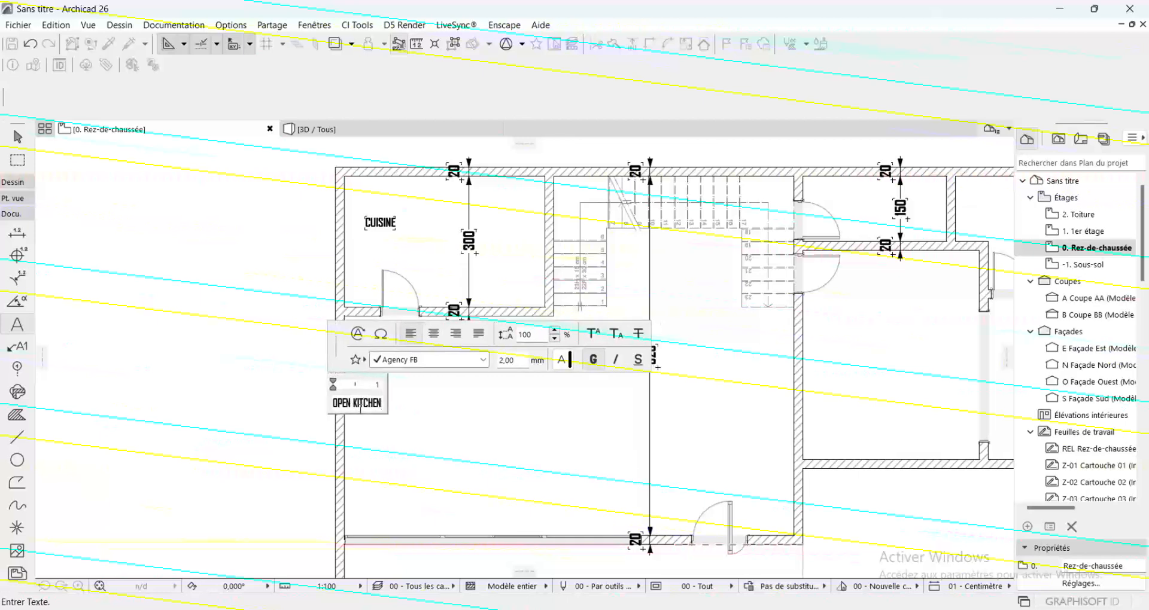
{"action": "left_click", "coordinate": [455, 427]}
Move the OPEN KITCHEN label off the outer wall so it sits fully inside the main room
{"action": "left_click", "coordinate": [367, 411], "text": "shift"}
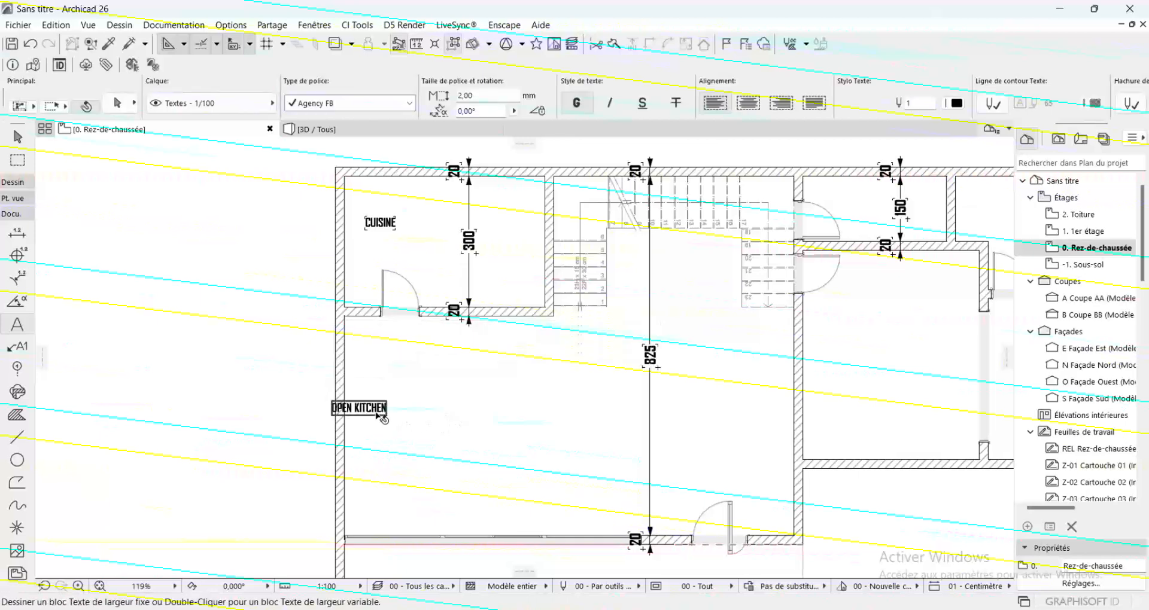
{"action": "left_click", "coordinate": [387, 415]}
{"action": "left_click", "coordinate": [412, 447]}
{"action": "key", "text": "Escape"}
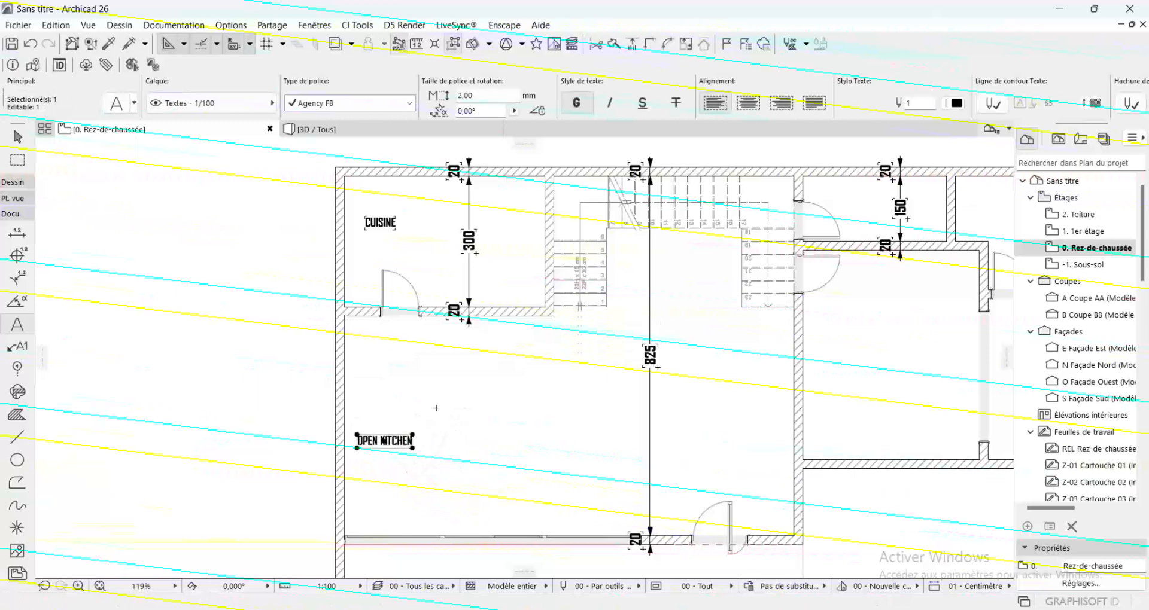
Add the label SALON in the main room and move it horizontally onto the 825 cm dimension line
{"action": "double_click", "coordinate": [472, 408]}
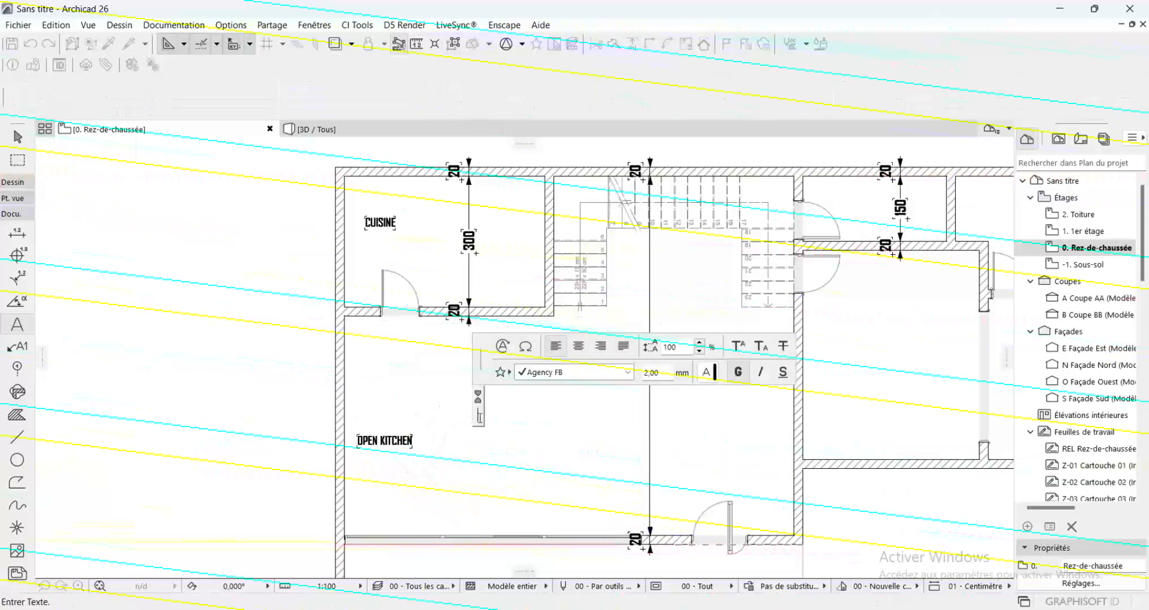
{"action": "type", "text": "SALO"}
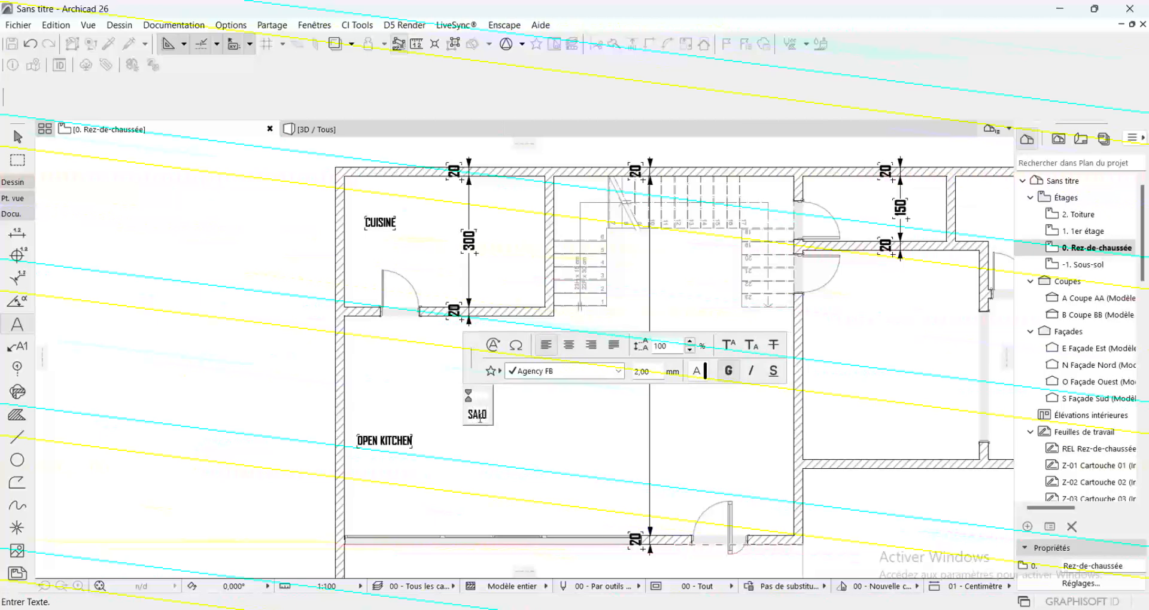
{"action": "type", "text": "N"}
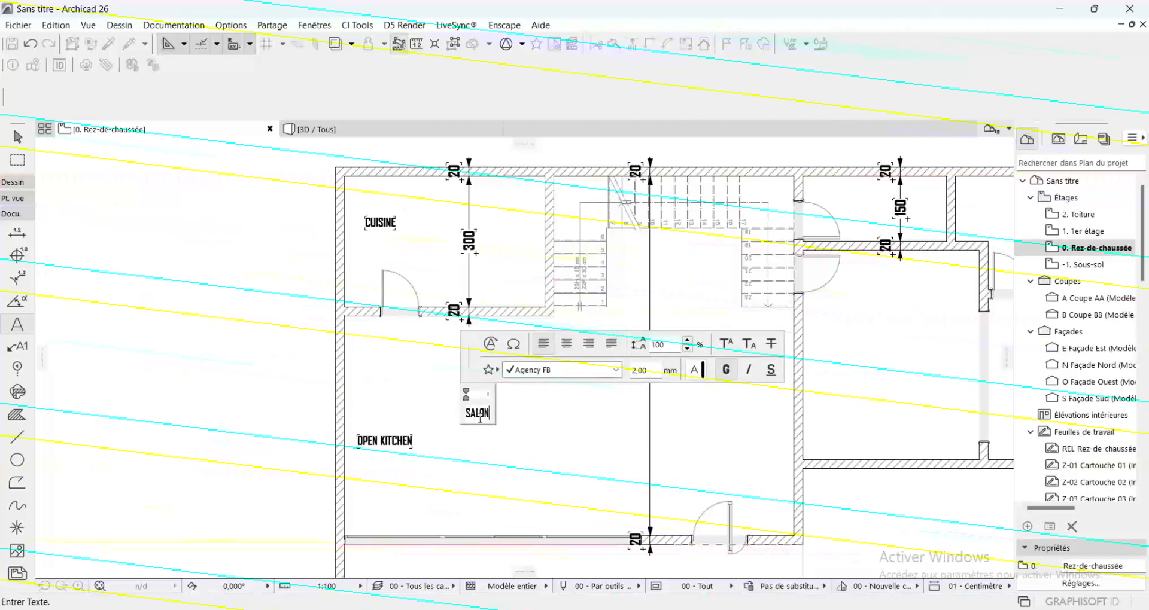
{"action": "left_click", "coordinate": [550, 435]}
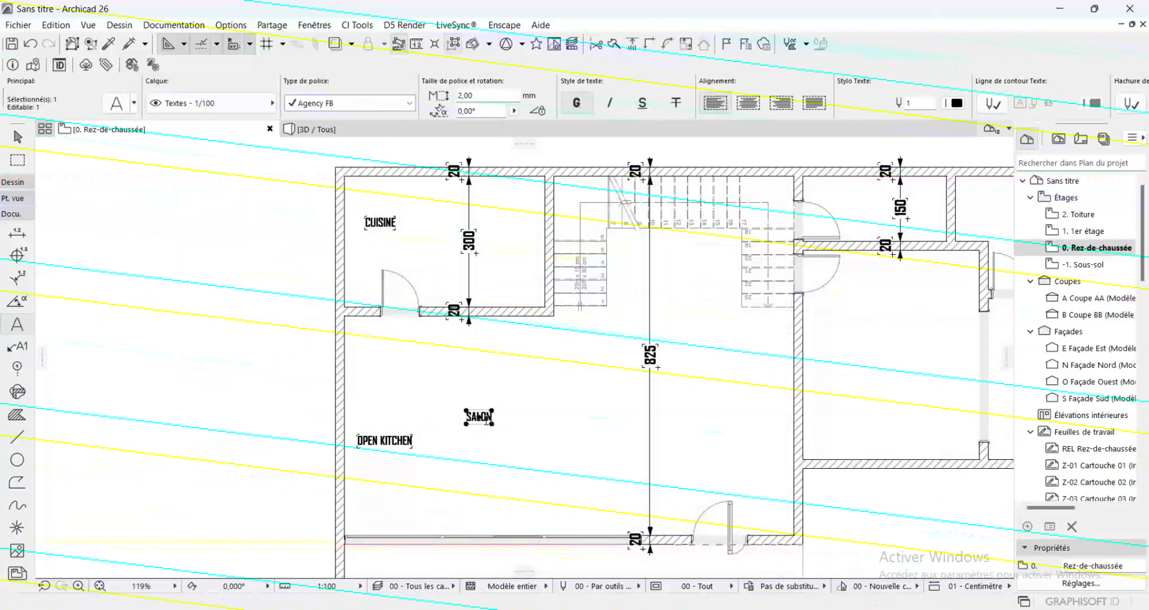
{"action": "left_click_drag", "start_coordinate": [479, 417], "coordinate": [659, 417]}
{"action": "key", "text": "Escape"}
Add the label SALLE A MANGER in the main room between OPEN KITCHEN and SALON
{"action": "left_click", "coordinate": [501, 406]}
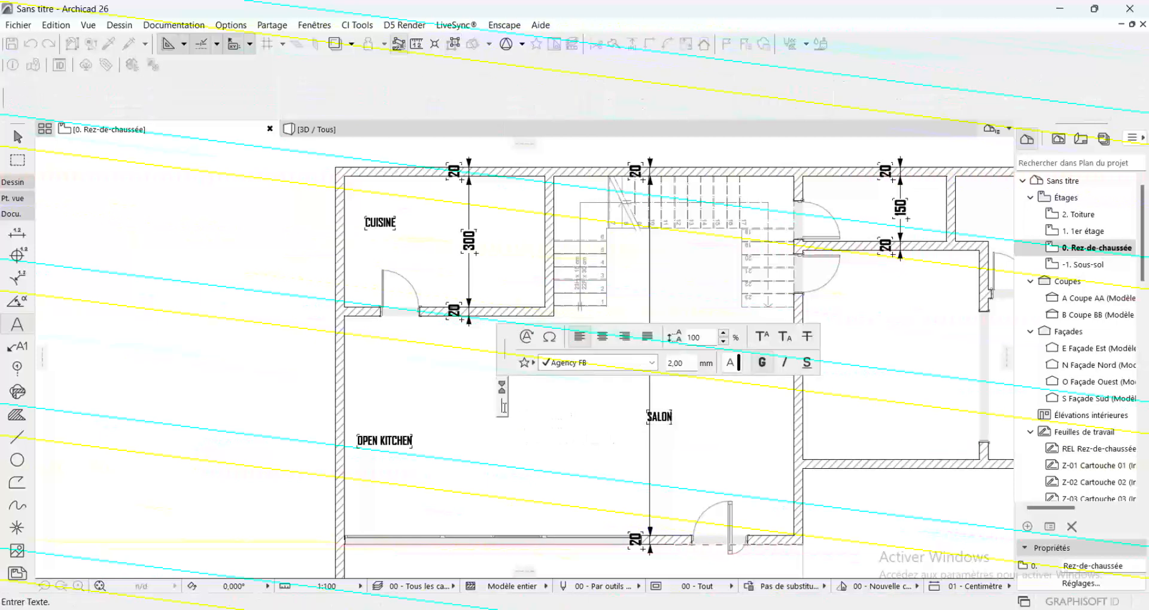
{"action": "type", "text": "SALLE"}
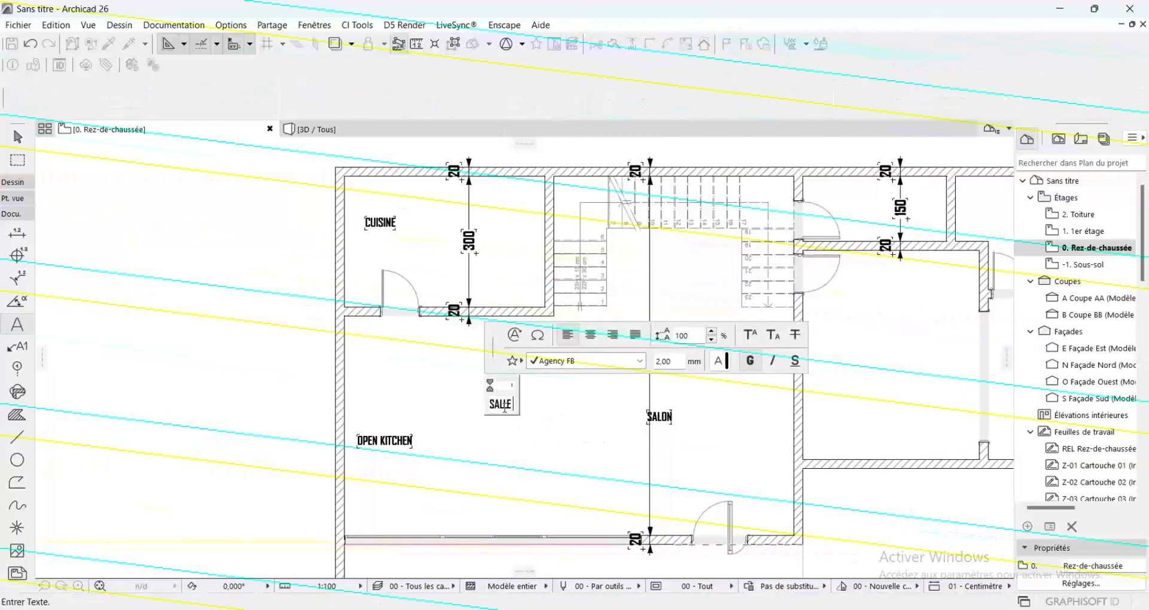
{"action": "type", "text": " A MANGER"}
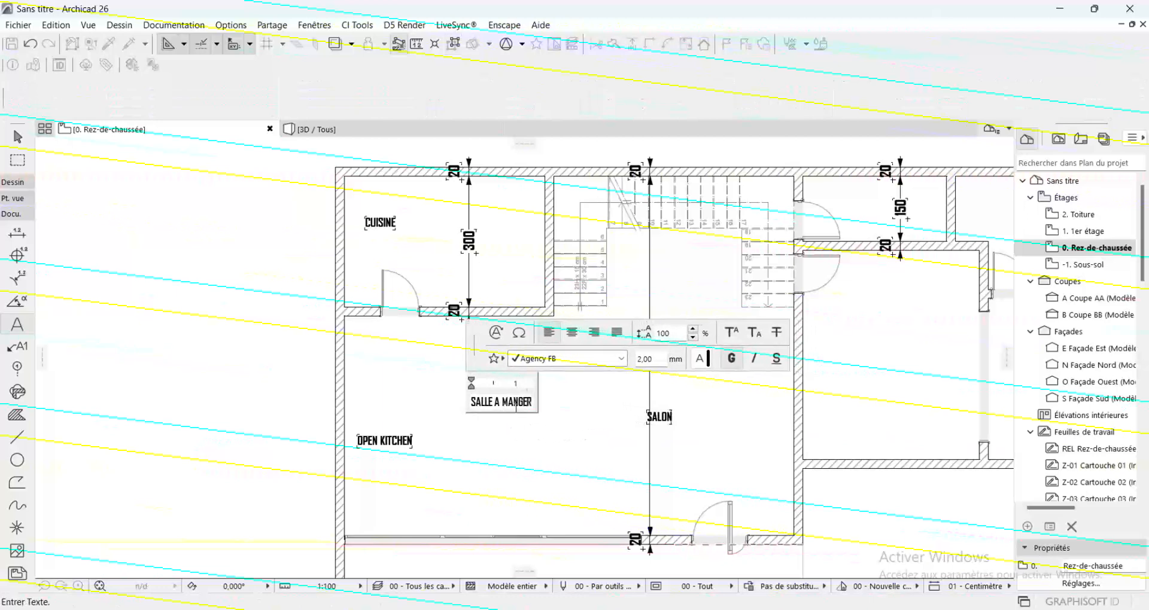
{"action": "left_click", "coordinate": [545, 486]}
{"action": "left_click", "coordinate": [386, 441], "text": "shift"}
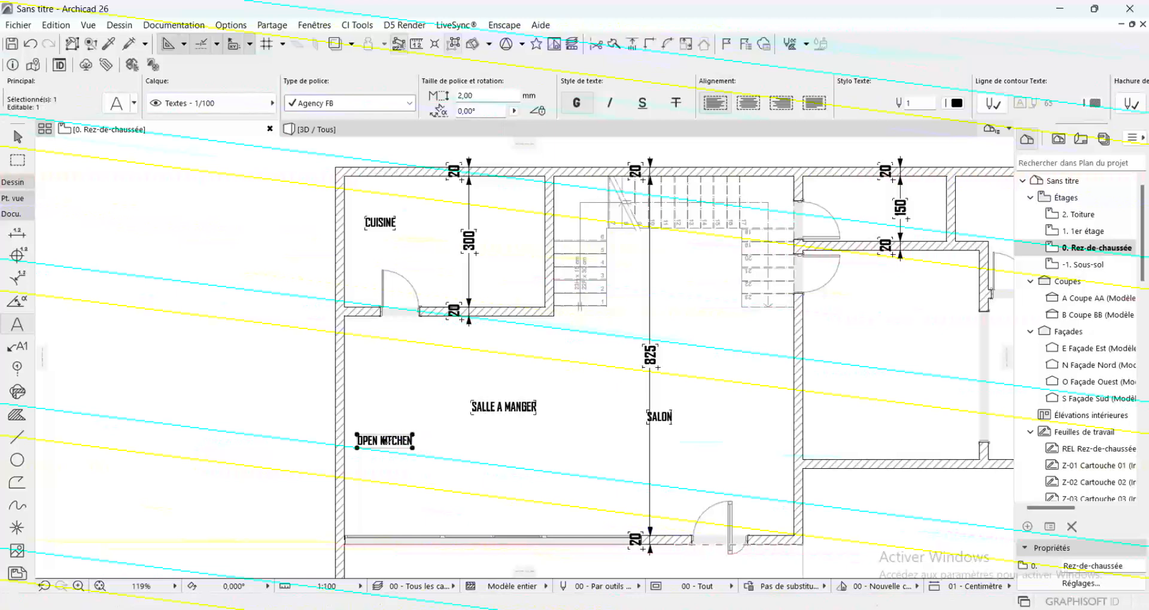
{"action": "key", "text": "Escape"}
Add the label CHABRE PRINCIPALE in the middle of the large room adjoining the main room, next to the 370 cm-deep room
{"action": "scroll", "coordinate": [435, 385], "scroll_direction": "down", "scroll_amount": 2}
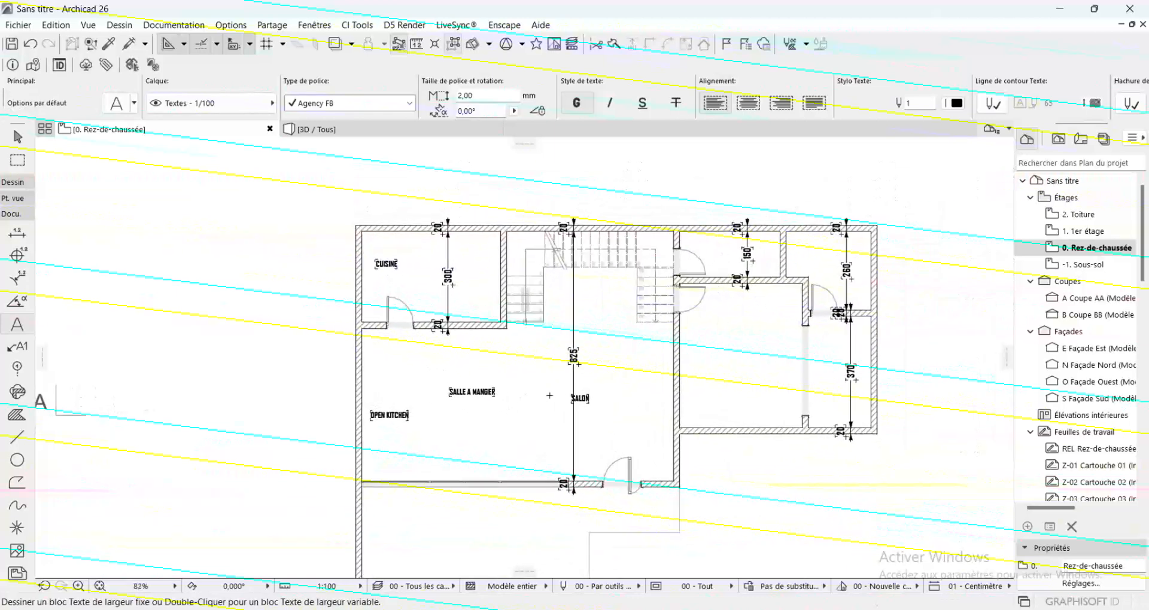
{"action": "left_click", "coordinate": [733, 358]}
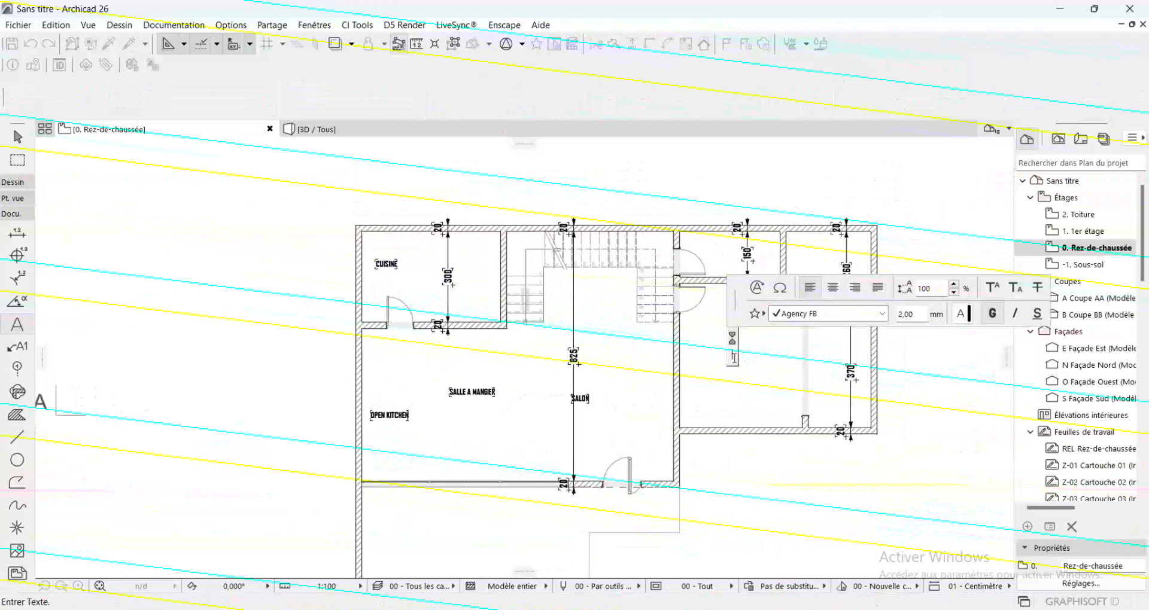
{"action": "type", "text": "CHAU"}
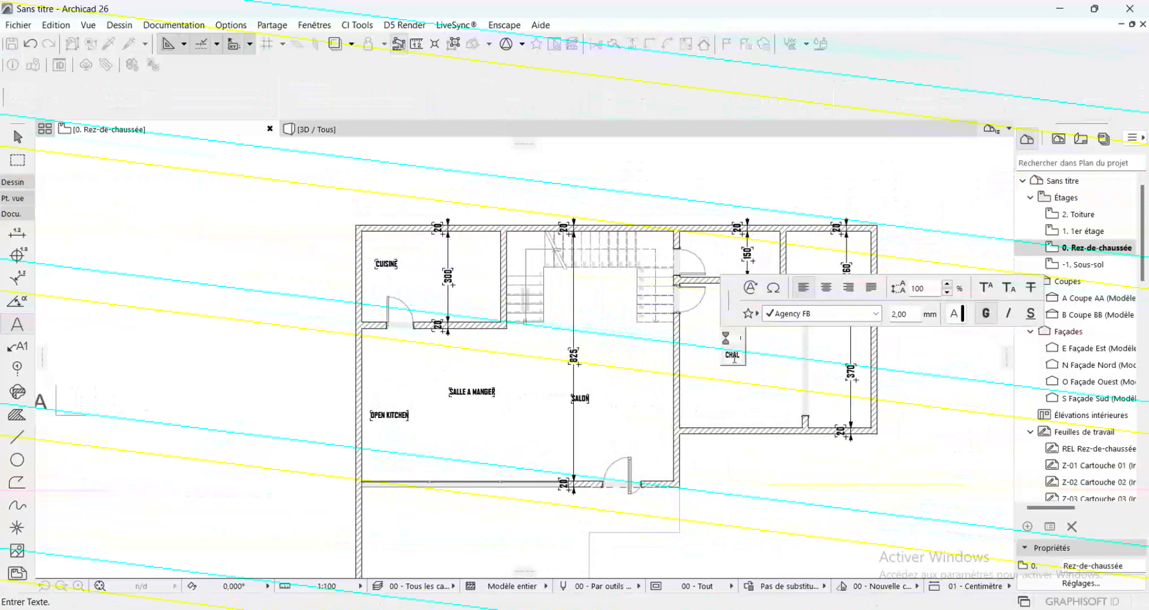
{"action": "key", "text": "BackSpace"}
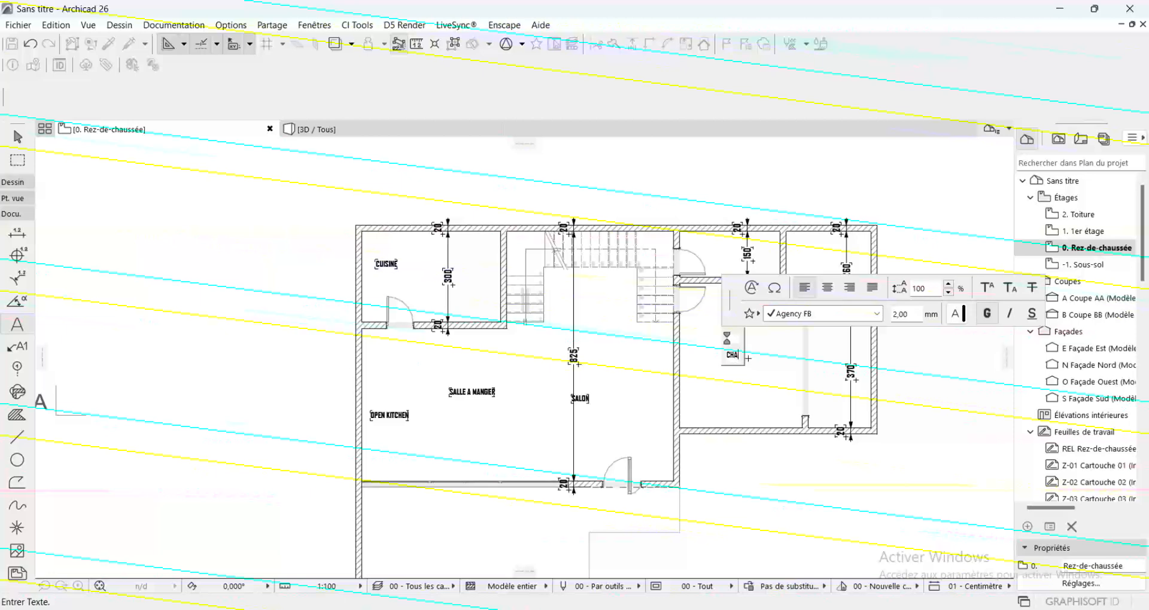
{"action": "type", "text": "BRE"}
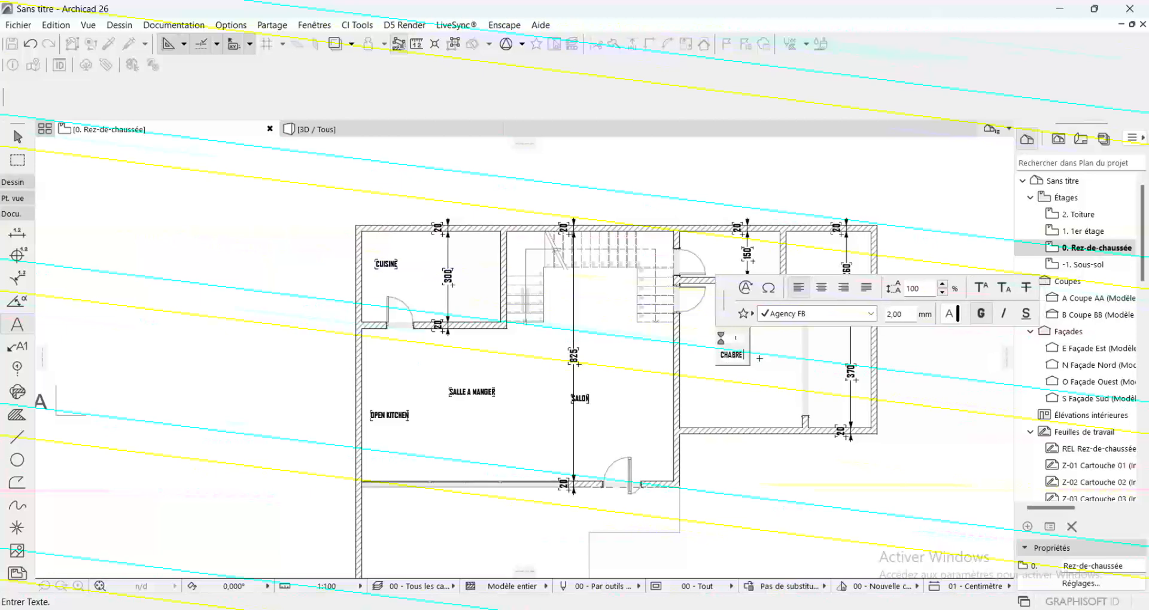
{"action": "type", "text": " PRINC"}
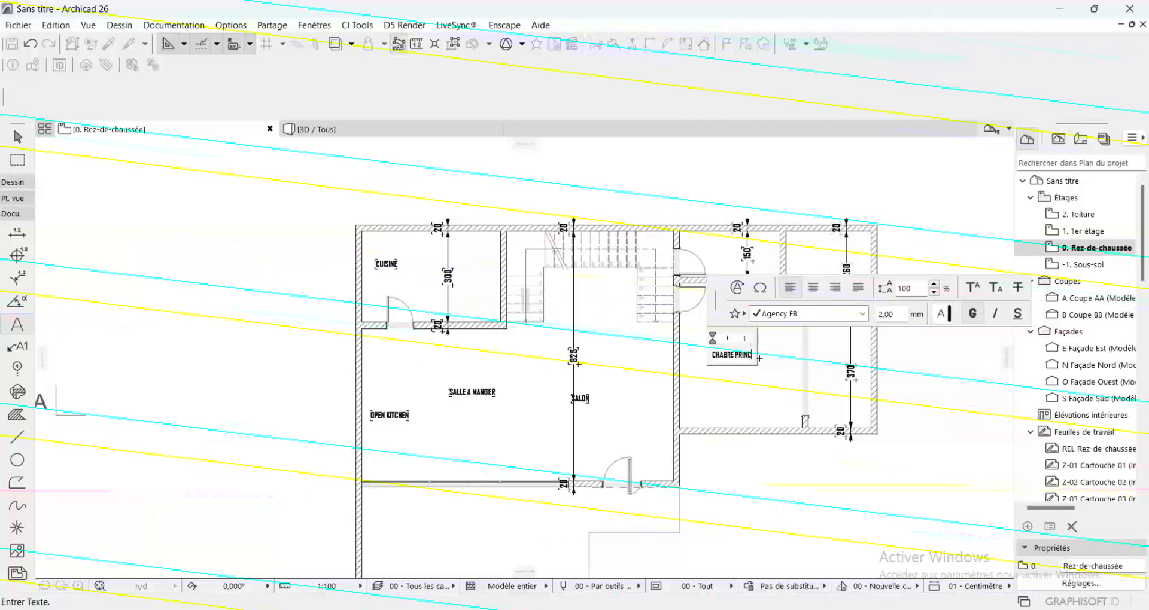
{"action": "type", "text": "IPALE"}
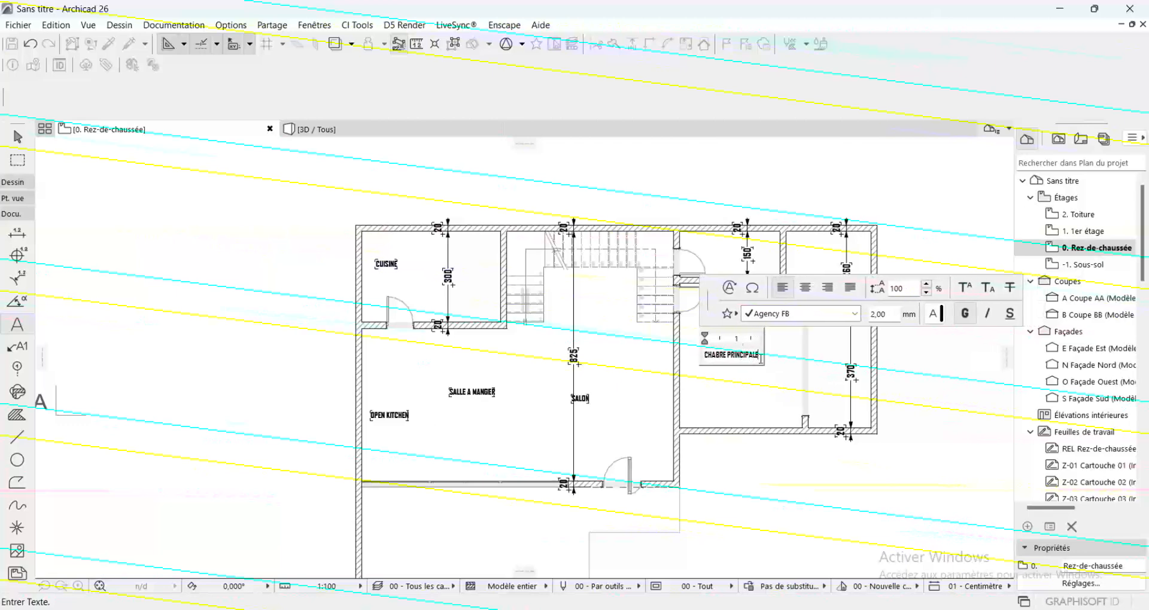
{"action": "left_click", "coordinate": [756, 395]}
Add the label DRESSING in the narrow room beside CHABRE PRINCIPALE, next to the 370 cm dimension
{"action": "double_click", "coordinate": [821, 357]}
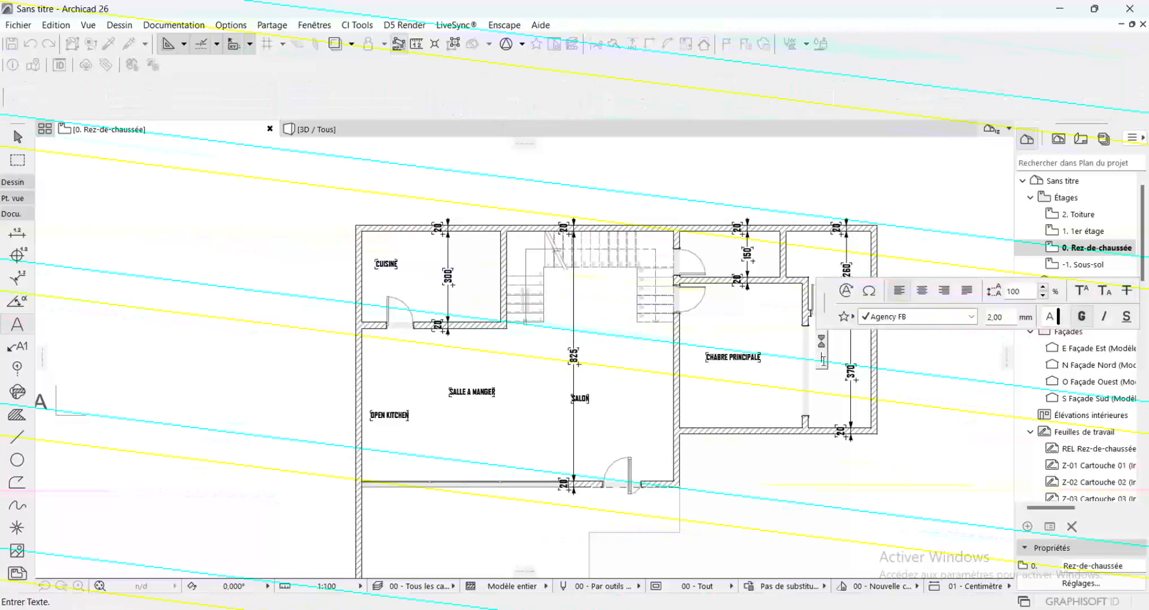
{"action": "type", "text": "DE"}
{"action": "type", "text": "ESSI"}
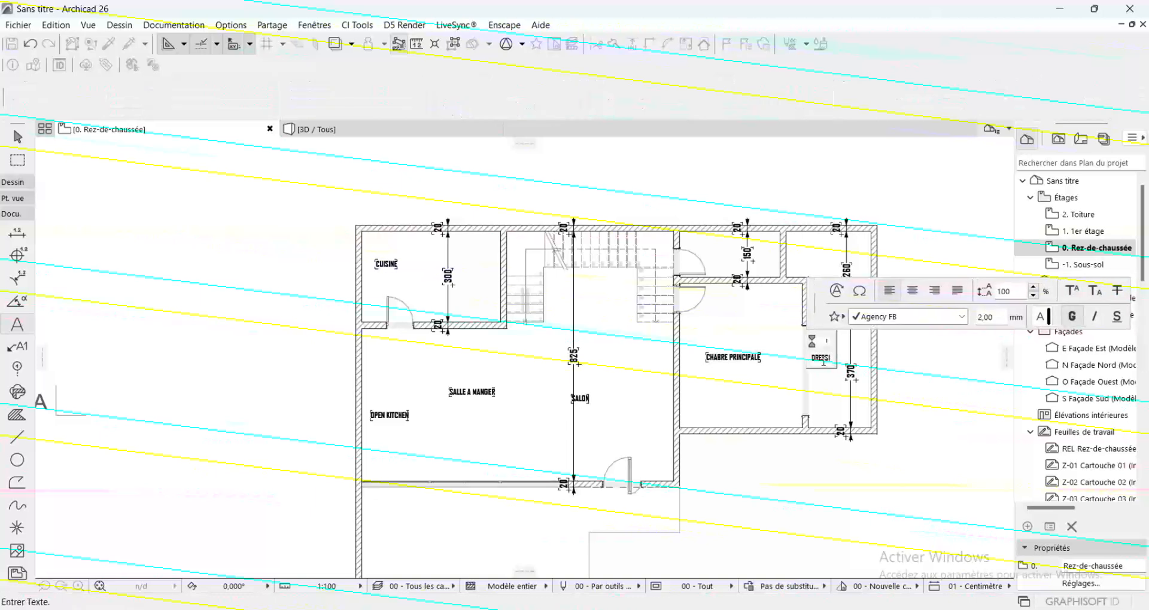
{"action": "type", "text": "NG"}
{"action": "left_click", "coordinate": [779, 345]}
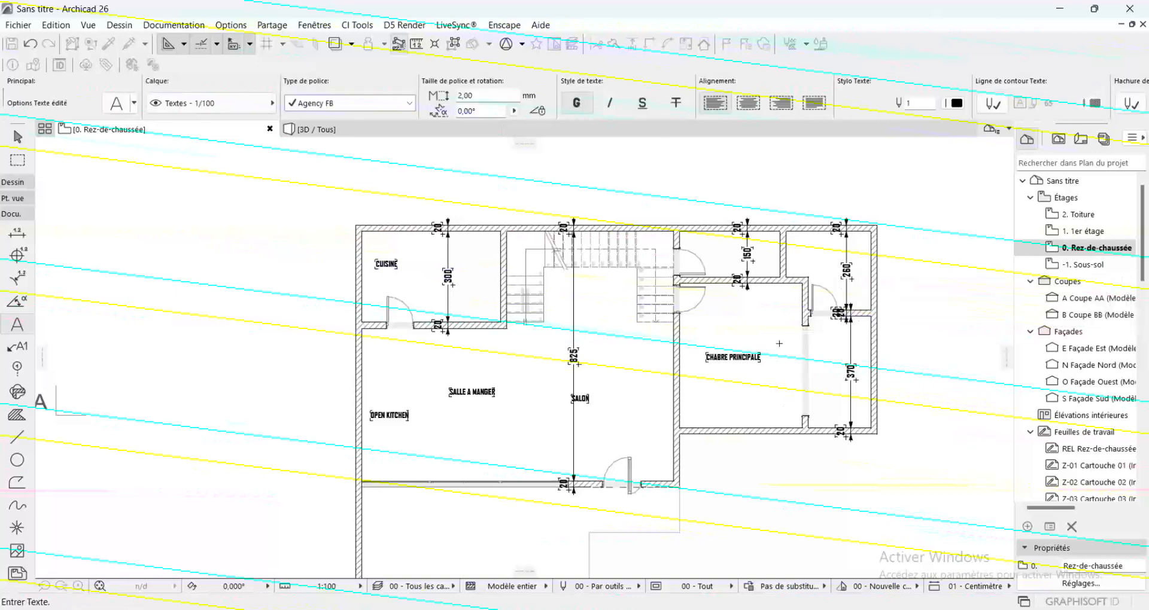
Add the label SALLE DE BAIN in the corner room above DRESSING, beside the 260 cm dimension
{"action": "double_click", "coordinate": [830, 251]}
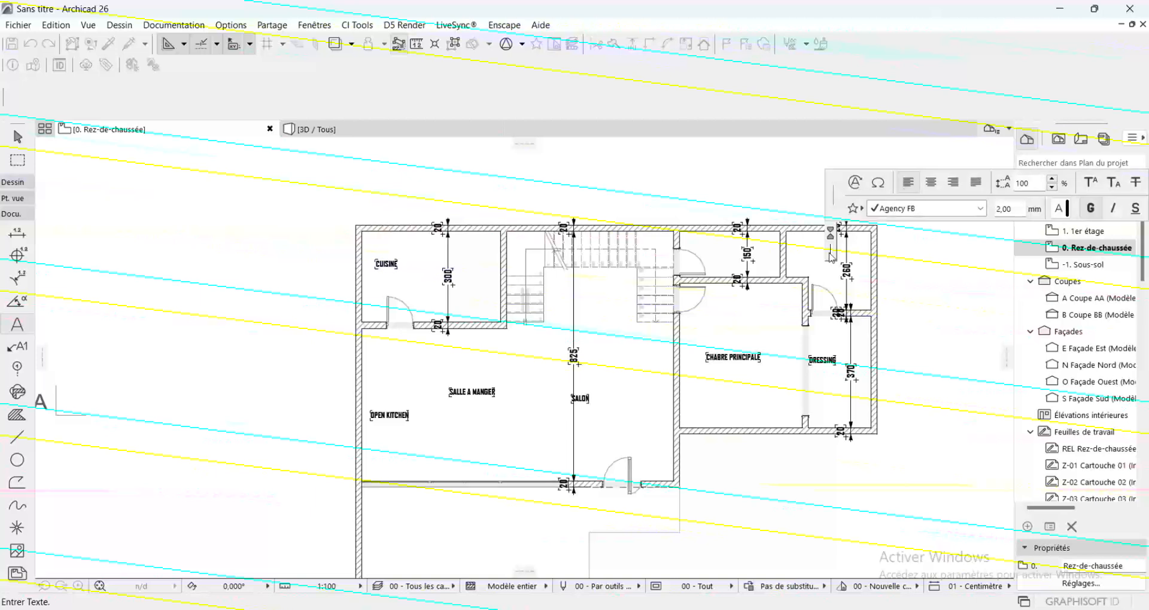
{"action": "type", "text": "SALLE DE"}
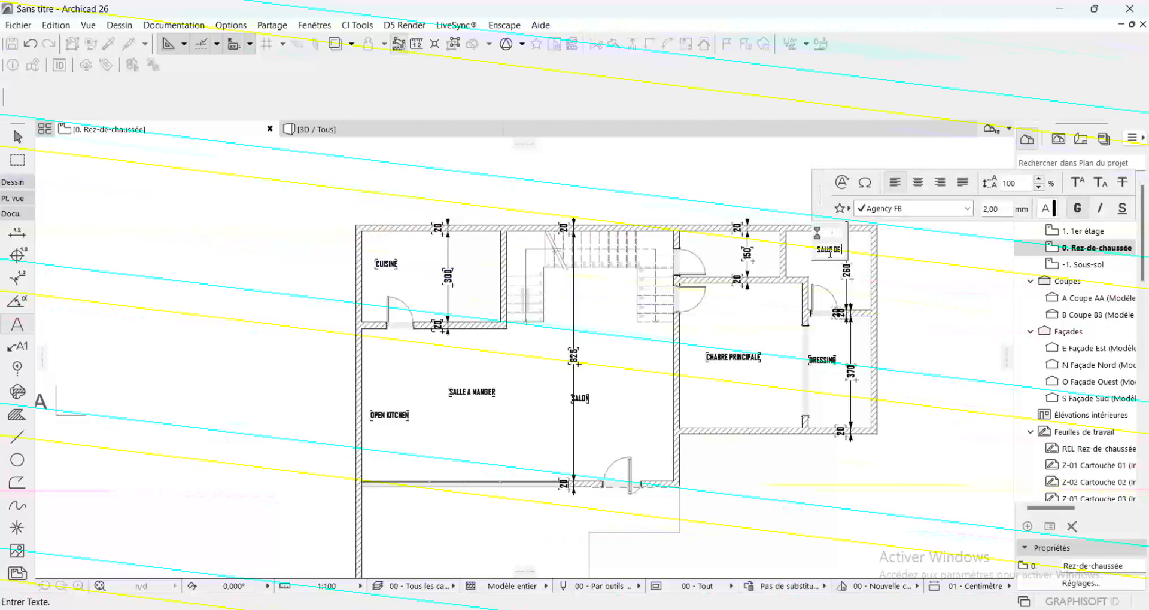
{"action": "type", "text": " BAI"}
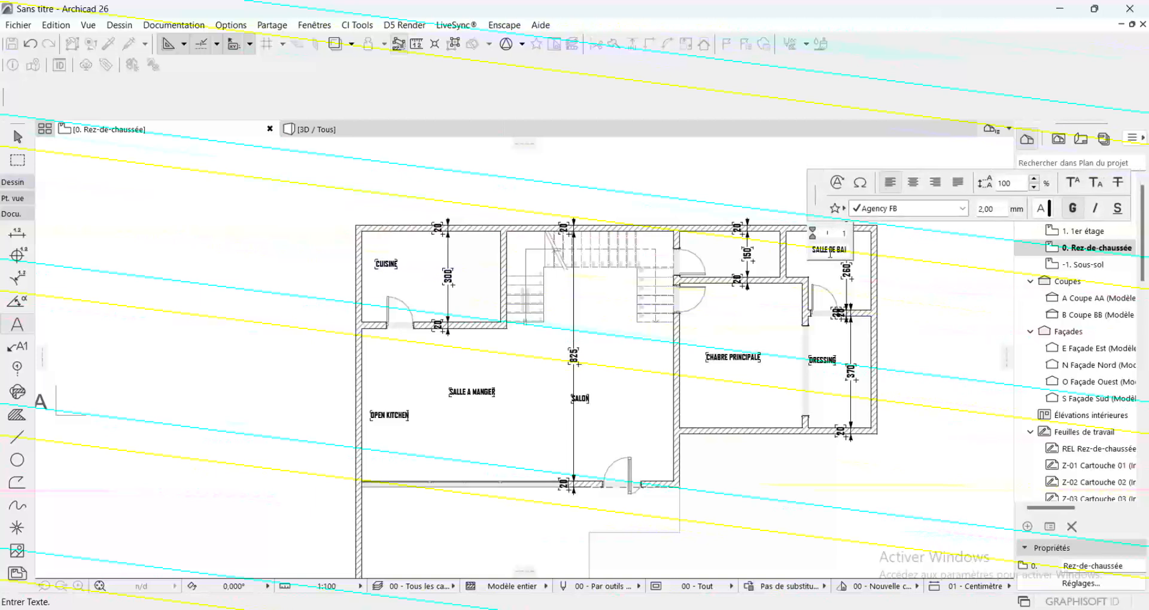
{"action": "type", "text": "N"}
{"action": "left_click", "coordinate": [774, 364]}
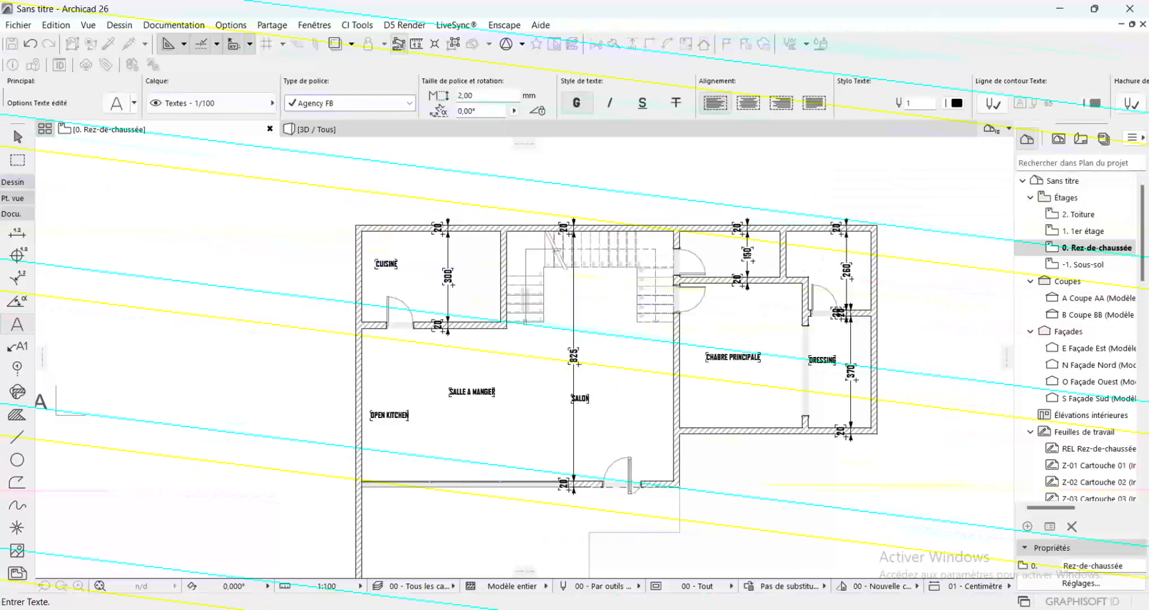
Add the label SB COLLECT in the small room above CHABRE PRINCIPALE, beside the 150 cm dimension
{"action": "double_click", "coordinate": [716, 253]}
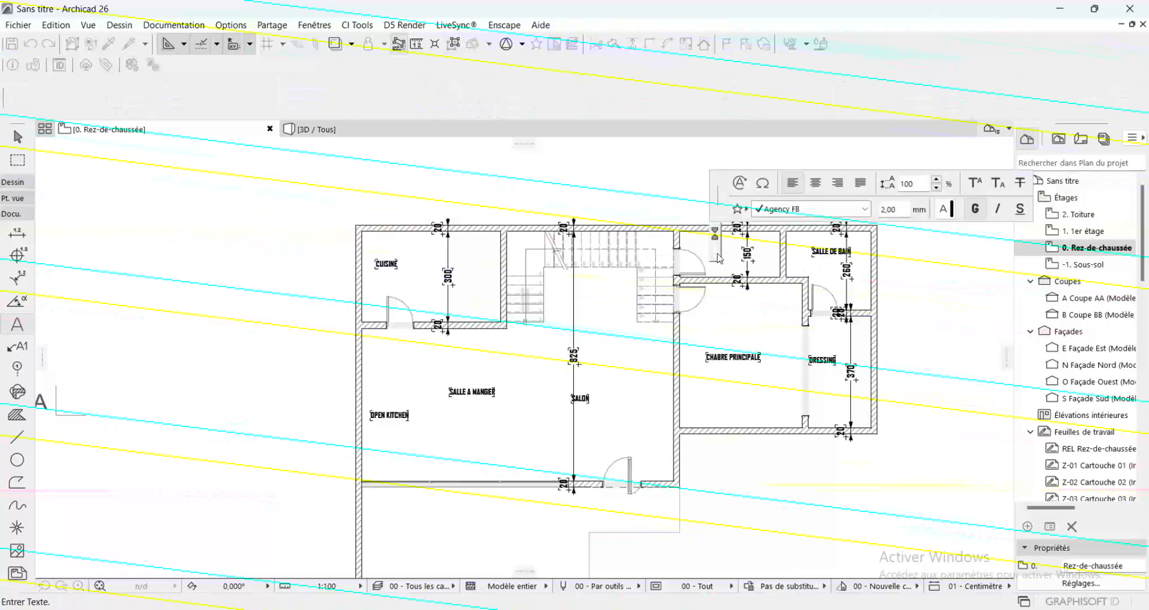
{"action": "type", "text": "SAL"}
{"action": "key", "text": "BackSpace"}
{"action": "key", "text": "BackSpace"}
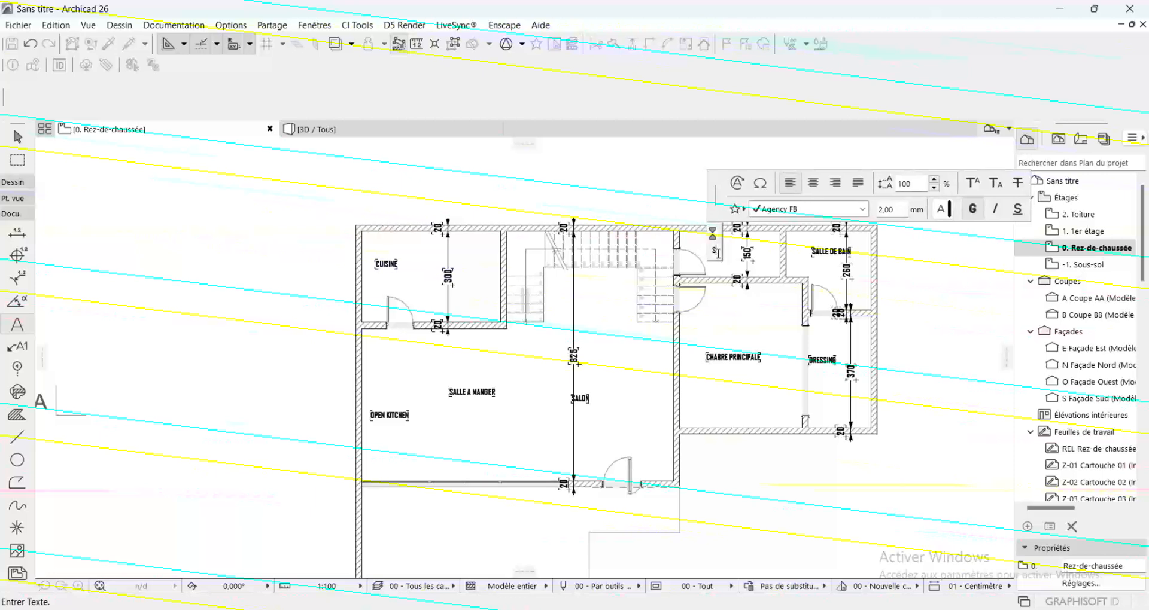
{"action": "type", "text": "B C"}
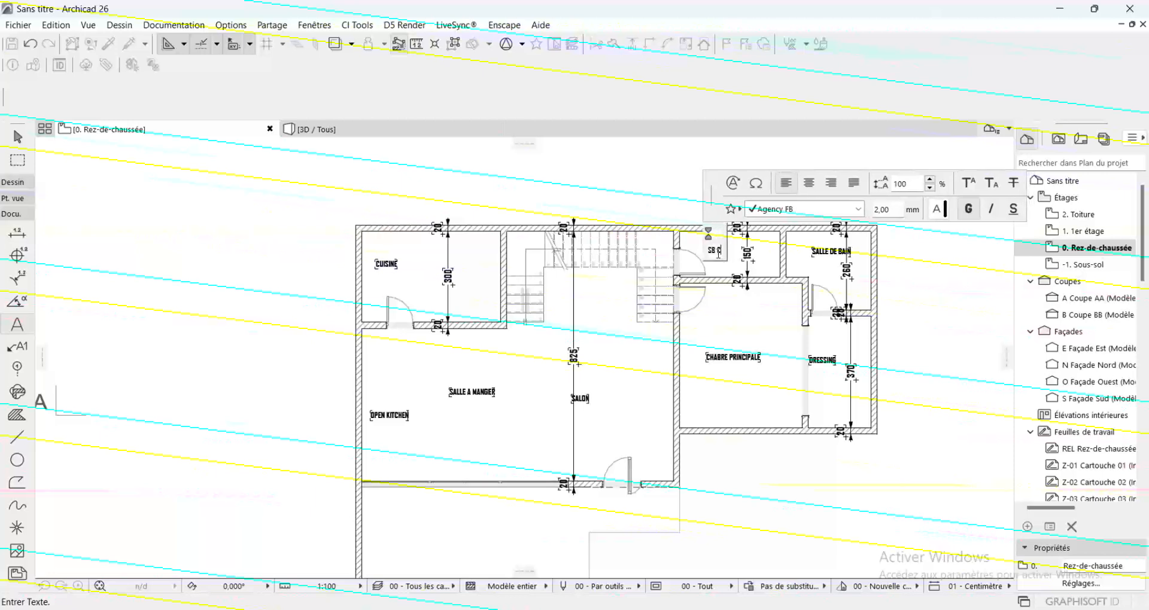
{"action": "type", "text": "OLLECT"}
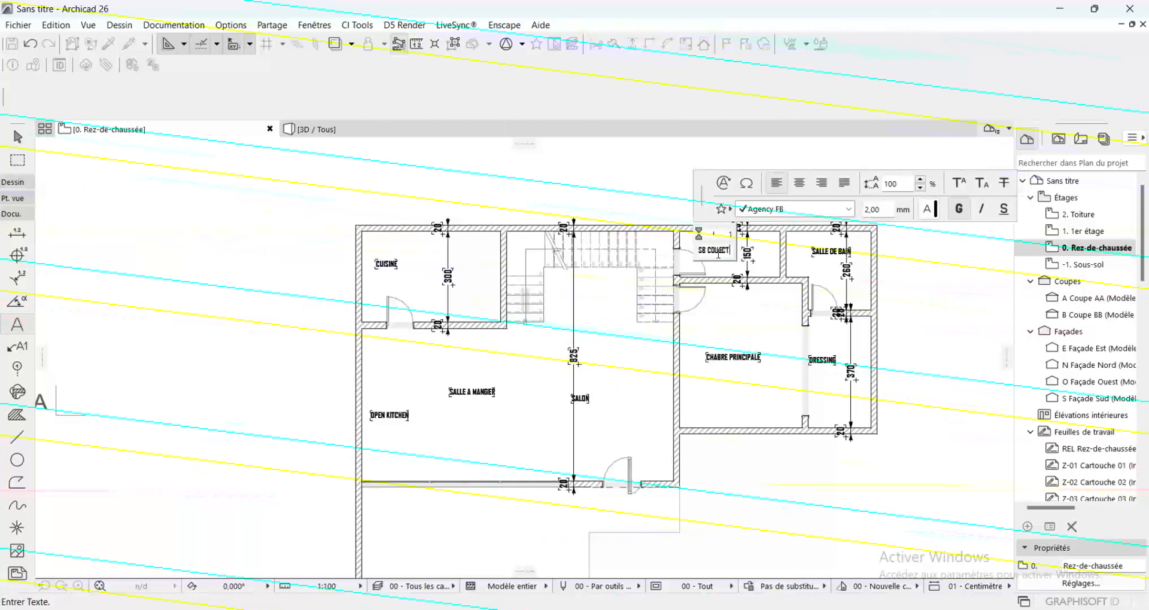
{"action": "key", "text": "Return"}
{"action": "key", "text": "BackSpace"}
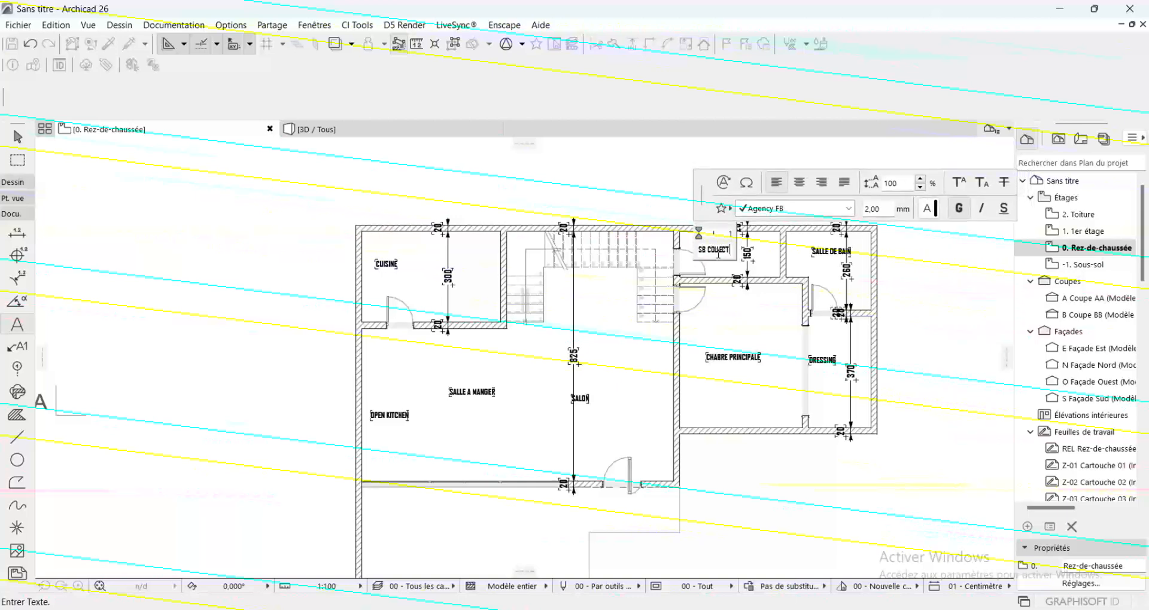
{"action": "left_click", "coordinate": [727, 341]}
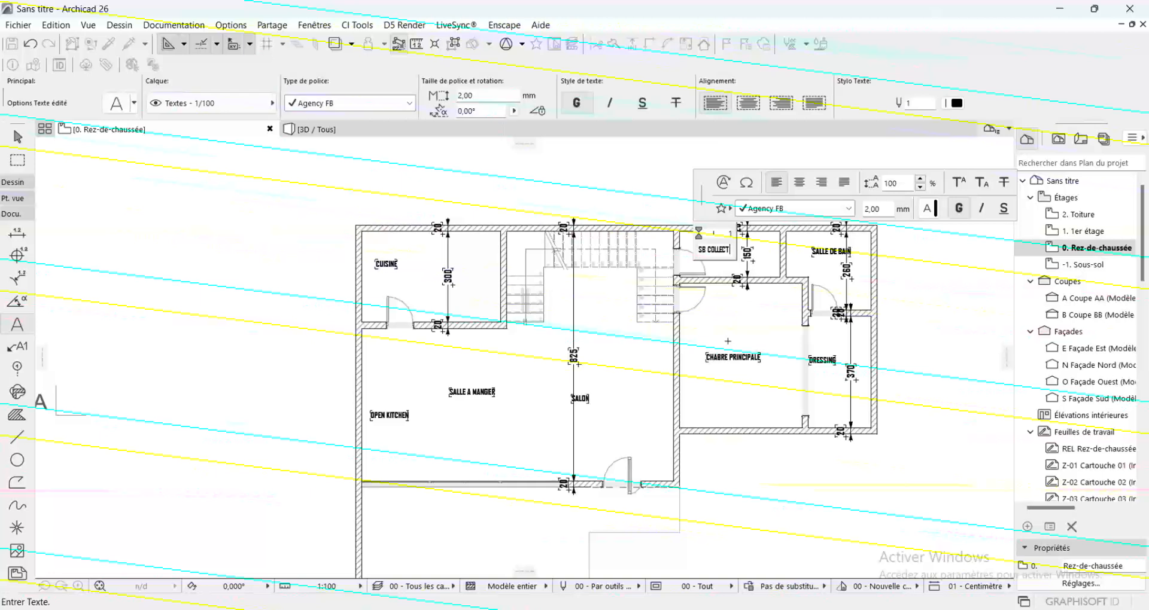
Add the label TERRASSE in the outdoor area below the main room
{"action": "left_click", "coordinate": [436, 521]}
{"action": "type", "text": "TE"}
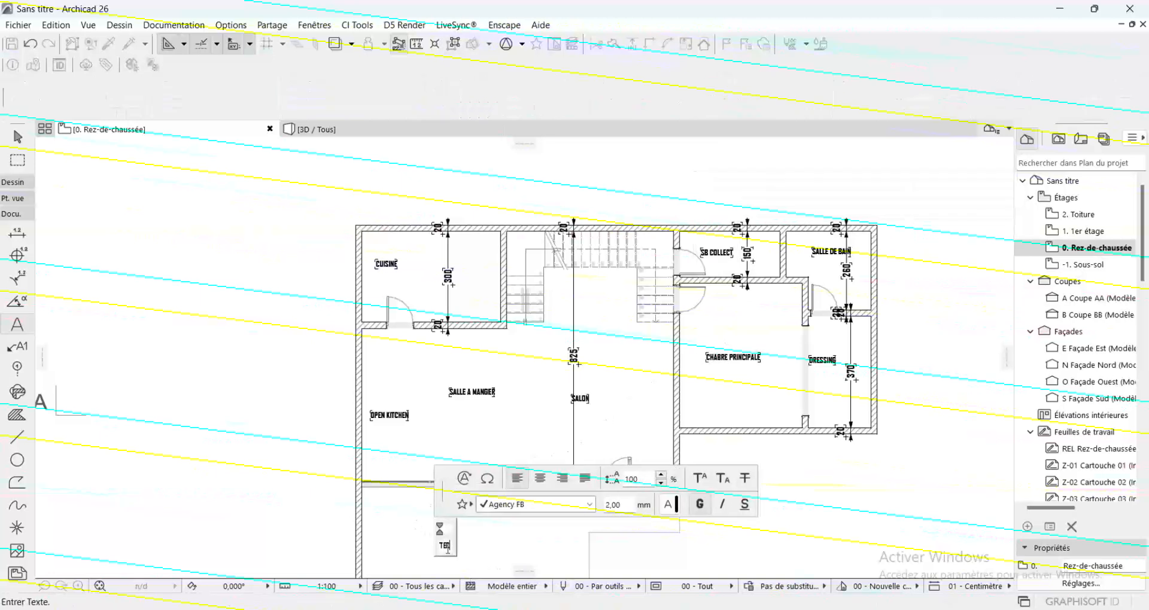
{"action": "type", "text": "RRASSE"}
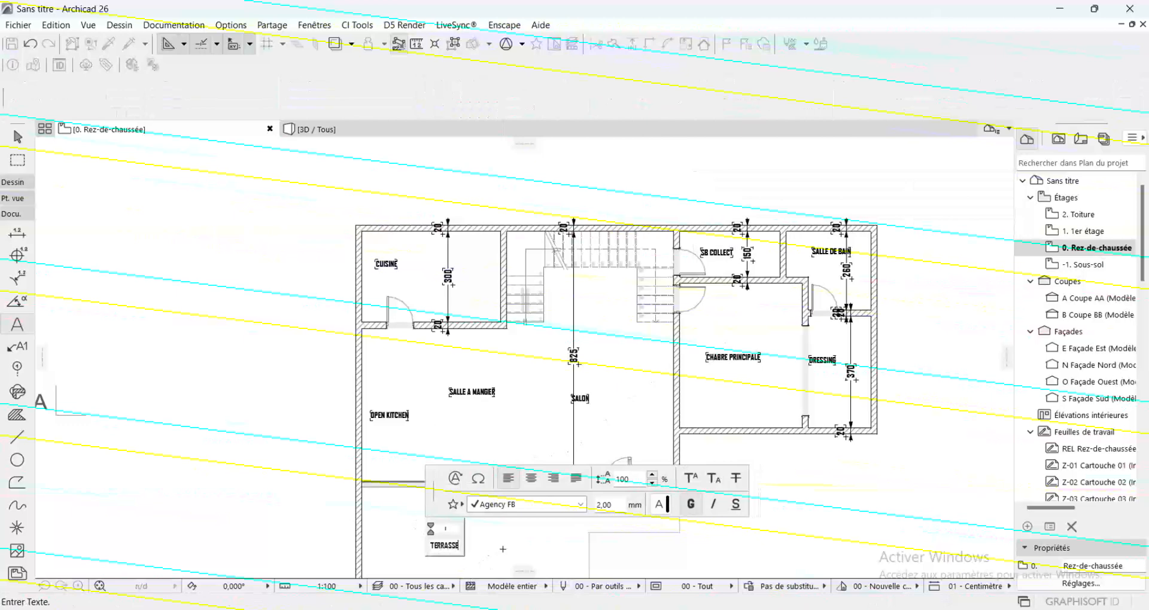
{"action": "left_click", "coordinate": [503, 549]}
{"action": "scroll", "coordinate": [502, 515], "scroll_direction": "down", "scroll_amount": 3}
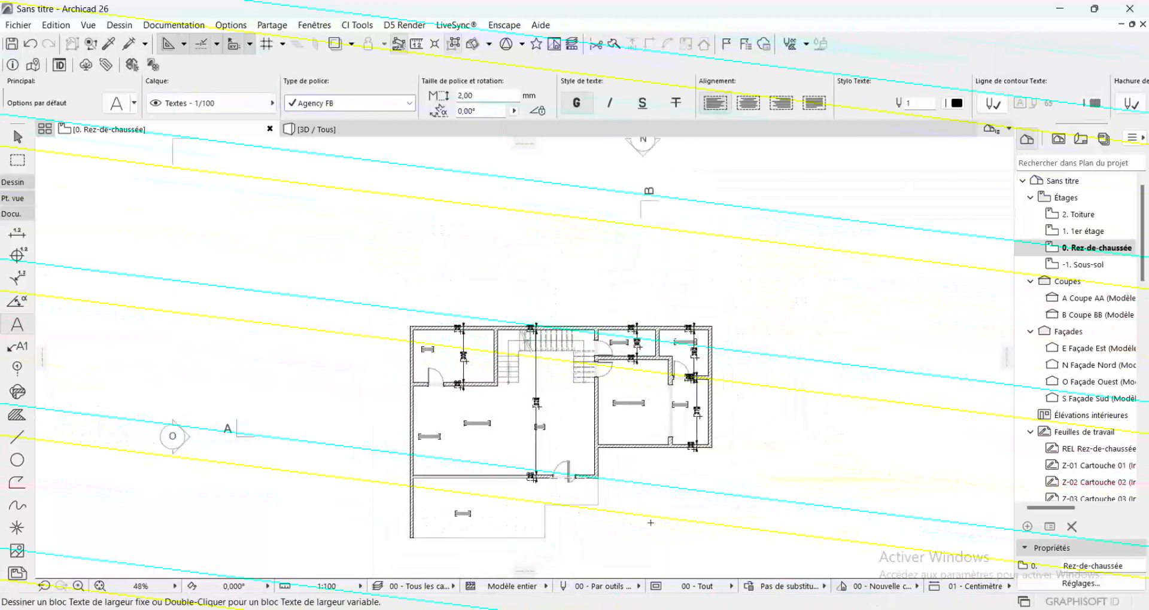
{"action": "scroll", "coordinate": [650, 523], "scroll_direction": "up", "scroll_amount": 3}
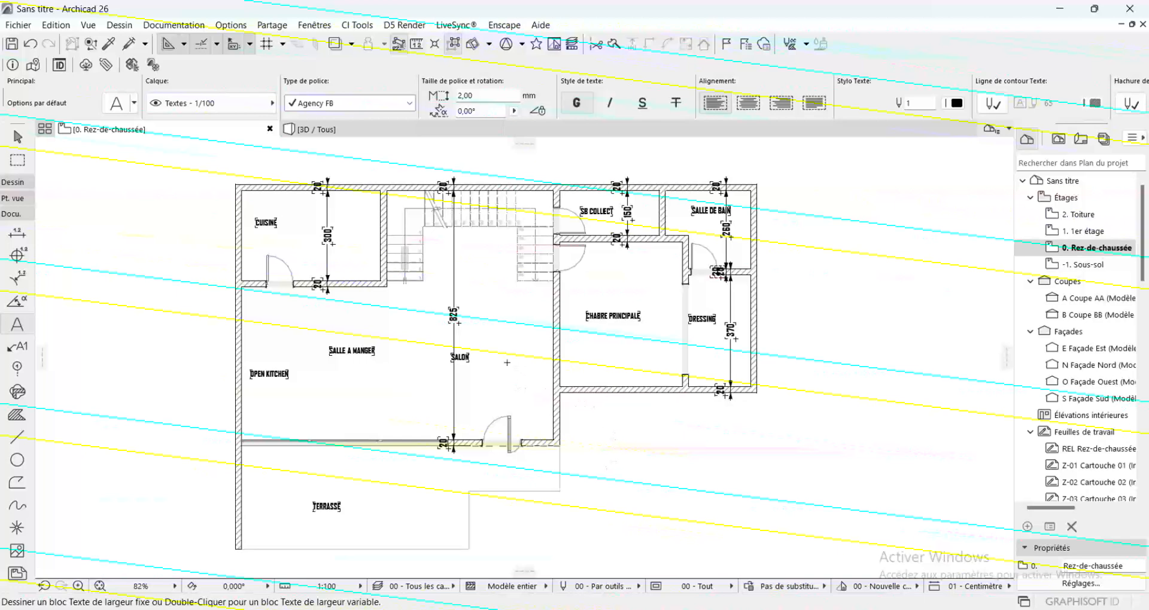
{"action": "scroll", "coordinate": [368, 313], "scroll_direction": "down", "scroll_amount": 2}
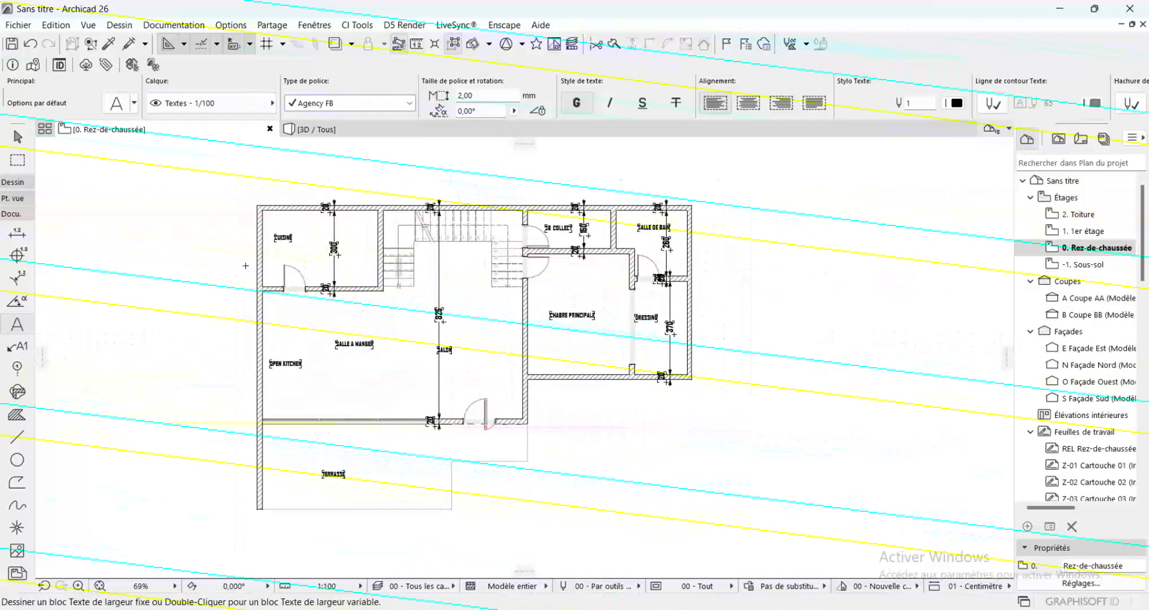
{"action": "scroll", "coordinate": [293, 197], "scroll_direction": "up", "scroll_amount": 2}
{"action": "scroll", "coordinate": [422, 199], "scroll_direction": "down", "scroll_amount": 2}
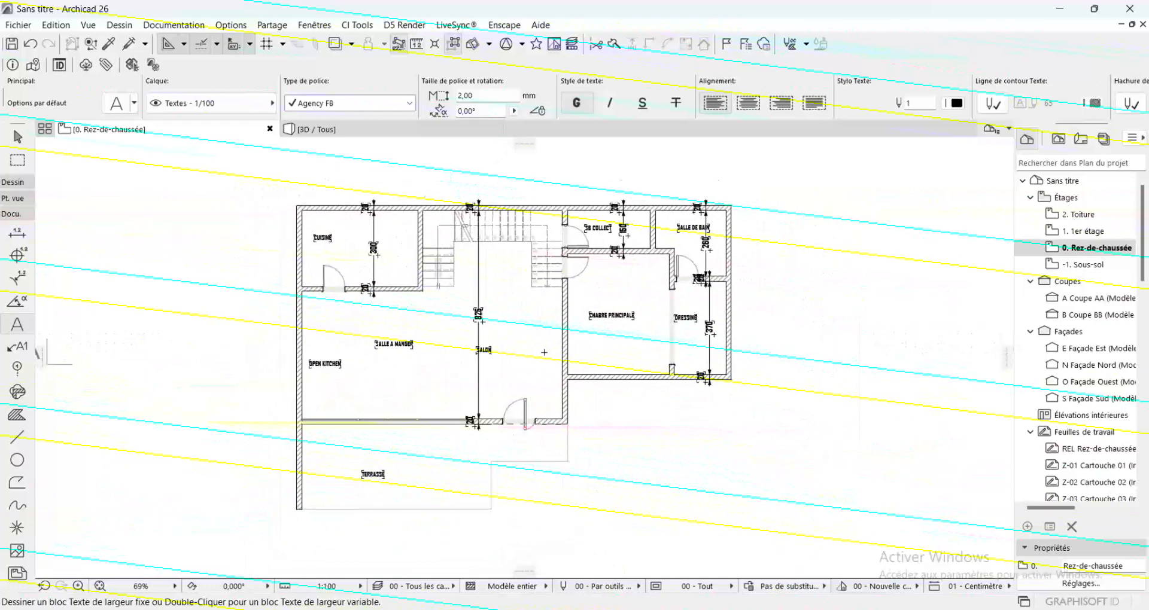
{"action": "scroll", "coordinate": [569, 373], "scroll_direction": "up", "scroll_amount": 2}
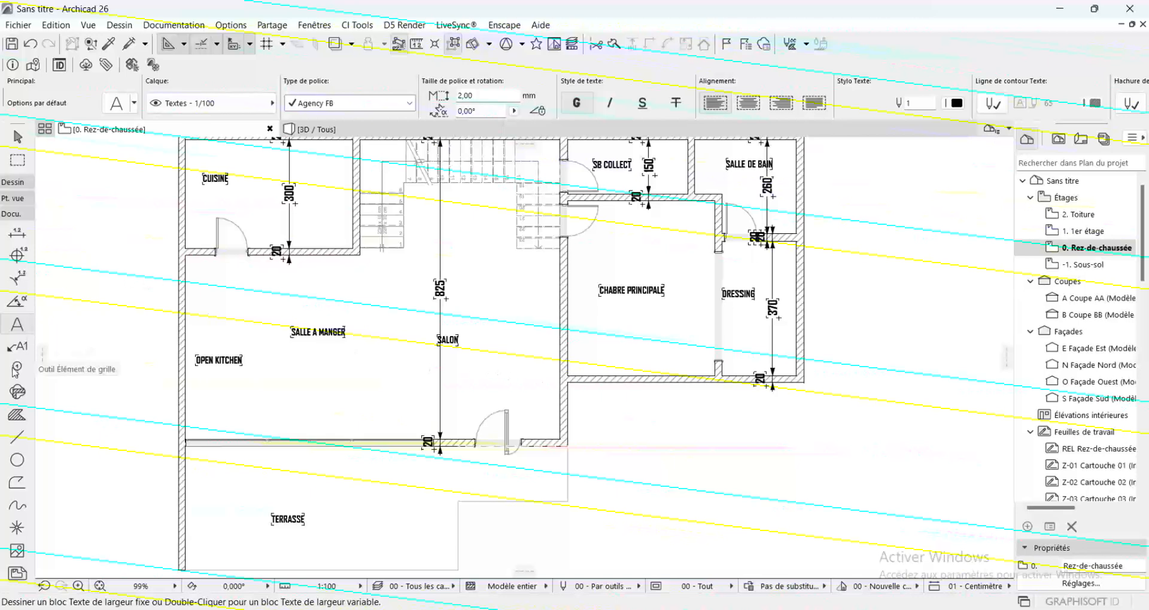
Set the Object tool's default to Disposition cuisine 26 from the Dispositions mobilier 26 library folder, ready for placement in the plan
{"action": "left_click", "coordinate": [14, 183]}
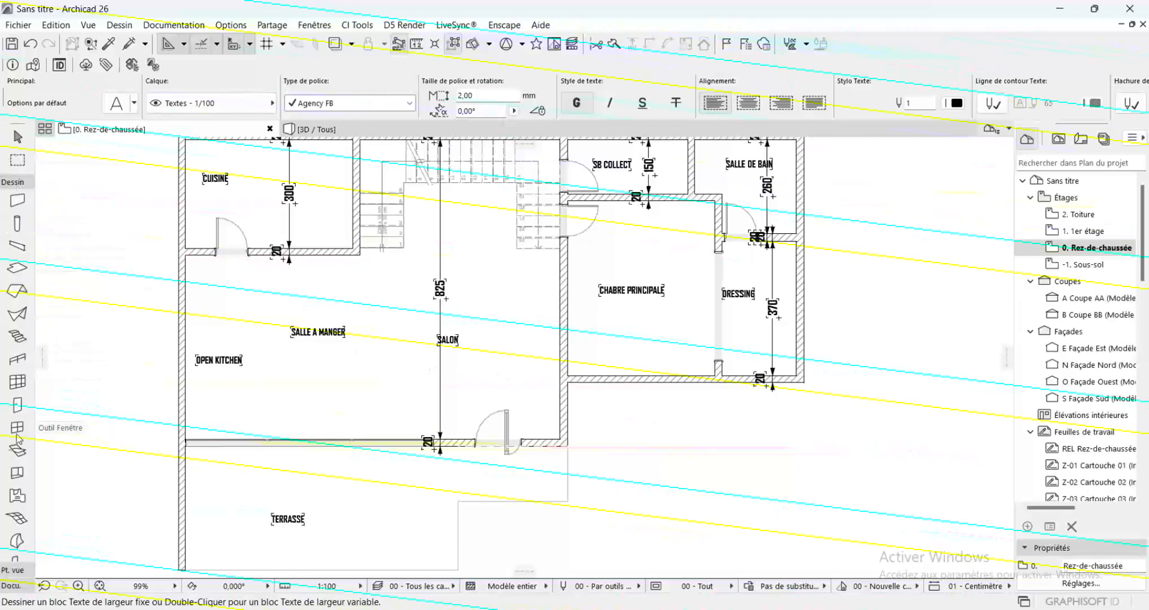
{"action": "scroll", "coordinate": [19, 467], "scroll_direction": "down", "scroll_amount": 2}
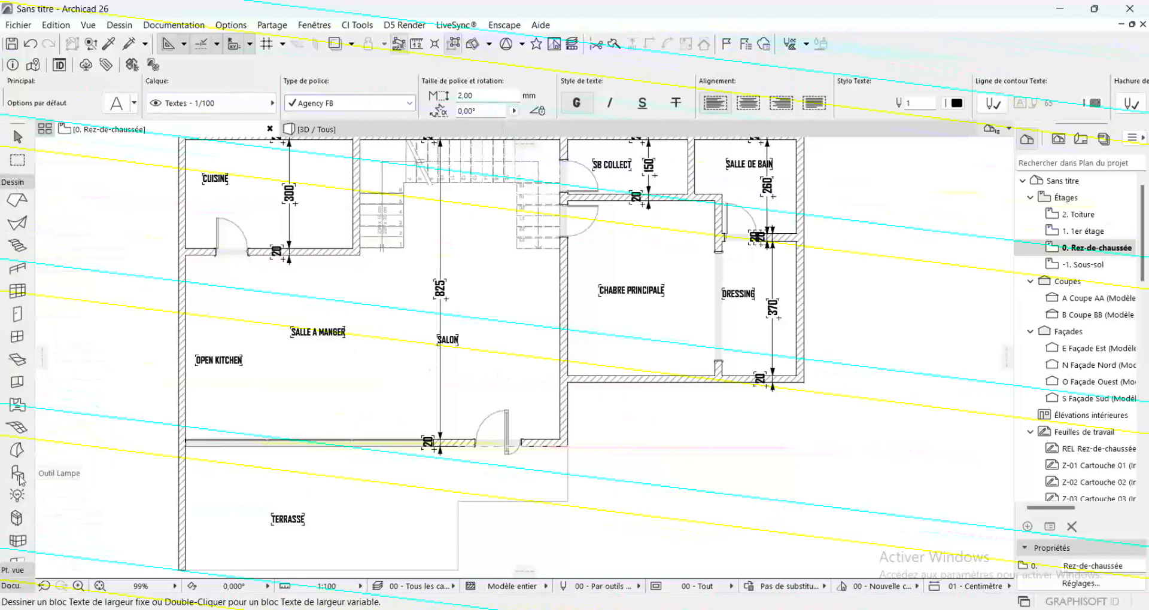
{"action": "left_click", "coordinate": [17, 474]}
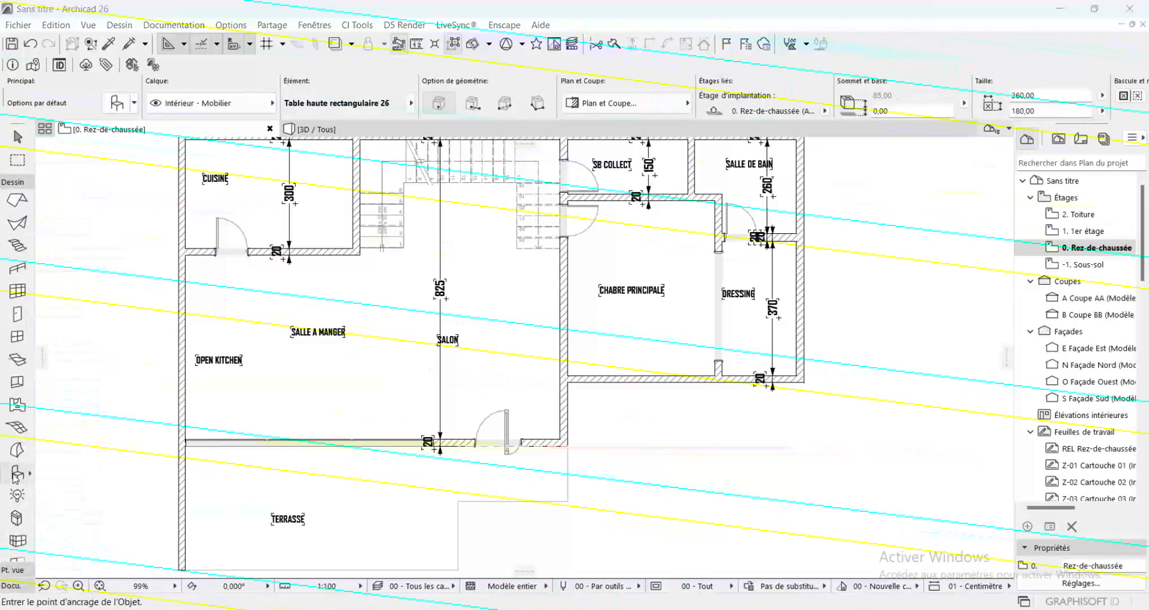
{"action": "double_click", "coordinate": [17, 474]}
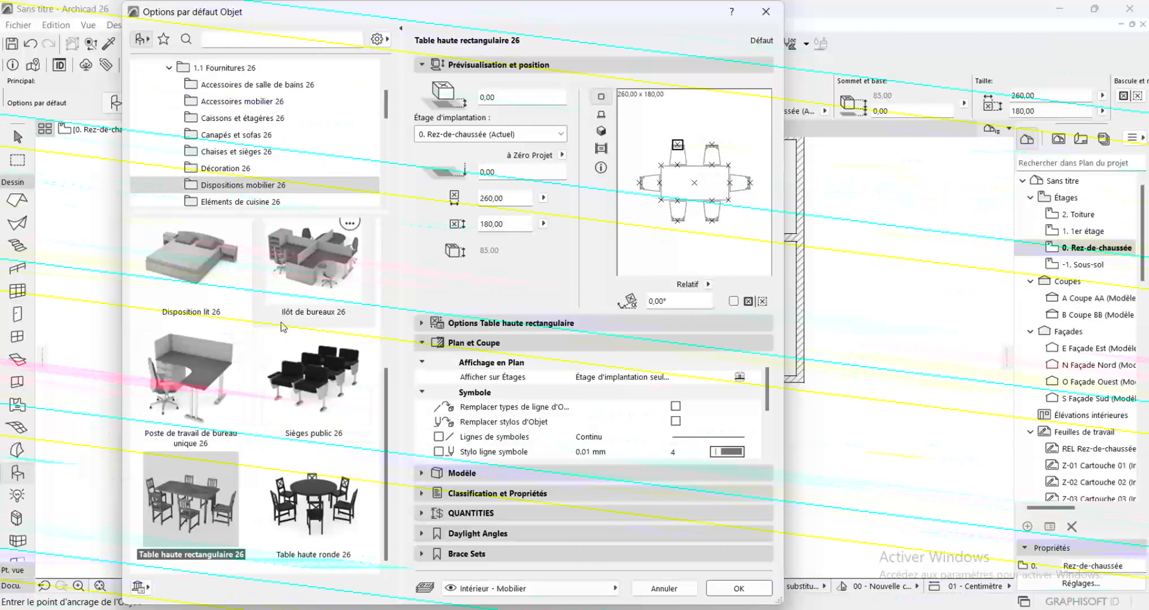
{"action": "scroll", "coordinate": [283, 327], "scroll_direction": "up", "scroll_amount": 5}
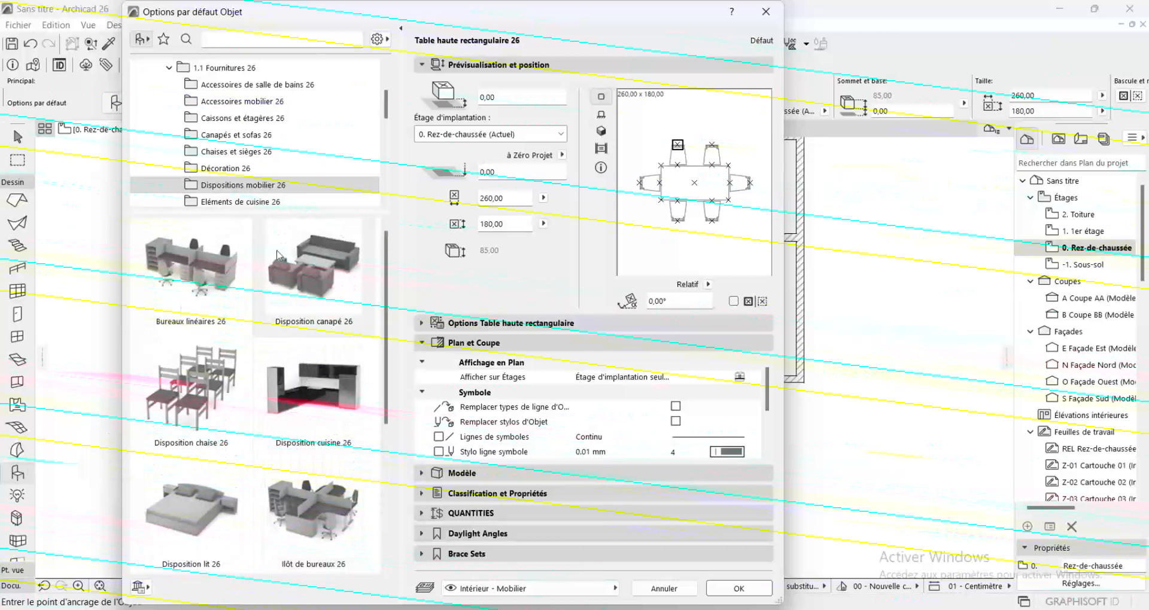
{"action": "left_click", "coordinate": [322, 392]}
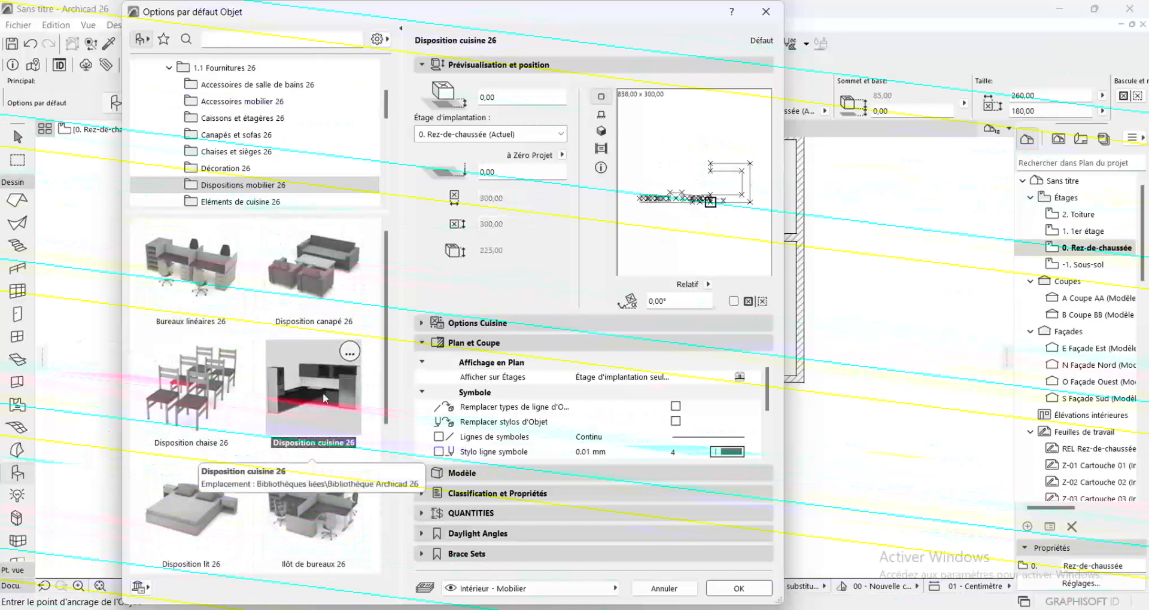
{"action": "left_click", "coordinate": [737, 593]}
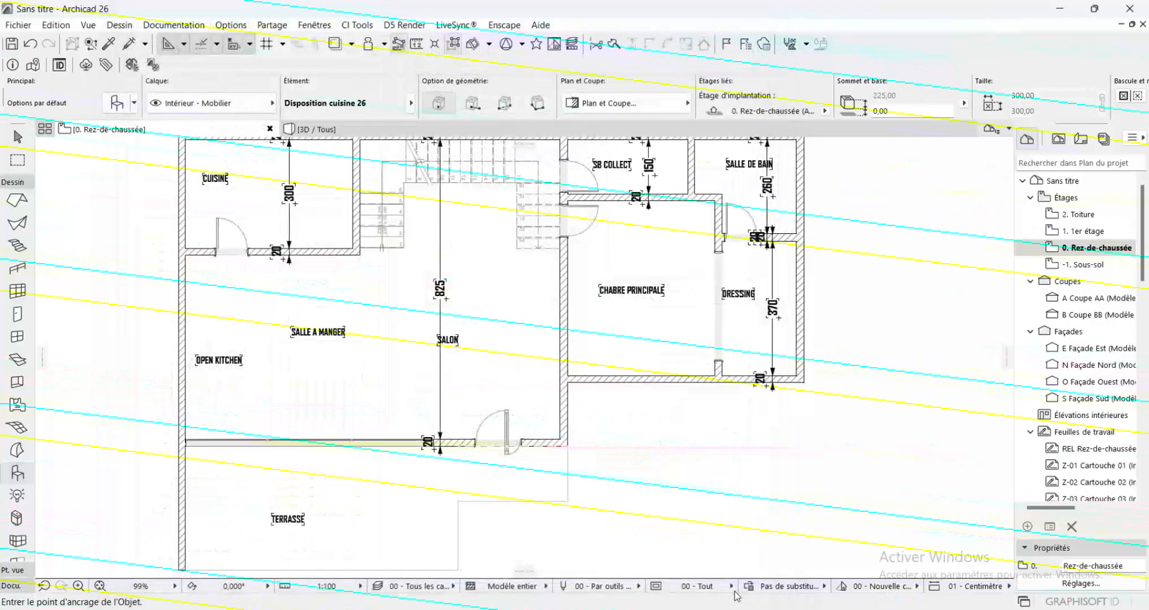
{"action": "scroll", "coordinate": [435, 385], "scroll_direction": "down", "scroll_amount": 2}
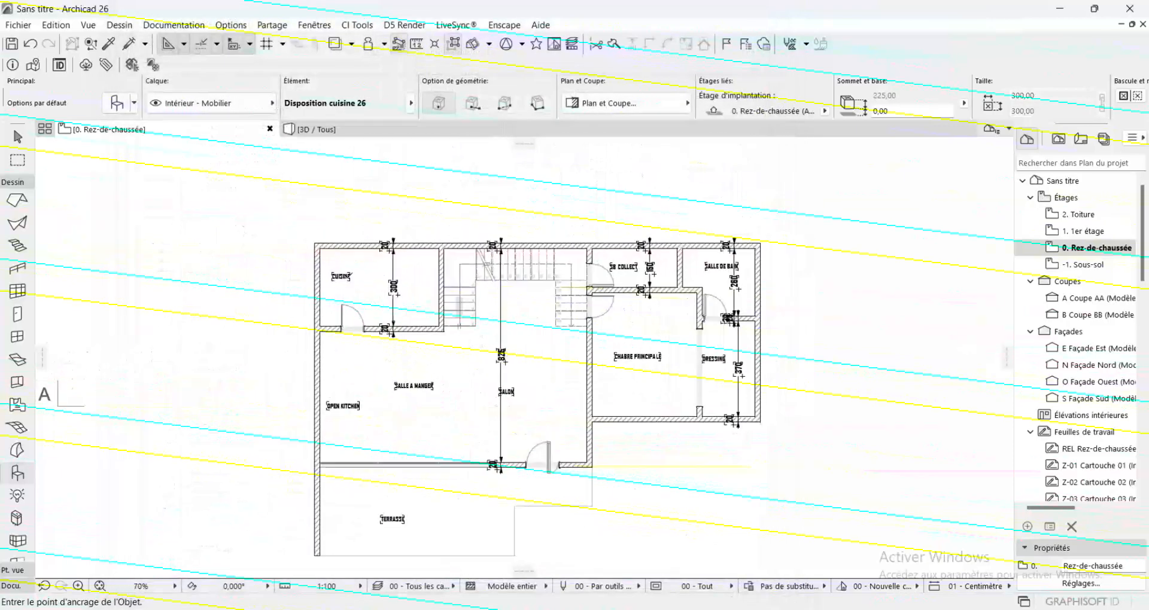
Place the Disposition cuisine 26 object in the CUISINE room, near the room label
{"action": "scroll", "coordinate": [377, 288], "scroll_direction": "up", "scroll_amount": 5}
{"action": "scroll", "coordinate": [378, 287], "scroll_direction": "down", "scroll_amount": 3}
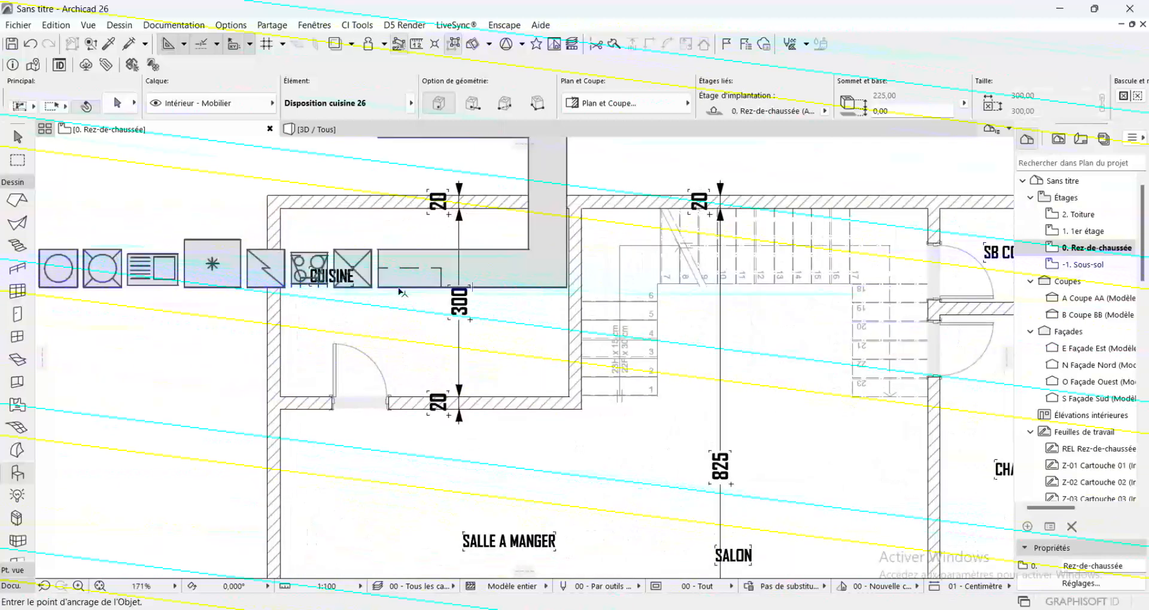
{"action": "left_click", "coordinate": [383, 292]}
{"action": "scroll", "coordinate": [403, 318], "scroll_direction": "down", "scroll_amount": 2}
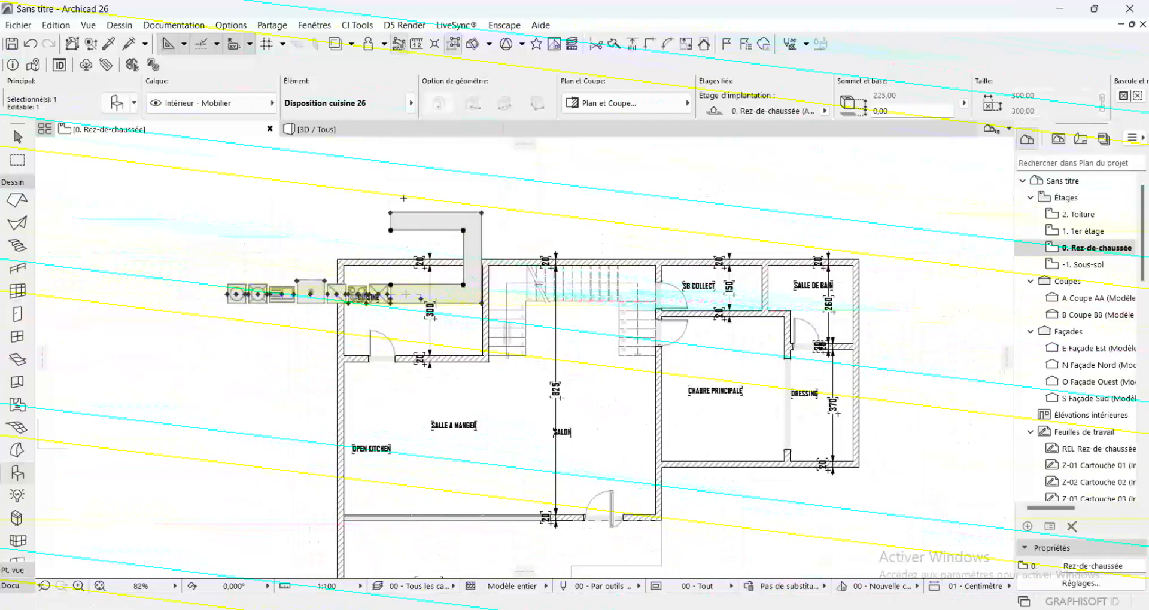
{"action": "scroll", "coordinate": [404, 198], "scroll_direction": "up", "scroll_amount": 5}
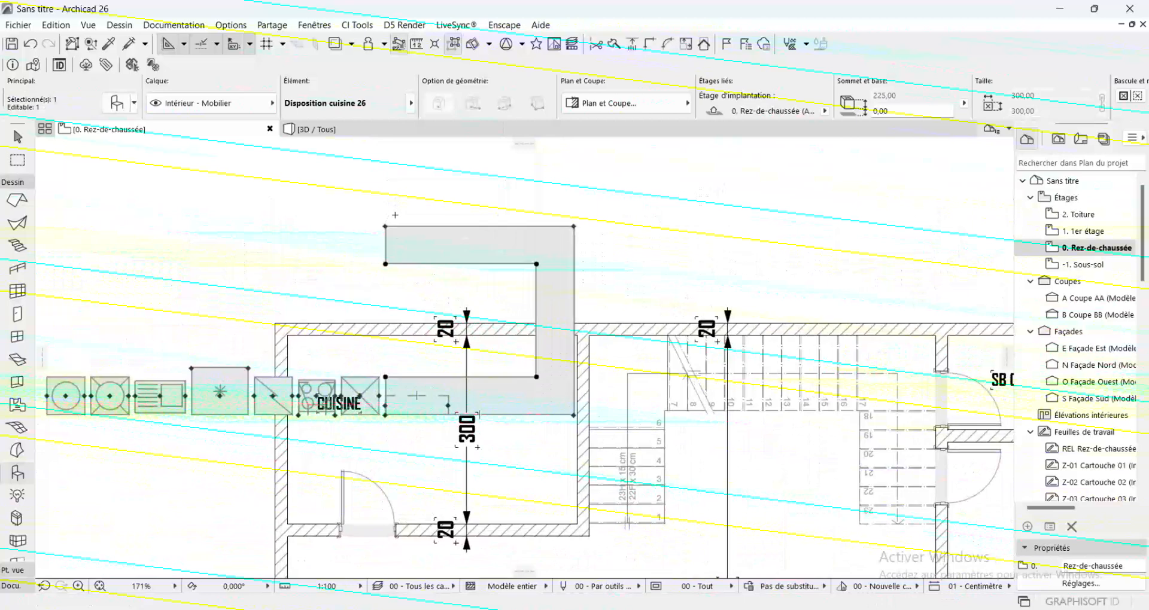
Mirror a copy of the kitchen layout about the vertical outer edge of its counter, delete the original and select the copy
{"action": "key", "text": "shift"}
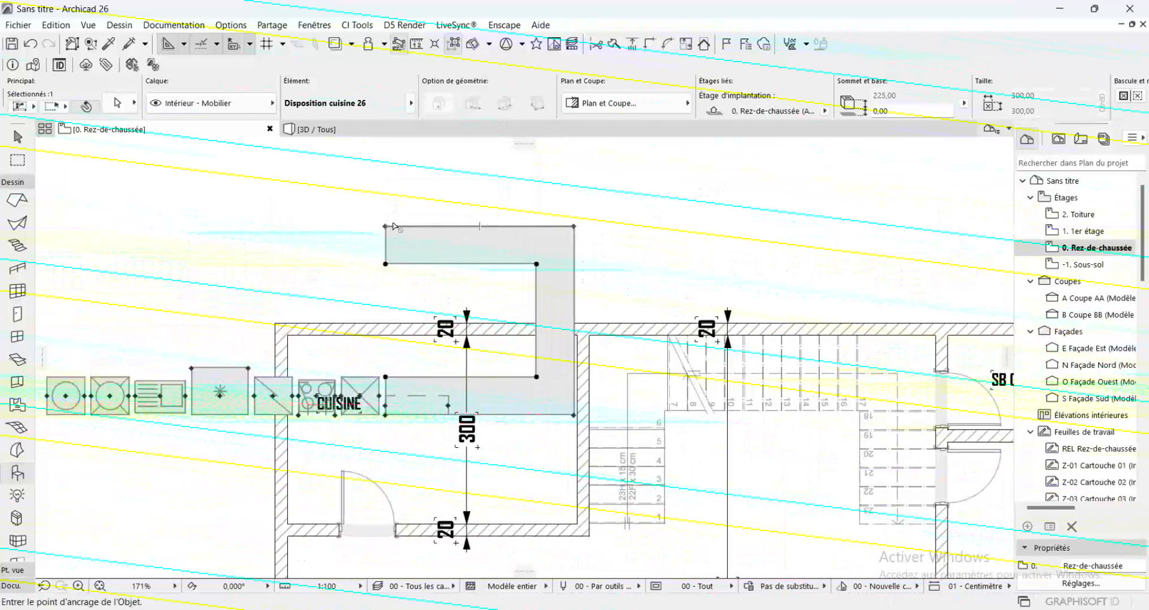
{"action": "key", "text": "ctrl+alt+m"}
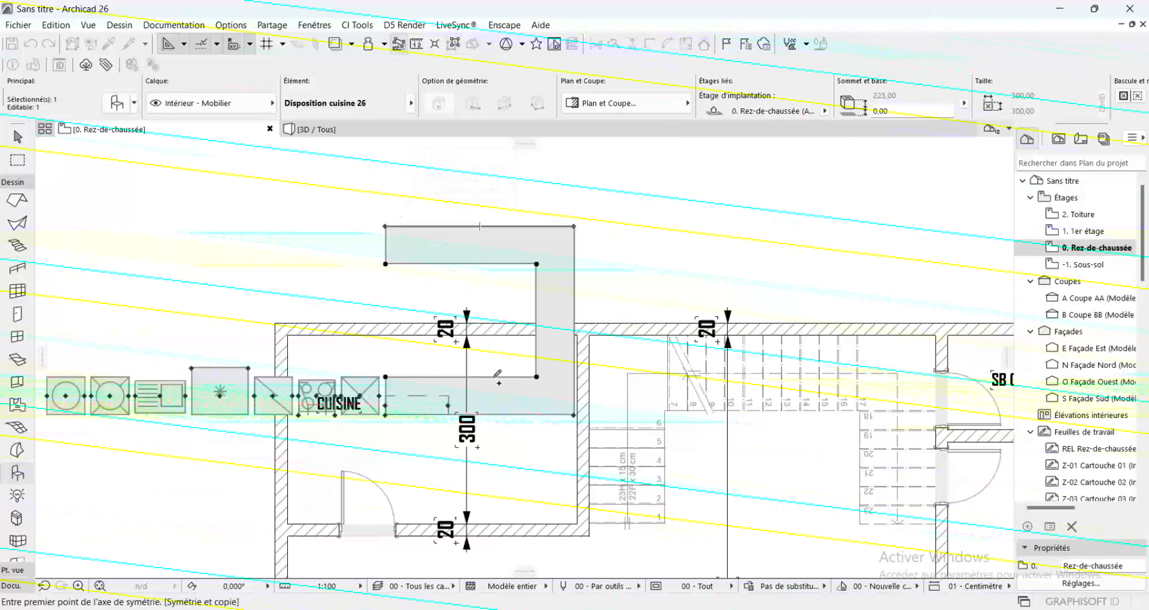
{"action": "left_click", "coordinate": [574, 414]}
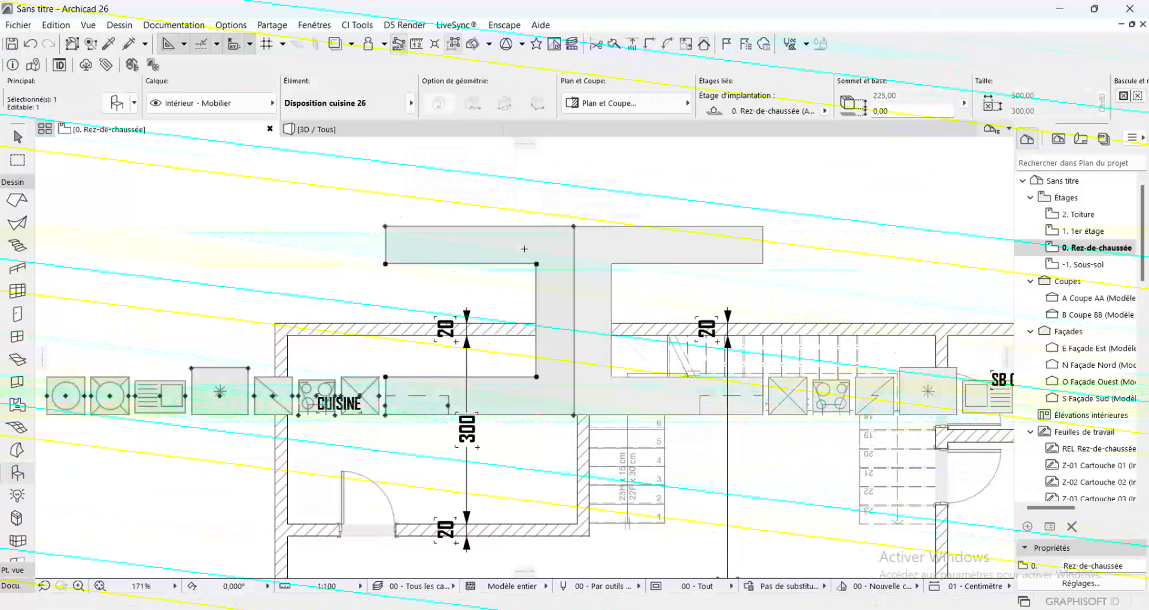
{"action": "key", "text": "Delete"}
{"action": "left_click", "coordinate": [620, 253], "text": "shift"}
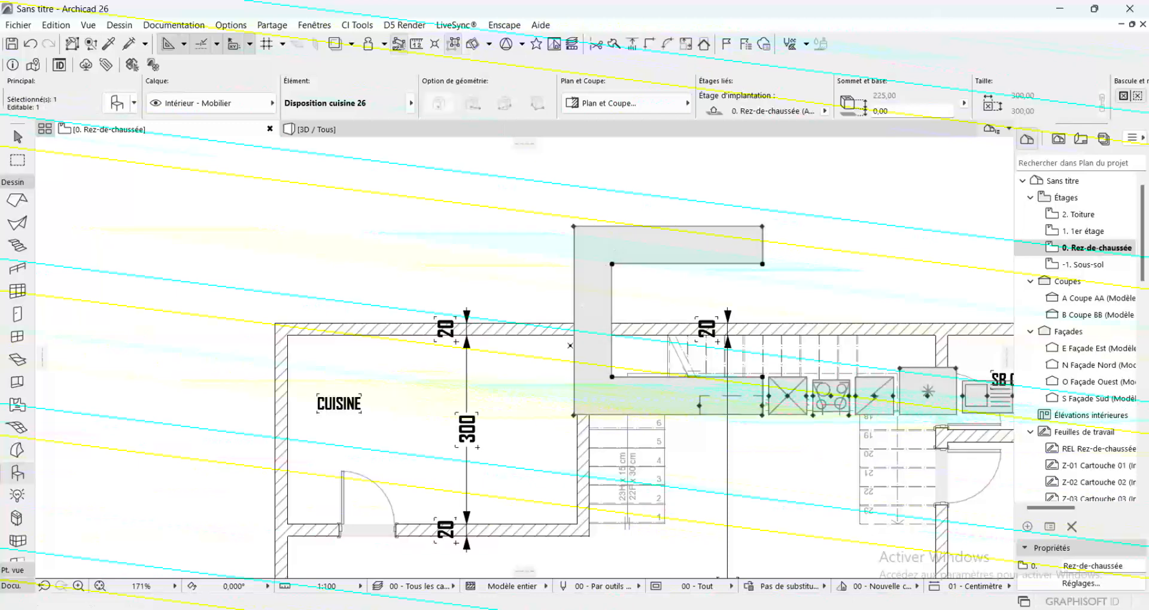
Mirror the kitchen layout, without copying, about the horizontal line along its lower counter edge
{"action": "key", "text": "ctrl+m"}
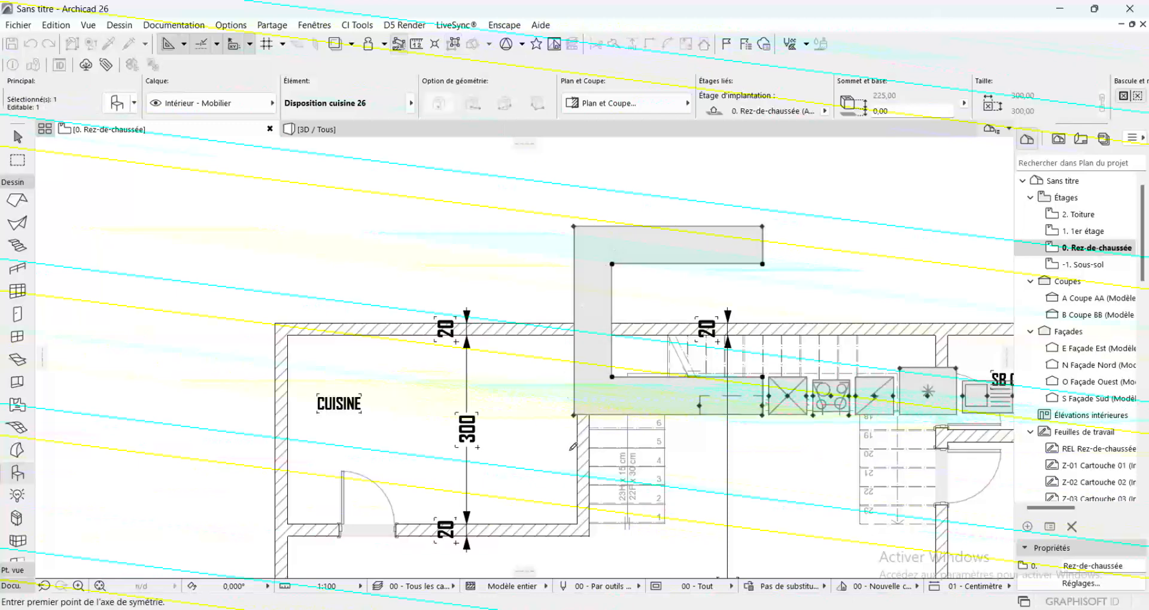
{"action": "left_click", "coordinate": [573, 415]}
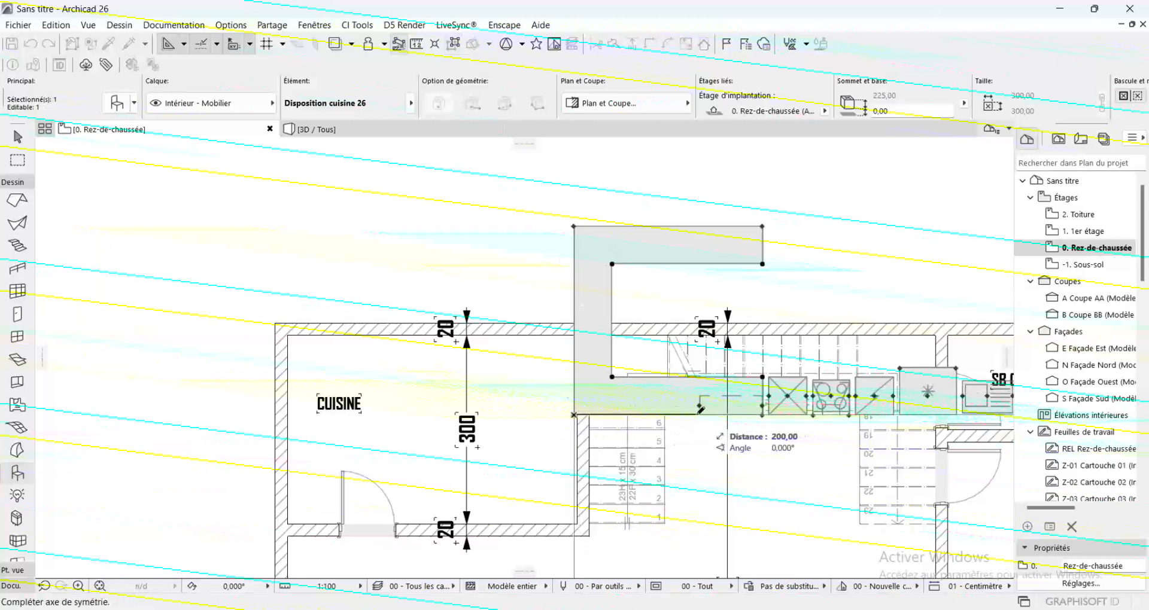
{"action": "left_click", "coordinate": [721, 415]}
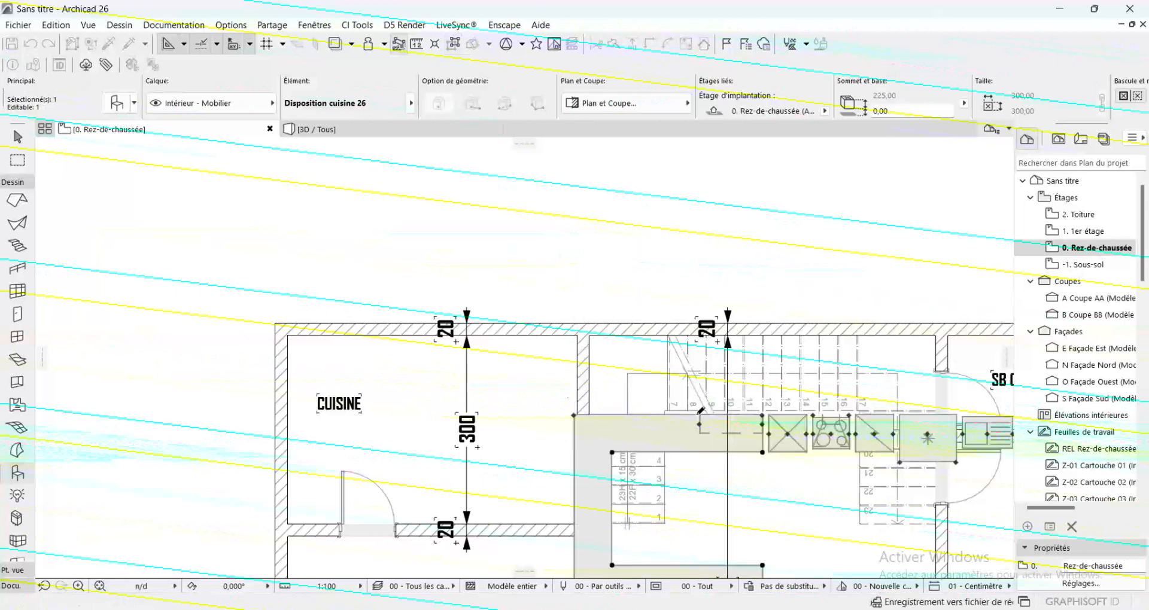
{"action": "left_click", "coordinate": [574, 414]}
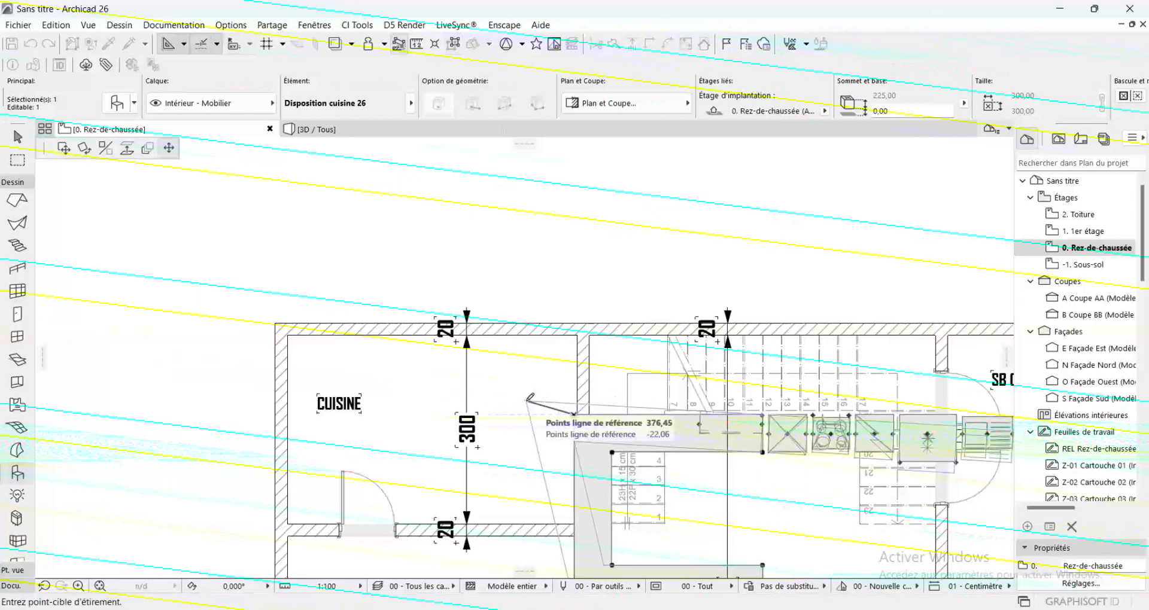
{"action": "left_click", "coordinate": [573, 414]}
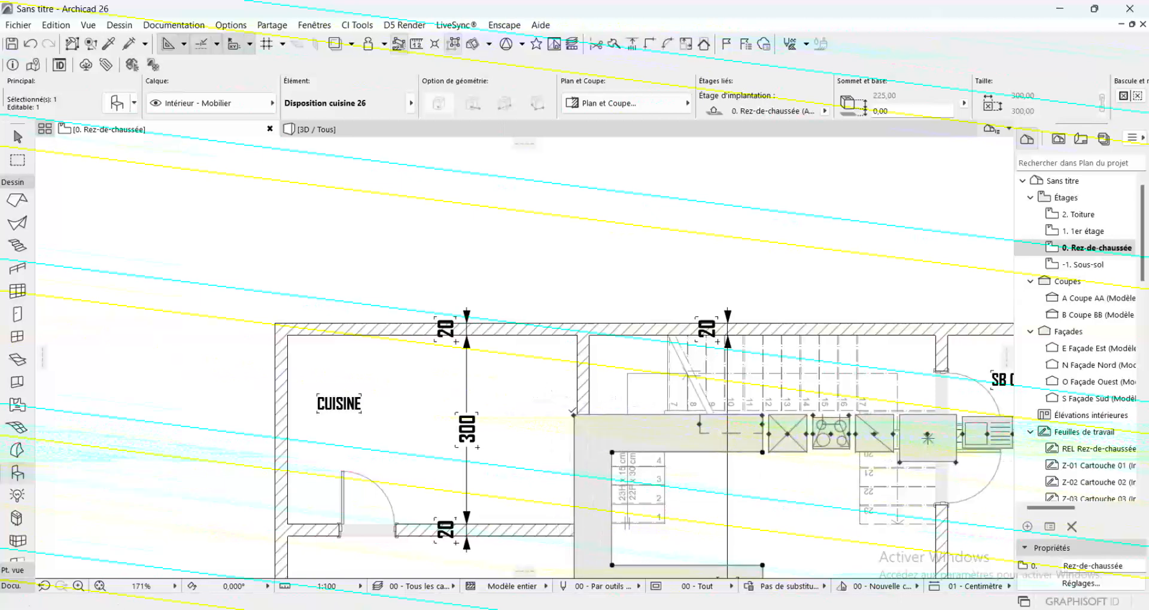
Rotate the kitchen layout 90° clockwise about its upper-left corner so that its U-shaped counter opens downward
{"action": "key", "text": "ctrl+e"}
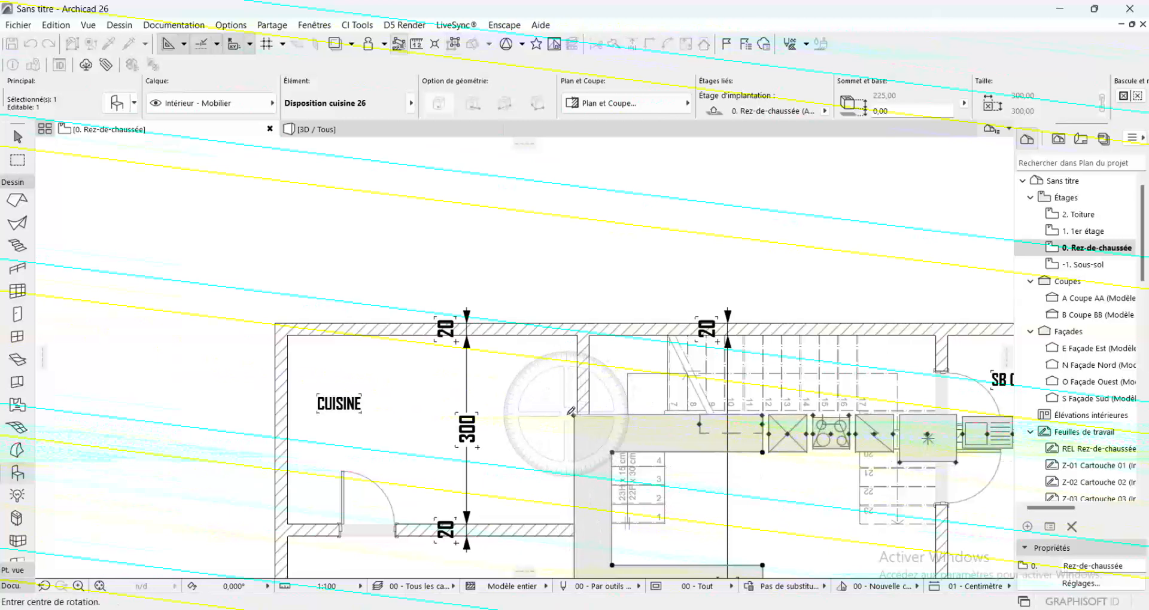
{"action": "scroll", "coordinate": [560, 265], "scroll_direction": "down", "scroll_amount": 1}
{"action": "scroll", "coordinate": [559, 264], "scroll_direction": "down", "scroll_amount": 1}
{"action": "left_click", "coordinate": [566, 353]}
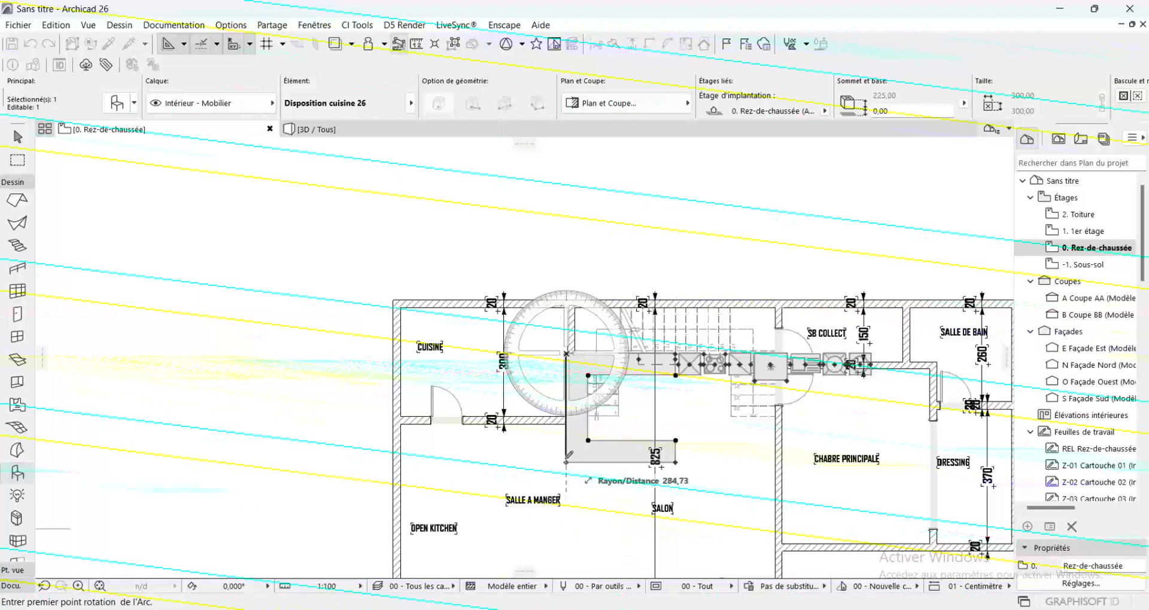
{"action": "left_click", "coordinate": [566, 464]}
{"action": "left_click", "coordinate": [440, 353]}
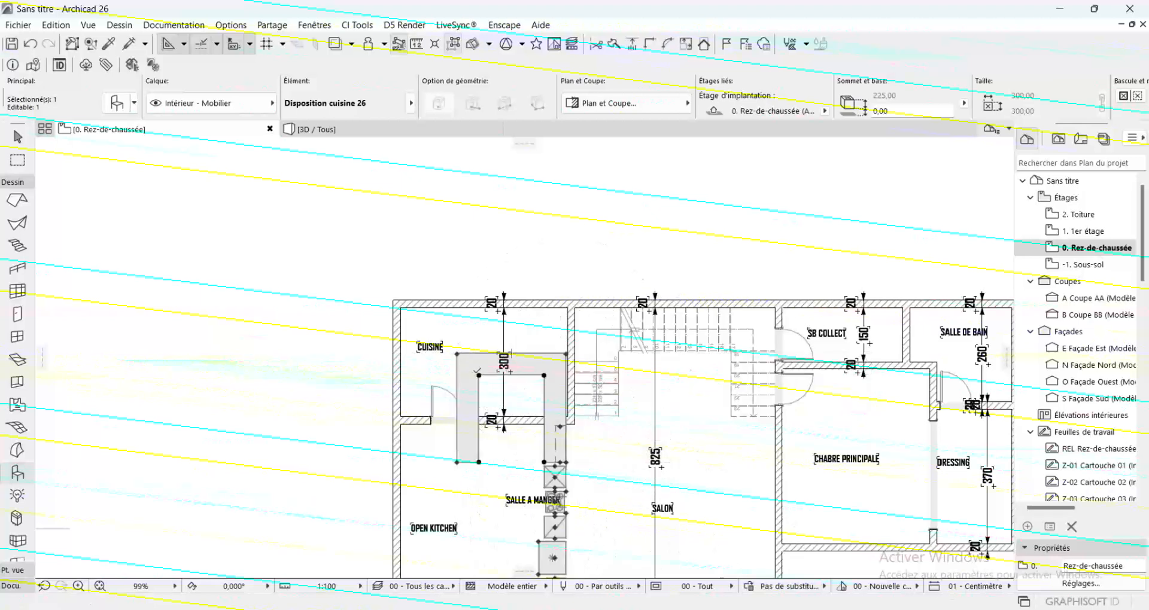
Move the kitchen layout into the upper-left inner corner of CUISINE and stretch its right counter arm against the room's right wall
{"action": "left_click", "coordinate": [479, 375]}
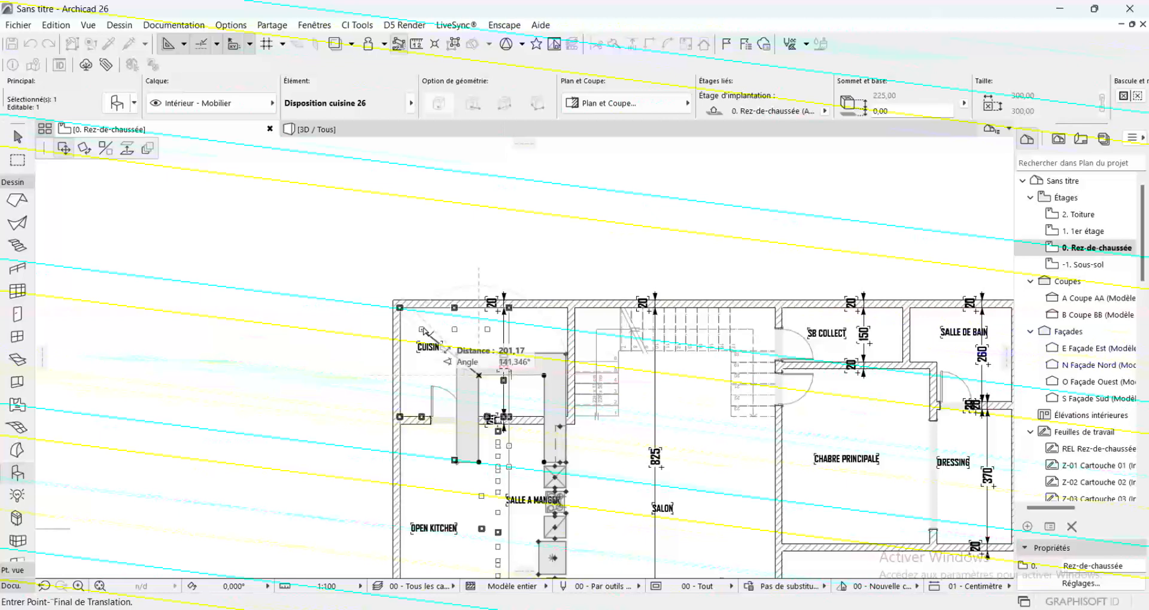
{"action": "left_click", "coordinate": [427, 331]}
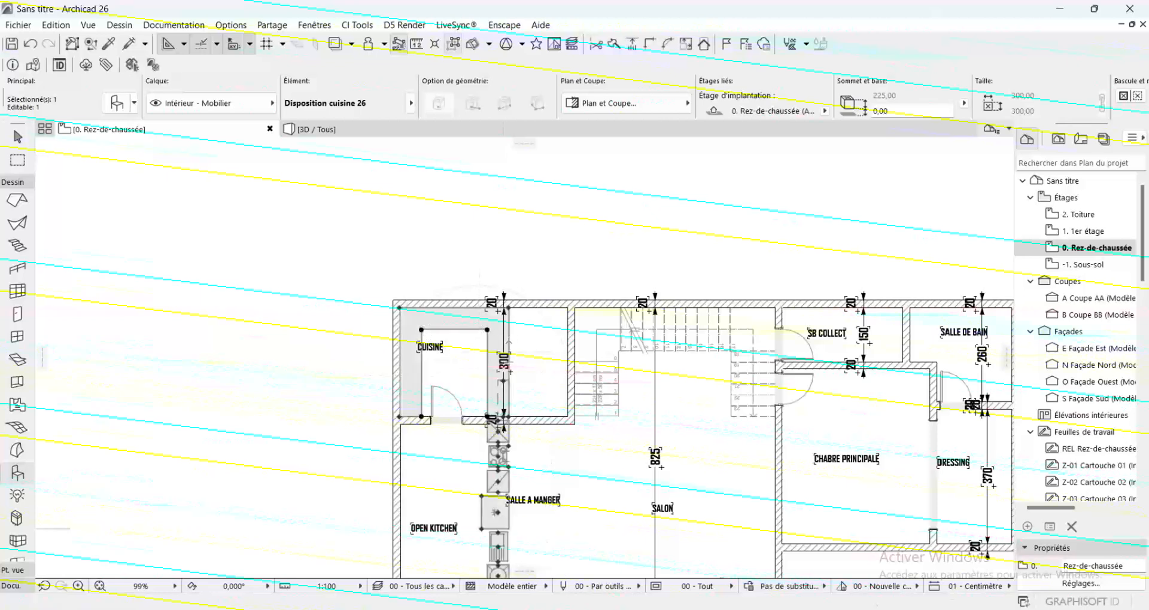
{"action": "left_click", "coordinate": [509, 307]}
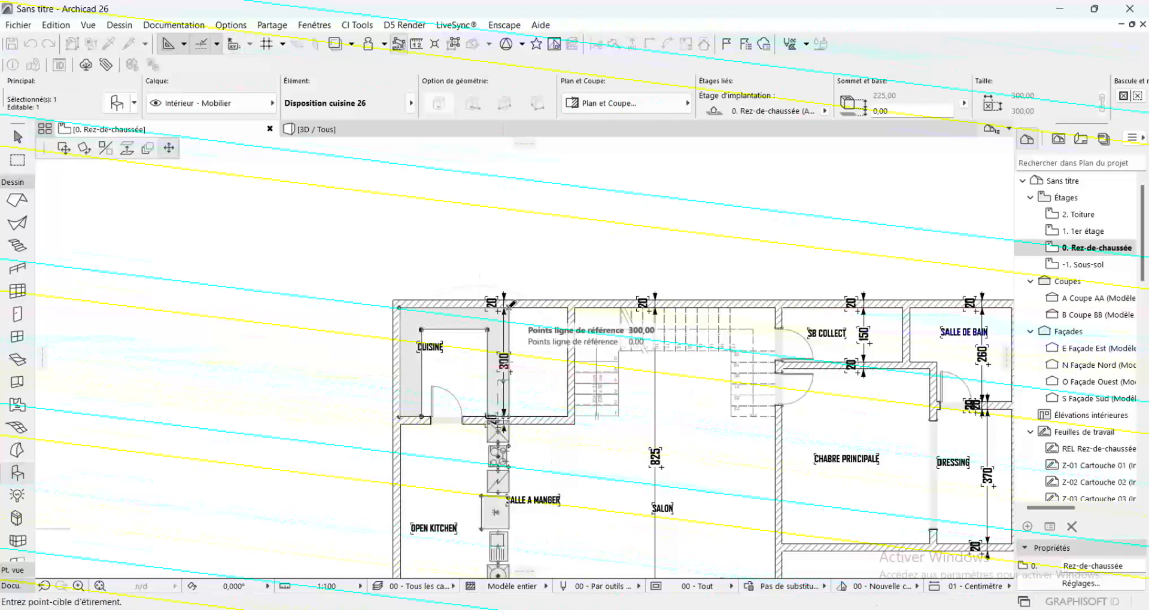
{"action": "left_click", "coordinate": [570, 307]}
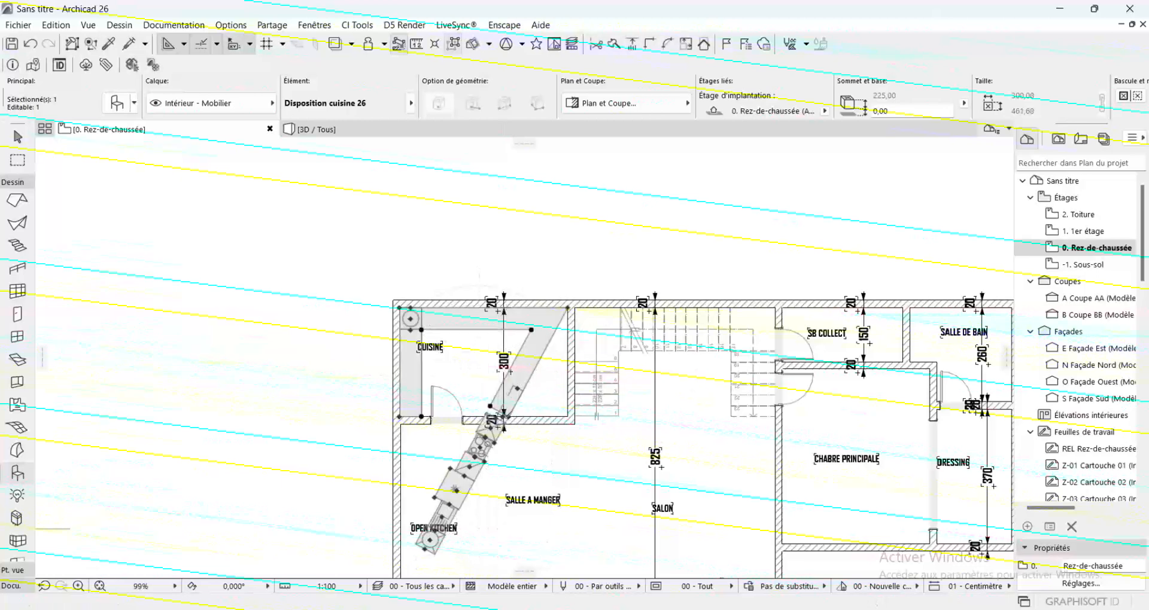
{"action": "left_click", "coordinate": [508, 417]}
{"action": "left_click", "coordinate": [569, 416]}
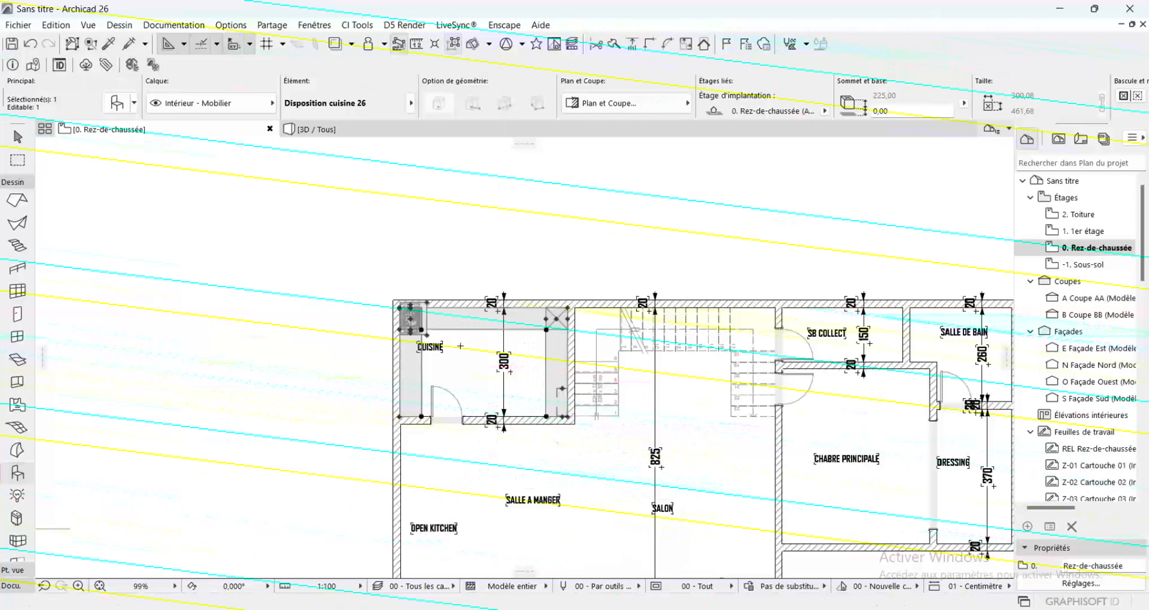
{"action": "scroll", "coordinate": [461, 346], "scroll_direction": "up", "scroll_amount": 2}
{"action": "key", "text": "Escape"}
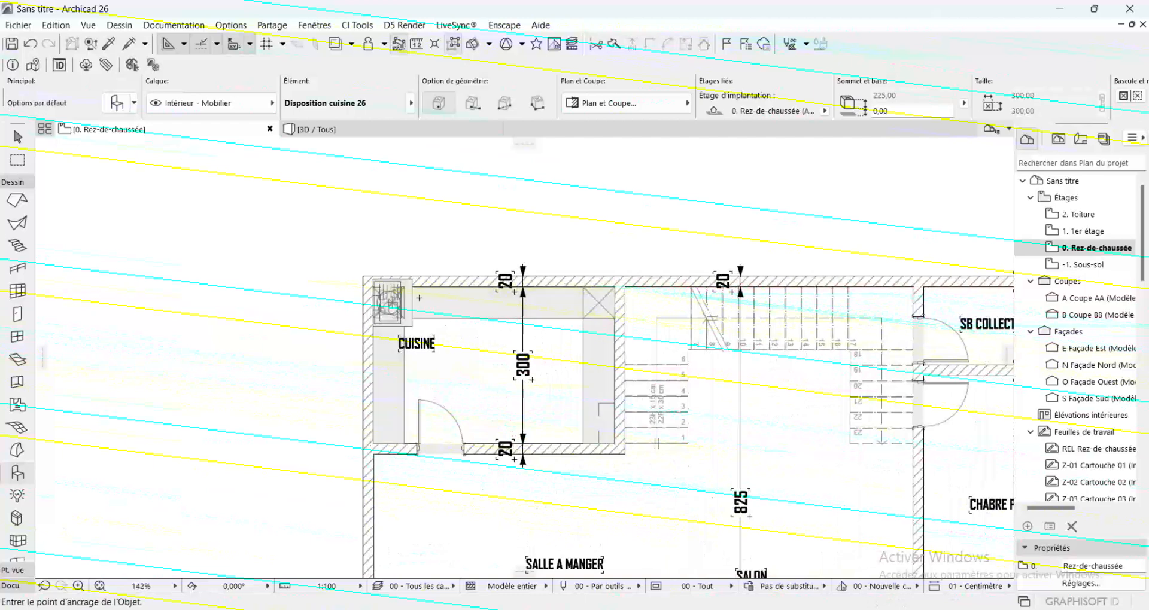
Move the sink from the corner onto the upper counter and the hob down onto the left counter
{"action": "scroll", "coordinate": [419, 298], "scroll_direction": "up", "scroll_amount": 4}
{"action": "left_click", "coordinate": [386, 305]}
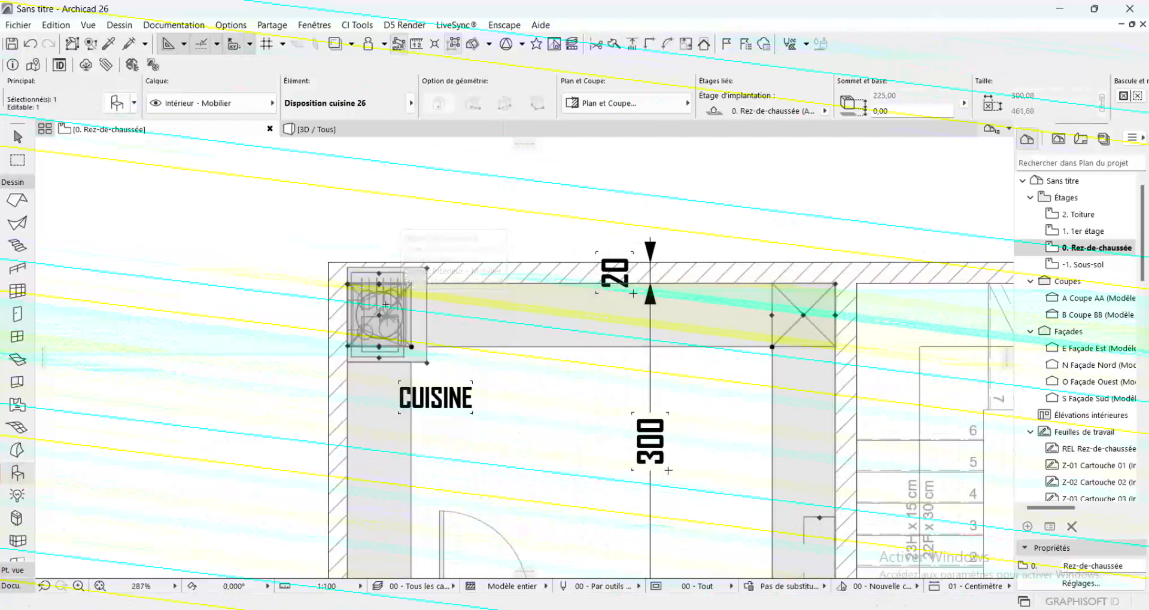
{"action": "left_click", "coordinate": [378, 314]}
{"action": "scroll", "coordinate": [378, 308], "scroll_direction": "down", "scroll_amount": 3}
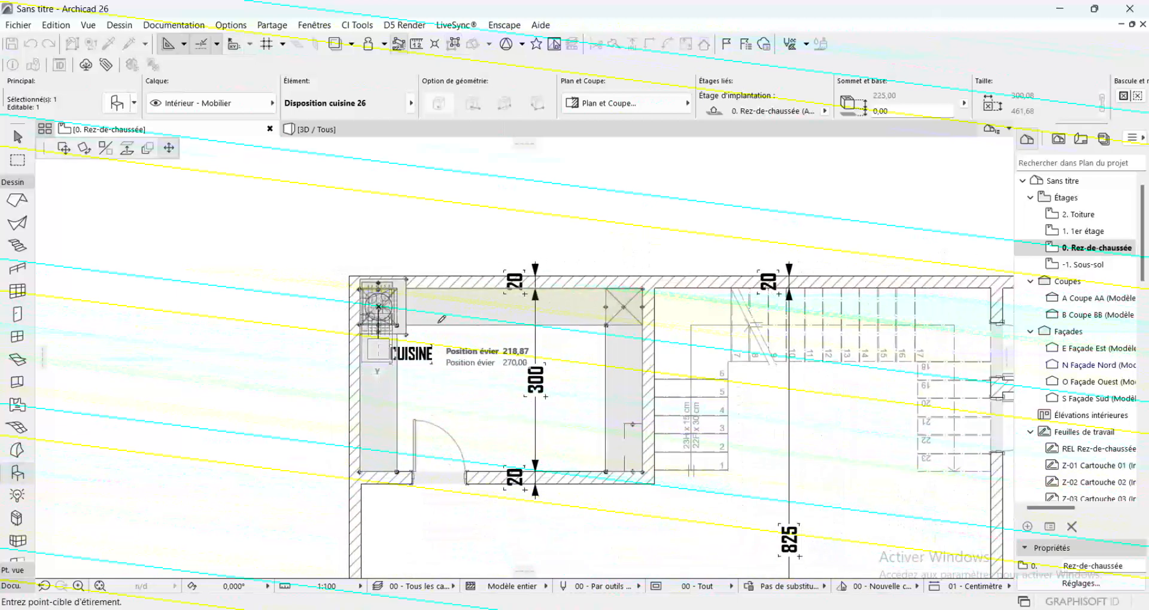
{"action": "left_click", "coordinate": [471, 301]}
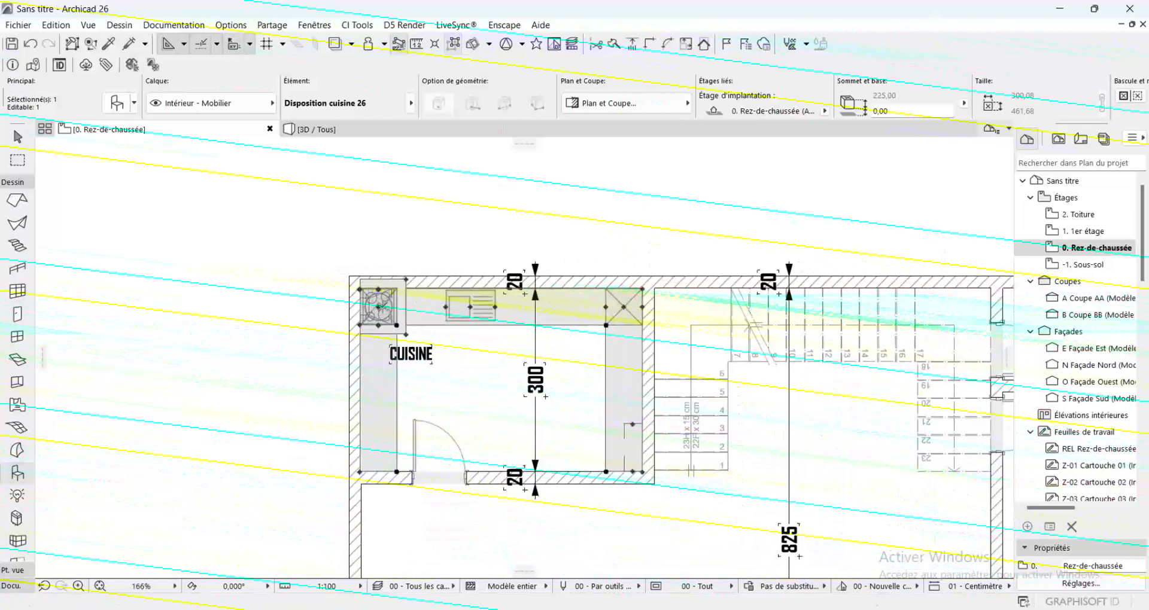
{"action": "left_click", "coordinate": [379, 307]}
{"action": "left_click", "coordinate": [378, 389]}
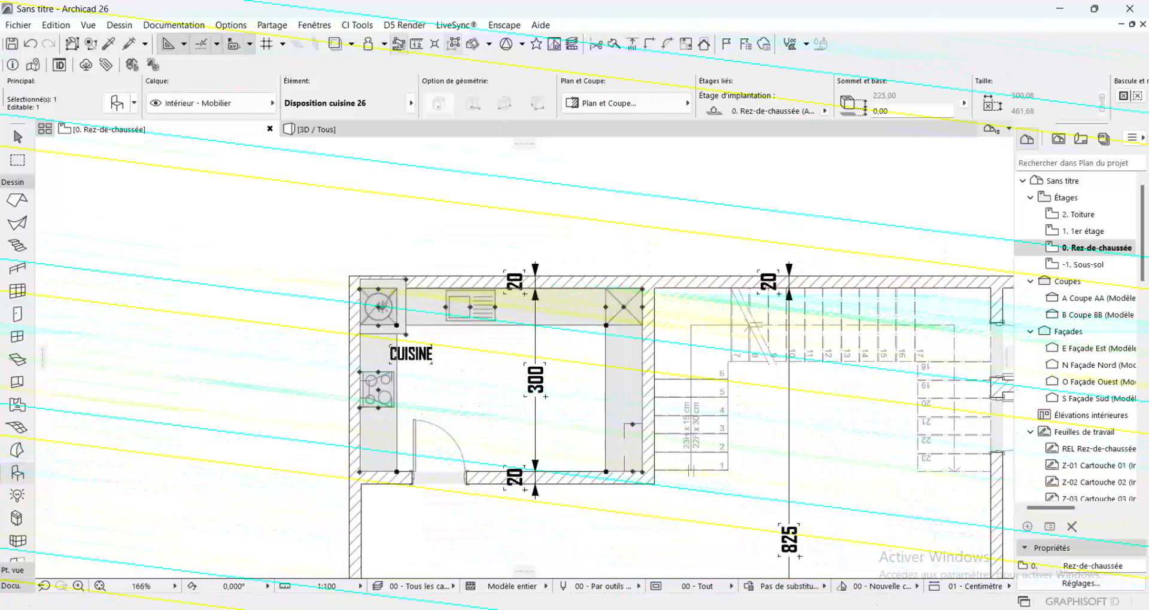
Move the asterisk-marked appliance to the right part of the upper counter and place the dishwasher between it and the sink
{"action": "left_click", "coordinate": [378, 307]}
{"action": "left_click", "coordinate": [566, 308]}
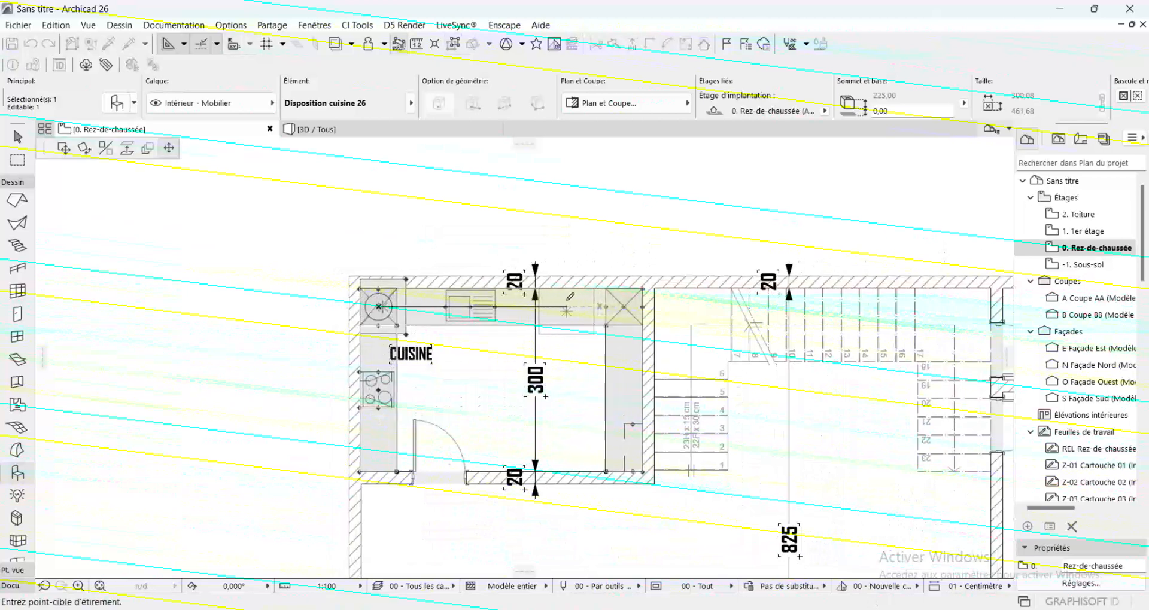
{"action": "left_click", "coordinate": [378, 307]}
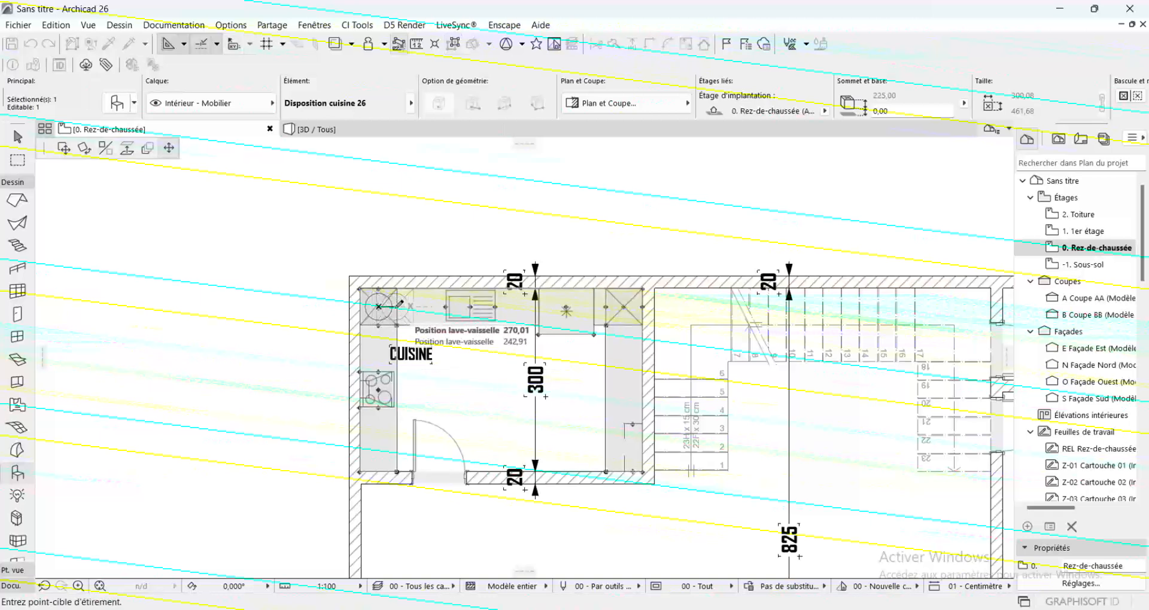
{"action": "left_click", "coordinate": [697, 385]}
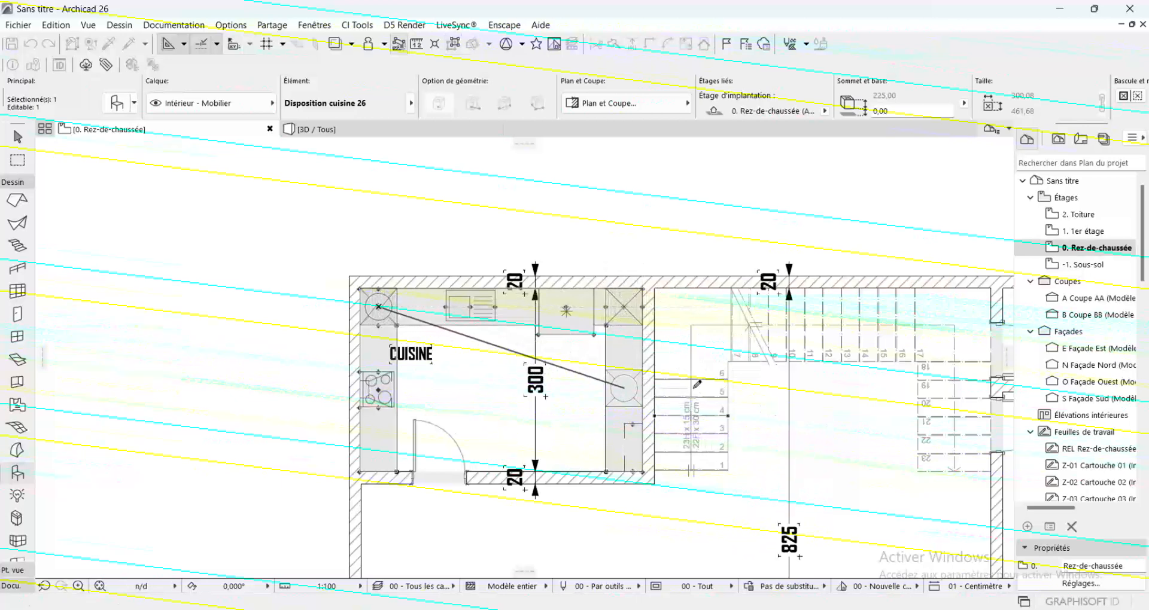
{"action": "left_click", "coordinate": [624, 306]}
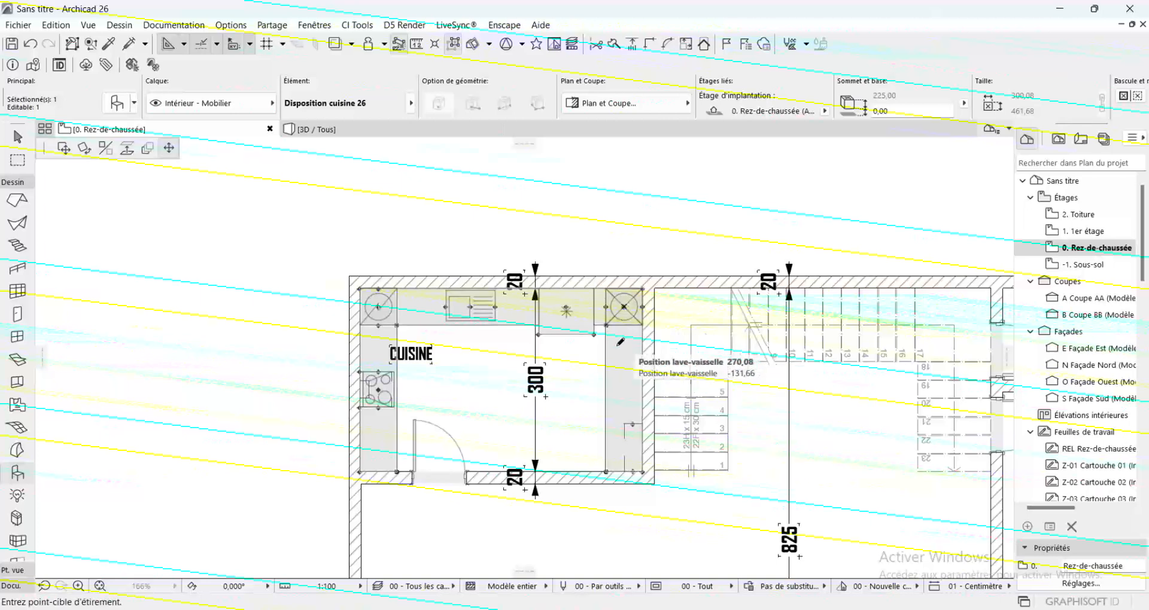
{"action": "left_click", "coordinate": [516, 334]}
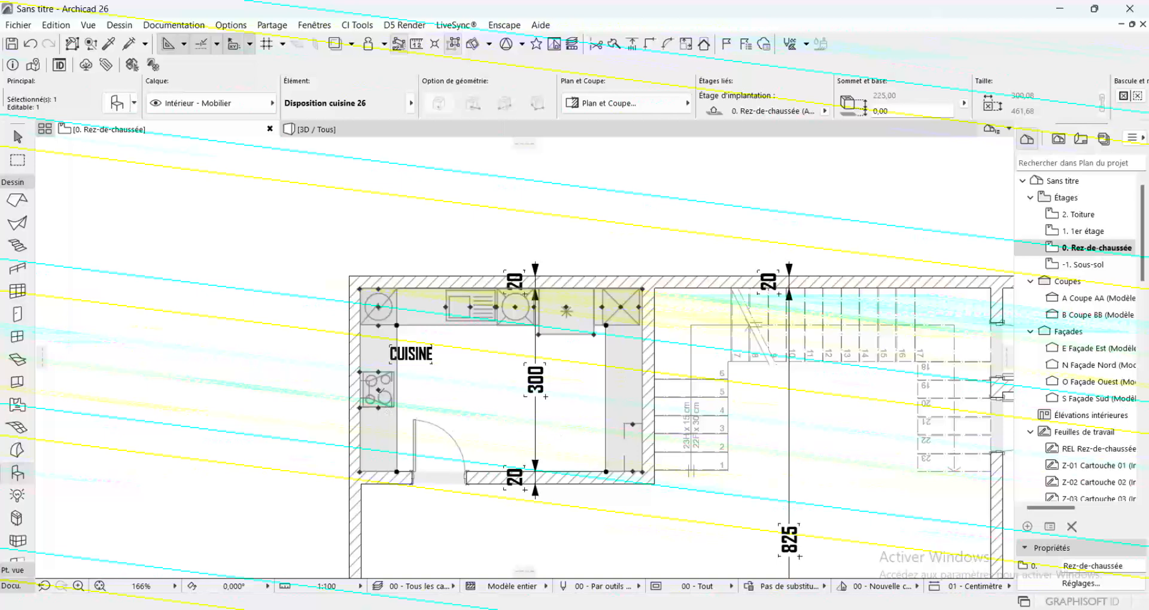
Shift the hob up the left counter, close to the corner appliance, and deselect the kitchen layout
{"action": "left_click", "coordinate": [378, 390]}
{"action": "left_click", "coordinate": [380, 353]}
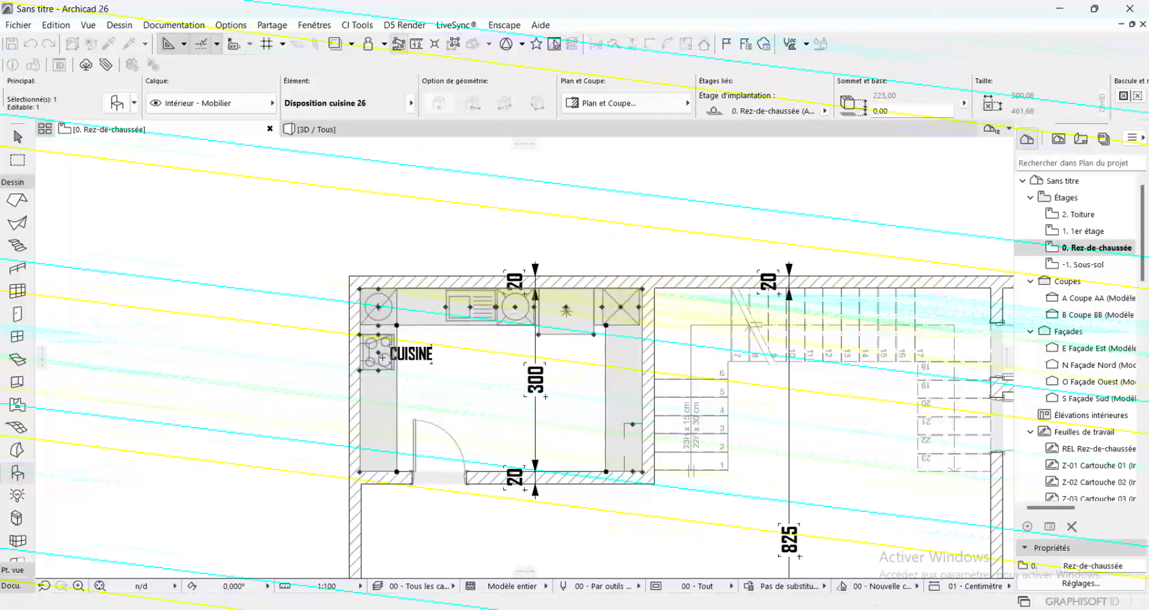
{"action": "key", "text": "Escape"}
{"action": "scroll", "coordinate": [370, 353], "scroll_direction": "down", "scroll_amount": 3}
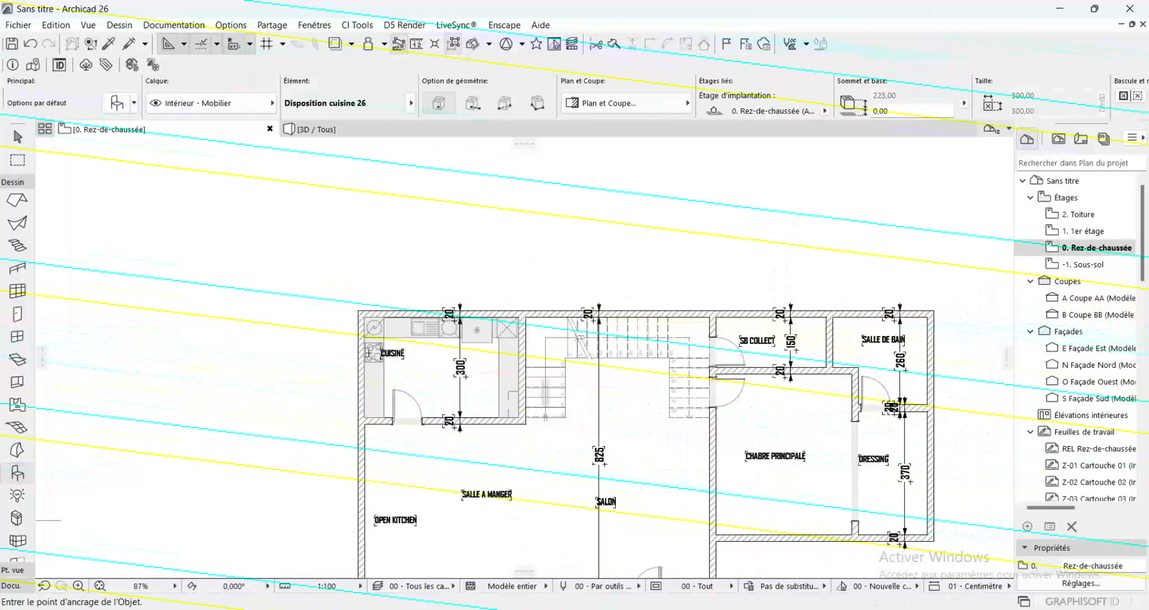
{"action": "scroll", "coordinate": [432, 382], "scroll_direction": "up", "scroll_amount": 2}
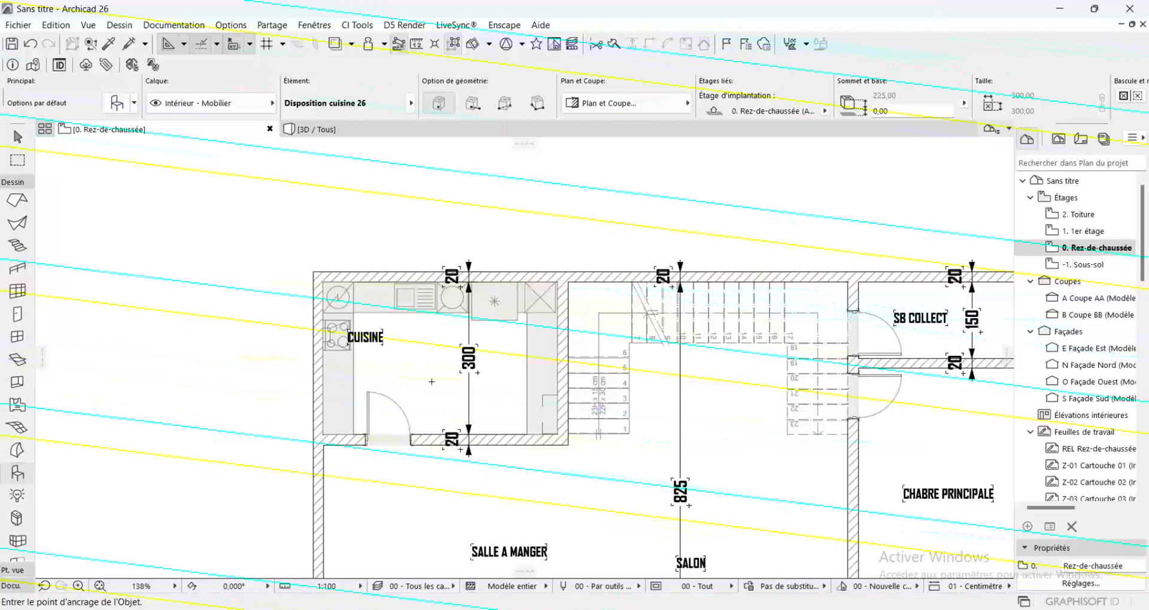
{"action": "scroll", "coordinate": [474, 244], "scroll_direction": "down", "scroll_amount": 3}
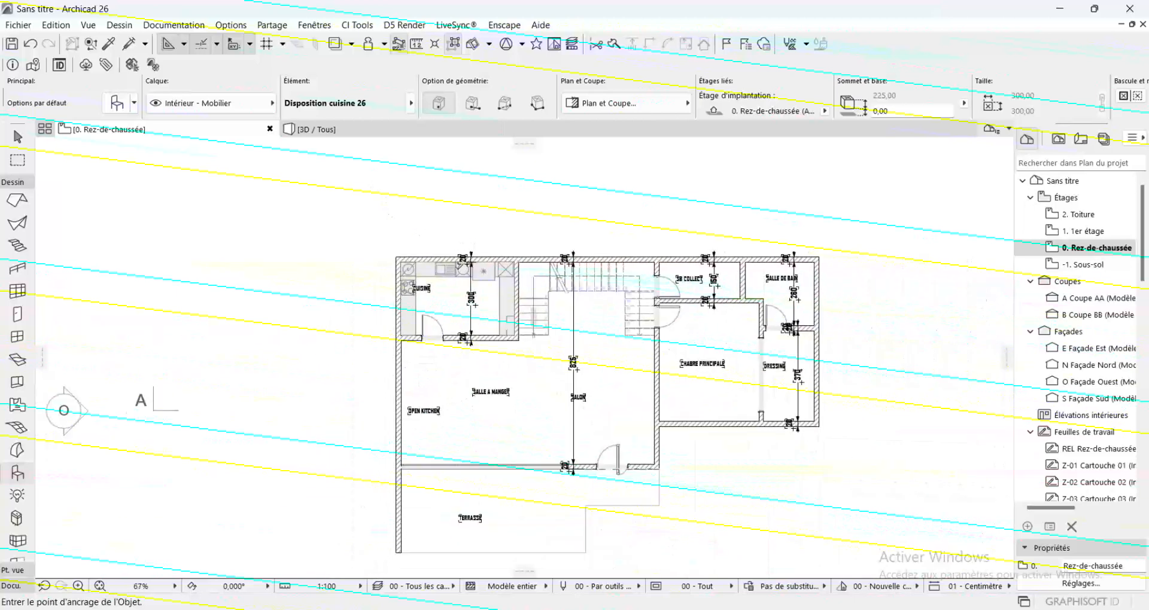
{"action": "scroll", "coordinate": [478, 320], "scroll_direction": "up", "scroll_amount": 2}
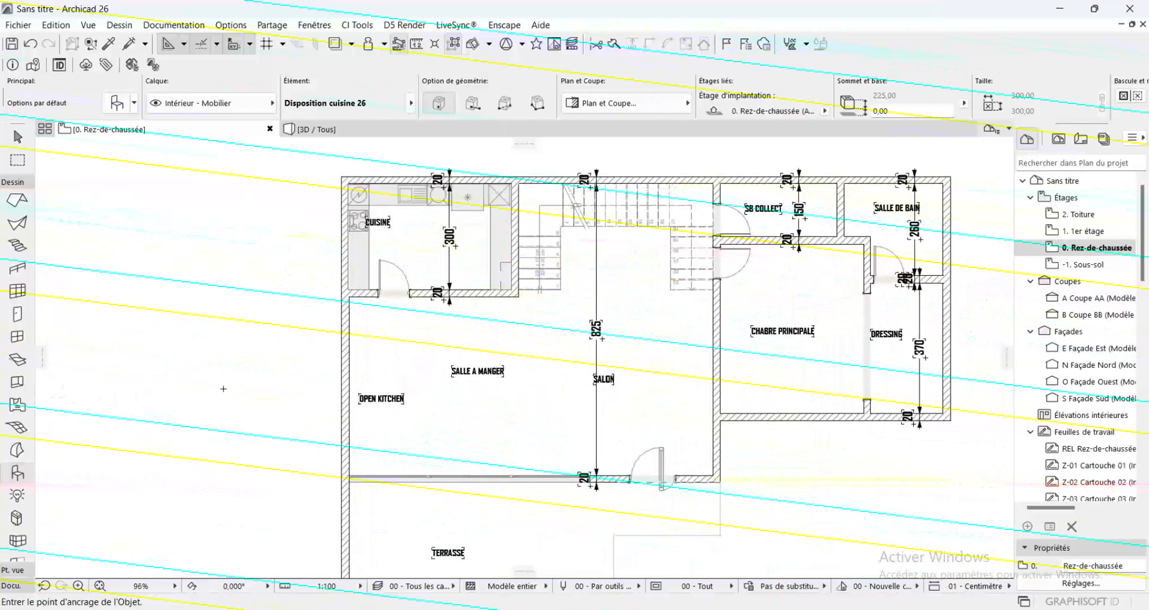
Open the default settings of the Disposition cuisine 26 object and set its kitchen layout shape to Carré
{"action": "double_click", "coordinate": [12, 474]}
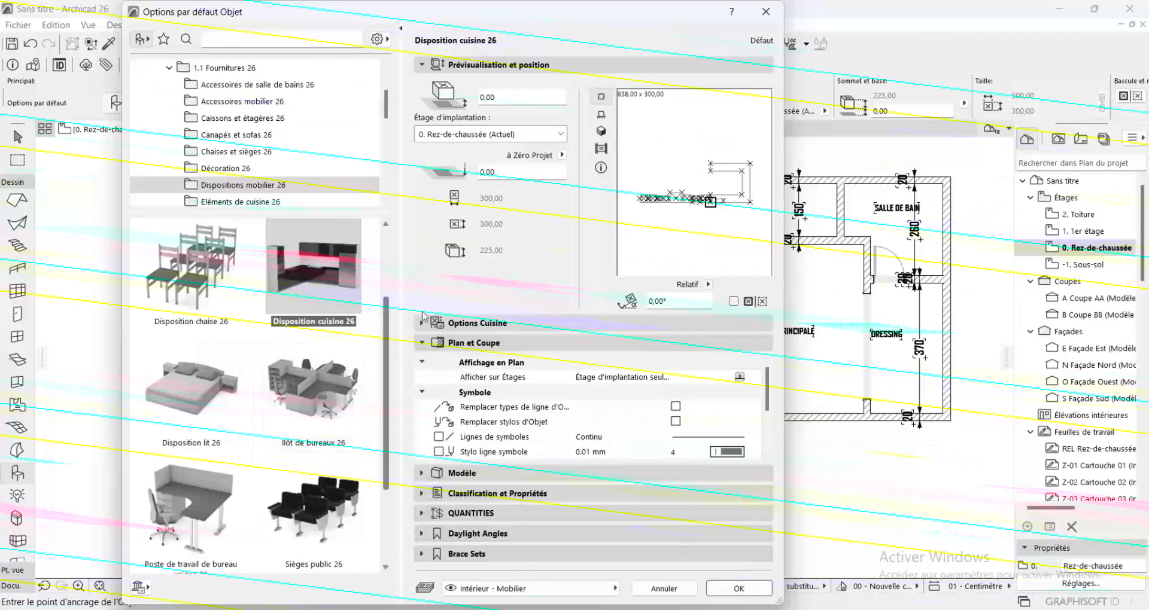
{"action": "left_click", "coordinate": [440, 323]}
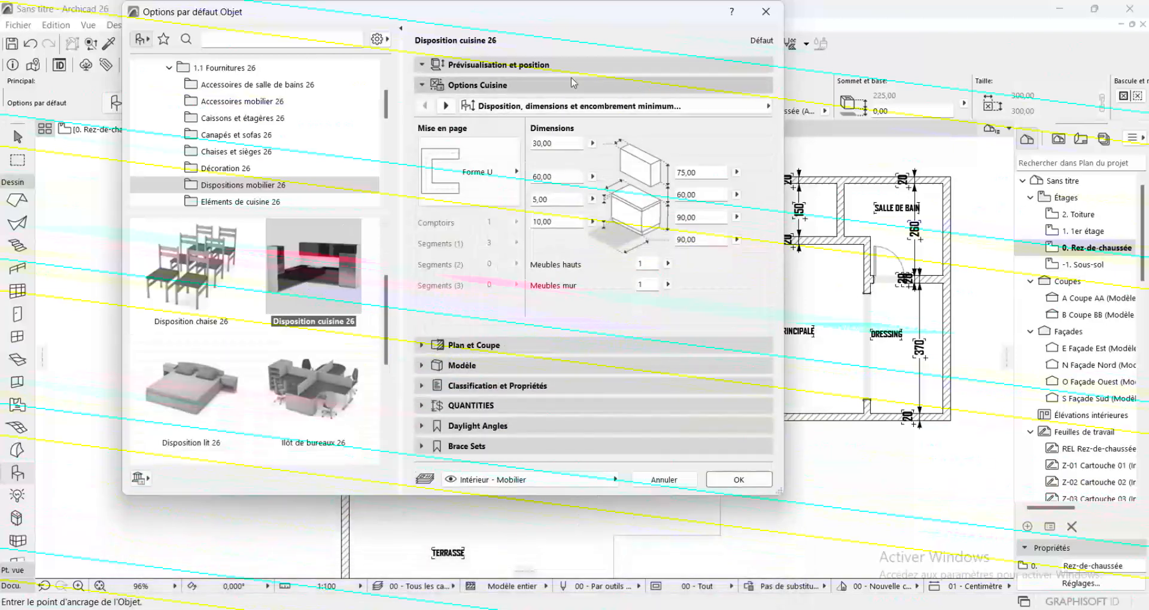
{"action": "left_click", "coordinate": [502, 178]}
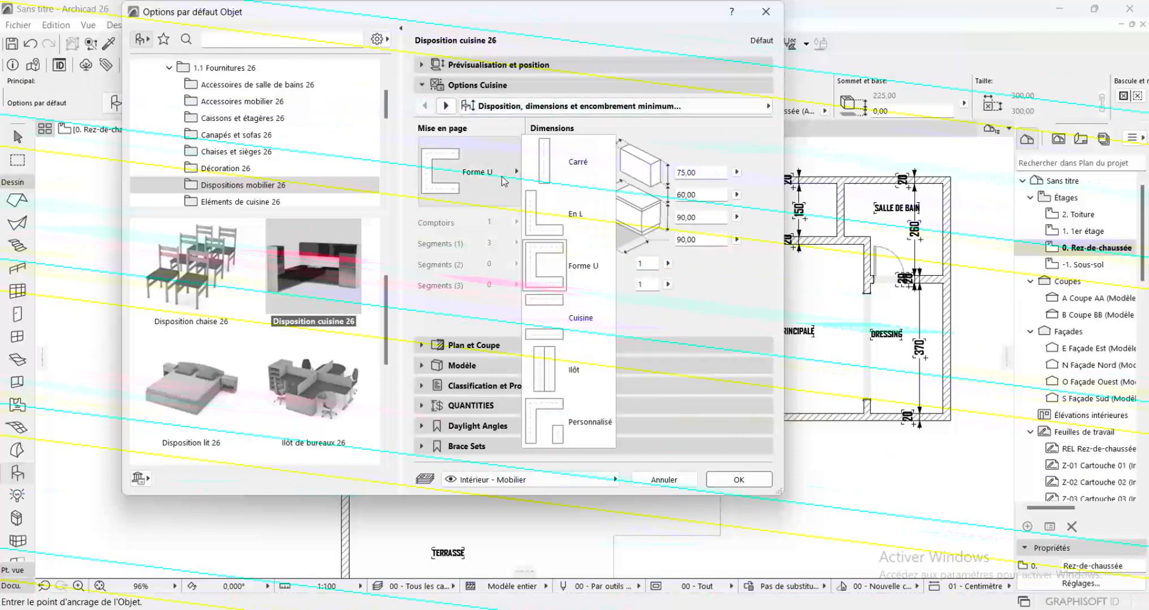
{"action": "left_click", "coordinate": [551, 171]}
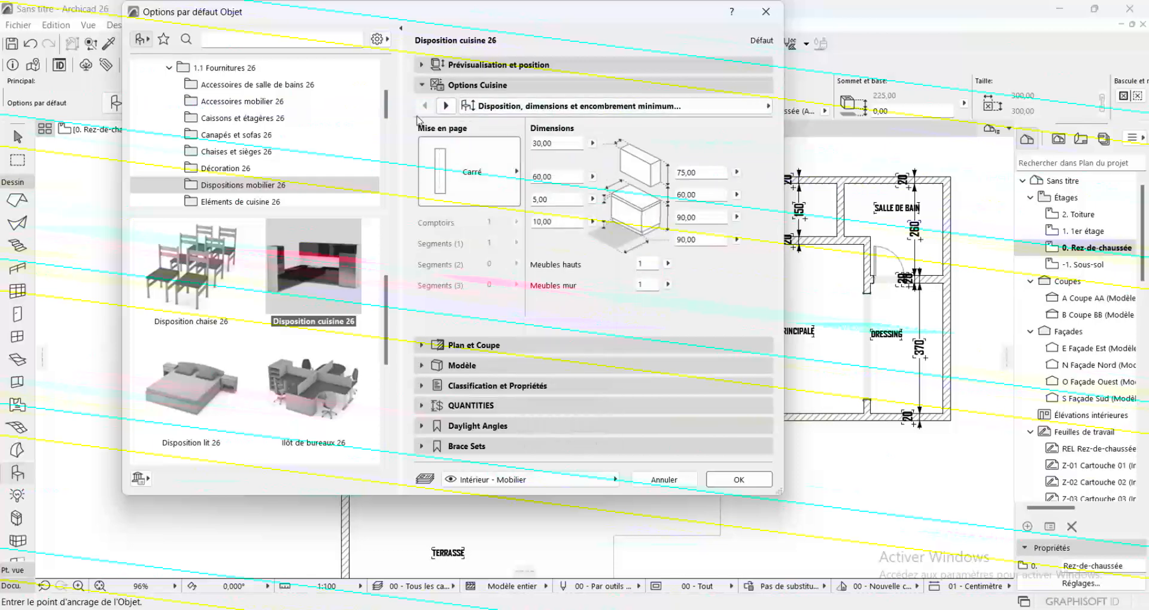
Exclude the washing machine (Lave linge) and the dishwasher (Lave-vaisselles) from the kitchen layout's accessories
{"action": "left_click", "coordinate": [445, 106]}
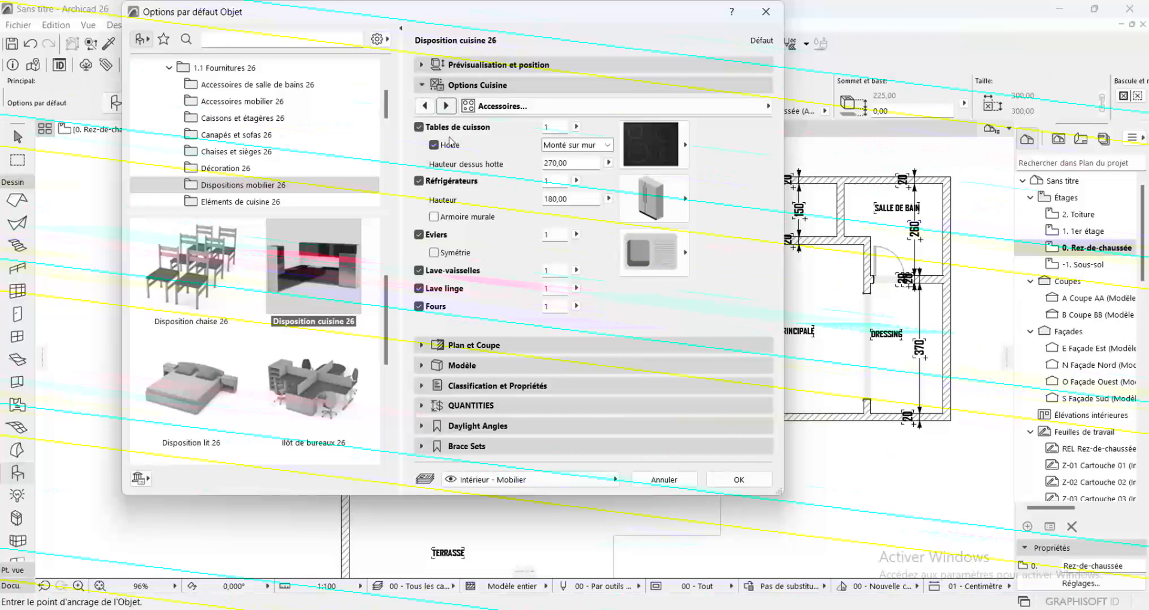
{"action": "left_click", "coordinate": [419, 289]}
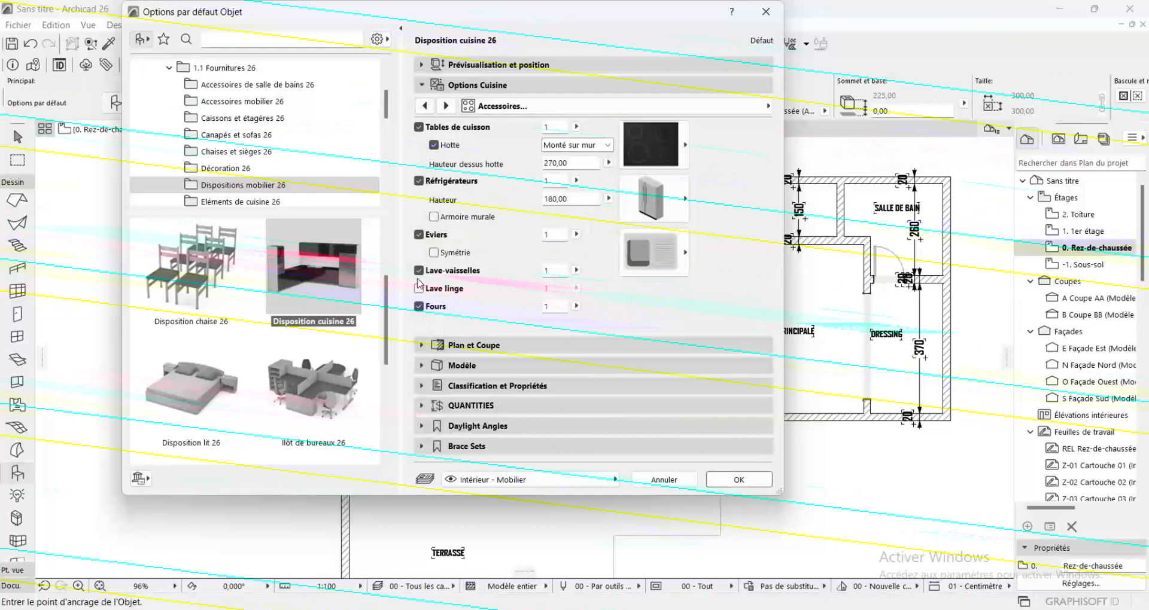
{"action": "left_click", "coordinate": [419, 271]}
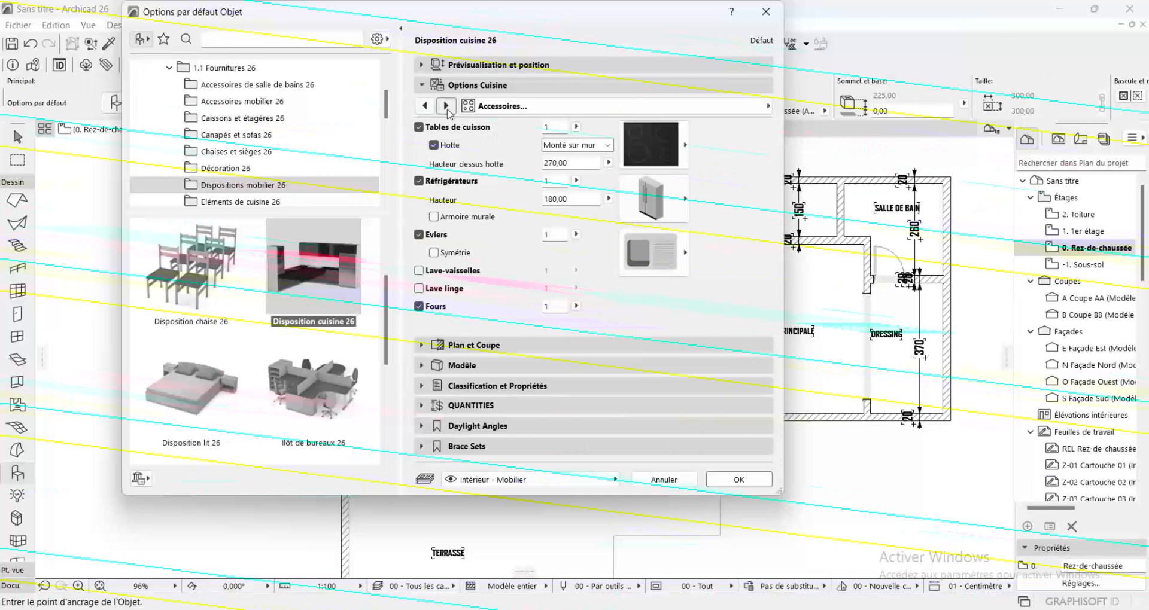
Accept the kitchen layout settings and place the object just above the OPEN KITCHEN label
{"action": "left_click", "coordinate": [445, 106]}
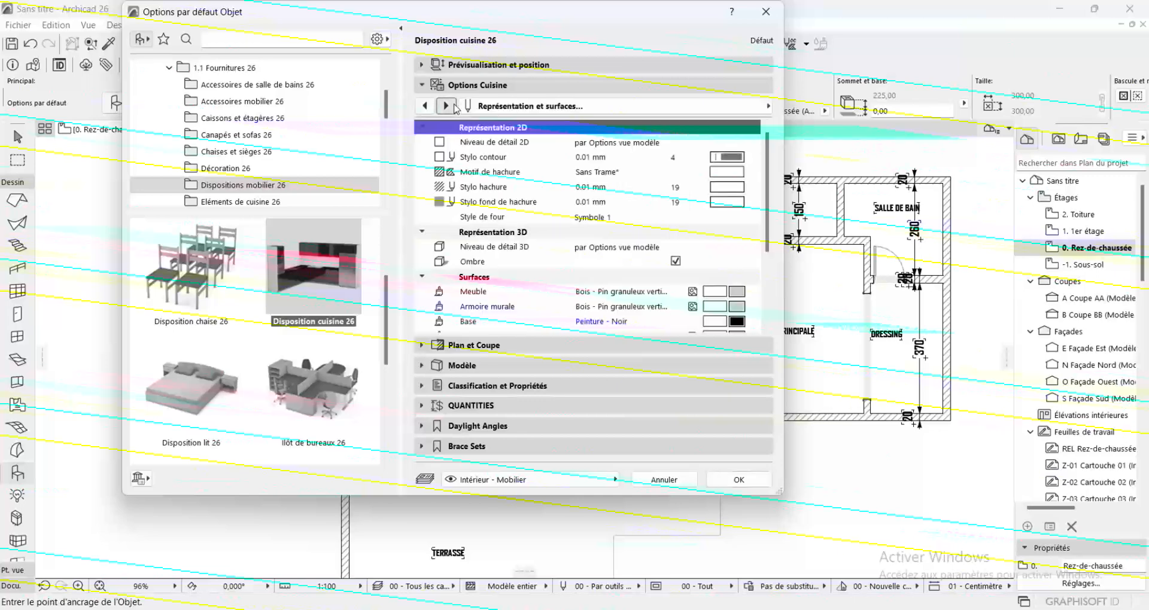
{"action": "left_click", "coordinate": [740, 480]}
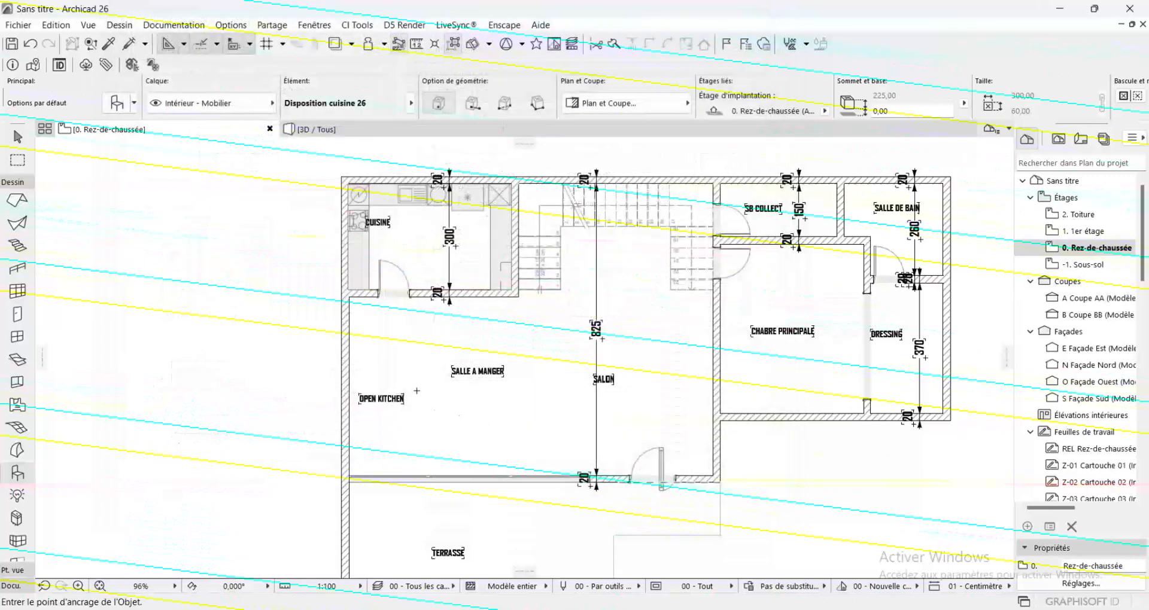
{"action": "left_click", "coordinate": [424, 367]}
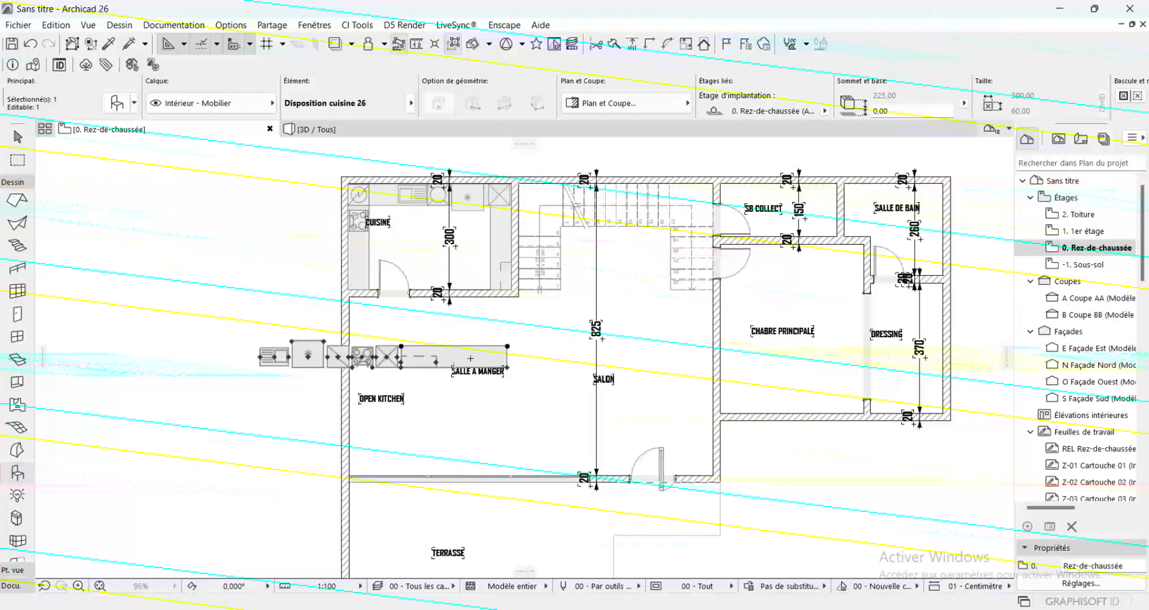
Rotate the new kitchen layout about its lower corner near SALLE A MANGER so that the counter runs vertically
{"action": "key", "text": "ctrl+e"}
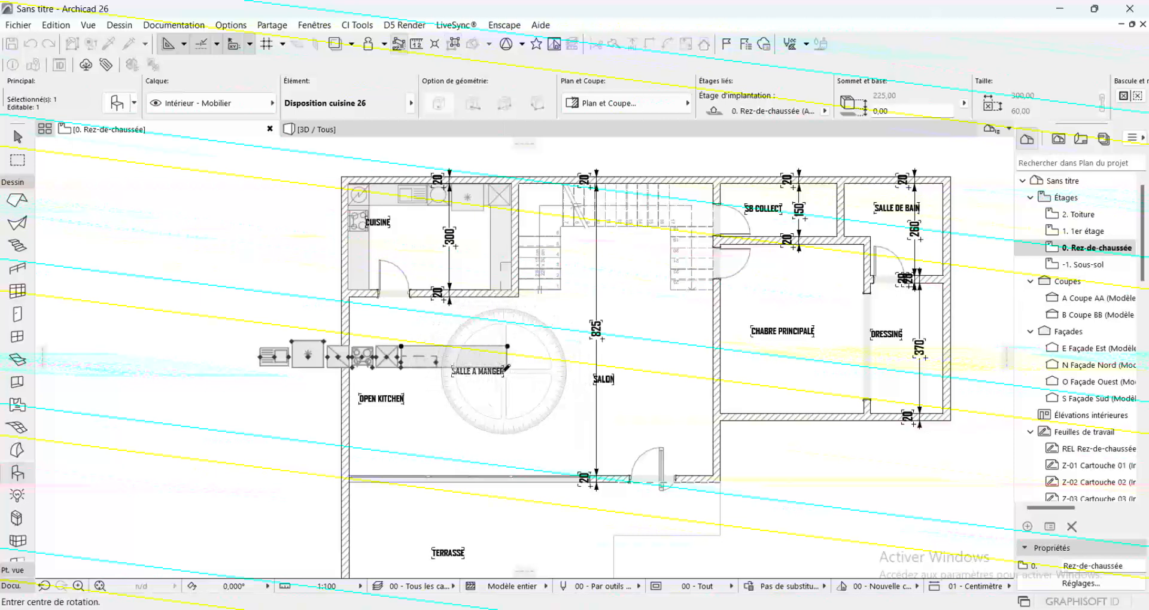
{"action": "left_click", "coordinate": [507, 367]}
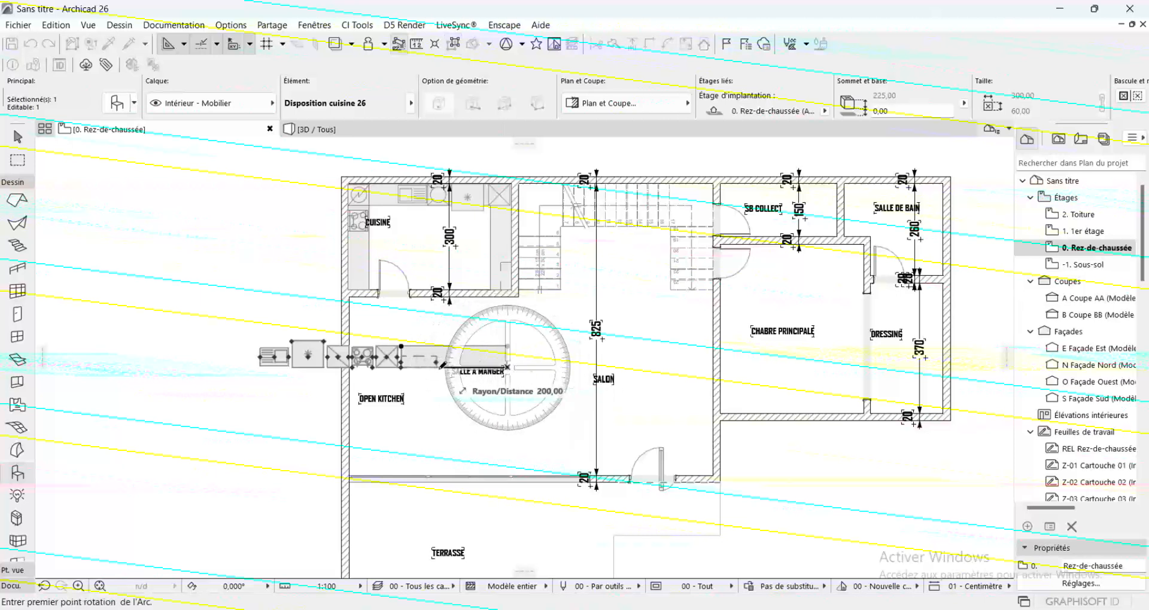
{"action": "left_click", "coordinate": [224, 367]}
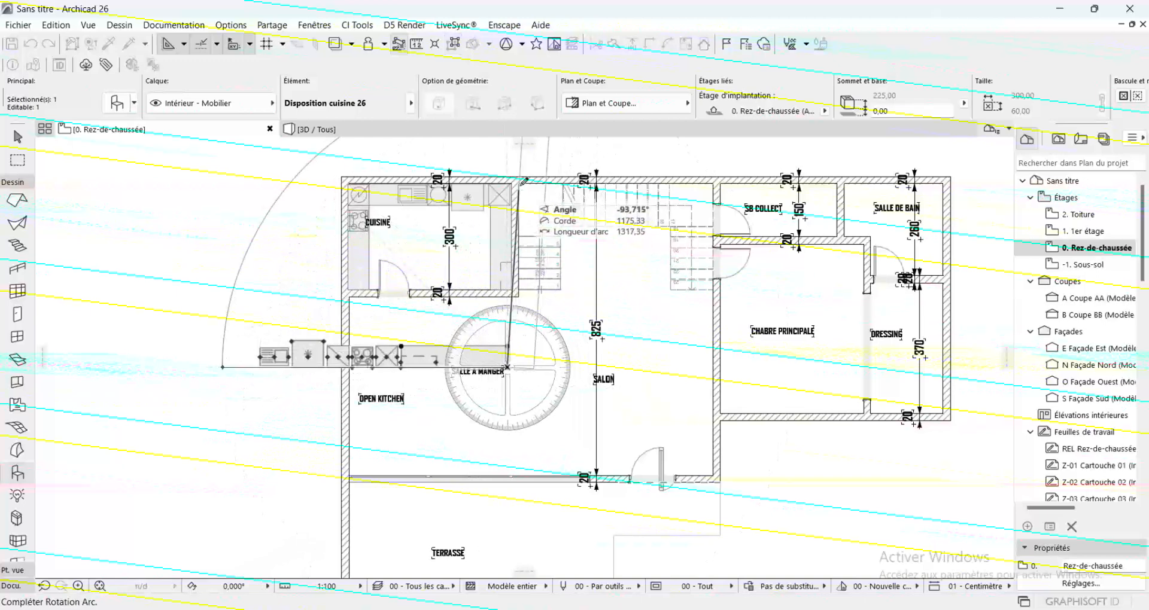
{"action": "left_click", "coordinate": [524, 180]}
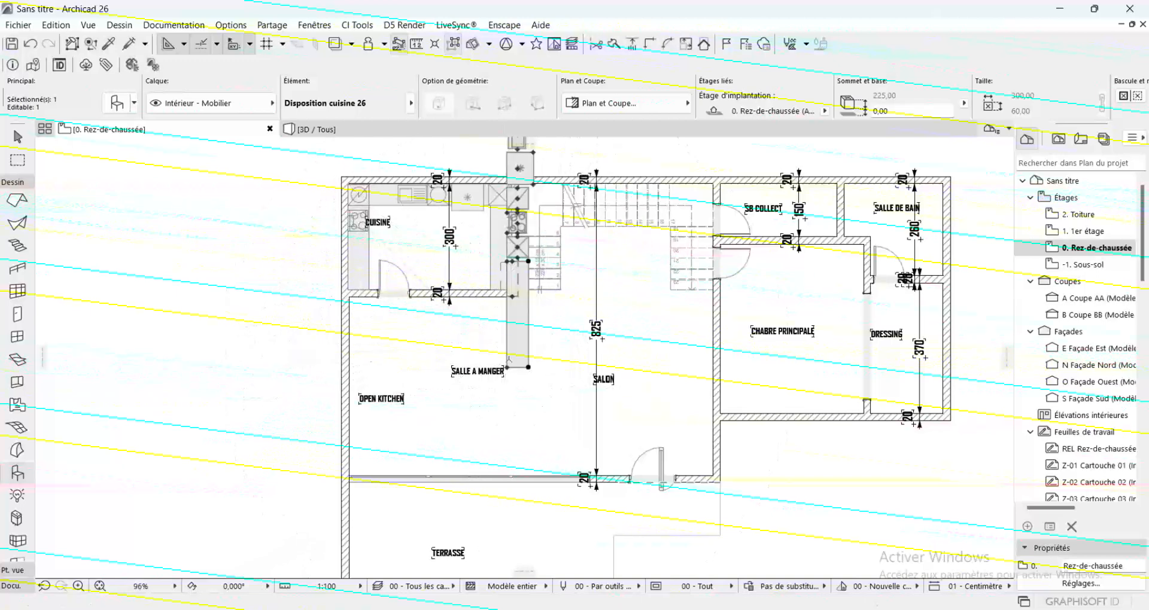
Move the rotated kitchen layout so its lower corner meets the exterior wall beside the terrace glazing
{"action": "left_click", "coordinate": [507, 368]}
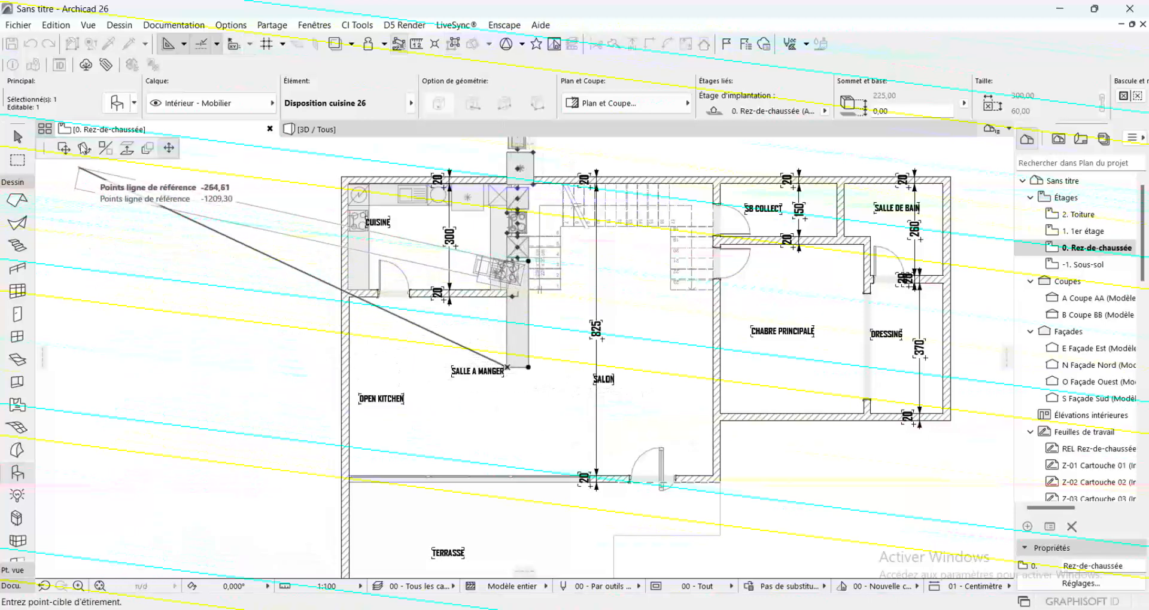
{"action": "left_click", "coordinate": [83, 149]}
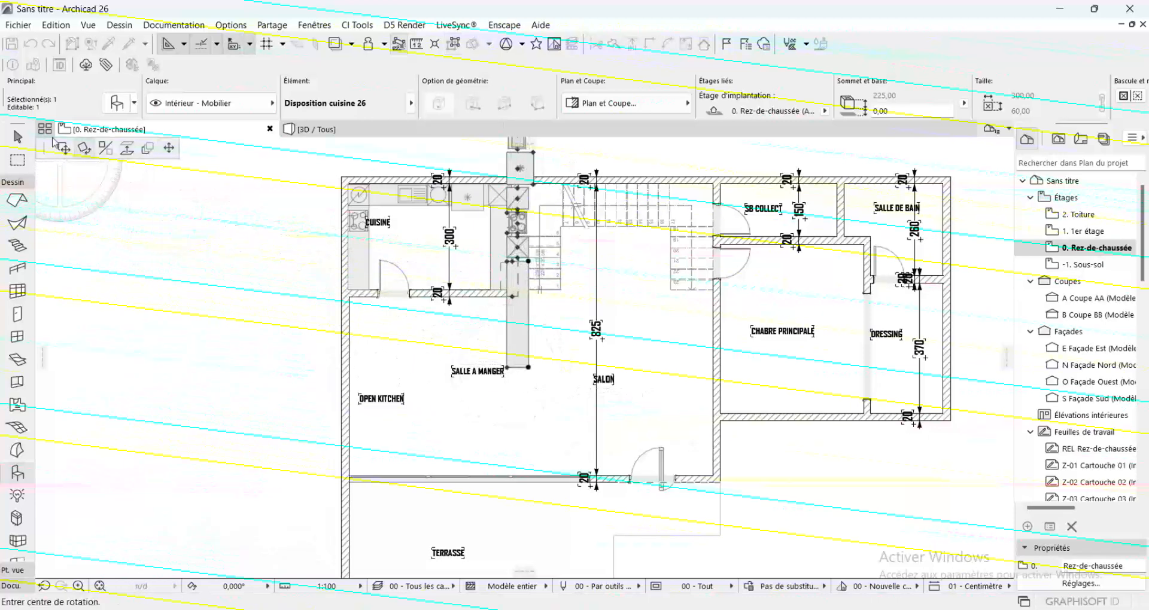
{"action": "left_click", "coordinate": [64, 148]}
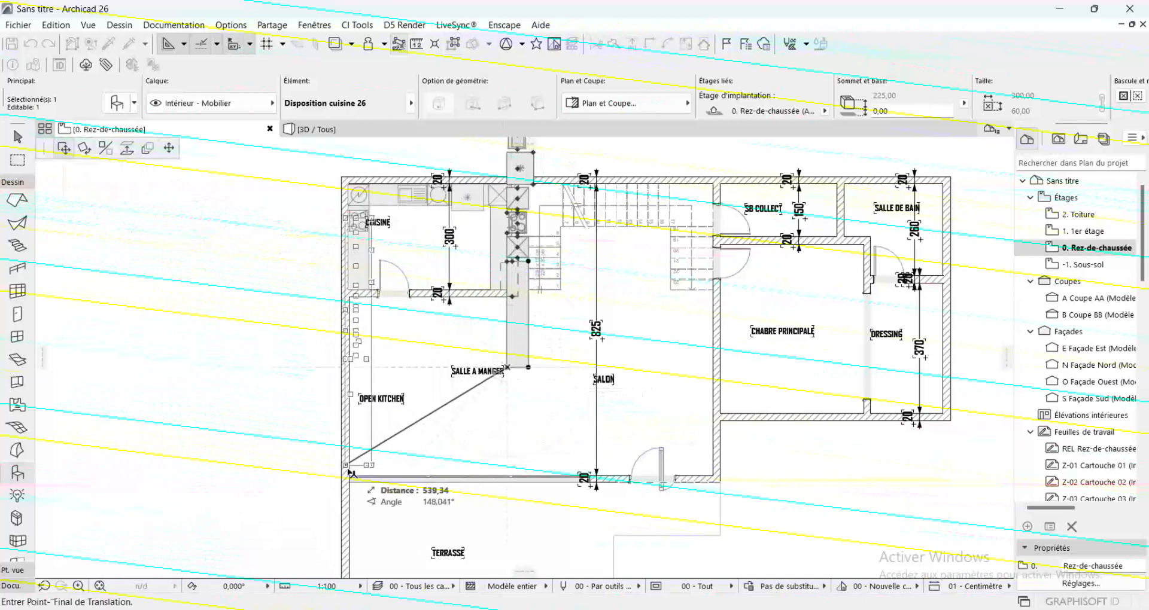
{"action": "scroll", "coordinate": [352, 476], "scroll_direction": "up", "scroll_amount": 5}
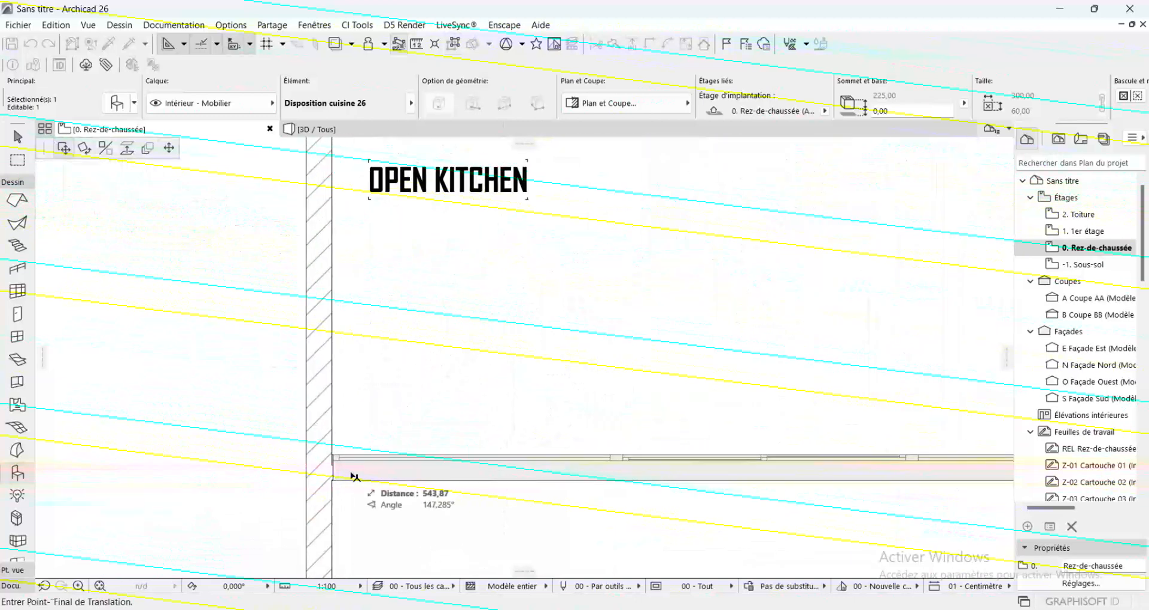
{"action": "left_click", "coordinate": [334, 450]}
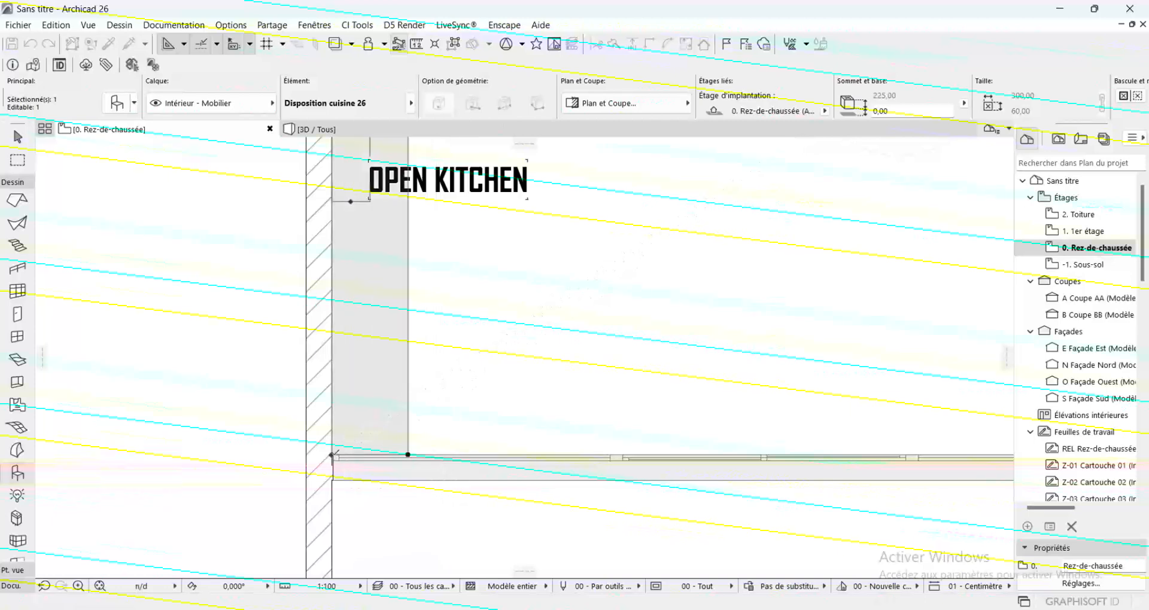
{"action": "scroll", "coordinate": [335, 452], "scroll_direction": "down", "scroll_amount": 5}
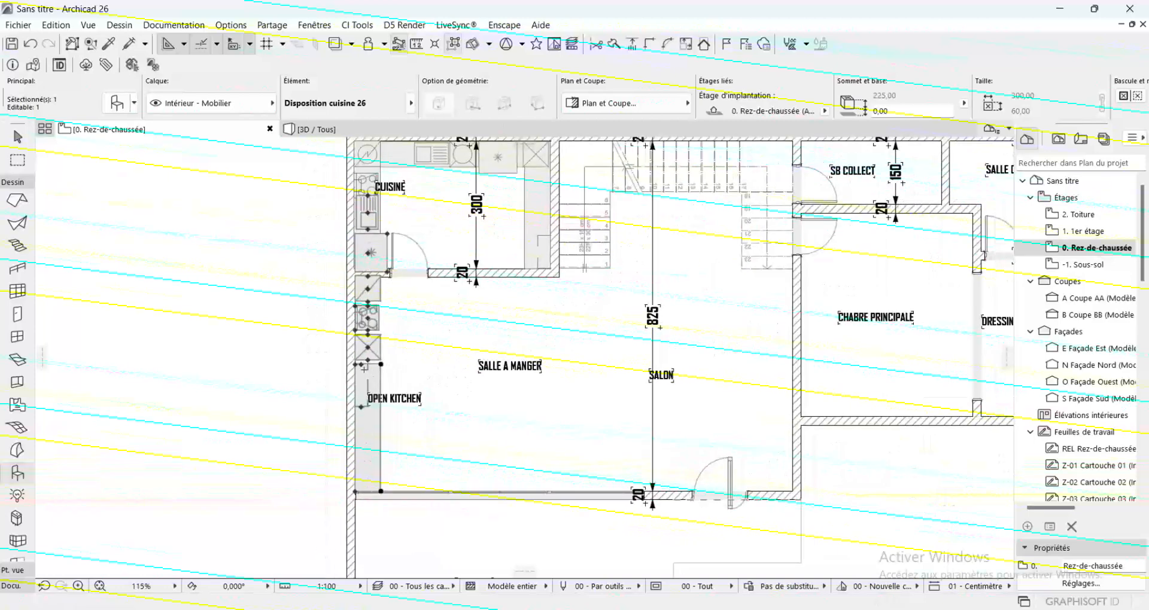
Move the crossed wall-cabinet symbol down the counter and place the hob above it, beside the OPEN KITCHEN label
{"action": "left_click", "coordinate": [368, 347]}
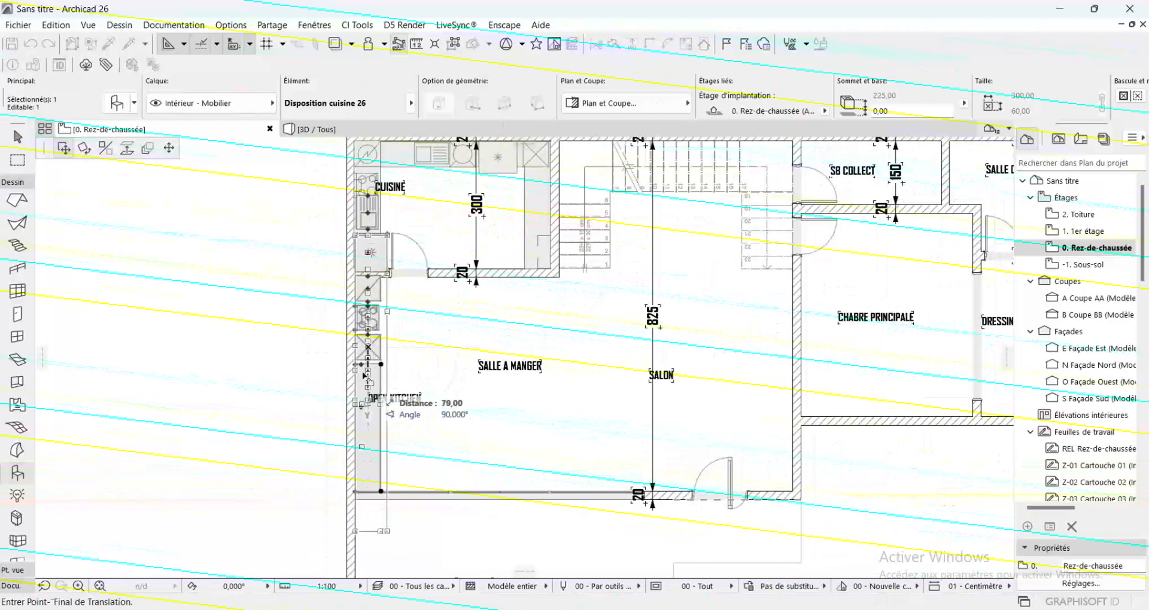
{"action": "left_click", "coordinate": [170, 146]}
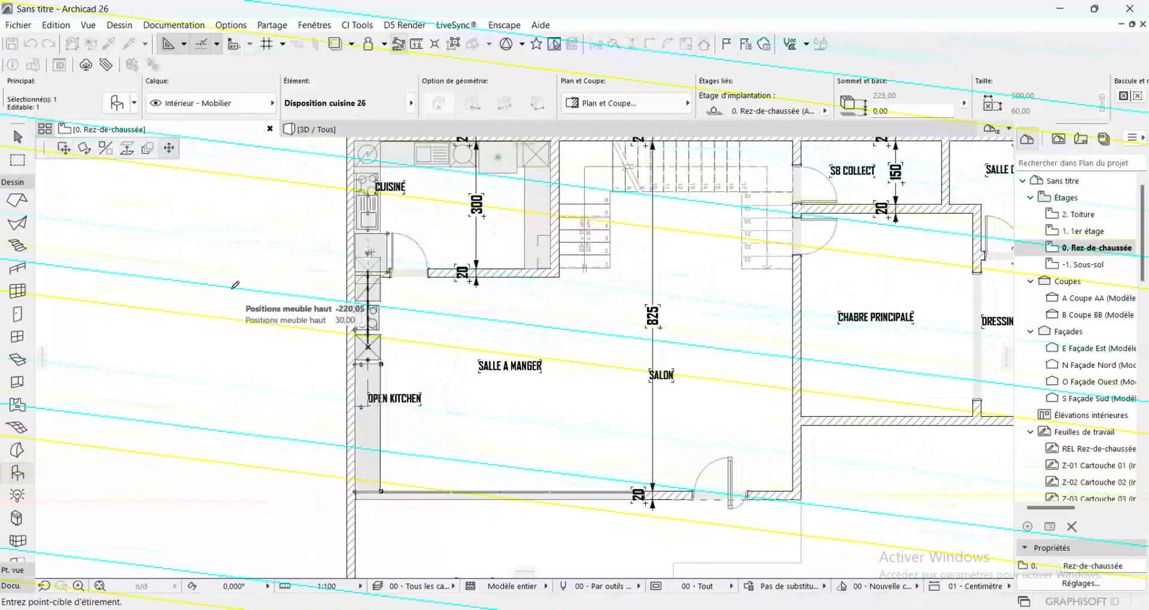
{"action": "left_click", "coordinate": [368, 419]}
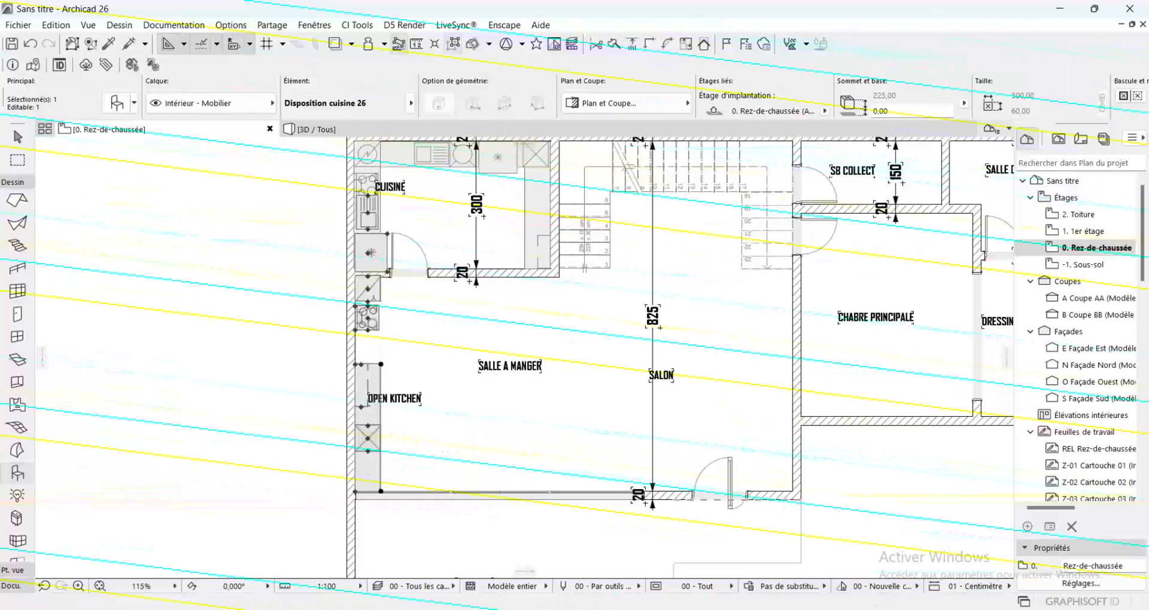
{"action": "left_click", "coordinate": [367, 319]}
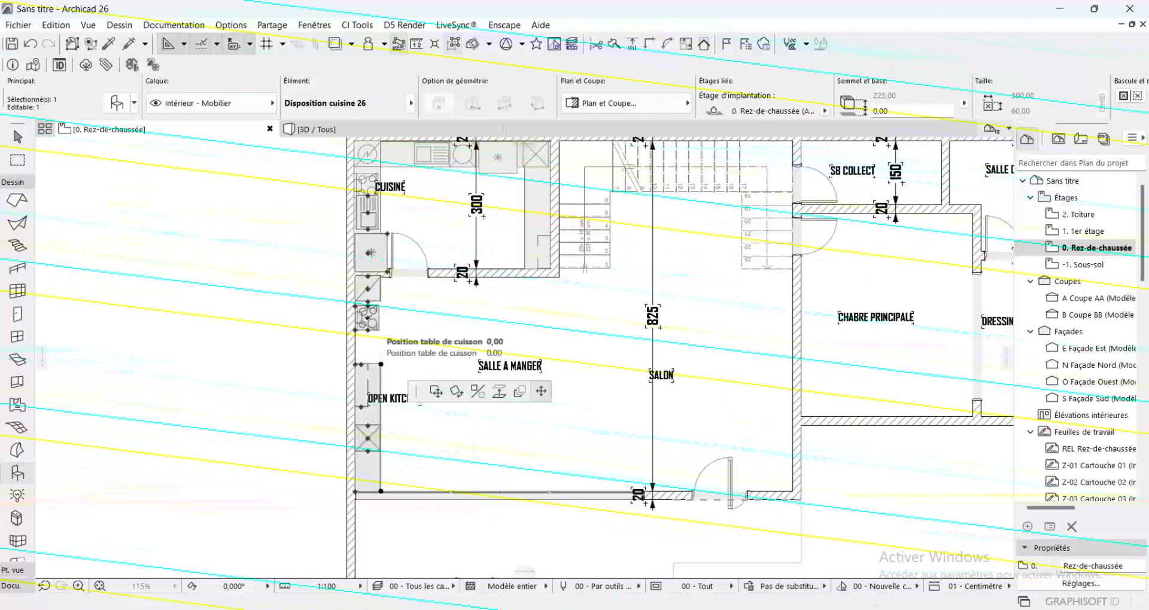
{"action": "left_click", "coordinate": [370, 390]}
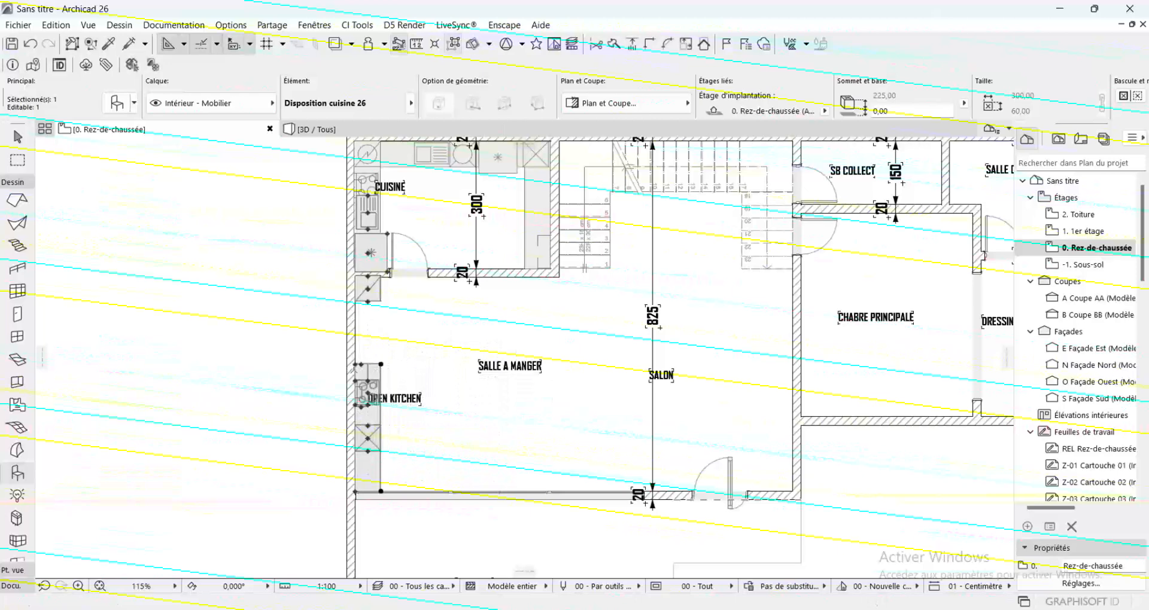
Stretch the open-kitchen counter up to the CUISINE partition wall and move the oven onto it, above the hob
{"action": "left_click", "coordinate": [356, 363]}
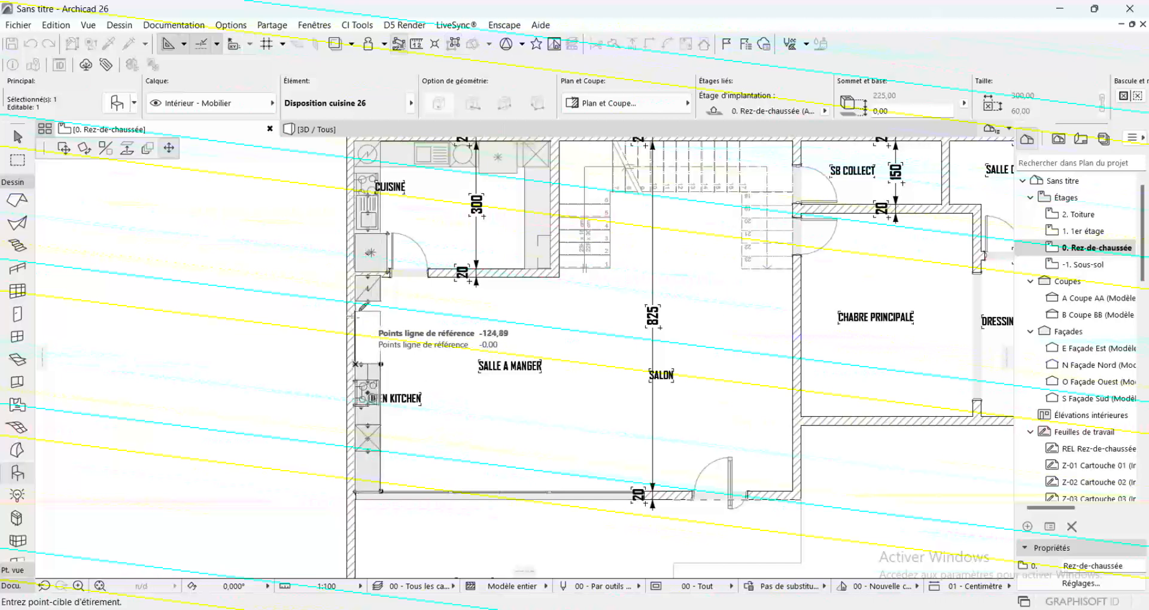
{"action": "left_click", "coordinate": [368, 289]}
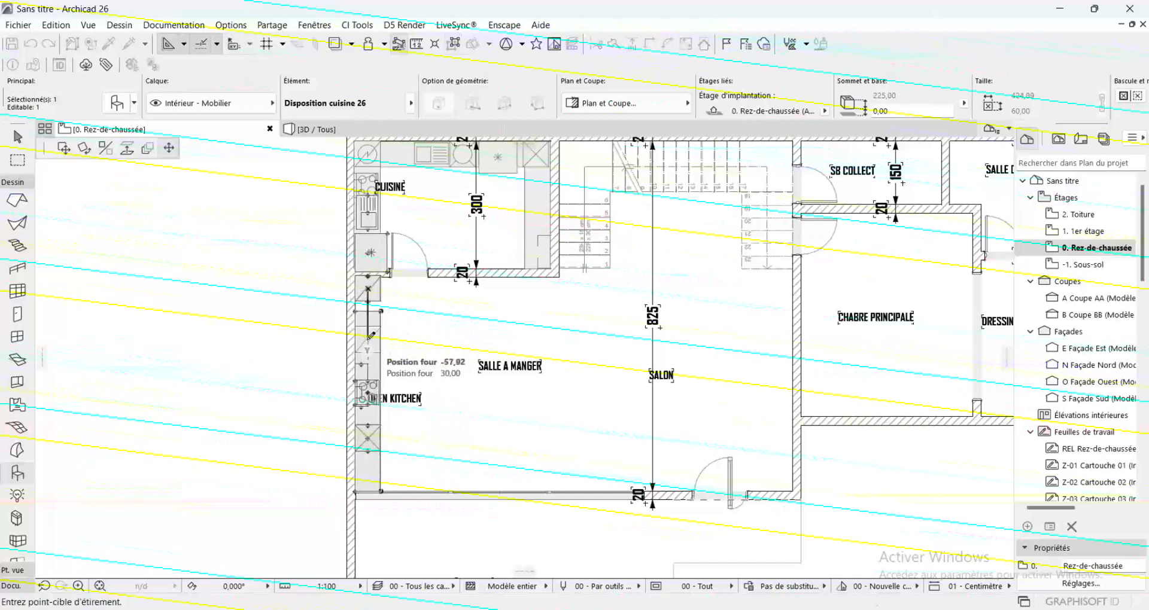
{"action": "left_click", "coordinate": [368, 339]}
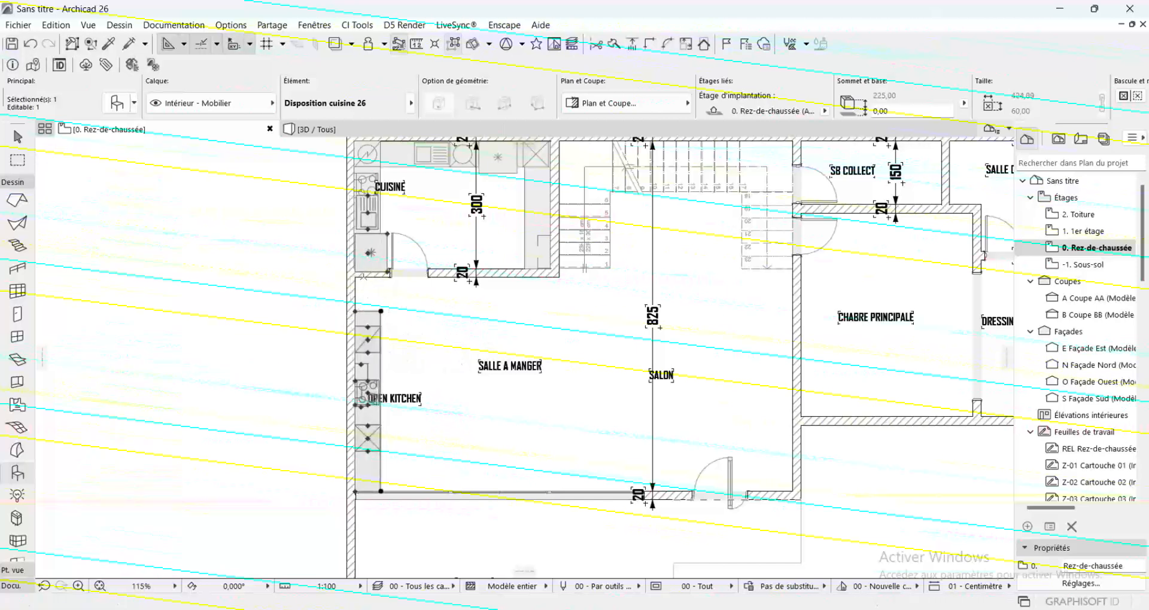
{"action": "left_click", "coordinate": [357, 311]}
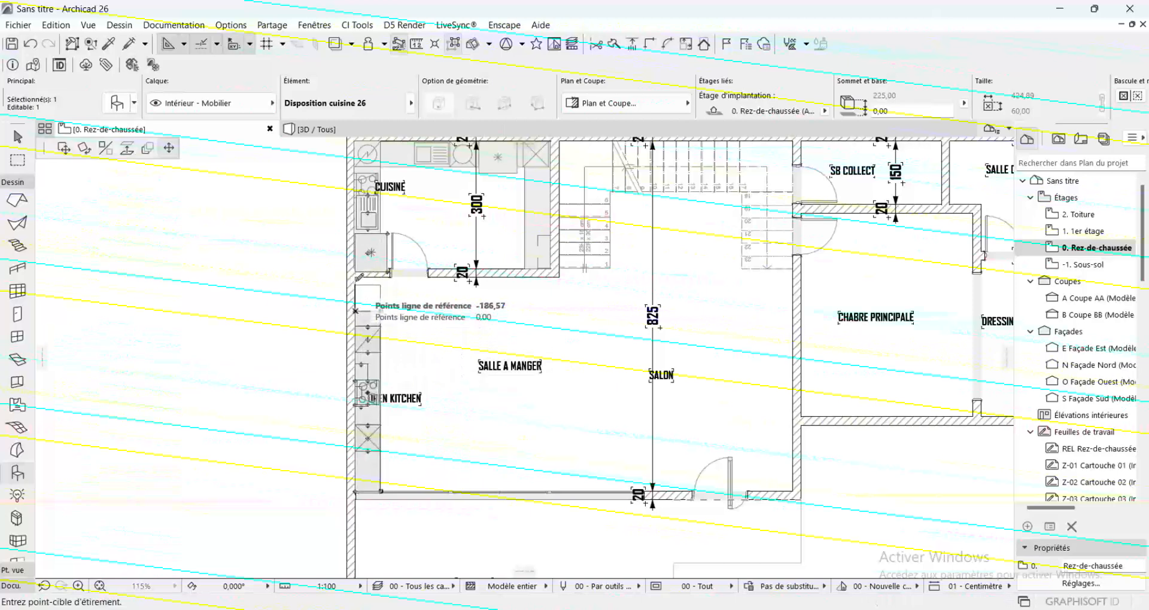
{"action": "left_click", "coordinate": [361, 276]}
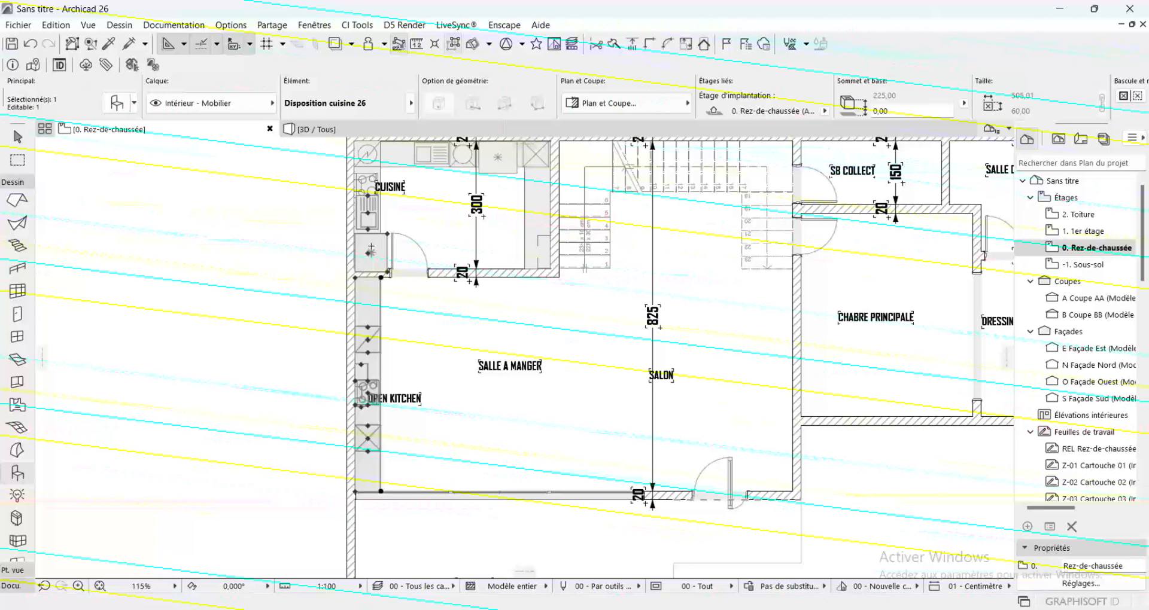
Move the refrigerator to the counter end against the CUISINE wall and the sink to the end near the terrace
{"action": "left_click", "coordinate": [370, 252]}
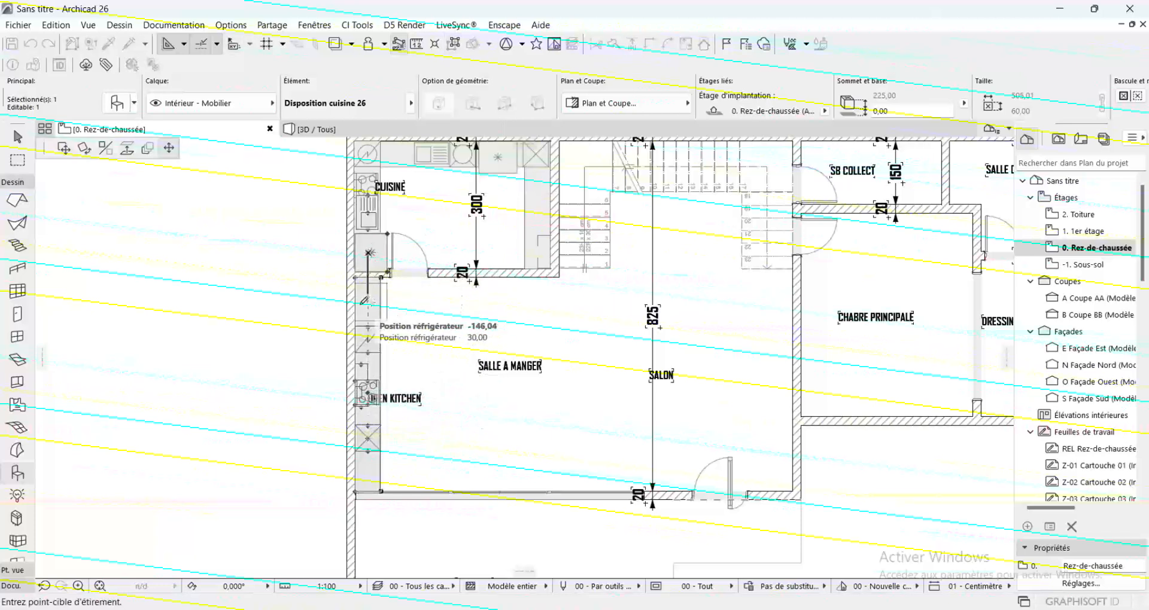
{"action": "left_click", "coordinate": [366, 295]}
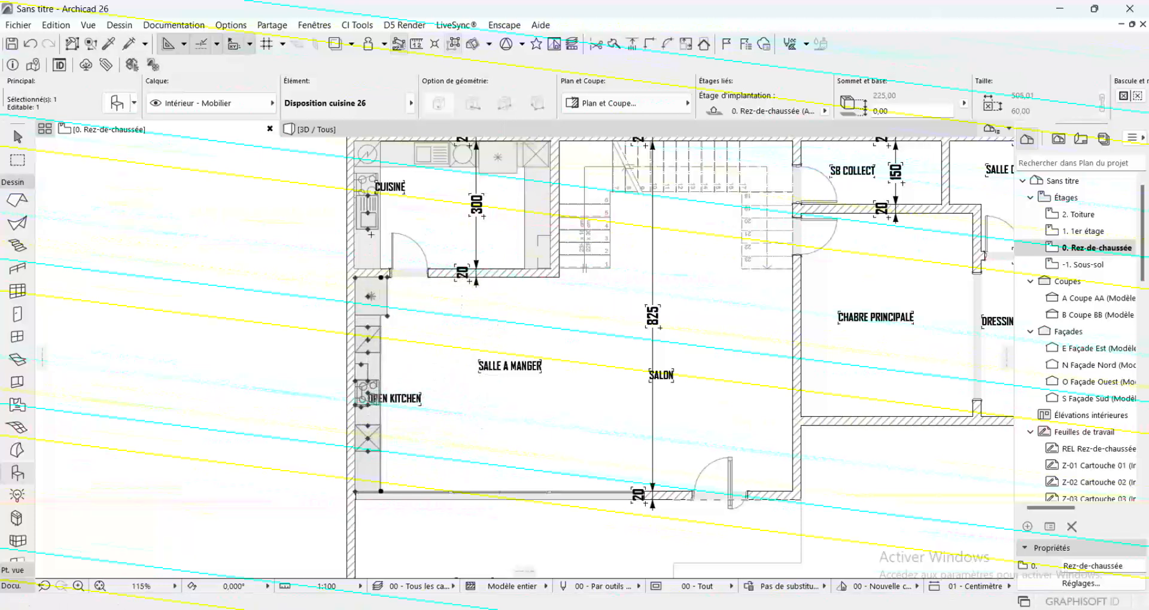
{"action": "left_click", "coordinate": [367, 212]}
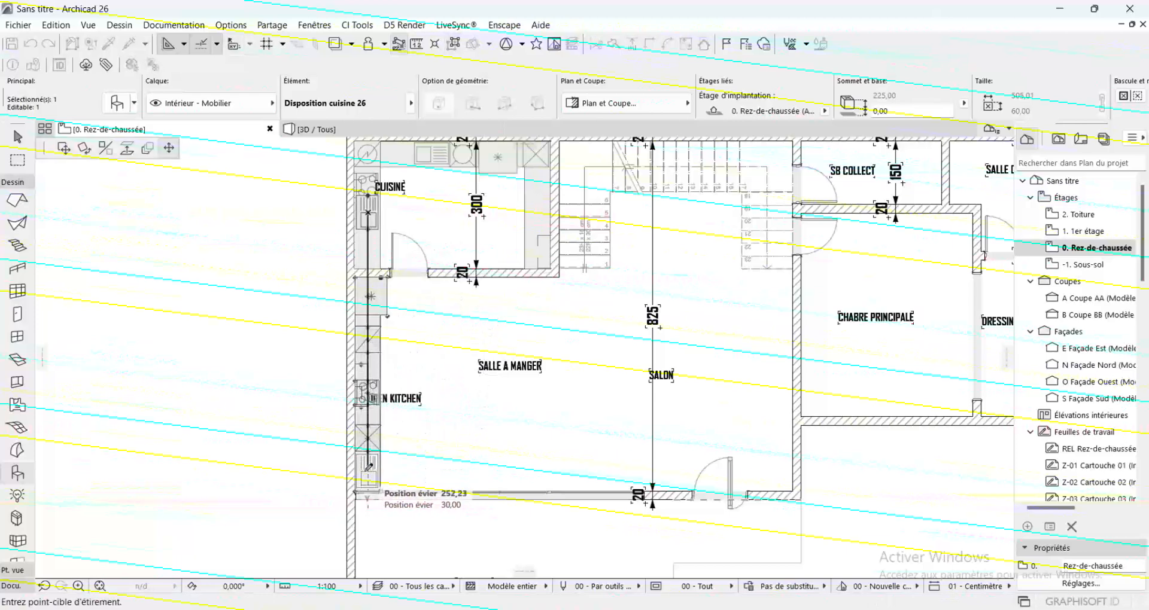
{"action": "left_click", "coordinate": [367, 470]}
Shift the crossed wall-cabinet symbol up beside the hob, nudge the sink slightly up the counter, and deselect the layout
{"action": "left_click", "coordinate": [368, 438]}
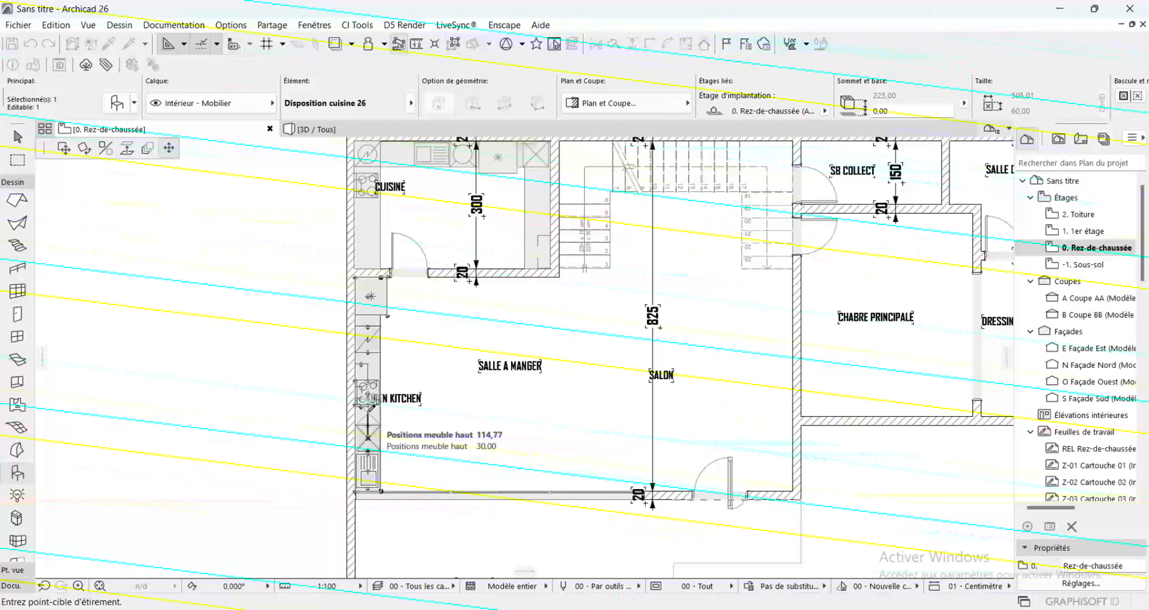
{"action": "left_click", "coordinate": [368, 451]}
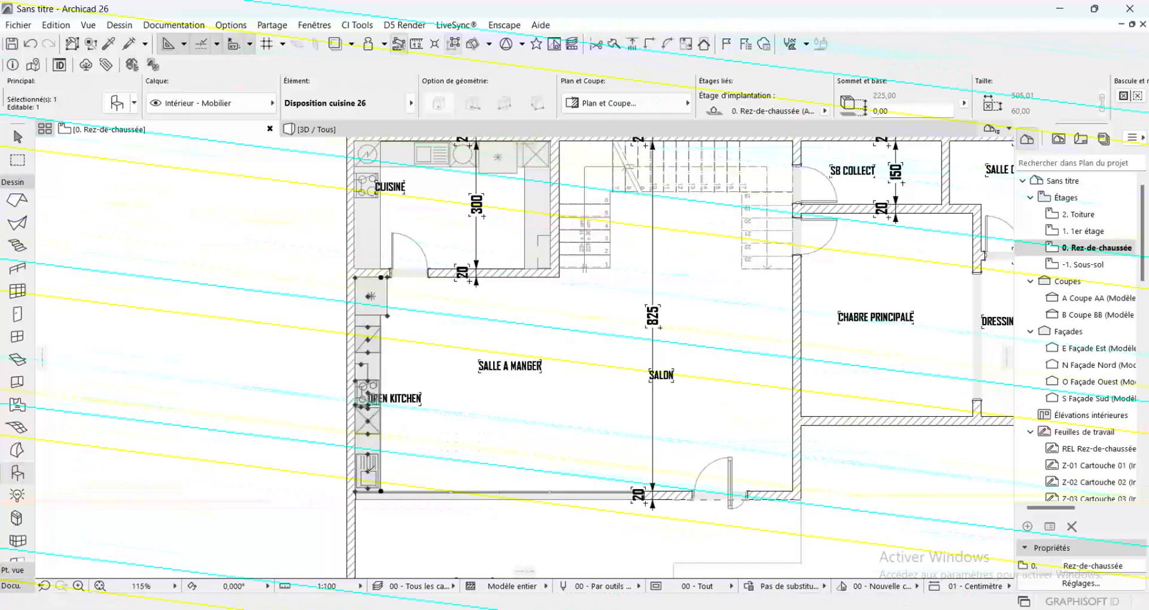
{"action": "left_click", "coordinate": [367, 472]}
{"action": "left_click", "coordinate": [367, 460]}
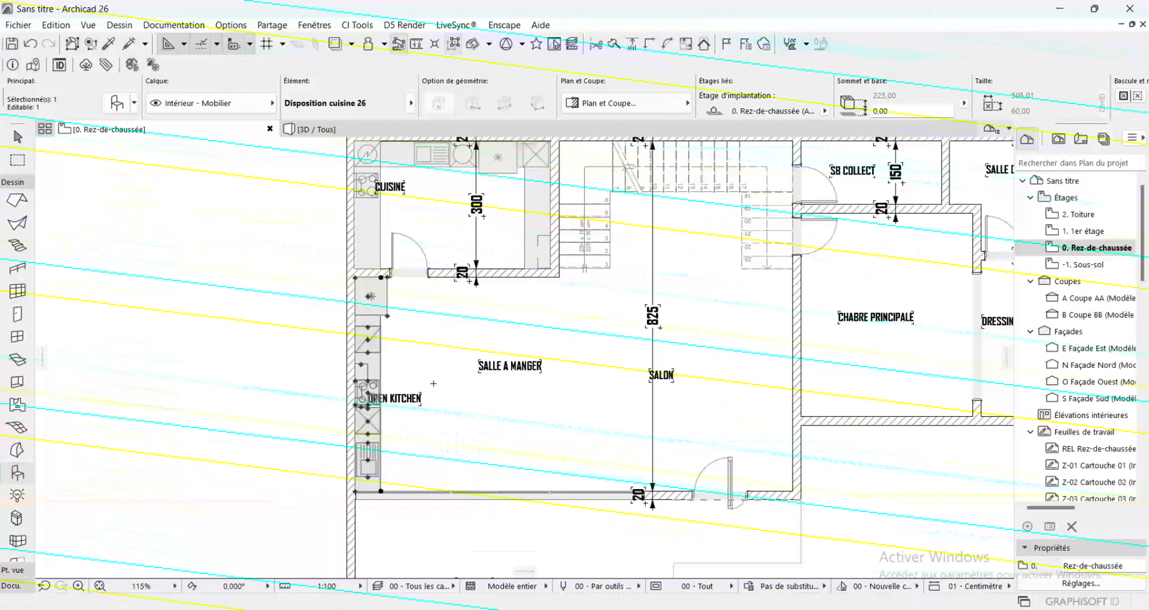
{"action": "key", "text": "Escape"}
{"action": "scroll", "coordinate": [350, 304], "scroll_direction": "down", "scroll_amount": 3}
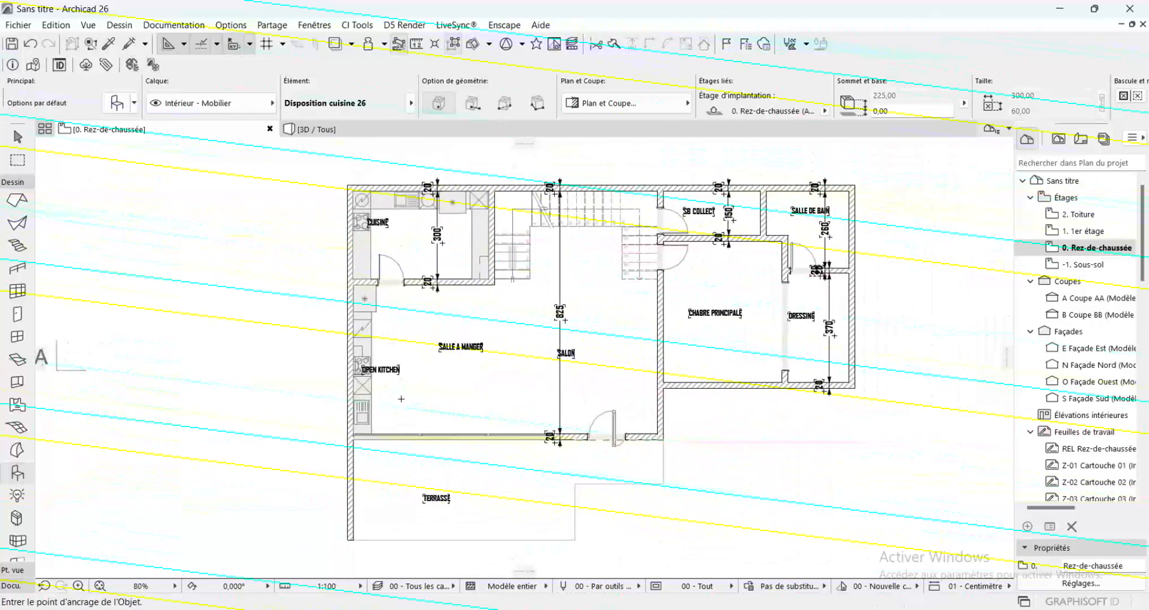
Open the default object settings and choose Table haute rectangulaire 26 from Dispositions mobilier 26
{"action": "scroll", "coordinate": [493, 361], "scroll_direction": "up", "scroll_amount": 3}
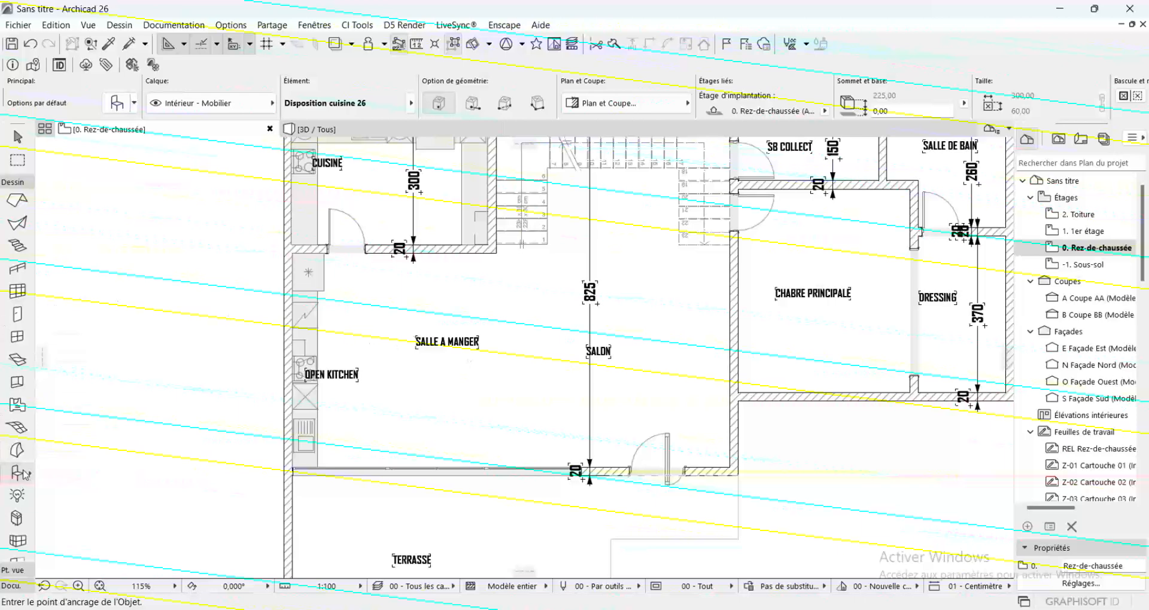
{"action": "double_click", "coordinate": [18, 473]}
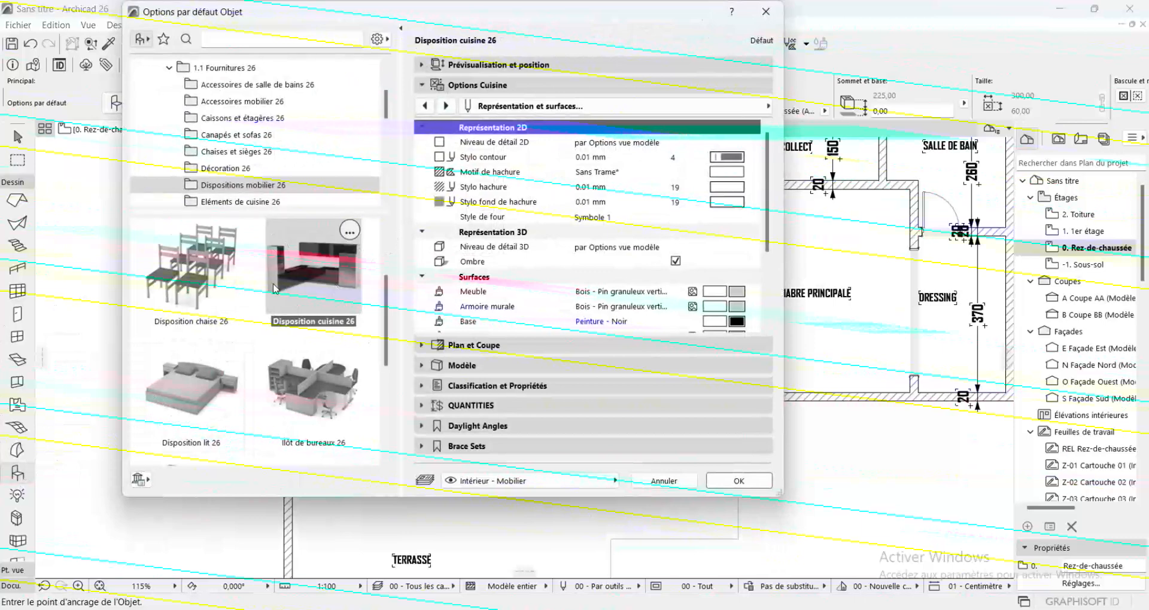
{"action": "scroll", "coordinate": [252, 381], "scroll_direction": "up", "scroll_amount": 2}
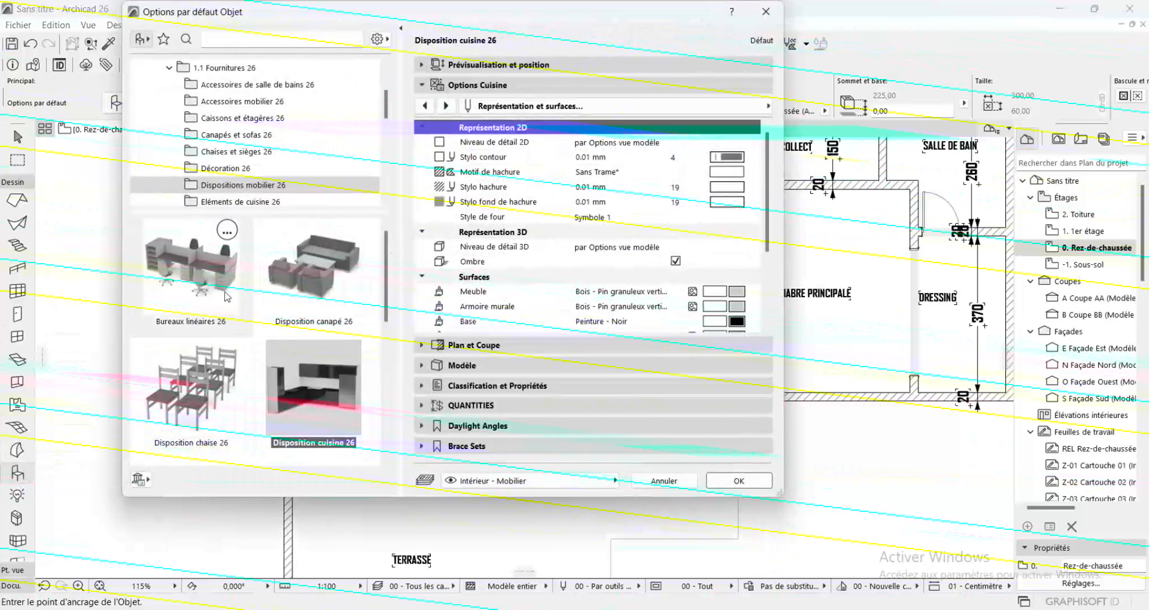
{"action": "scroll", "coordinate": [312, 310], "scroll_direction": "down", "scroll_amount": 4}
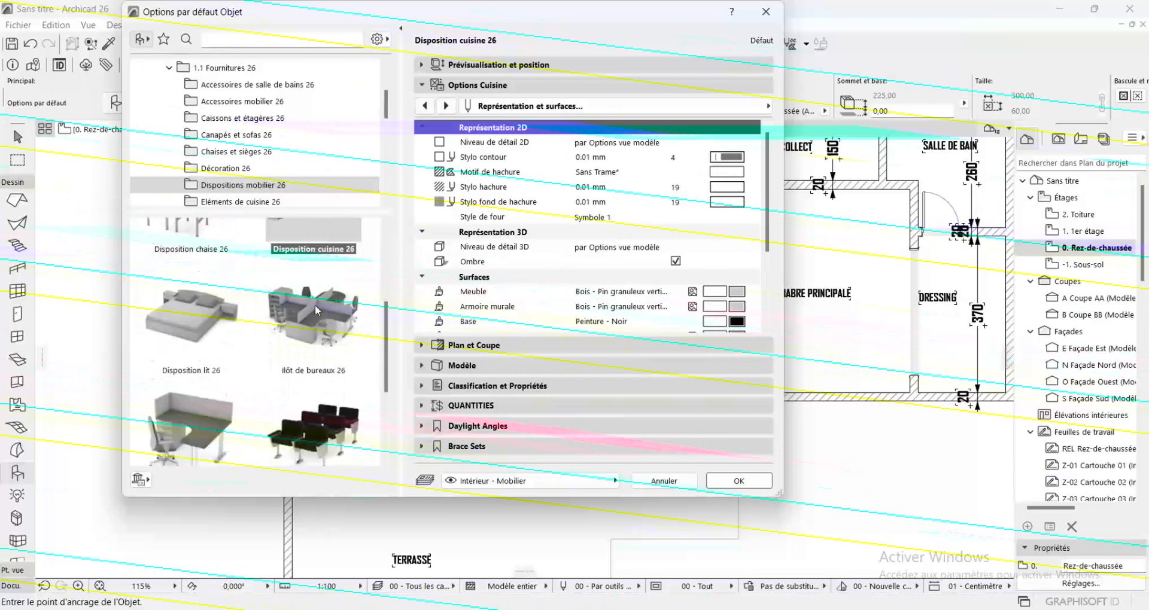
{"action": "left_click", "coordinate": [203, 407]}
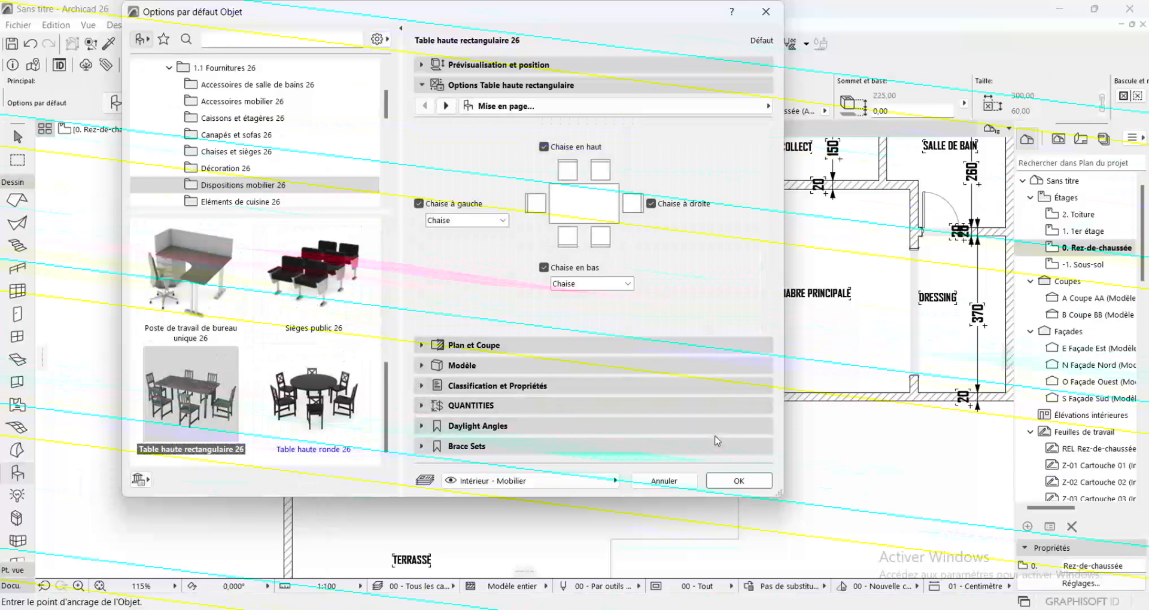
Place the rectangular table with its chairs beside the open kitchen, near the SALLE A MANGER label, and rotate it a quarter turn about its centre
{"action": "left_click", "coordinate": [742, 482]}
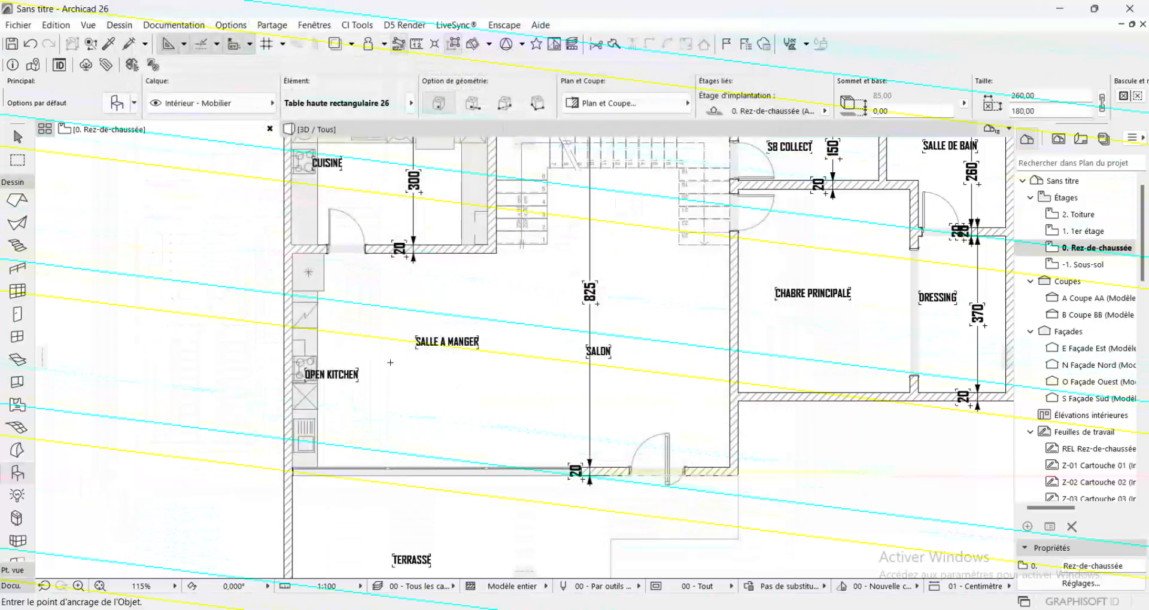
{"action": "left_click", "coordinate": [406, 343]}
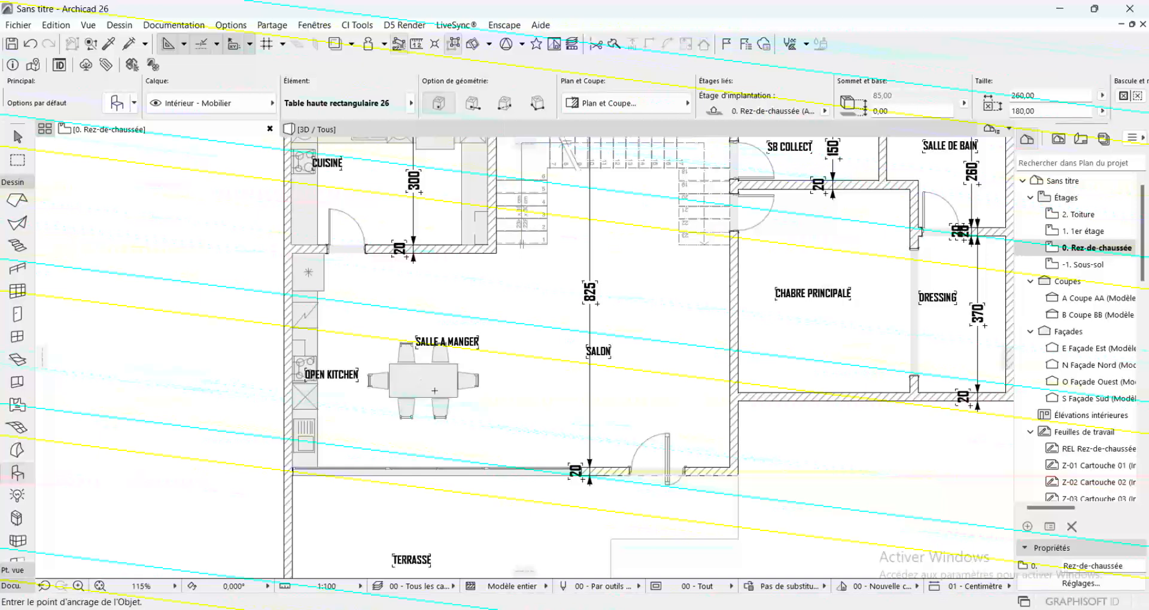
{"action": "left_click", "coordinate": [425, 378], "text": "shift"}
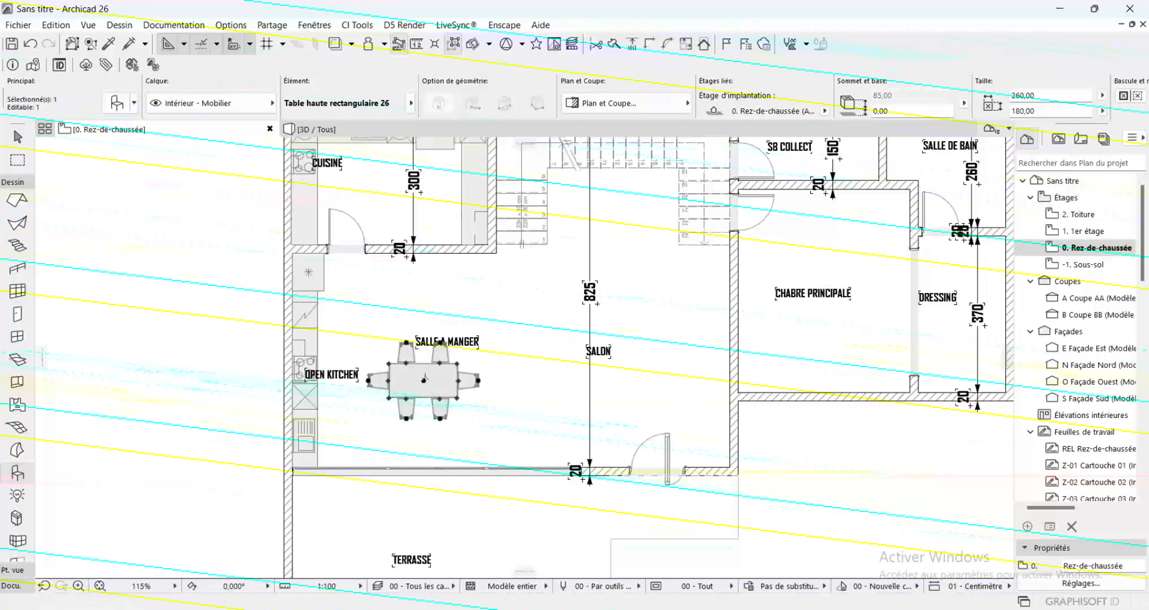
{"action": "key", "text": "ctrl+e"}
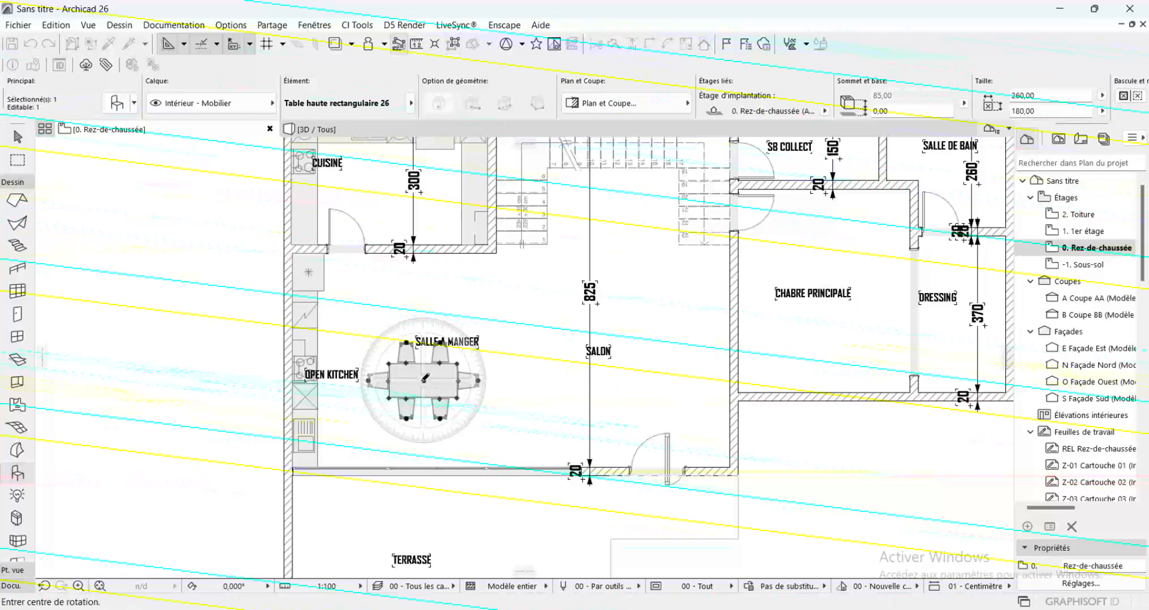
{"action": "left_click", "coordinate": [423, 381]}
{"action": "left_click", "coordinate": [556, 381]}
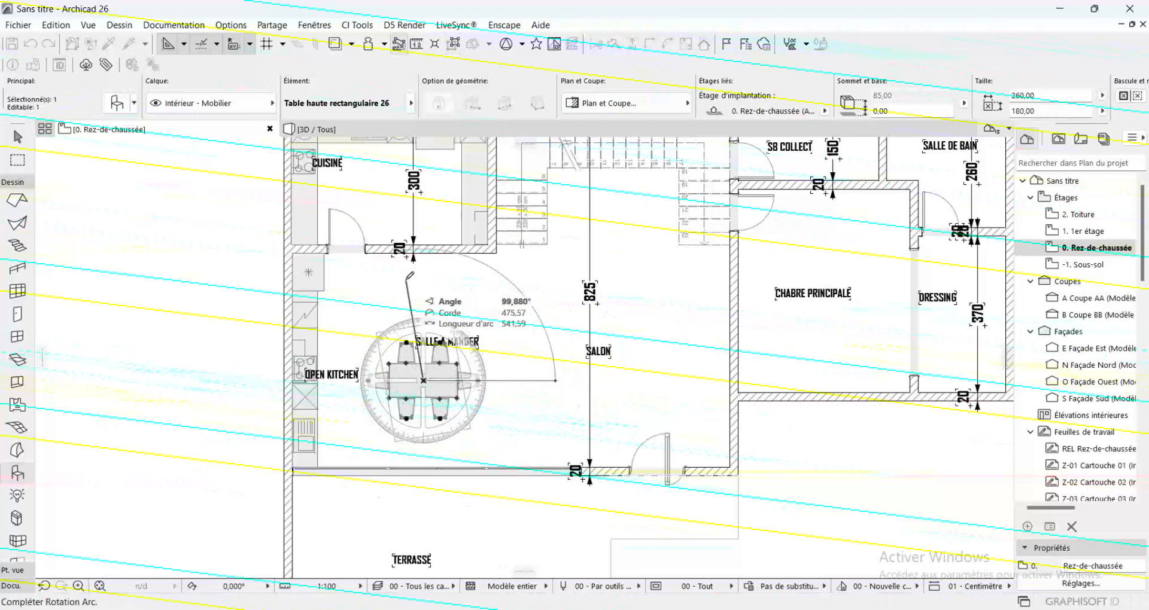
{"action": "left_click", "coordinate": [424, 328]}
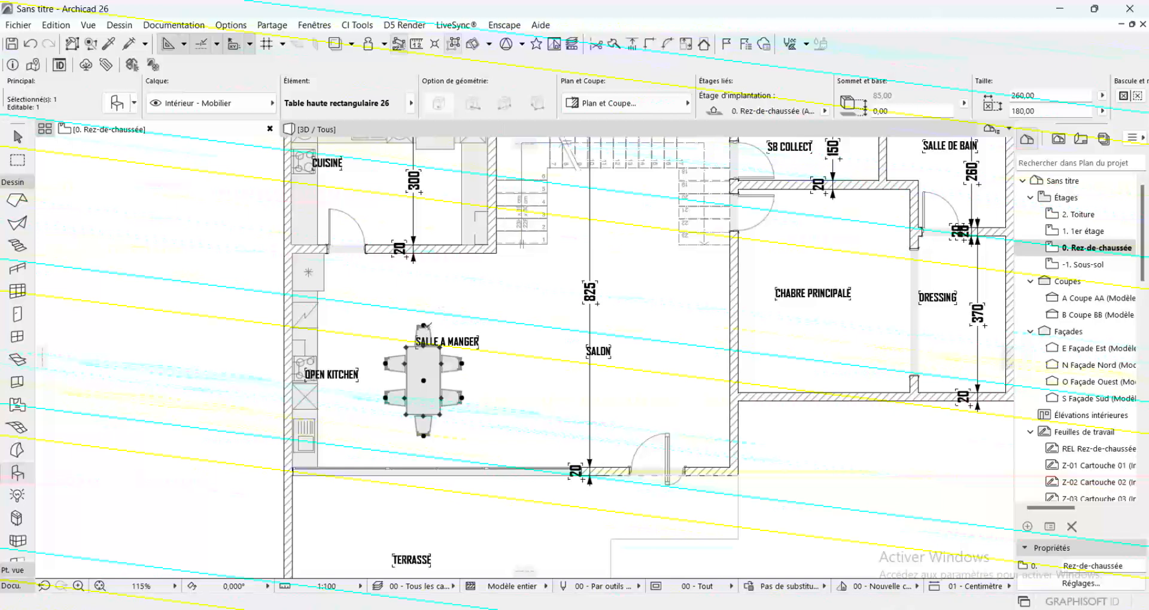
Lengthen the dining table to about 282 cm, shift it slightly toward the CUISINE partition wall, and deselect it
{"action": "left_click", "coordinate": [440, 347]}
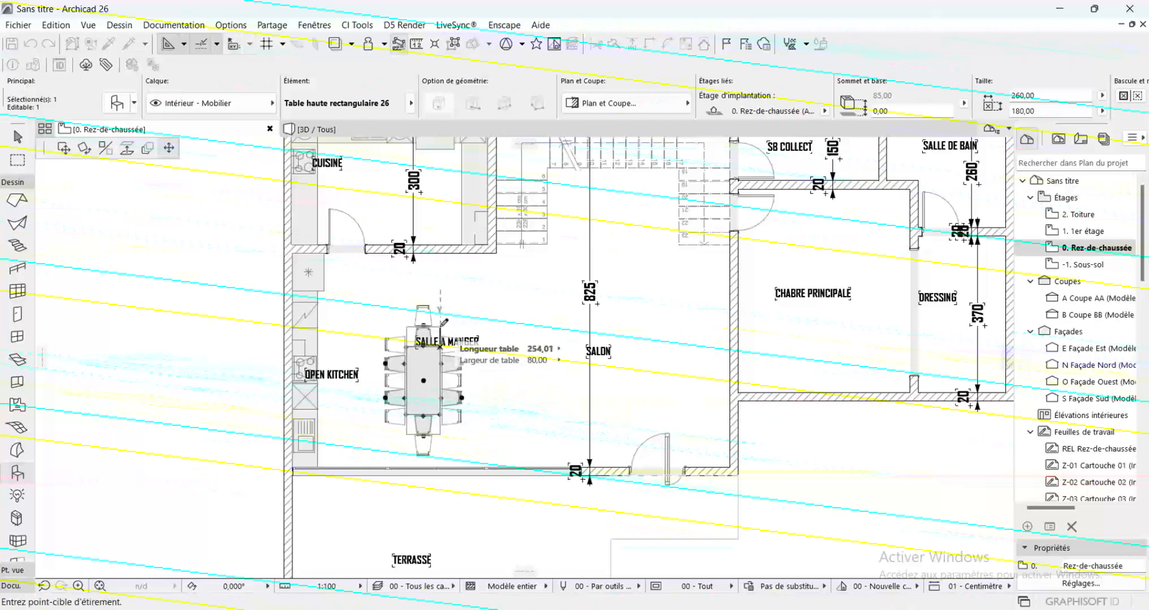
{"action": "left_click", "coordinate": [440, 321]}
{"action": "left_click", "coordinate": [423, 381]}
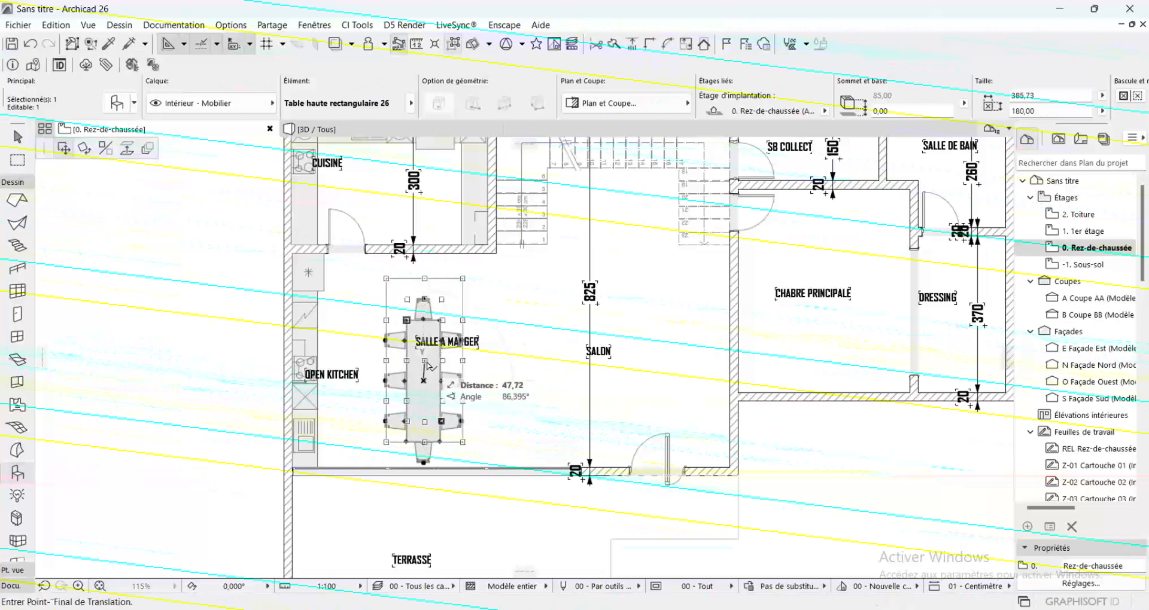
{"action": "left_click", "coordinate": [423, 362]}
{"action": "left_click", "coordinate": [440, 301]}
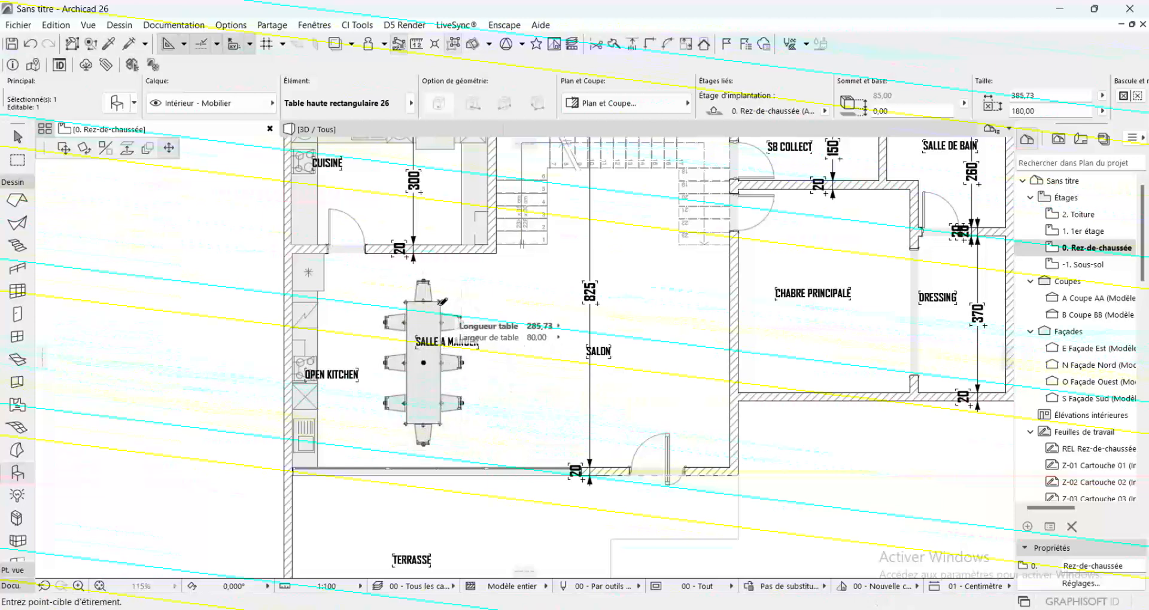
{"action": "left_click", "coordinate": [441, 313]}
{"action": "left_click", "coordinate": [442, 314]}
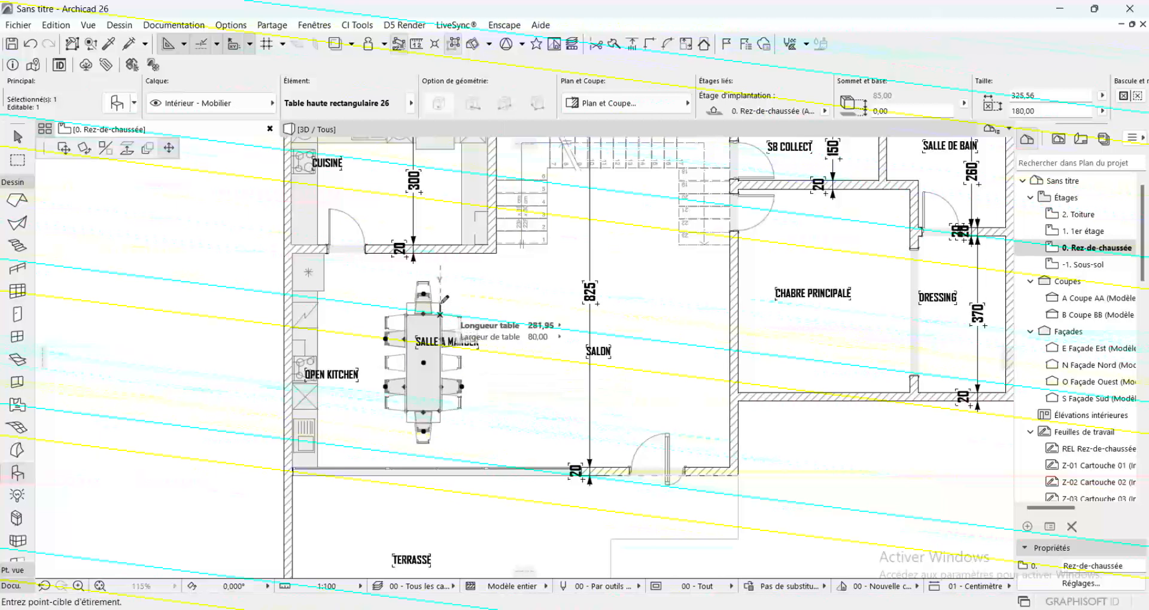
{"action": "left_click", "coordinate": [440, 303]}
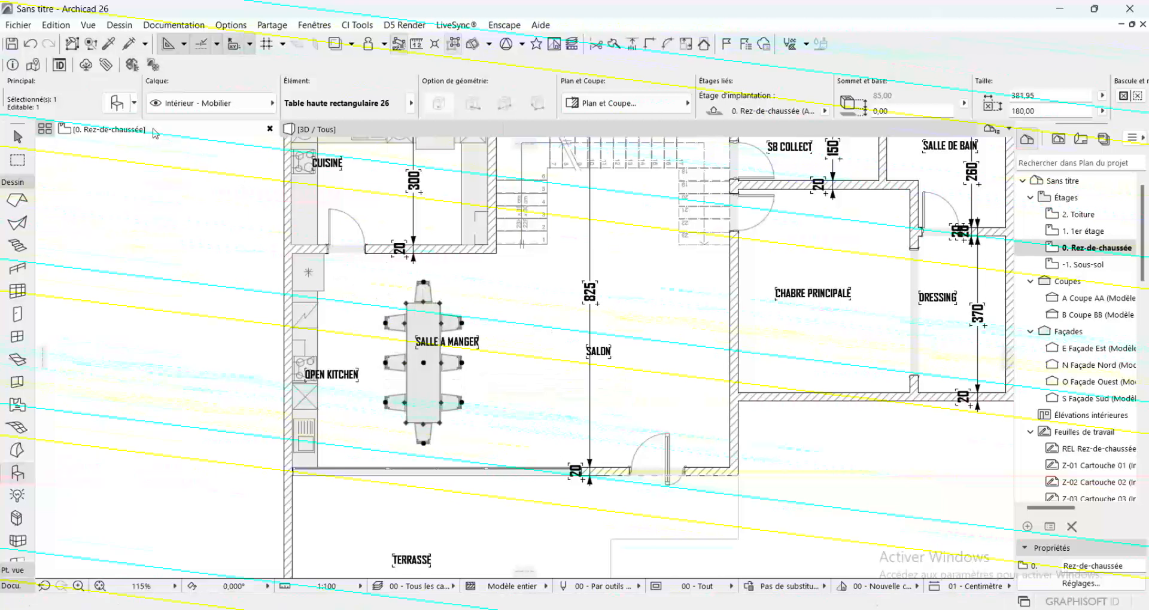
{"action": "key", "text": "Escape"}
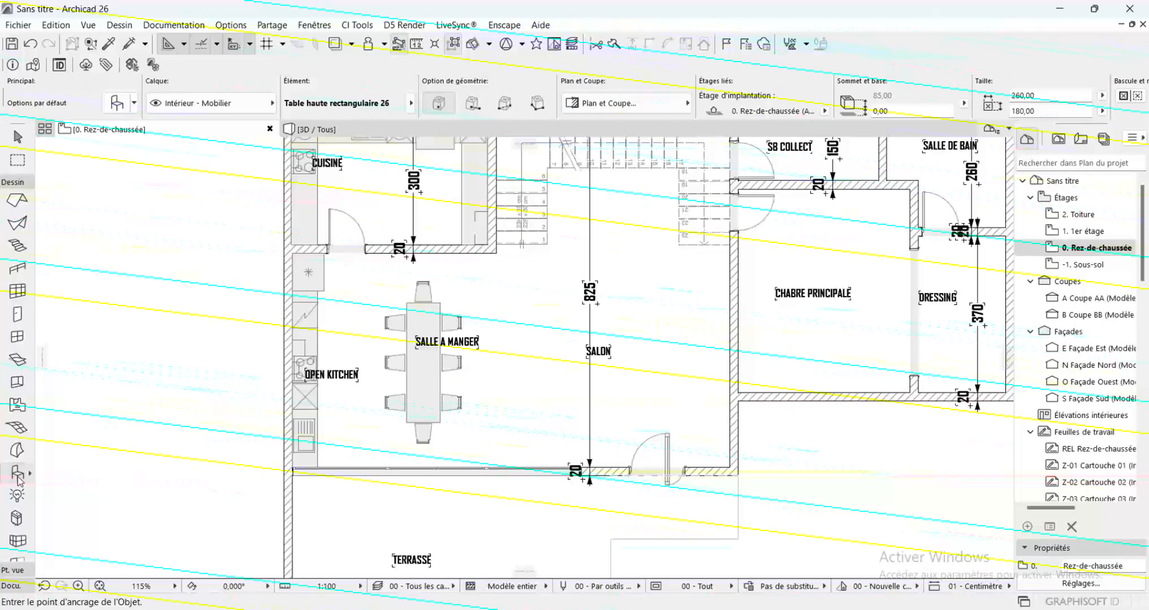
Choose Disposition canapé 26 from Dispositions mobilier 26 in the default object settings and turn off Siège en bas
{"action": "double_click", "coordinate": [18, 474]}
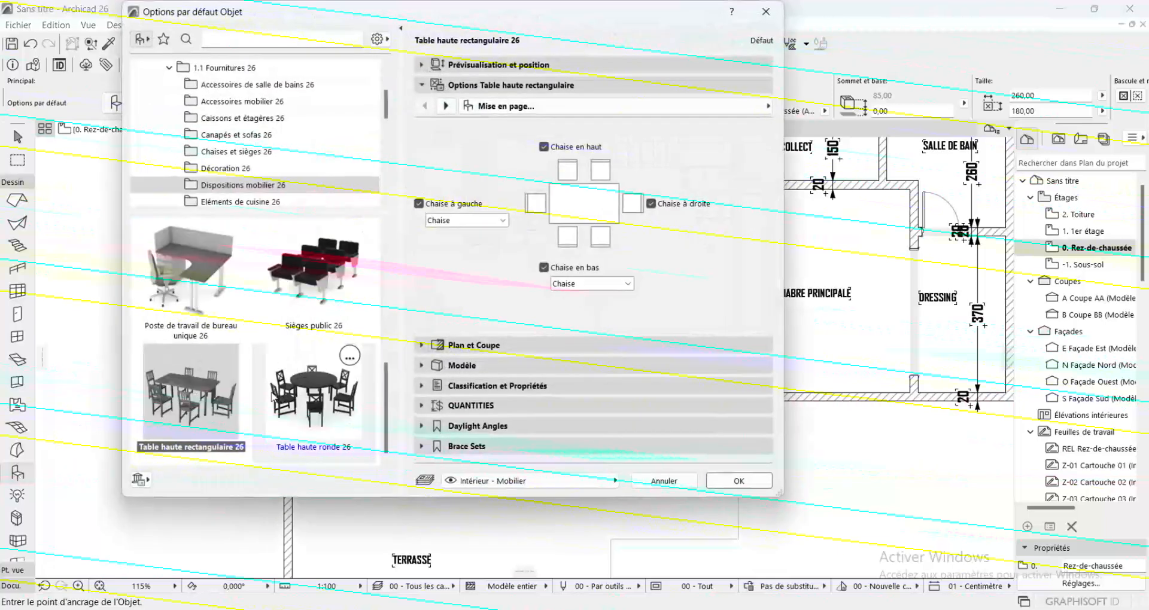
{"action": "scroll", "coordinate": [272, 395], "scroll_direction": "up", "scroll_amount": 5}
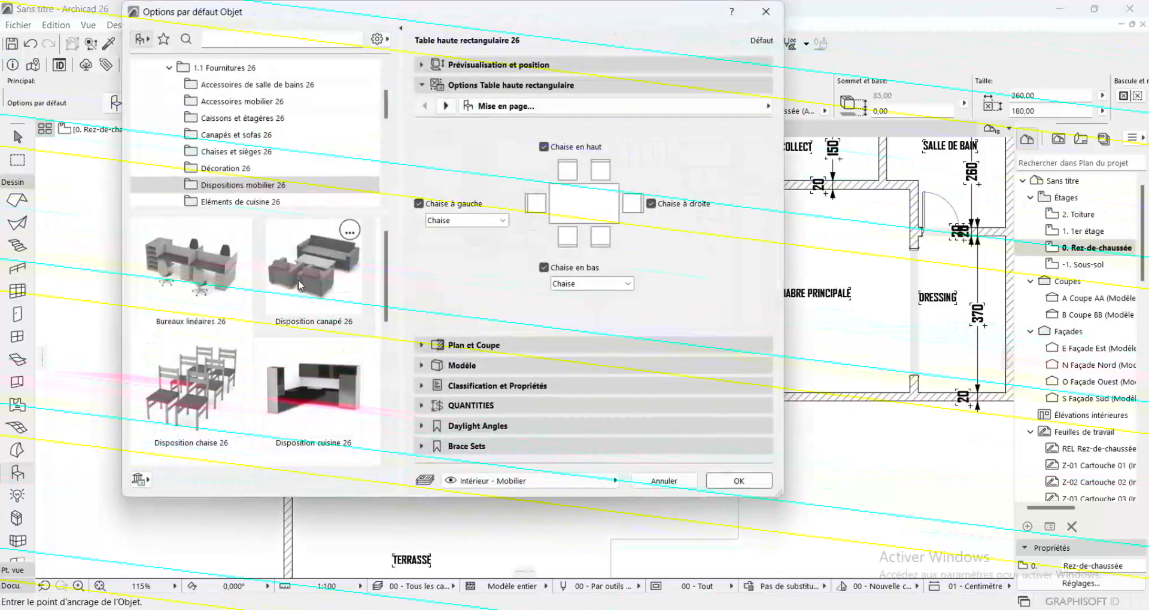
{"action": "left_click", "coordinate": [300, 285]}
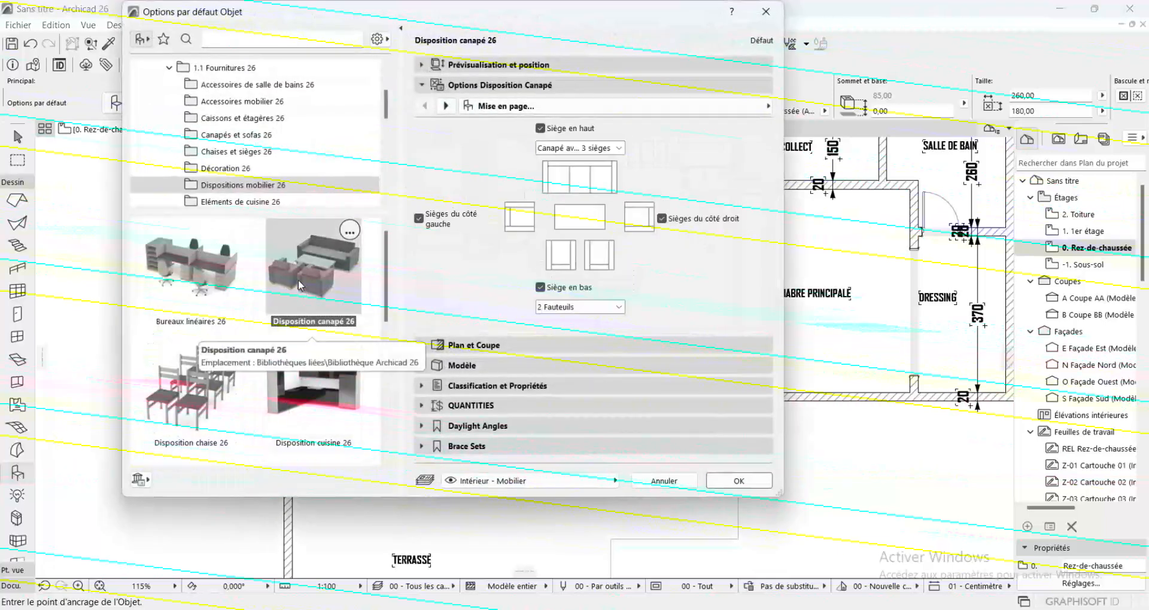
{"action": "left_click", "coordinate": [543, 287]}
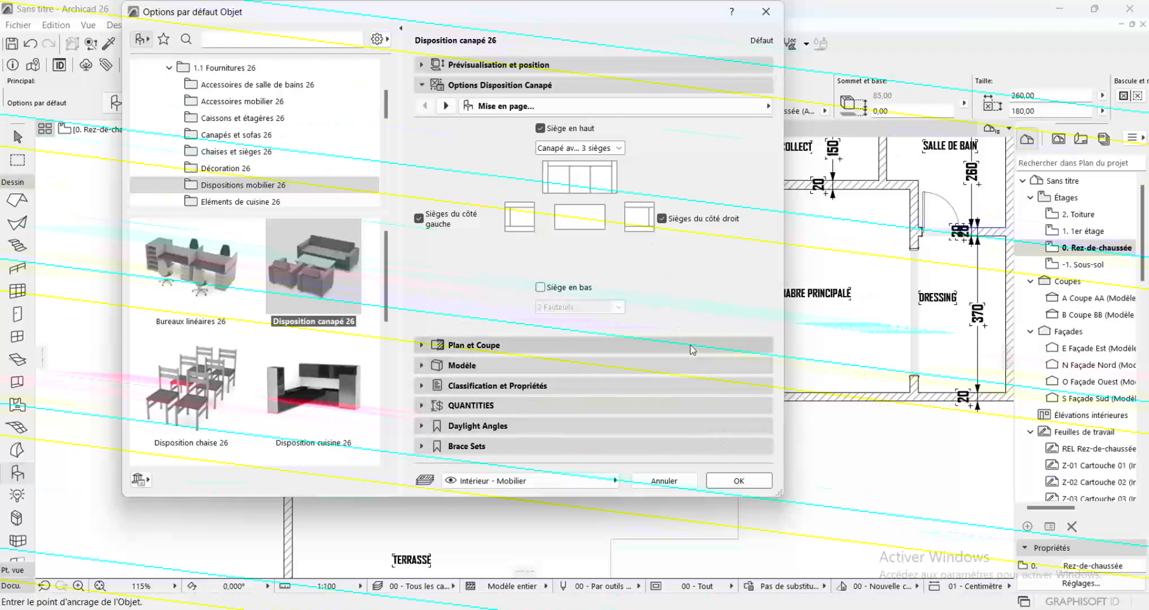
Try Canapé avec 2 sièges and 2 Fauteuils for the Siège en haut, return to Canapé avec 3 sièges, and toggle that seat off and on
{"action": "left_click", "coordinate": [618, 148]}
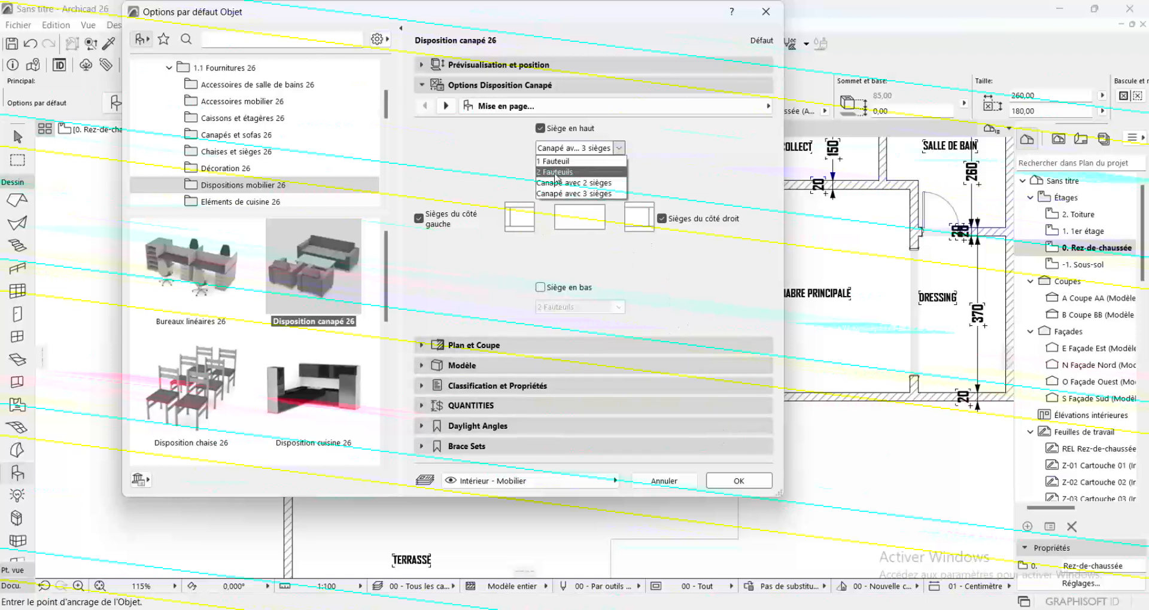
{"action": "left_click", "coordinate": [595, 185]}
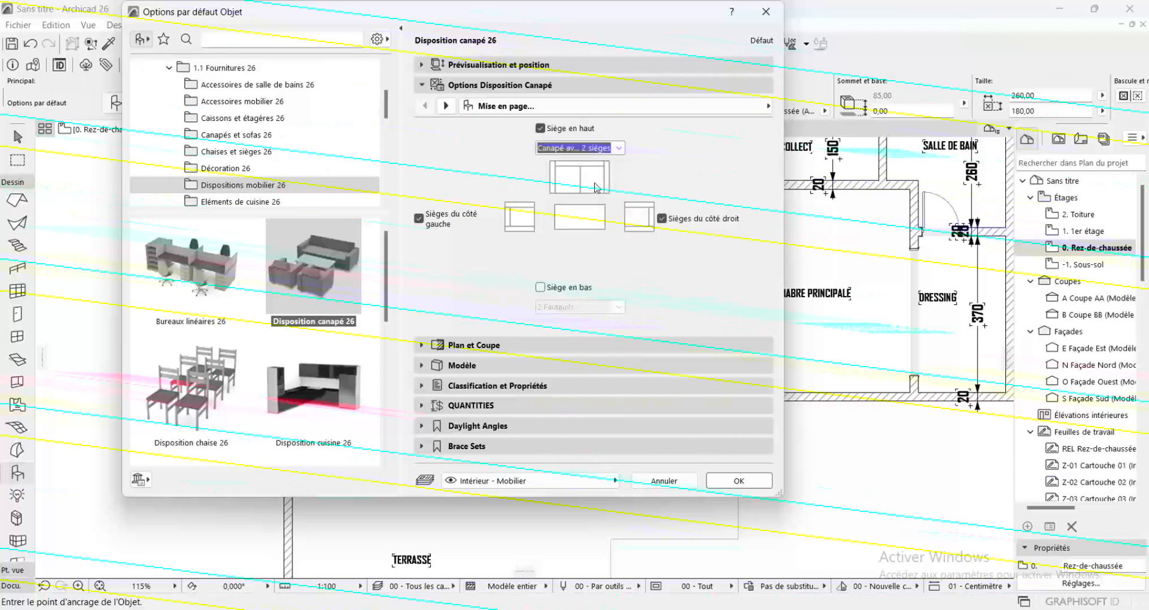
{"action": "left_click", "coordinate": [618, 148]}
{"action": "left_click", "coordinate": [555, 173]}
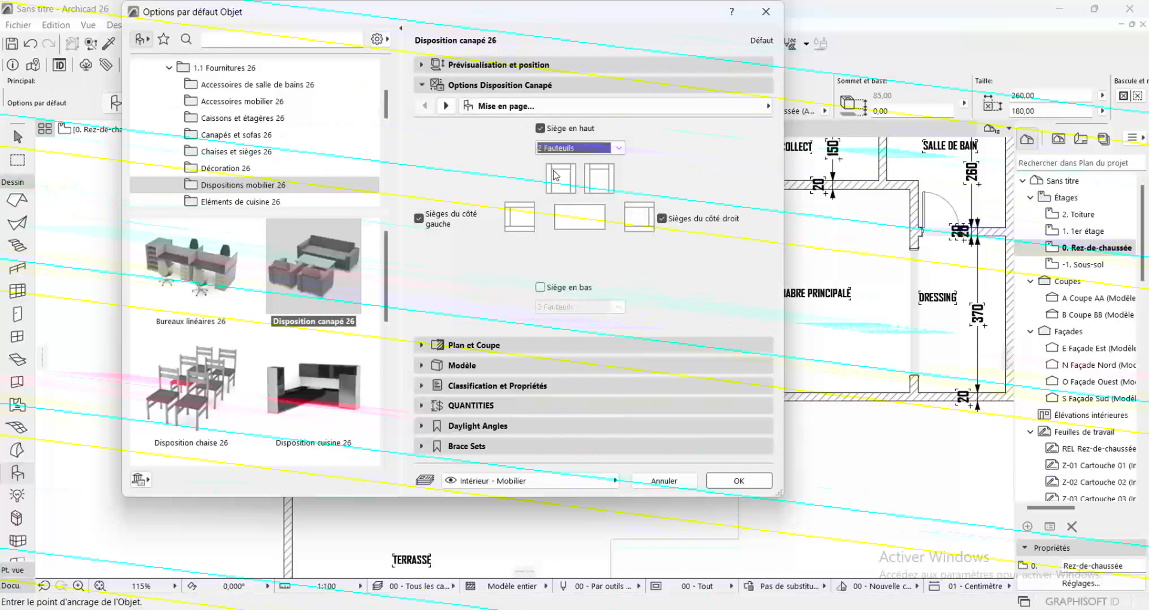
{"action": "left_click", "coordinate": [617, 149]}
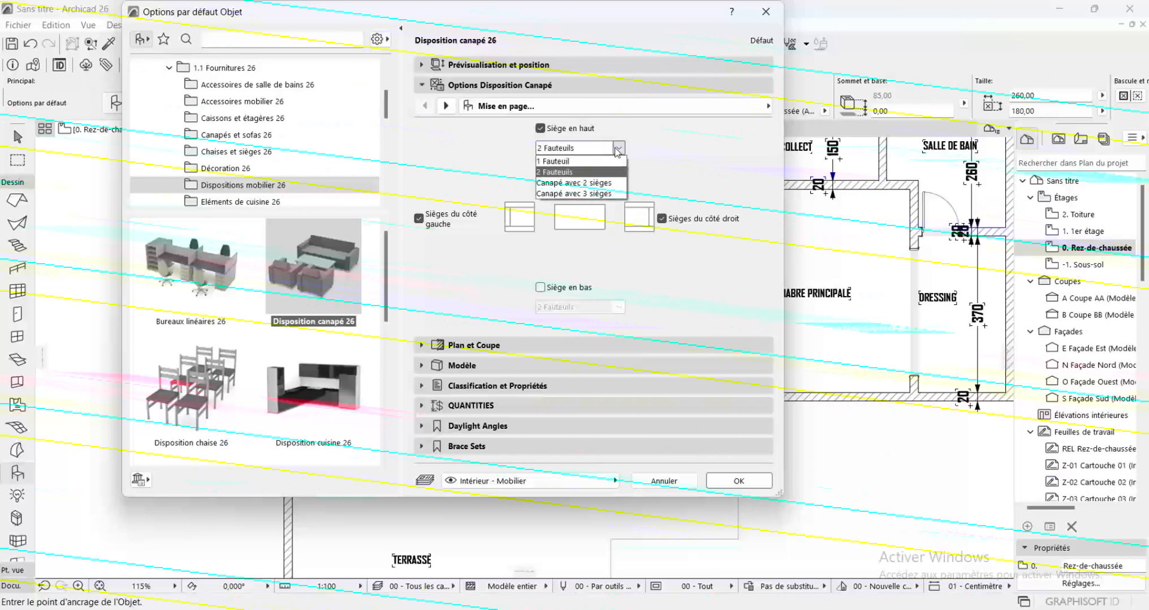
{"action": "left_click", "coordinate": [582, 193]}
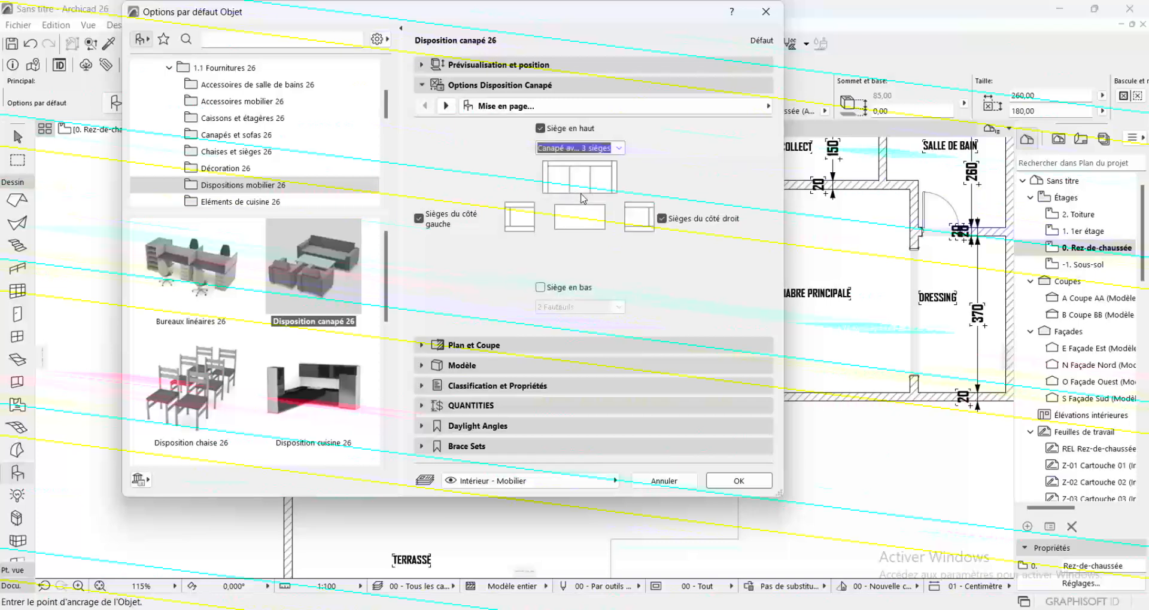
{"action": "left_click", "coordinate": [618, 149]}
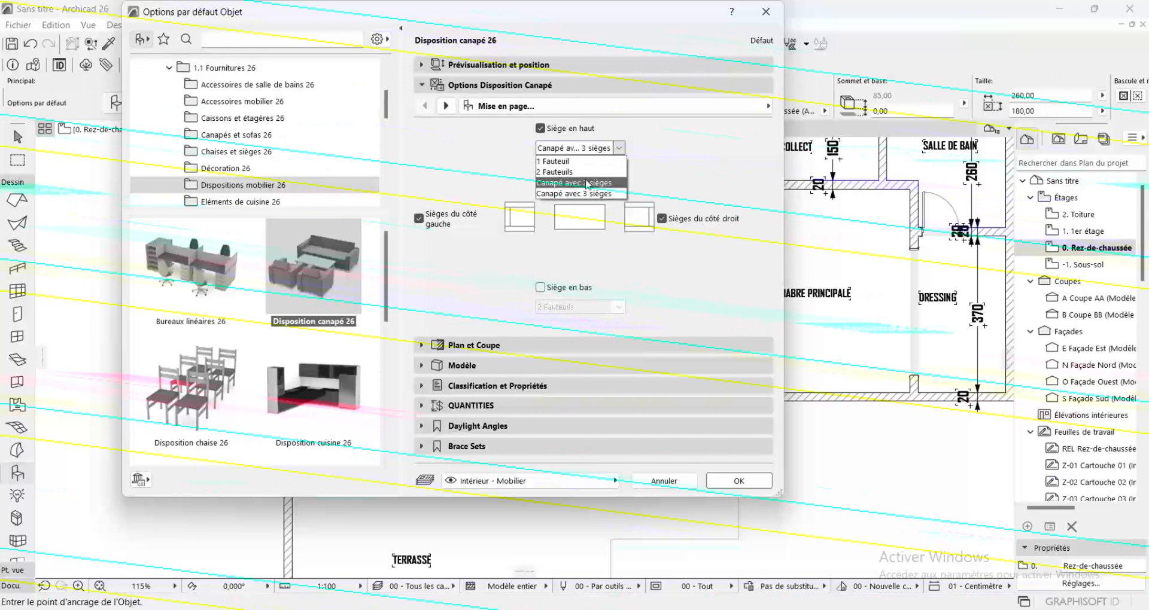
{"action": "left_click", "coordinate": [575, 230]}
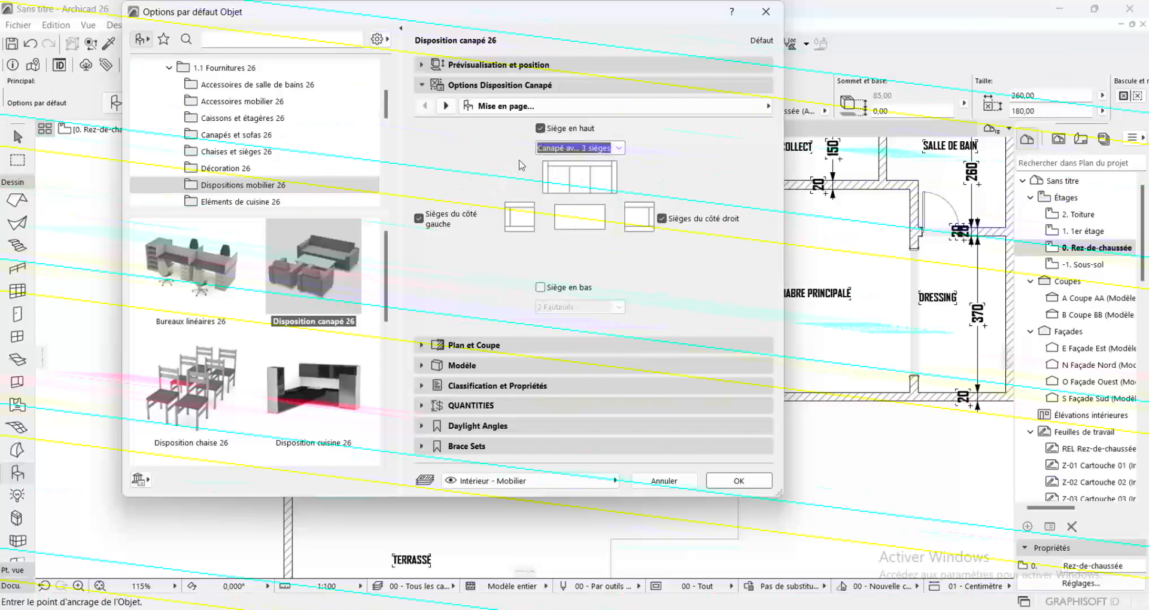
{"action": "left_click", "coordinate": [541, 129]}
{"action": "left_click", "coordinate": [540, 129]}
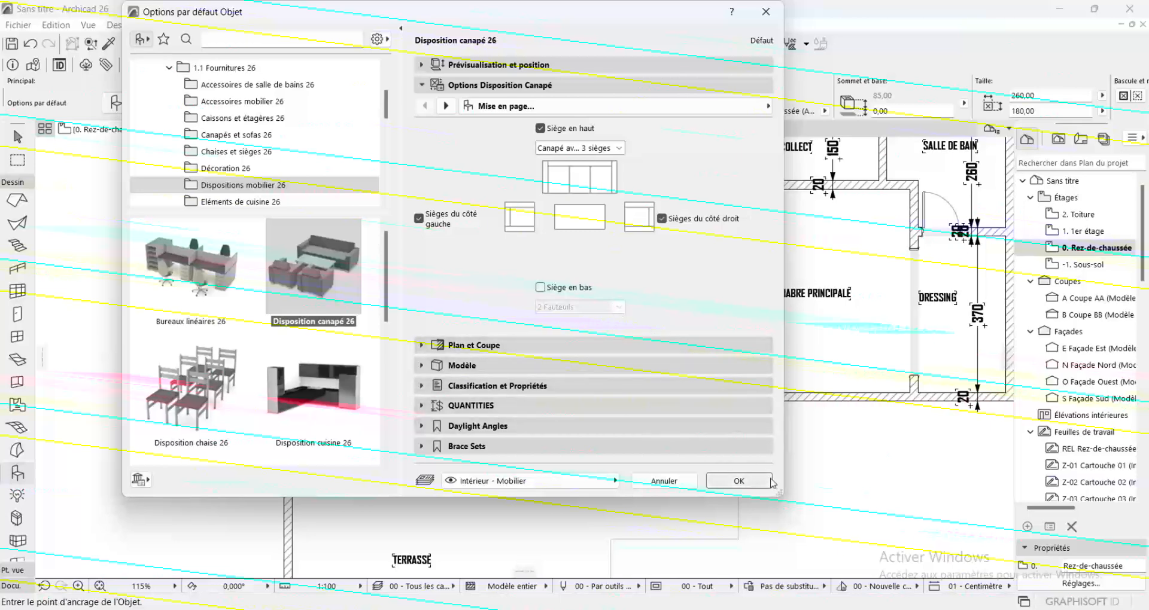
Place the sofa arrangement in the SALON and rotate it a quarter turn counterclockwise about its coffee table so the sofa backs onto the dining area
{"action": "left_click", "coordinate": [739, 481]}
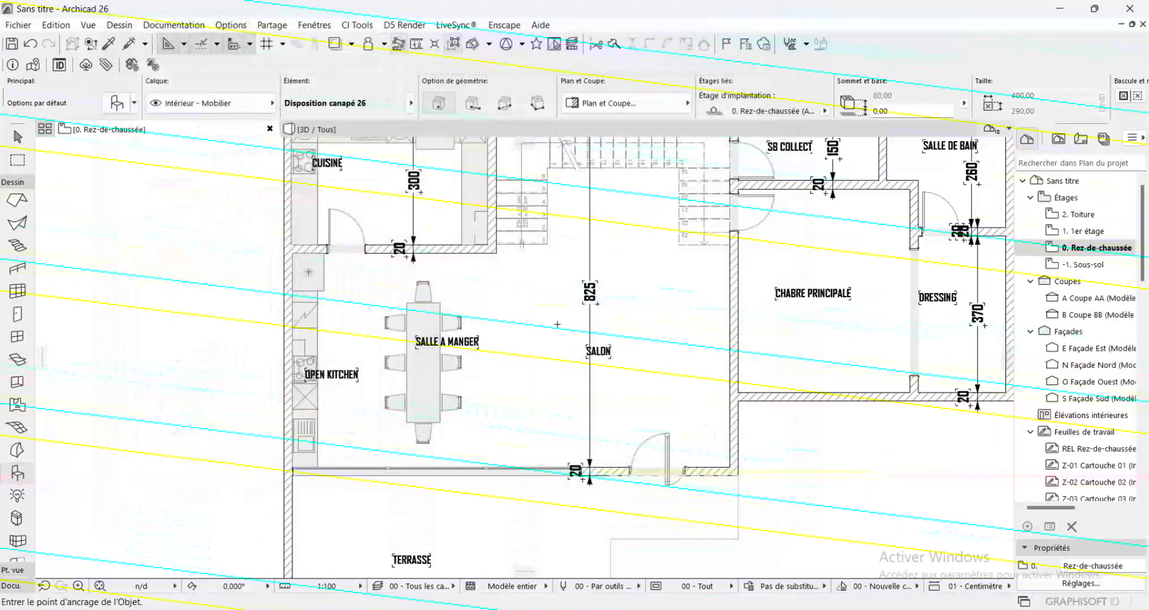
{"action": "left_click", "coordinate": [559, 326]}
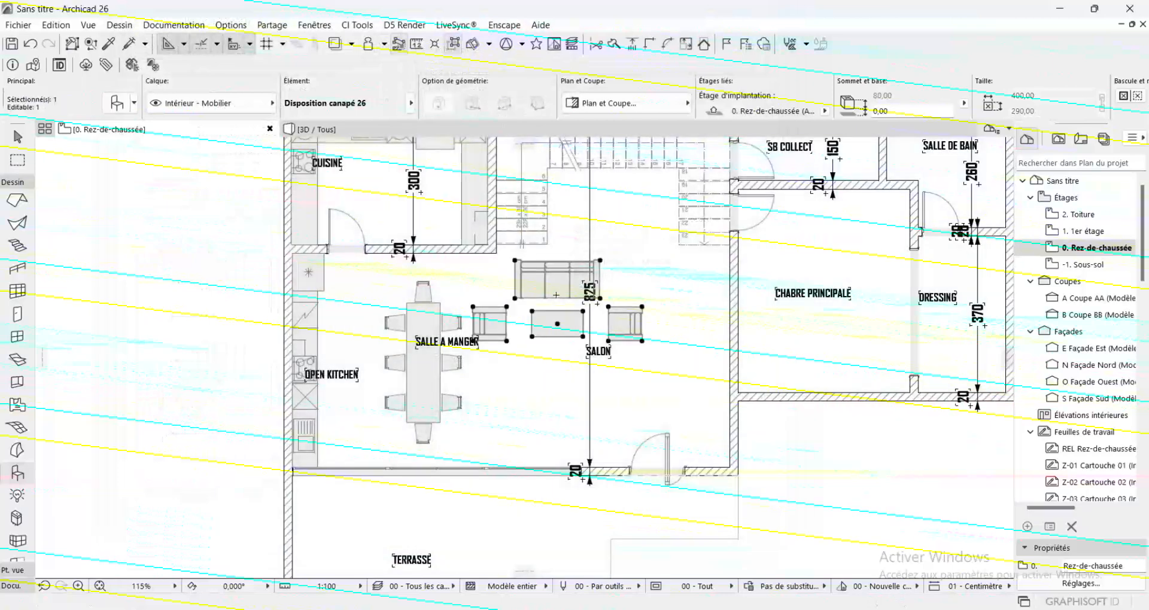
{"action": "key", "text": "ctrl+e"}
{"action": "left_click", "coordinate": [557, 324]}
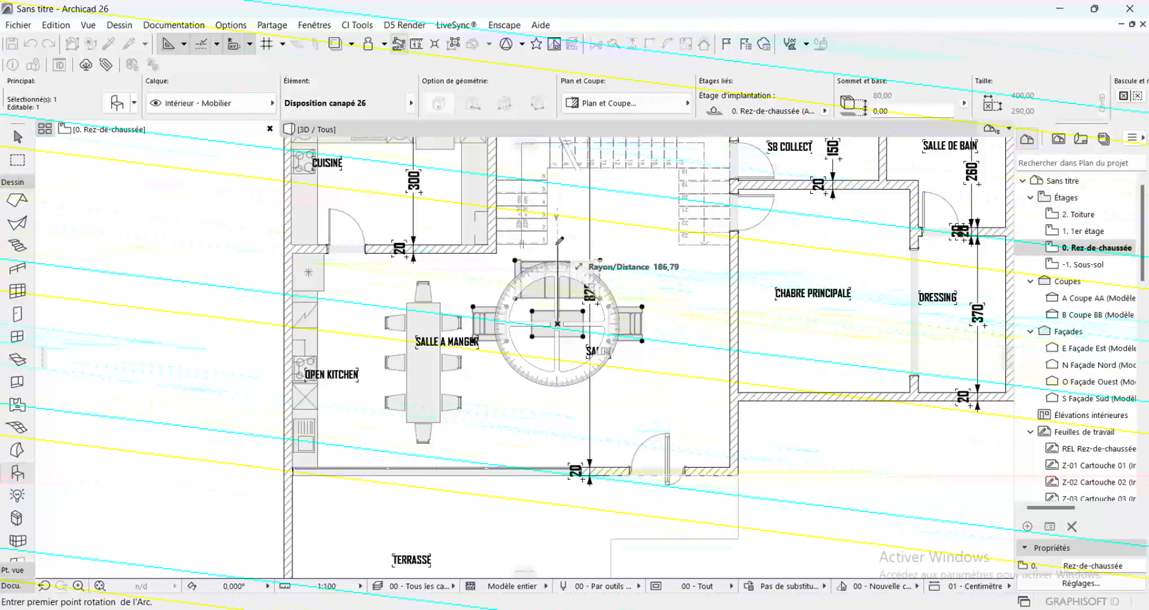
{"action": "left_click", "coordinate": [557, 245]}
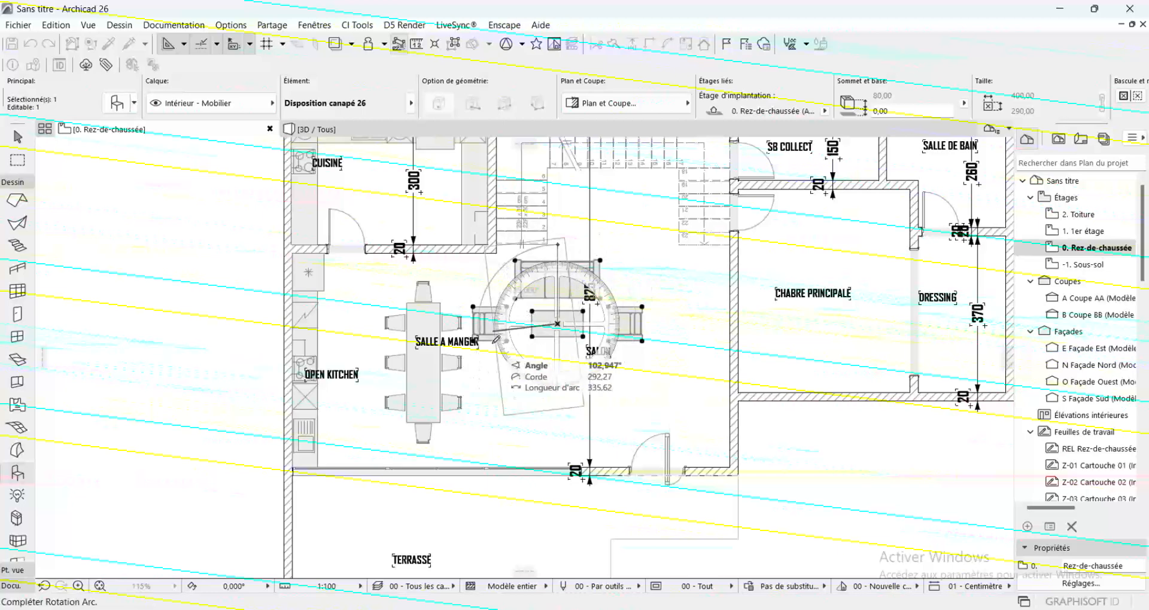
{"action": "left_click", "coordinate": [467, 322]}
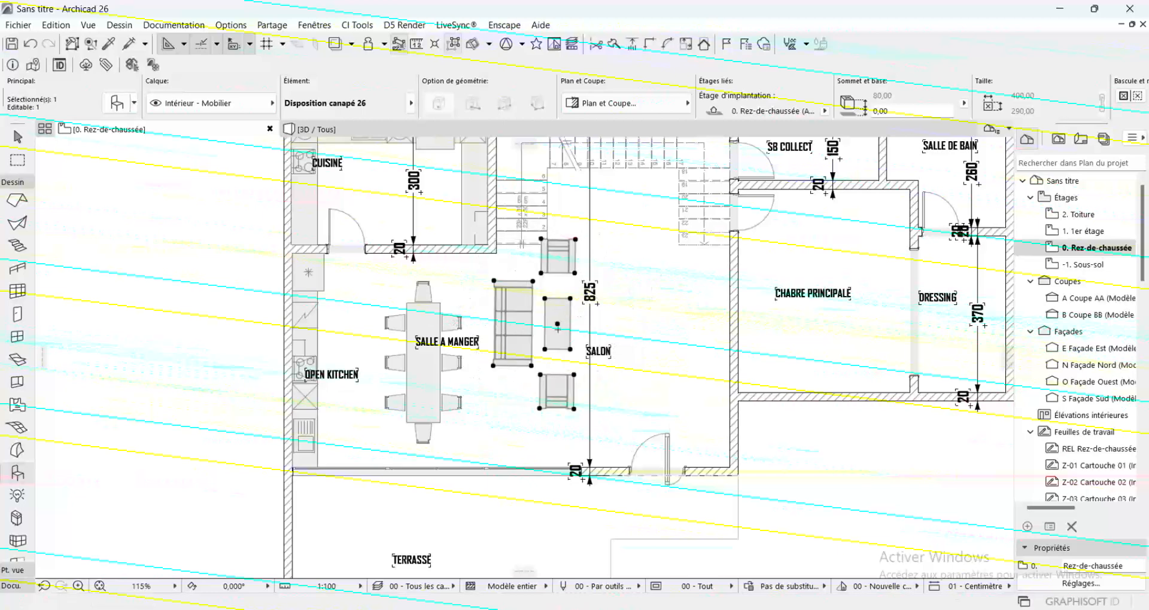
Move the sofa arrangement away from the dining table until its coffee table sits over the SALON label, and deselect it
{"action": "left_click_drag", "start_coordinate": [557, 323], "coordinate": [600, 334]}
{"action": "left_click", "coordinate": [599, 332]}
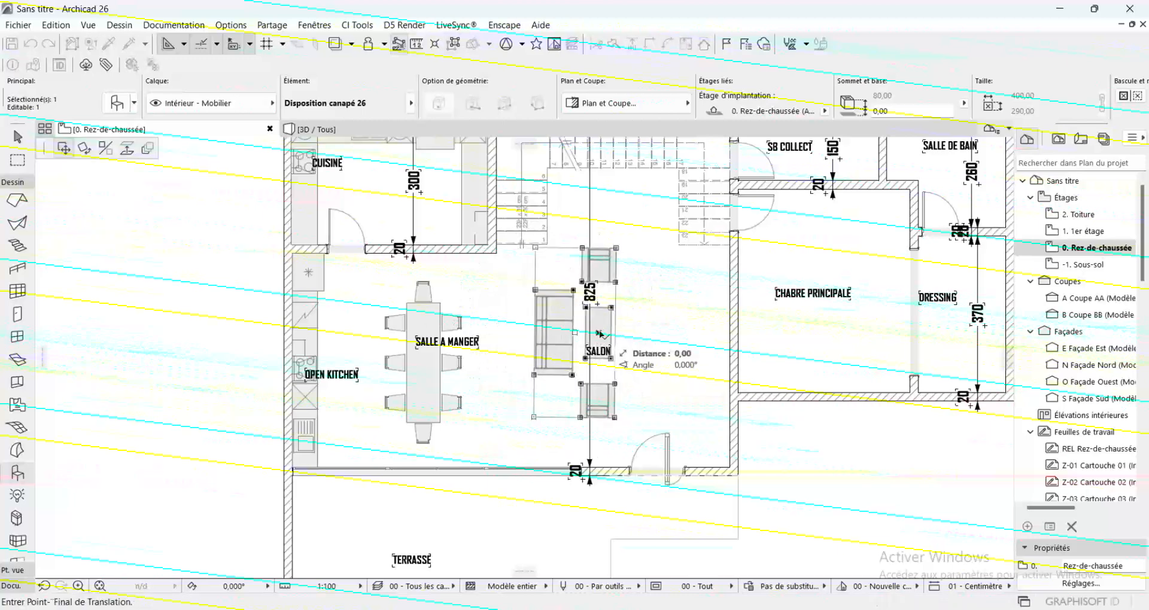
{"action": "key", "text": "Escape"}
{"action": "key", "text": "Escape"}
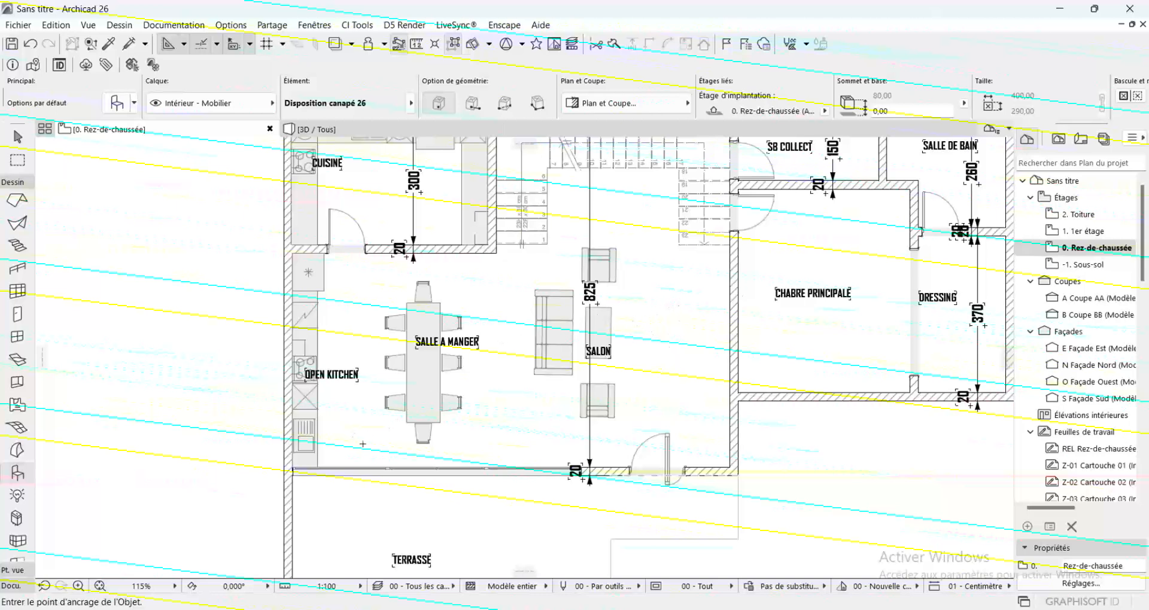
Pick up the settings of the wall between SALON and CHABRE PRINCIPALE and draw a freestanding vertical wall about 180 cm long facing the sofa
{"action": "left_click", "coordinate": [108, 46]}
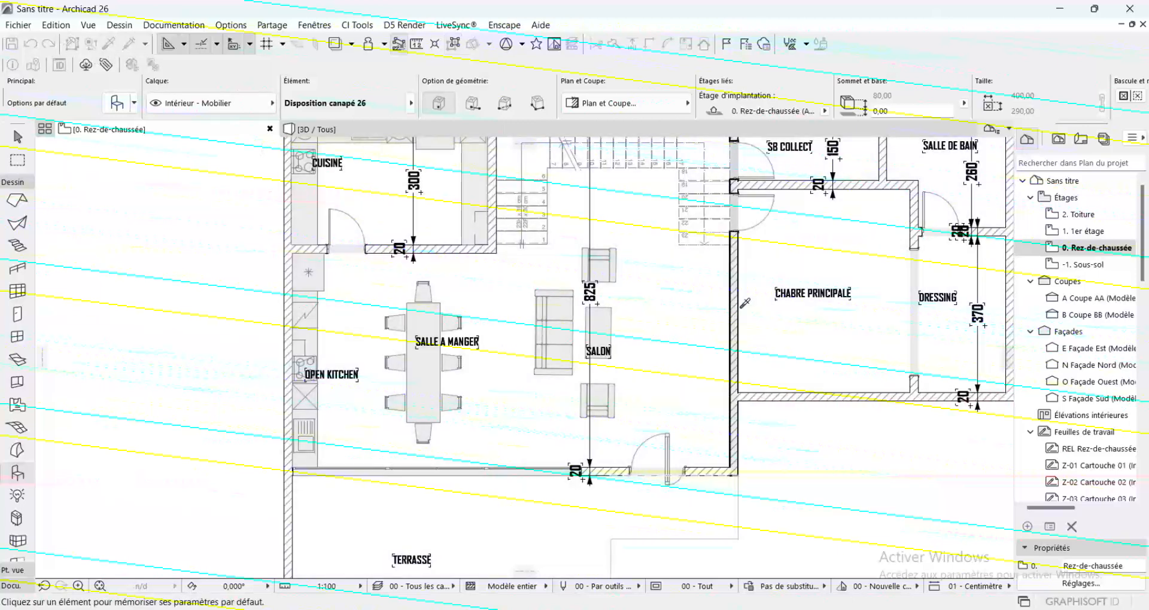
{"action": "left_click", "coordinate": [739, 301]}
{"action": "left_click", "coordinate": [742, 295]}
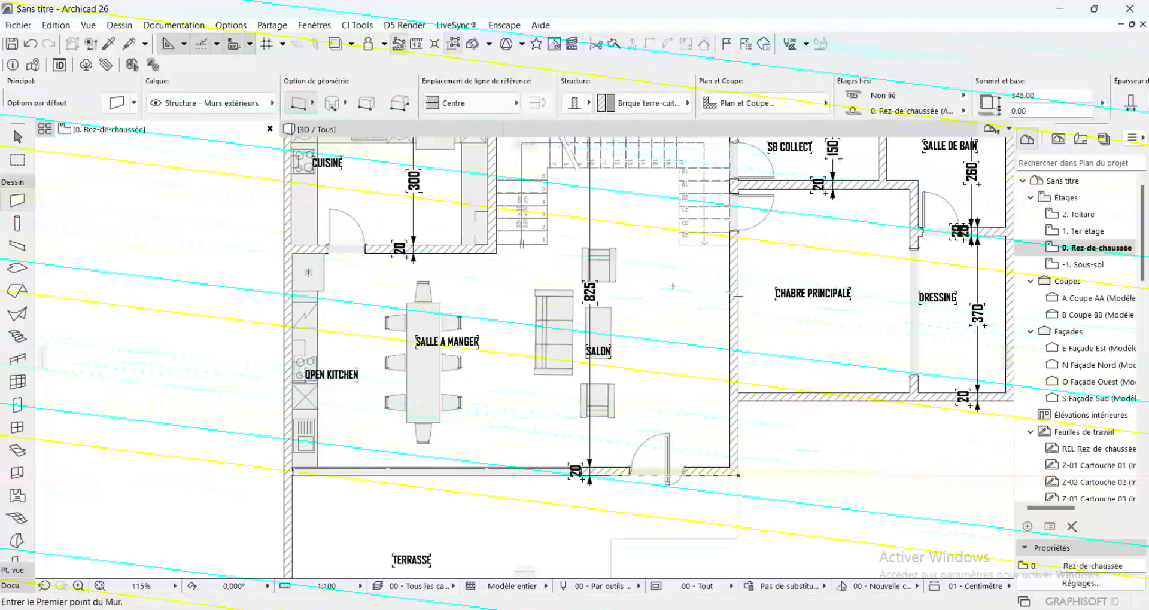
{"action": "left_click", "coordinate": [672, 286]}
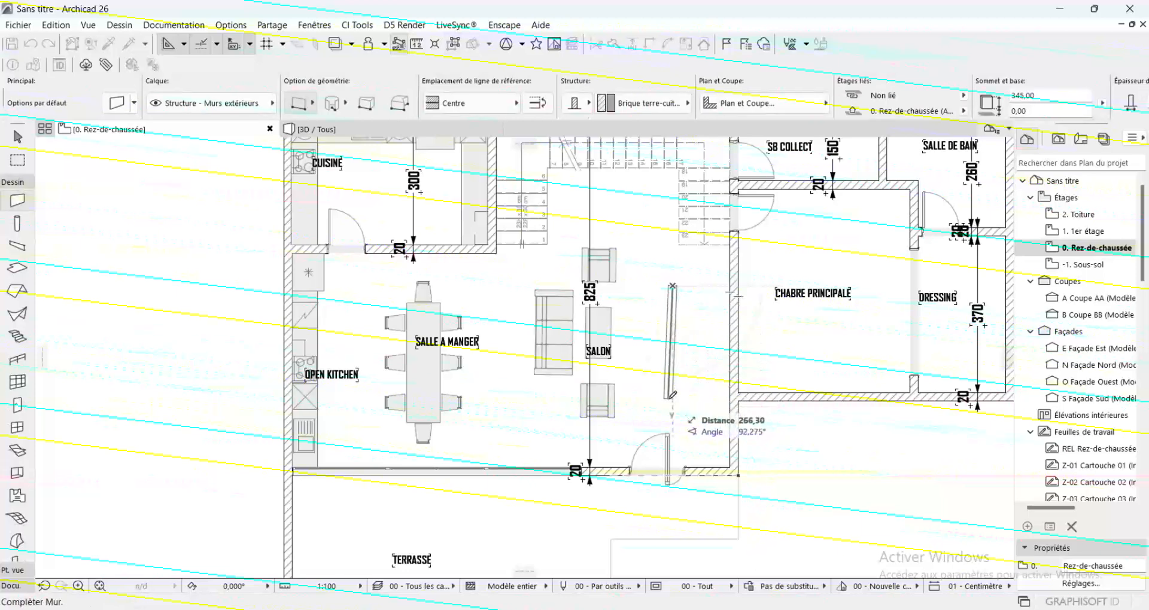
{"action": "left_click", "coordinate": [673, 360]}
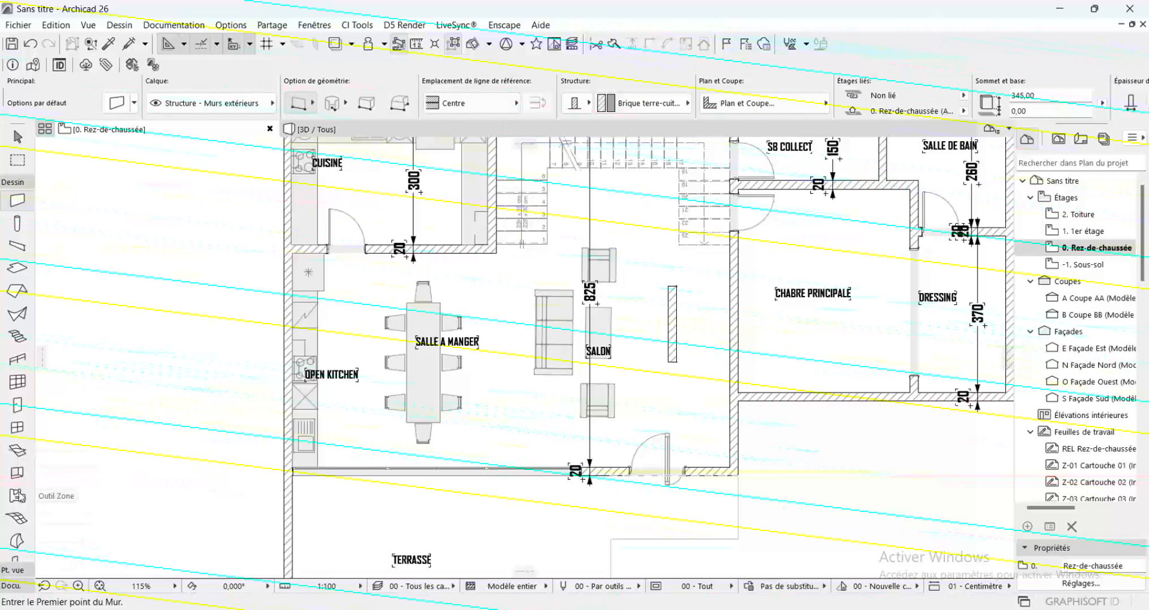
Find TV plate 26 in the object library by searching for TV and set its support to Mural for placement
{"action": "scroll", "coordinate": [17, 497], "scroll_direction": "down", "scroll_amount": 3}
{"action": "double_click", "coordinate": [17, 458]}
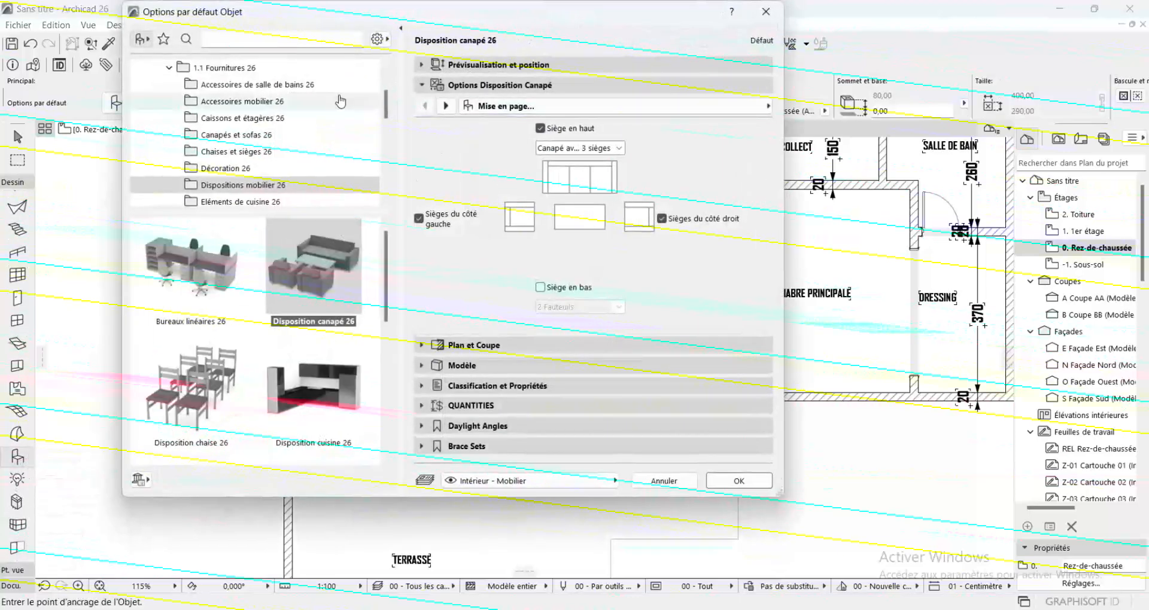
{"action": "left_click", "coordinate": [226, 45]}
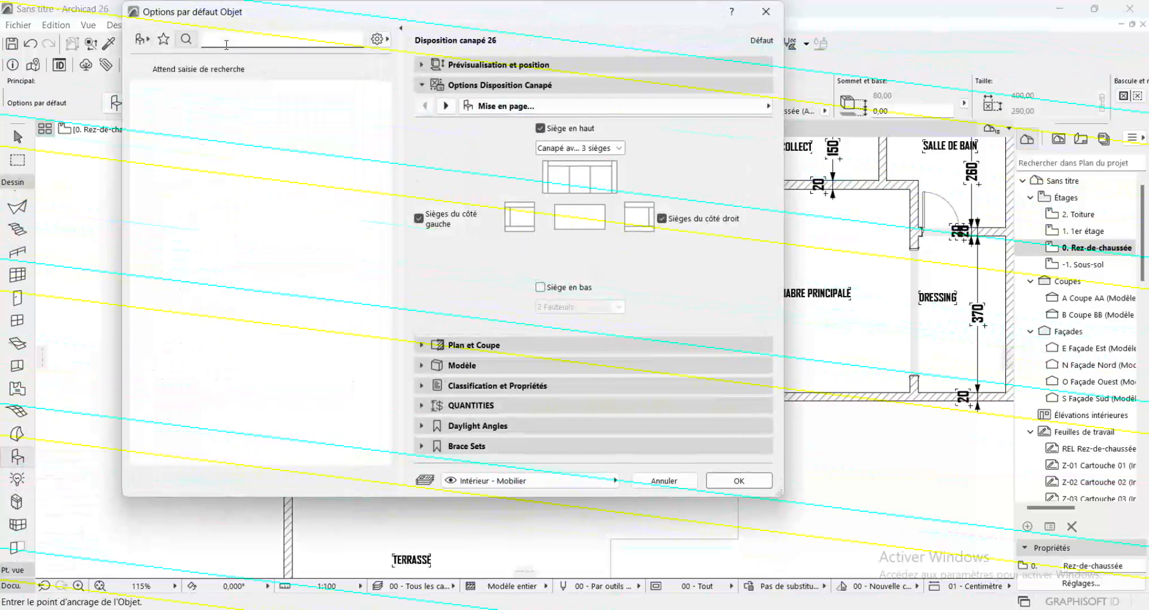
{"action": "type", "text": "TV"}
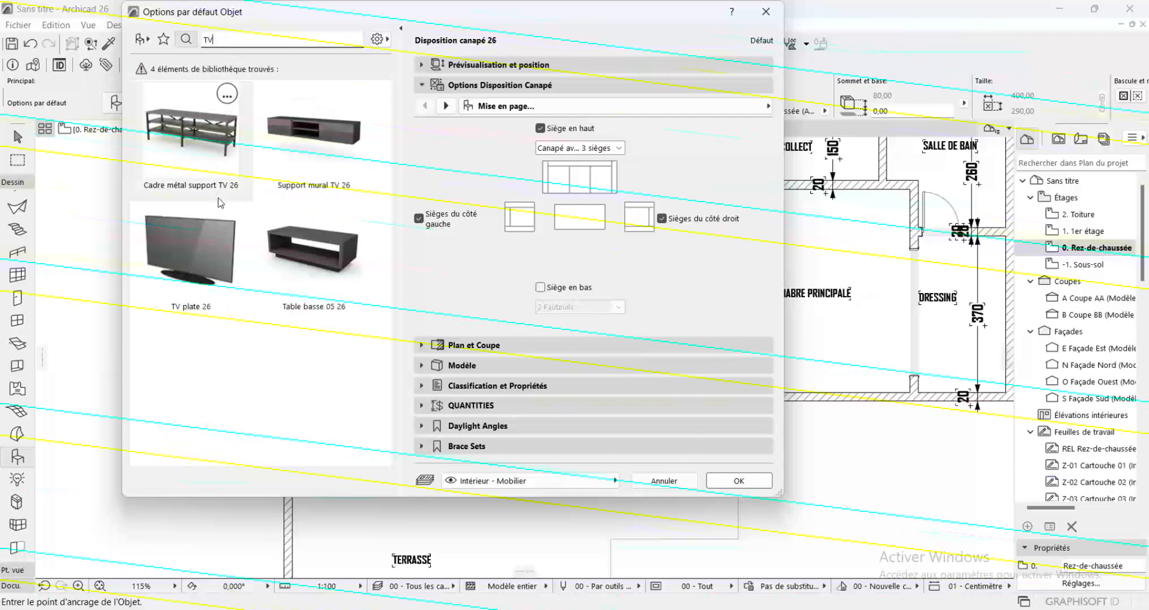
{"action": "left_click", "coordinate": [200, 267]}
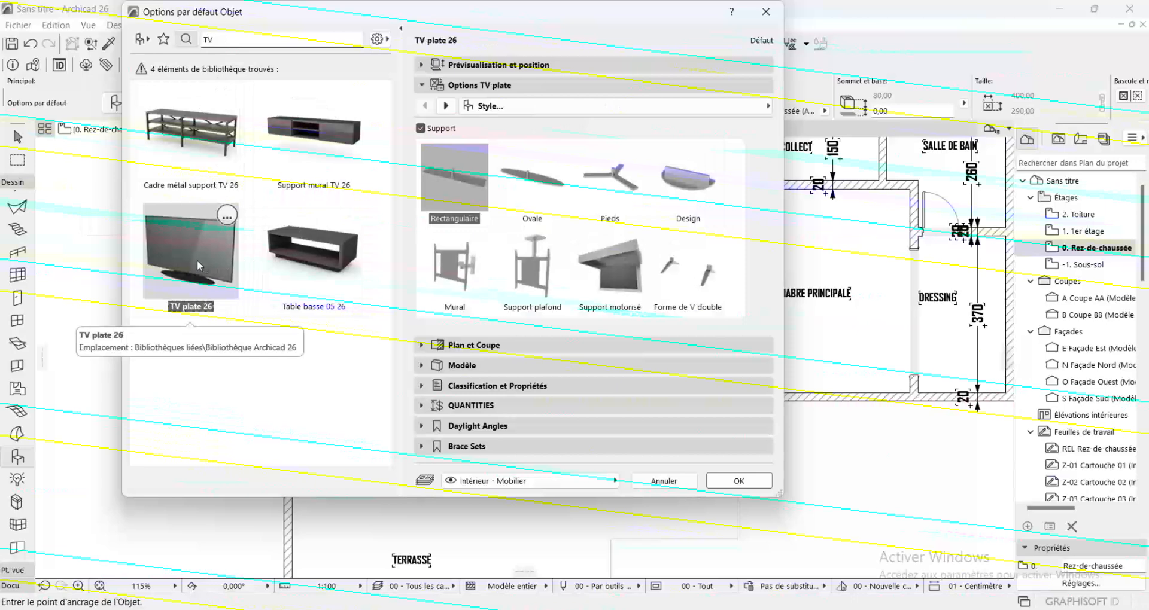
{"action": "left_click", "coordinate": [461, 273]}
{"action": "left_click", "coordinate": [743, 481]}
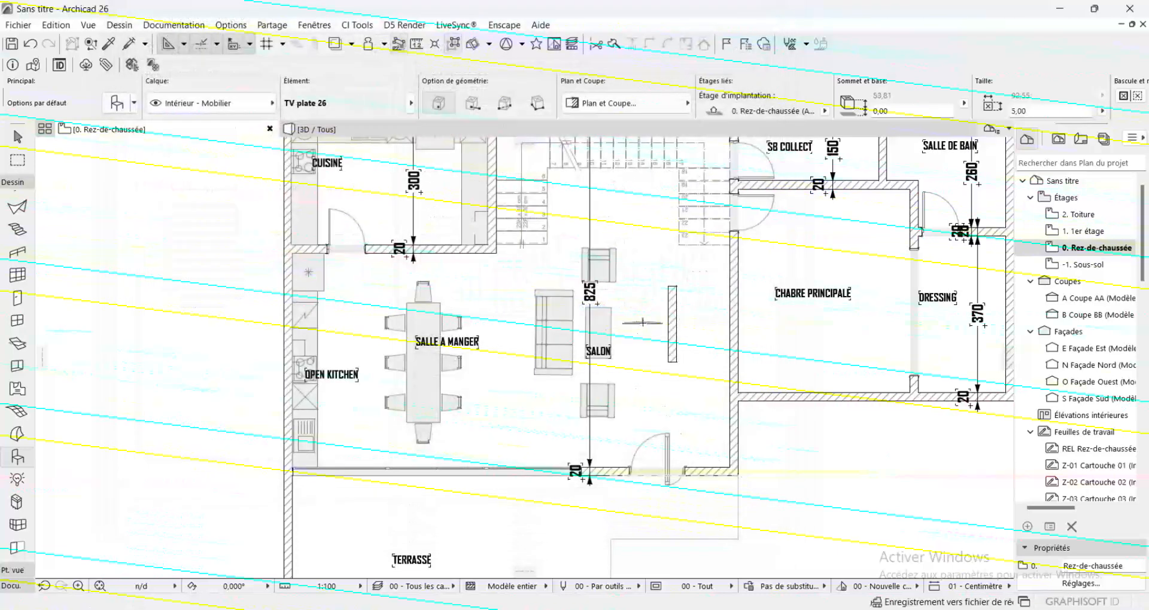
Place the TV between the coffee table and the freestanding wall and rotate it a quarter turn clockwise about its mount so it faces the sofa
{"action": "scroll", "coordinate": [643, 326], "scroll_direction": "up", "scroll_amount": 5}
{"action": "left_click", "coordinate": [627, 325]}
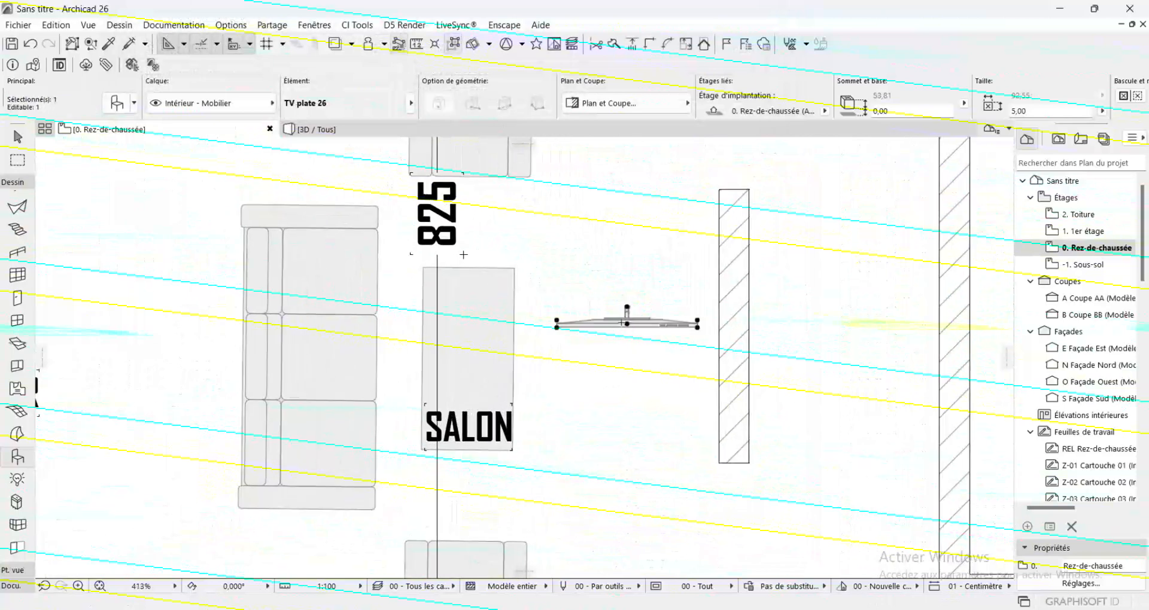
{"action": "key", "text": "ctrl+e"}
{"action": "left_click", "coordinate": [627, 308]}
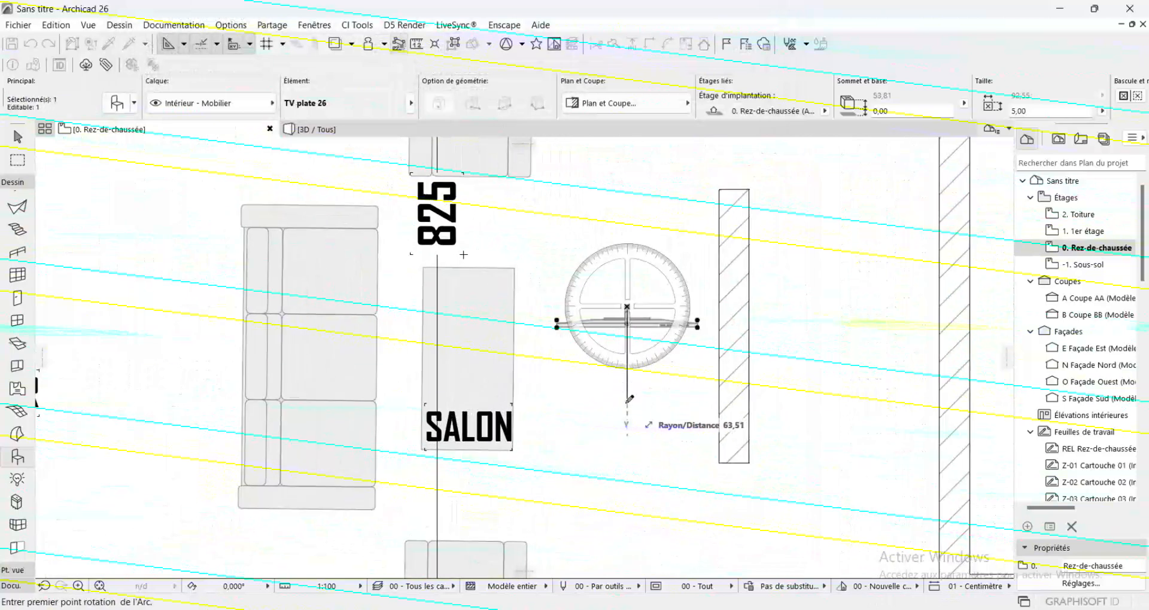
{"action": "left_click", "coordinate": [627, 407]}
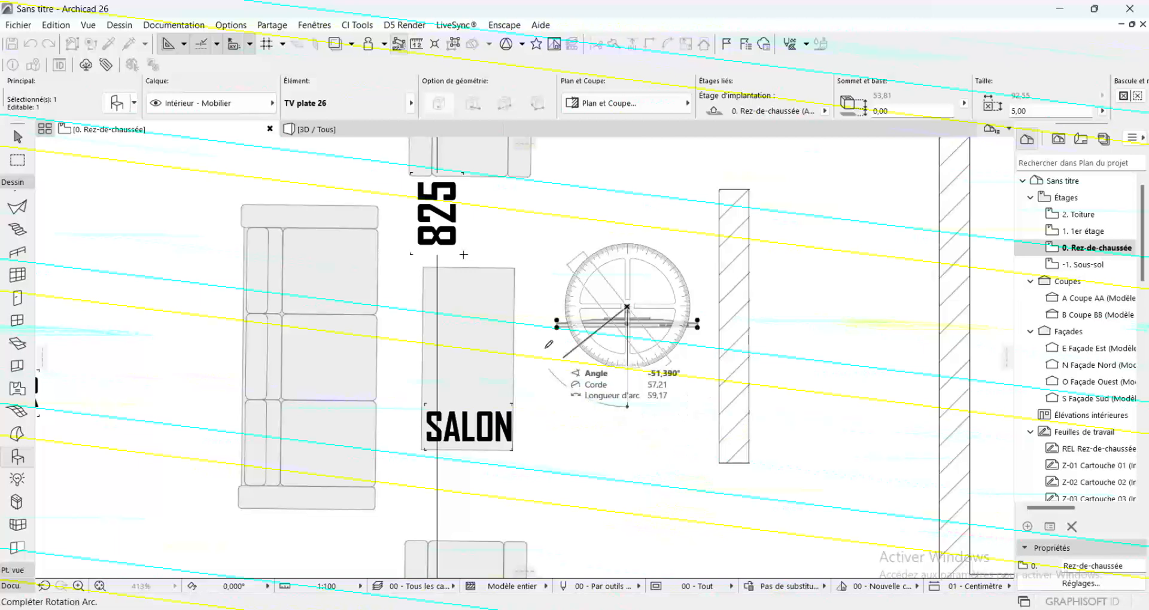
{"action": "left_click", "coordinate": [390, 304]}
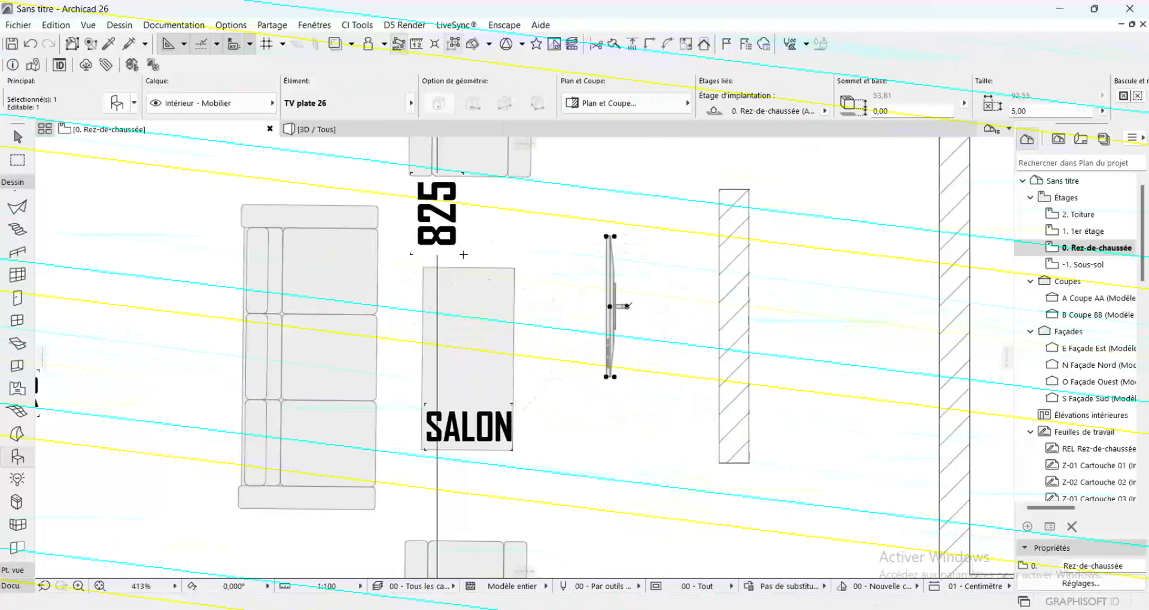
Move the TV by its mount point onto the sofa-facing side of the freestanding wall and deselect it
{"action": "left_click_drag", "start_coordinate": [627, 306], "coordinate": [720, 325]}
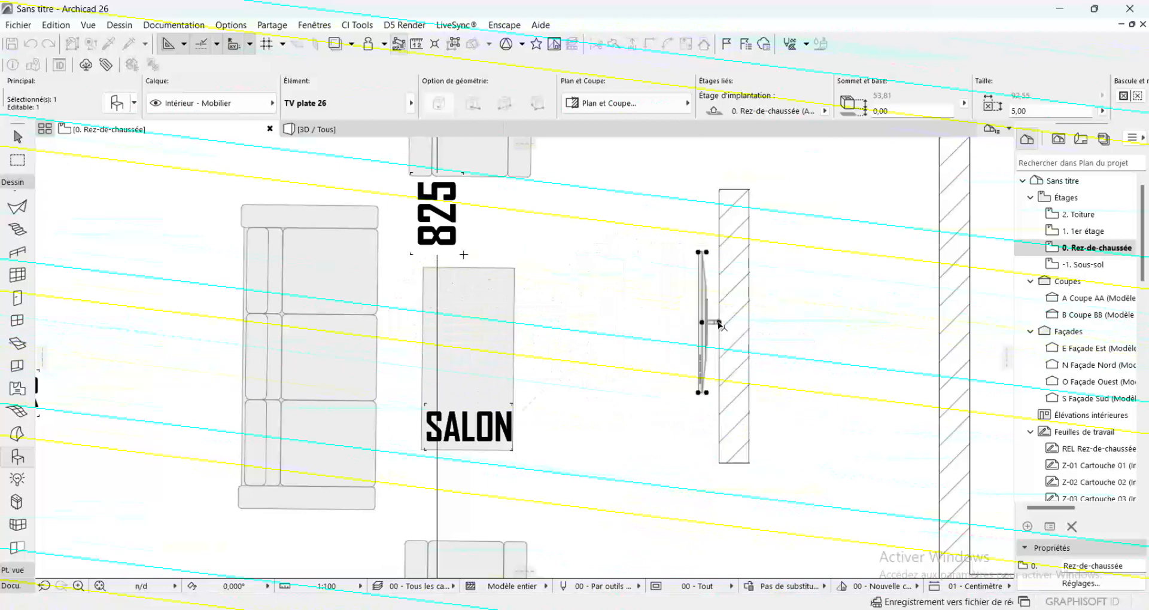
{"action": "key", "text": "Escape"}
{"action": "scroll", "coordinate": [608, 327], "scroll_direction": "down", "scroll_amount": 6}
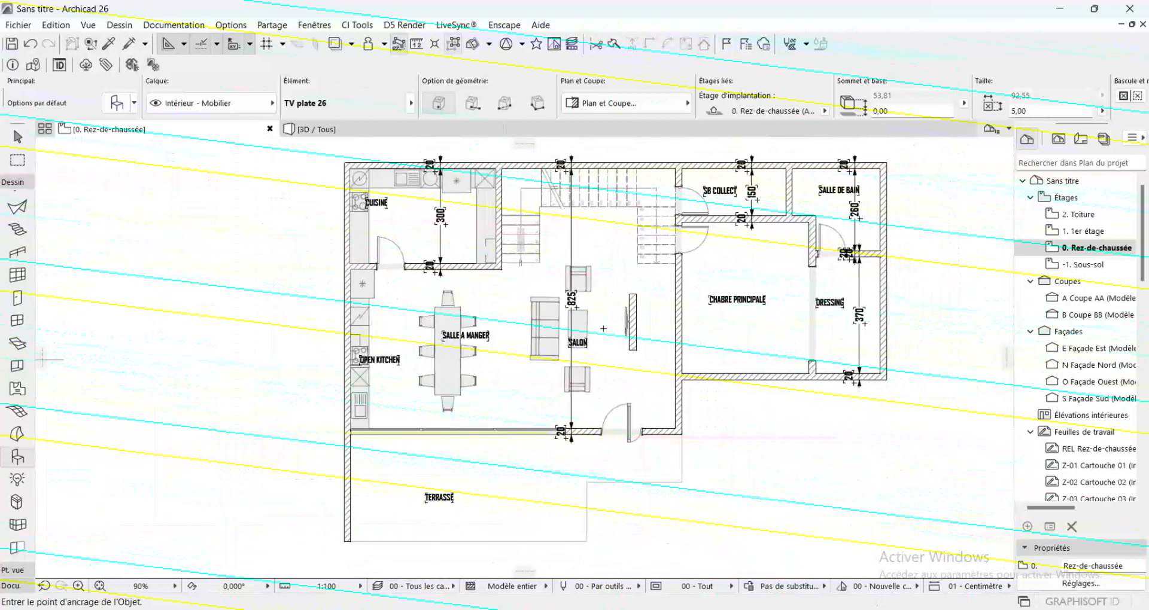
Pick up the settings of the SALLE A MANGER dining table and place another such table near the TERRASSE label
{"action": "scroll", "coordinate": [604, 329], "scroll_direction": "down", "scroll_amount": 2}
{"action": "scroll", "coordinate": [489, 537], "scroll_direction": "up", "scroll_amount": 3}
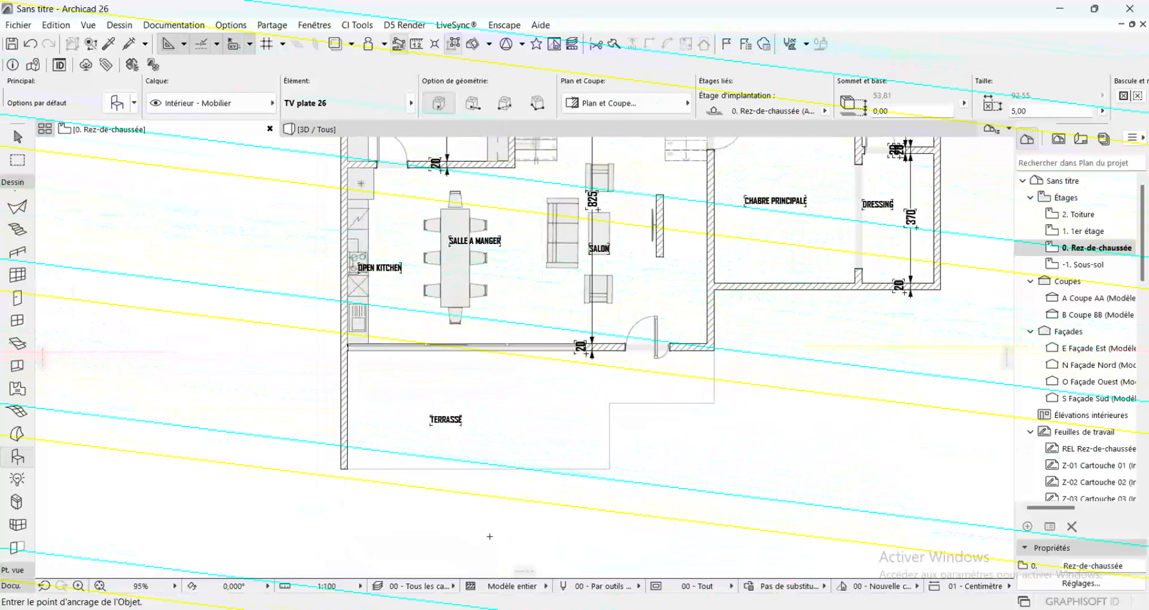
{"action": "scroll", "coordinate": [497, 520], "scroll_direction": "up", "scroll_amount": 1}
{"action": "scroll", "coordinate": [500, 473], "scroll_direction": "up", "scroll_amount": 2}
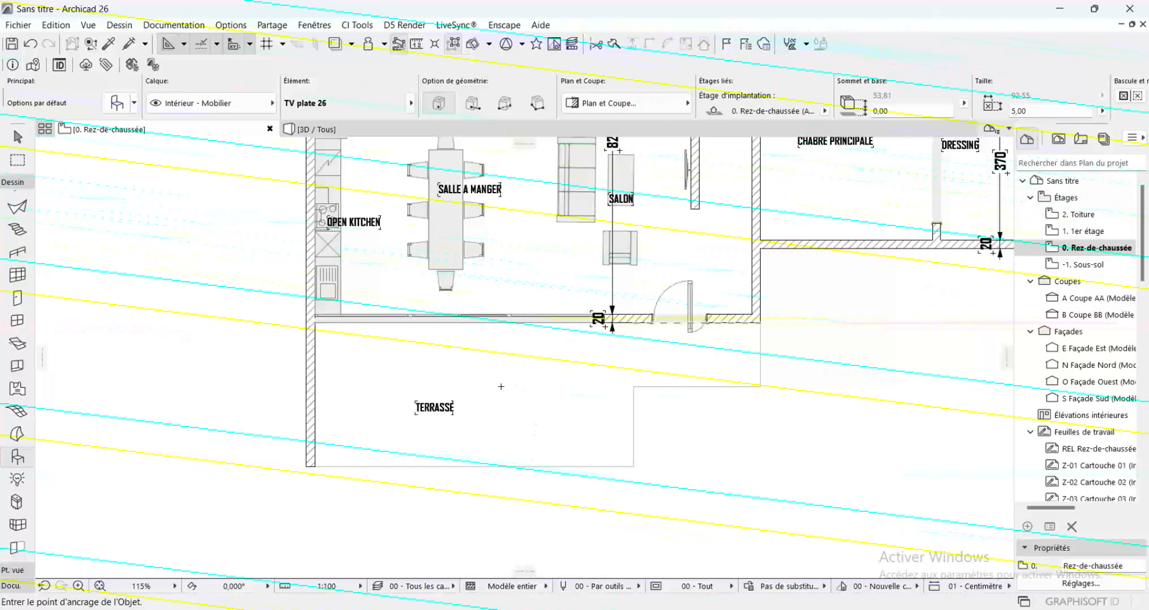
{"action": "key", "text": "alt"}
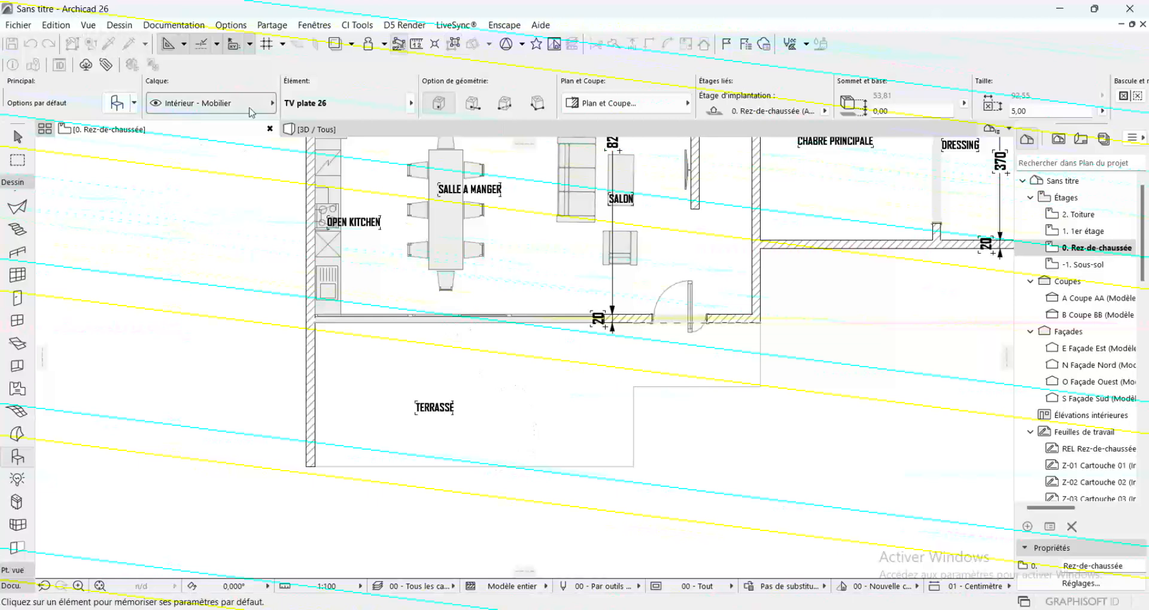
{"action": "left_click", "coordinate": [454, 250], "text": "alt"}
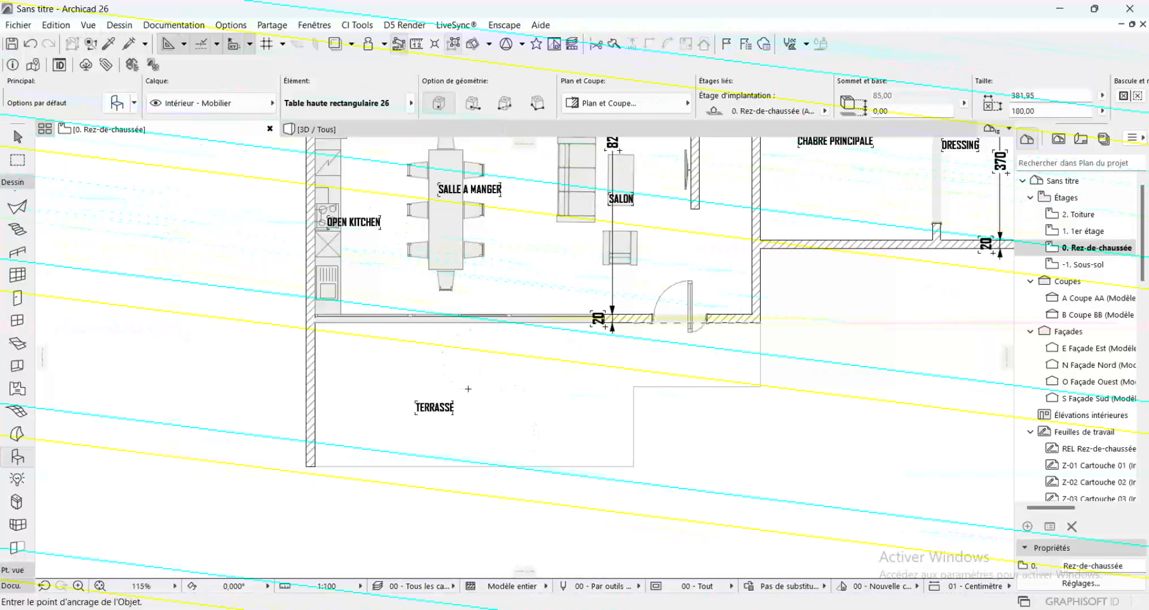
{"action": "left_click", "coordinate": [507, 346]}
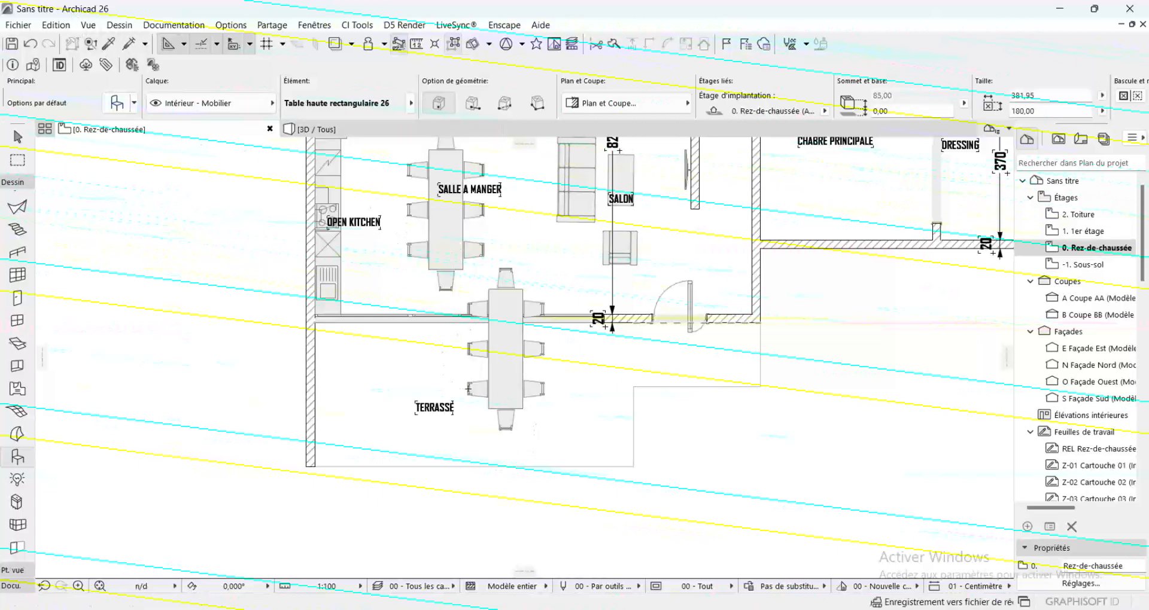
Set the tabletop length of the new TERRASSE table to 150 cm in its dimensions
{"action": "left_click", "coordinate": [506, 346], "text": "shift"}
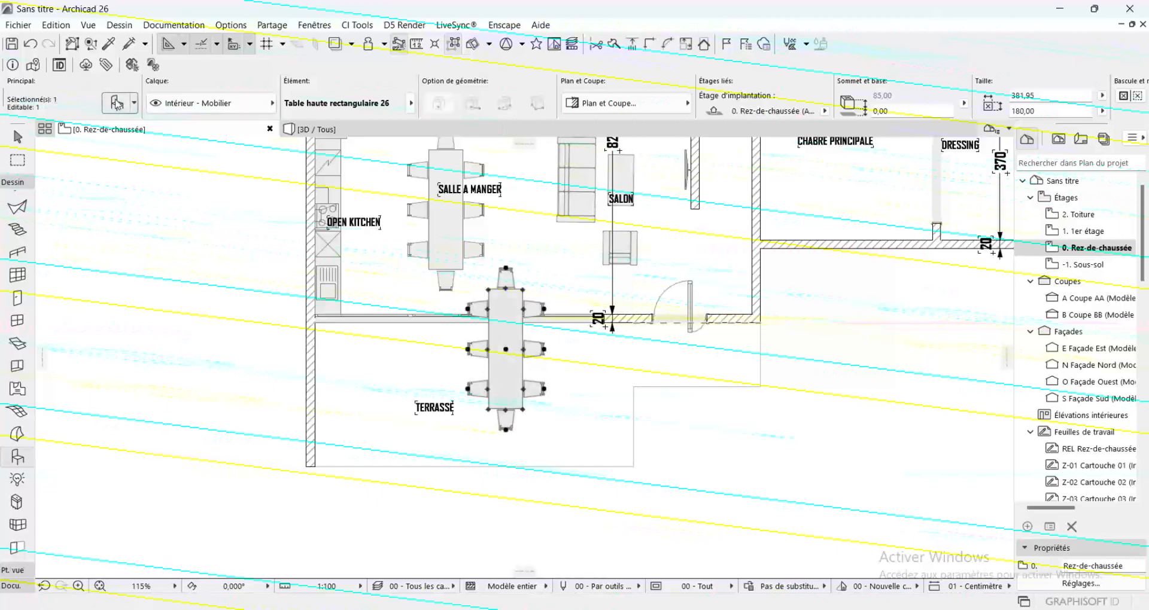
{"action": "left_click", "coordinate": [117, 104]}
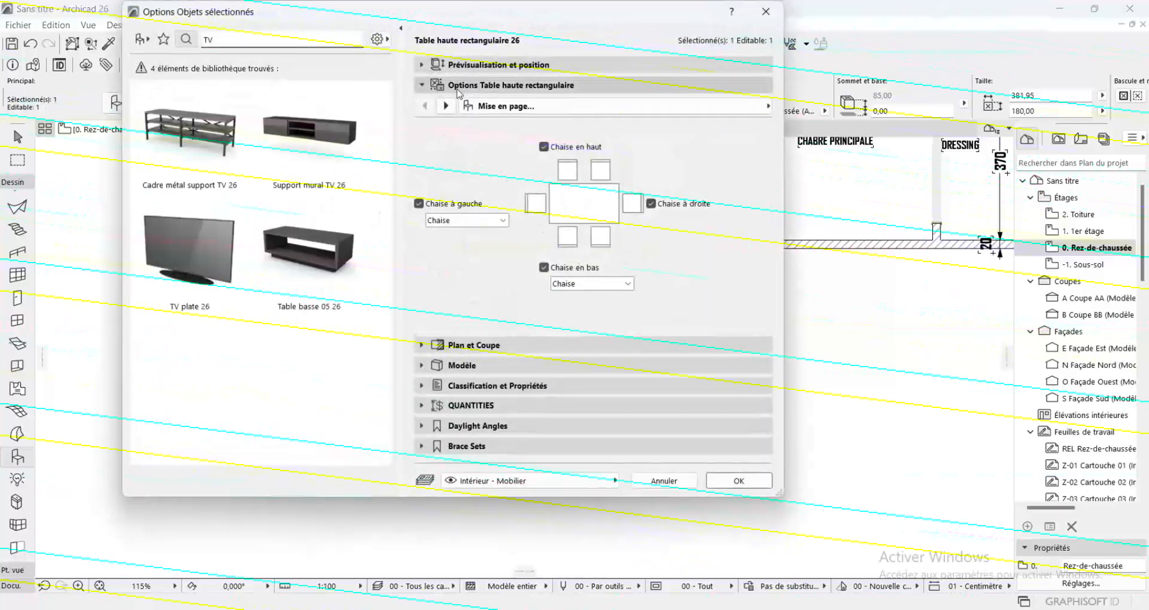
{"action": "left_click", "coordinate": [445, 105]}
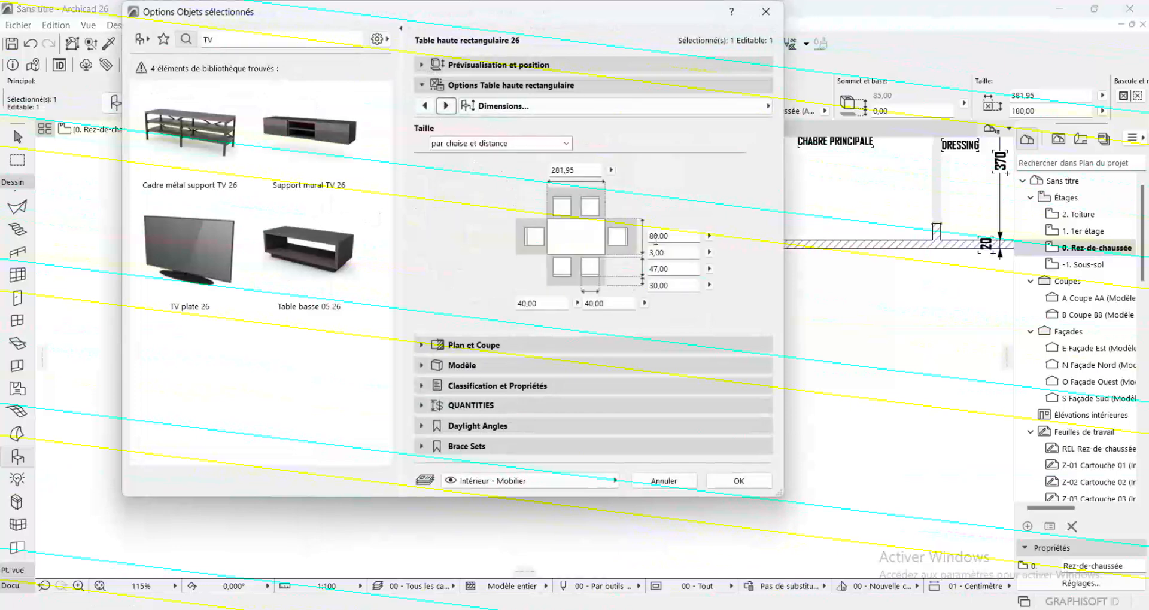
{"action": "double_click", "coordinate": [656, 237]}
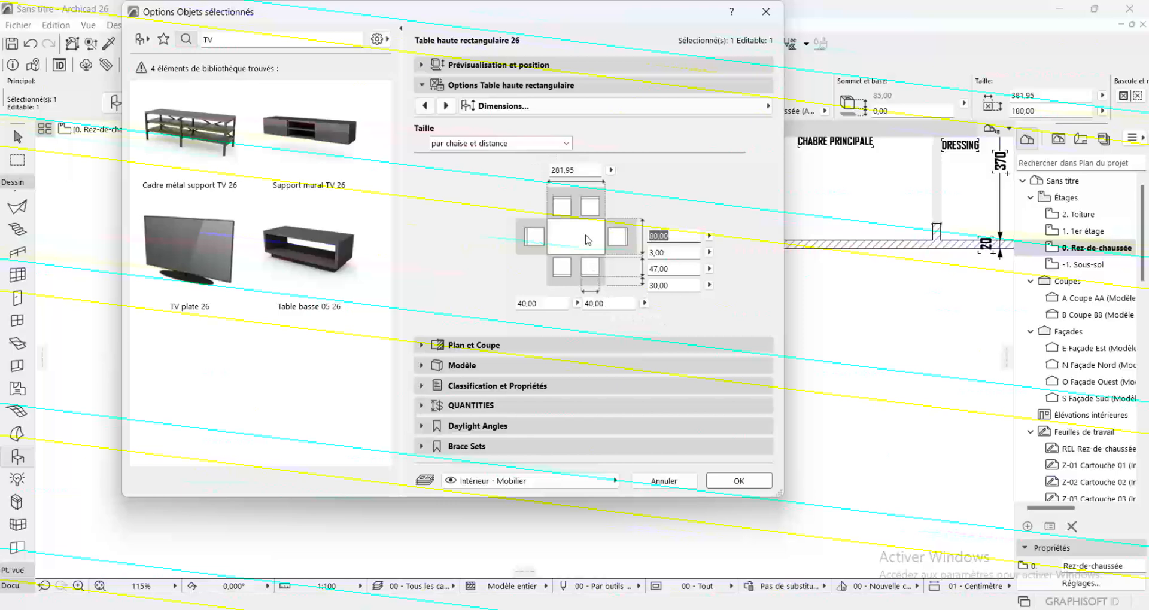
{"action": "double_click", "coordinate": [579, 171]}
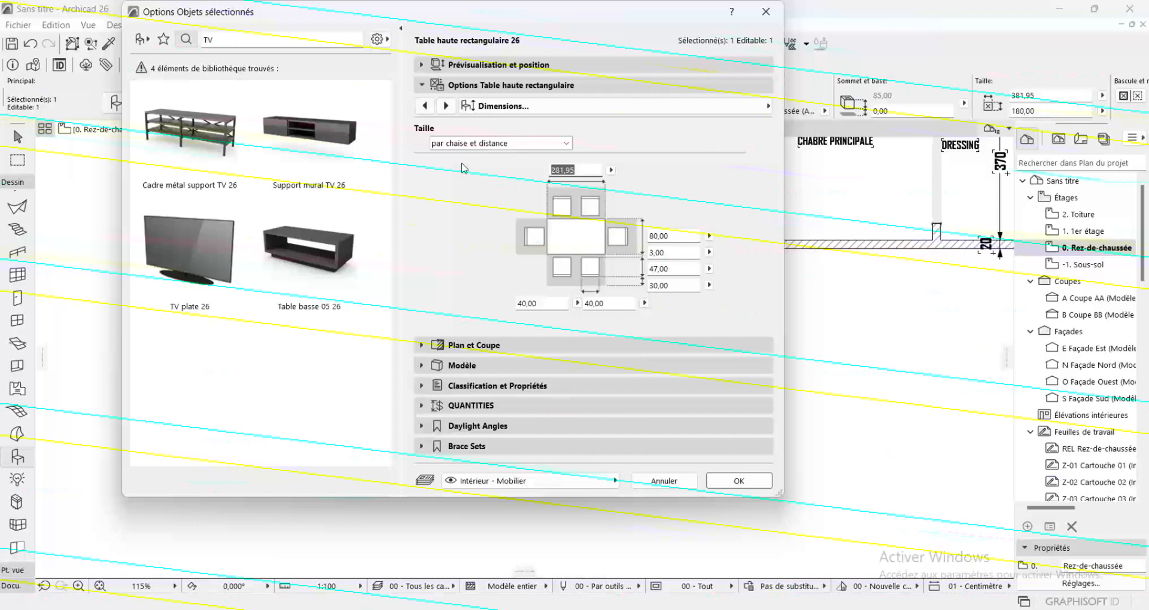
{"action": "type", "text": "150"}
{"action": "key", "text": "Return"}
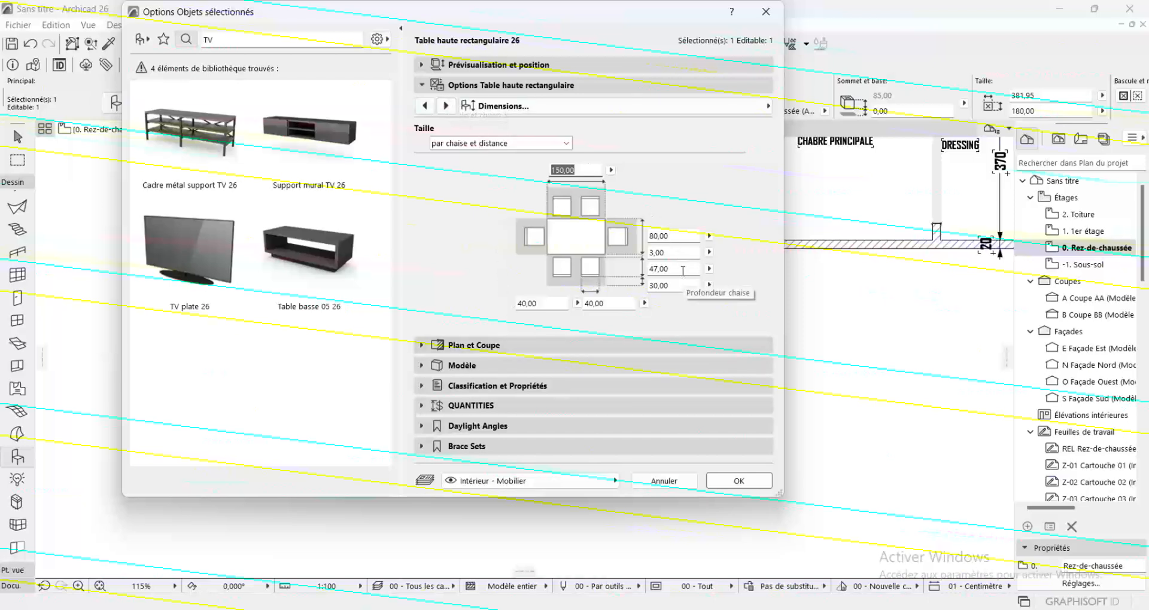
{"action": "left_click", "coordinate": [752, 486]}
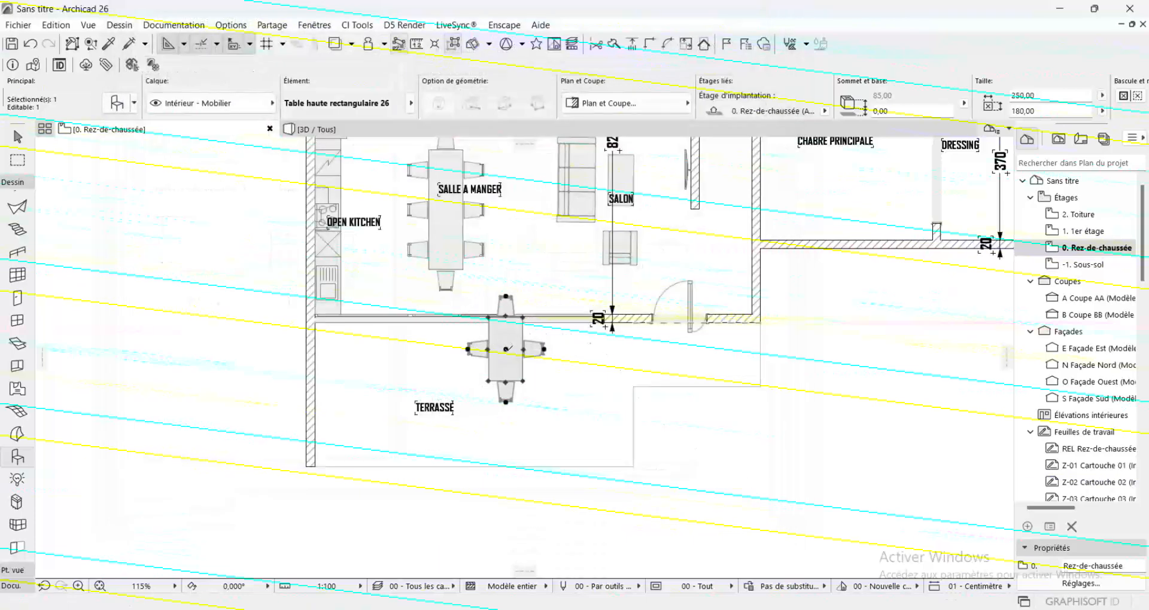
Move the shortened table clear of the façade wall so it stands fully on the terrace beside the TERRASSE label, and deselect it
{"action": "left_click", "coordinate": [508, 348]}
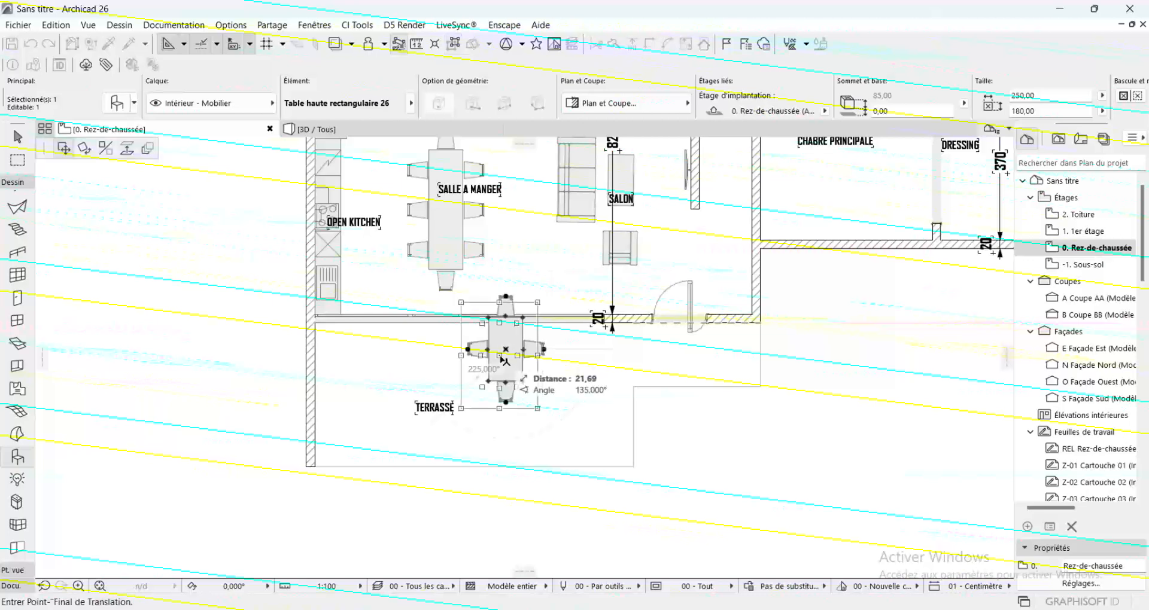
{"action": "left_click", "coordinate": [492, 386]}
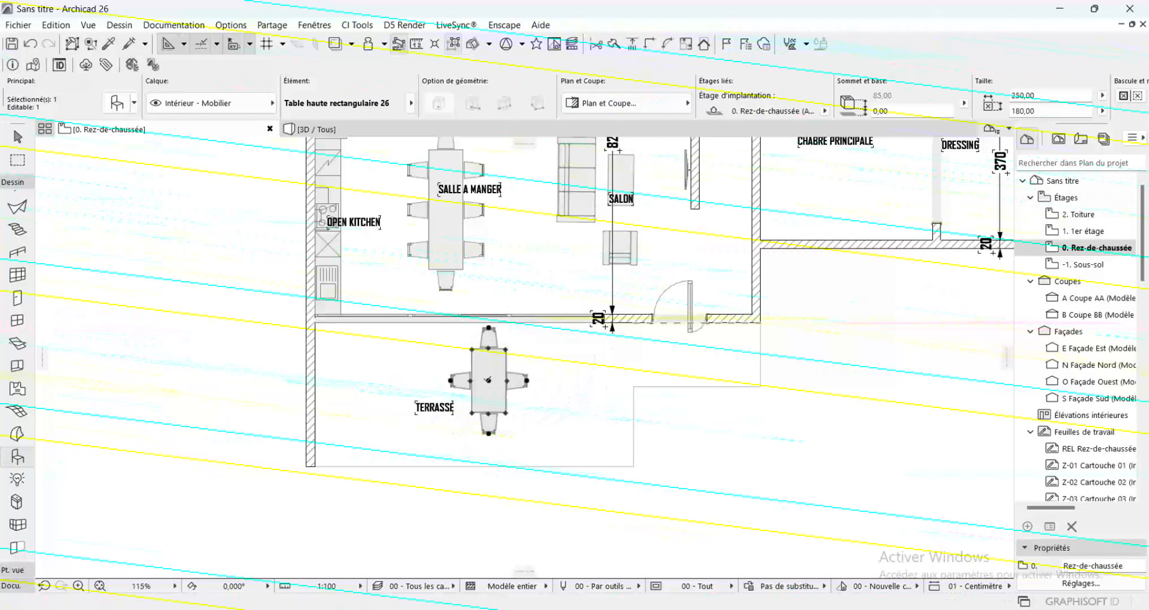
{"action": "key", "text": "Escape"}
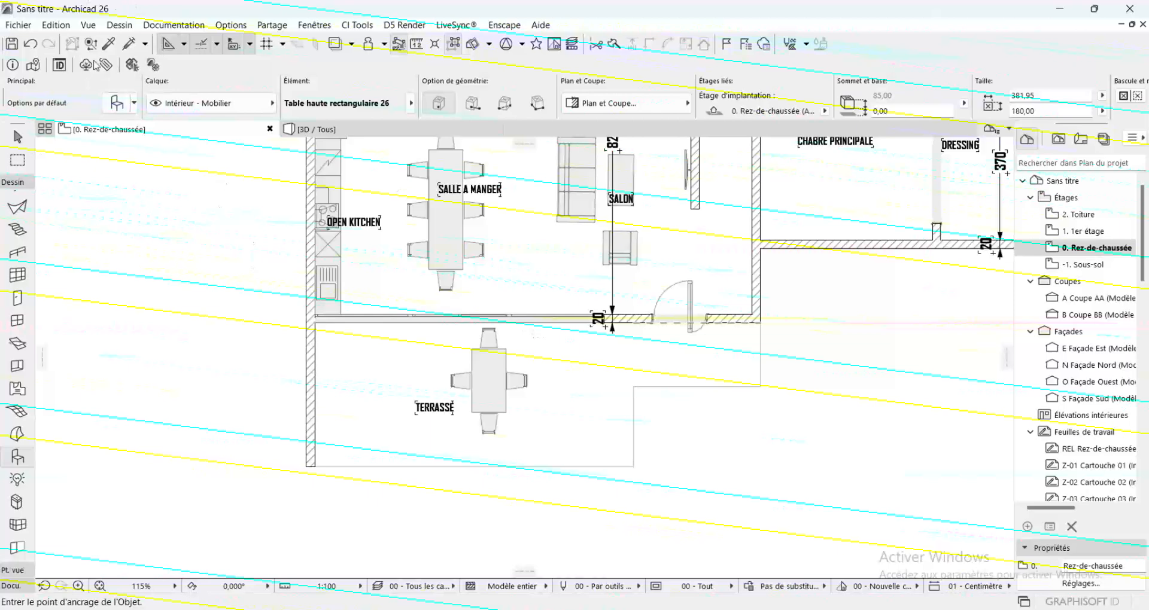
Pick up the settings of the SALON sofa arrangement and place another arrangement at the terrace's side wall
{"action": "left_click", "coordinate": [109, 43]}
{"action": "left_click", "coordinate": [576, 180]}
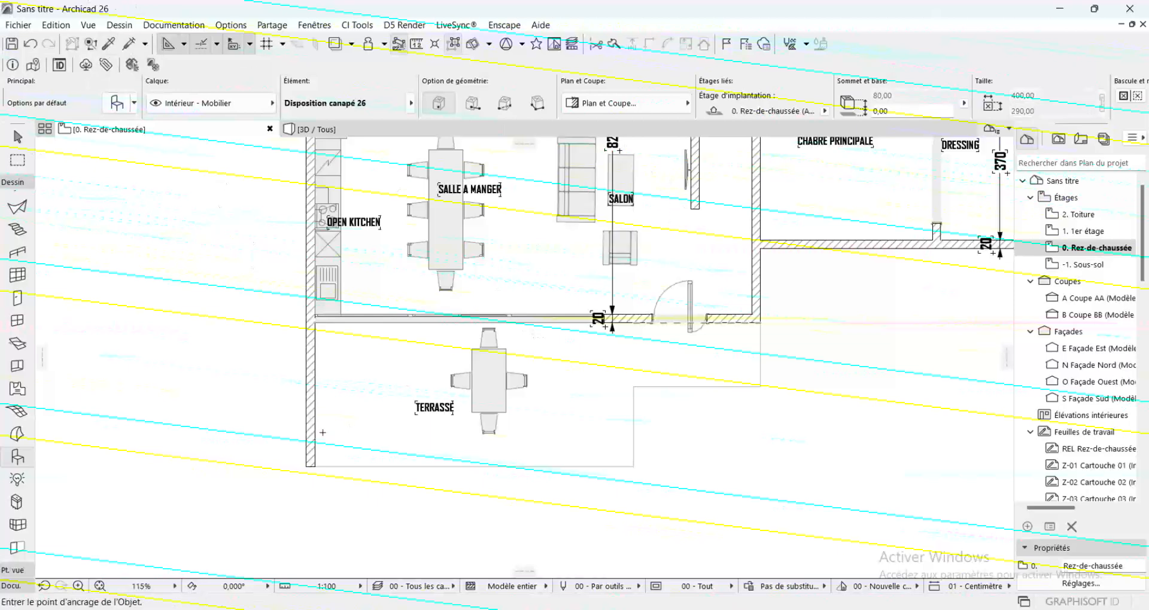
{"action": "left_click", "coordinate": [342, 416]}
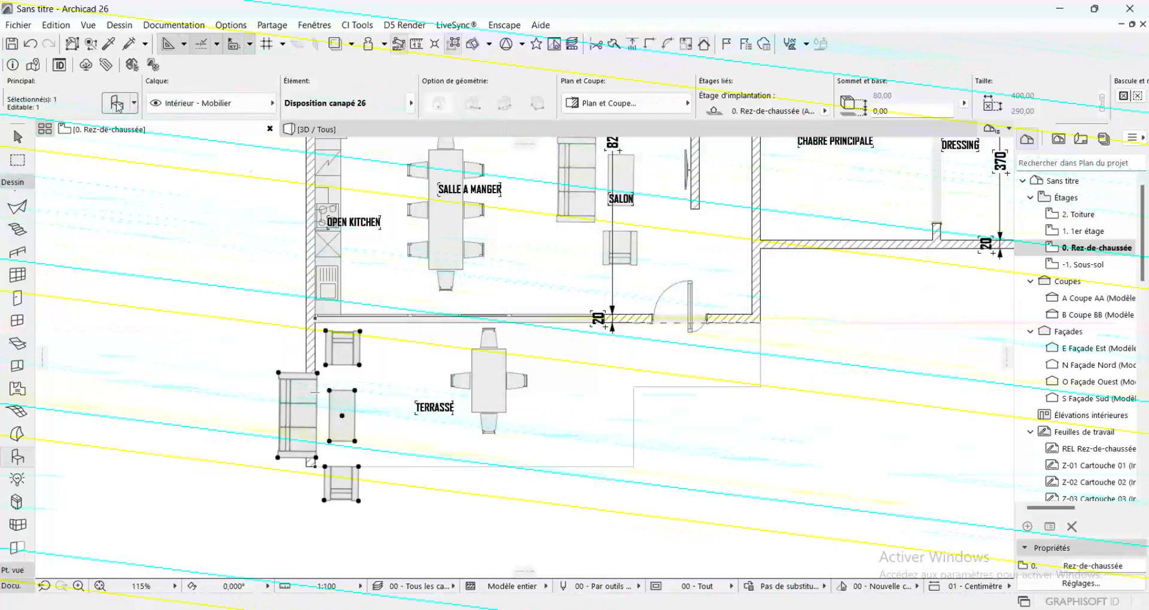
Change the Siège en haut of the terrace sofa arrangement to Canapé avec 2 sièges and deselect it
{"action": "left_click", "coordinate": [116, 103]}
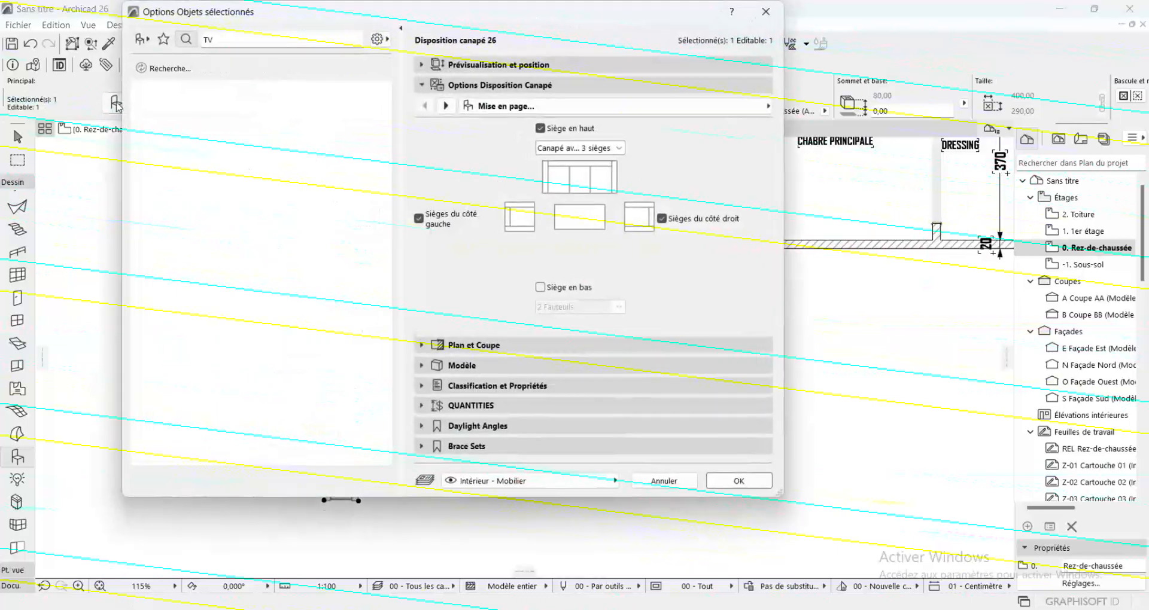
{"action": "left_click", "coordinate": [563, 149]}
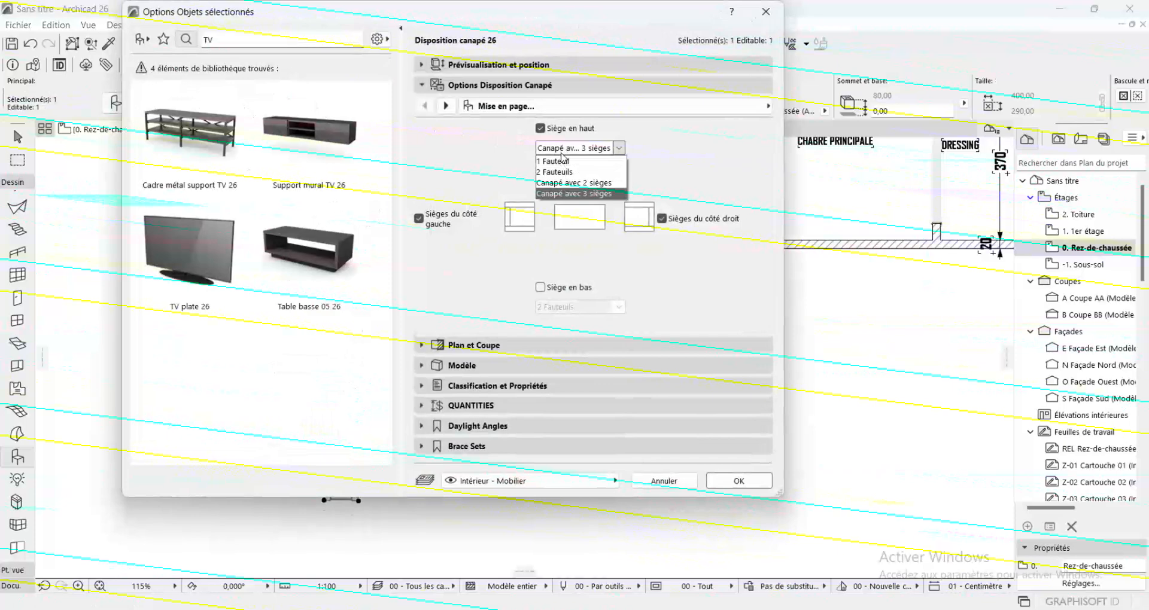
{"action": "left_click", "coordinate": [584, 185]}
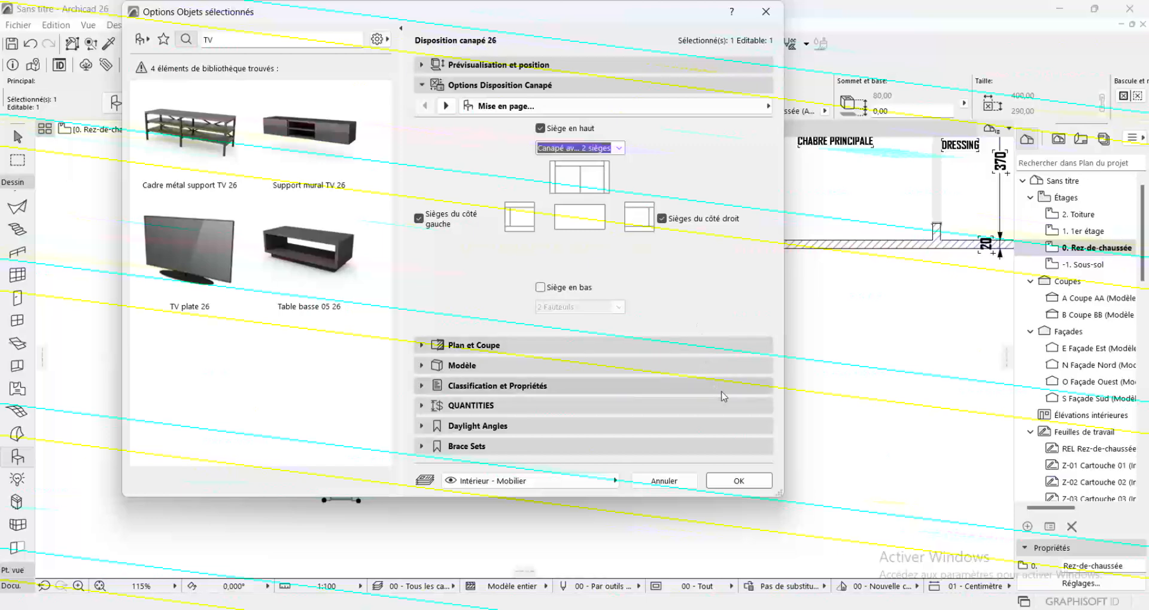
{"action": "left_click", "coordinate": [736, 488]}
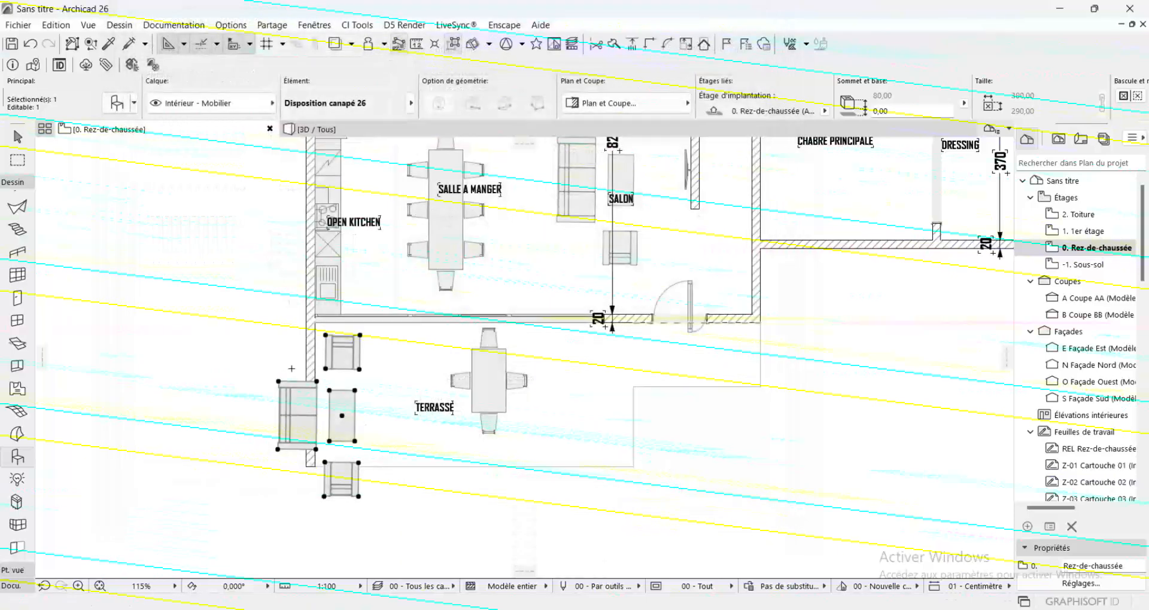
{"action": "key", "text": "Escape"}
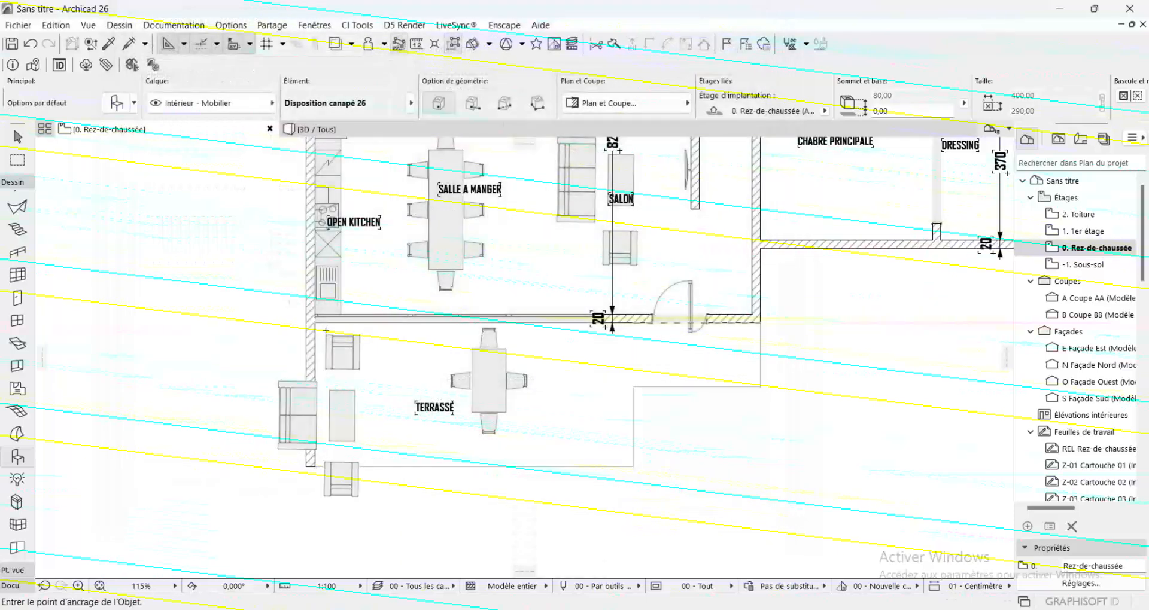
Try the two-seat sofa arrangement on the inner face of the terrace's side wall, and delete it from the plan
{"action": "left_click", "coordinate": [292, 407], "text": "shift"}
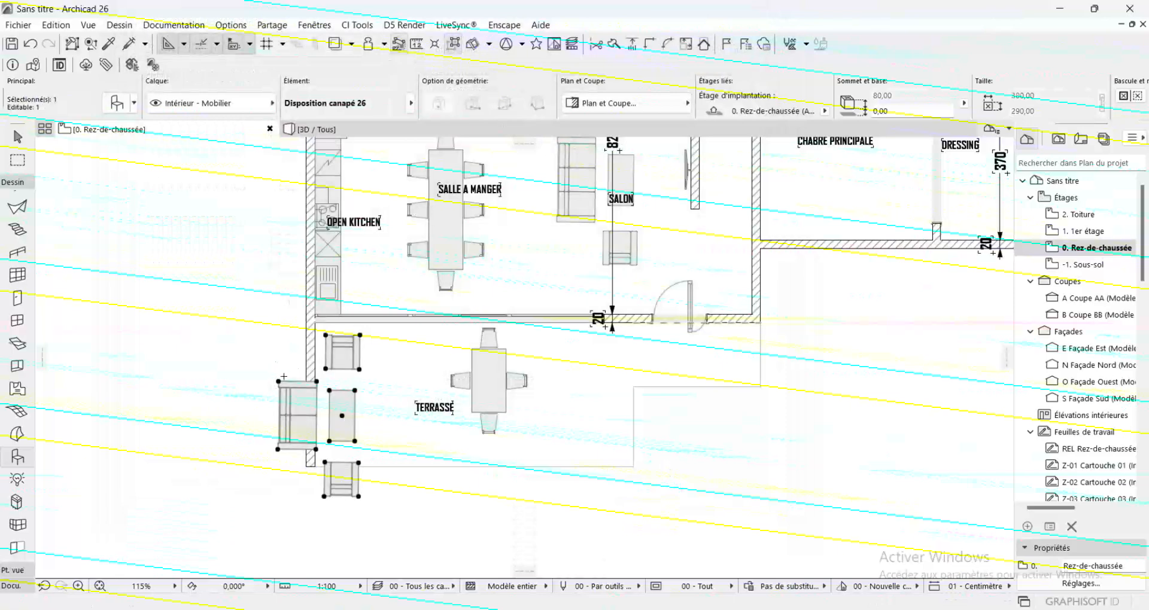
{"action": "left_click", "coordinate": [278, 381]}
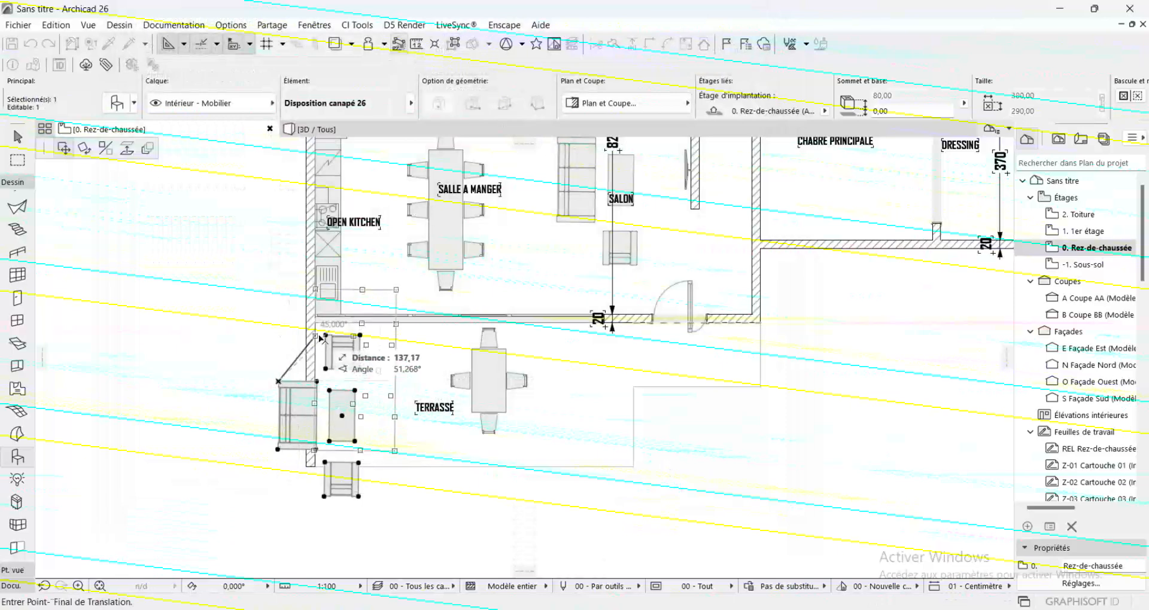
{"action": "left_click", "coordinate": [316, 371]}
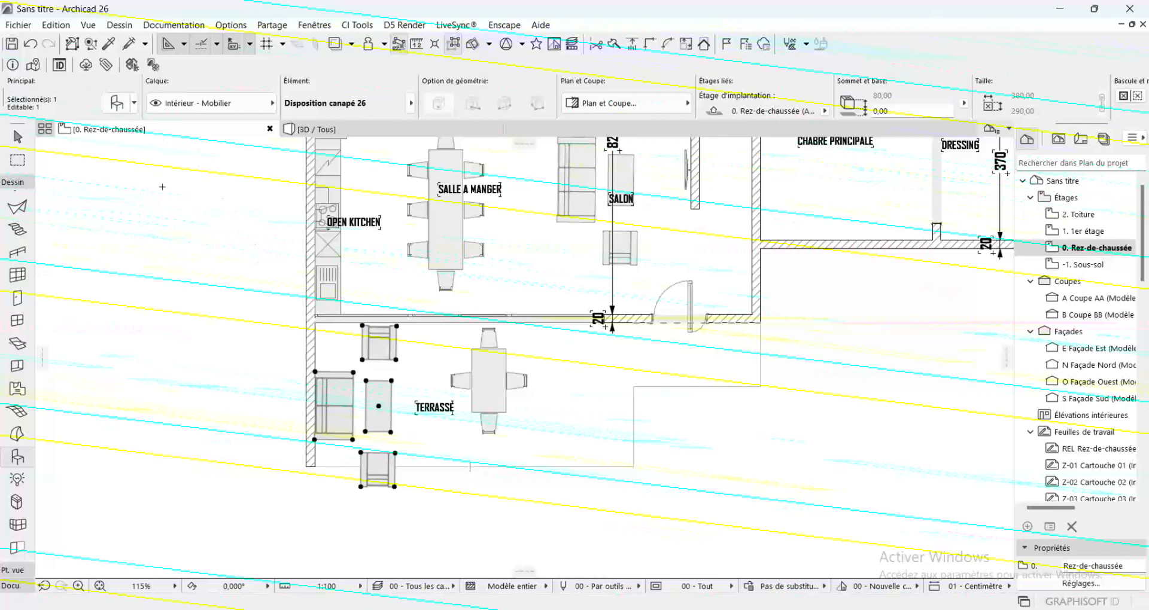
{"action": "key", "text": "Delete"}
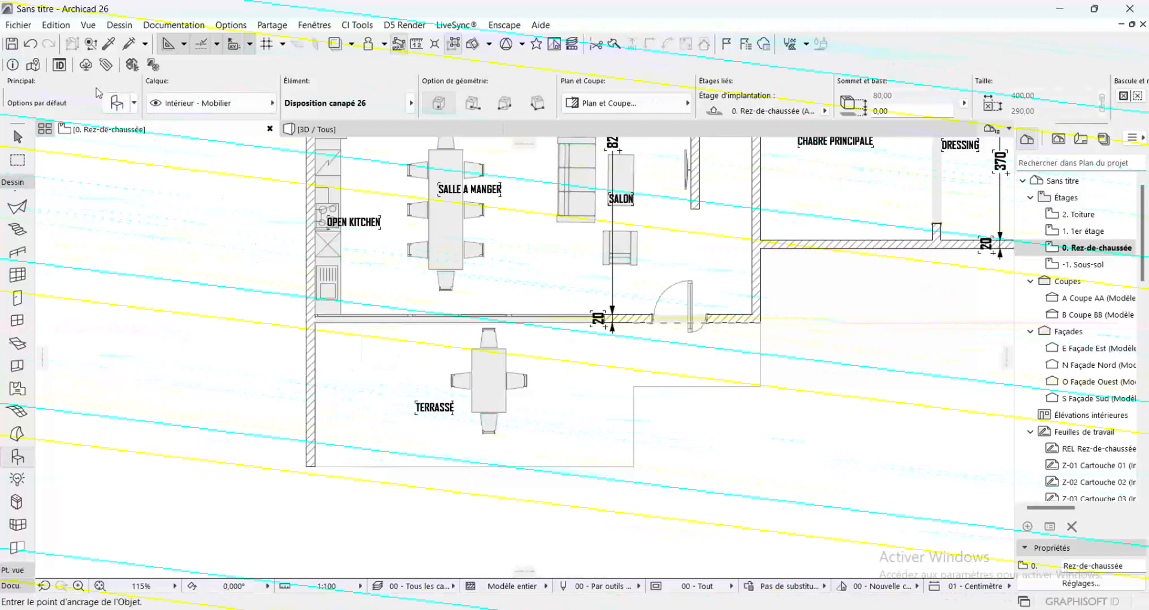
Find the Table basse 07 26 object in the library and place it on the terrace between the side wall and the TERRASSE label
{"action": "left_click", "coordinate": [114, 103]}
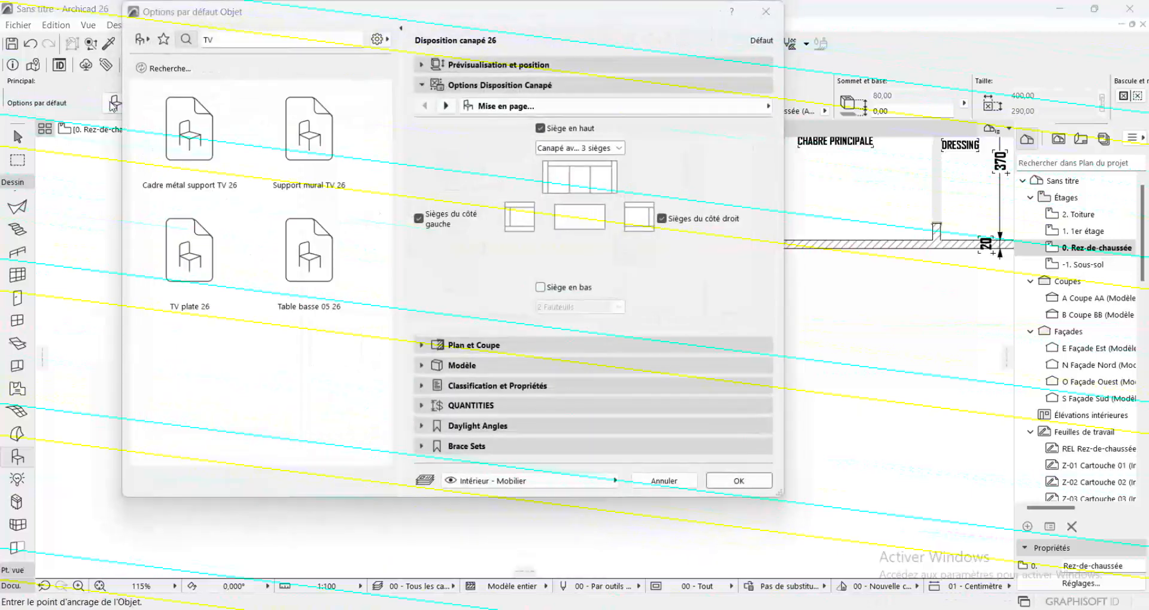
{"action": "key", "text": "BackSpace"}
{"action": "type", "text": "AB"}
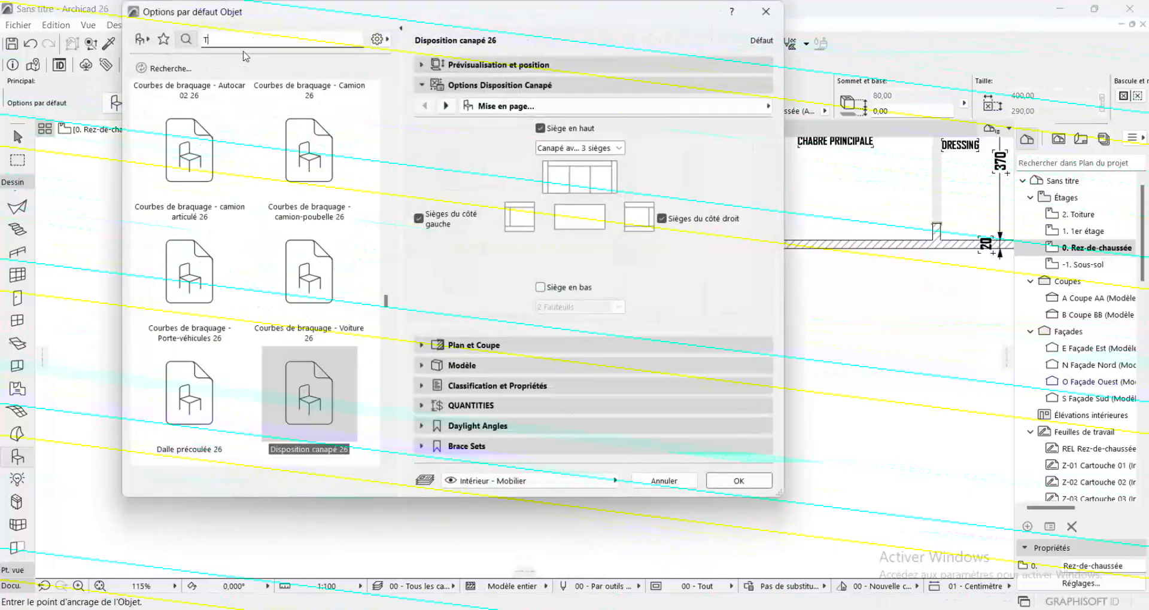
{"action": "type", "text": "L"}
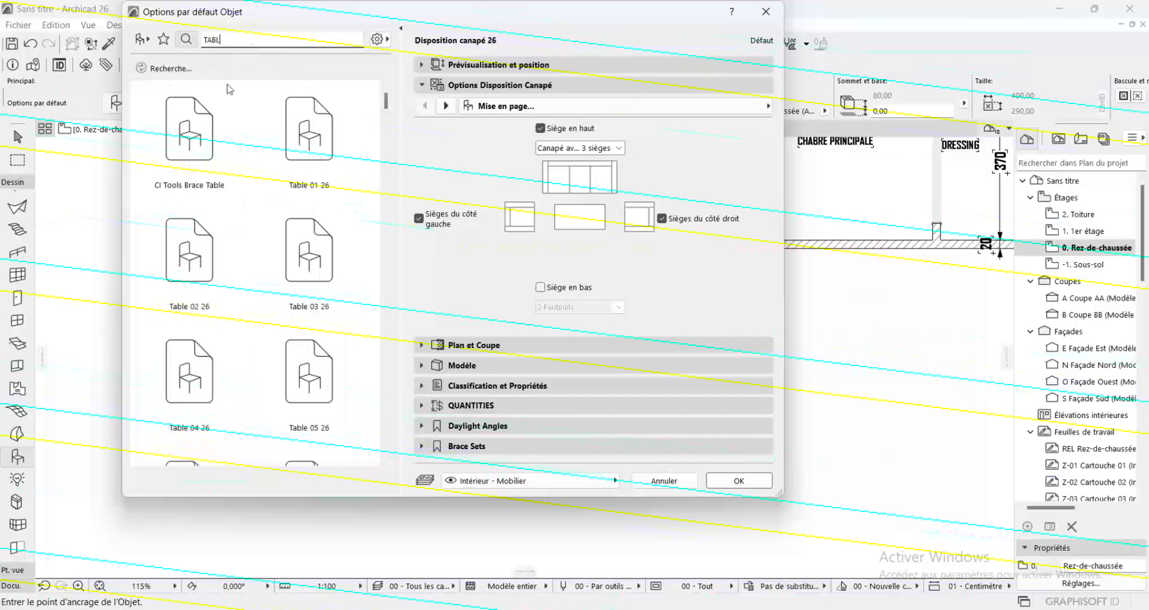
{"action": "scroll", "coordinate": [273, 188], "scroll_direction": "down", "scroll_amount": 10}
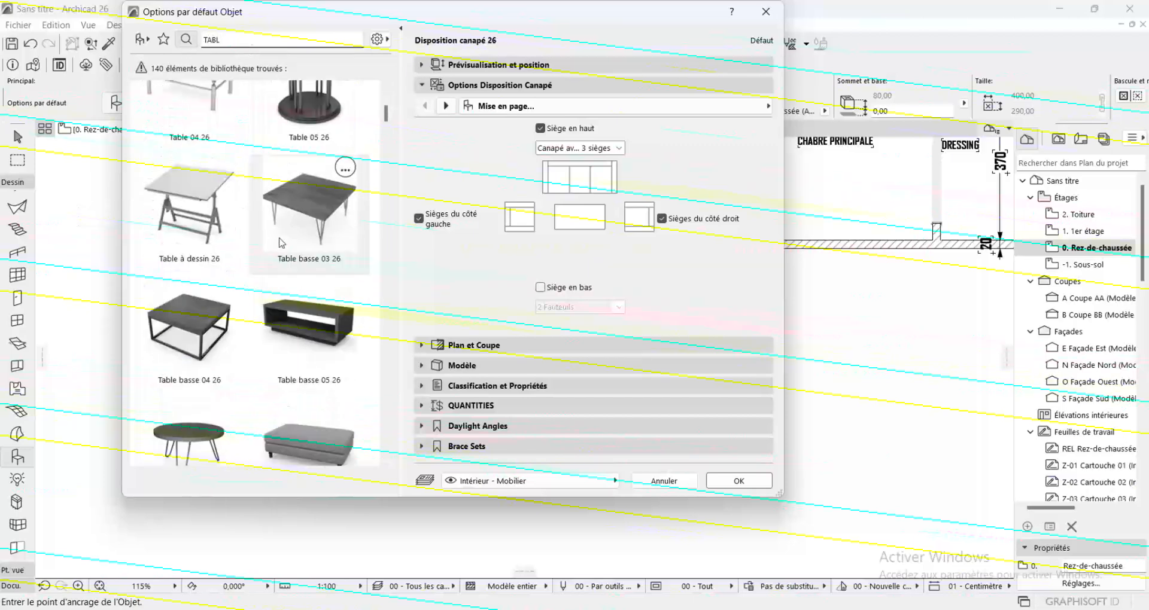
{"action": "left_click", "coordinate": [292, 174]}
{"action": "left_click", "coordinate": [309, 302]}
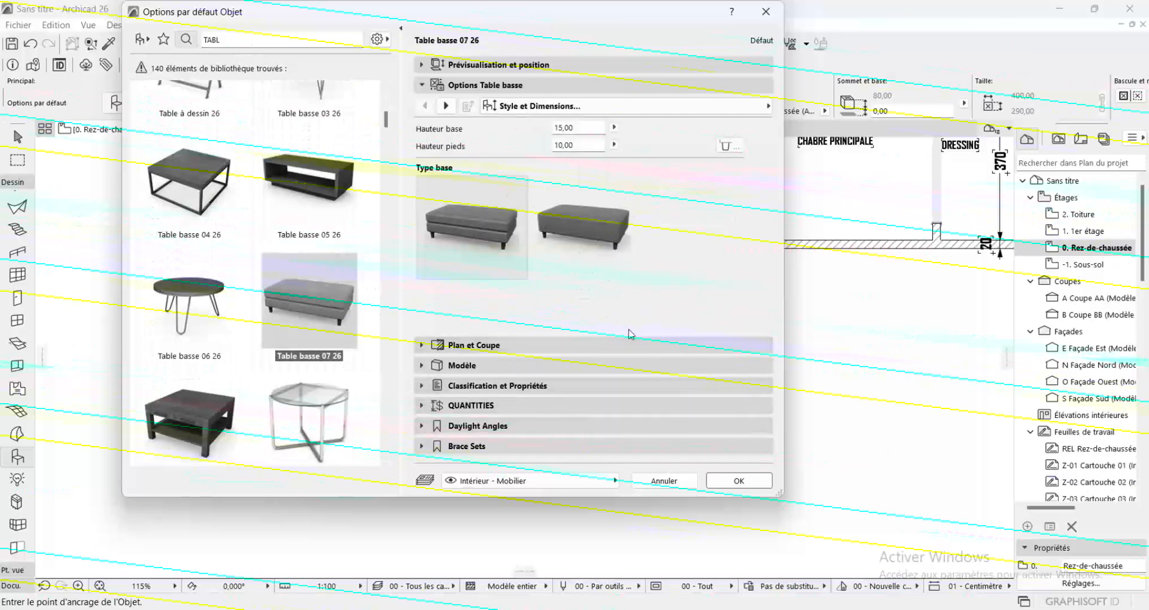
{"action": "left_click", "coordinate": [741, 483]}
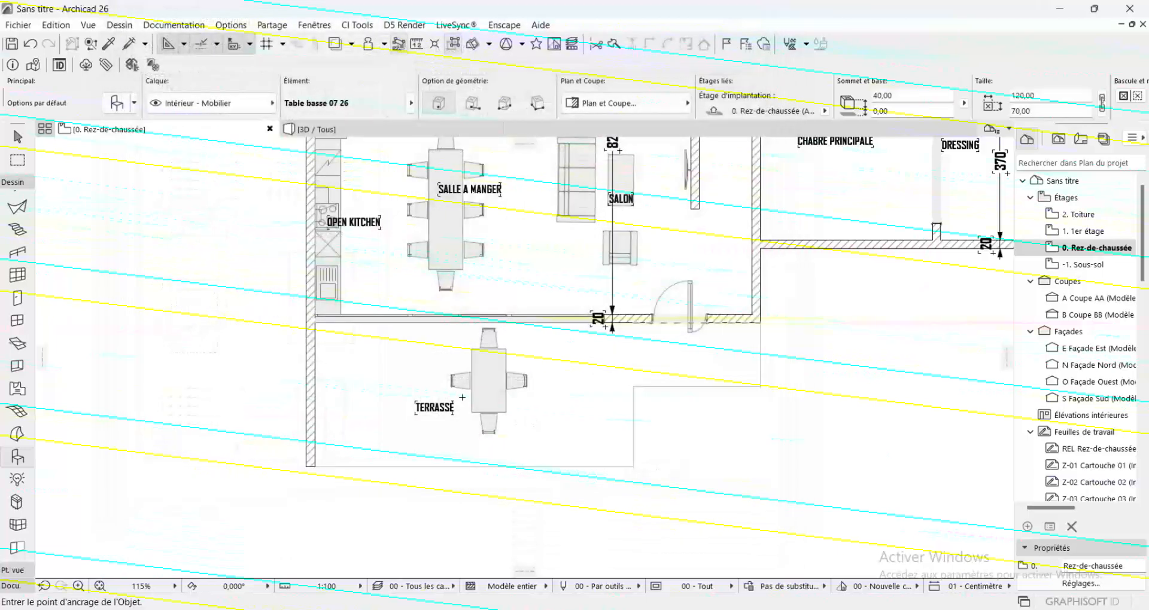
{"action": "left_click", "coordinate": [362, 384]}
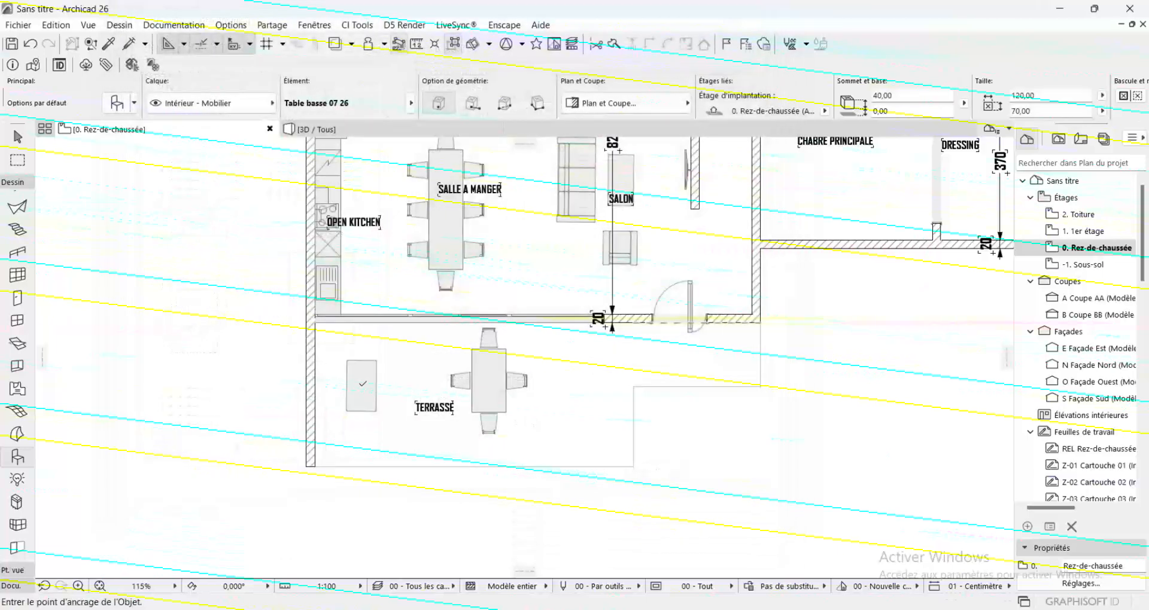
Search the object library for CAN, choose Canapé 01 26, and place it near the terrace coffee table
{"action": "left_click", "coordinate": [113, 104]}
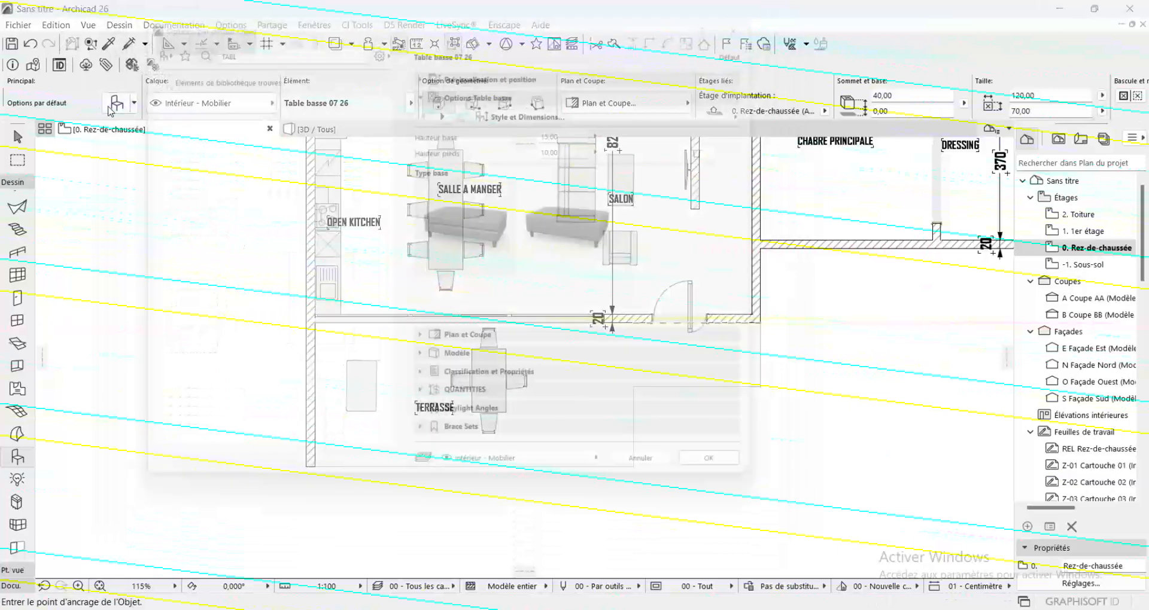
{"action": "key", "text": "BackSpace"}
{"action": "key", "text": "BackSpace"}
{"action": "key", "text": "BackSpace"}
{"action": "key", "text": "BackSpace"}
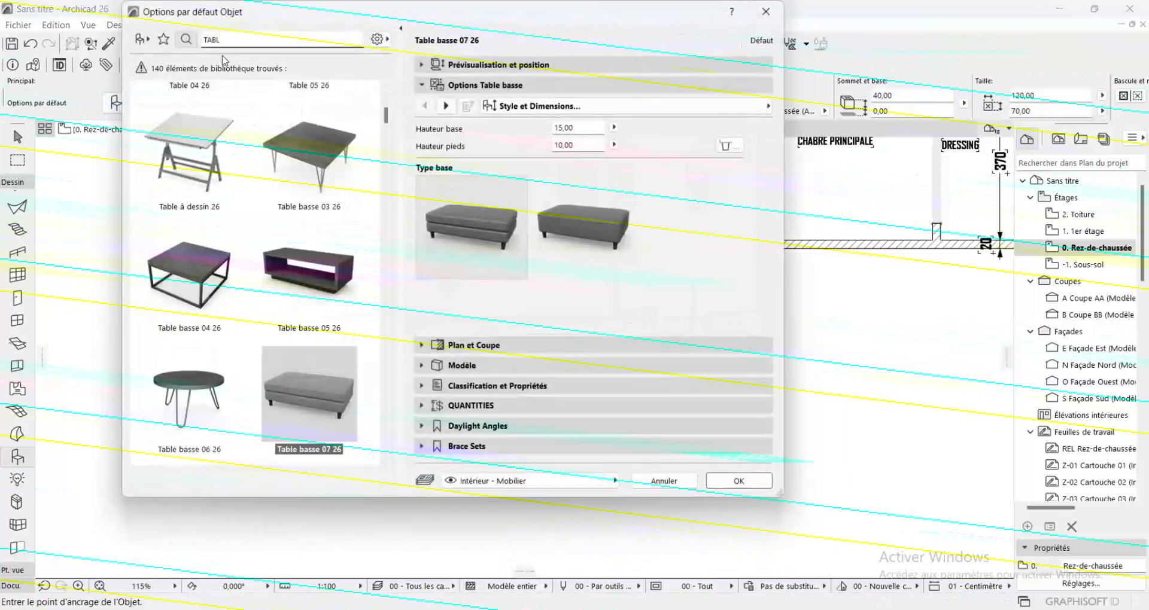
{"action": "type", "text": "c"}
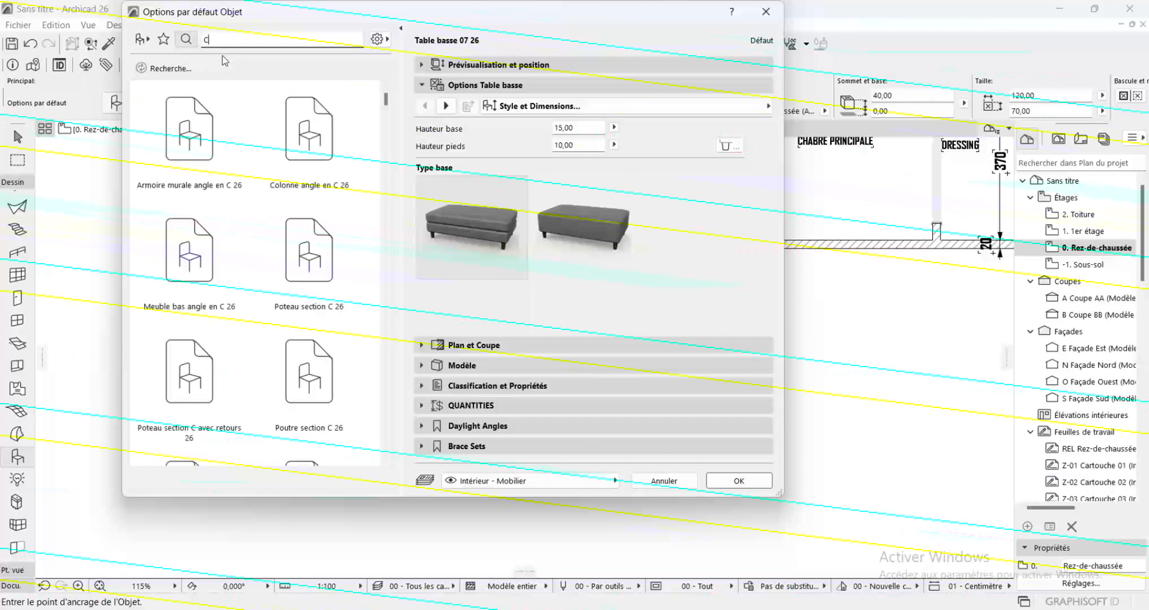
{"action": "type", "text": "AN"}
{"action": "left_click", "coordinate": [226, 93]}
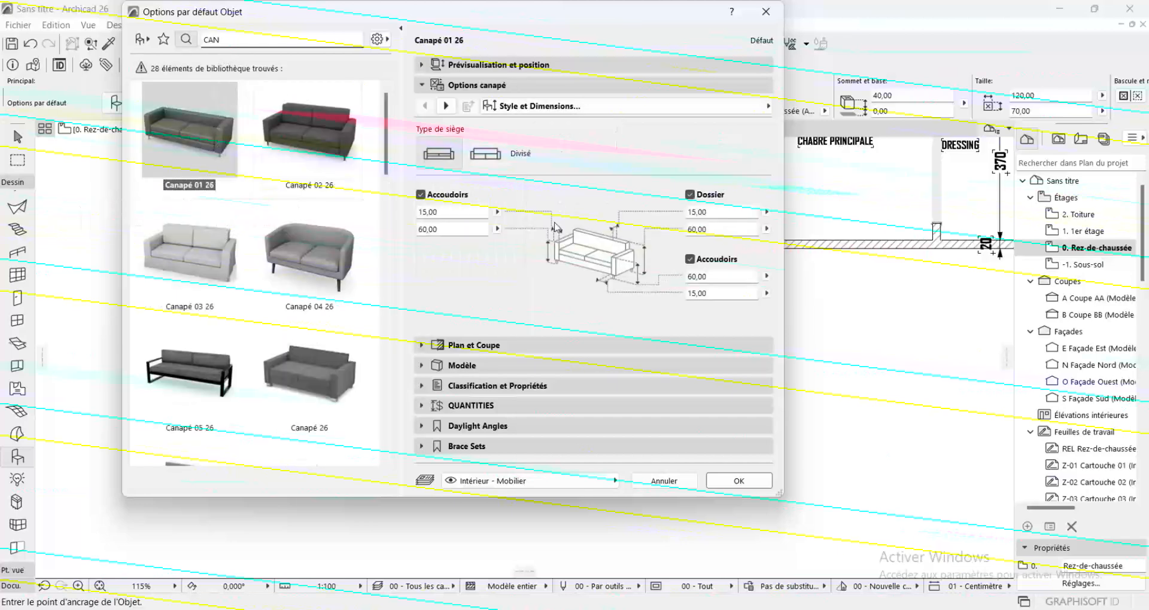
{"action": "left_click", "coordinate": [754, 479]}
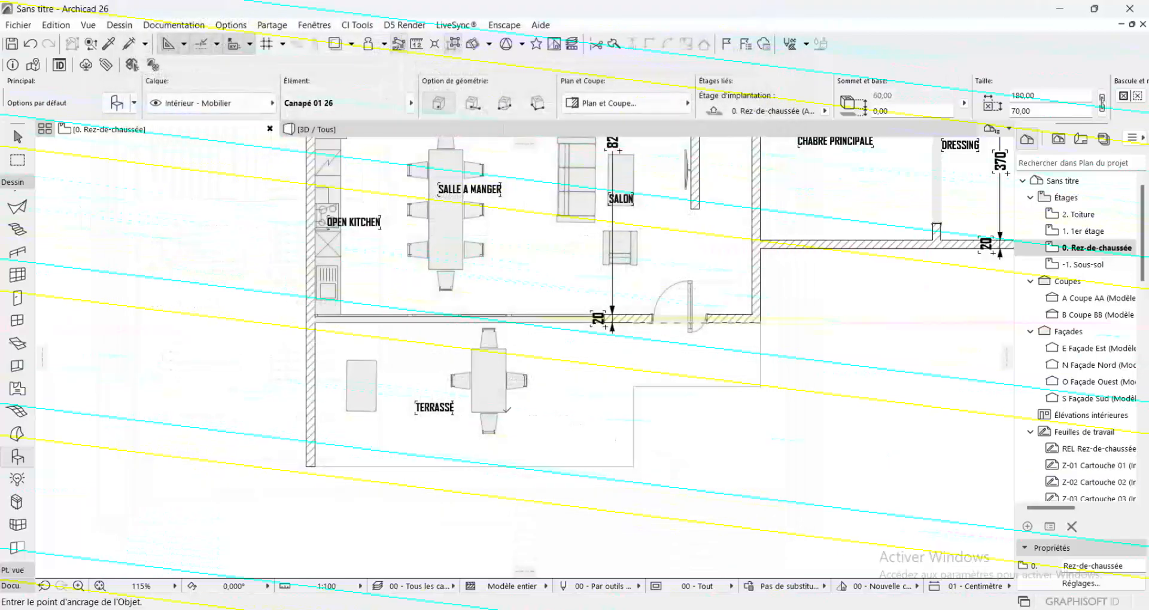
{"action": "left_click", "coordinate": [331, 378]}
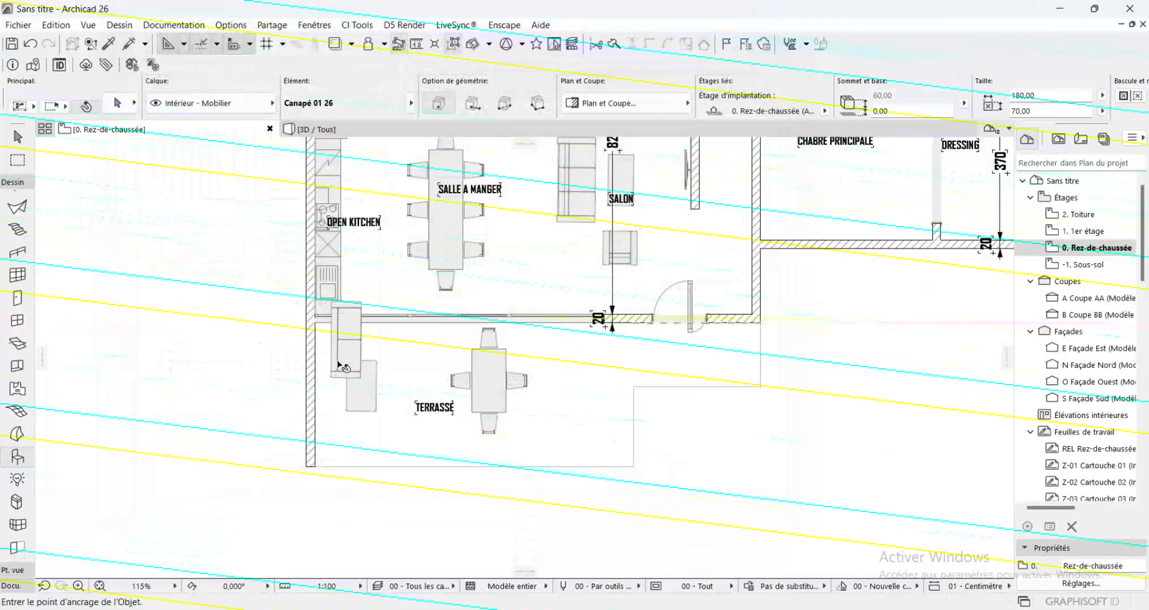
Move the new sofa fully onto the terrace, parallel to the side wall beside the coffee table
{"action": "left_click", "coordinate": [332, 340]}
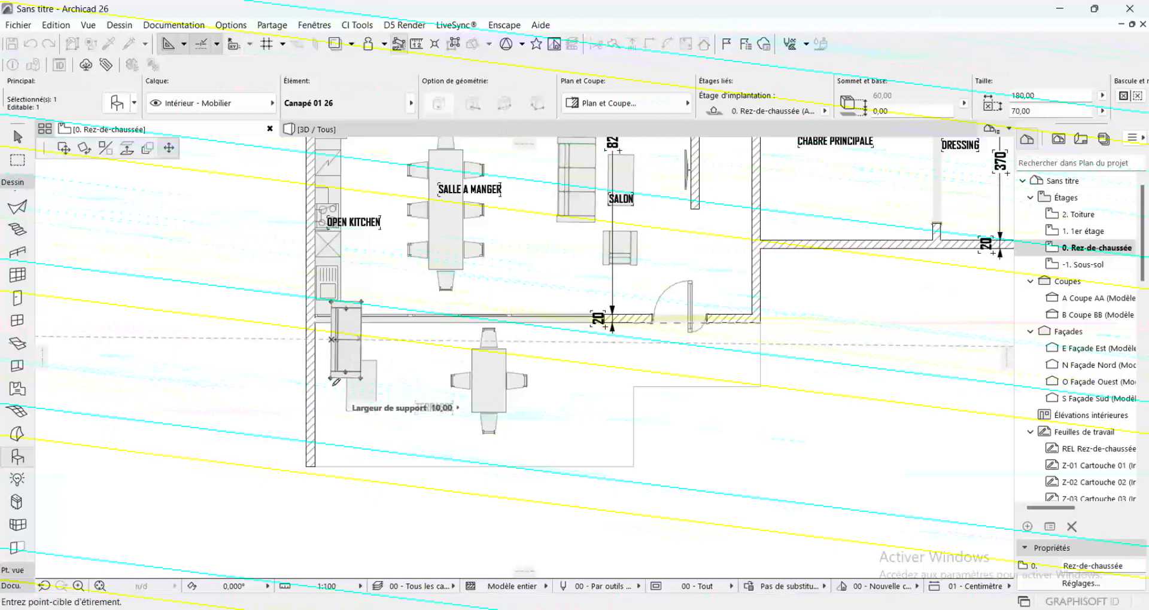
{"action": "left_click", "coordinate": [63, 150]}
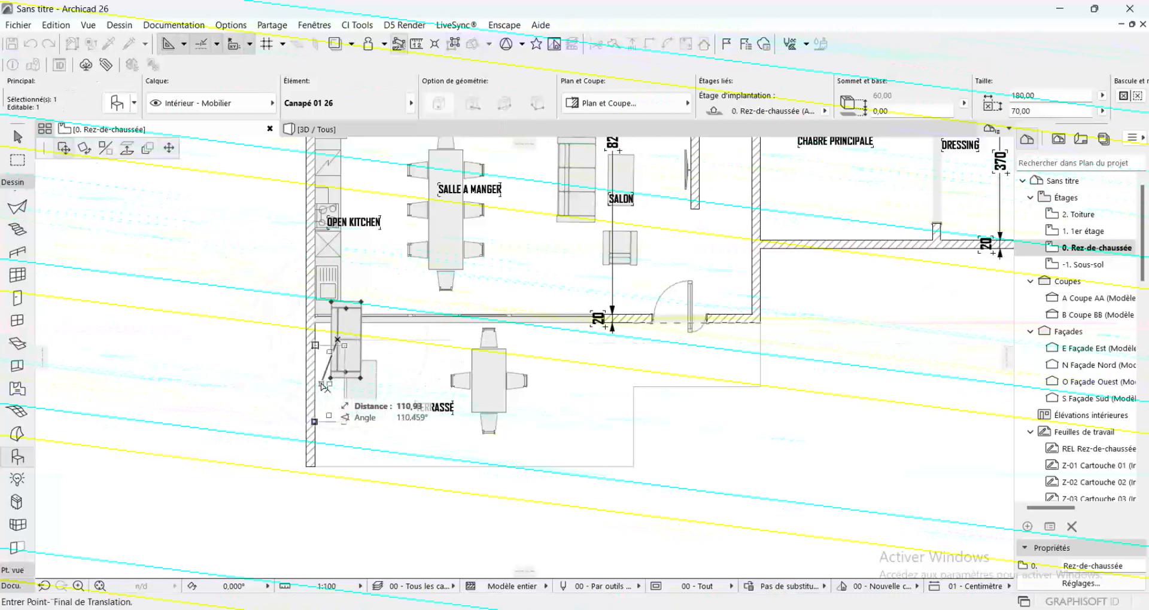
{"action": "left_click", "coordinate": [322, 388]}
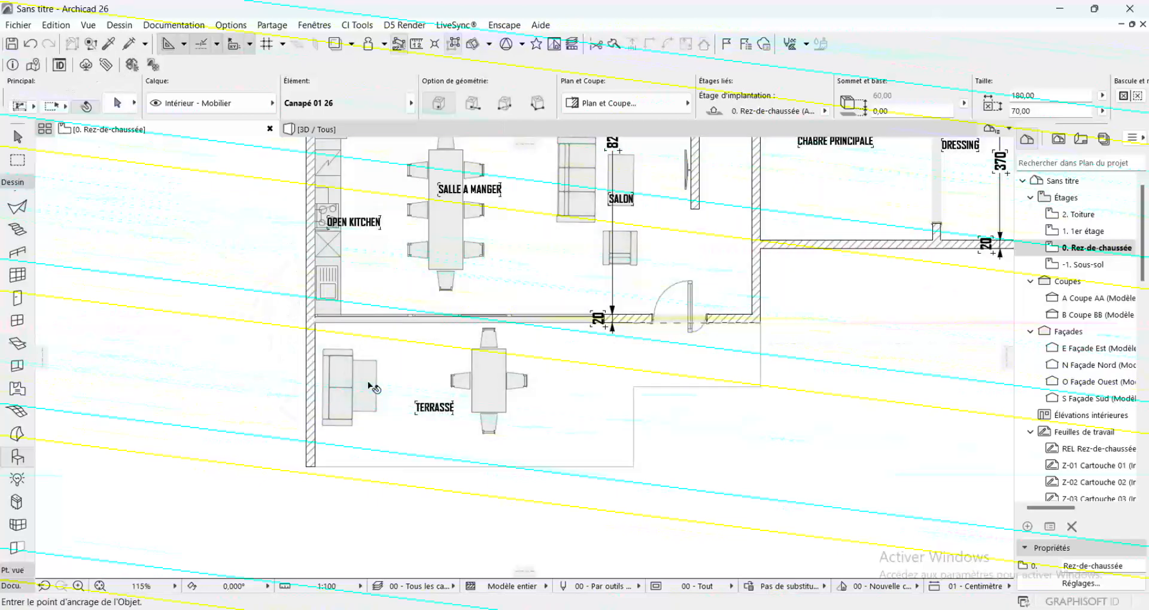
Move the terrace coffee table clear of the sofa, centre it in front of the seat, and deselect it
{"action": "left_click", "coordinate": [363, 387]}
{"action": "left_click", "coordinate": [363, 387]}
{"action": "left_click", "coordinate": [378, 385]}
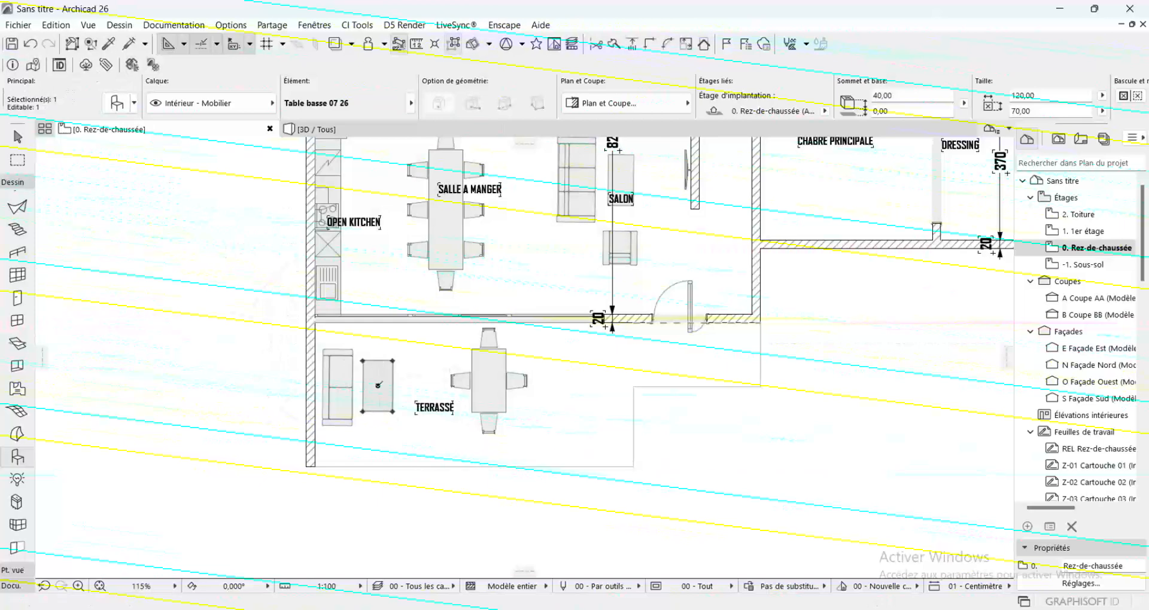
{"action": "left_click", "coordinate": [378, 385]}
{"action": "left_click", "coordinate": [375, 392]}
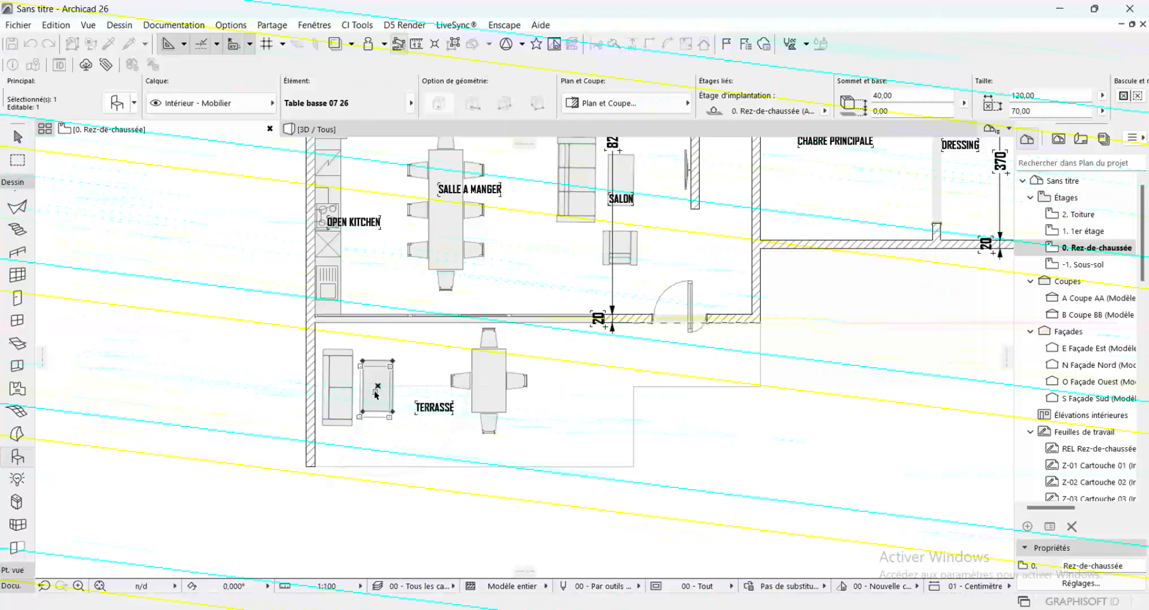
{"action": "key", "text": "Escape"}
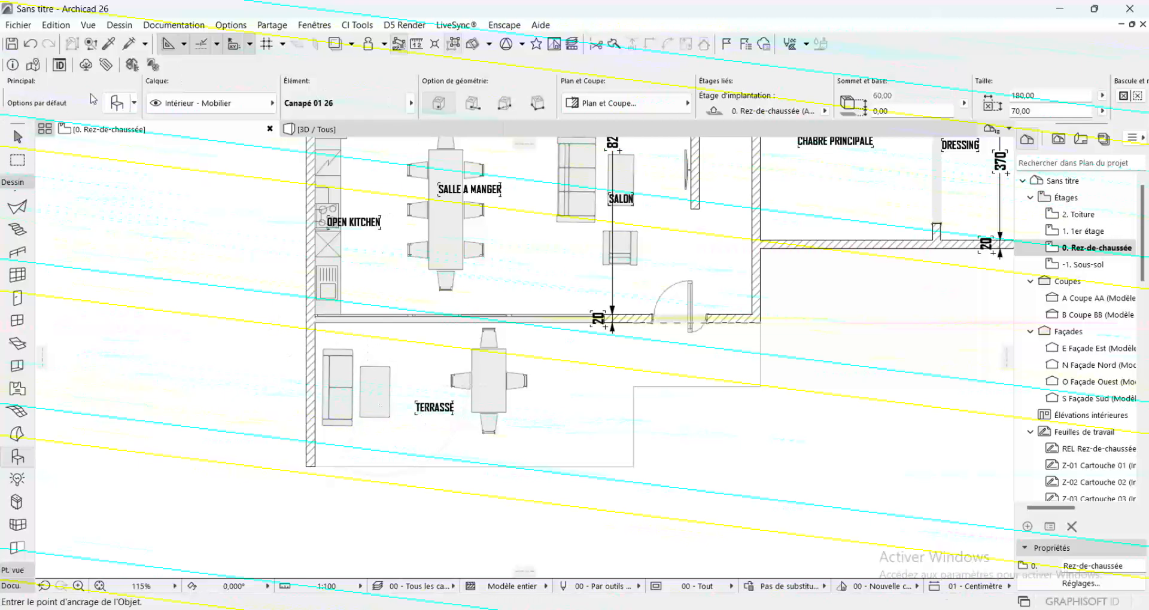
Search the object library for CANAP and look through the sofa models for another terrace seat
{"action": "left_click", "coordinate": [110, 107]}
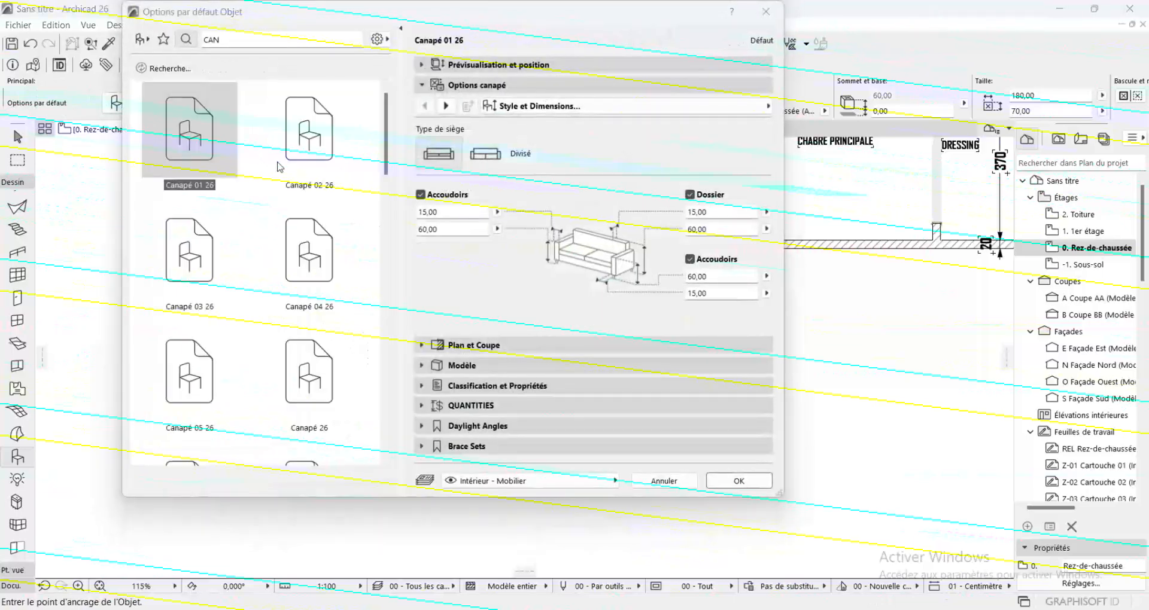
{"action": "type", "text": "CAN"}
{"action": "scroll", "coordinate": [231, 151], "scroll_direction": "down", "scroll_amount": 10}
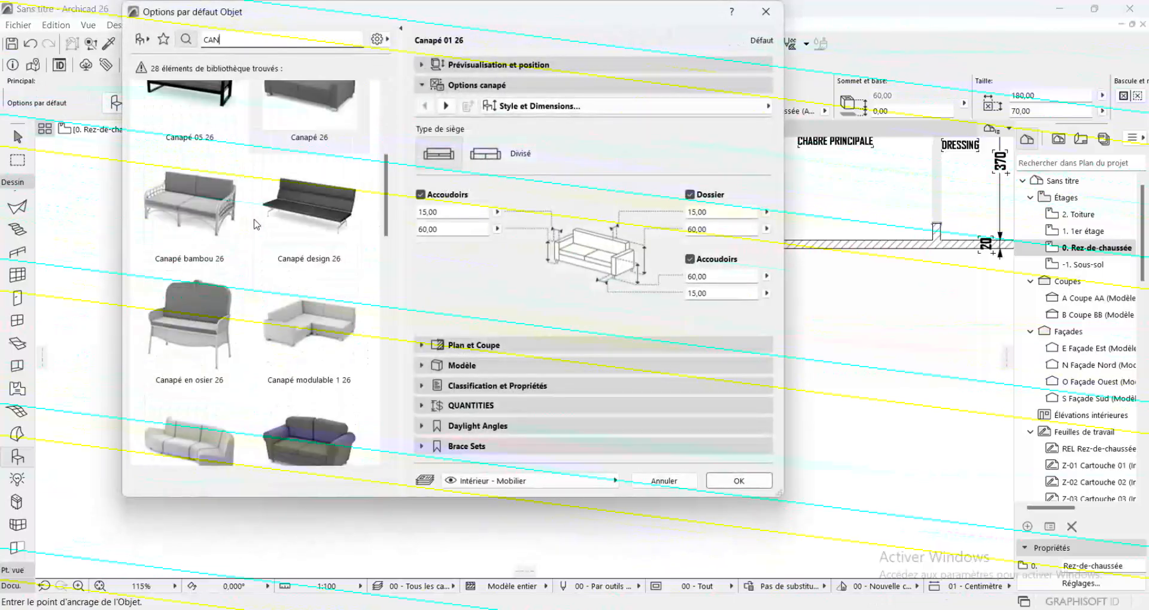
{"action": "scroll", "coordinate": [256, 225], "scroll_direction": "down", "scroll_amount": 8}
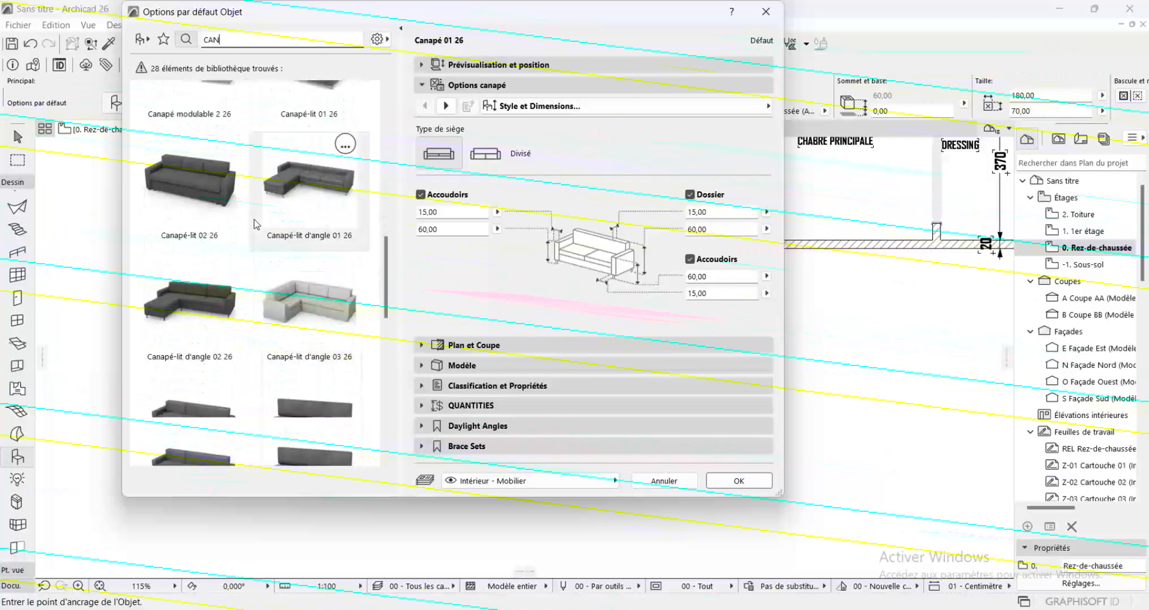
{"action": "scroll", "coordinate": [257, 224], "scroll_direction": "down", "scroll_amount": 3}
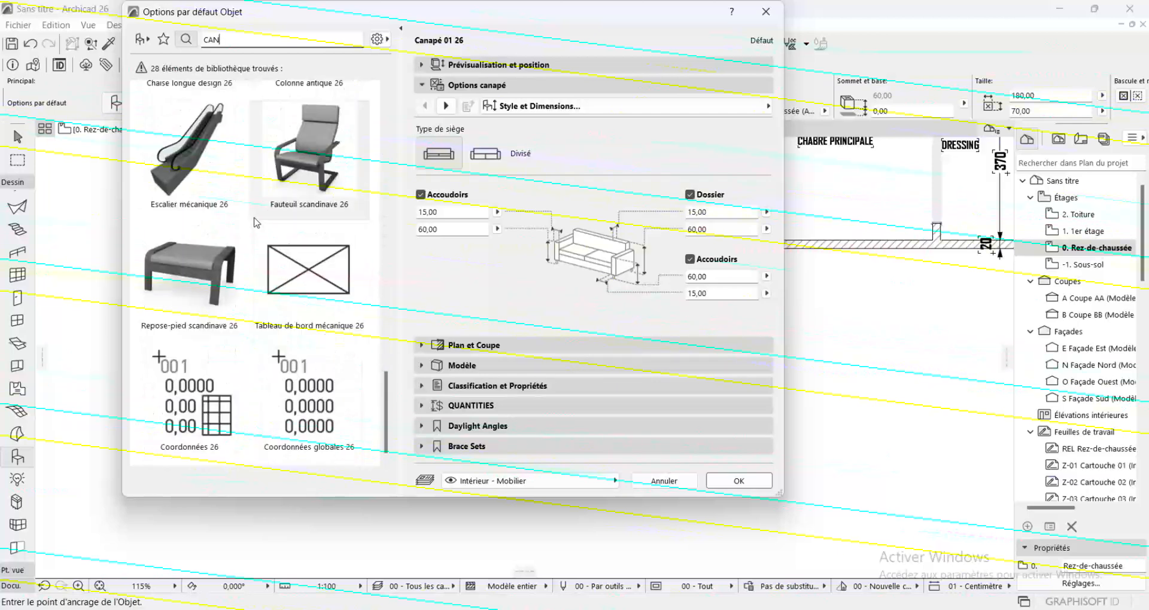
{"action": "key", "text": "BackSpace"}
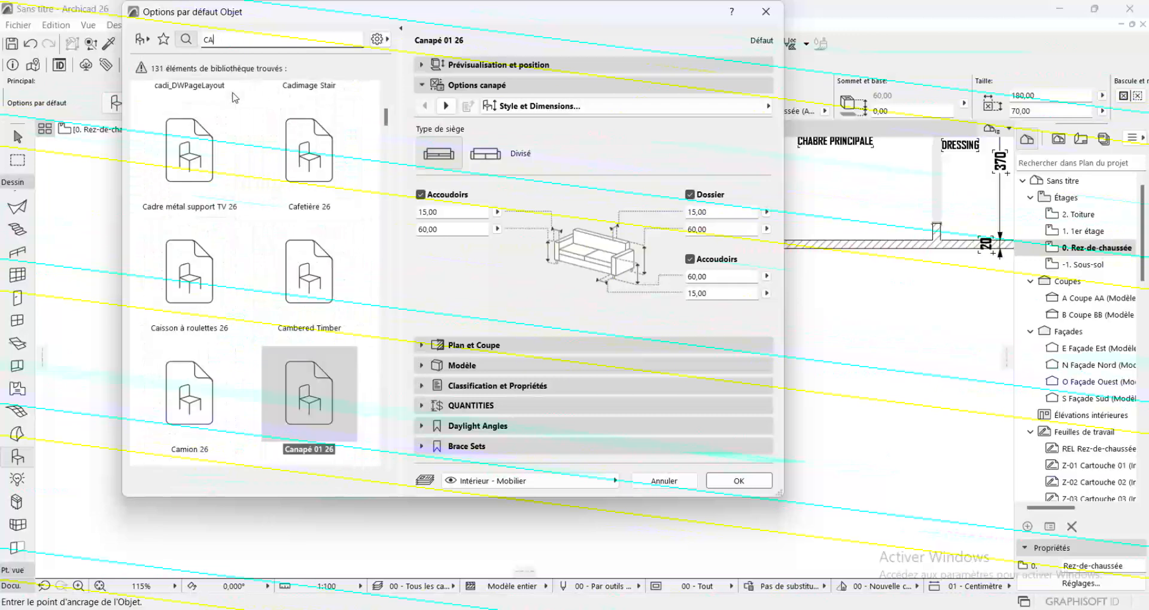
{"action": "type", "text": "NAP"}
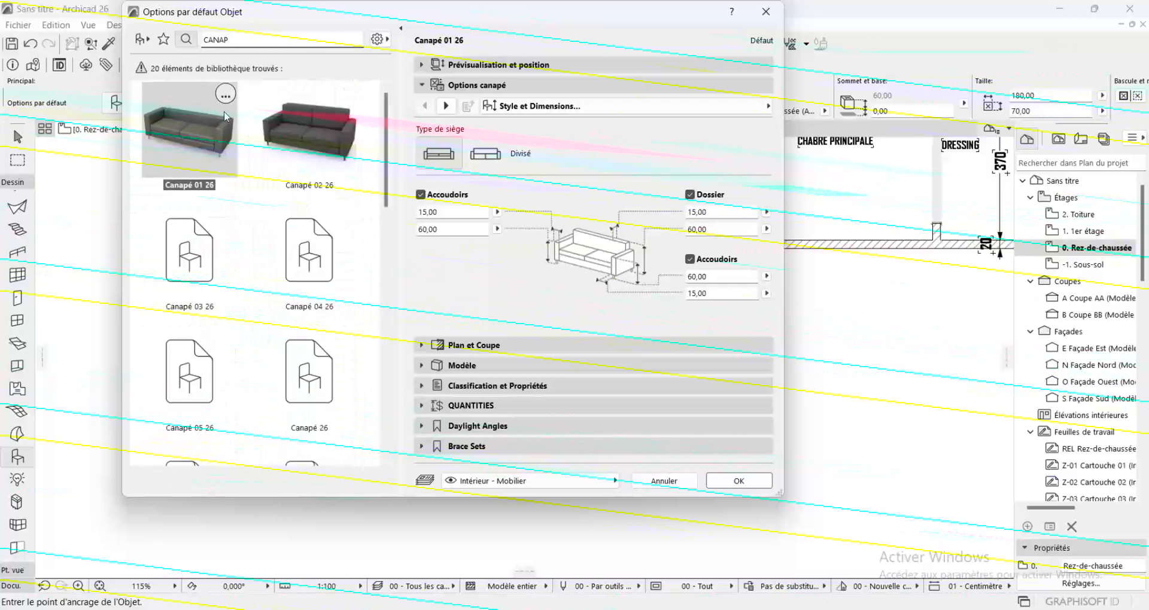
{"action": "scroll", "coordinate": [285, 156], "scroll_direction": "down", "scroll_amount": 6}
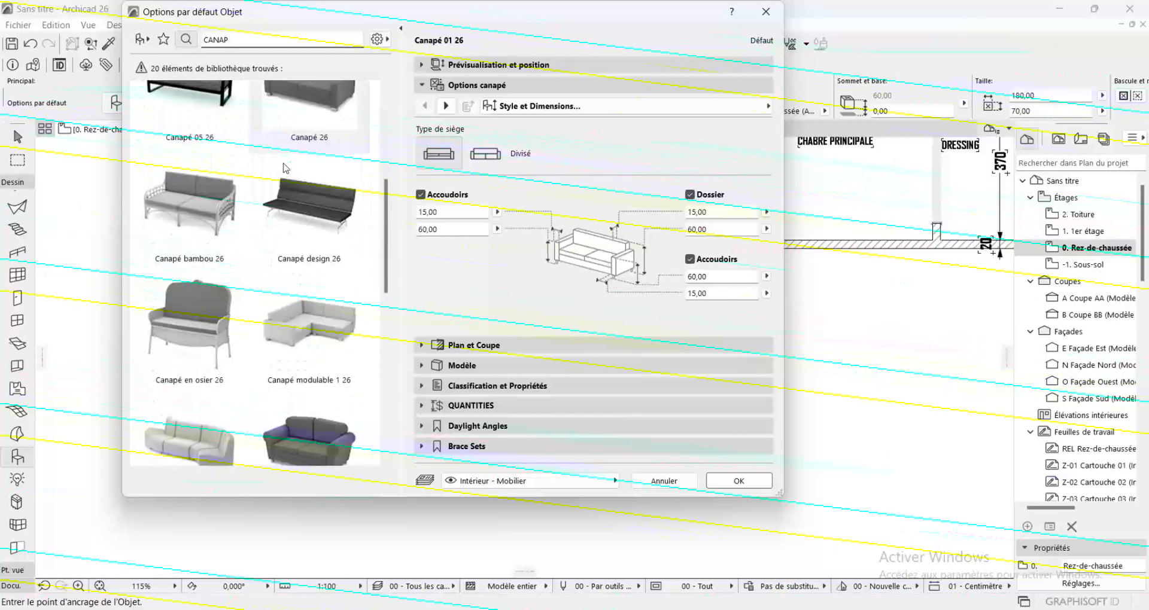
{"action": "scroll", "coordinate": [285, 173], "scroll_direction": "down", "scroll_amount": 3}
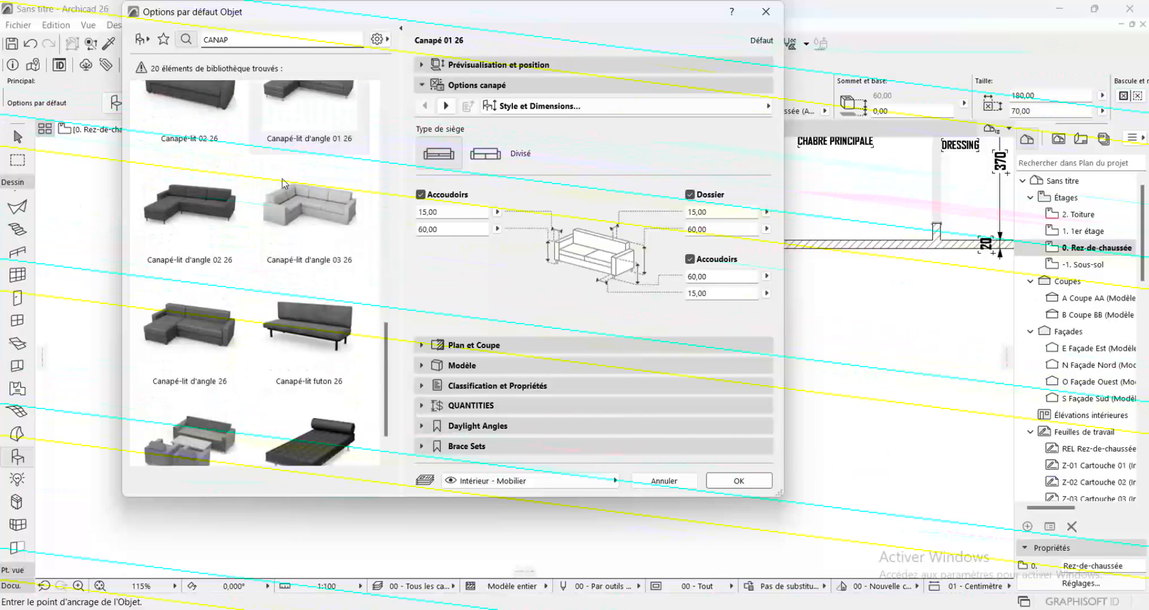
{"action": "scroll", "coordinate": [277, 192], "scroll_direction": "up", "scroll_amount": 9}
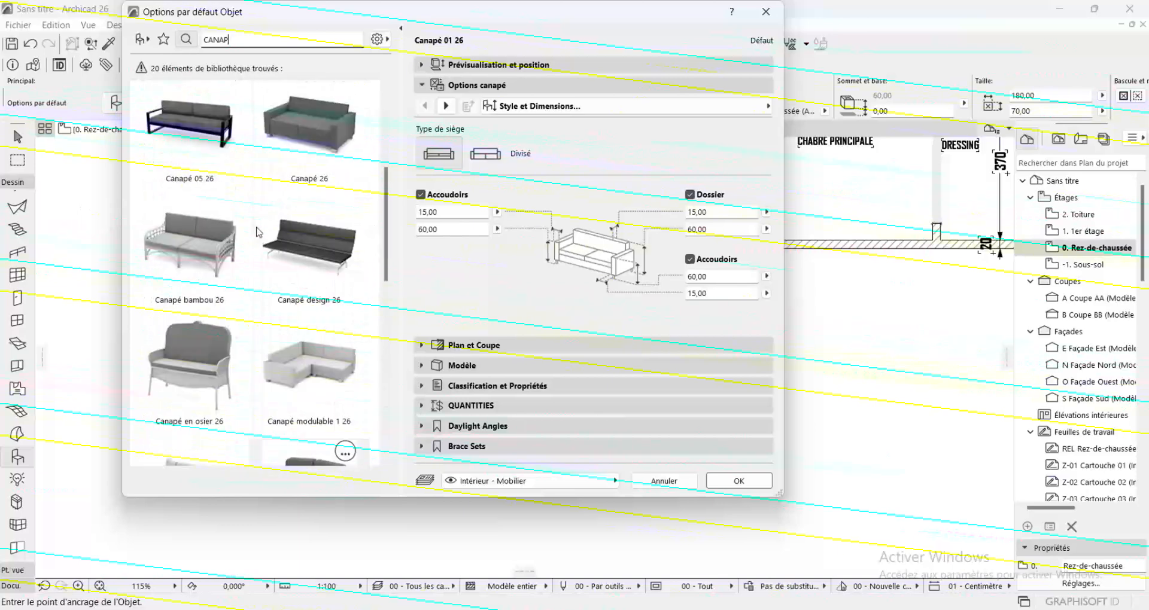
Choose Canapé 04 26, set its Nombre sièges to 1, and place it on the terrace at the lower end of the coffee table
{"action": "left_click", "coordinate": [293, 246]}
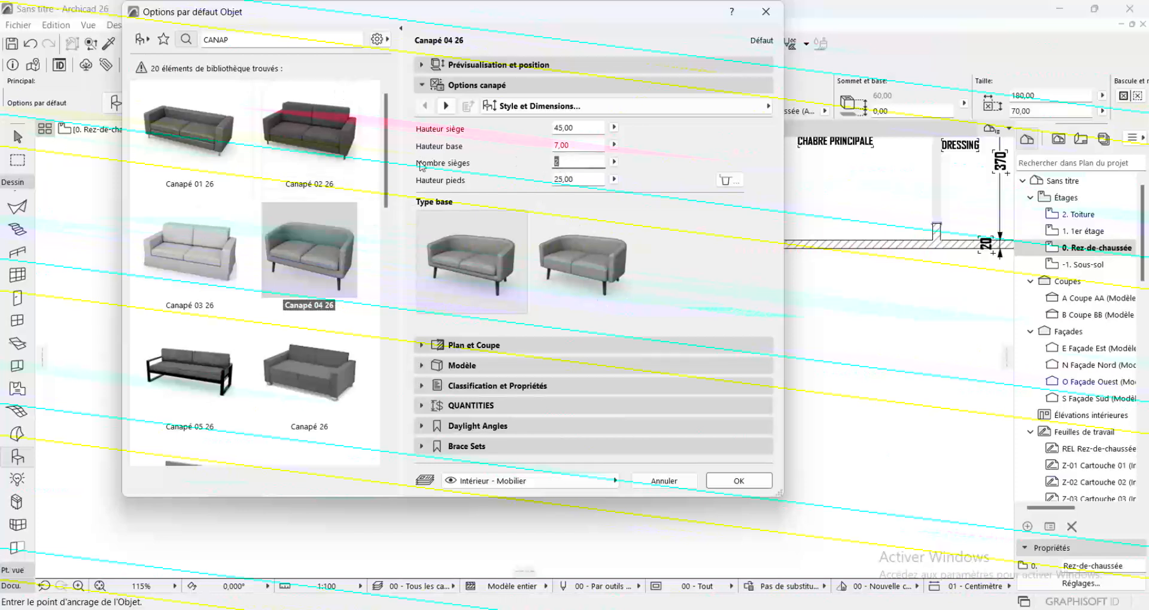
{"action": "left_click", "coordinate": [898, 575]}
{"action": "left_click", "coordinate": [724, 482]}
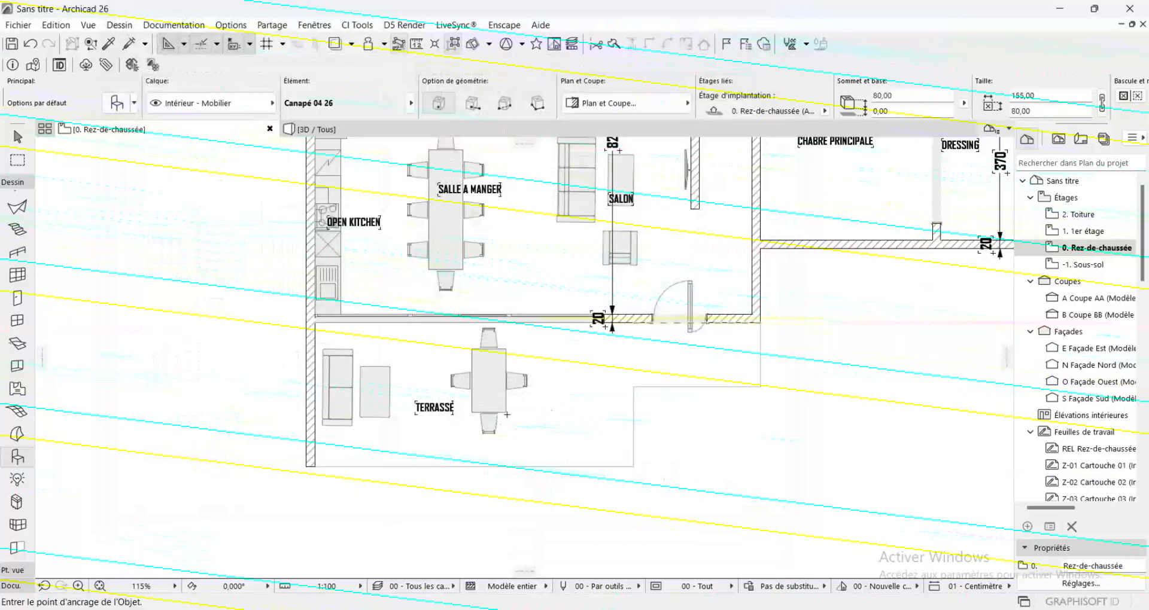
{"action": "left_click", "coordinate": [369, 452]}
{"action": "left_click", "coordinate": [392, 426], "text": "shift"}
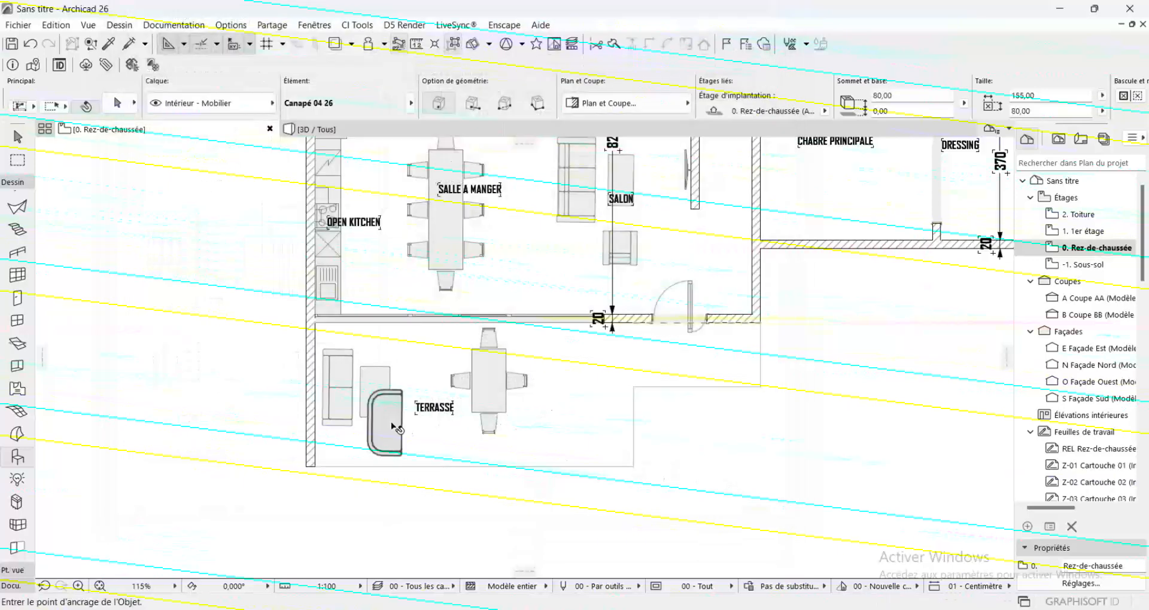
Shrink the terrace armchair to about 71 cm wide and rotate it about its centre until its open side faces the coffee table
{"action": "left_click", "coordinate": [402, 390]}
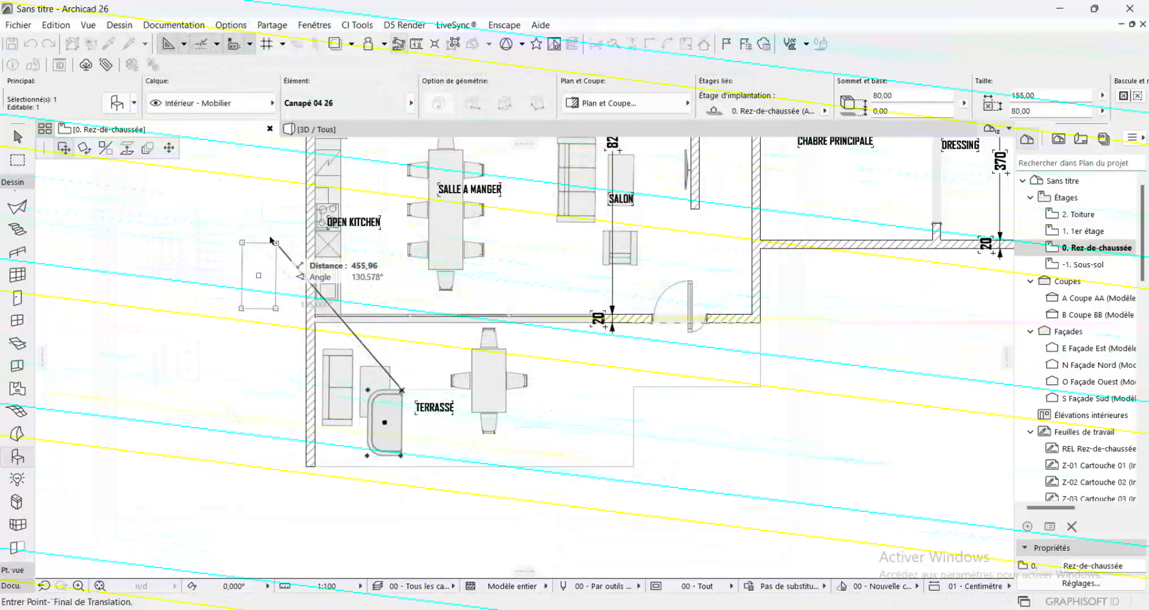
{"action": "left_click", "coordinate": [403, 425]}
{"action": "key", "text": "ctrl+e"}
{"action": "left_click", "coordinate": [384, 440]}
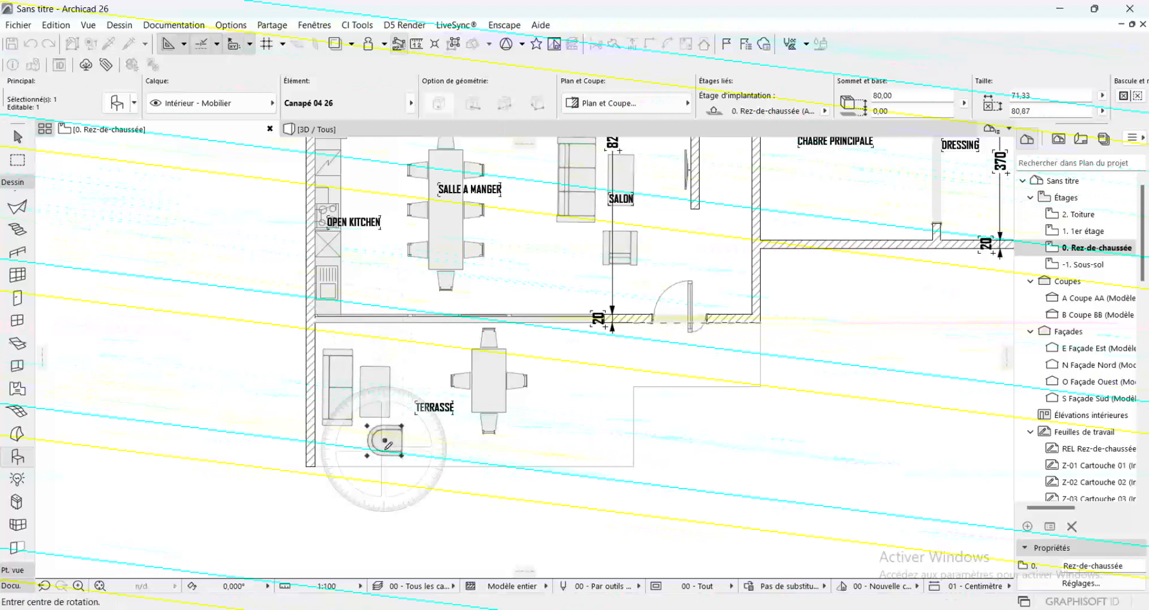
{"action": "left_click", "coordinate": [433, 440]}
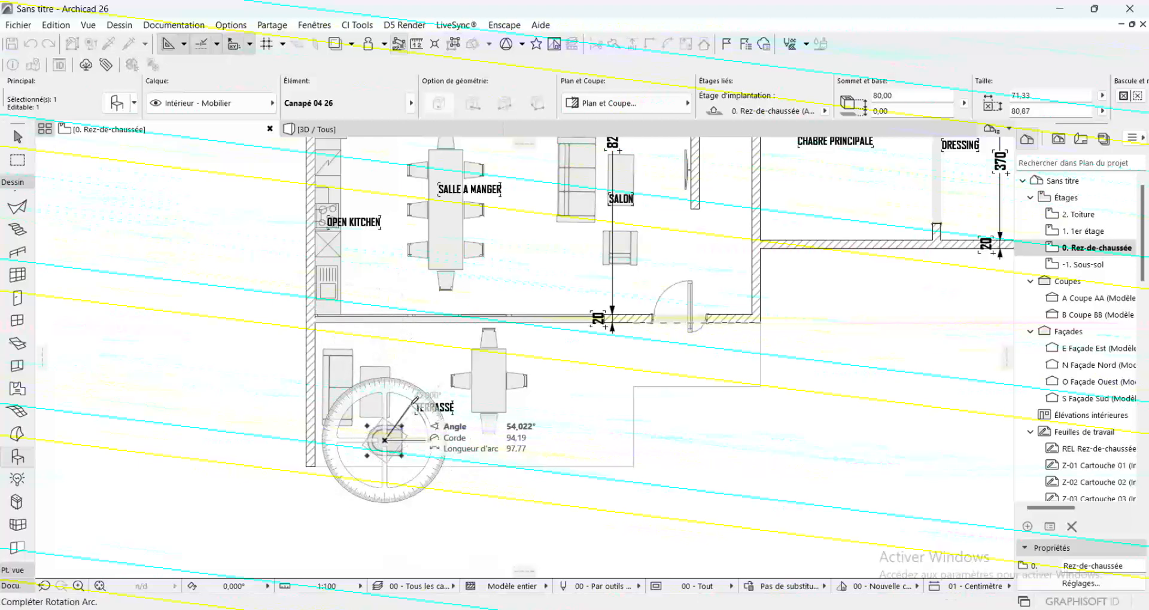
{"action": "left_click", "coordinate": [388, 388]}
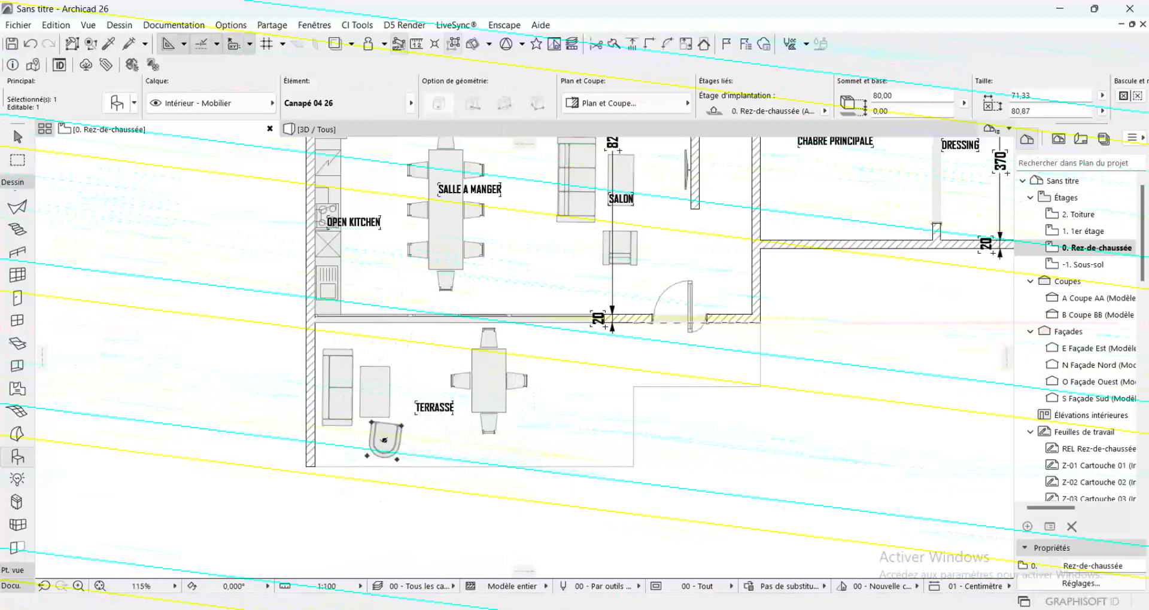
Copy the armchair slightly closer to the sofa side below the coffee table and delete the original armchair
{"action": "left_click", "coordinate": [384, 440]}
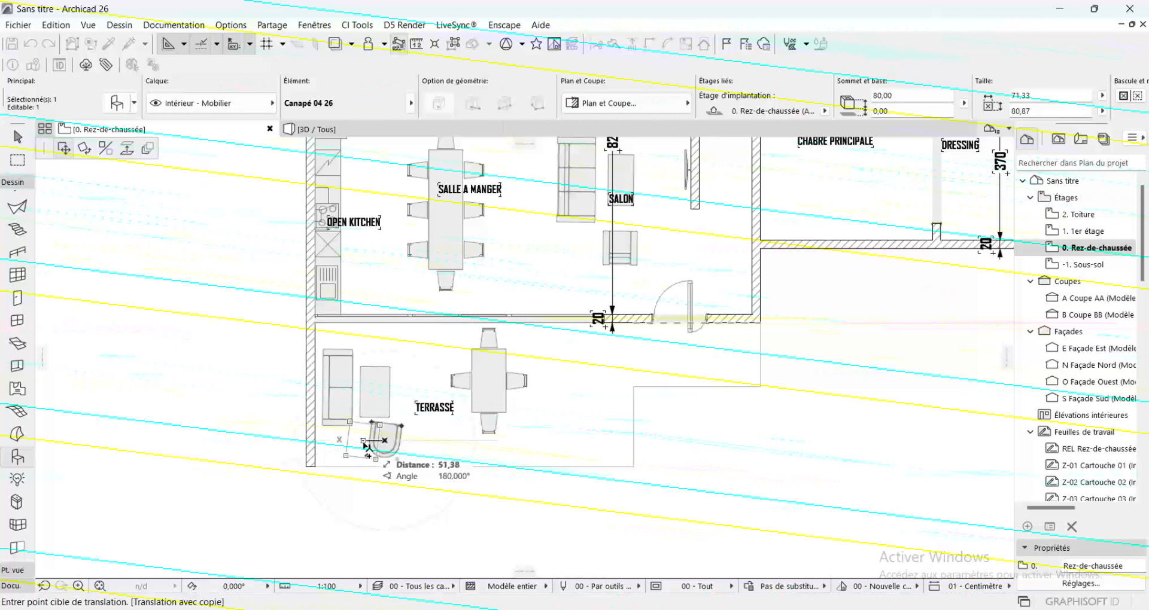
{"action": "left_click", "coordinate": [368, 446]}
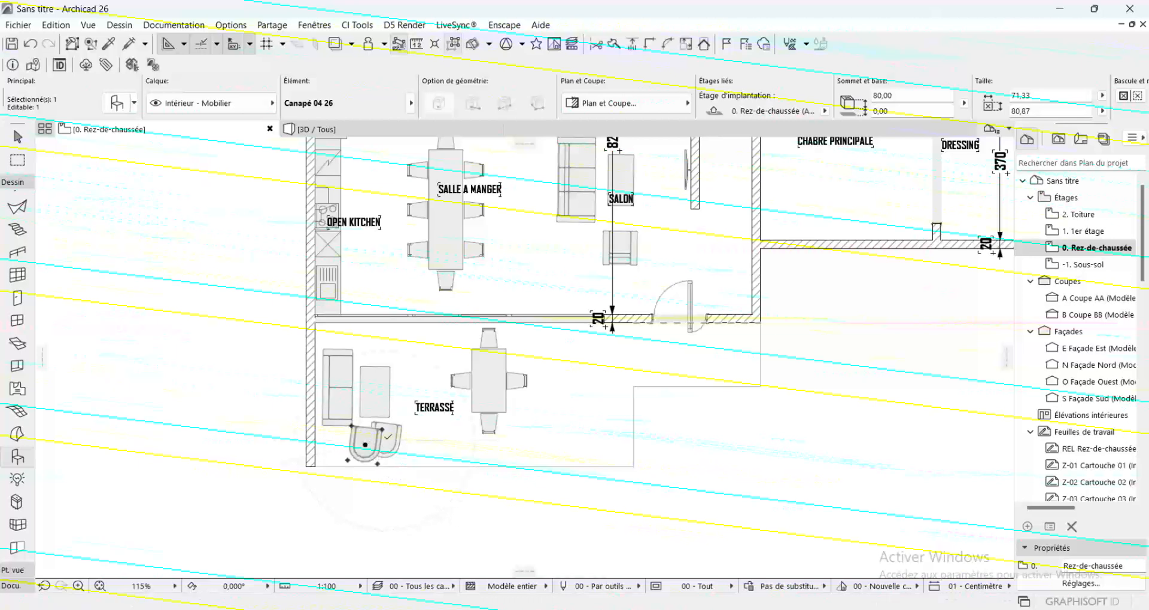
{"action": "key", "text": "Escape"}
{"action": "left_click", "coordinate": [390, 437], "text": "shift"}
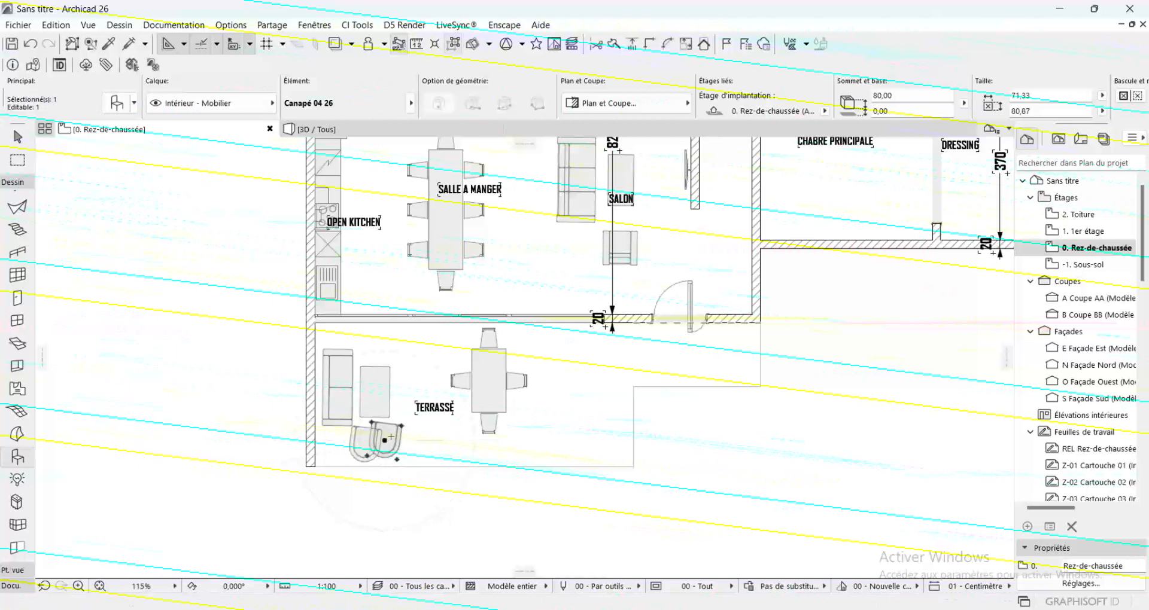
{"action": "key", "text": "Delete"}
Mirror a copy of the armchair across a horizontal axis and move the copy to the upper end of the coffee table
{"action": "left_click", "coordinate": [370, 437]}
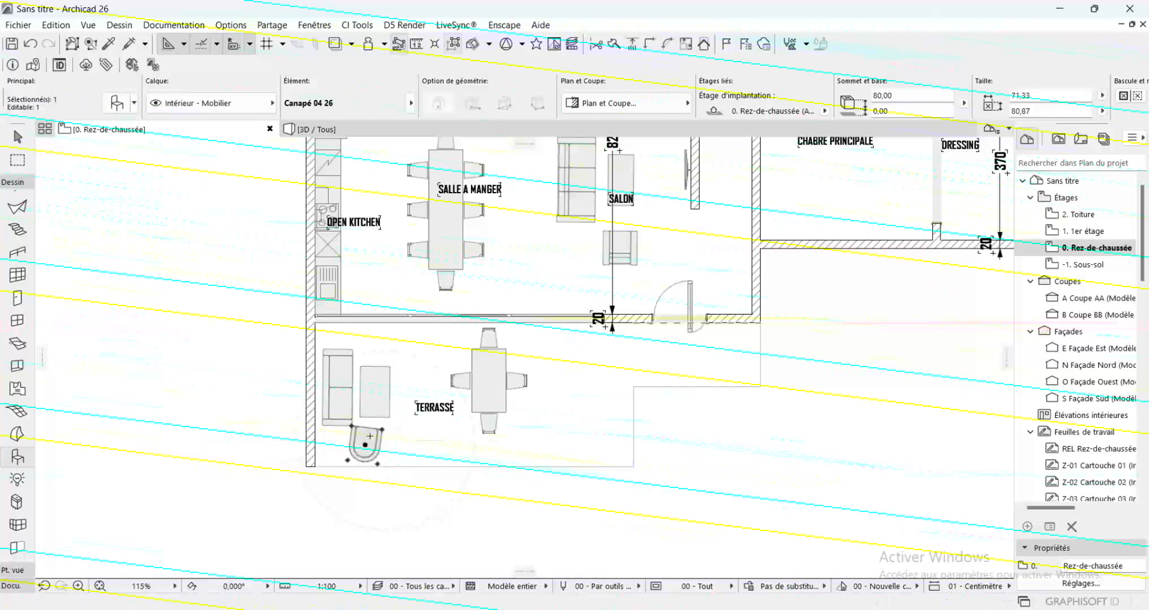
{"action": "key", "text": "ctrl+alt+m"}
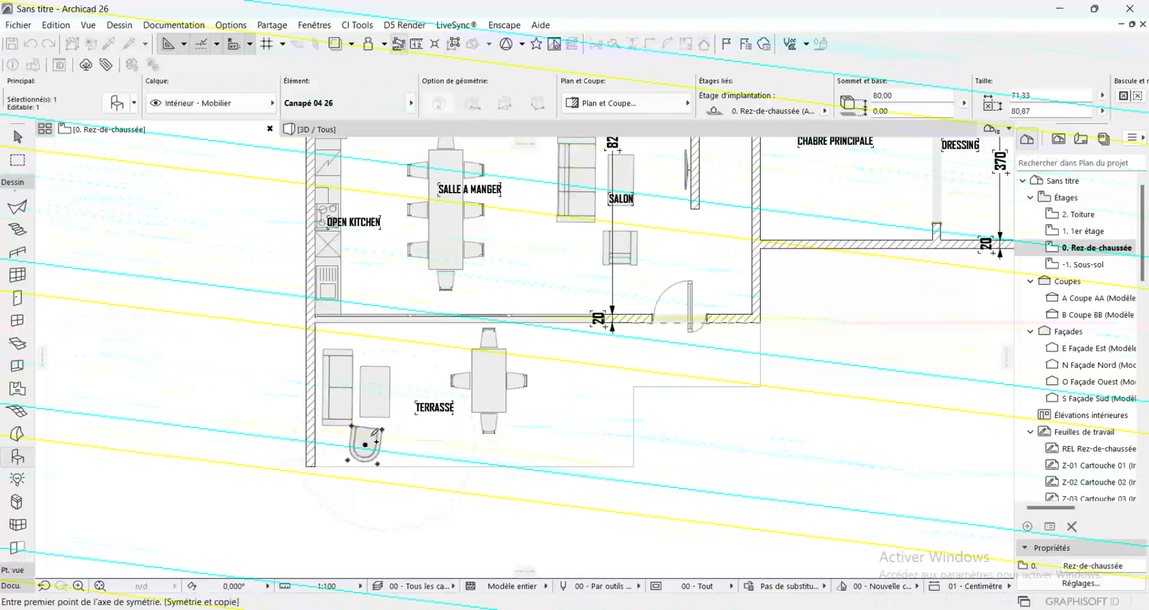
{"action": "left_click", "coordinate": [351, 426]}
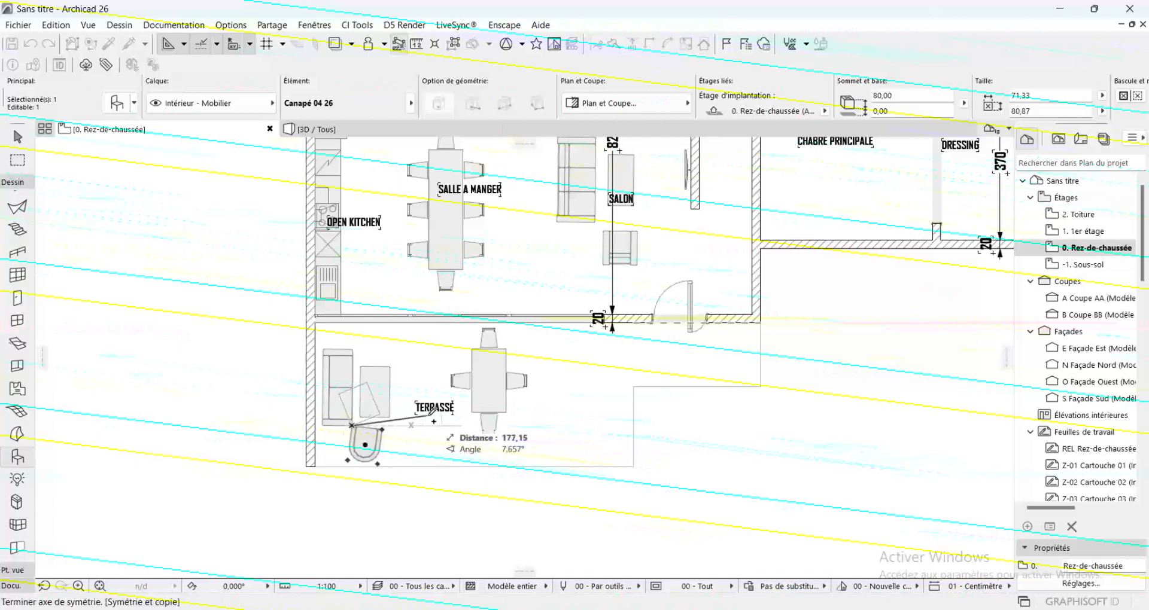
{"action": "left_click", "coordinate": [459, 425]}
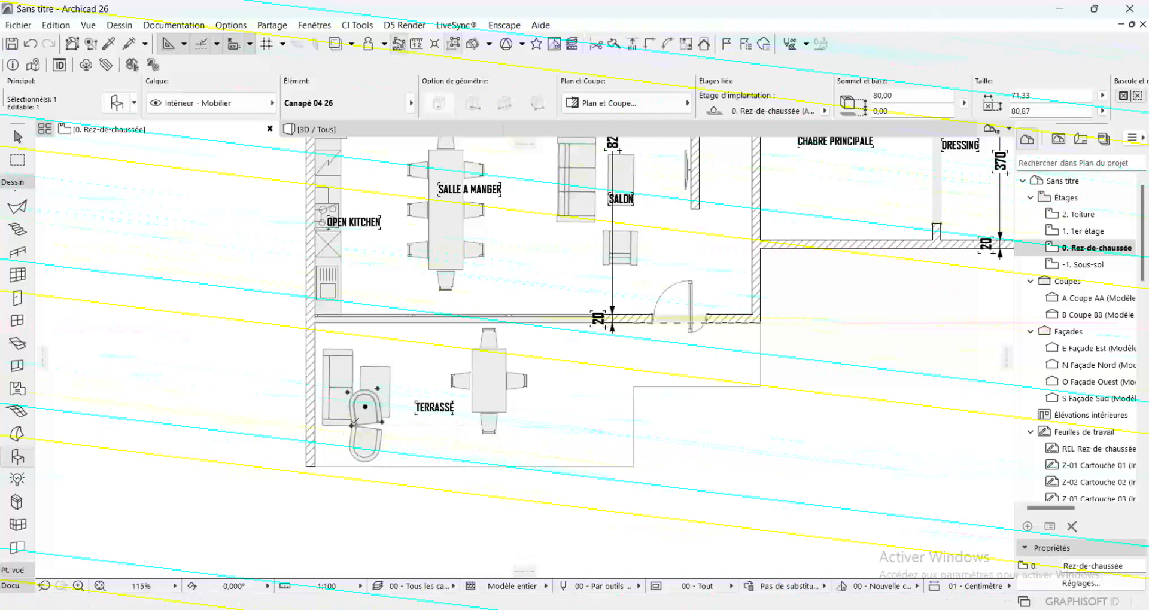
{"action": "left_click", "coordinate": [352, 424]}
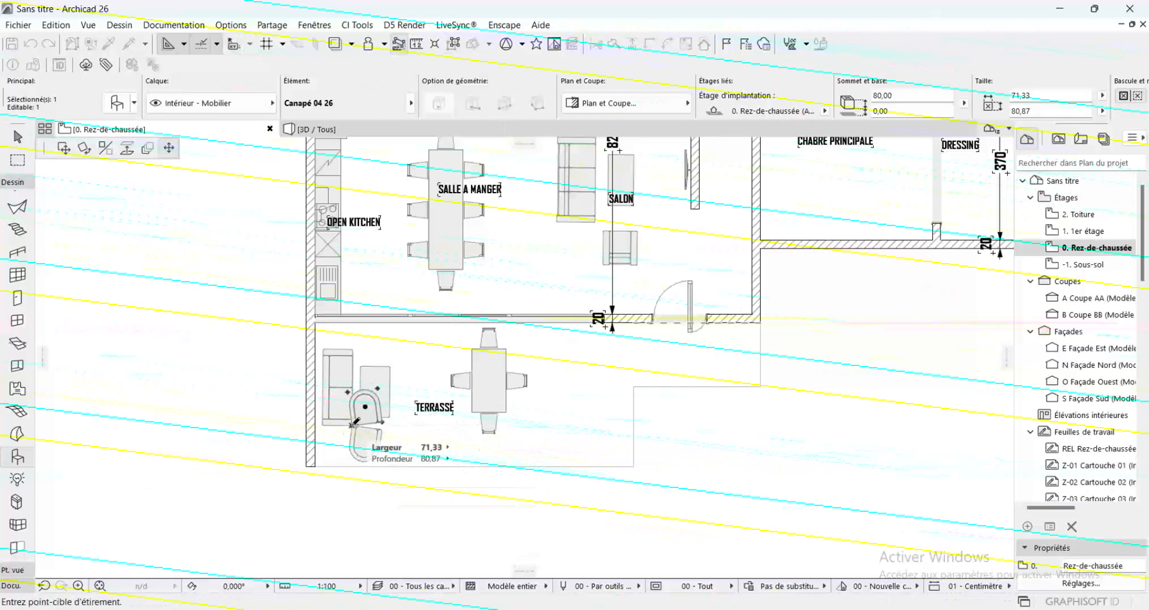
{"action": "left_click", "coordinate": [63, 147]}
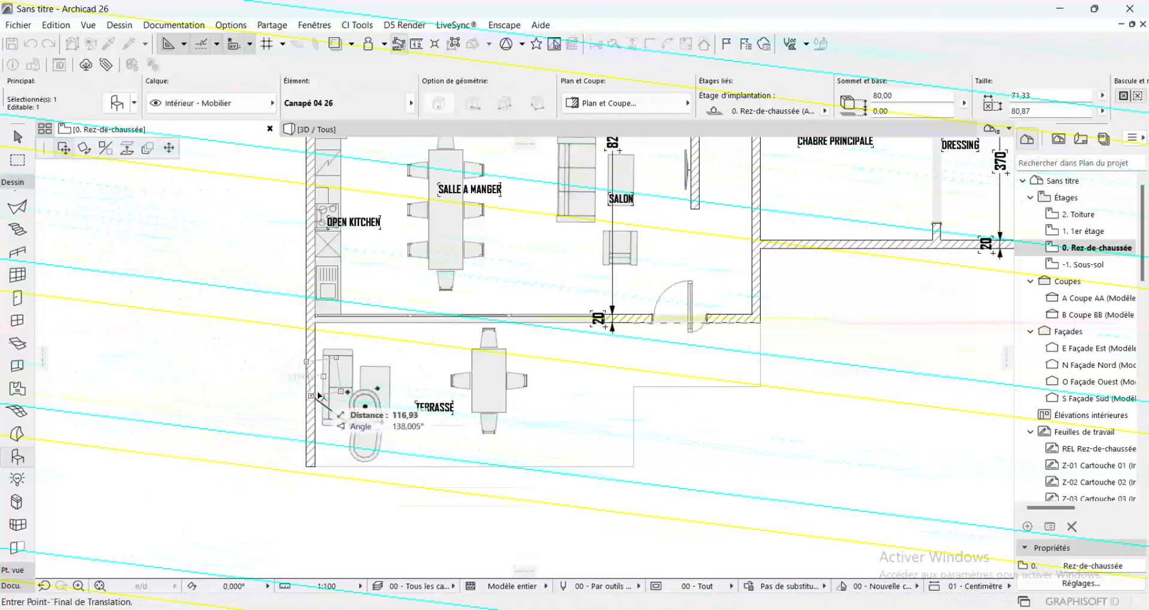
{"action": "left_click", "coordinate": [353, 358]}
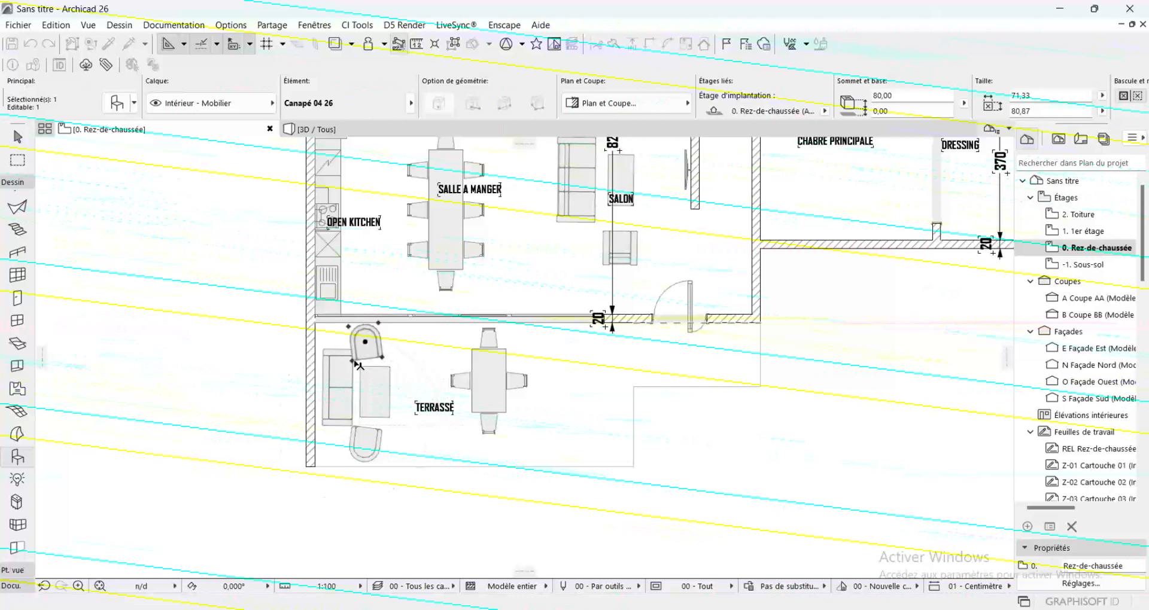
Move both terrace armchairs together about 22 cm horizontally away from the side wall, in line with the coffee table, and deselect them
{"action": "left_click", "coordinate": [366, 445], "text": "shift"}
{"action": "left_click", "coordinate": [367, 446]}
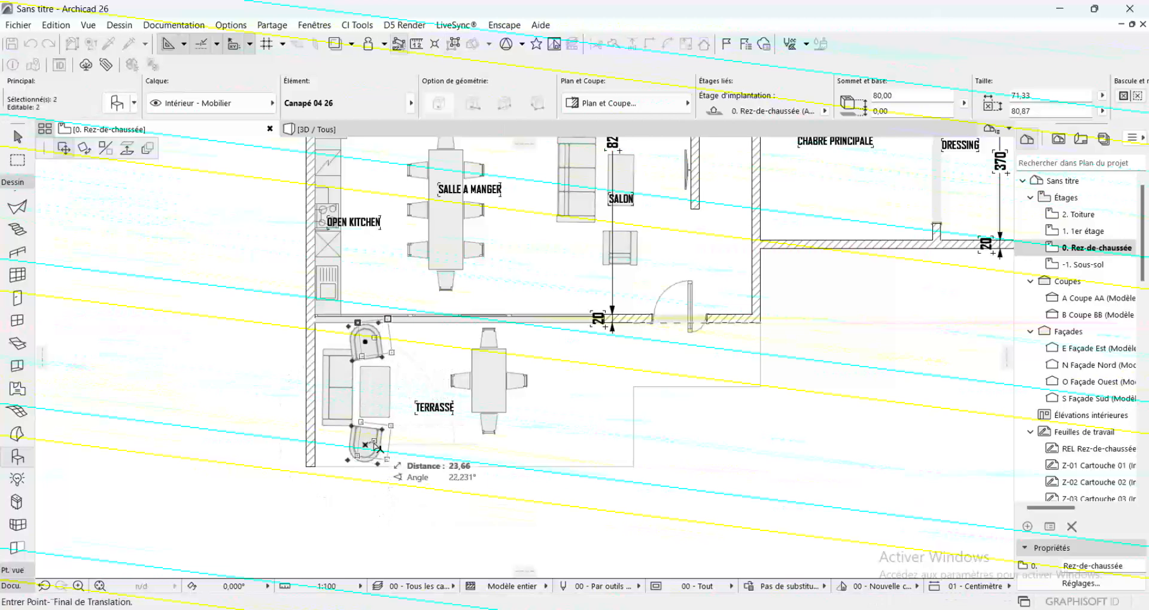
{"action": "scroll", "coordinate": [377, 447], "scroll_direction": "up", "scroll_amount": 3}
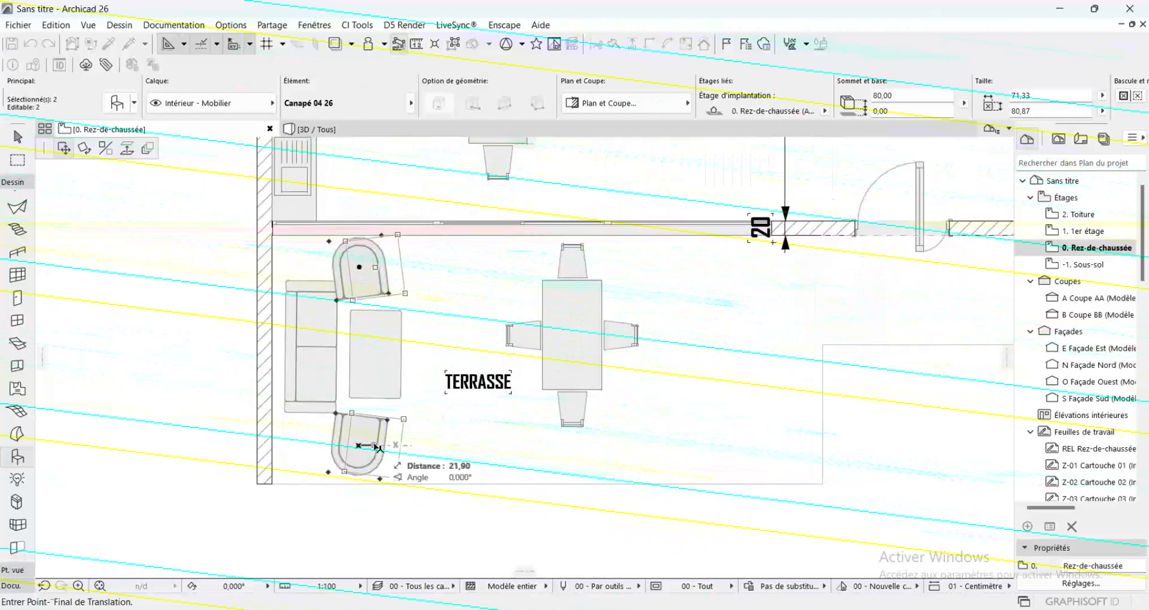
{"action": "left_click", "coordinate": [377, 448]}
{"action": "key", "text": "Escape"}
Place a vertical structural column at the terrace slab's outer lower corner and shift it so its corner meets the slab's corner
{"action": "scroll", "coordinate": [406, 353], "scroll_direction": "down", "scroll_amount": 4}
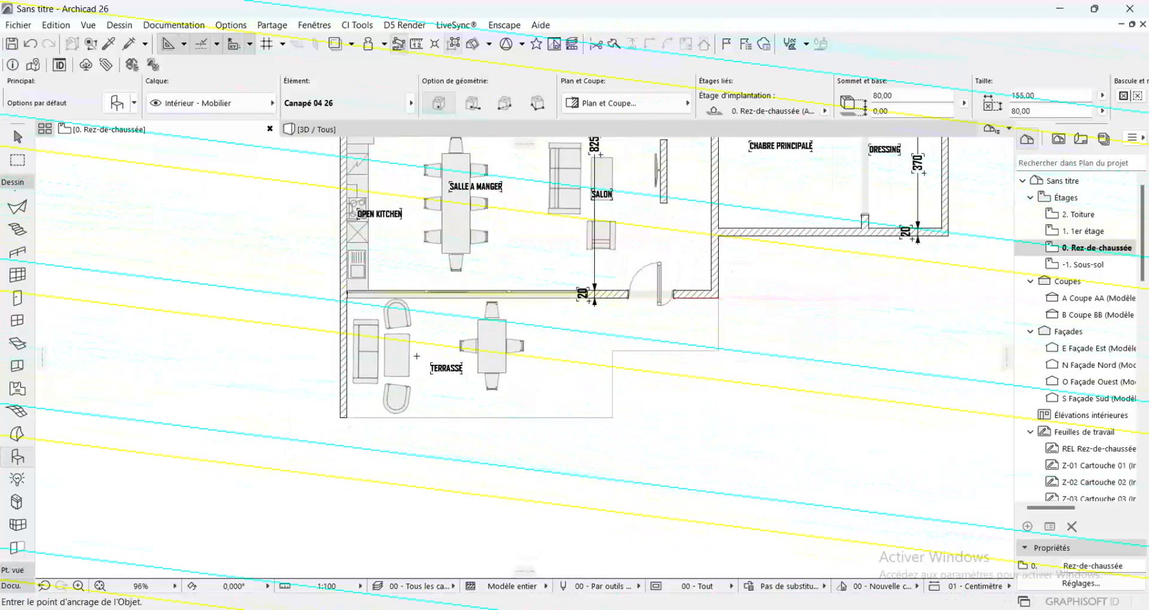
{"action": "scroll", "coordinate": [349, 333], "scroll_direction": "down", "scroll_amount": 3}
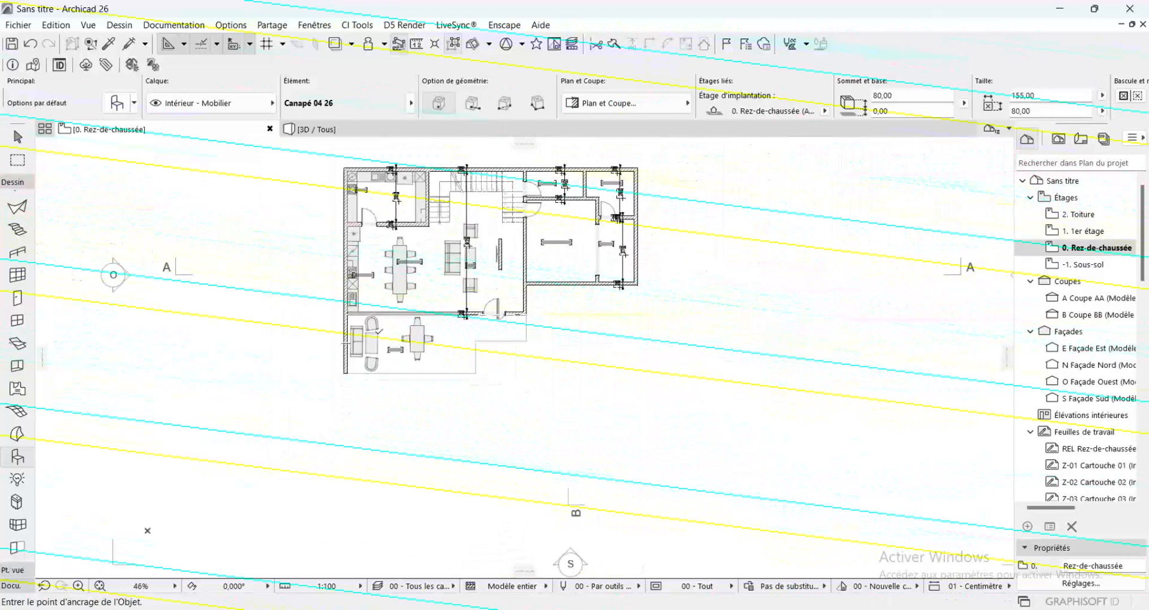
{"action": "scroll", "coordinate": [499, 363], "scroll_direction": "up", "scroll_amount": 1}
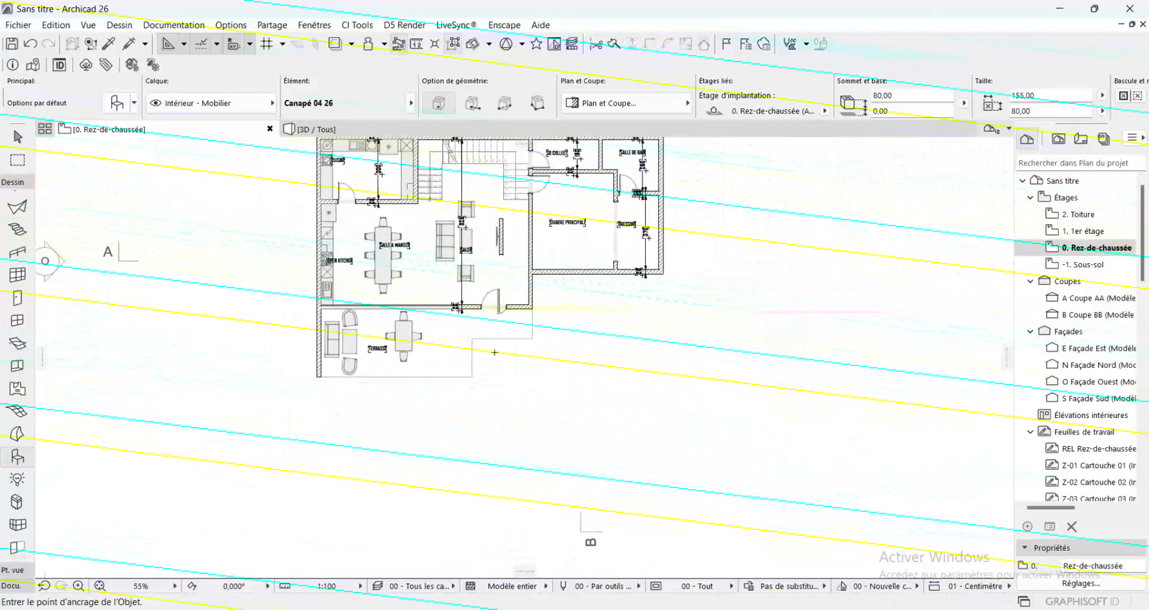
{"action": "scroll", "coordinate": [503, 363], "scroll_direction": "up", "scroll_amount": 2}
{"action": "scroll", "coordinate": [505, 363], "scroll_direction": "up", "scroll_amount": 1}
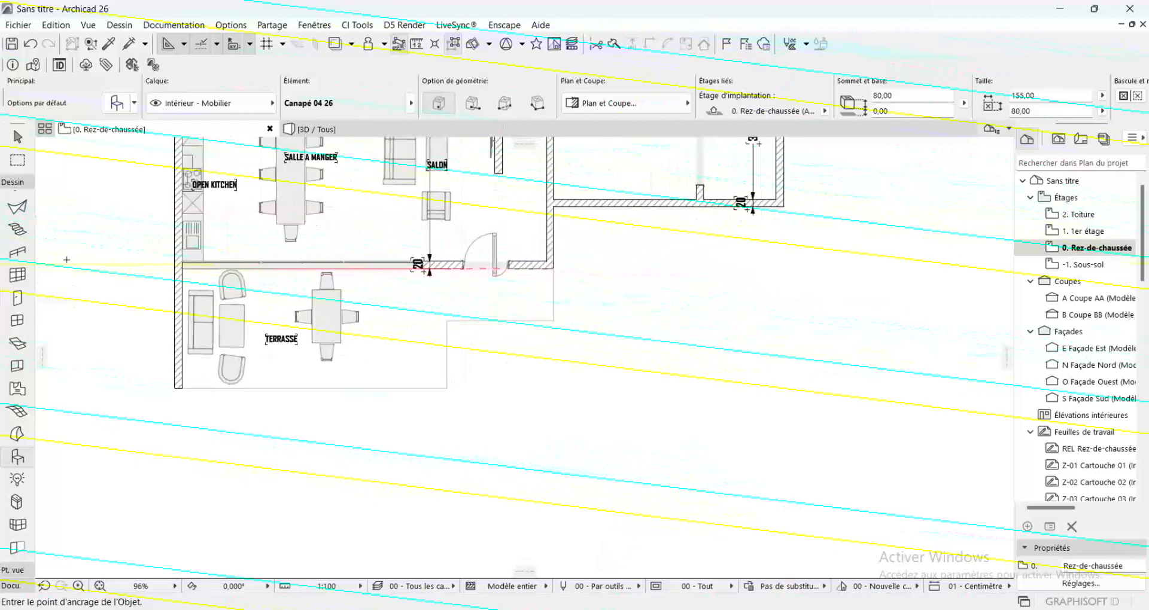
{"action": "scroll", "coordinate": [18, 299], "scroll_direction": "up", "scroll_amount": 3}
{"action": "left_click", "coordinate": [17, 223]}
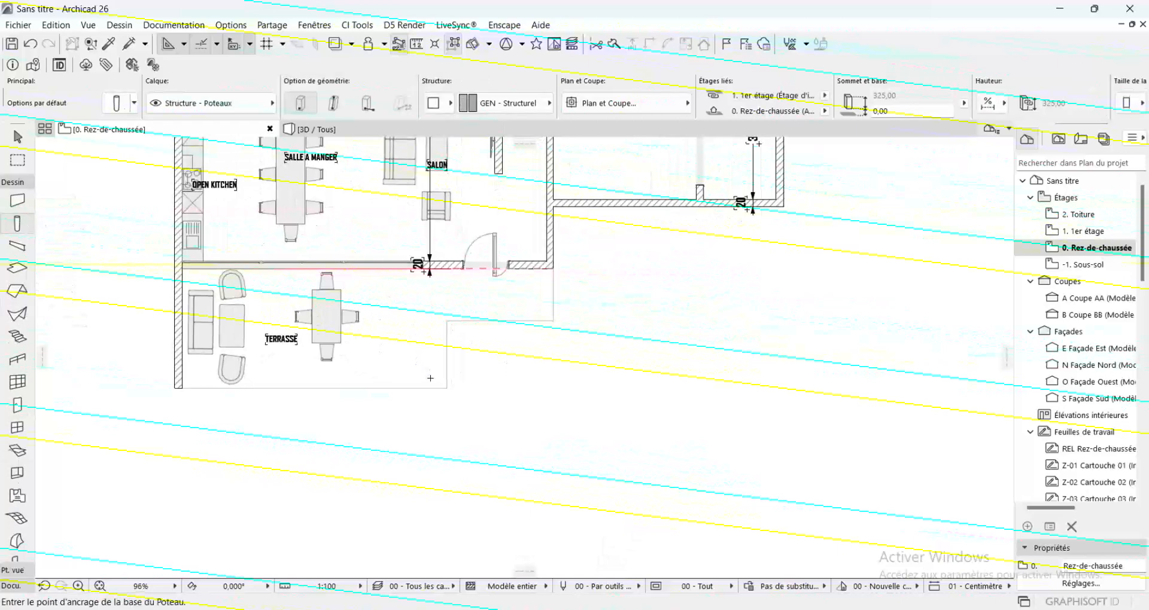
{"action": "scroll", "coordinate": [430, 378], "scroll_direction": "up", "scroll_amount": 4}
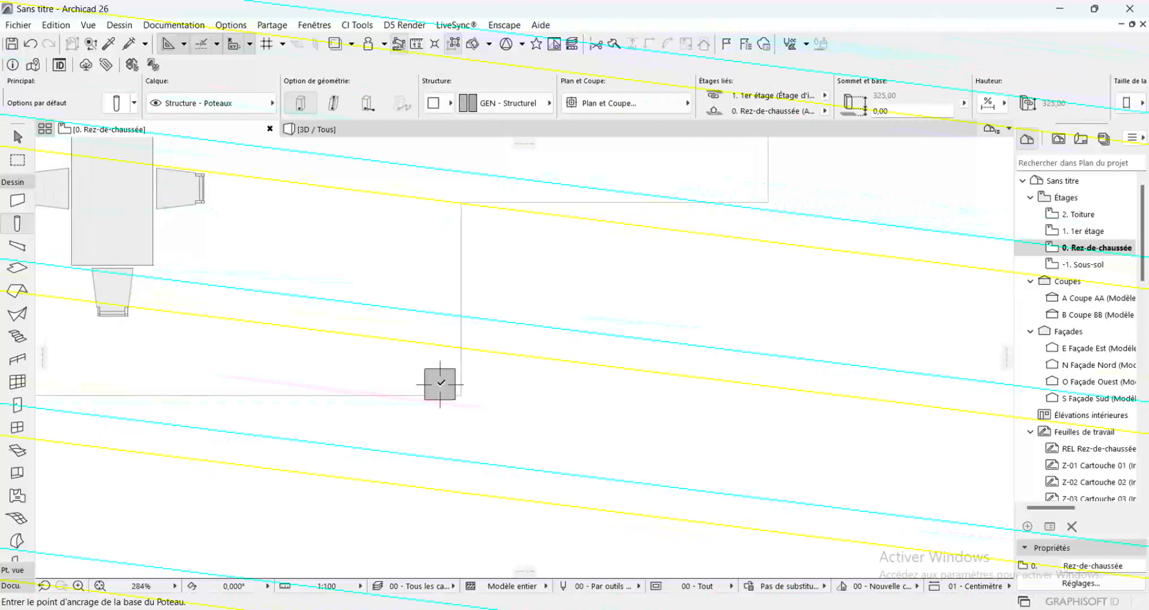
{"action": "left_click", "coordinate": [440, 388]}
{"action": "left_click_drag", "start_coordinate": [457, 399], "coordinate": [463, 396]}
{"action": "key", "text": "Escape"}
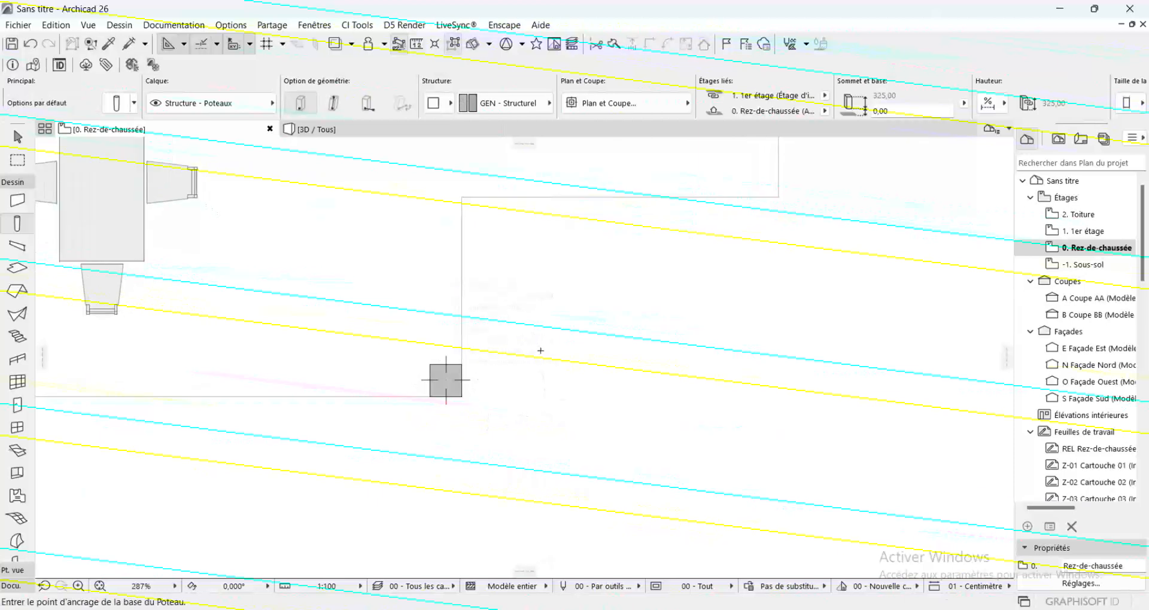
Dimension the terrace's depth from the façade wall to the slab's outer edge, using the settings of the existing dimensions
{"action": "scroll", "coordinate": [454, 378], "scroll_direction": "down", "scroll_amount": 6}
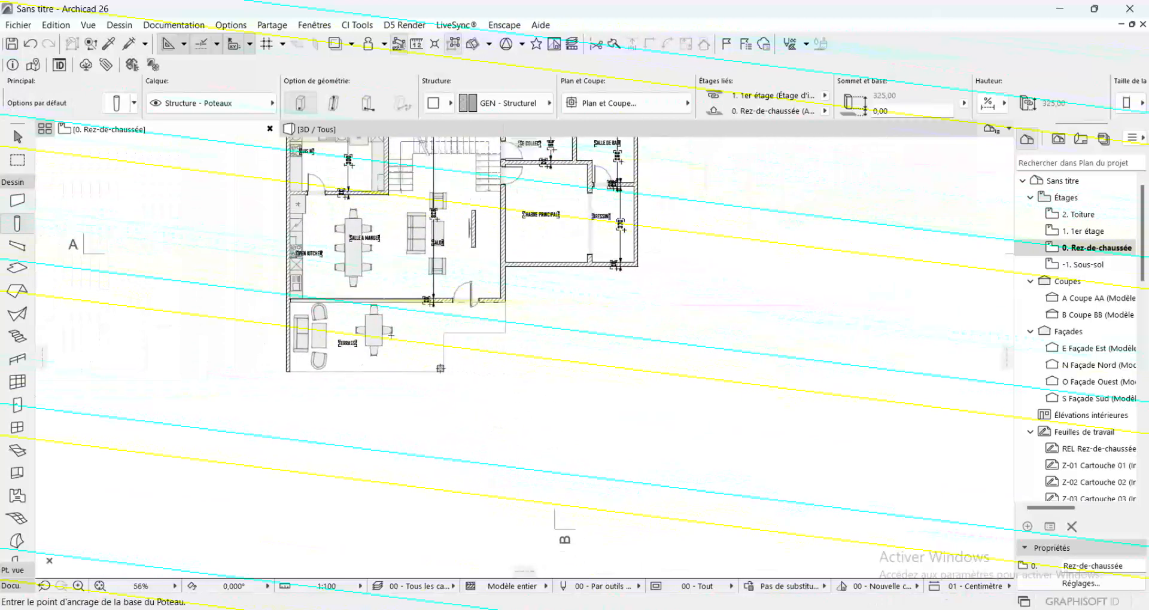
{"action": "scroll", "coordinate": [380, 275], "scroll_direction": "down", "scroll_amount": 2}
{"action": "scroll", "coordinate": [176, 284], "scroll_direction": "up", "scroll_amount": 4}
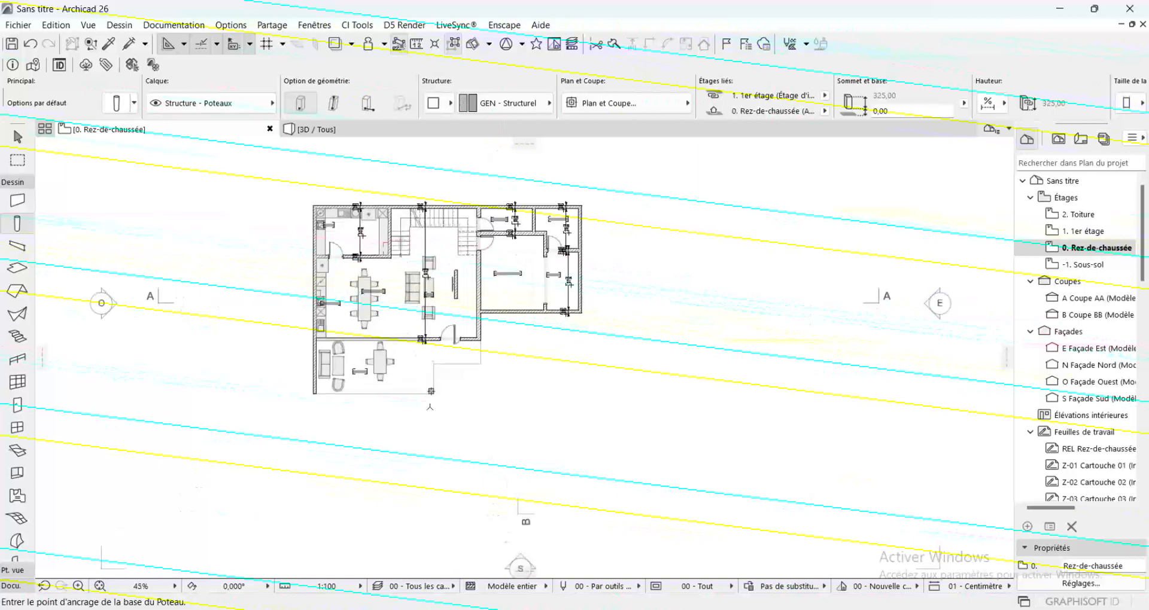
{"action": "left_click", "coordinate": [112, 46]}
{"action": "left_click", "coordinate": [392, 304]}
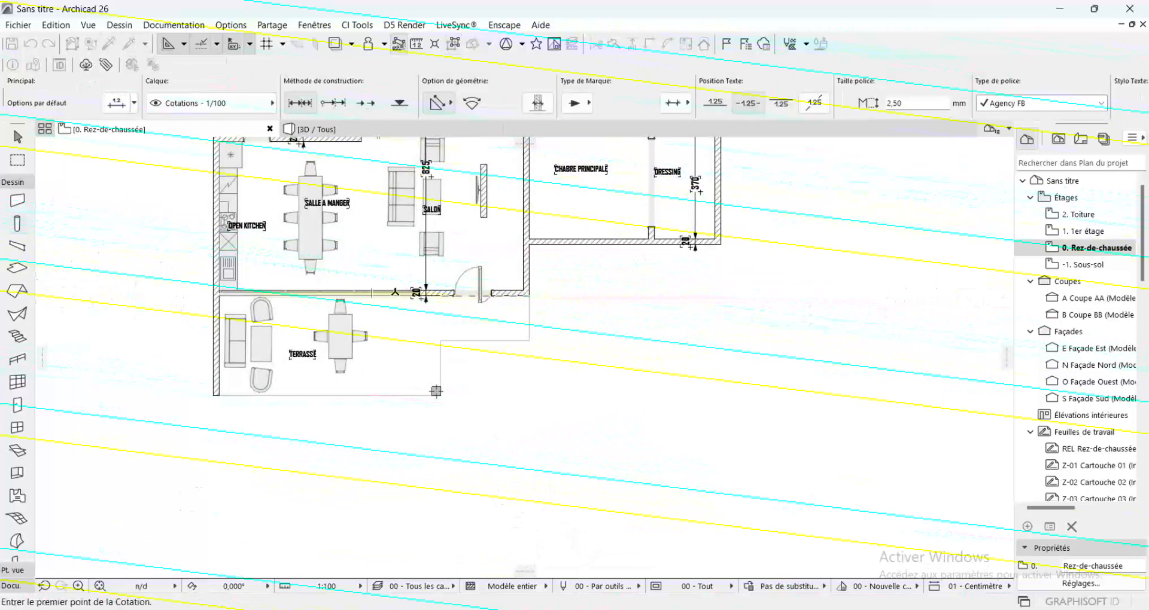
{"action": "left_click", "coordinate": [395, 295]}
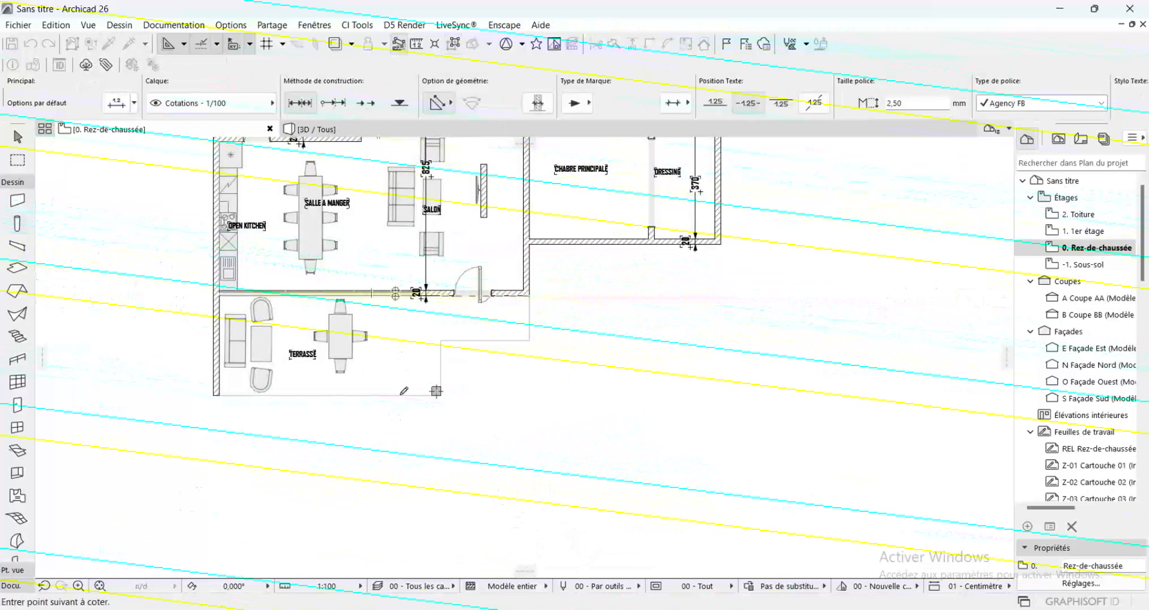
{"action": "double_click", "coordinate": [387, 358]}
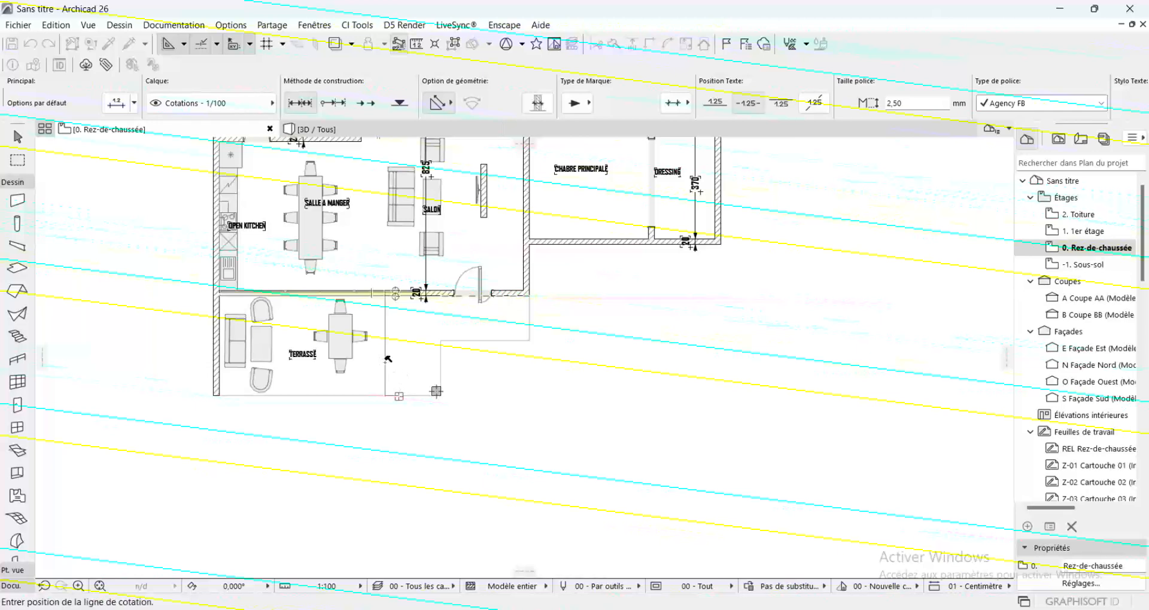
{"action": "left_click", "coordinate": [389, 363]}
{"action": "scroll", "coordinate": [389, 364], "scroll_direction": "up", "scroll_amount": 3}
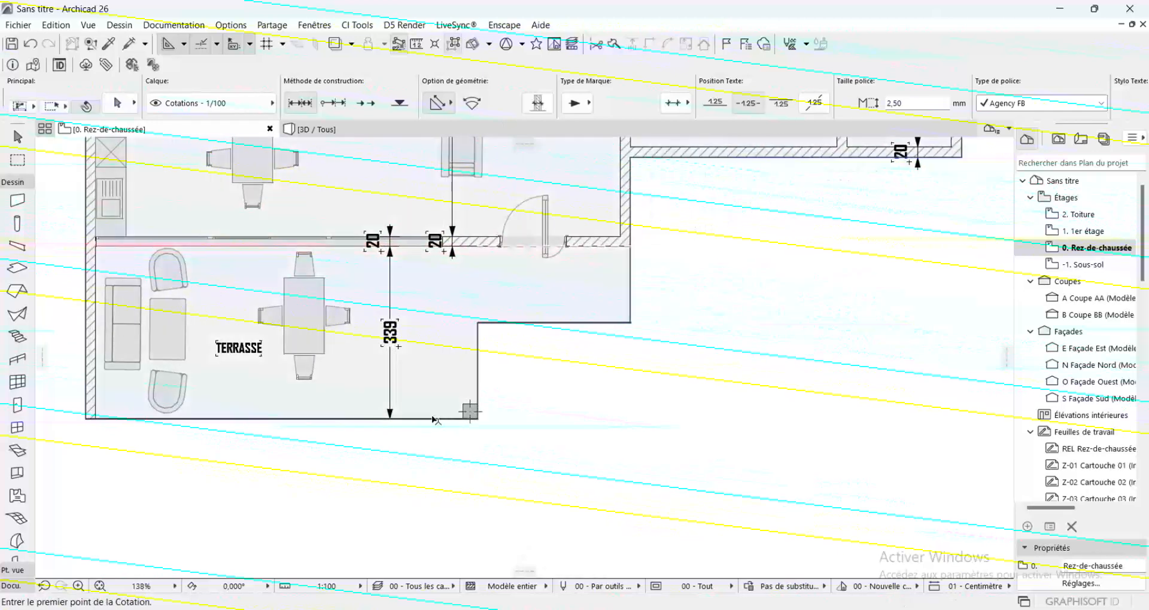
{"action": "left_click", "coordinate": [432, 419], "text": "shift"}
{"action": "left_click", "coordinate": [429, 418]}
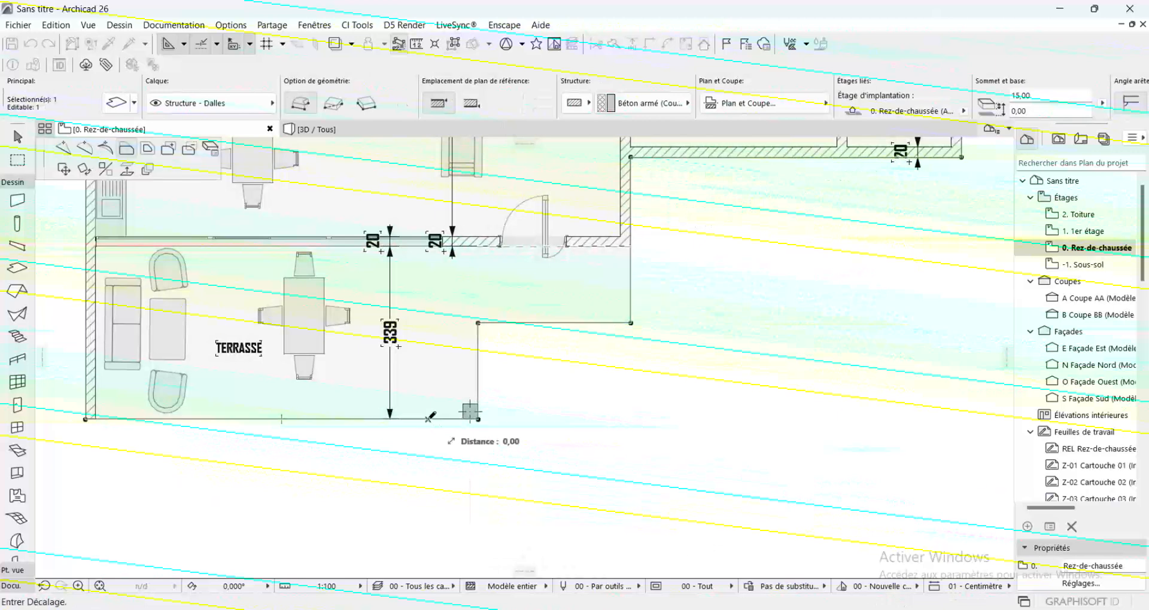
{"action": "left_click", "coordinate": [428, 420]}
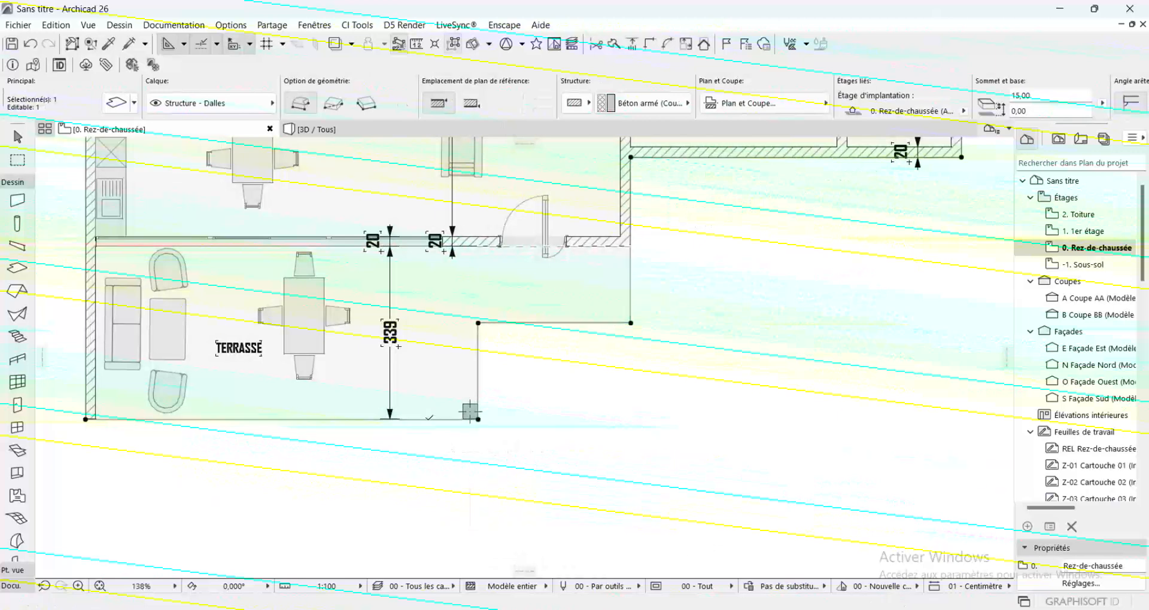
{"action": "key", "text": "Escape"}
Re-attach the lower end of the terrace depth dimension to the slab's outer corner beside the column
{"action": "scroll", "coordinate": [384, 421], "scroll_direction": "up", "scroll_amount": 7}
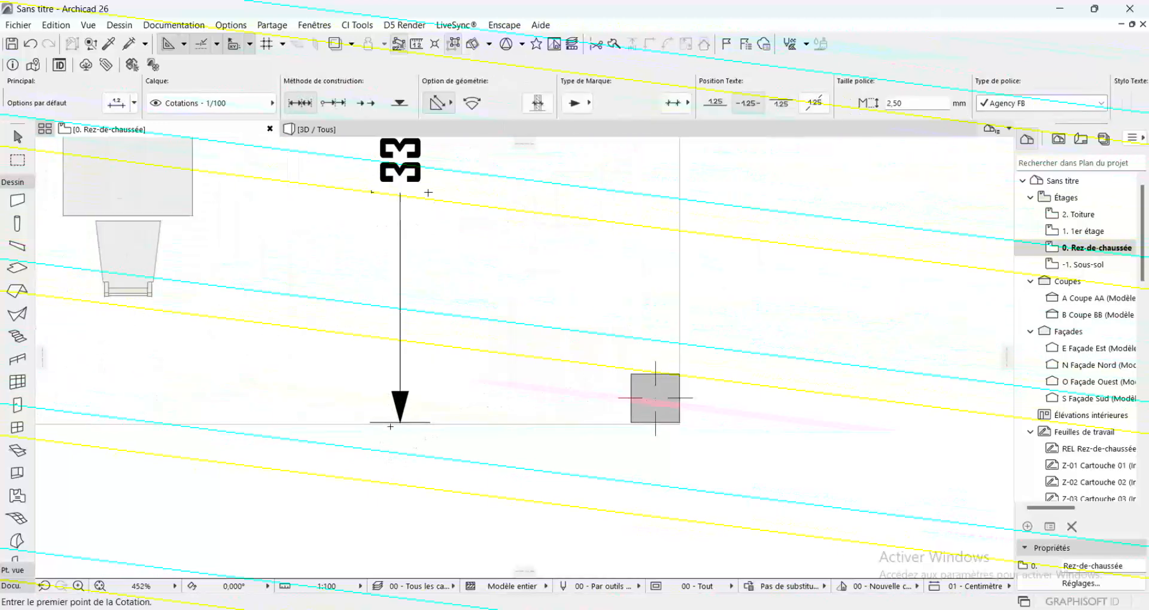
{"action": "left_click", "coordinate": [409, 424], "text": "shift"}
{"action": "left_click", "coordinate": [408, 424]}
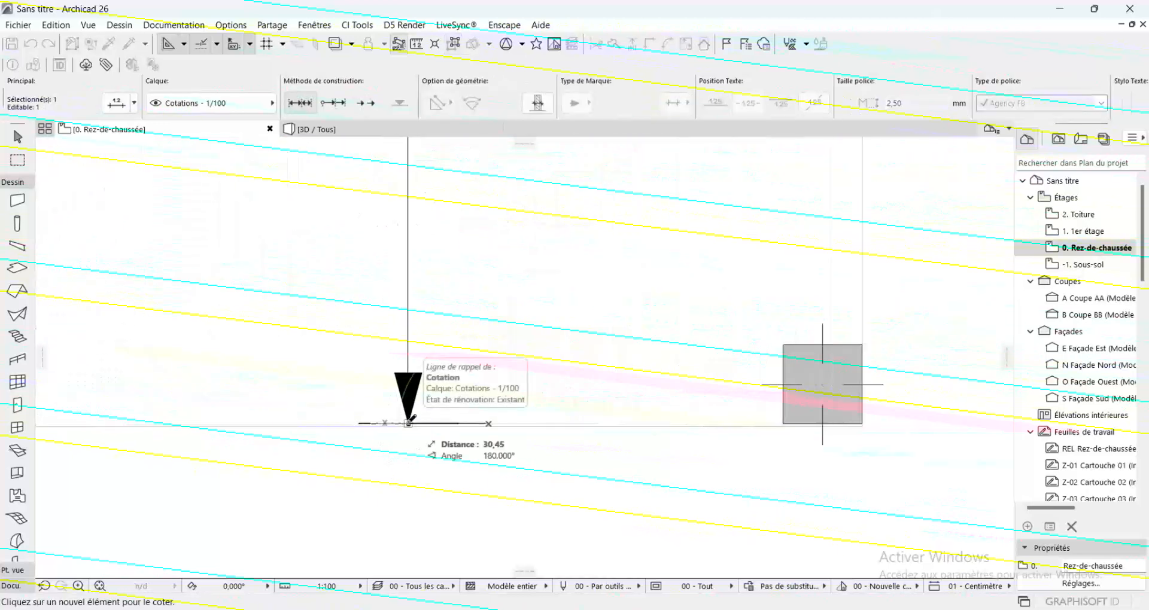
{"action": "left_click", "coordinate": [862, 426]}
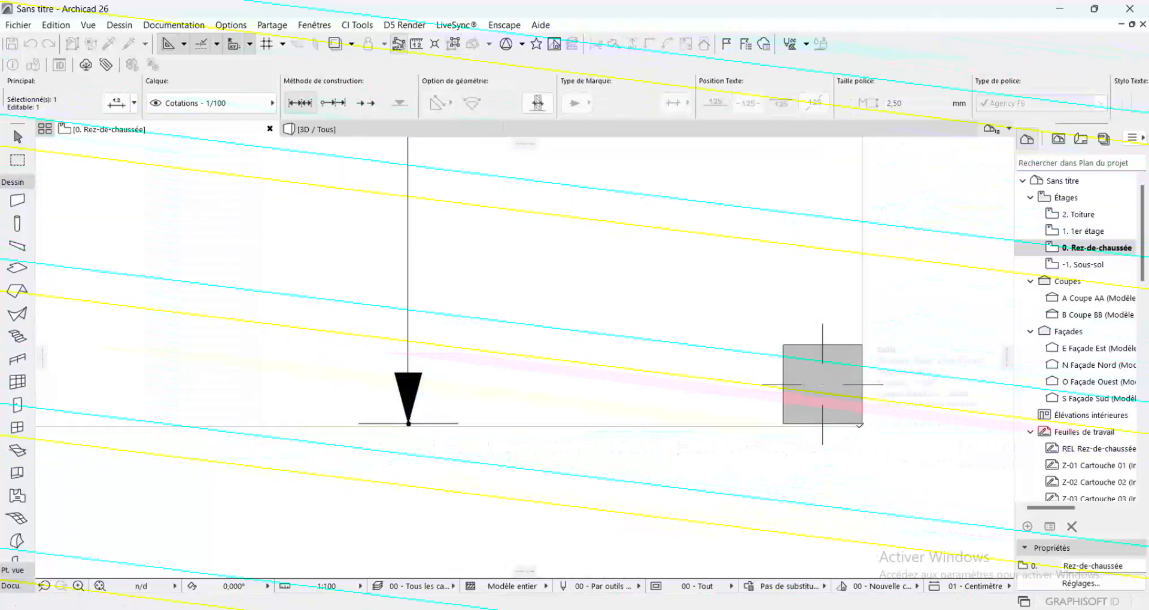
{"action": "scroll", "coordinate": [520, 496], "scroll_direction": "down", "scroll_amount": 4}
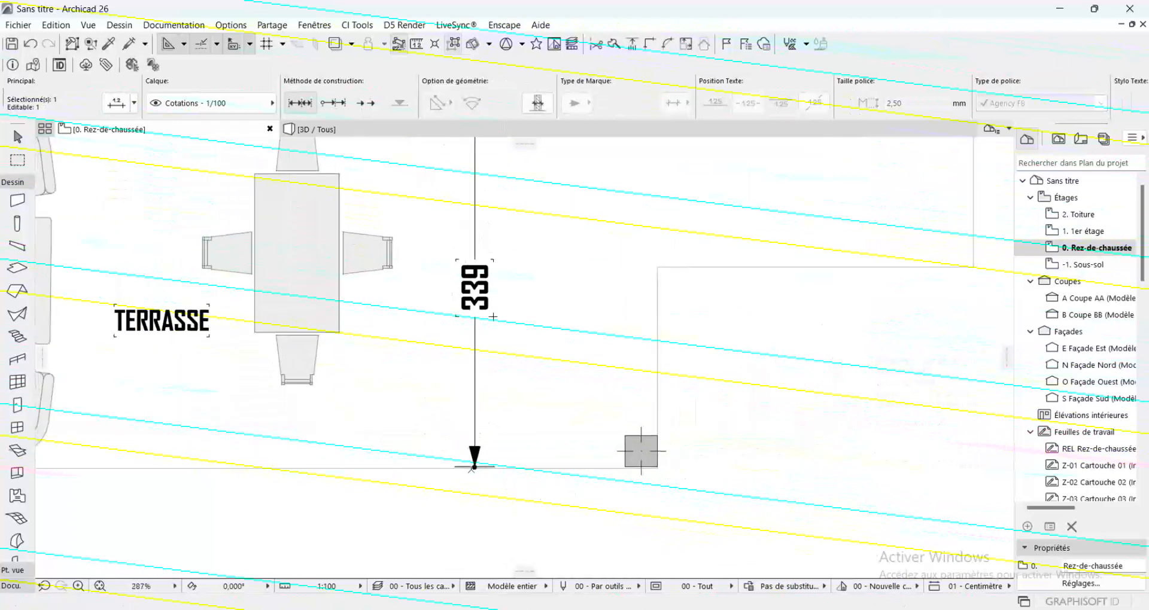
Pick the slab's corner as the new reference for the terrace depth dimension's lower end and deselect the dimension
{"action": "scroll", "coordinate": [646, 473], "scroll_direction": "up", "scroll_amount": 5}
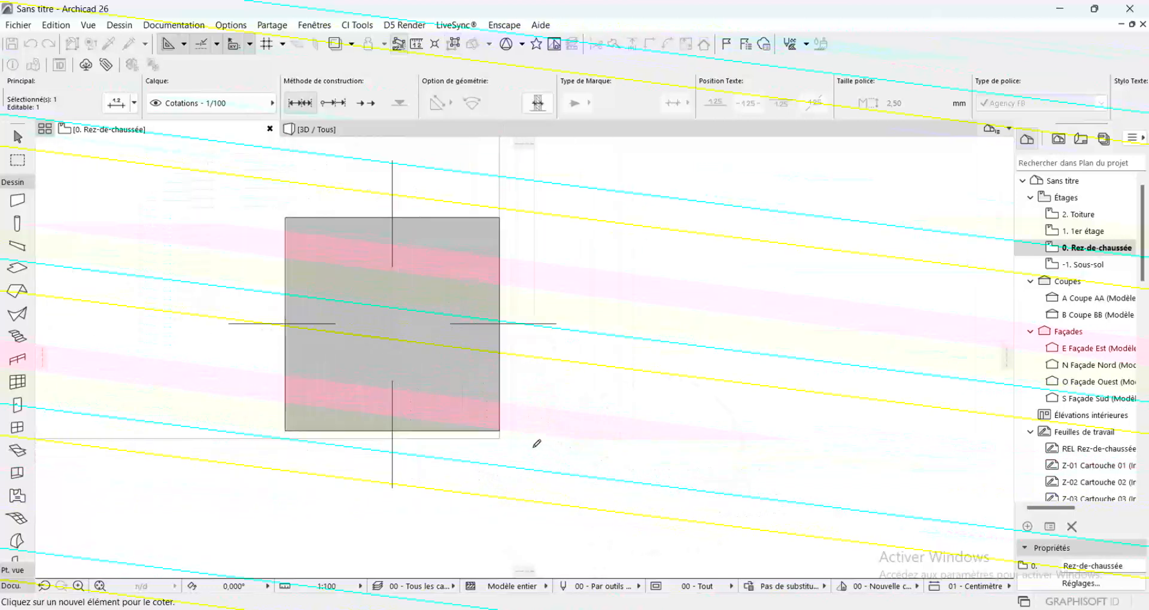
{"action": "scroll", "coordinate": [537, 443], "scroll_direction": "up", "scroll_amount": 2}
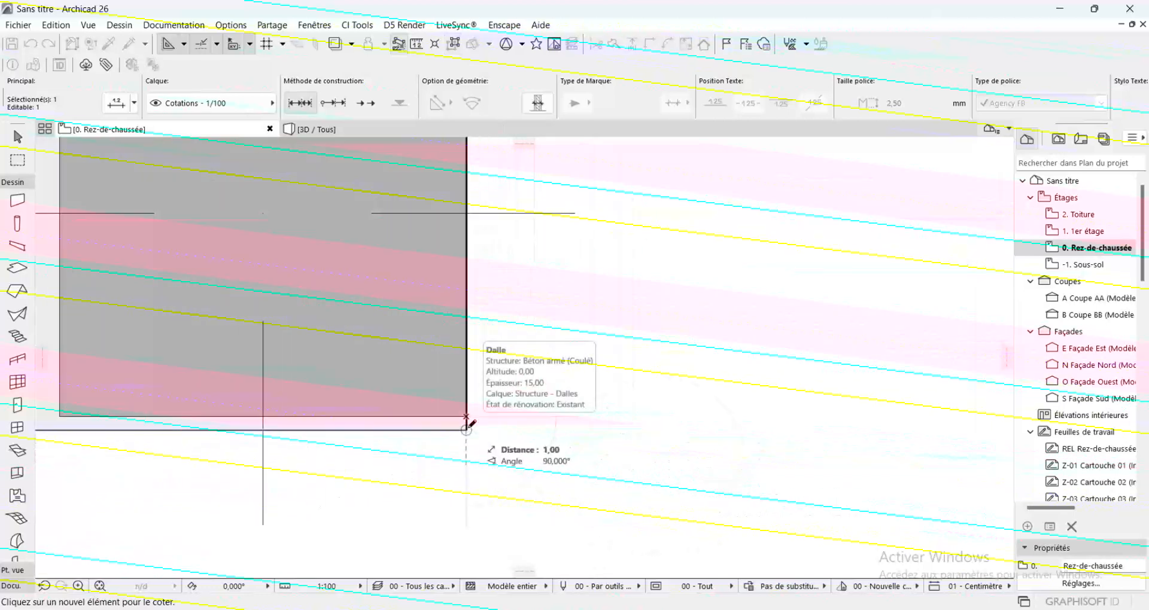
{"action": "scroll", "coordinate": [702, 489], "scroll_direction": "down", "scroll_amount": 5}
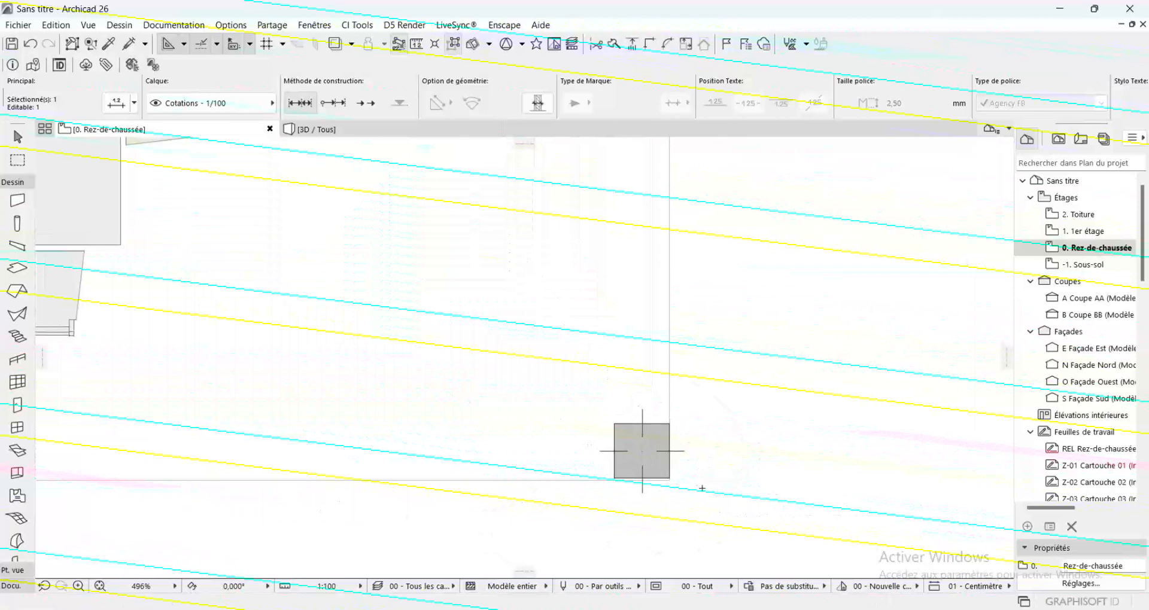
{"action": "scroll", "coordinate": [702, 488], "scroll_direction": "down", "scroll_amount": 3}
{"action": "key", "text": "Escape"}
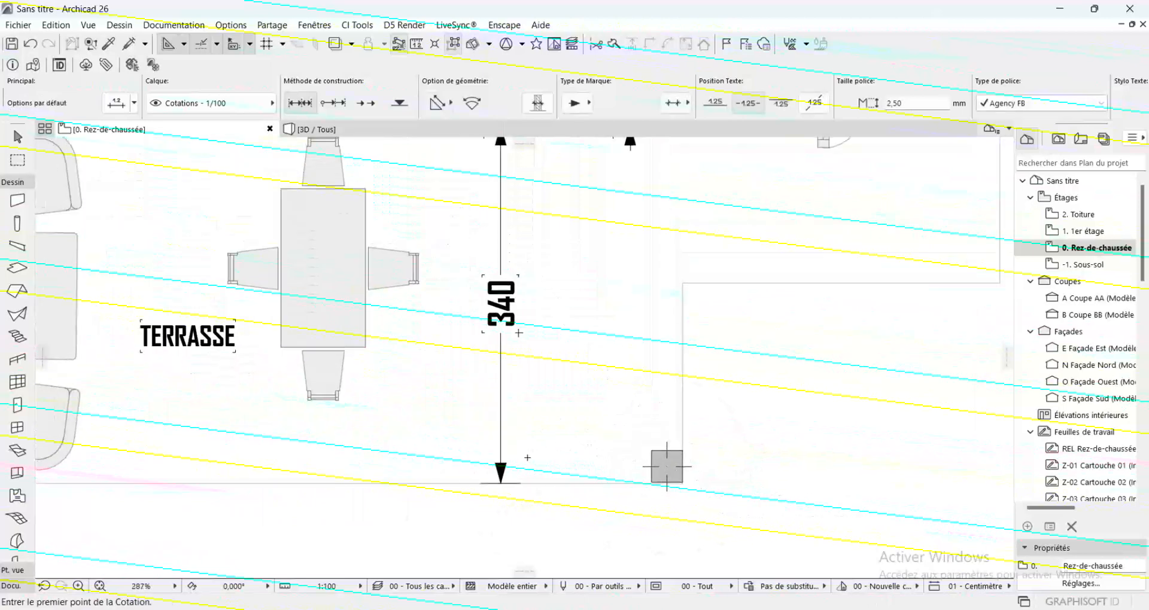
Dimension the slab's projection beside the entrance door, from the façade wall's corner to the slab's stepped corner
{"action": "scroll", "coordinate": [529, 458], "scroll_direction": "down", "scroll_amount": 5}
{"action": "scroll", "coordinate": [712, 403], "scroll_direction": "up", "scroll_amount": 2}
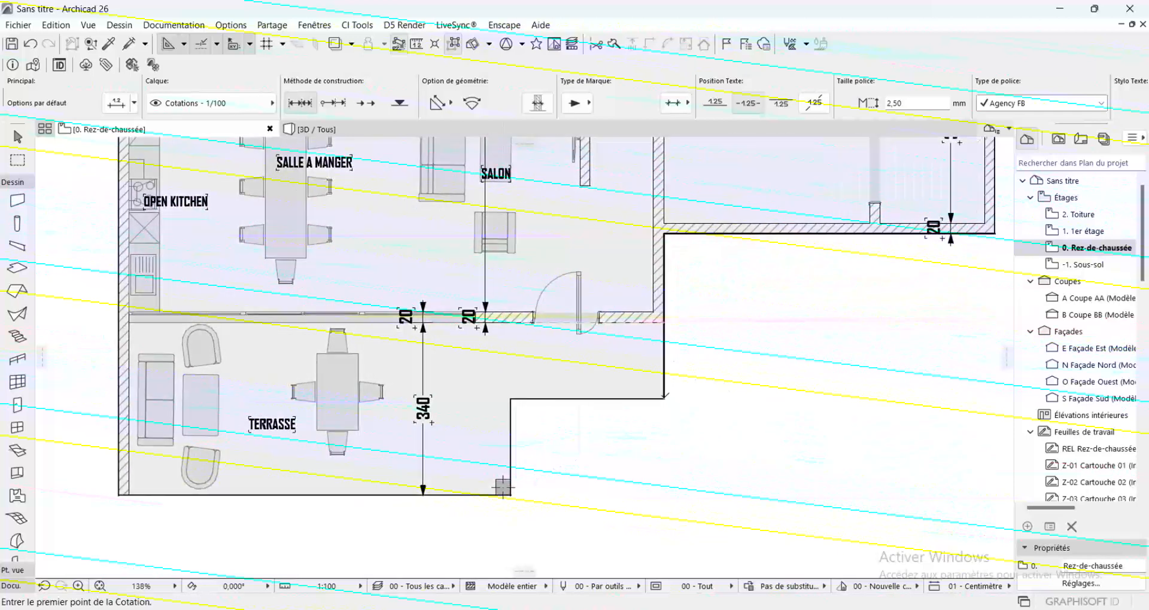
{"action": "left_click", "coordinate": [664, 401]}
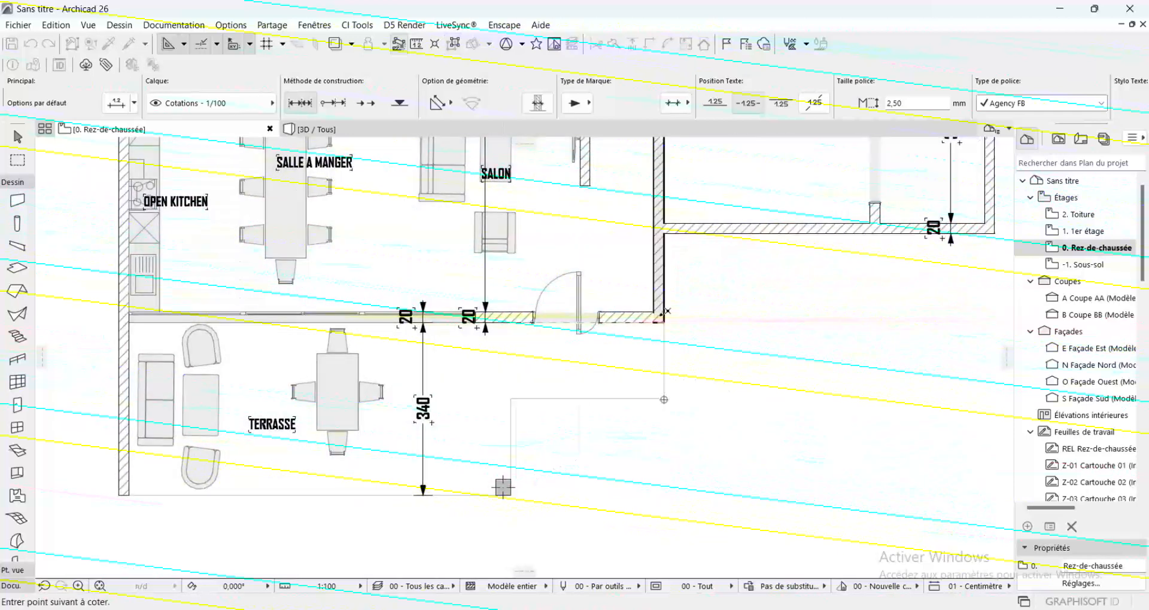
{"action": "left_click", "coordinate": [664, 323]}
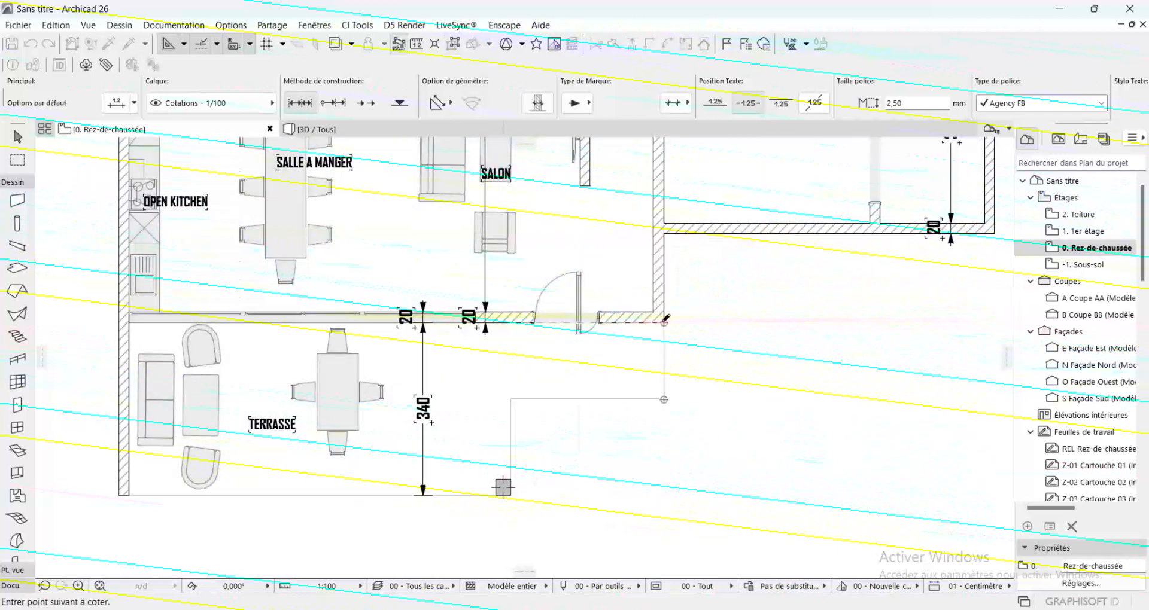
{"action": "double_click", "coordinate": [693, 314]}
{"action": "left_click", "coordinate": [690, 353]}
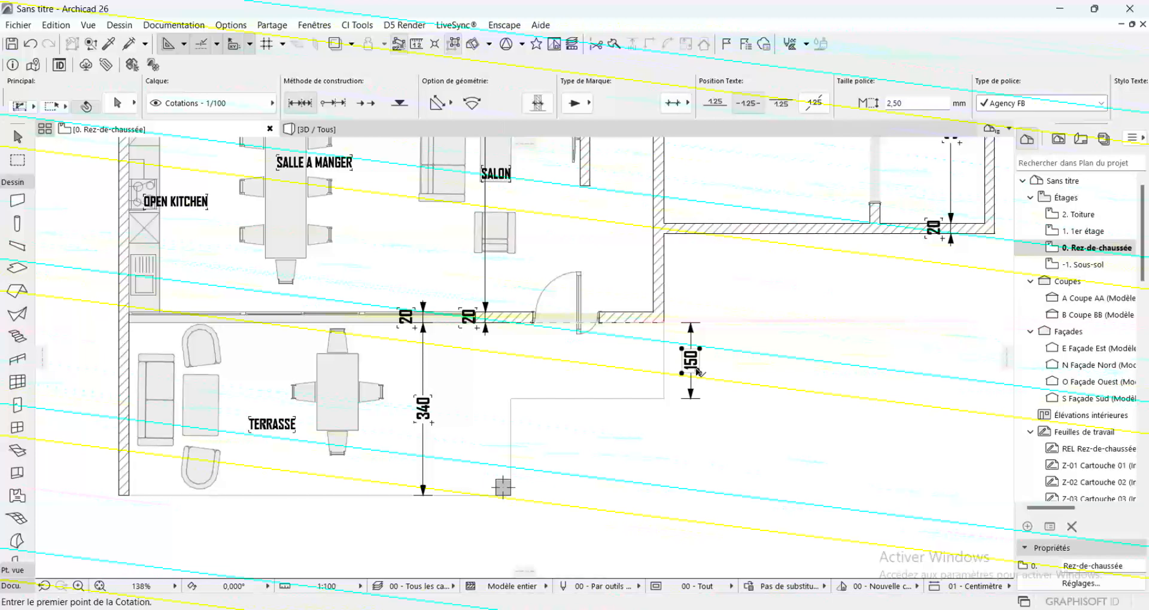
{"action": "left_click", "coordinate": [689, 366], "text": "shift"}
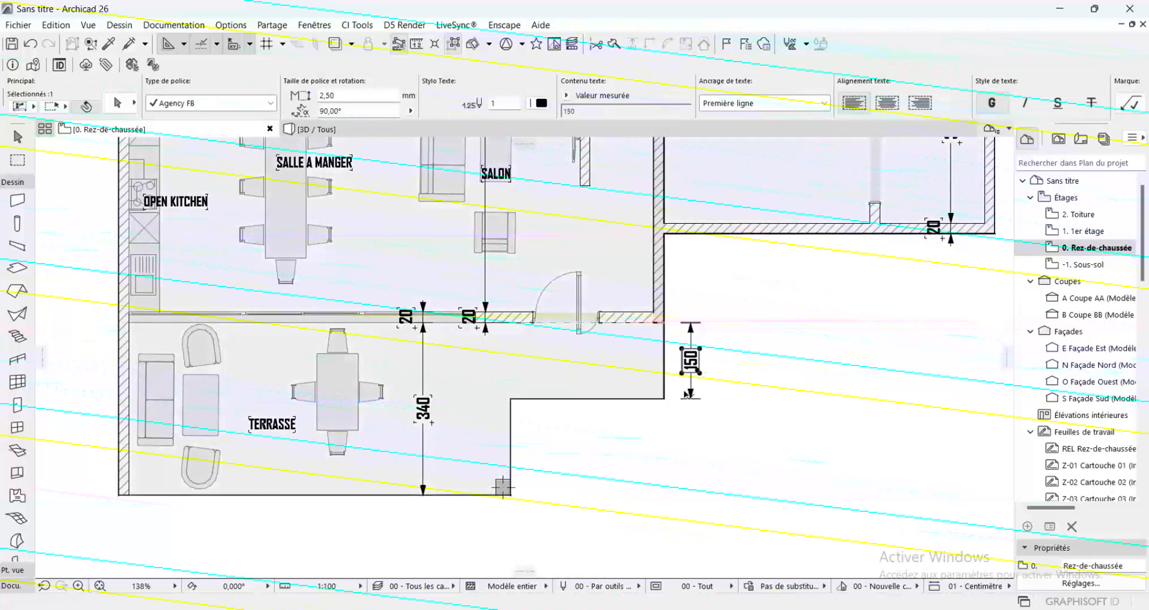
{"action": "key", "text": "Escape"}
Open the 1er étage plan and display the Rez-de-chaussée as its trace reference
{"action": "scroll", "coordinate": [575, 386], "scroll_direction": "down", "scroll_amount": 4}
{"action": "scroll", "coordinate": [508, 357], "scroll_direction": "down", "scroll_amount": 3}
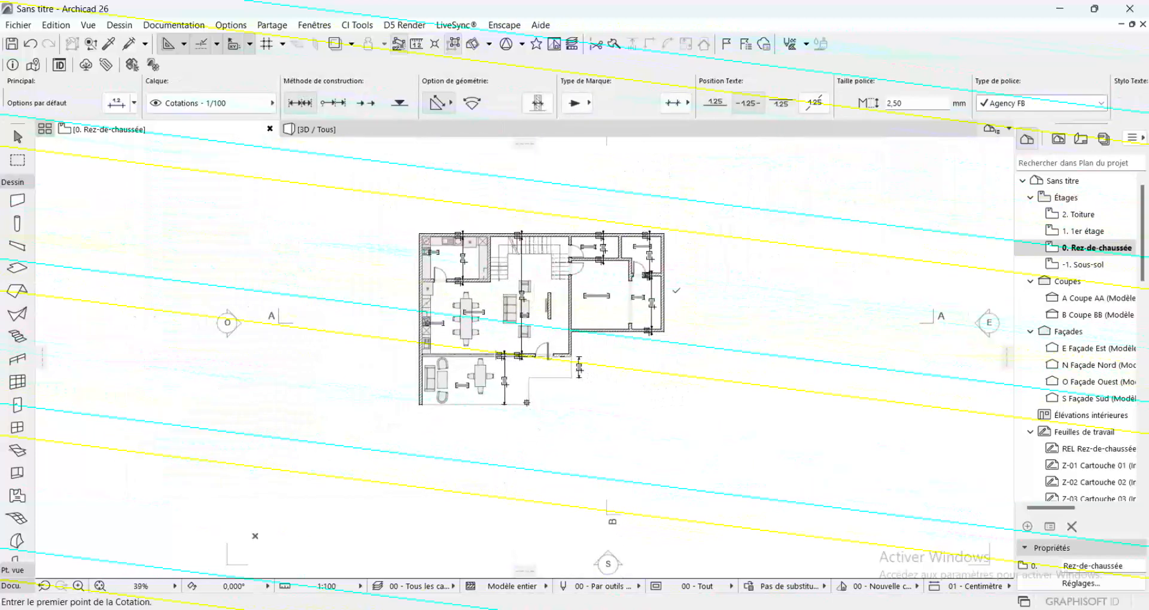
{"action": "double_click", "coordinate": [1086, 237]}
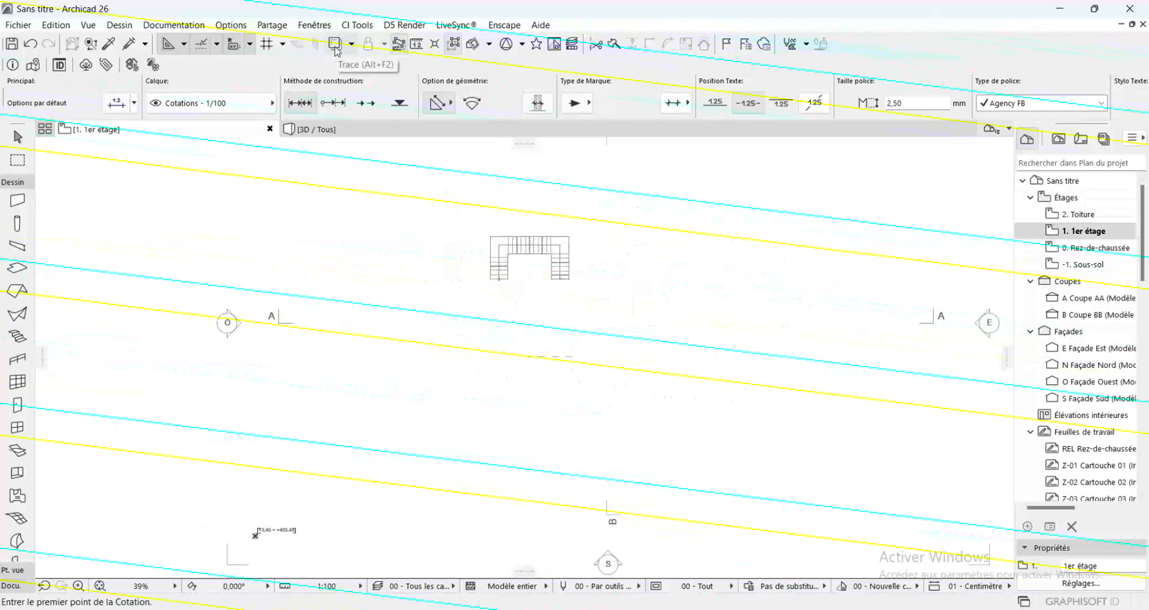
{"action": "right_click", "coordinate": [1089, 248]}
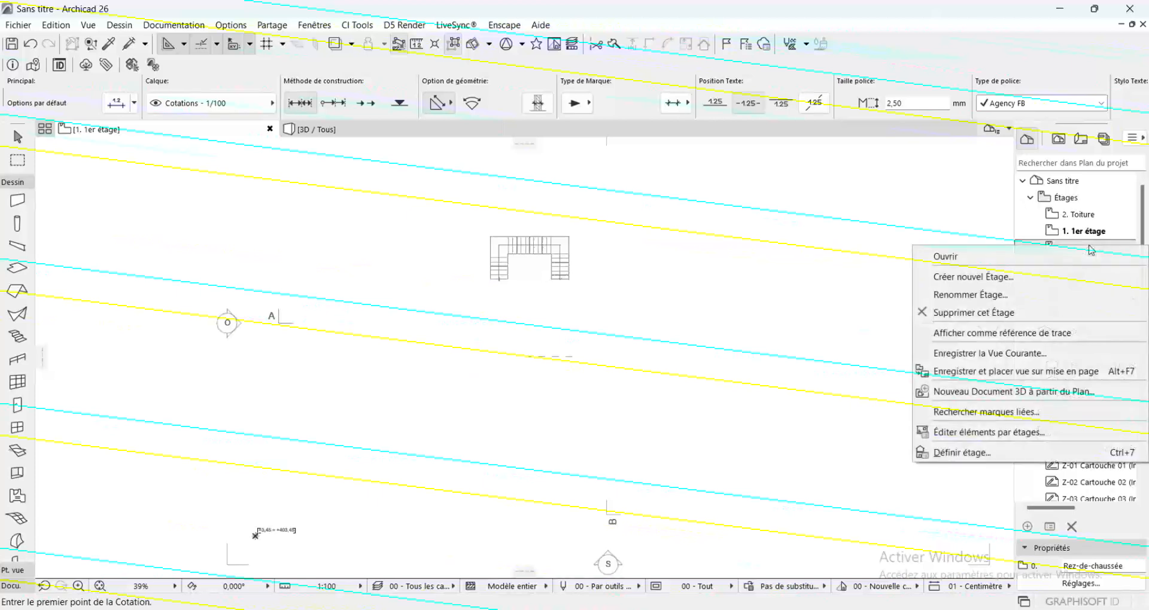
{"action": "left_click", "coordinate": [979, 334]}
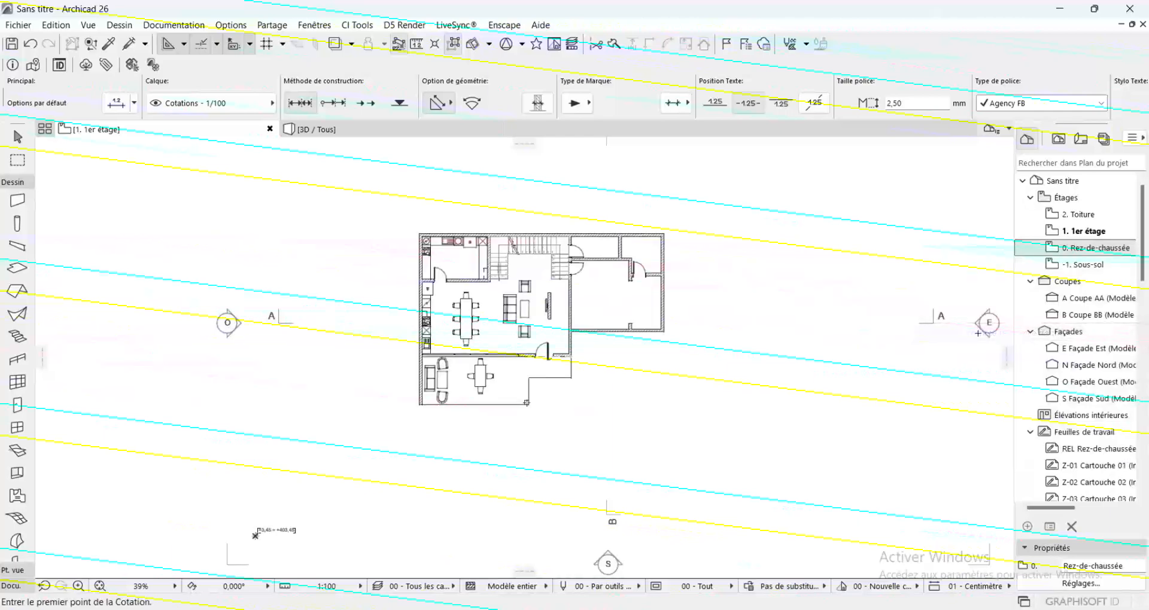
{"action": "scroll", "coordinate": [575, 296], "scroll_direction": "up", "scroll_amount": 3}
{"action": "scroll", "coordinate": [575, 296], "scroll_direction": "up", "scroll_amount": 2}
{"action": "scroll", "coordinate": [556, 292], "scroll_direction": "down", "scroll_amount": 2}
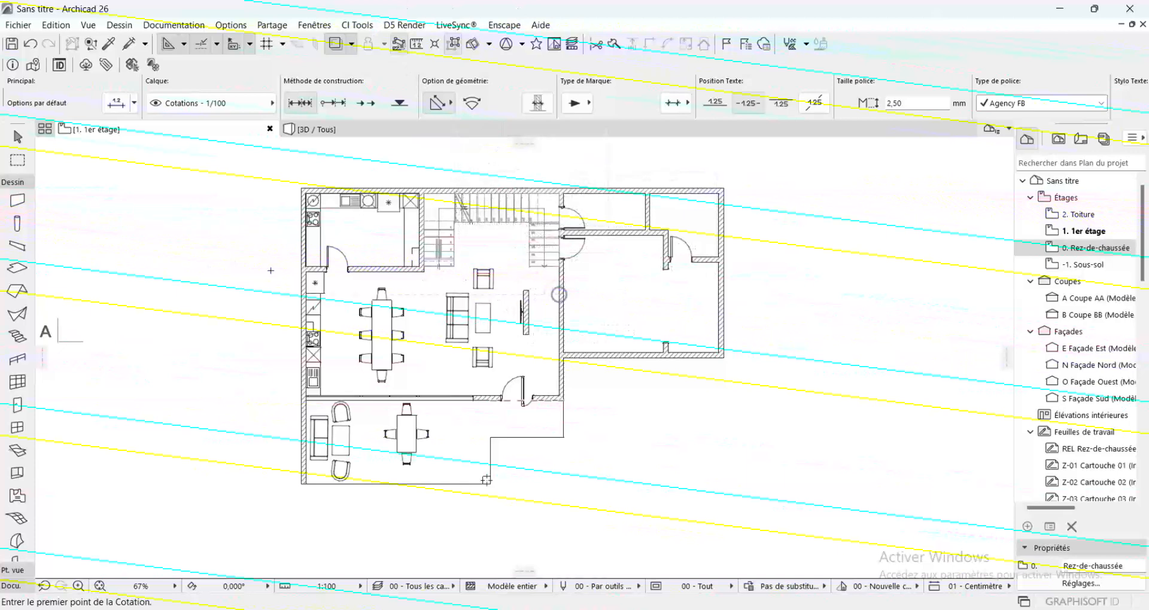
Draw a closed chain of exterior walls over the traced kitchen's outline, about 490 by 320 cm along the wall centrelines
{"action": "left_click", "coordinate": [17, 200]}
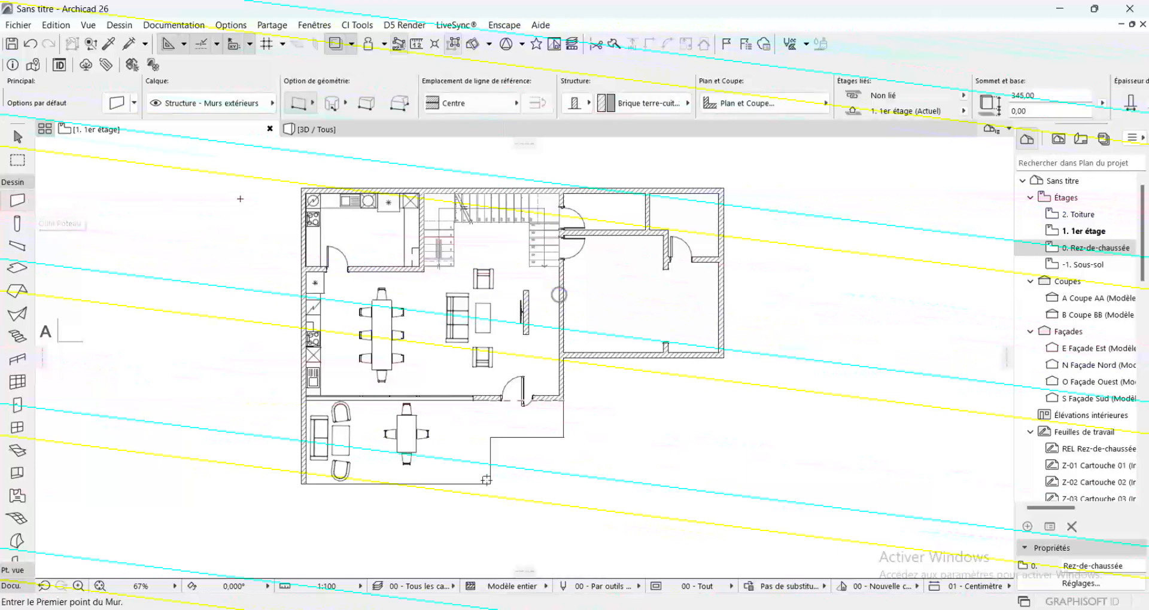
{"action": "scroll", "coordinate": [308, 255], "scroll_direction": "up", "scroll_amount": 6}
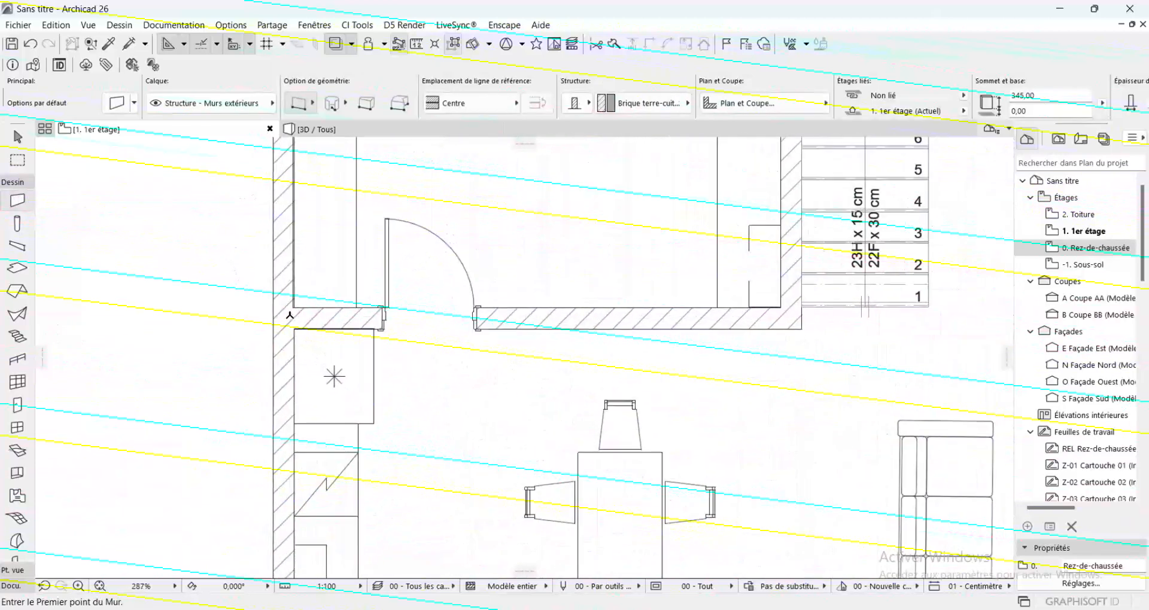
{"action": "left_click", "coordinate": [284, 318]}
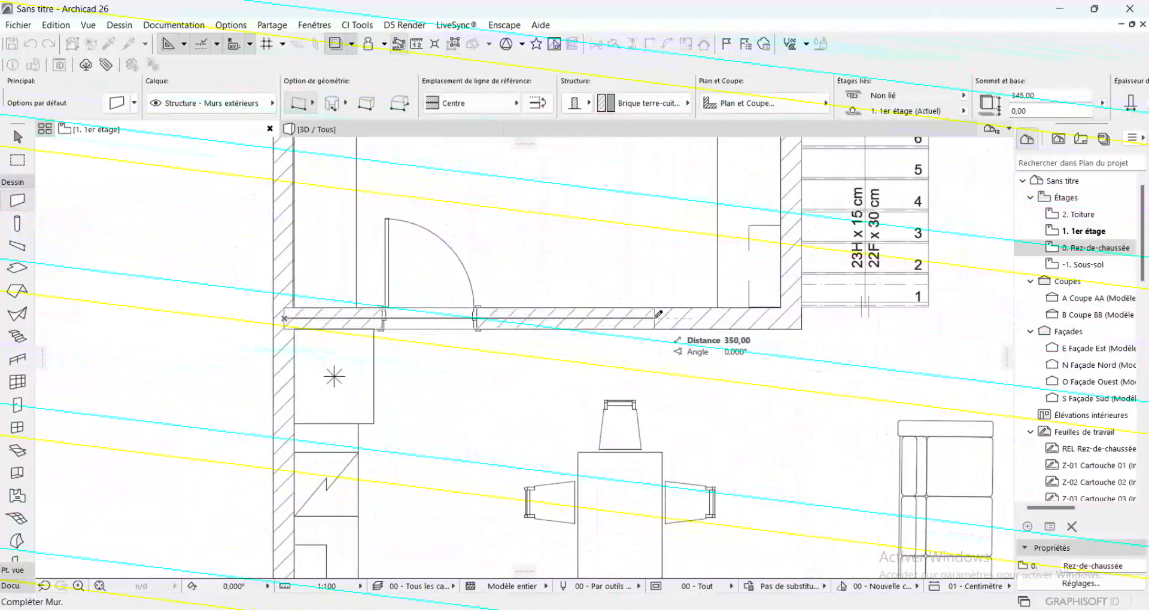
{"action": "left_click", "coordinate": [793, 315]}
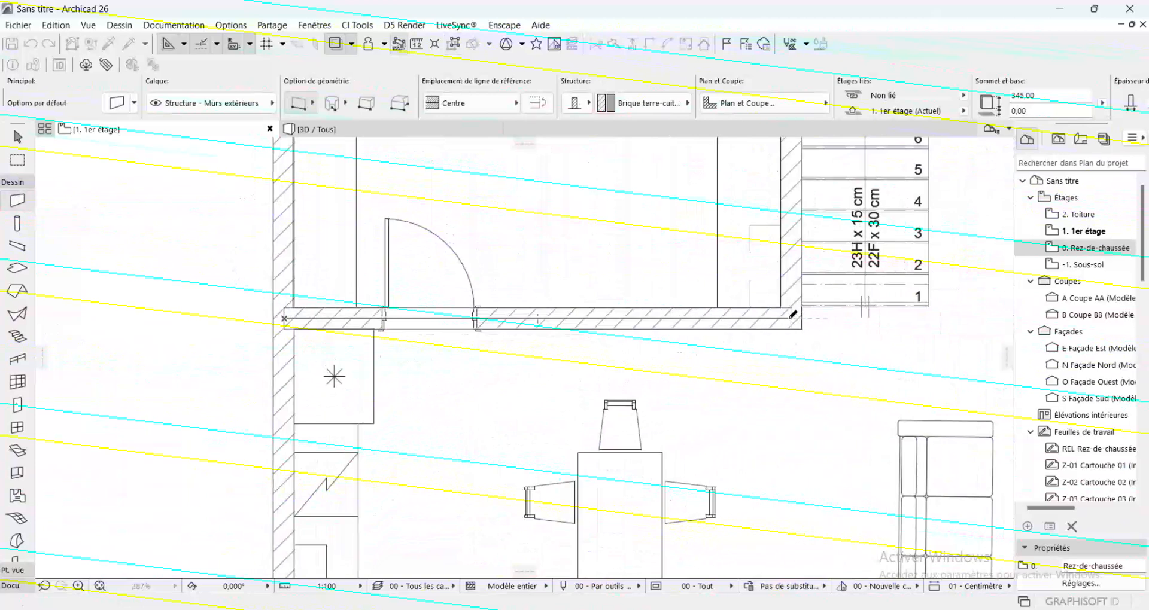
{"action": "scroll", "coordinate": [790, 299], "scroll_direction": "down", "scroll_amount": 5}
{"action": "scroll", "coordinate": [786, 278], "scroll_direction": "up", "scroll_amount": 3}
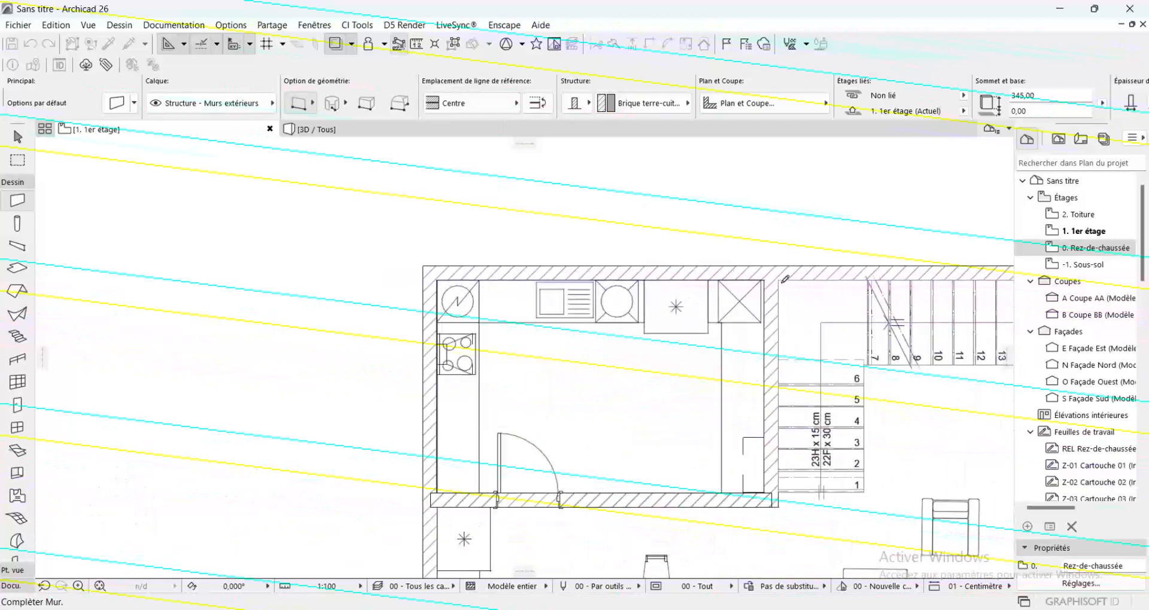
{"action": "scroll", "coordinate": [785, 279], "scroll_direction": "up", "scroll_amount": 2}
{"action": "left_click", "coordinate": [767, 269]}
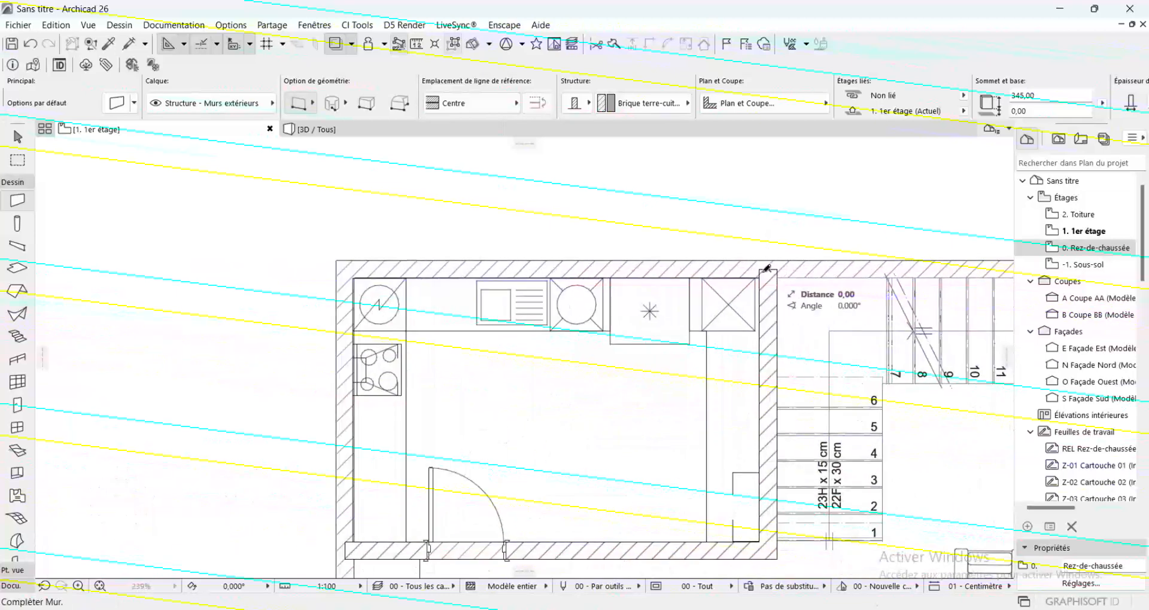
{"action": "left_click", "coordinate": [340, 269]}
{"action": "scroll", "coordinate": [351, 317], "scroll_direction": "down", "scroll_amount": 2}
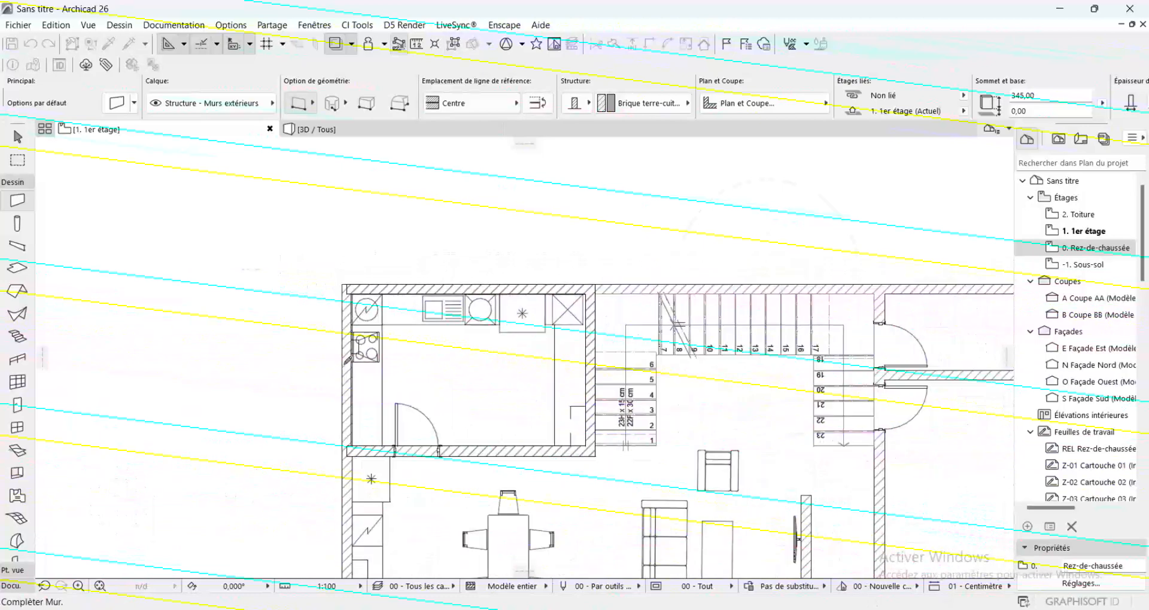
{"action": "scroll", "coordinate": [353, 449], "scroll_direction": "up", "scroll_amount": 3}
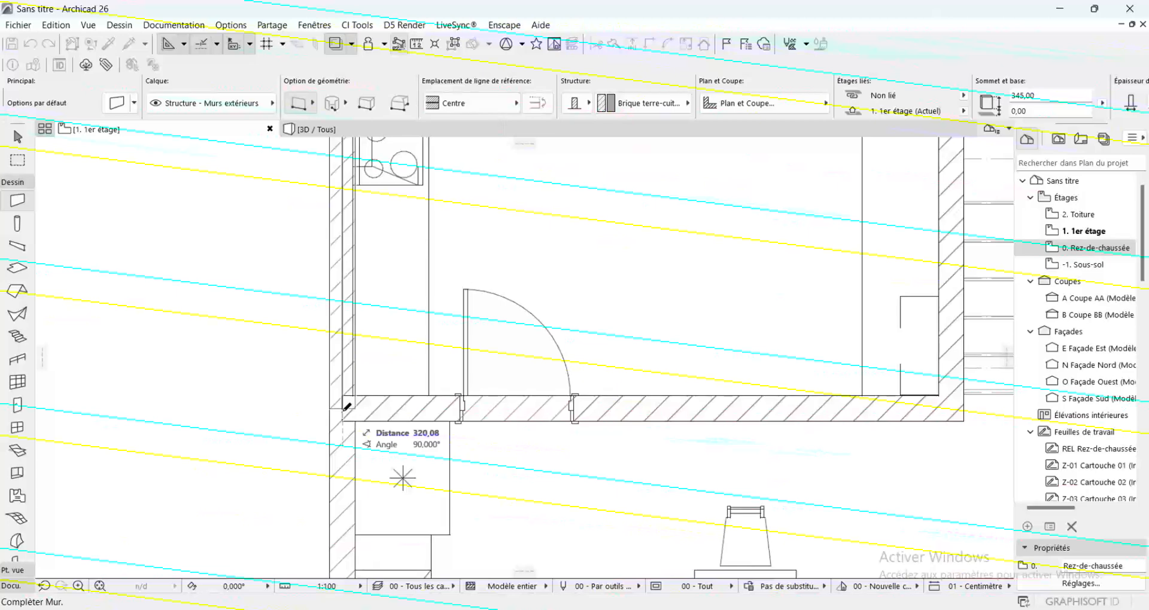
{"action": "double_click", "coordinate": [347, 407]}
{"action": "scroll", "coordinate": [347, 407], "scroll_direction": "down", "scroll_amount": 3}
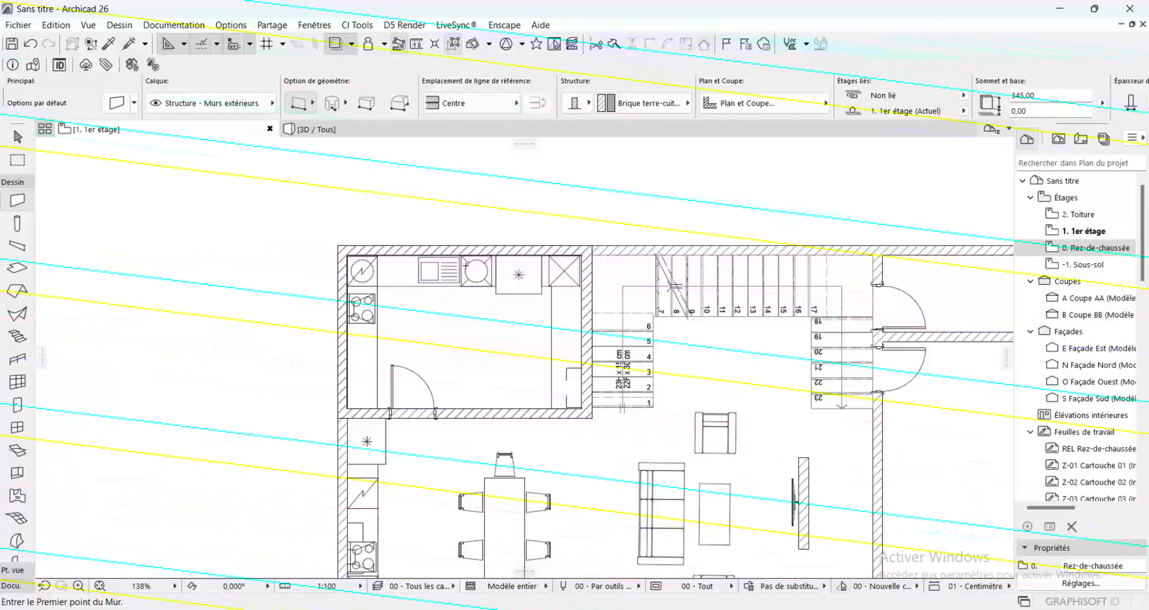
{"action": "scroll", "coordinate": [577, 225], "scroll_direction": "down", "scroll_amount": 3}
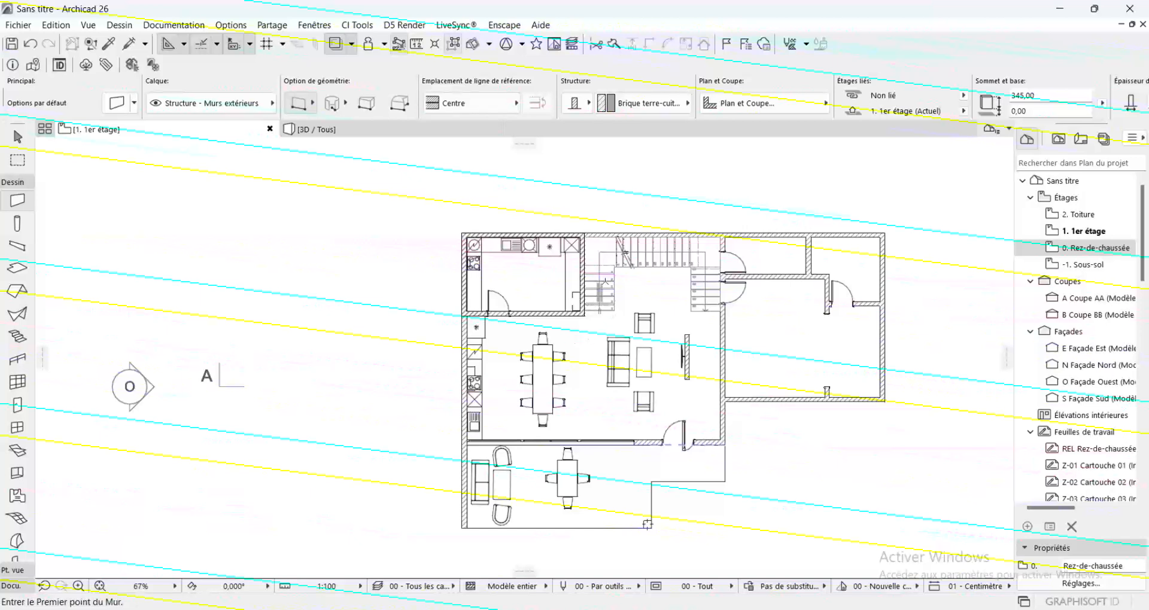
{"action": "key", "text": "shift"}
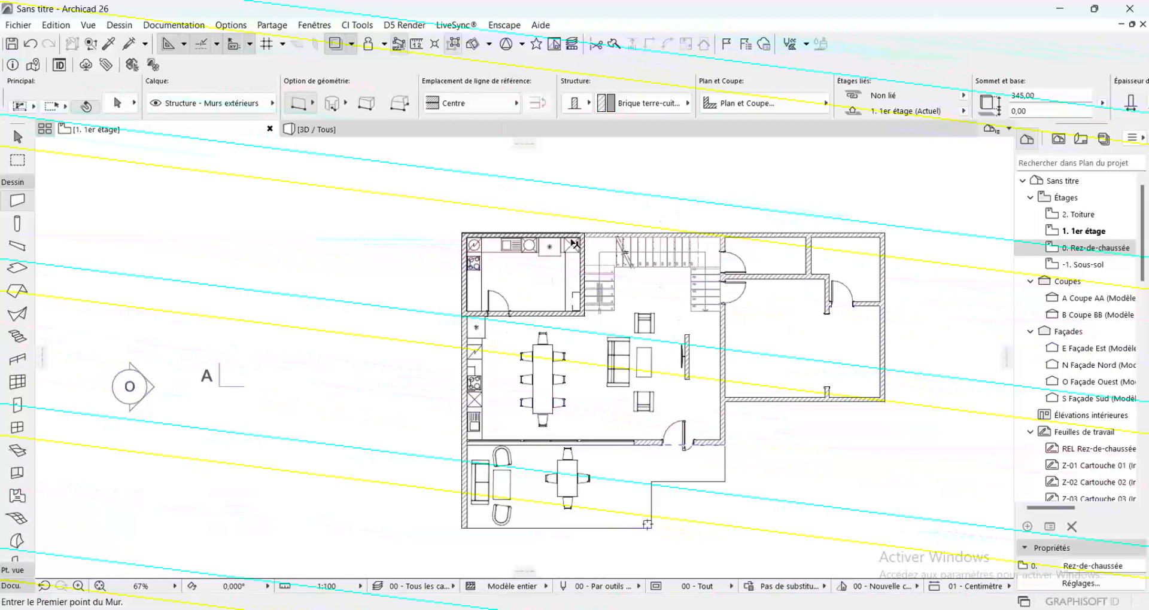
{"action": "left_click", "coordinate": [582, 280], "text": "shift"}
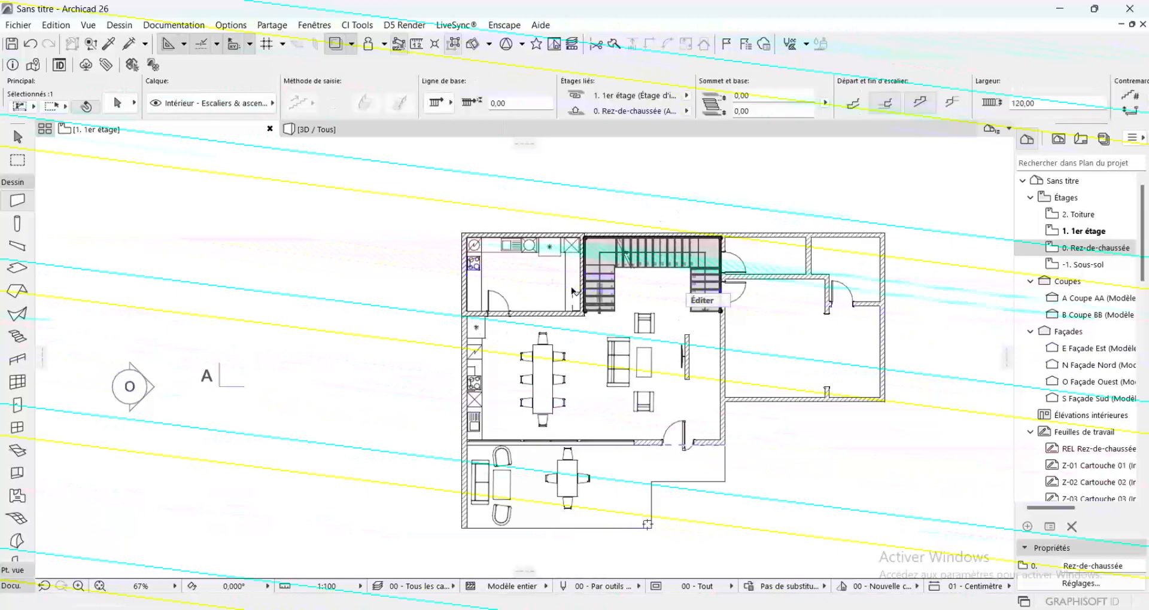
{"action": "key", "text": "Escape"}
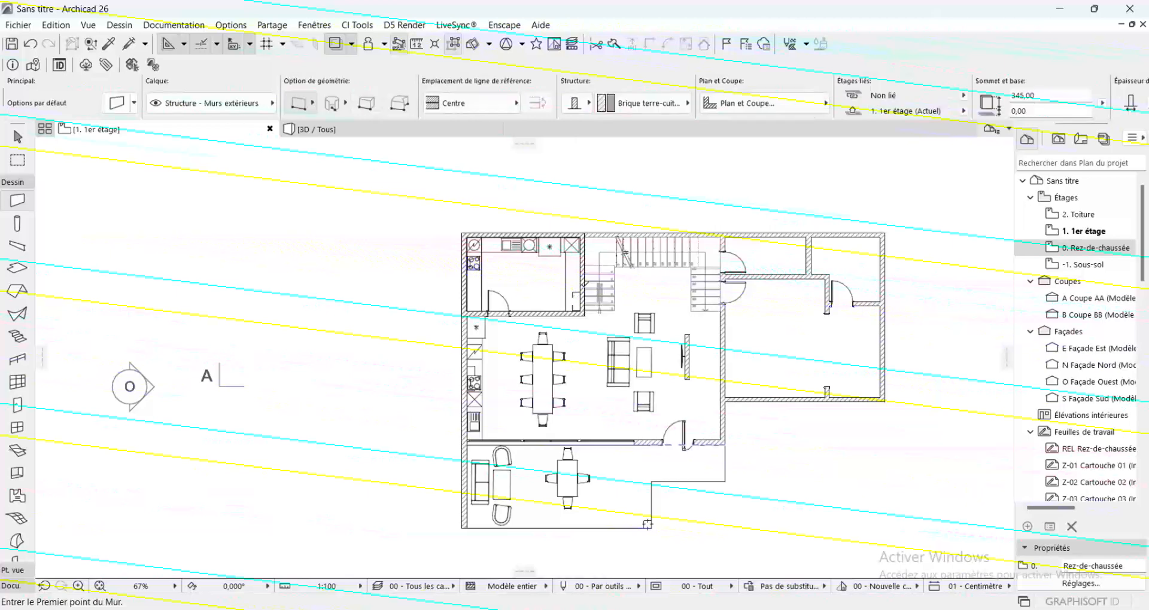
Stretch the wall beside the stair's first flight downward by about 685 cm to align with the slab's stepped edge, and deselect it
{"action": "scroll", "coordinate": [583, 280], "scroll_direction": "up", "scroll_amount": 3}
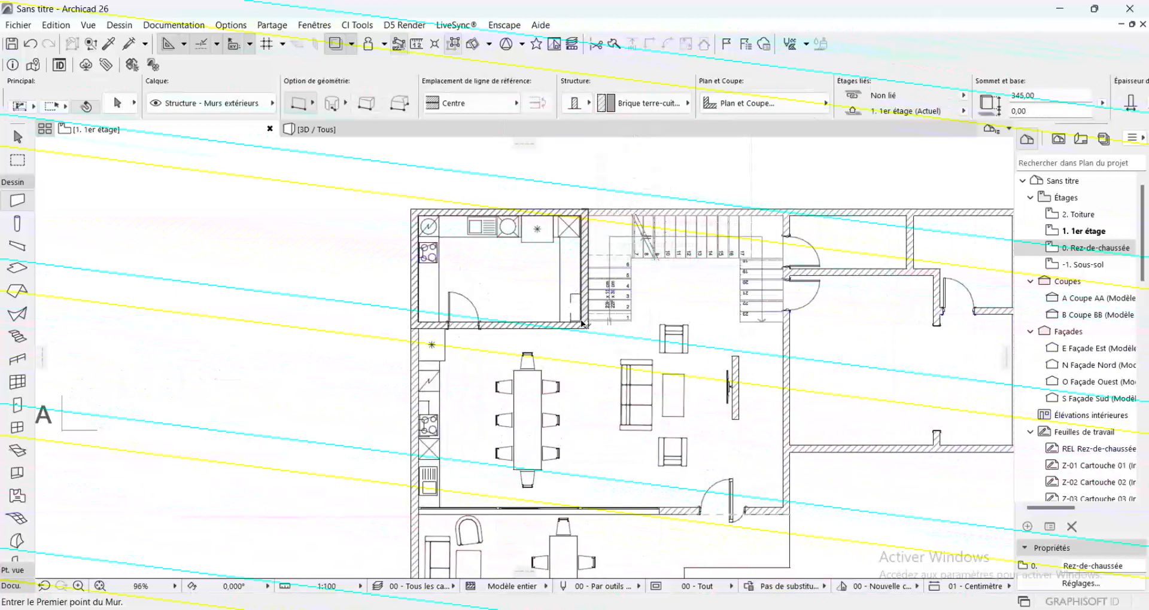
{"action": "left_click", "coordinate": [585, 285], "text": "shift"}
{"action": "left_click", "coordinate": [586, 327]}
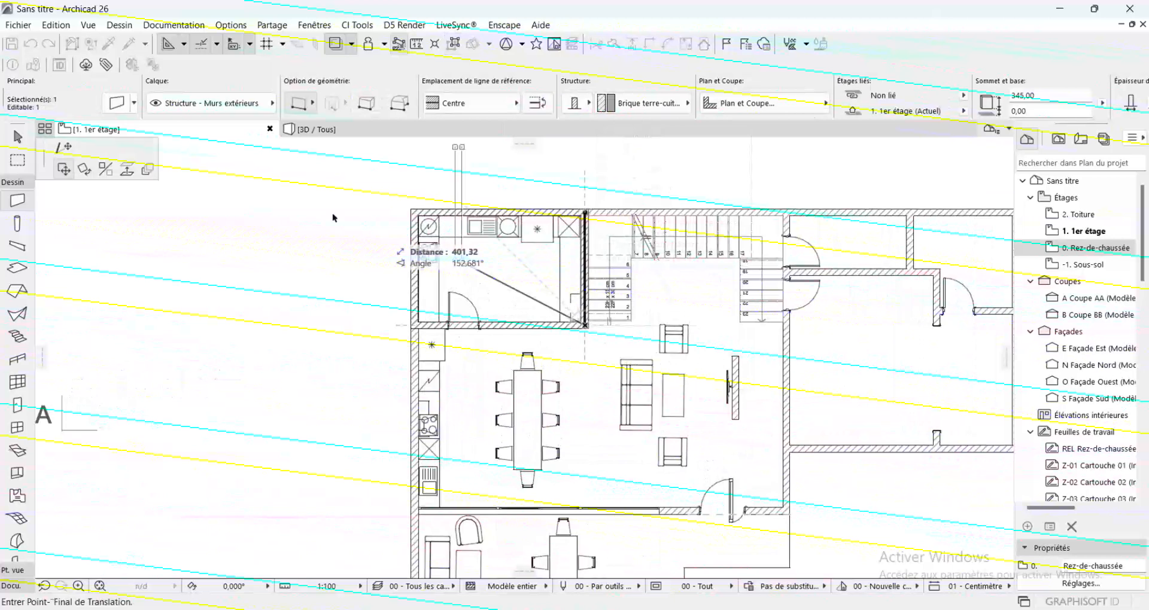
{"action": "scroll", "coordinate": [490, 243], "scroll_direction": "down", "scroll_amount": 2}
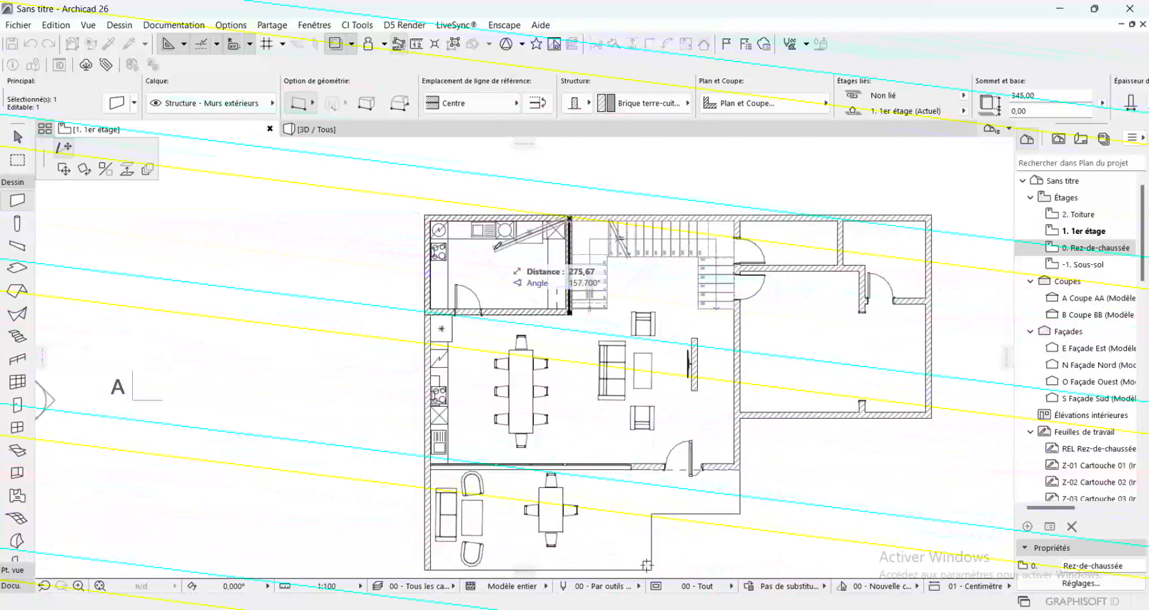
{"action": "key", "text": "Escape"}
{"action": "scroll", "coordinate": [591, 187], "scroll_direction": "down", "scroll_amount": 2}
{"action": "scroll", "coordinate": [597, 323], "scroll_direction": "up", "scroll_amount": 2}
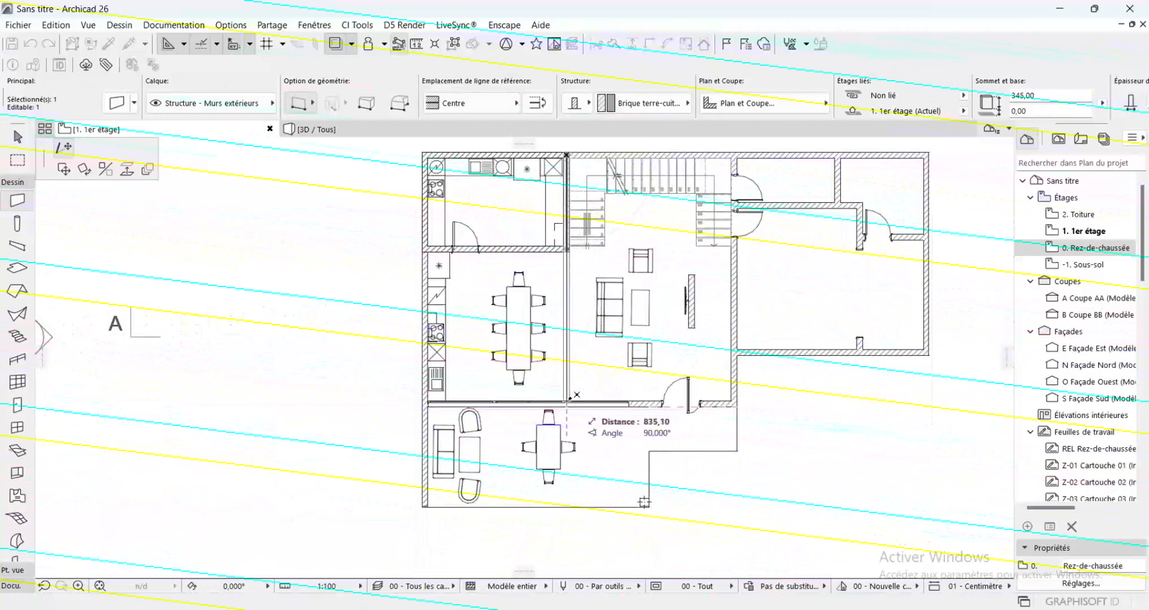
{"action": "key", "text": "shift"}
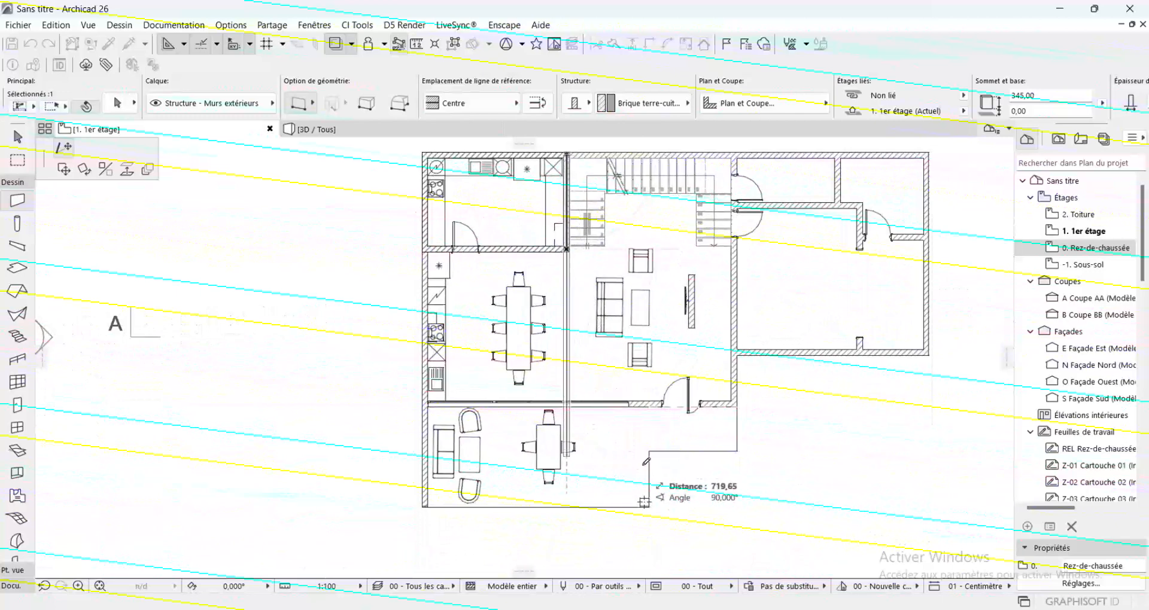
{"action": "left_click", "coordinate": [740, 446]}
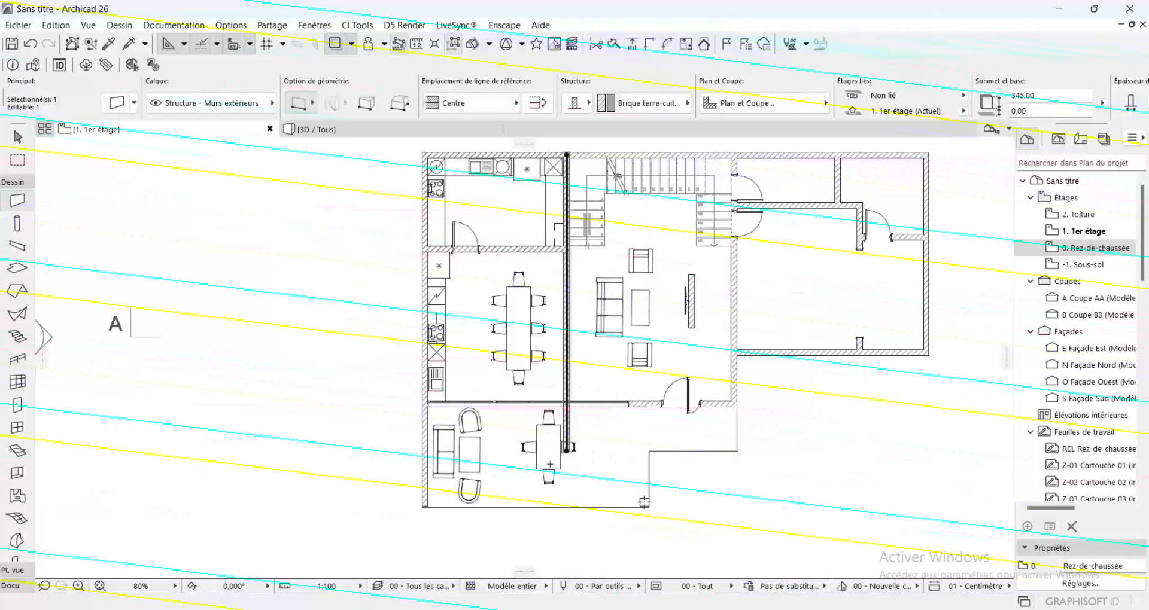
{"action": "key", "text": "Escape"}
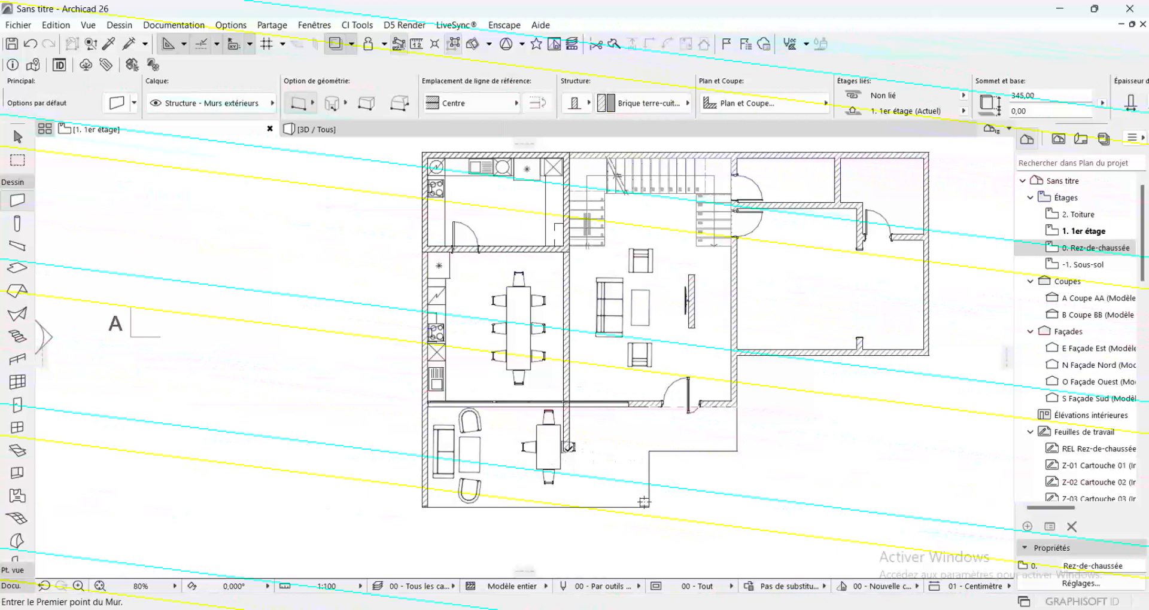
Draw an exterior wall about 580 cm long along the slab's stepped edge, and another from the rear façade down to its far end
{"action": "left_click", "coordinate": [566, 448]}
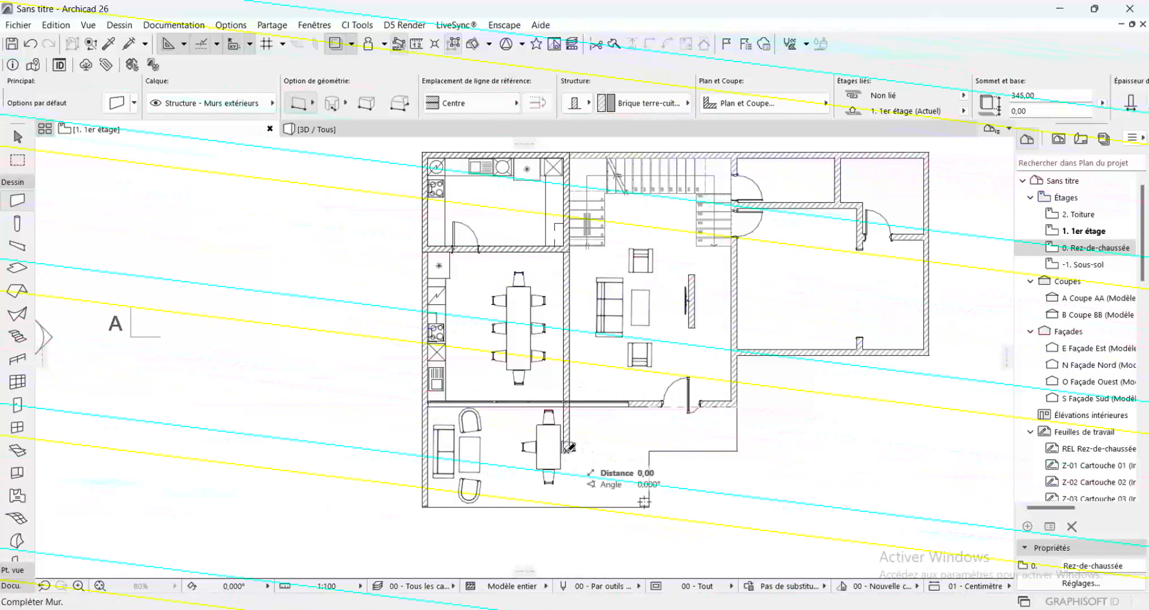
{"action": "left_click", "coordinate": [740, 448]}
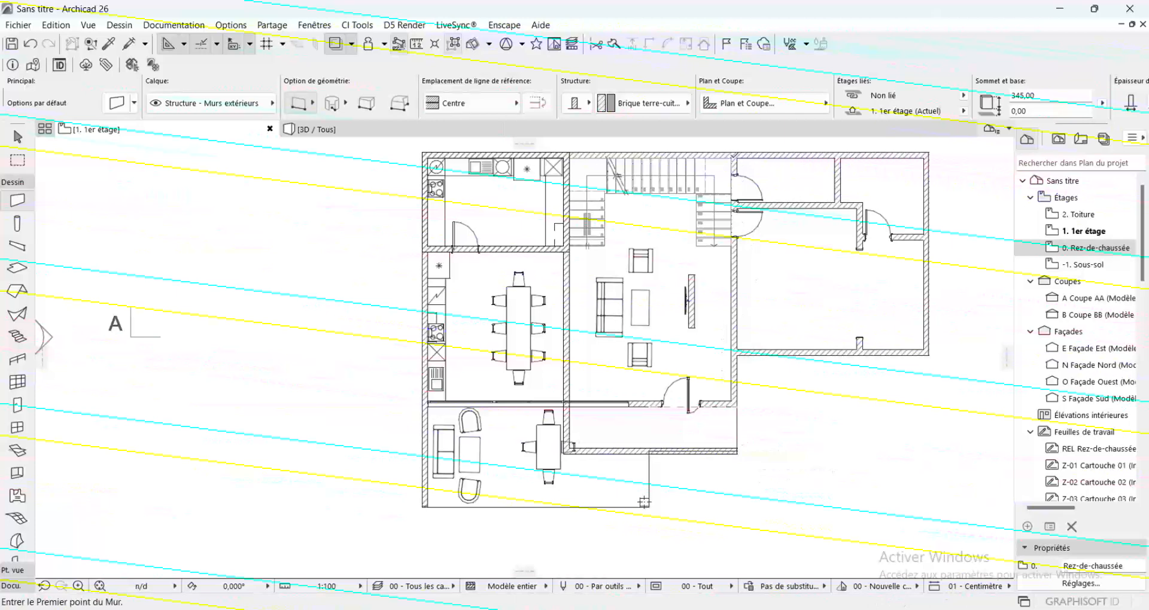
{"action": "left_click", "coordinate": [732, 156]}
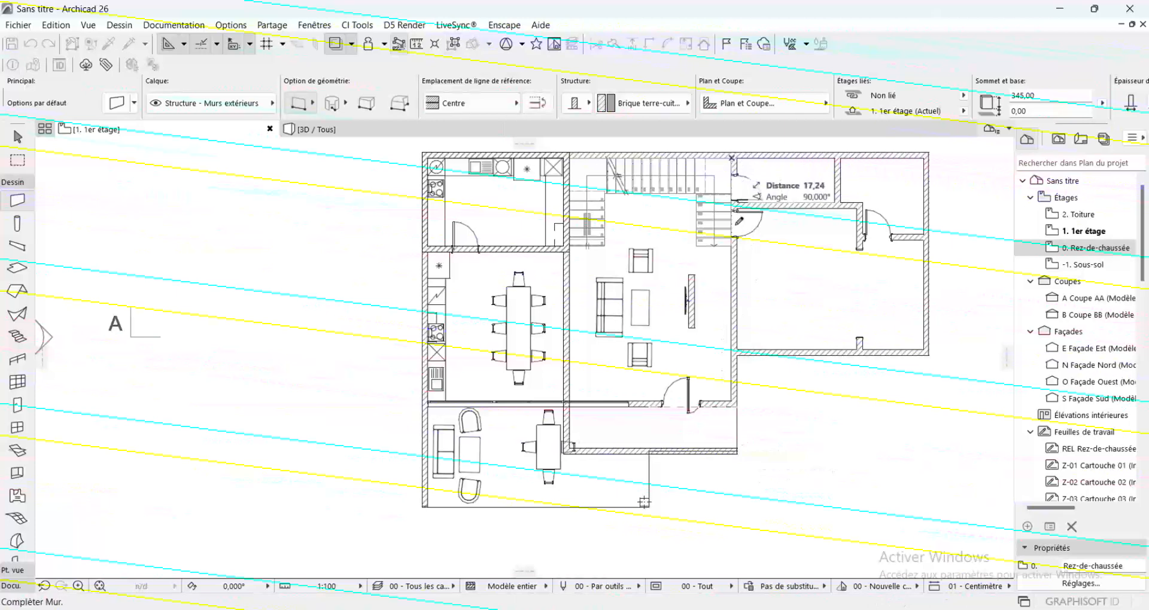
{"action": "left_click", "coordinate": [733, 451]}
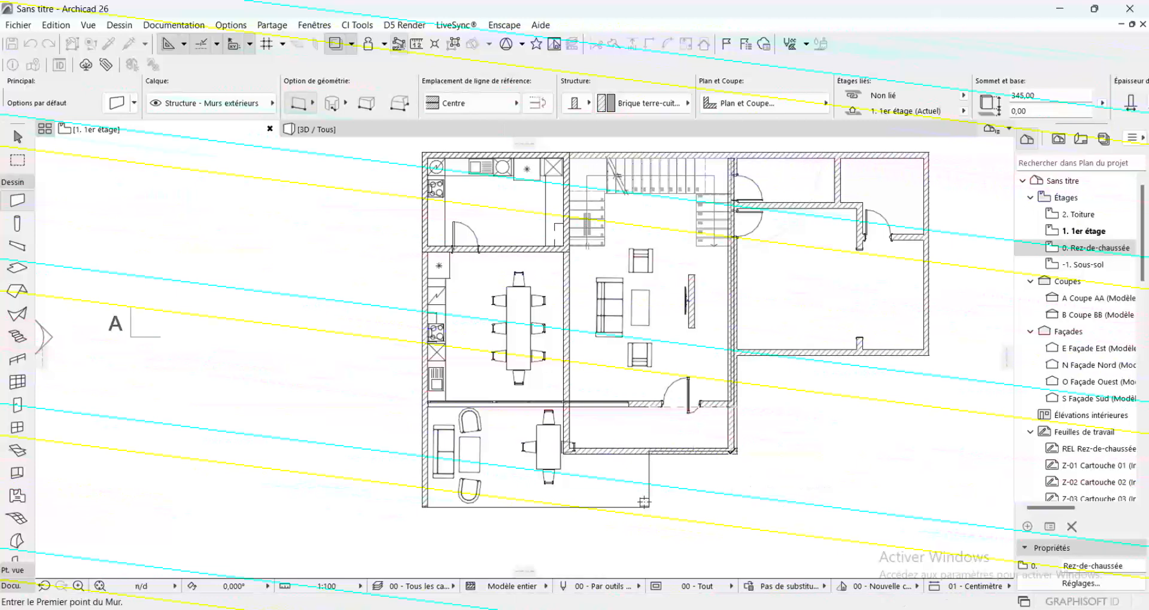
Shift the new wall beside the stair's last flight sideways to lie exactly over the traced wall, and deselect it
{"action": "scroll", "coordinate": [724, 407], "scroll_direction": "up", "scroll_amount": 5}
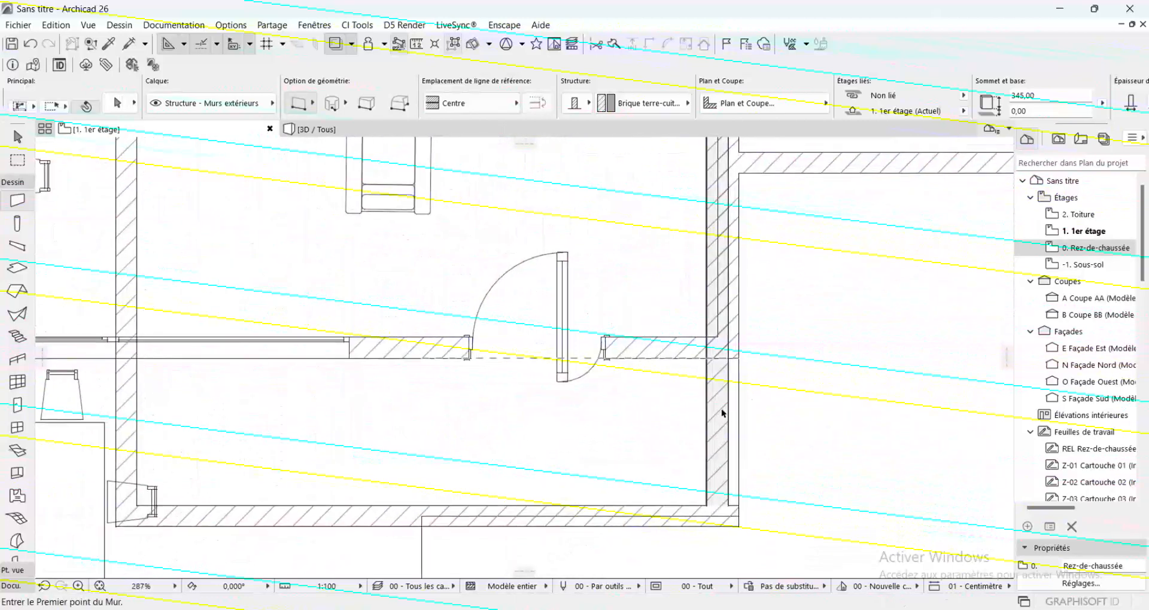
{"action": "left_click", "coordinate": [728, 420], "text": "shift"}
{"action": "scroll", "coordinate": [747, 272], "scroll_direction": "up", "scroll_amount": 4}
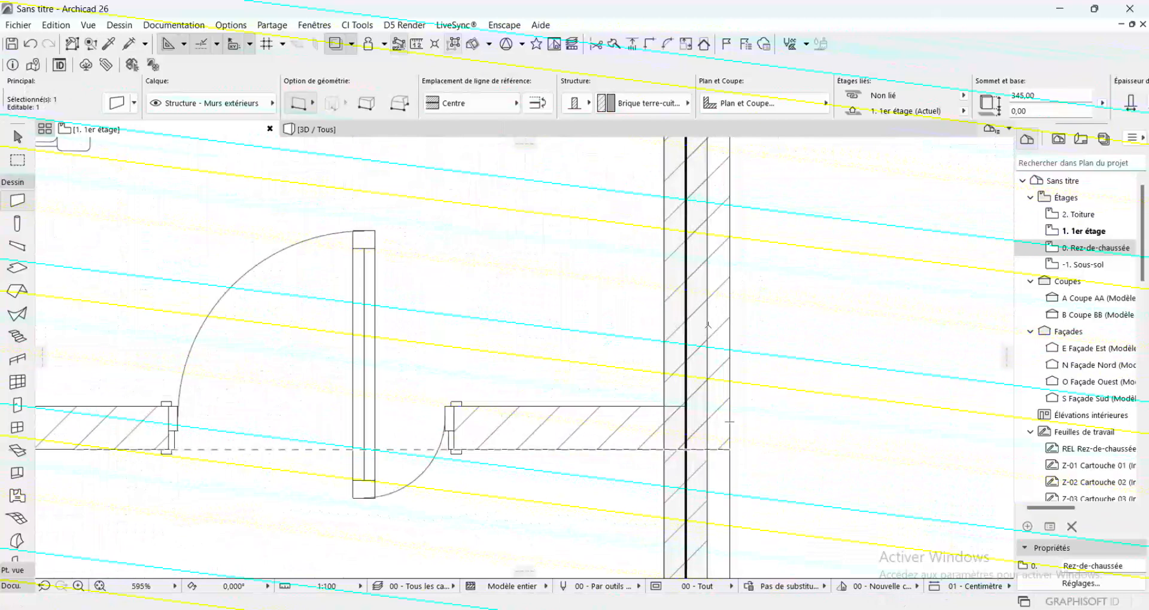
{"action": "left_click", "coordinate": [707, 325]}
{"action": "scroll", "coordinate": [735, 328], "scroll_direction": "down", "scroll_amount": 6}
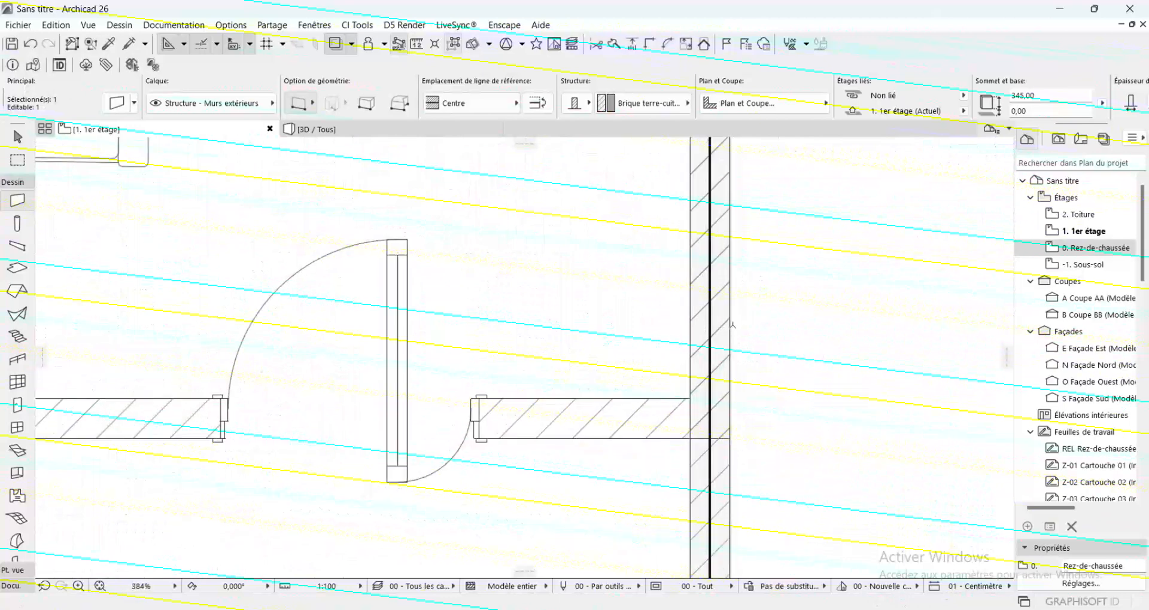
{"action": "key", "text": "Escape"}
{"action": "key", "text": "Escape"}
{"action": "scroll", "coordinate": [761, 495], "scroll_direction": "down", "scroll_amount": 5}
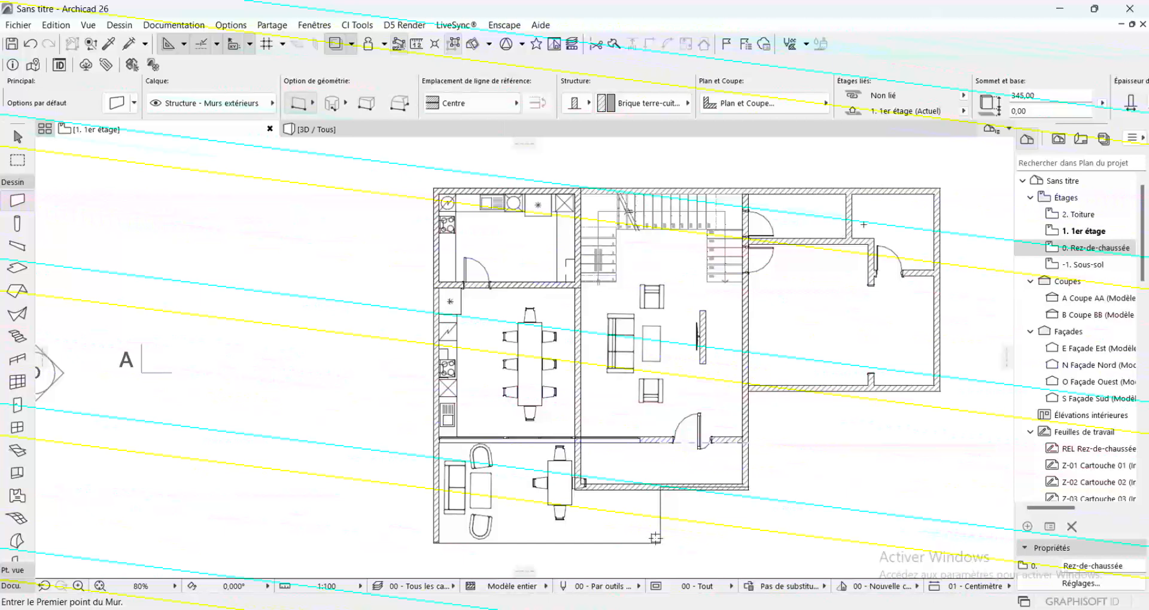
Draw an exterior wall about 310 cm from the rear façade down past the traced door of the corner room, level with the kitchen's lower wall
{"action": "left_click", "coordinate": [908, 192]}
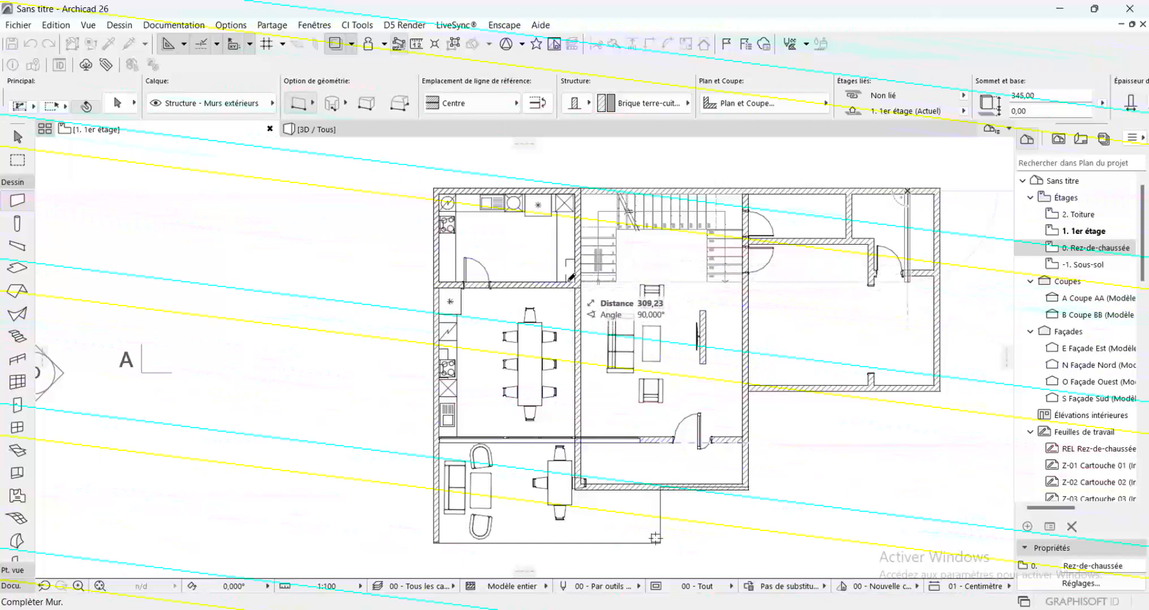
{"action": "left_click", "coordinate": [573, 286]}
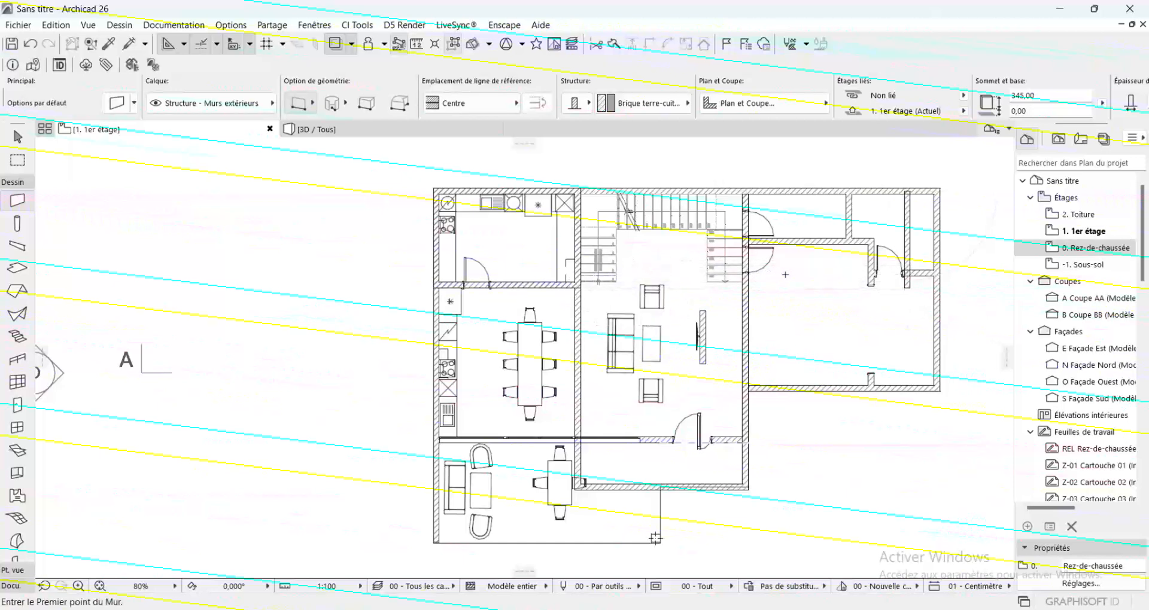
Stretch the kitchen's lower wall to about 1600 cm to meet the new short wall, and remove its section crossing the living room
{"action": "left_click", "coordinate": [564, 287], "text": "shift"}
{"action": "left_click", "coordinate": [563, 286], "text": "shift"}
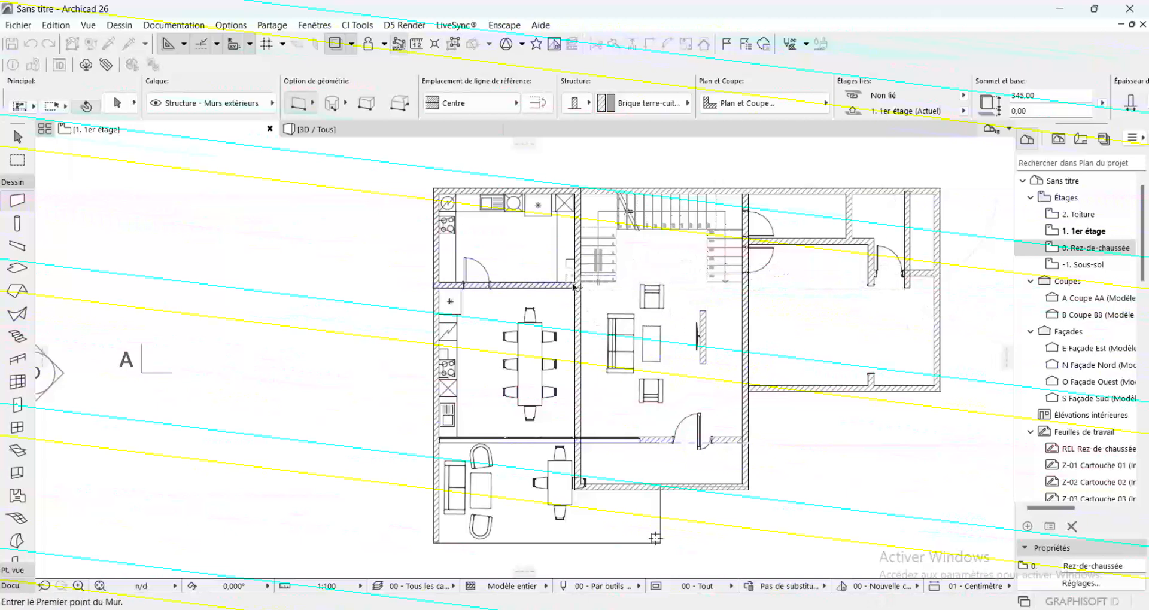
{"action": "left_click", "coordinate": [559, 287], "text": "shift"}
{"action": "left_click", "coordinate": [558, 288], "text": "shift"}
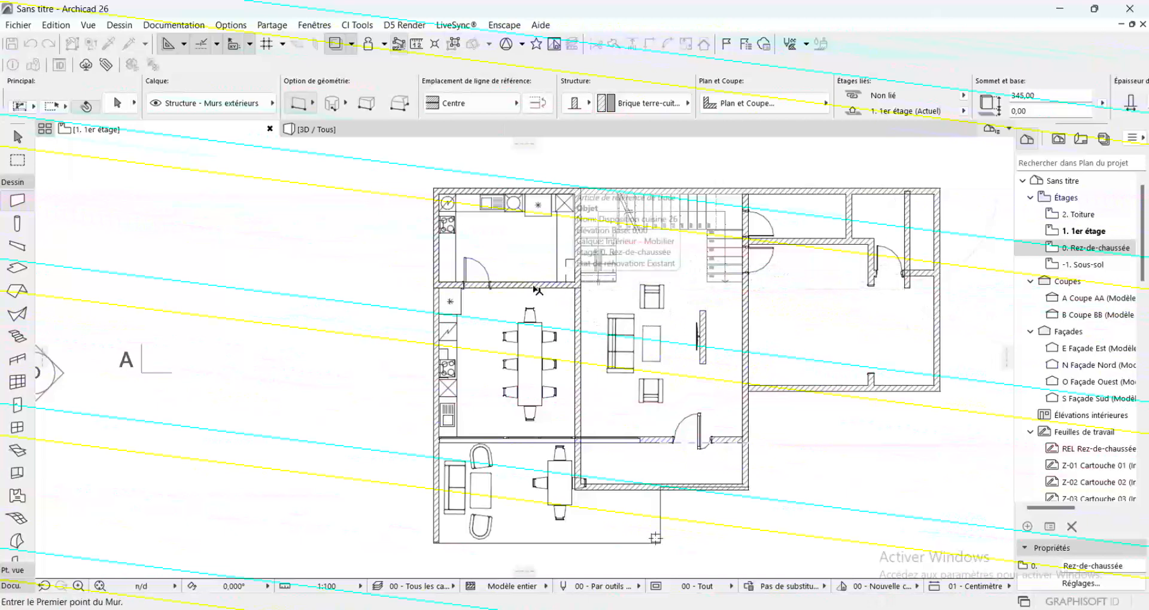
{"action": "left_click", "coordinate": [536, 286], "text": "shift"}
{"action": "left_click", "coordinate": [579, 284]}
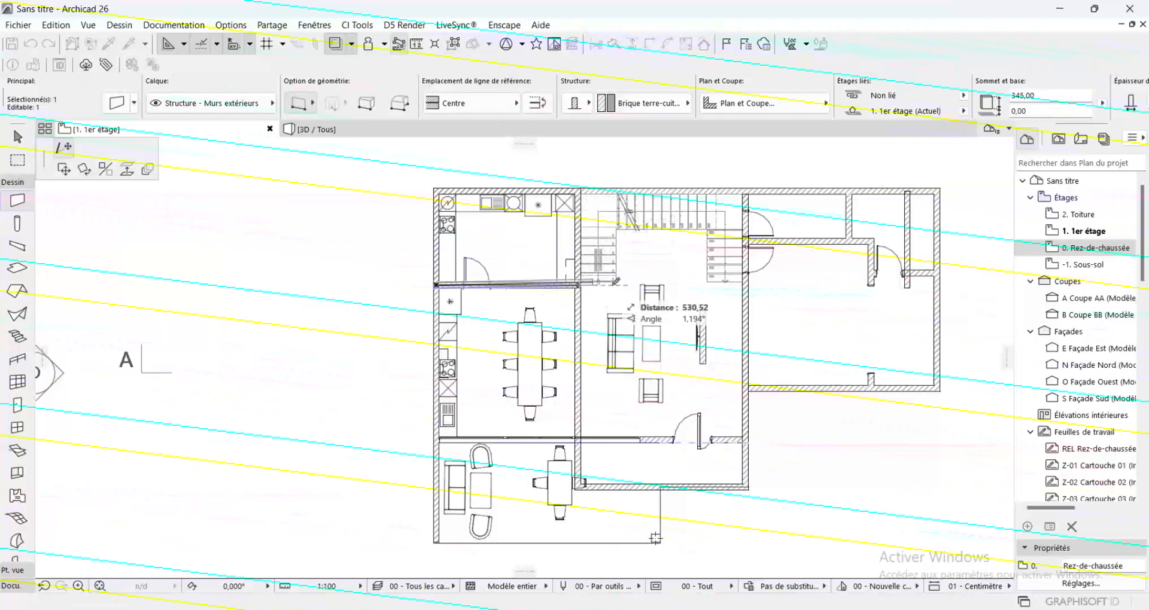
{"action": "scroll", "coordinate": [911, 280], "scroll_direction": "up", "scroll_amount": 5}
{"action": "left_click", "coordinate": [912, 281]}
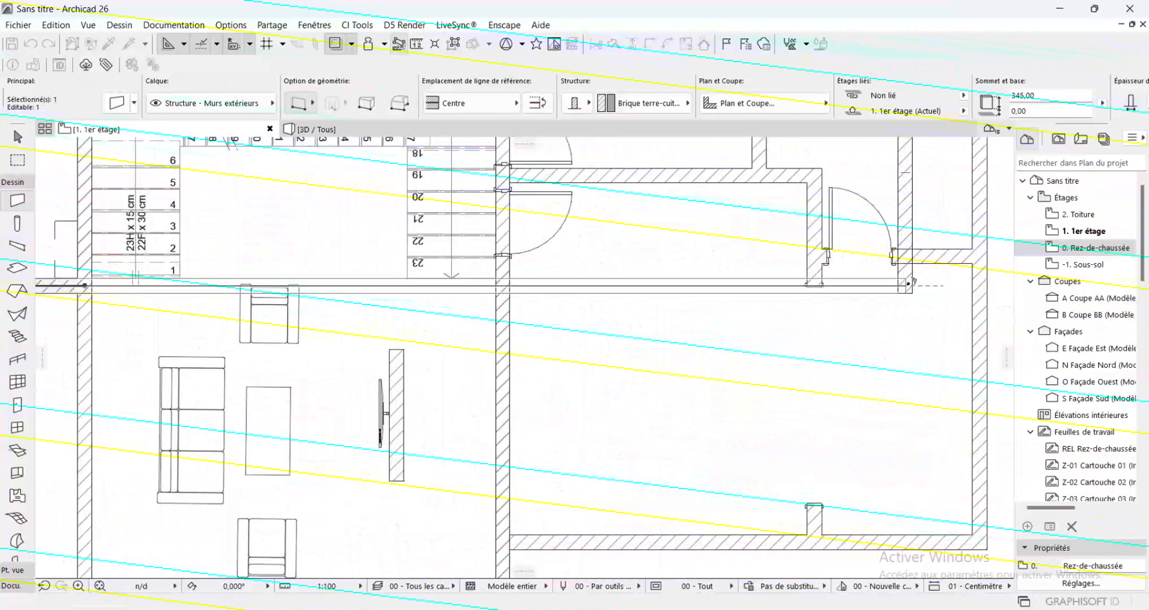
{"action": "scroll", "coordinate": [912, 281], "scroll_direction": "down", "scroll_amount": 5}
{"action": "key", "text": "Escape"}
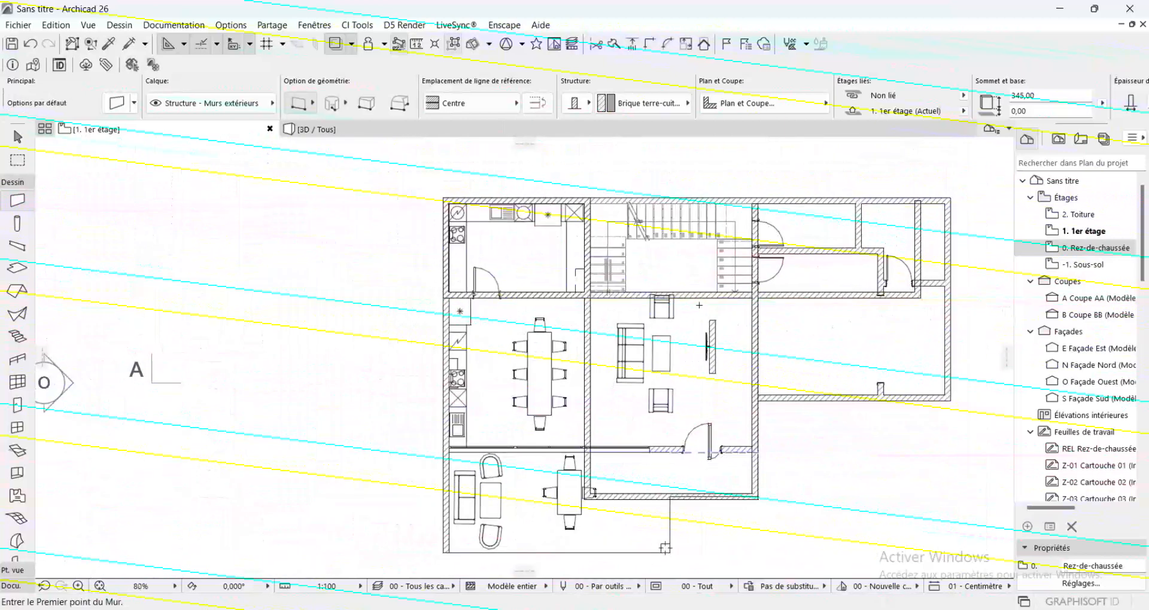
{"action": "key", "text": "Delete"}
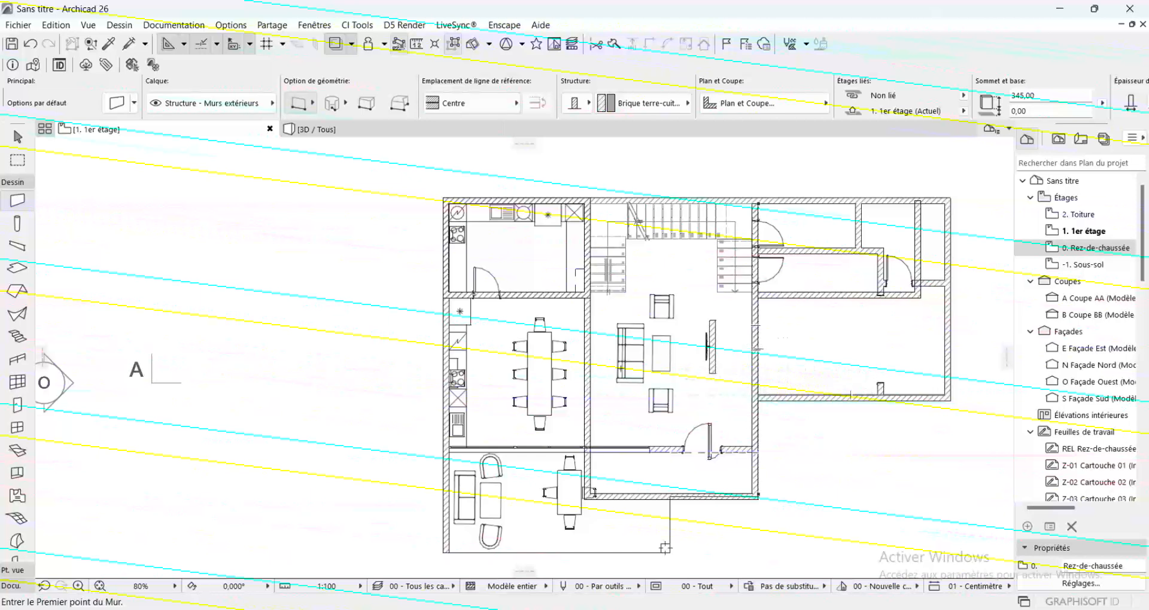
Draw a 570 cm exterior wall across the living room below the coffee table, and copy it 150 cm toward the stair
{"action": "left_click", "coordinate": [587, 383]}
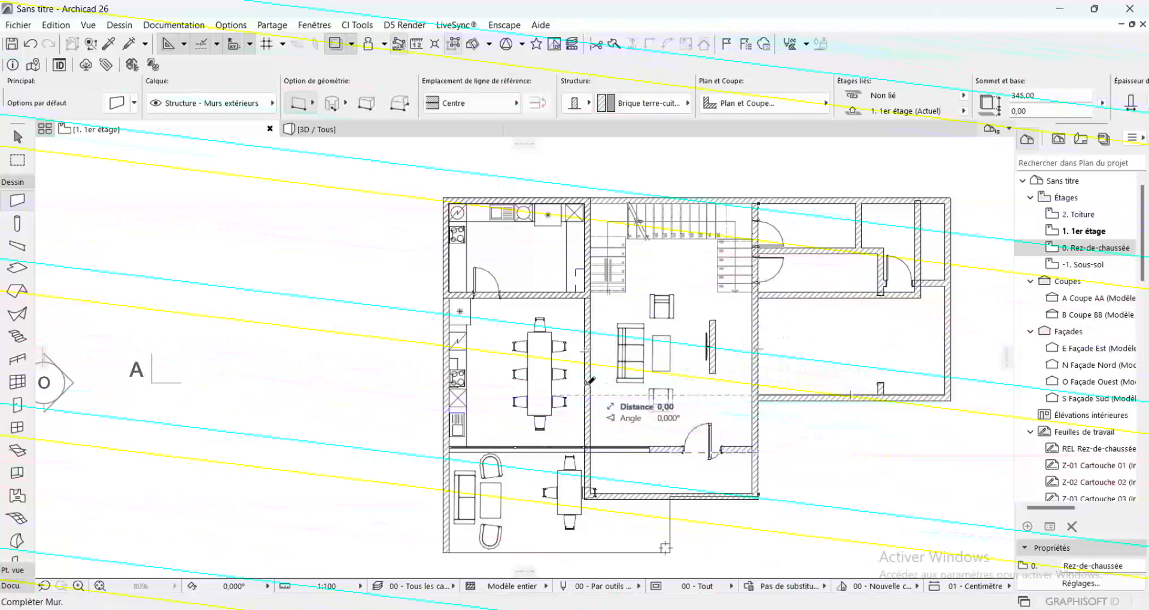
{"action": "left_click", "coordinate": [754, 383]}
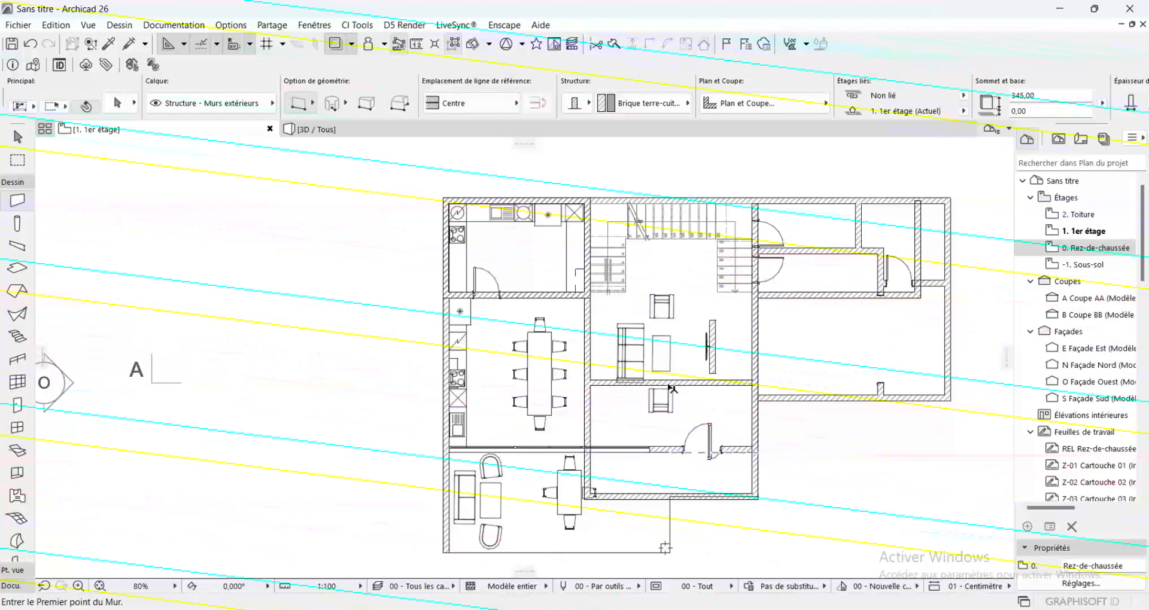
{"action": "left_click", "coordinate": [681, 385], "text": "shift"}
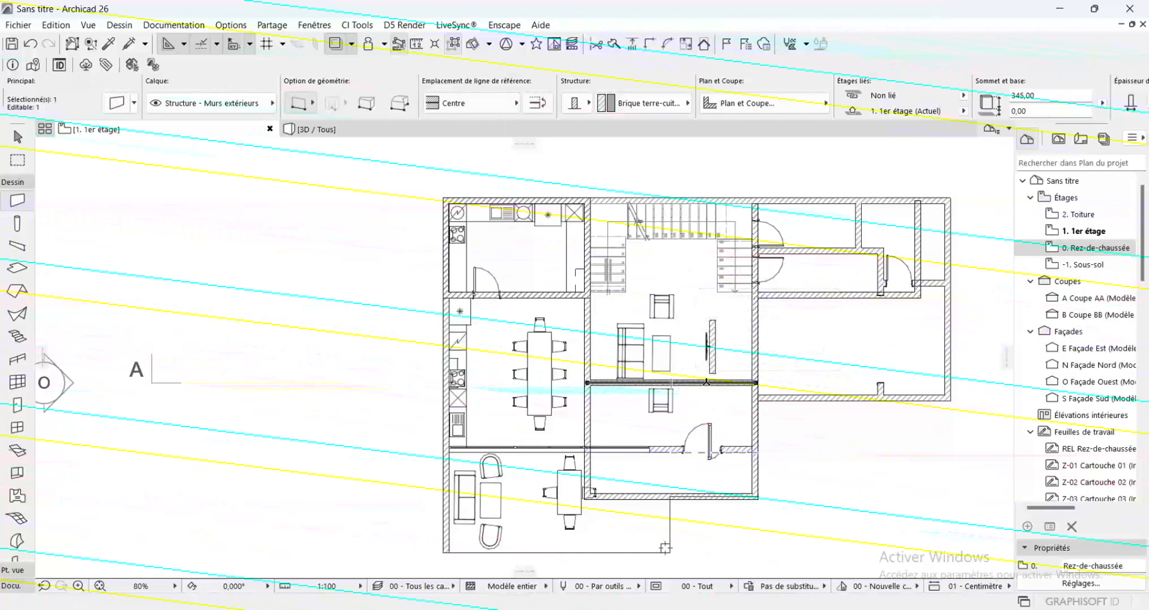
{"action": "left_click", "coordinate": [757, 383]}
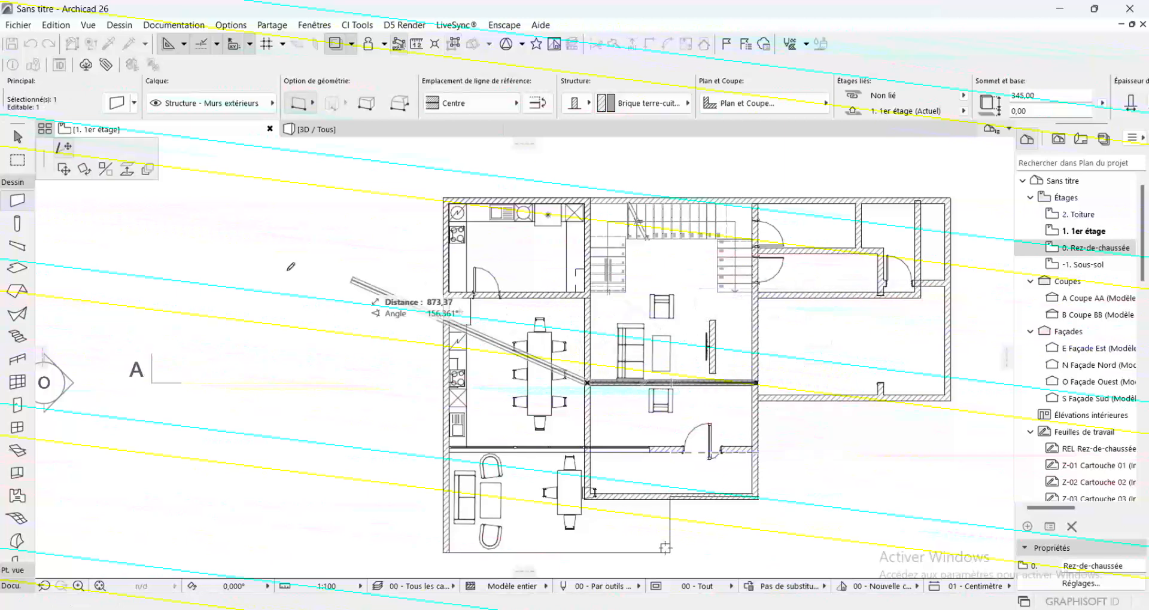
{"action": "left_click", "coordinate": [64, 169]}
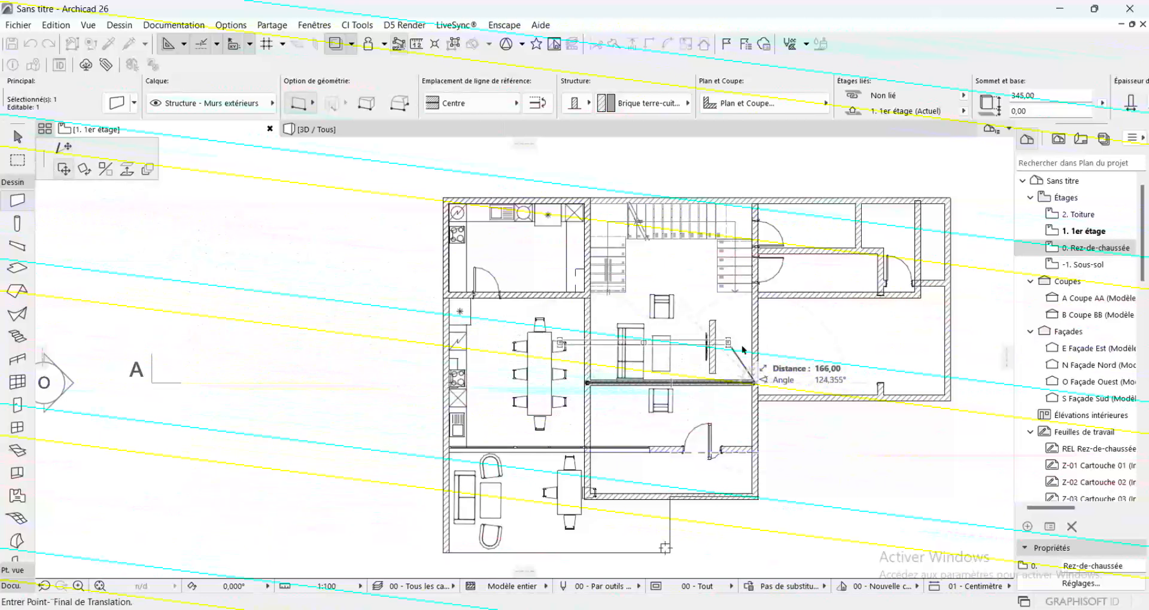
{"action": "key", "text": "ctrl"}
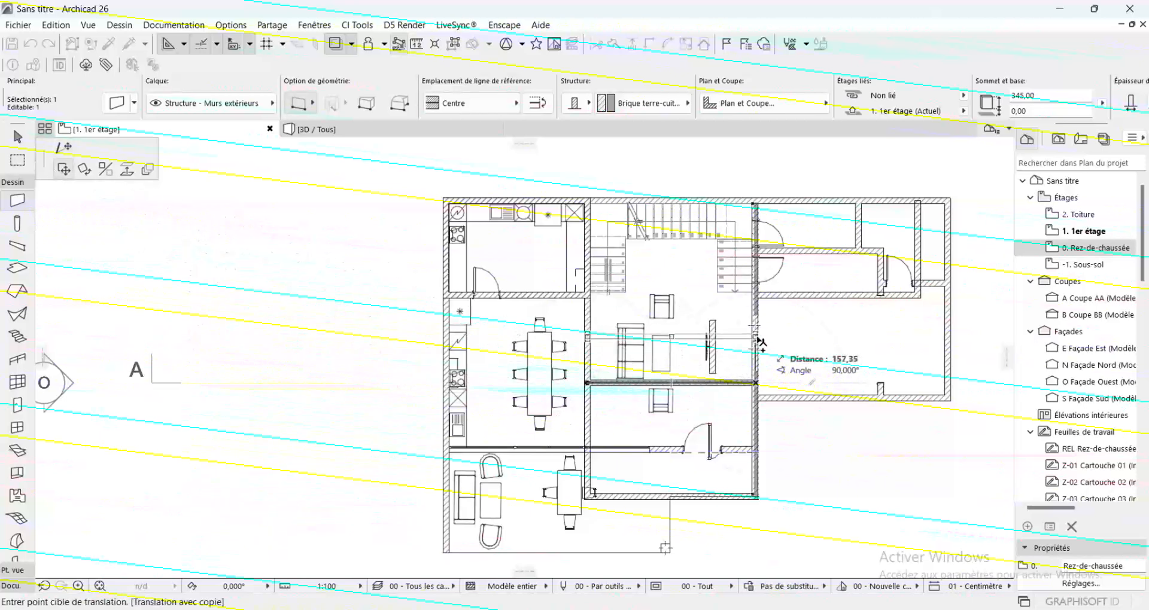
{"action": "type", "text": "150"}
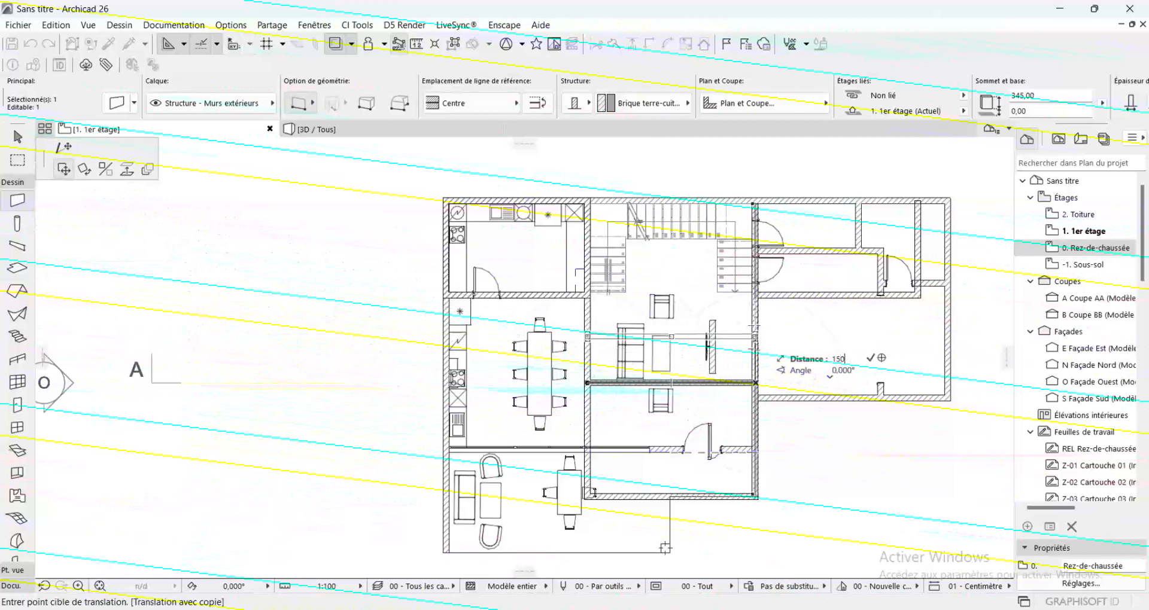
{"action": "key", "text": "Return"}
{"action": "key", "text": "Escape"}
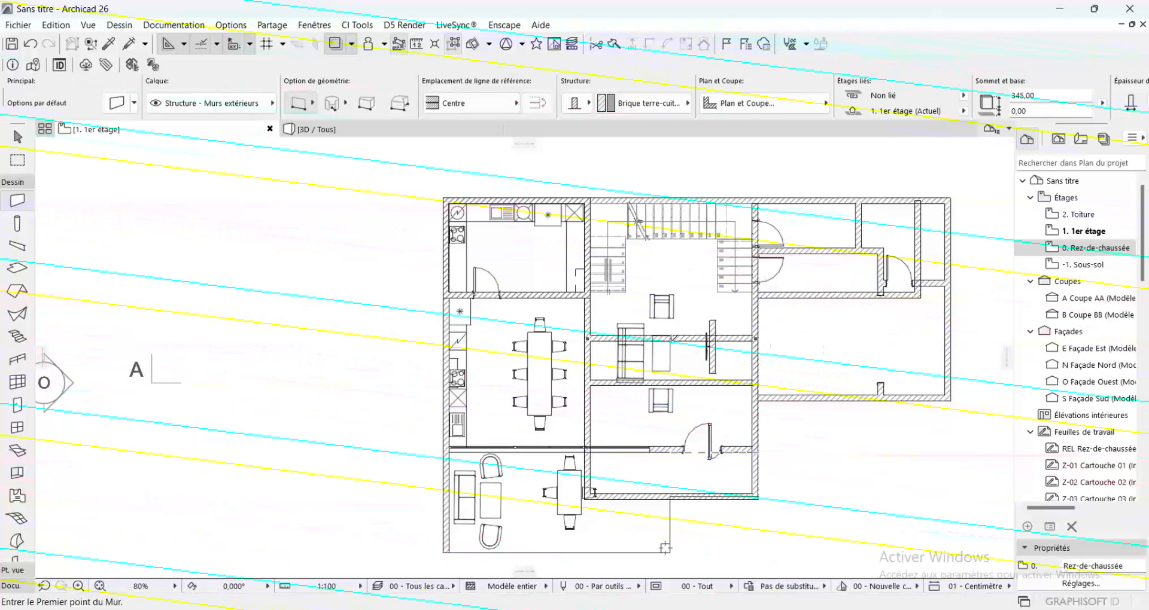
Draw two short 150 cm walls joining the two parallel living-room walls, one over the sofa and one beside the coffee table
{"action": "left_click", "coordinate": [622, 339]}
{"action": "left_click", "coordinate": [622, 383]}
{"action": "scroll", "coordinate": [694, 353], "scroll_direction": "up", "scroll_amount": 3}
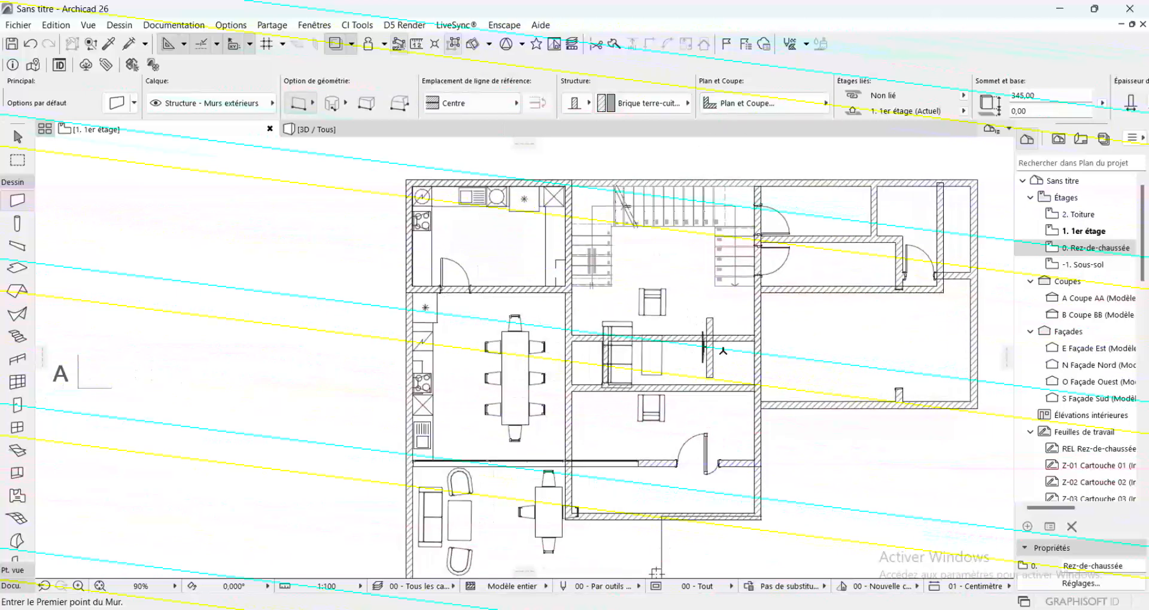
{"action": "left_click", "coordinate": [661, 336]}
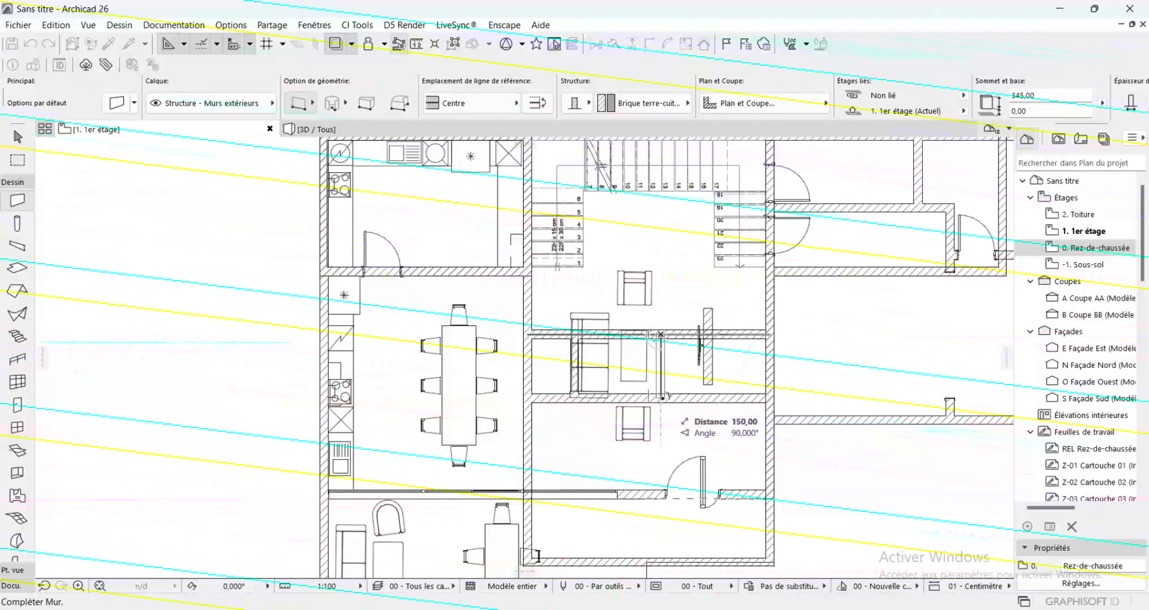
{"action": "left_click", "coordinate": [660, 398]}
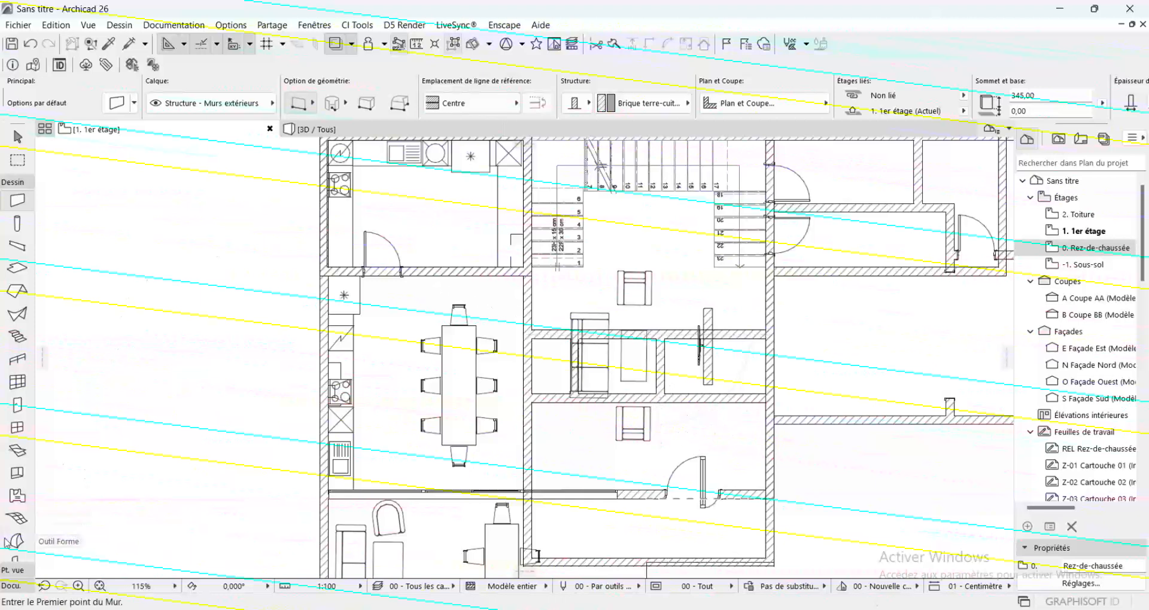
Dimension the wall thicknesses and clear widths across the two short walls and both side walls, placing the chain just above them
{"action": "left_click", "coordinate": [11, 586]}
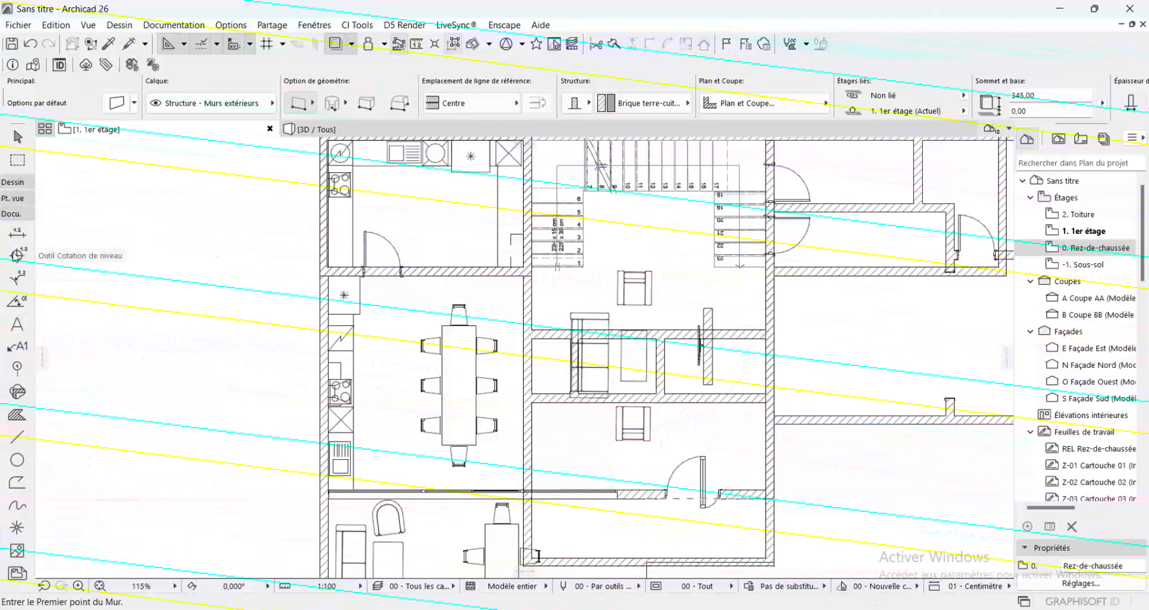
{"action": "left_click", "coordinate": [16, 233]}
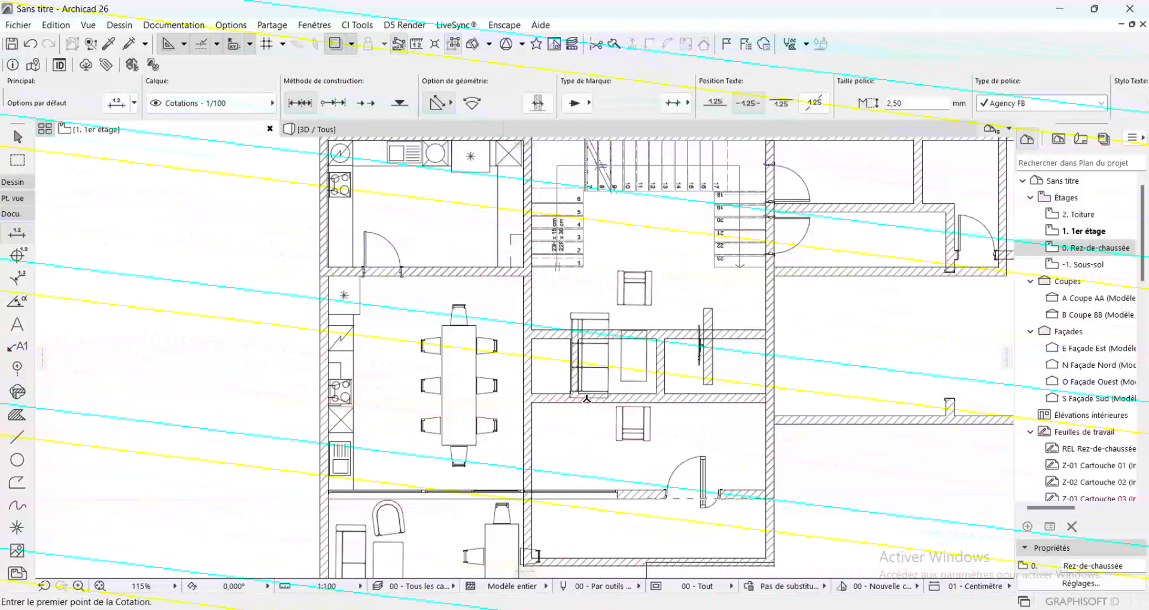
{"action": "left_click", "coordinate": [528, 360]}
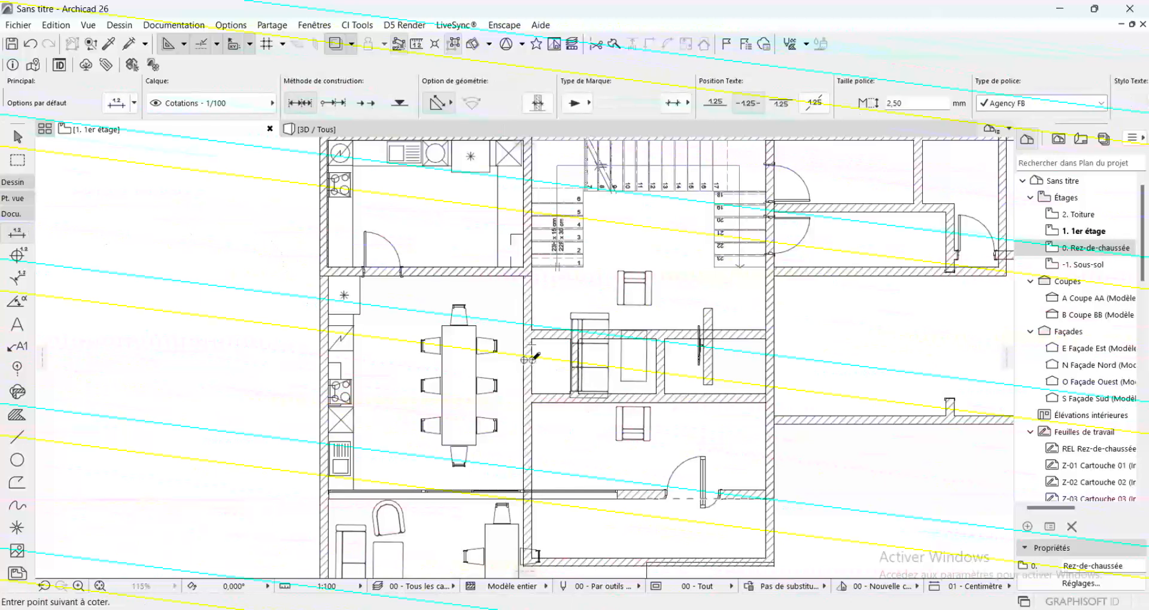
{"action": "left_click", "coordinate": [575, 366]}
{"action": "left_click", "coordinate": [660, 365]}
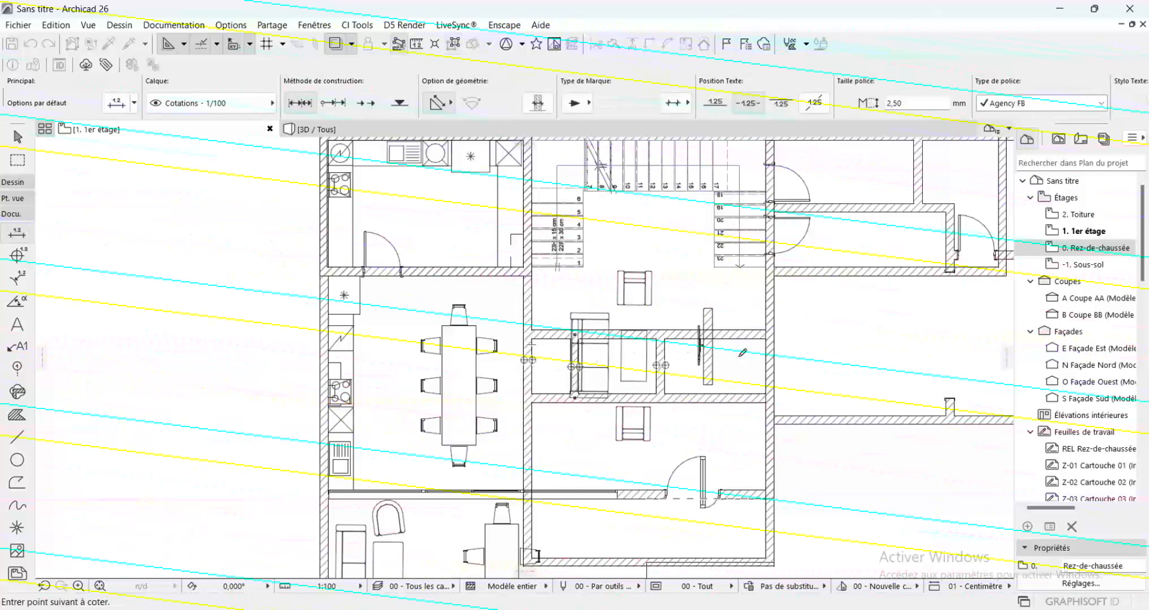
{"action": "double_click", "coordinate": [770, 362]}
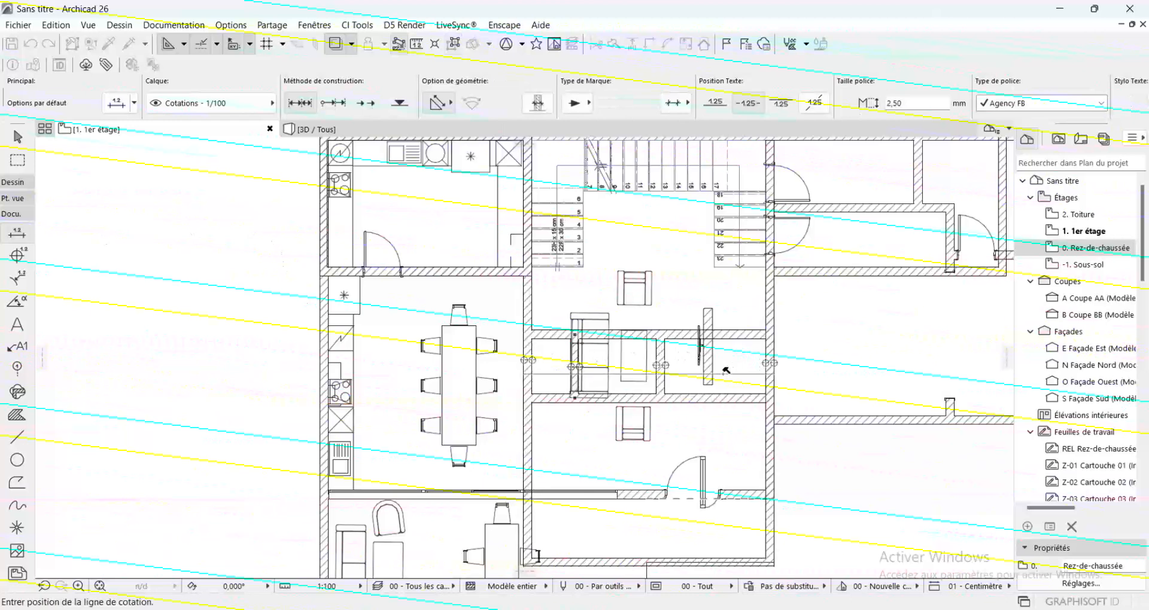
{"action": "left_click", "coordinate": [681, 309]}
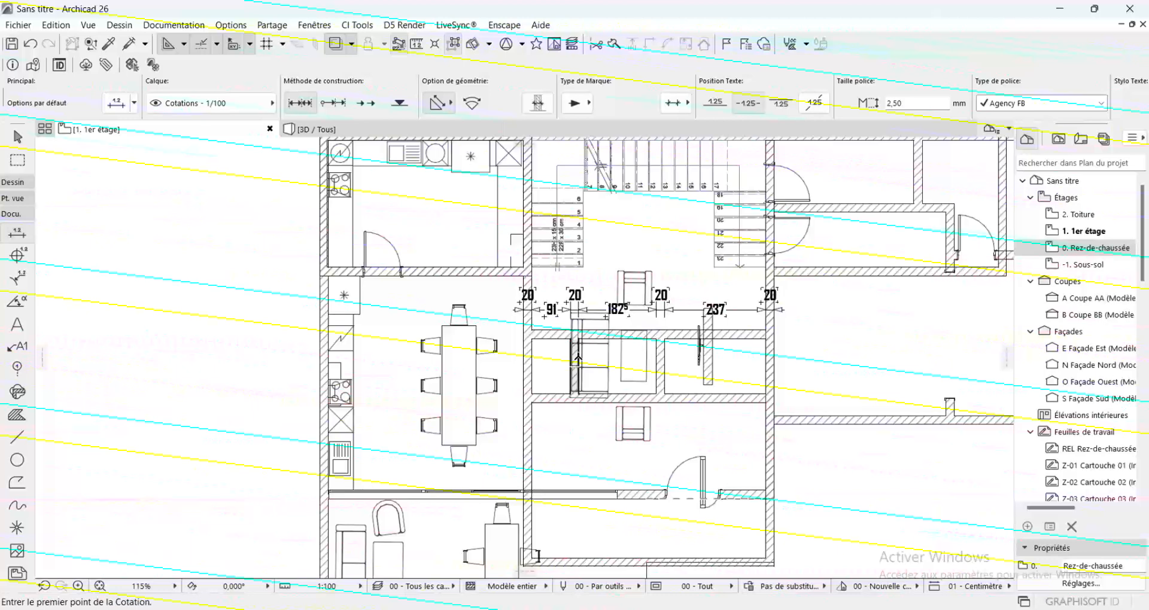
Shift the short wall beside the coffee table 37 cm to the right, and deselect it
{"action": "scroll", "coordinate": [792, 347], "scroll_direction": "up", "scroll_amount": 3}
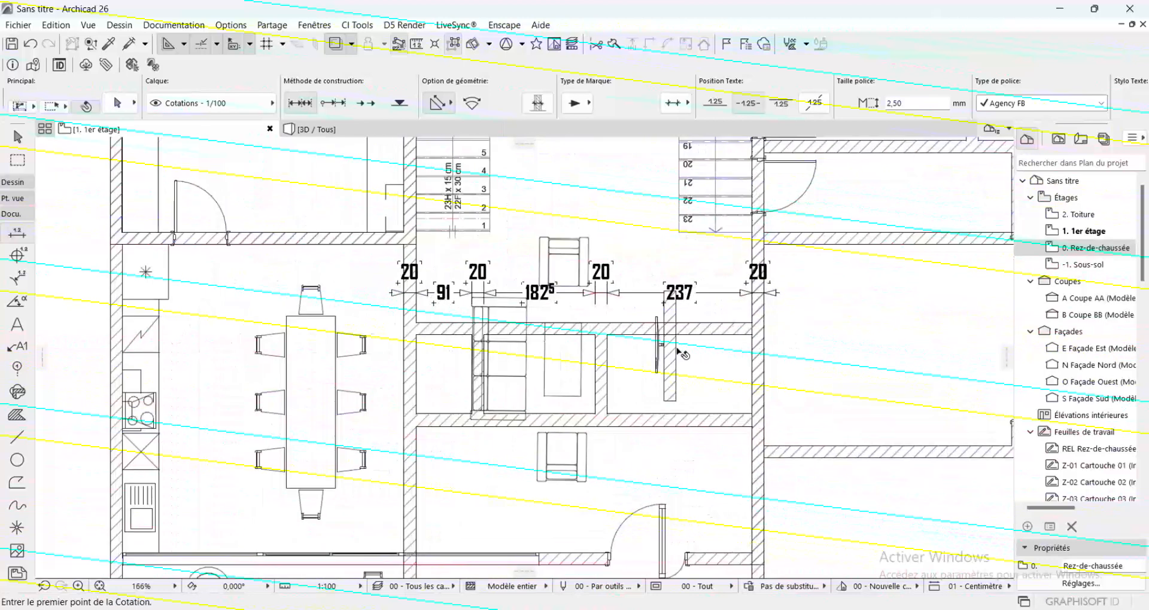
{"action": "left_click", "coordinate": [601, 382], "text": "shift"}
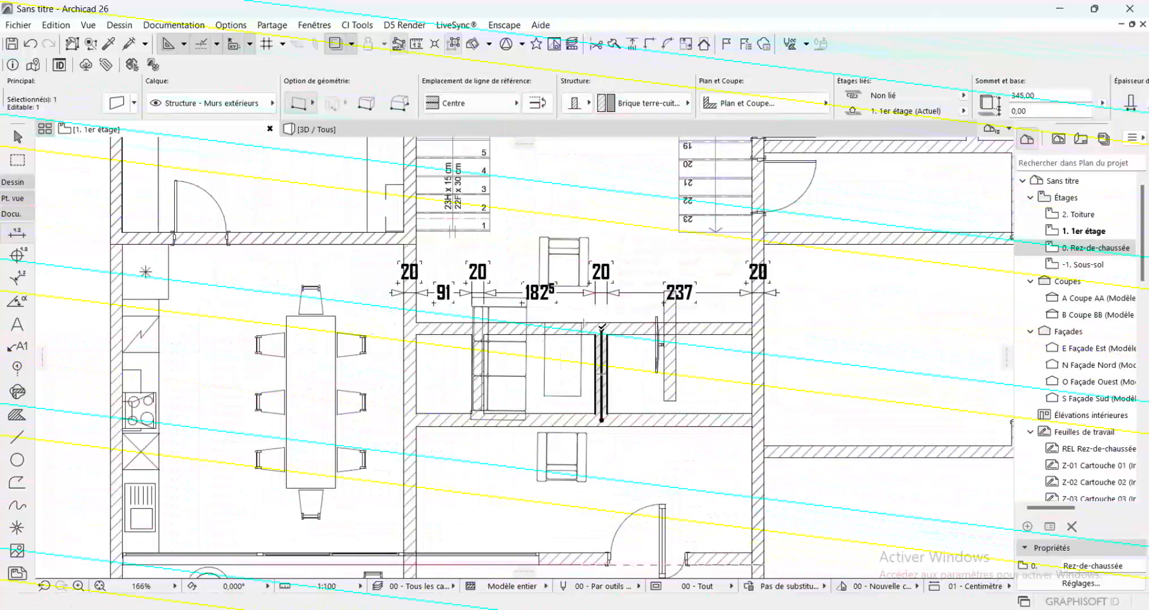
{"action": "left_click", "coordinate": [602, 328]}
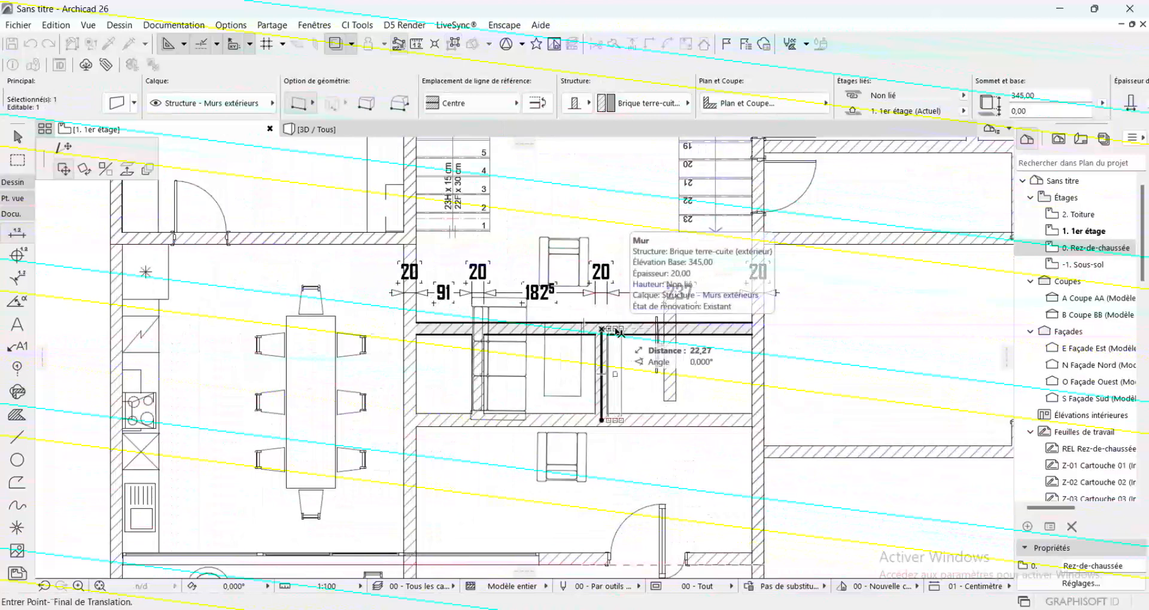
{"action": "type", "text": "37"}
{"action": "key", "text": "Return"}
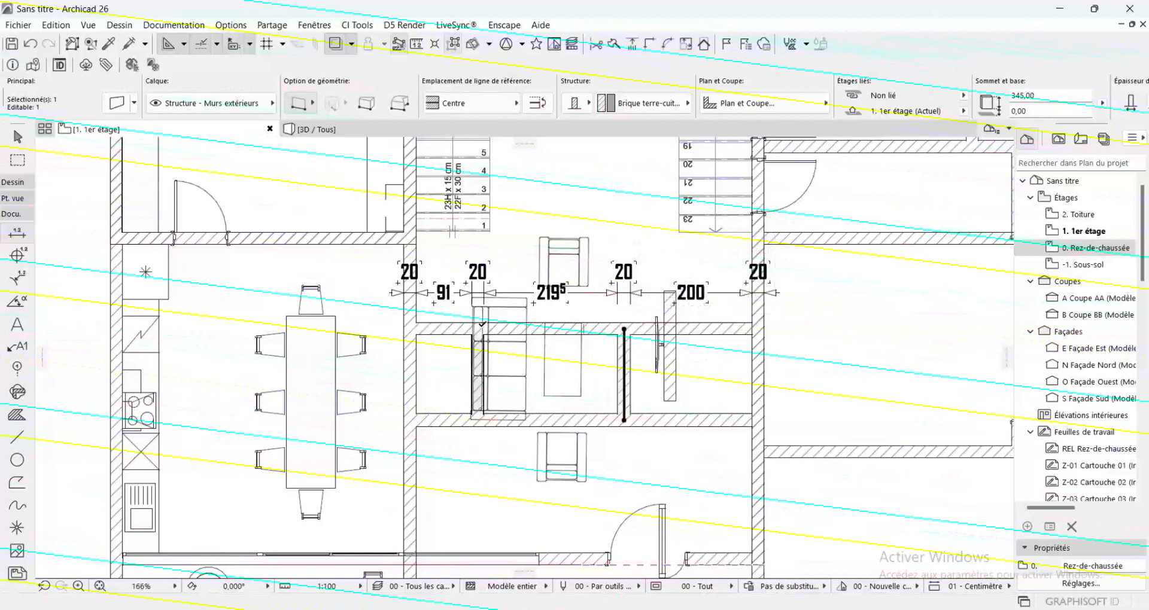
{"action": "key", "text": "Escape"}
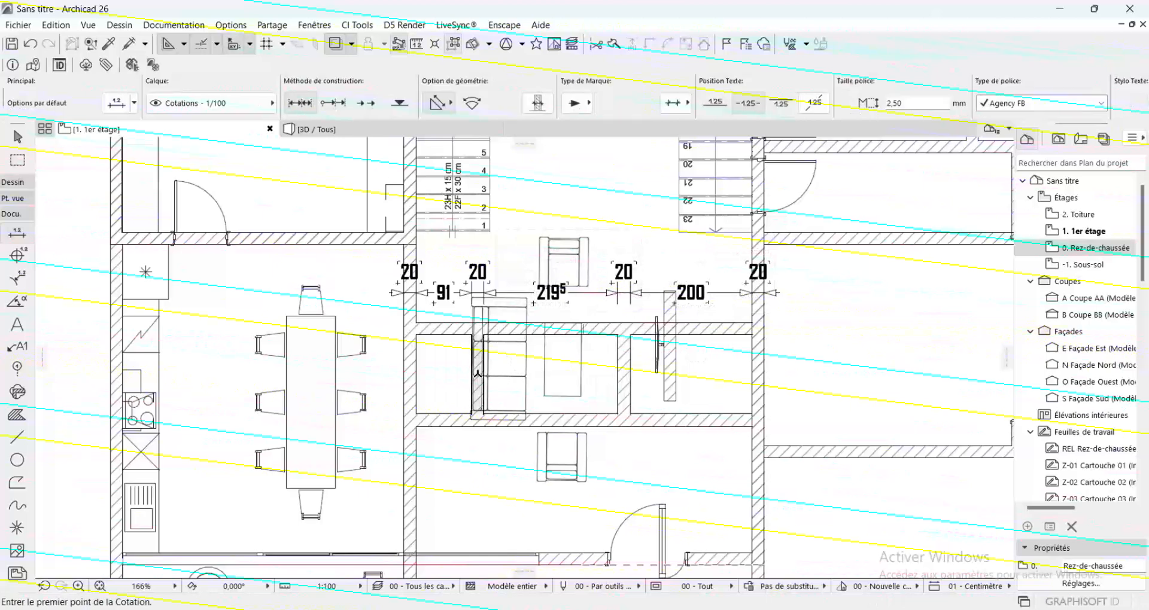
Shift the short wall over the sofa 19 cm to the right, and deselect it
{"action": "left_click", "coordinate": [479, 328], "text": "shift"}
{"action": "left_click", "coordinate": [479, 328]}
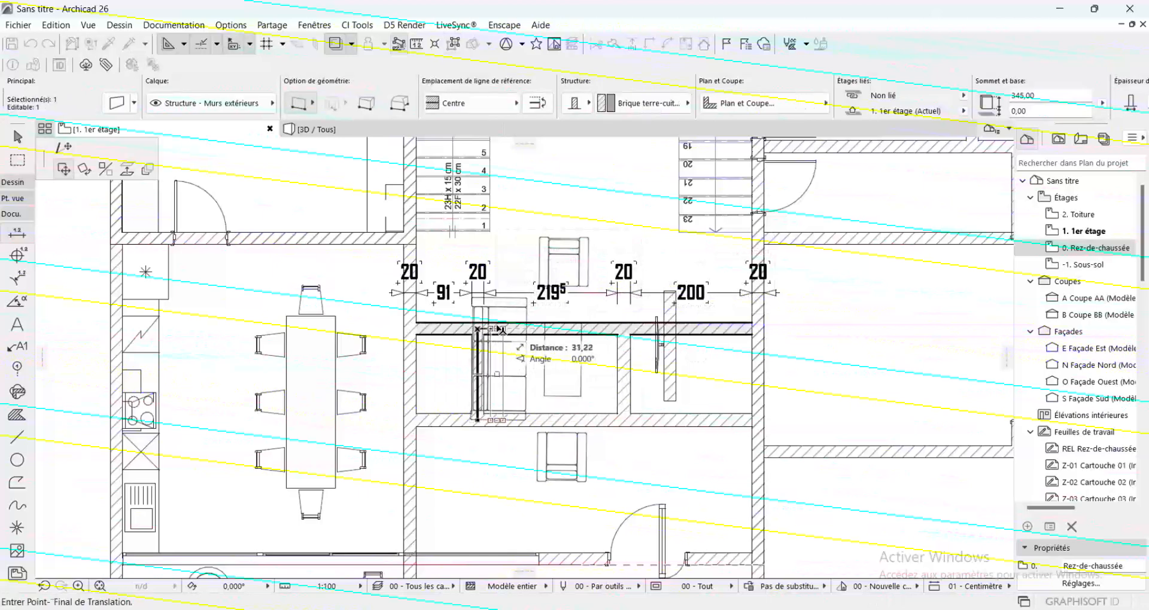
{"action": "type", "text": "19,5"}
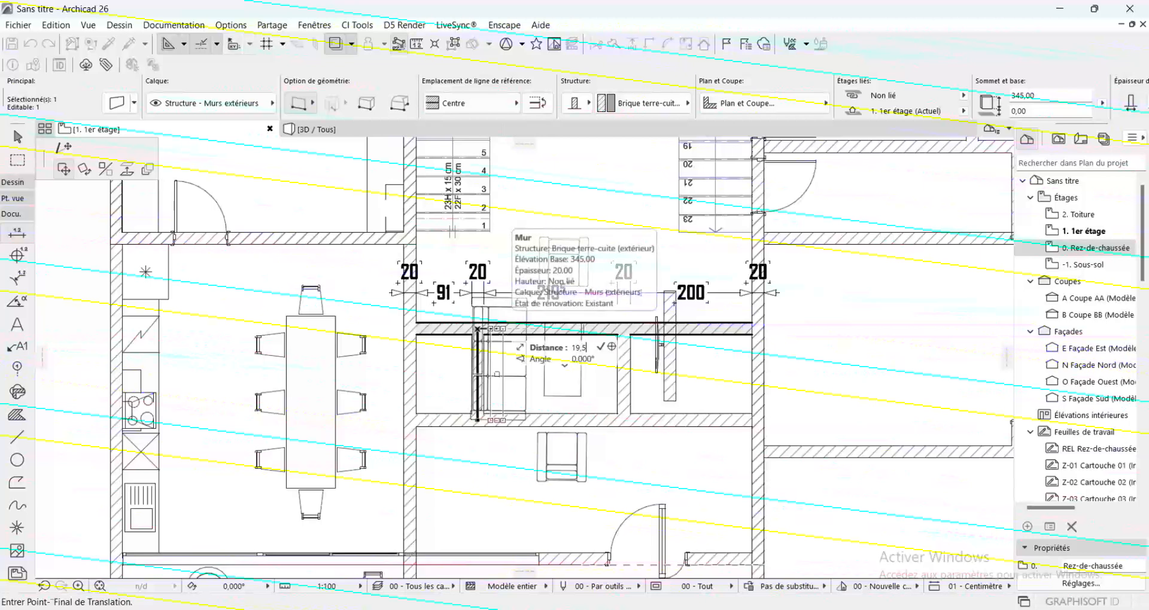
{"action": "key", "text": "Return"}
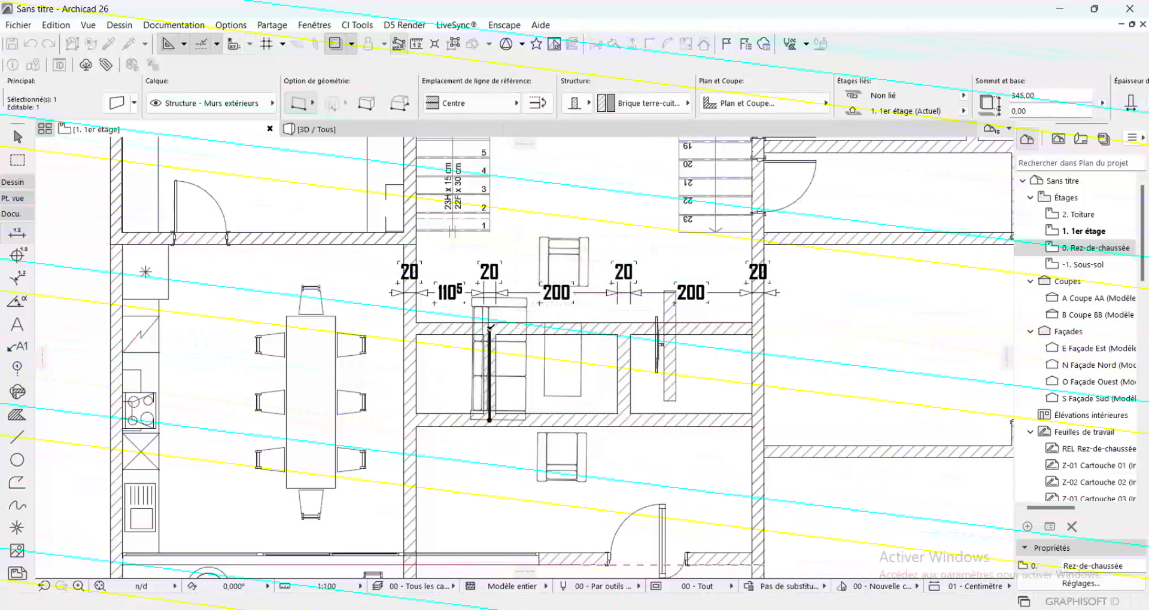
{"action": "scroll", "coordinate": [518, 330], "scroll_direction": "down", "scroll_amount": 3}
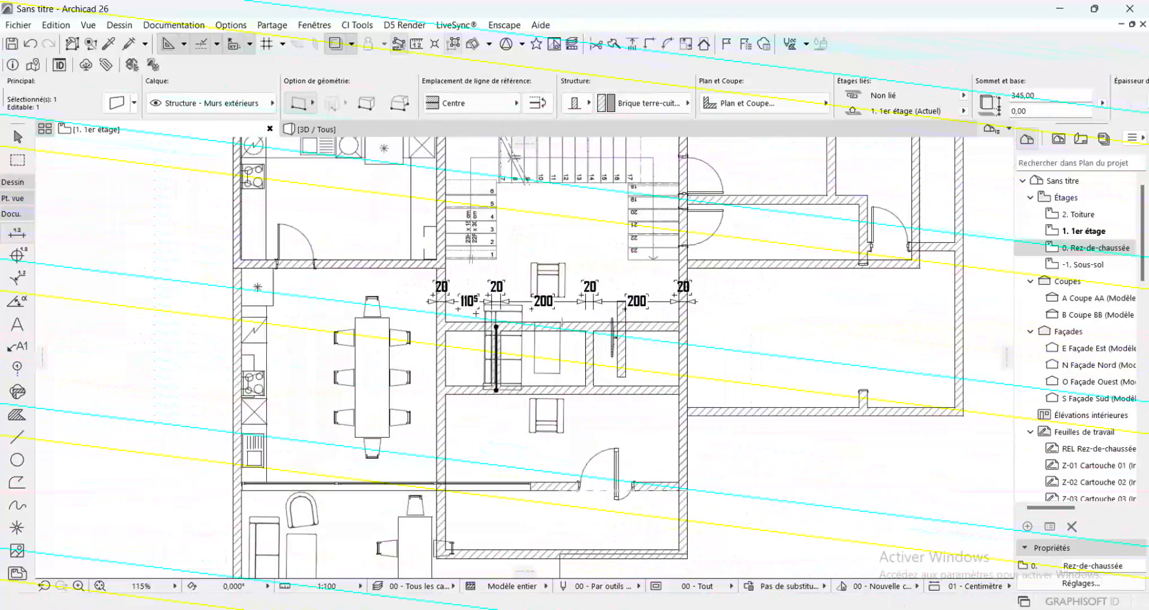
{"action": "scroll", "coordinate": [458, 256], "scroll_direction": "up", "scroll_amount": 1}
{"action": "scroll", "coordinate": [458, 256], "scroll_direction": "down", "scroll_amount": 2}
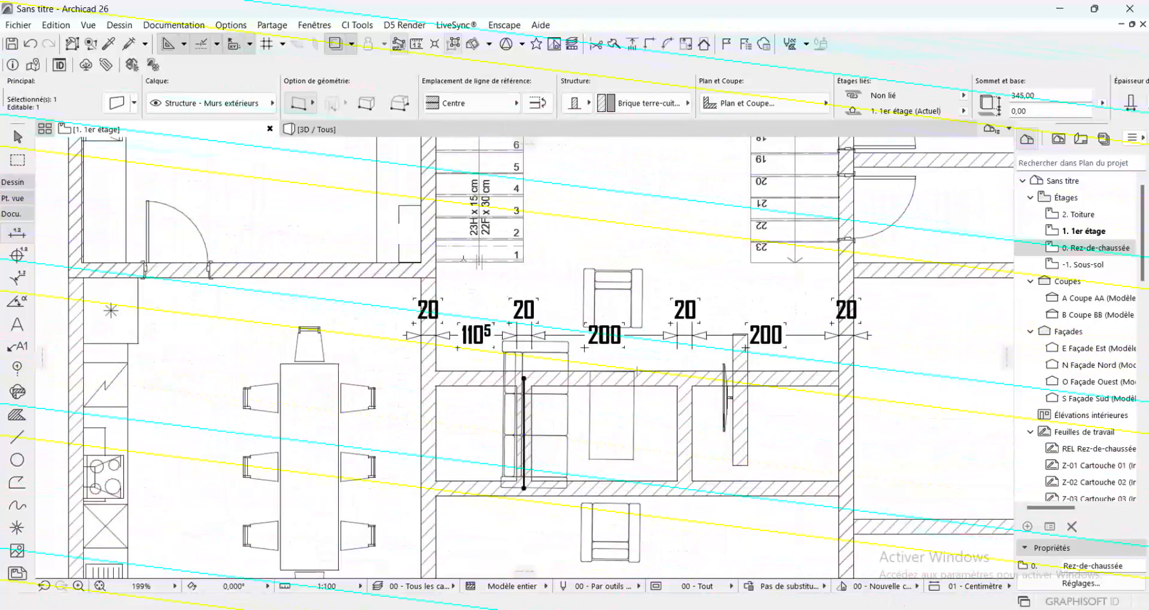
{"action": "key", "text": "Escape"}
Remove the lower cross wall's section left of the sofa-side short wall, and check the layout with the trace reference hidden and shown again
{"action": "scroll", "coordinate": [476, 264], "scroll_direction": "down", "scroll_amount": 1}
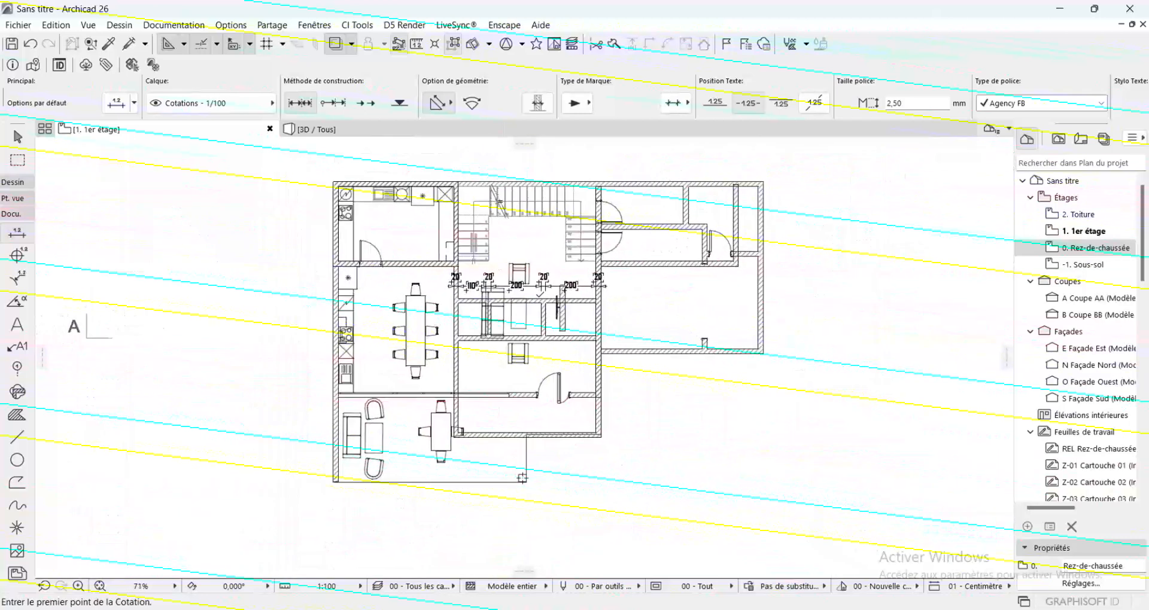
{"action": "scroll", "coordinate": [475, 264], "scroll_direction": "up", "scroll_amount": 2}
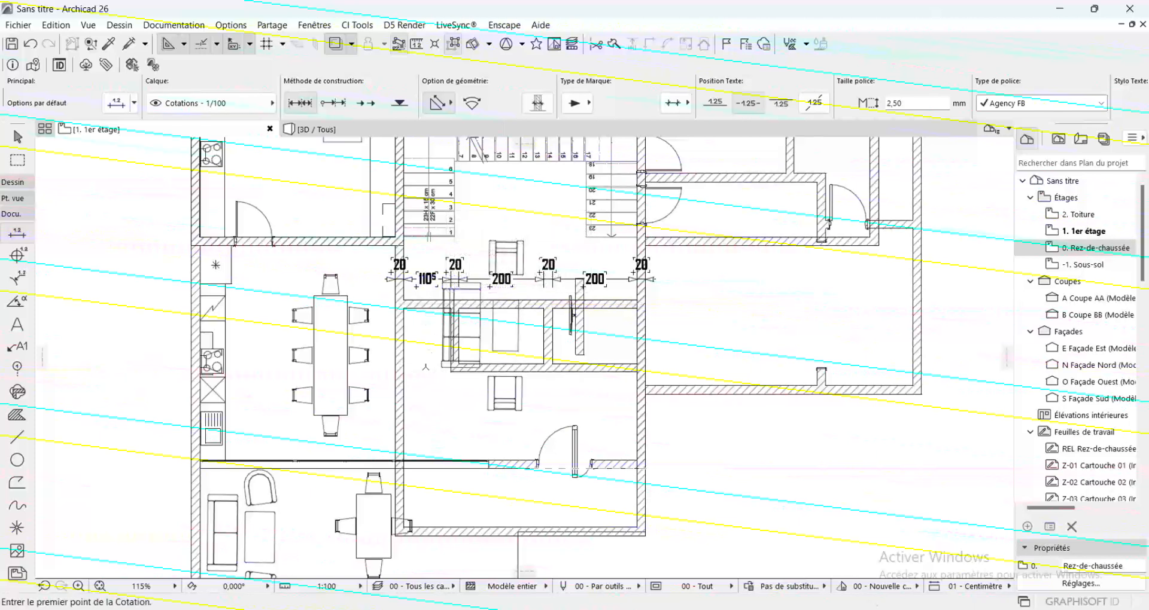
{"action": "scroll", "coordinate": [534, 347], "scroll_direction": "down", "scroll_amount": 2}
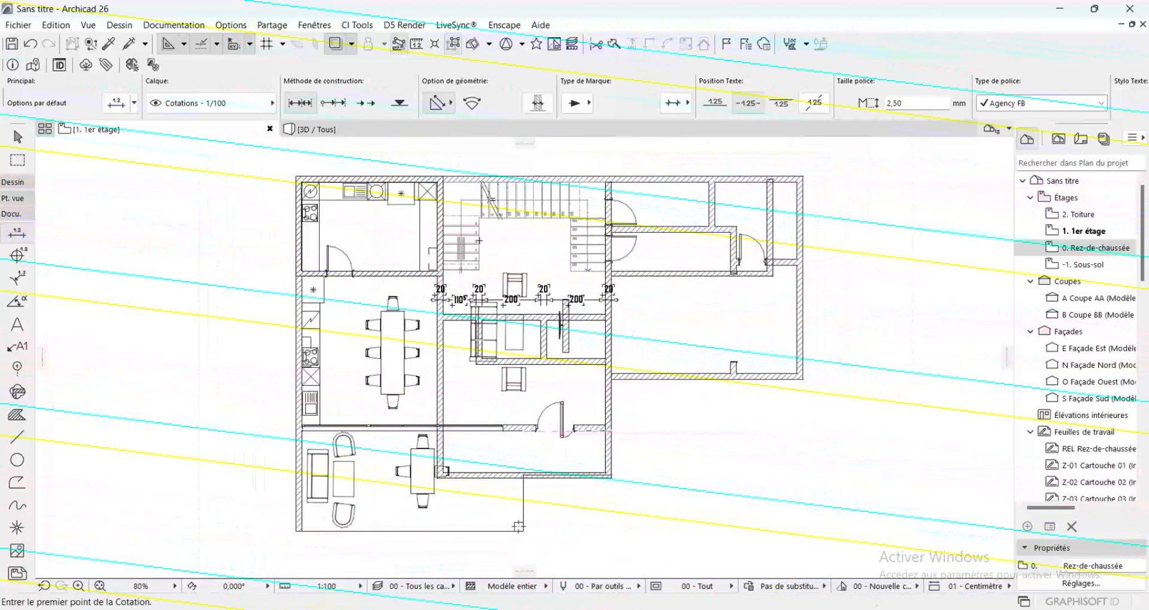
{"action": "mouse_move", "coordinate": [346, 129]}
{"action": "left_click", "coordinate": [334, 42]}
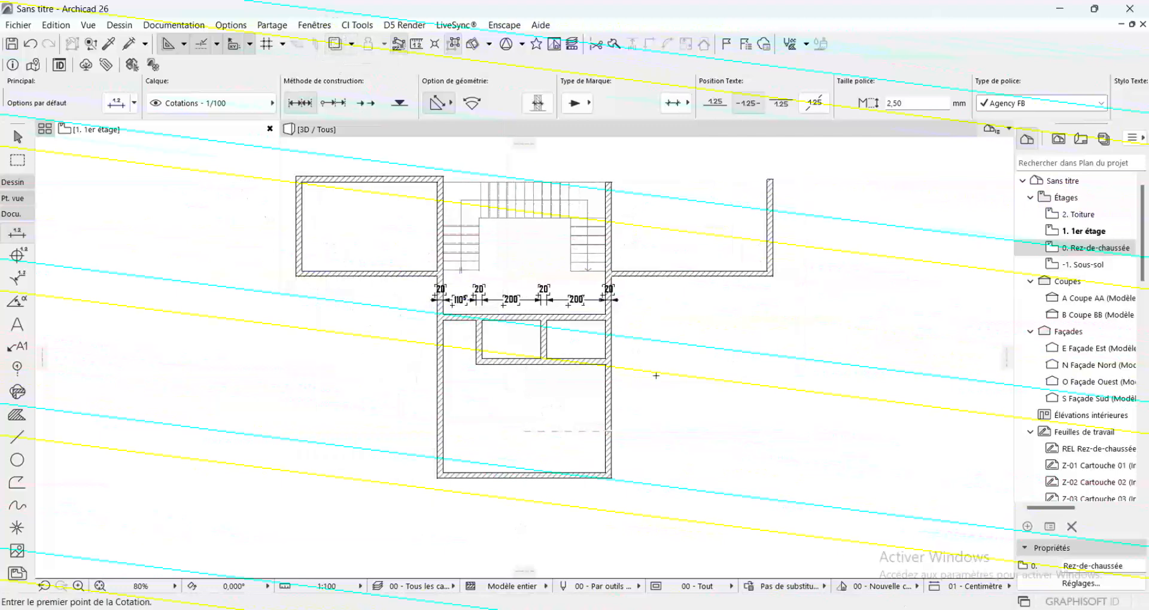
{"action": "left_click", "coordinate": [335, 43]}
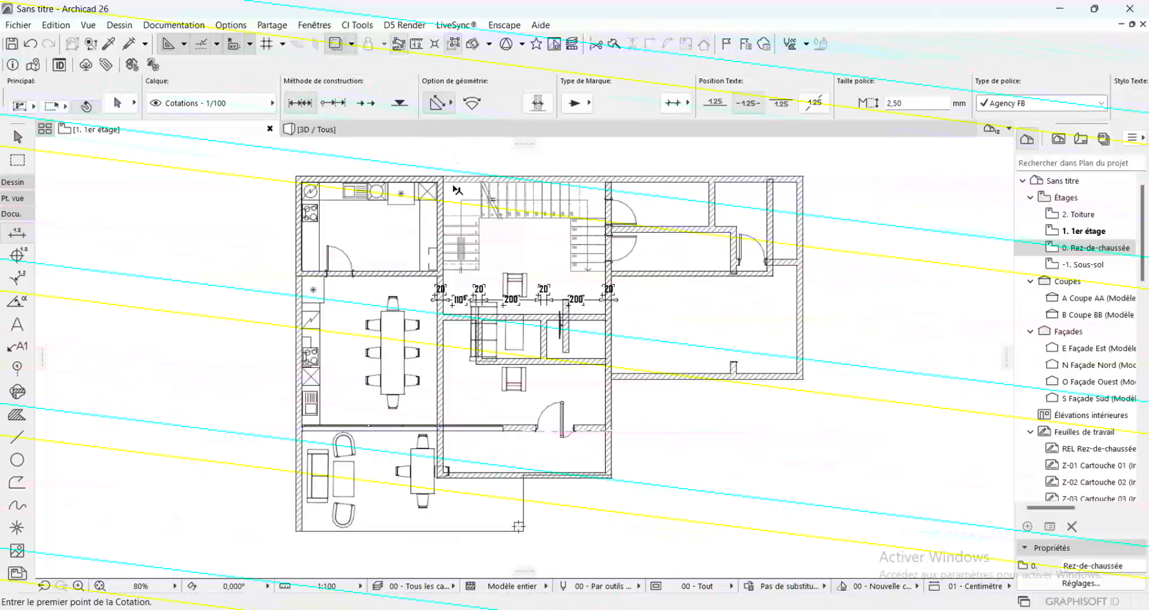
Extend the kitchen's upper exterior wall to the right, past the staircase, up to the long vertical wall just inside the right exterior wall
{"action": "left_click", "coordinate": [419, 180], "text": "shift"}
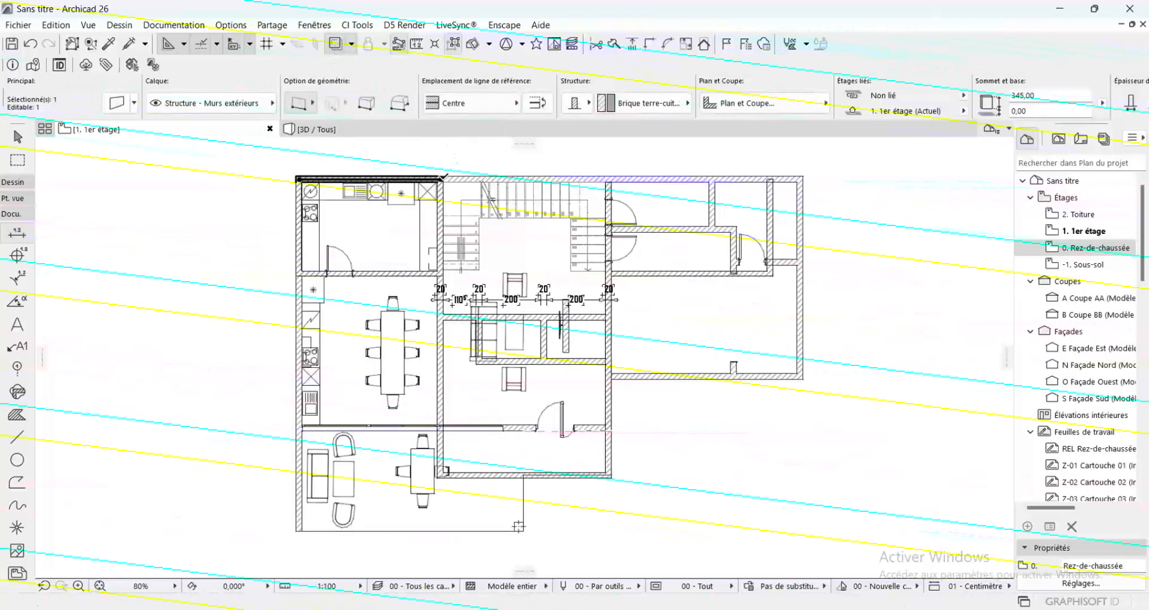
{"action": "left_click", "coordinate": [443, 179]}
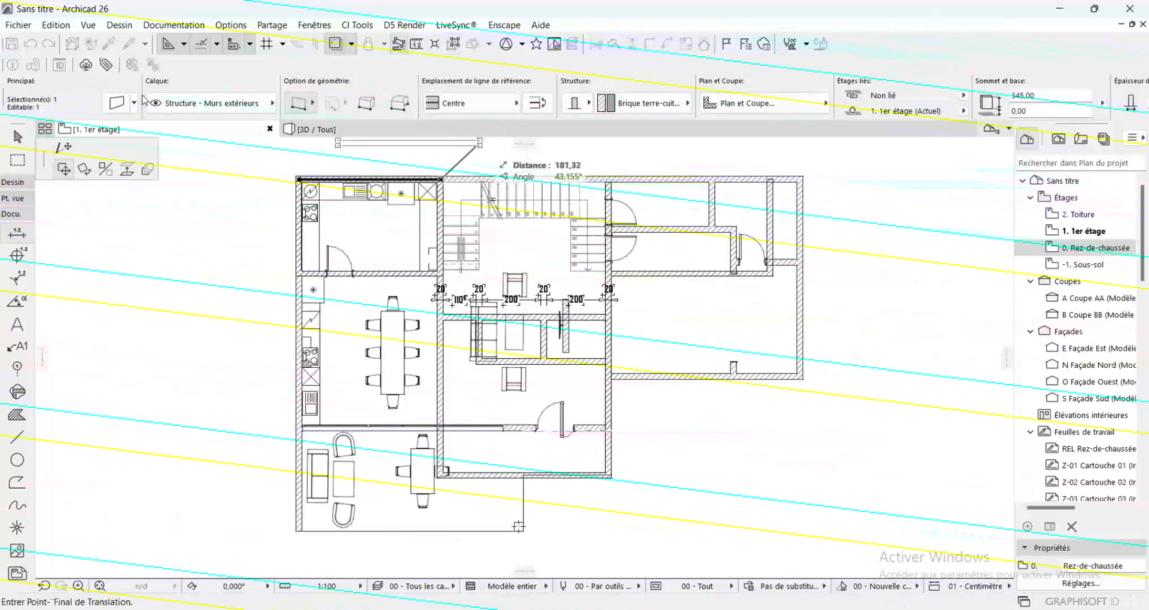
{"action": "scroll", "coordinate": [820, 179], "scroll_direction": "up", "scroll_amount": 4}
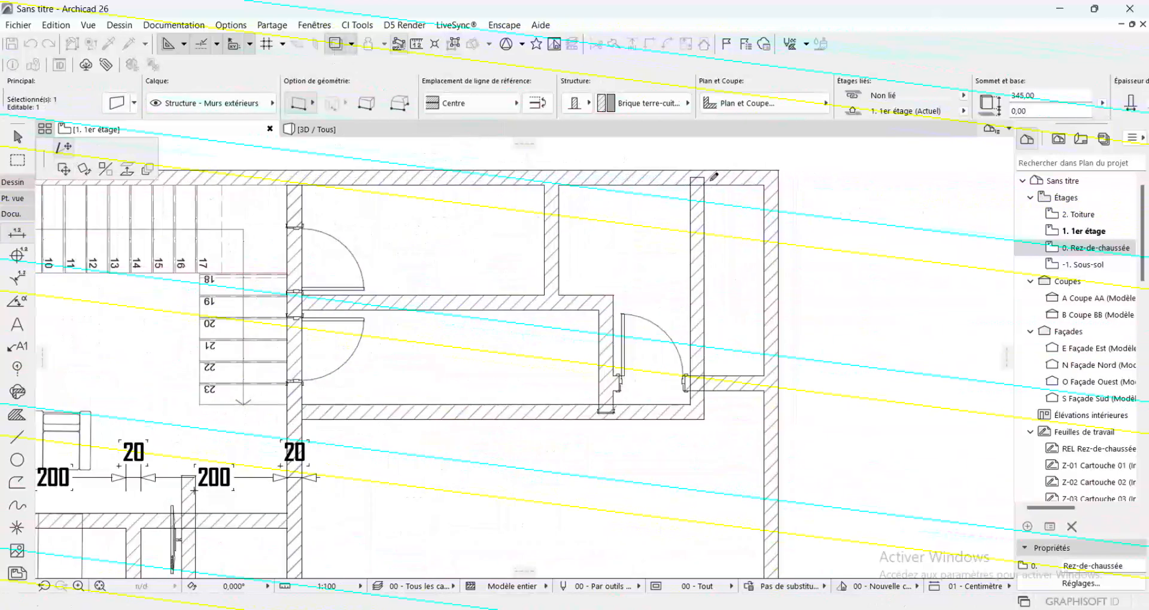
{"action": "left_click", "coordinate": [699, 172]}
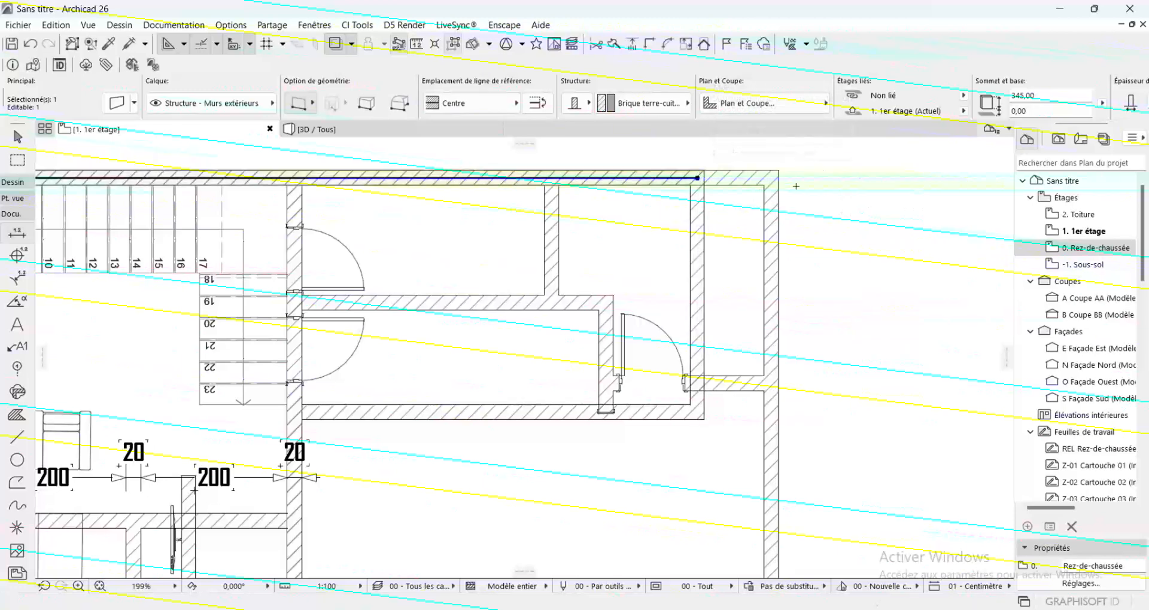
{"action": "scroll", "coordinate": [812, 180], "scroll_direction": "down", "scroll_amount": 4}
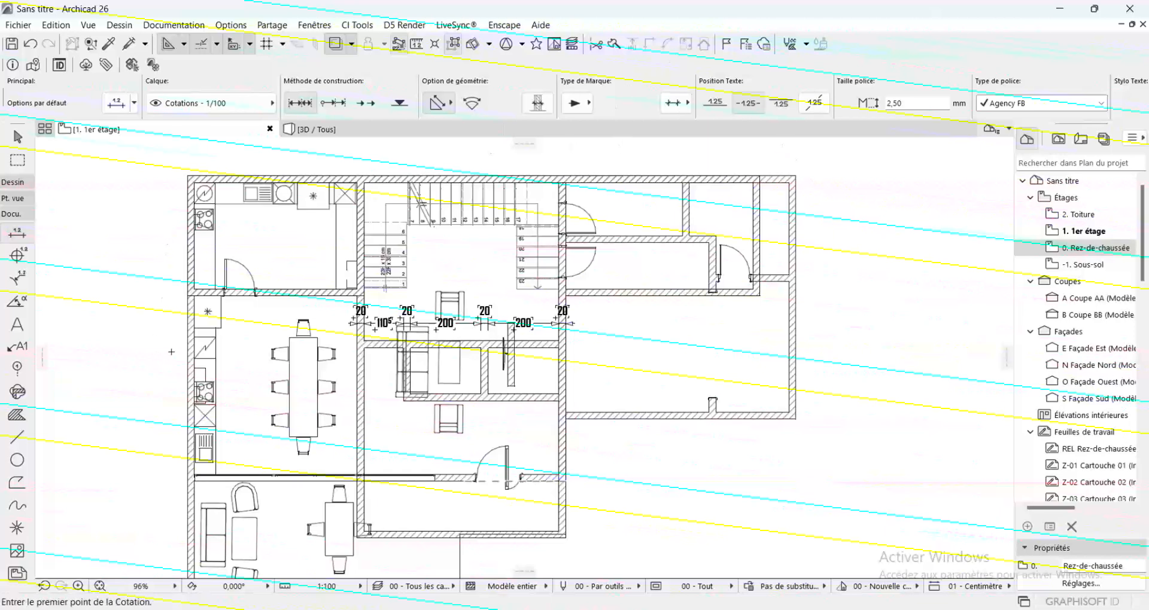
Stretch the lower end of the kitchen's left exterior wall straight down by 530 cm, and deselect the wall
{"action": "key", "text": "shift"}
{"action": "left_click", "coordinate": [192, 262], "text": "shift"}
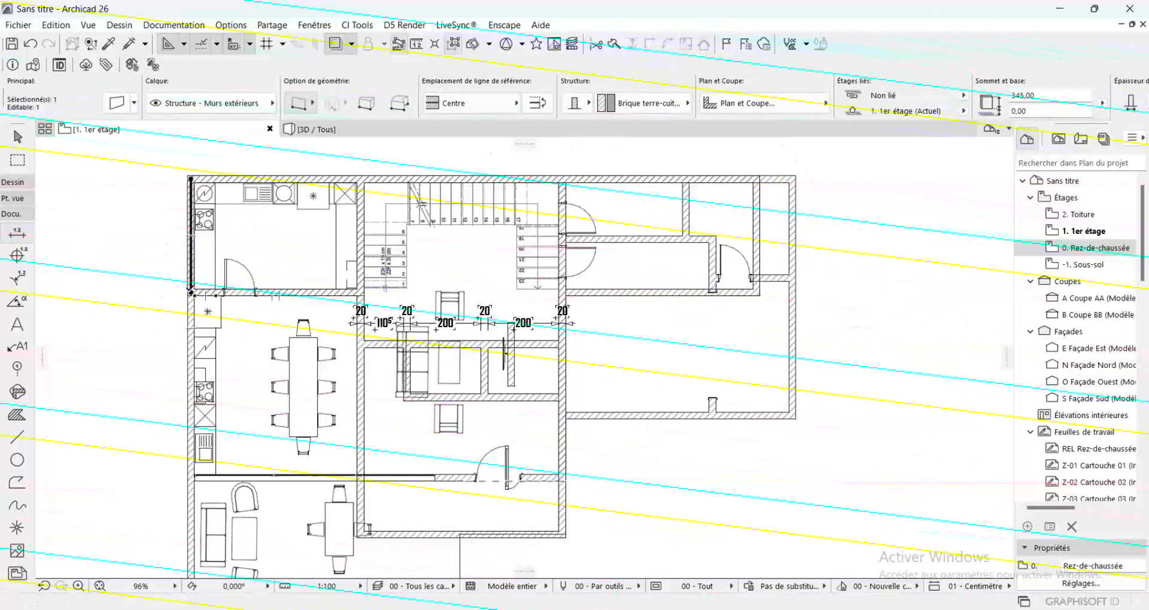
{"action": "left_click", "coordinate": [191, 292]}
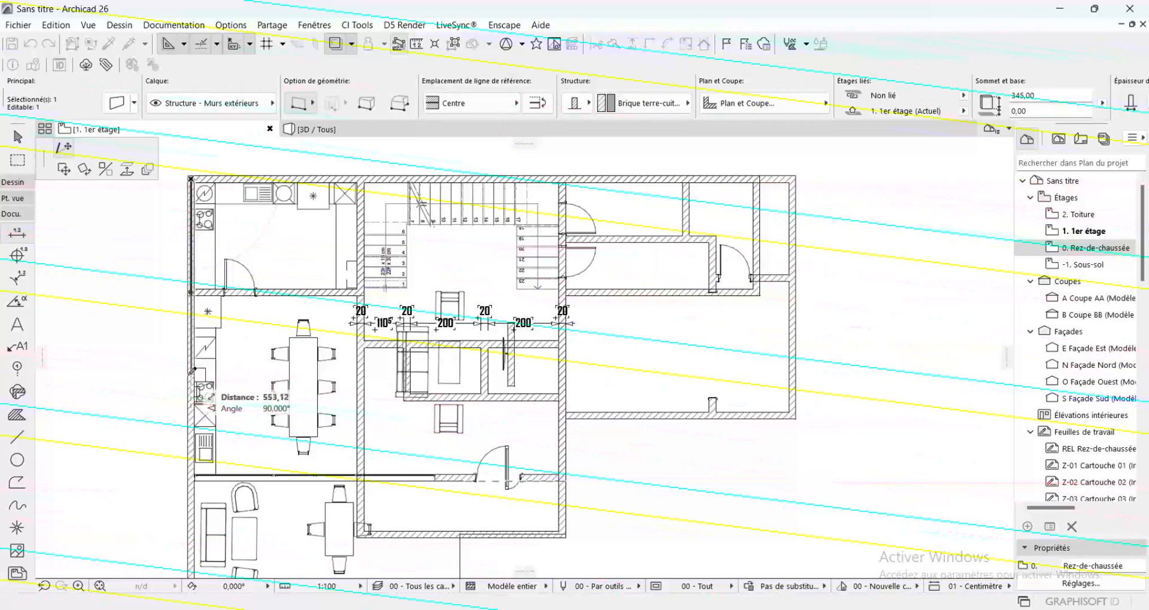
{"action": "type", "text": "5"}
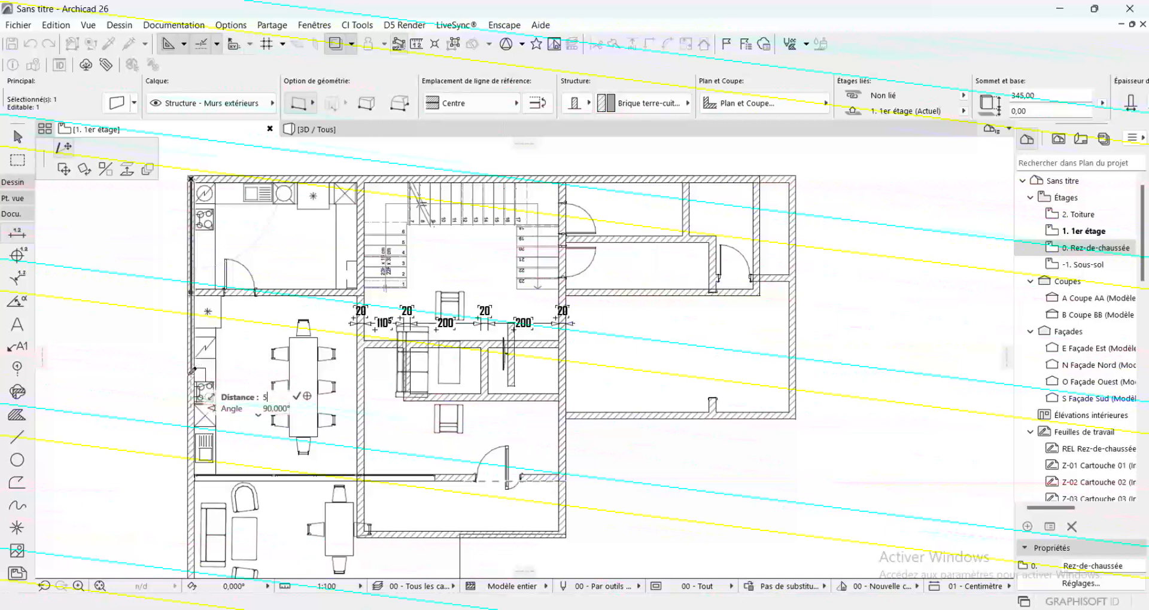
{"action": "type", "text": "30"}
{"action": "key", "text": "Return"}
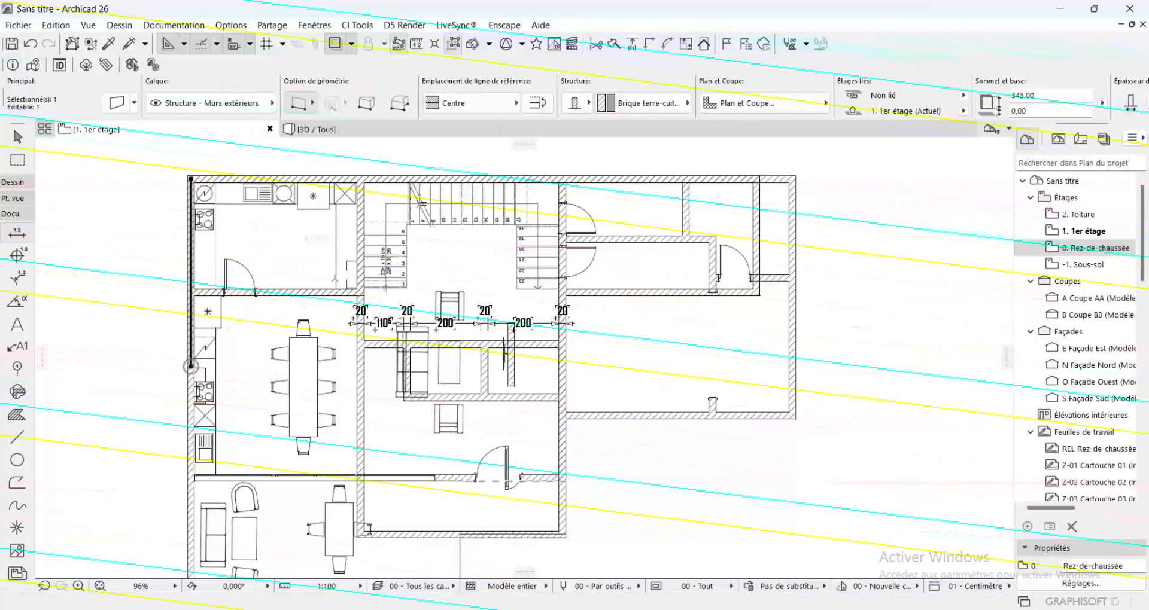
{"action": "key", "text": "Escape"}
Draw a wall from the terrace corner post straight up to the lower exterior wall, using that wall's settings
{"action": "scroll", "coordinate": [388, 253], "scroll_direction": "down", "scroll_amount": 3}
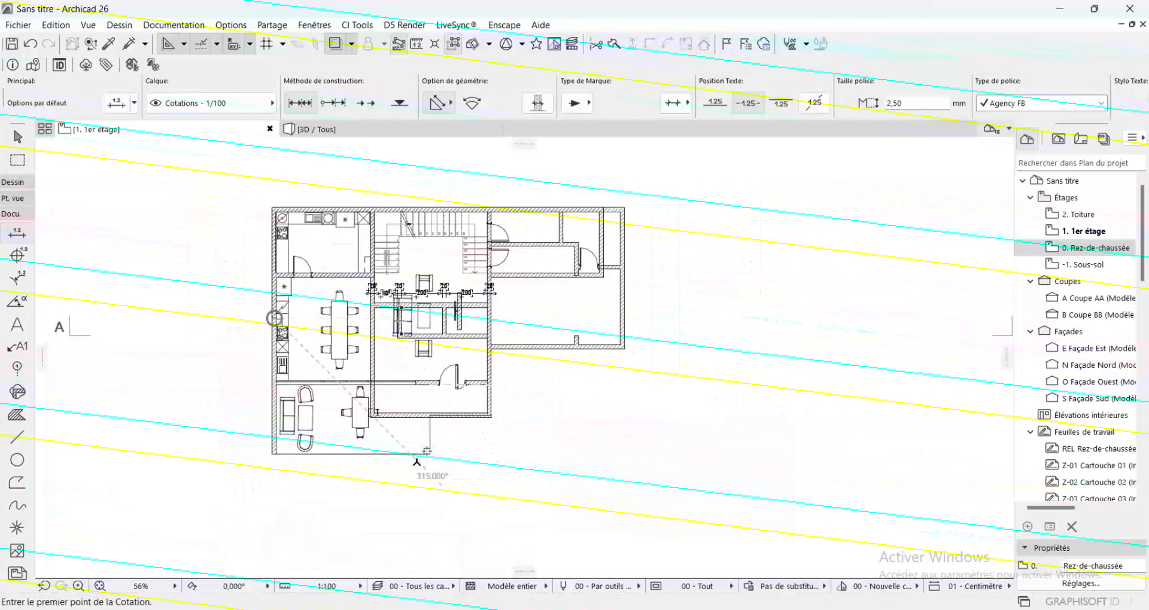
{"action": "scroll", "coordinate": [427, 450], "scroll_direction": "up", "scroll_amount": 2}
{"action": "scroll", "coordinate": [428, 460], "scroll_direction": "up", "scroll_amount": 1}
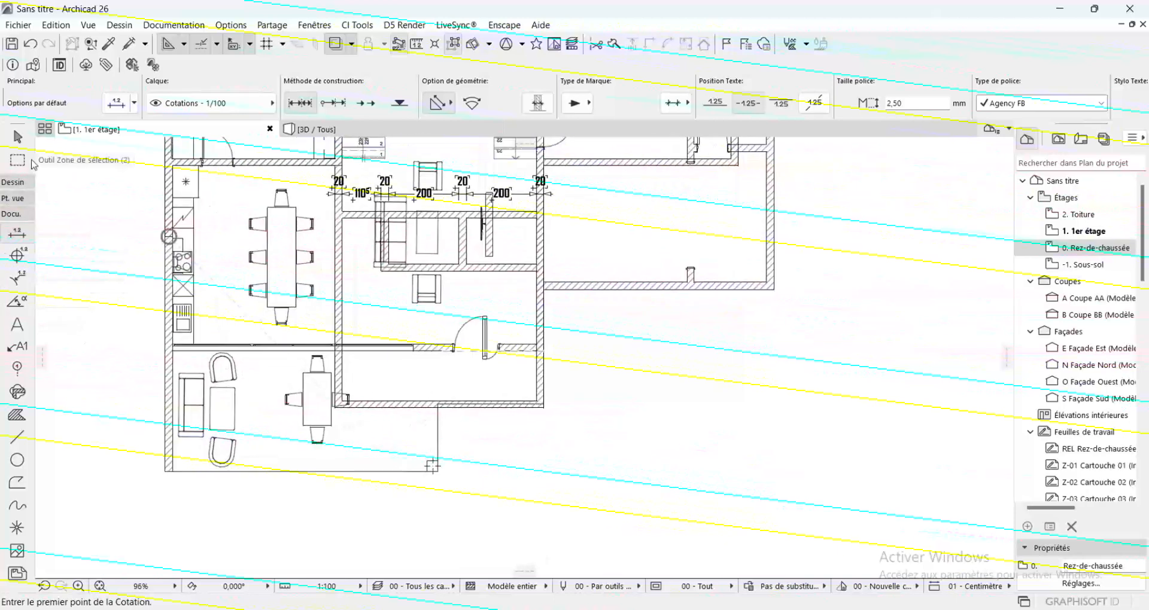
{"action": "left_click", "coordinate": [17, 182]}
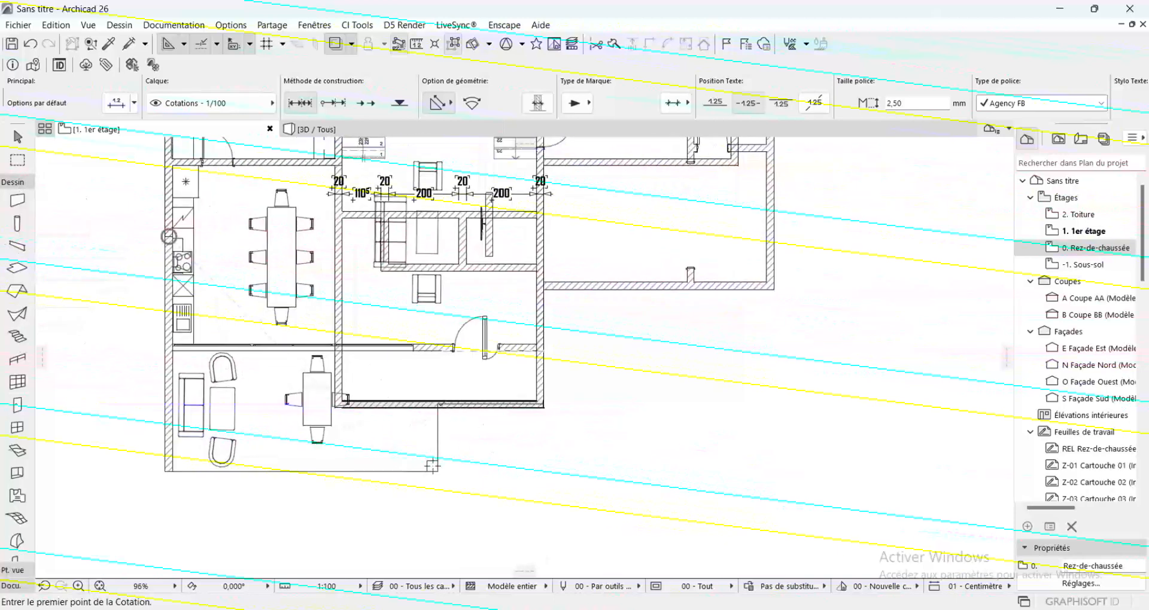
{"action": "left_click", "coordinate": [439, 404]}
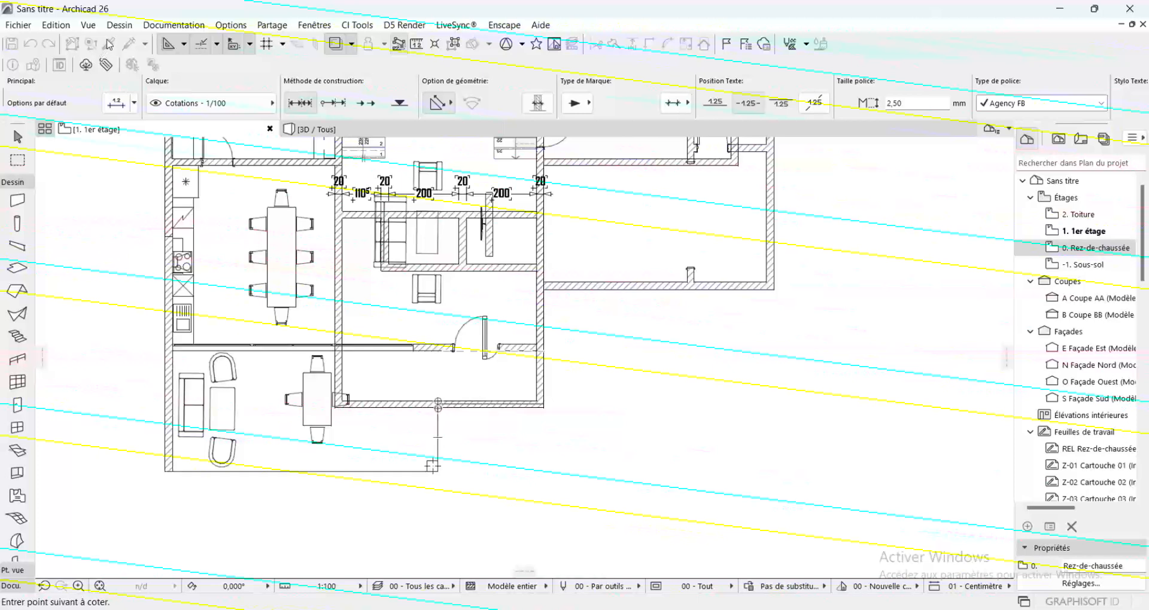
{"action": "key", "text": "alt"}
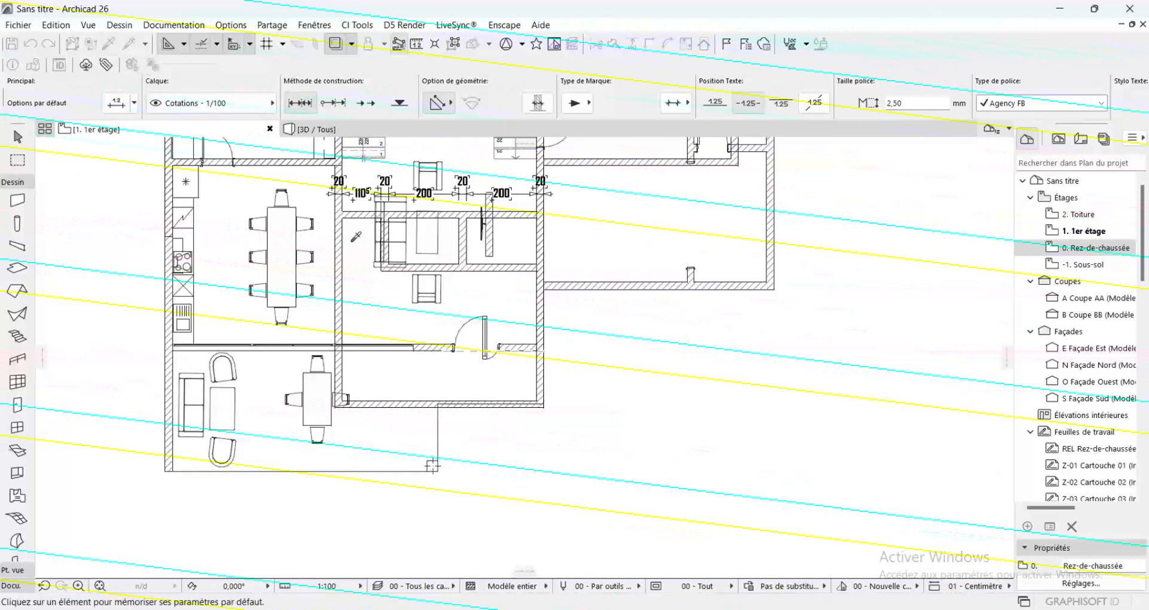
{"action": "left_click", "coordinate": [440, 404], "text": "alt"}
{"action": "left_click", "coordinate": [441, 404]}
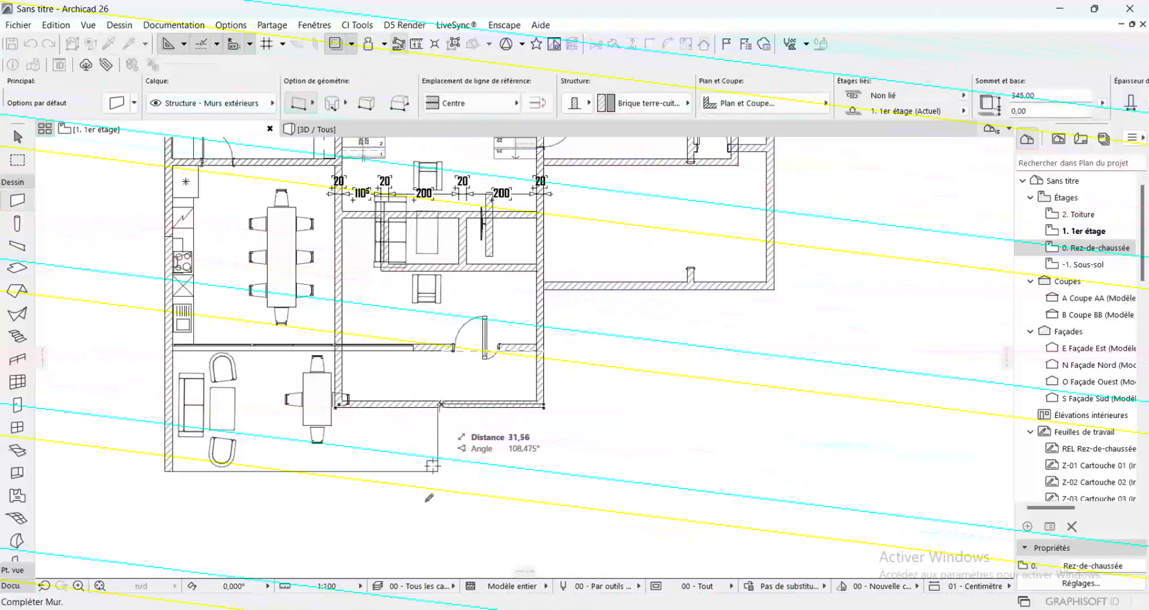
{"action": "scroll", "coordinate": [434, 466], "scroll_direction": "up", "scroll_amount": 3}
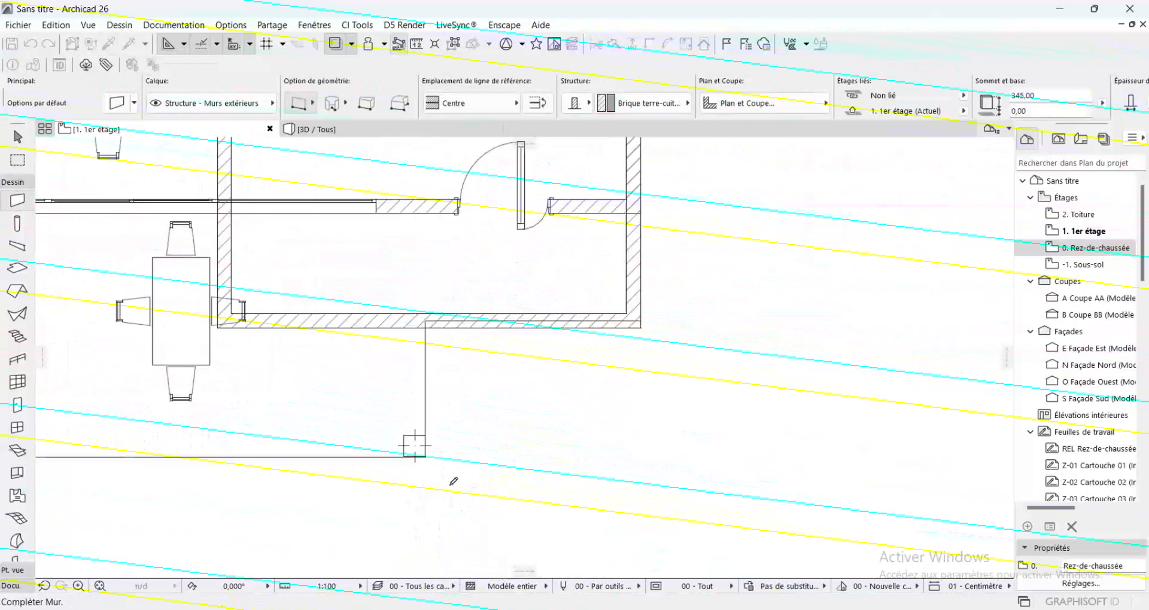
{"action": "left_click", "coordinate": [434, 466]}
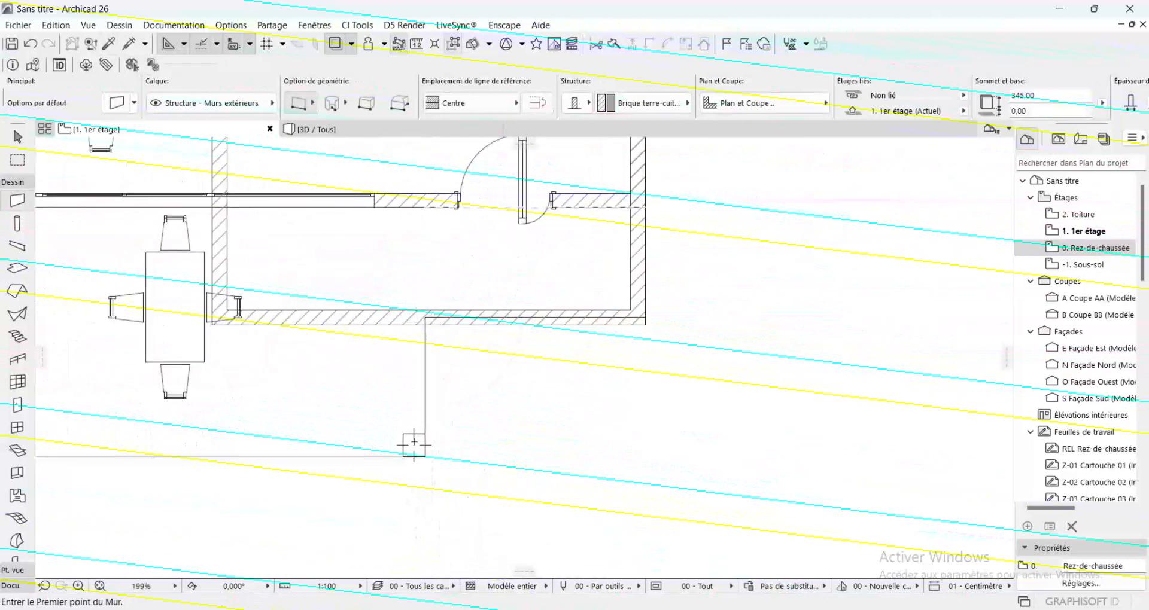
{"action": "left_click", "coordinate": [414, 445]}
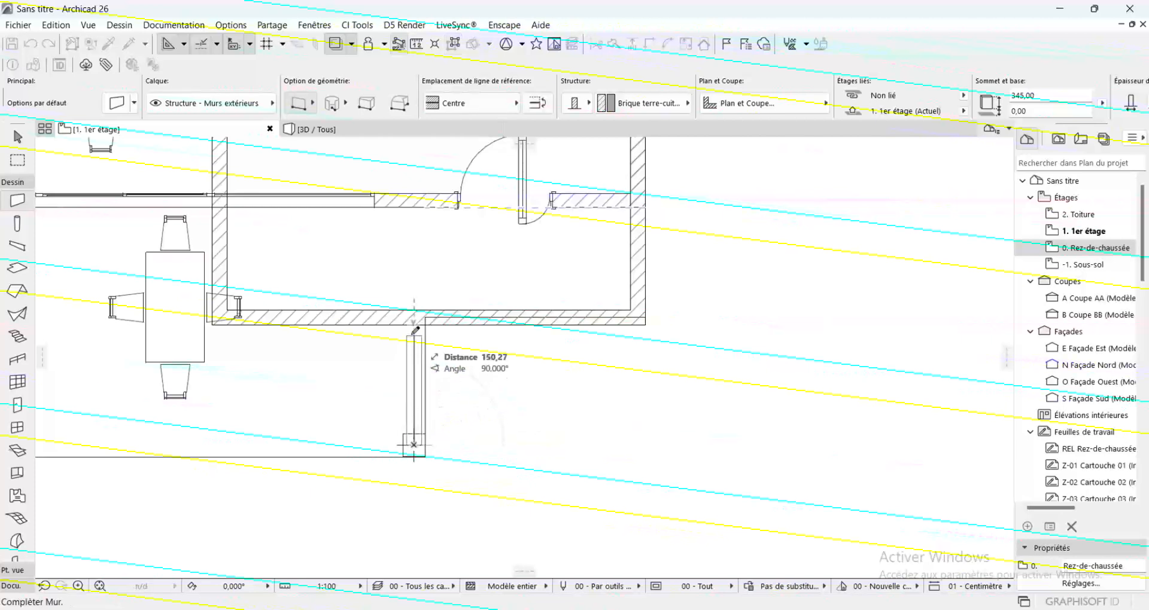
{"action": "left_click", "coordinate": [414, 311]}
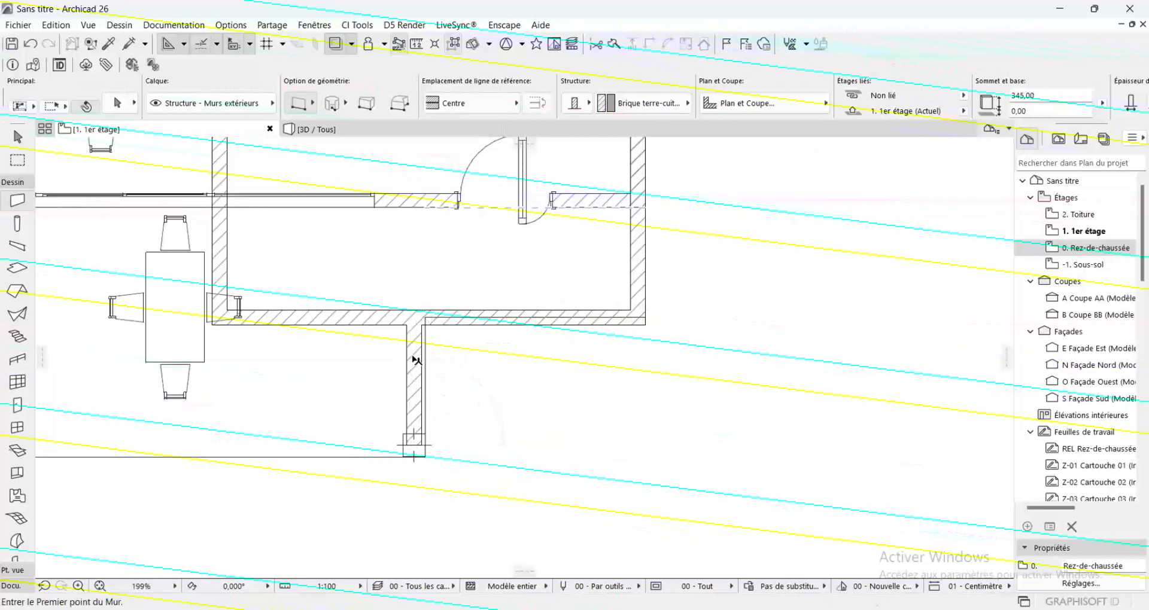
Set the height of the short terrace wall above the corner post to 50 cm, and deselect it
{"action": "left_click", "coordinate": [416, 360], "text": "shift"}
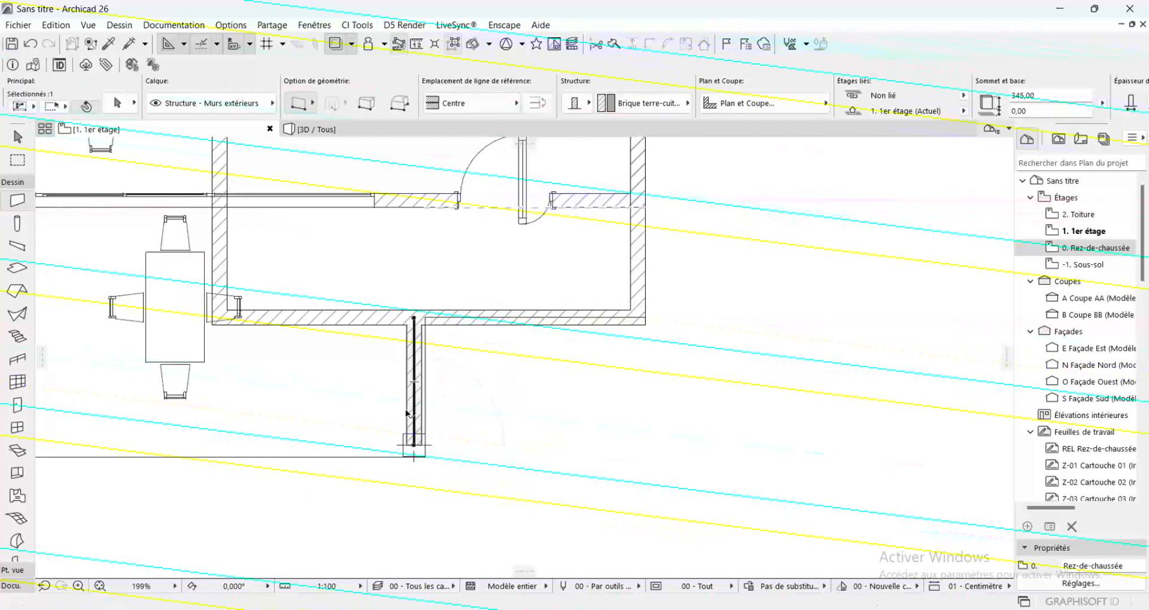
{"action": "left_click", "coordinate": [1062, 95]}
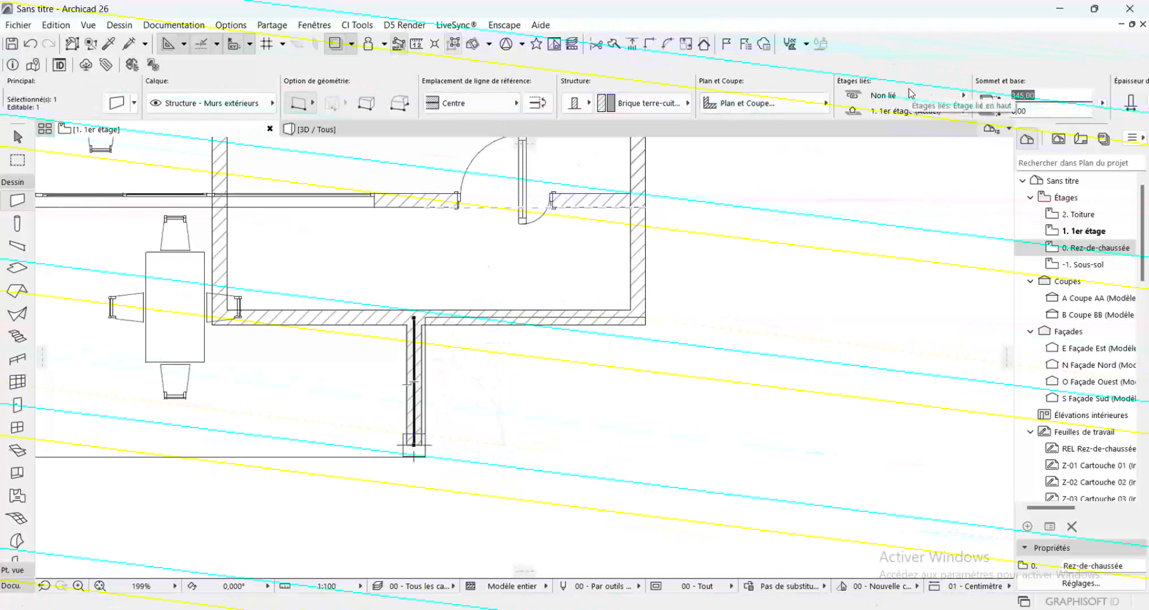
{"action": "type", "text": "50"}
{"action": "key", "text": "Return"}
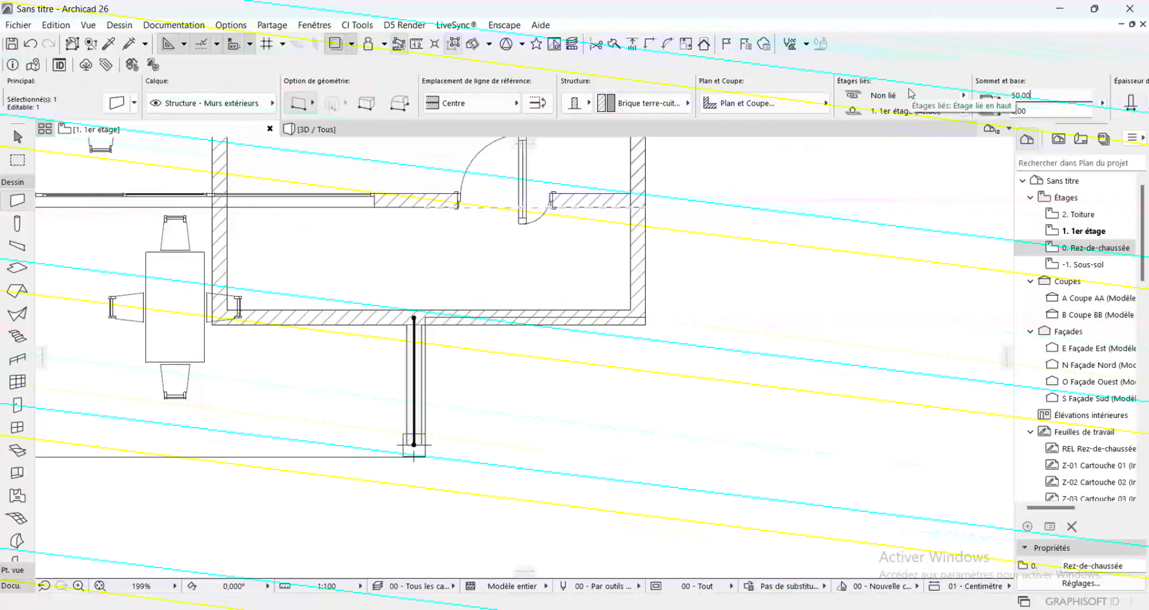
{"action": "key", "text": "Escape"}
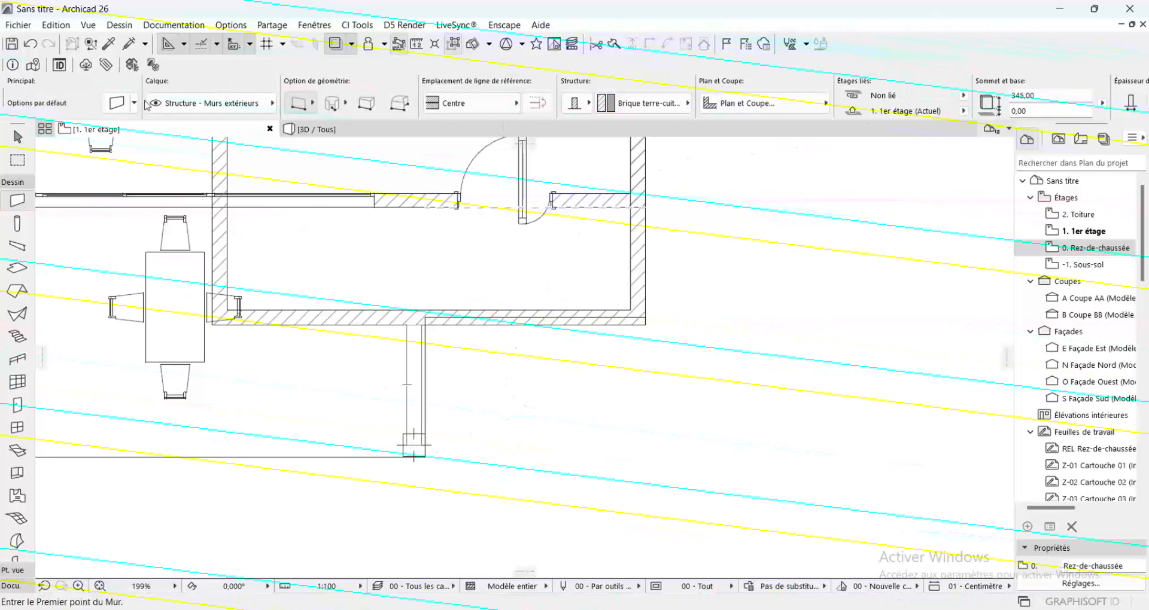
Draw a wall about 745 cm long from the corner post along the terrace's lower edge to its left corner, using the 50 cm parapet's settings
{"action": "left_click", "coordinate": [109, 45]}
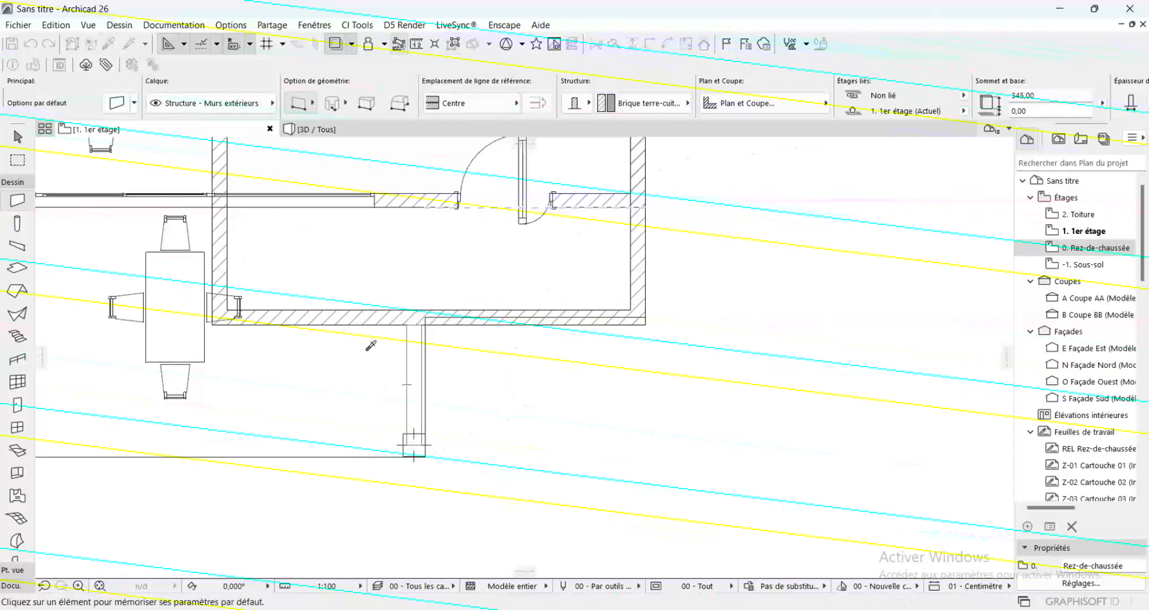
{"action": "left_click", "coordinate": [424, 379]}
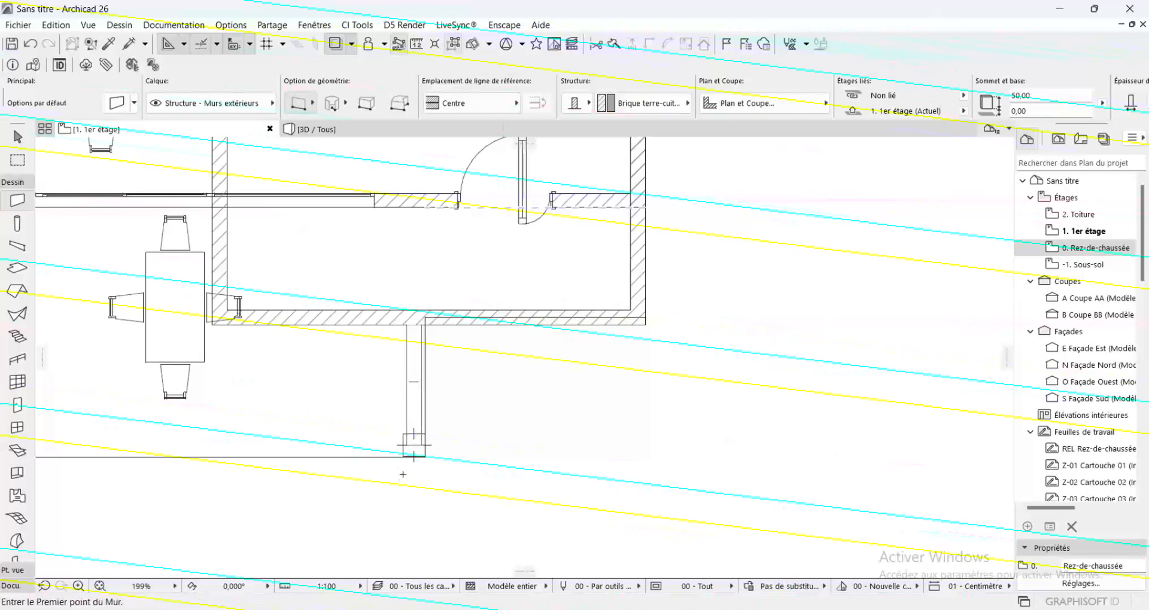
{"action": "left_click", "coordinate": [414, 444]}
{"action": "scroll", "coordinate": [843, 470], "scroll_direction": "down", "scroll_amount": 3}
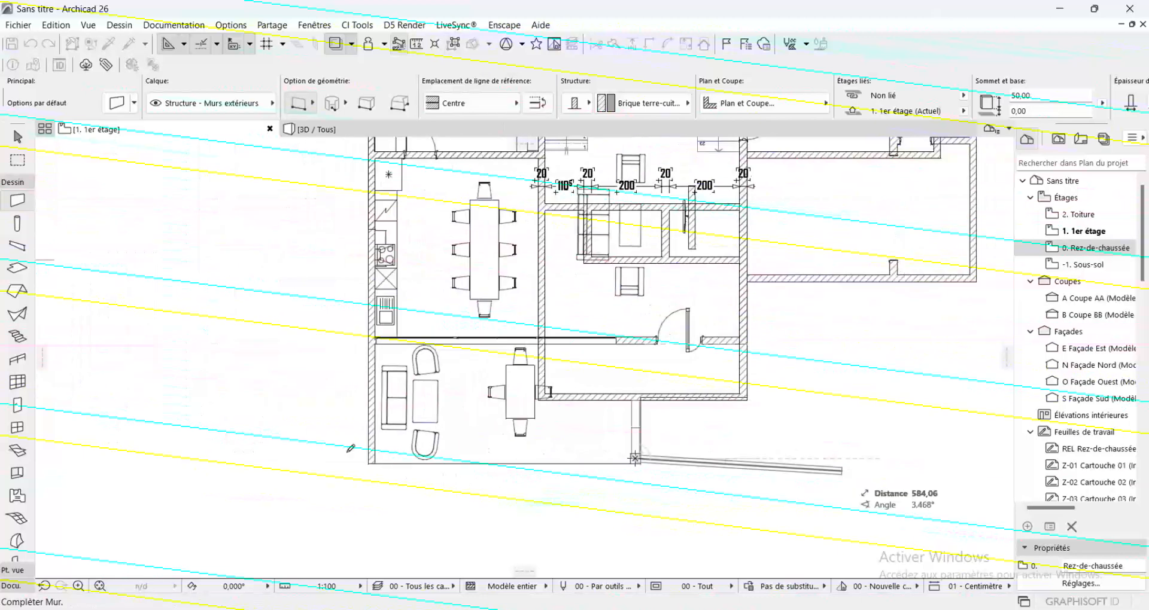
{"action": "scroll", "coordinate": [399, 450], "scroll_direction": "up", "scroll_amount": 3}
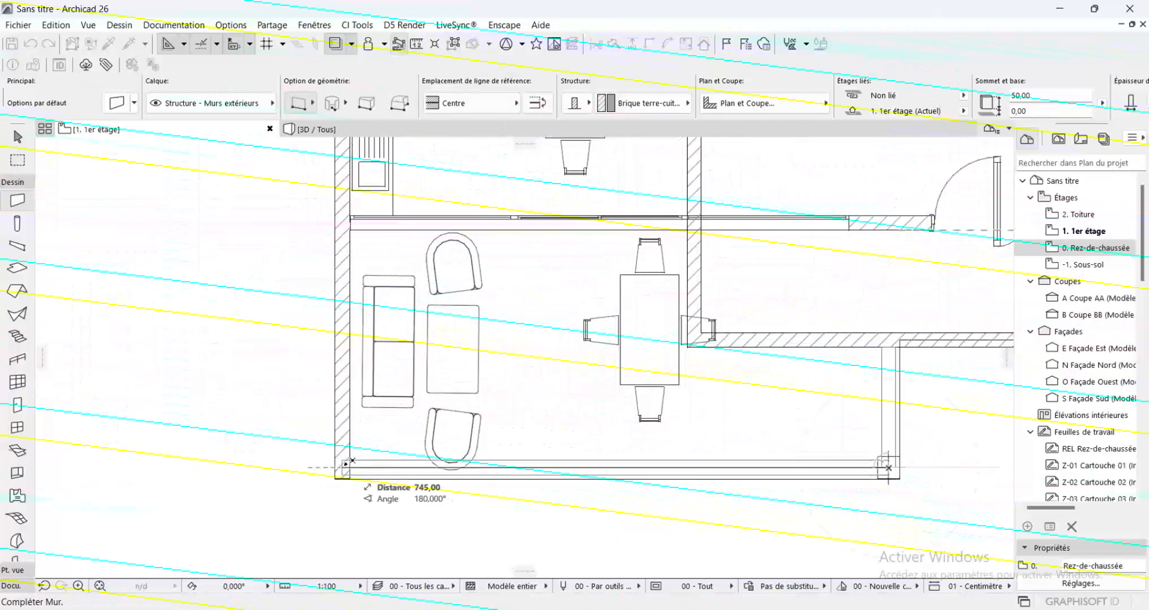
{"action": "left_click", "coordinate": [888, 466]}
{"action": "left_click", "coordinate": [344, 465]}
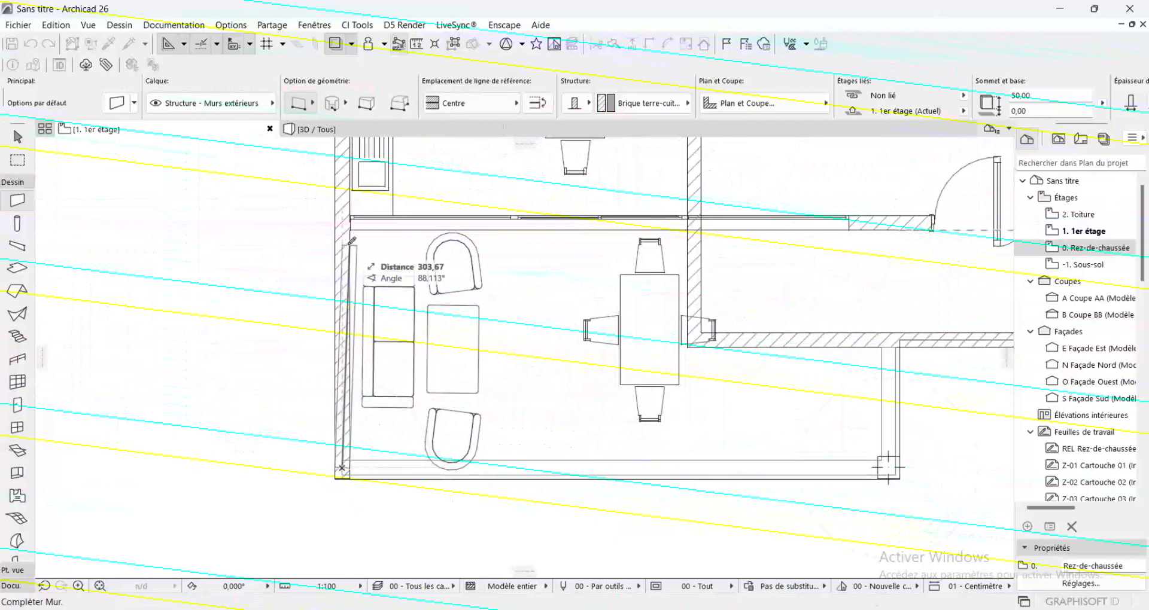
Draw a 50 cm high wall from the terrace's lower-left corner straight up to the end of the full-height left exterior wall
{"action": "scroll", "coordinate": [395, 269], "scroll_direction": "down", "scroll_amount": 3}
{"action": "scroll", "coordinate": [432, 250], "scroll_direction": "up", "scroll_amount": 2}
{"action": "scroll", "coordinate": [472, 334], "scroll_direction": "down", "scroll_amount": 2}
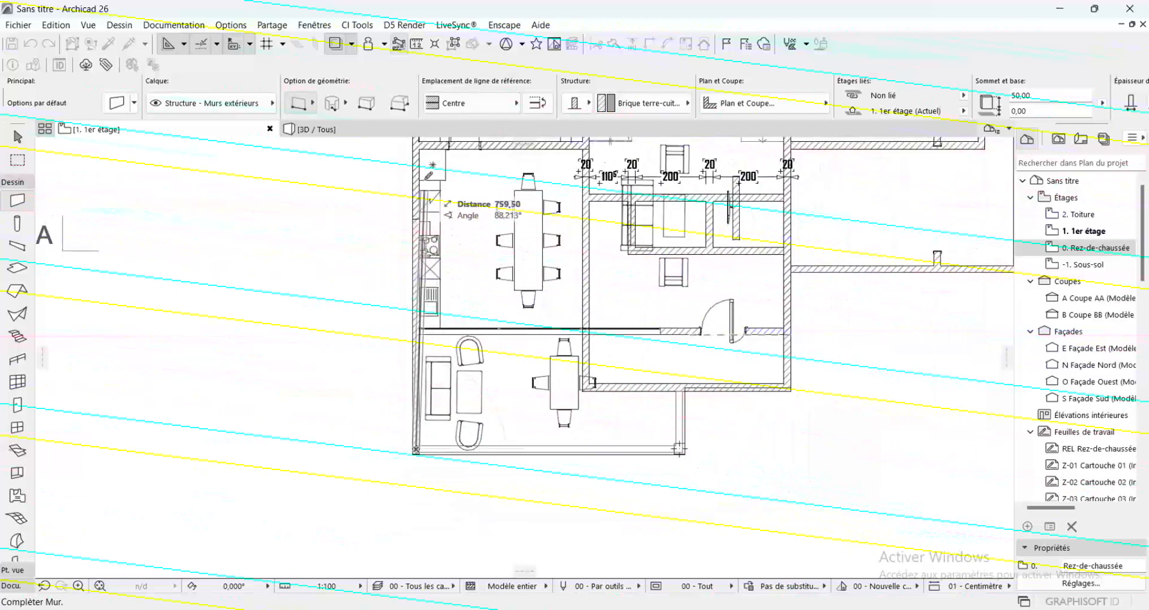
{"action": "scroll", "coordinate": [420, 190], "scroll_direction": "up", "scroll_amount": 4}
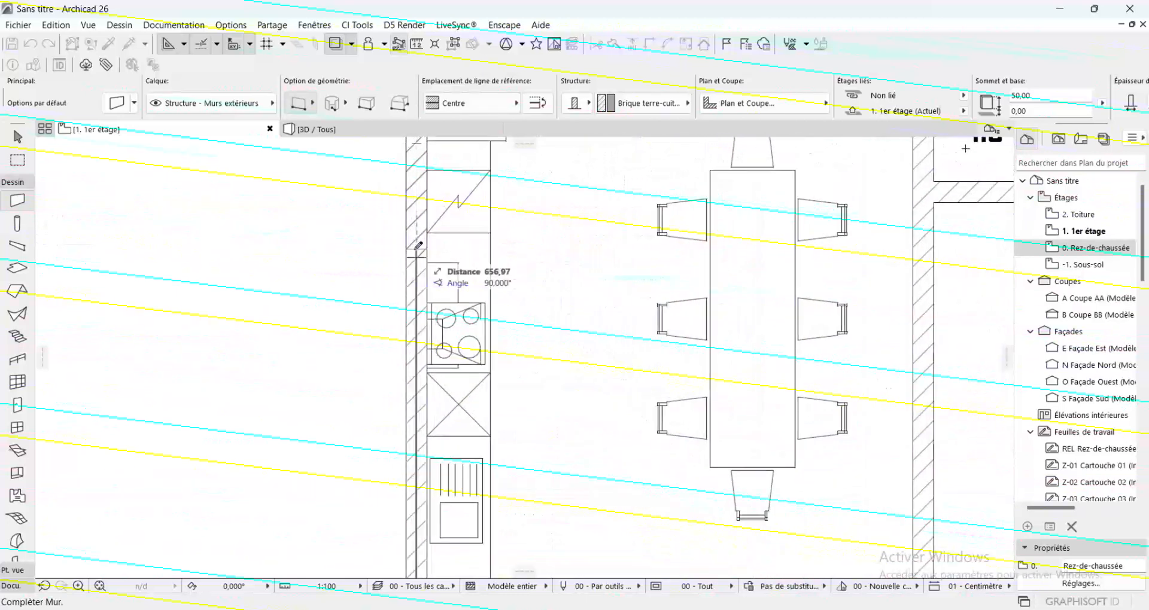
{"action": "left_click", "coordinate": [421, 254]}
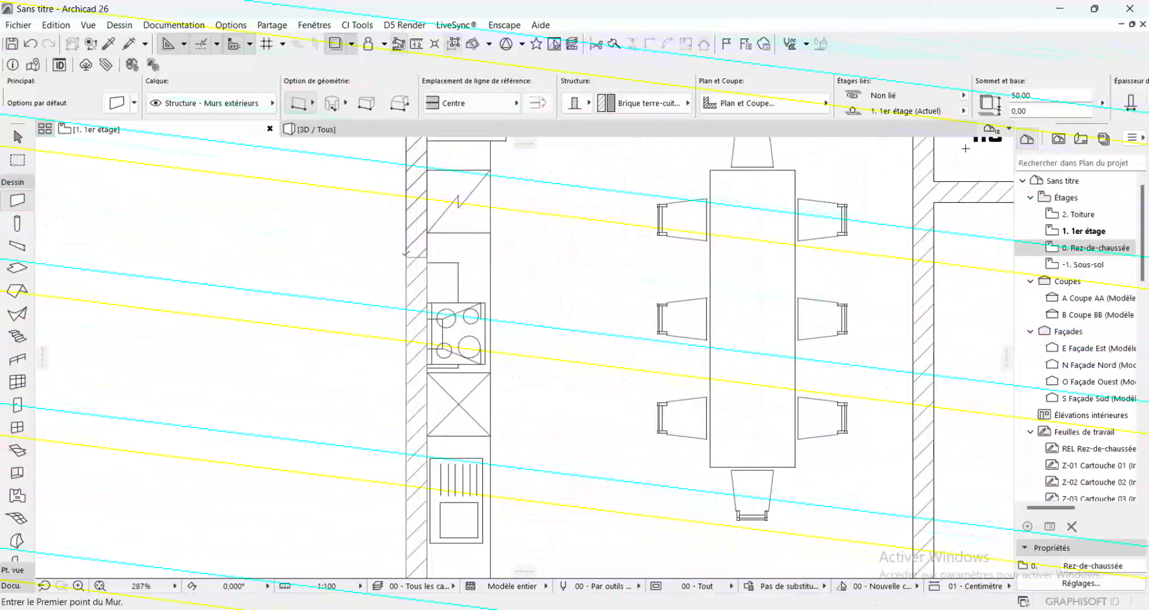
Draw a 700 cm exterior wall straight down from the building's upper-right corner along the outer edge of the right terrace
{"action": "scroll", "coordinate": [419, 252], "scroll_direction": "down", "scroll_amount": 4}
{"action": "scroll", "coordinate": [438, 323], "scroll_direction": "down", "scroll_amount": 3}
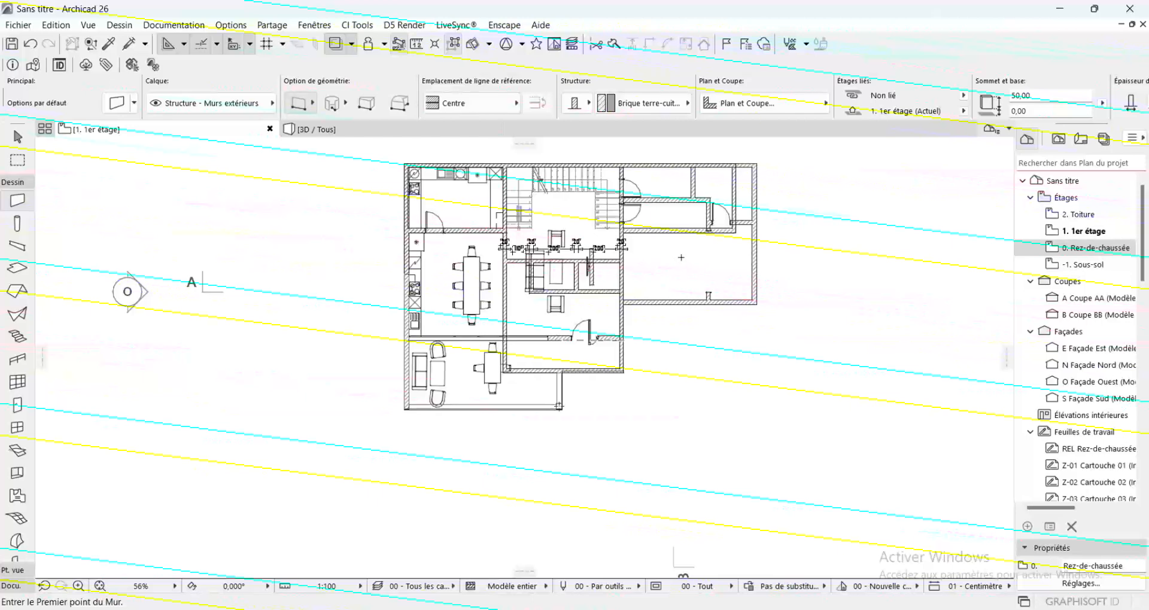
{"action": "scroll", "coordinate": [753, 171], "scroll_direction": "up", "scroll_amount": 5}
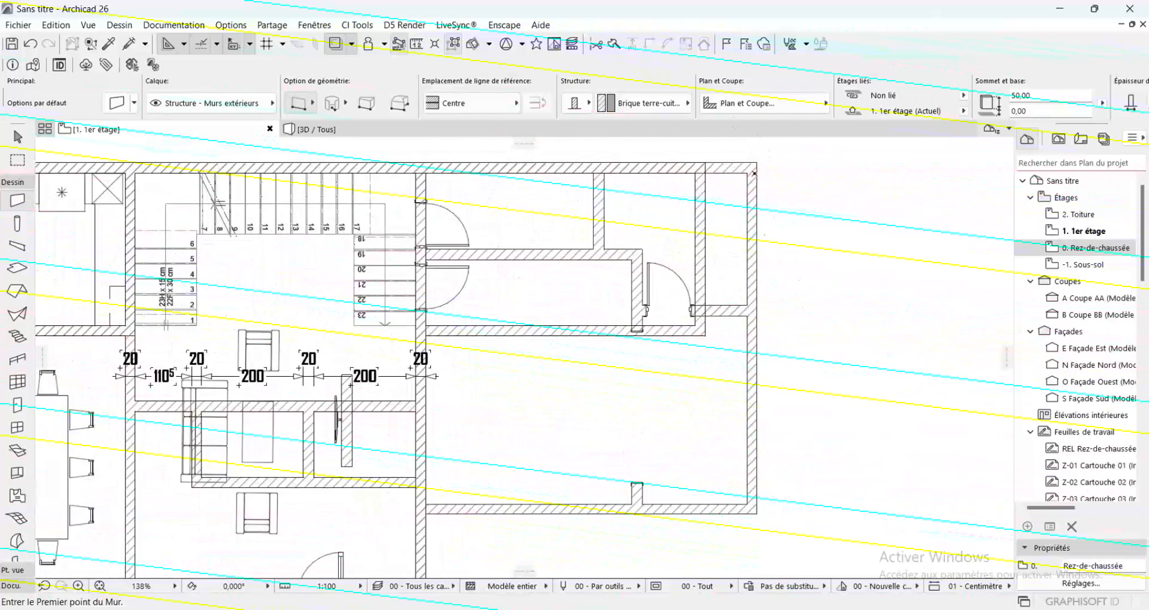
{"action": "left_click", "coordinate": [752, 167]}
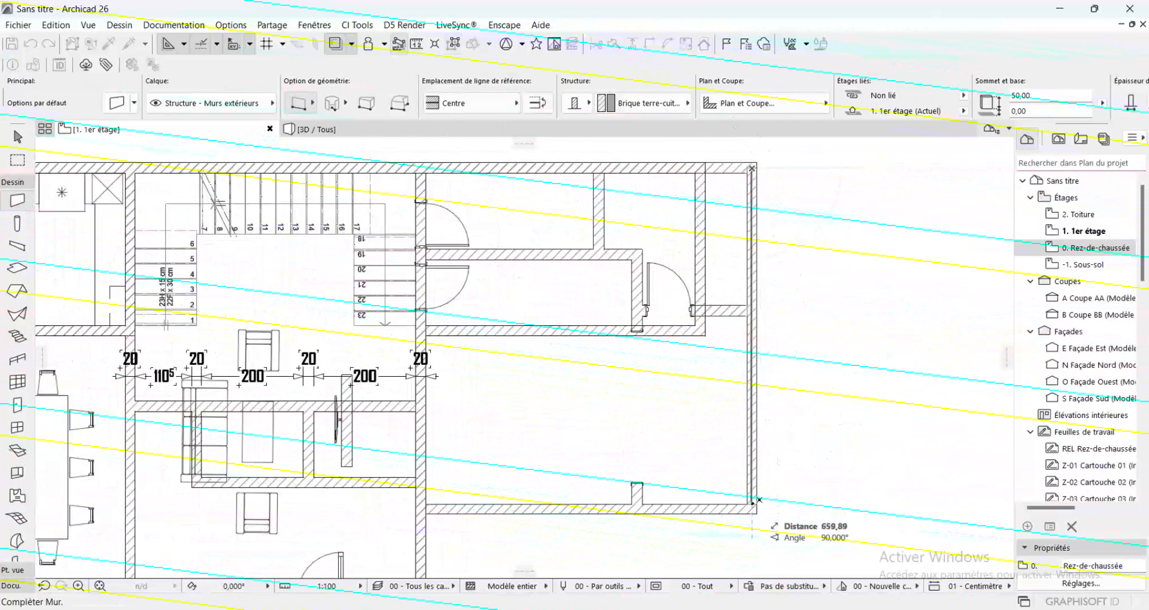
{"action": "scroll", "coordinate": [763, 332], "scroll_direction": "down", "scroll_amount": 1}
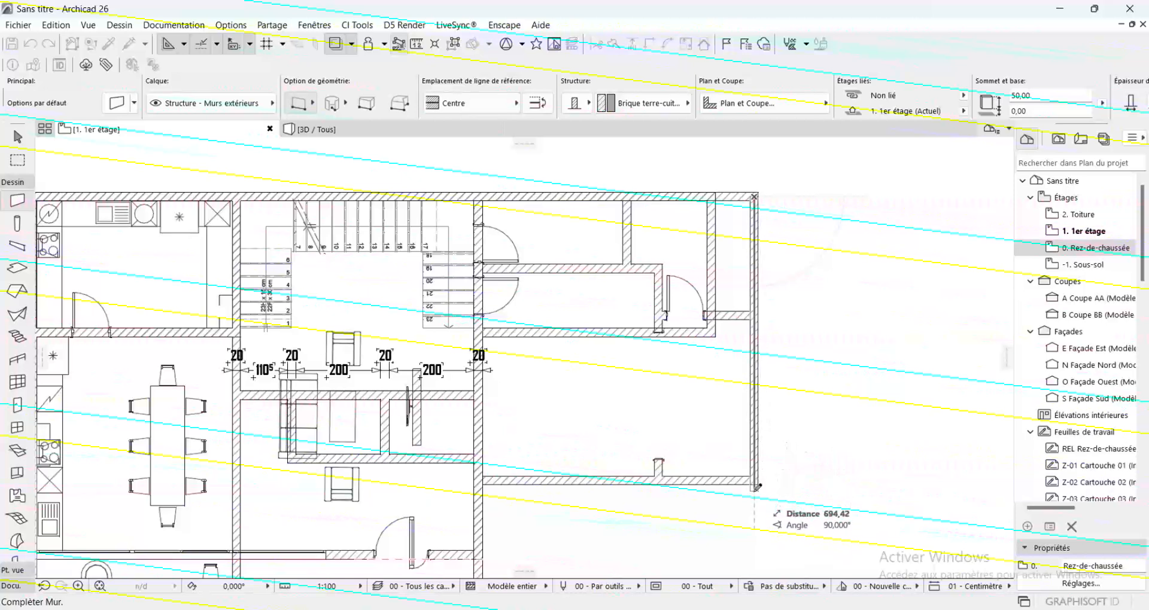
{"action": "type", "text": "70"}
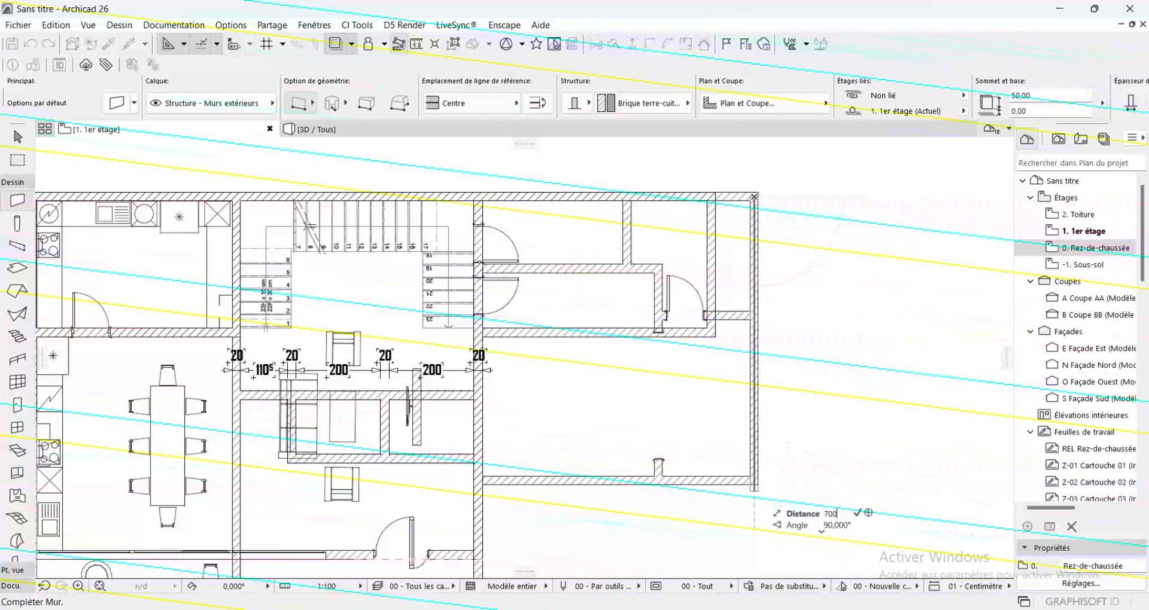
{"action": "type", "text": "0"}
{"action": "key", "text": "Return"}
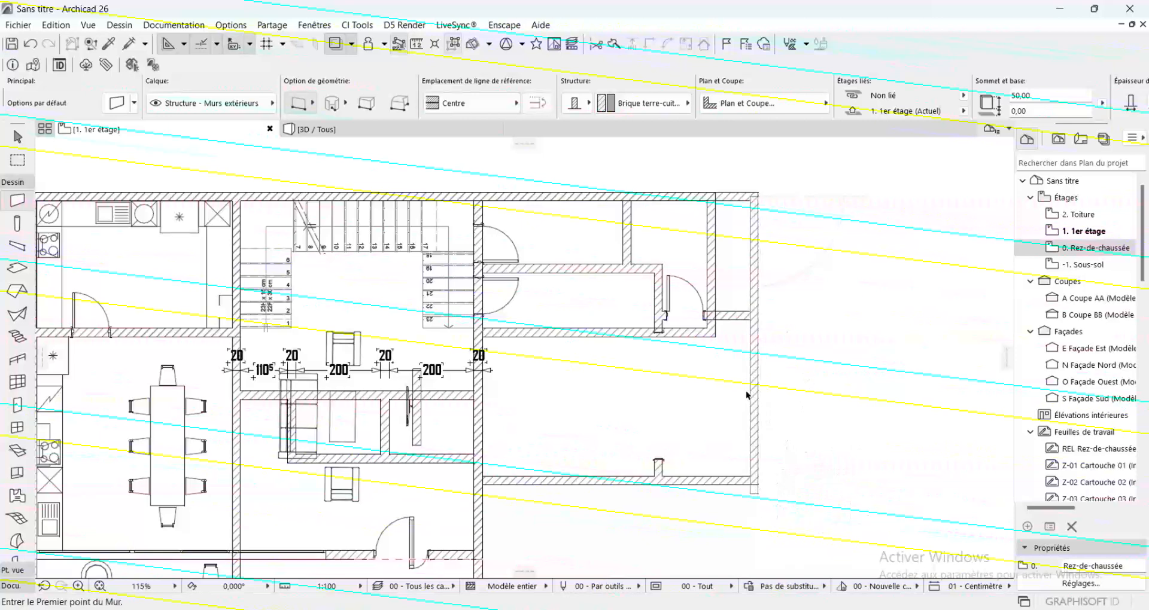
Set the height of the 700 cm right terrace wall to 345 cm
{"action": "left_click", "coordinate": [752, 398], "text": "shift"}
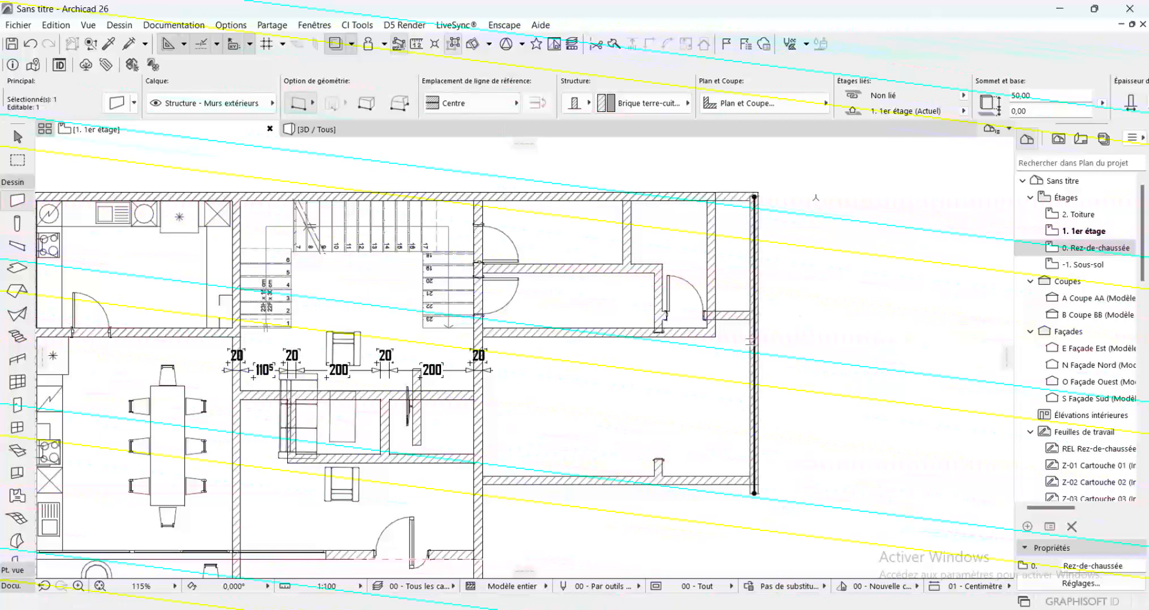
{"action": "left_click", "coordinate": [1026, 96]}
{"action": "type", "text": "345"}
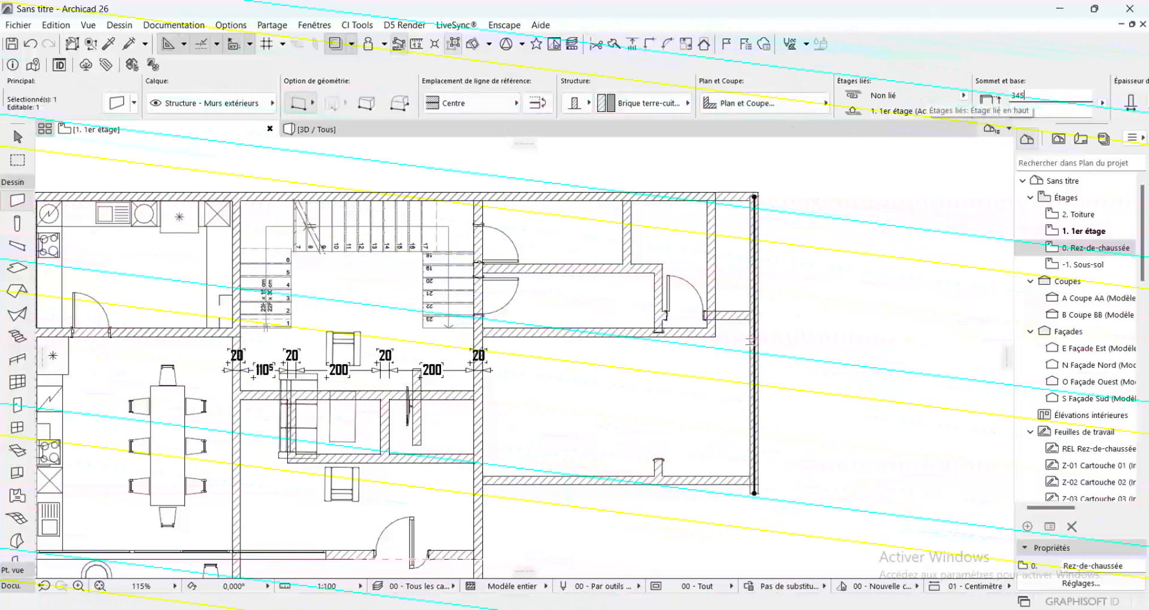
{"action": "key", "text": "Return"}
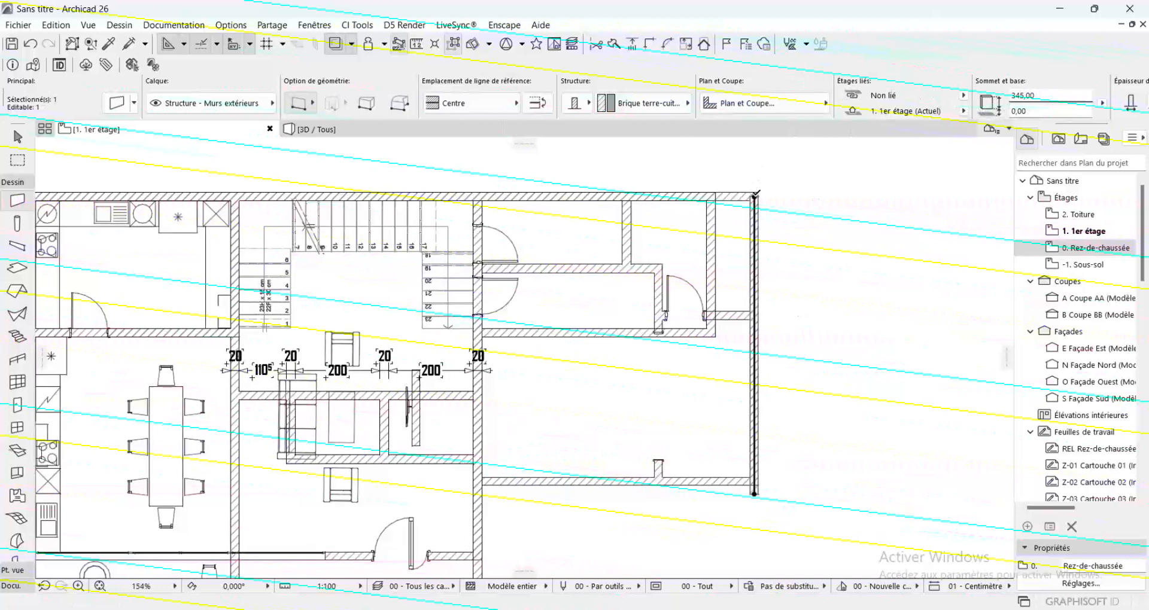
Set the height of the right terrace's outer wall to 50 cm, and deselect it
{"action": "scroll", "coordinate": [755, 195], "scroll_direction": "up", "scroll_amount": 5}
{"action": "left_click", "coordinate": [769, 186]}
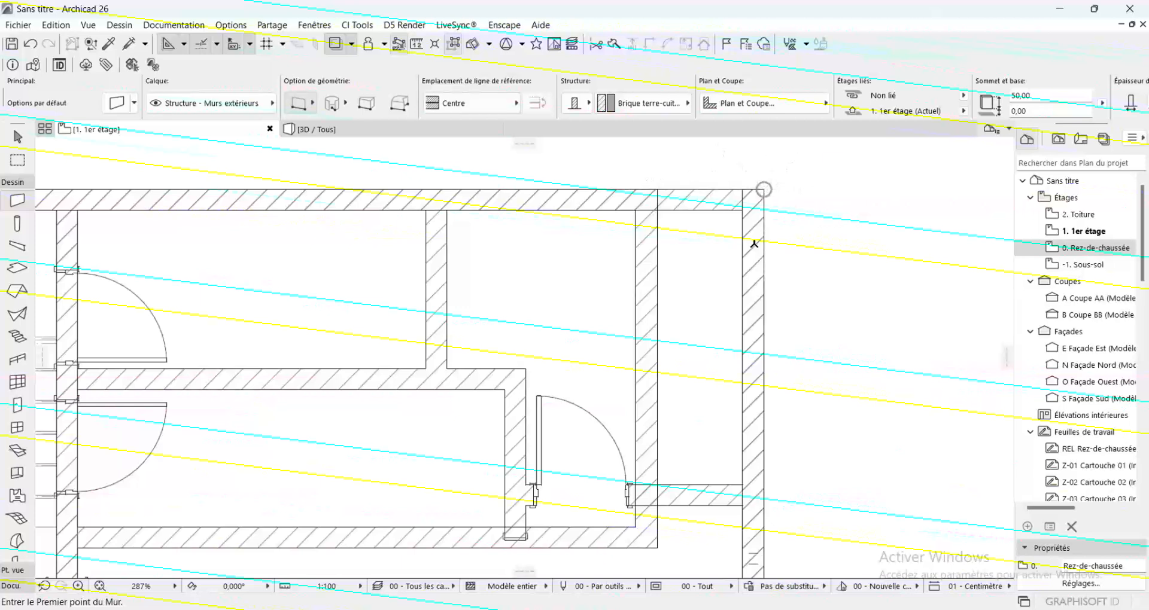
{"action": "key", "text": "shift"}
{"action": "left_click", "coordinate": [763, 276], "text": "shift"}
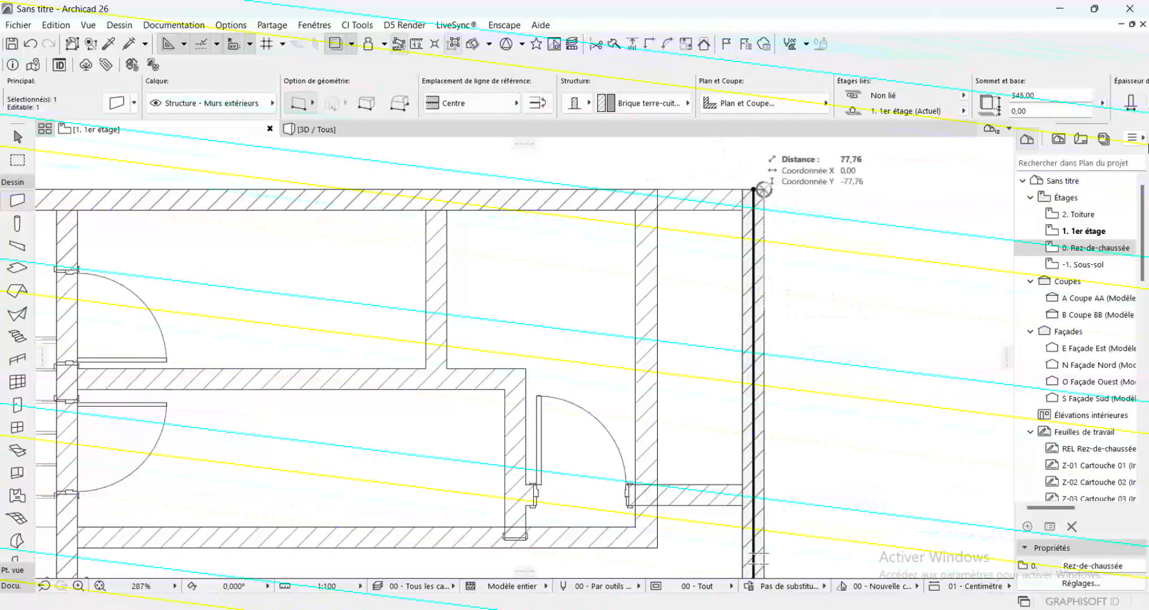
{"action": "left_click", "coordinate": [1025, 97]}
{"action": "type", "text": "50"}
{"action": "key", "text": "Return"}
{"action": "key", "text": "Escape"}
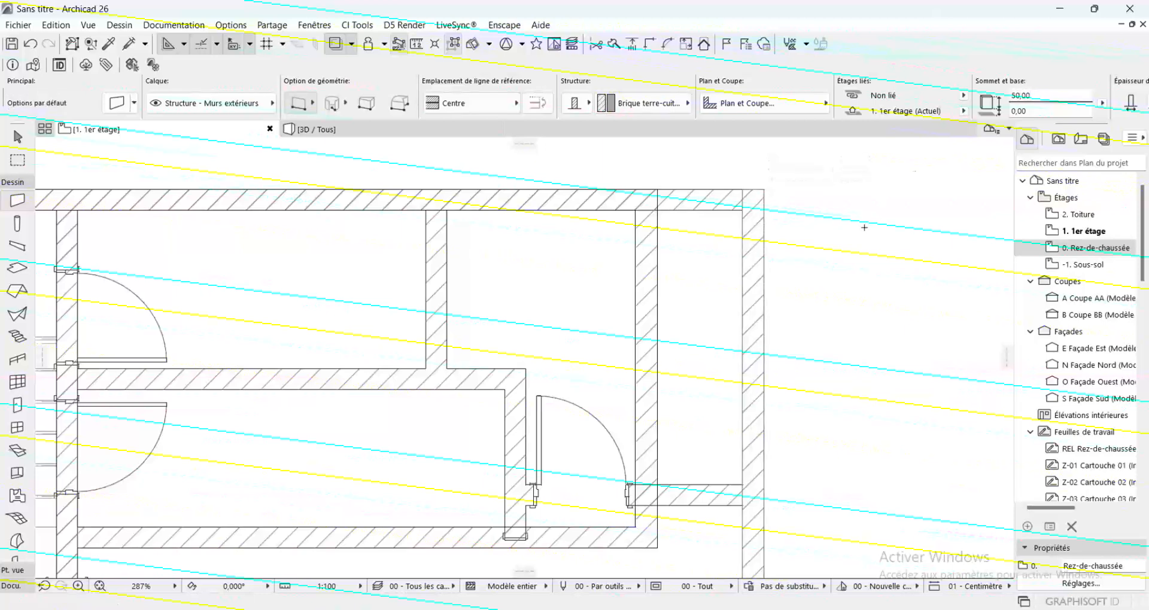
Start a 15 cm reinforced concrete slab outline at the building's upper-left outer corner and extend it to the upper-right outer corner
{"action": "scroll", "coordinate": [864, 227], "scroll_direction": "down", "scroll_amount": 4}
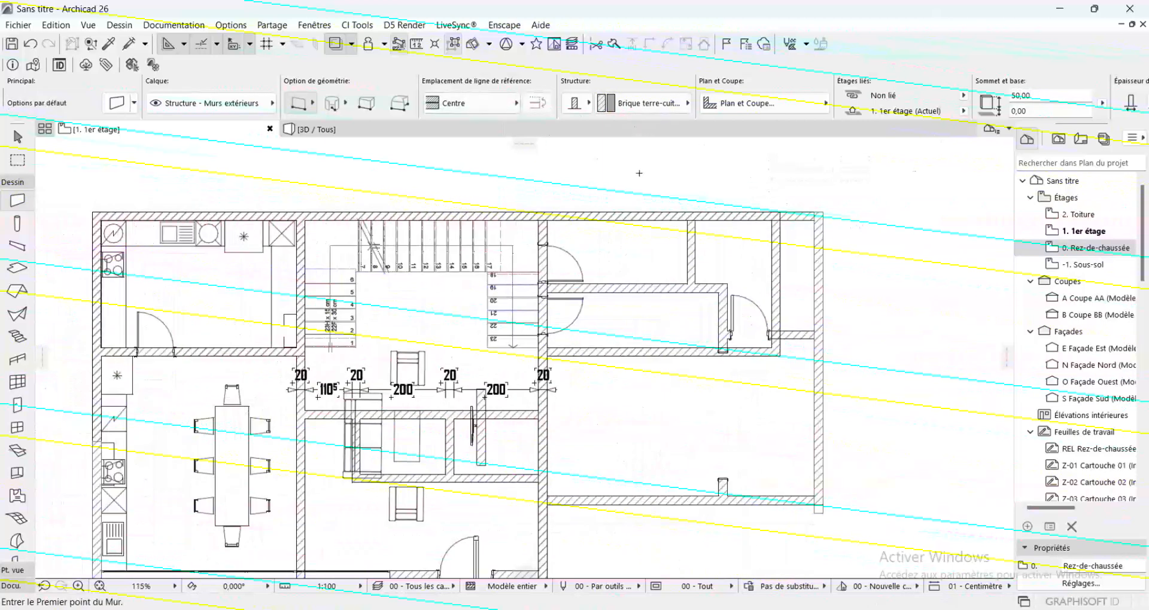
{"action": "scroll", "coordinate": [778, 202], "scroll_direction": "down", "scroll_amount": 2}
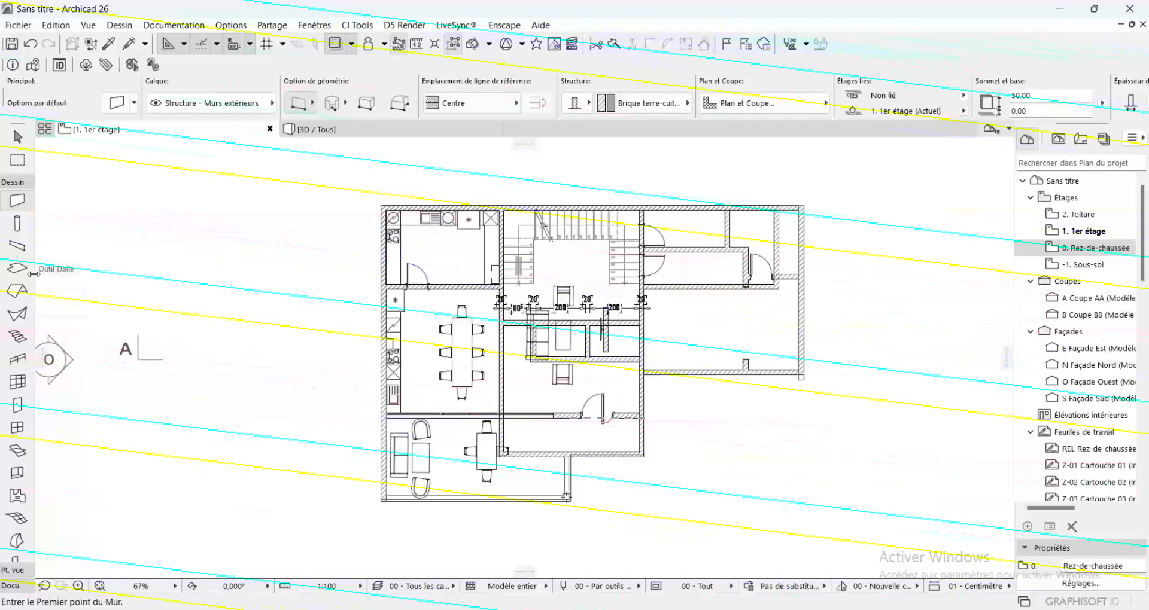
{"action": "left_click", "coordinate": [9, 269]}
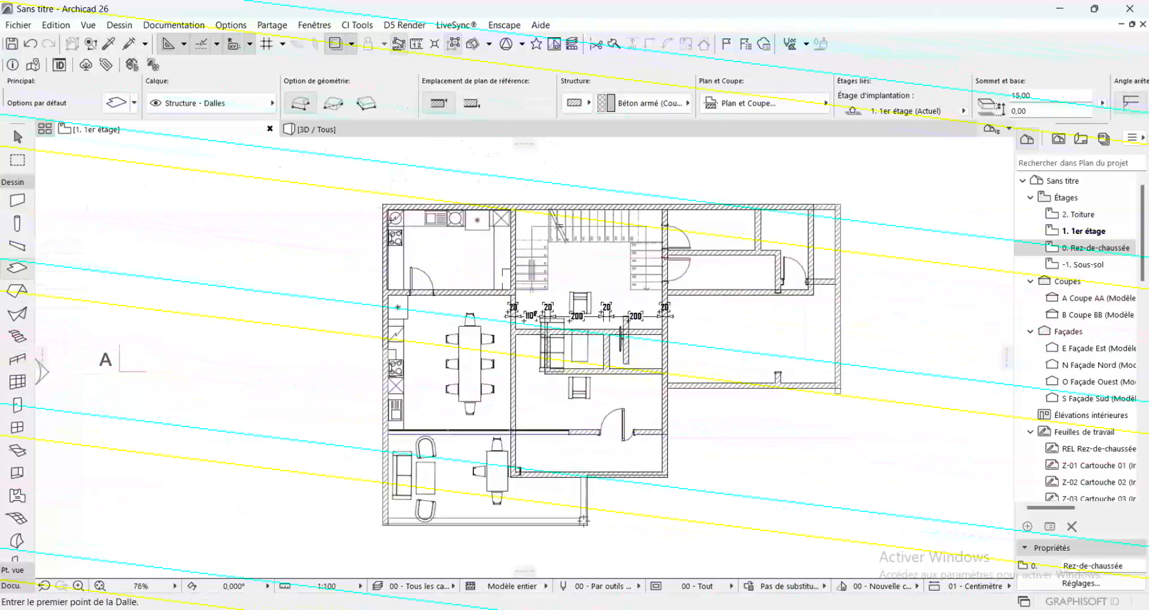
{"action": "scroll", "coordinate": [387, 190], "scroll_direction": "up", "scroll_amount": 4}
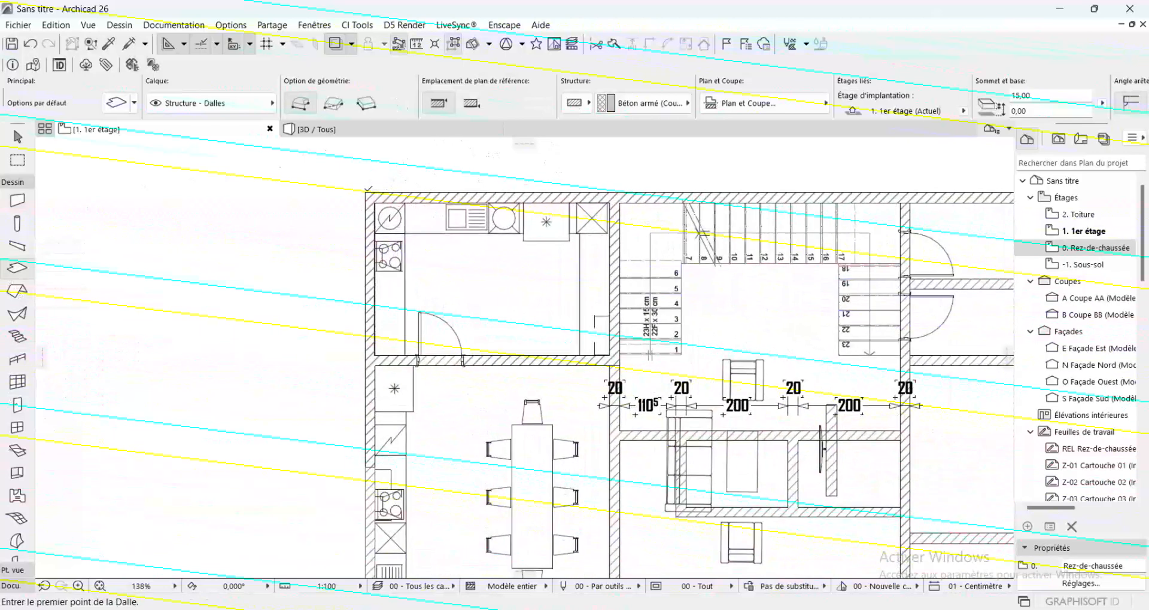
{"action": "left_click", "coordinate": [366, 192]}
{"action": "scroll", "coordinate": [371, 191], "scroll_direction": "down", "scroll_amount": 3}
{"action": "scroll", "coordinate": [774, 162], "scroll_direction": "up", "scroll_amount": 3}
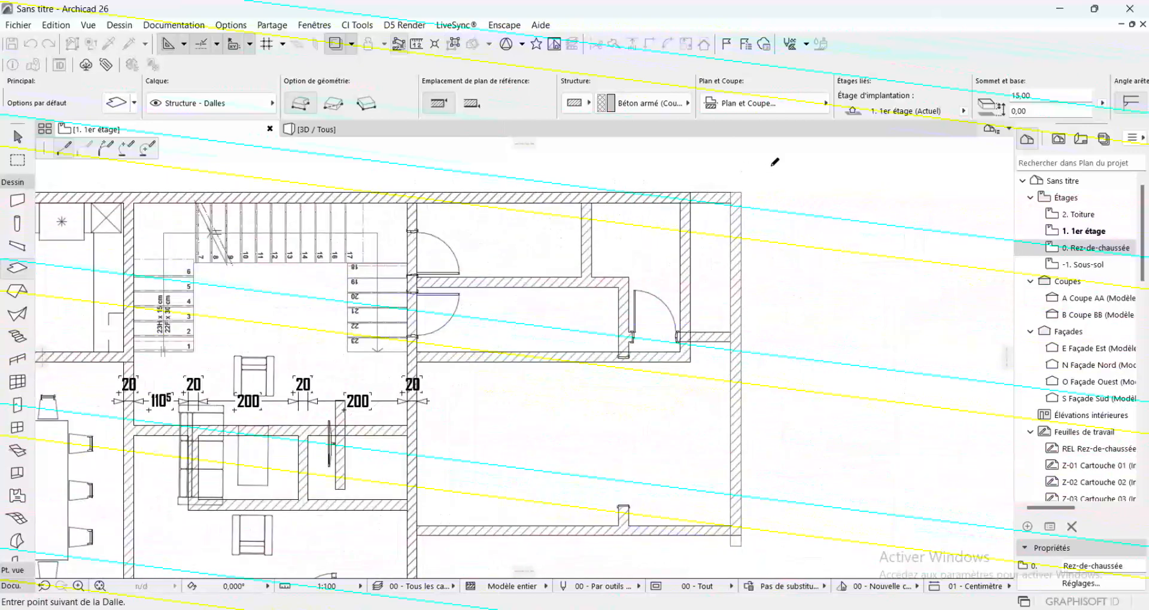
{"action": "scroll", "coordinate": [774, 164], "scroll_direction": "up", "scroll_amount": 2}
{"action": "left_click", "coordinate": [729, 204]}
Continue the slab outline around the right terrace's lower edge and down to the house's lower-right exterior corner
{"action": "scroll", "coordinate": [755, 150], "scroll_direction": "down", "scroll_amount": 5}
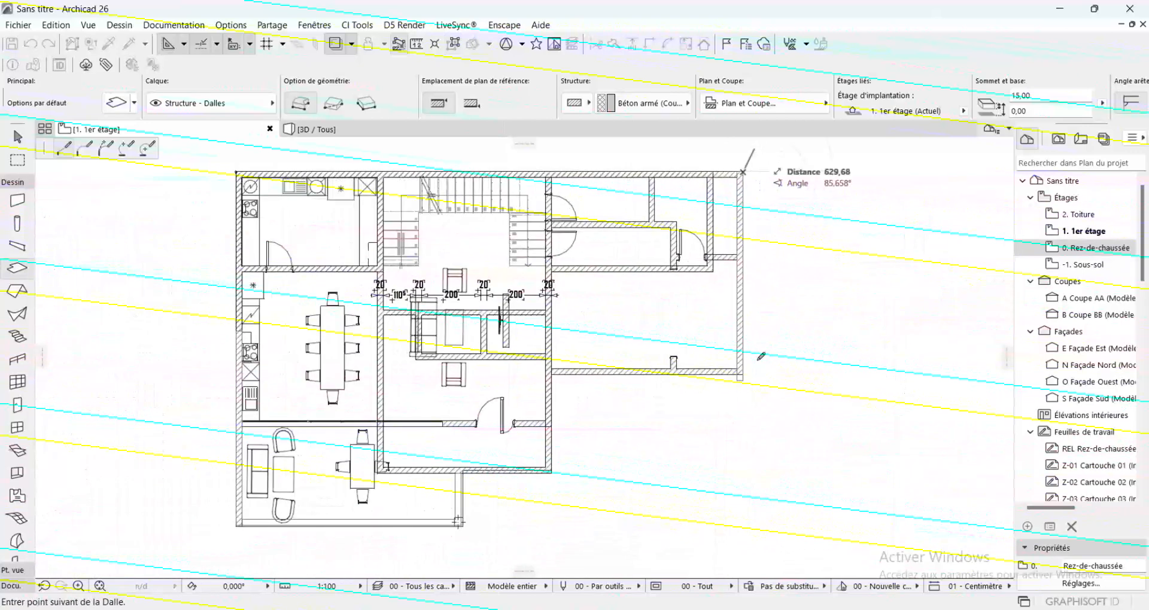
{"action": "scroll", "coordinate": [740, 372], "scroll_direction": "up", "scroll_amount": 5}
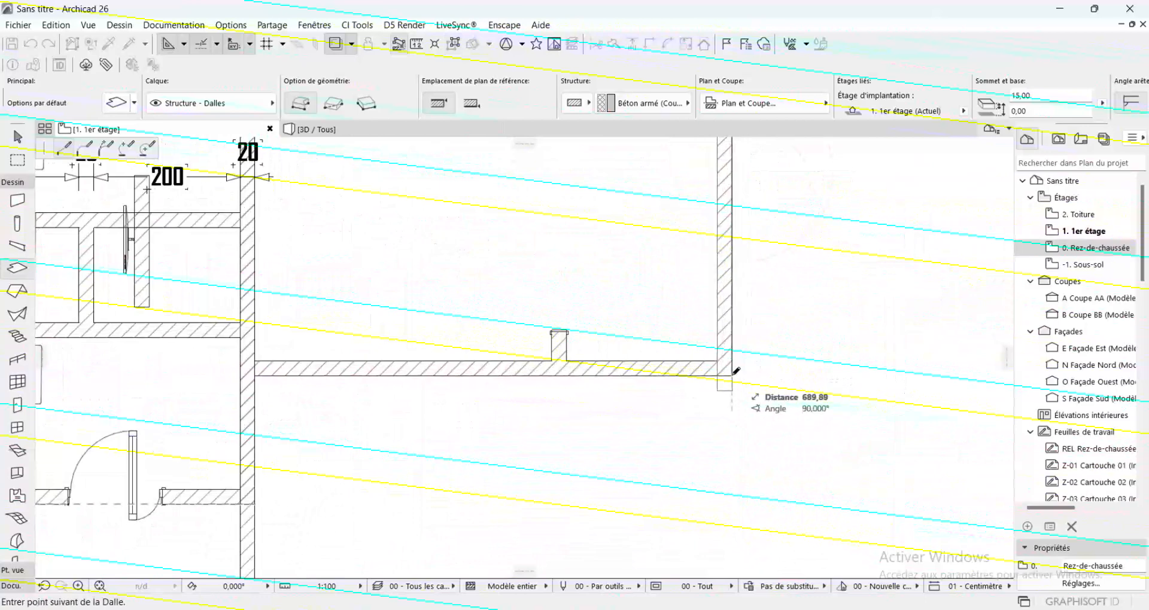
{"action": "left_click", "coordinate": [733, 375]}
{"action": "scroll", "coordinate": [796, 376], "scroll_direction": "down", "scroll_amount": 3}
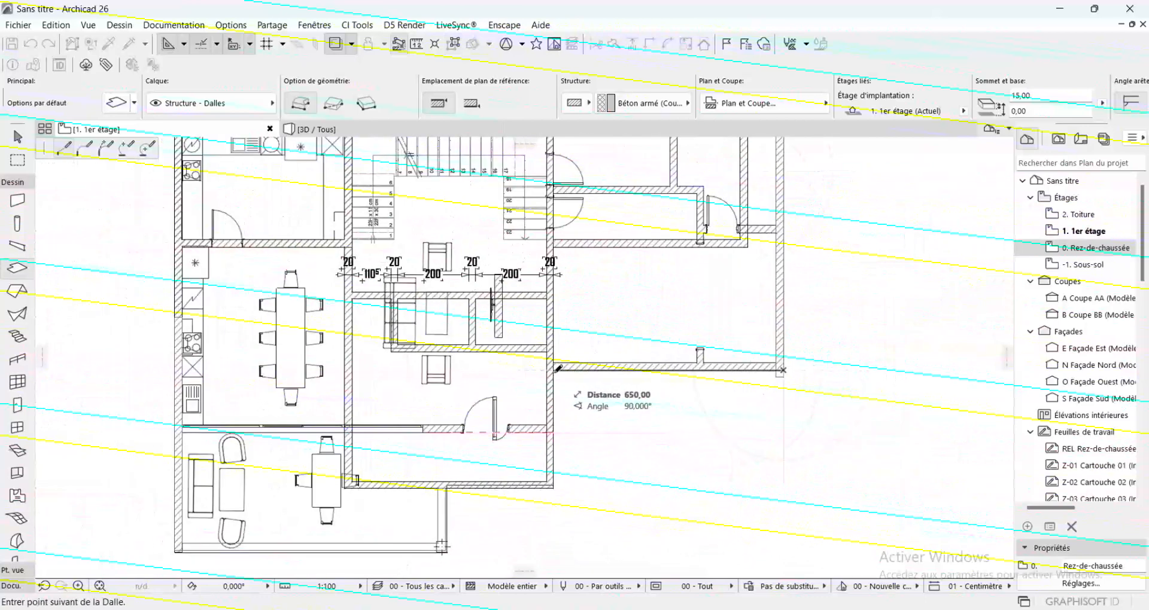
{"action": "scroll", "coordinate": [567, 445], "scroll_direction": "up", "scroll_amount": 5}
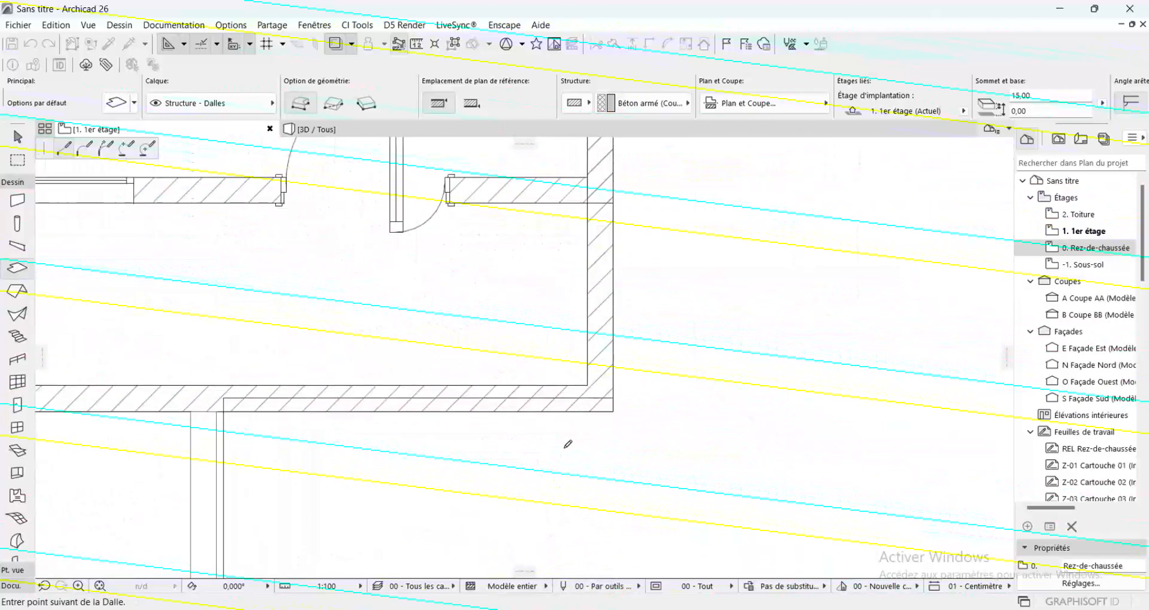
{"action": "scroll", "coordinate": [564, 450], "scroll_direction": "up", "scroll_amount": 1}
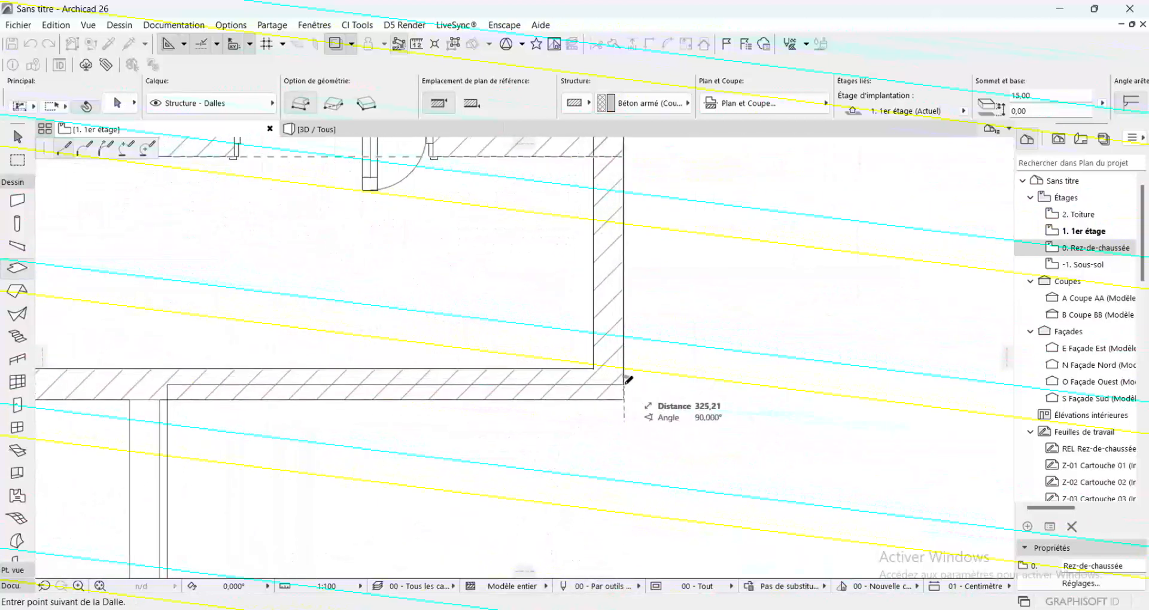
{"action": "left_click", "coordinate": [629, 380]}
Continue the slab outline along the lower exterior wall and around the corner post to the lower terrace's left outer corner
{"action": "scroll", "coordinate": [656, 379], "scroll_direction": "down", "scroll_amount": 1}
{"action": "scroll", "coordinate": [655, 379], "scroll_direction": "down", "scroll_amount": 1}
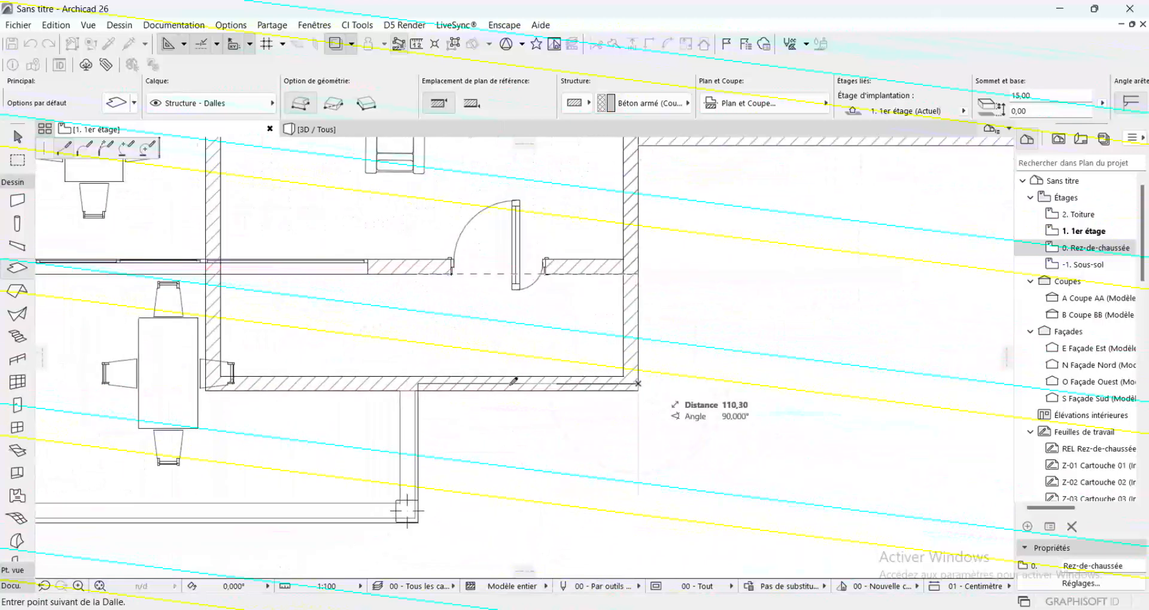
{"action": "left_click", "coordinate": [419, 383]}
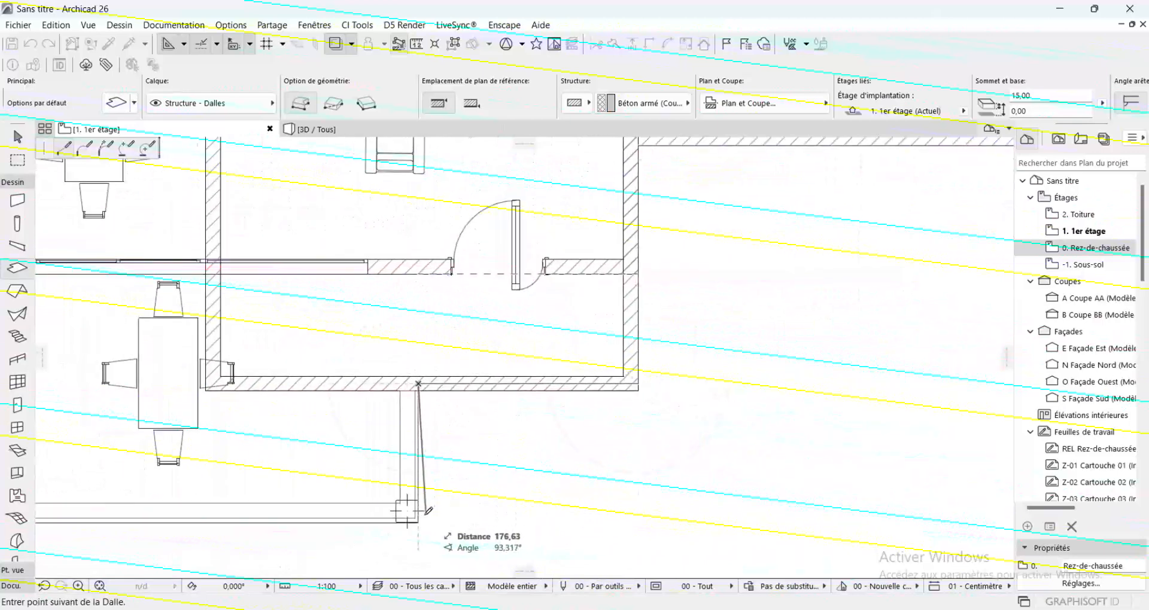
{"action": "left_click", "coordinate": [431, 515]}
{"action": "scroll", "coordinate": [431, 515], "scroll_direction": "down", "scroll_amount": 5}
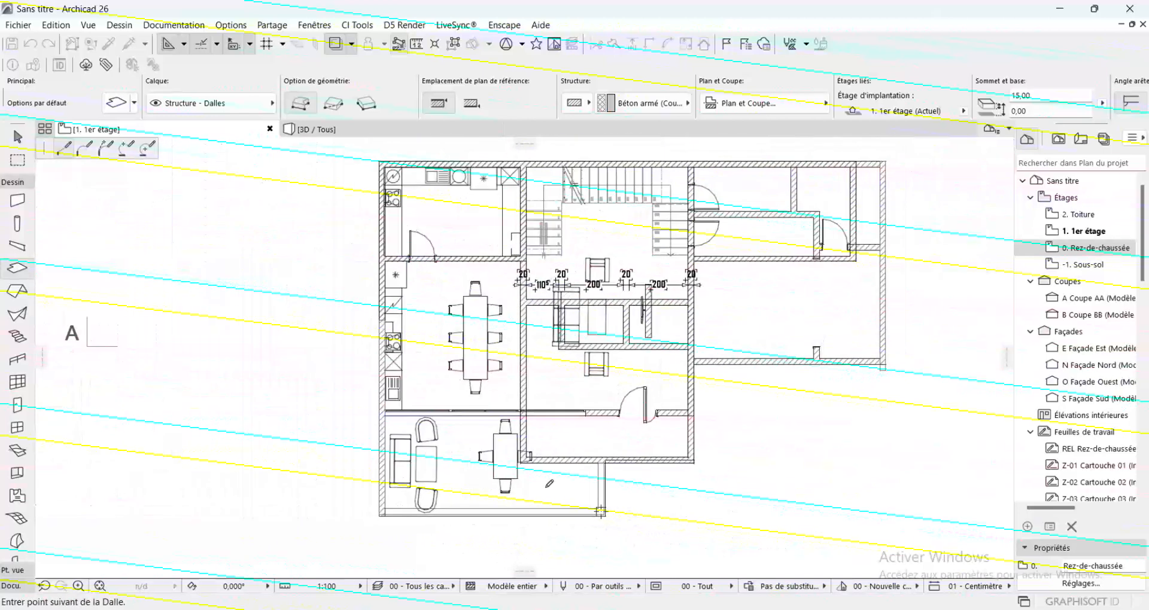
{"action": "scroll", "coordinate": [407, 539], "scroll_direction": "up", "scroll_amount": 5}
{"action": "scroll", "coordinate": [395, 479], "scroll_direction": "up", "scroll_amount": 2}
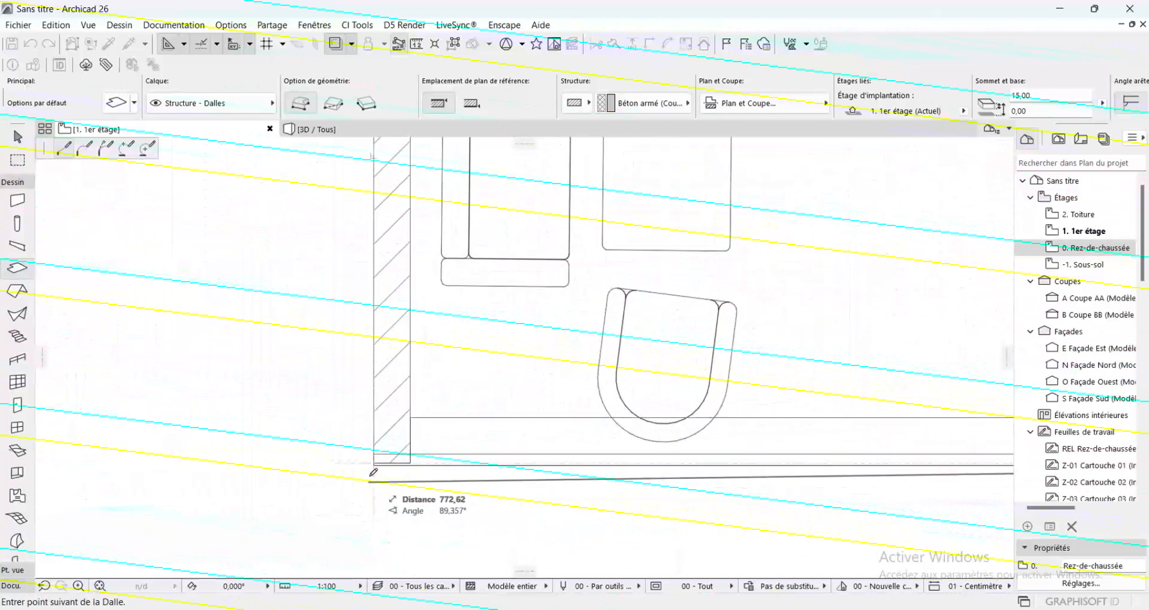
{"action": "scroll", "coordinate": [375, 458], "scroll_direction": "up", "scroll_amount": 2}
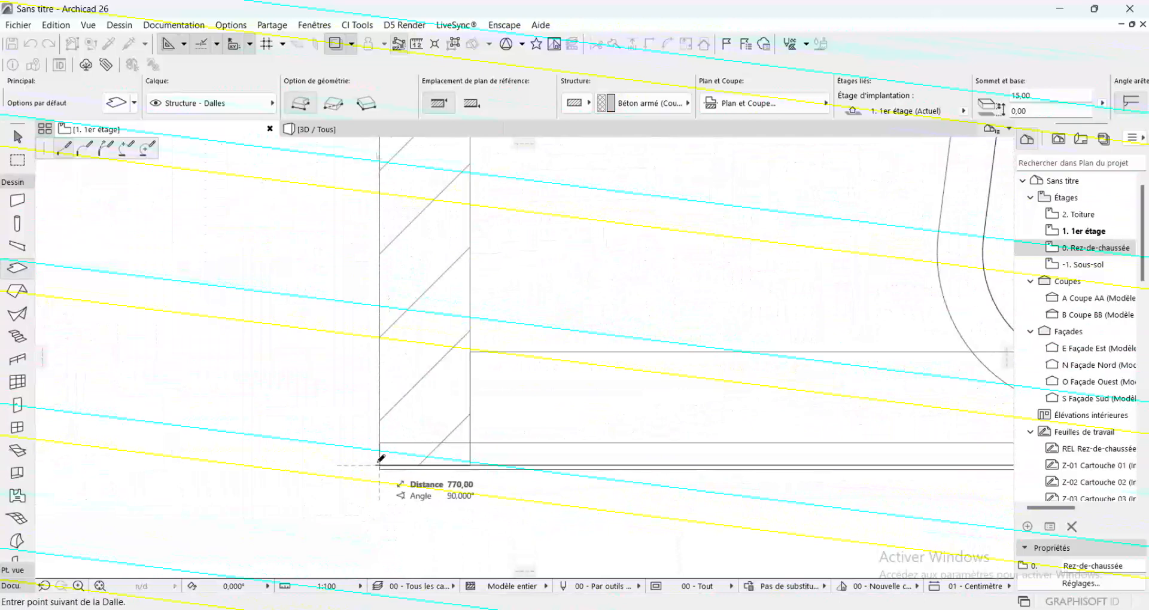
{"action": "left_click", "coordinate": [379, 465]}
Close the slab outline at its upper-left starting corner and hide the trace reference
{"action": "scroll", "coordinate": [379, 465], "scroll_direction": "down", "scroll_amount": 3}
{"action": "scroll", "coordinate": [412, 499], "scroll_direction": "down", "scroll_amount": 3}
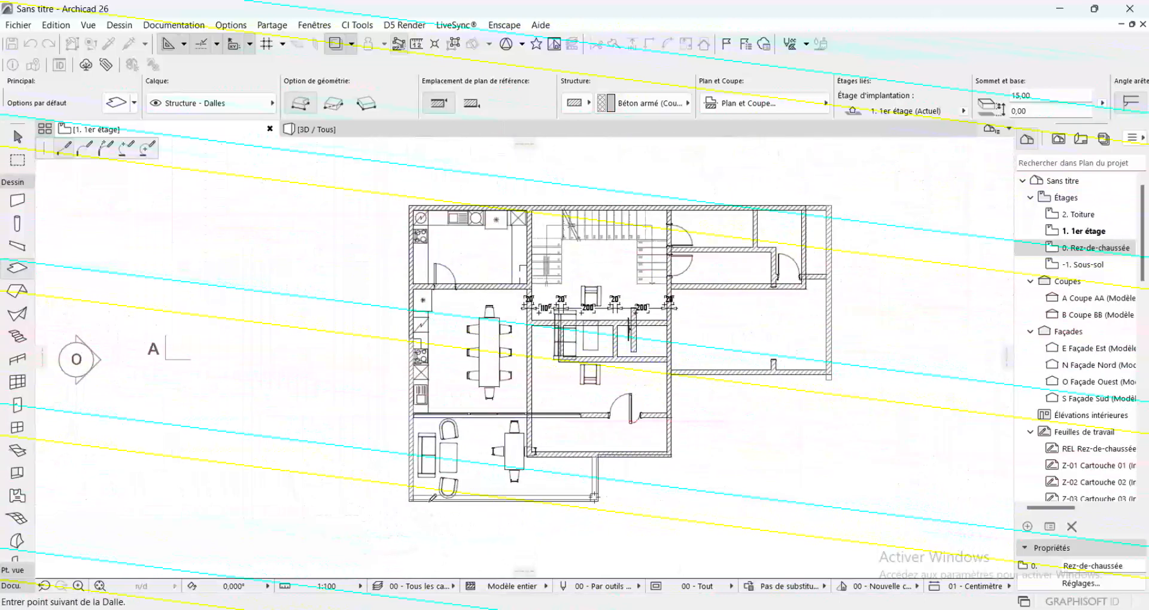
{"action": "scroll", "coordinate": [411, 192], "scroll_direction": "up", "scroll_amount": 3}
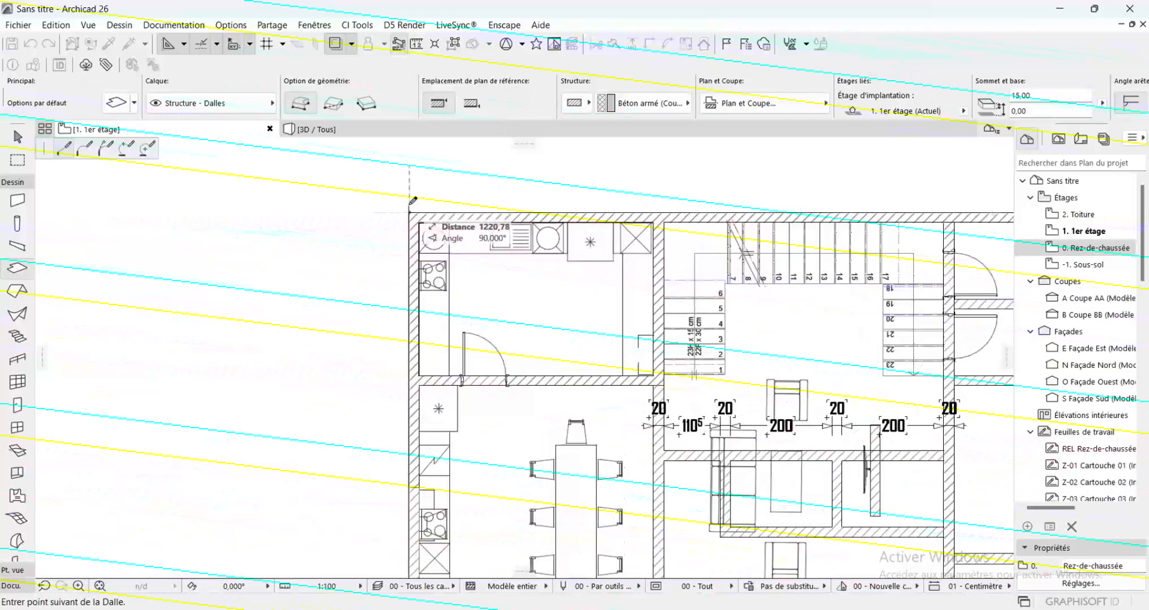
{"action": "left_click", "coordinate": [410, 213]}
{"action": "scroll", "coordinate": [363, 187], "scroll_direction": "down", "scroll_amount": 3}
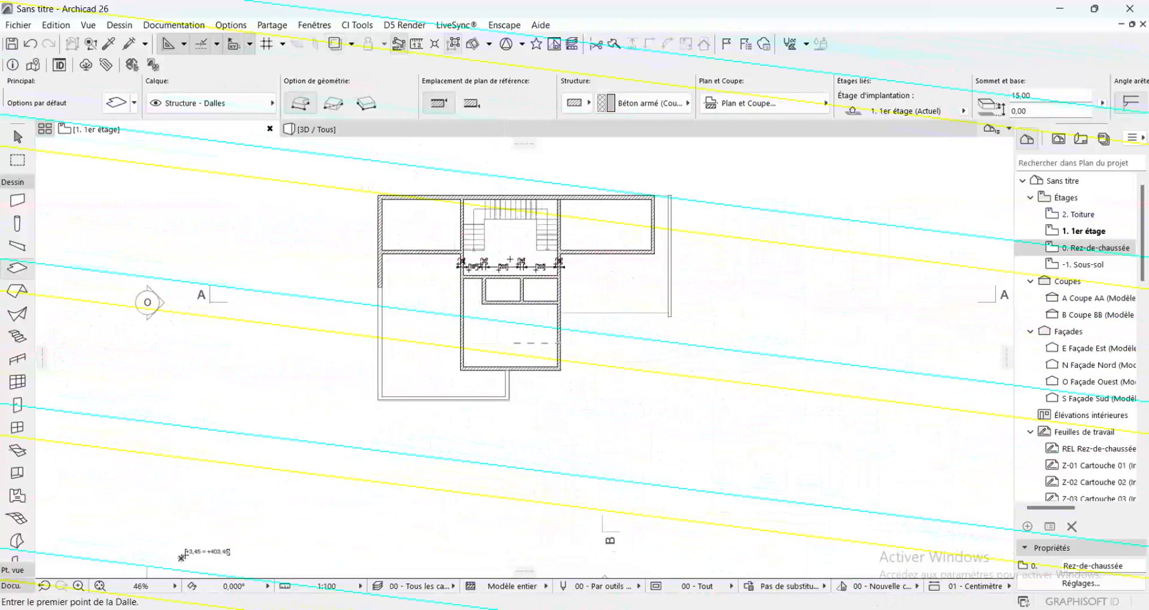
Select the new 1er étage slab and pick up its settings as the slab defaults
{"action": "scroll", "coordinate": [513, 263], "scroll_direction": "up", "scroll_amount": 2}
{"action": "left_click", "coordinate": [523, 246], "text": "shift"}
{"action": "scroll", "coordinate": [604, 319], "scroll_direction": "down", "scroll_amount": 2}
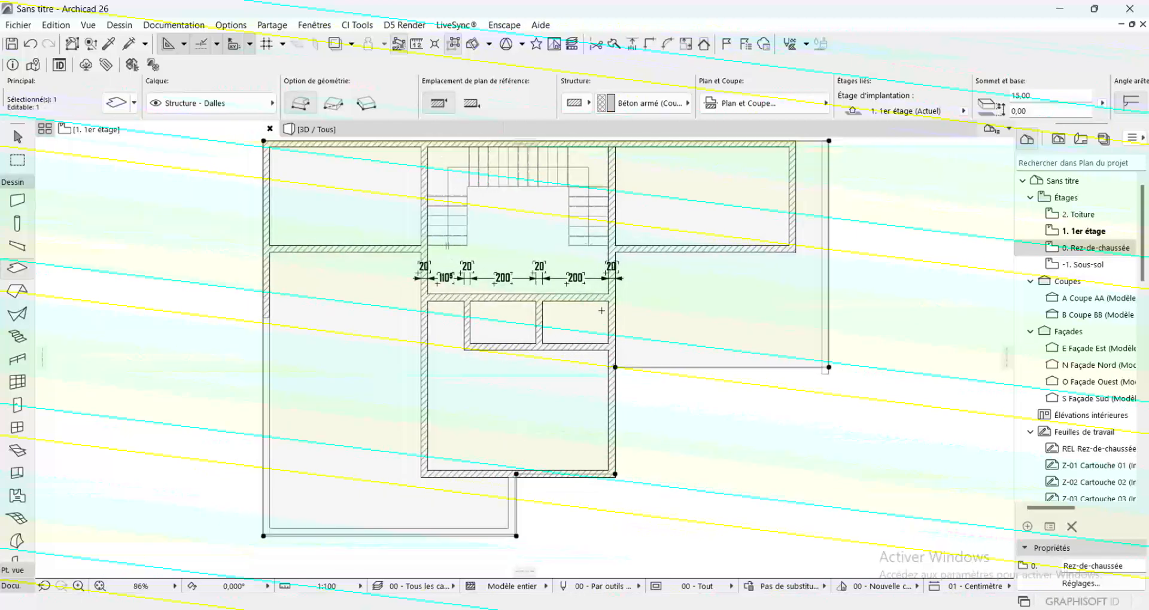
{"action": "scroll", "coordinate": [589, 246], "scroll_direction": "up", "scroll_amount": 2}
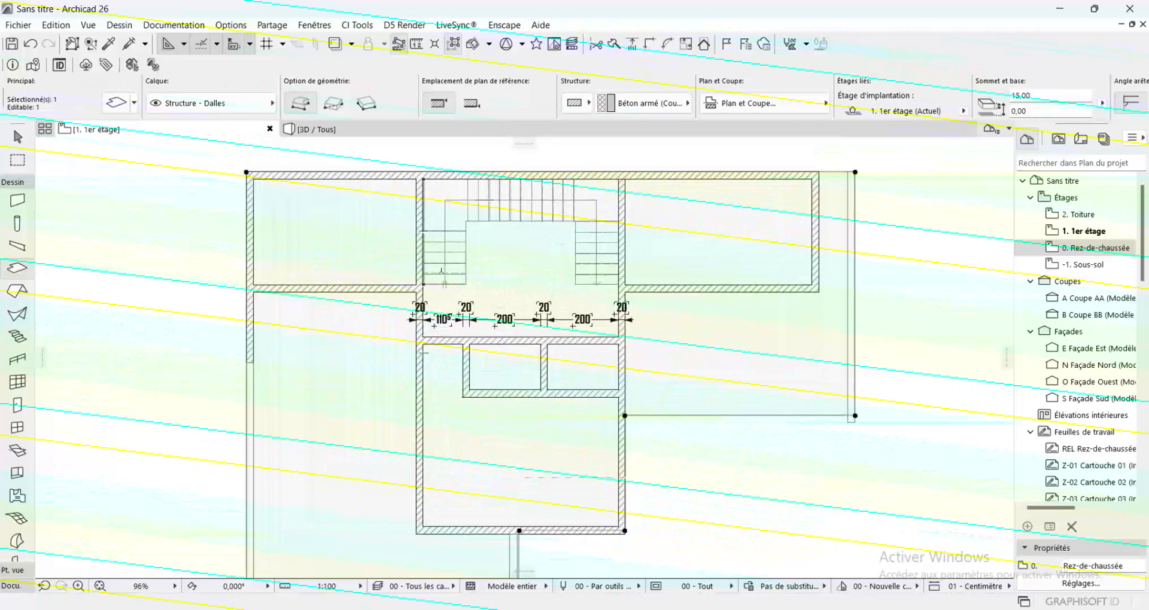
{"action": "scroll", "coordinate": [461, 286], "scroll_direction": "up", "scroll_amount": 2}
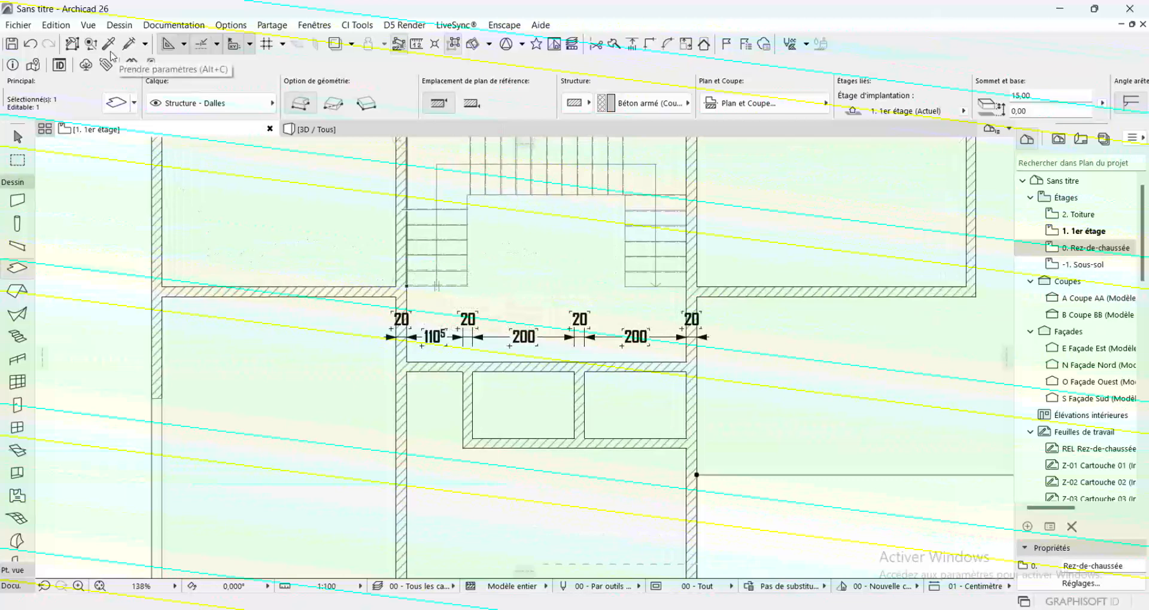
{"action": "left_click", "coordinate": [150, 65]}
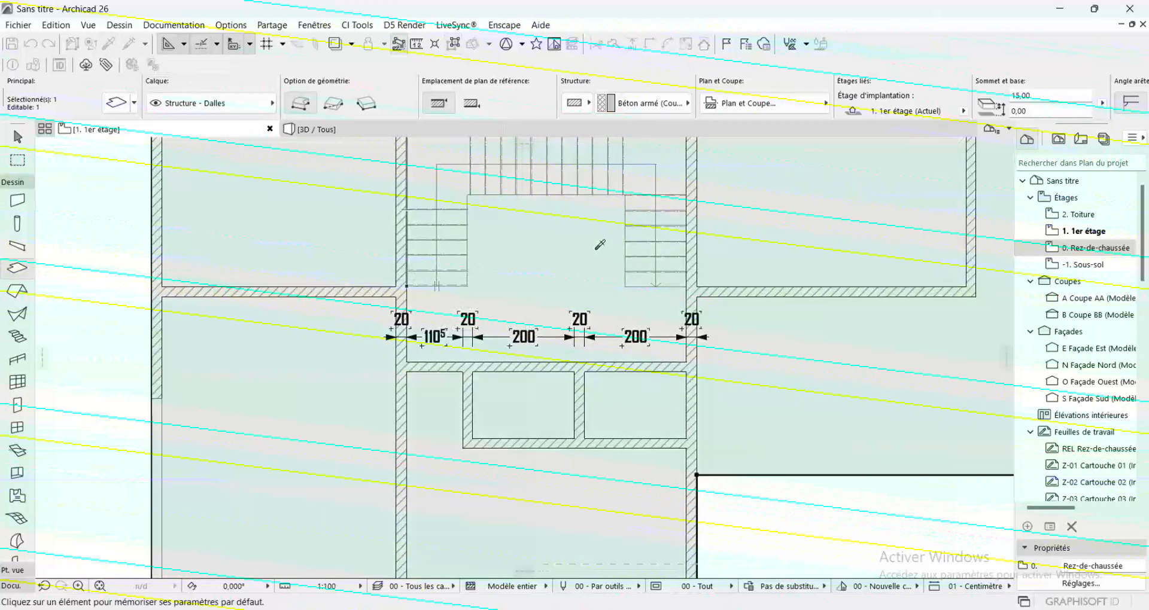
{"action": "left_click", "coordinate": [574, 244]}
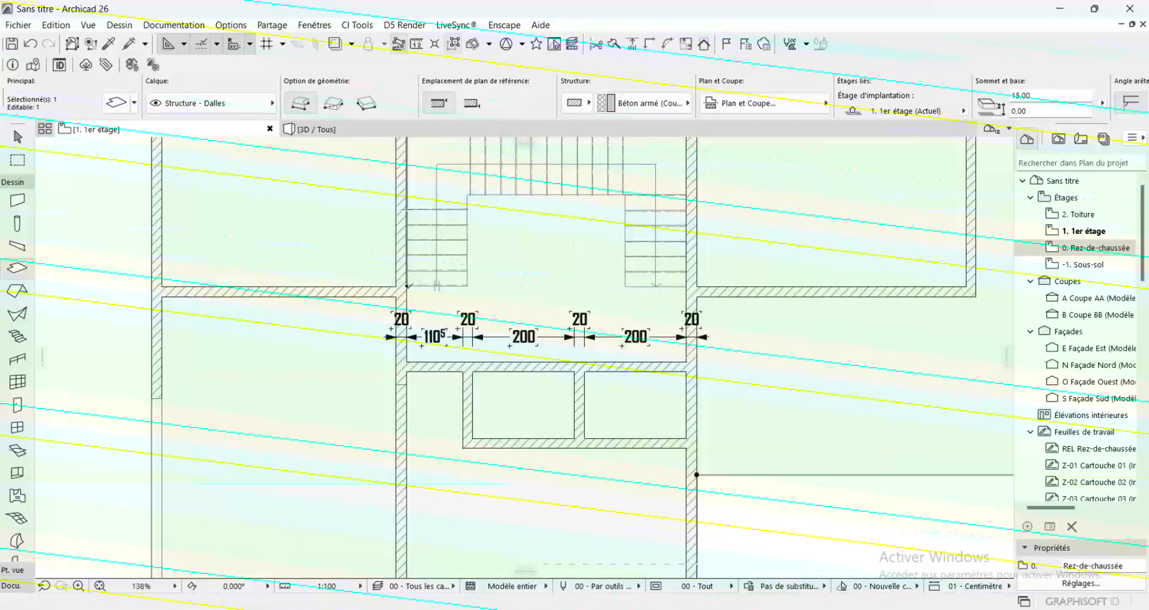
Cut a rectangular 550 × 300 cm stairwell opening in the slab, following the inner wall faces around the staircase
{"action": "left_click", "coordinate": [408, 287]}
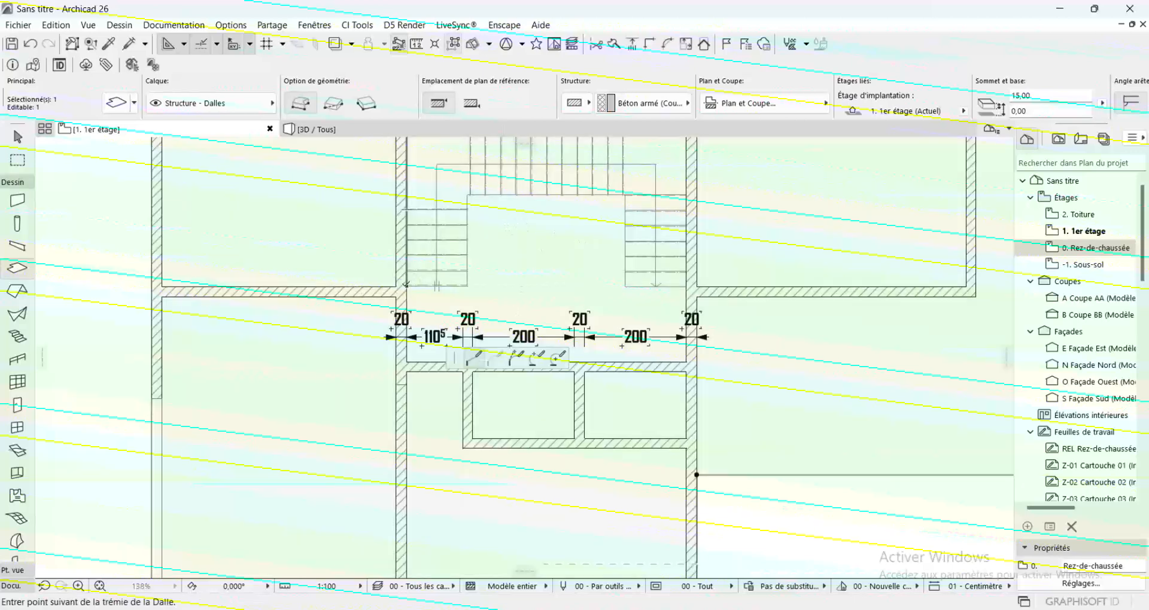
{"action": "left_click", "coordinate": [686, 287]}
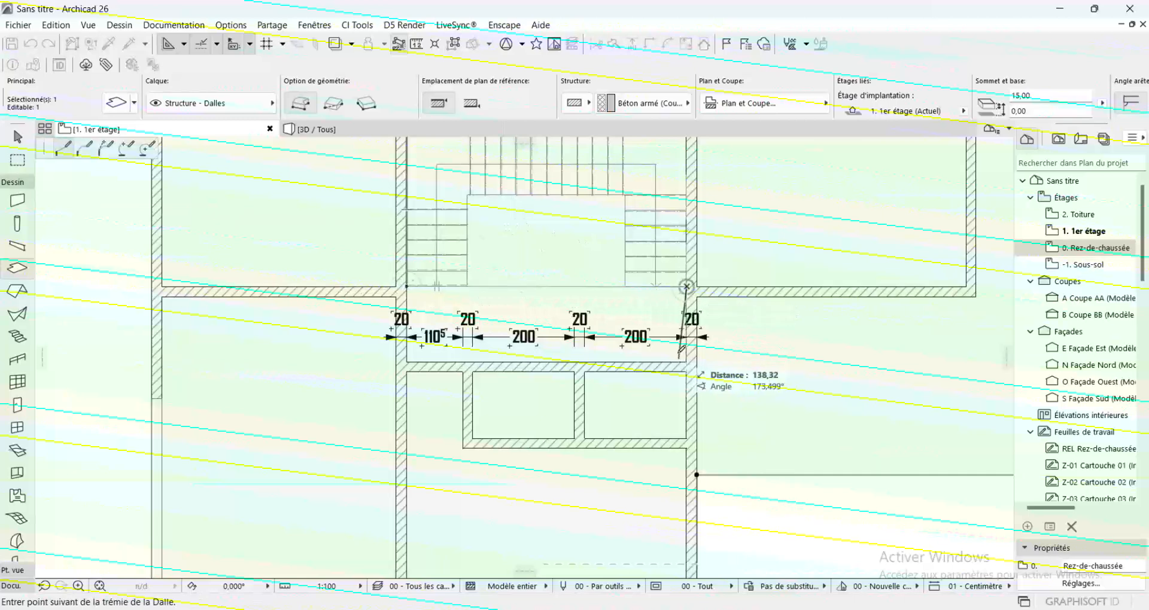
{"action": "scroll", "coordinate": [687, 323], "scroll_direction": "down", "scroll_amount": 5}
{"action": "scroll", "coordinate": [687, 252], "scroll_direction": "up", "scroll_amount": 6}
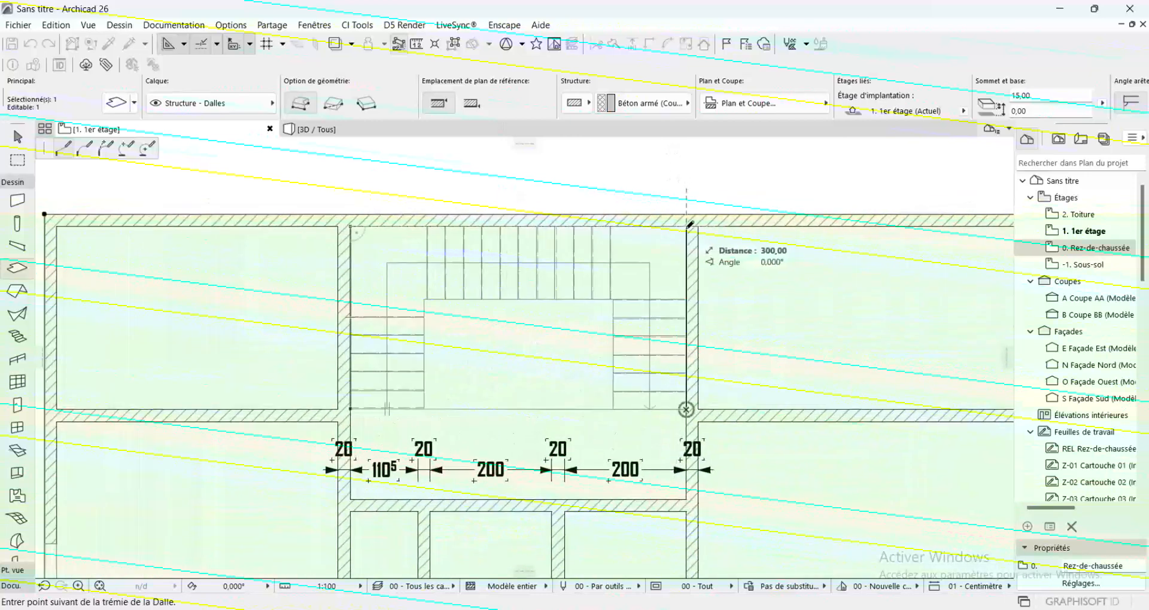
{"action": "left_click", "coordinate": [687, 226]}
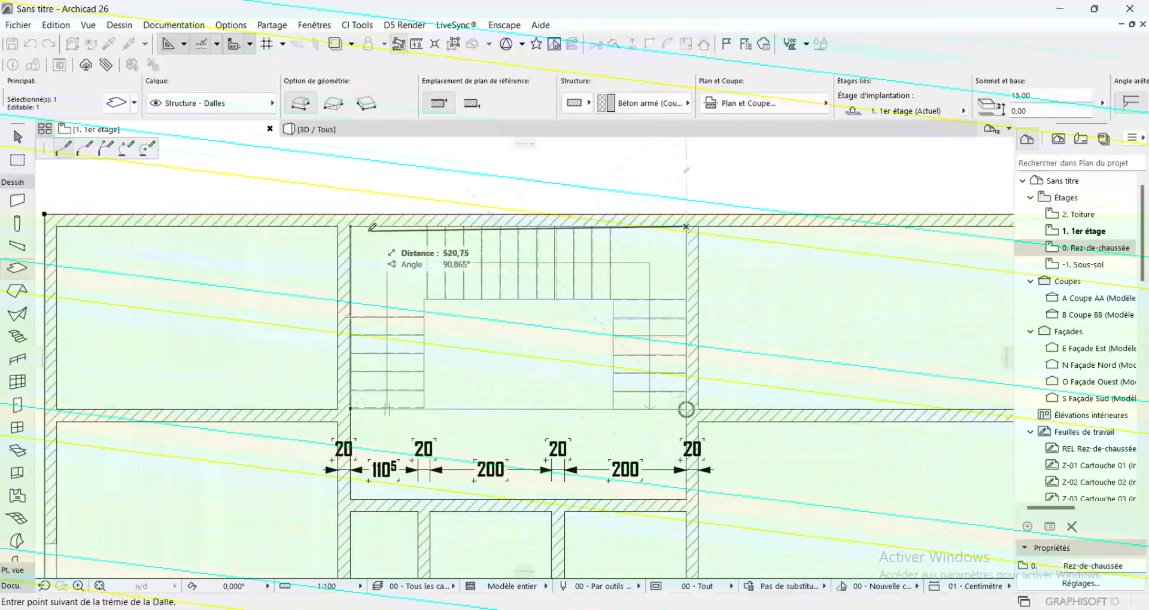
{"action": "left_click", "coordinate": [350, 227]}
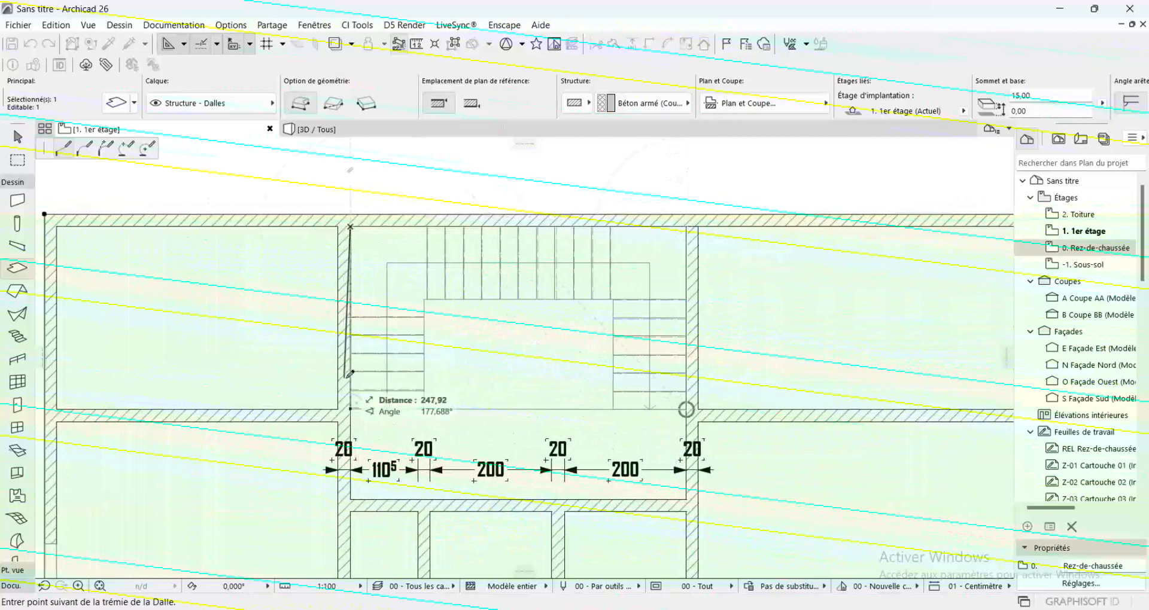
{"action": "double_click", "coordinate": [351, 409]}
{"action": "key", "text": "Escape"}
{"action": "scroll", "coordinate": [493, 353], "scroll_direction": "down", "scroll_amount": 4}
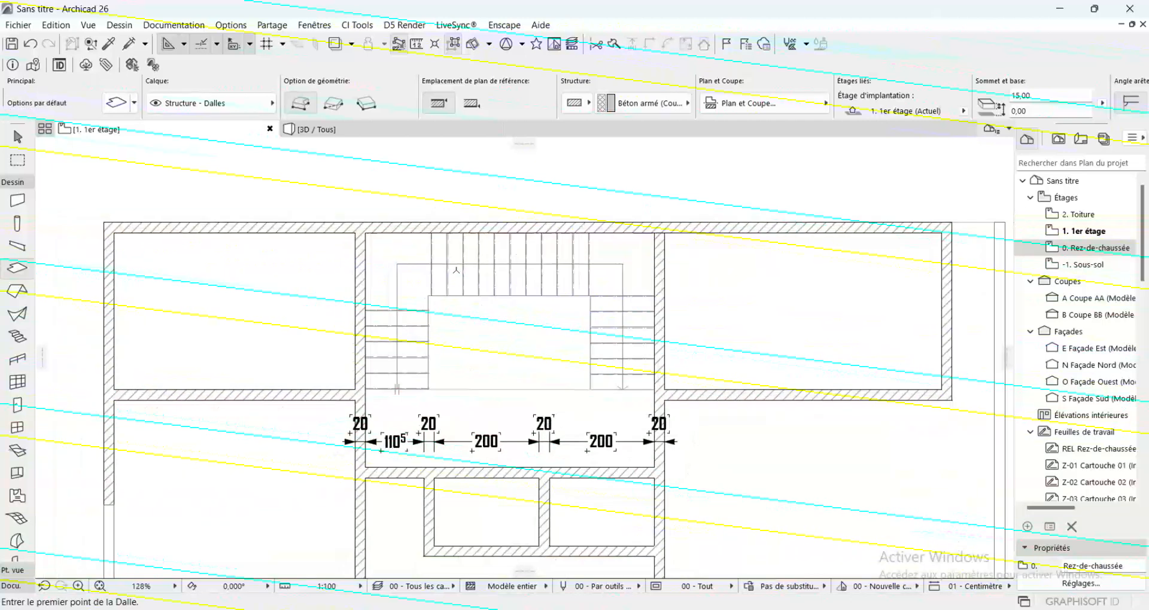
Pick up the 90 × 210 cm Porte 26 settings from the main bedroom door on the Rez-de-chaussée, and return to the 1er étage
{"action": "scroll", "coordinate": [457, 317], "scroll_direction": "up", "scroll_amount": 3}
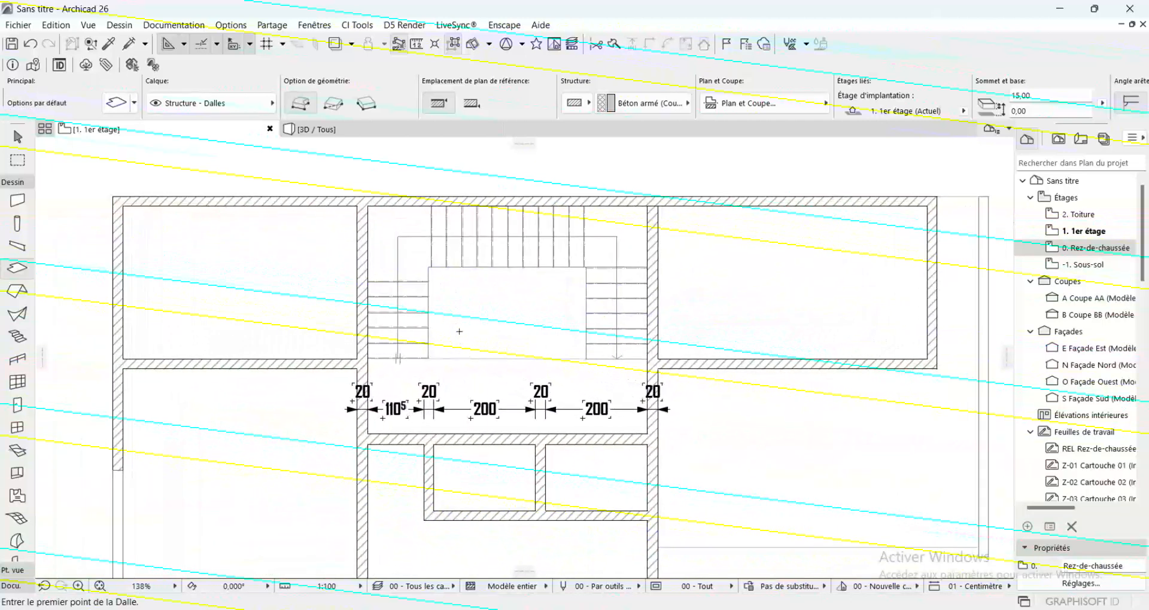
{"action": "scroll", "coordinate": [455, 303], "scroll_direction": "down", "scroll_amount": 2}
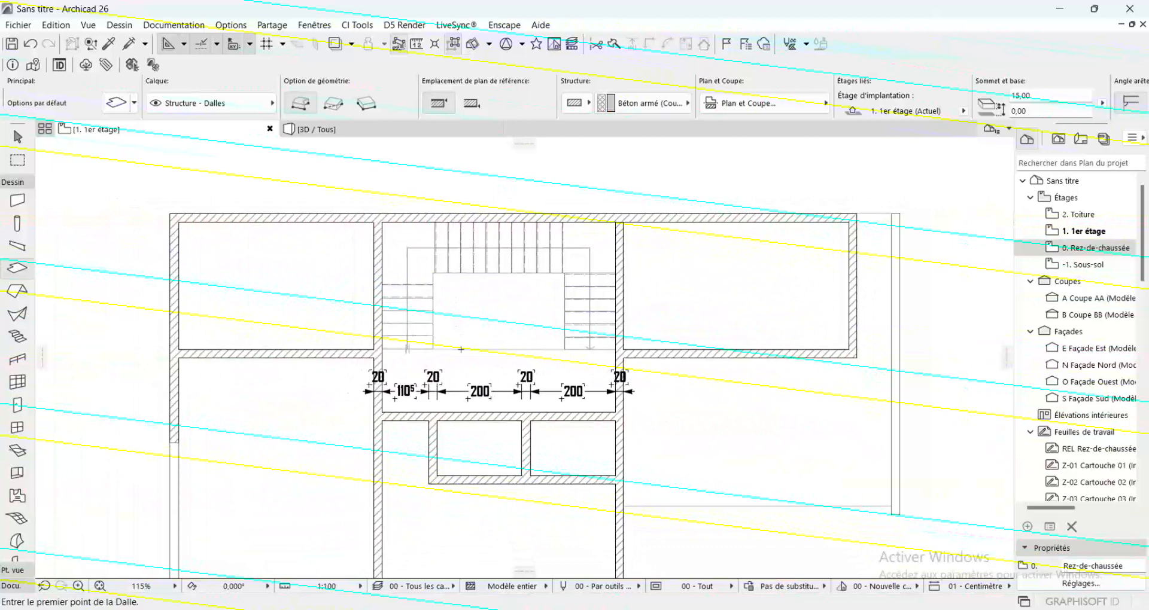
{"action": "scroll", "coordinate": [473, 337], "scroll_direction": "down", "scroll_amount": 4}
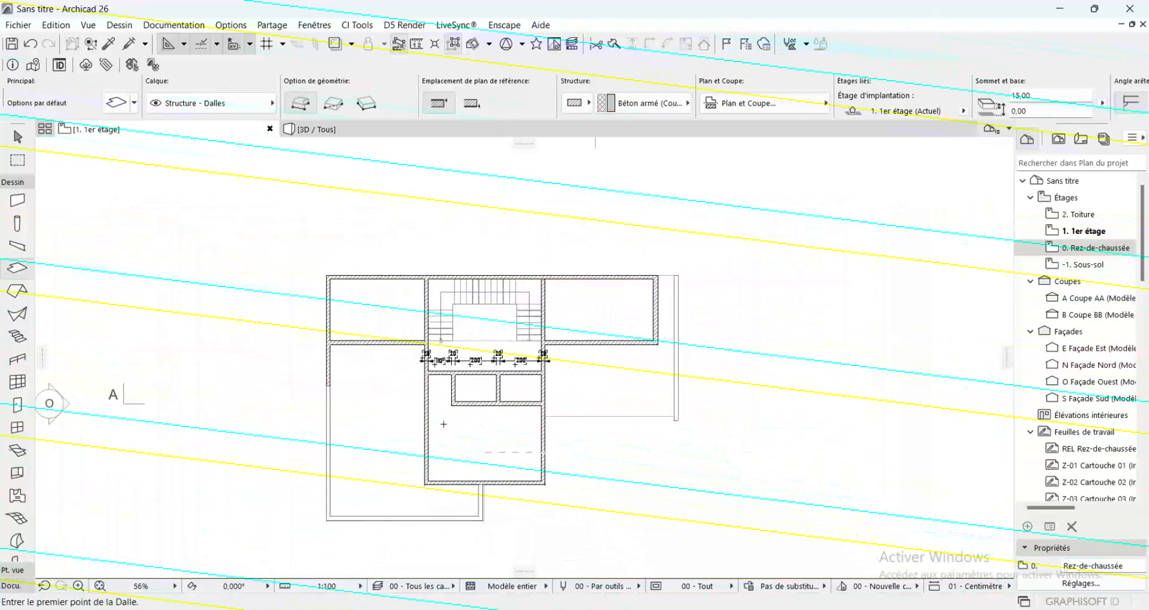
{"action": "scroll", "coordinate": [443, 424], "scroll_direction": "up", "scroll_amount": 3}
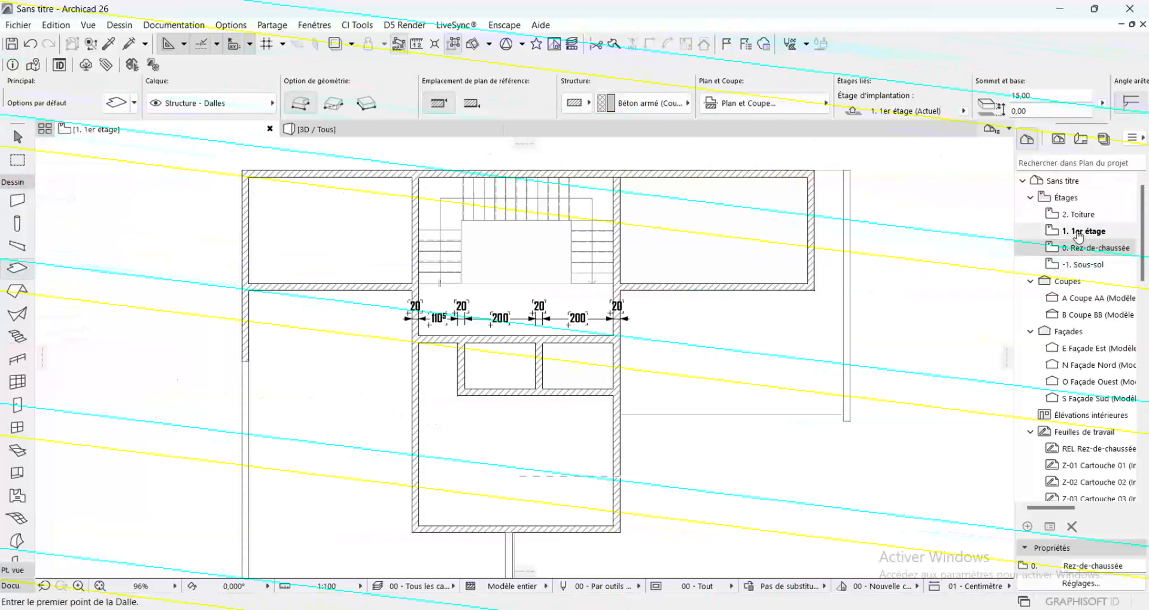
{"action": "left_click", "coordinate": [1086, 250]}
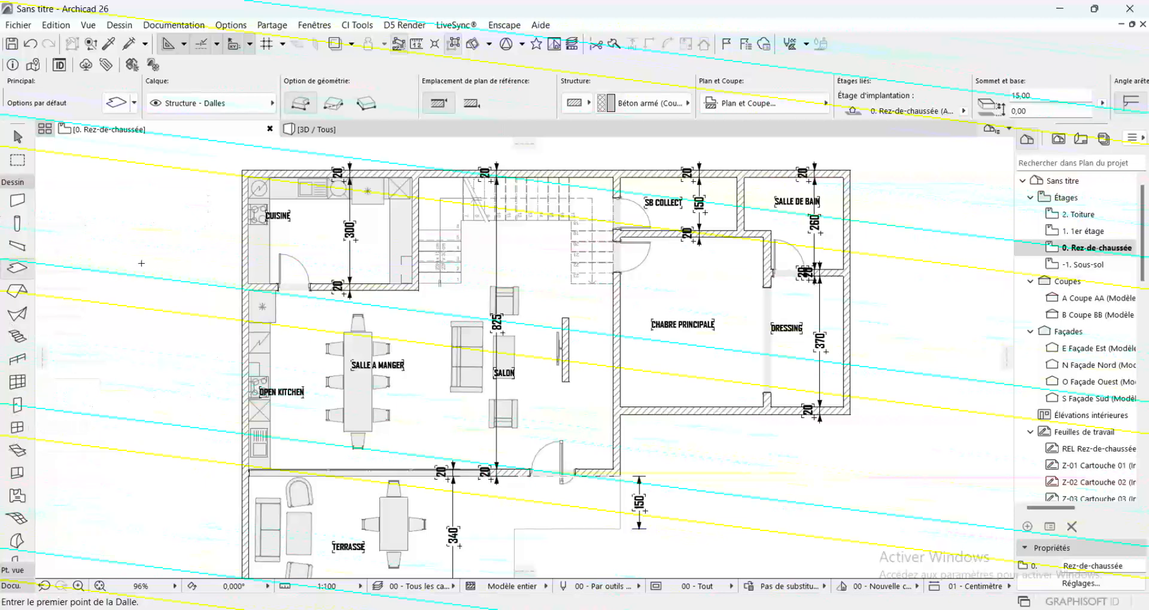
{"action": "key", "text": "alt"}
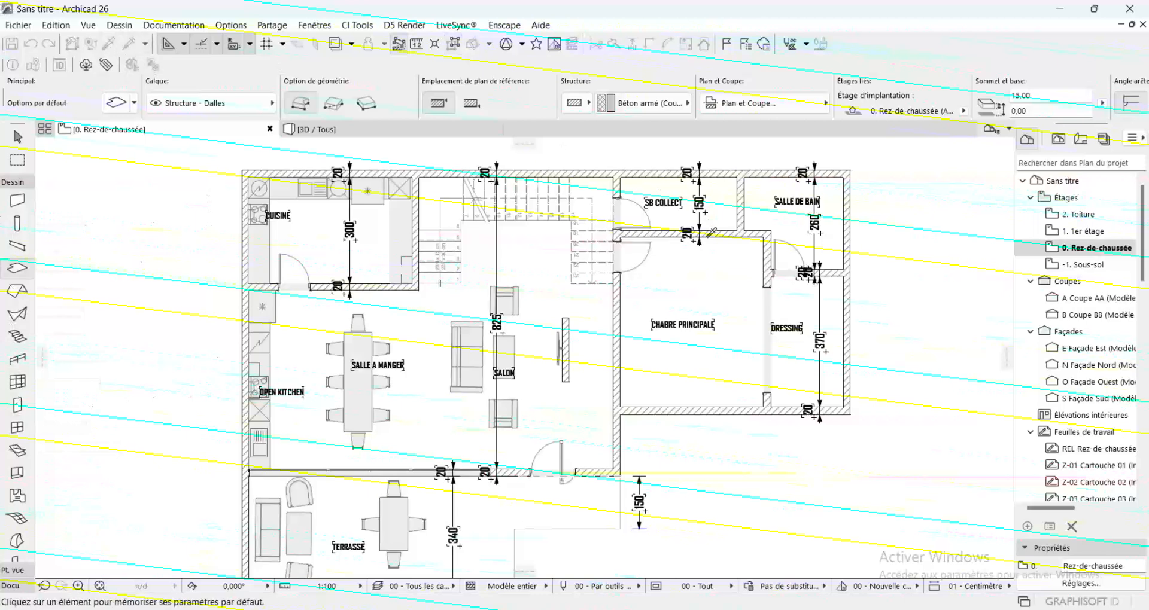
{"action": "left_click", "coordinate": [647, 248], "text": "alt"}
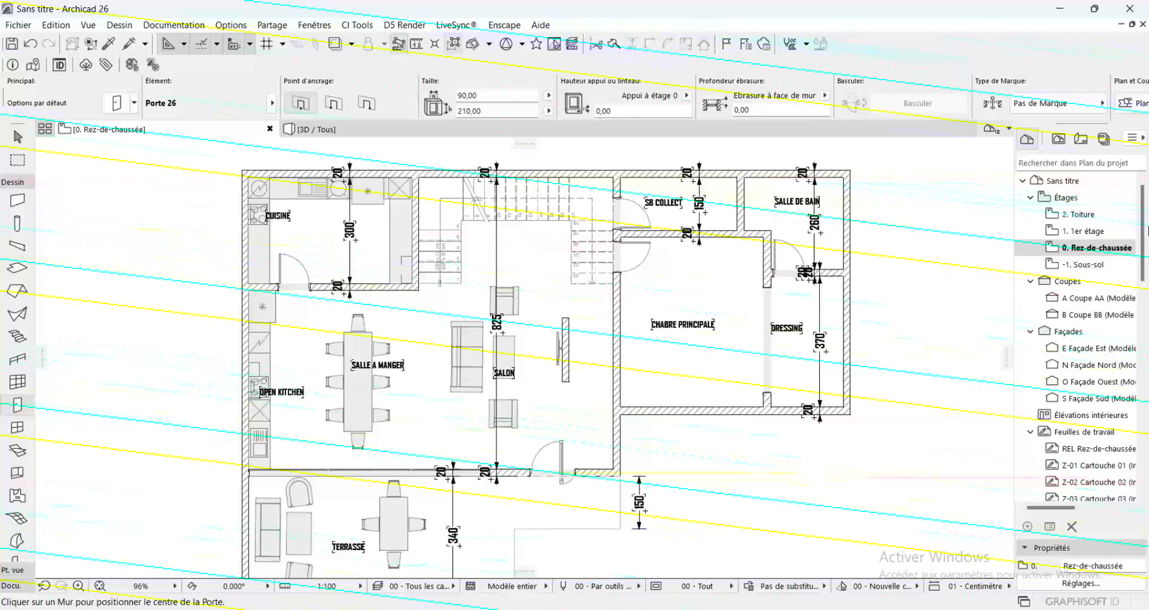
{"action": "double_click", "coordinate": [1113, 232]}
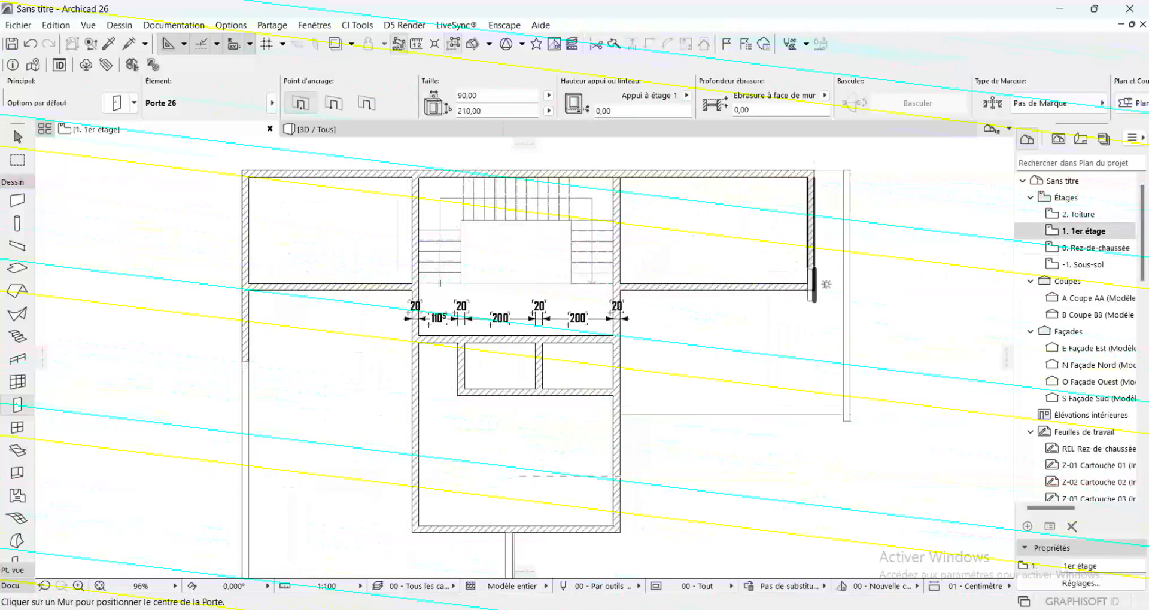
Place one door in the corridor's lower wall beside the small rooms and another near the left end of the upper-left room's lower wall
{"action": "left_click", "coordinate": [436, 352]}
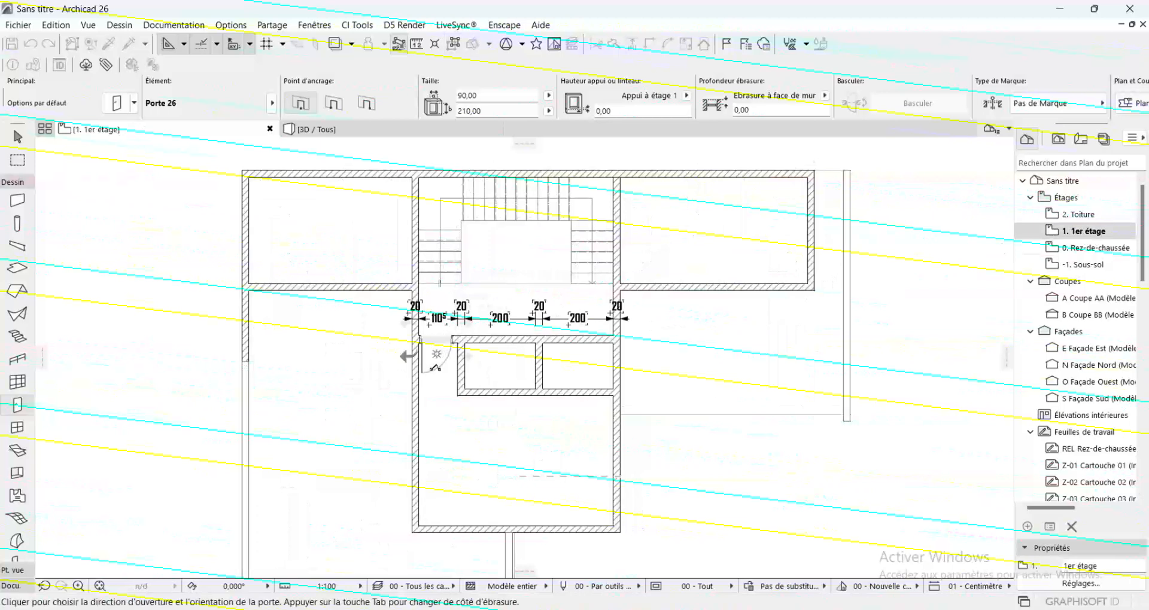
{"action": "left_click", "coordinate": [436, 355]}
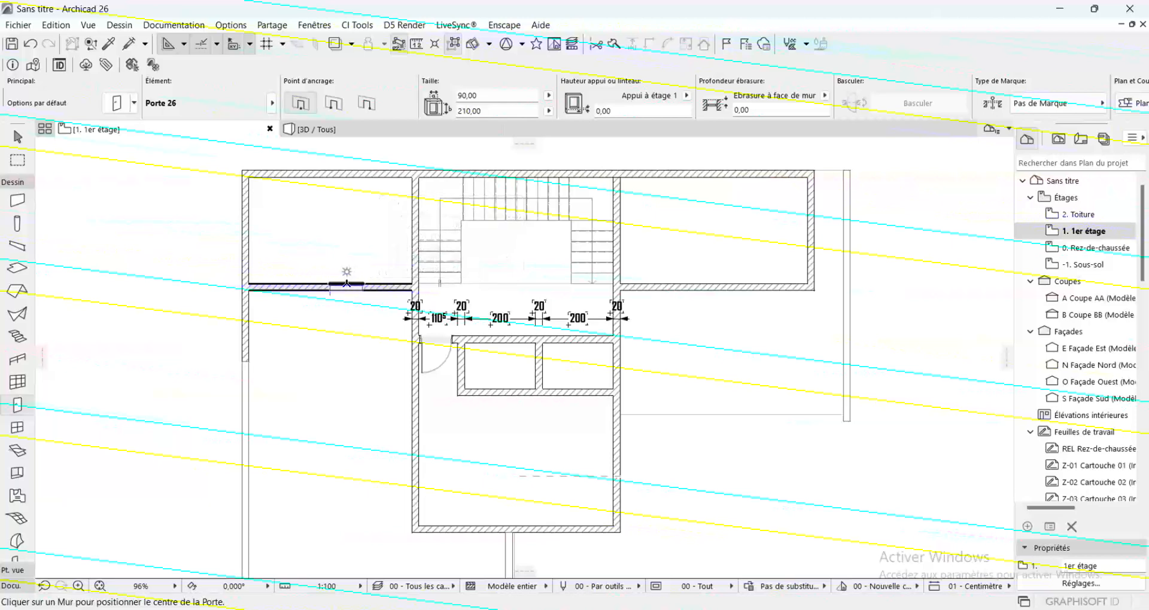
{"action": "left_click", "coordinate": [280, 279]}
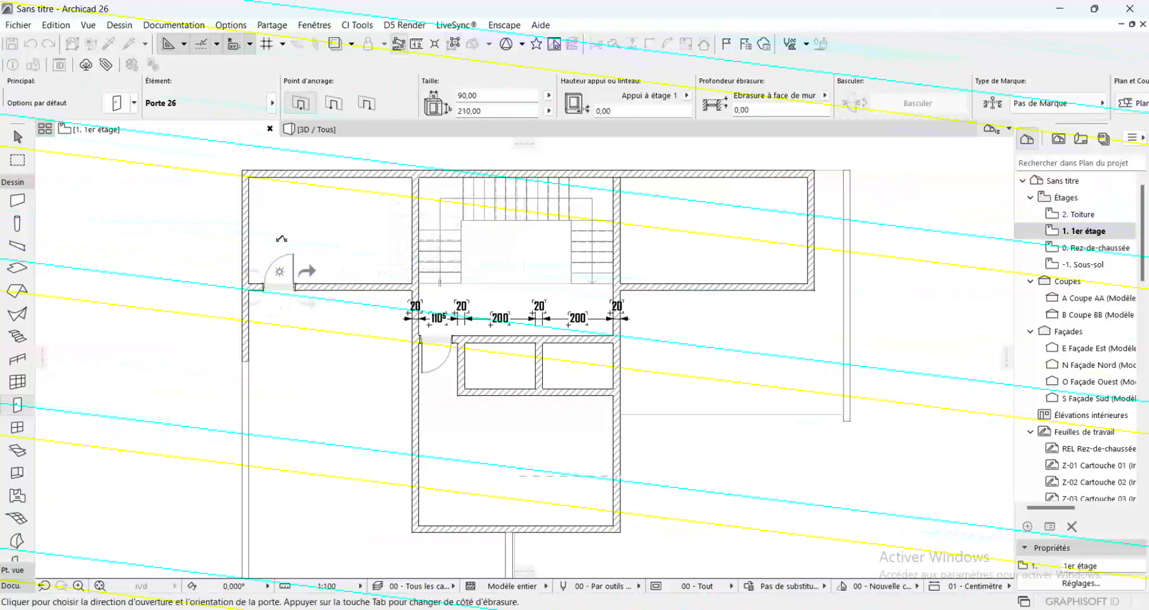
{"action": "left_click", "coordinate": [278, 255]}
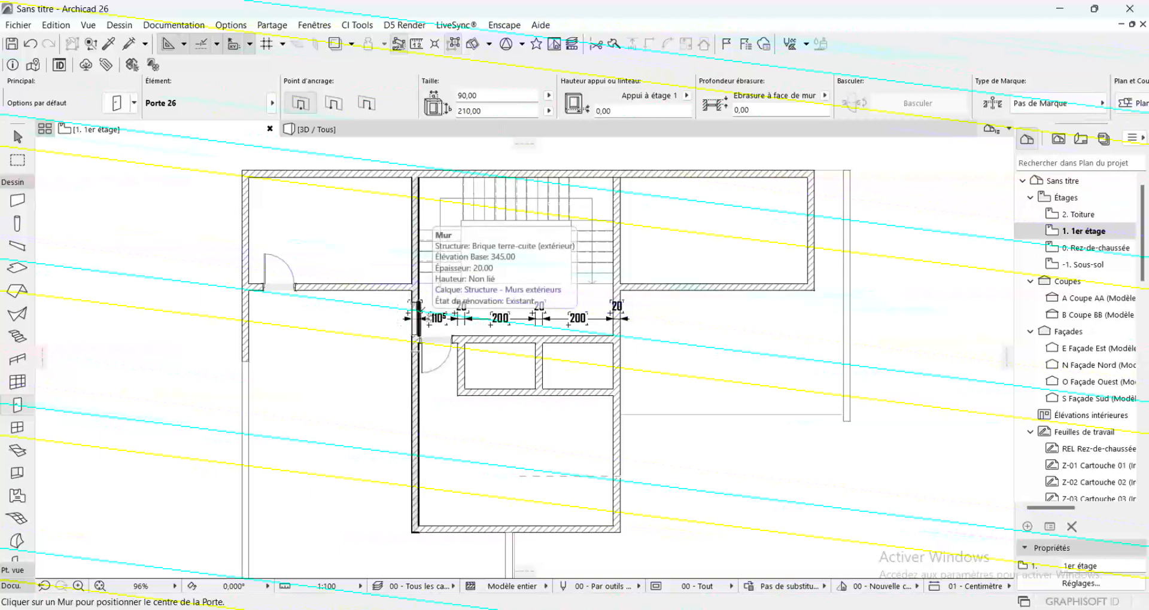
Move the upper-left room's lower wall, with its door, 150 cm downward
{"action": "scroll", "coordinate": [356, 297], "scroll_direction": "up", "scroll_amount": 3}
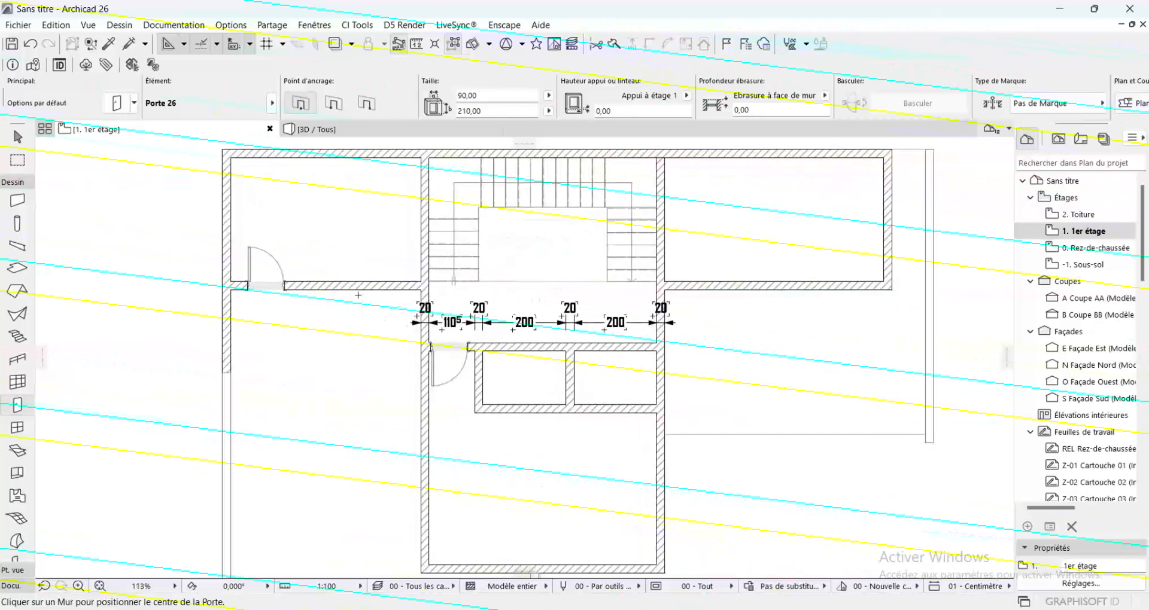
{"action": "left_click", "coordinate": [388, 282], "text": "shift"}
{"action": "left_click", "coordinate": [440, 284]}
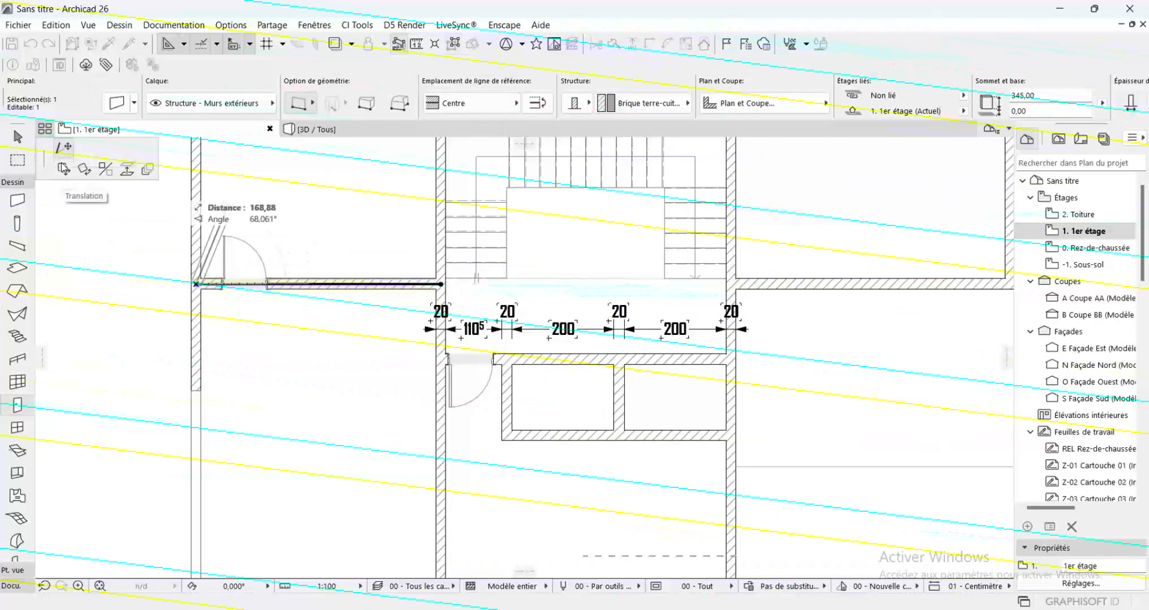
{"action": "left_click", "coordinate": [63, 169]}
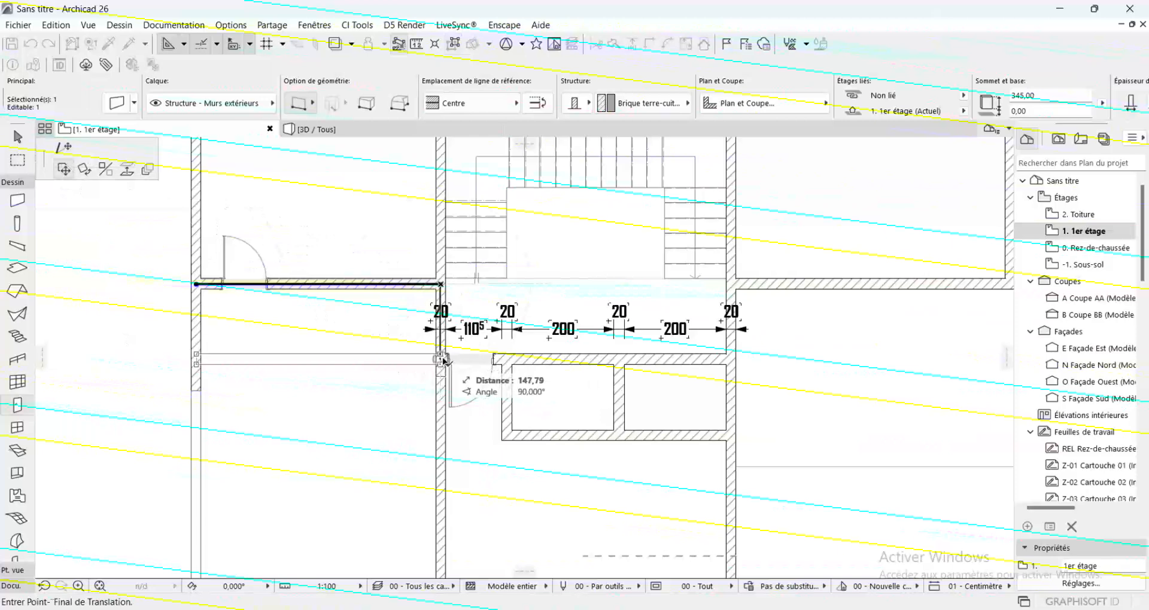
{"action": "type", "text": "15"}
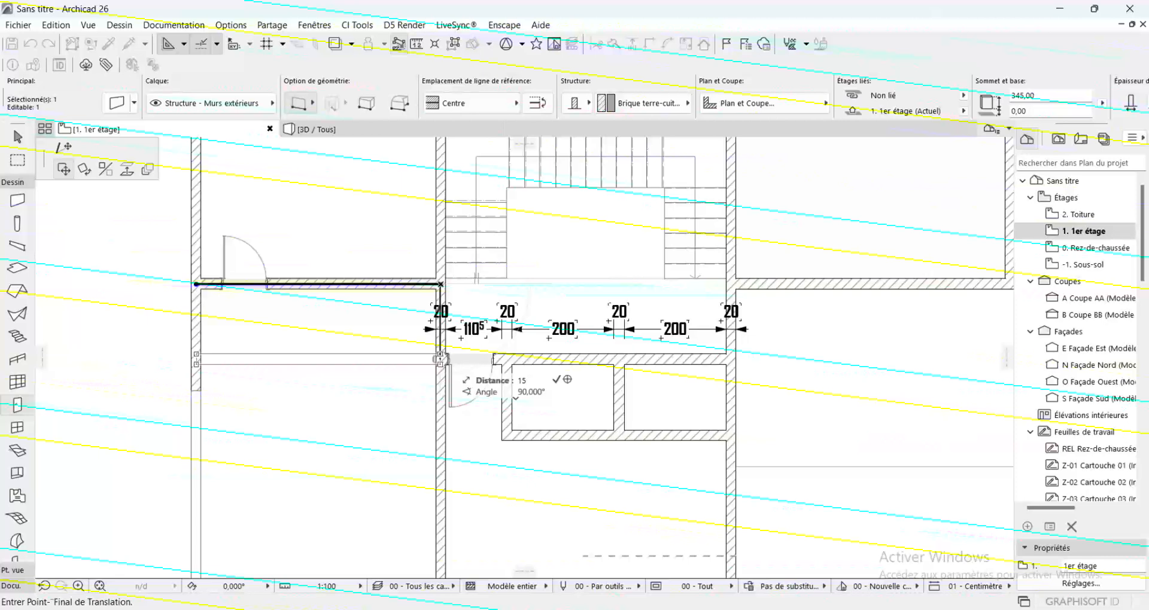
{"action": "type", "text": "0"}
{"action": "key", "text": "Return"}
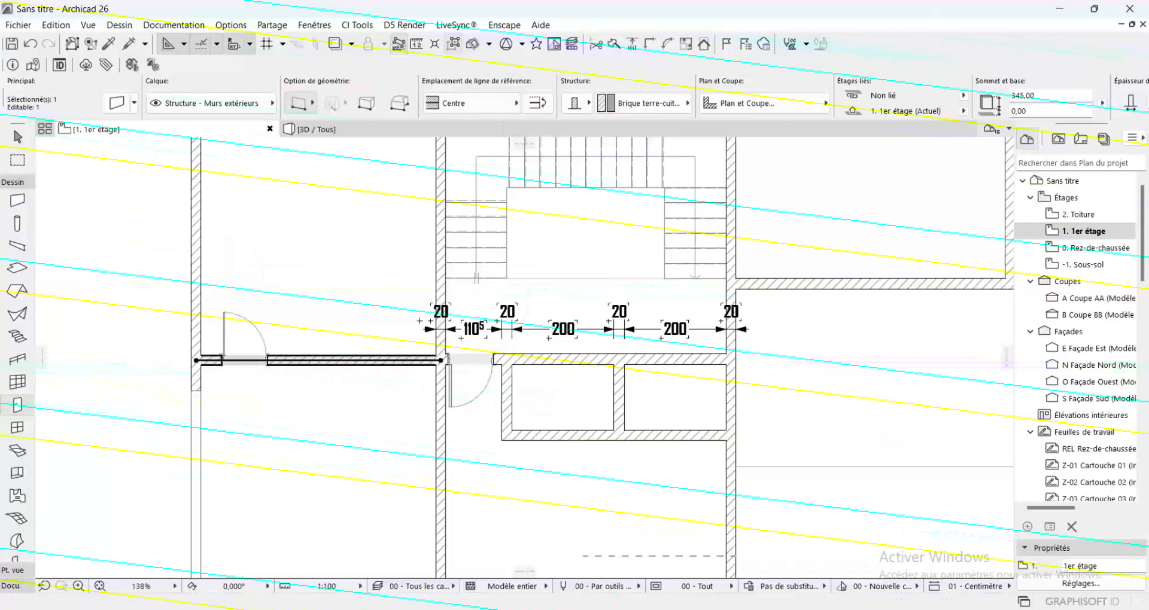
{"action": "key", "text": "Escape"}
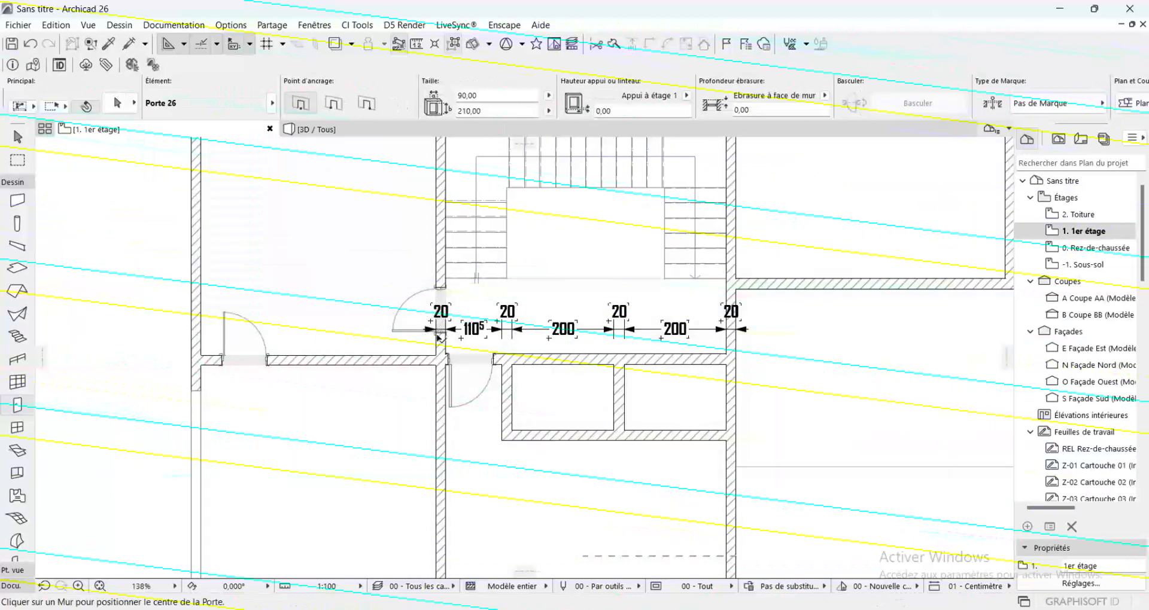
Place a door between the stair hall and the upper-left room, opening into the room, and shift it closer to the moved lower wall
{"action": "left_click", "coordinate": [430, 331]}
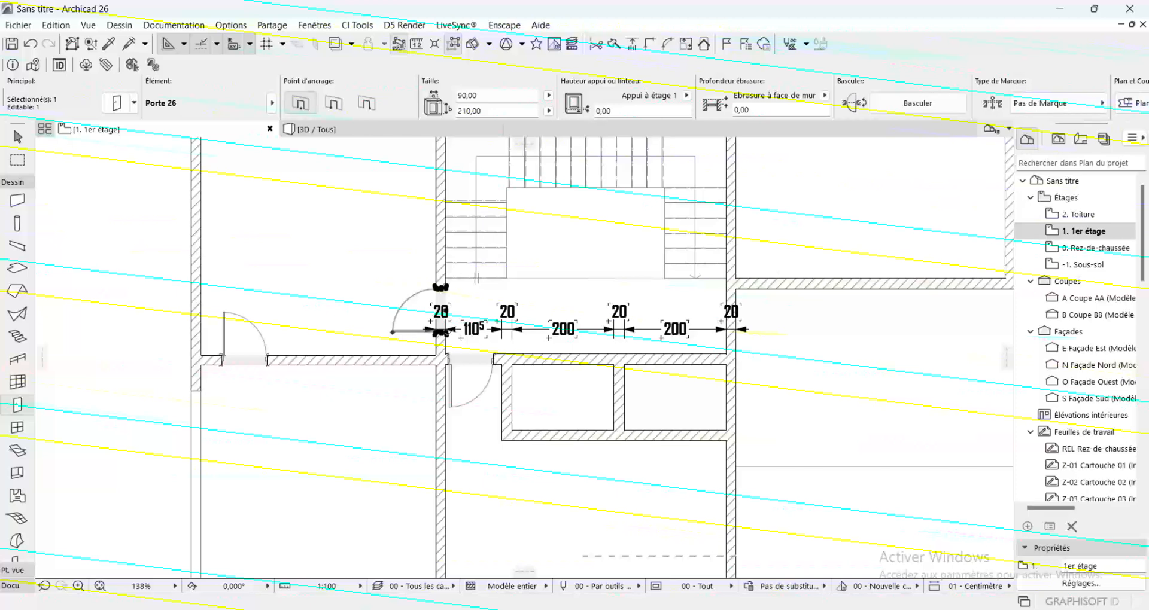
{"action": "left_click", "coordinate": [443, 331]}
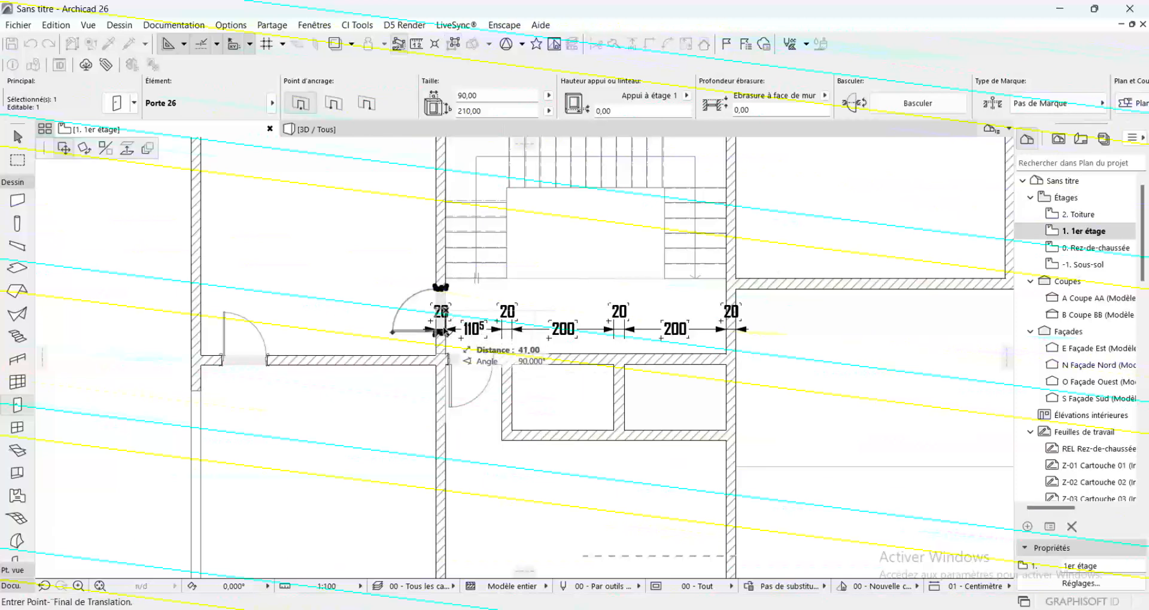
{"action": "left_click", "coordinate": [444, 322]}
{"action": "key", "text": "Escape"}
{"action": "scroll", "coordinate": [334, 323], "scroll_direction": "down", "scroll_amount": 4}
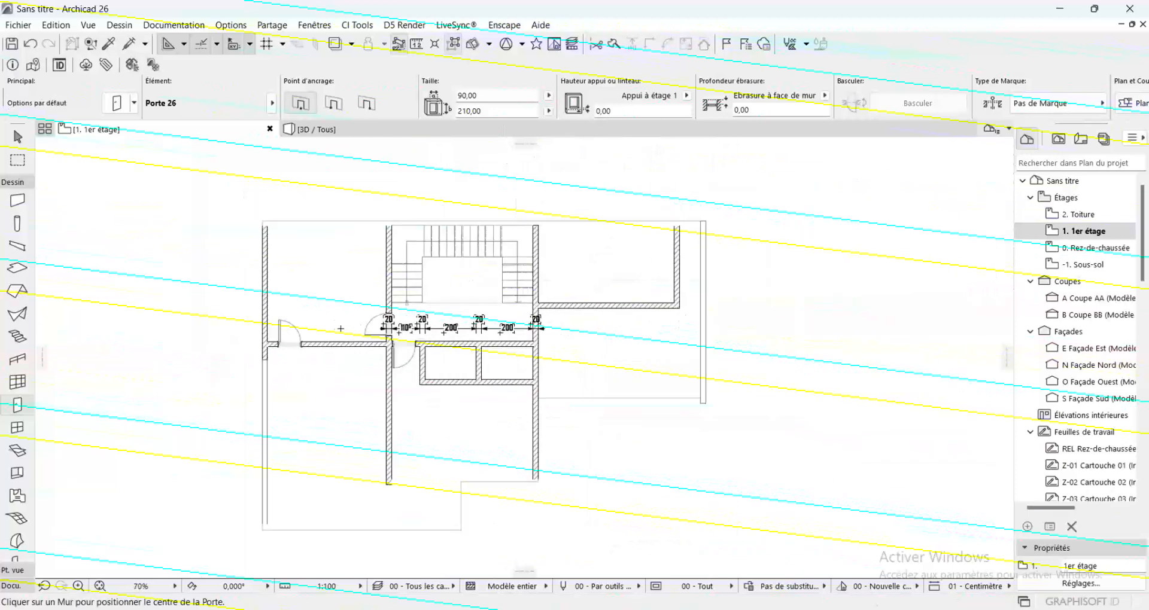
Add a door in the left wall of the left small room and one in the upper wall of the right small room, both opening inward
{"action": "scroll", "coordinate": [496, 328], "scroll_direction": "up", "scroll_amount": 2}
{"action": "scroll", "coordinate": [501, 327], "scroll_direction": "up", "scroll_amount": 1}
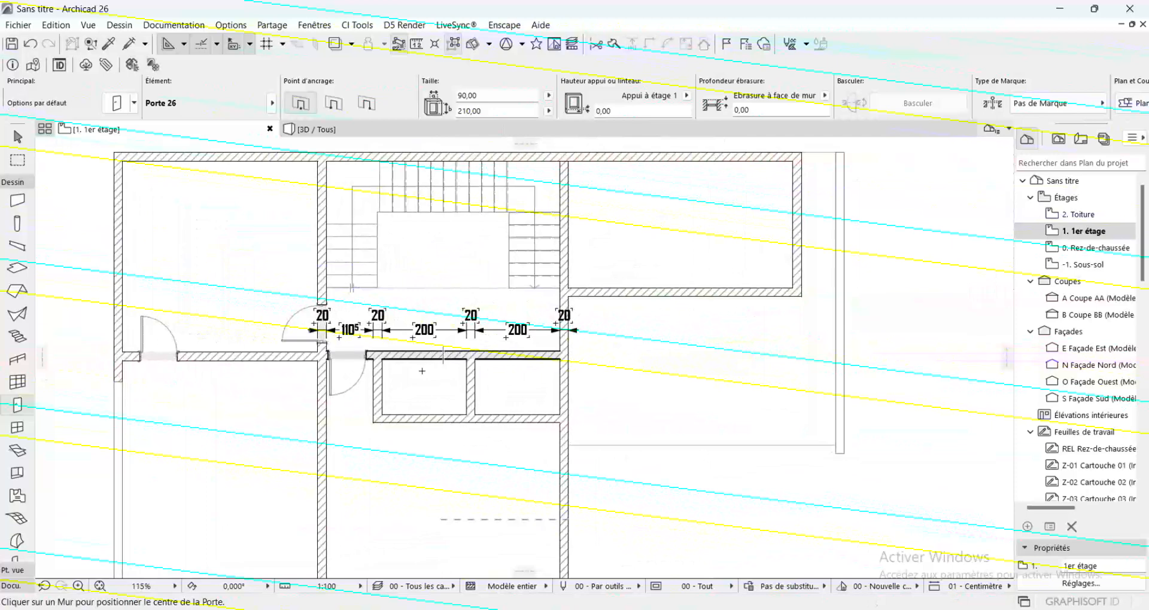
{"action": "left_click", "coordinate": [382, 381]}
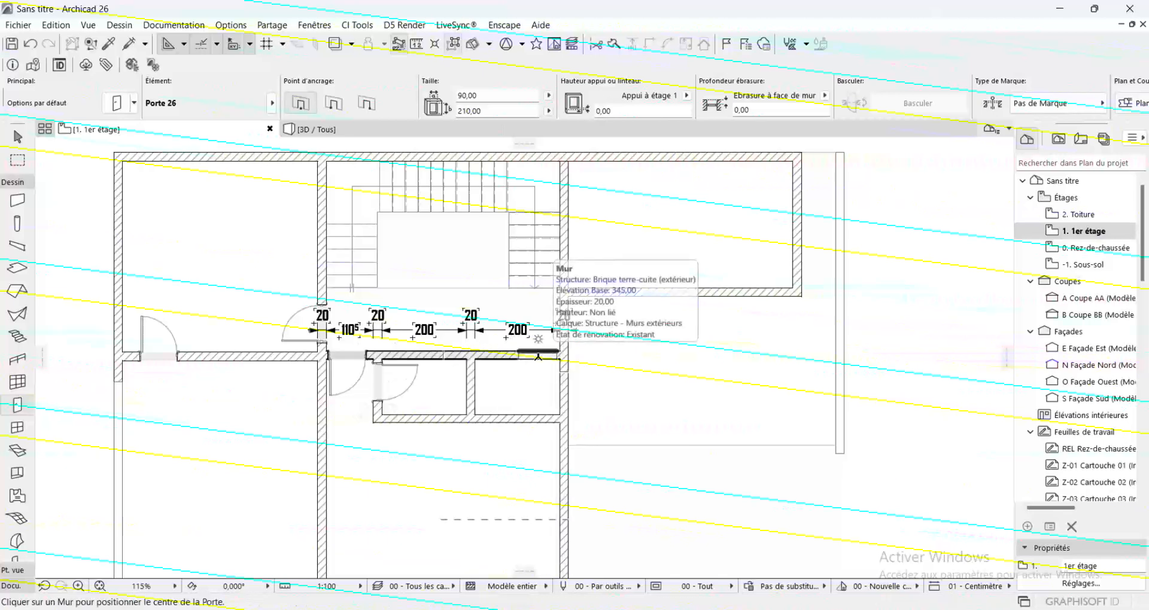
{"action": "left_click", "coordinate": [494, 353]}
{"action": "left_click", "coordinate": [500, 386]}
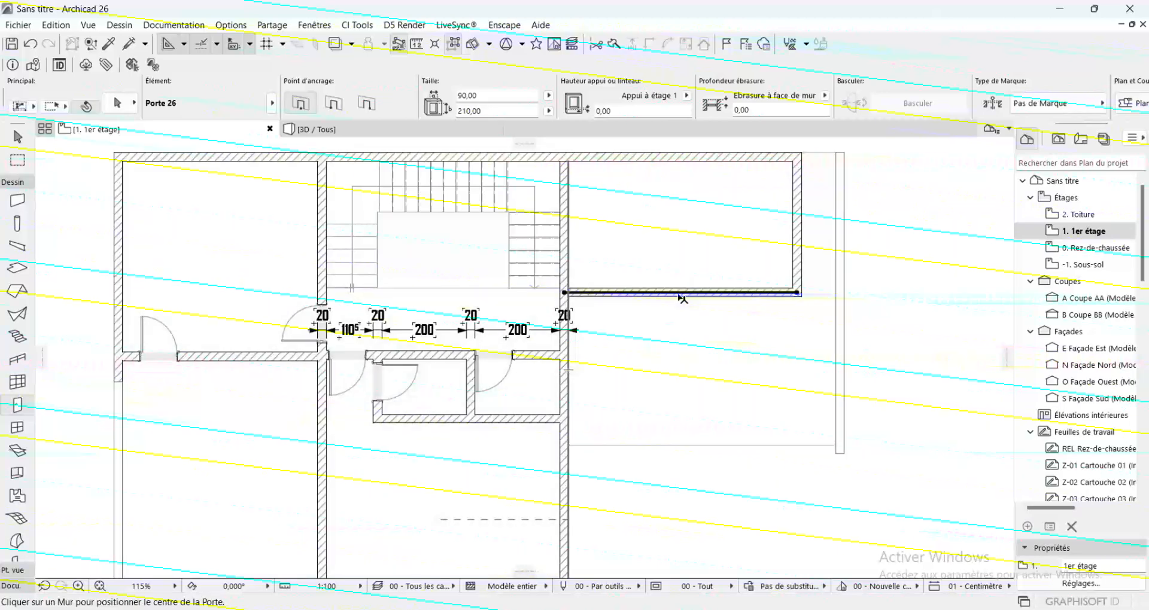
Move the upper-right room's lower wall down in line with the corridor's lower wall, and extend the room's right exterior wall to meet it
{"action": "left_click", "coordinate": [567, 292], "text": "shift"}
{"action": "left_click", "coordinate": [565, 292]}
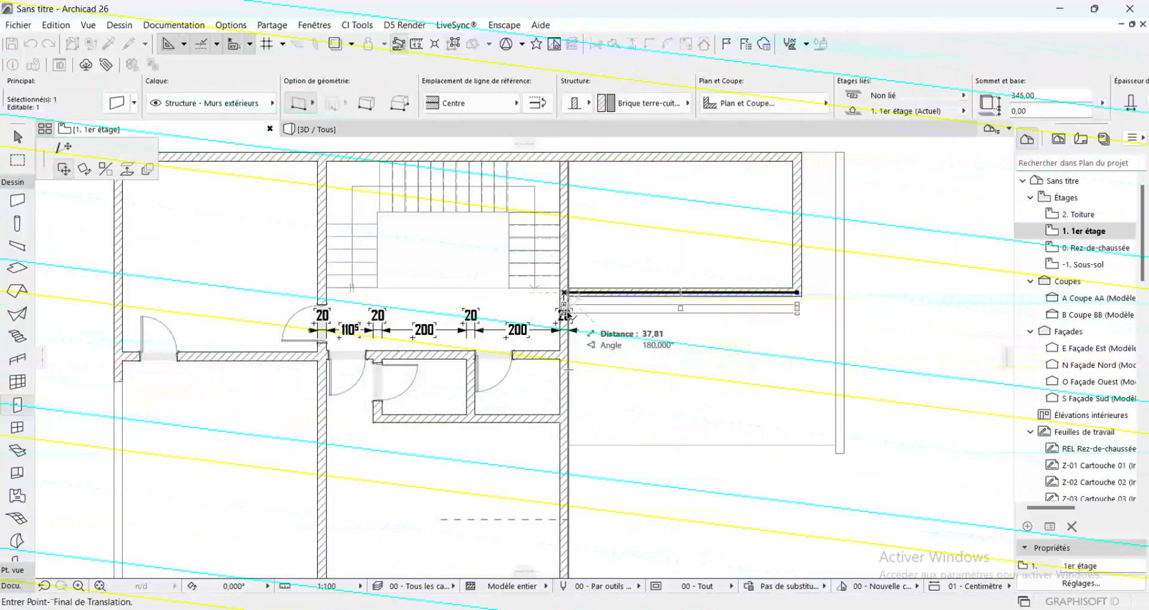
{"action": "left_click", "coordinate": [564, 357]}
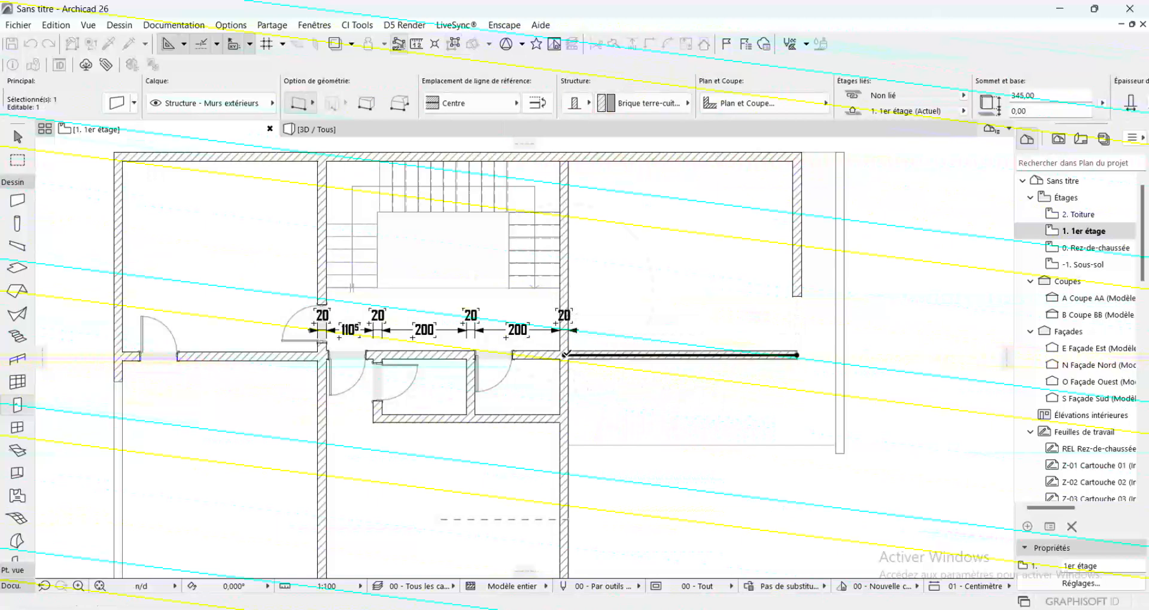
{"action": "left_click", "coordinate": [793, 280], "text": "shift"}
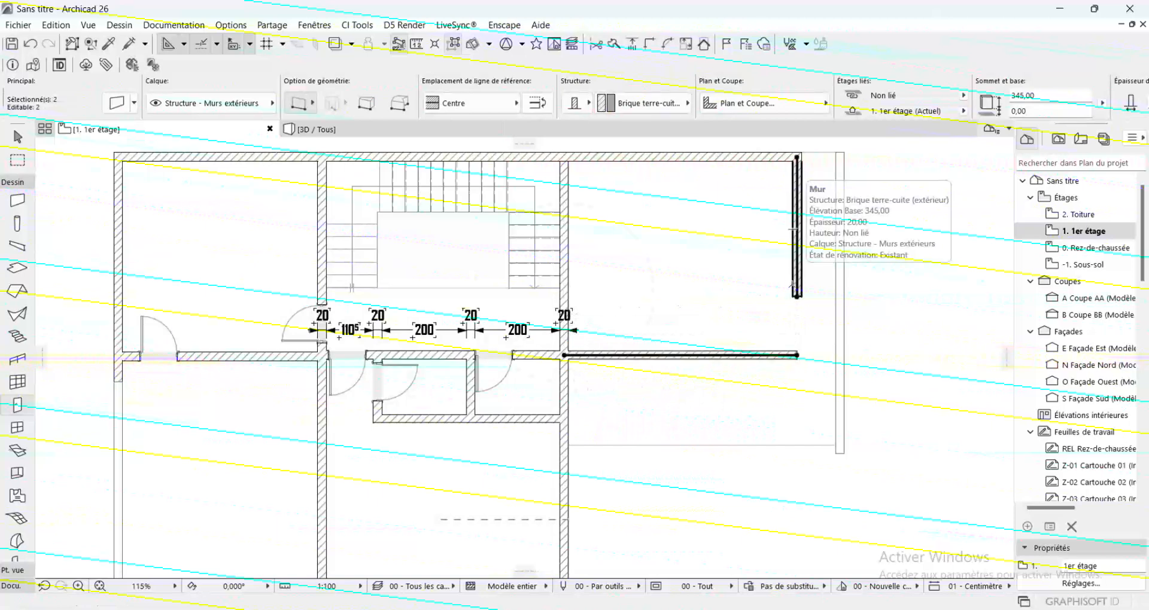
{"action": "left_click", "coordinate": [797, 297]}
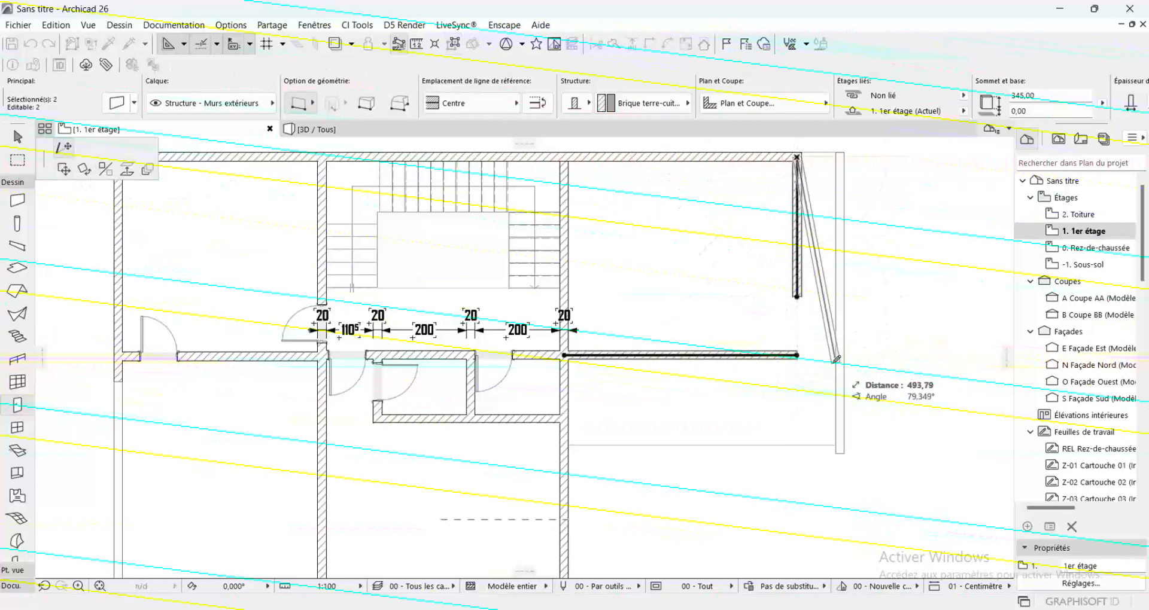
{"action": "left_click", "coordinate": [797, 356]}
{"action": "key", "text": "Escape"}
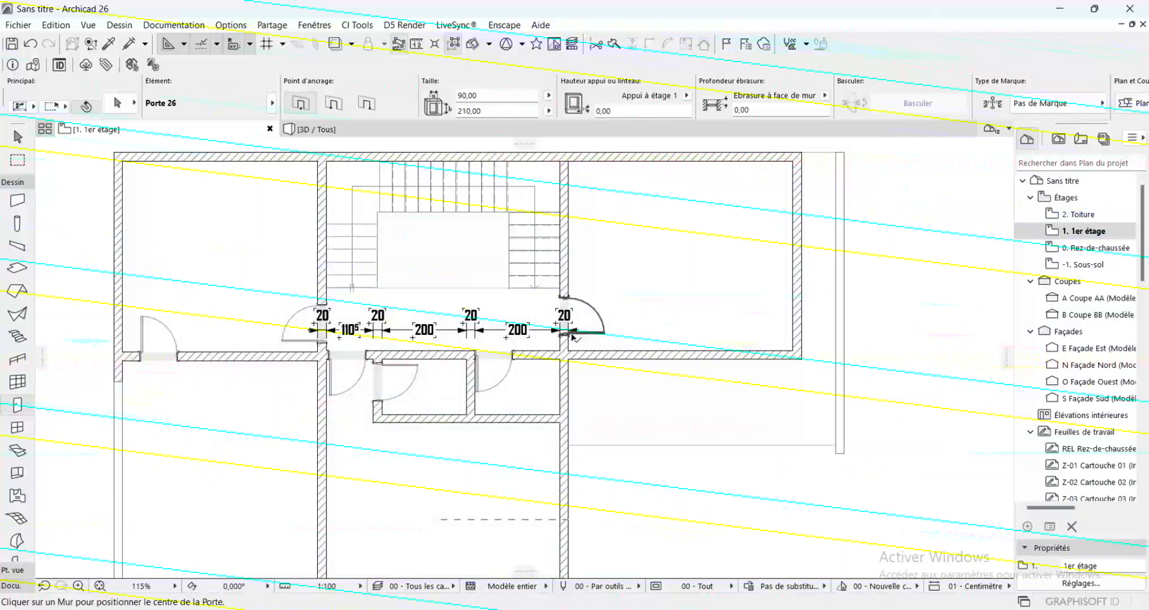
Move the door between the stair hall and the upper-right room down the wall, closer to the room's lower wall
{"action": "left_click", "coordinate": [572, 333], "text": "shift"}
{"action": "key", "text": "ctrl+d"}
{"action": "left_click", "coordinate": [562, 317]}
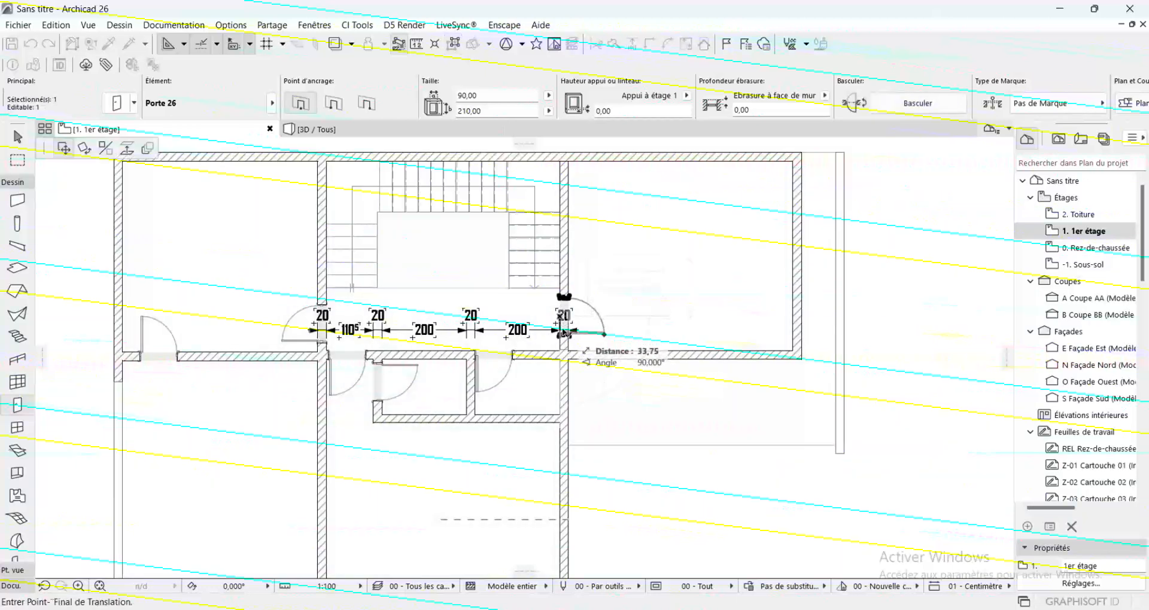
{"action": "key", "text": "Escape"}
{"action": "key", "text": "Escape"}
{"action": "scroll", "coordinate": [630, 301], "scroll_direction": "down", "scroll_amount": 4}
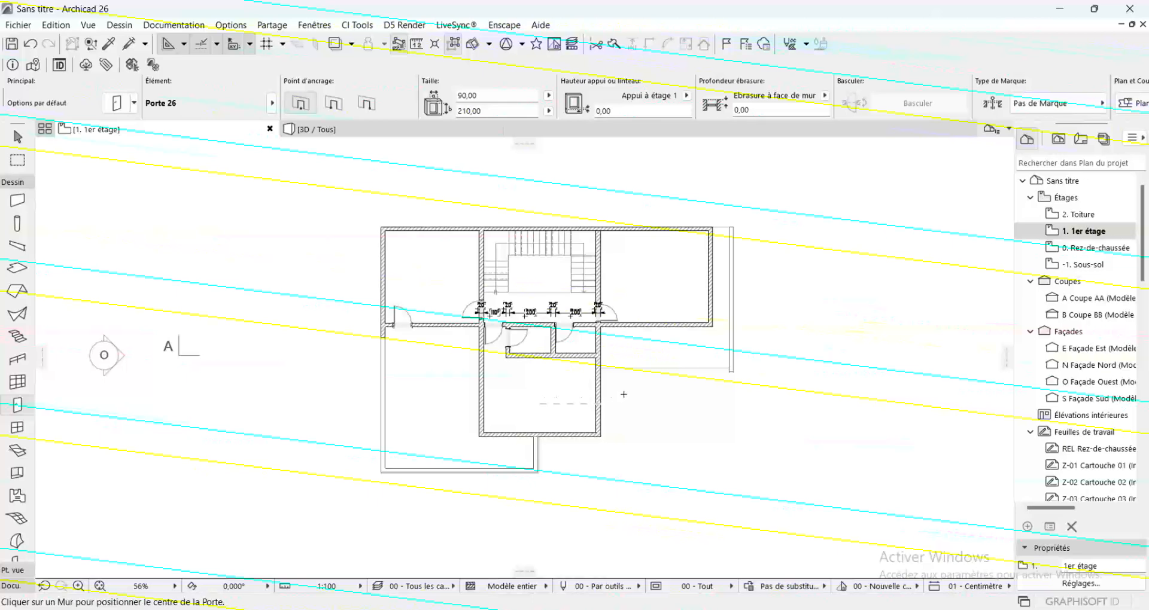
Place a door in the upper-right room's lower wall, near the stair hall wall, opening outward onto the terrace
{"action": "scroll", "coordinate": [558, 391], "scroll_direction": "up", "scroll_amount": 2}
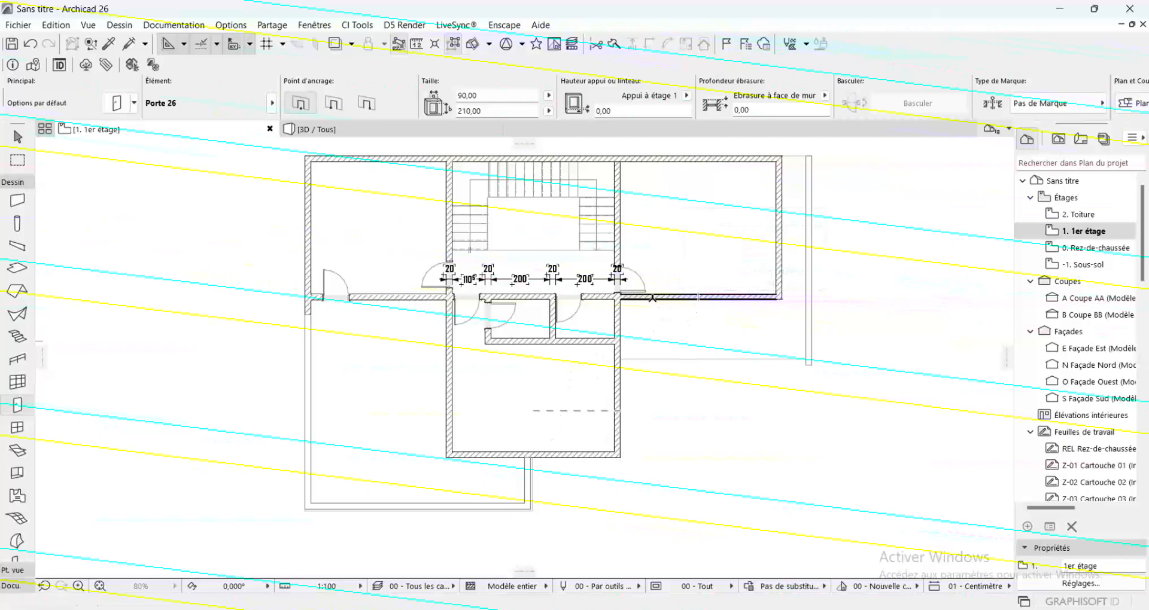
{"action": "left_click", "coordinate": [653, 296]}
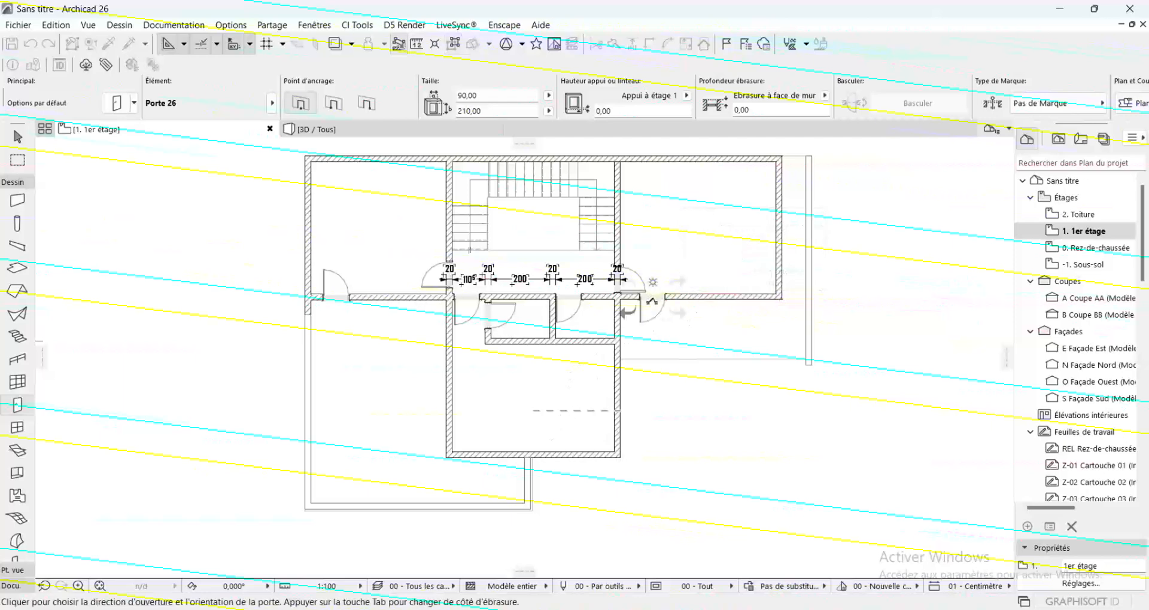
{"action": "left_click", "coordinate": [676, 255]}
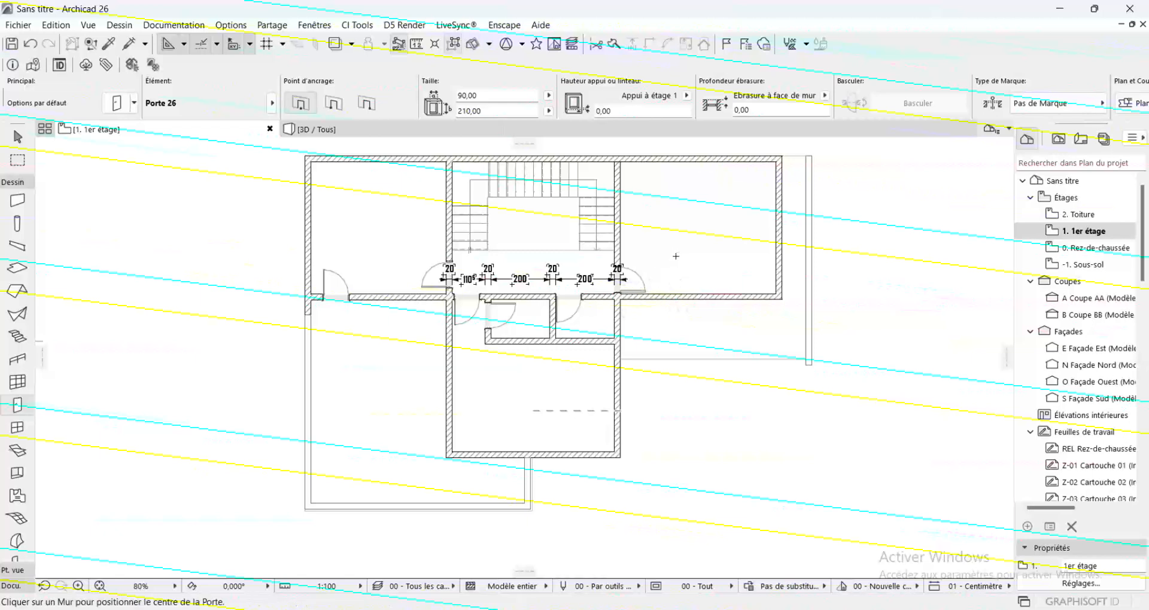
{"action": "left_click", "coordinate": [660, 296]}
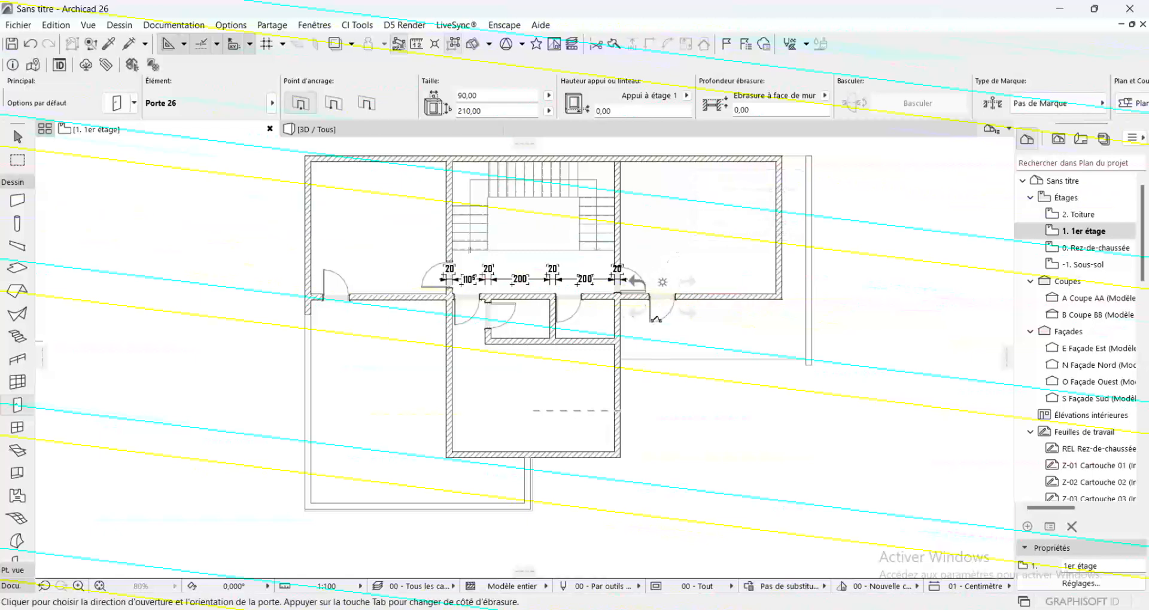
{"action": "left_click", "coordinate": [656, 320]}
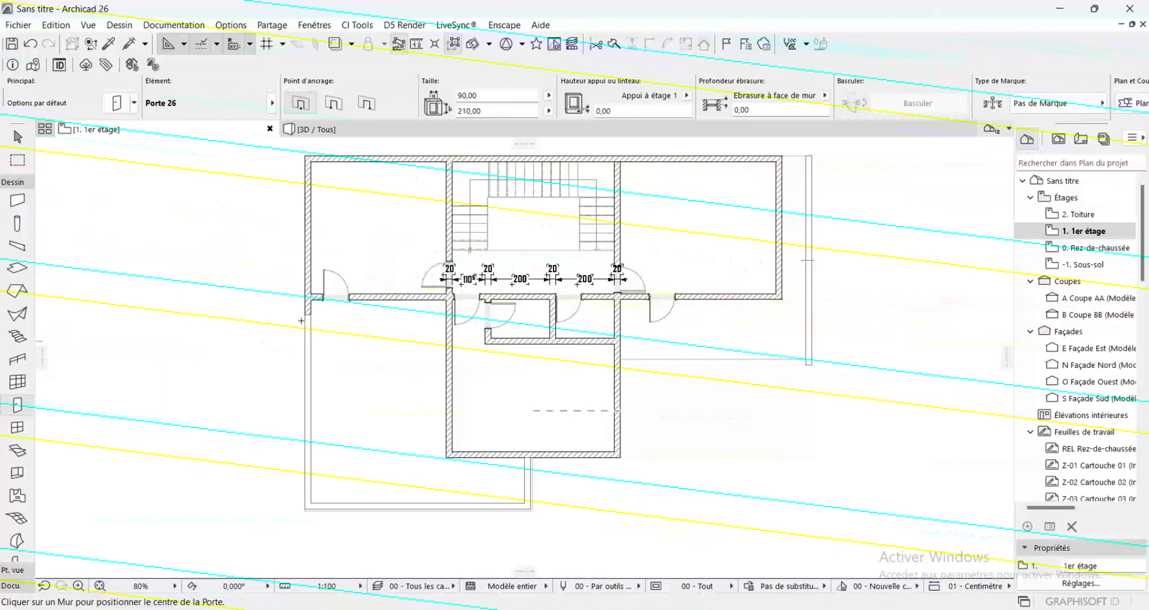
Pick up the settings of the 680 x 150 multi-sash window in the wall between dining area and terrace on the Rez-de-chaussée, for the Window tool
{"action": "left_click", "coordinate": [18, 429]}
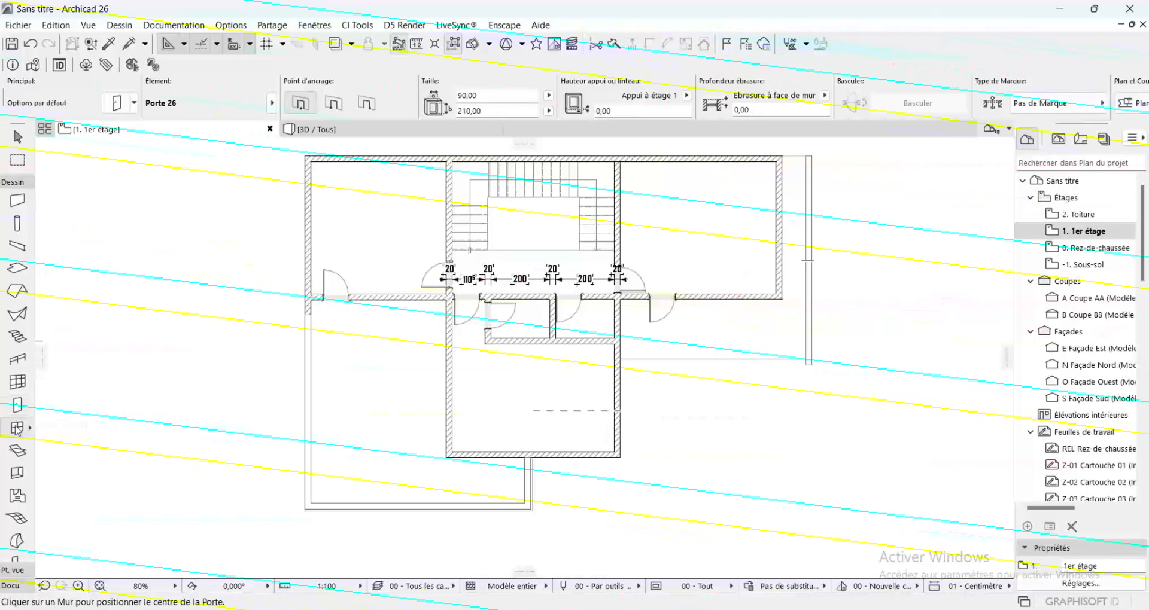
{"action": "double_click", "coordinate": [18, 429]}
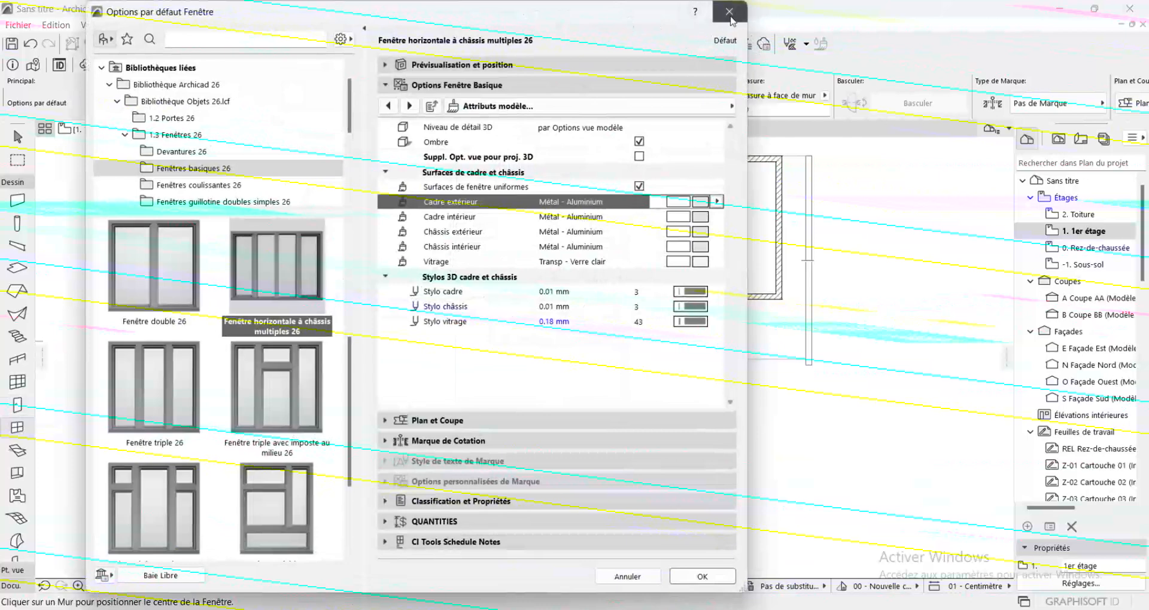
{"action": "left_click", "coordinate": [729, 12]}
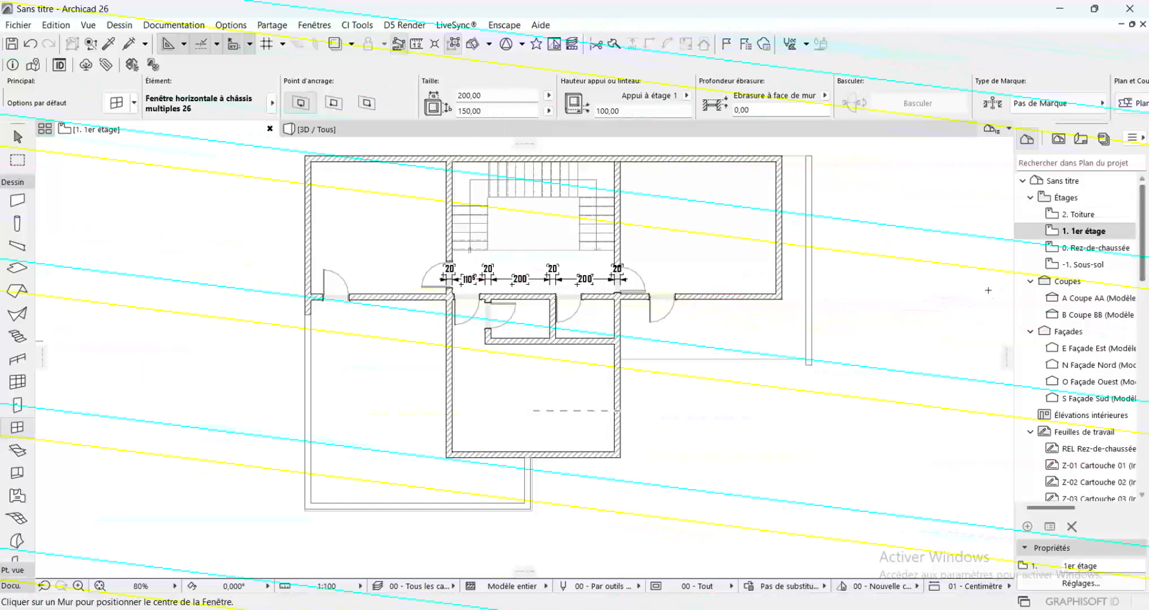
{"action": "left_click", "coordinate": [1106, 254]}
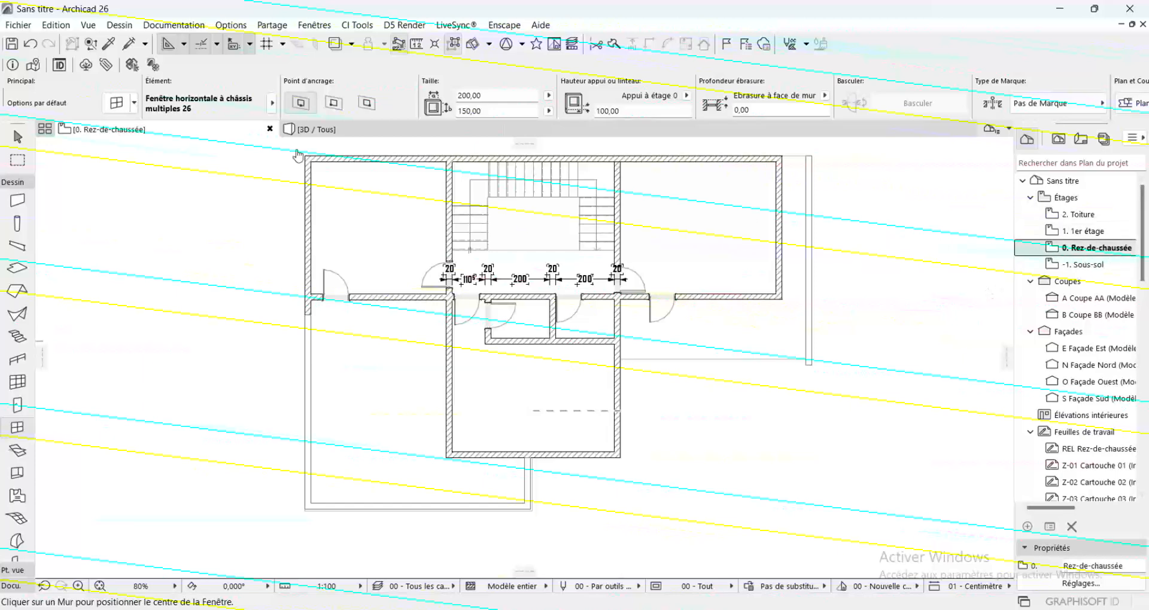
{"action": "left_click", "coordinate": [110, 45]}
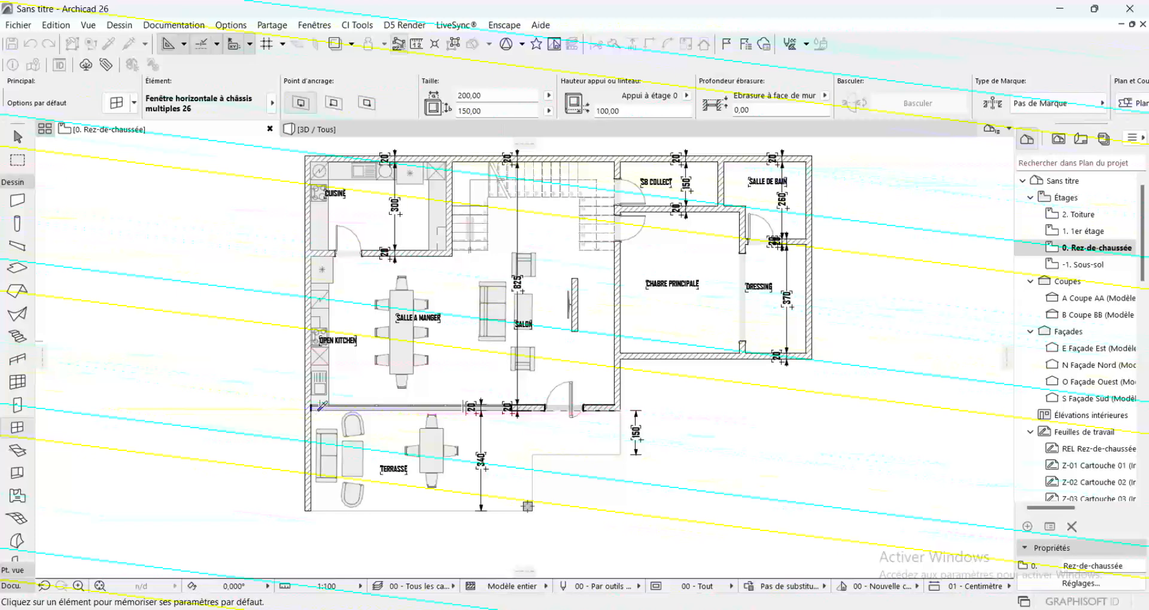
{"action": "scroll", "coordinate": [322, 406], "scroll_direction": "up", "scroll_amount": 5}
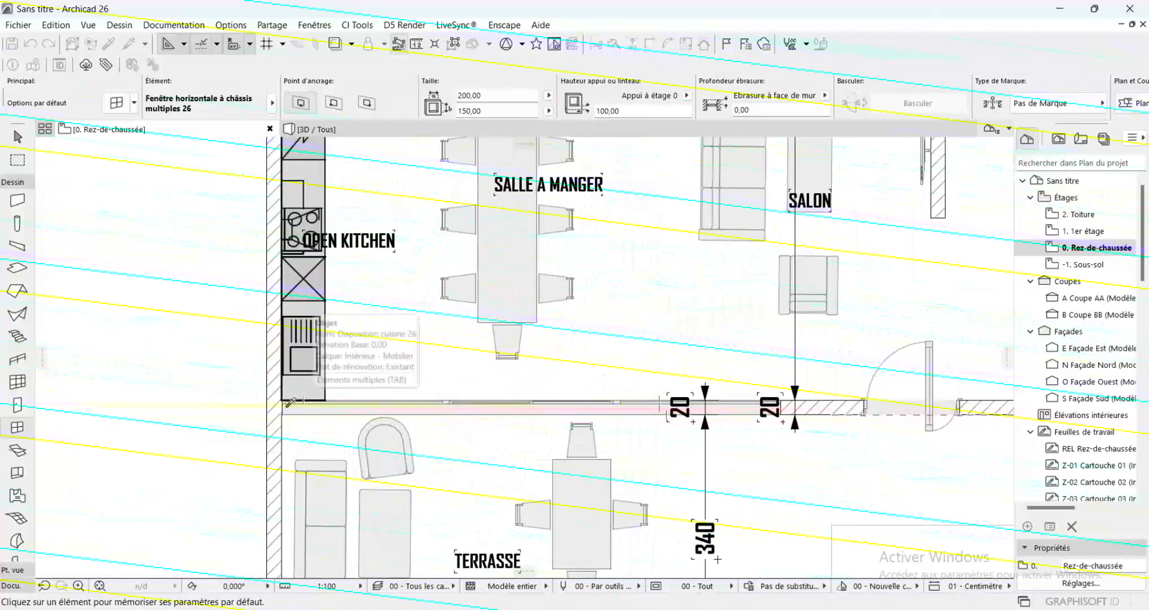
{"action": "scroll", "coordinate": [291, 402], "scroll_direction": "up", "scroll_amount": 4}
{"action": "left_click", "coordinate": [293, 400]}
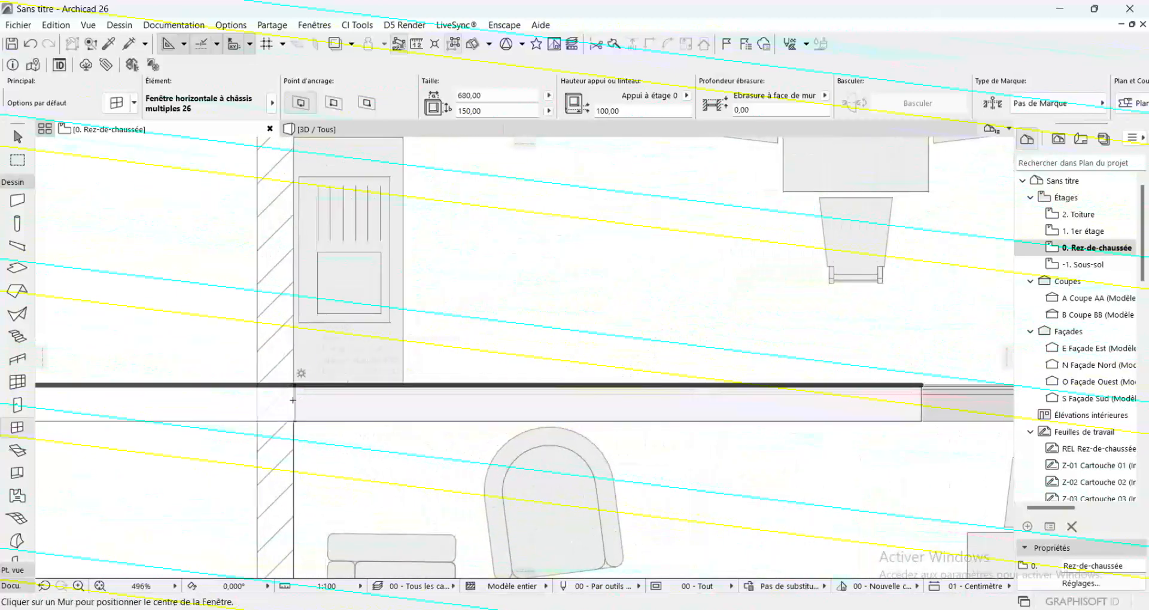
{"action": "scroll", "coordinate": [293, 400], "scroll_direction": "down", "scroll_amount": 9}
{"action": "scroll", "coordinate": [421, 382], "scroll_direction": "down", "scroll_amount": 3}
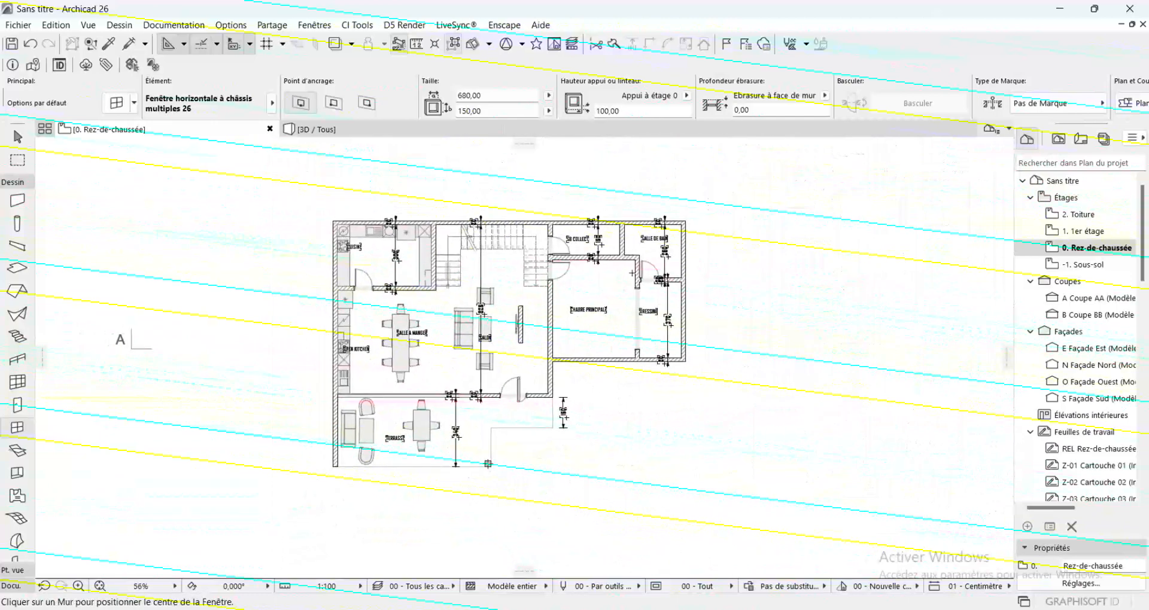
{"action": "scroll", "coordinate": [614, 358], "scroll_direction": "up", "scroll_amount": 1}
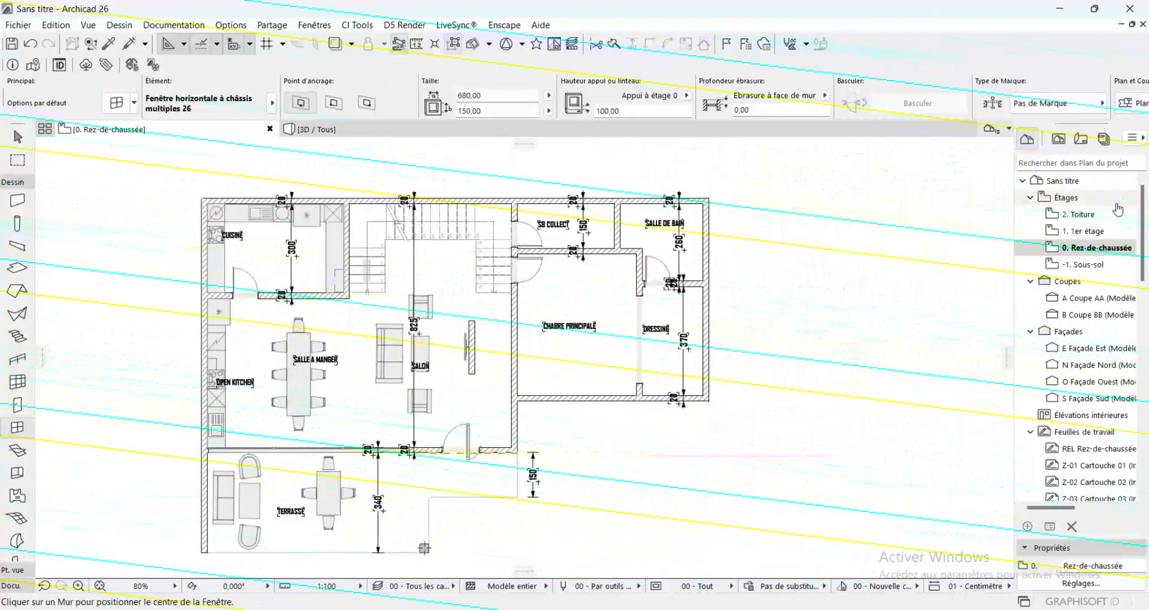
On the 1er étage, place the 680 x 150 window in the upper-right room's lower wall
{"action": "left_click", "coordinate": [1079, 233]}
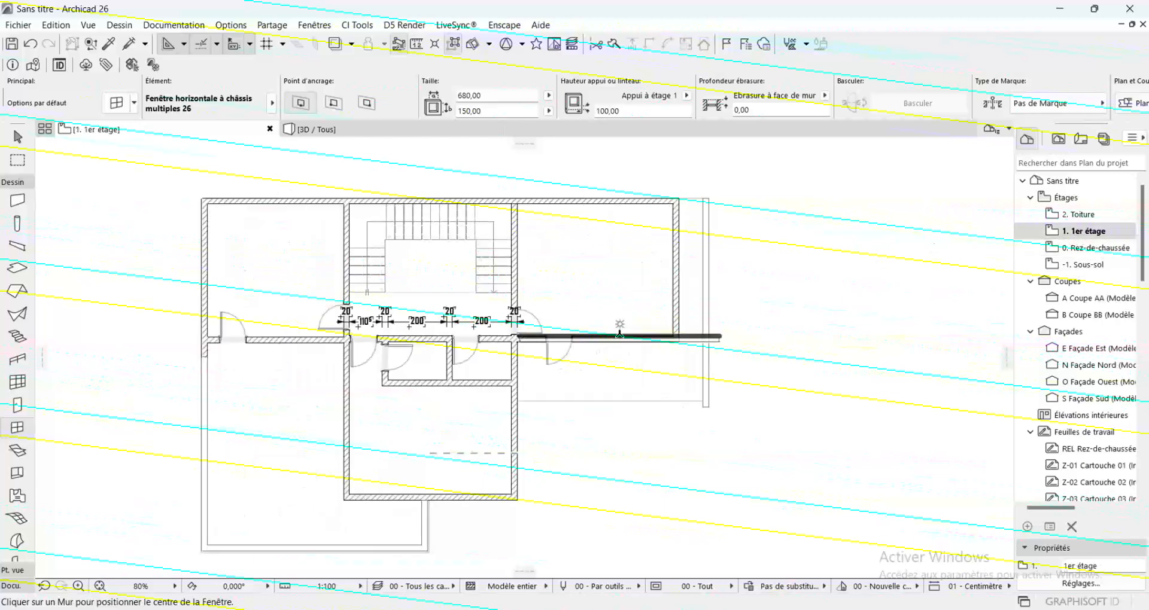
{"action": "left_click", "coordinate": [618, 335]}
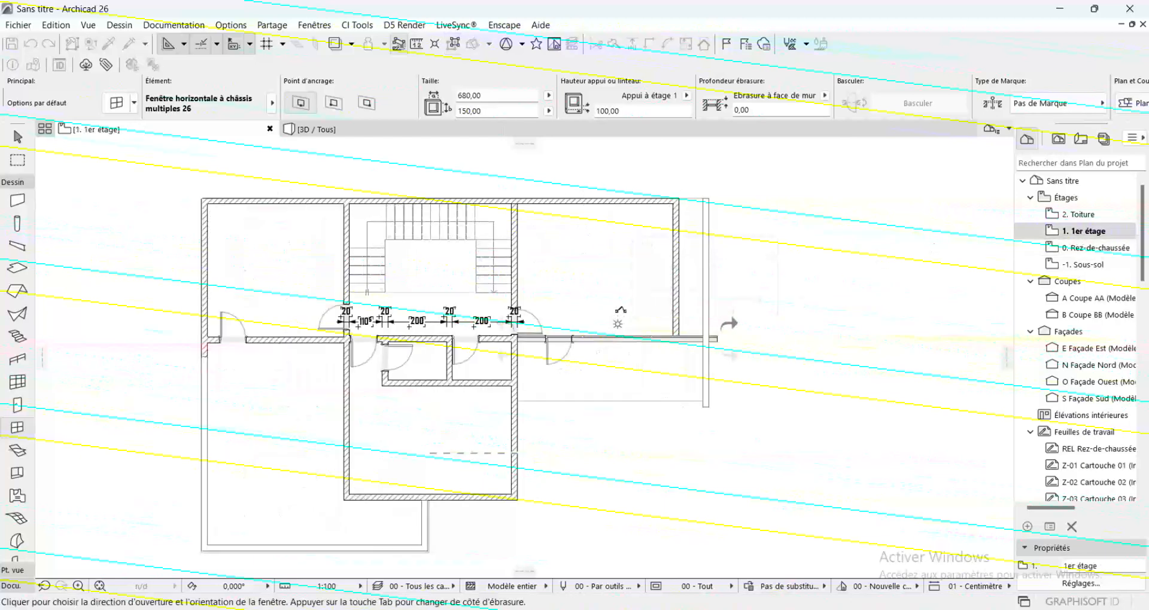
{"action": "left_click", "coordinate": [618, 324]}
Delete the door overlapping the window in the upper-right room's lower wall
{"action": "scroll", "coordinate": [533, 320], "scroll_direction": "up", "scroll_amount": 5}
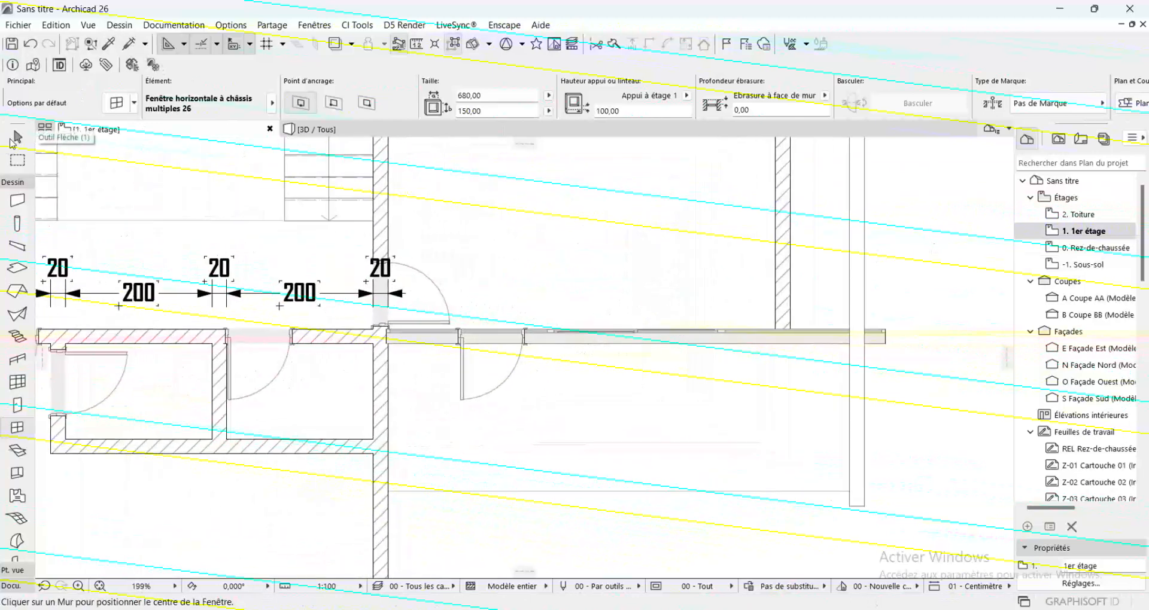
{"action": "left_click", "coordinate": [17, 139]}
{"action": "scroll", "coordinate": [539, 335], "scroll_direction": "up", "scroll_amount": 4}
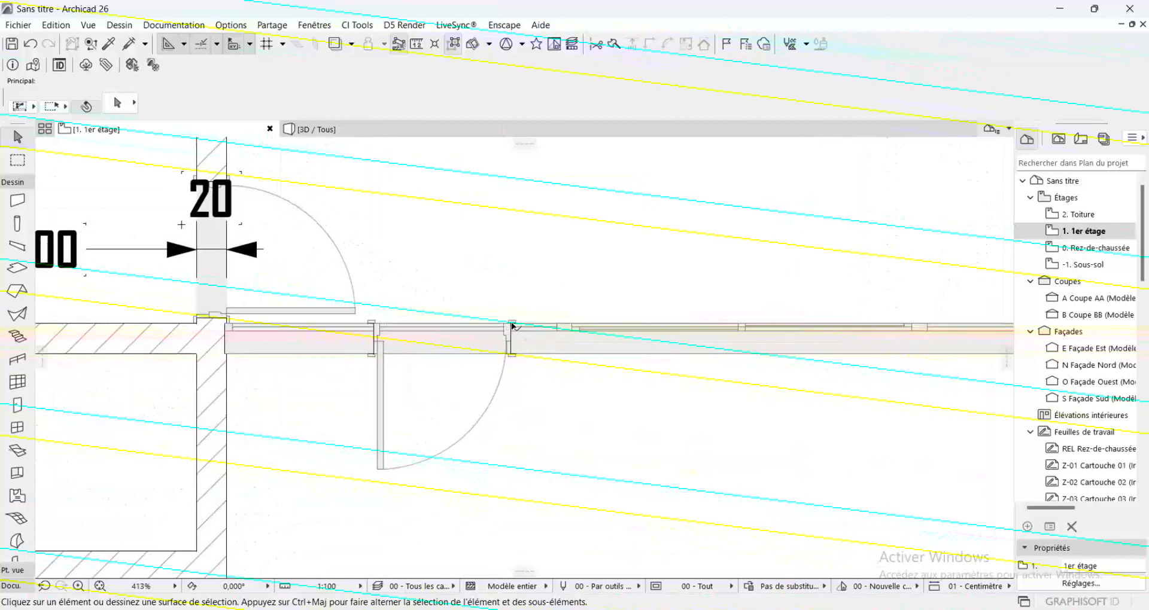
{"action": "left_click", "coordinate": [512, 327]}
{"action": "key", "text": "Delete"}
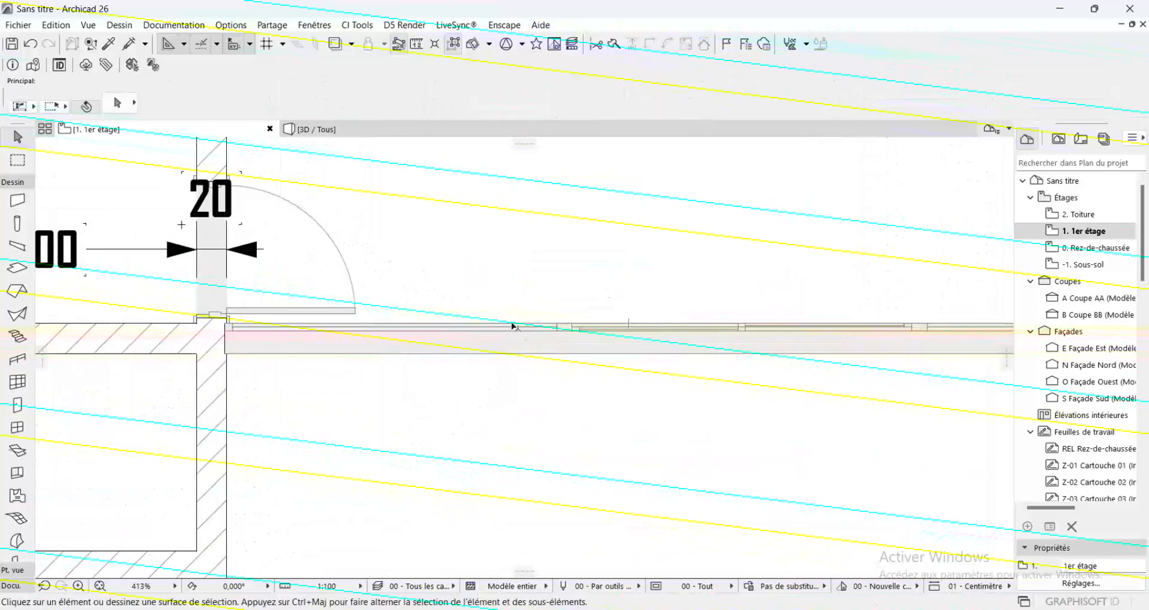
Stretch both ends of the upper-right room's window so it fits exactly between the inner faces of the two side walls
{"action": "scroll", "coordinate": [511, 326], "scroll_direction": "down", "scroll_amount": 4}
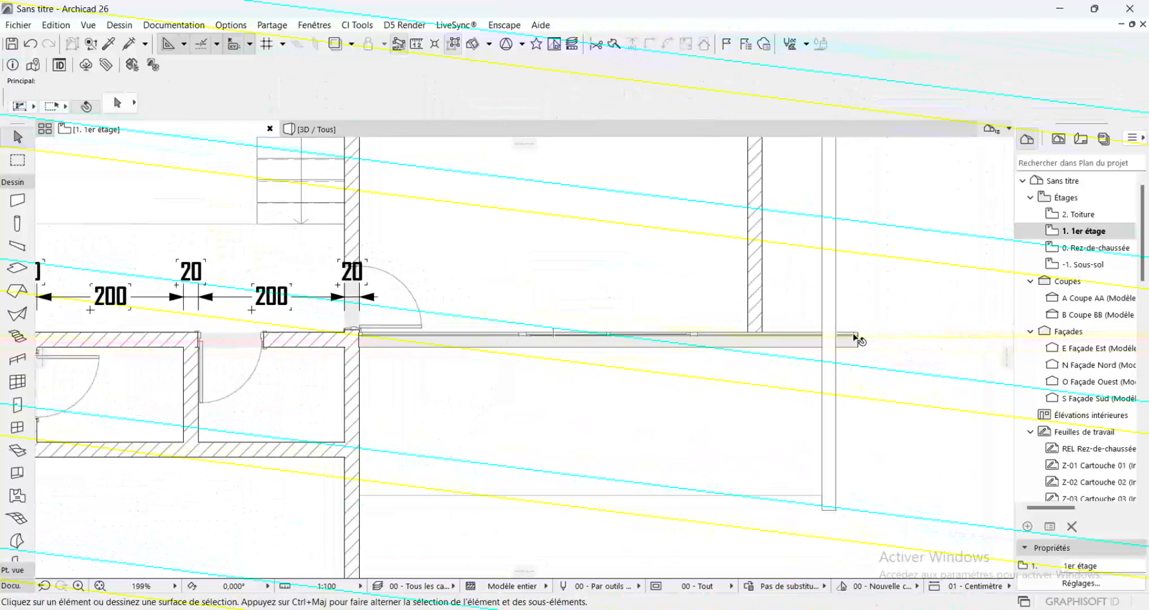
{"action": "left_click", "coordinate": [857, 339]}
{"action": "left_click", "coordinate": [857, 347]}
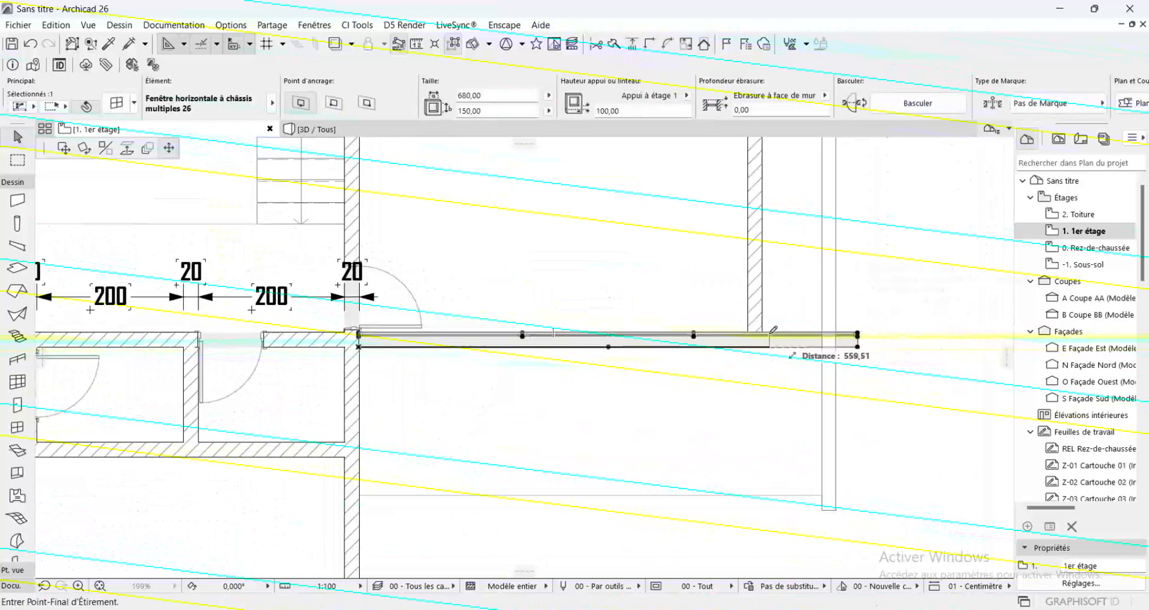
{"action": "left_click", "coordinate": [748, 347]}
{"action": "scroll", "coordinate": [408, 320], "scroll_direction": "up", "scroll_amount": 10}
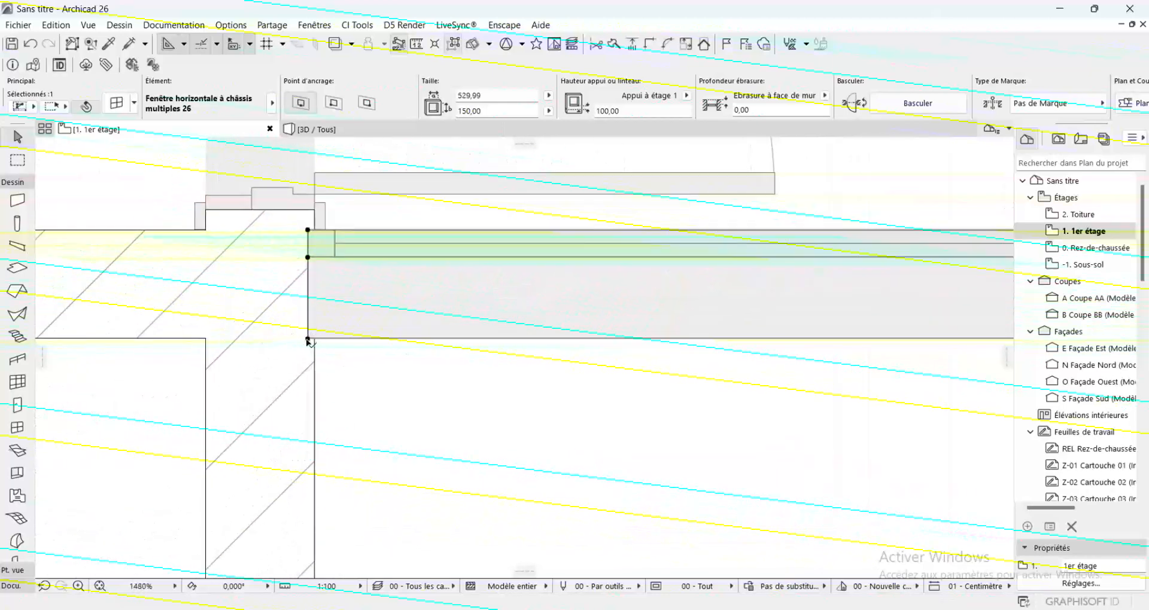
{"action": "left_click", "coordinate": [308, 339]}
{"action": "left_click", "coordinate": [316, 336]}
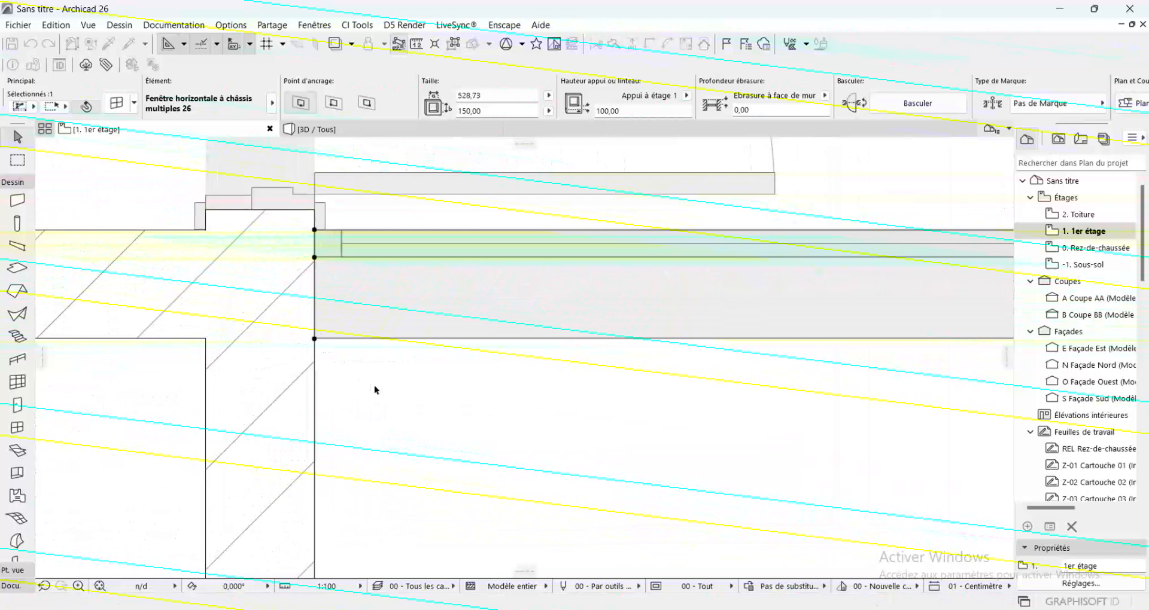
{"action": "scroll", "coordinate": [449, 389], "scroll_direction": "down", "scroll_amount": 10}
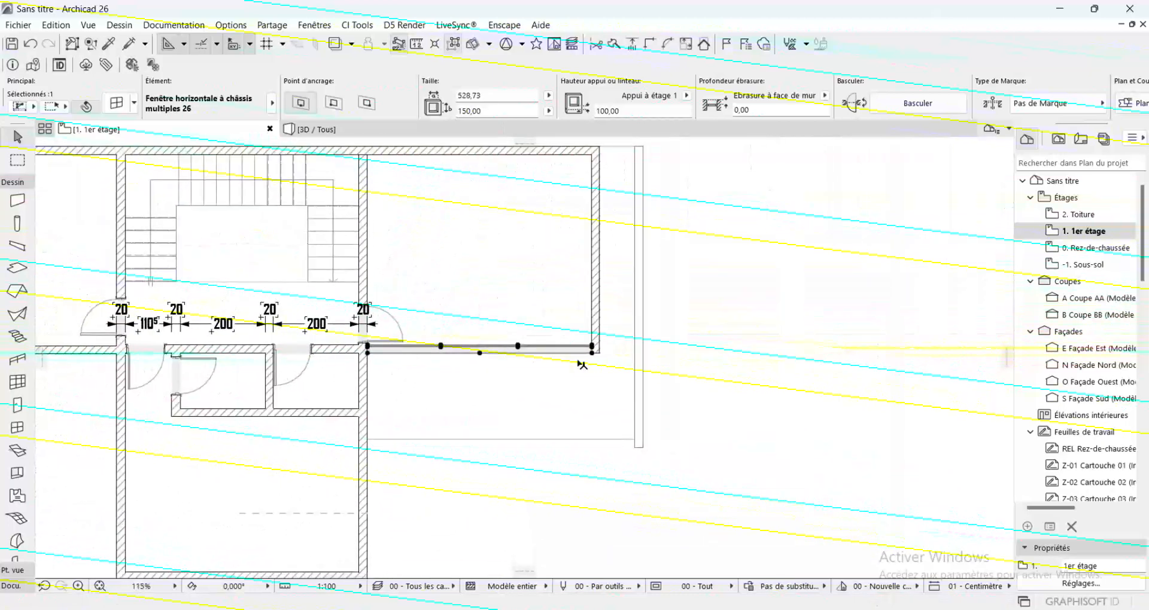
{"action": "left_click", "coordinate": [777, 379]}
Delete the door in the upper-left room's lower wall
{"action": "scroll", "coordinate": [821, 386], "scroll_direction": "down", "scroll_amount": 2}
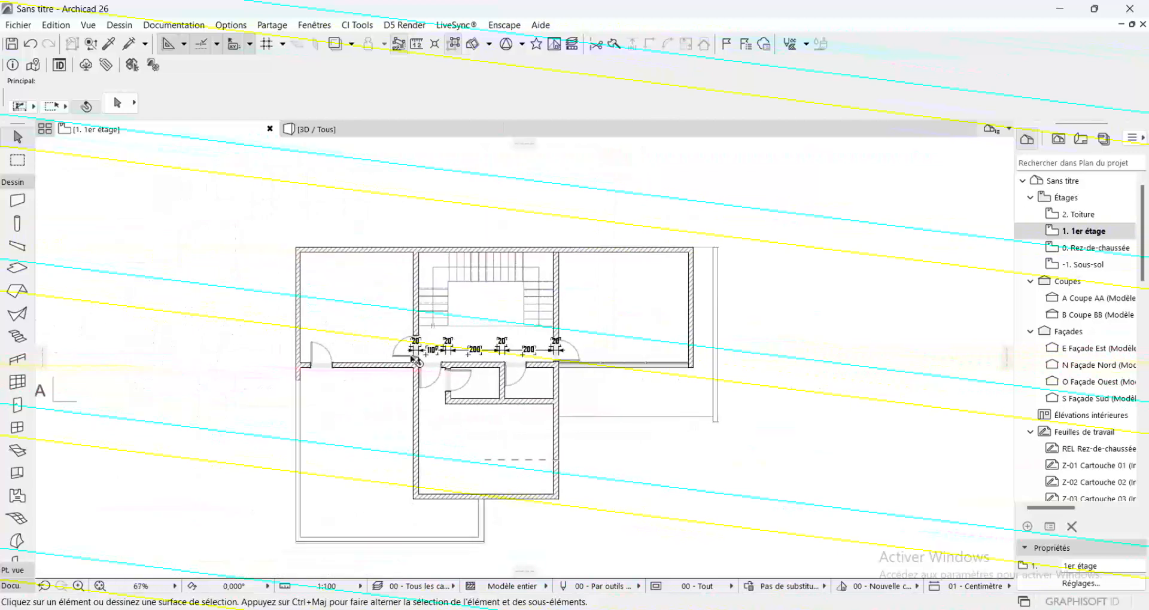
{"action": "scroll", "coordinate": [281, 361], "scroll_direction": "up", "scroll_amount": 3}
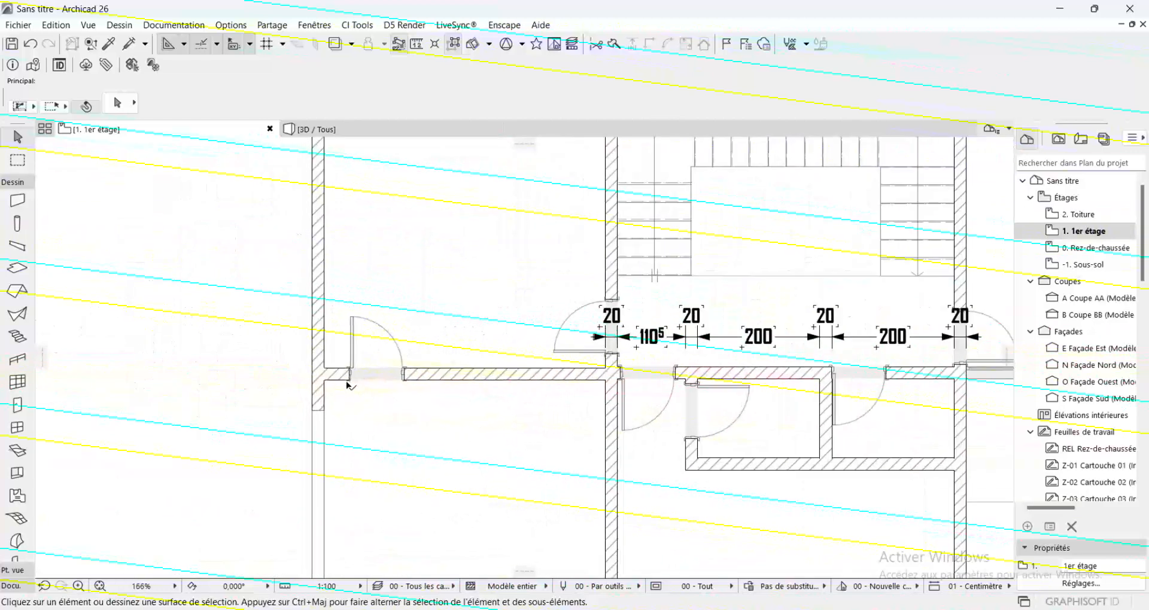
{"action": "left_click", "coordinate": [347, 383]}
{"action": "key", "text": "Delete"}
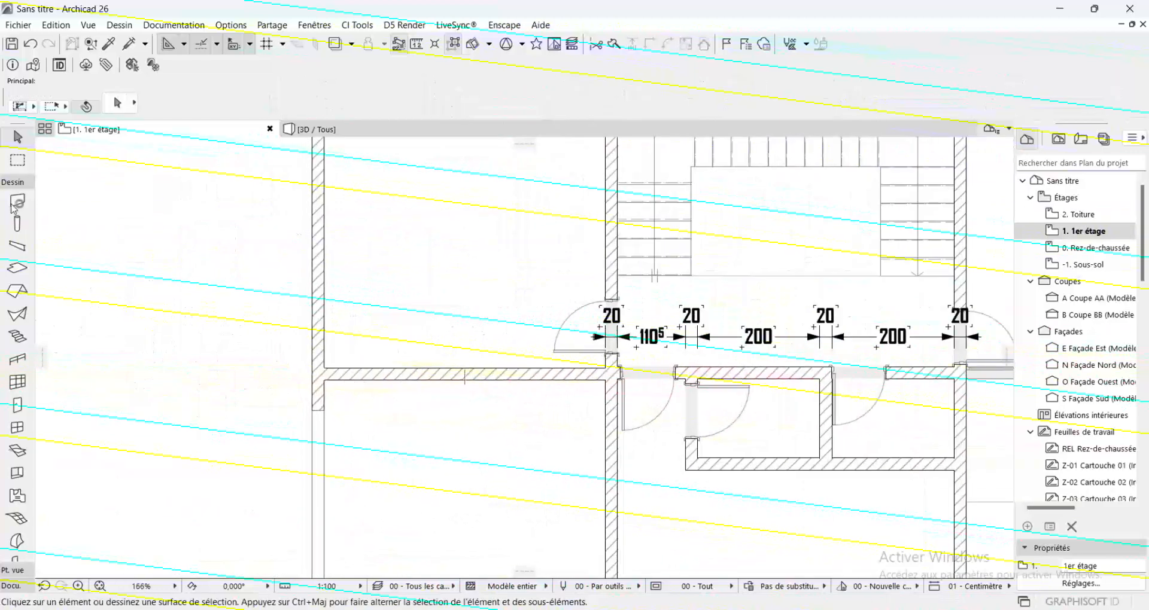
Pick up the resized window's settings and place a matching 528,73 x 150 window in the upper-left room's lower wall
{"action": "left_click", "coordinate": [109, 45]}
{"action": "scroll", "coordinate": [565, 282], "scroll_direction": "down", "scroll_amount": 3}
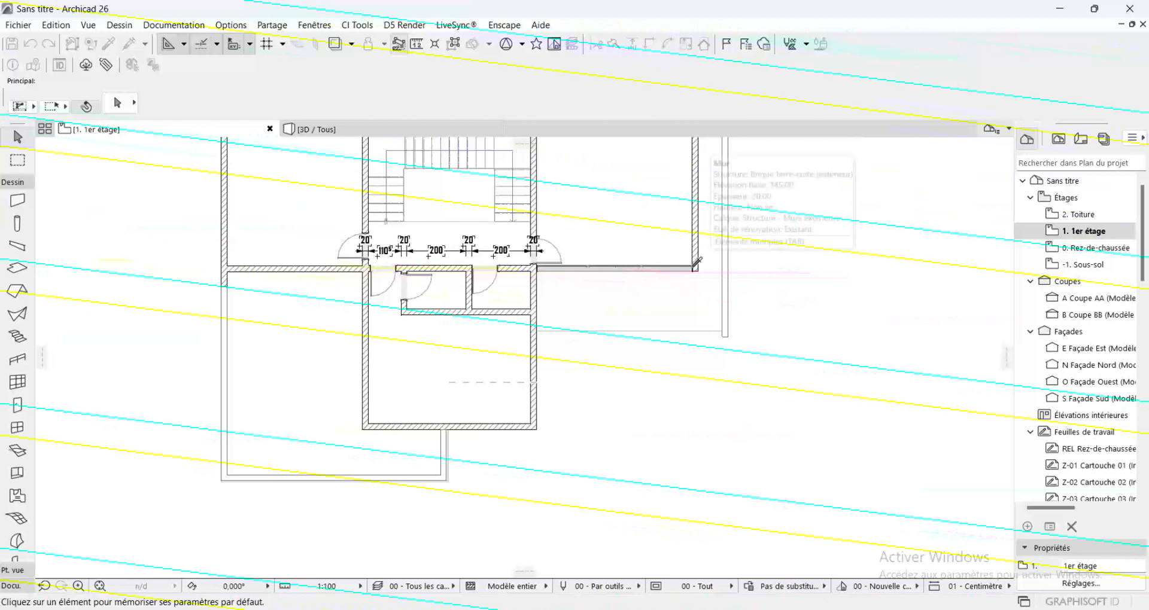
{"action": "scroll", "coordinate": [699, 261], "scroll_direction": "up", "scroll_amount": 5}
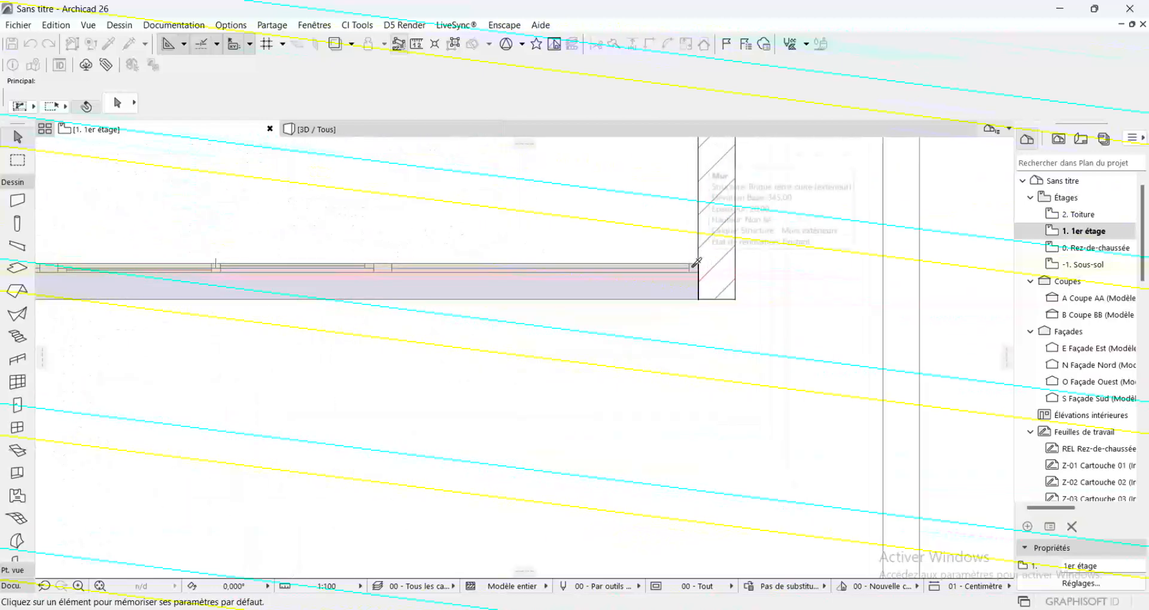
{"action": "left_click", "coordinate": [696, 265]}
{"action": "scroll", "coordinate": [799, 306], "scroll_direction": "down", "scroll_amount": 5}
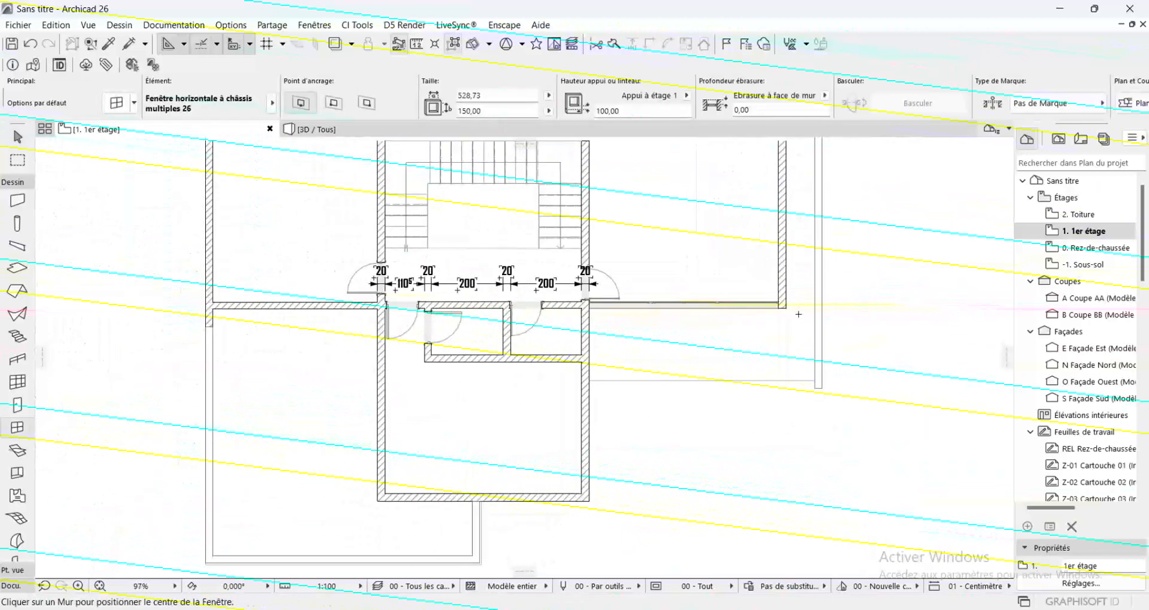
{"action": "scroll", "coordinate": [278, 303], "scroll_direction": "up", "scroll_amount": 3}
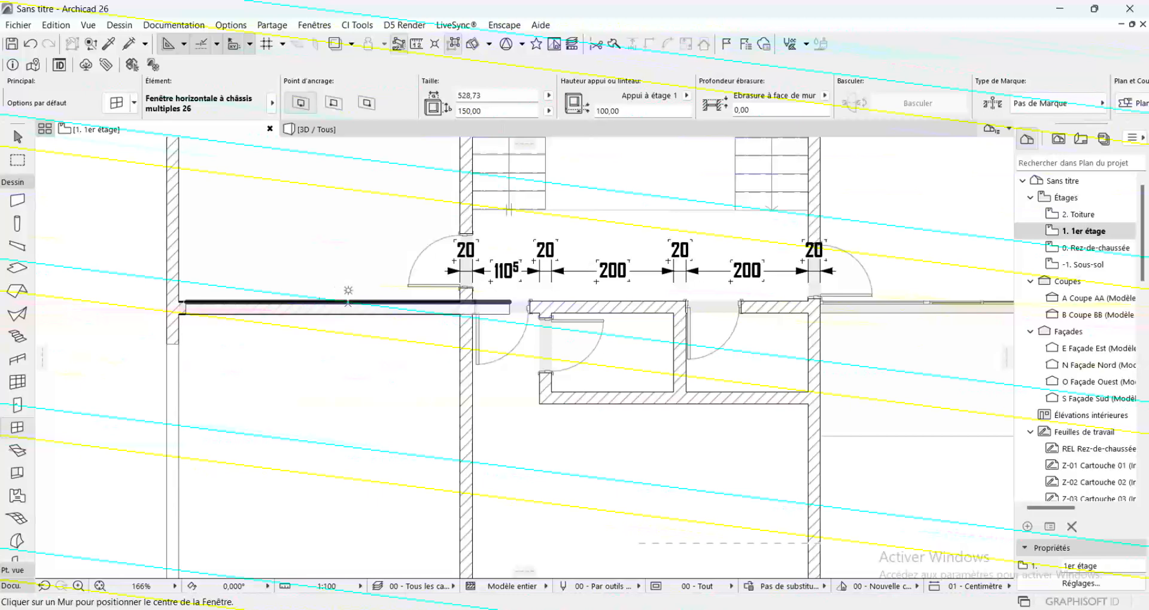
{"action": "left_click", "coordinate": [336, 302]}
{"action": "left_click", "coordinate": [326, 221]}
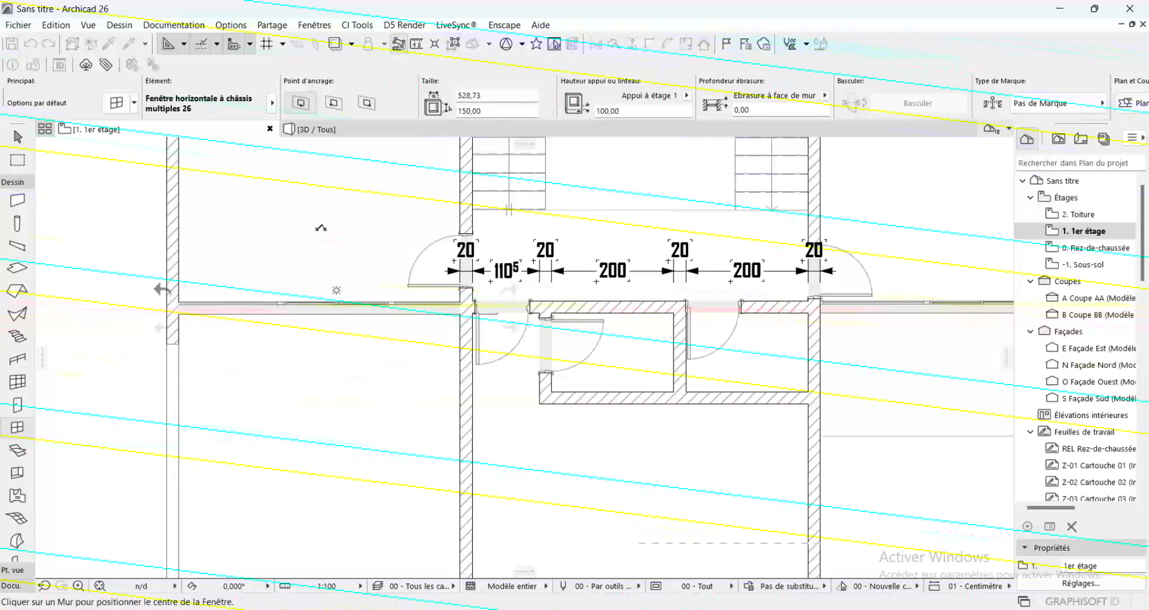
{"action": "scroll", "coordinate": [105, 292], "scroll_direction": "up", "scroll_amount": 1}
{"action": "scroll", "coordinate": [105, 293], "scroll_direction": "up", "scroll_amount": 5}
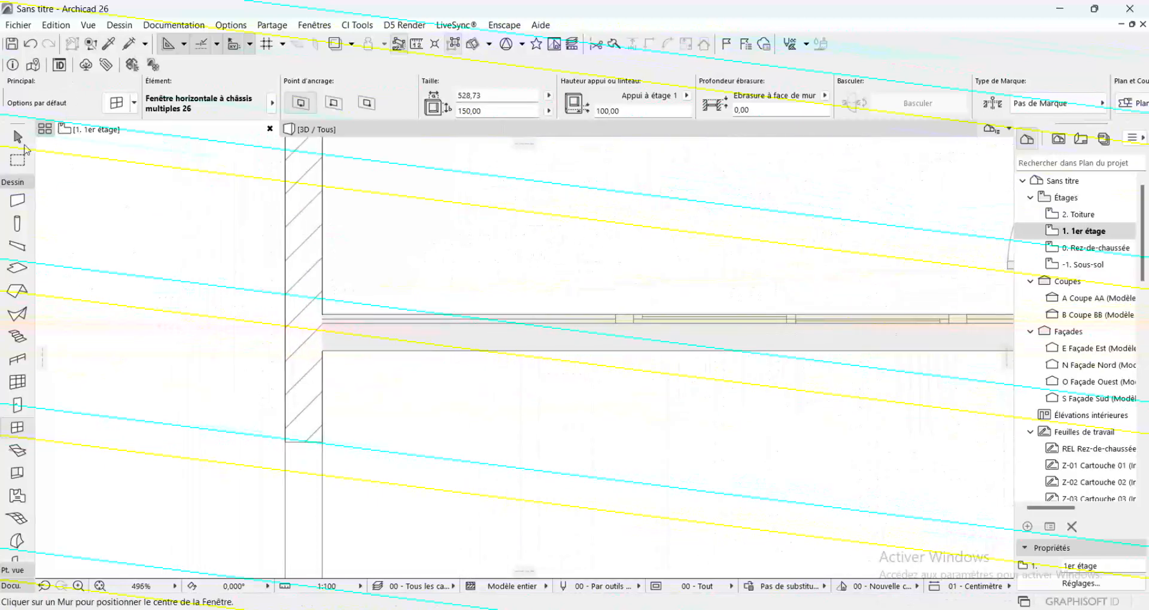
Stretch both ends of the upper-left room's window to the inner faces of the two side walls, making it 460 wide
{"action": "left_click", "coordinate": [19, 141]}
{"action": "left_click", "coordinate": [308, 324]}
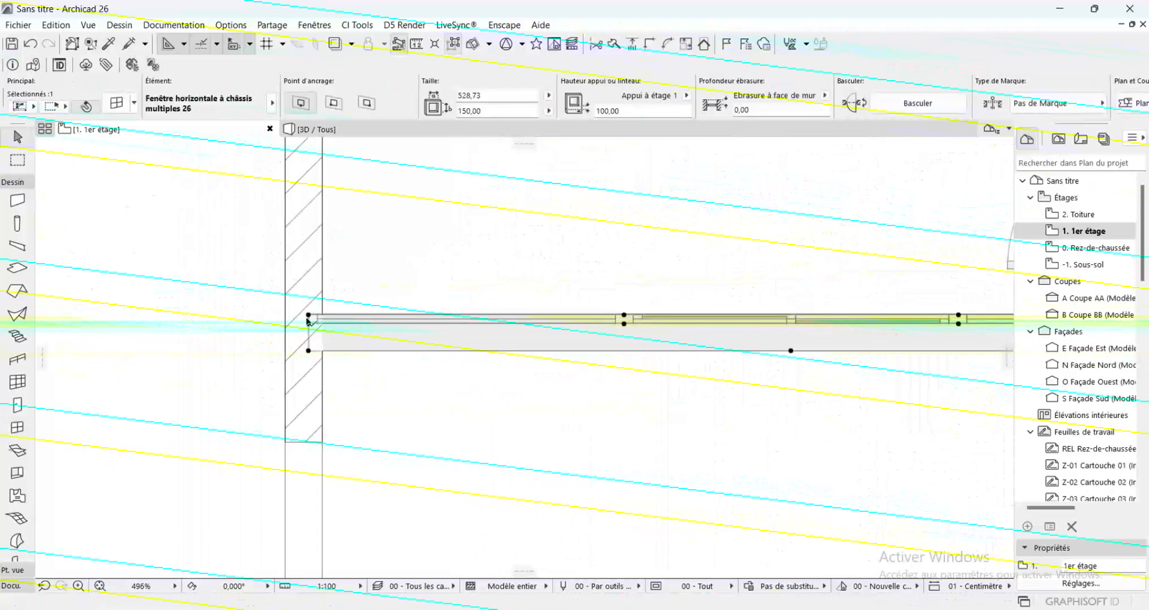
{"action": "left_click", "coordinate": [308, 315]}
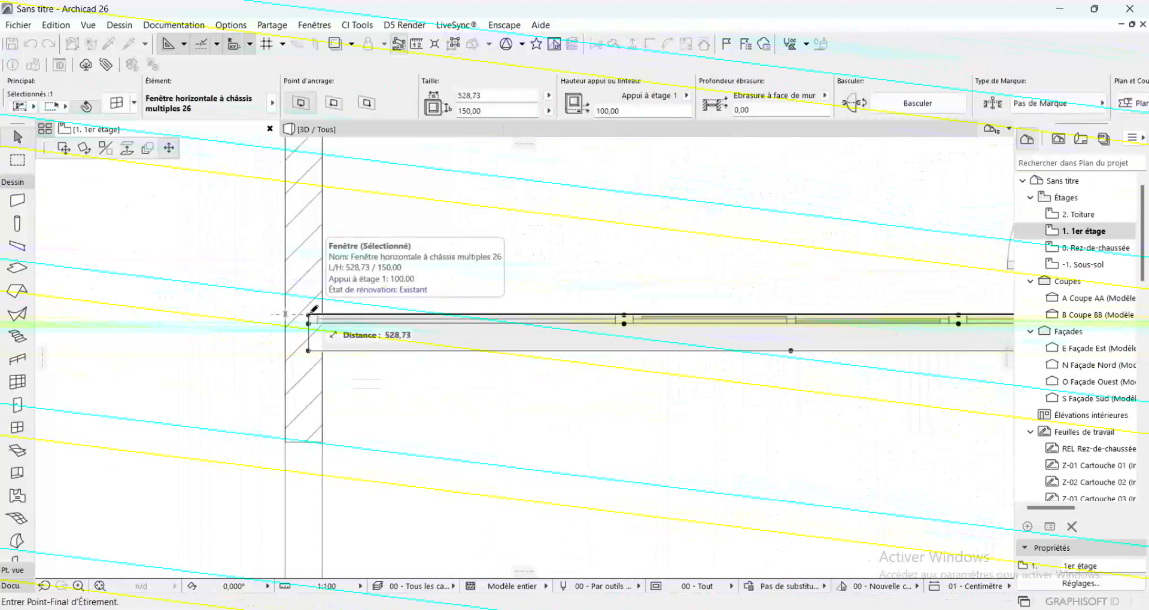
{"action": "left_click", "coordinate": [322, 315]}
{"action": "scroll", "coordinate": [257, 320], "scroll_direction": "down", "scroll_amount": 3}
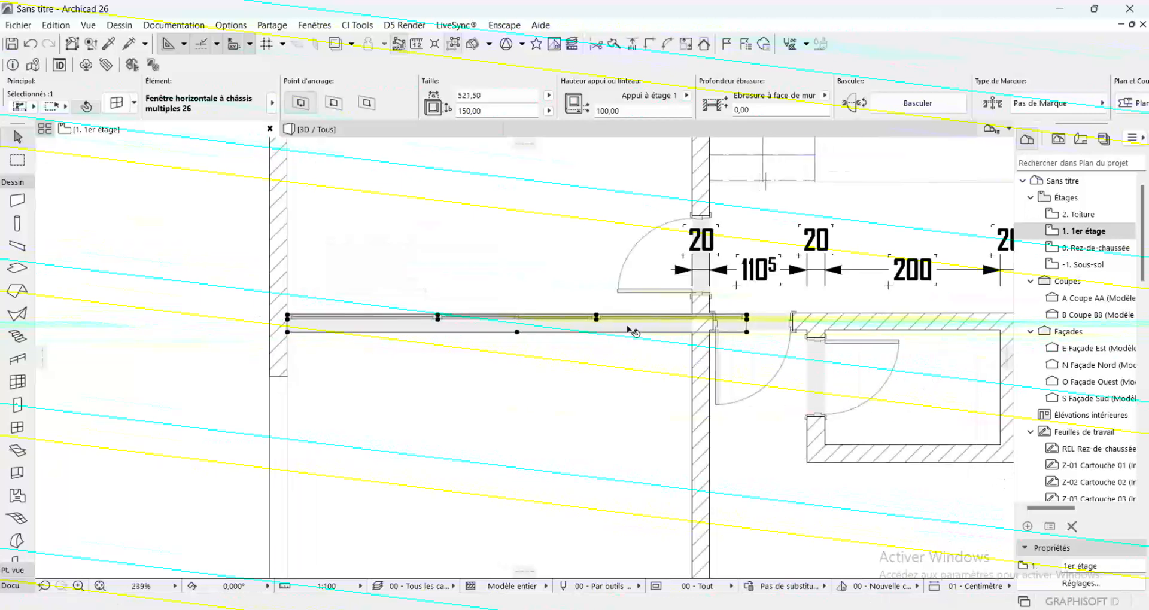
{"action": "left_click", "coordinate": [747, 333]}
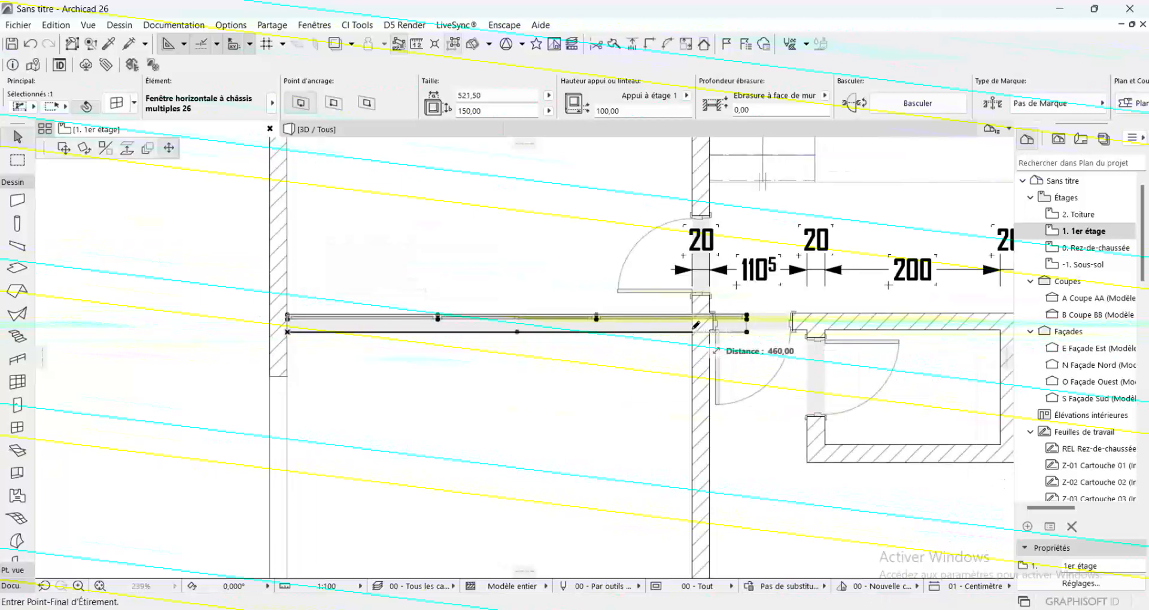
{"action": "left_click", "coordinate": [694, 318]}
{"action": "scroll", "coordinate": [355, 288], "scroll_direction": "down", "scroll_amount": 5}
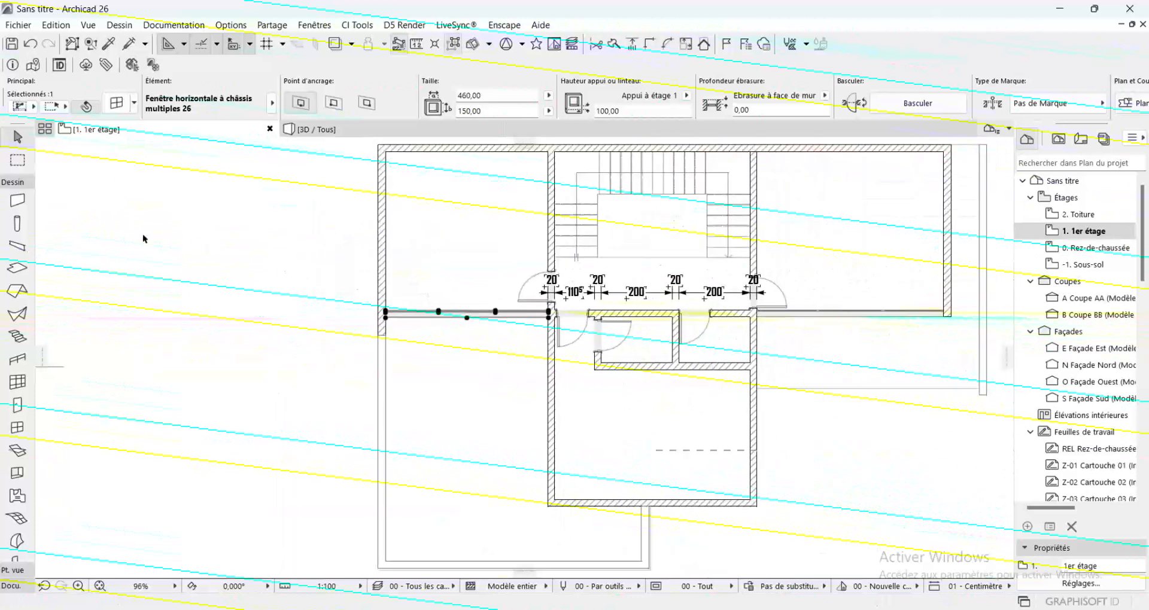
{"action": "left_click", "coordinate": [175, 250]}
Open the default door settings and examine the sliding, garage, pivot and folding door models in the library
{"action": "scroll", "coordinate": [347, 271], "scroll_direction": "down", "scroll_amount": 3}
{"action": "scroll", "coordinate": [543, 424], "scroll_direction": "up", "scroll_amount": 4}
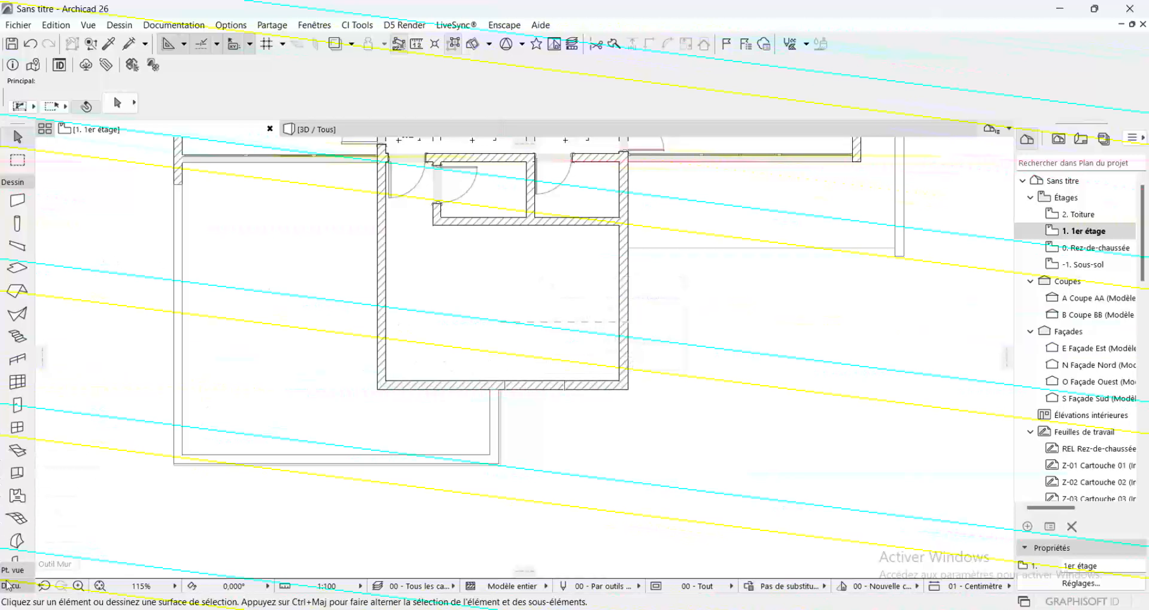
{"action": "left_click", "coordinate": [17, 405]}
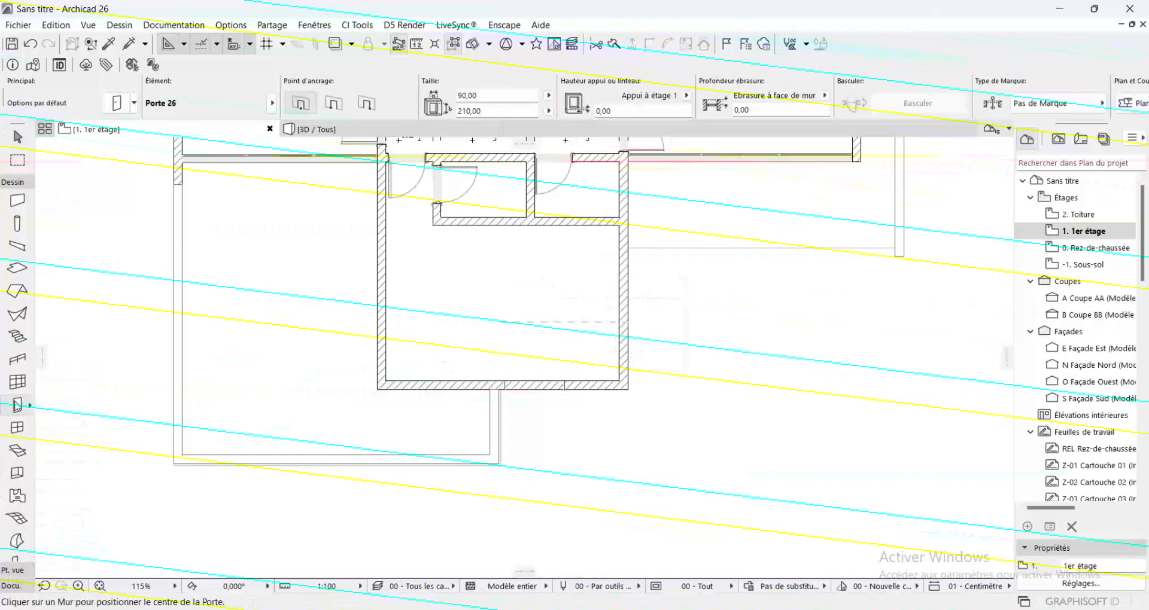
{"action": "double_click", "coordinate": [17, 405]}
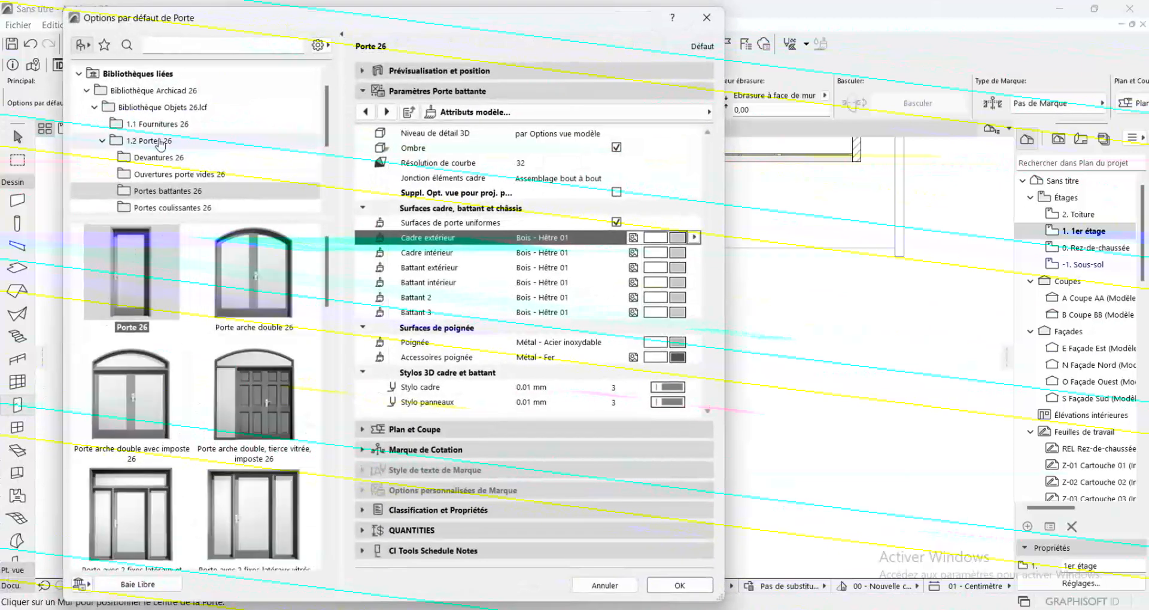
{"action": "scroll", "coordinate": [185, 196], "scroll_direction": "down", "scroll_amount": 1}
{"action": "left_click", "coordinate": [180, 157]}
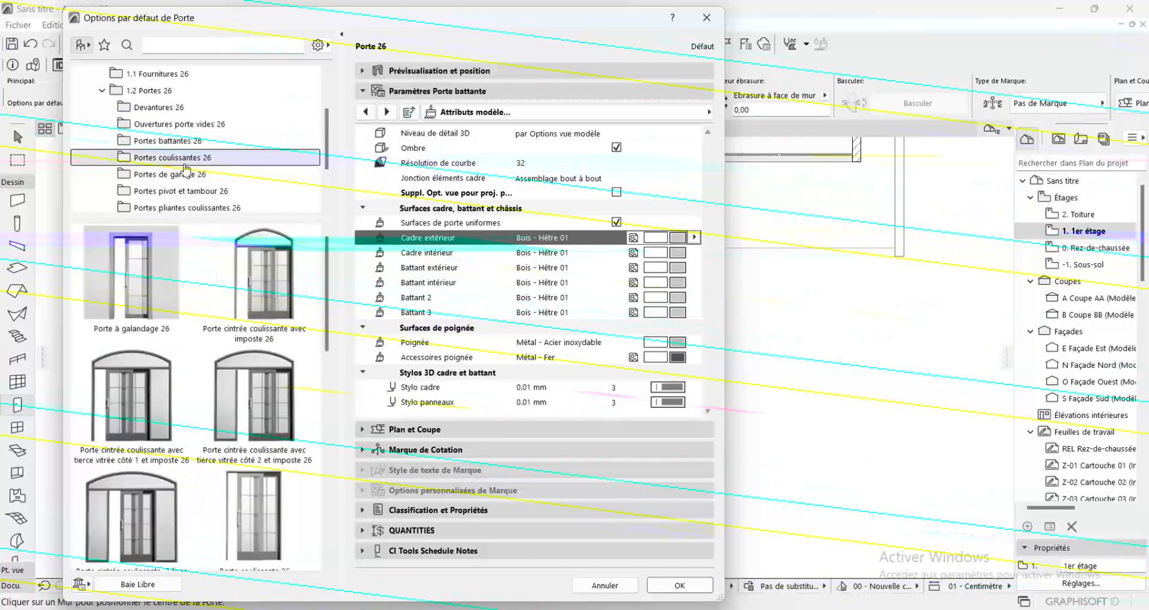
{"action": "left_click", "coordinate": [184, 175]}
{"action": "scroll", "coordinate": [184, 174], "scroll_direction": "down", "scroll_amount": 2}
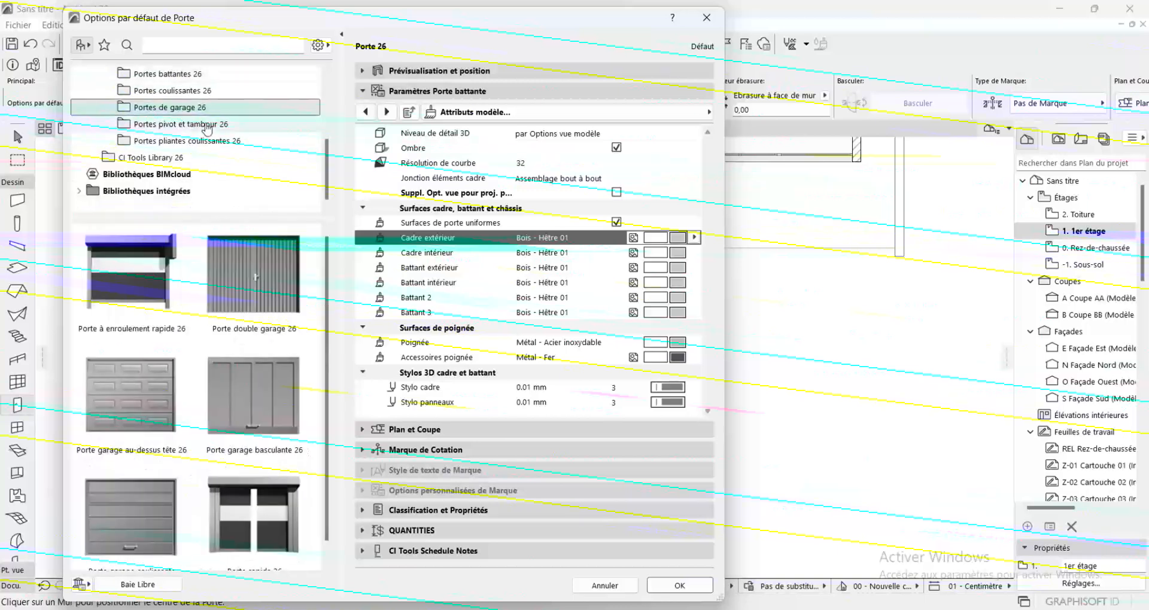
{"action": "left_click", "coordinate": [186, 124]}
{"action": "left_click", "coordinate": [191, 141]}
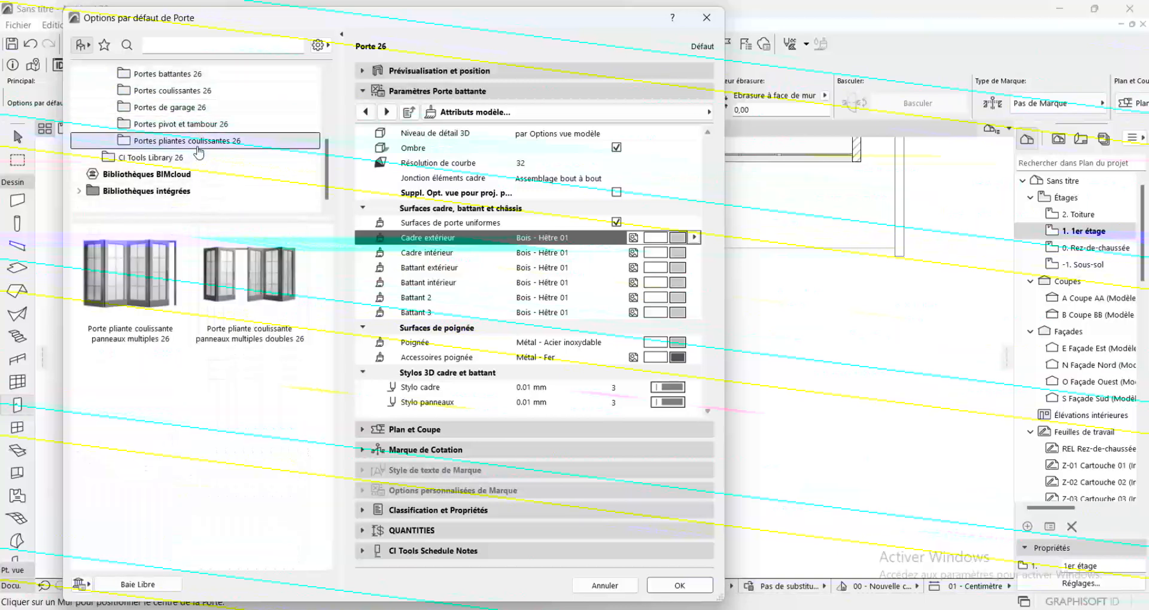
{"action": "left_click", "coordinate": [179, 124]}
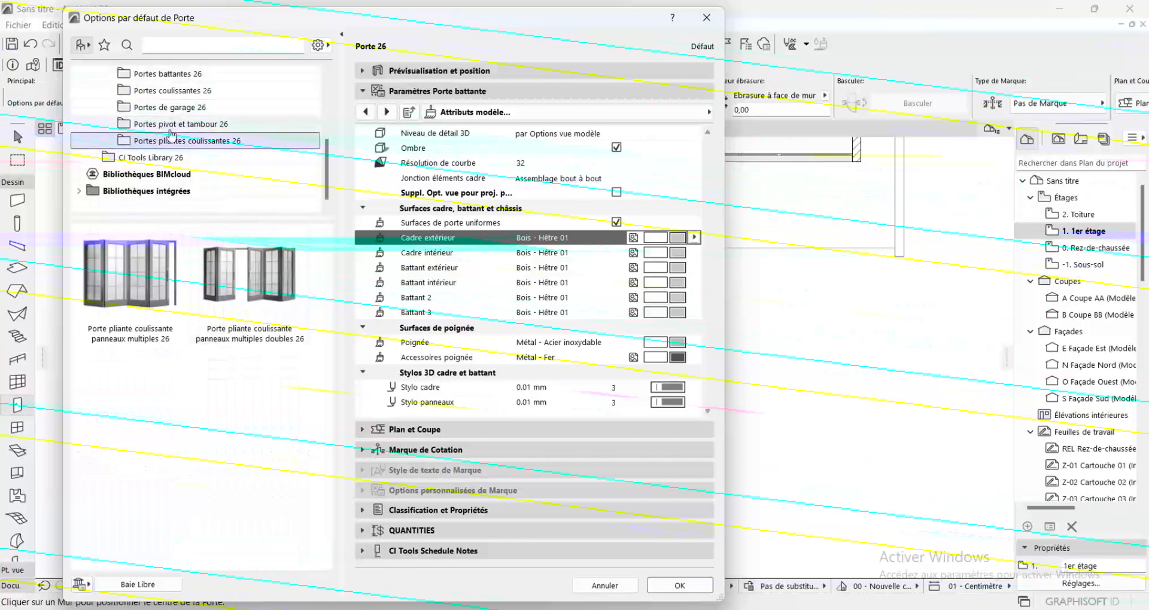
{"action": "left_click", "coordinate": [180, 108]}
{"action": "left_click", "coordinate": [179, 90]}
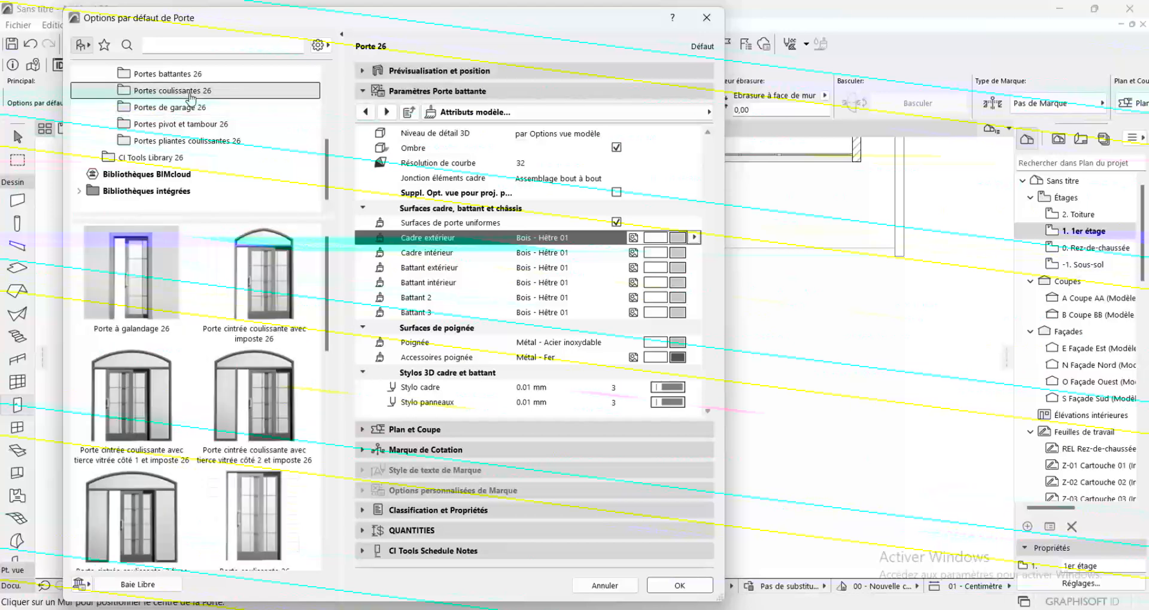
{"action": "scroll", "coordinate": [208, 256], "scroll_direction": "down", "scroll_amount": 5}
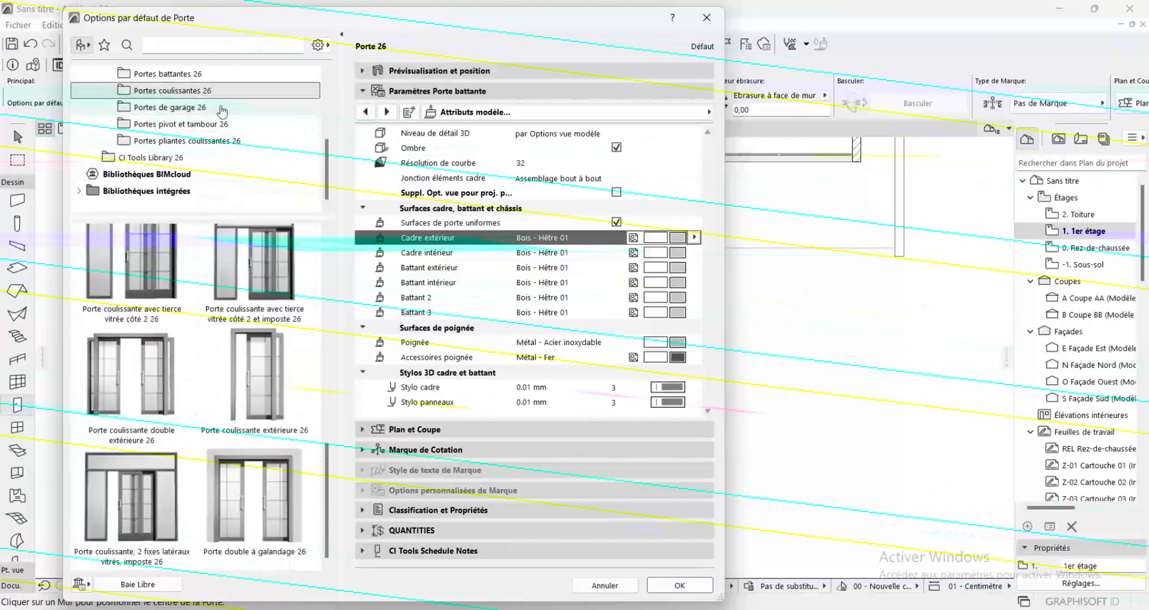
{"action": "scroll", "coordinate": [196, 146], "scroll_direction": "up", "scroll_amount": 3}
Examine the swing door, storefront and empty opening models in the door library for a wide terrace door
{"action": "left_click", "coordinate": [180, 124]}
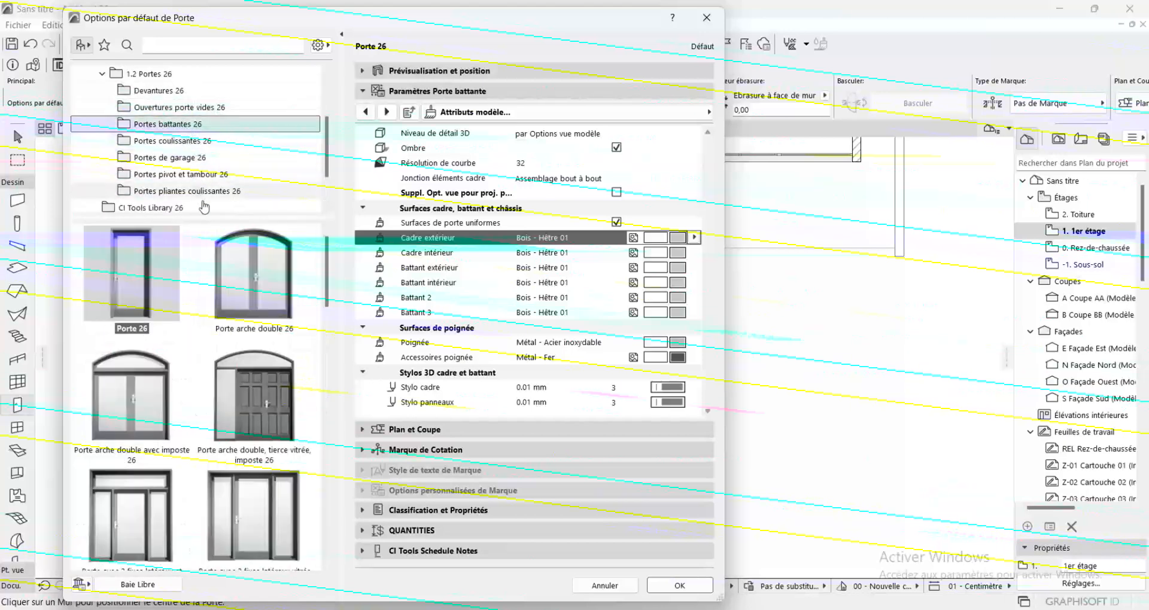
{"action": "scroll", "coordinate": [250, 324], "scroll_direction": "down", "scroll_amount": 3}
{"action": "scroll", "coordinate": [250, 324], "scroll_direction": "down", "scroll_amount": 5}
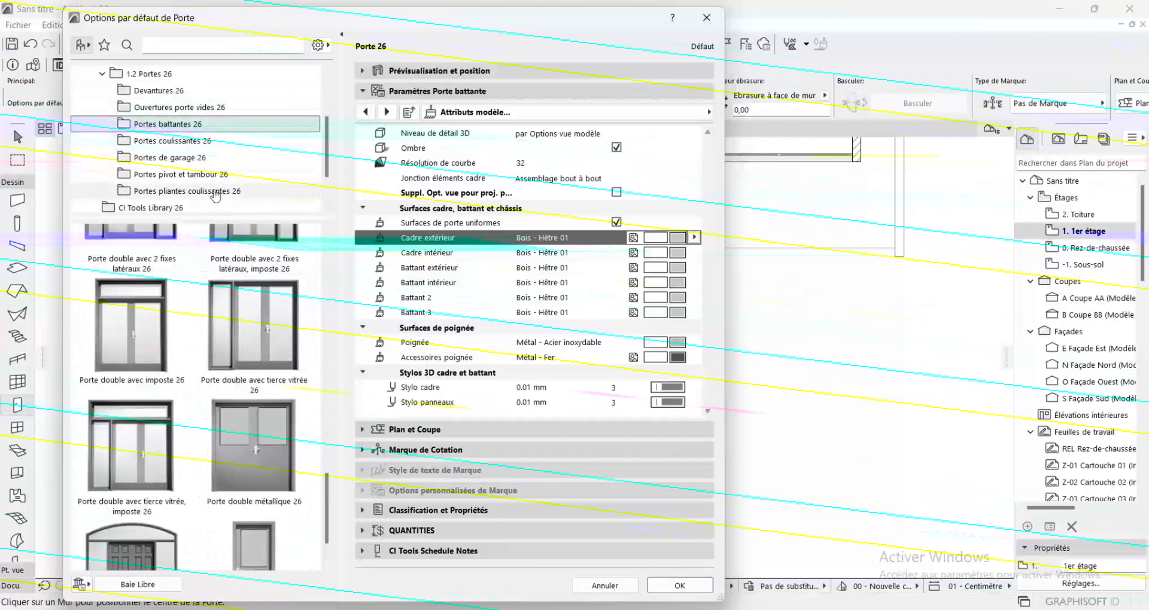
{"action": "key", "text": "Up"}
{"action": "key", "text": "Up"}
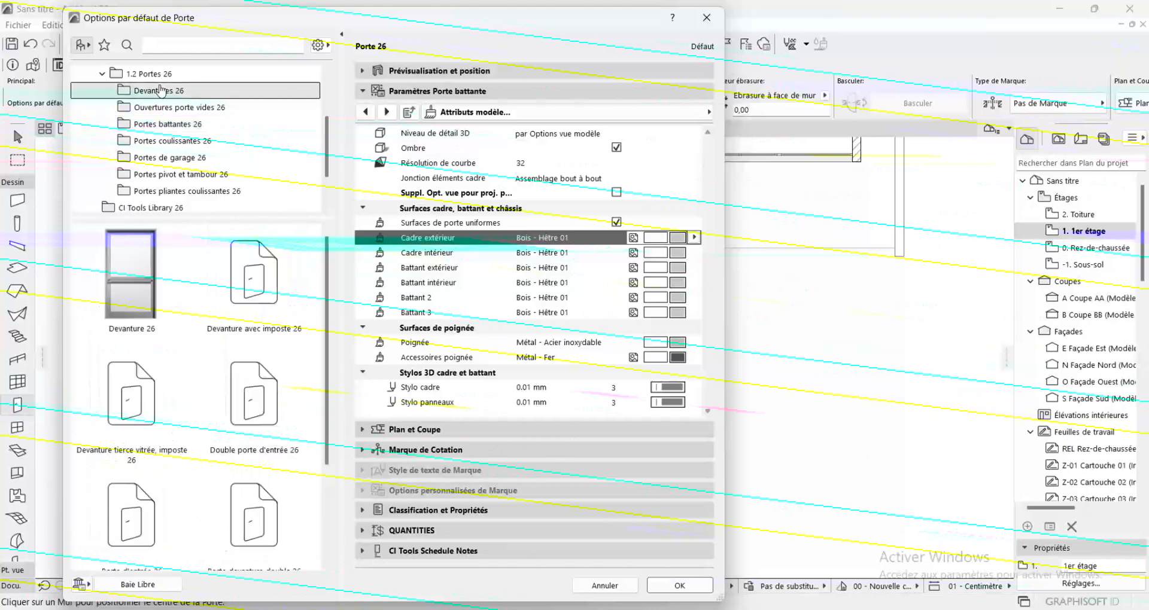
{"action": "scroll", "coordinate": [229, 319], "scroll_direction": "down", "scroll_amount": 2}
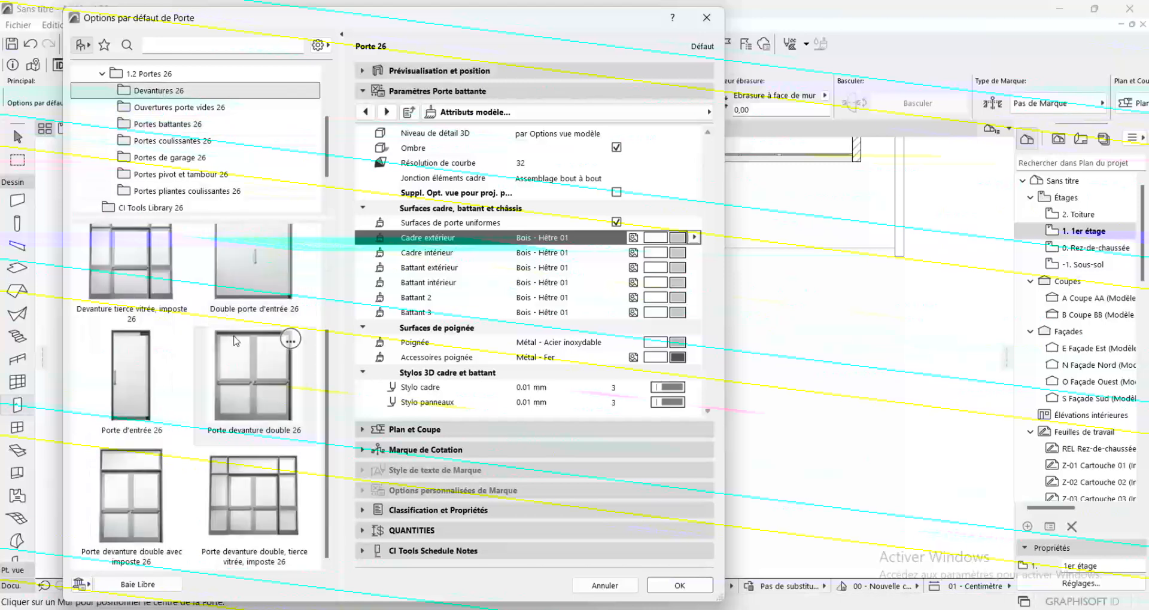
{"action": "scroll", "coordinate": [251, 389], "scroll_direction": "up", "scroll_amount": 3}
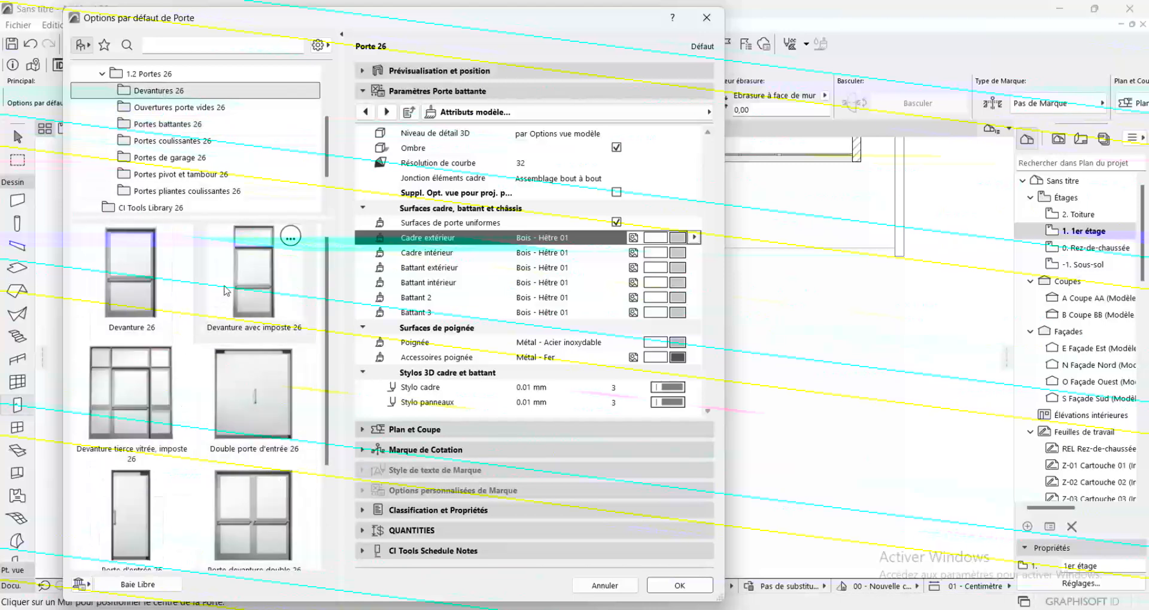
{"action": "left_click", "coordinate": [196, 109]}
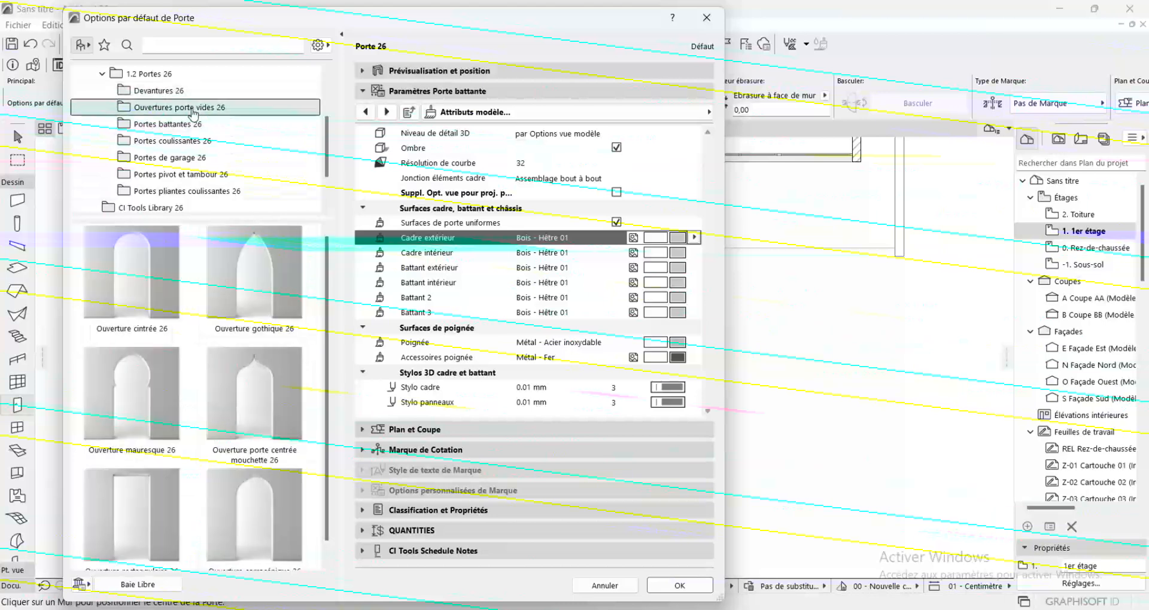
{"action": "left_click", "coordinate": [142, 93]}
{"action": "scroll", "coordinate": [161, 142], "scroll_direction": "down", "scroll_amount": 1}
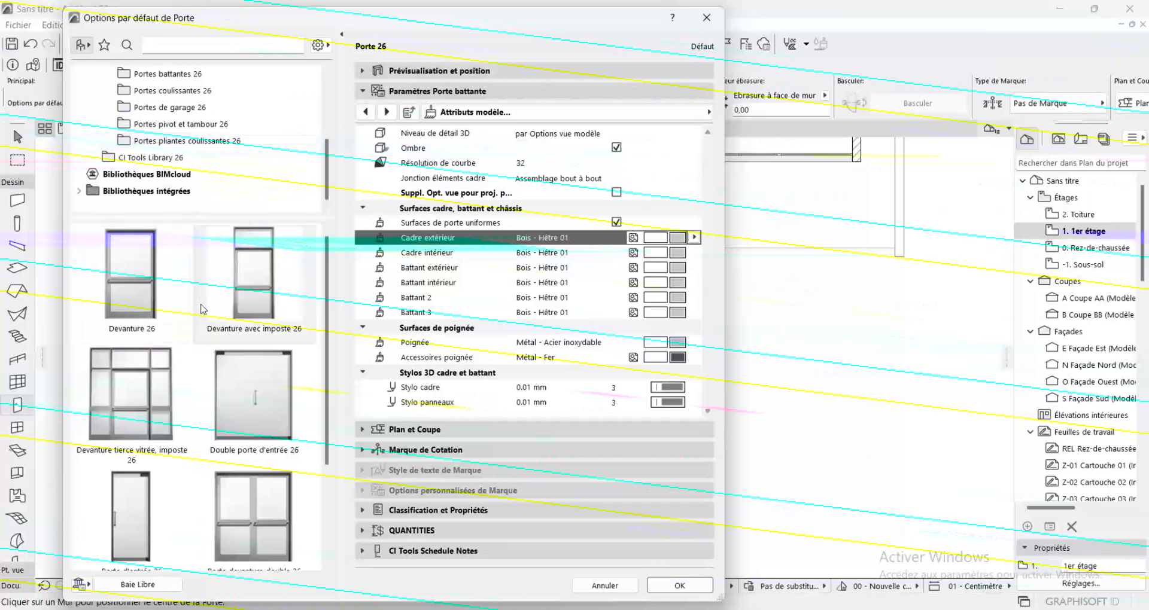
{"action": "scroll", "coordinate": [258, 371], "scroll_direction": "down", "scroll_amount": 2}
{"action": "scroll", "coordinate": [260, 377], "scroll_direction": "up", "scroll_amount": 2}
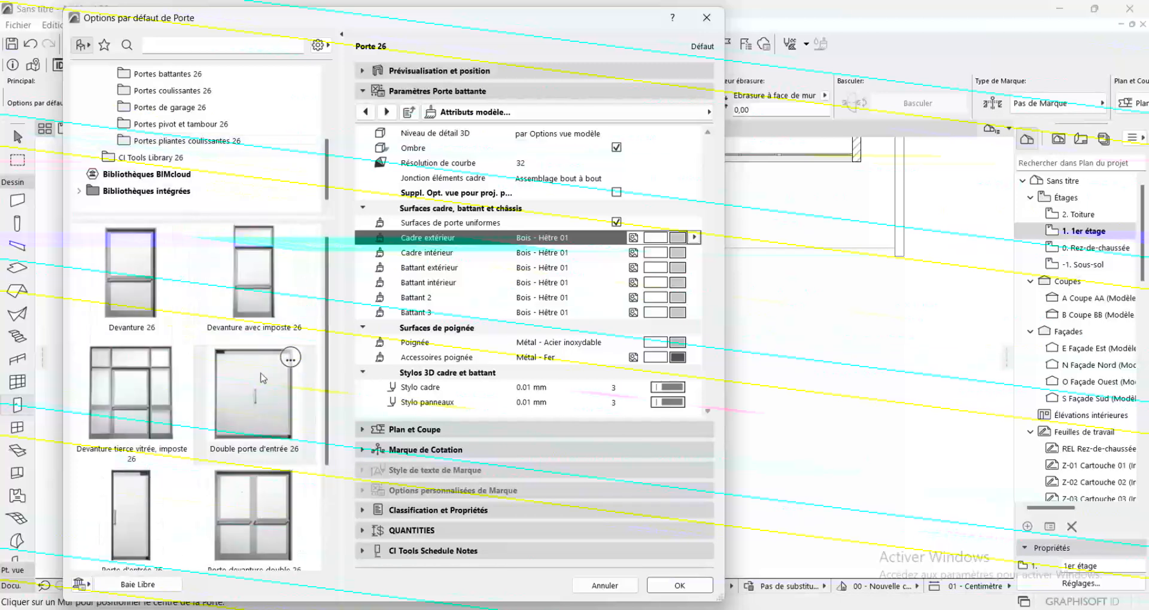
{"action": "scroll", "coordinate": [177, 127], "scroll_direction": "up", "scroll_amount": 2}
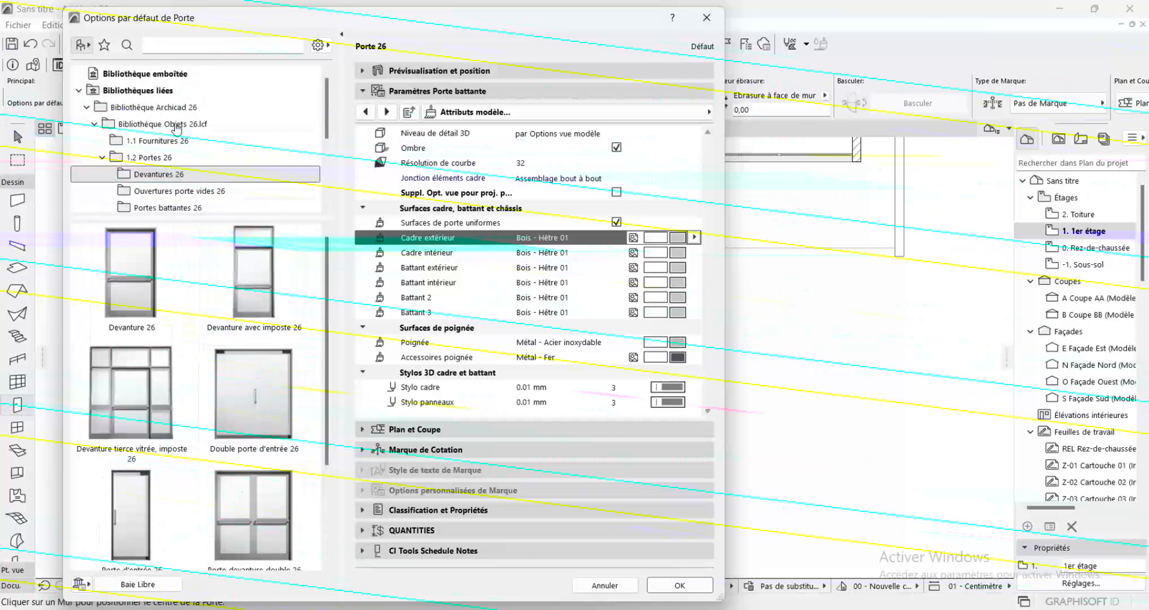
{"action": "scroll", "coordinate": [176, 127], "scroll_direction": "down", "scroll_amount": 1}
{"action": "key", "text": "Down"}
{"action": "key", "text": "Down"}
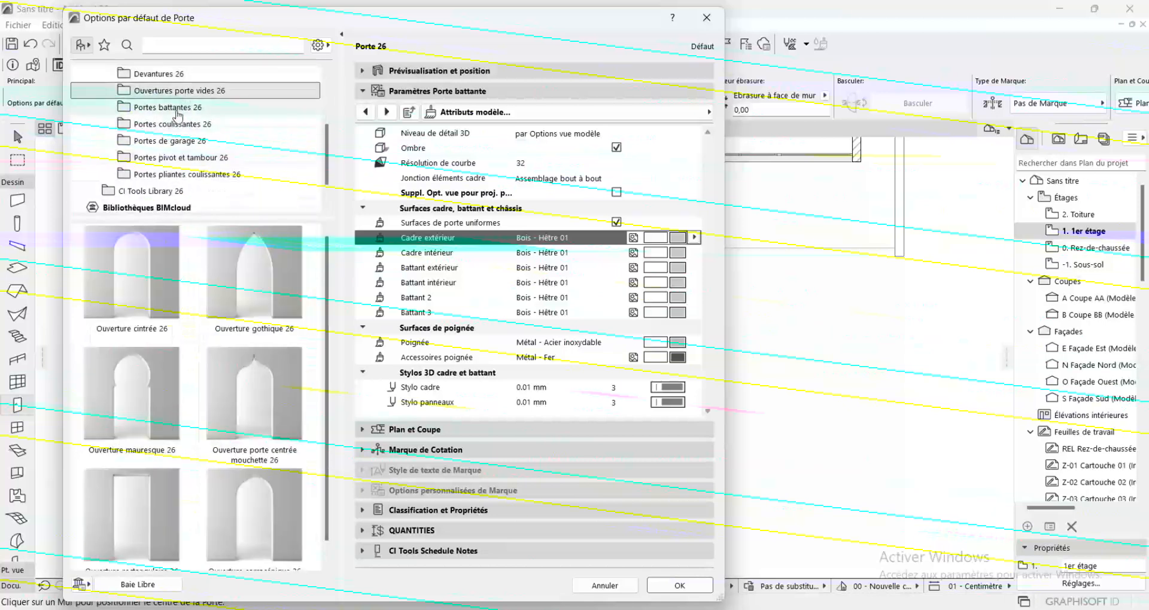
{"action": "scroll", "coordinate": [244, 452], "scroll_direction": "down", "scroll_amount": 5}
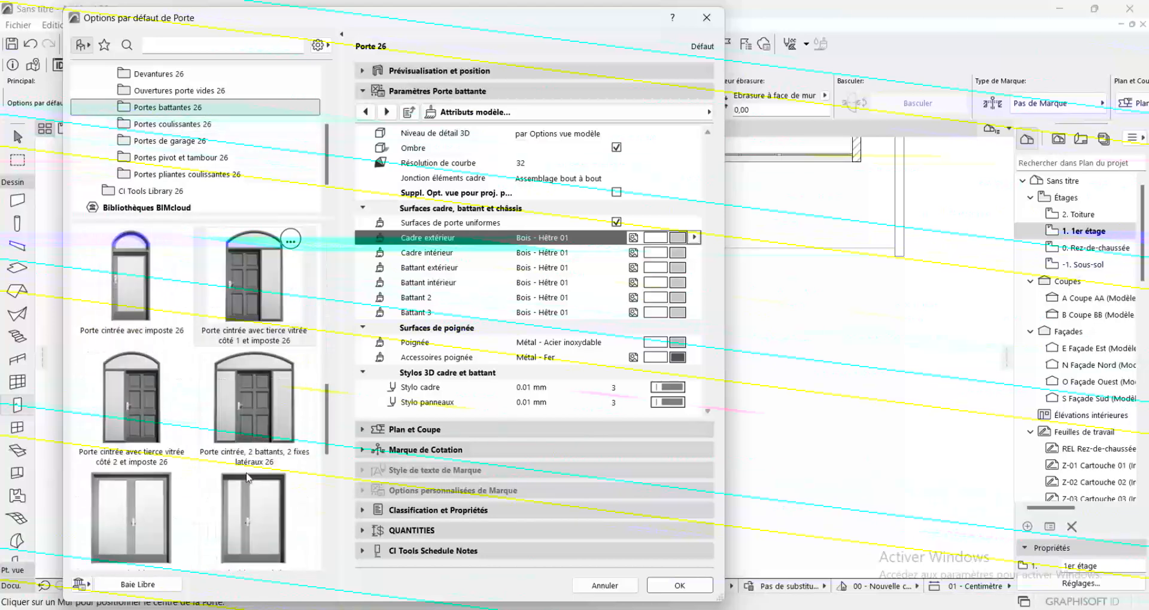
{"action": "scroll", "coordinate": [244, 452], "scroll_direction": "down", "scroll_amount": 5}
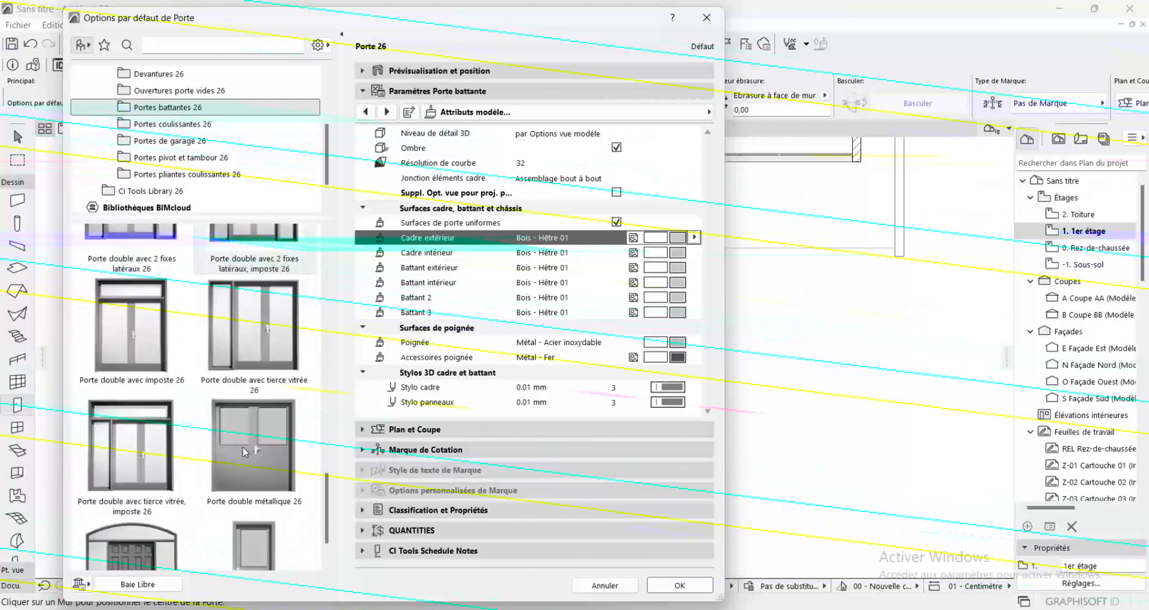
{"action": "scroll", "coordinate": [244, 452], "scroll_direction": "up", "scroll_amount": 5}
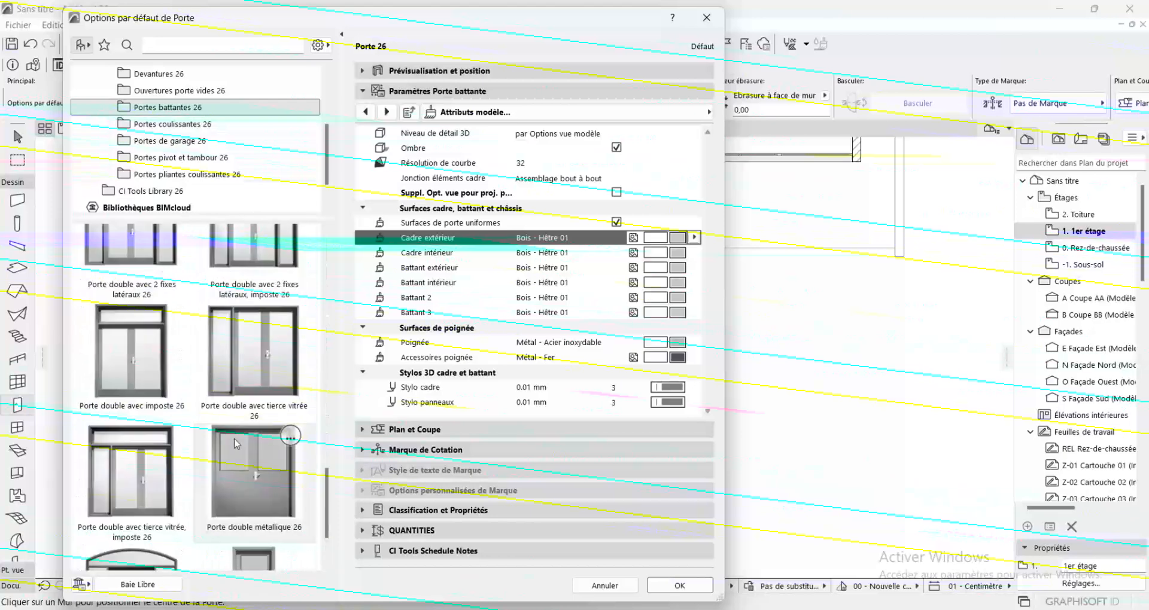
Set the default door type to Porte double avec tierce vitrée 26
{"action": "left_click", "coordinate": [173, 383]}
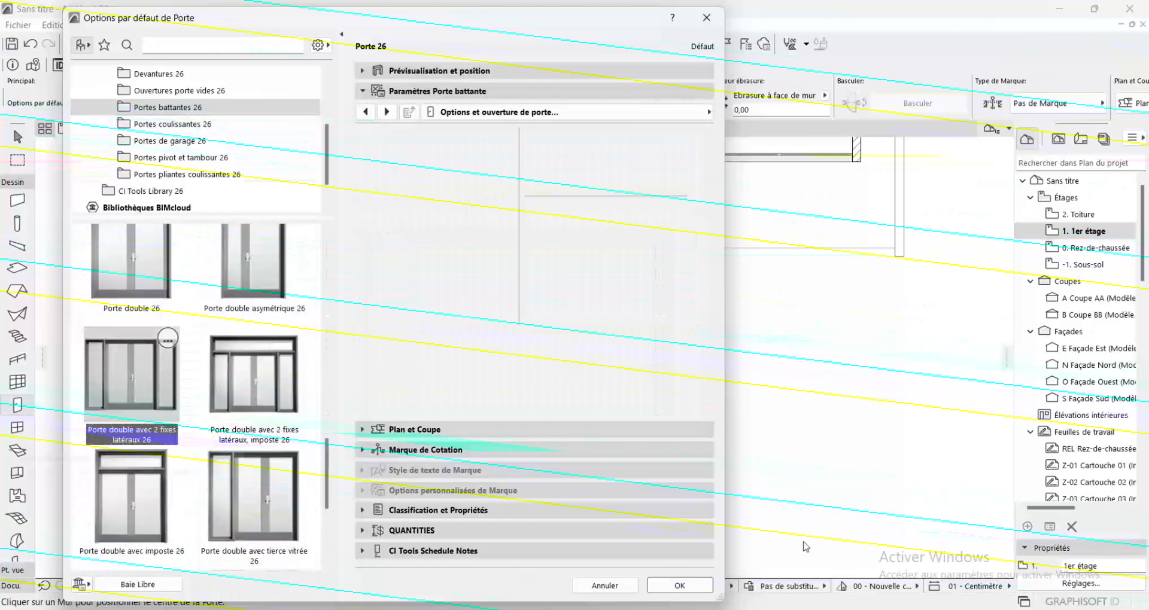
{"action": "left_click", "coordinate": [680, 586]}
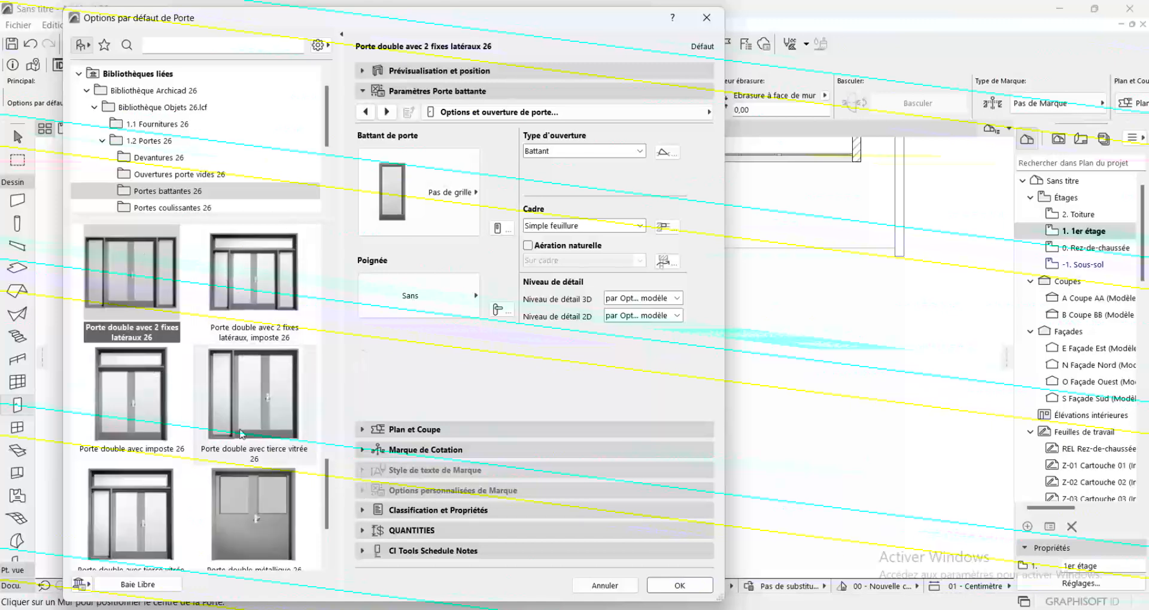
{"action": "left_click", "coordinate": [272, 426]}
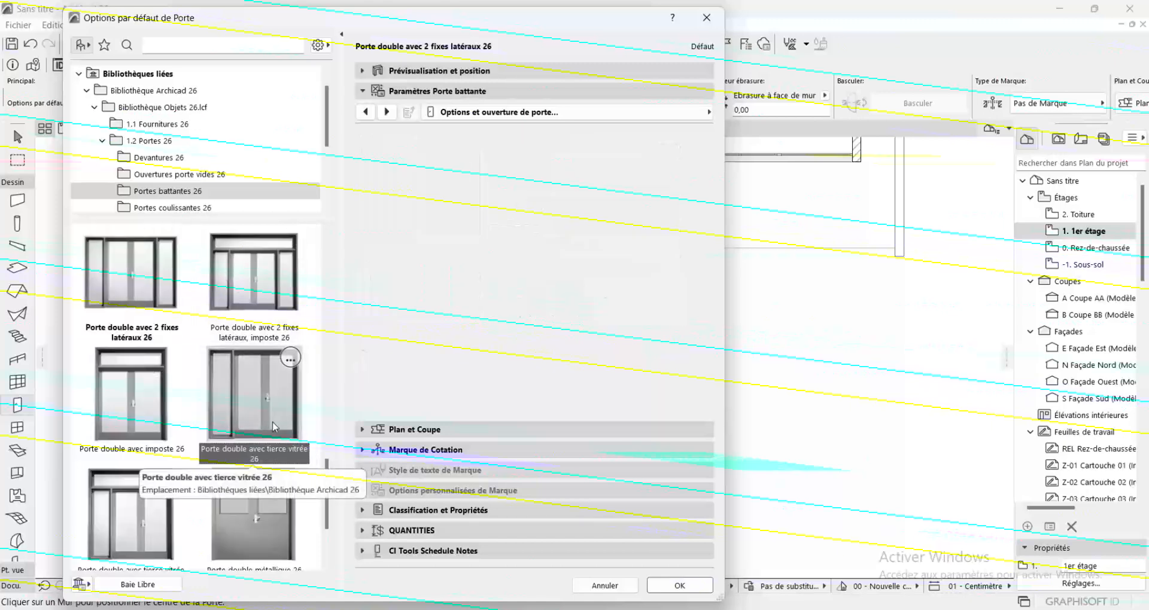
{"action": "left_click", "coordinate": [689, 590]}
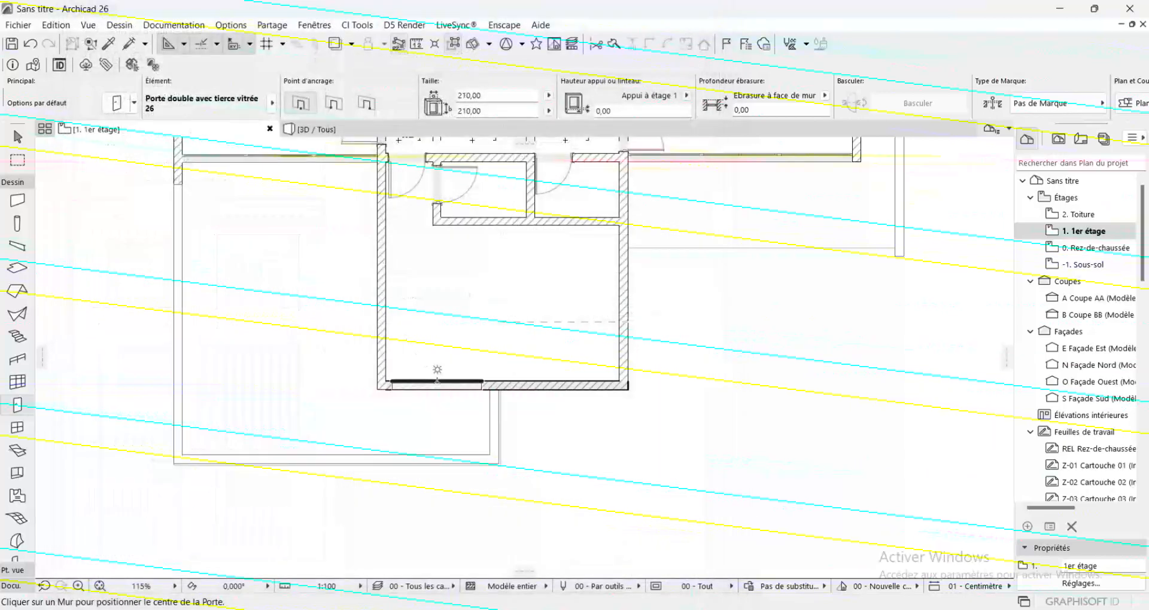
Place the 210 x 210 glazed double door near the left end of the large lower room's bottom wall, opening into the room
{"action": "left_click", "coordinate": [441, 380]}
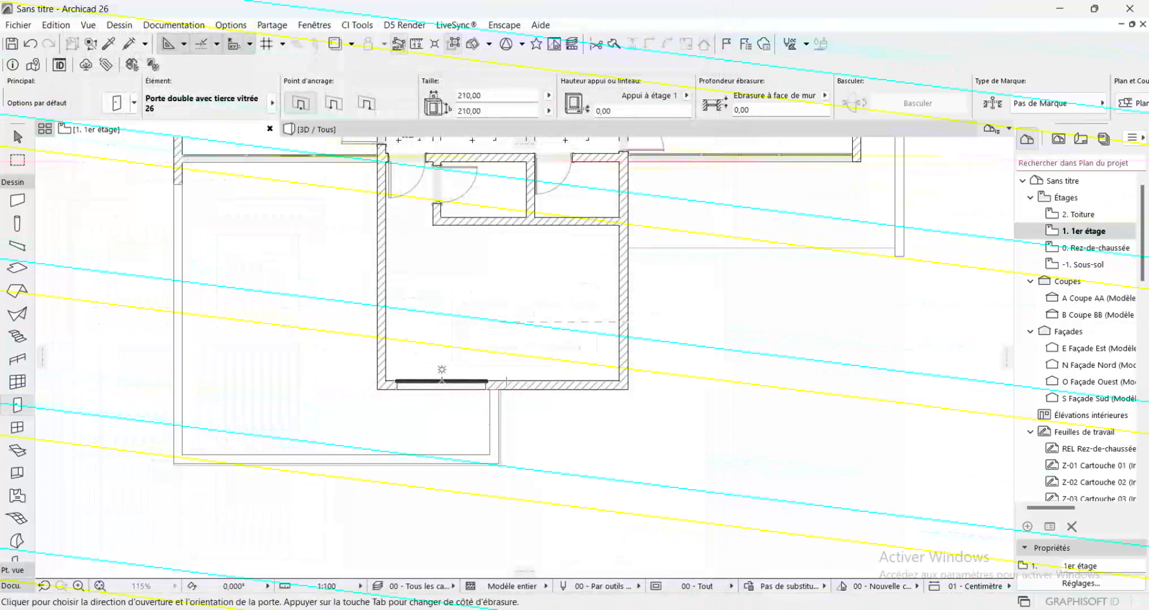
{"action": "left_click", "coordinate": [441, 353]}
{"action": "scroll", "coordinate": [423, 385], "scroll_direction": "down", "scroll_amount": 3}
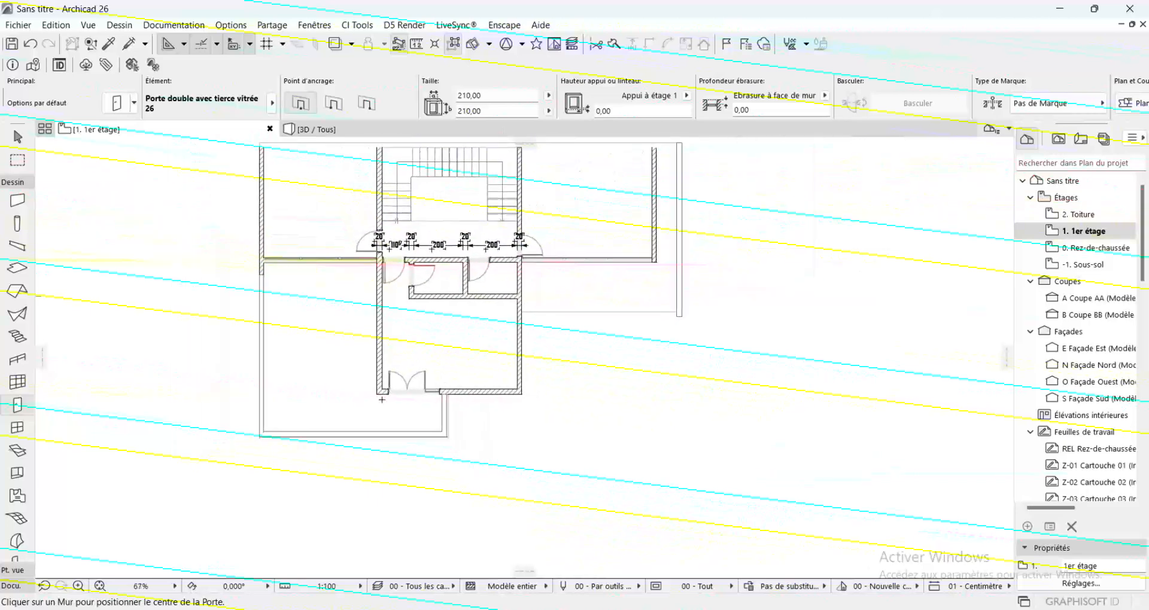
Try closing the left leaf of the glazed double door in the lower room's bottom wall, and undo that change
{"action": "scroll", "coordinate": [424, 385], "scroll_direction": "up", "scroll_amount": 4}
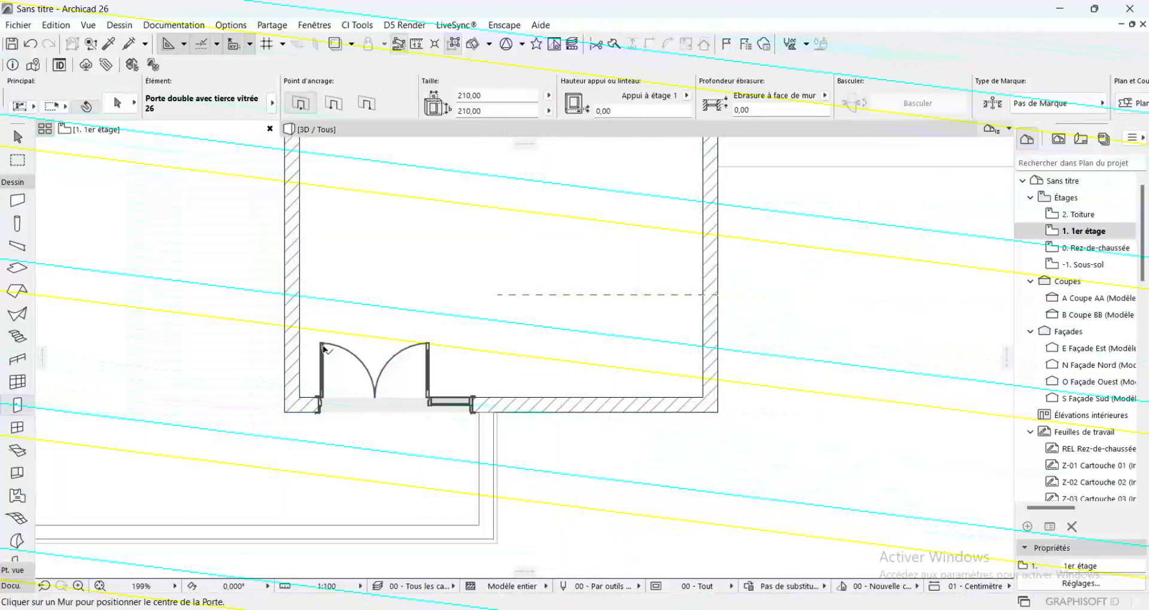
{"action": "left_click", "coordinate": [321, 344], "text": "shift"}
{"action": "left_click", "coordinate": [322, 344]}
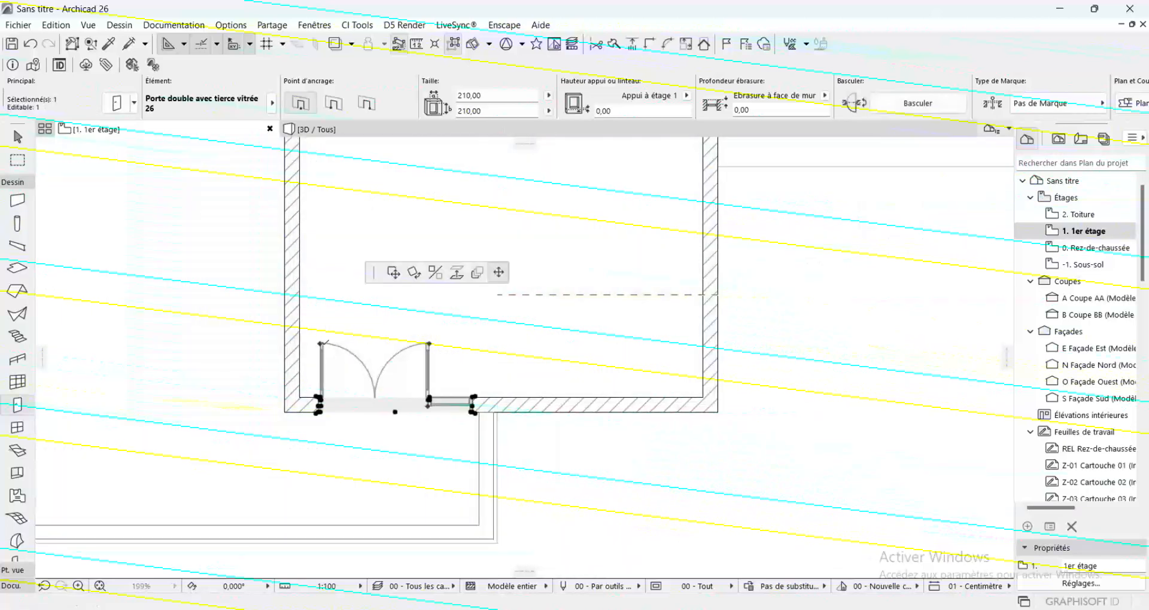
{"action": "left_click", "coordinate": [373, 403]}
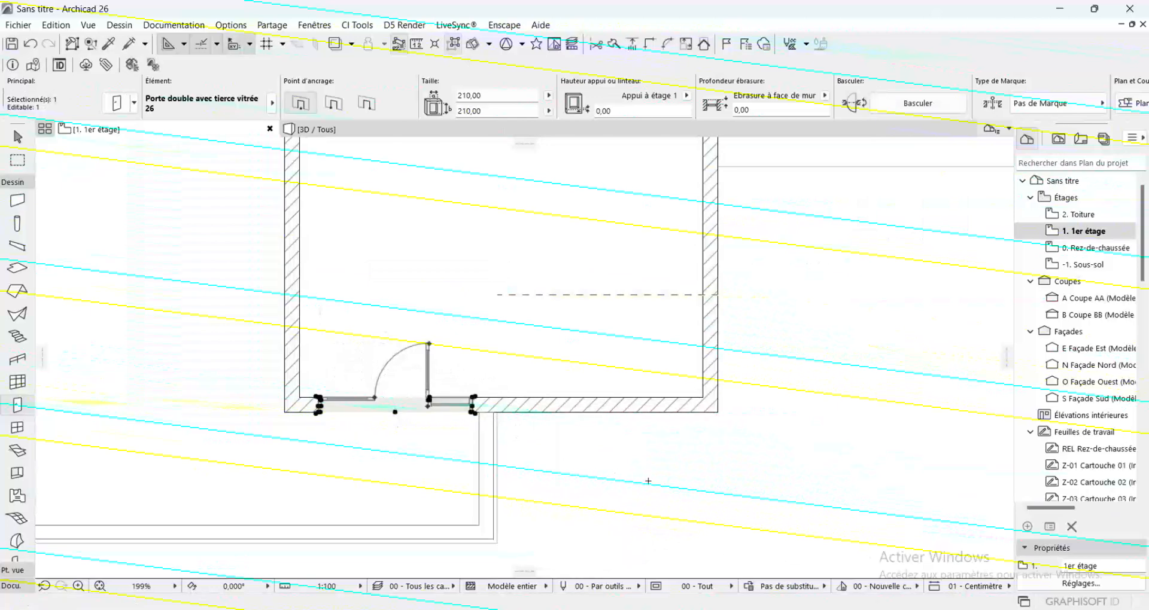
{"action": "key", "text": "Escape"}
{"action": "scroll", "coordinate": [654, 481], "scroll_direction": "down", "scroll_amount": 4}
{"action": "scroll", "coordinate": [625, 451], "scroll_direction": "up", "scroll_amount": 1}
{"action": "scroll", "coordinate": [626, 451], "scroll_direction": "up", "scroll_amount": 2}
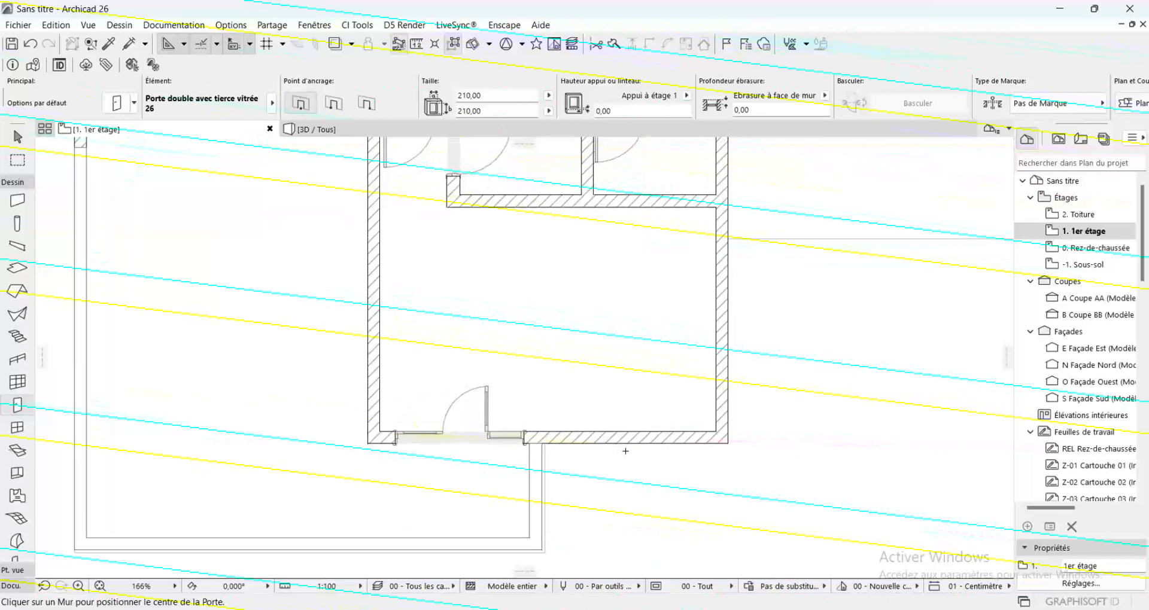
{"action": "key", "text": "ctrl+z"}
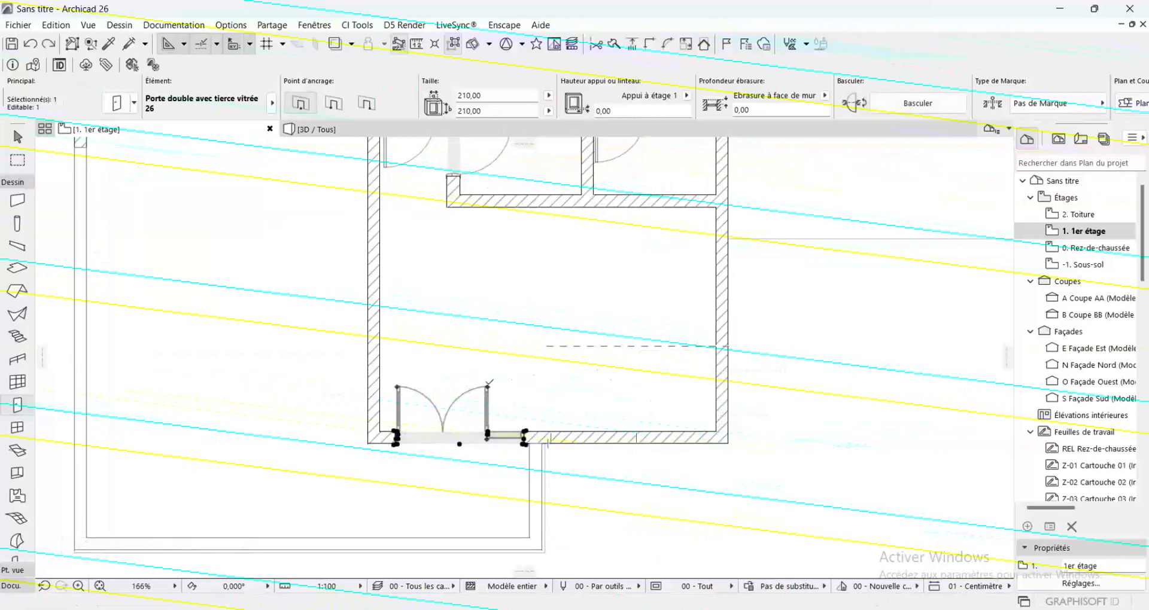
Close the right swinging leaf of the glazed double terrace door so it lies in the wall line, keeping the left leaf open
{"action": "left_click", "coordinate": [488, 386]}
{"action": "left_click", "coordinate": [437, 429]}
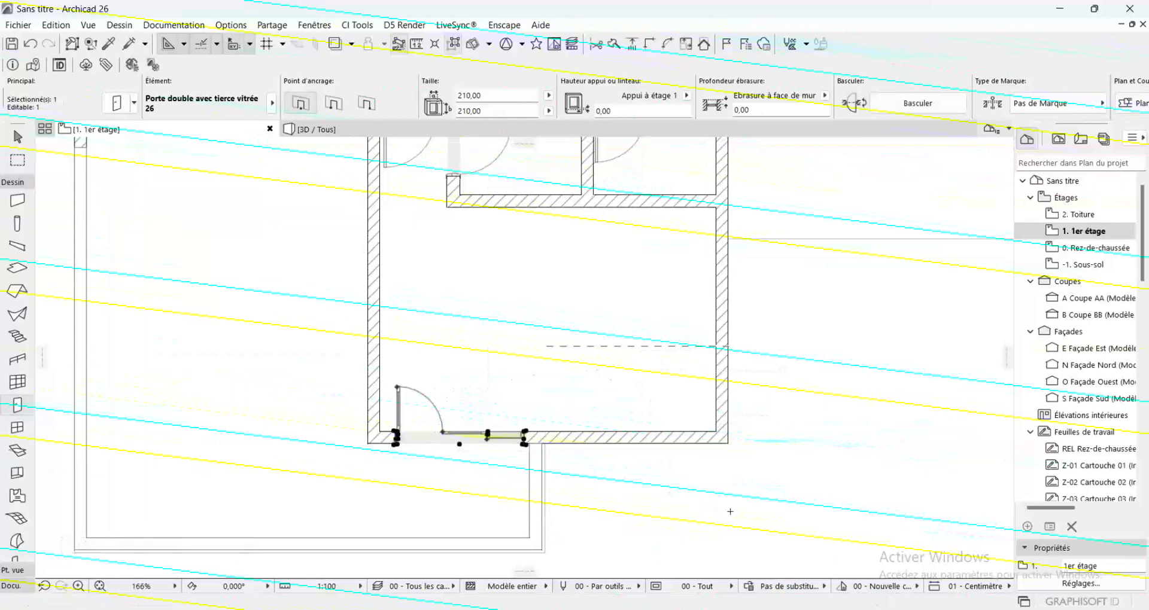
{"action": "key", "text": "Escape"}
{"action": "scroll", "coordinate": [515, 314], "scroll_direction": "down", "scroll_amount": 2}
{"action": "scroll", "coordinate": [526, 324], "scroll_direction": "up", "scroll_amount": 1}
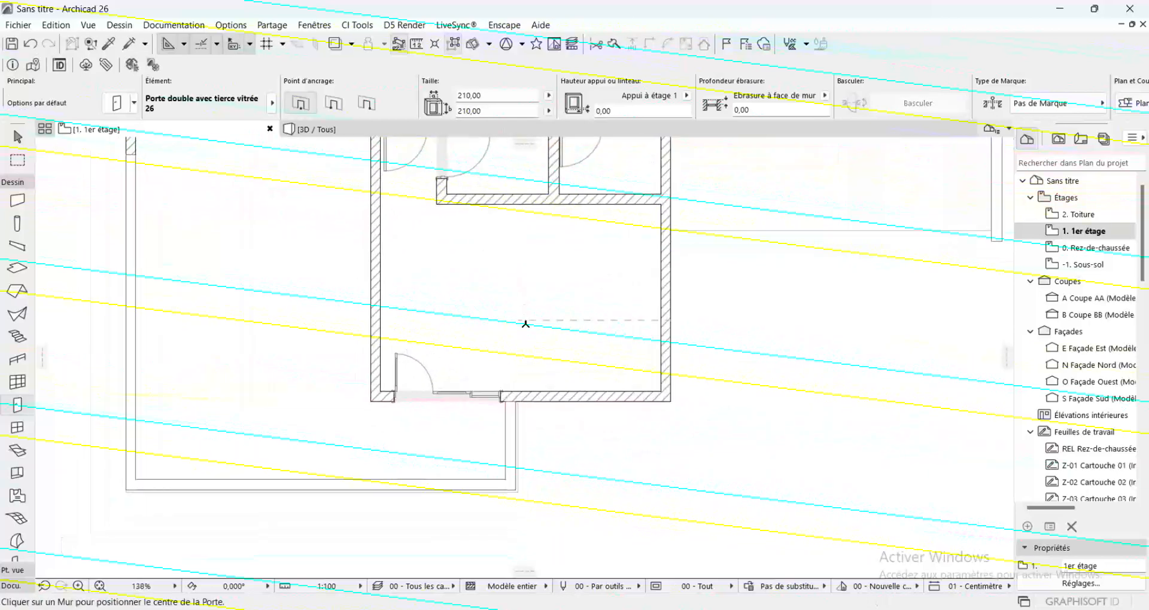
{"action": "scroll", "coordinate": [528, 344], "scroll_direction": "down", "scroll_amount": 3}
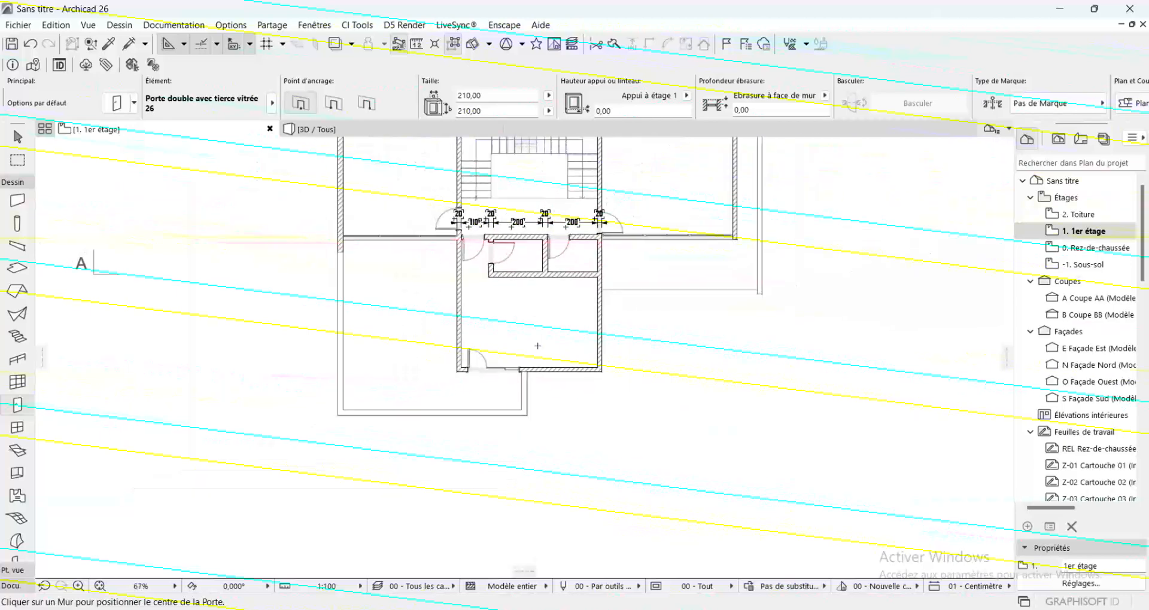
{"action": "scroll", "coordinate": [552, 338], "scroll_direction": "up", "scroll_amount": 2}
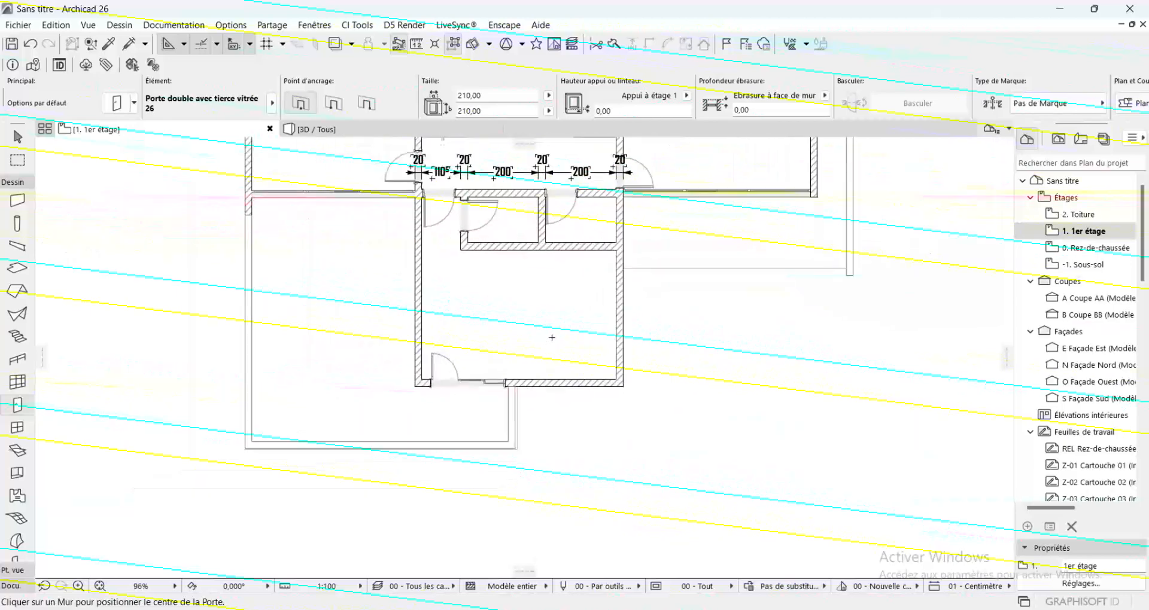
{"action": "left_click", "coordinate": [183, 47]}
{"action": "left_click", "coordinate": [195, 101]}
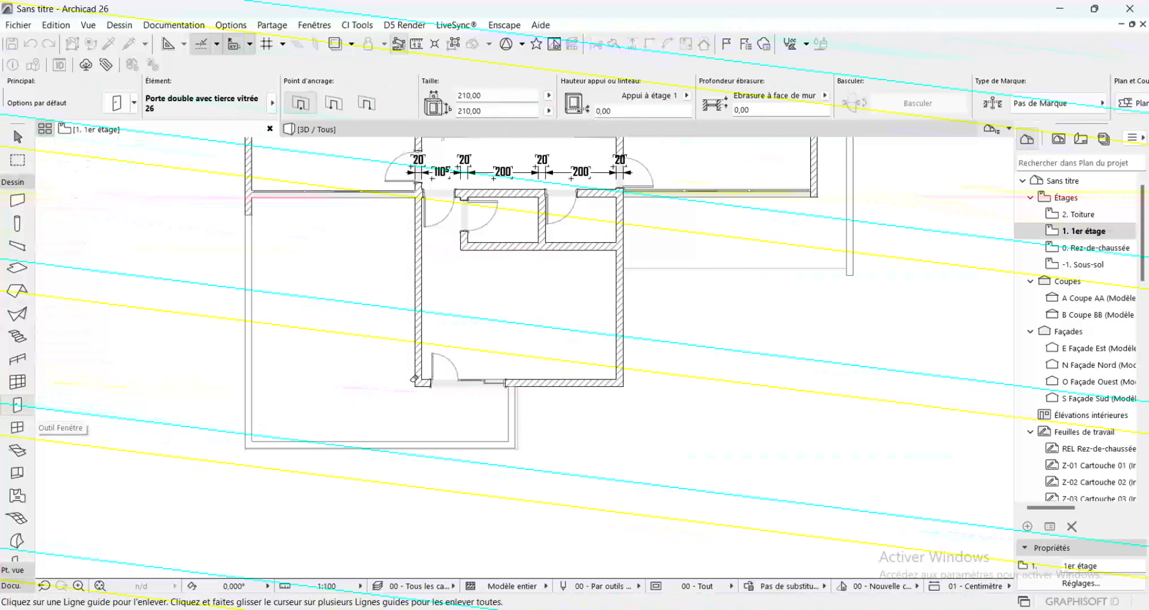
{"action": "scroll", "coordinate": [413, 378], "scroll_direction": "down", "scroll_amount": 2}
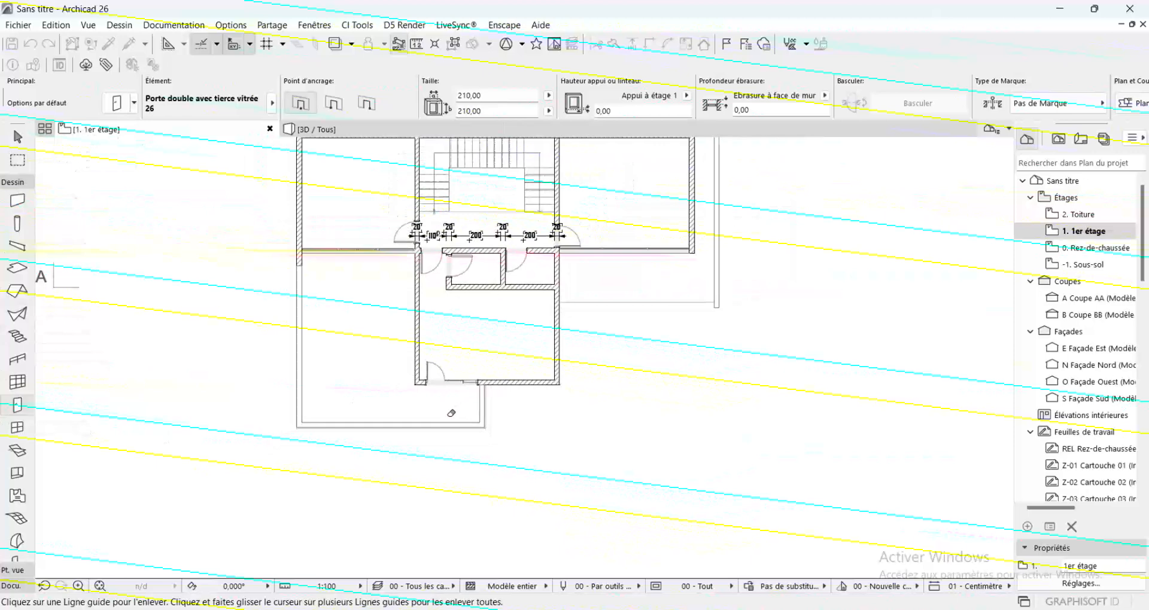
{"action": "scroll", "coordinate": [451, 413], "scroll_direction": "up", "scroll_amount": 3}
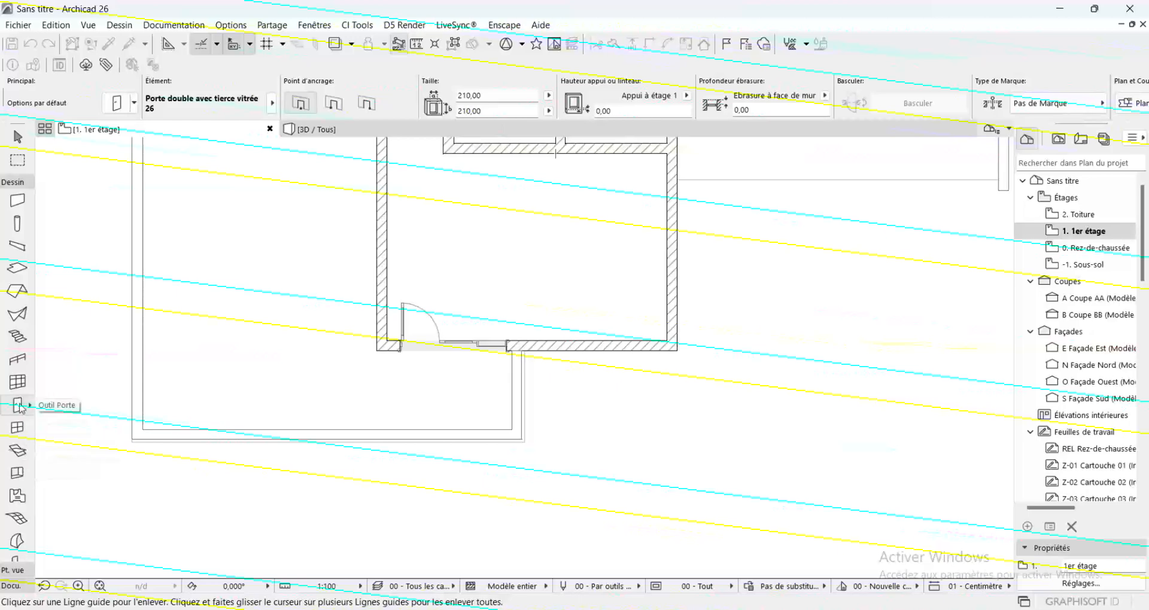
Open the default object settings and examine the sofa models listed for CANAP
{"action": "scroll", "coordinate": [9, 526], "scroll_direction": "down", "scroll_amount": 3}
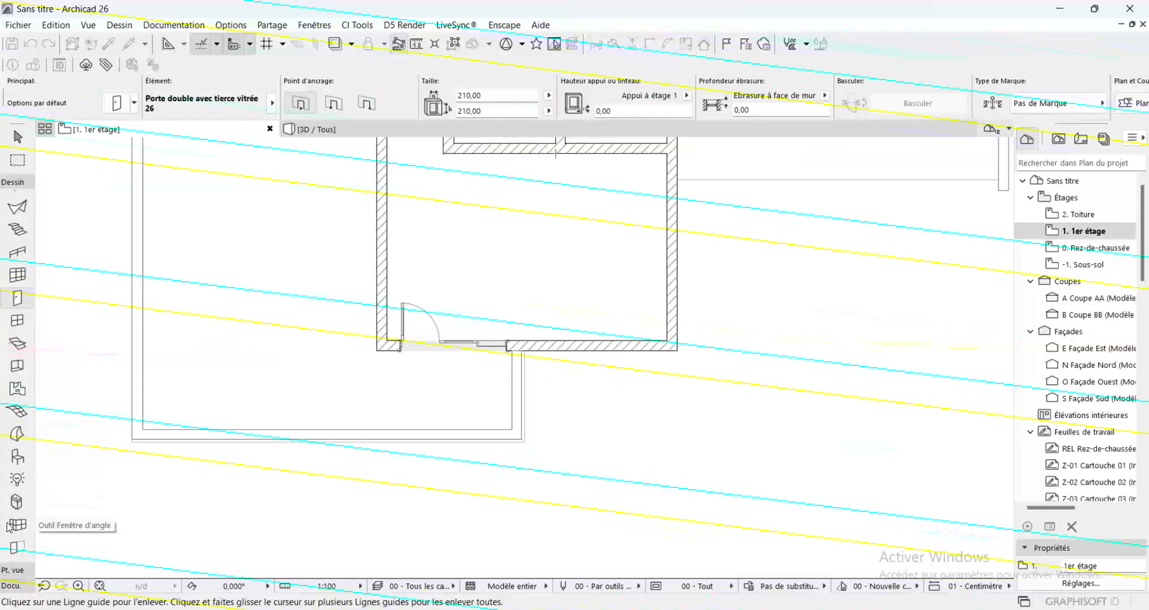
{"action": "left_click", "coordinate": [16, 466]}
{"action": "double_click", "coordinate": [16, 466]}
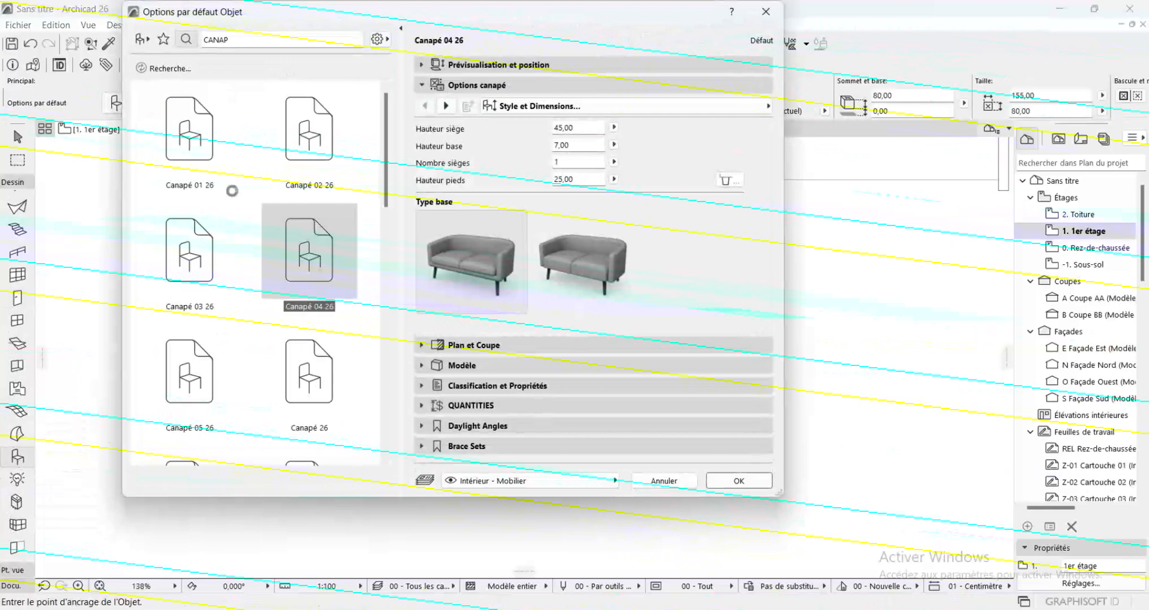
{"action": "scroll", "coordinate": [258, 293], "scroll_direction": "down", "scroll_amount": 10}
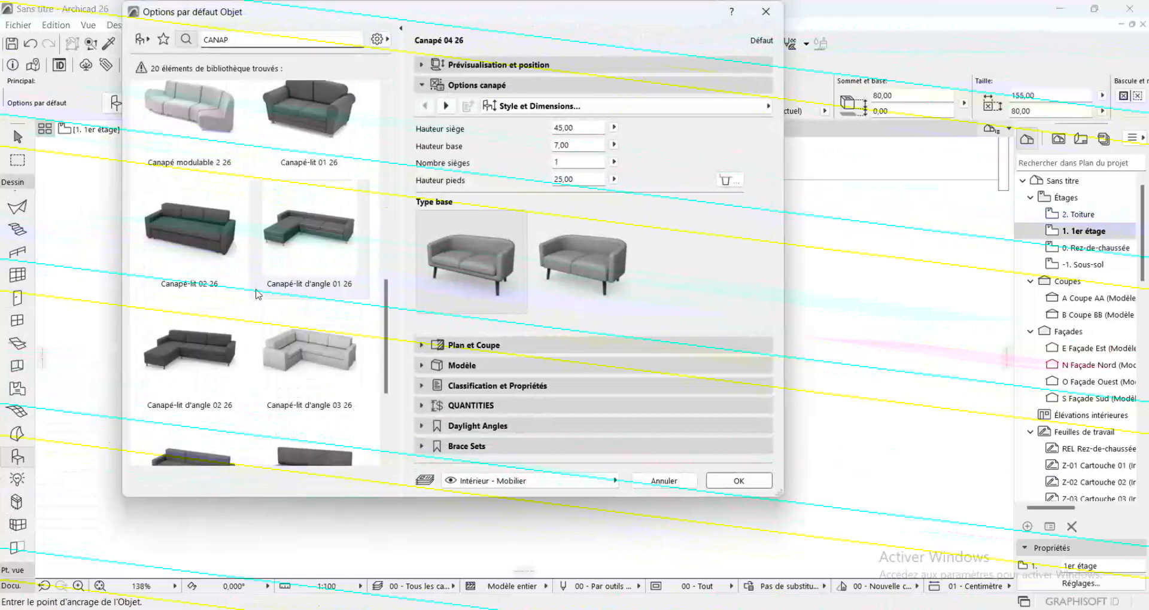
{"action": "scroll", "coordinate": [257, 293], "scroll_direction": "up", "scroll_amount": 8}
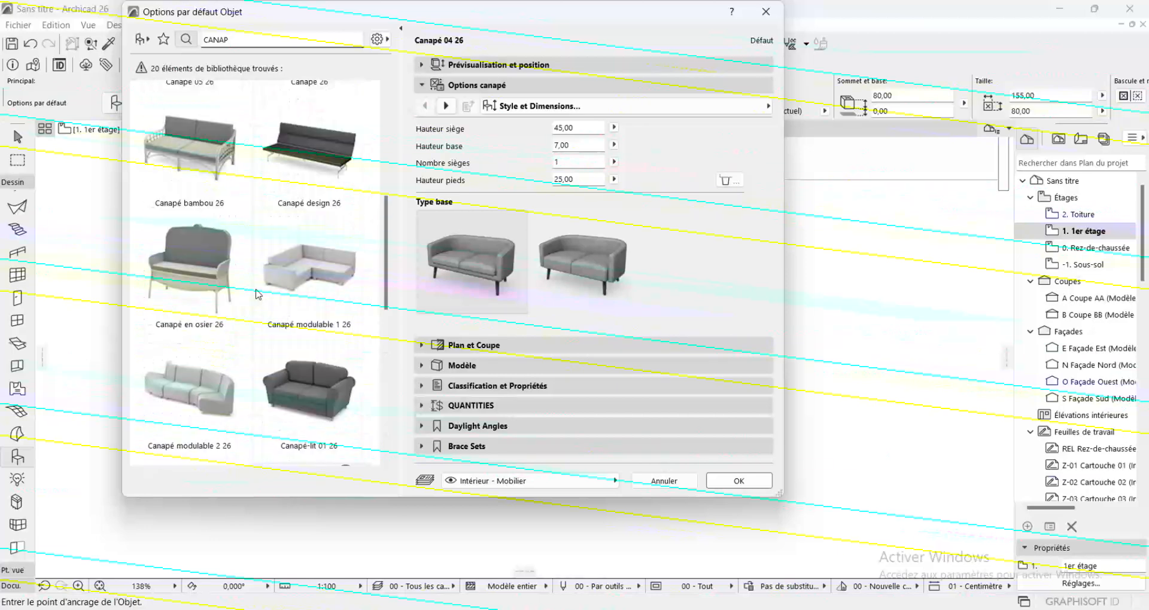
{"action": "scroll", "coordinate": [257, 266], "scroll_direction": "up", "scroll_amount": 3}
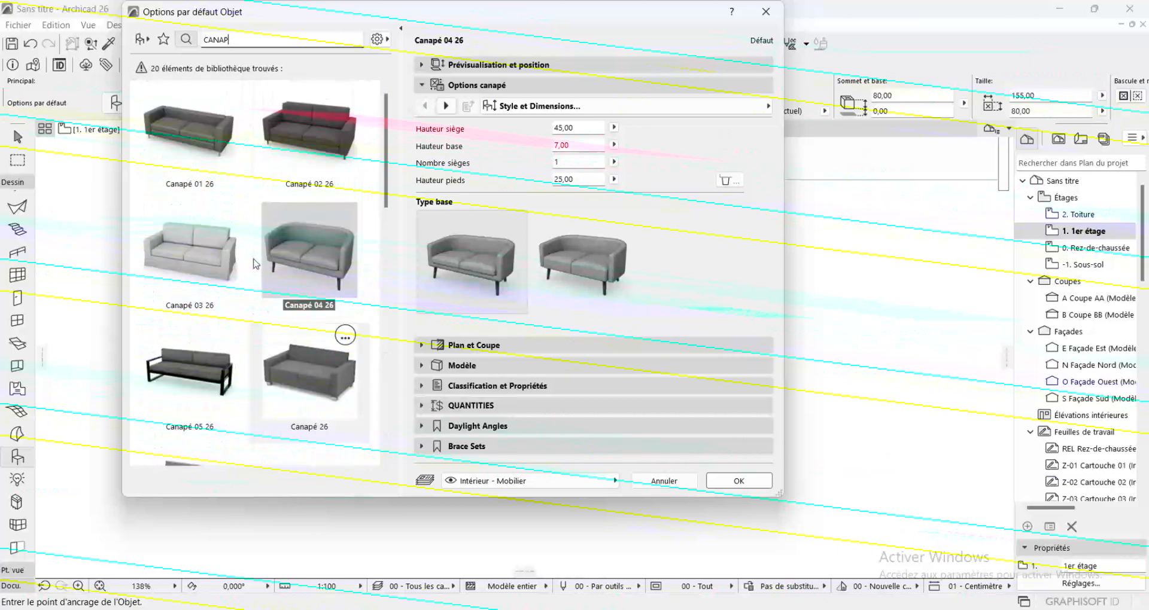
{"action": "scroll", "coordinate": [261, 287], "scroll_direction": "down", "scroll_amount": 4}
{"action": "scroll", "coordinate": [261, 286], "scroll_direction": "down", "scroll_amount": 6}
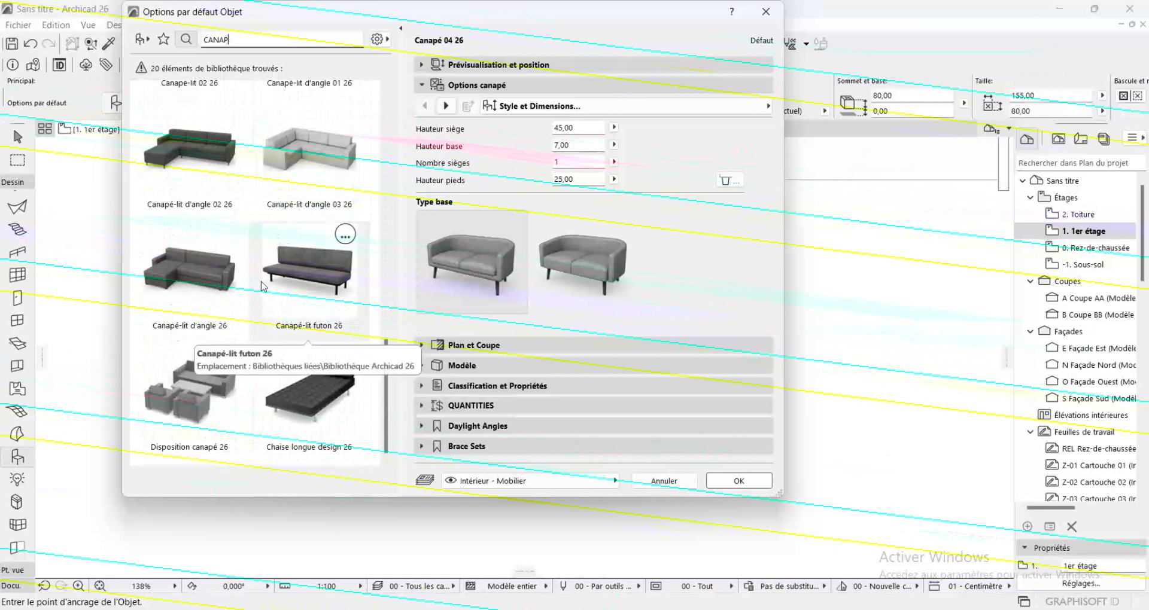
{"action": "scroll", "coordinate": [261, 286], "scroll_direction": "up", "scroll_amount": 5}
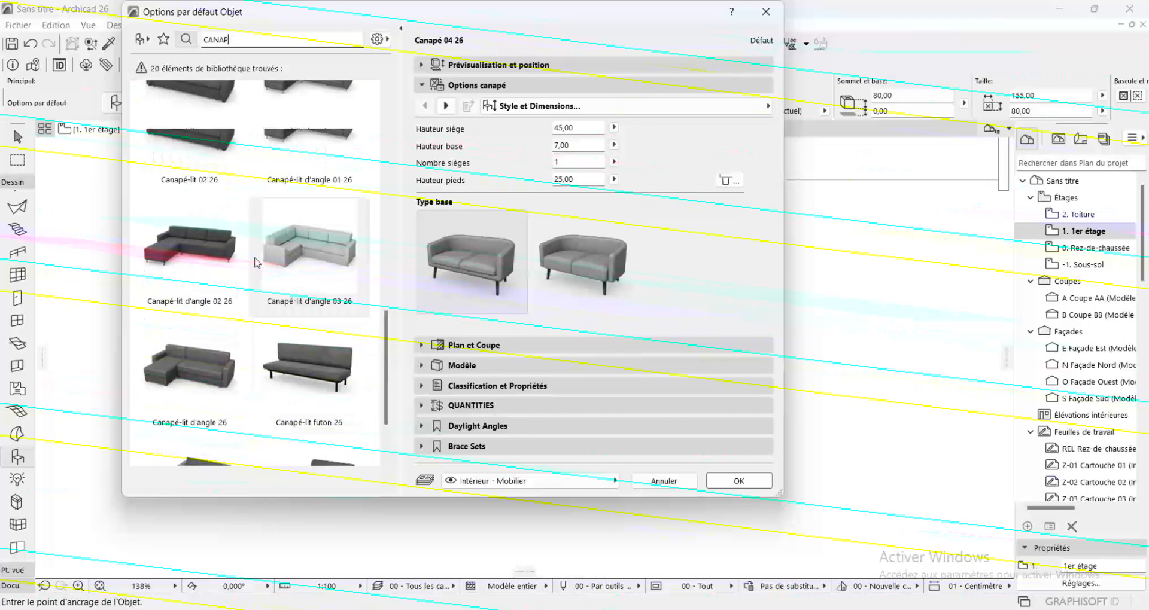
Browse the object library's furniture folders and the models in Canapés et sofas 26
{"action": "left_click", "coordinate": [141, 45]}
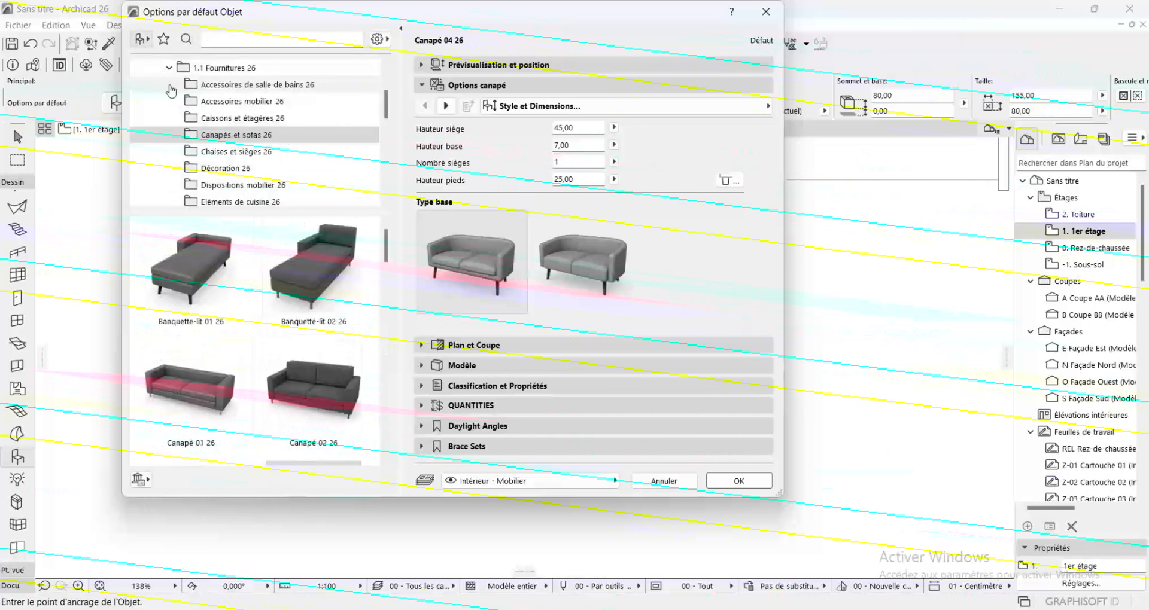
{"action": "scroll", "coordinate": [277, 149], "scroll_direction": "down", "scroll_amount": 2}
{"action": "scroll", "coordinate": [282, 302], "scroll_direction": "down", "scroll_amount": 3}
{"action": "scroll", "coordinate": [280, 300], "scroll_direction": "down", "scroll_amount": 4}
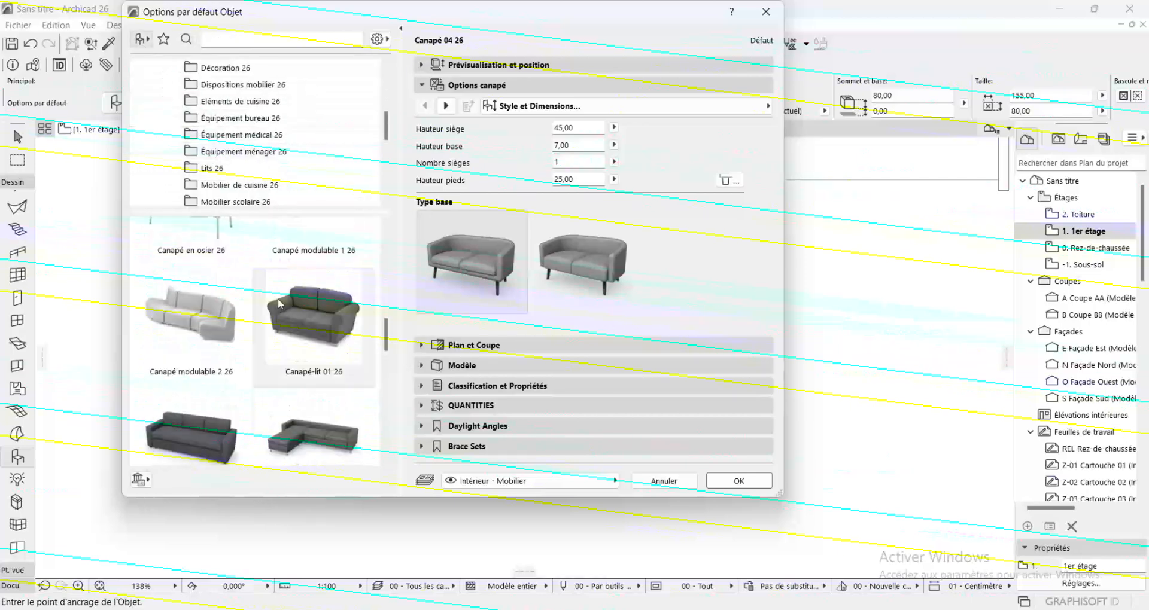
{"action": "scroll", "coordinate": [245, 183], "scroll_direction": "down", "scroll_amount": 1}
{"action": "scroll", "coordinate": [245, 180], "scroll_direction": "down", "scroll_amount": 3}
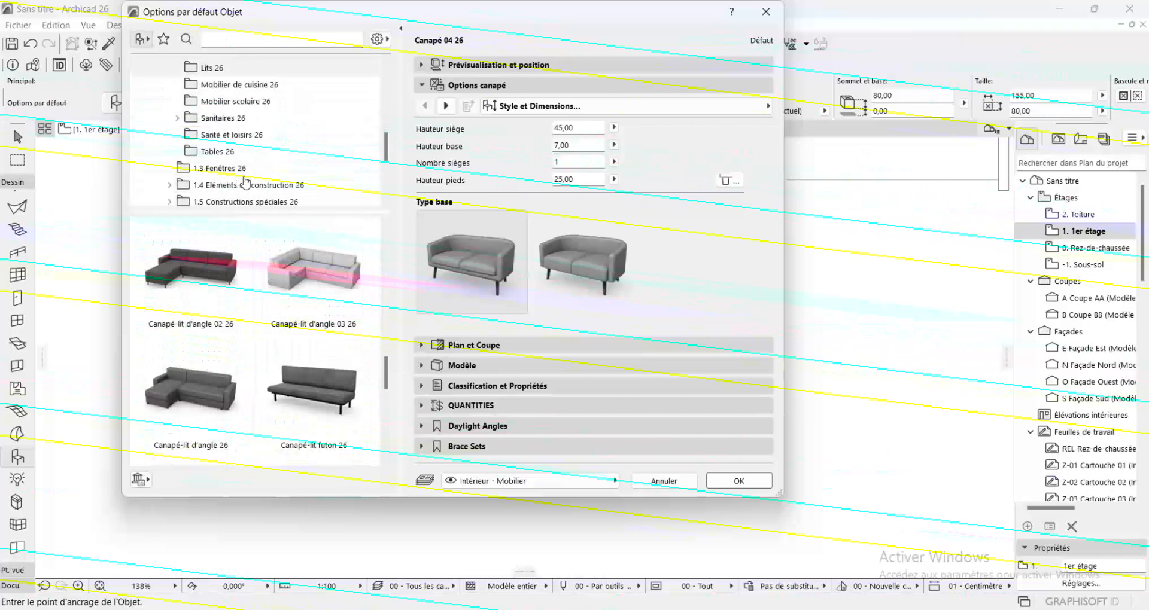
{"action": "scroll", "coordinate": [238, 144], "scroll_direction": "up", "scroll_amount": 6}
Search the object library for CHA and examine the chair models
{"action": "left_click", "coordinate": [223, 35]}
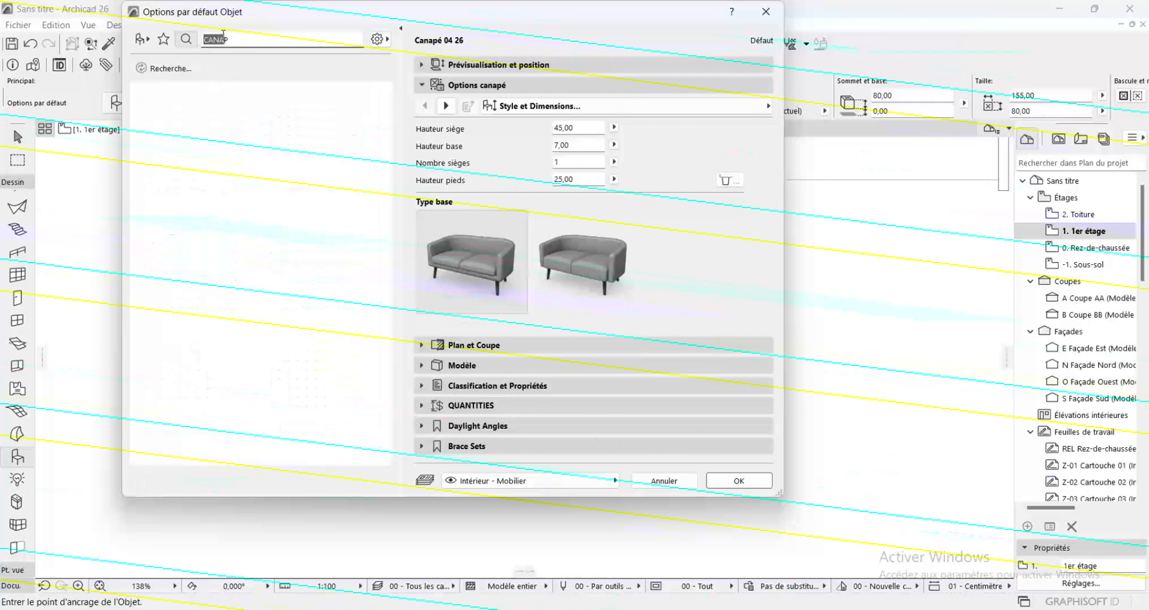
{"action": "type", "text": "CANA"}
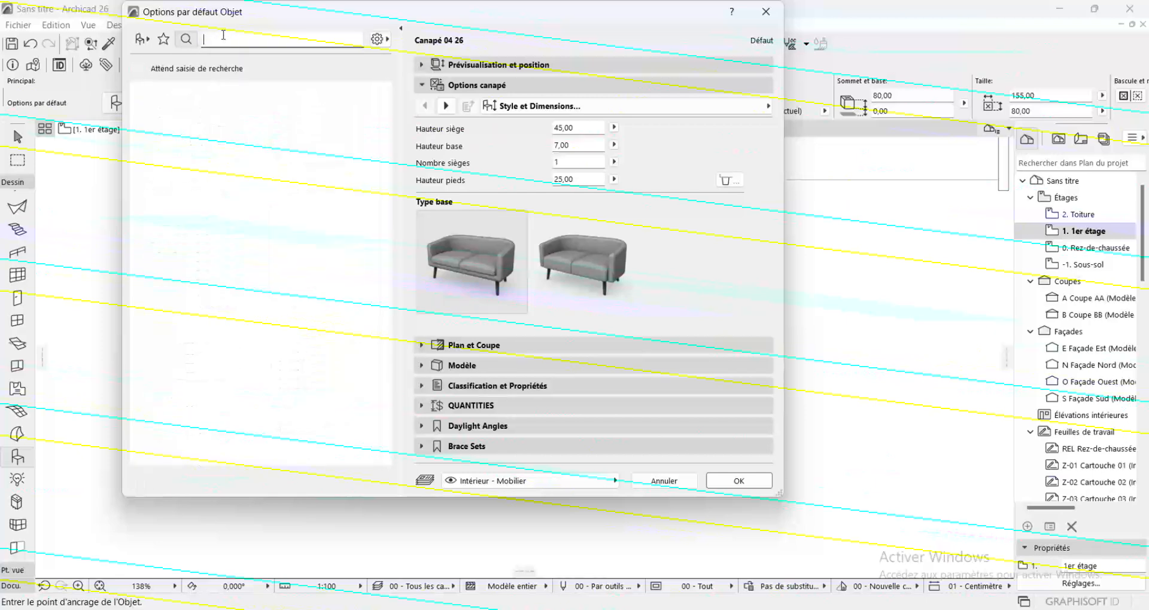
{"action": "type", "text": "HA"}
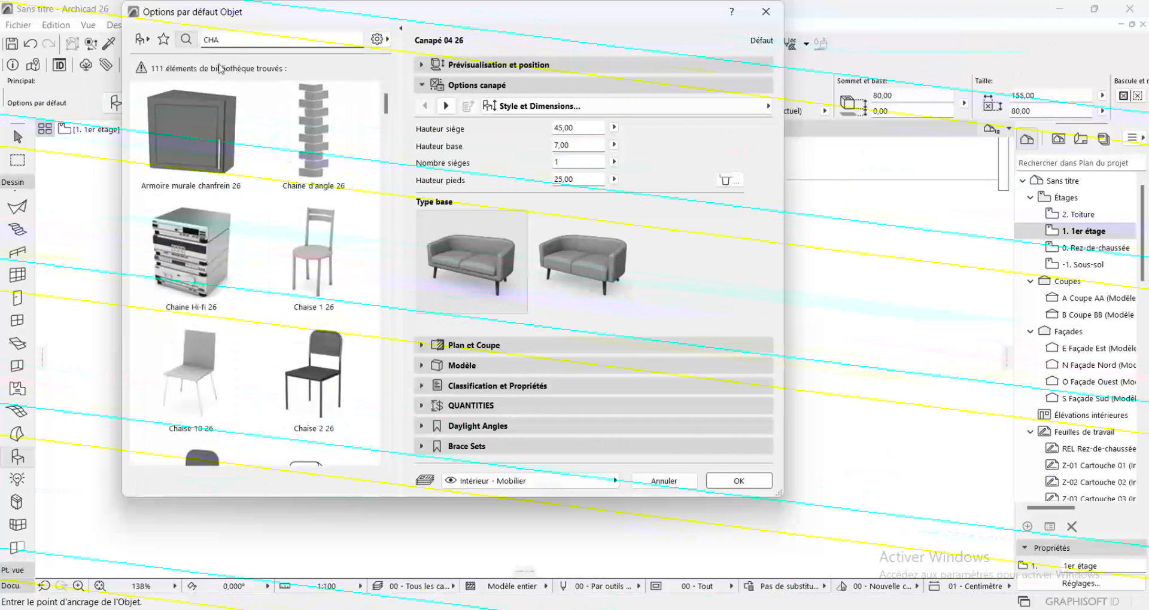
{"action": "scroll", "coordinate": [261, 327], "scroll_direction": "down", "scroll_amount": 5}
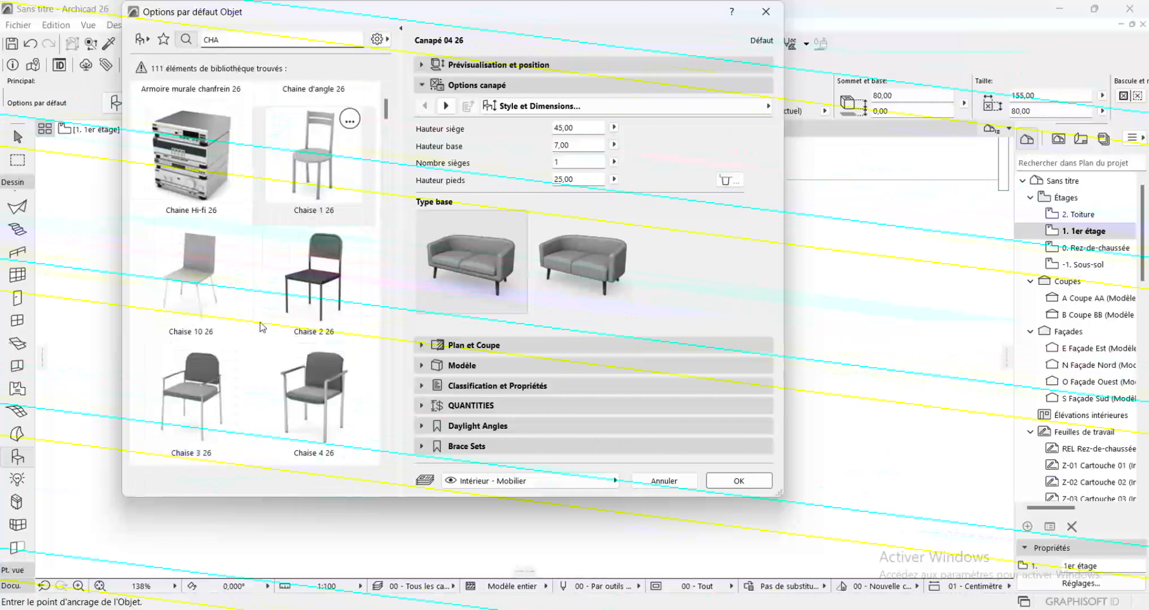
{"action": "scroll", "coordinate": [261, 327], "scroll_direction": "down", "scroll_amount": 15}
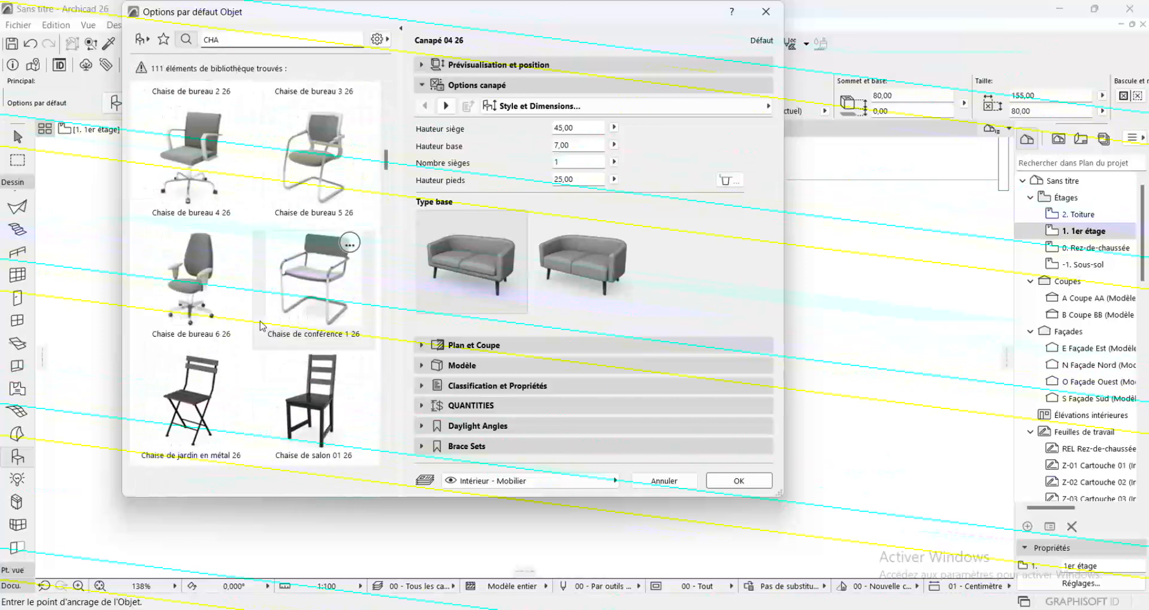
{"action": "scroll", "coordinate": [261, 327], "scroll_direction": "down", "scroll_amount": 15}
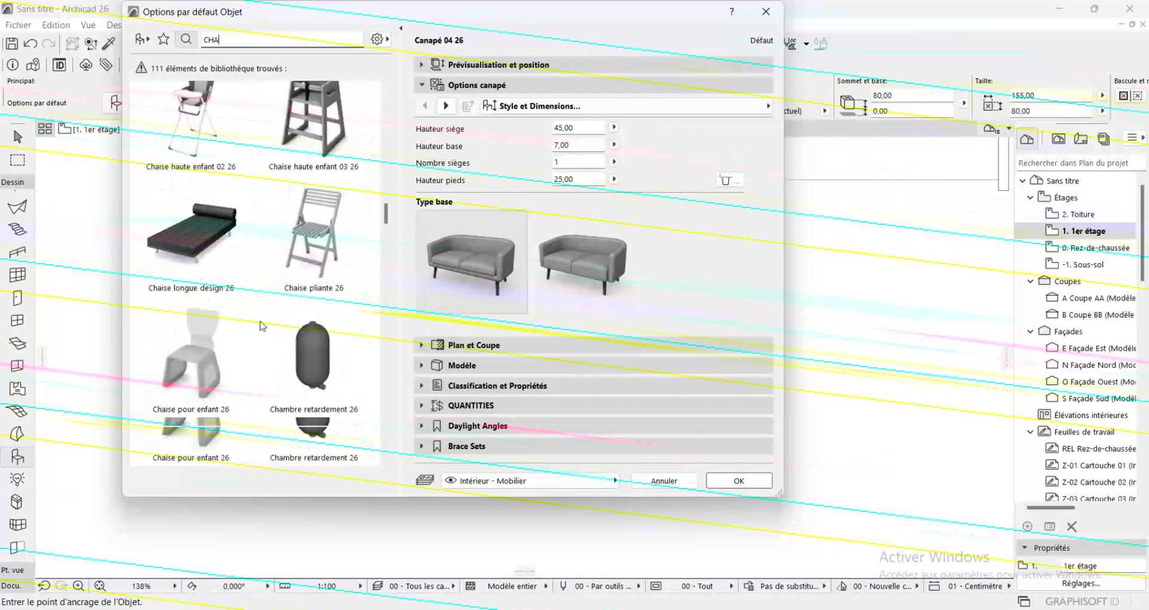
{"action": "scroll", "coordinate": [262, 327], "scroll_direction": "down", "scroll_amount": 8}
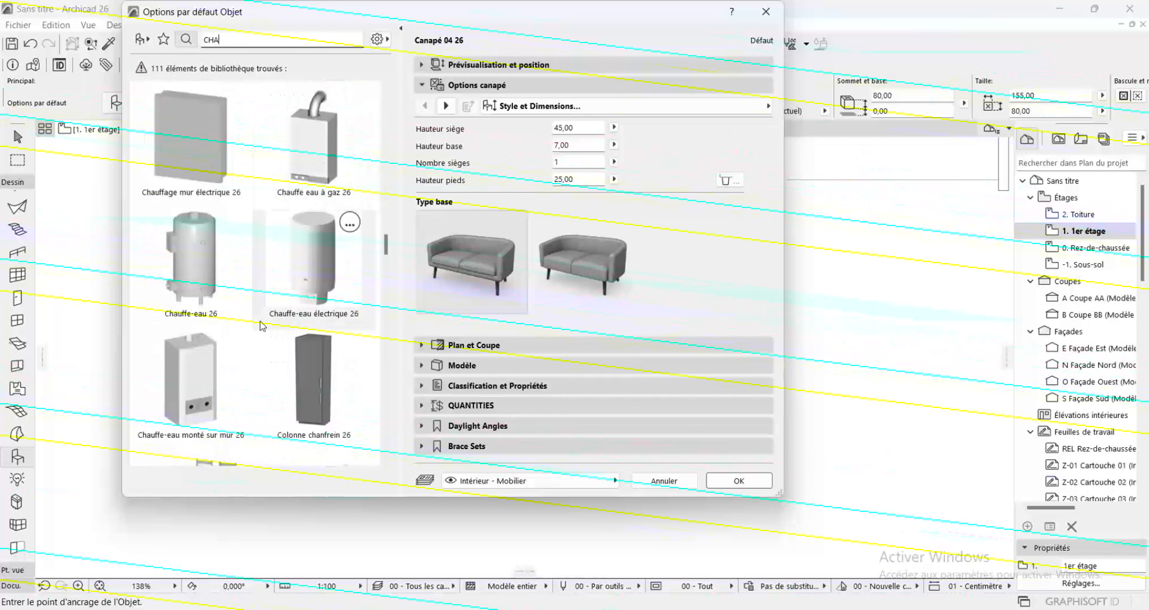
Search the library for CHAISE and set the default object to Fauteuil convertible 05 26
{"action": "type", "text": "ISE"}
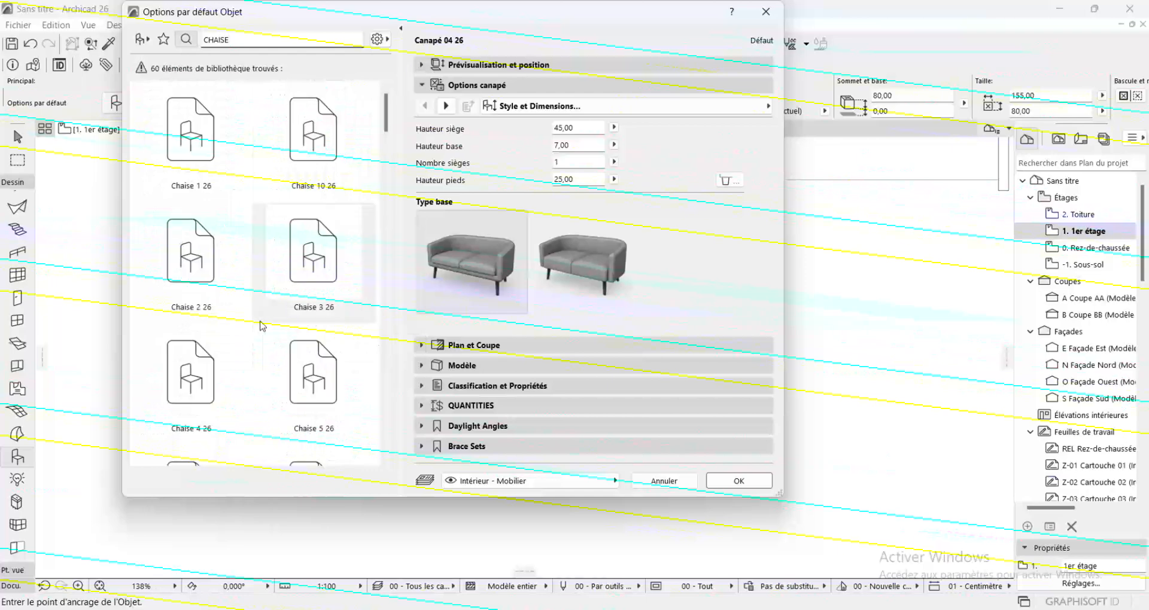
{"action": "scroll", "coordinate": [261, 326], "scroll_direction": "down", "scroll_amount": 10}
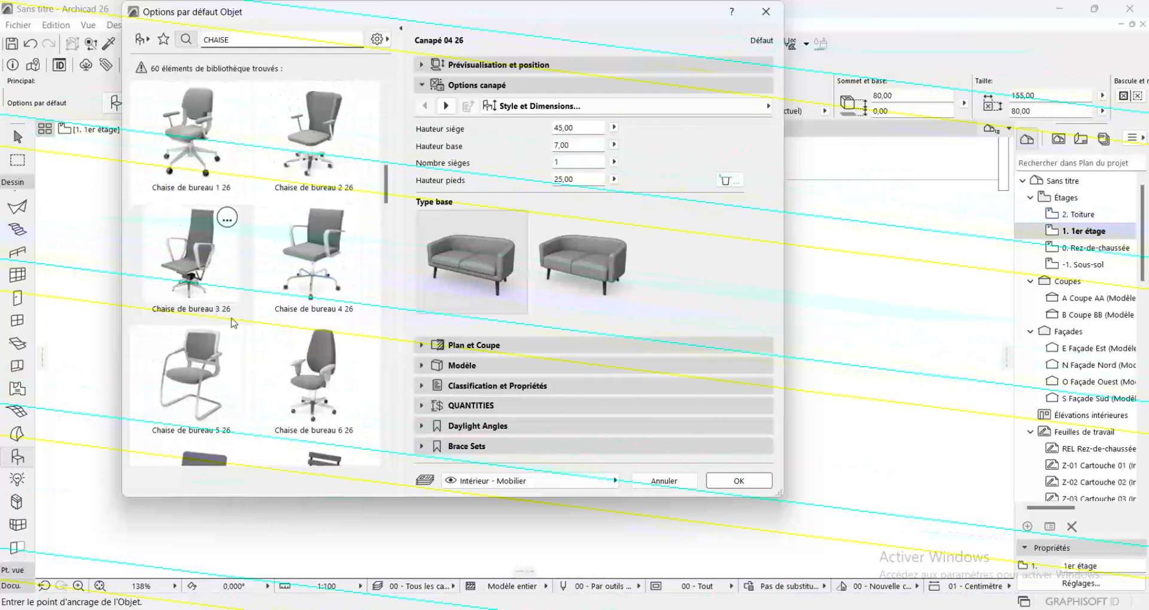
{"action": "scroll", "coordinate": [234, 323], "scroll_direction": "down", "scroll_amount": 10}
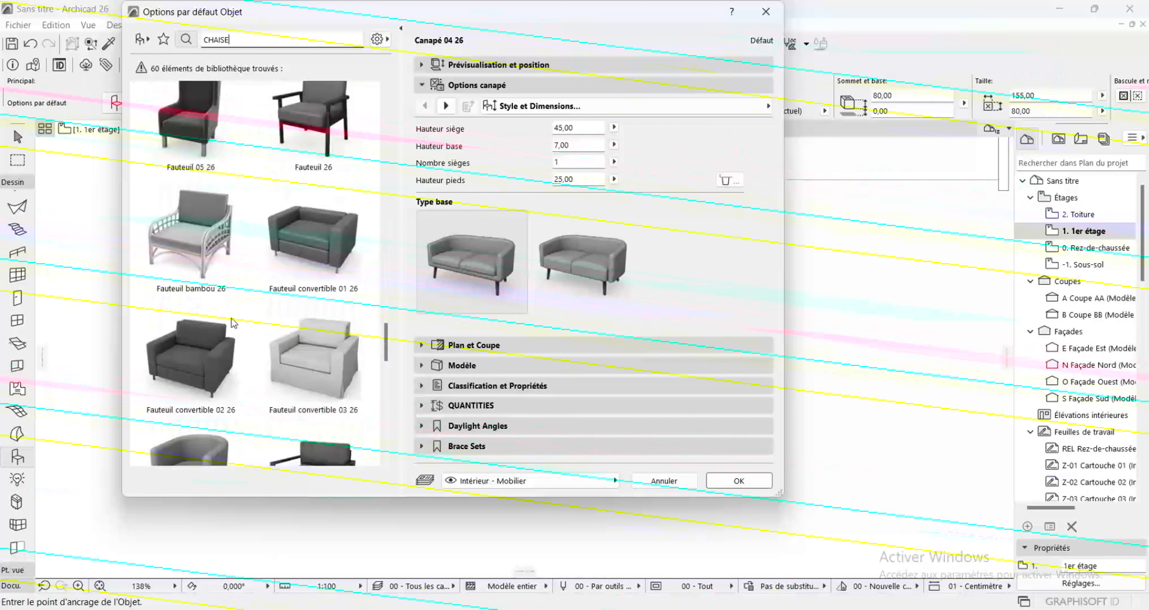
{"action": "left_click", "coordinate": [302, 171]}
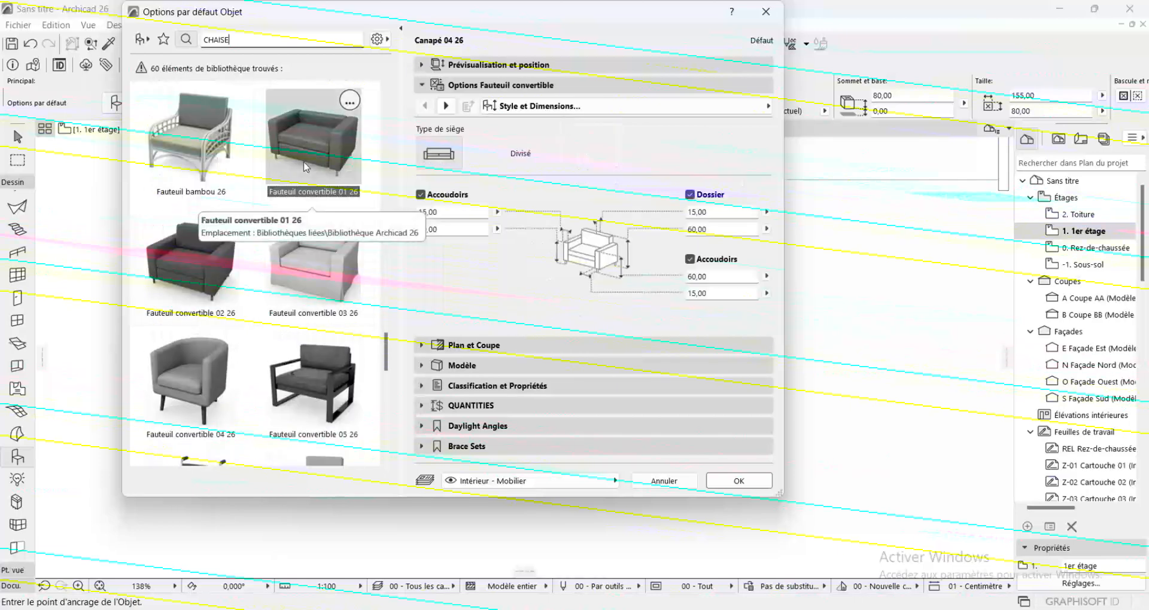
{"action": "left_click", "coordinate": [320, 360]}
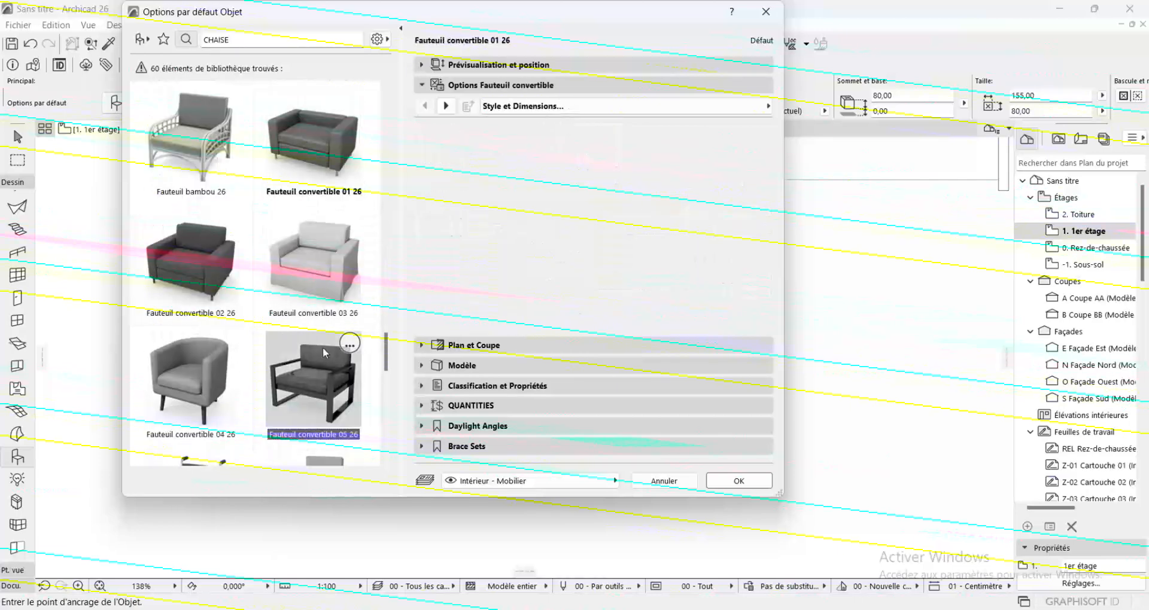
{"action": "left_click", "coordinate": [763, 482]}
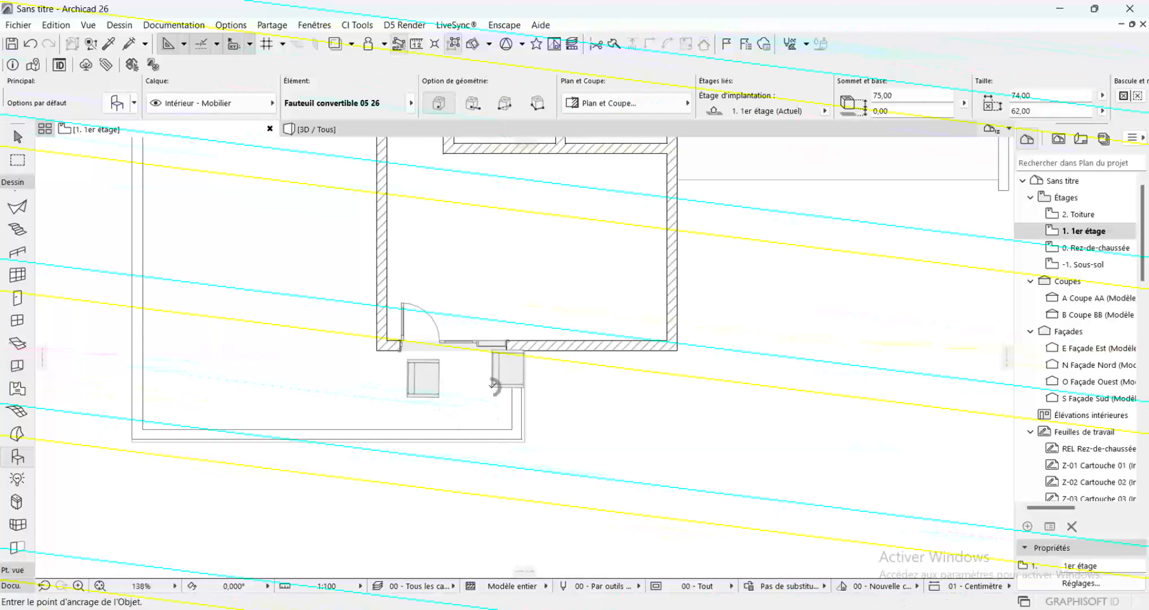
Search the object library for TABL and set the default object to Table basse 04 26
{"action": "scroll", "coordinate": [337, 252], "scroll_direction": "down", "scroll_amount": 4}
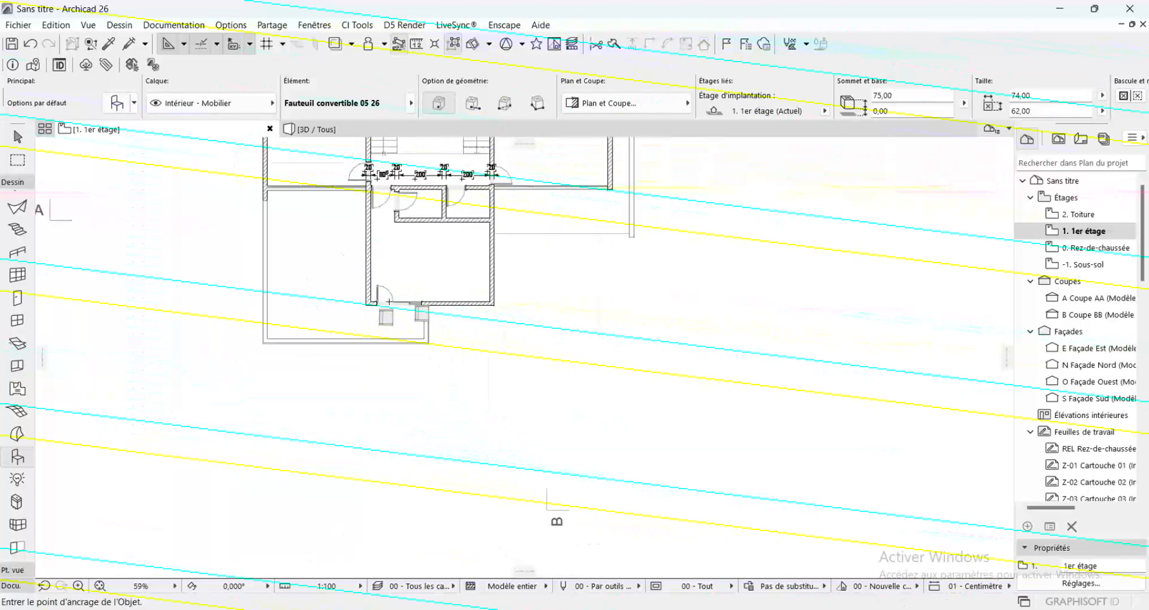
{"action": "left_click", "coordinate": [117, 103]}
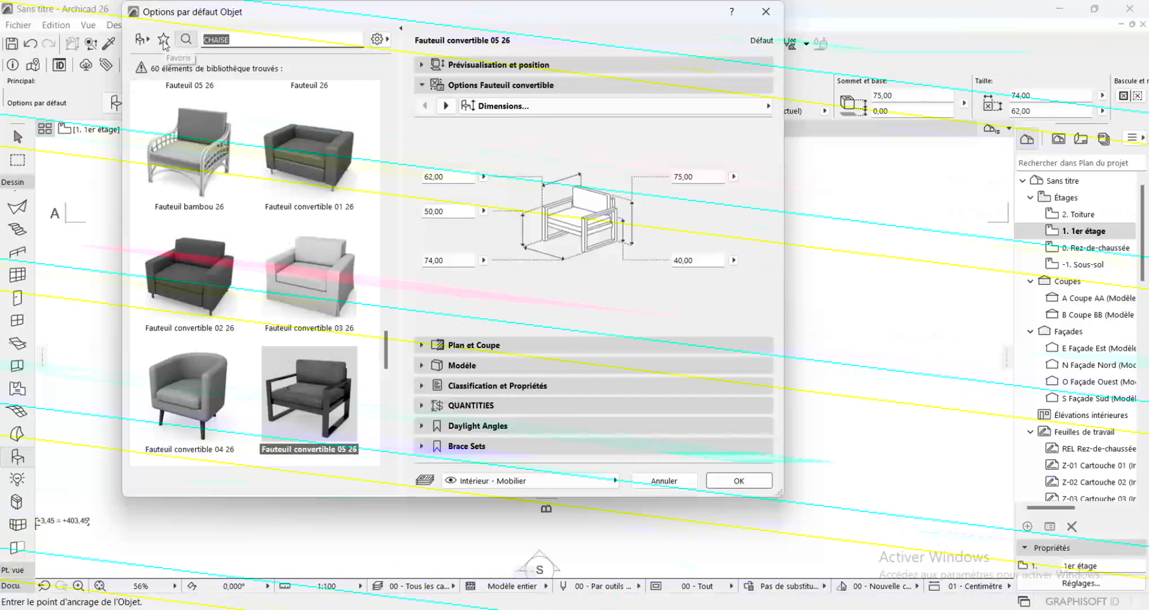
{"action": "type", "text": "TABL"}
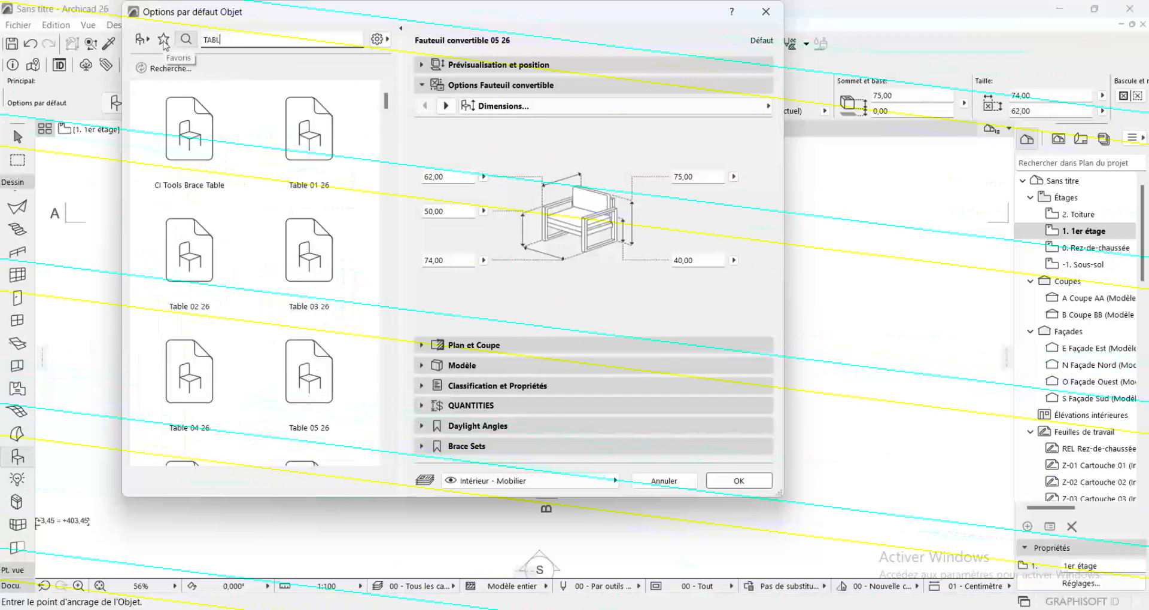
{"action": "scroll", "coordinate": [264, 253], "scroll_direction": "down", "scroll_amount": 4}
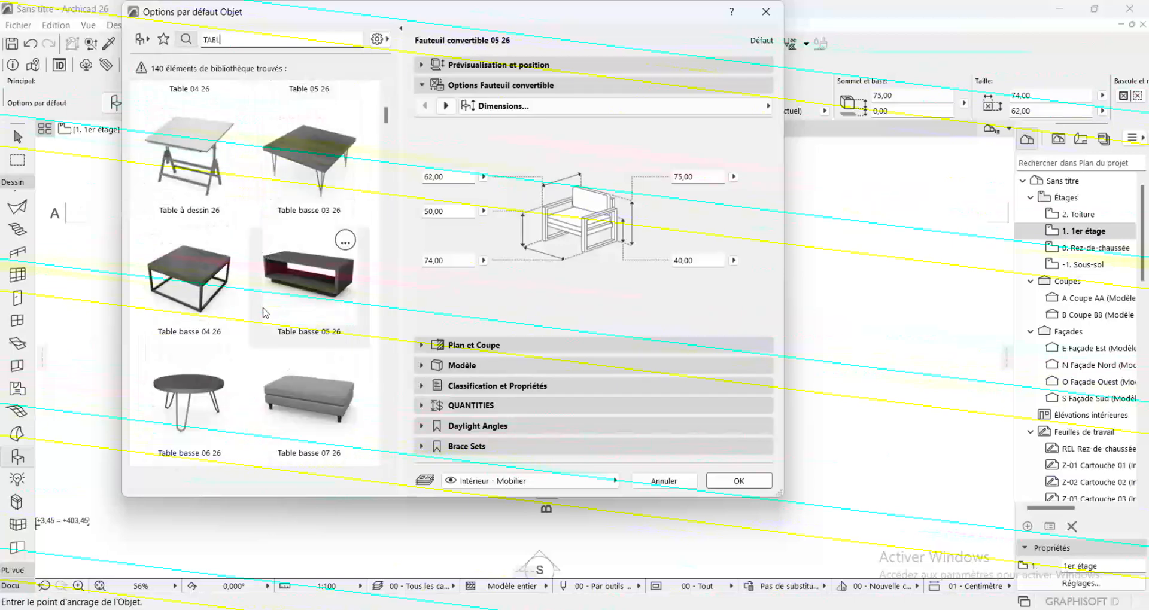
{"action": "left_click", "coordinate": [301, 366]}
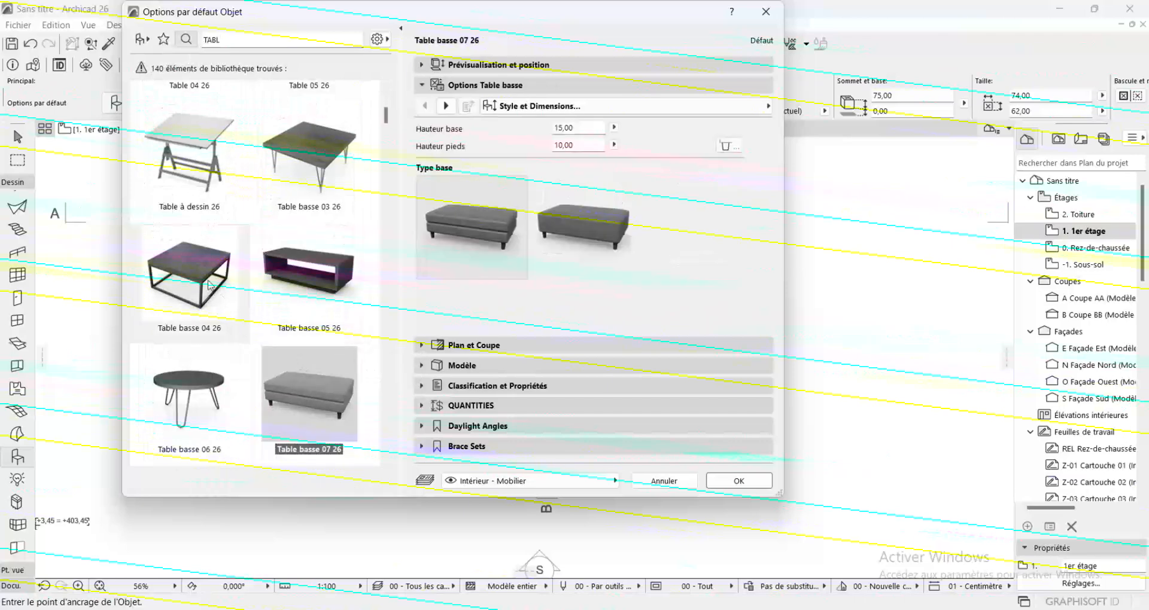
{"action": "left_click", "coordinate": [170, 259]}
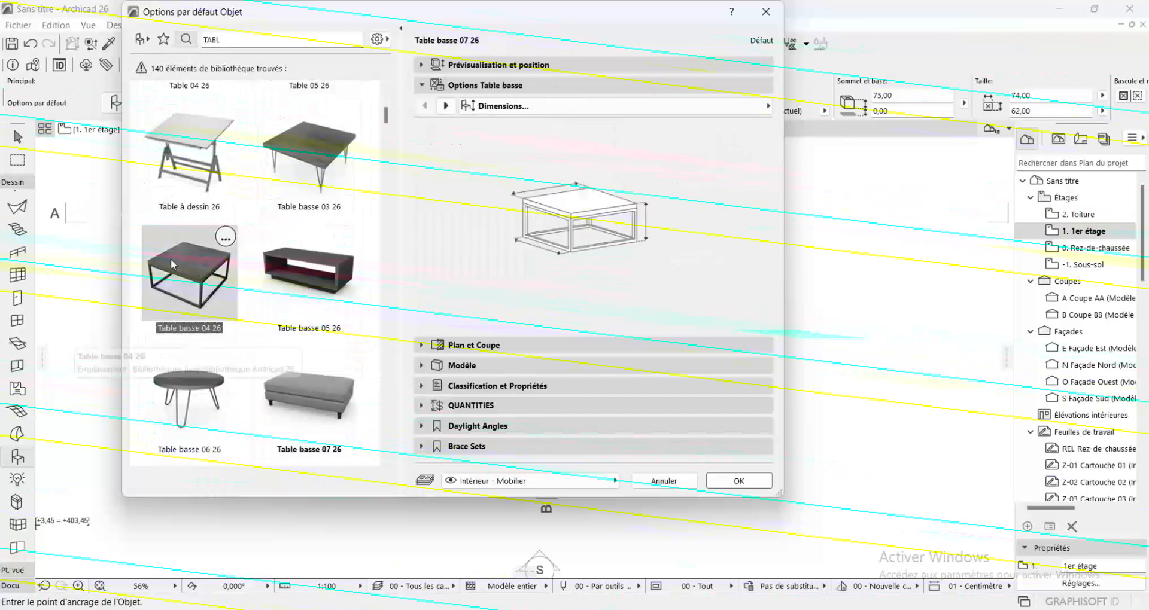
{"action": "left_click", "coordinate": [761, 483]}
Place the Table basse 04 26 coffee table on the terrace, in front of and between the two armchairs
{"action": "scroll", "coordinate": [433, 335], "scroll_direction": "up", "scroll_amount": 6}
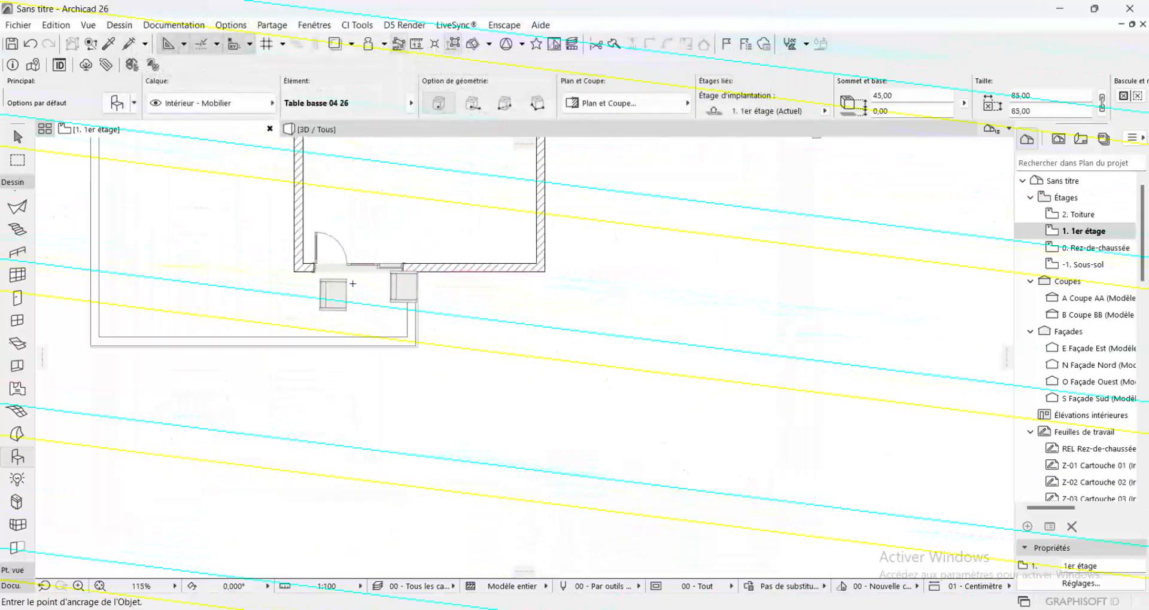
{"action": "scroll", "coordinate": [374, 342], "scroll_direction": "up", "scroll_amount": 3}
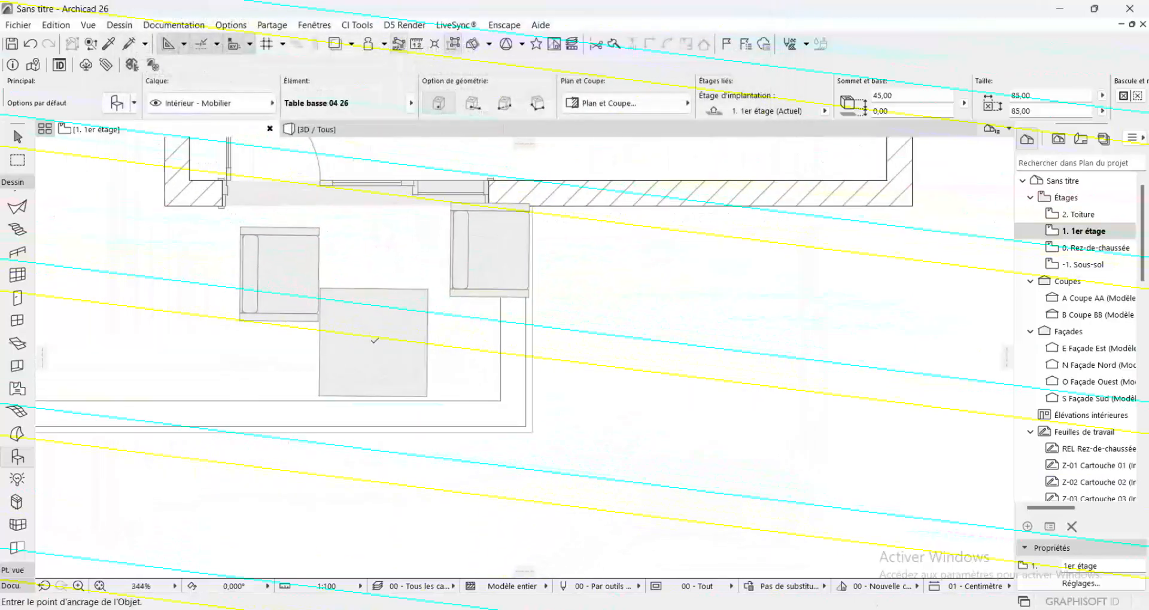
{"action": "left_click", "coordinate": [374, 342]}
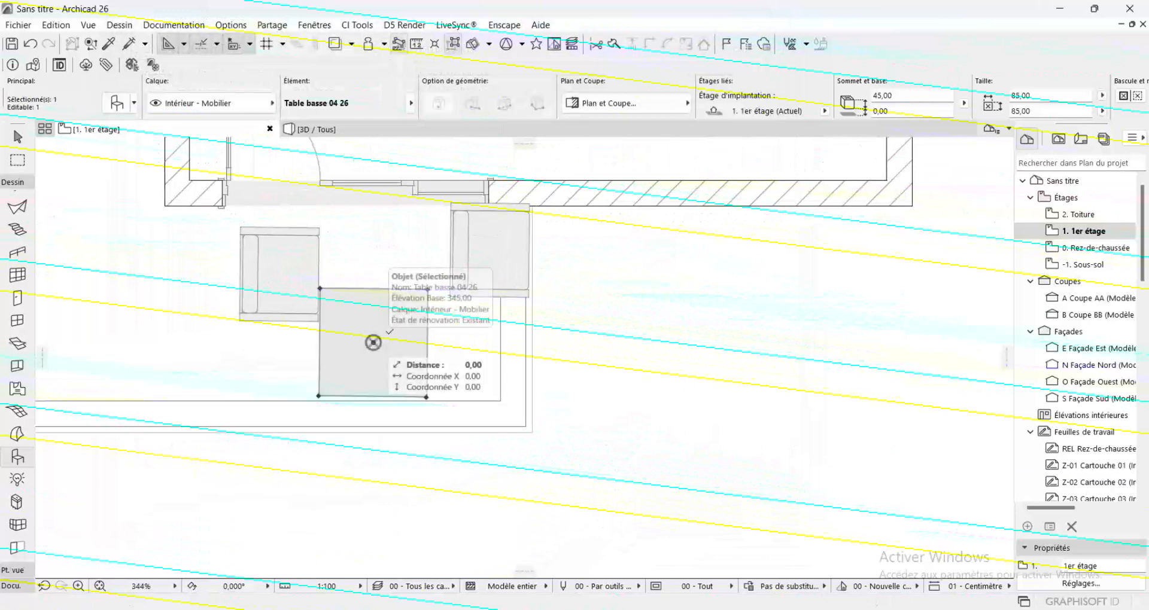
Rotate the terrace armchair nearest the door leaf about 33° clockwise to face the coffee table
{"action": "left_click", "coordinate": [286, 276]}
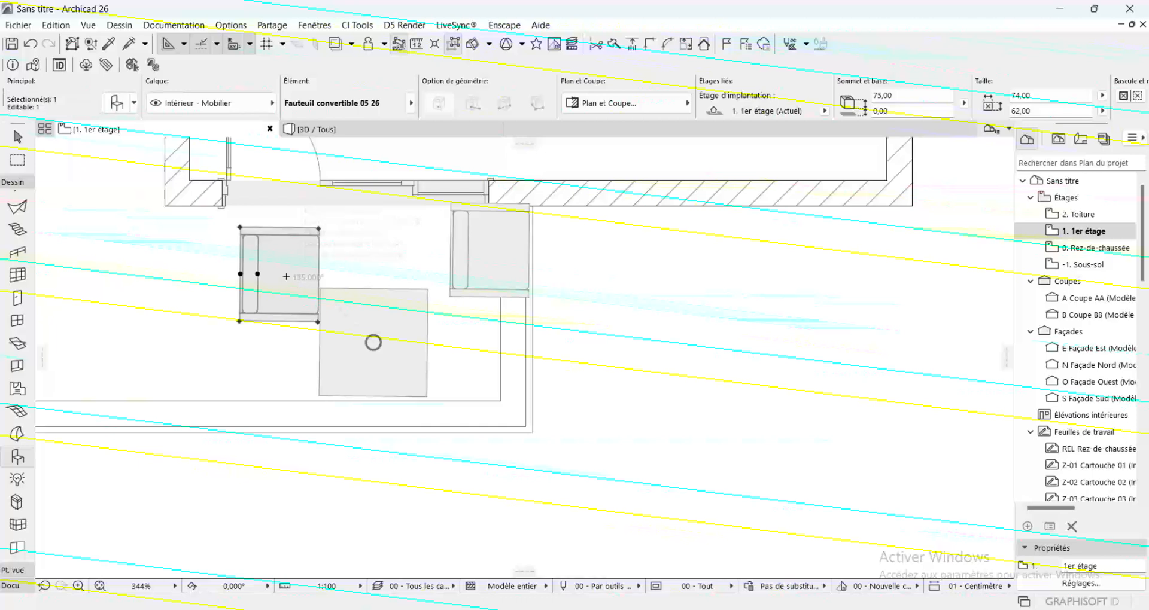
{"action": "left_click", "coordinate": [287, 276]}
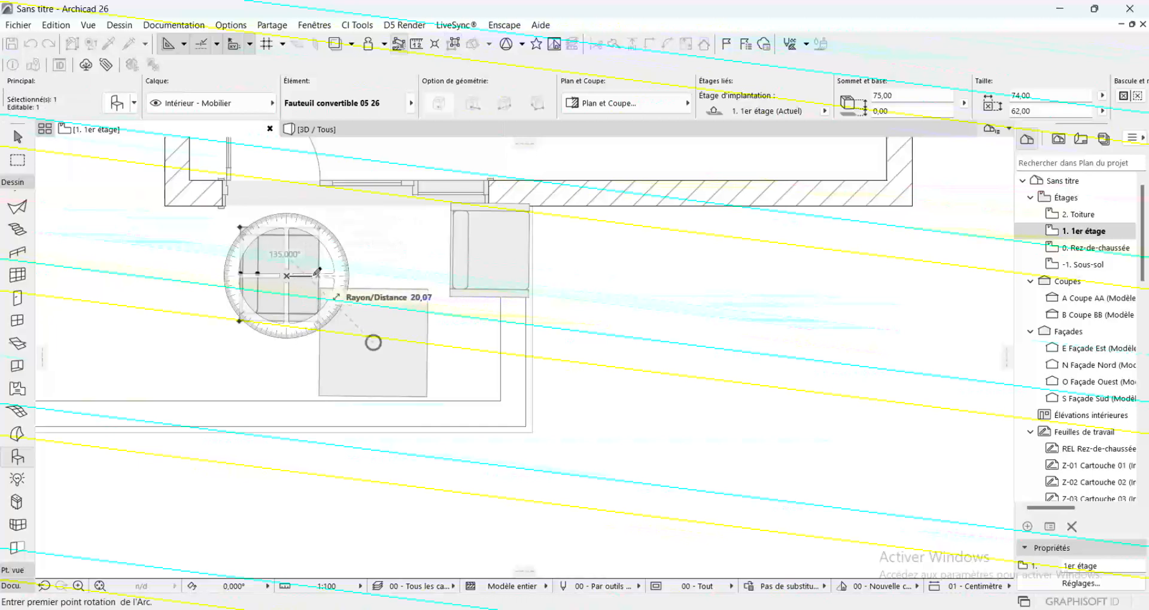
{"action": "left_click", "coordinate": [338, 309]}
{"action": "key", "text": "Escape"}
Rotate the armchair beside the corner parapet about 134° clockwise so it faces the coffee table
{"action": "left_click", "coordinate": [488, 254]}
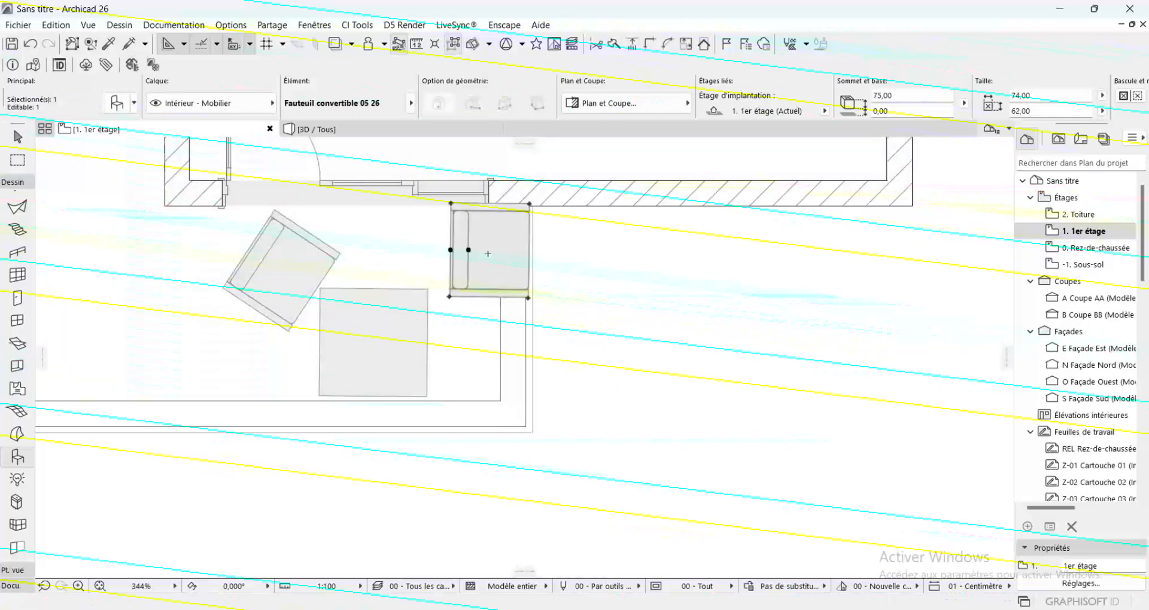
{"action": "key", "text": "ctrl+e"}
{"action": "left_click", "coordinate": [468, 249]}
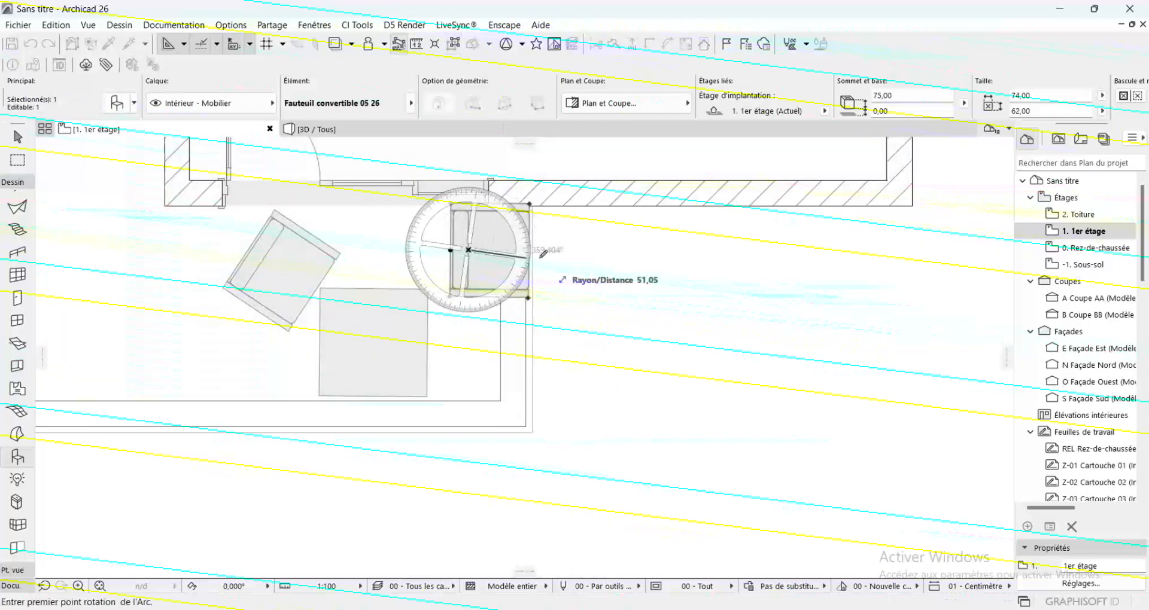
{"action": "left_click", "coordinate": [633, 250]}
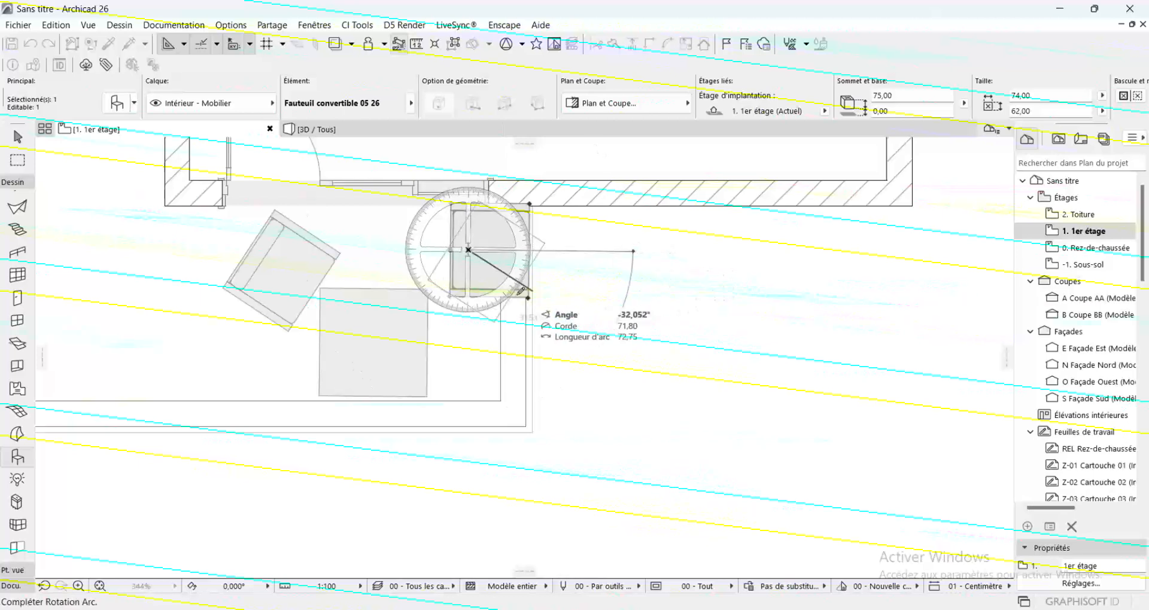
{"action": "left_click", "coordinate": [380, 343]}
Move the coffee table and both armchairs together slightly away from the corner parapet
{"action": "left_click", "coordinate": [380, 343], "text": "shift"}
{"action": "left_click", "coordinate": [290, 286], "text": "shift"}
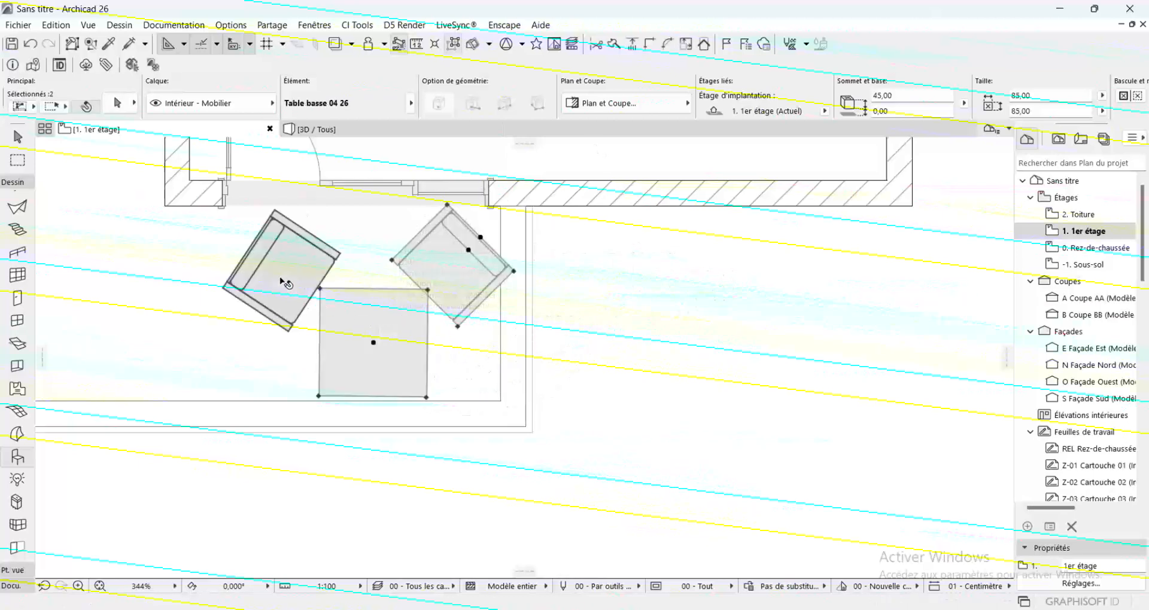
{"action": "left_click_drag", "start_coordinate": [375, 342], "coordinate": [351, 342]}
{"action": "left_click", "coordinate": [581, 311]}
Shift the armchair beside the corner parapet slightly off the table and shrink it to about 60 × 54 cm
{"action": "left_click", "coordinate": [441, 282]}
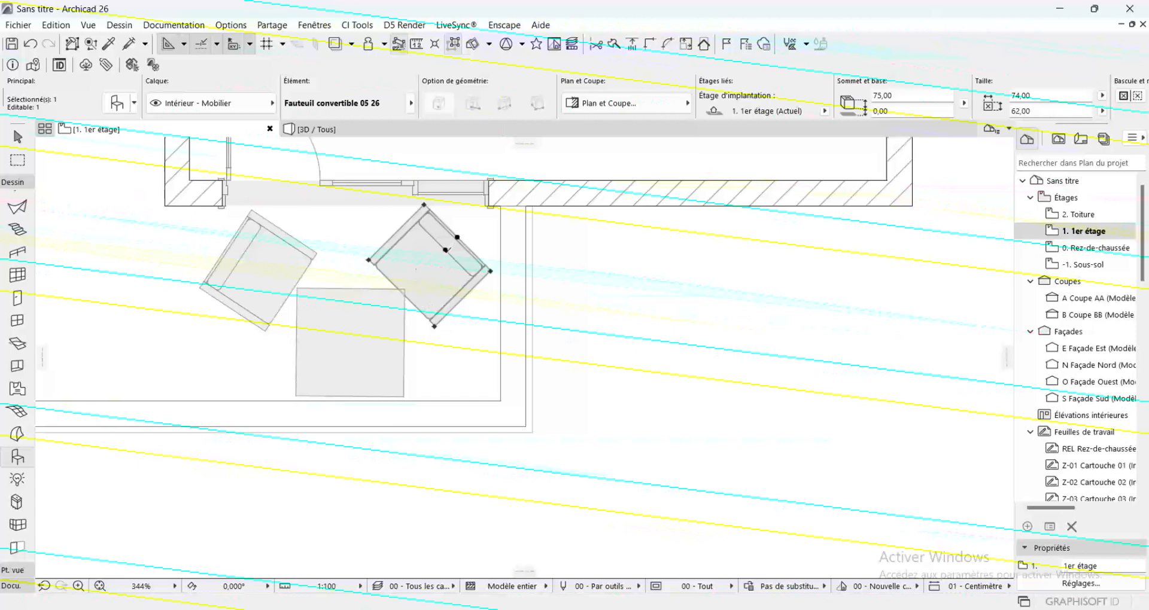
{"action": "left_click", "coordinate": [446, 250]}
{"action": "left_click", "coordinate": [456, 256]}
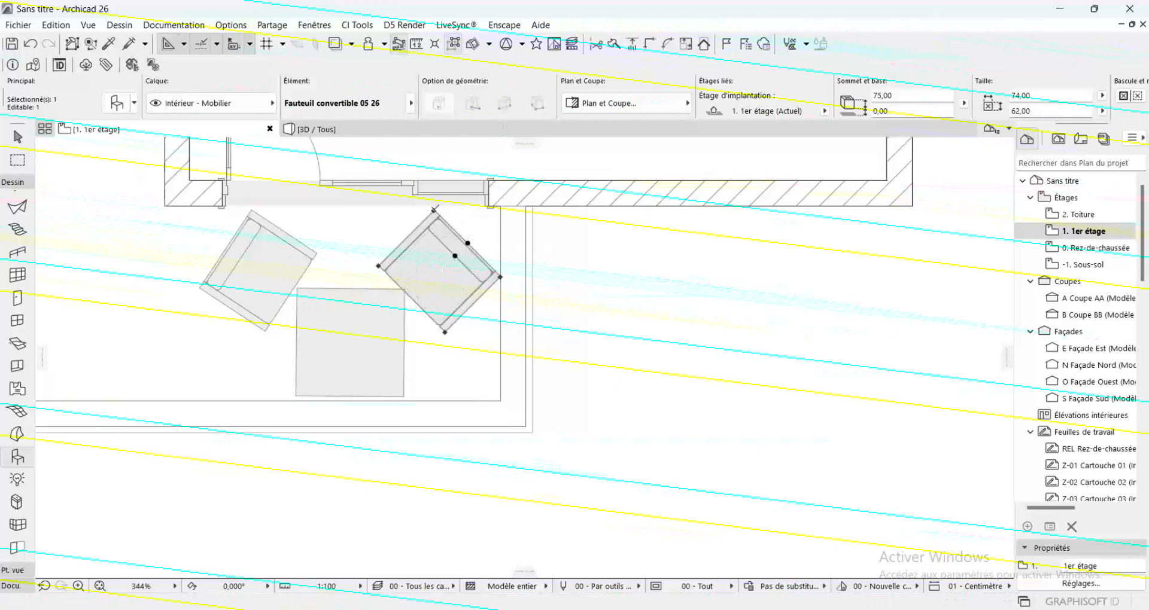
{"action": "left_click", "coordinate": [435, 209]}
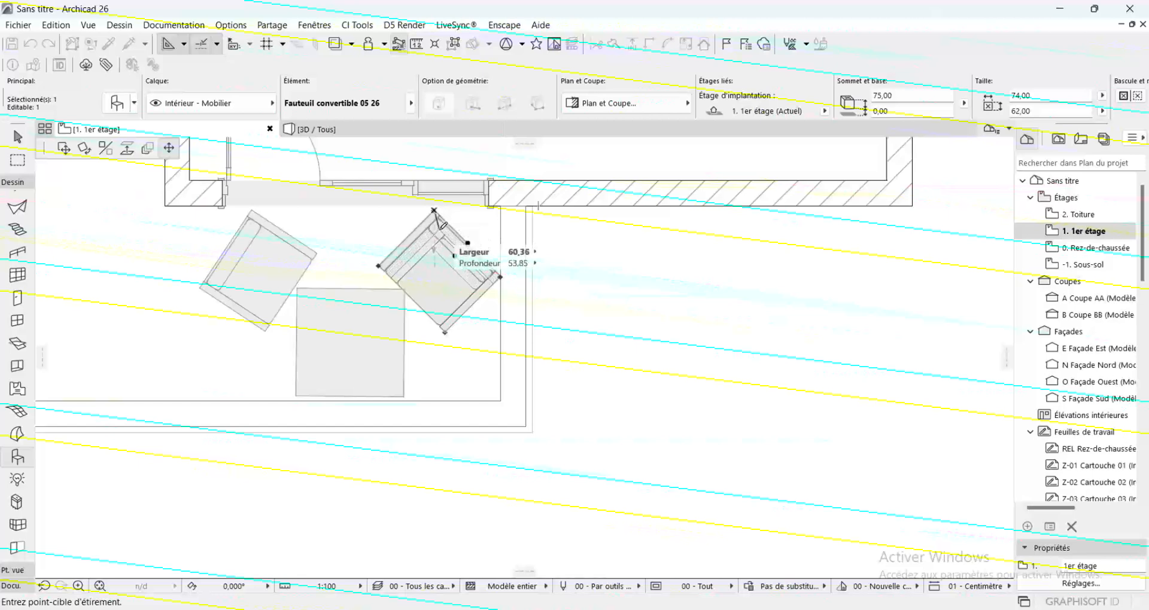
{"action": "left_click", "coordinate": [439, 230]}
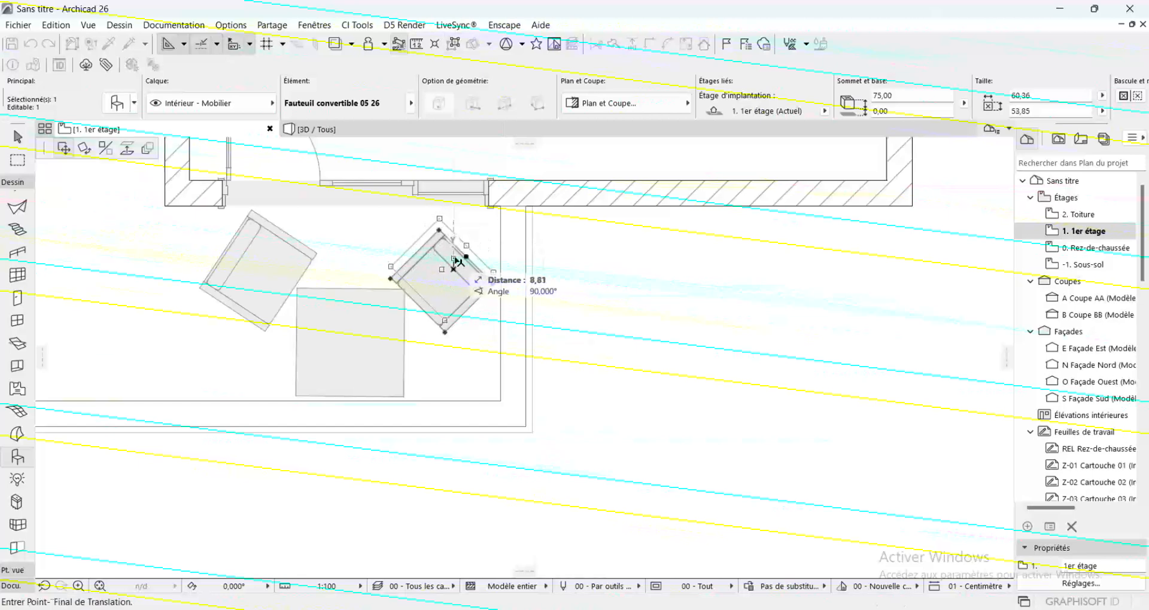
{"action": "key", "text": "Escape"}
Shrink the armchair nearest the door leaf to about 62 × 54 cm
{"action": "left_click", "coordinate": [234, 272], "text": "shift"}
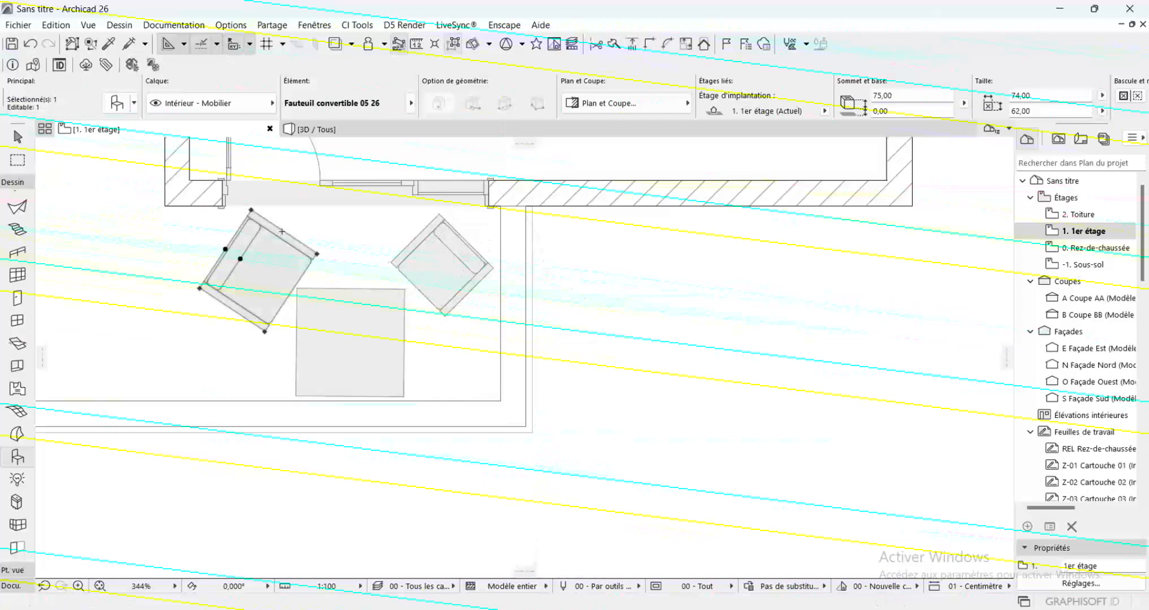
{"action": "left_click_drag", "start_coordinate": [252, 209], "coordinate": [252, 229]}
{"action": "key", "text": "Escape"}
Shrink the coffee table to about 71 × 72 cm and reposition it between the two armchairs
{"action": "left_click", "coordinate": [359, 316], "text": "shift"}
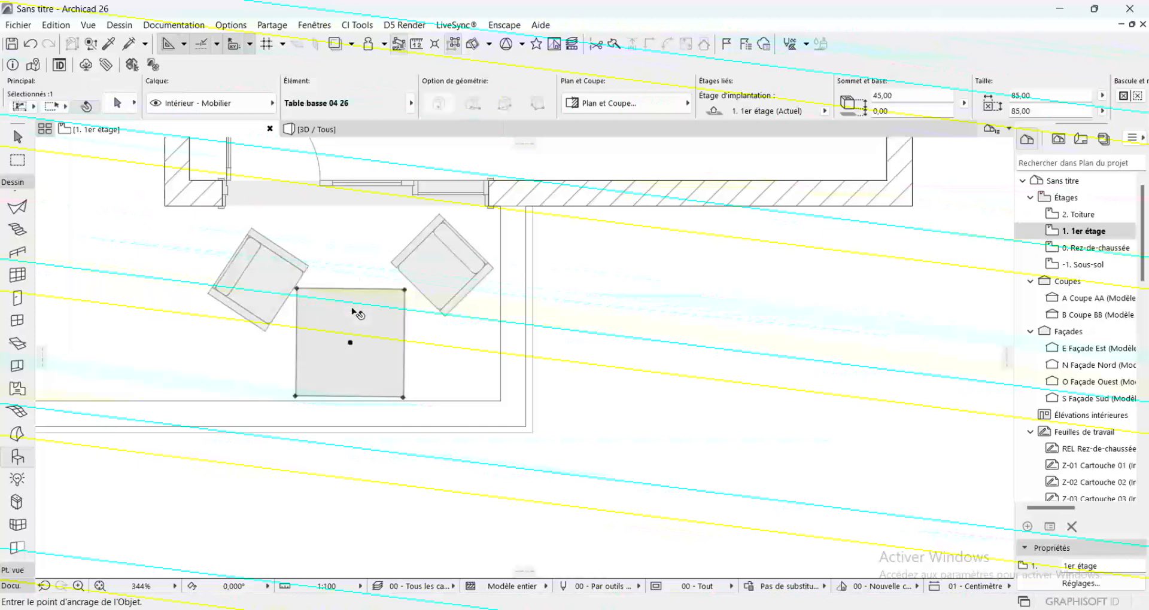
{"action": "left_click_drag", "start_coordinate": [405, 290], "coordinate": [387, 307]}
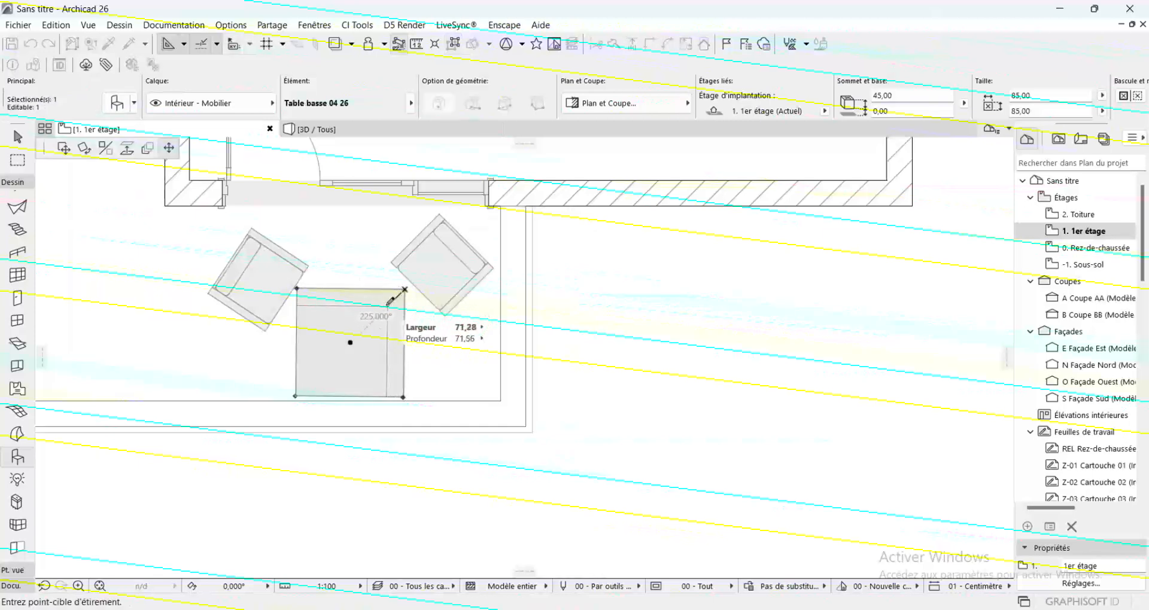
{"action": "left_click", "coordinate": [341, 351]}
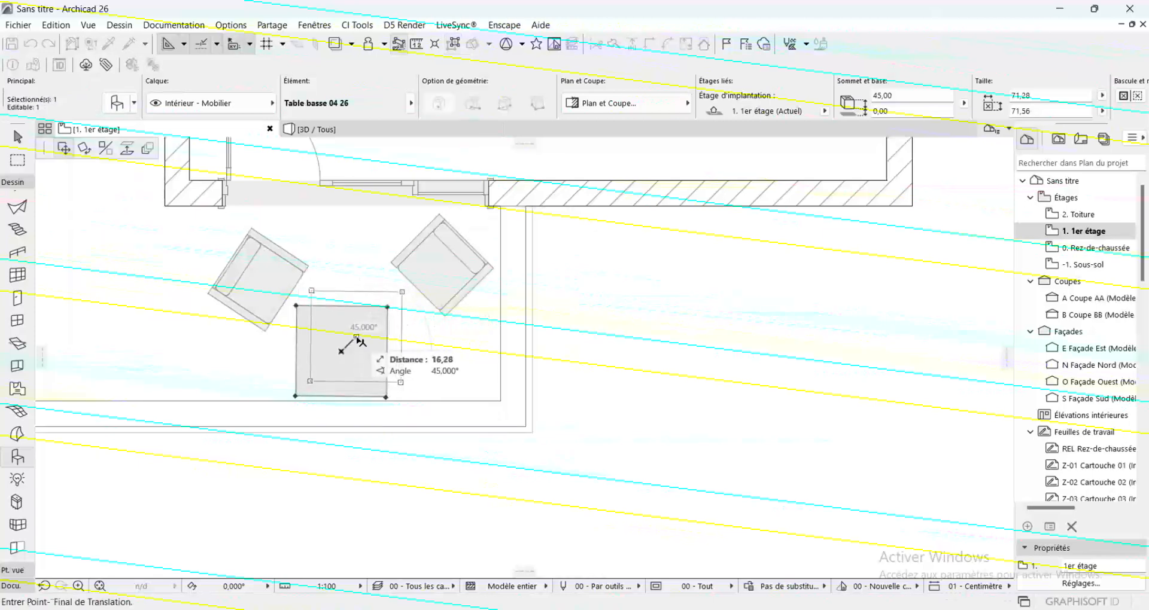
{"action": "left_click", "coordinate": [356, 337]}
{"action": "key", "text": "Escape"}
Move the armchair nearest the door leaf beside the coffee table and rotate it slightly counter-clockwise to face the table
{"action": "scroll", "coordinate": [727, 371], "scroll_direction": "down", "scroll_amount": 4}
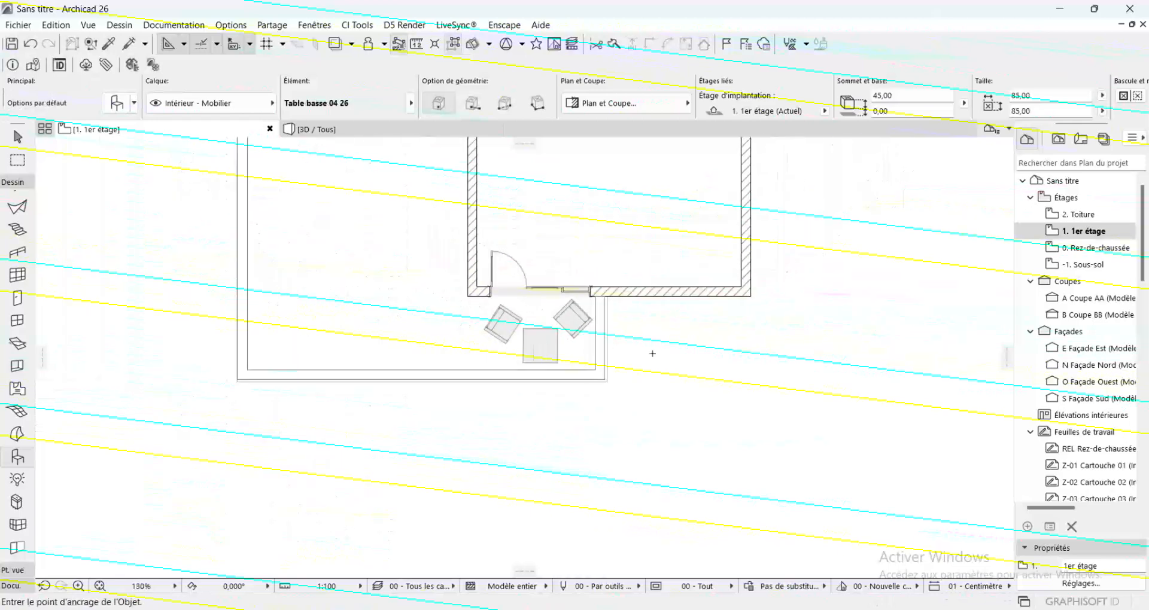
{"action": "scroll", "coordinate": [562, 336], "scroll_direction": "up", "scroll_amount": 3}
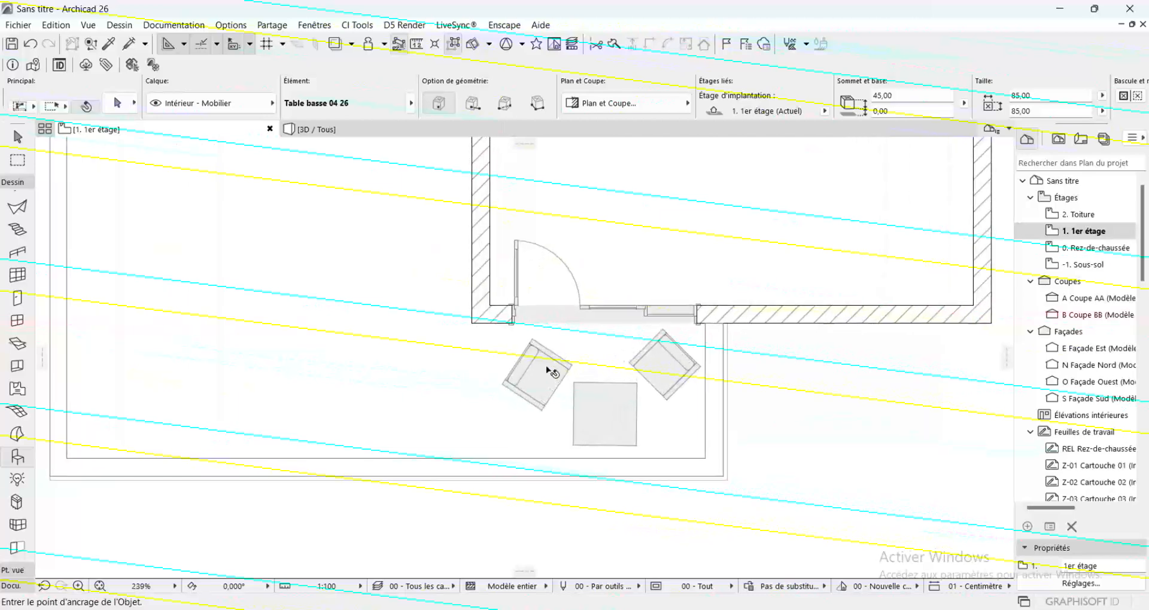
{"action": "left_click", "coordinate": [545, 356]}
{"action": "left_click_drag", "start_coordinate": [531, 372], "coordinate": [523, 390]}
{"action": "key", "text": "ctrl+e"}
{"action": "left_click", "coordinate": [523, 390]}
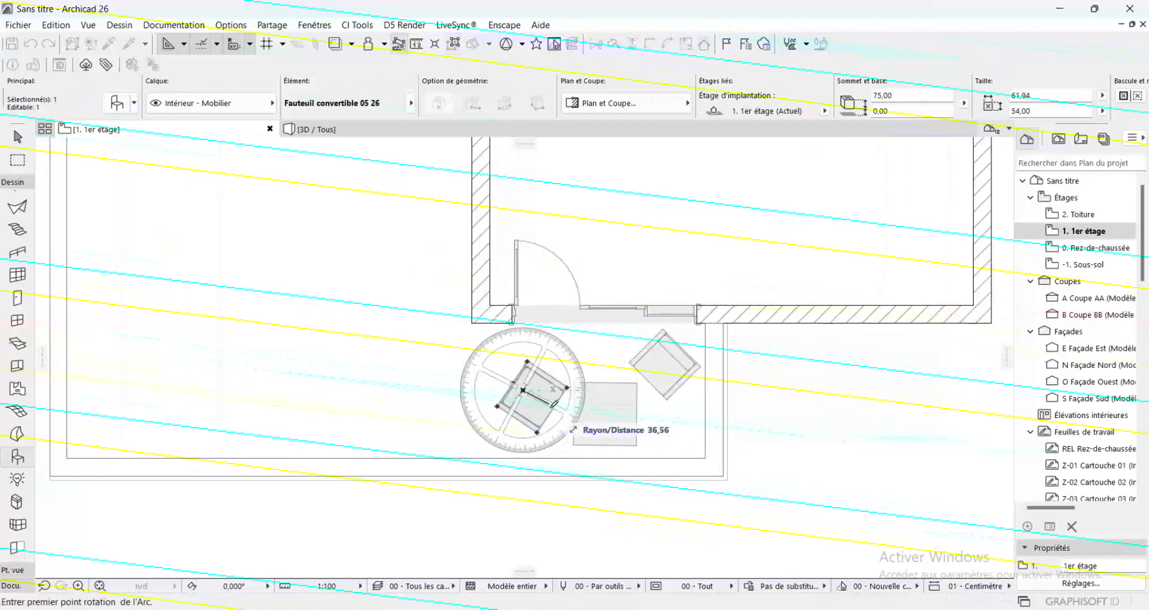
{"action": "left_click", "coordinate": [558, 414]}
{"action": "left_click", "coordinate": [584, 405]}
{"action": "key", "text": "Escape"}
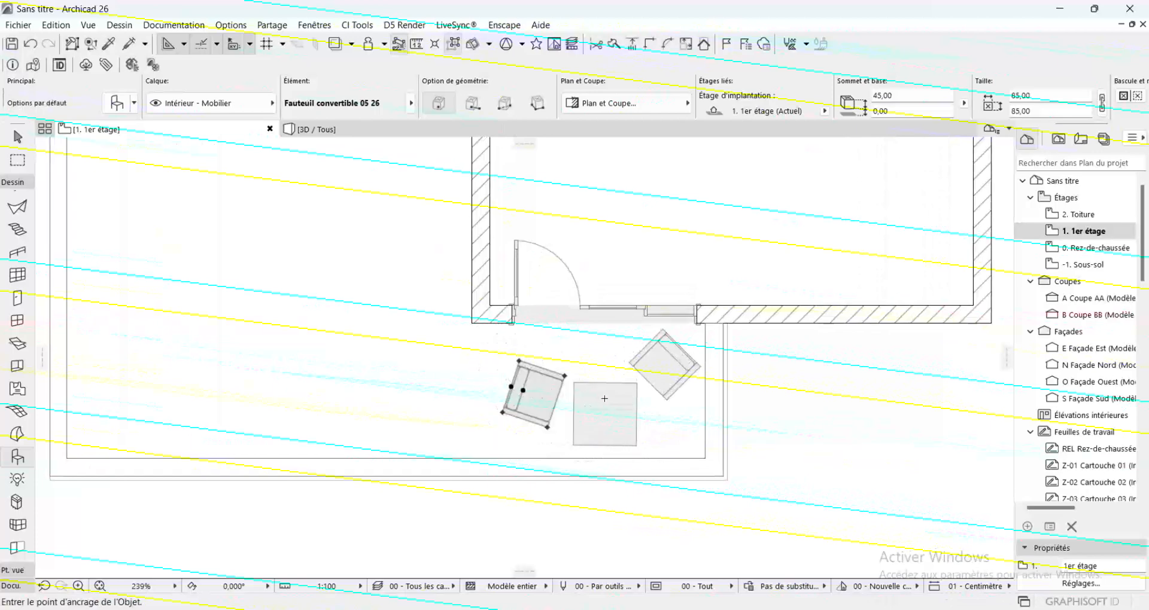
{"action": "scroll", "coordinate": [606, 402], "scroll_direction": "down", "scroll_amount": 4}
{"action": "scroll", "coordinate": [606, 401], "scroll_direction": "down", "scroll_amount": 4}
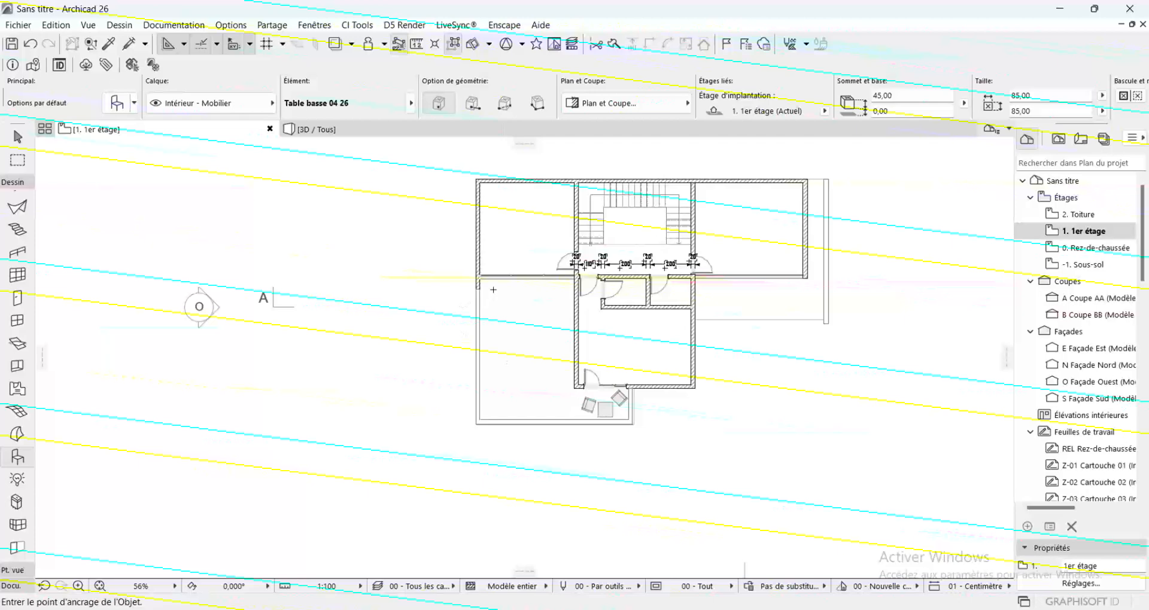
Copy the coffee table and its two armchairs from the small south balcony to the upper part of the west terrace
{"action": "scroll", "coordinate": [611, 404], "scroll_direction": "up", "scroll_amount": 3}
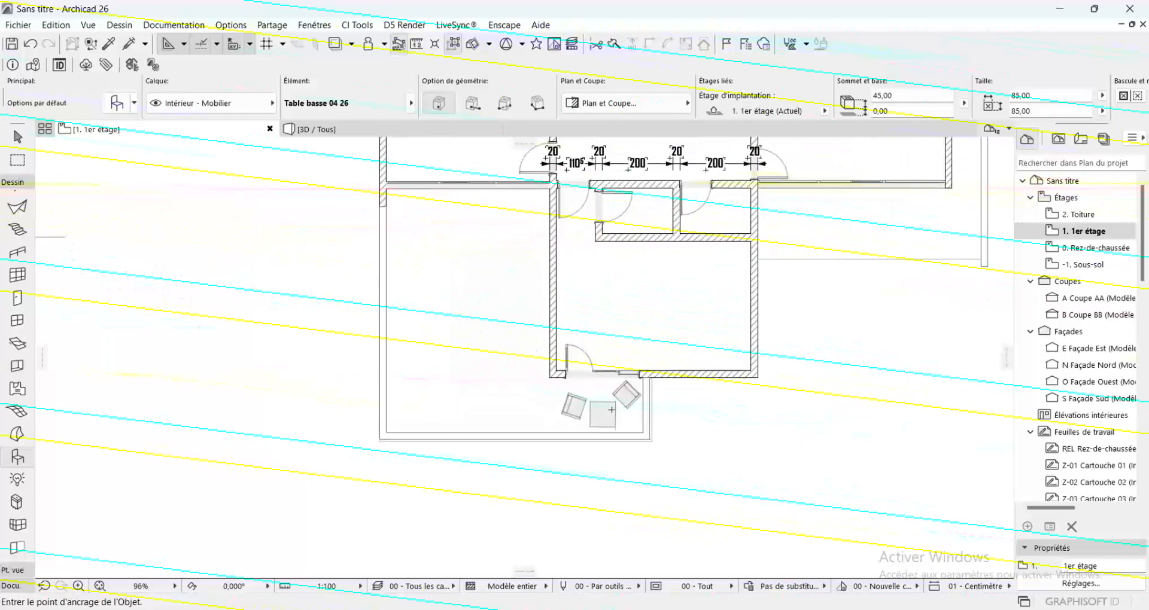
{"action": "left_click", "coordinate": [611, 410], "text": "shift"}
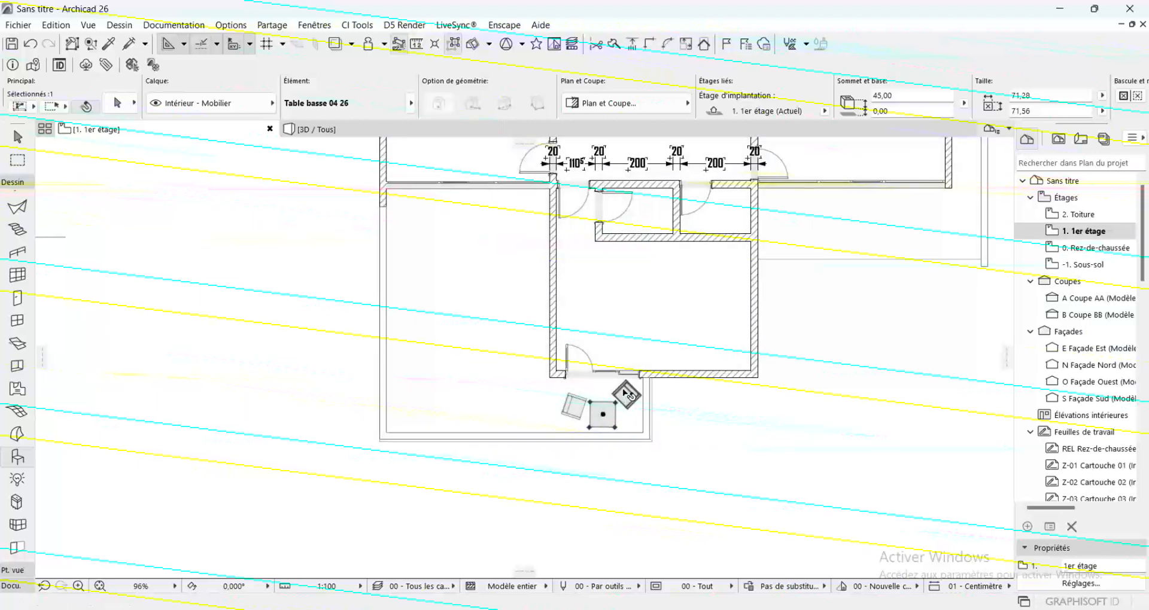
{"action": "left_click", "coordinate": [626, 394], "text": "shift"}
{"action": "left_click", "coordinate": [573, 407], "text": "shift"}
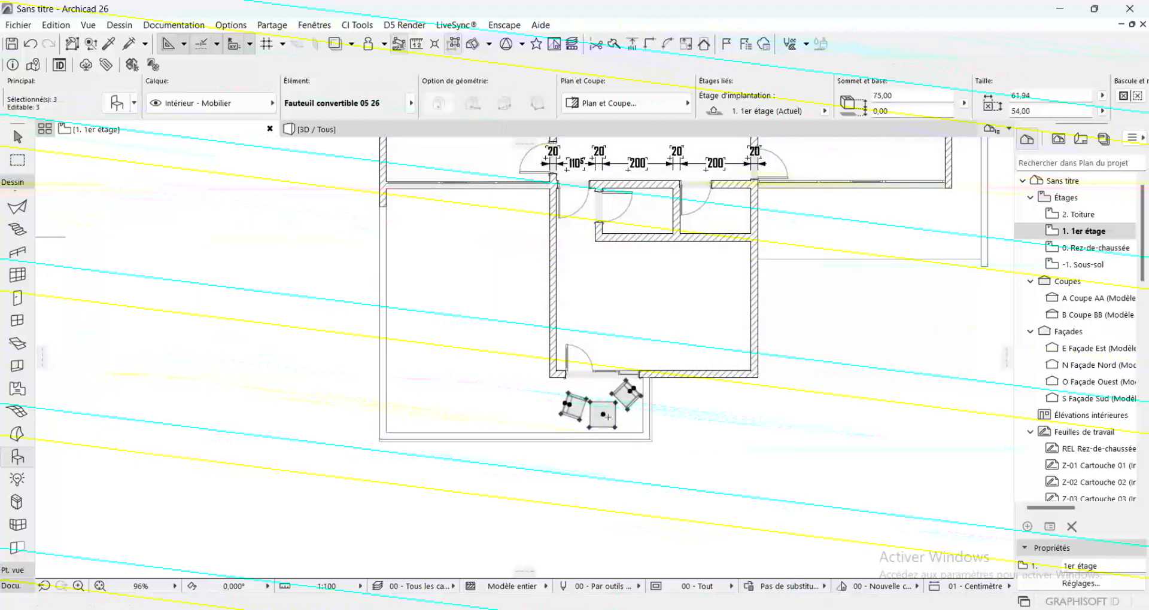
{"action": "left_click", "coordinate": [604, 414]}
{"action": "key", "text": "ctrl"}
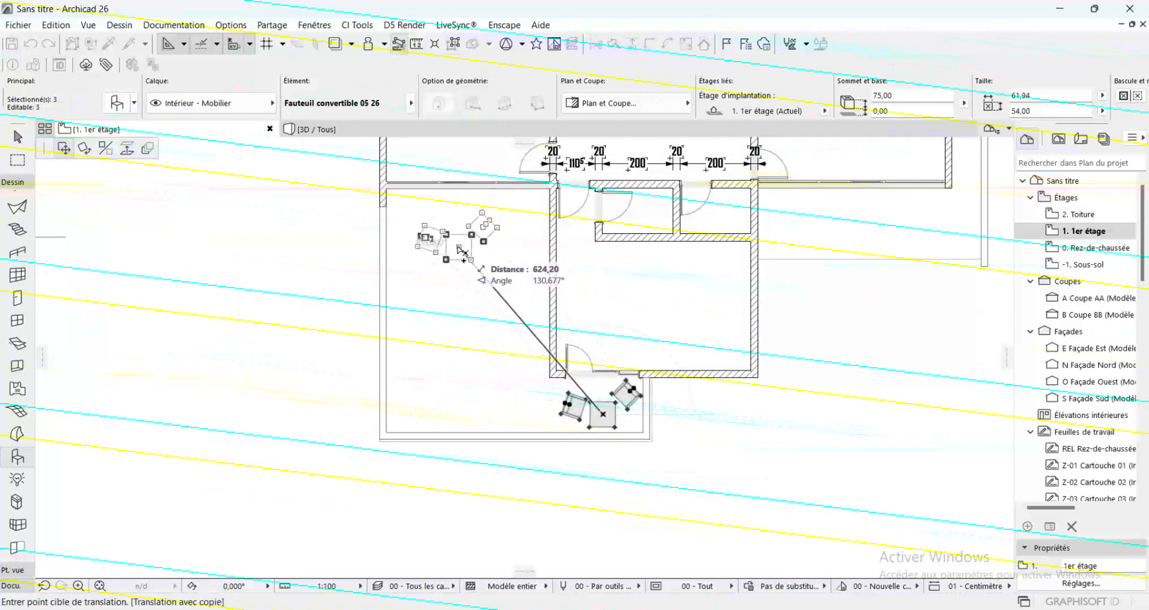
{"action": "left_click", "coordinate": [461, 236]}
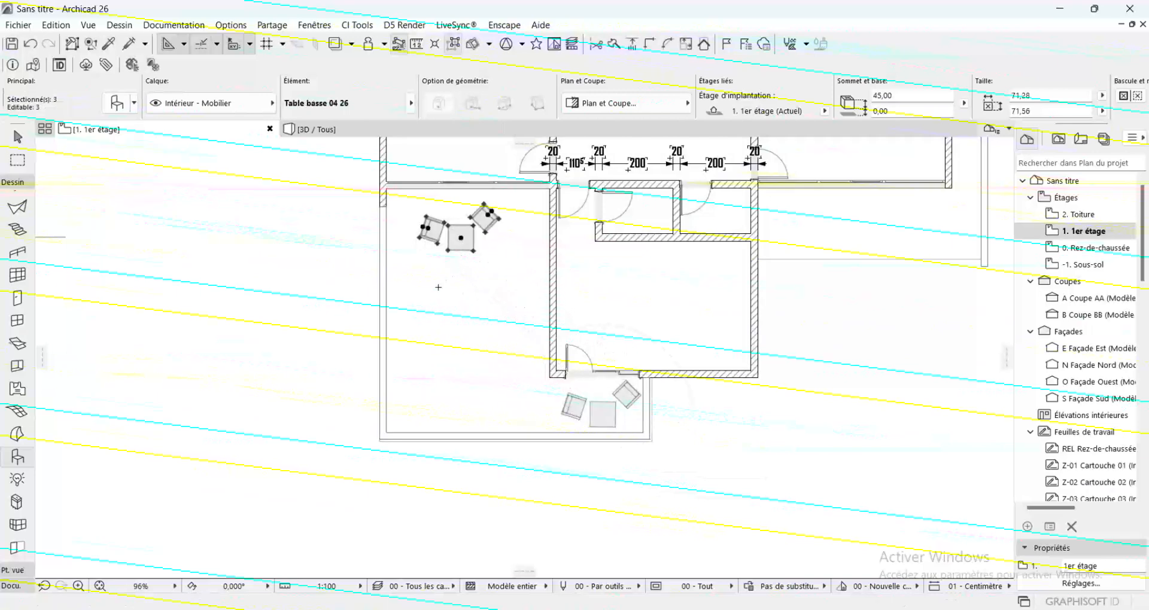
{"action": "key", "text": "Escape"}
Copy the west terrace's table and two armchairs horizontally onto the east terrace
{"action": "left_click", "coordinate": [465, 238], "text": "shift"}
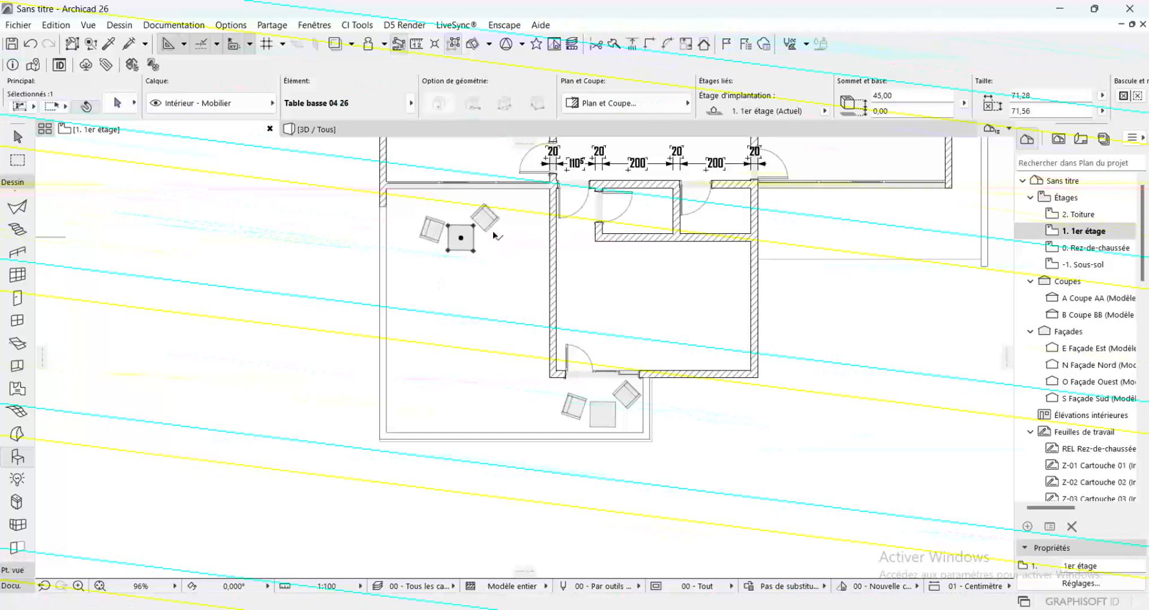
{"action": "left_click", "coordinate": [486, 220], "text": "shift"}
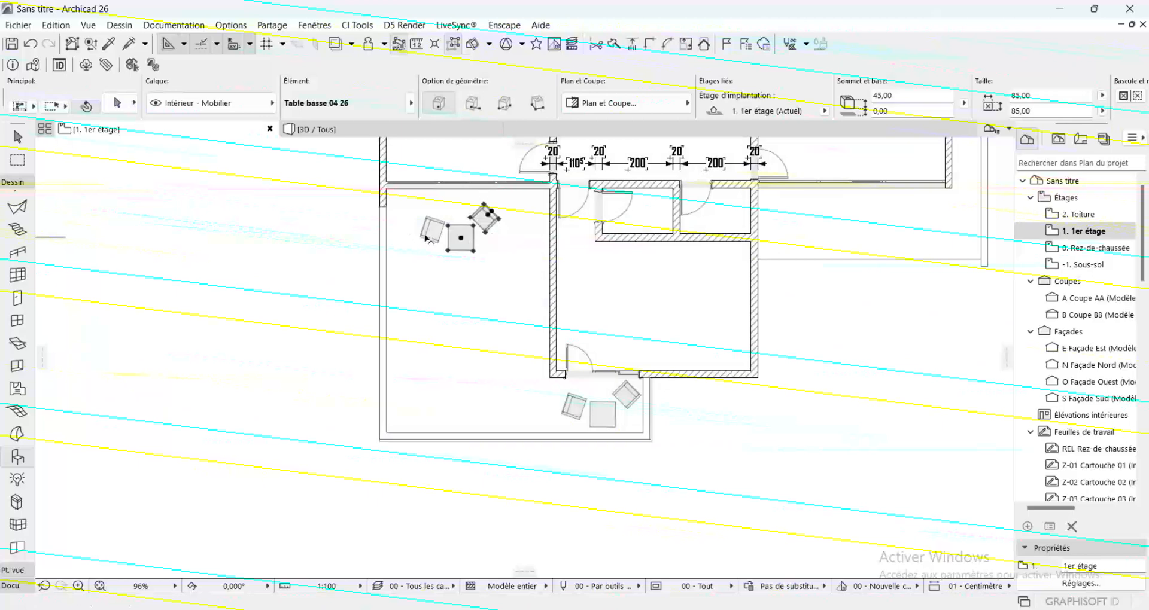
{"action": "left_click", "coordinate": [429, 230], "text": "shift"}
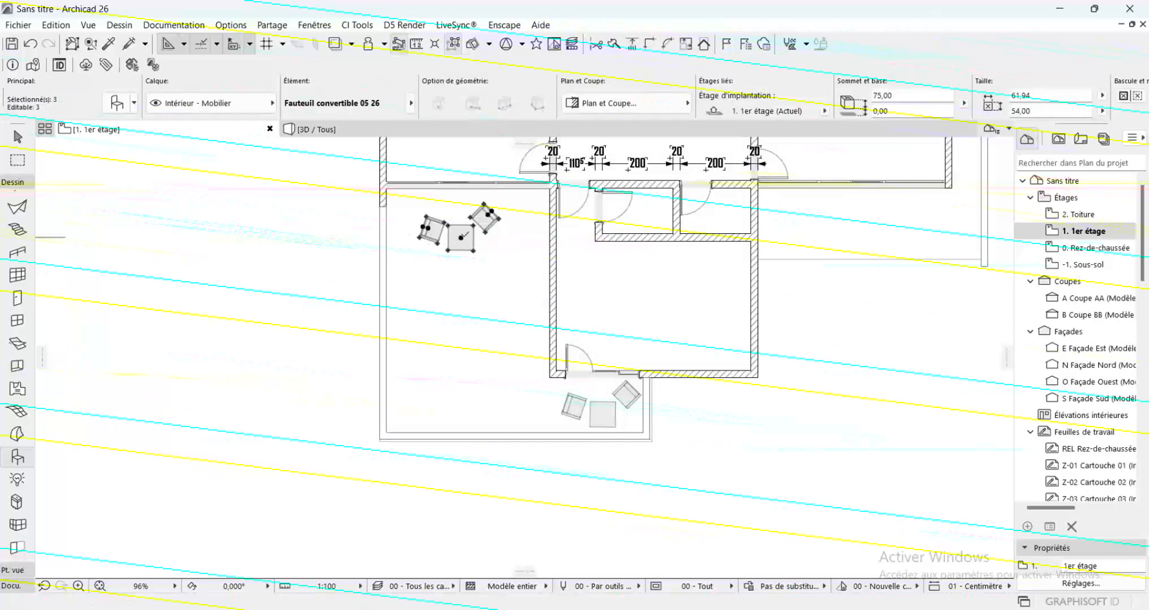
{"action": "key", "text": "ctrl+d"}
{"action": "left_click", "coordinate": [461, 237]}
{"action": "scroll", "coordinate": [301, 288], "scroll_direction": "down", "scroll_amount": 3}
{"action": "key", "text": "Escape"}
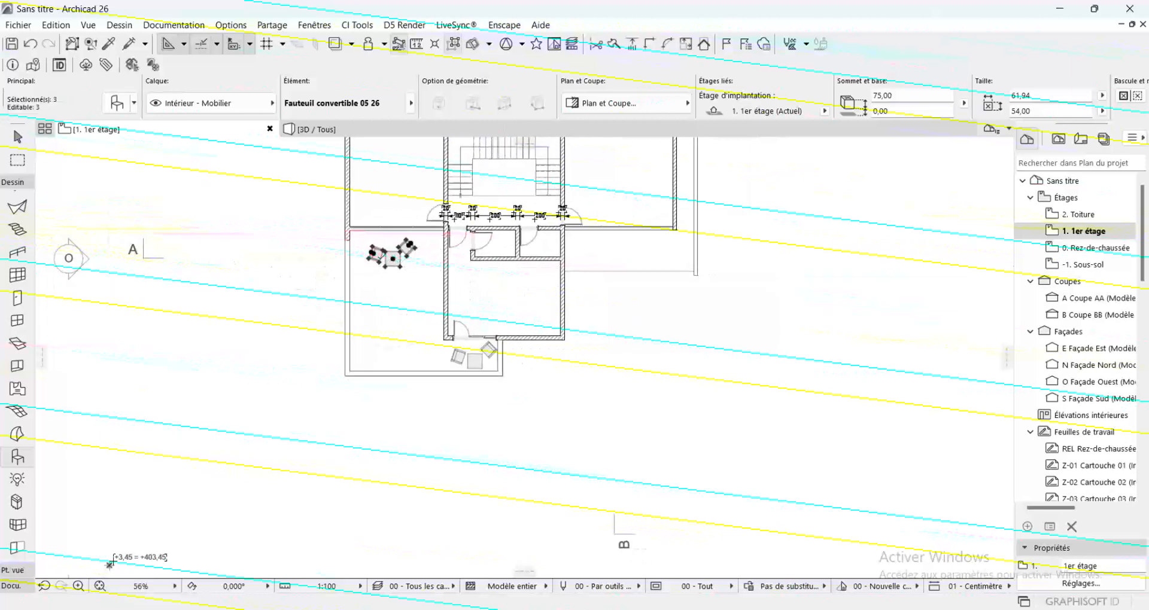
{"action": "left_click", "coordinate": [393, 259]}
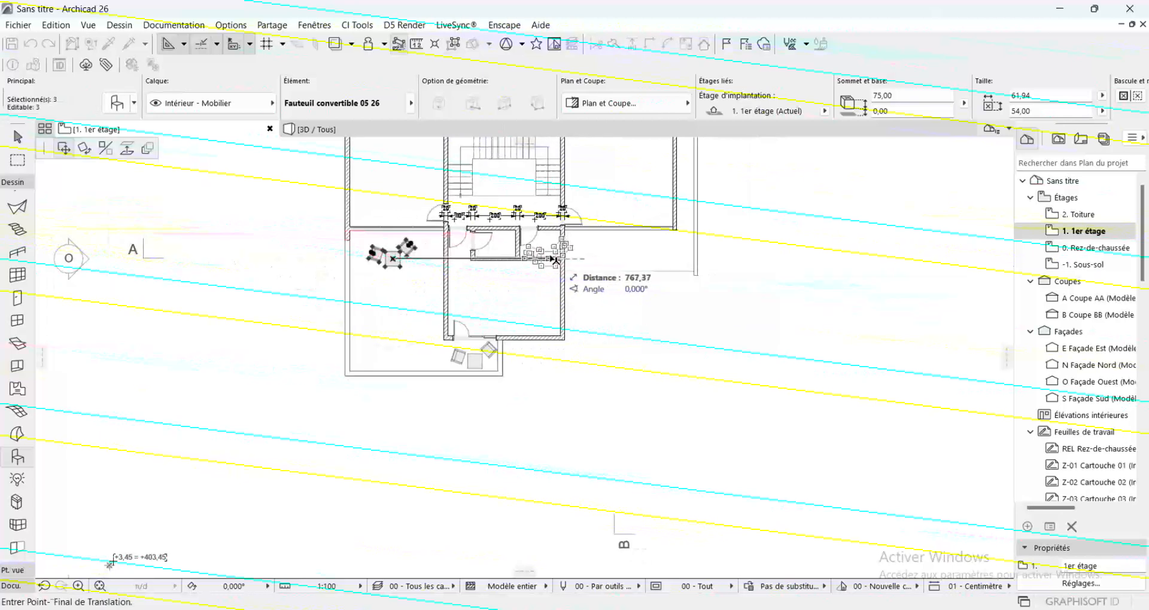
{"action": "left_click", "coordinate": [630, 258], "text": "ctrl"}
{"action": "key", "text": "Escape"}
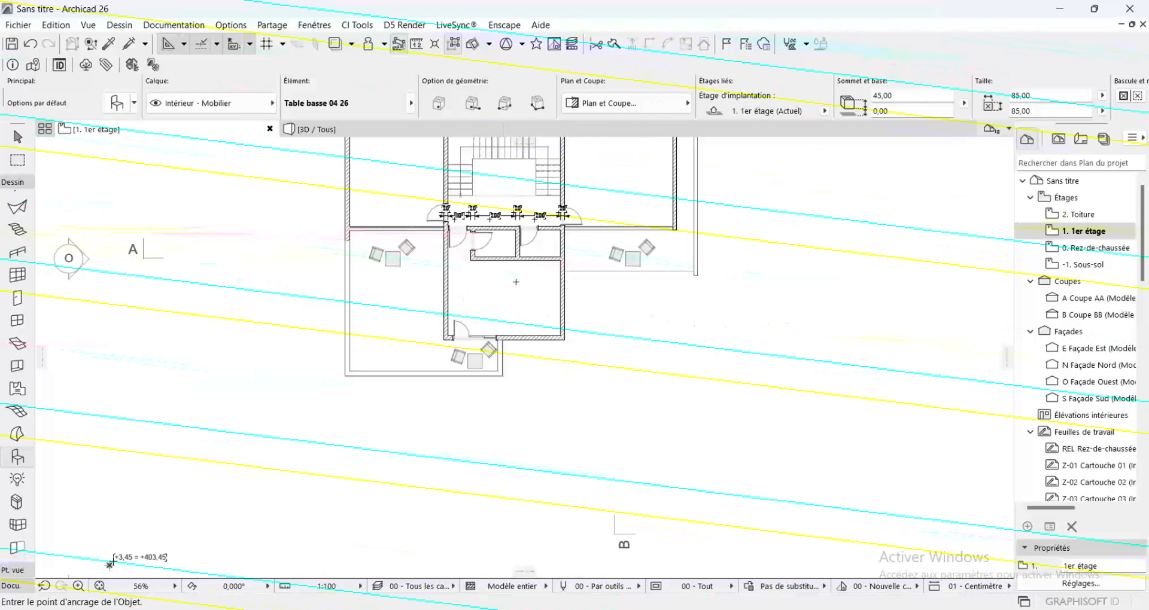
{"action": "scroll", "coordinate": [449, 387], "scroll_direction": "down", "scroll_amount": 3}
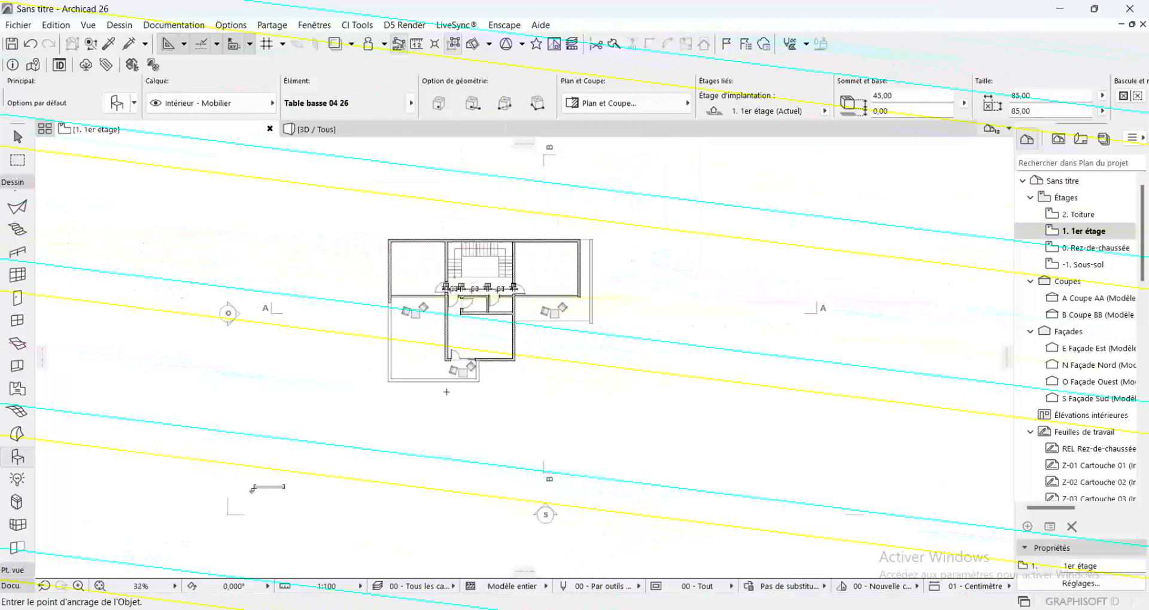
{"action": "scroll", "coordinate": [454, 382], "scroll_direction": "up", "scroll_amount": 3}
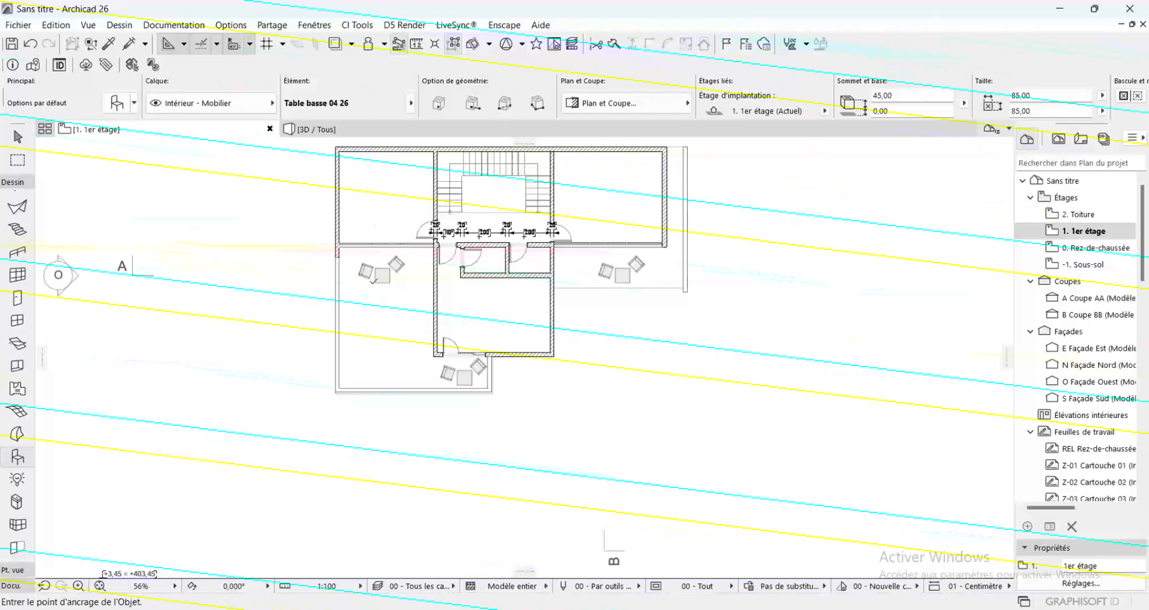
{"action": "scroll", "coordinate": [375, 279], "scroll_direction": "down", "scroll_amount": 3}
{"action": "scroll", "coordinate": [377, 207], "scroll_direction": "up", "scroll_amount": 3}
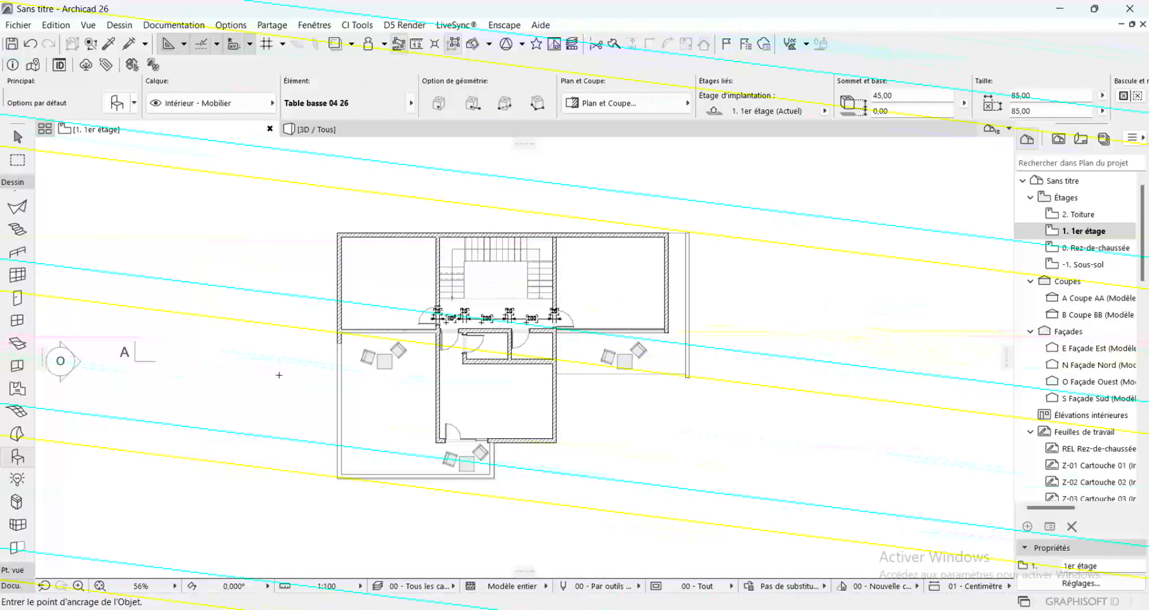
Search the object library for "LI" and set Disposition lit 26 as the default object
{"action": "scroll", "coordinate": [538, 405], "scroll_direction": "up", "scroll_amount": 3}
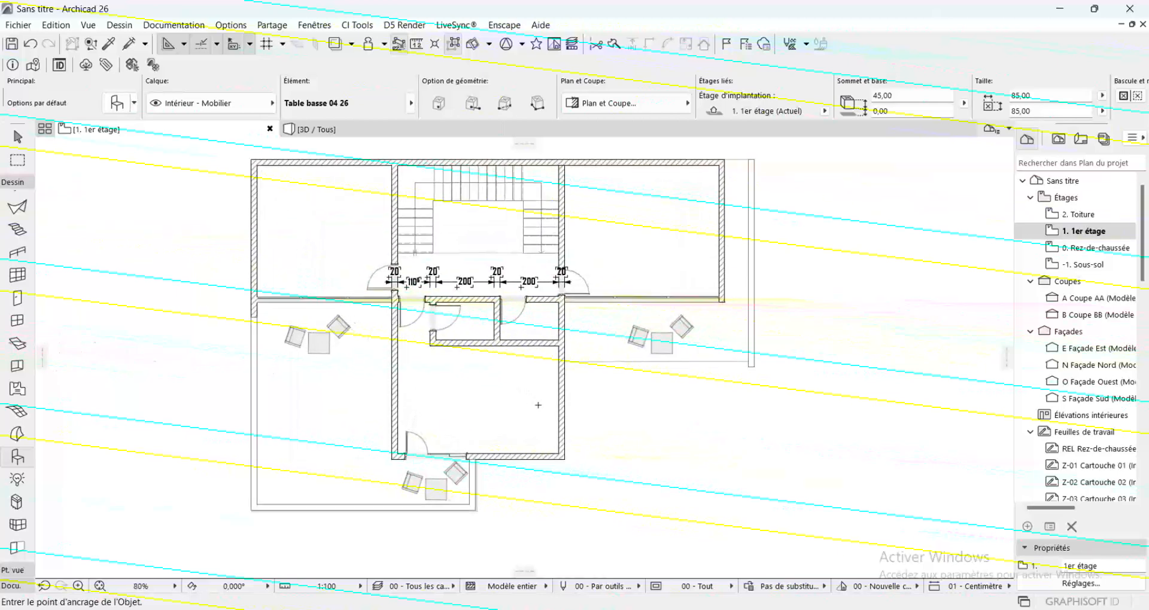
{"action": "double_click", "coordinate": [18, 458]}
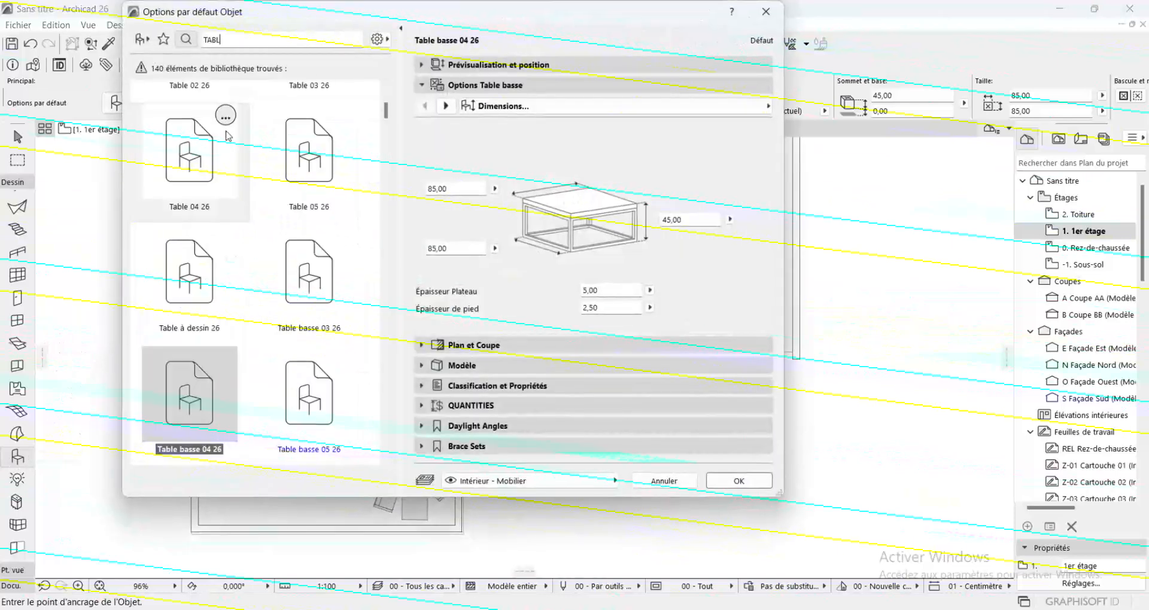
{"action": "key", "text": "BackSpace"}
{"action": "key", "text": "BackSpace"}
{"action": "key", "text": "BackSpace"}
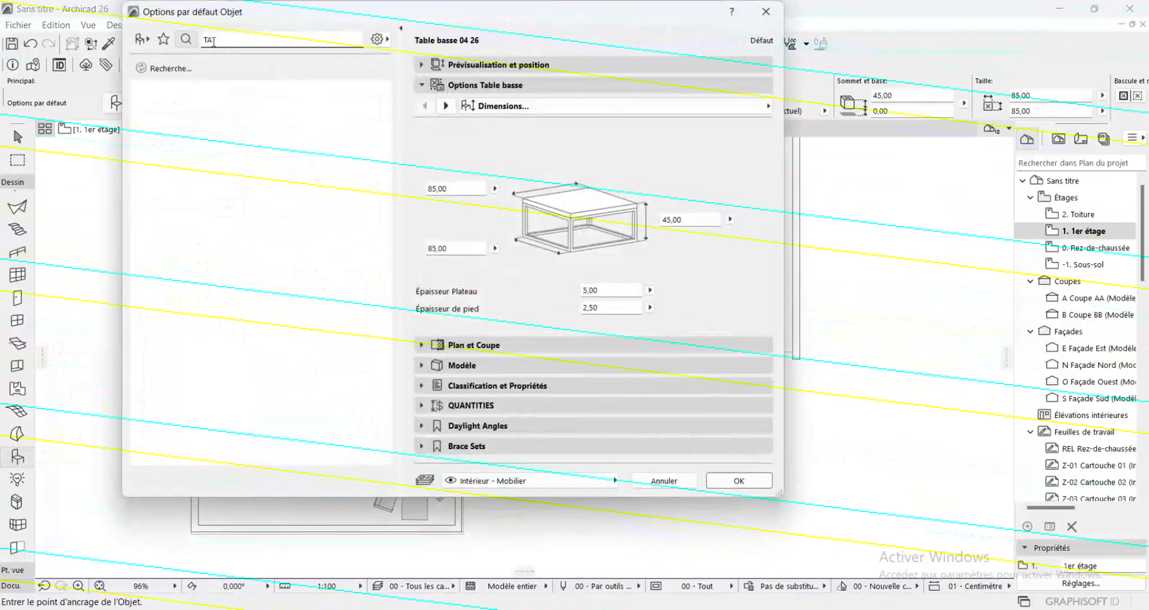
{"action": "type", "text": "L"}
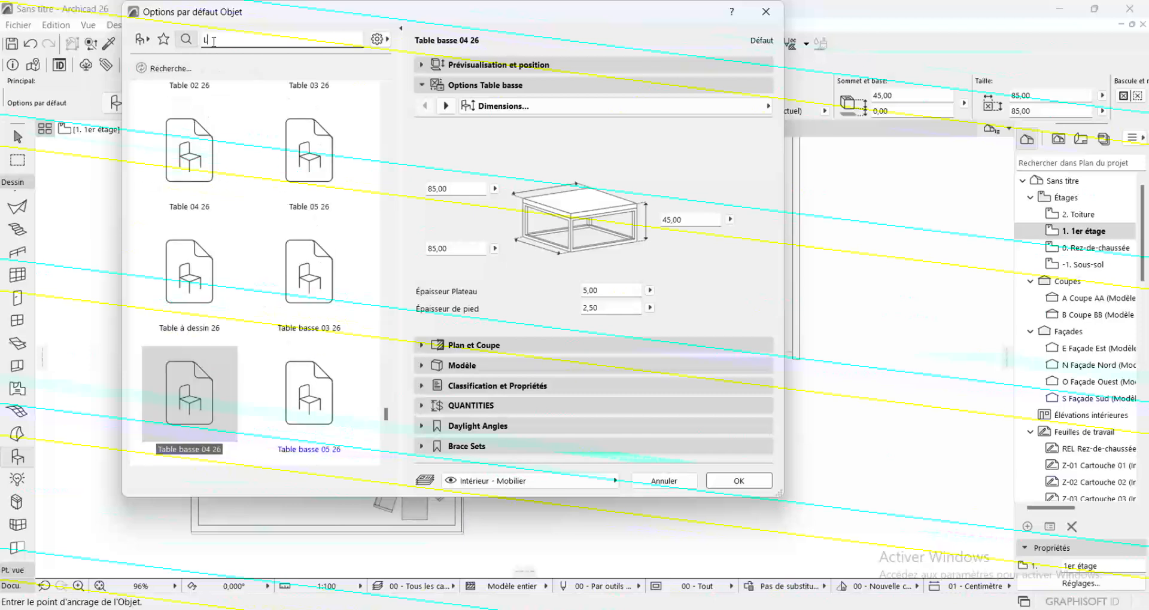
{"action": "type", "text": "i"}
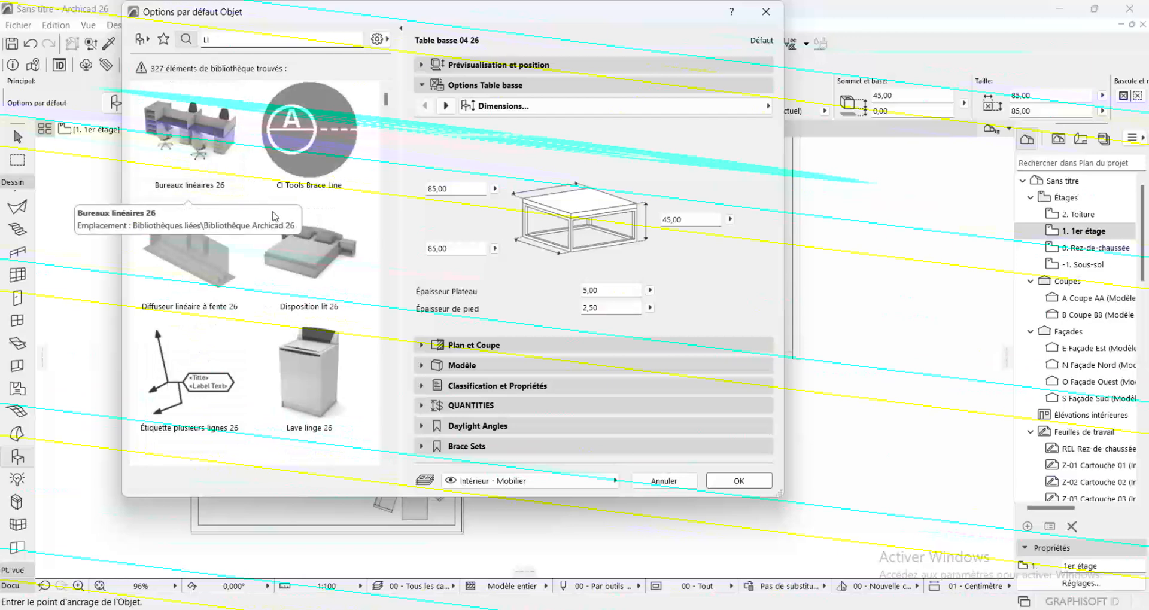
{"action": "left_click", "coordinate": [322, 272]}
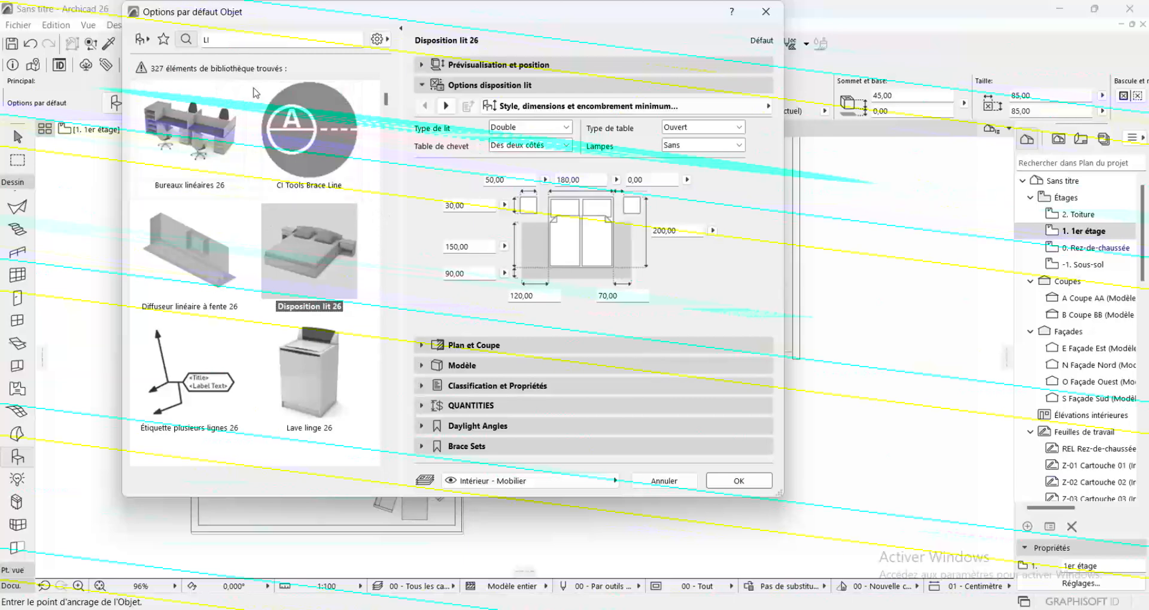
{"action": "left_click", "coordinate": [739, 481]}
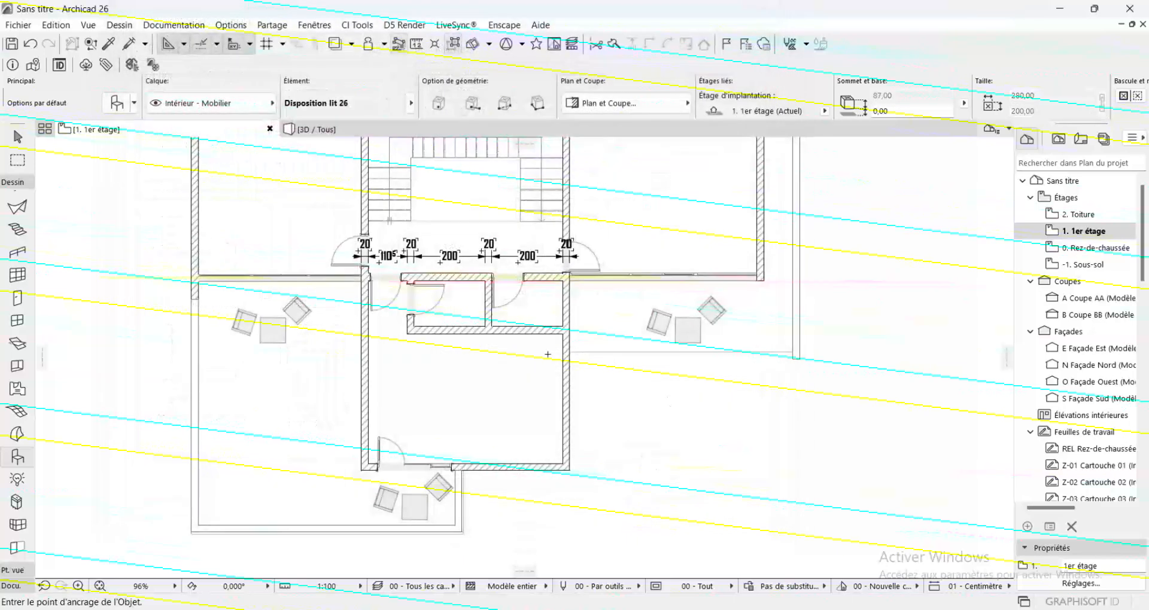
Place a bed in the south bedroom, rotated 90° clockwise, with its headboard against the room's north wall
{"action": "left_click", "coordinate": [447, 375]}
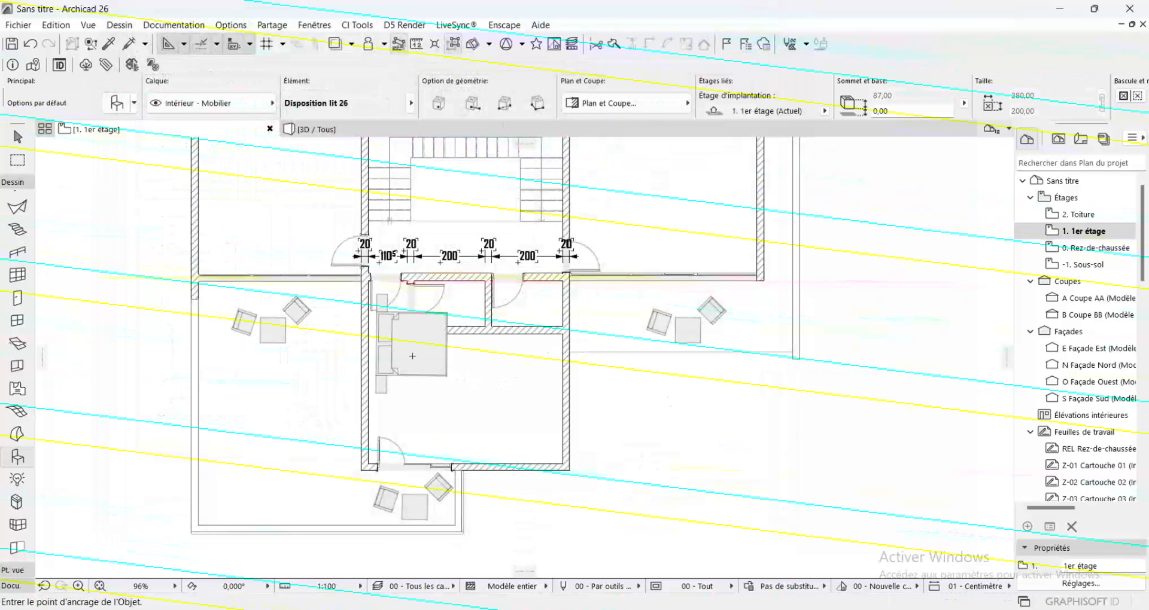
{"action": "left_click", "coordinate": [407, 356], "text": "shift"}
{"action": "key", "text": "ctrl+e"}
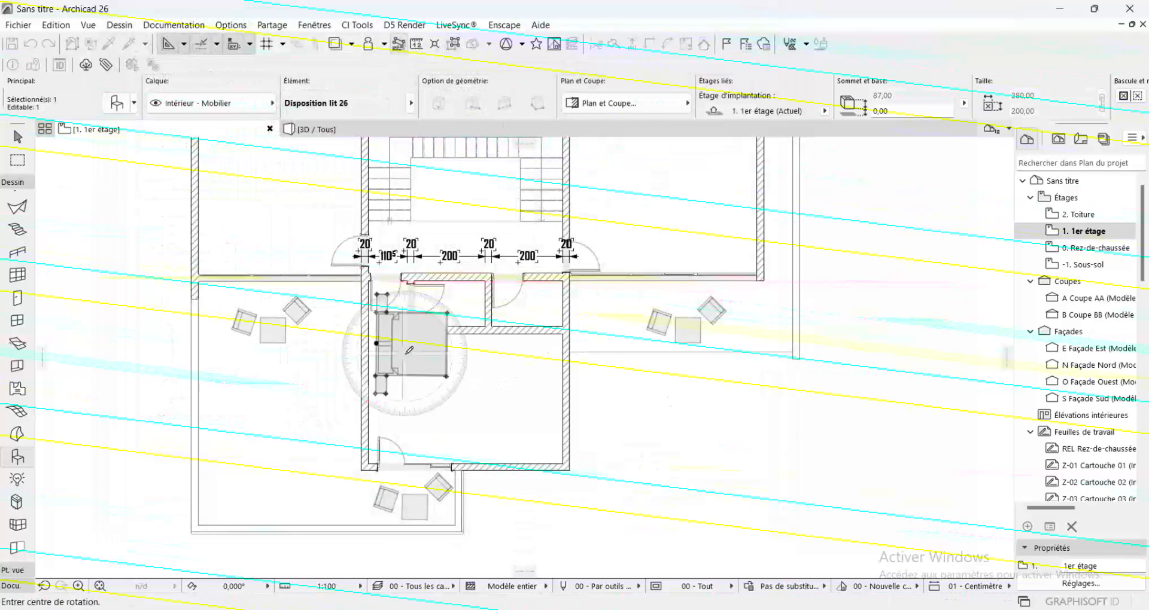
{"action": "left_click", "coordinate": [376, 343]}
{"action": "left_click", "coordinate": [522, 345]}
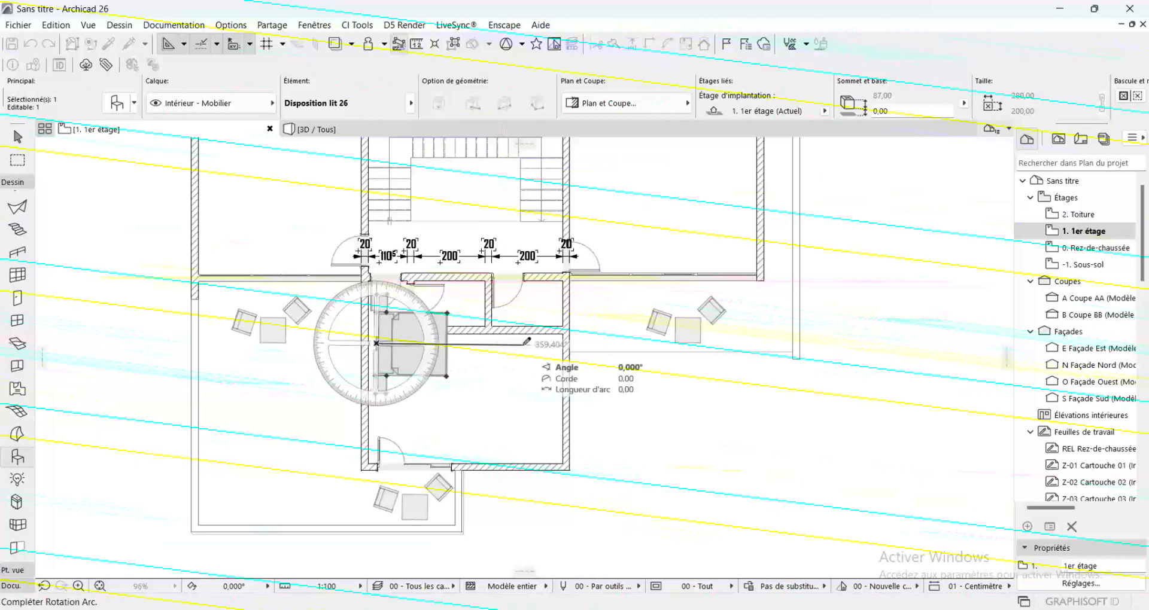
{"action": "left_click", "coordinate": [375, 505]}
{"action": "left_click_drag", "start_coordinate": [376, 343], "coordinate": [491, 332]}
{"action": "key", "text": "Escape"}
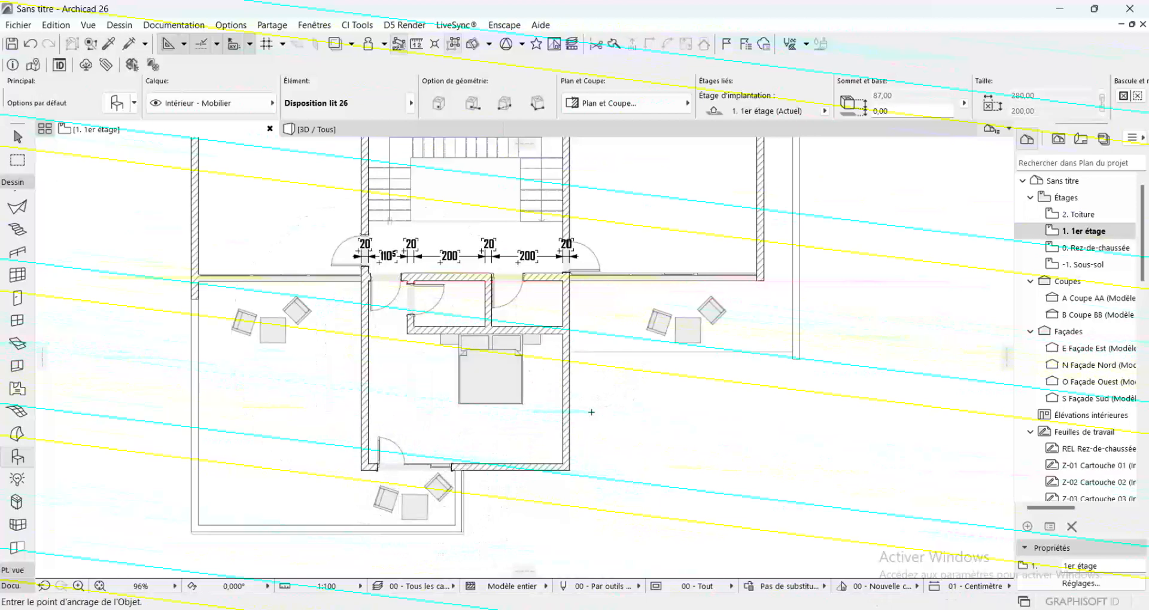
Copy the south bedroom's bed by its headboard midpoint to the inner face of the northeast bedroom's east wall
{"action": "scroll", "coordinate": [491, 333], "scroll_direction": "down", "scroll_amount": 5}
{"action": "scroll", "coordinate": [469, 428], "scroll_direction": "up", "scroll_amount": 6}
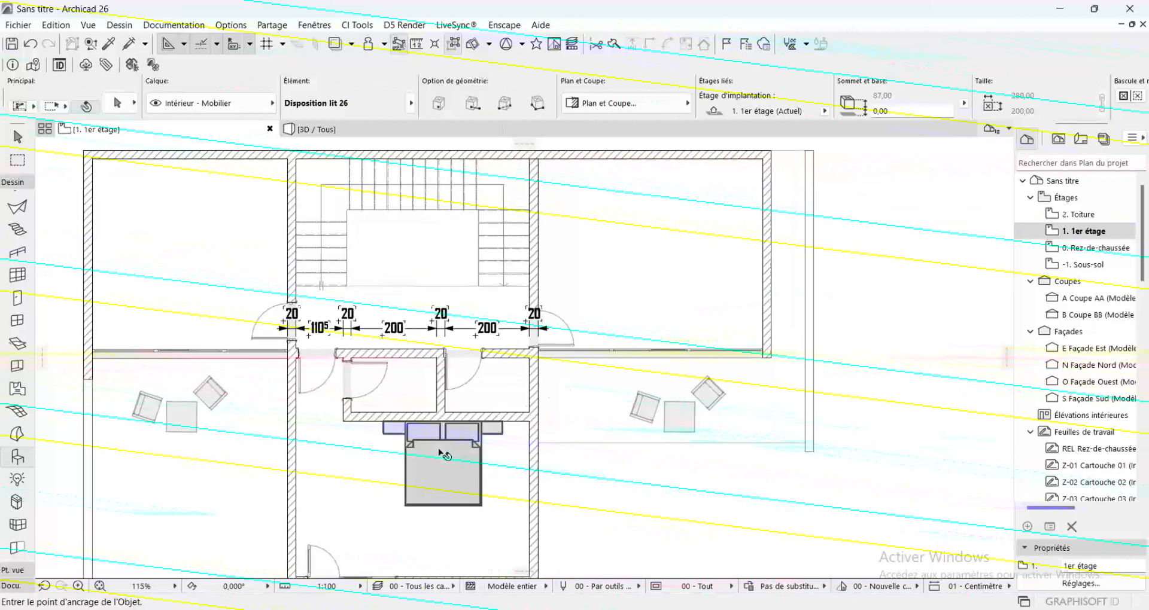
{"action": "left_click", "coordinate": [442, 426]}
{"action": "left_click", "coordinate": [443, 421]}
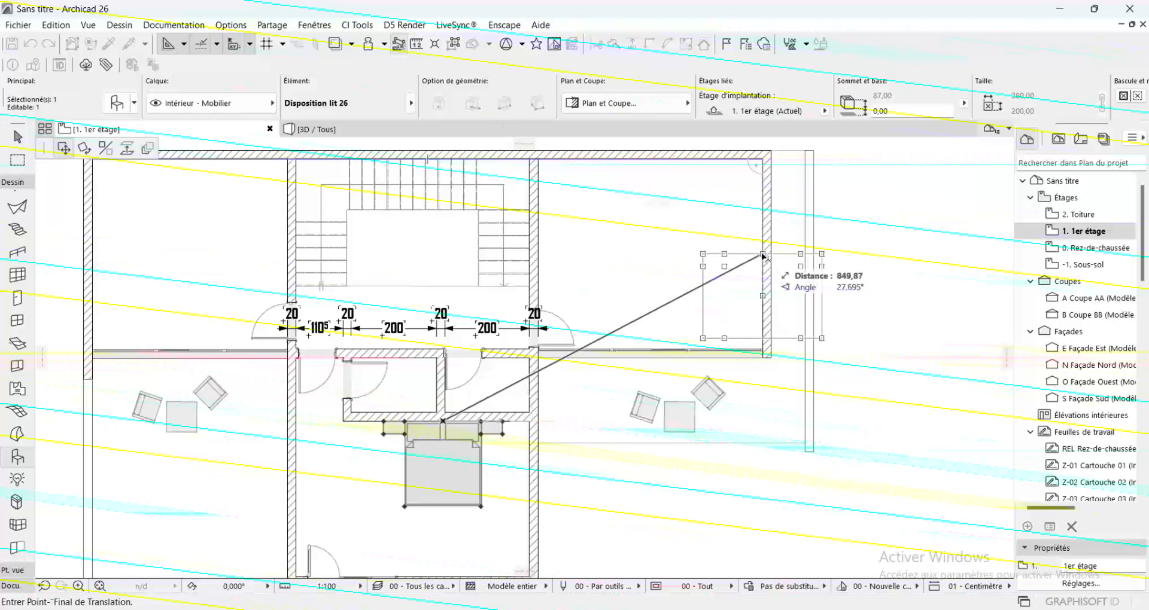
{"action": "key", "text": "ctrl"}
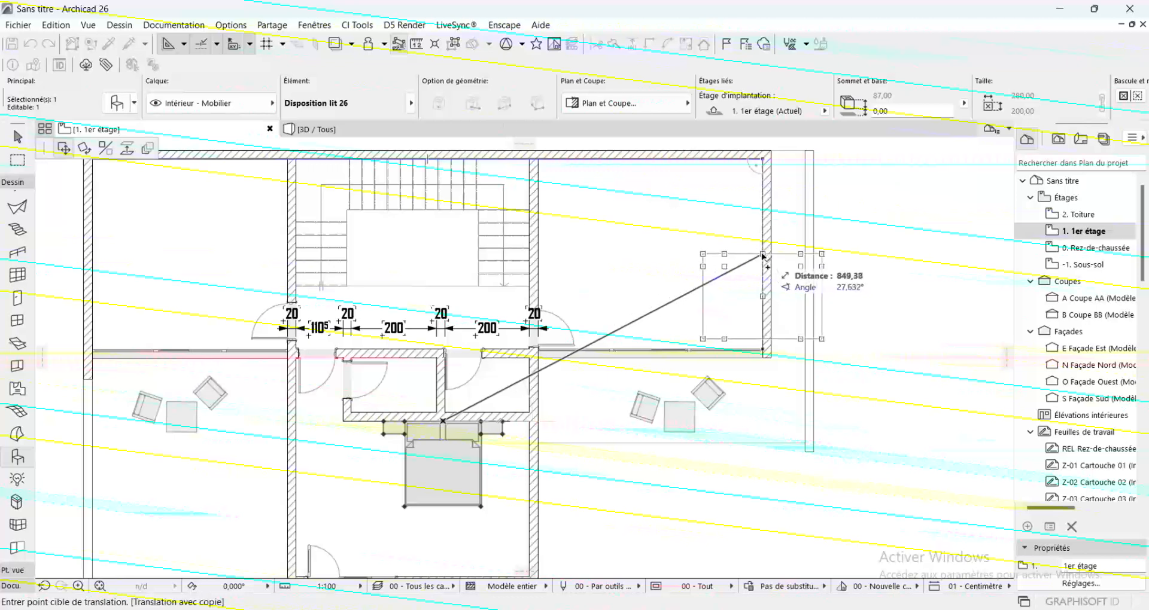
{"action": "left_click", "coordinate": [763, 256]}
Rotate the copied bed 90° clockwise about its headboard midpoint so the headboard lies along the east wall
{"action": "key", "text": "ctrl+e"}
{"action": "left_click", "coordinate": [761, 255]}
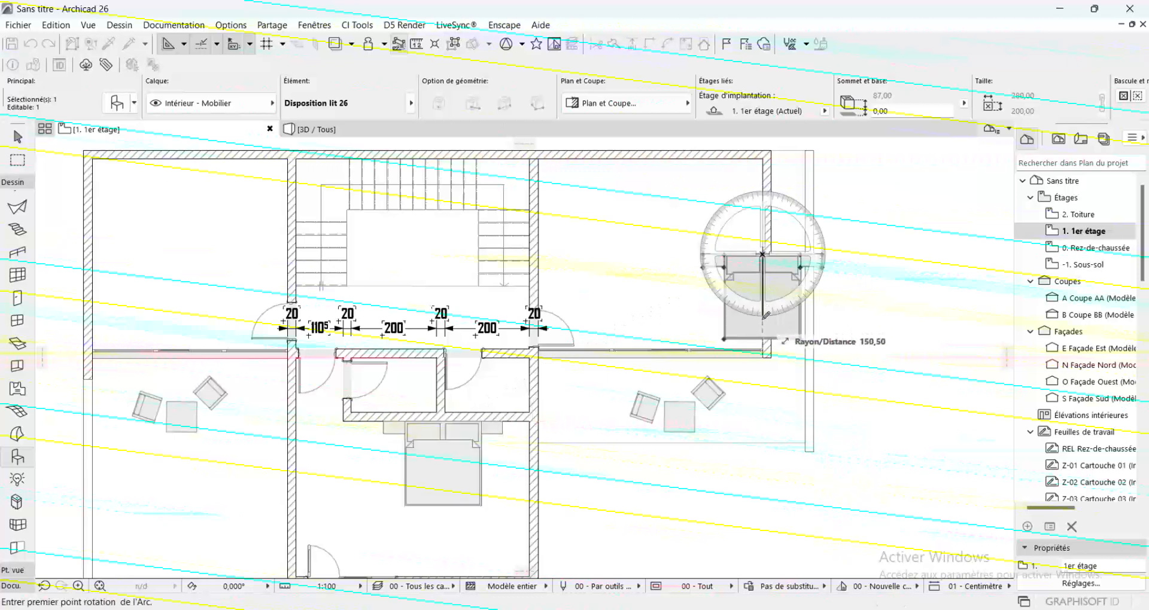
{"action": "left_click", "coordinate": [762, 353]}
{"action": "left_click", "coordinate": [593, 257]}
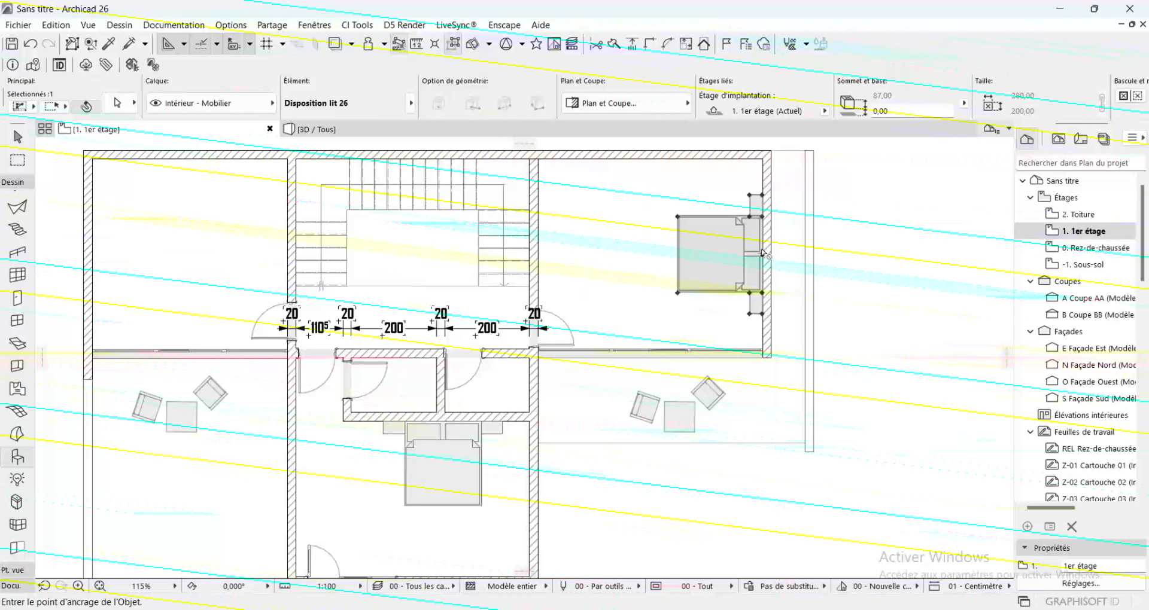
Mirror a copy of the northeast bed about its foot edge and move it against the northwest bedroom's west wall
{"action": "key", "text": "ctrl+alt+m"}
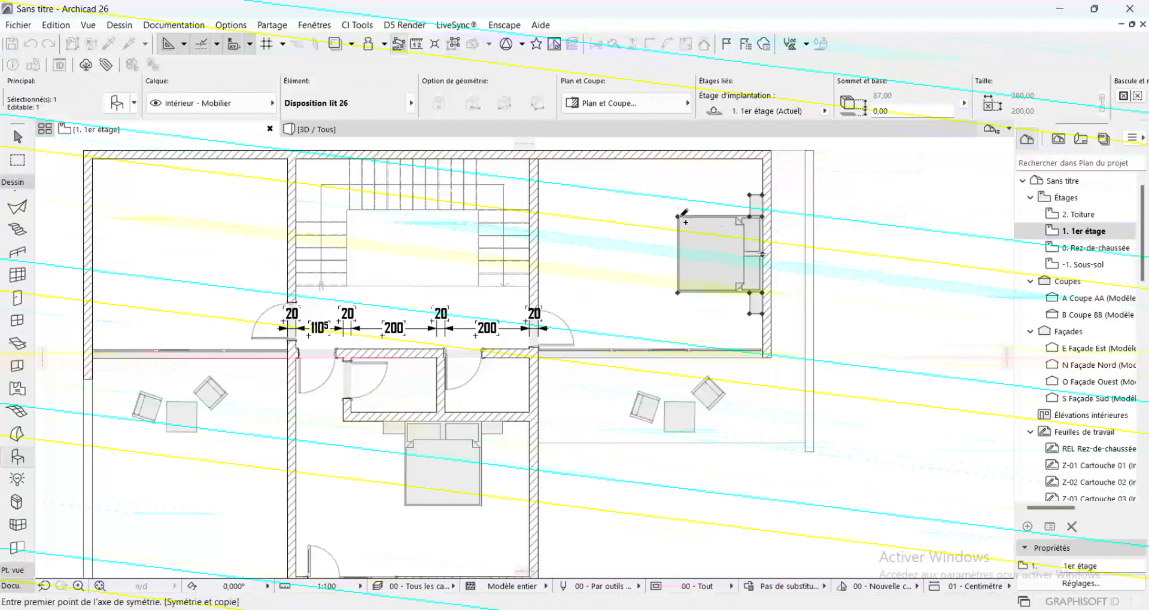
{"action": "left_click", "coordinate": [677, 217]}
{"action": "left_click", "coordinate": [678, 316]}
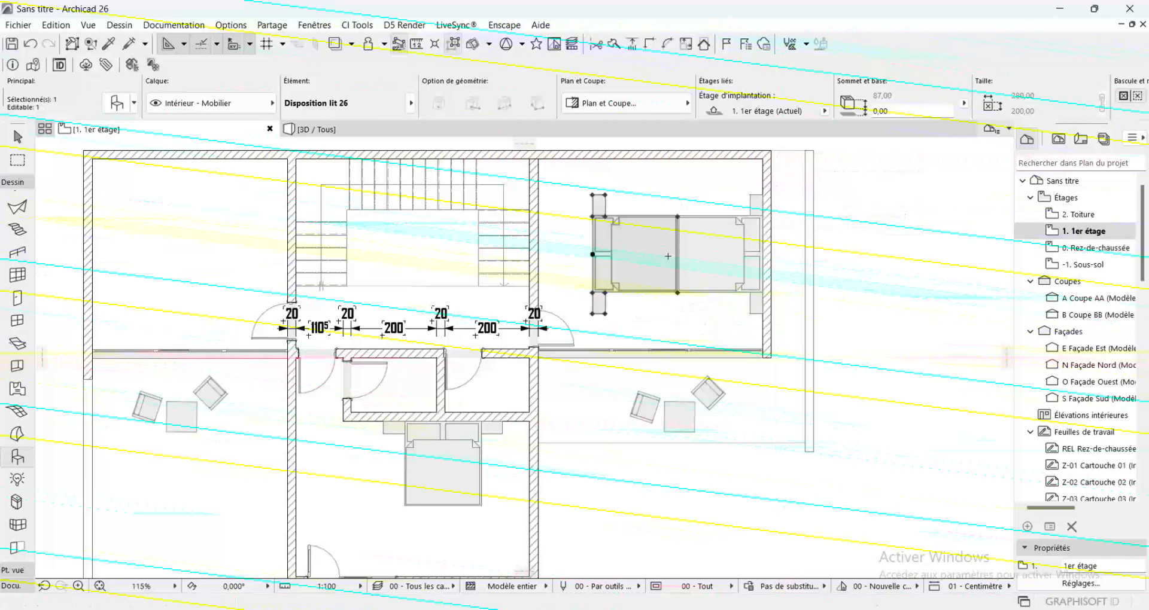
{"action": "left_click", "coordinate": [594, 254]}
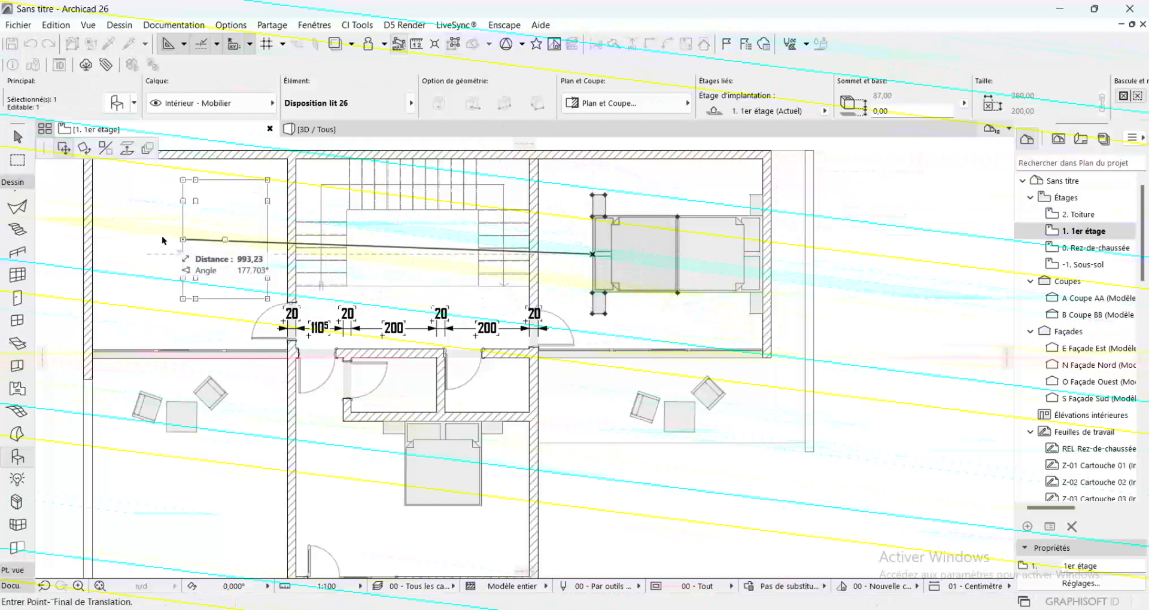
{"action": "left_click", "coordinate": [90, 255]}
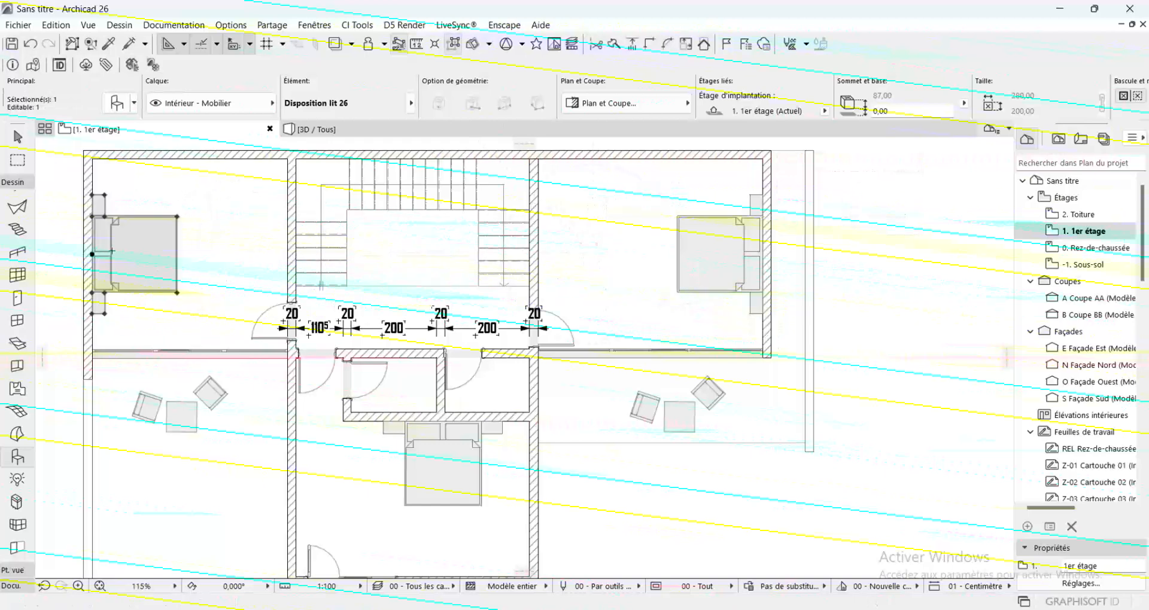
{"action": "key", "text": "Escape"}
{"action": "scroll", "coordinate": [277, 223], "scroll_direction": "down", "scroll_amount": 3}
{"action": "scroll", "coordinate": [454, 266], "scroll_direction": "up", "scroll_amount": 2}
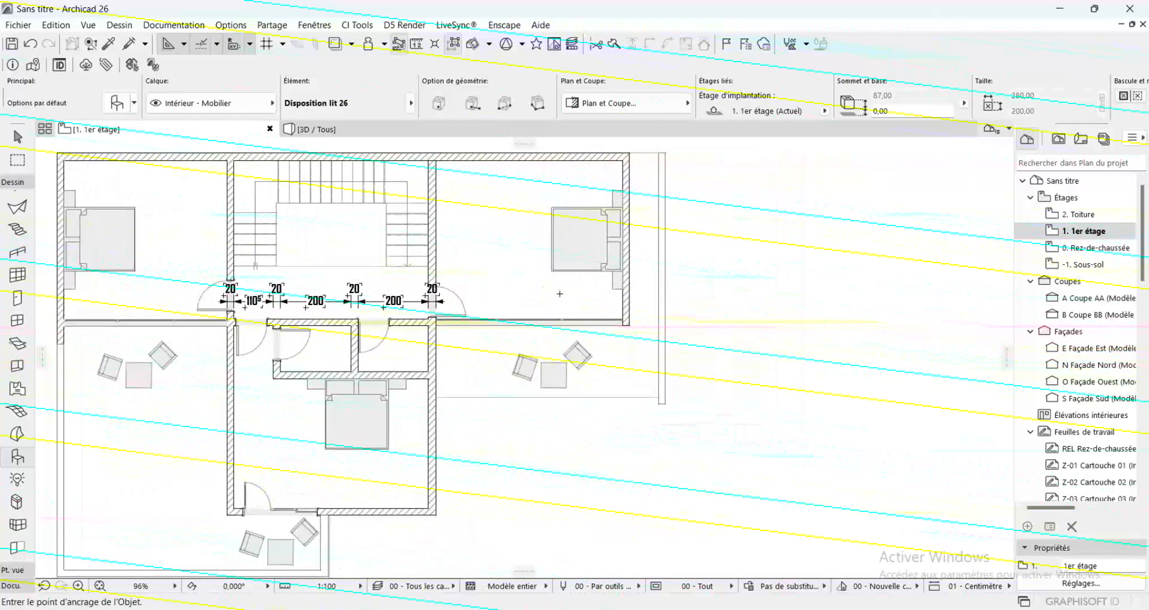
Find the WC 26 object in the library and place it in the middle of the west bathroom
{"action": "scroll", "coordinate": [423, 413], "scroll_direction": "up", "scroll_amount": 3}
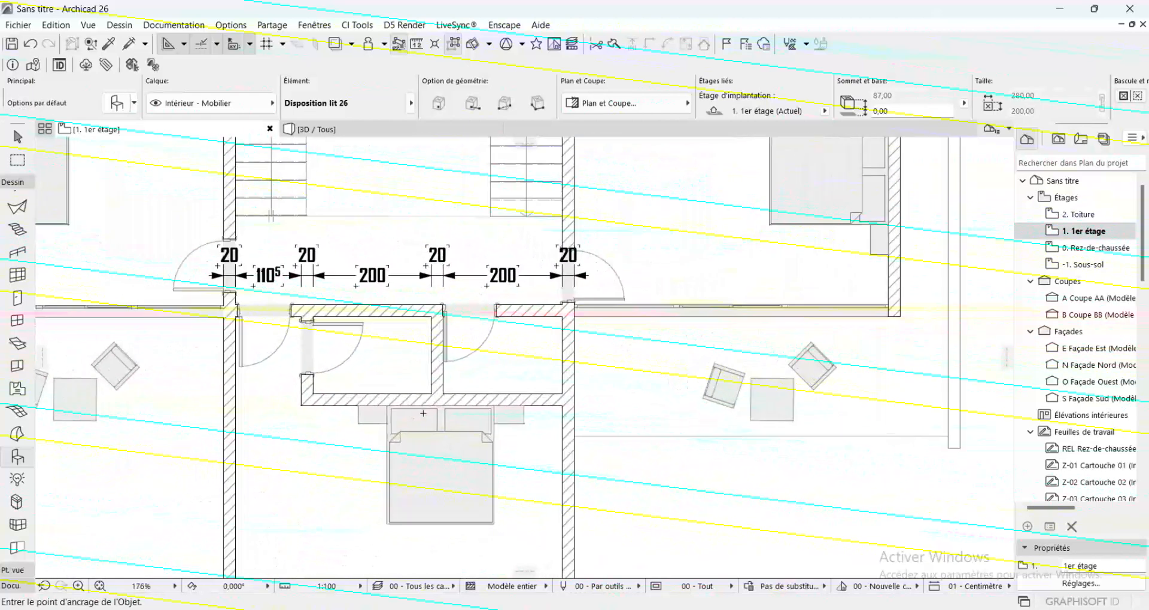
{"action": "scroll", "coordinate": [423, 413], "scroll_direction": "up", "scroll_amount": 1}
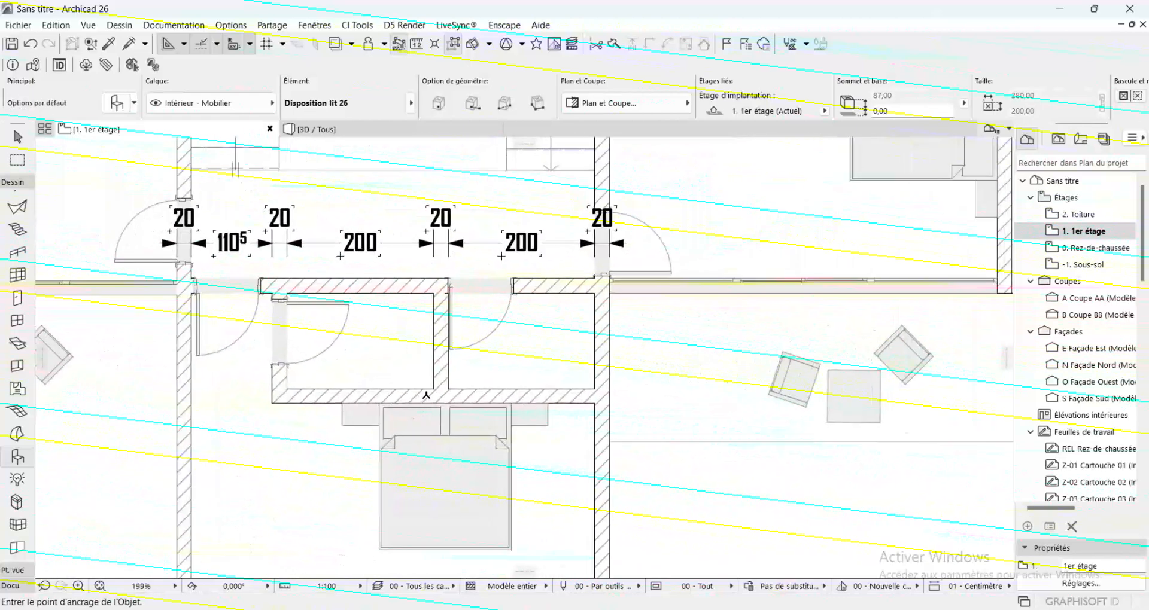
{"action": "double_click", "coordinate": [16, 458]}
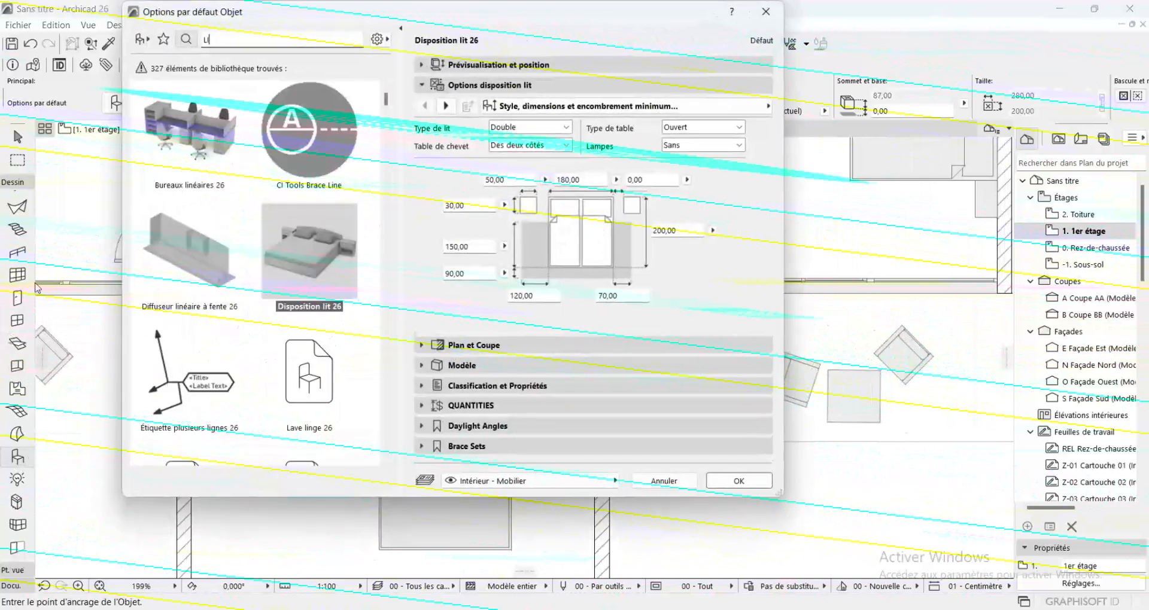
{"action": "type", "text": "L"}
{"action": "key", "text": "BackSpace"}
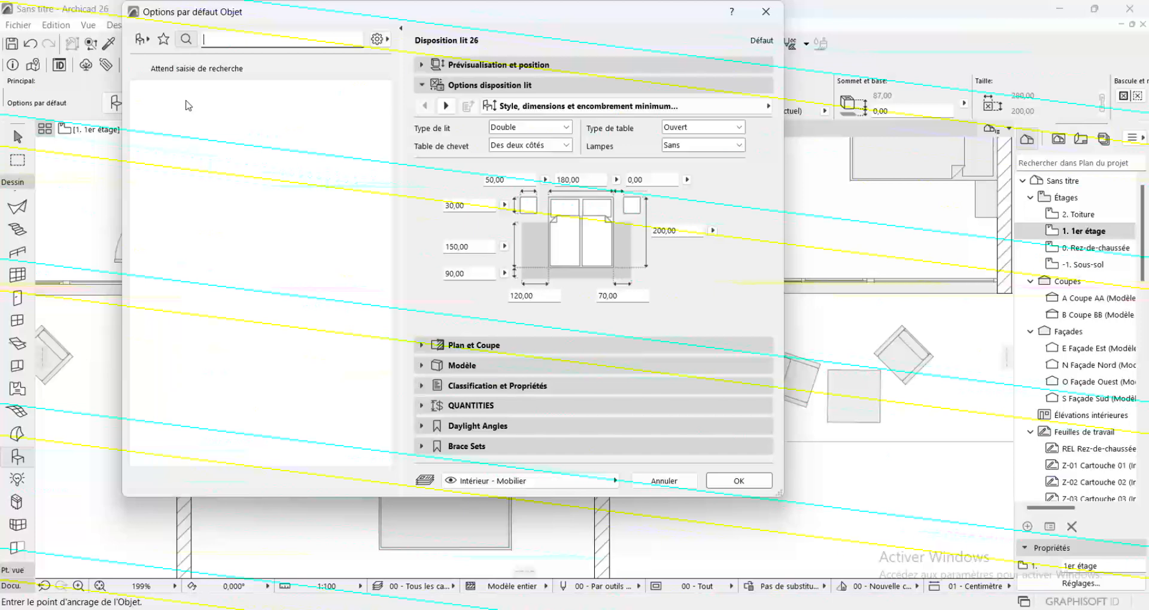
{"action": "type", "text": "WC"}
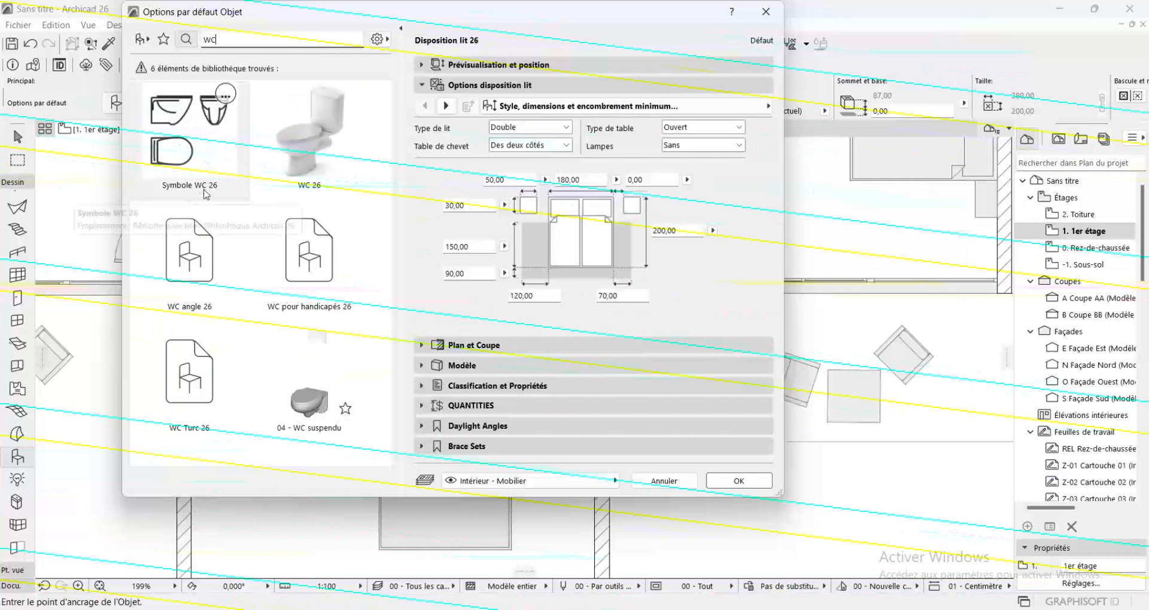
{"action": "left_click", "coordinate": [310, 129]}
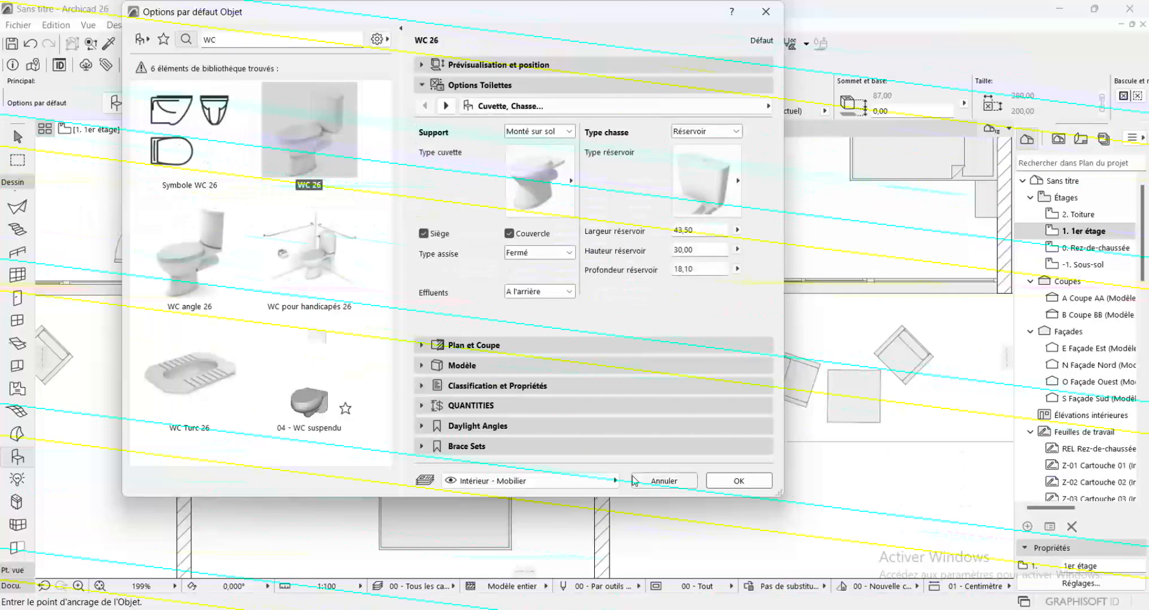
{"action": "left_click", "coordinate": [736, 482]}
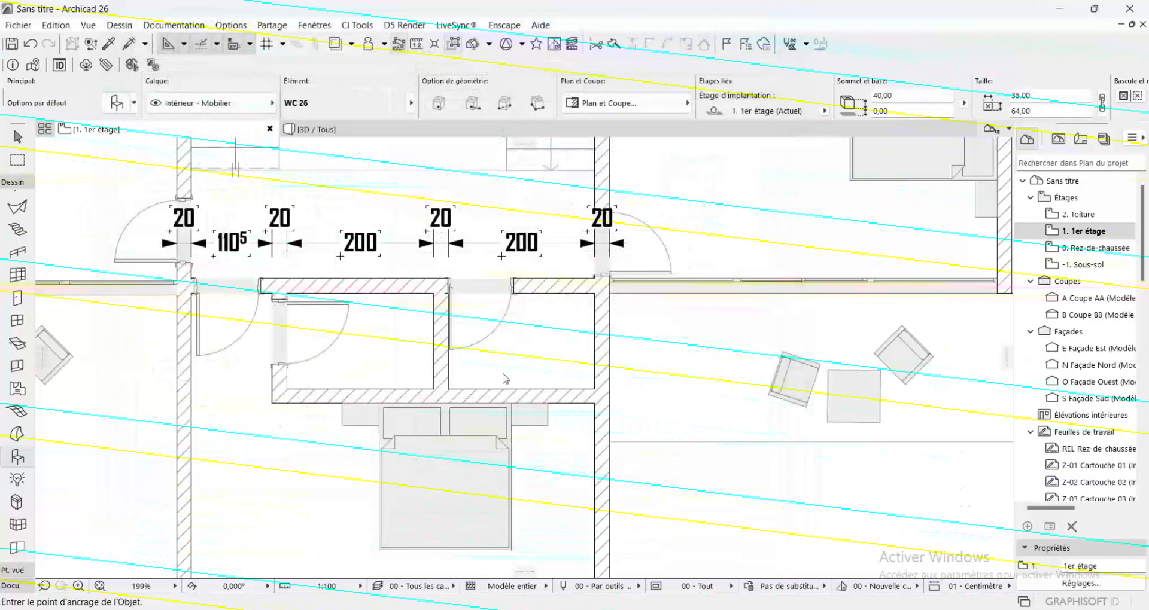
{"action": "left_click", "coordinate": [386, 340]}
Mirror the toilet about the back edge of its tank so the bowl points west
{"action": "scroll", "coordinate": [389, 339], "scroll_direction": "up", "scroll_amount": 5}
{"action": "scroll", "coordinate": [390, 340], "scroll_direction": "up", "scroll_amount": 1}
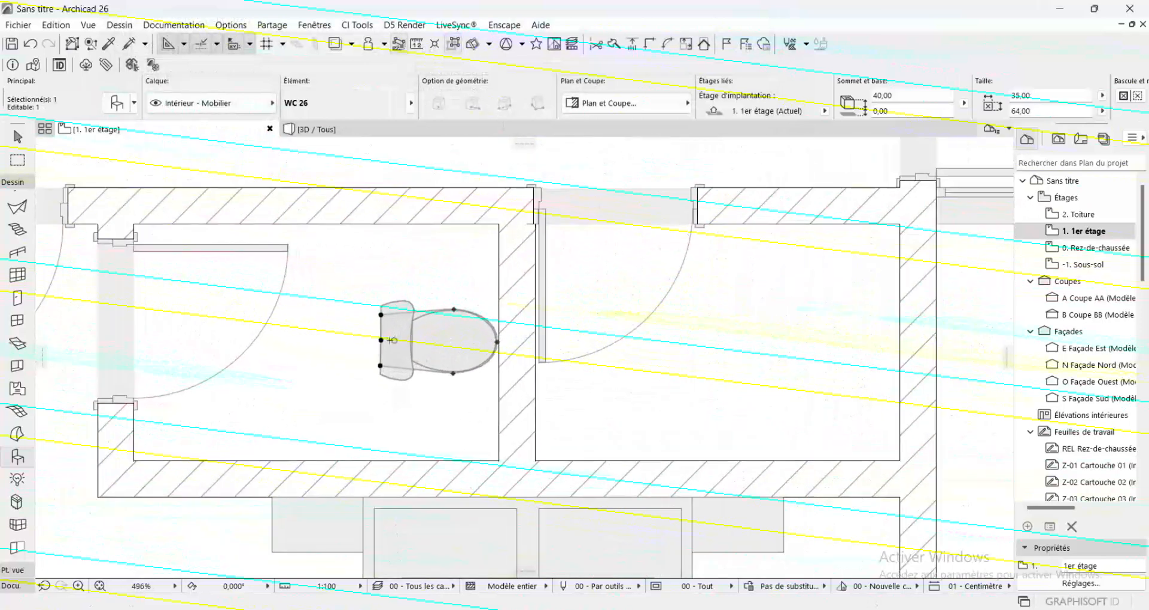
{"action": "key", "text": "ctrl+m"}
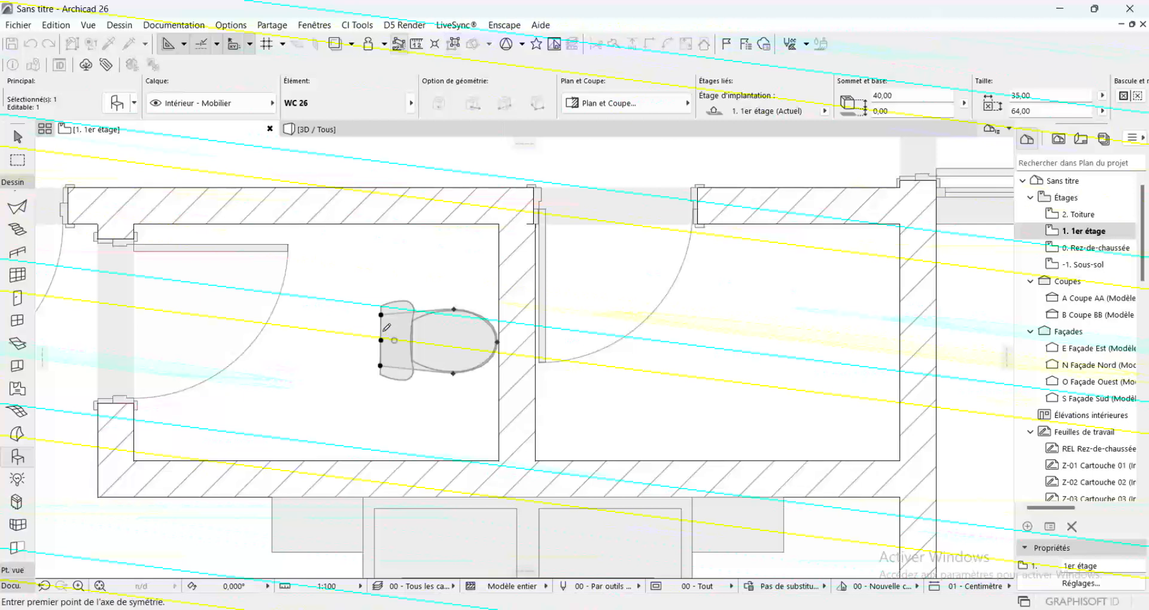
{"action": "left_click", "coordinate": [381, 312]}
{"action": "left_click", "coordinate": [381, 365]}
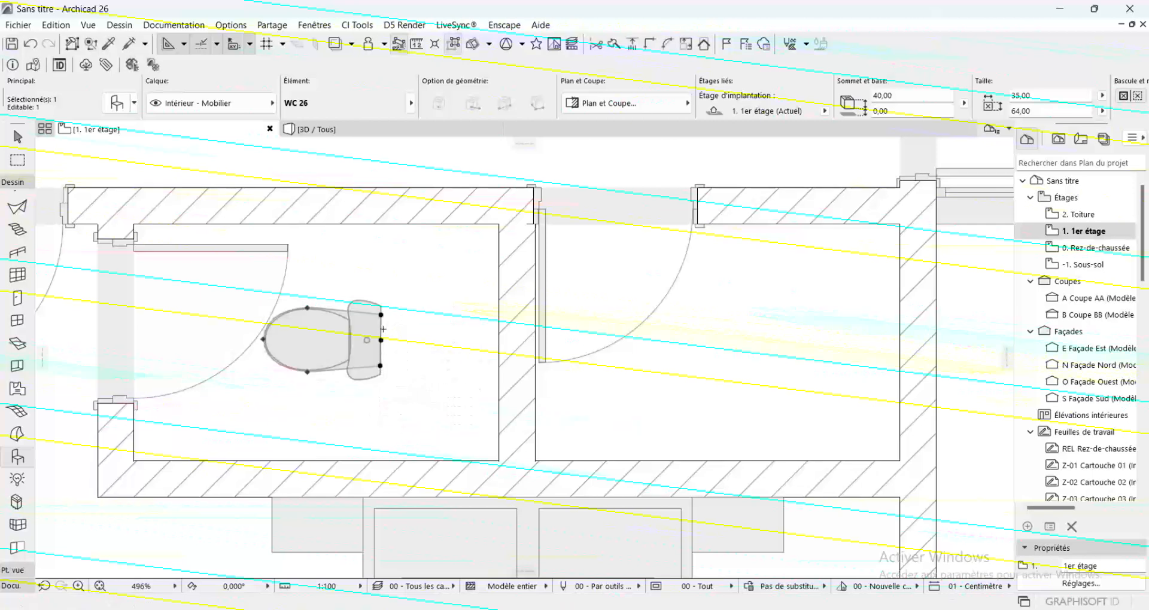
{"action": "left_click", "coordinate": [382, 340]}
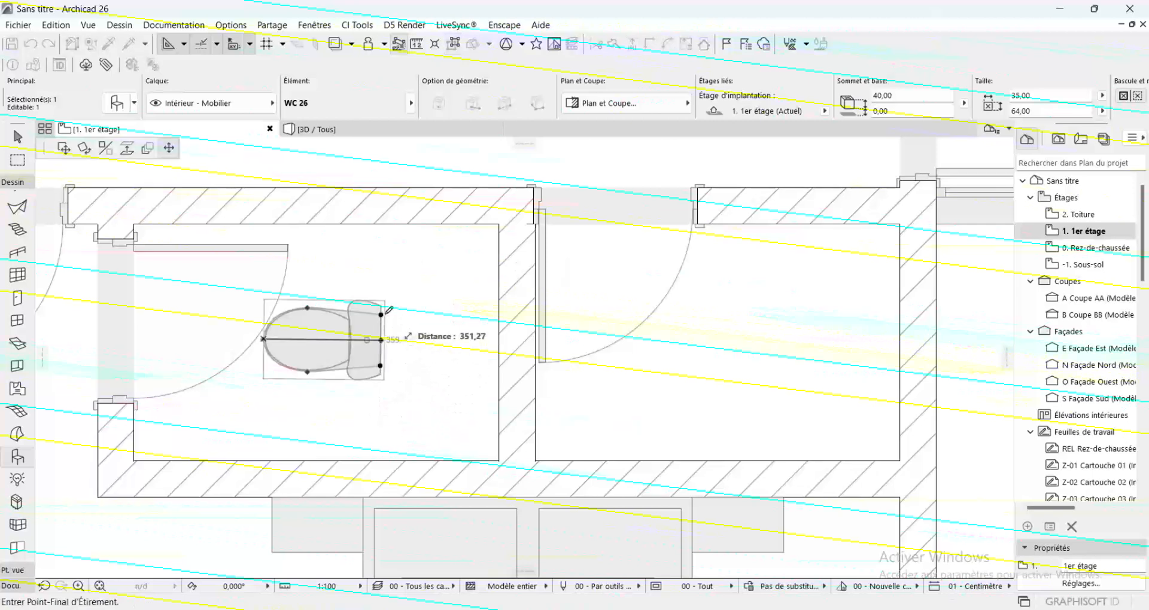
{"action": "key", "text": "Escape"}
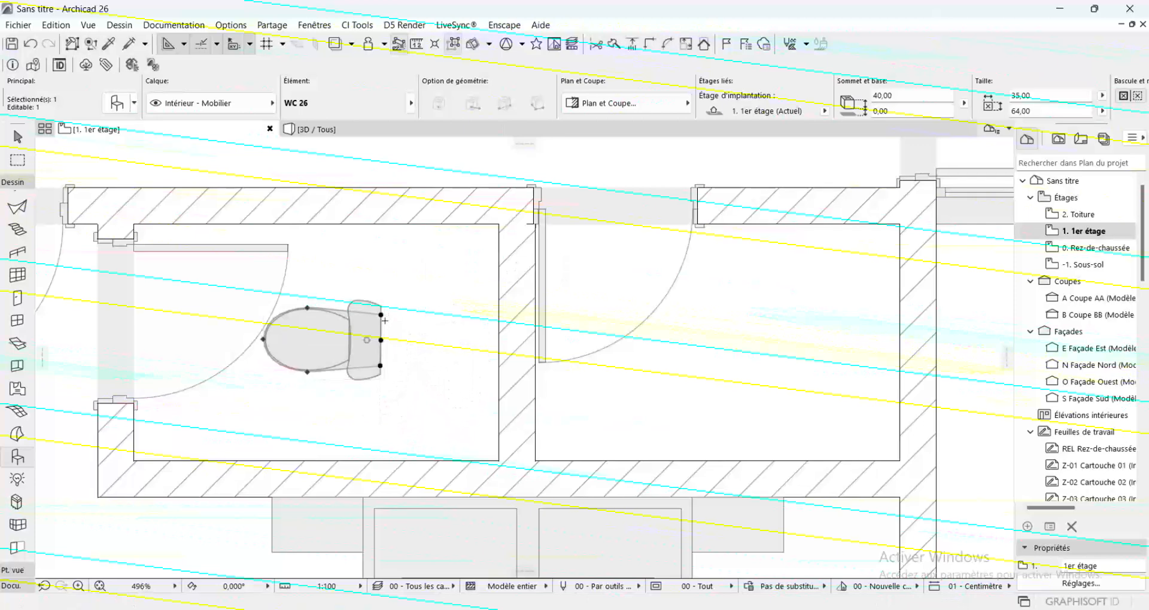
Rotate the toilet 90° clockwise about the midpoint of its back edge so the bowl points north
{"action": "key", "text": "ctrl+e"}
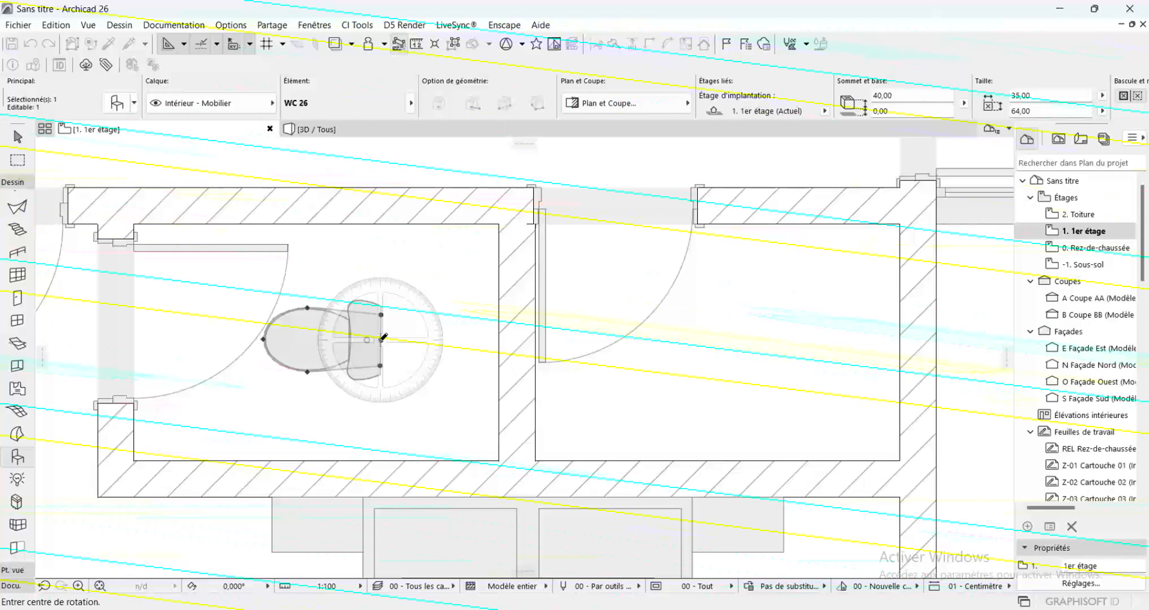
{"action": "left_click", "coordinate": [381, 340]}
{"action": "left_click", "coordinate": [205, 339]}
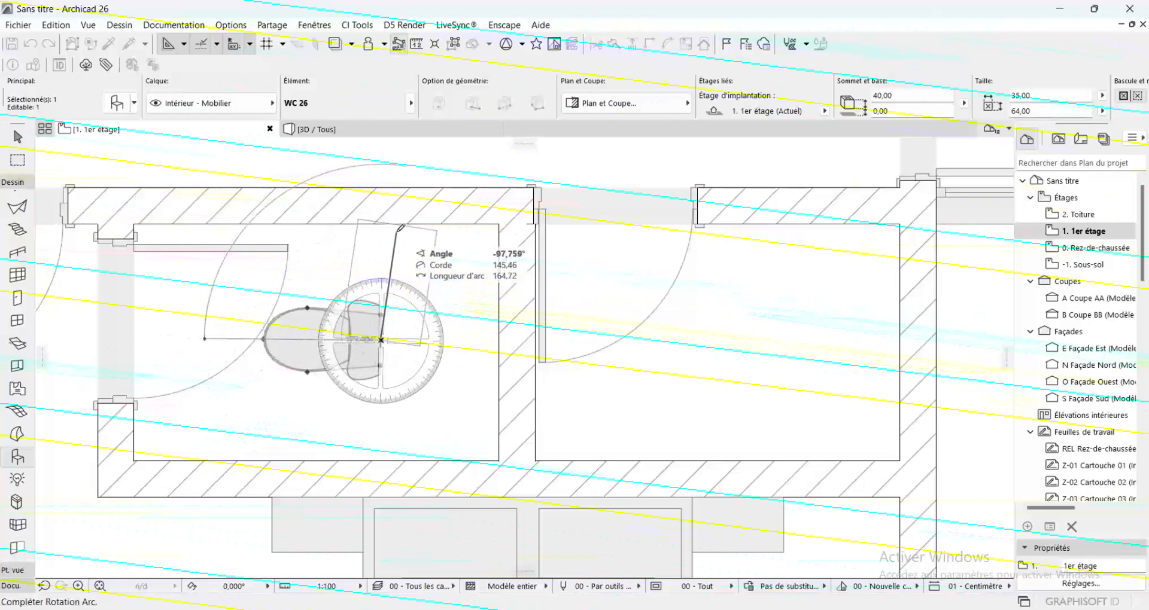
{"action": "left_click", "coordinate": [381, 243]}
Move the toilet so its back edge rests against the inner face of the west bathroom's south wall
{"action": "left_click", "coordinate": [381, 224]}
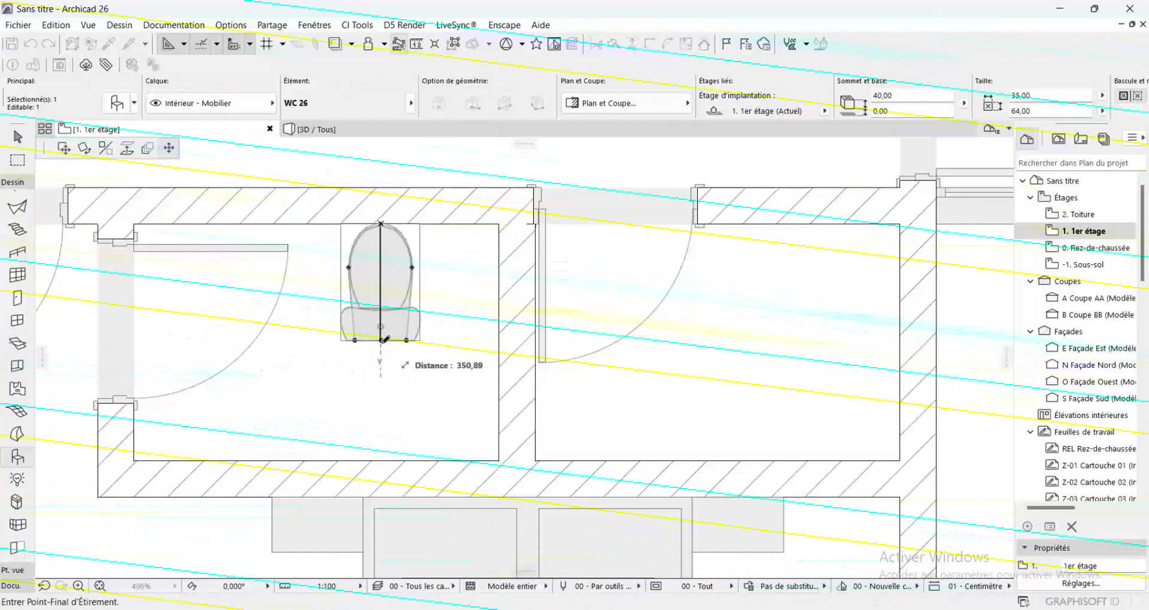
{"action": "left_click", "coordinate": [64, 149]}
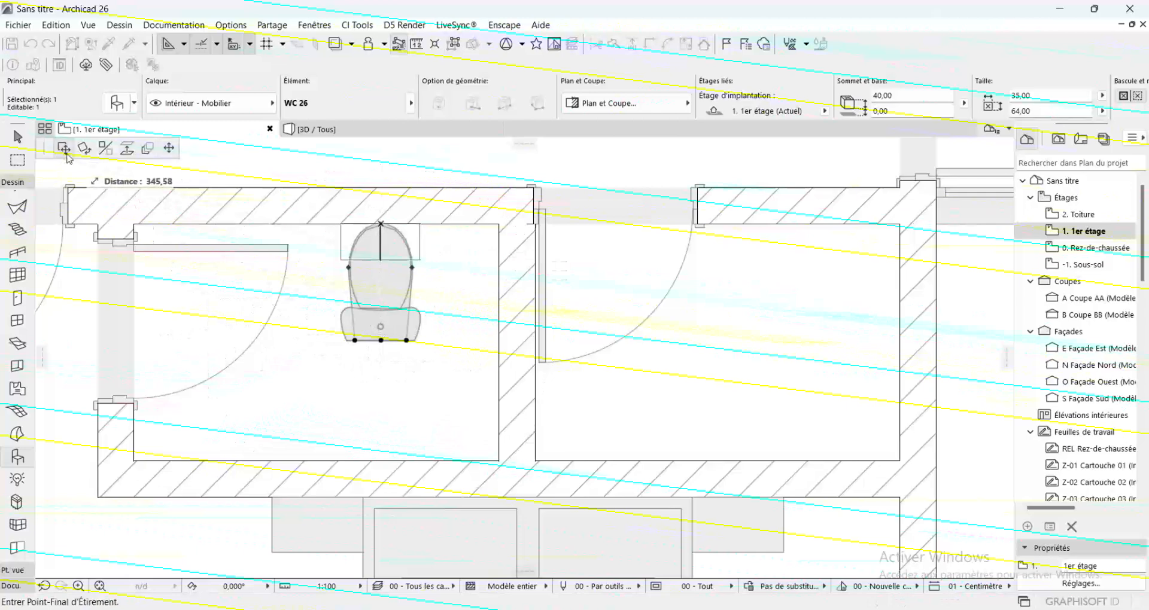
{"action": "left_click", "coordinate": [360, 461]}
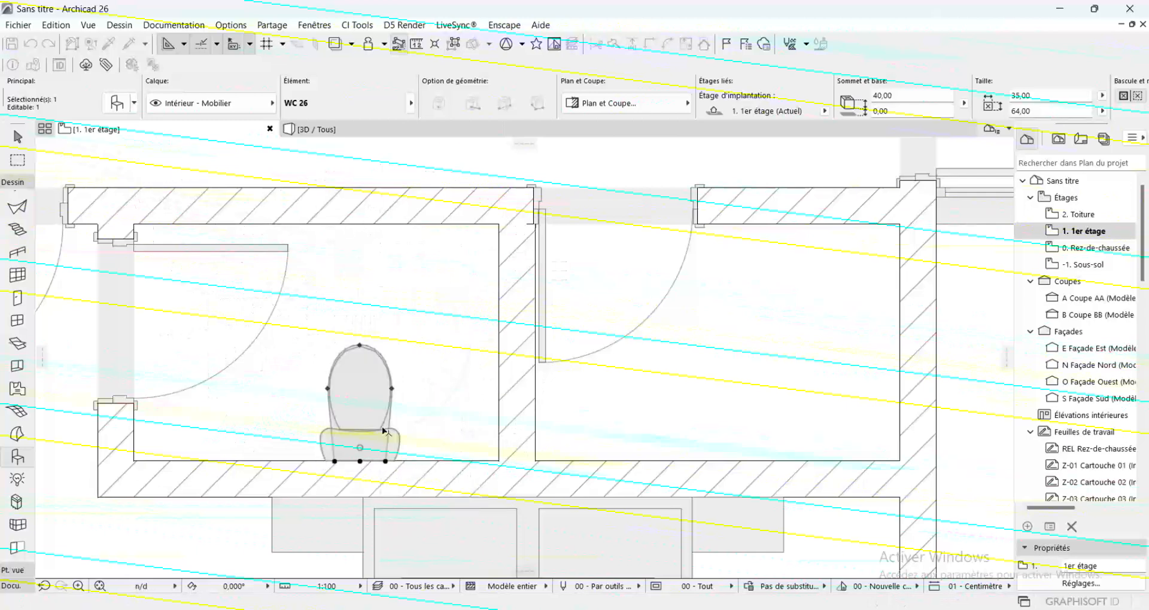
{"action": "key", "text": "Escape"}
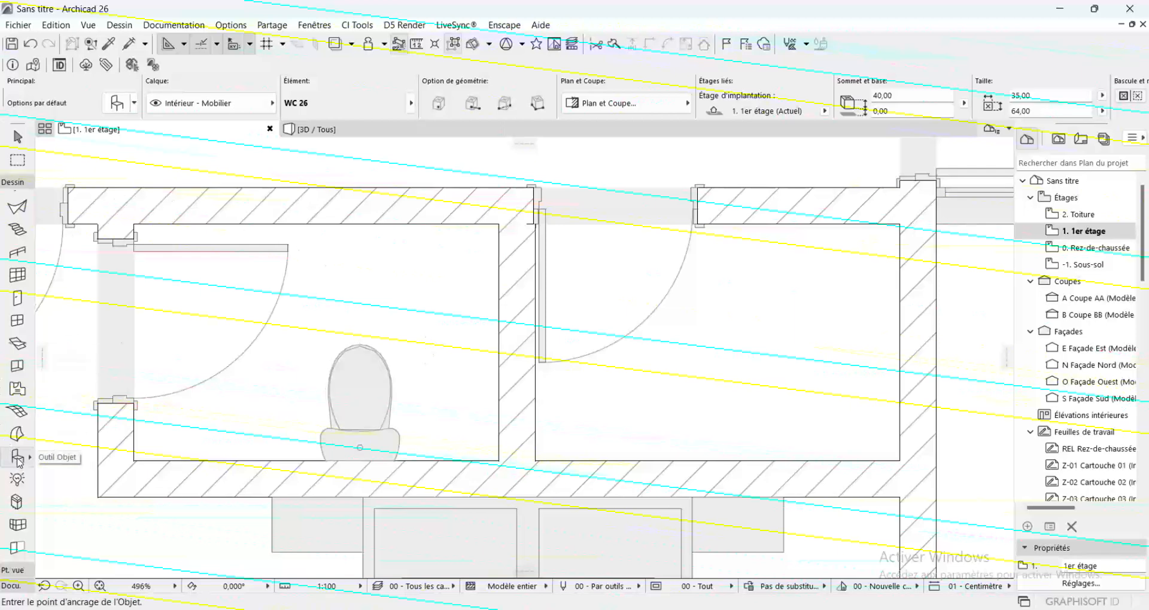
Find the Cabine de douche 26 object in the library and place an 800 x 800 cabin in the west bathroom
{"action": "key", "text": "ctrl+t"}
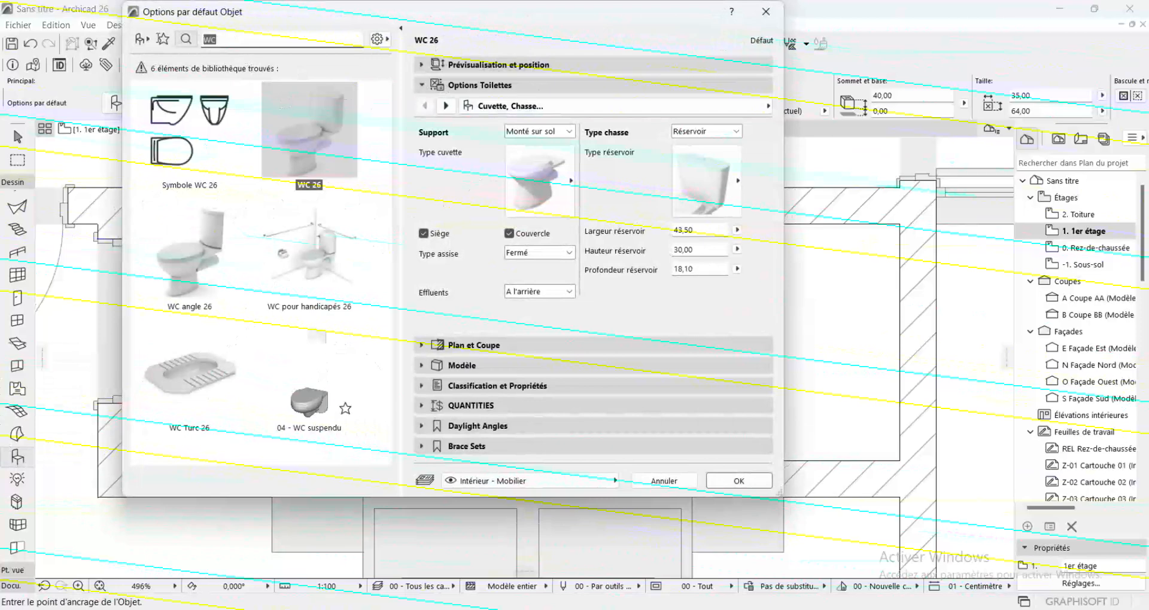
{"action": "type", "text": "DOU"}
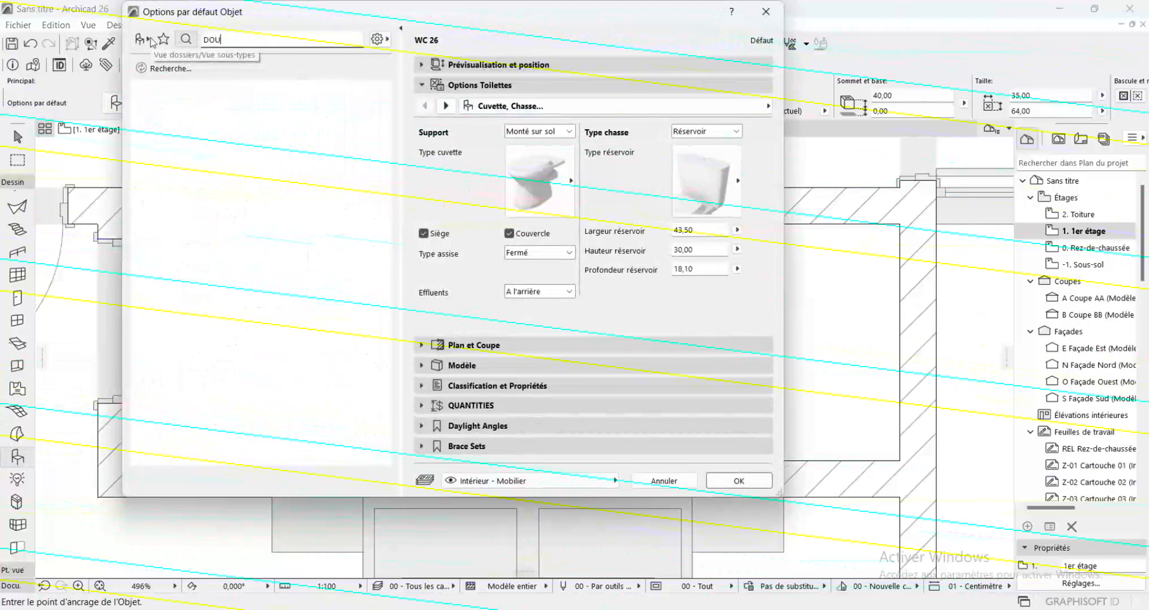
{"action": "type", "text": "CHE"}
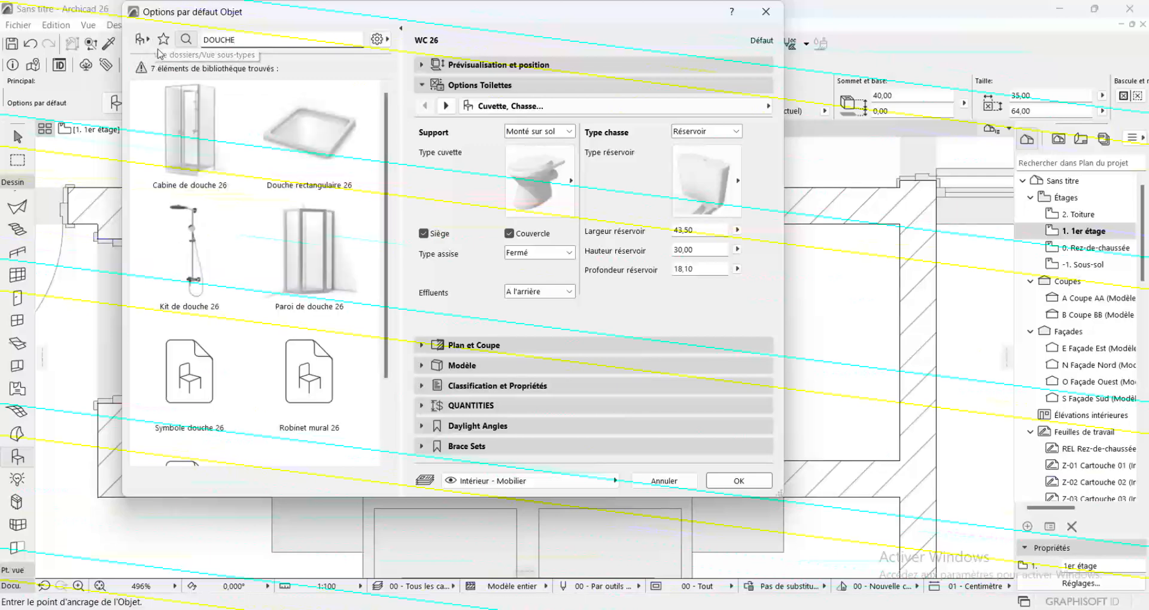
{"action": "left_click", "coordinate": [222, 116]}
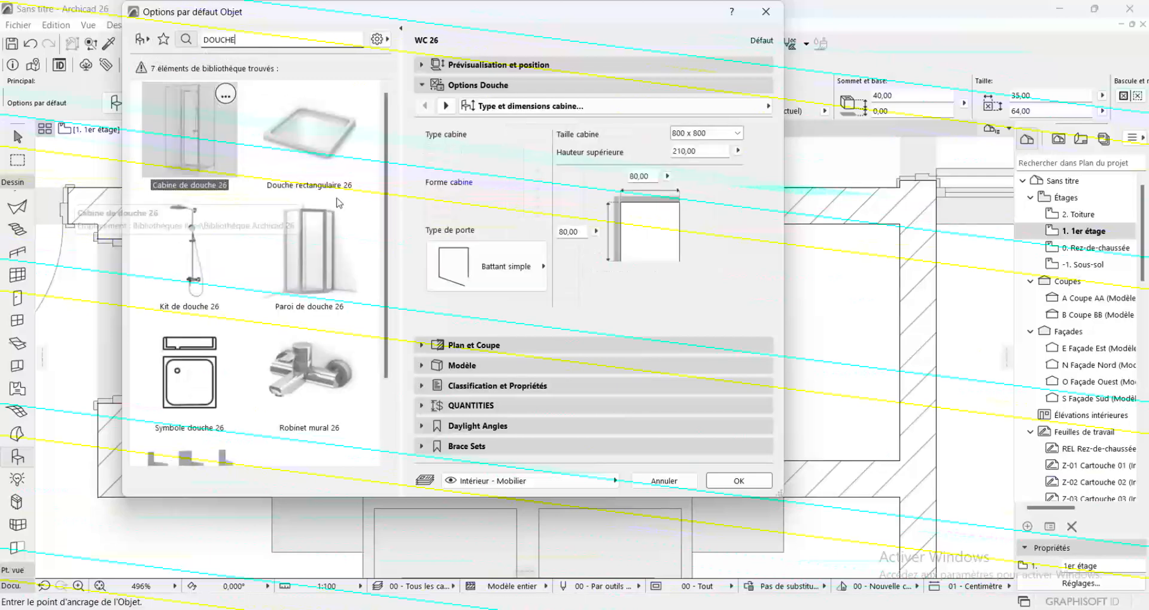
{"action": "left_click", "coordinate": [739, 481]}
{"action": "left_click", "coordinate": [420, 291]}
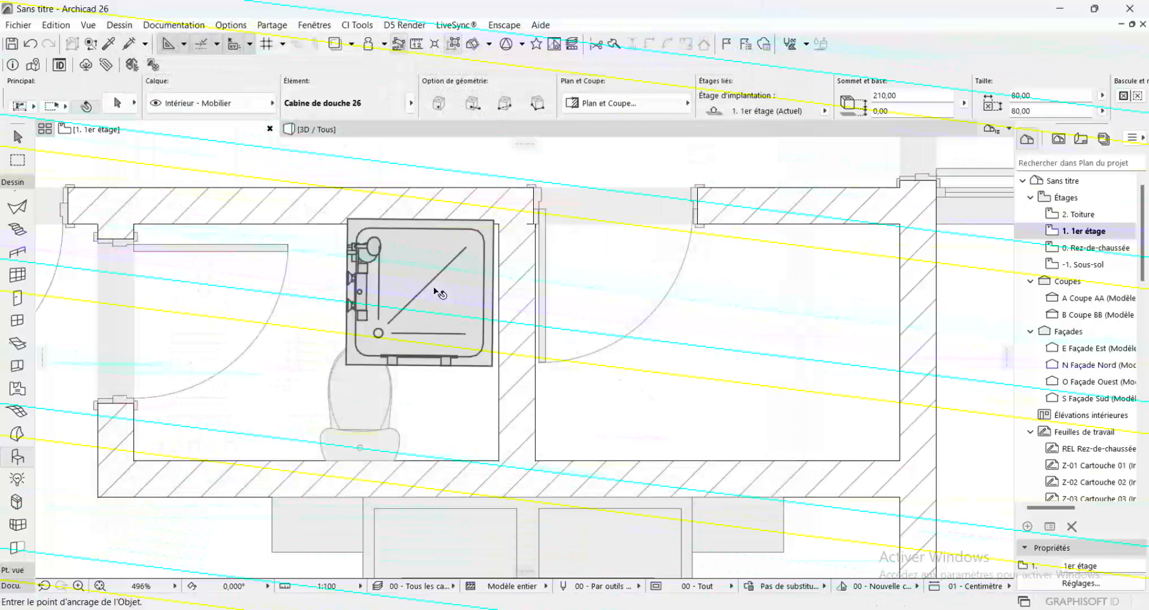
Rotate the shower cabin about 90° counterclockwise around its southwest corner
{"action": "key", "text": "ctrl+e"}
{"action": "left_click", "coordinate": [346, 365]}
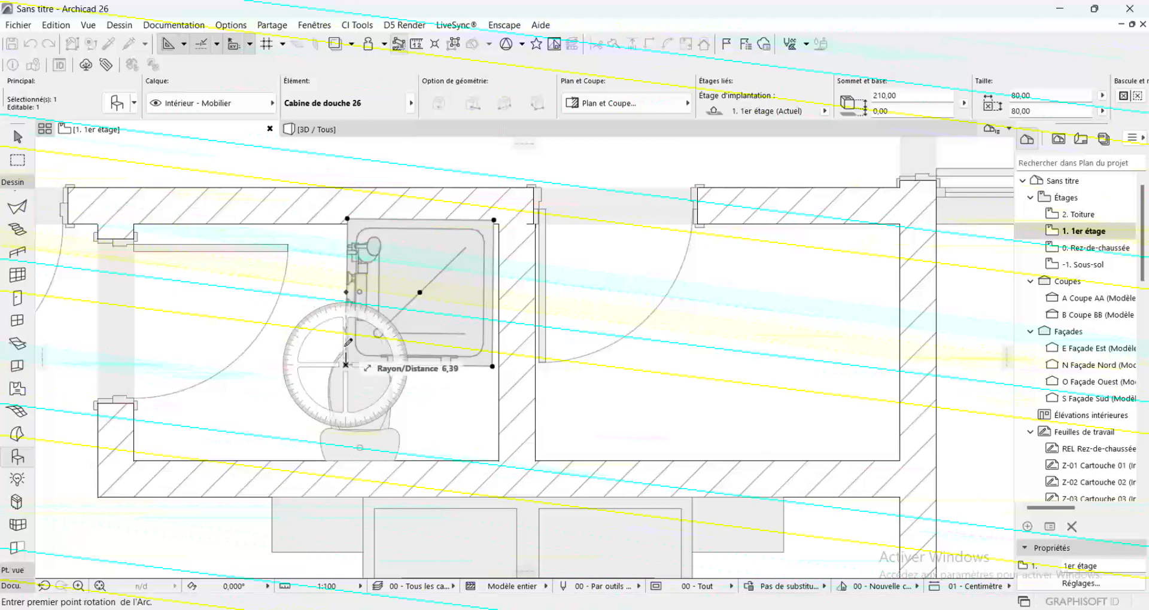
{"action": "left_click", "coordinate": [347, 219]}
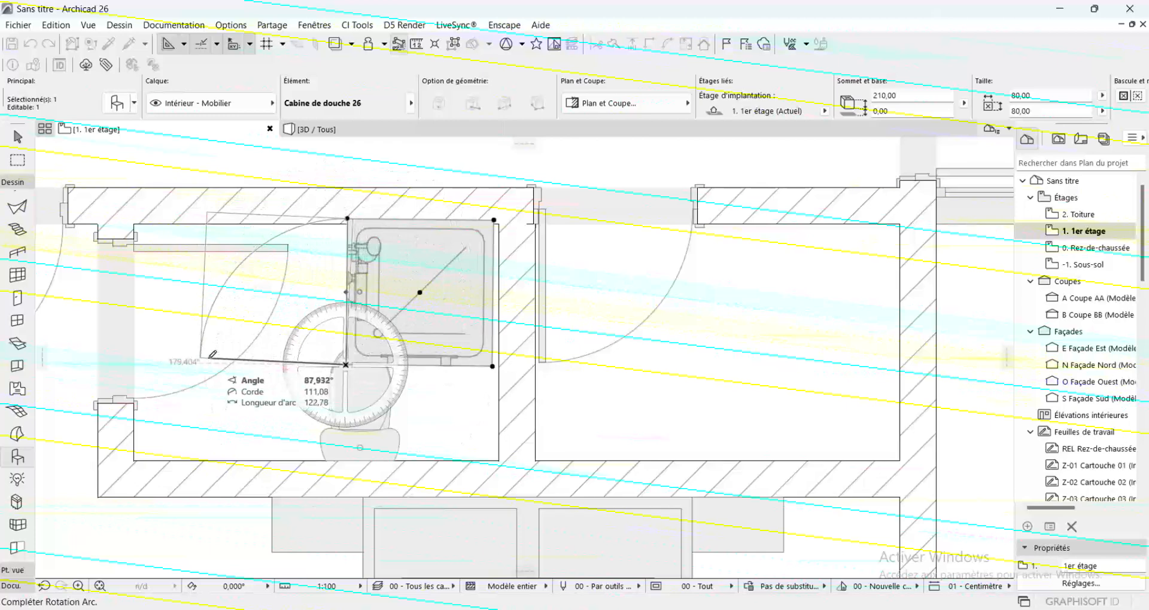
{"action": "left_click", "coordinate": [202, 364]}
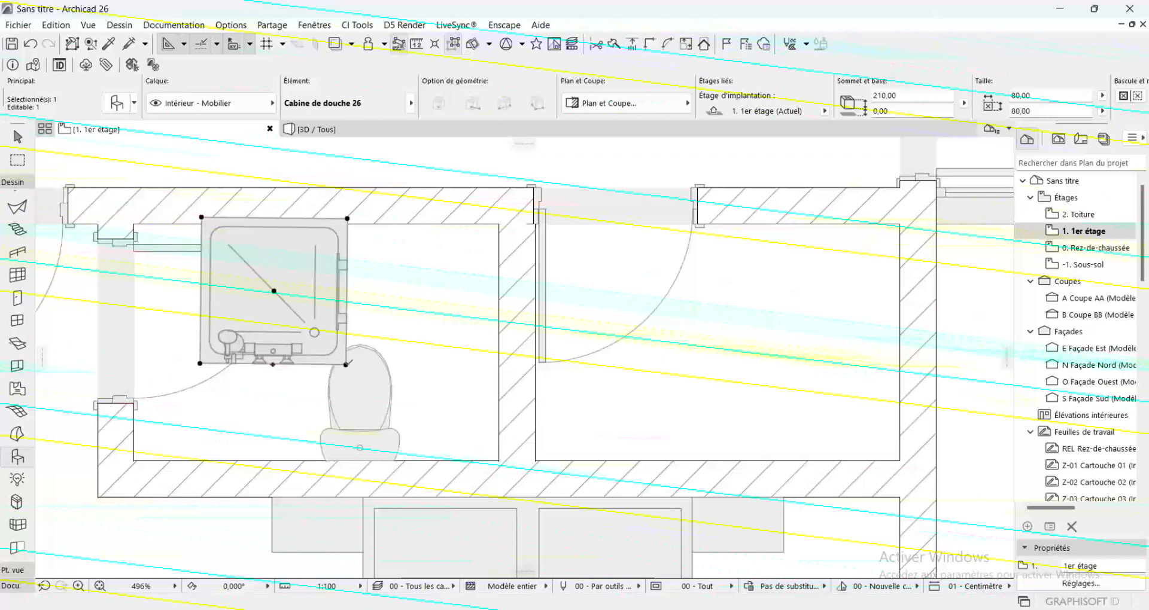
Mirror the shower cabin about its tap-side edge and move it into the west bathroom's northeast corner
{"action": "key", "text": "ctrl+m"}
{"action": "left_click", "coordinate": [346, 365]}
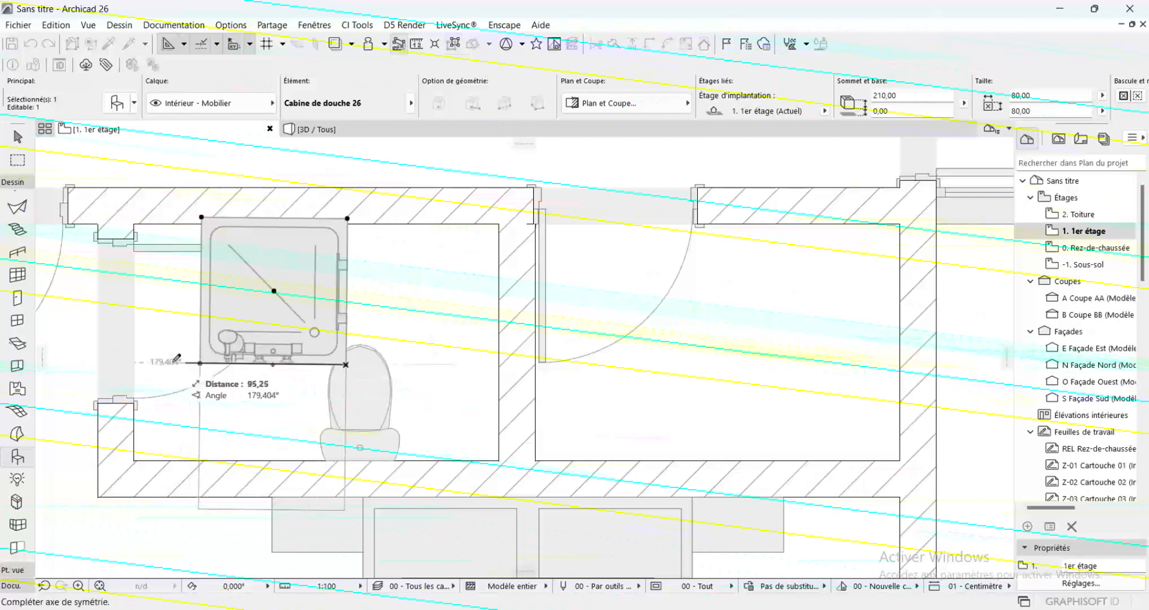
{"action": "left_click", "coordinate": [176, 361]}
{"action": "left_click", "coordinate": [347, 365]}
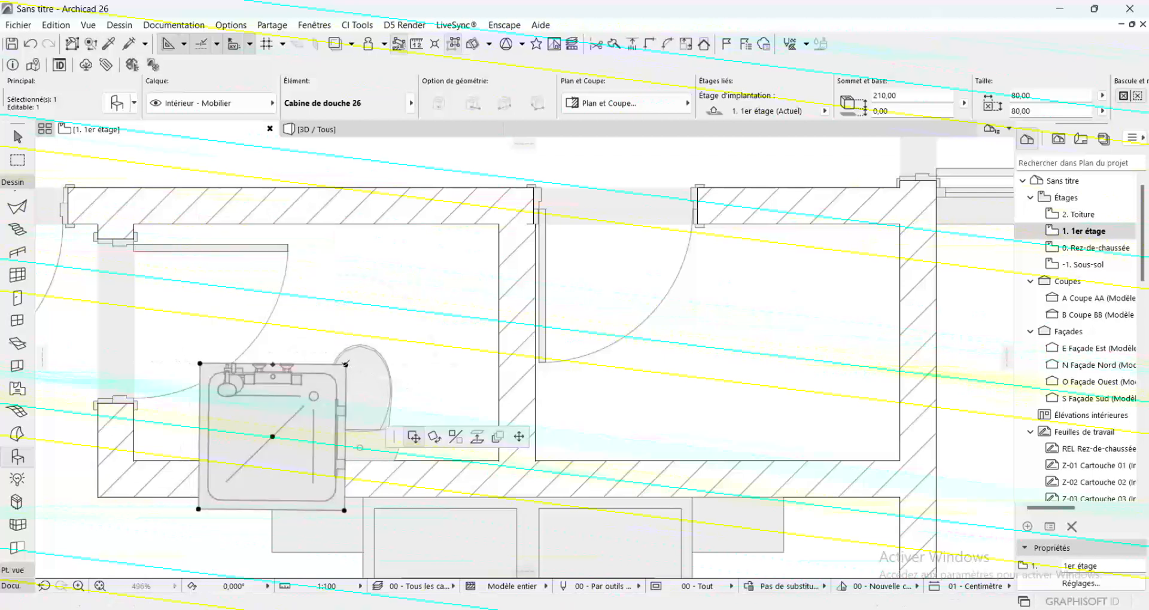
{"action": "left_click", "coordinate": [500, 226]}
Rotate the shower cabin by about 0.6° around its northeast corner so its east side lies flush with the wall
{"action": "scroll", "coordinate": [500, 226], "scroll_direction": "up", "scroll_amount": 3}
{"action": "key", "text": "ctrl+e"}
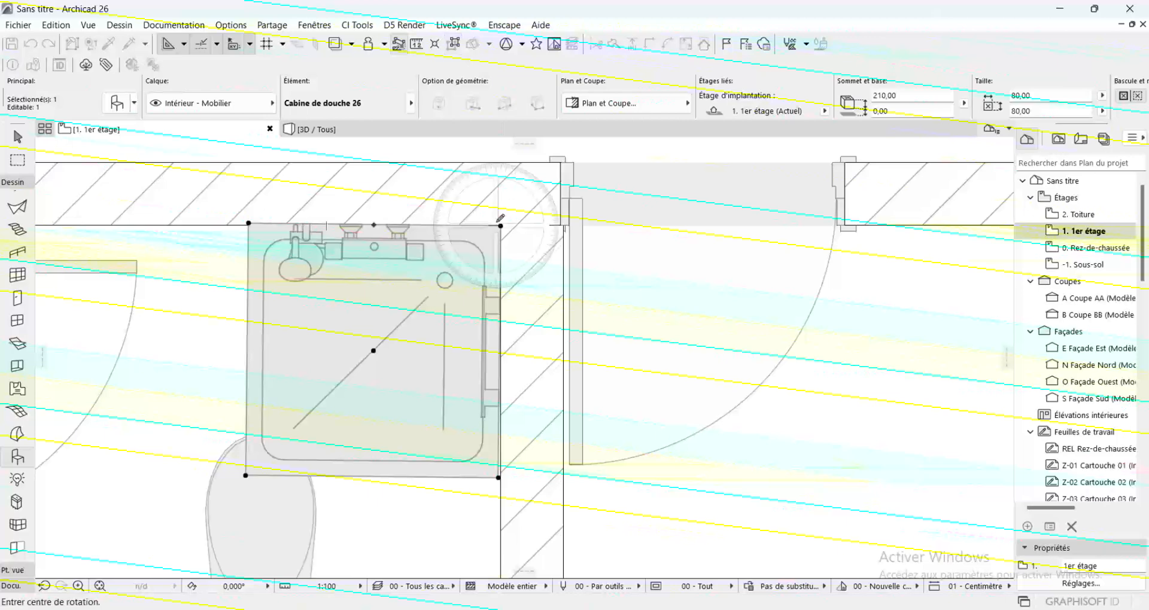
{"action": "left_click", "coordinate": [500, 226]}
{"action": "scroll", "coordinate": [493, 505], "scroll_direction": "up", "scroll_amount": 1}
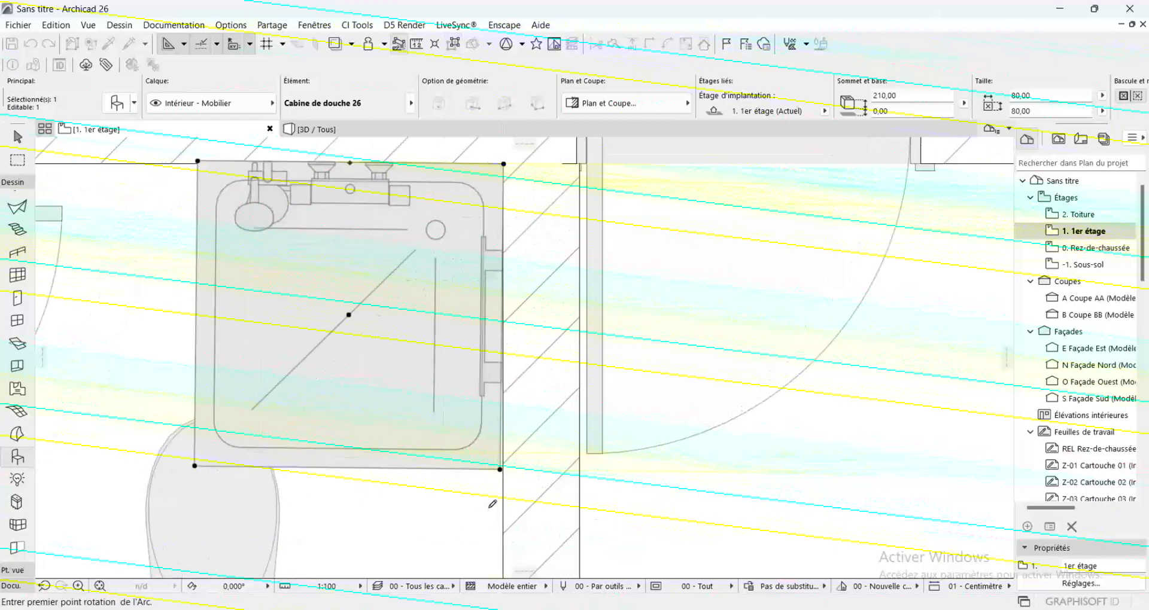
{"action": "scroll", "coordinate": [491, 506], "scroll_direction": "up", "scroll_amount": 2}
{"action": "left_click", "coordinate": [513, 425]}
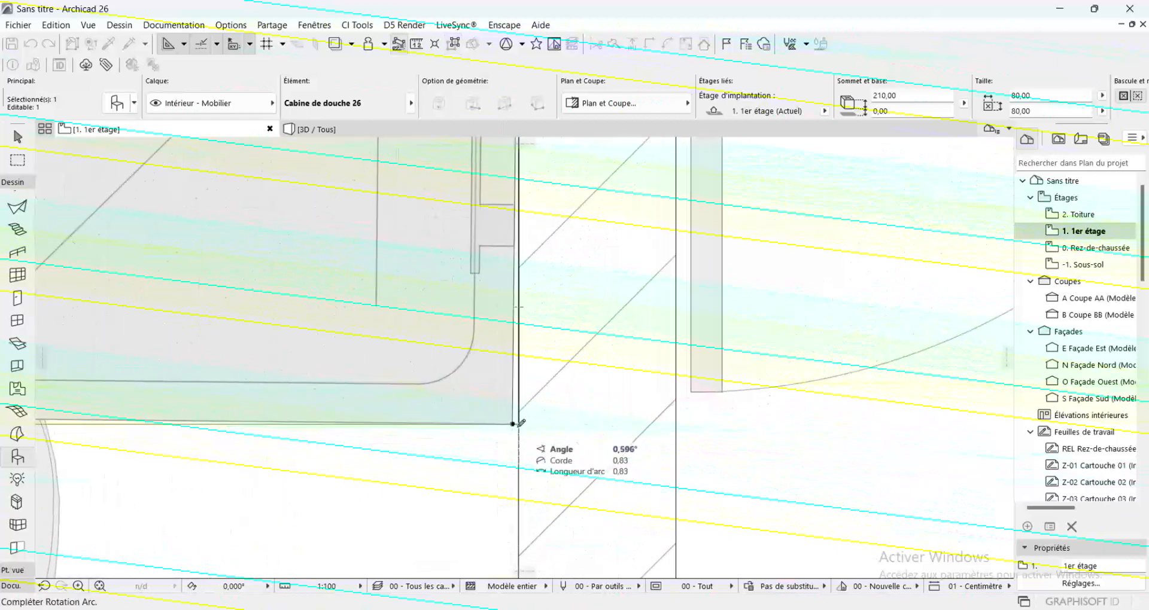
{"action": "left_click", "coordinate": [519, 424]}
{"action": "scroll", "coordinate": [517, 431], "scroll_direction": "down", "scroll_amount": 5}
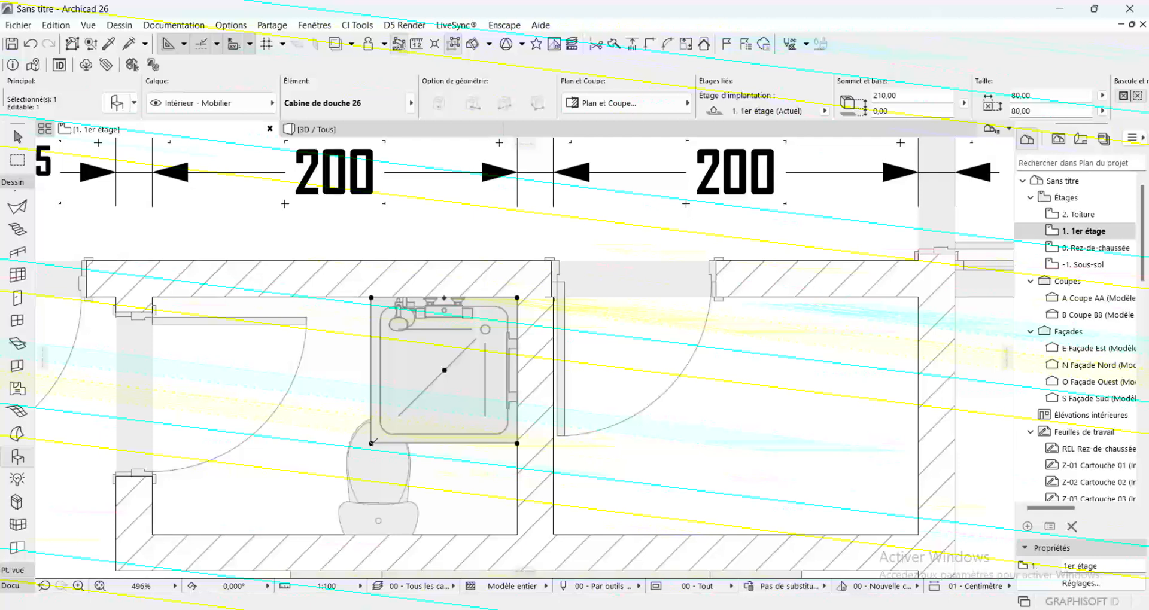
Stretch the shower cabin by its southwest corner to about 87 by 64 cm, keeping it clear of the toilet
{"action": "left_click", "coordinate": [372, 443]}
{"action": "left_click", "coordinate": [170, 148]}
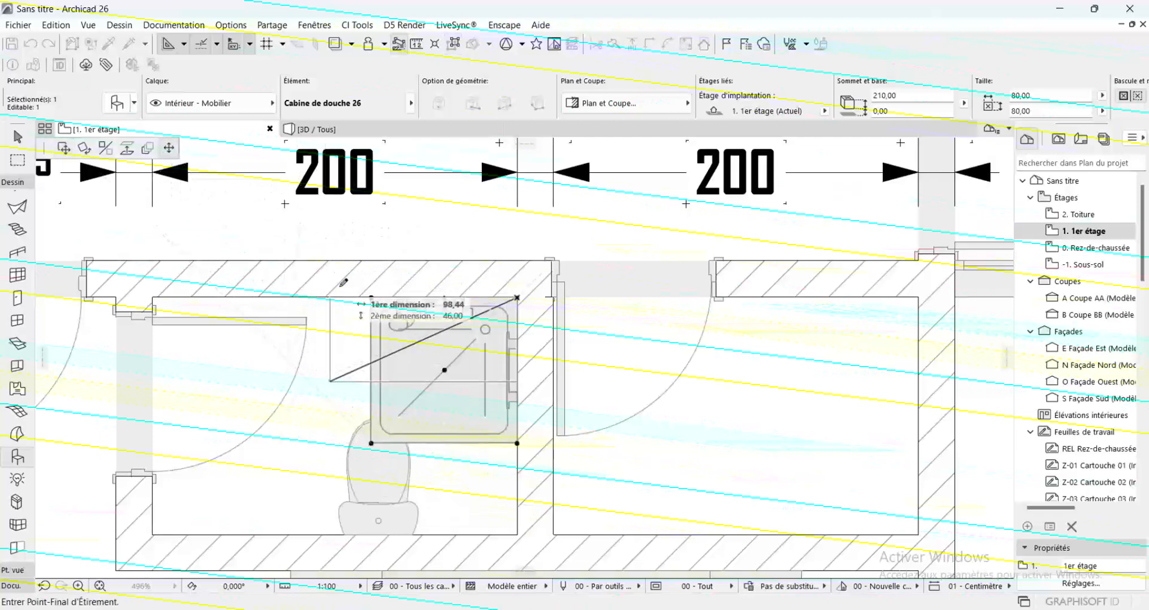
{"action": "left_click", "coordinate": [364, 421]}
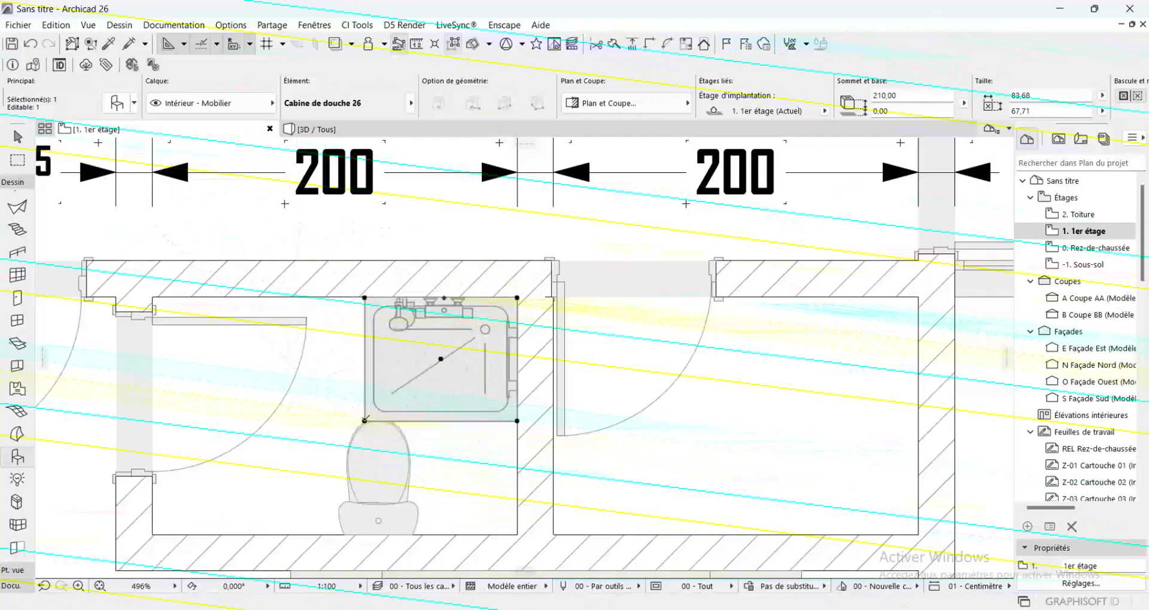
{"action": "left_click", "coordinate": [365, 421]}
{"action": "left_click", "coordinate": [359, 414]}
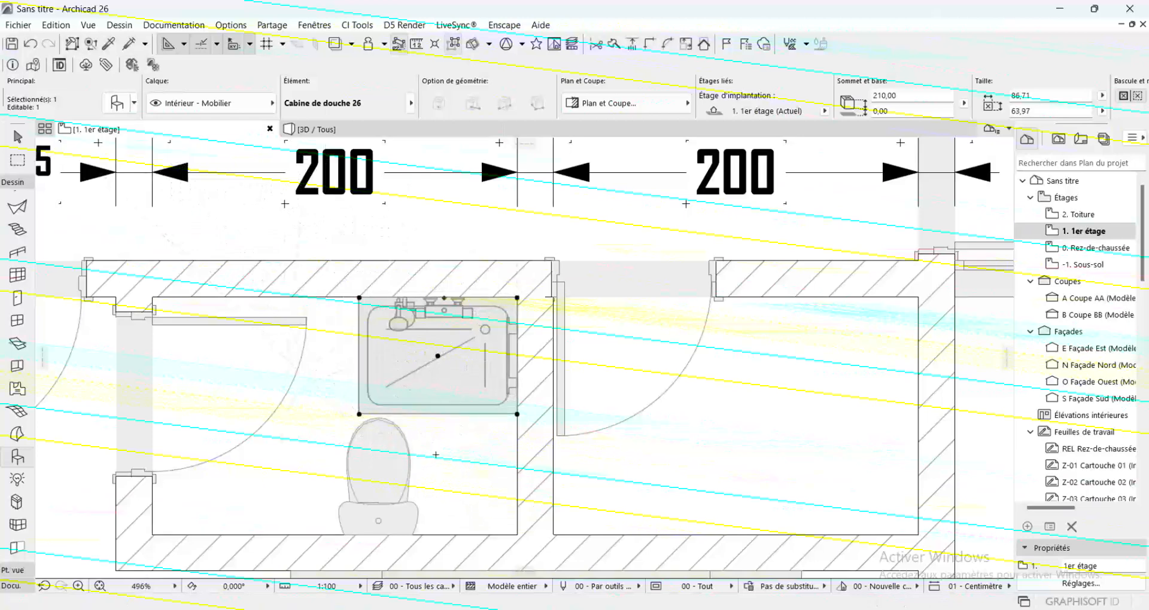
Rotate the west bathroom's toilet 90° counterclockwise around the midpoint of its back edge
{"action": "left_click", "coordinate": [383, 475]}
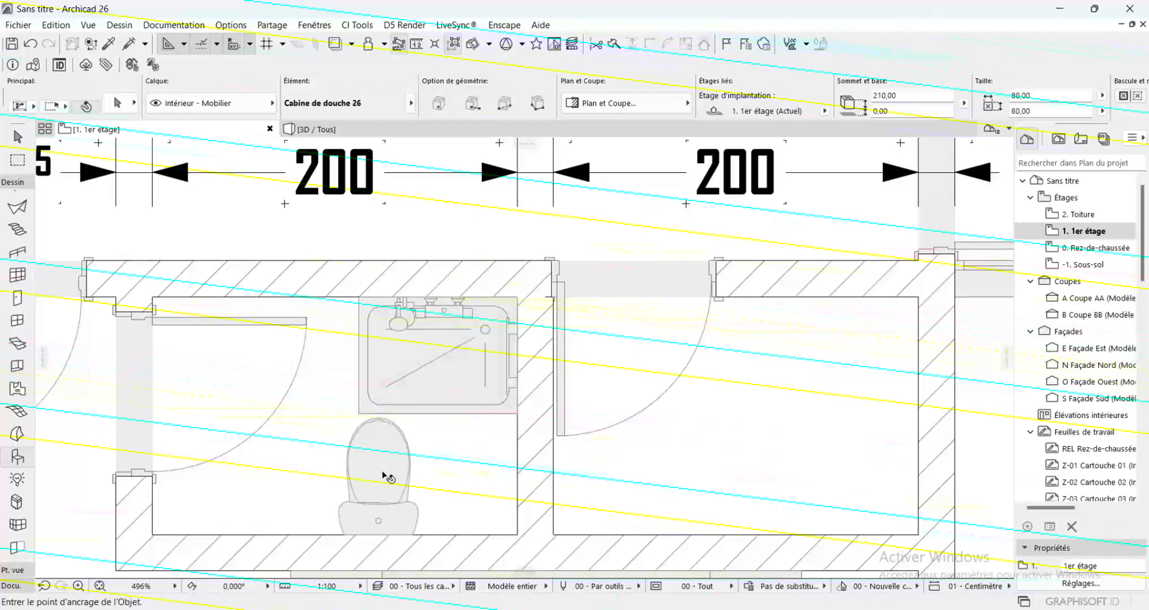
{"action": "key", "text": "ctrl+e"}
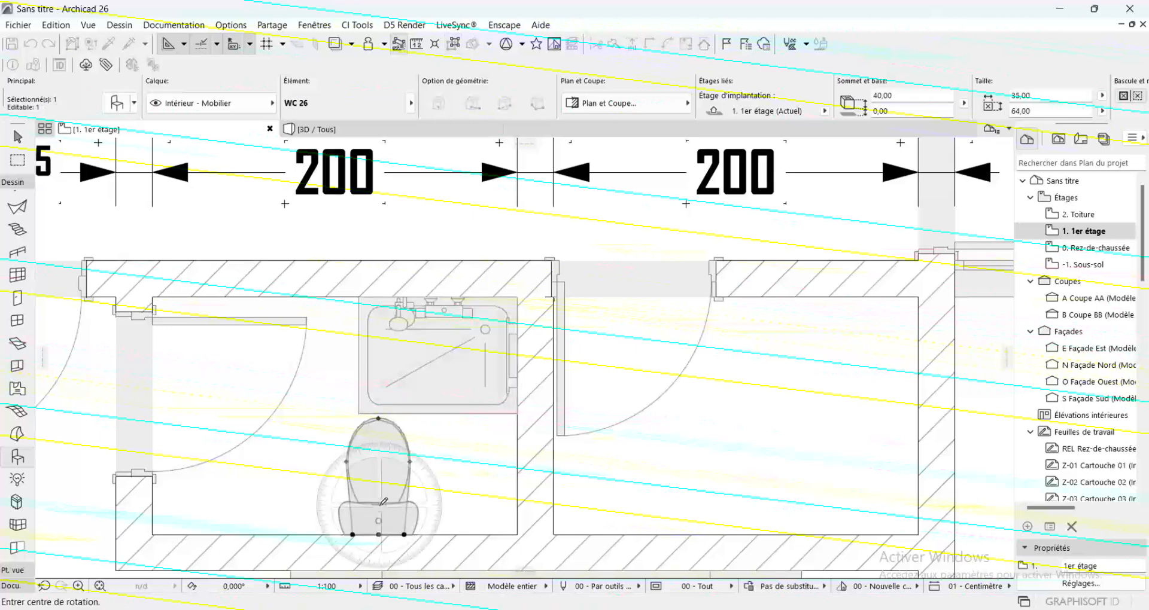
{"action": "left_click", "coordinate": [378, 534]}
{"action": "left_click", "coordinate": [378, 409]}
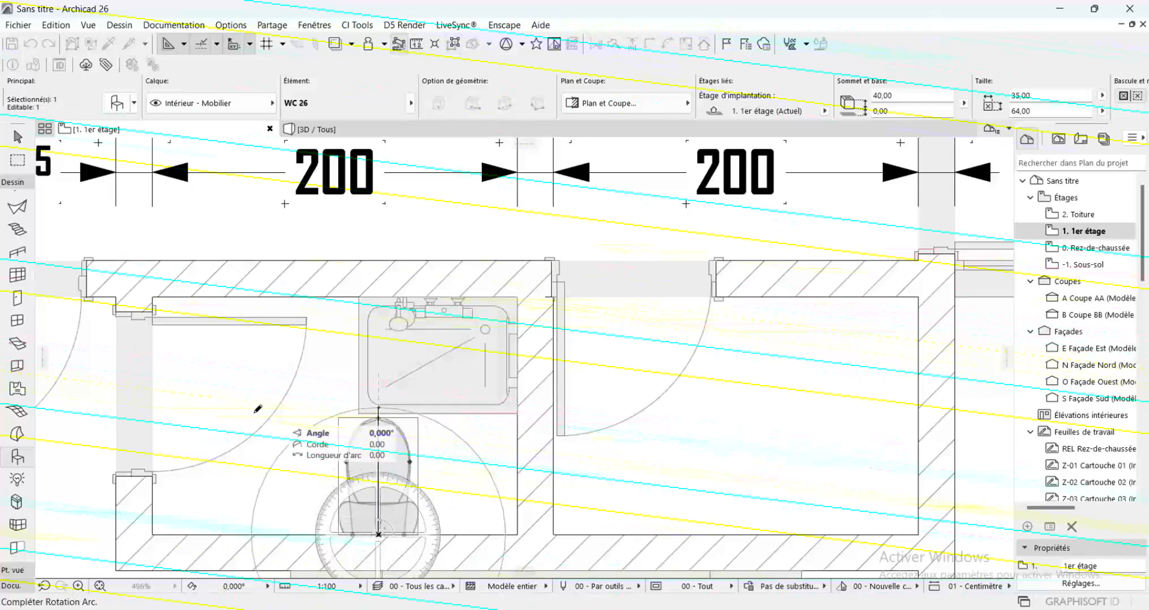
{"action": "left_click", "coordinate": [193, 535]}
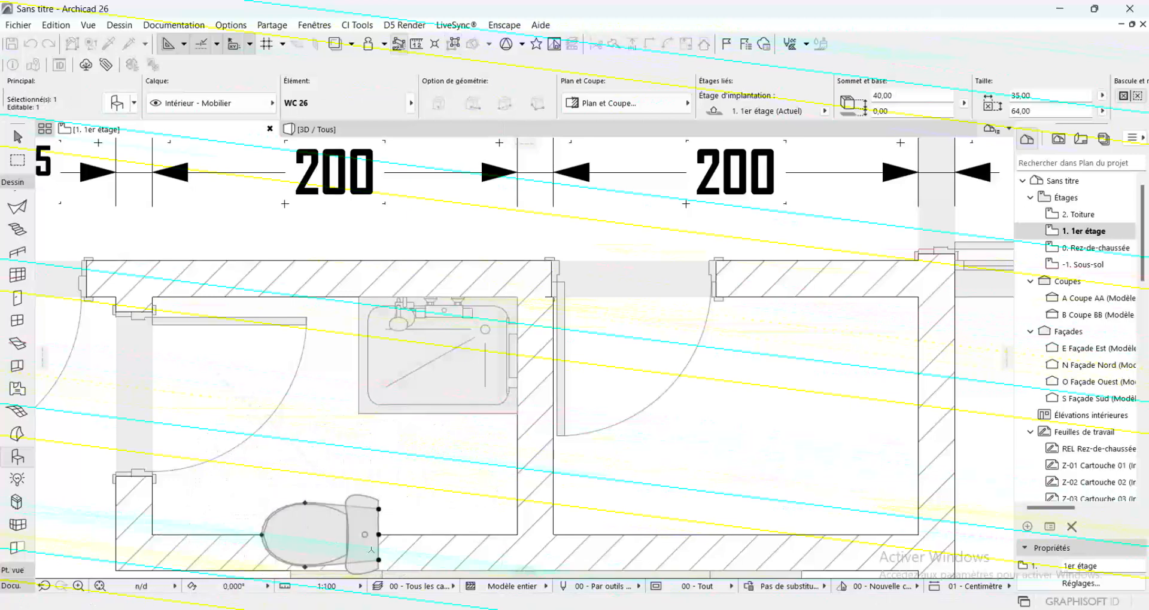
Move the toilet by its back midpoint against the west bathroom's east wall, below the shower cabin
{"action": "left_click", "coordinate": [379, 535]}
{"action": "left_click", "coordinate": [448, 462]}
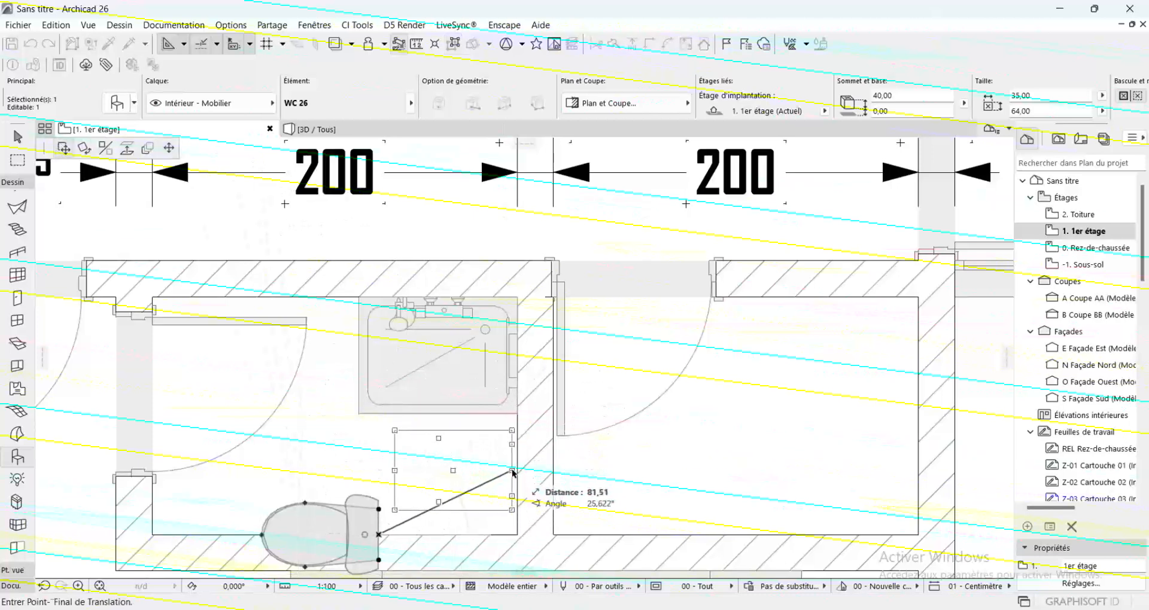
{"action": "left_click", "coordinate": [517, 471]}
{"action": "key", "text": "Escape"}
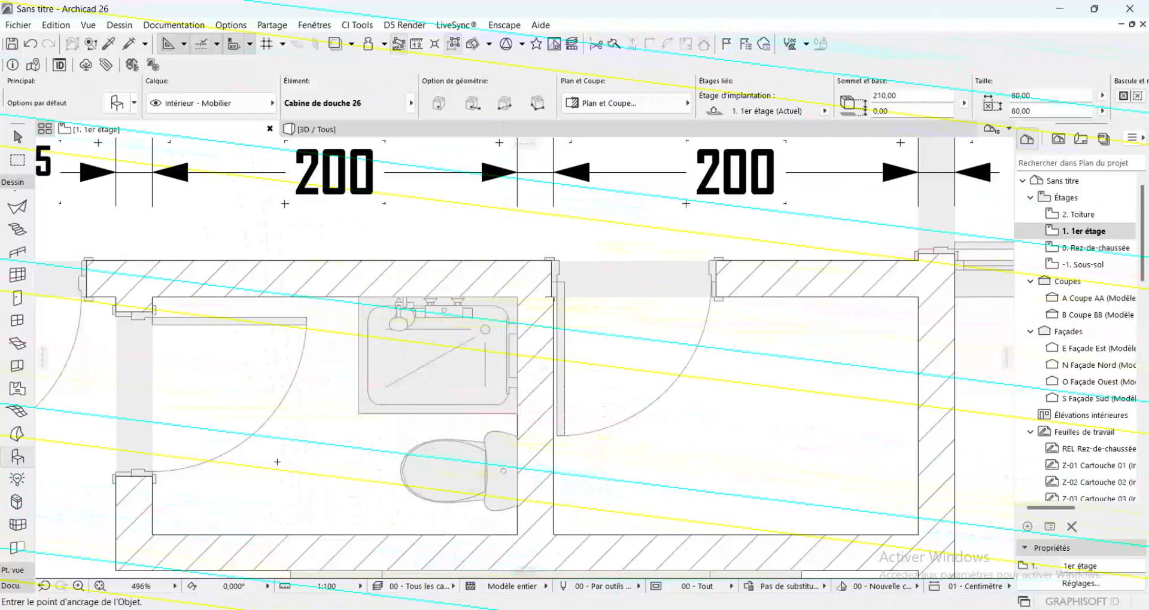
Place a Lavabo 26 washbasin of type "Sur piédestal" in the southern part of the west bathroom, beside the toilet
{"action": "double_click", "coordinate": [17, 457]}
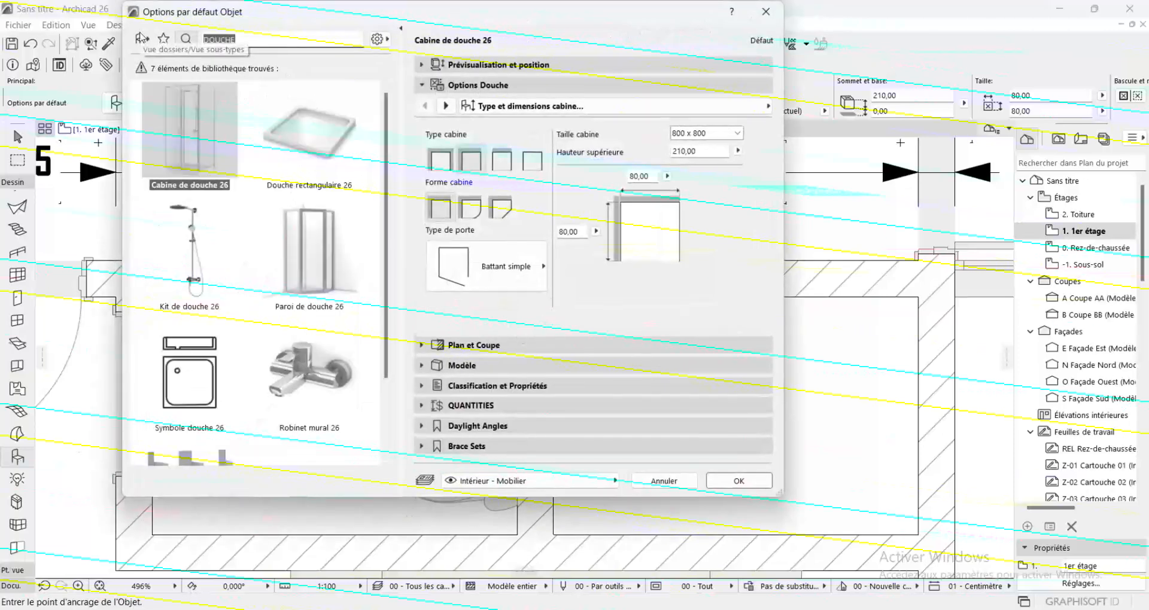
{"action": "type", "text": "LAVA"}
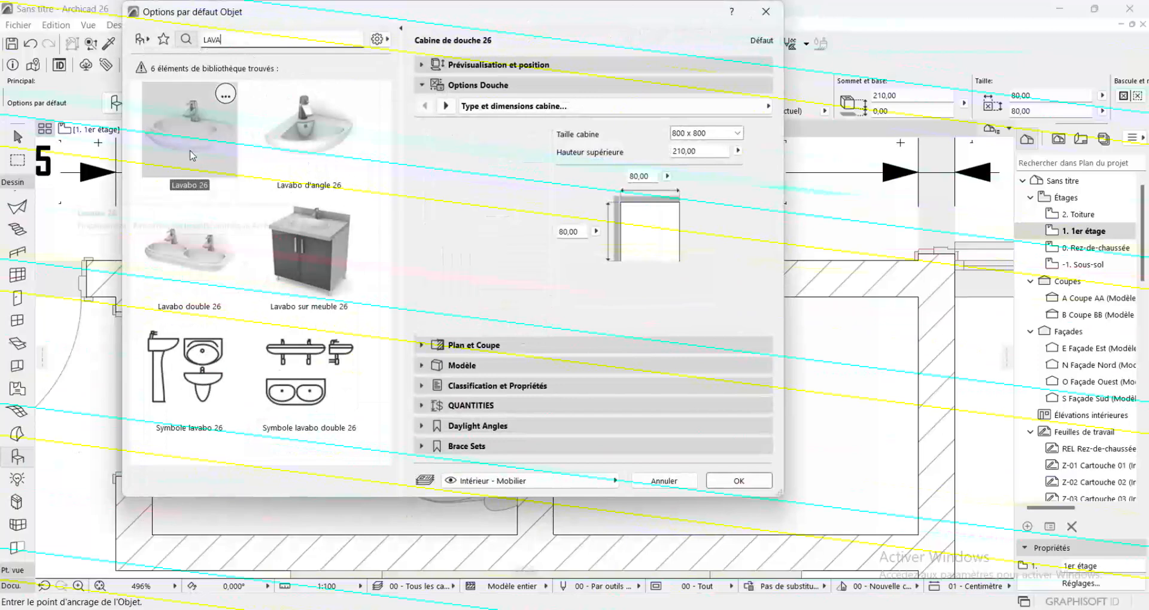
{"action": "left_click", "coordinate": [192, 156]}
{"action": "left_click", "coordinate": [594, 171]}
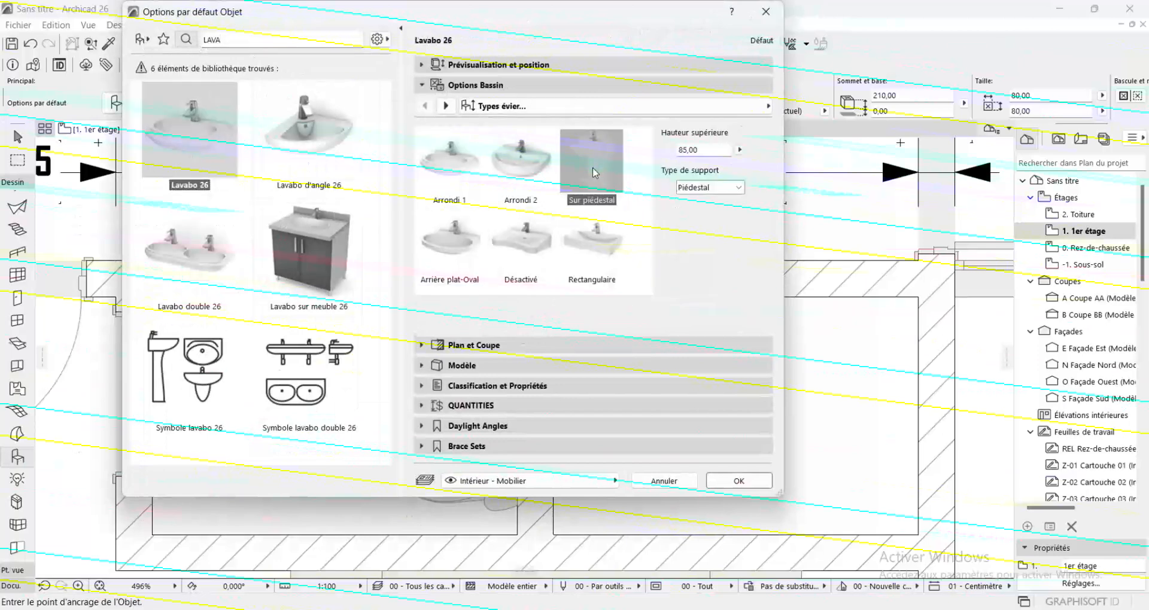
{"action": "left_click", "coordinate": [739, 481]}
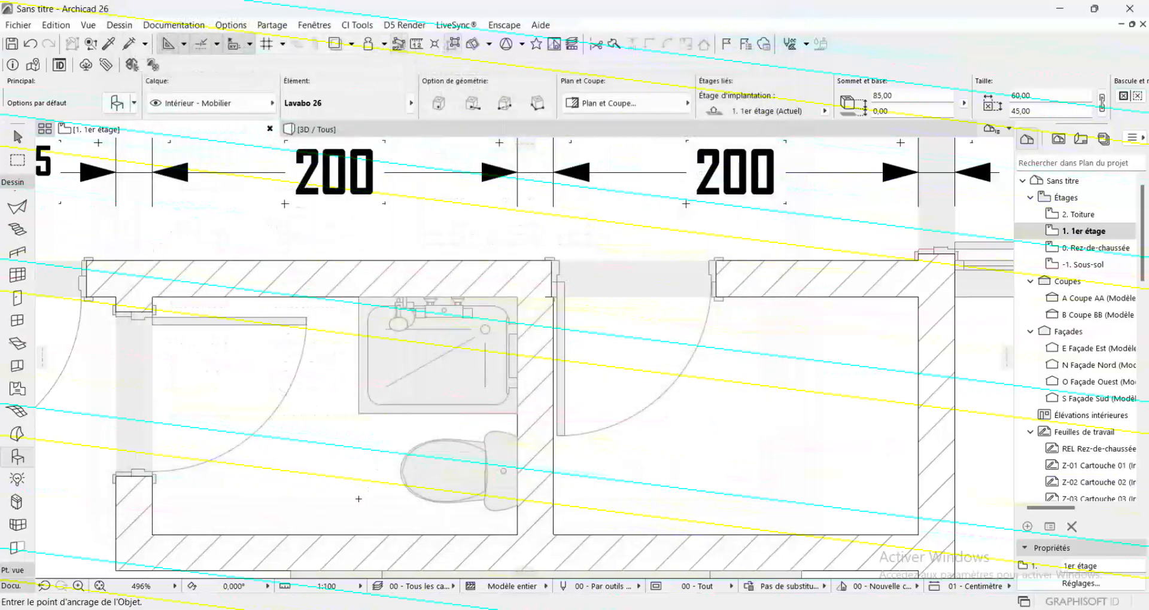
{"action": "left_click", "coordinate": [311, 495]}
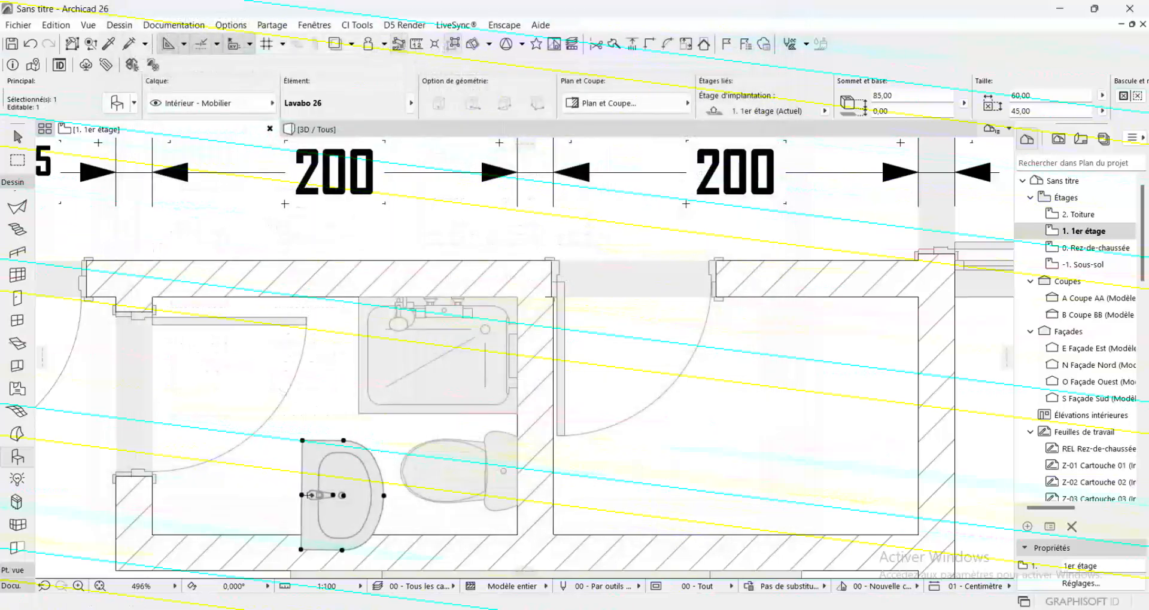
Rotate the washbasin about 90° counterclockwise around its back midpoint and move it down against the bathroom's south wall
{"action": "key", "text": "ctrl+e"}
{"action": "left_click", "coordinate": [302, 496]}
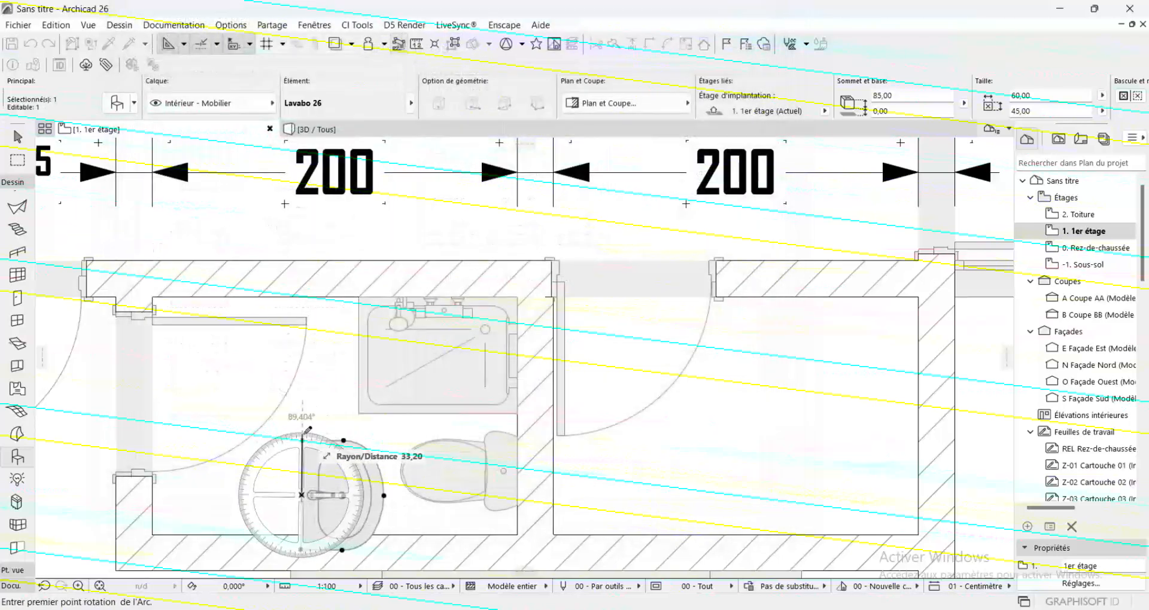
{"action": "left_click", "coordinate": [307, 430]}
{"action": "left_click", "coordinate": [198, 494]}
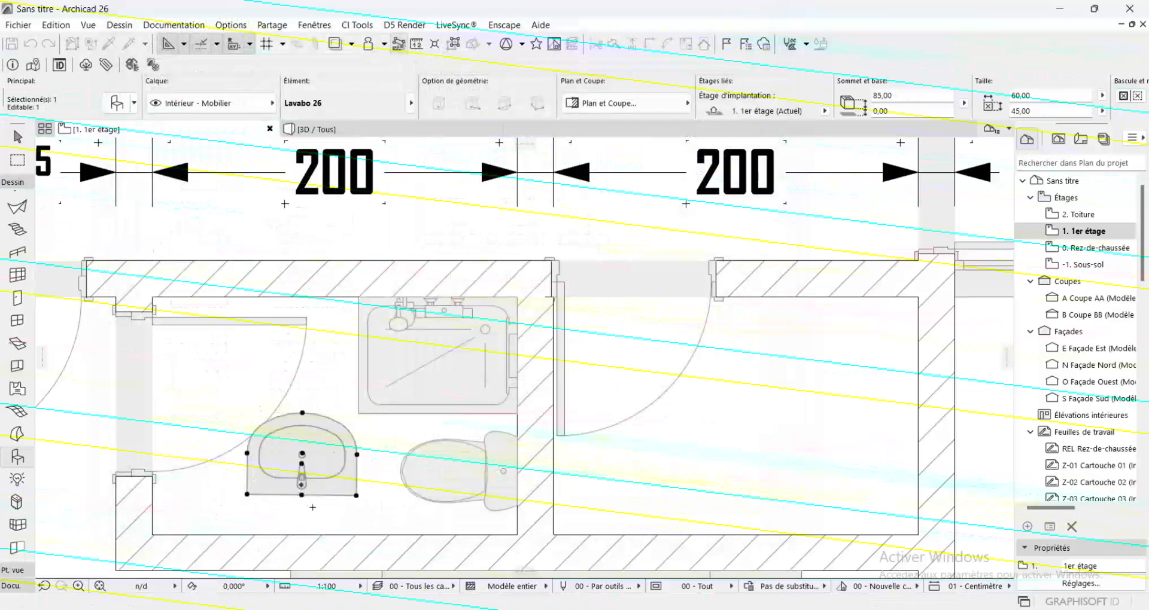
{"action": "left_click", "coordinate": [302, 494]}
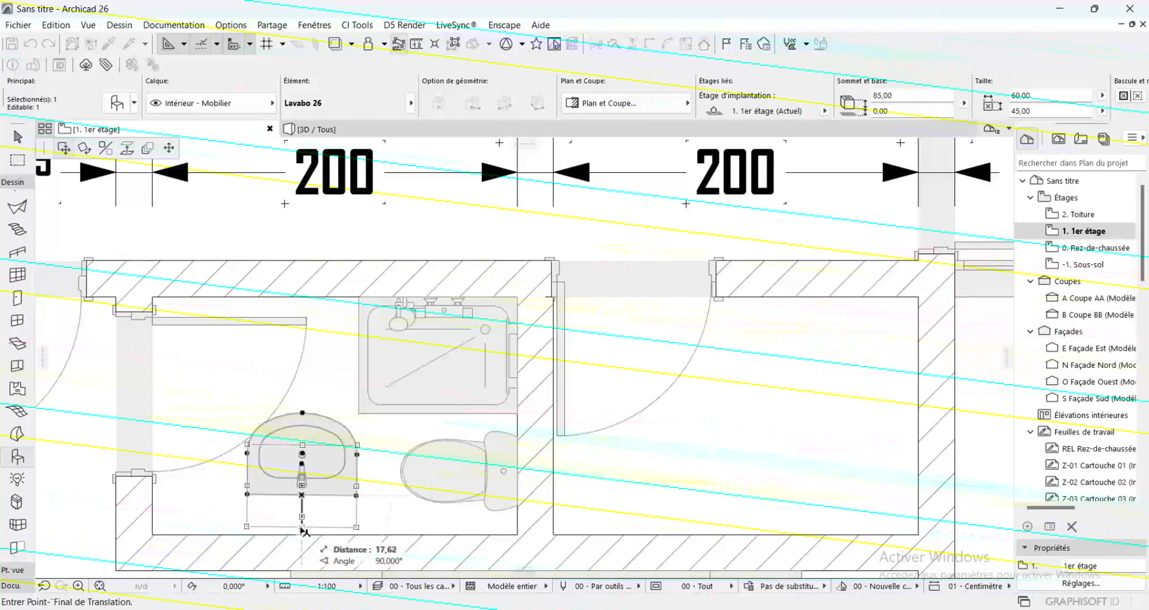
{"action": "left_click", "coordinate": [303, 534]}
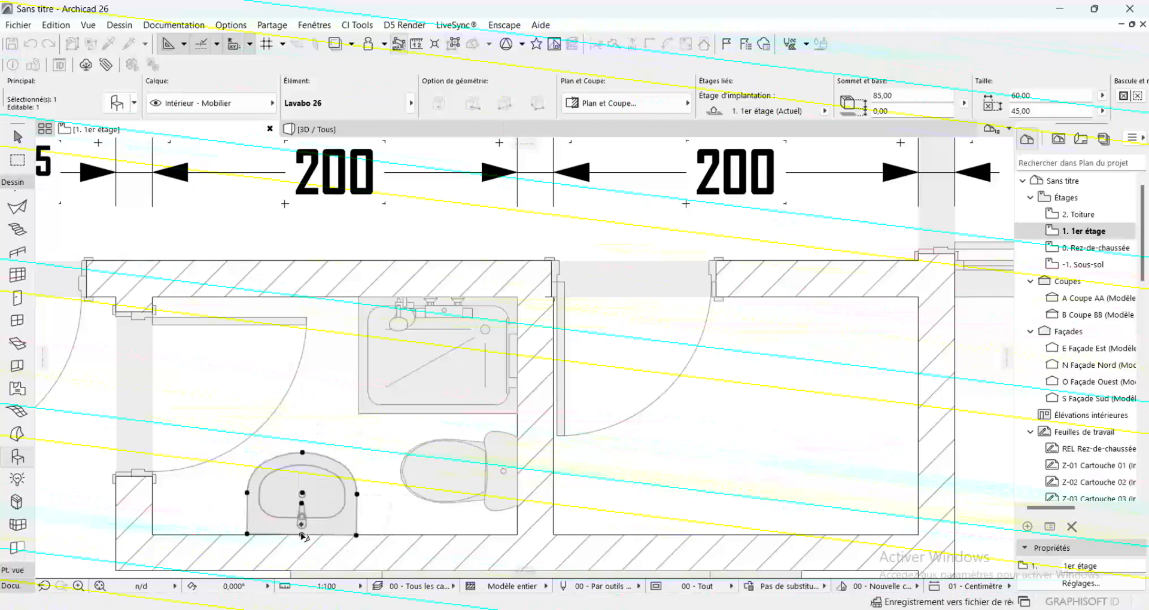
Rotate the washbasin slightly around its back midpoint so its back edge lies flush with the south wall
{"action": "scroll", "coordinate": [295, 542], "scroll_direction": "up", "scroll_amount": 3}
{"action": "scroll", "coordinate": [295, 557], "scroll_direction": "up", "scroll_amount": 5}
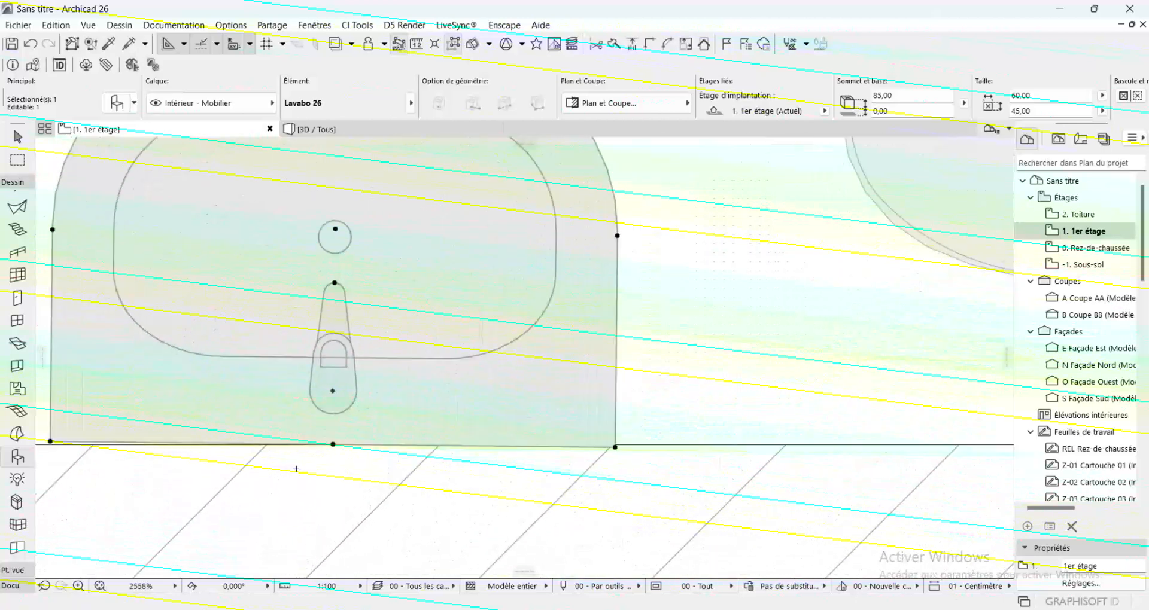
{"action": "key", "text": "ctrl+e"}
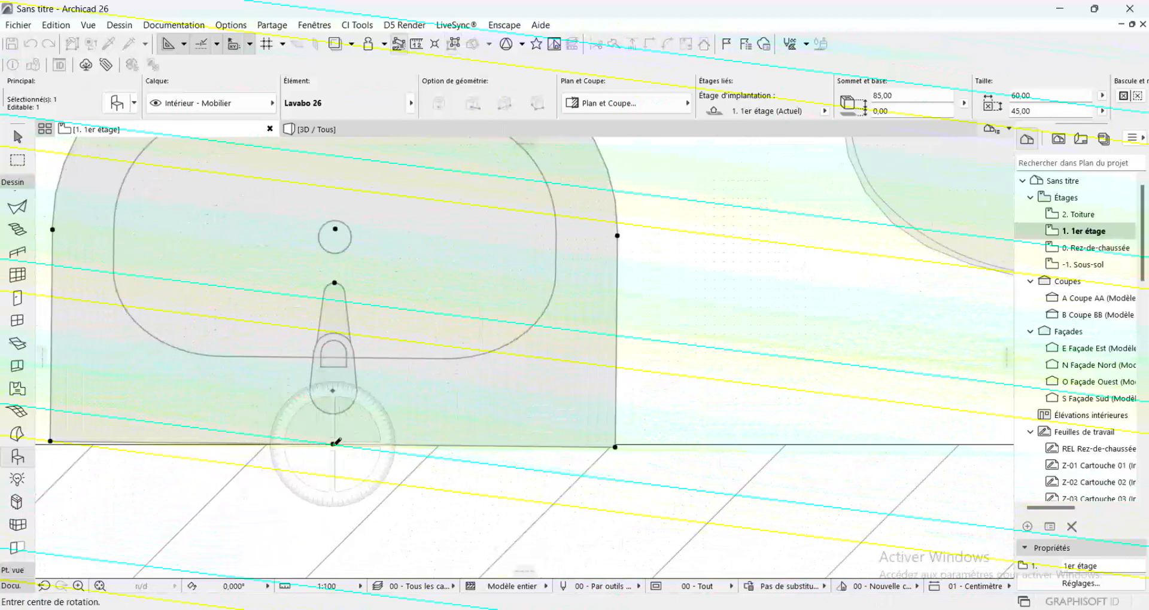
{"action": "left_click", "coordinate": [334, 445]}
{"action": "middle_click_drag", "start_coordinate": [572, 433], "coordinate": [801, 417]}
{"action": "scroll", "coordinate": [269, 428], "scroll_direction": "up", "scroll_amount": 5}
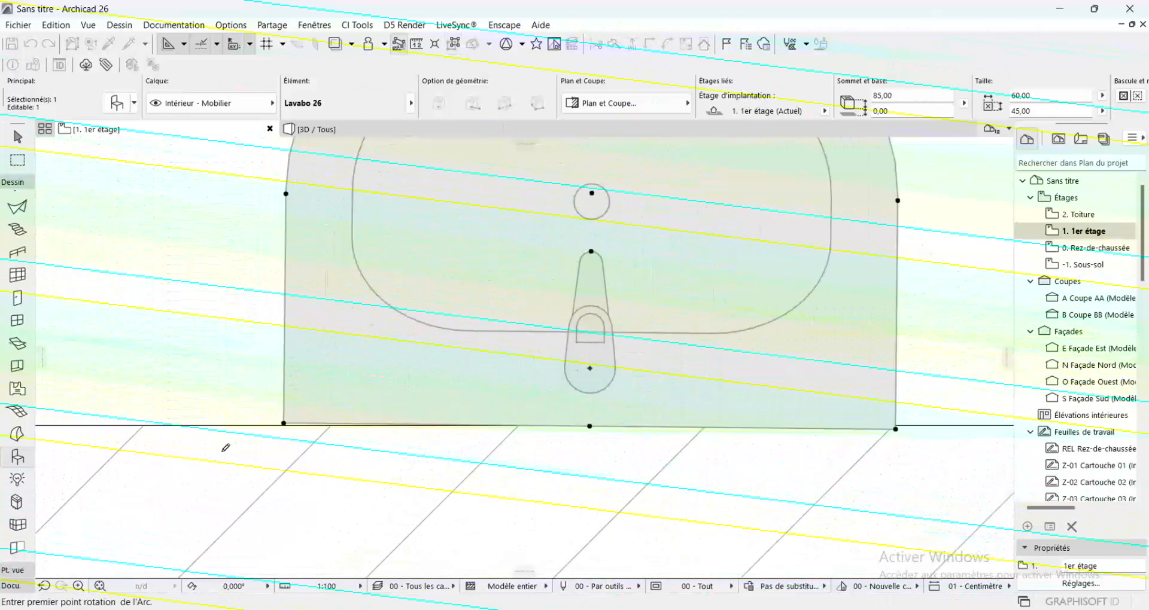
{"action": "left_click", "coordinate": [298, 421]}
{"action": "left_click", "coordinate": [265, 427]}
{"action": "scroll", "coordinate": [282, 407], "scroll_direction": "down", "scroll_amount": 9}
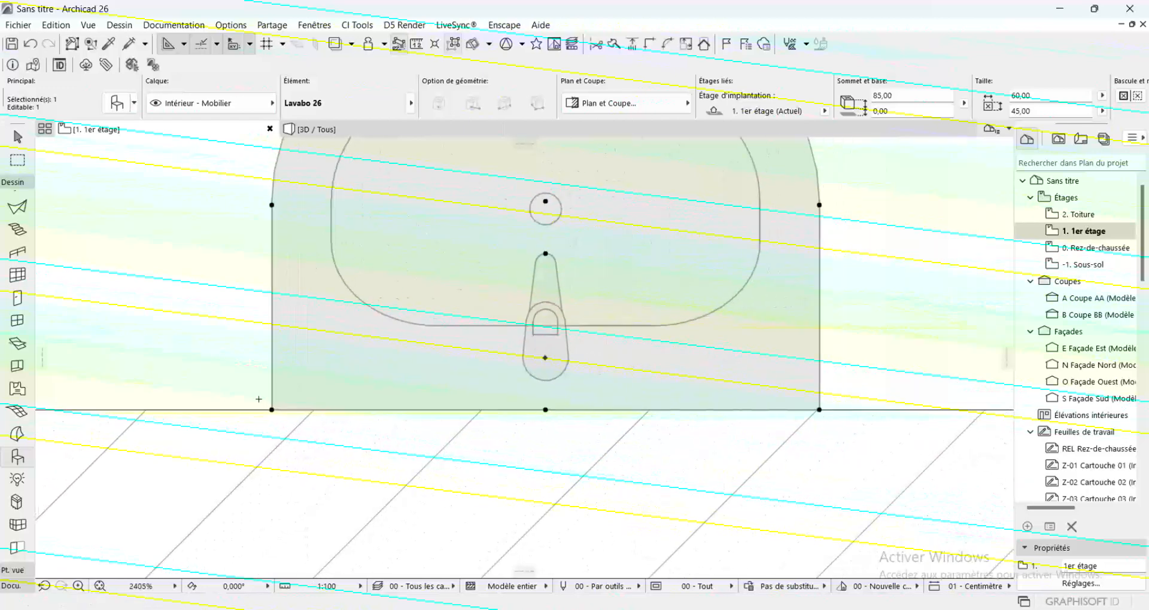
{"action": "key", "text": "Escape"}
Mirror a copy of the shower cabin, toilet and washbasin about the west bathroom's east wall face
{"action": "scroll", "coordinate": [336, 392], "scroll_direction": "down", "scroll_amount": 7}
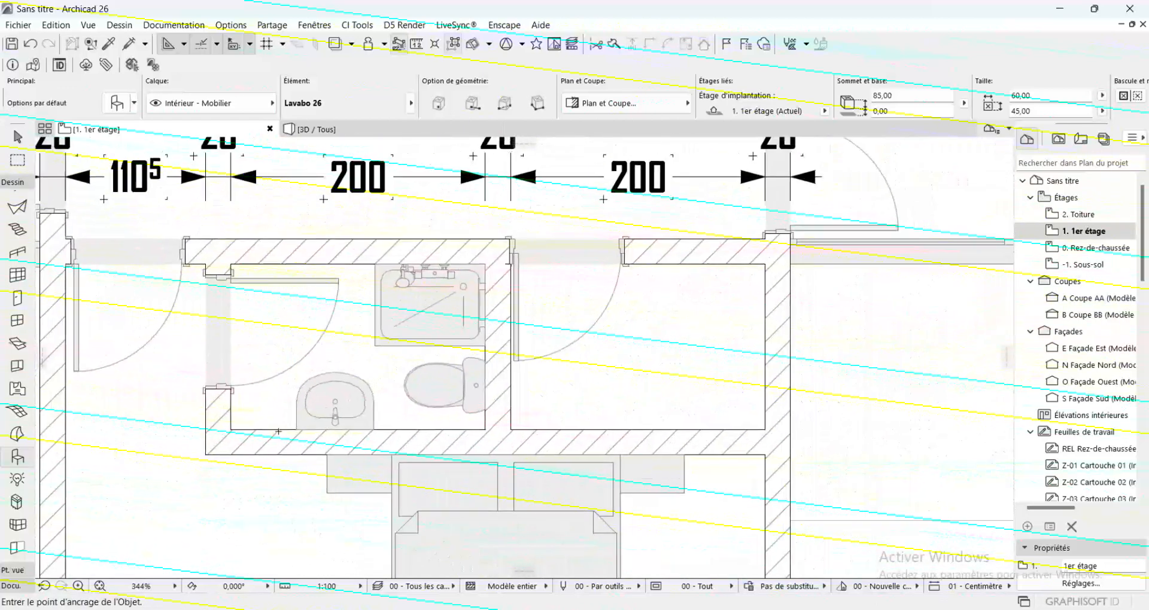
{"action": "left_click", "coordinate": [422, 295]}
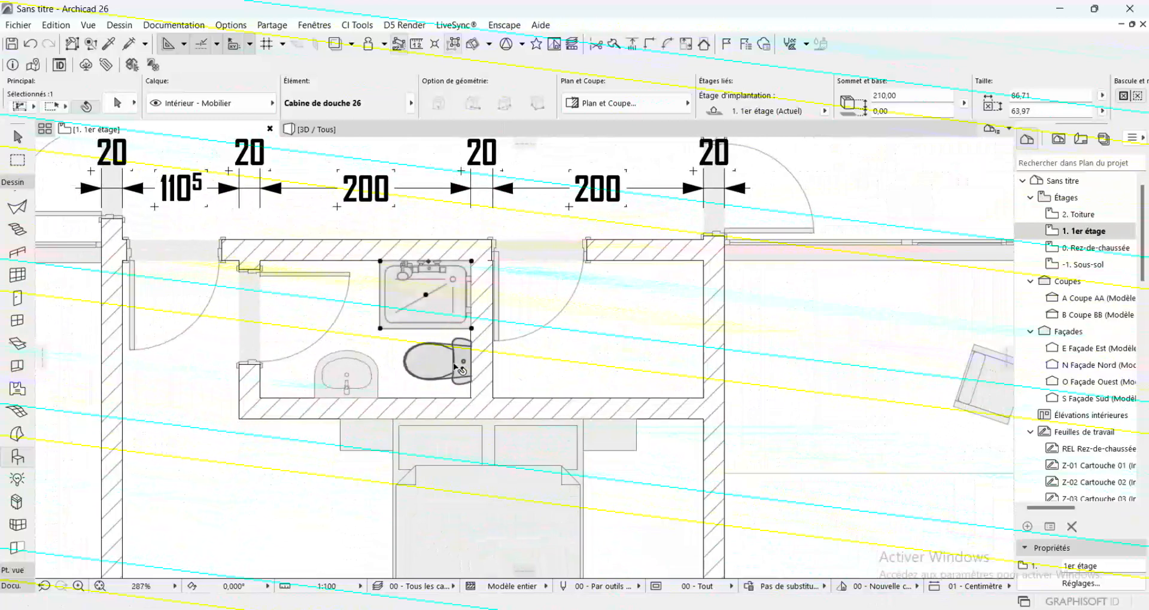
{"action": "left_click", "coordinate": [434, 365], "text": "shift"}
{"action": "left_click", "coordinate": [358, 386], "text": "shift"}
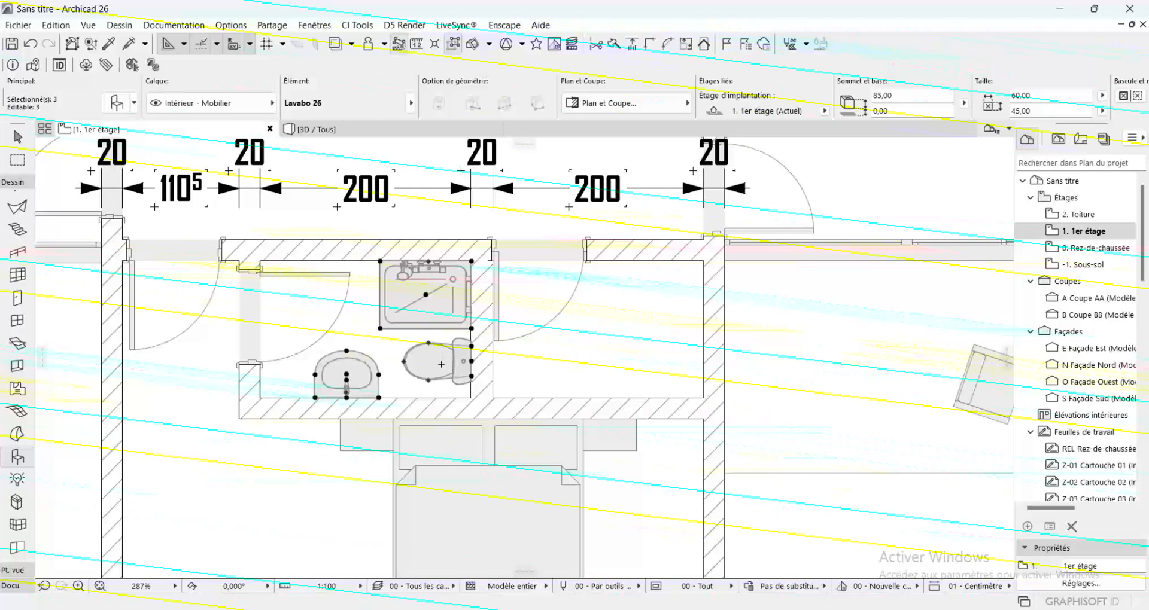
{"action": "key", "text": "ctrl+alt+m"}
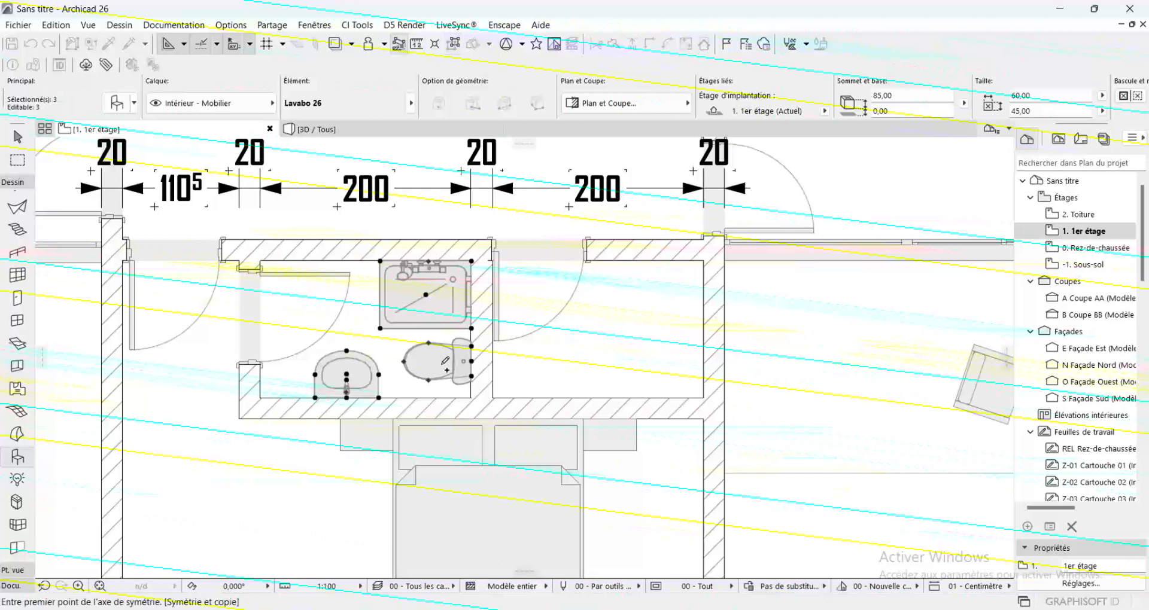
{"action": "left_click", "coordinate": [473, 375]}
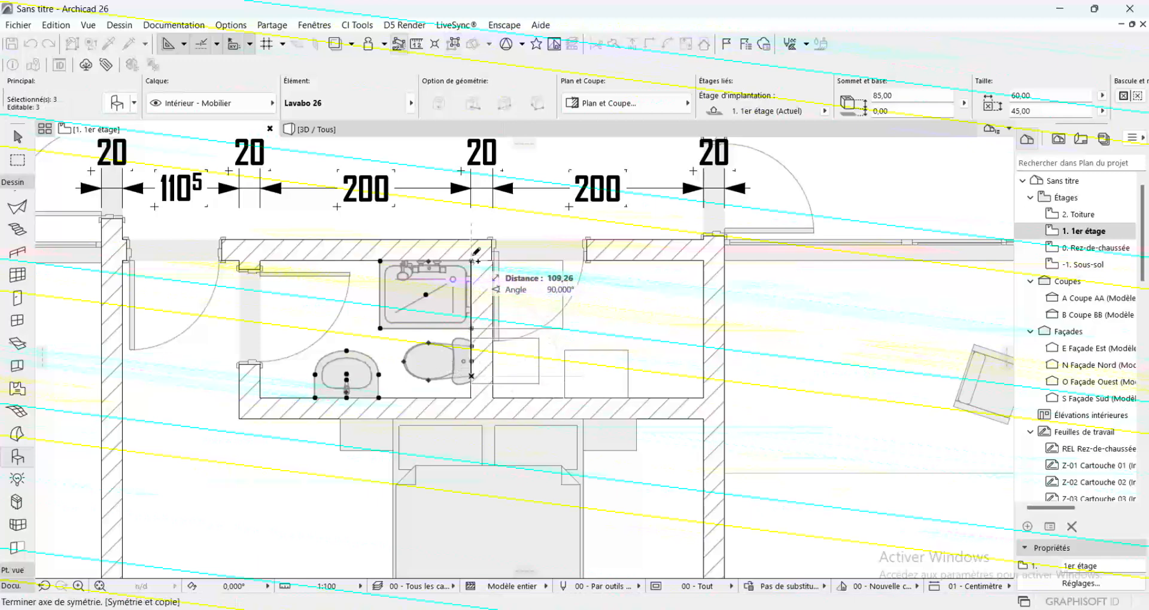
{"action": "left_click", "coordinate": [471, 260]}
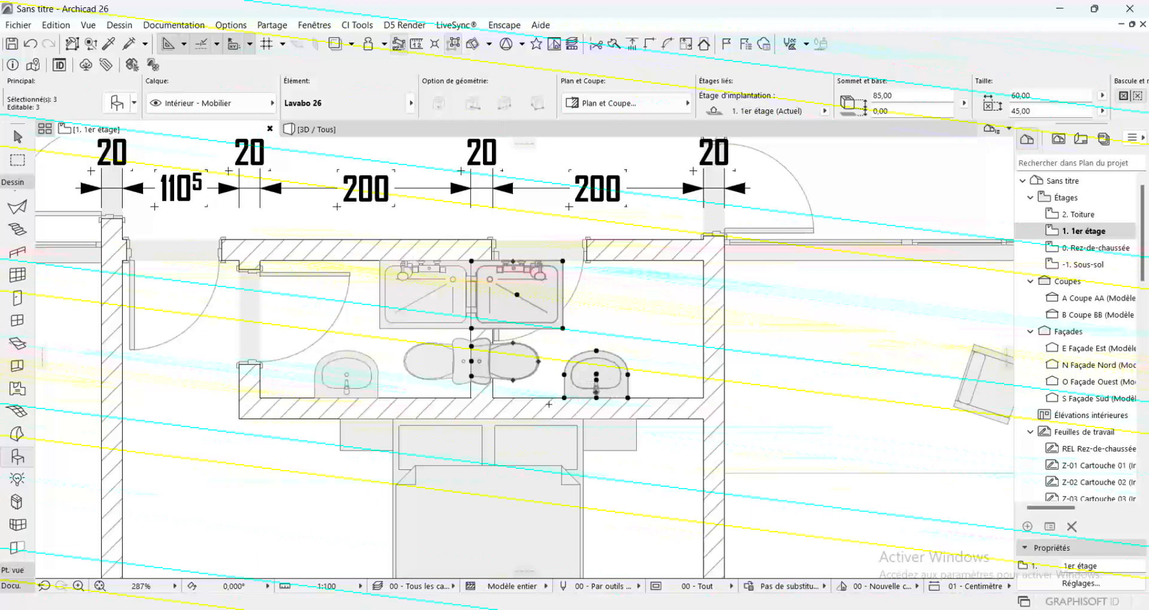
Mirror the three copied fixtures about the washbasin's back edge and move them straight up towards the east bathroom
{"action": "key", "text": "ctrl+m"}
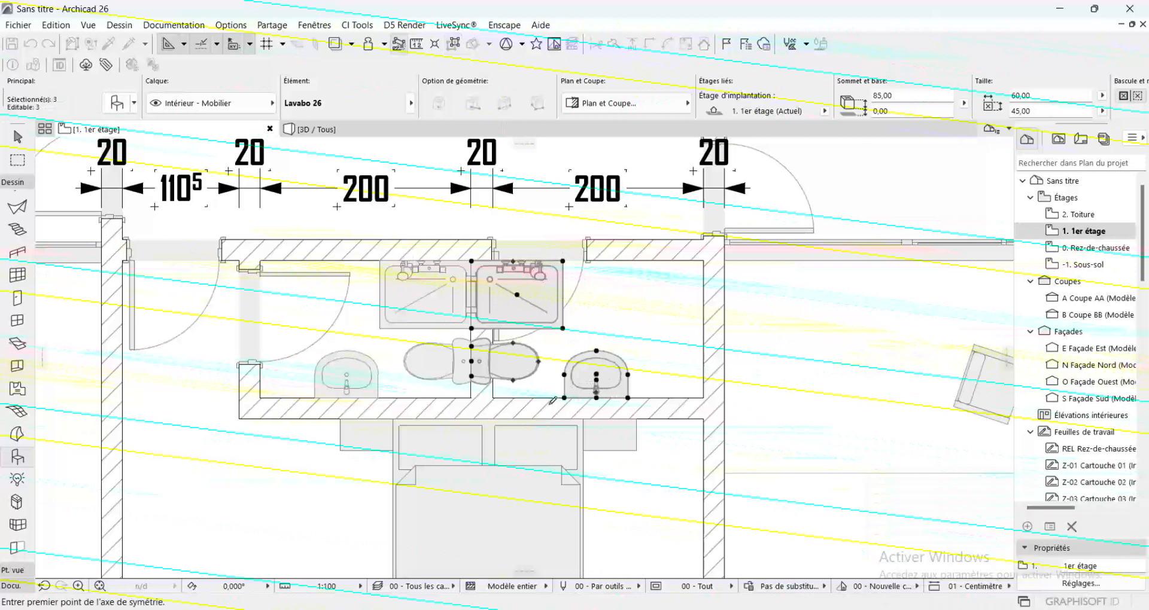
{"action": "left_click", "coordinate": [565, 398]}
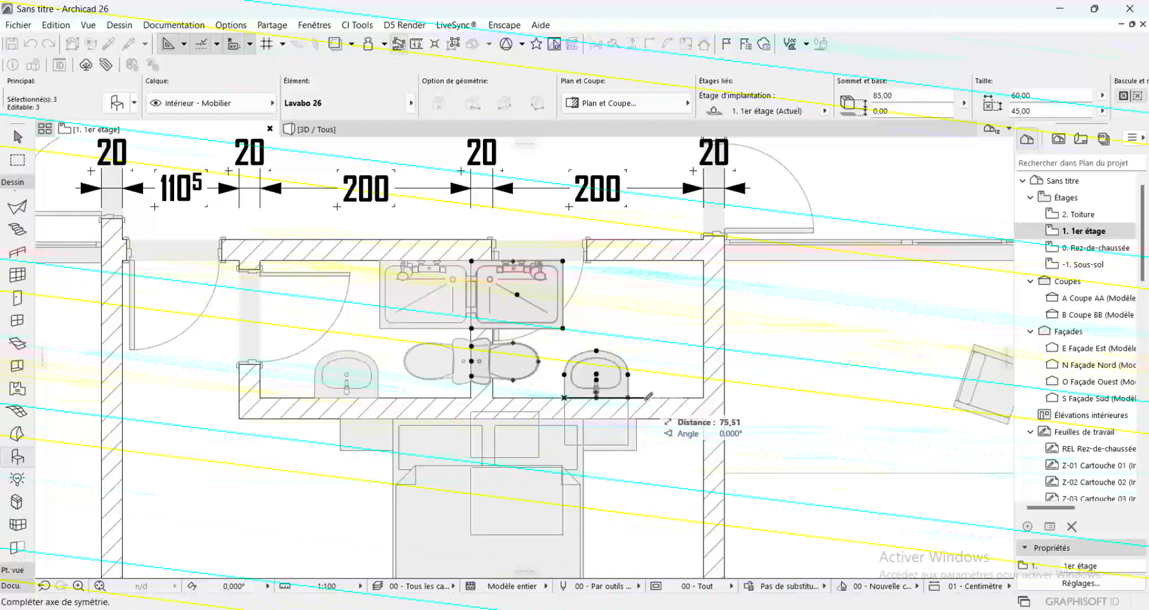
{"action": "left_click", "coordinate": [645, 398]}
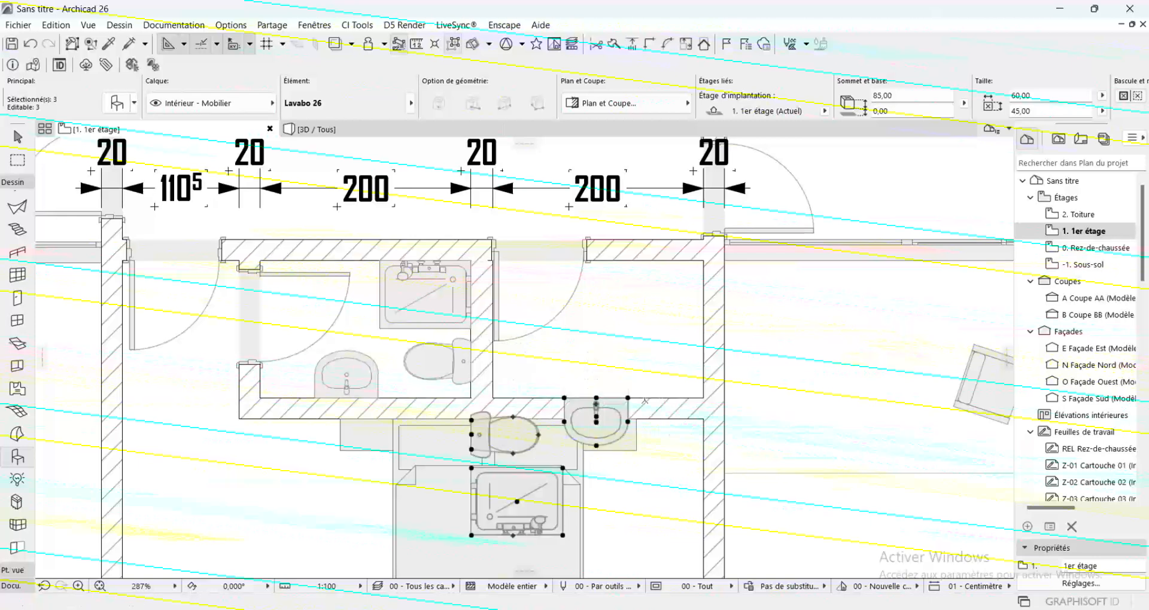
{"action": "left_click", "coordinate": [629, 398]}
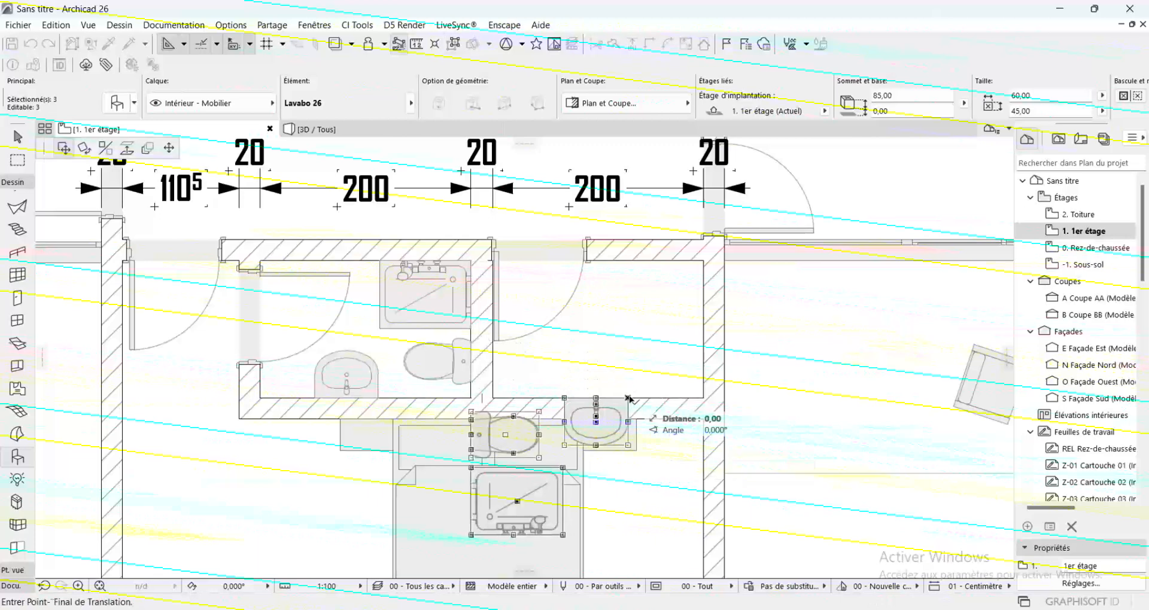
{"action": "left_click", "coordinate": [629, 295]}
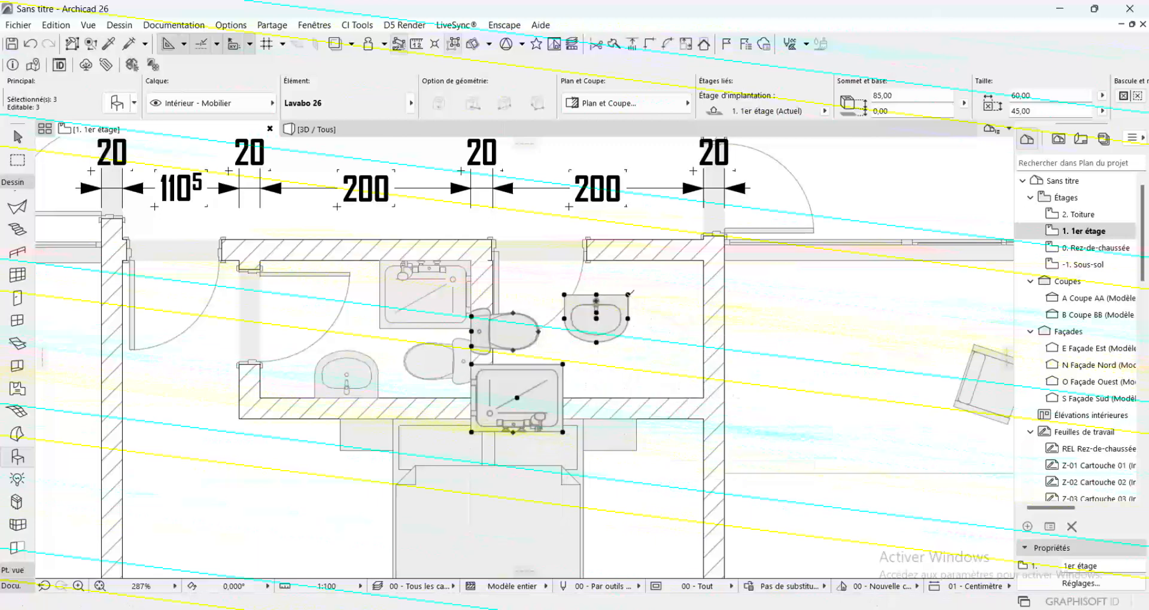
Mirror the copied fixtures about a vertical axis at the washbasin's east corner and move the shower's corner into the east bathroom's southeast corner
{"action": "key", "text": "ctrl+m"}
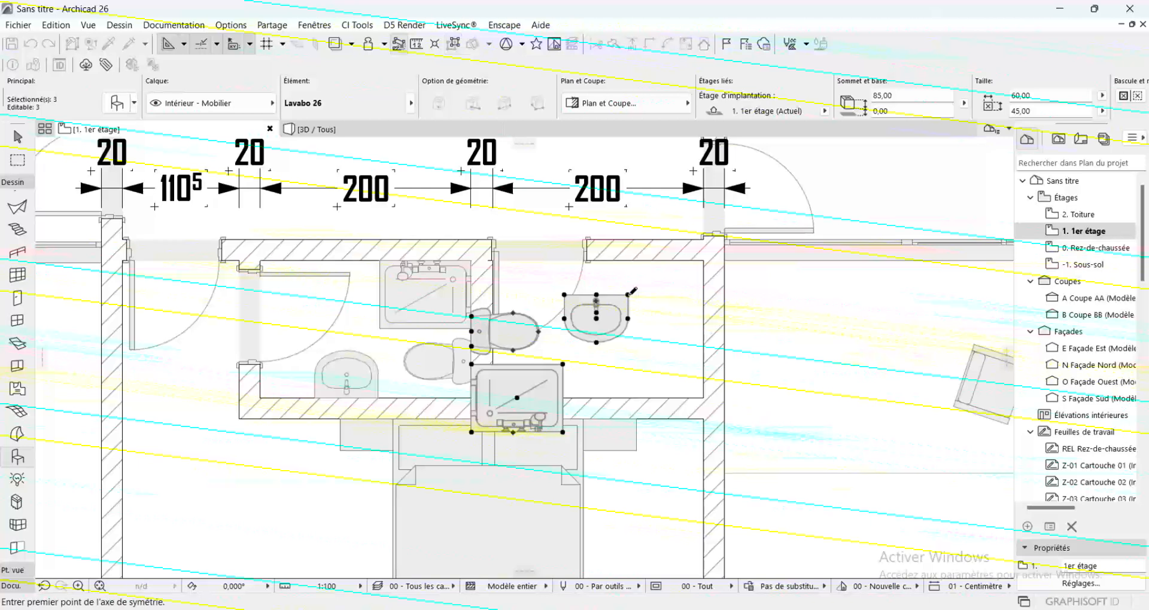
{"action": "left_click", "coordinate": [628, 295]}
{"action": "left_click", "coordinate": [629, 359]}
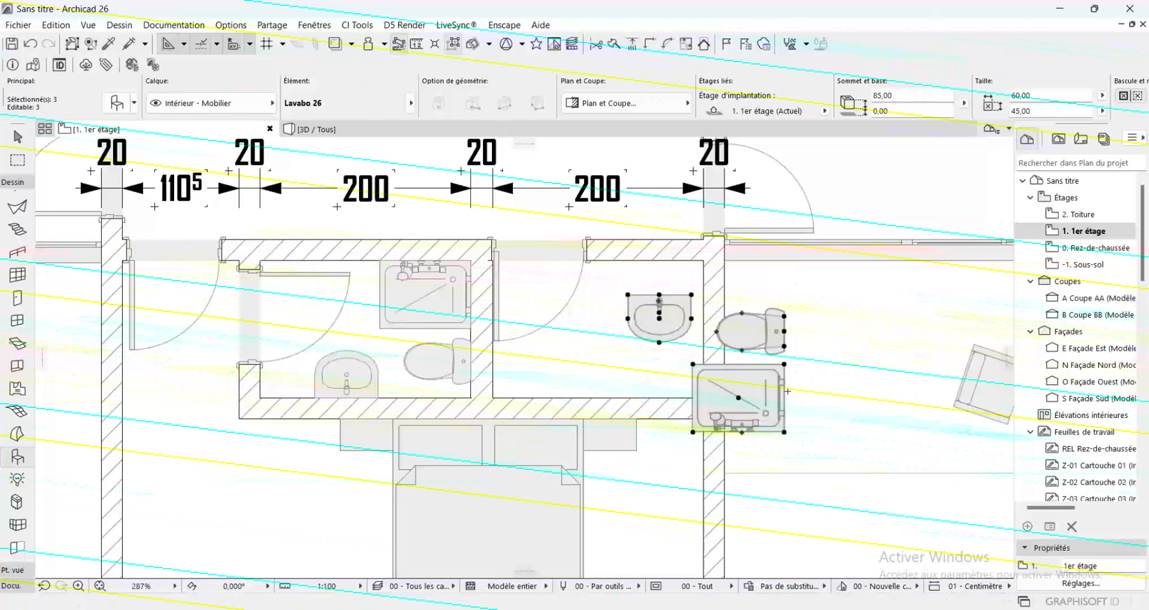
{"action": "left_click", "coordinate": [784, 431]}
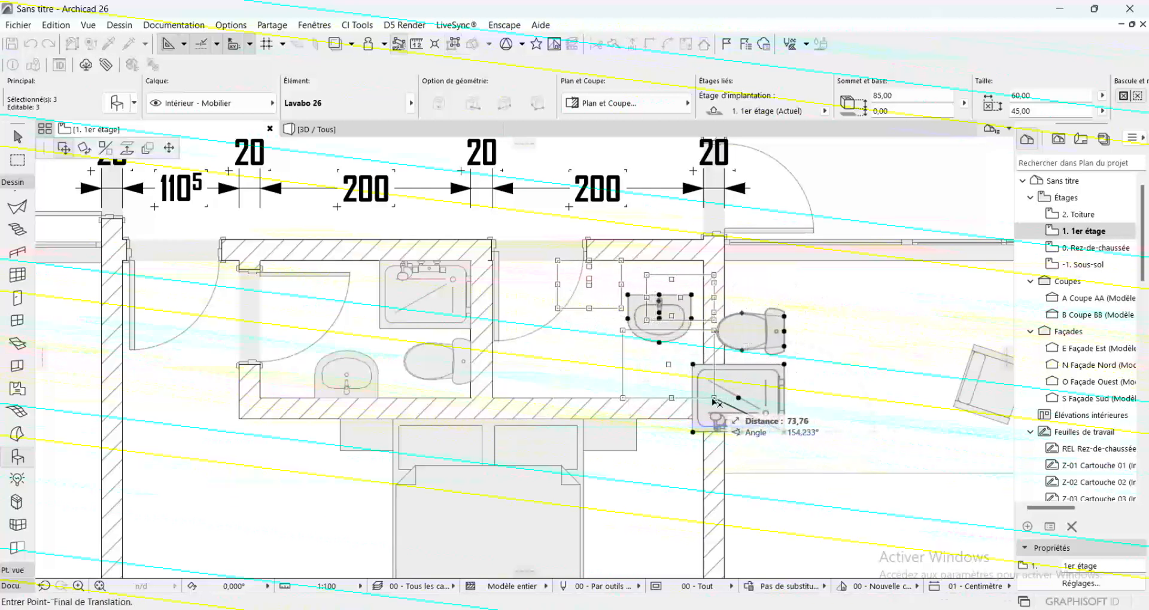
{"action": "scroll", "coordinate": [683, 390], "scroll_direction": "up", "scroll_amount": 5}
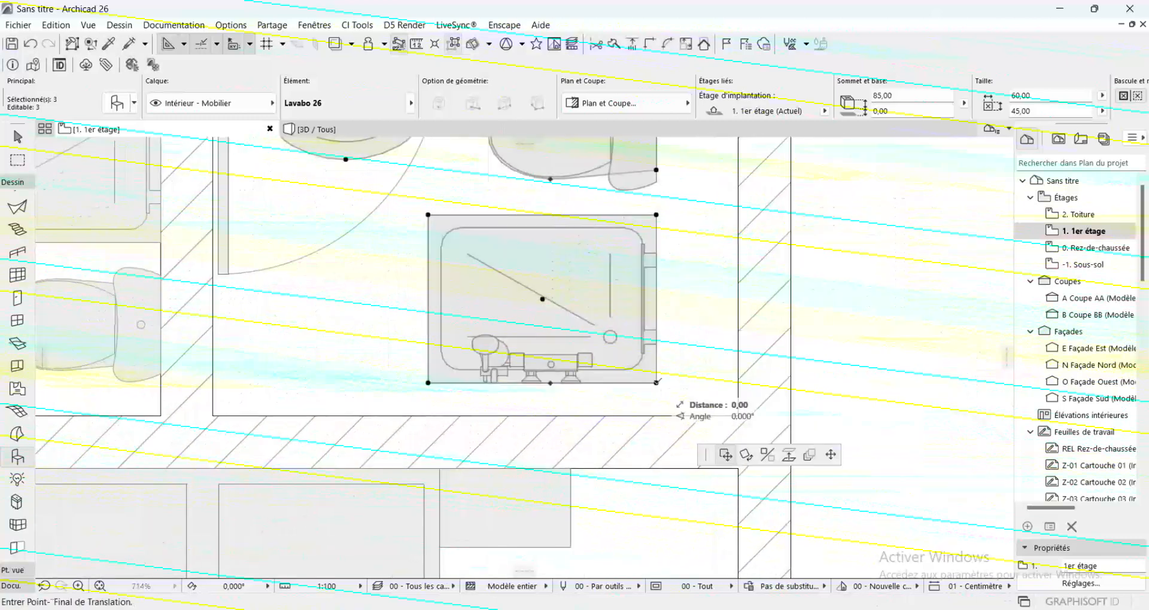
{"action": "left_click", "coordinate": [737, 416]}
{"action": "scroll", "coordinate": [733, 417], "scroll_direction": "down", "scroll_amount": 5}
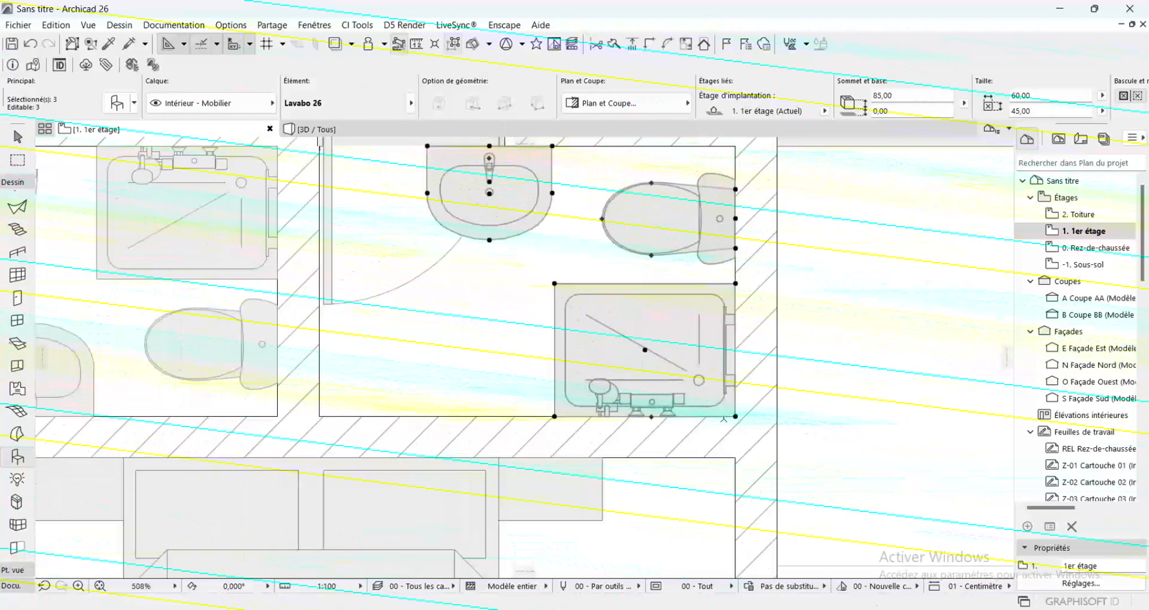
Mirror the east bathroom's washbasin about its back edge and move its back midpoint onto the south wall, west of the shower
{"action": "key", "text": "Escape"}
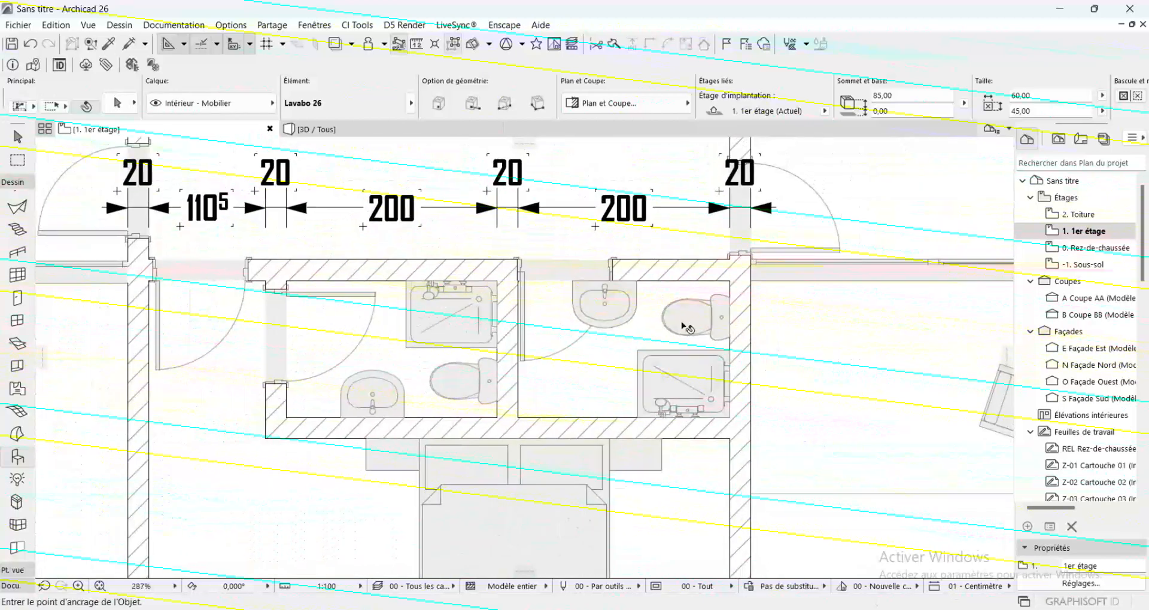
{"action": "left_click", "coordinate": [607, 305]}
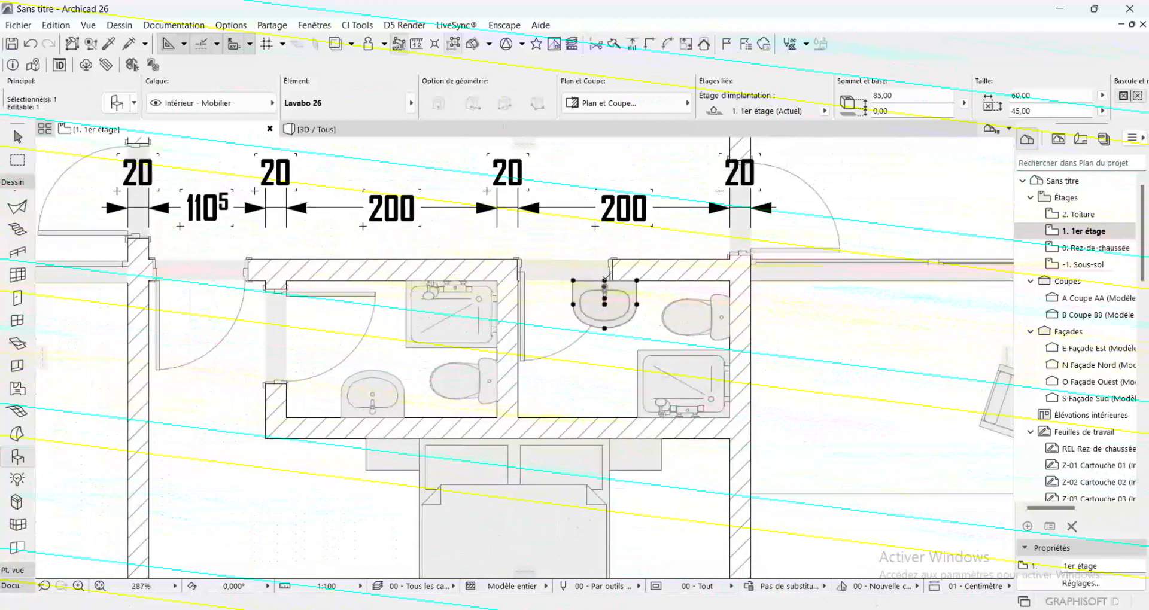
{"action": "key", "text": "ctrl+m"}
{"action": "left_click", "coordinate": [604, 280]}
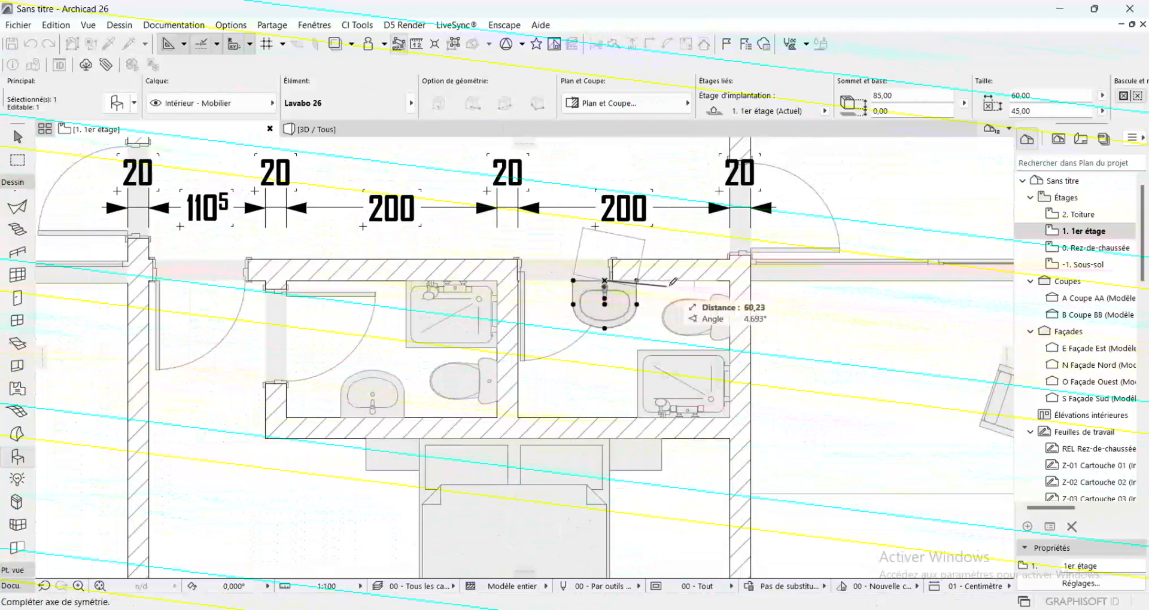
{"action": "left_click", "coordinate": [670, 280]}
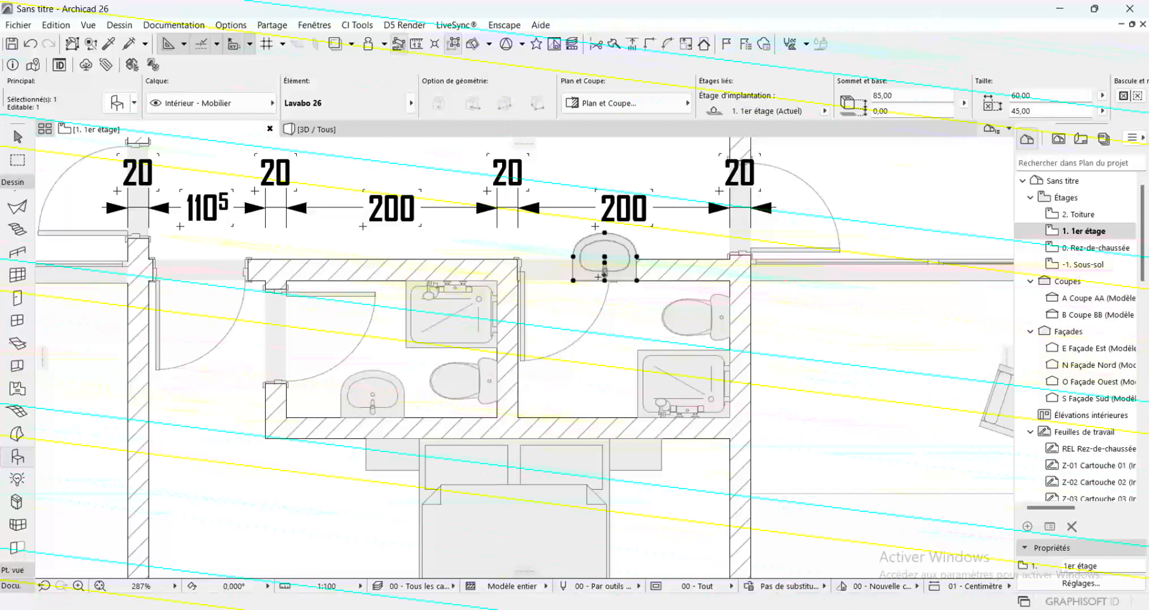
{"action": "left_click", "coordinate": [604, 279]}
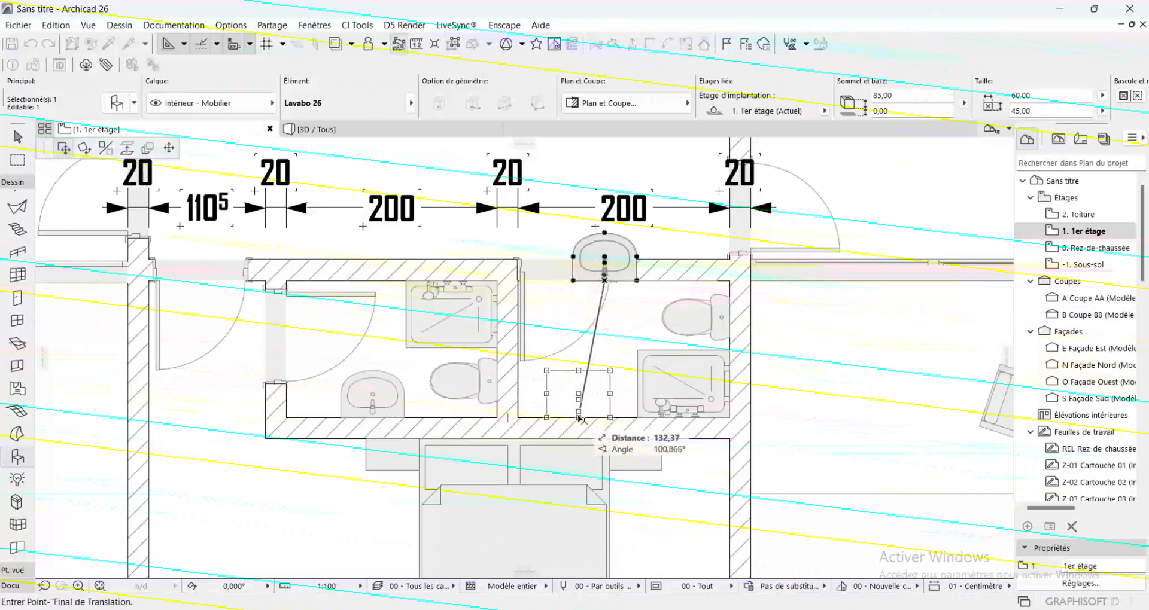
{"action": "left_click", "coordinate": [578, 419]}
{"action": "key", "text": "Escape"}
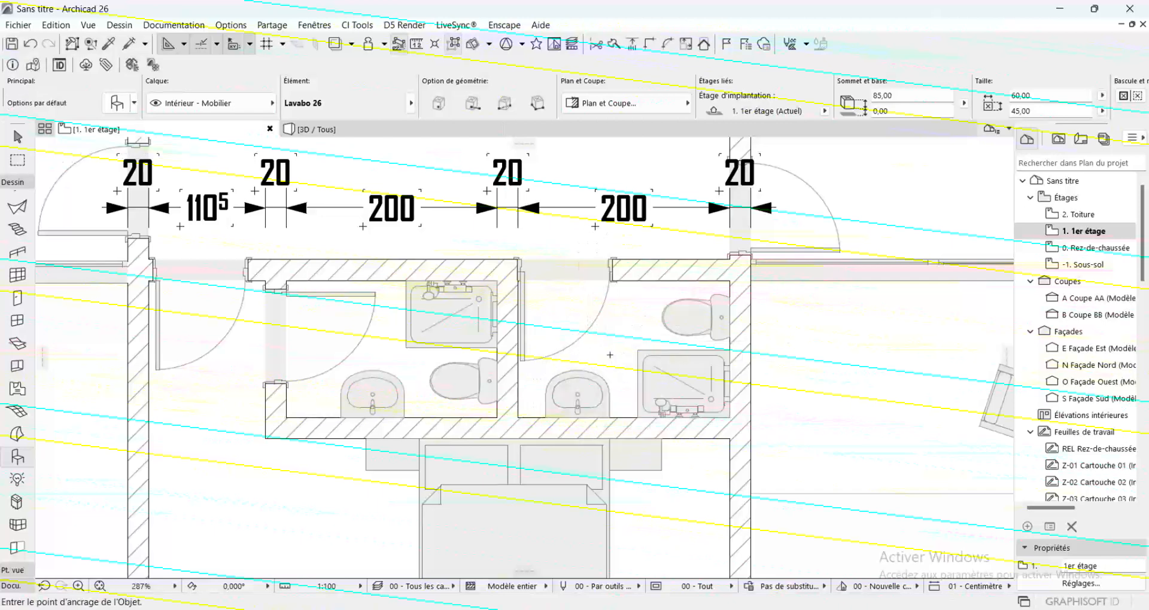
Copy the west bathroom's shower cabin, toilet and washbasin together with the south bedroom's bed
{"action": "scroll", "coordinate": [438, 304], "scroll_direction": "down", "scroll_amount": 3}
{"action": "scroll", "coordinate": [440, 304], "scroll_direction": "down", "scroll_amount": 2}
{"action": "scroll", "coordinate": [448, 243], "scroll_direction": "down", "scroll_amount": 3}
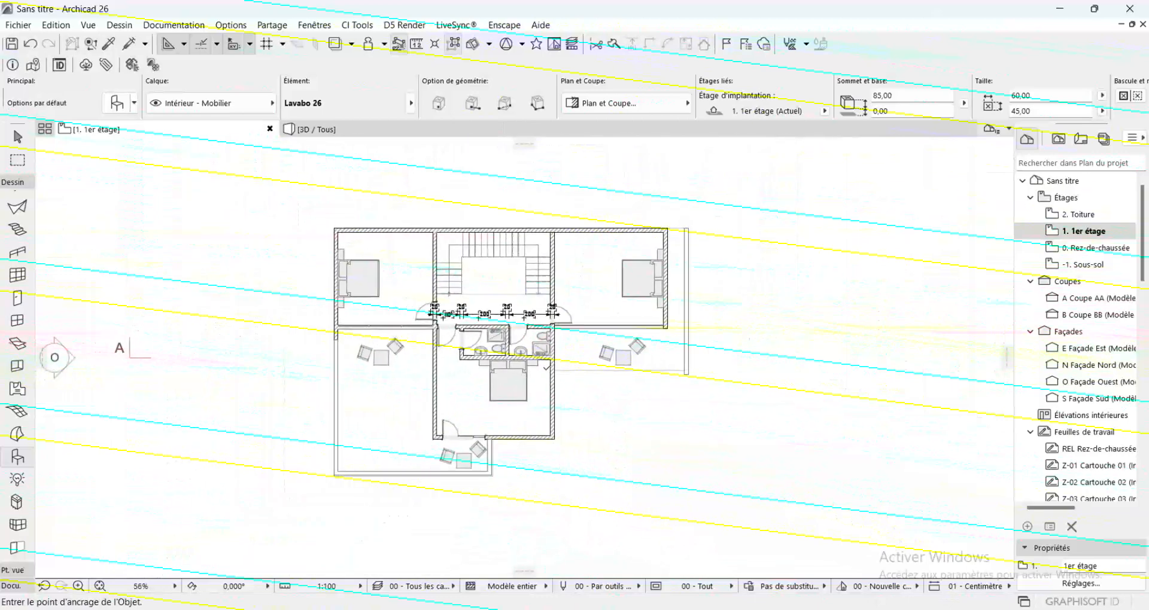
{"action": "scroll", "coordinate": [533, 346], "scroll_direction": "up", "scroll_amount": 3}
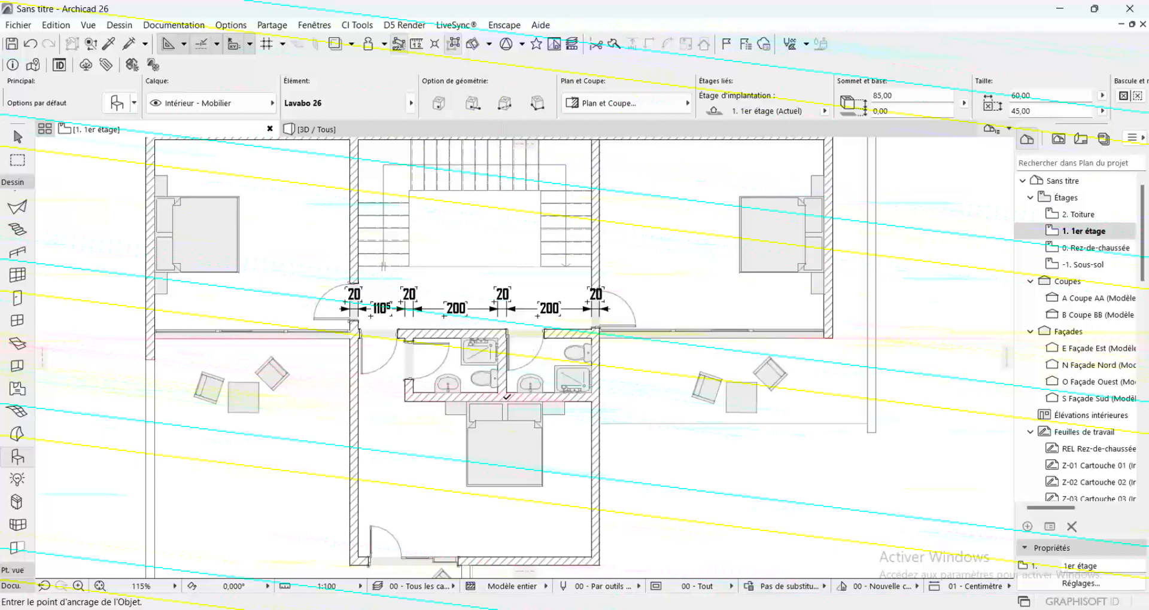
{"action": "scroll", "coordinate": [435, 400], "scroll_direction": "down", "scroll_amount": 3}
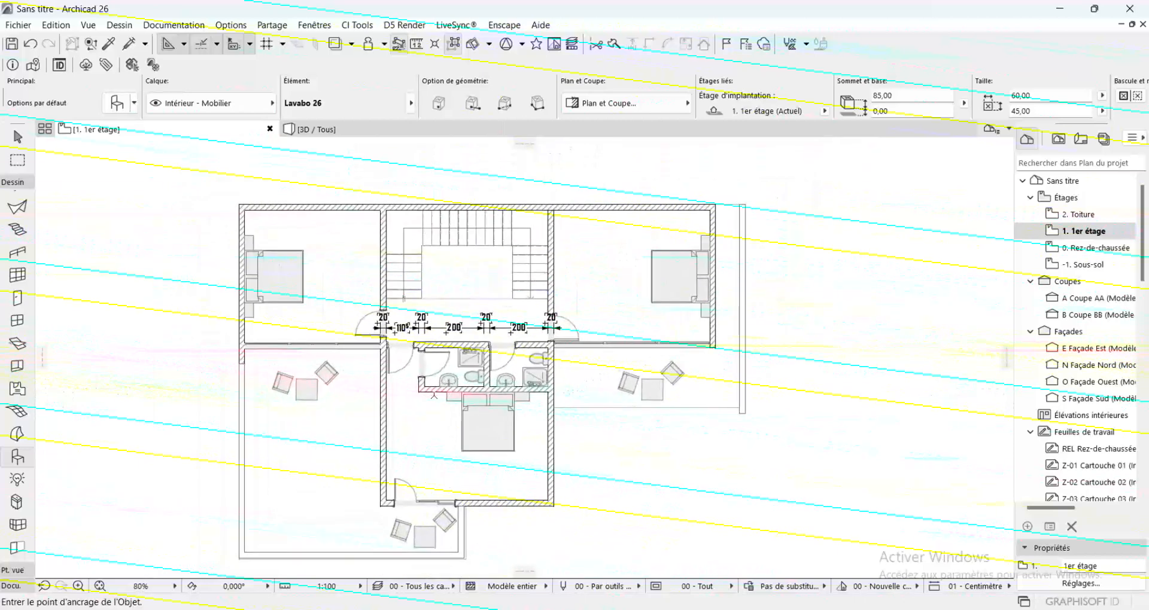
{"action": "left_click", "coordinate": [476, 376], "text": "shift"}
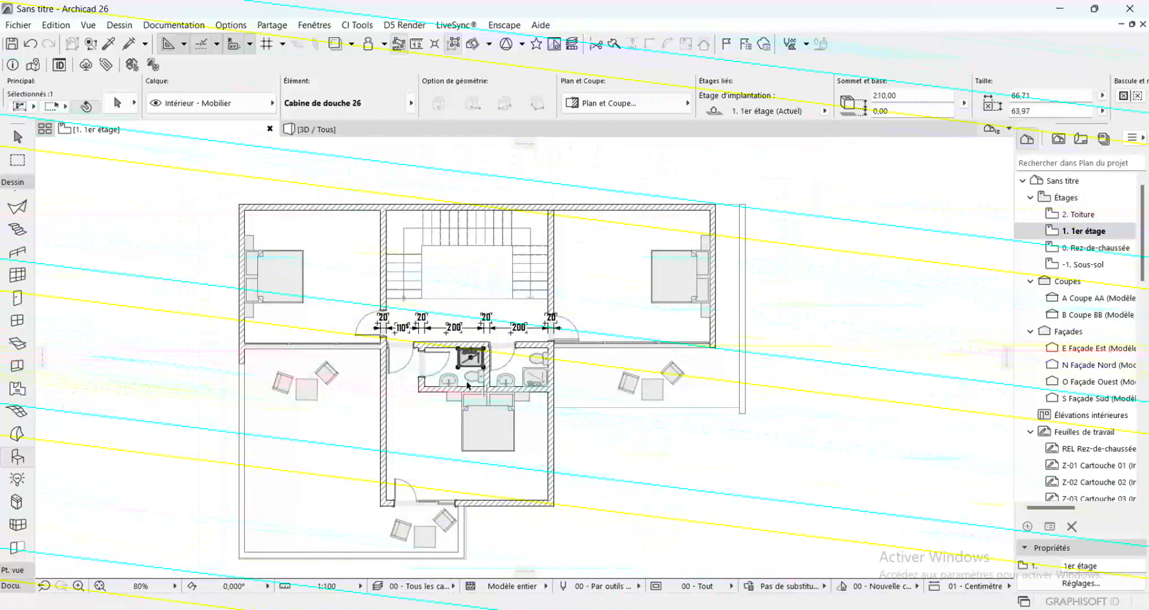
{"action": "left_click", "coordinate": [450, 383], "text": "shift"}
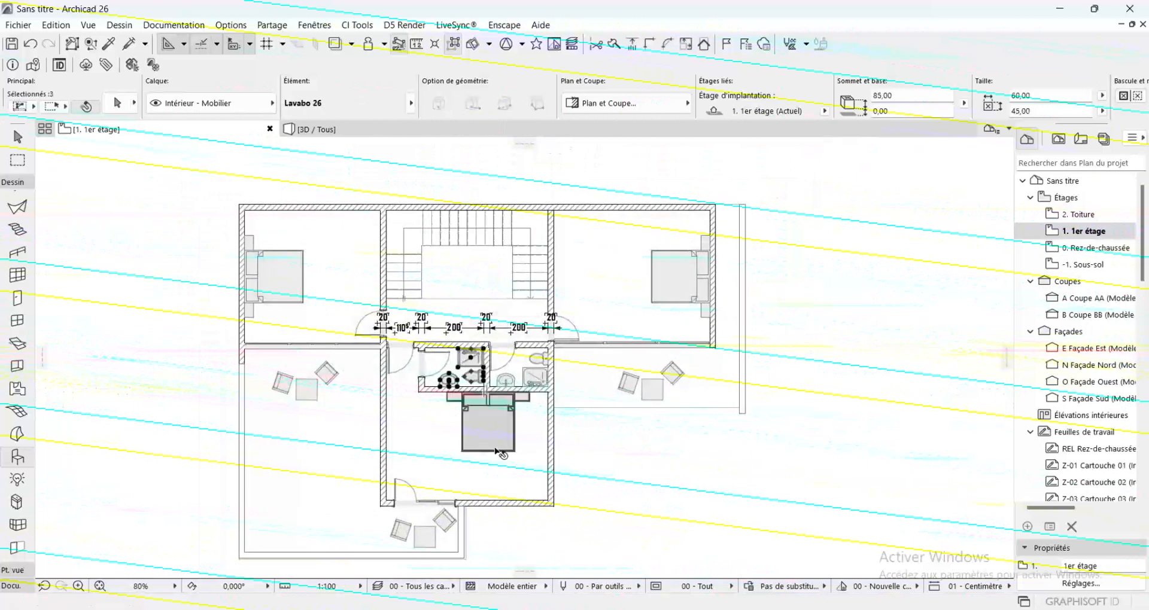
{"action": "left_click", "coordinate": [495, 447], "text": "shift"}
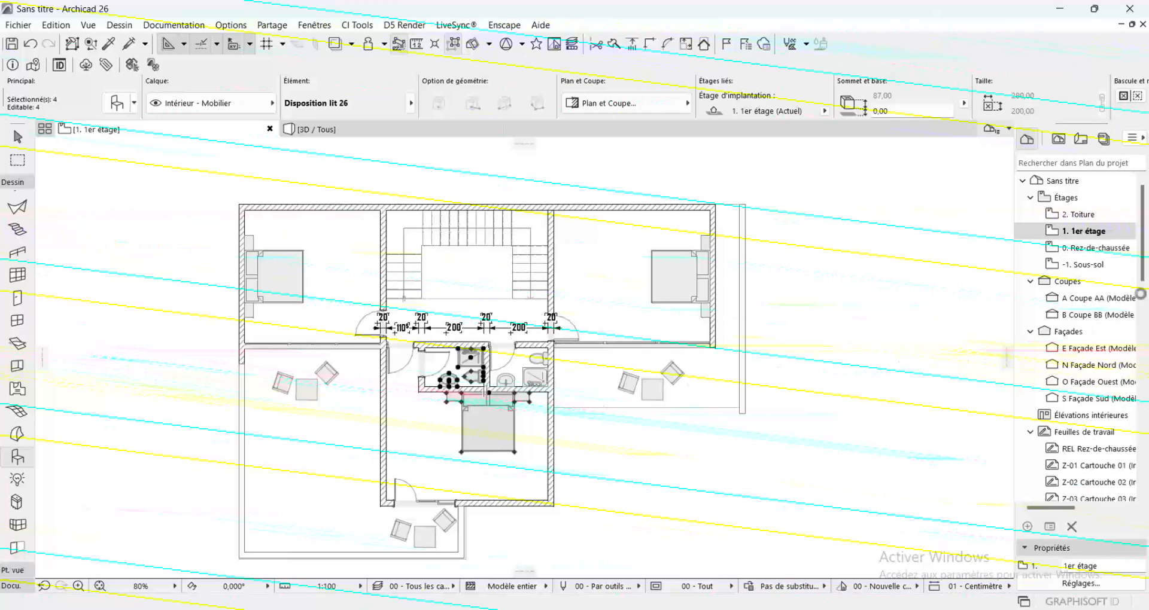
Paste the copied fixtures and bed on the ground floor (Rez-de-chaussée) and place them outside the house's southeast side
{"action": "double_click", "coordinate": [1098, 248]}
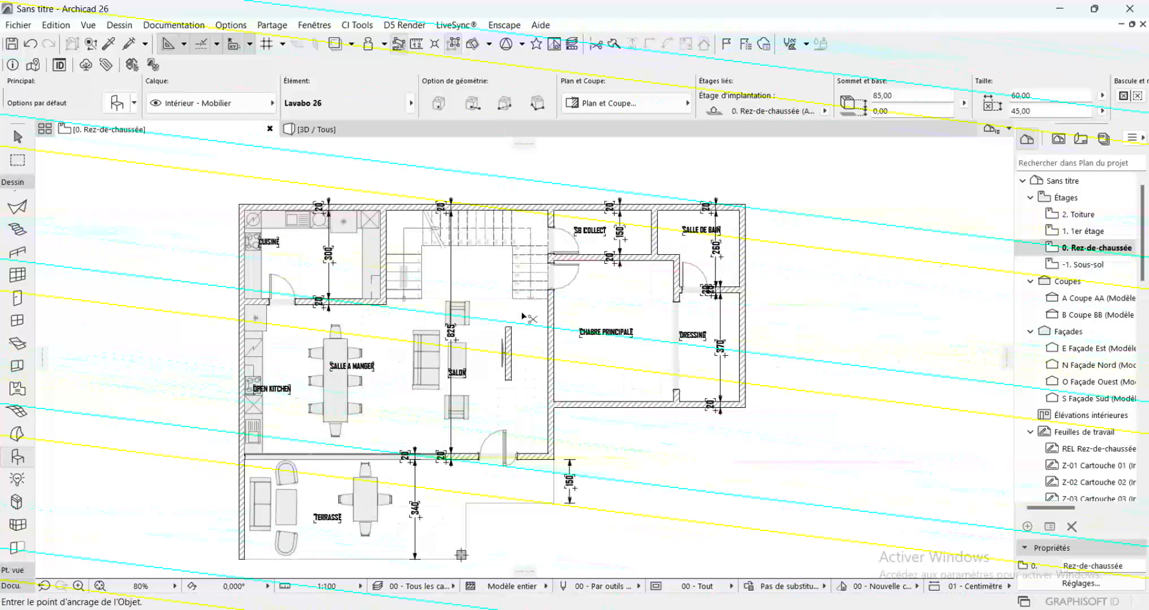
{"action": "key", "text": "ctrl+v"}
{"action": "left_click_drag", "start_coordinate": [507, 408], "coordinate": [769, 514]}
{"action": "right_click", "coordinate": [832, 370]}
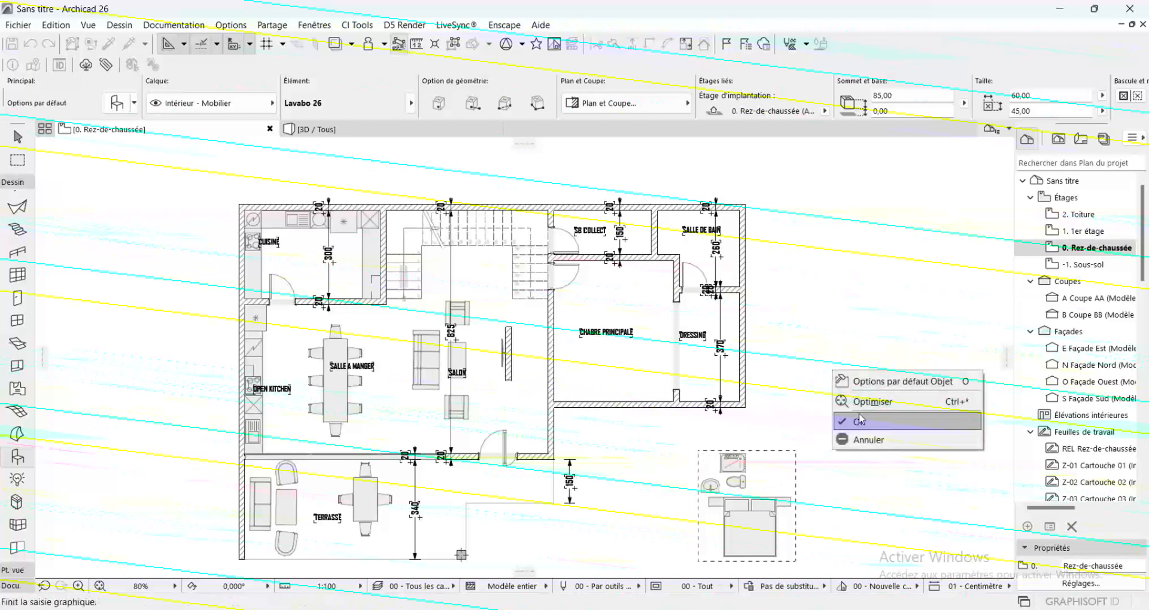
{"action": "left_click", "coordinate": [864, 422]}
Move the pasted shower cabin, toilet and washbasin so the shower's corner meets the northeast inner corner of the Salle de bain
{"action": "left_click", "coordinate": [733, 472]}
{"action": "left_click", "coordinate": [736, 482], "text": "shift"}
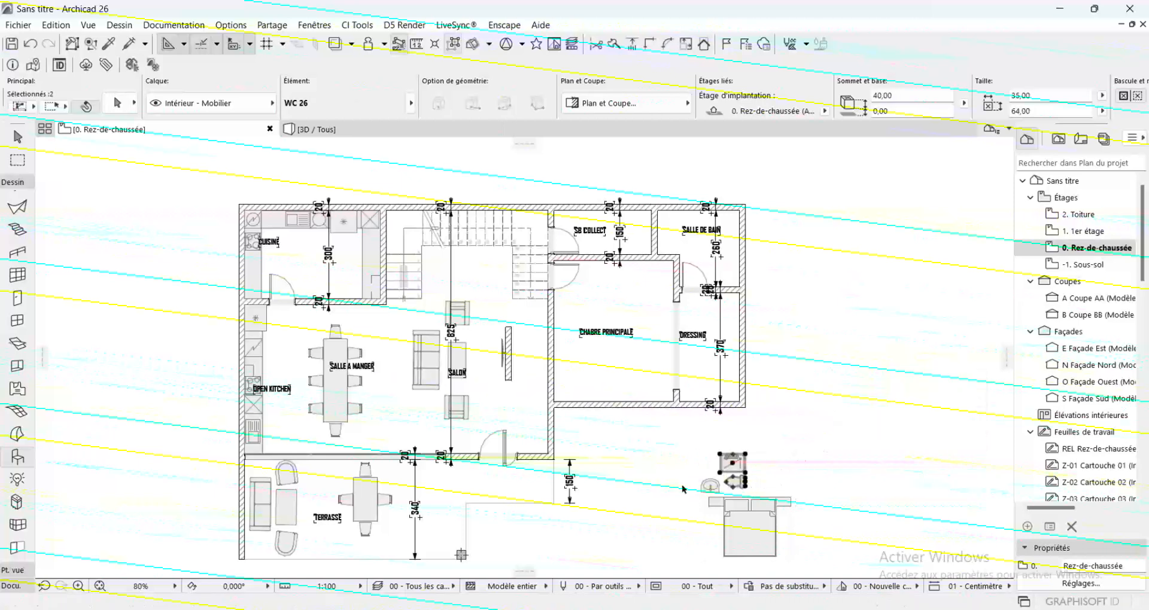
{"action": "left_click", "coordinate": [710, 488], "text": "shift"}
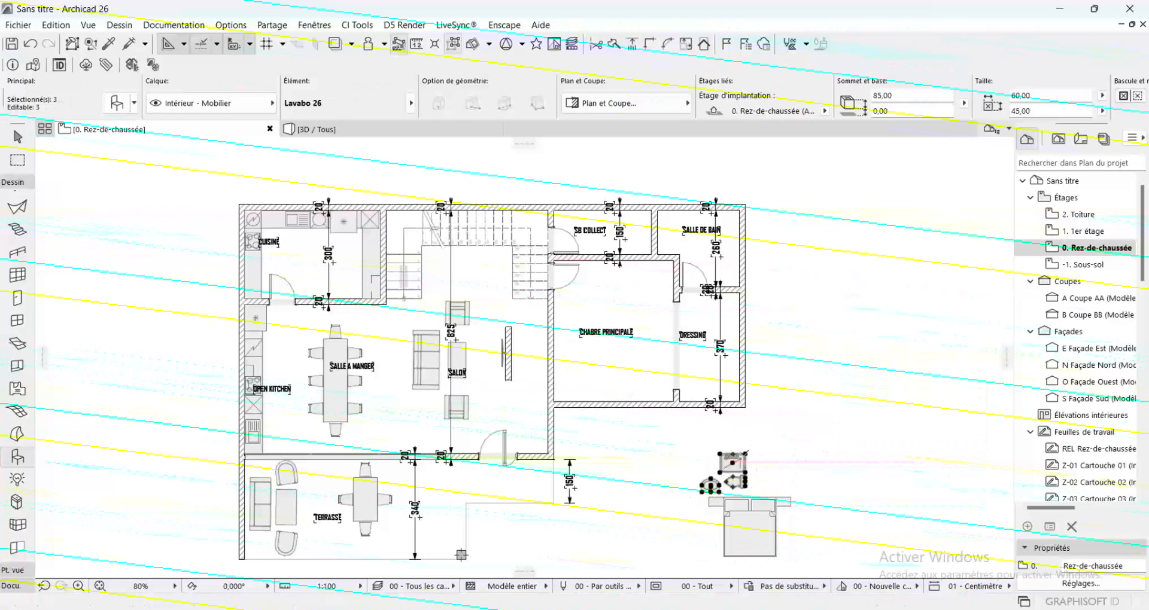
{"action": "left_click", "coordinate": [746, 455]}
{"action": "scroll", "coordinate": [740, 213], "scroll_direction": "up", "scroll_amount": 3}
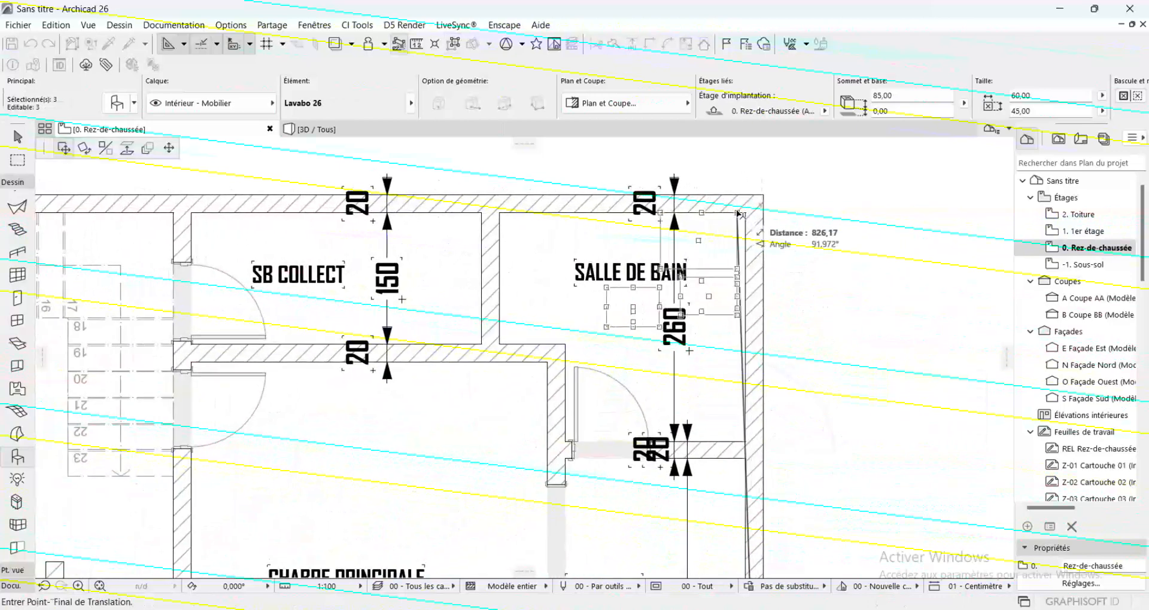
{"action": "left_click", "coordinate": [747, 214]}
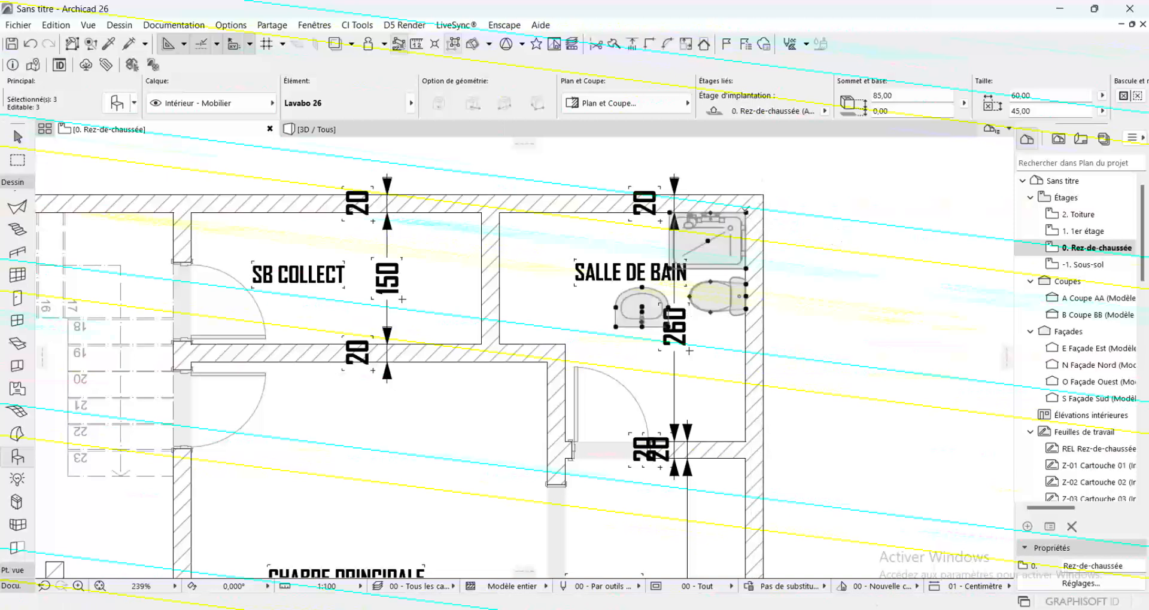
{"action": "left_click", "coordinate": [773, 221]}
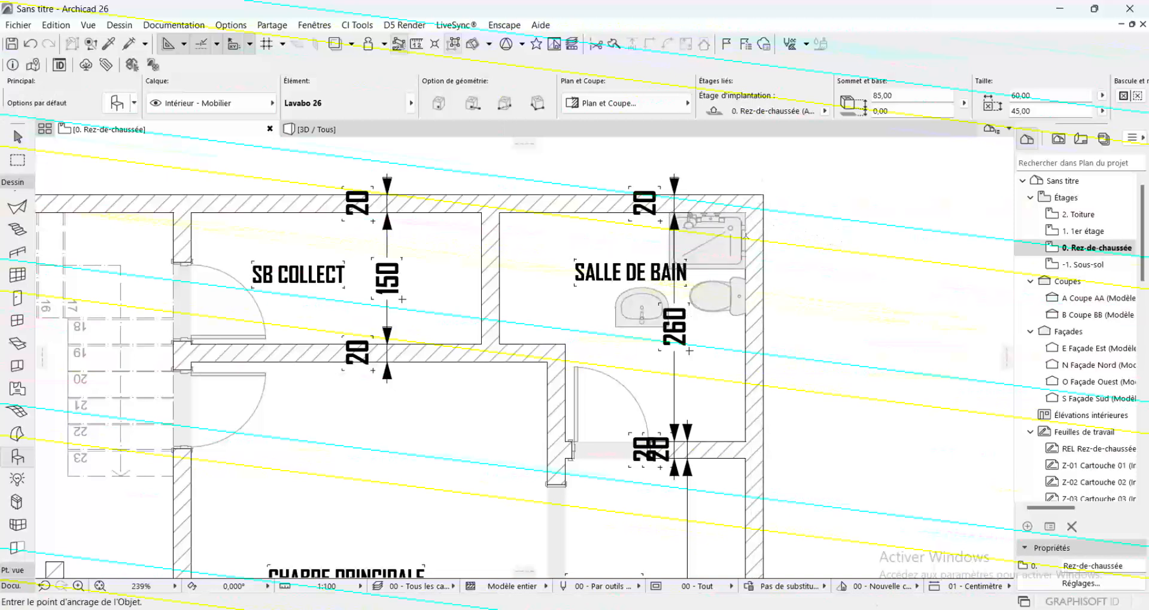
Move the shower cabin's corner to the Salle de bain's northwest corner and rotate it 90° counterclockwise into the room
{"action": "left_click", "coordinate": [739, 208]}
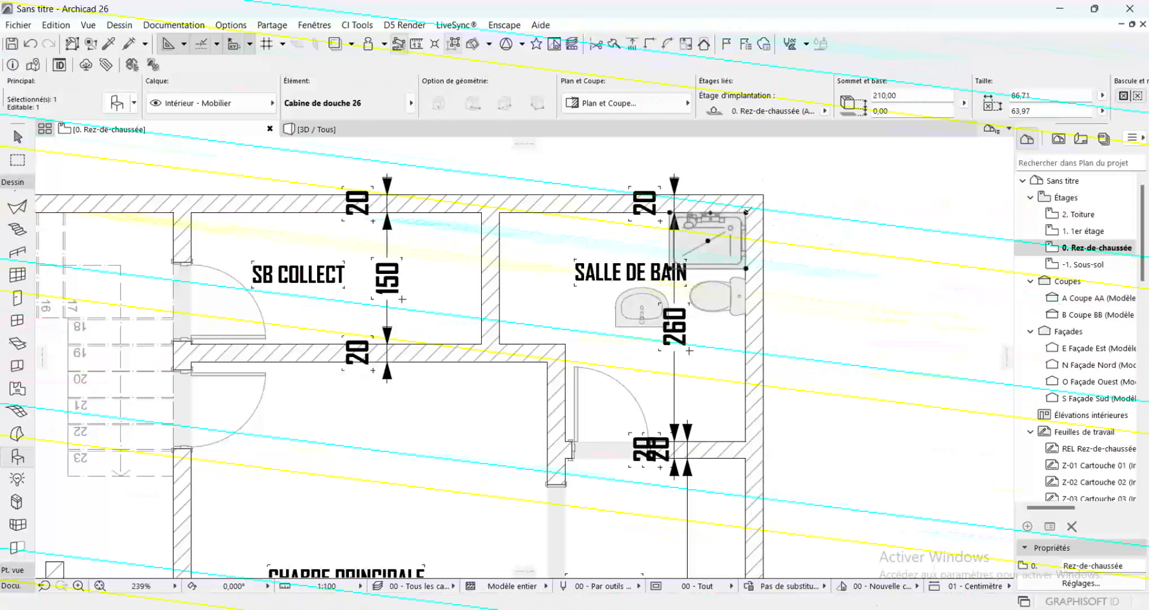
{"action": "left_click", "coordinate": [746, 212]}
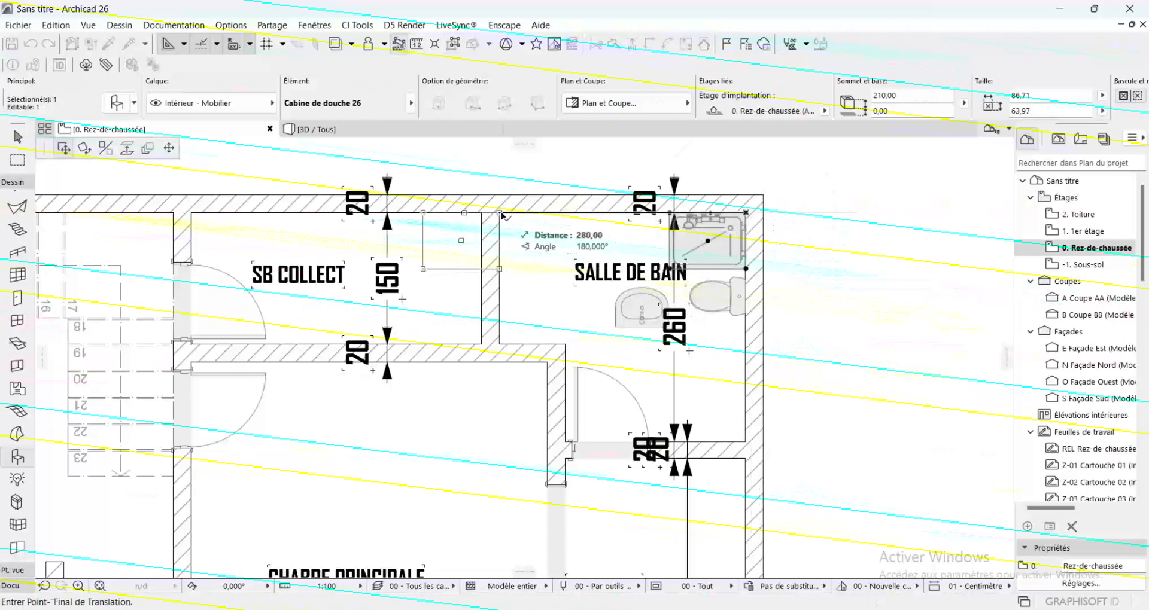
{"action": "left_click", "coordinate": [502, 214]}
{"action": "key", "text": "ctrl+e"}
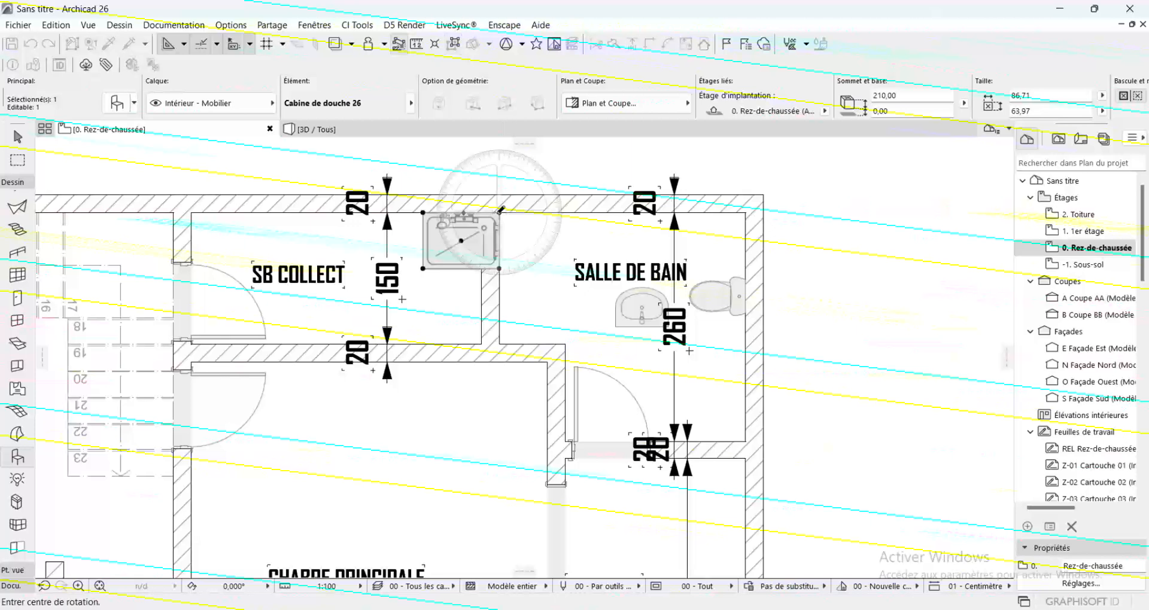
{"action": "left_click", "coordinate": [499, 212]}
{"action": "left_click", "coordinate": [393, 213]}
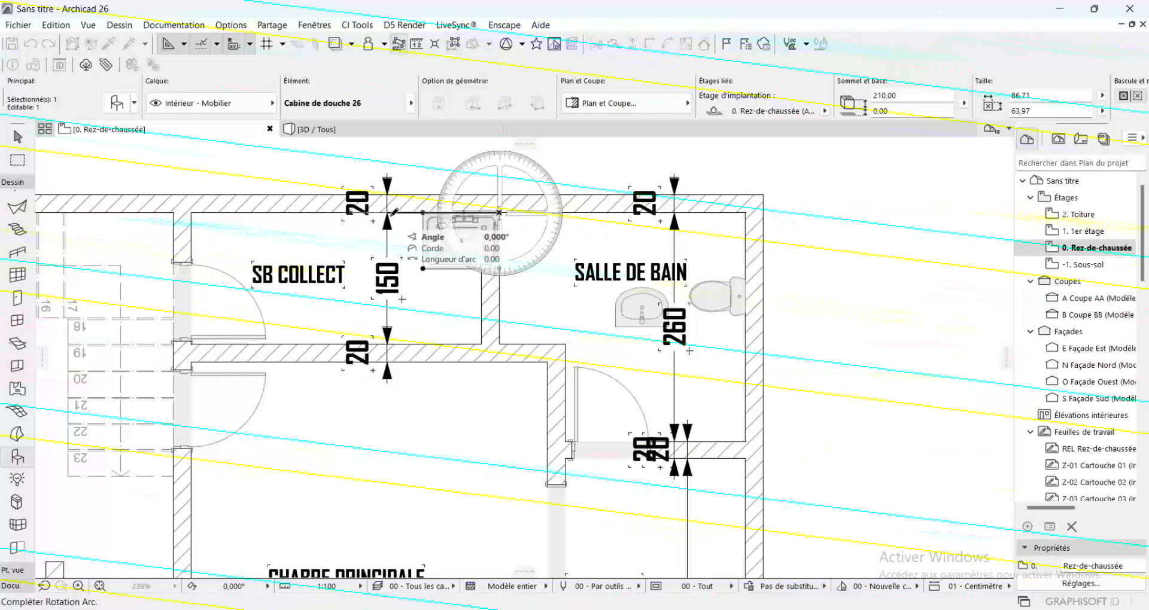
{"action": "left_click", "coordinate": [499, 340]}
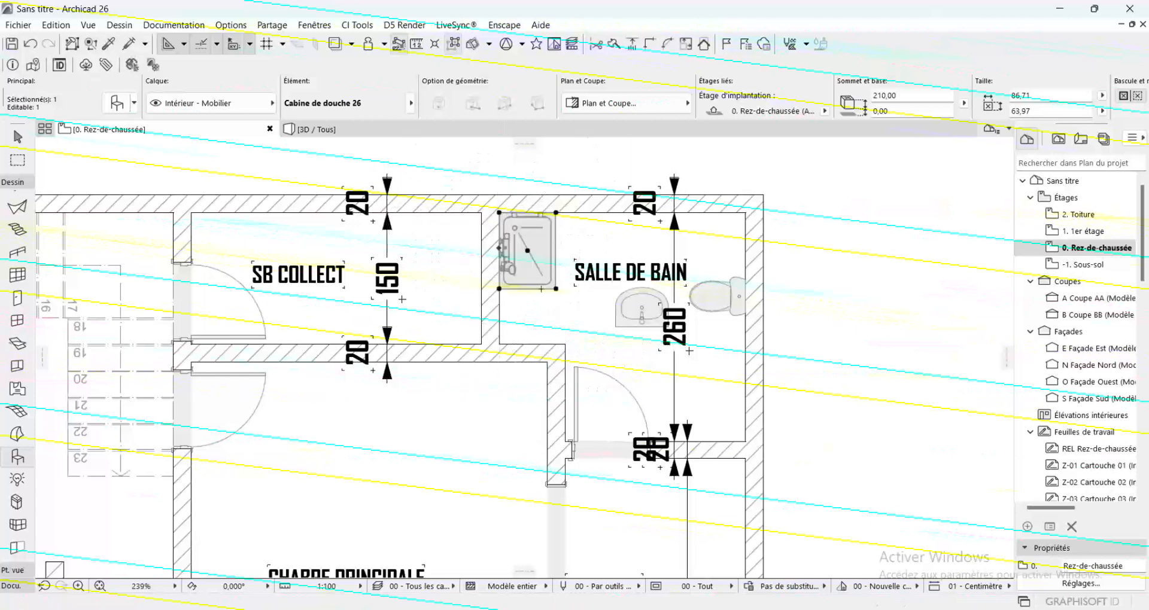
Stretch the shower cabin's southeast corner eastward so its plan becomes nearly square
{"action": "left_click", "coordinate": [557, 288]}
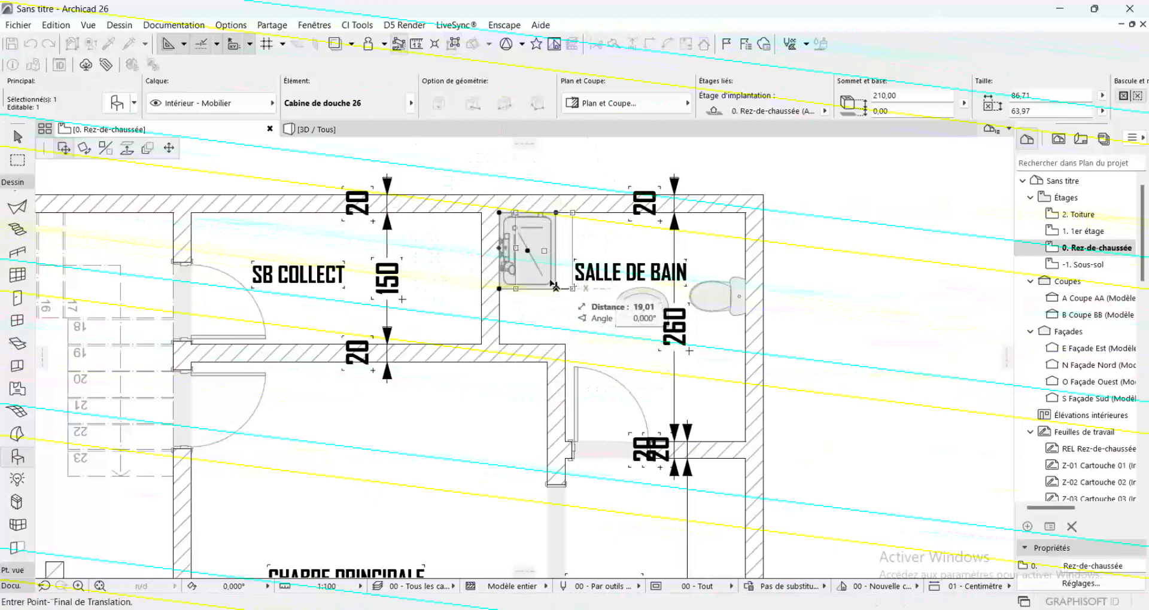
{"action": "left_click", "coordinate": [170, 151]}
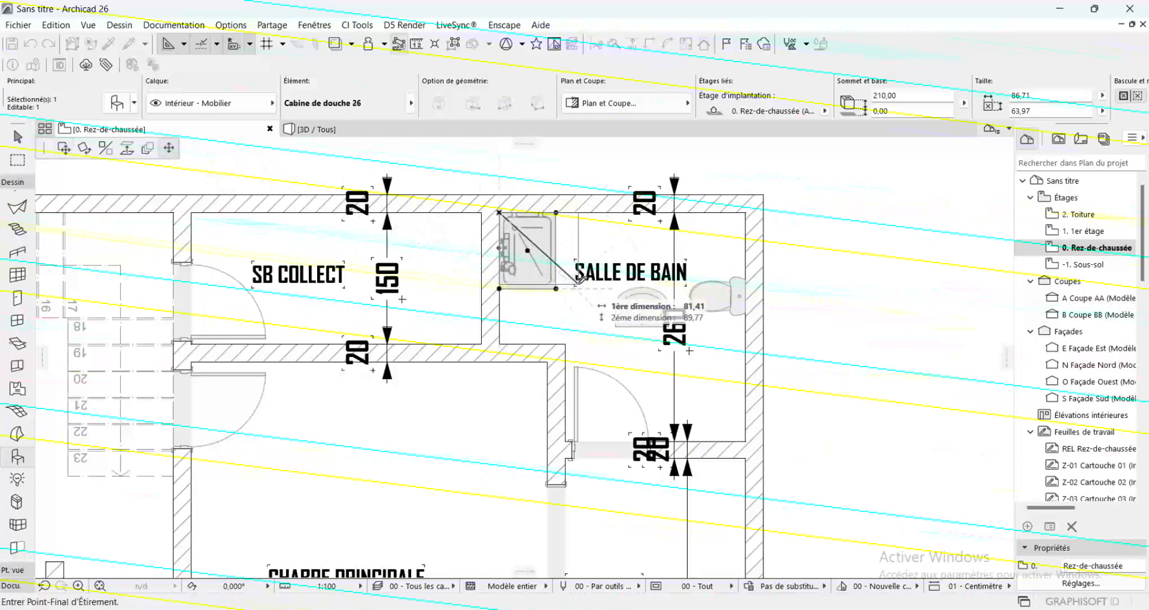
{"action": "left_click", "coordinate": [575, 287]}
{"action": "key", "text": "Escape"}
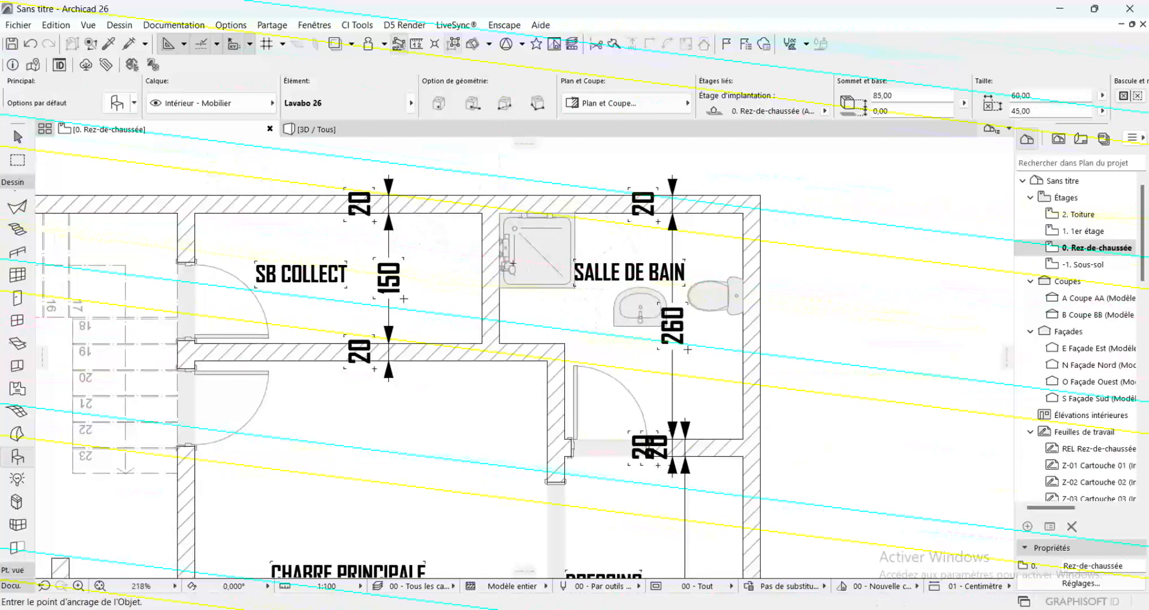
{"action": "scroll", "coordinate": [513, 263], "scroll_direction": "down", "scroll_amount": 2}
{"action": "middle_click_drag", "start_coordinate": [513, 263], "coordinate": [458, 234]}
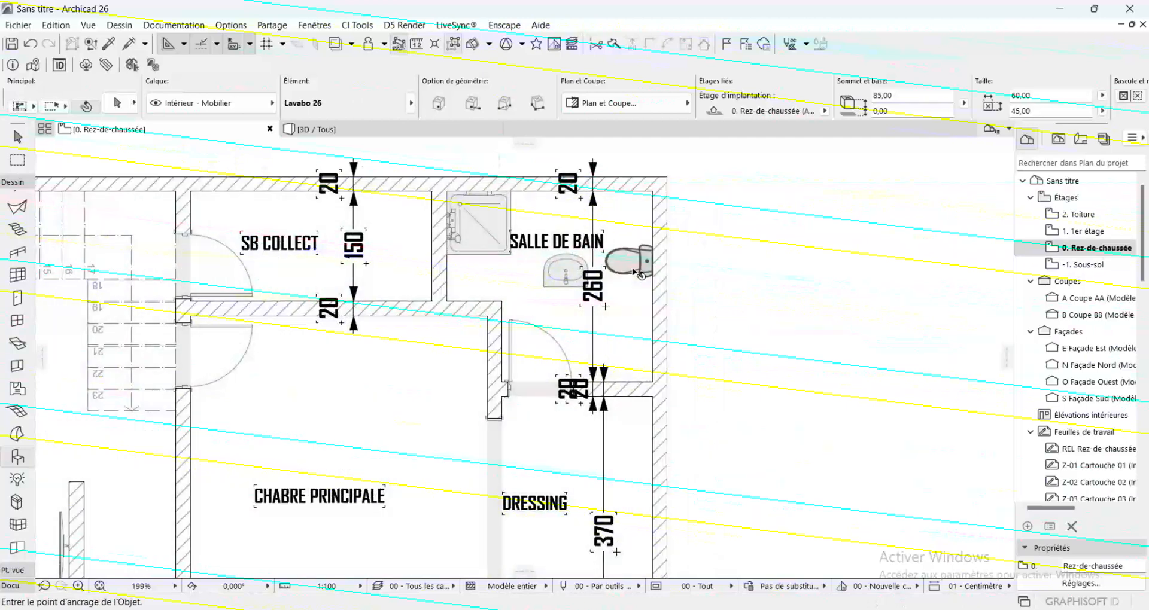
{"action": "left_click", "coordinate": [633, 271], "text": "shift"}
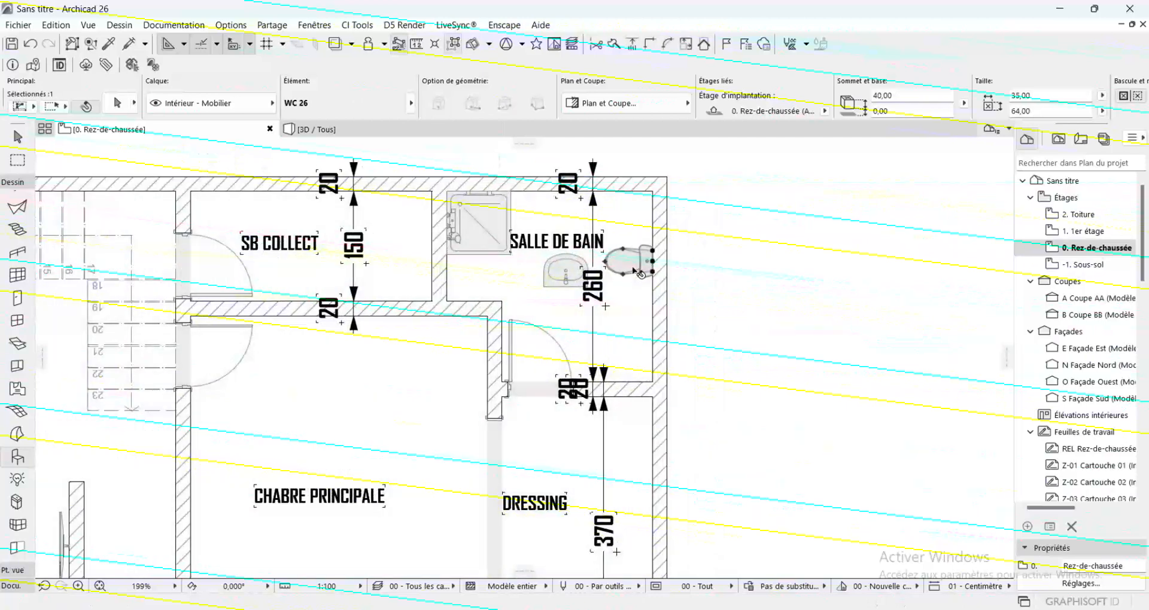
{"action": "left_click", "coordinate": [652, 261]}
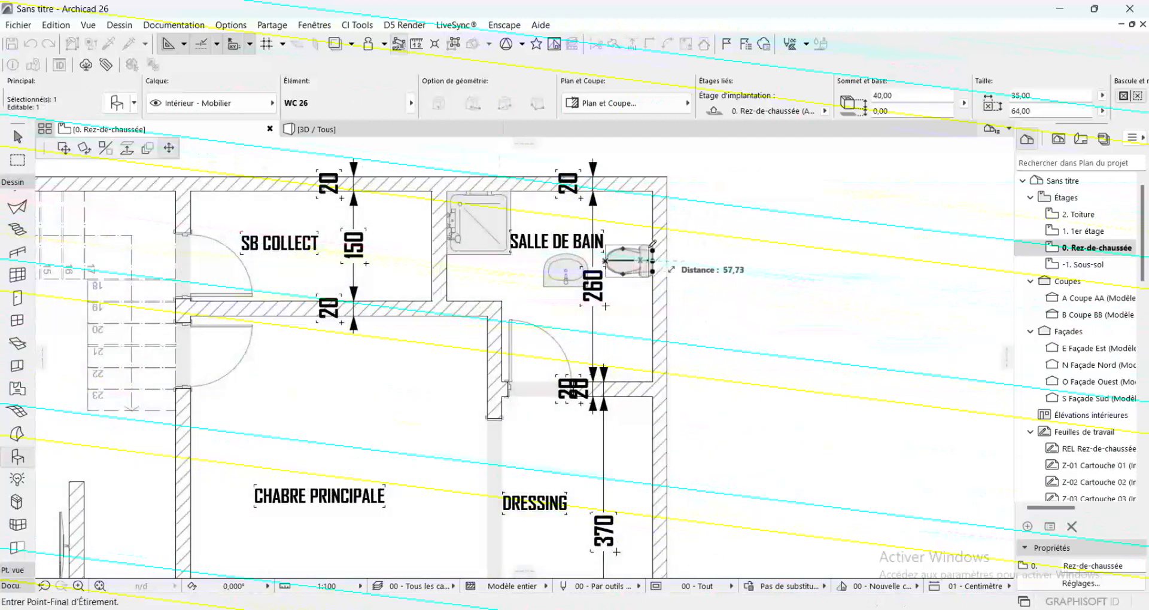
{"action": "left_click", "coordinate": [648, 244]}
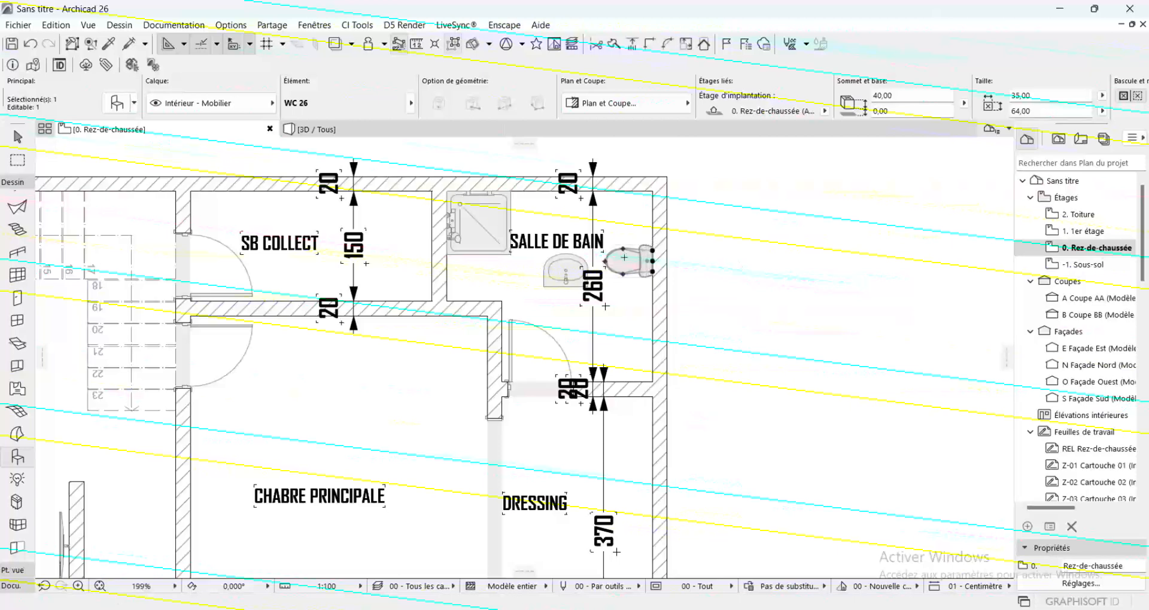
{"action": "key", "text": "Escape"}
Move the washbasin by its back midpoint onto the Salle de bain's south wall, east of the door
{"action": "left_click", "coordinate": [565, 269], "text": "shift"}
{"action": "left_click", "coordinate": [565, 253]}
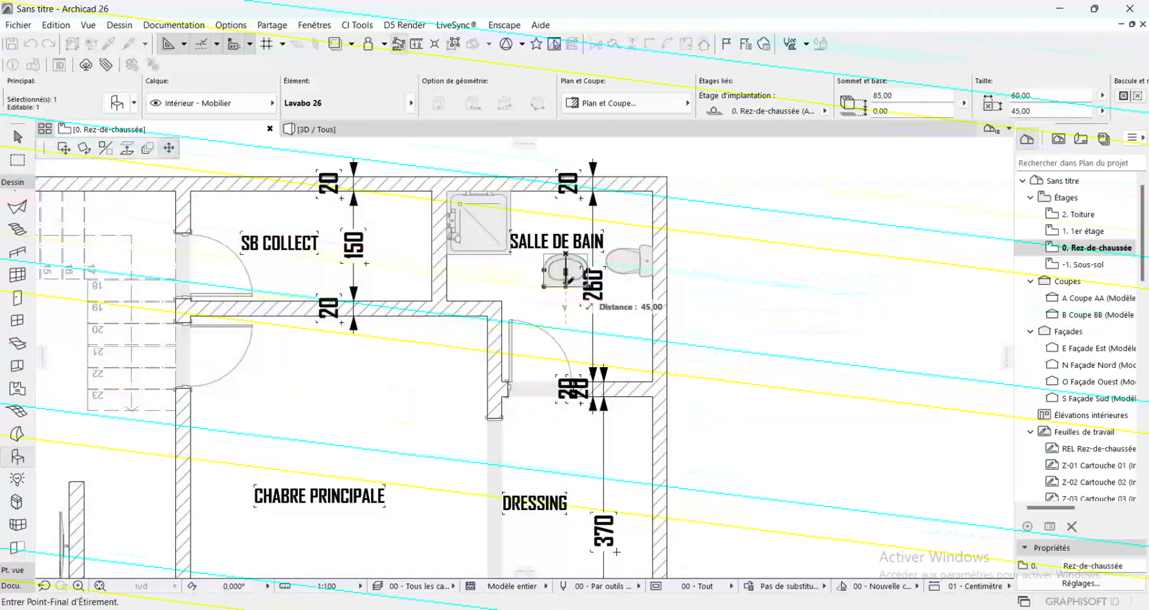
{"action": "left_click", "coordinate": [60, 149]}
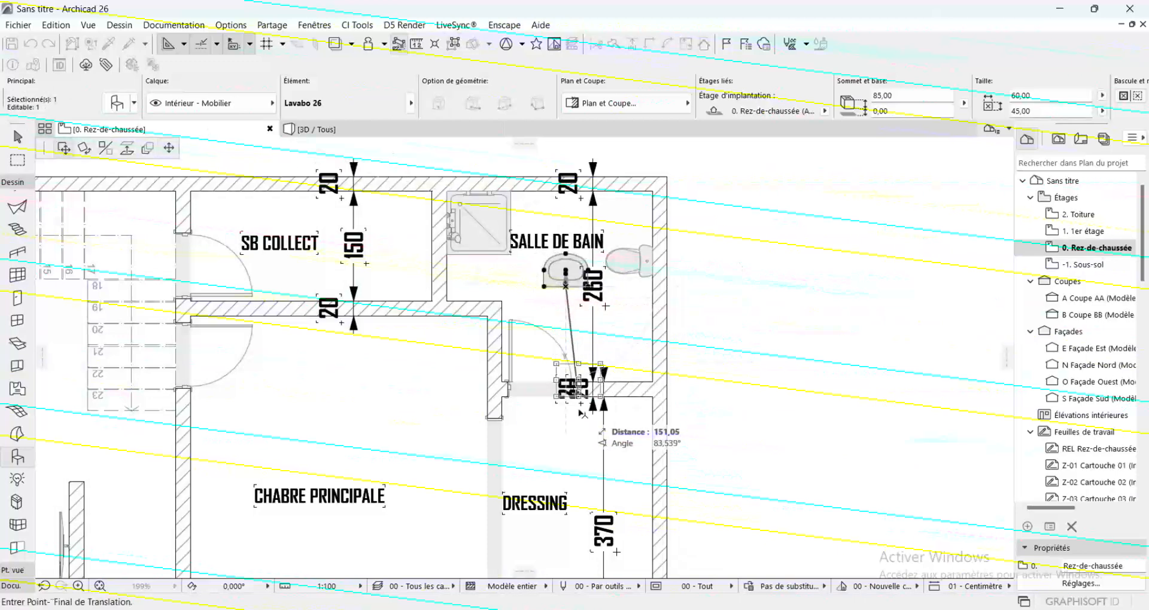
{"action": "left_click", "coordinate": [608, 382]}
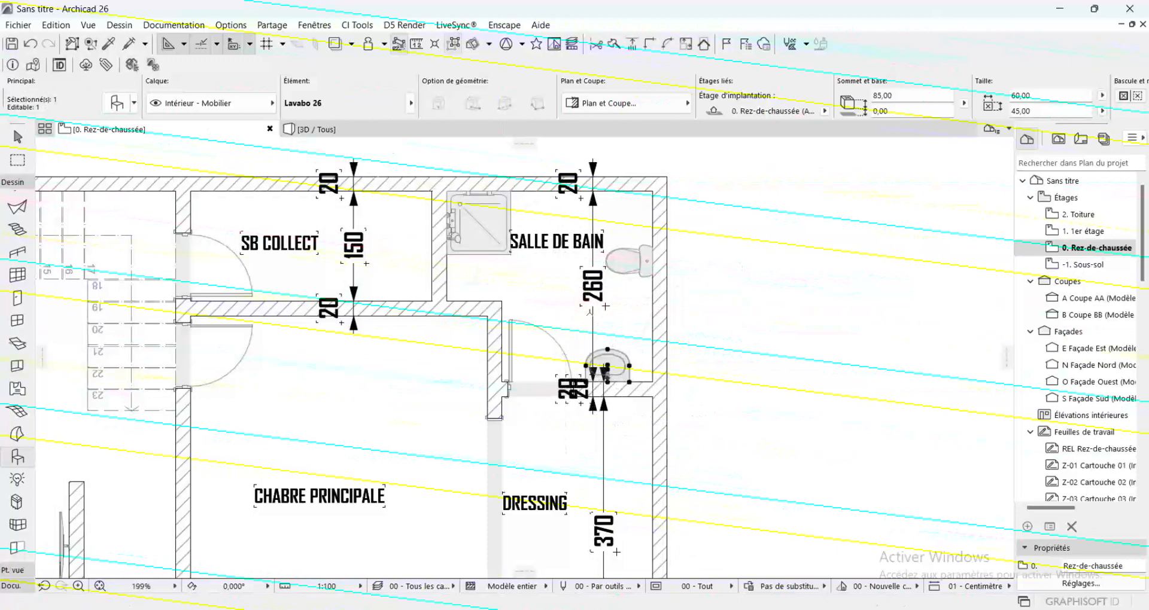
{"action": "key", "text": "Escape"}
{"action": "left_click", "coordinate": [641, 264]}
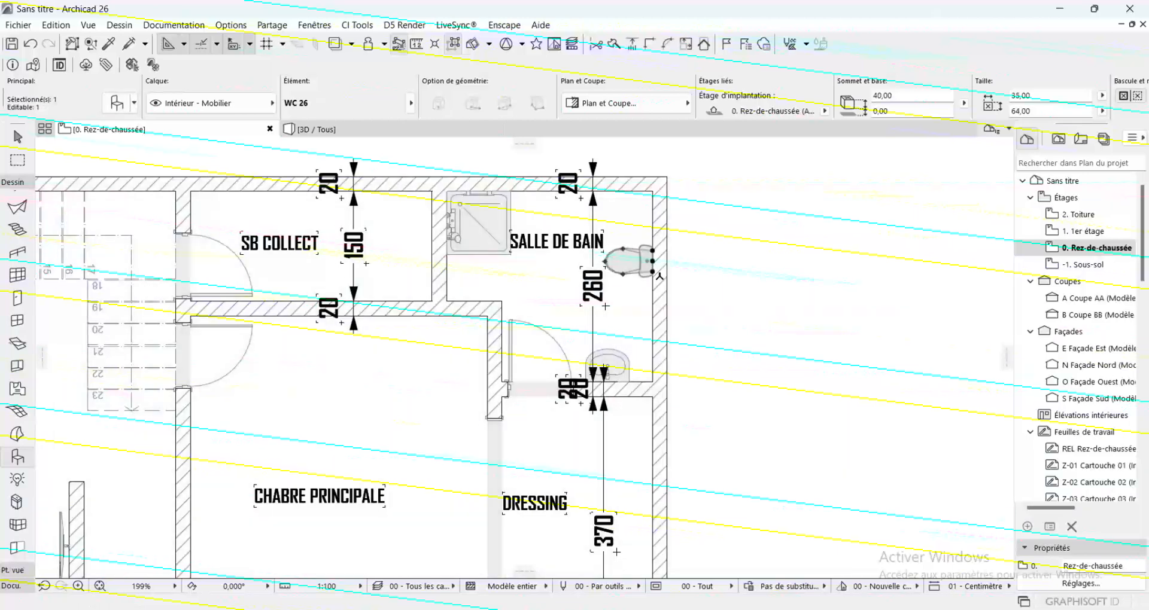
{"action": "key", "text": "Escape"}
{"action": "scroll", "coordinate": [667, 282], "scroll_direction": "down", "scroll_amount": 4}
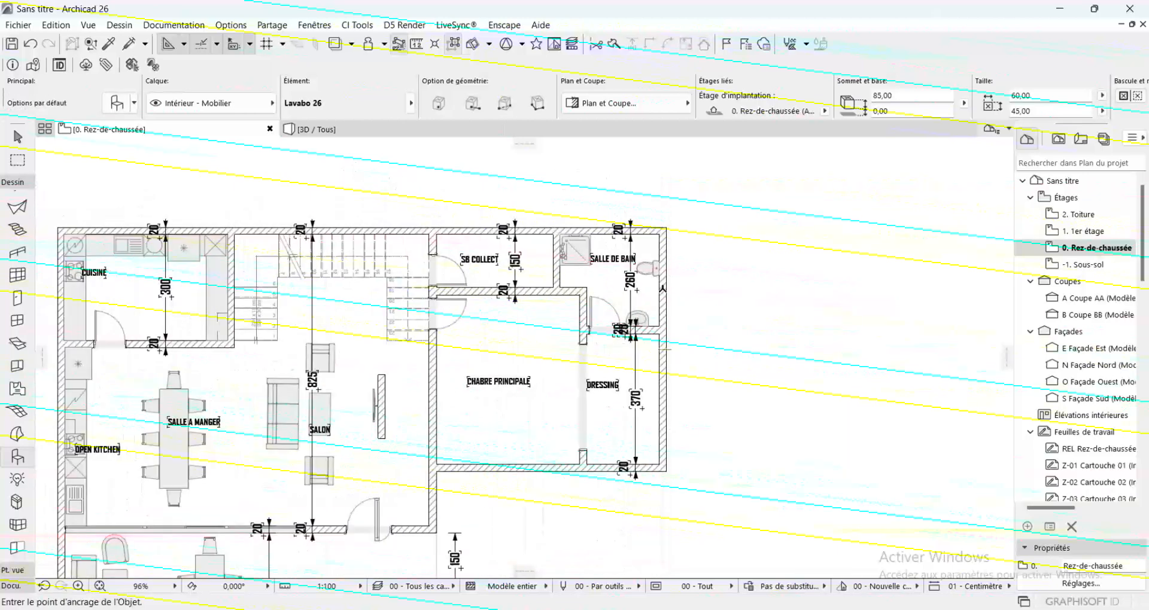
Mirror a copy of the Salle de bain's shower cabin westward across its west edge into SB Collect
{"action": "scroll", "coordinate": [485, 249], "scroll_direction": "up", "scroll_amount": 3}
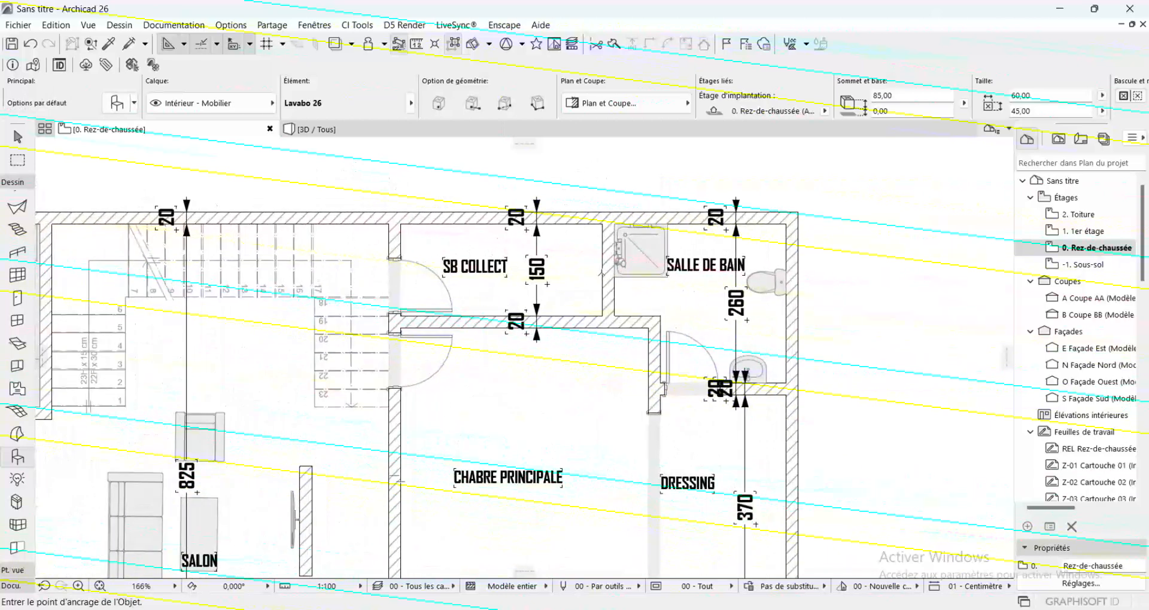
{"action": "left_click", "coordinate": [638, 250], "text": "shift"}
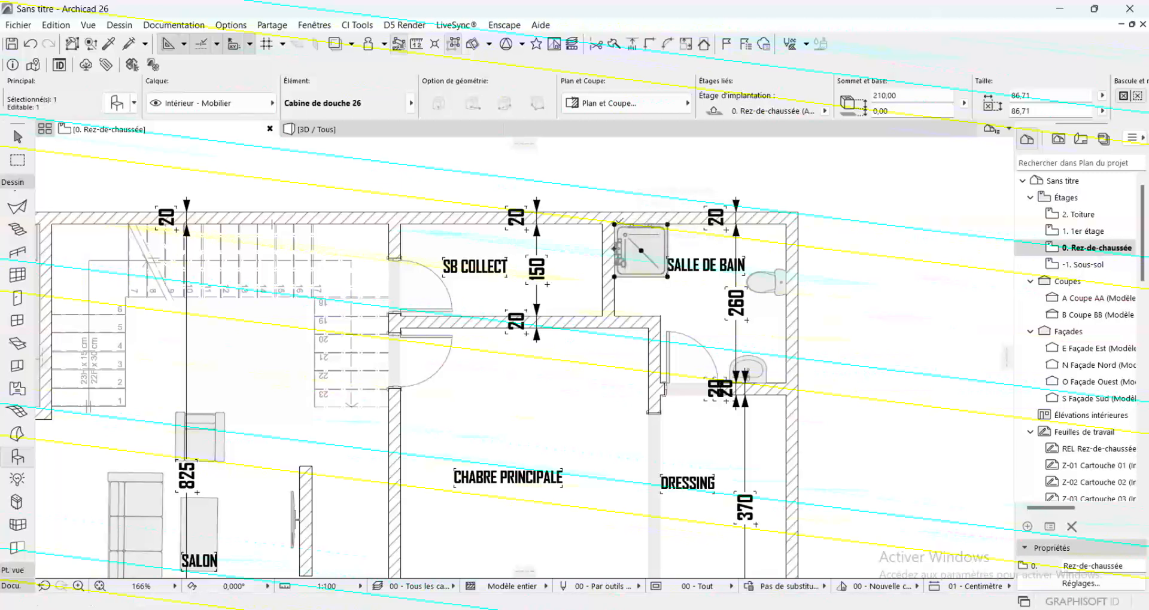
{"action": "left_click", "coordinate": [614, 223]}
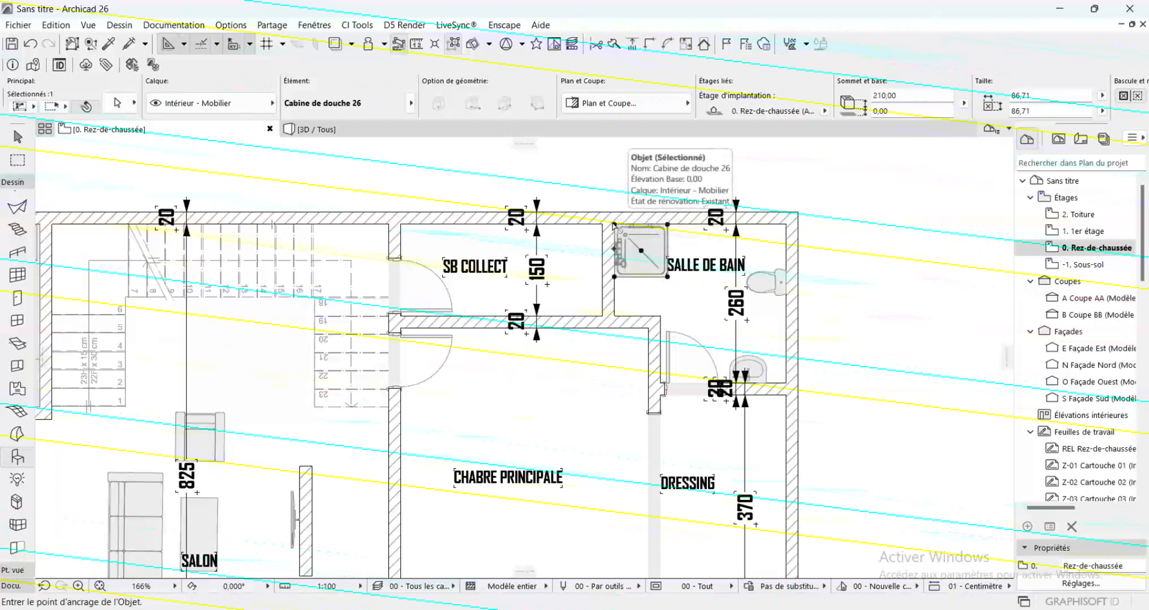
{"action": "key", "text": "ctrl+shift+m"}
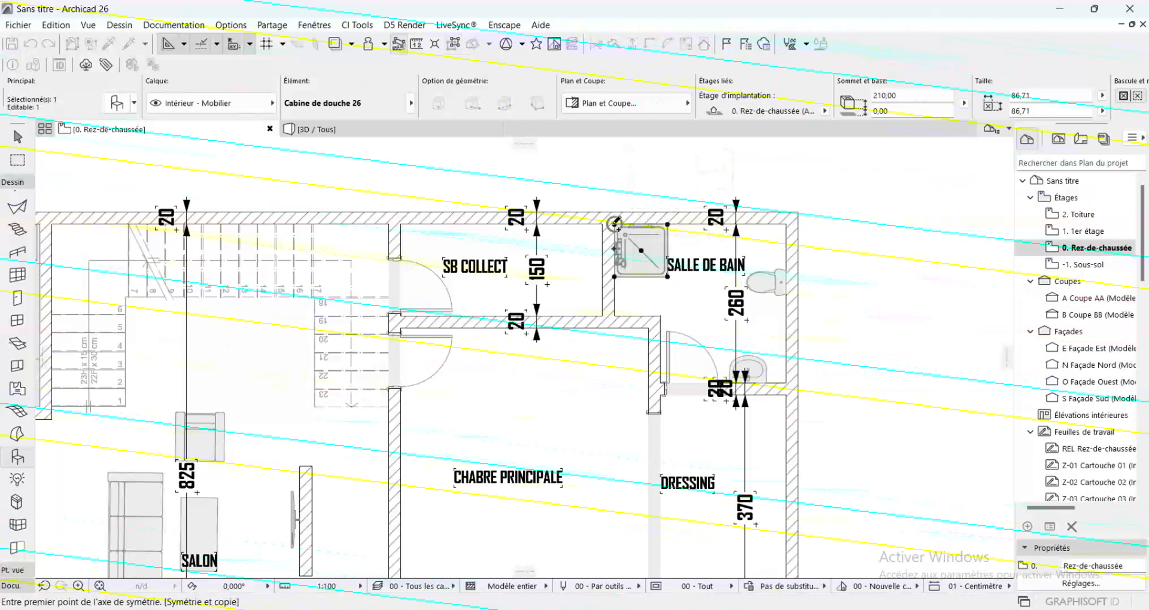
{"action": "left_click", "coordinate": [614, 224]}
{"action": "left_click", "coordinate": [615, 275]}
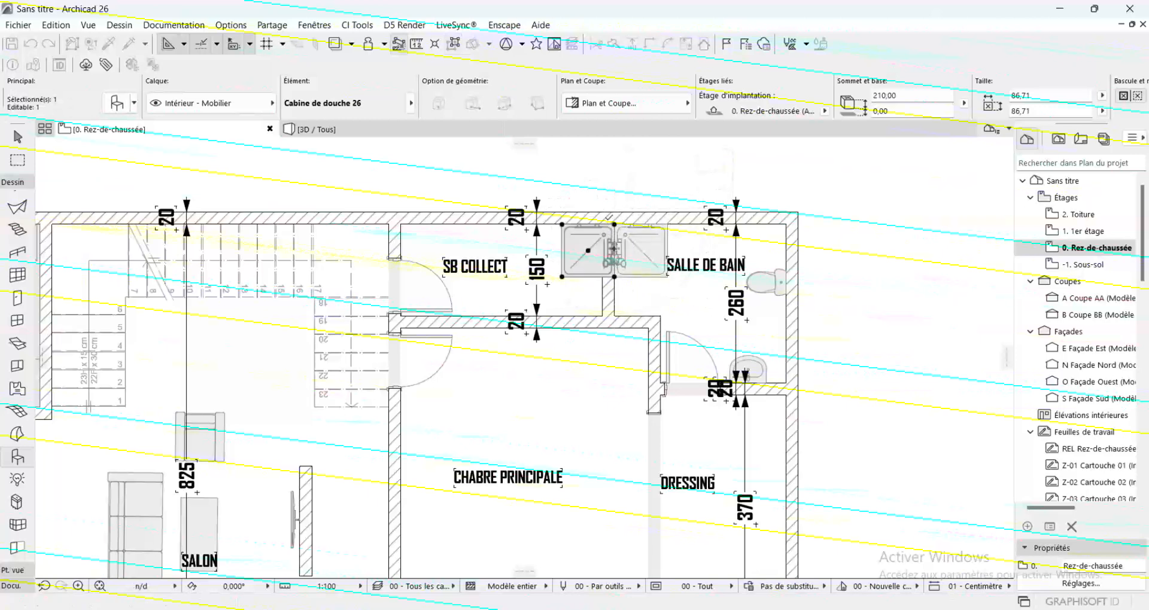
Move the mirrored shower cabin by its northeast corner to SB Collect's northeast inner corner
{"action": "left_click", "coordinate": [616, 226]}
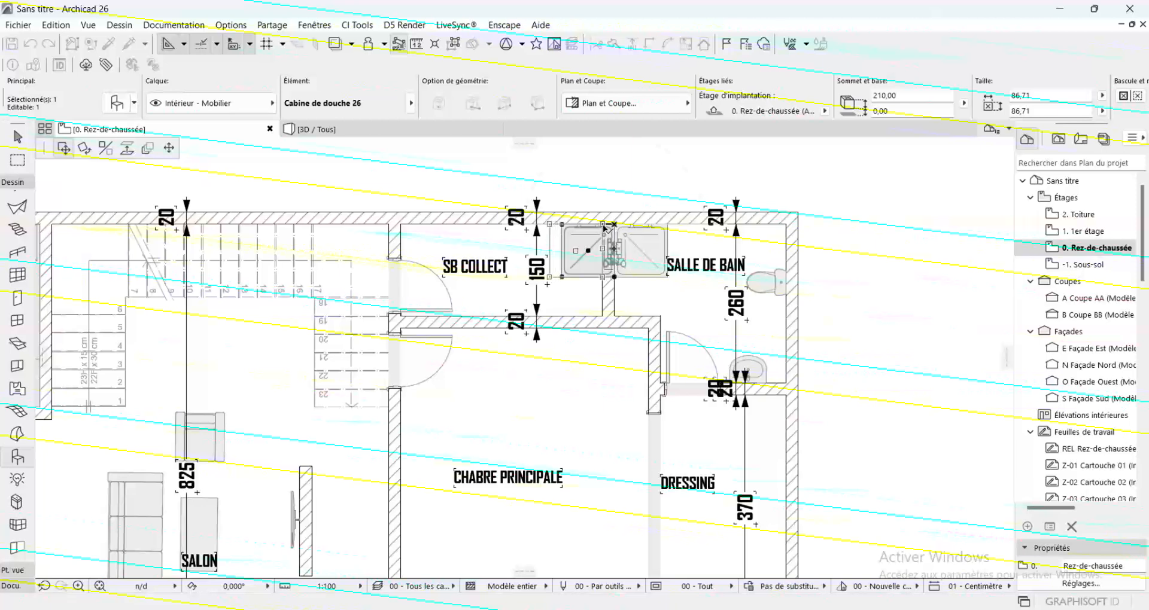
{"action": "left_click", "coordinate": [602, 225]}
{"action": "key", "text": "Escape"}
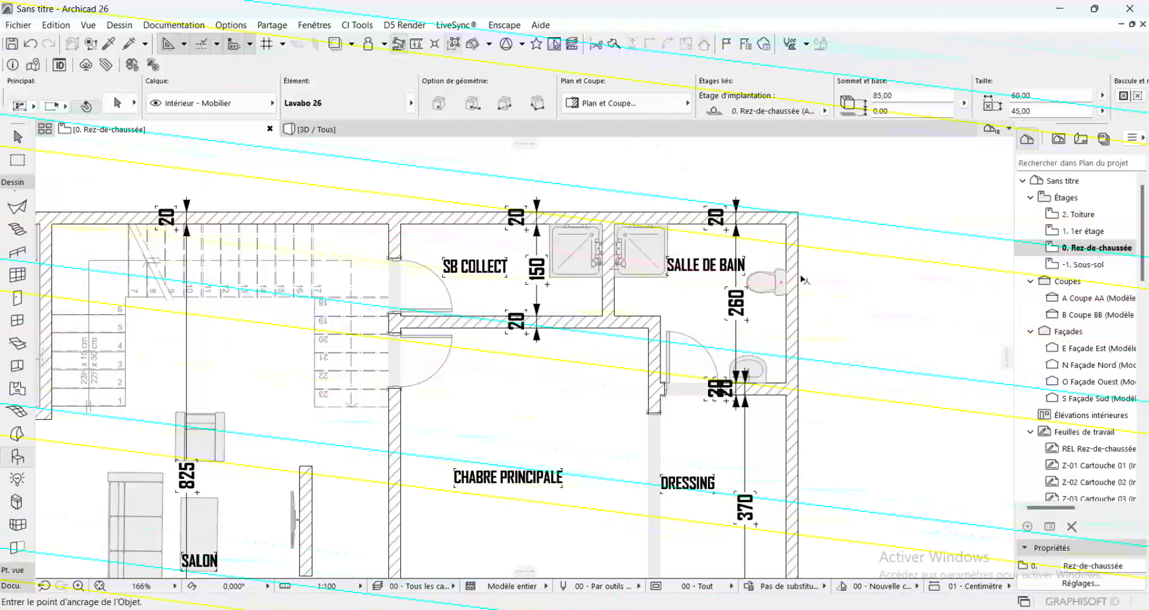
Copy the Salle de bain's toilet by its back midpoint onto SB Collect's east wall, south of the shower cabin
{"action": "left_click", "coordinate": [789, 284]}
{"action": "left_click", "coordinate": [785, 282]}
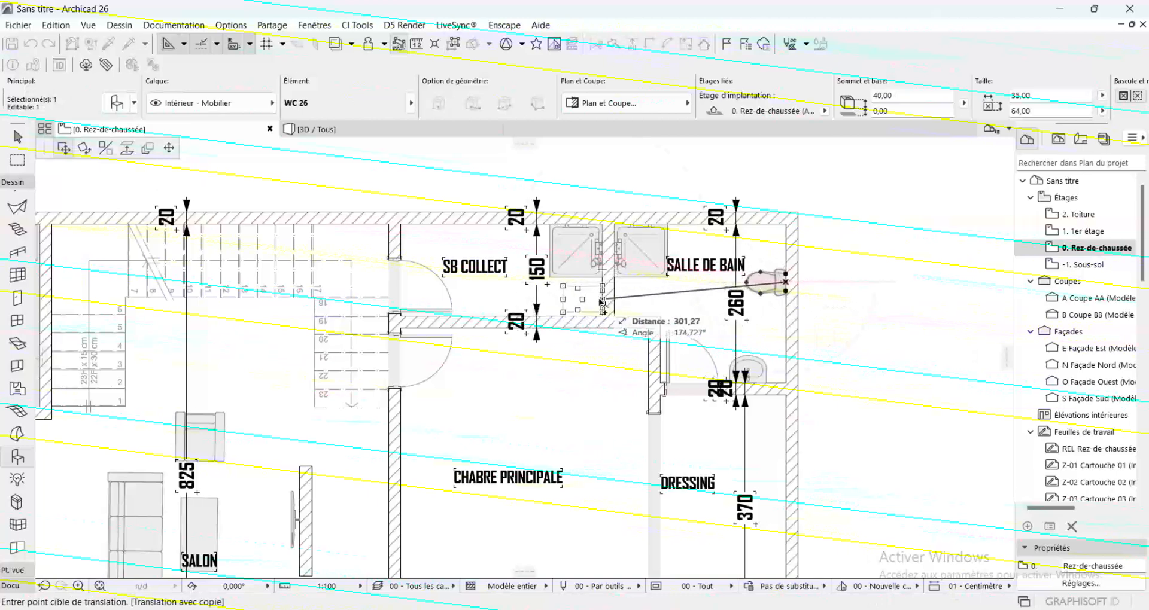
{"action": "left_click", "coordinate": [602, 300]}
{"action": "key", "text": "Escape"}
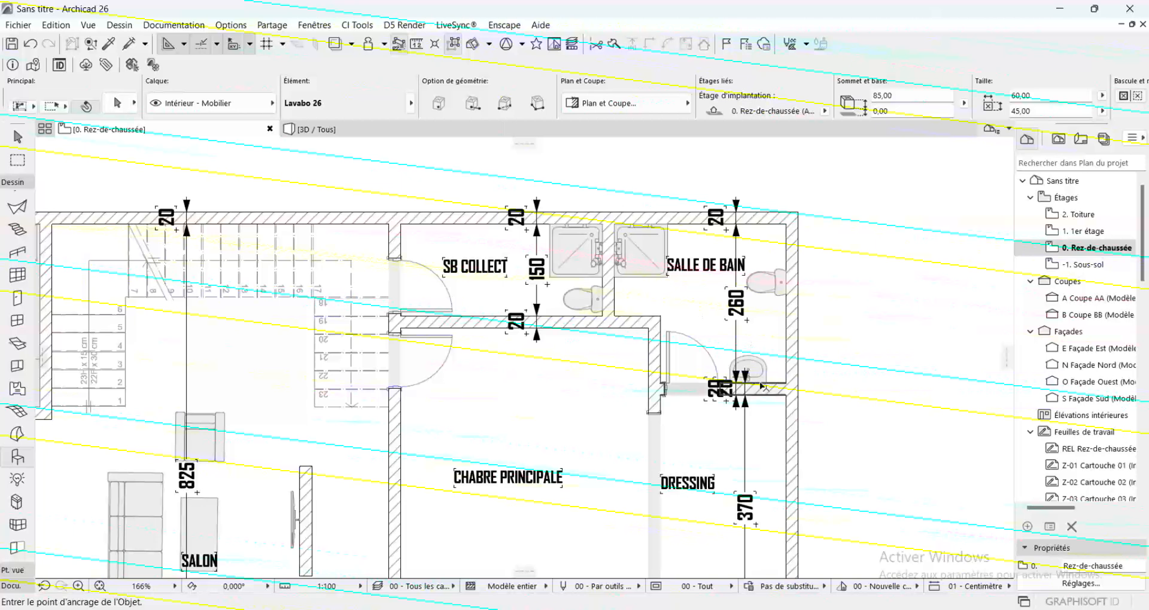
Copy the Salle de bain's washbasin by its back midpoint onto SB Collect's south wall, between the door and the toilet
{"action": "left_click", "coordinate": [759, 378]}
{"action": "left_click", "coordinate": [748, 379]}
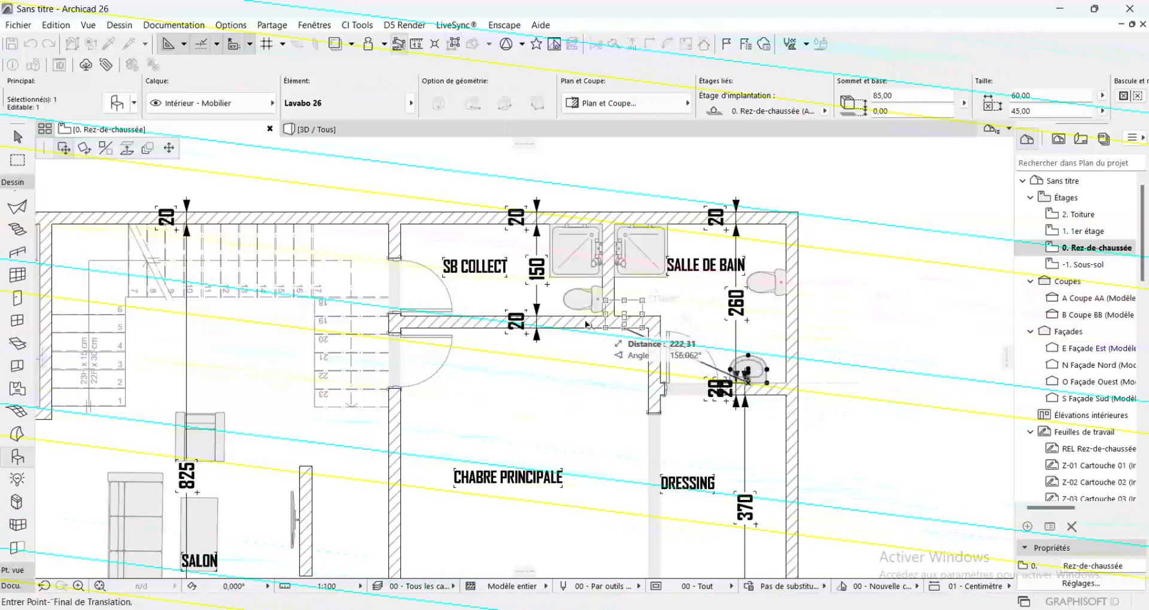
{"action": "left_click", "coordinate": [493, 317]}
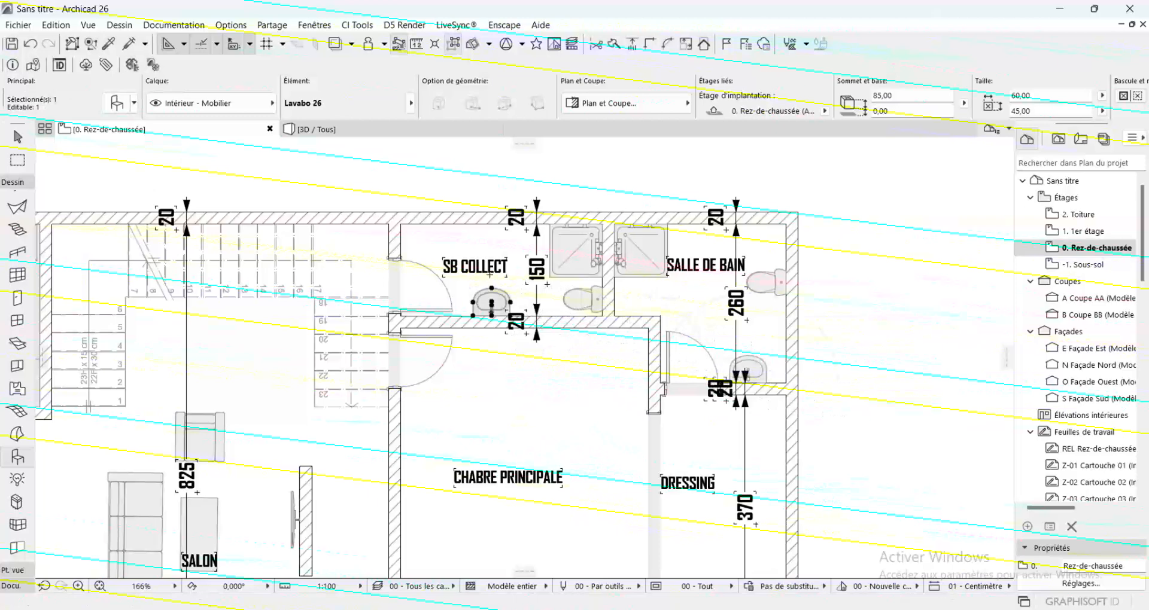
{"action": "key", "text": "Escape"}
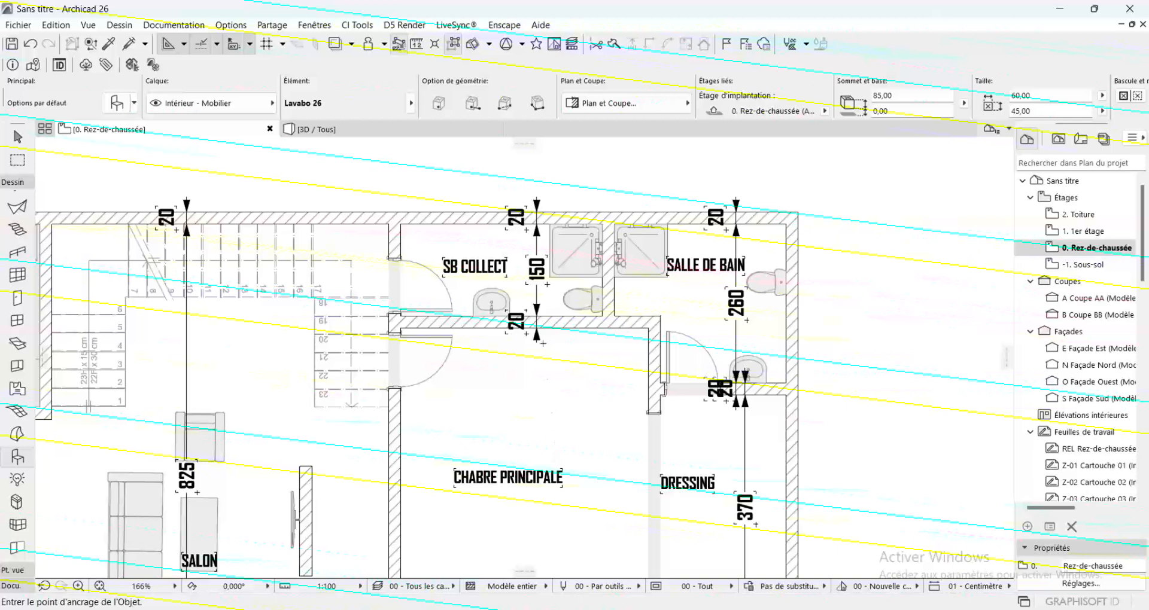
Move the bed by its headboard midpoint onto the main bedroom's west wall and rotate it 90° counterclockwise into the room
{"action": "scroll", "coordinate": [551, 295], "scroll_direction": "down", "scroll_amount": 5}
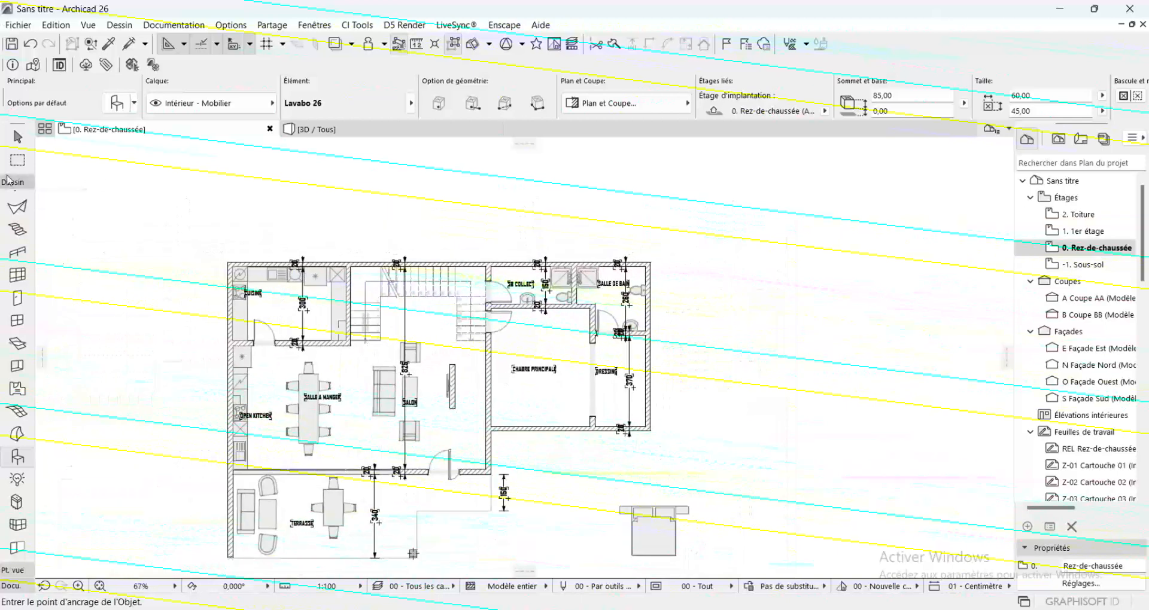
{"action": "left_click", "coordinate": [18, 136]}
{"action": "left_click", "coordinate": [637, 508]}
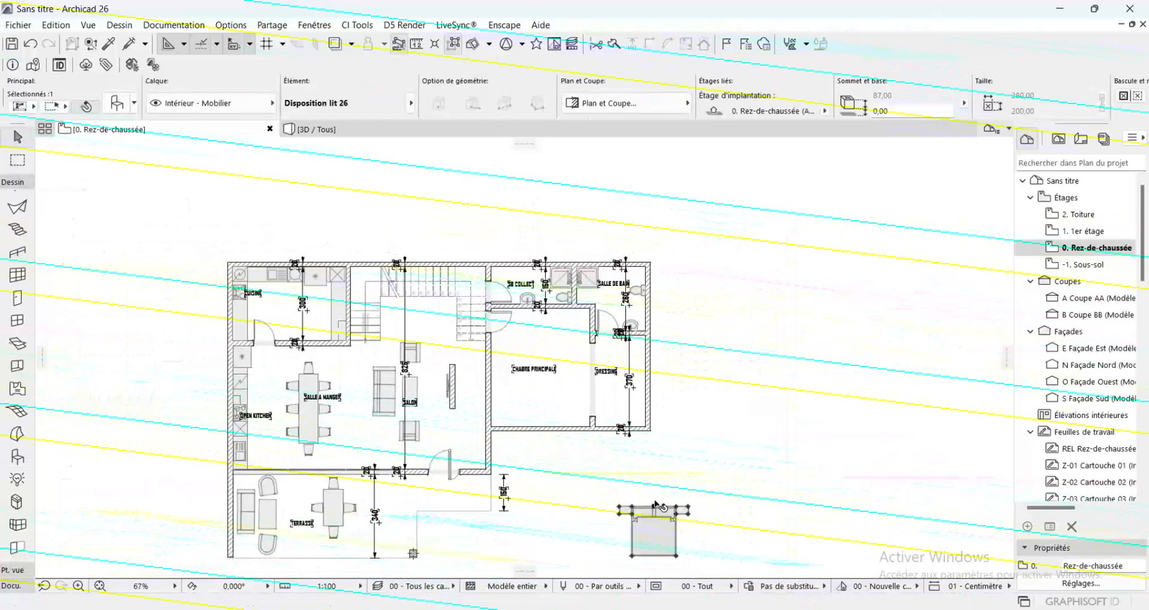
{"action": "left_click", "coordinate": [654, 509]}
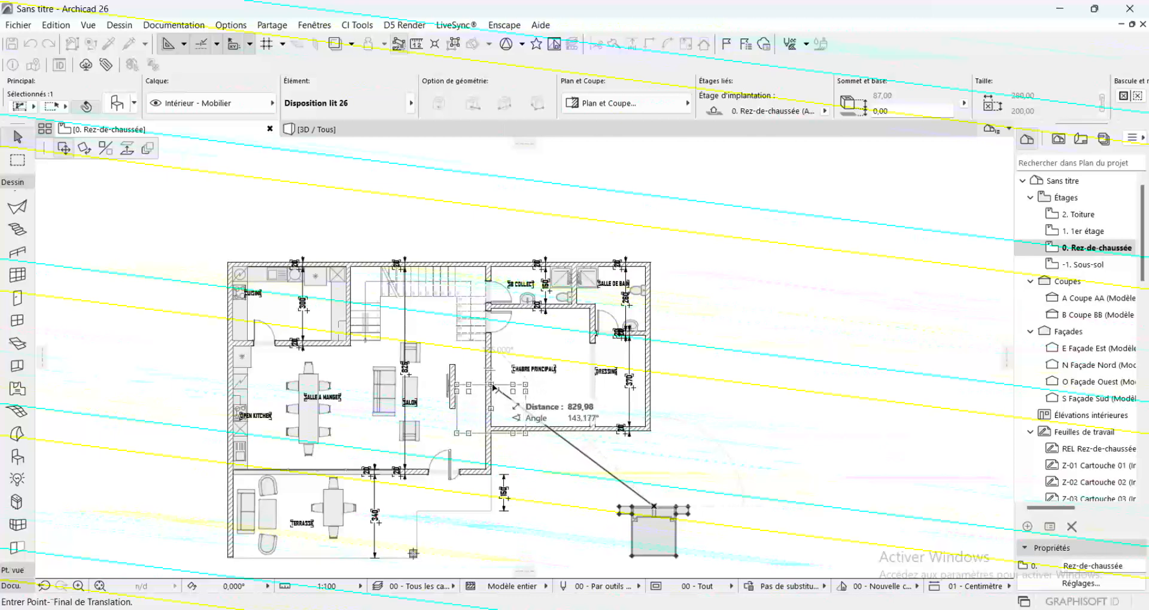
{"action": "left_click", "coordinate": [495, 388]}
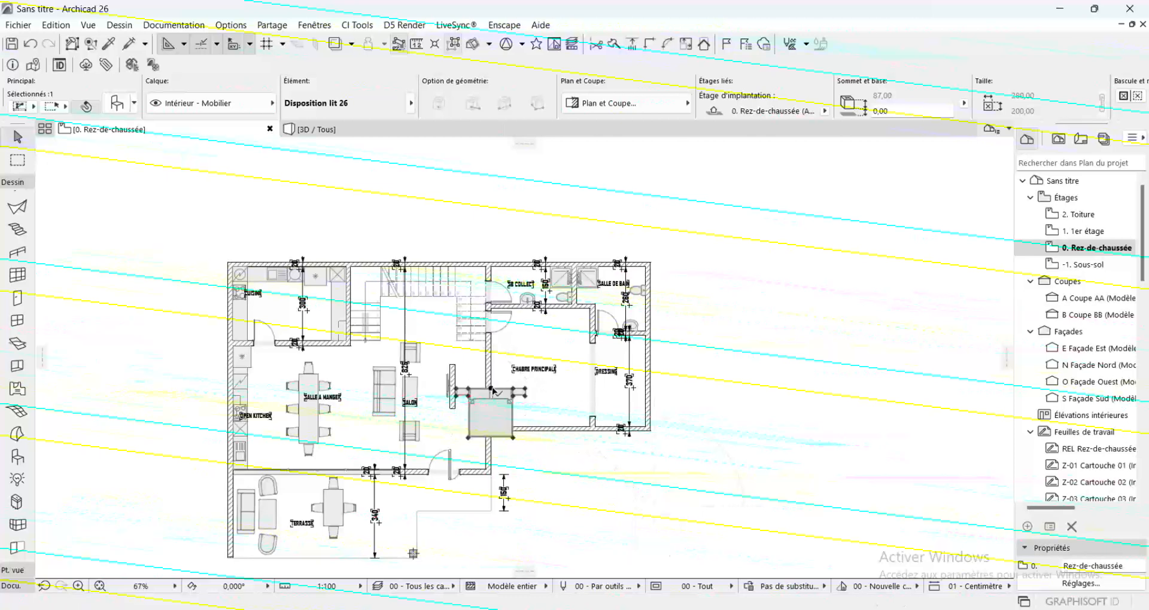
{"action": "key", "text": "ctrl+e"}
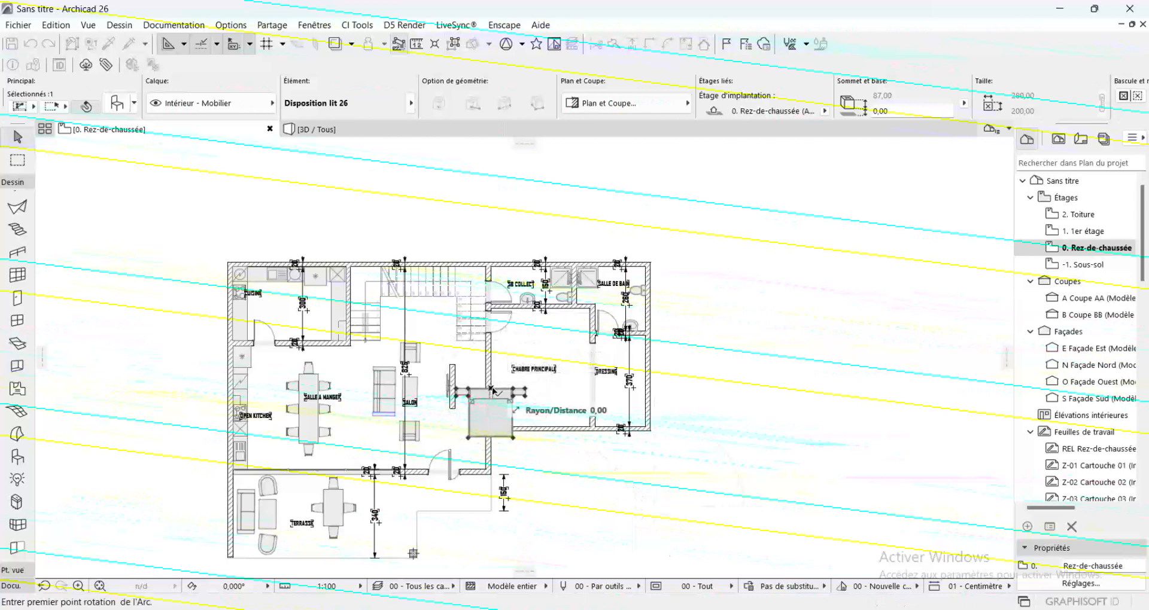
{"action": "left_click", "coordinate": [491, 389]}
{"action": "left_click", "coordinate": [491, 525]}
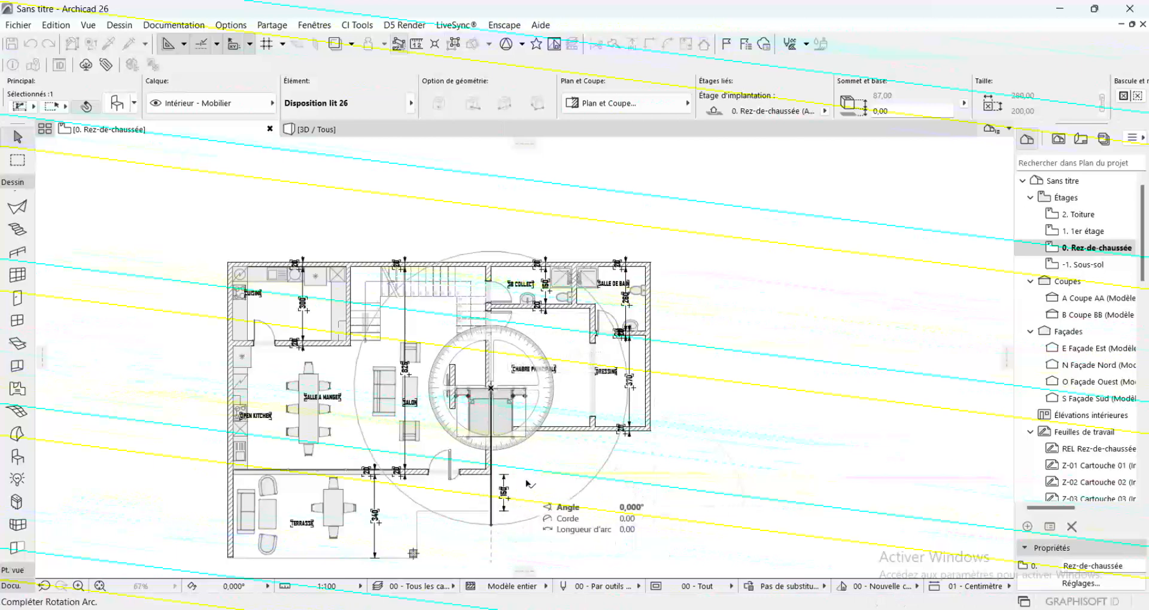
{"action": "left_click", "coordinate": [601, 393]}
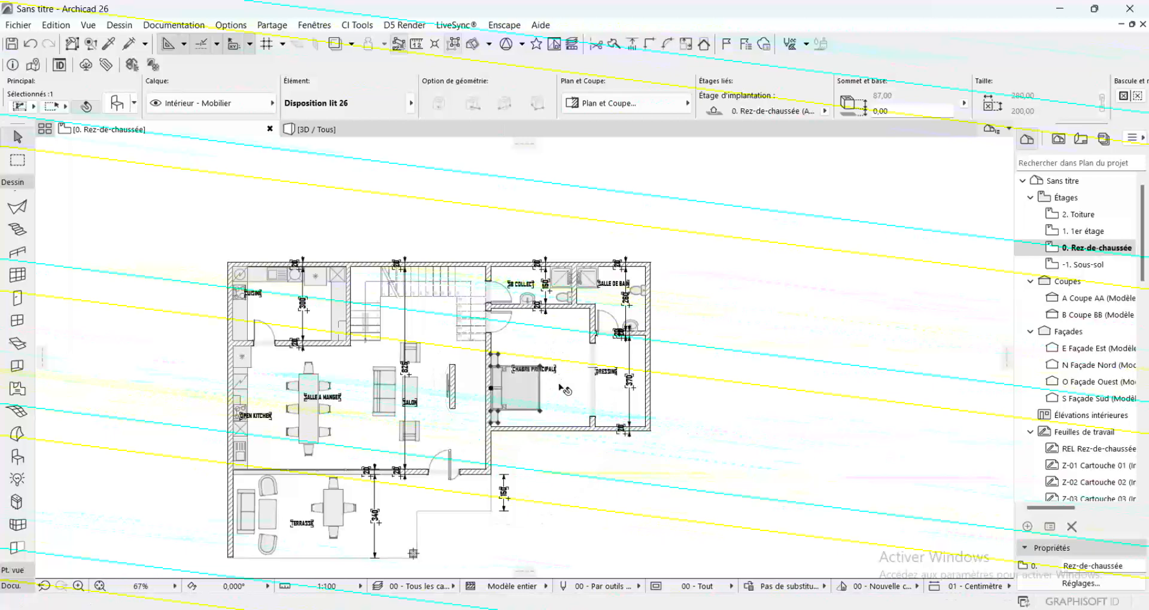
Shift the bed slightly north along the main bedroom's west wall, keeping its headboard flush with the wall face
{"action": "scroll", "coordinate": [565, 390], "scroll_direction": "up", "scroll_amount": 5}
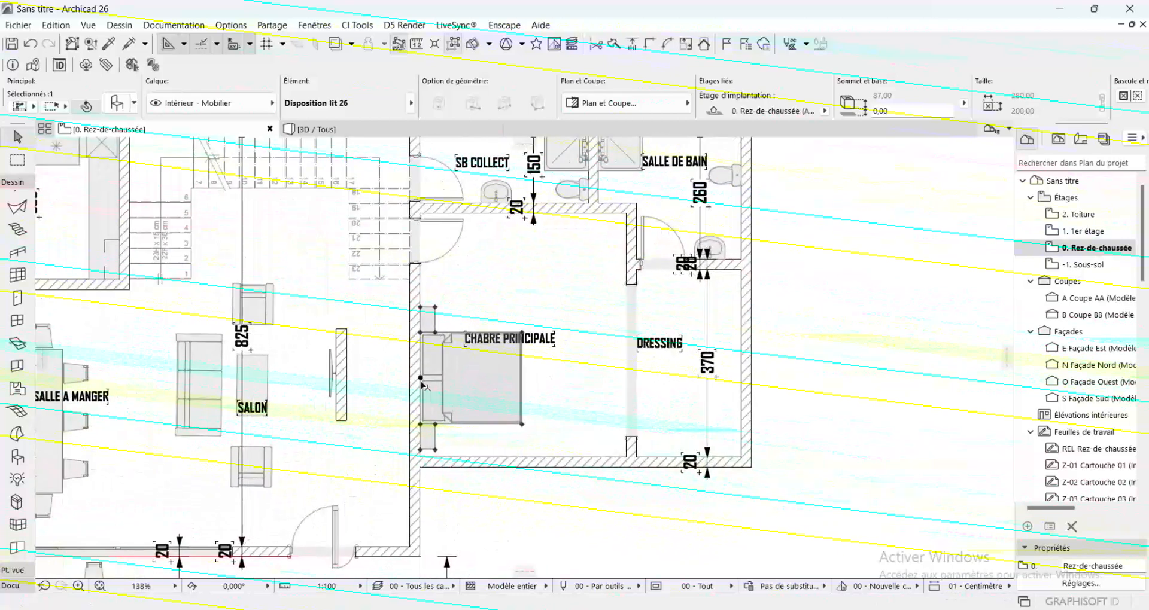
{"action": "left_click", "coordinate": [420, 378]}
{"action": "scroll", "coordinate": [420, 367], "scroll_direction": "up", "scroll_amount": 4}
{"action": "left_click", "coordinate": [421, 368]}
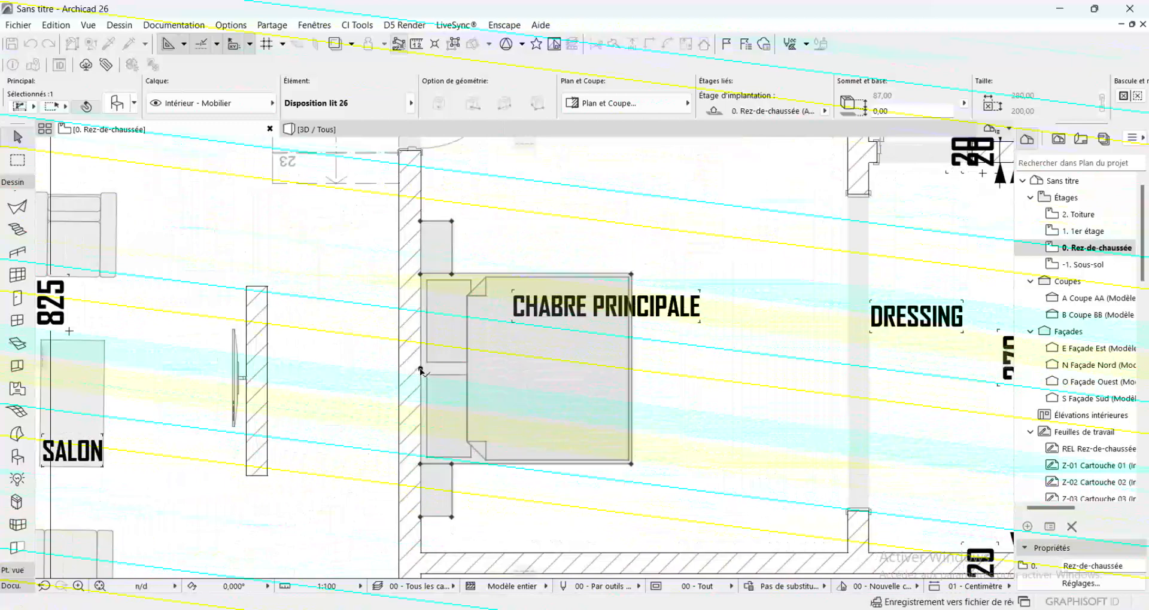
{"action": "scroll", "coordinate": [416, 231], "scroll_direction": "up", "scroll_amount": 6}
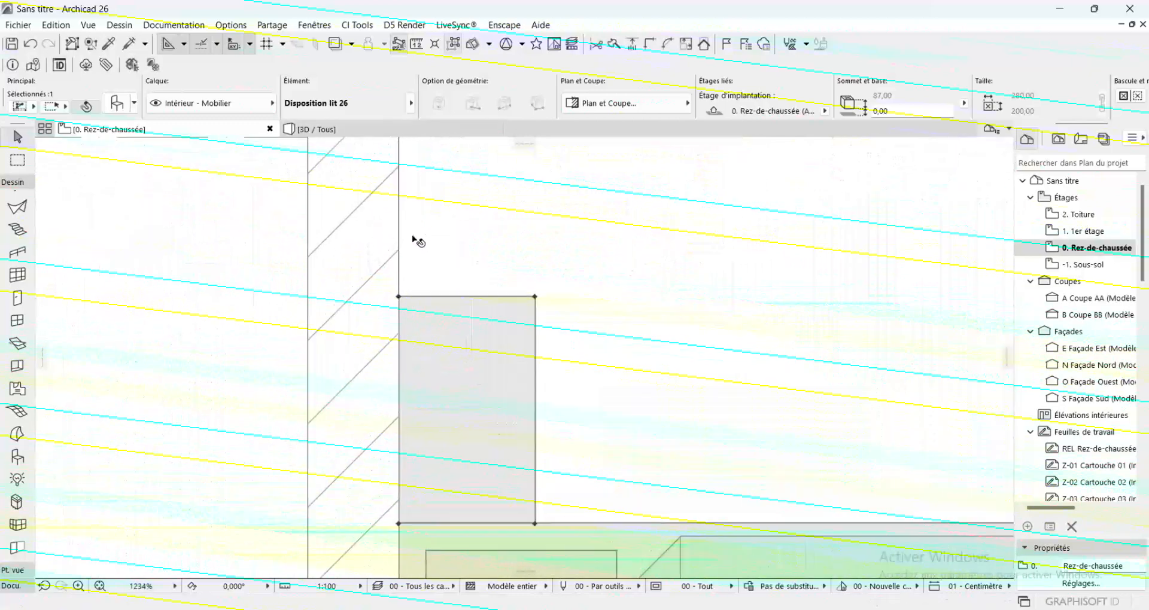
{"action": "scroll", "coordinate": [414, 240], "scroll_direction": "down", "scroll_amount": 9}
{"action": "scroll", "coordinate": [413, 238], "scroll_direction": "down", "scroll_amount": 5}
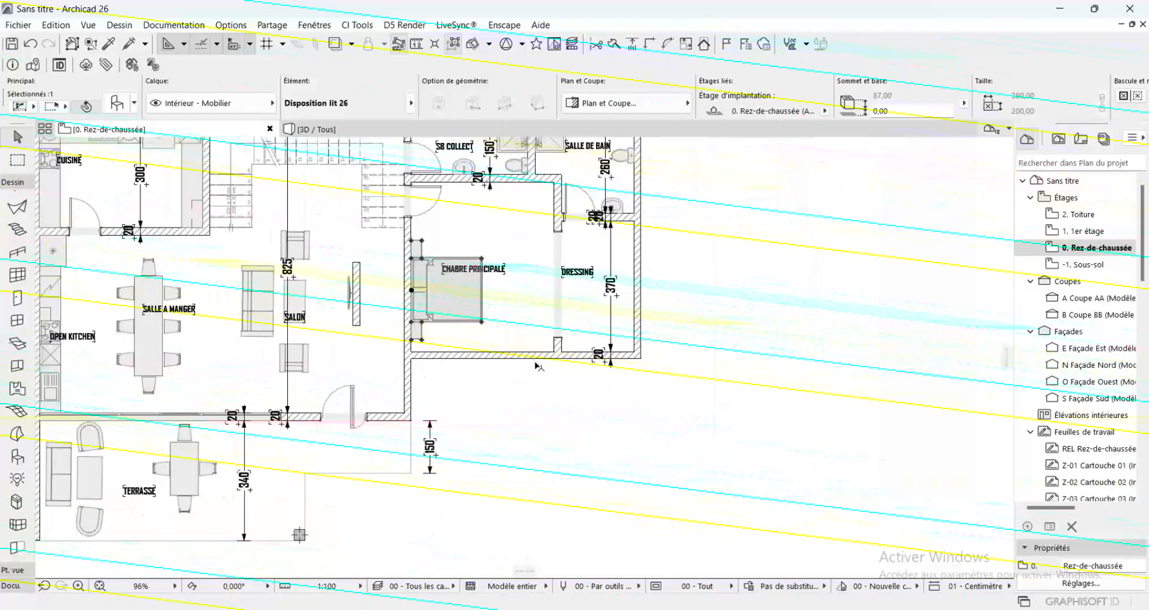
{"action": "left_click", "coordinate": [569, 410]}
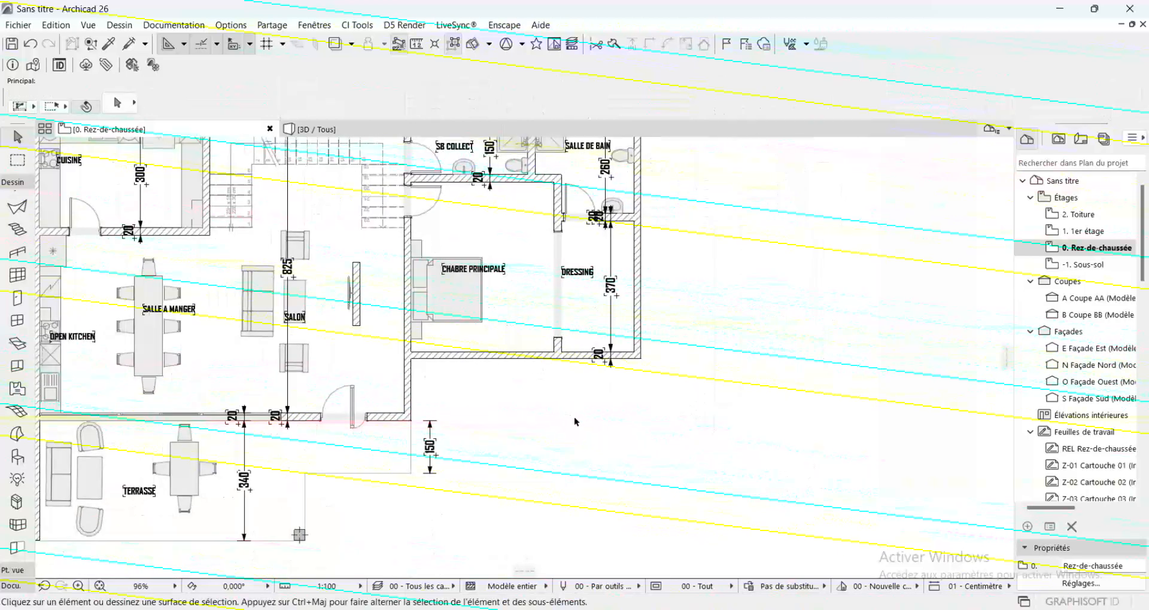
Set the default window to Fenêtre horizontale à châssis multiples 26 with four panels
{"action": "scroll", "coordinate": [583, 464], "scroll_direction": "down", "scroll_amount": 4}
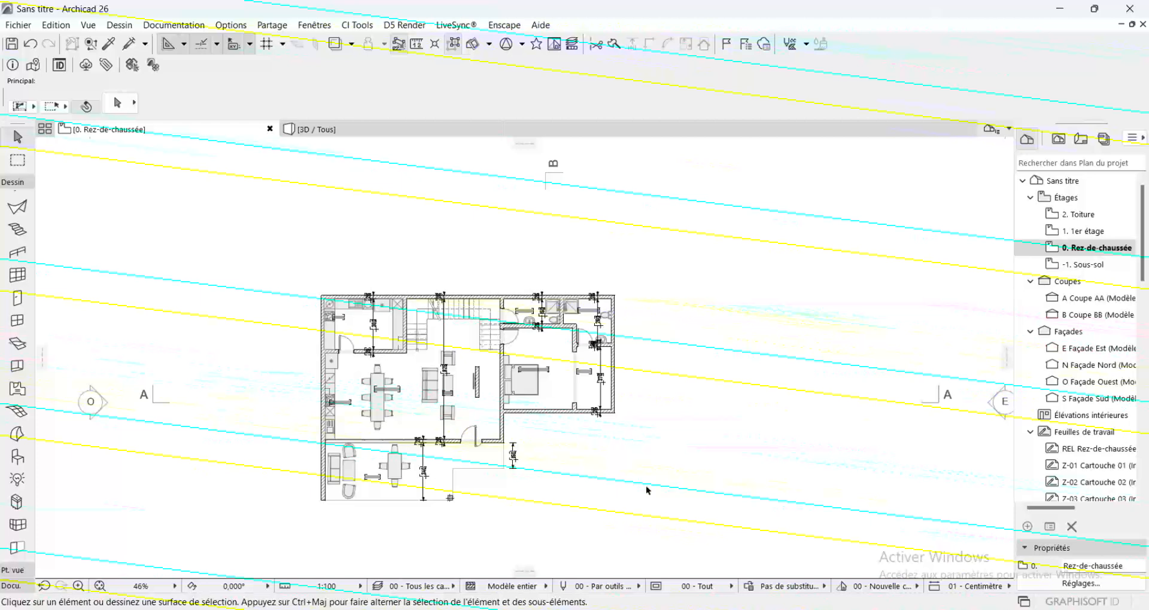
{"action": "scroll", "coordinate": [589, 418], "scroll_direction": "up", "scroll_amount": 2}
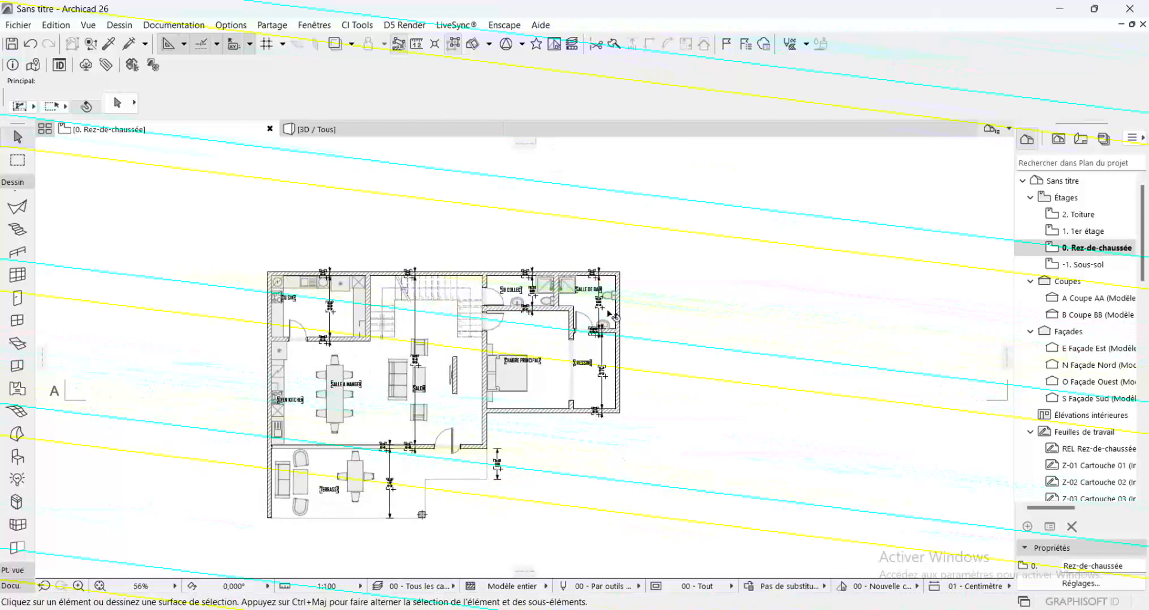
{"action": "left_click", "coordinate": [15, 323]}
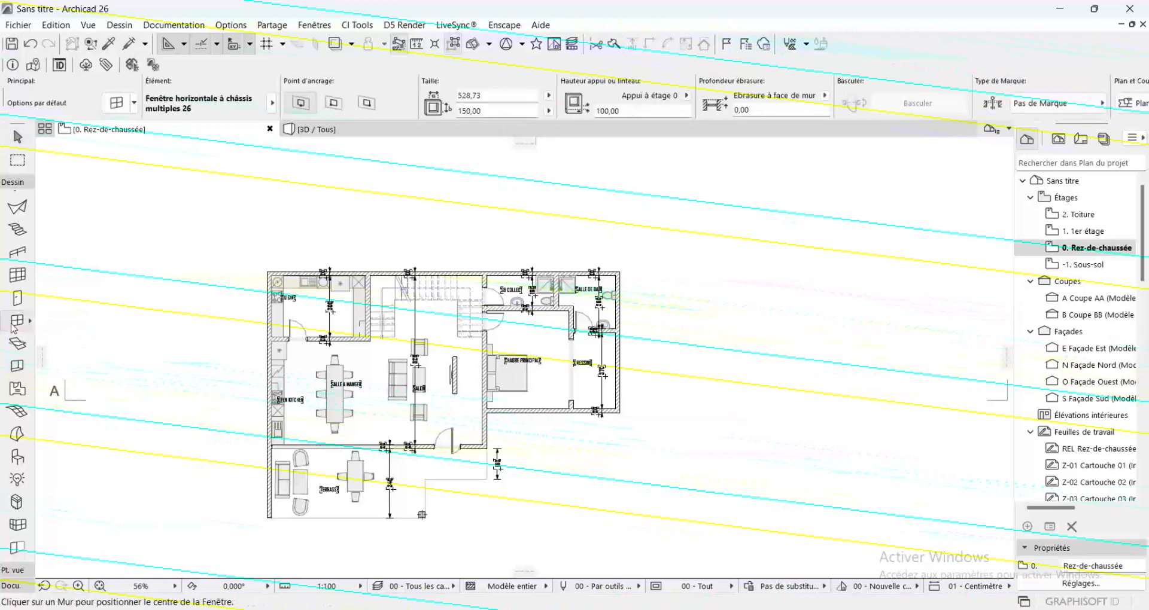
{"action": "double_click", "coordinate": [15, 324]}
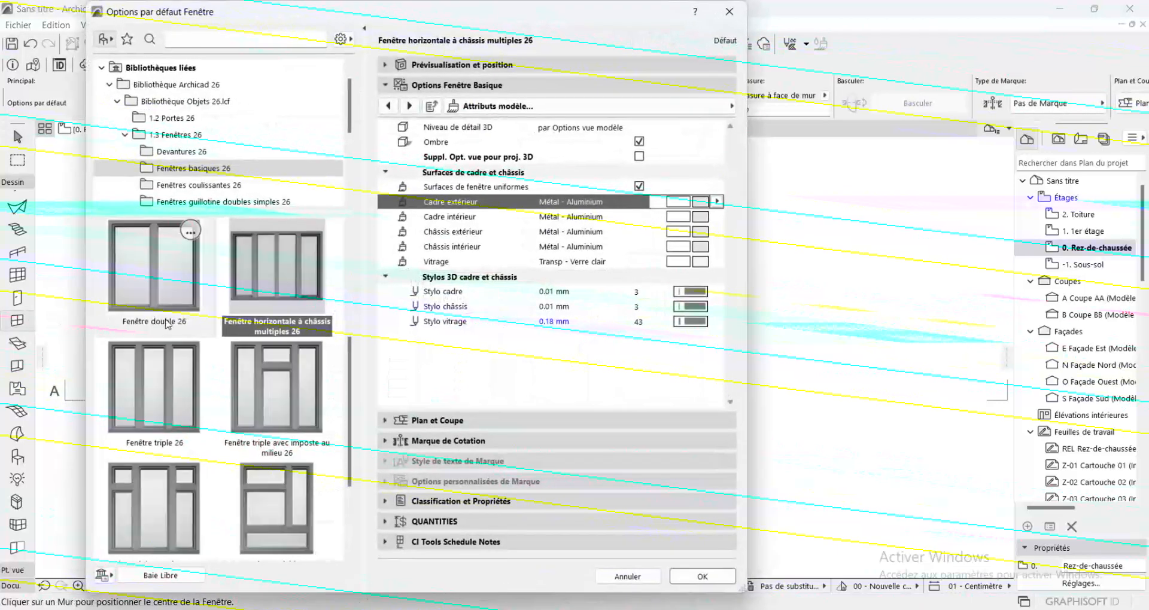
{"action": "left_click", "coordinate": [177, 368]}
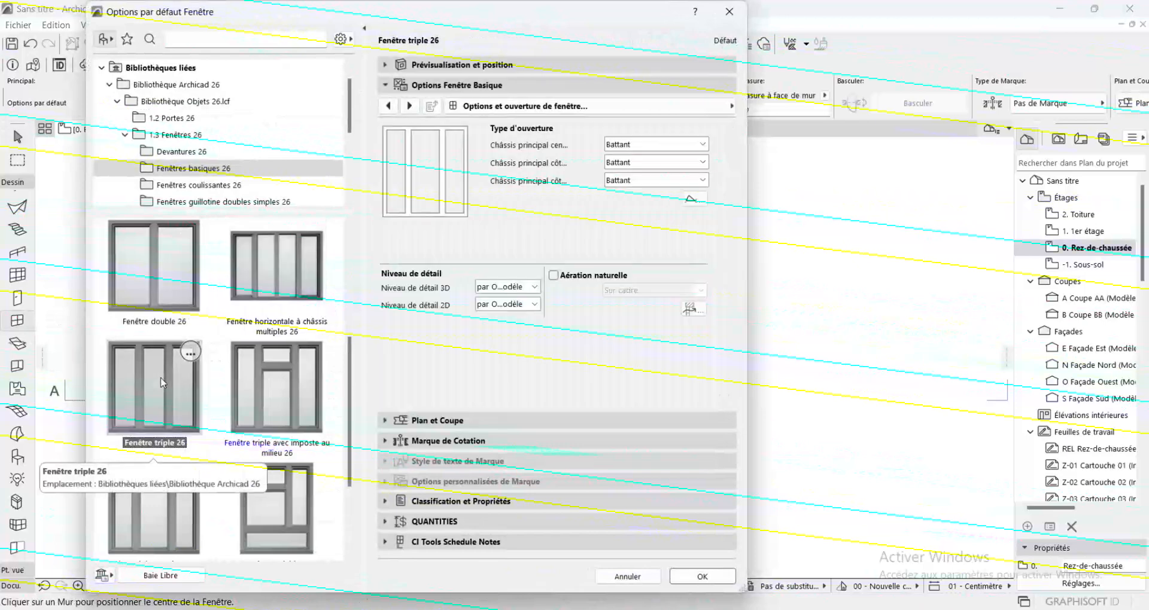
{"action": "left_click", "coordinate": [307, 239]}
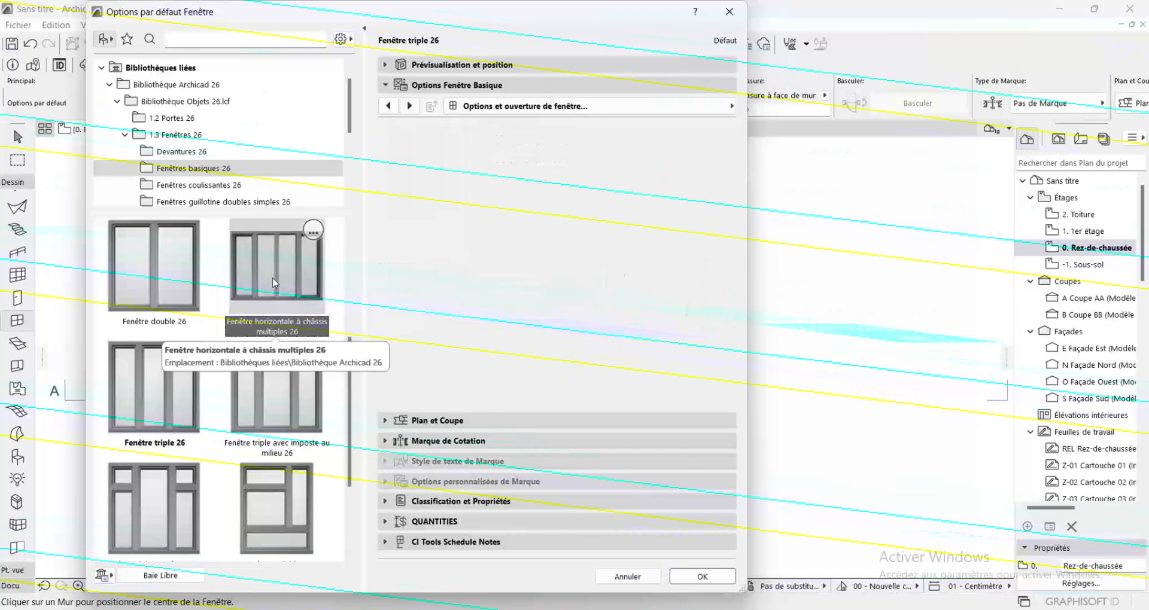
{"action": "left_click", "coordinate": [701, 577]}
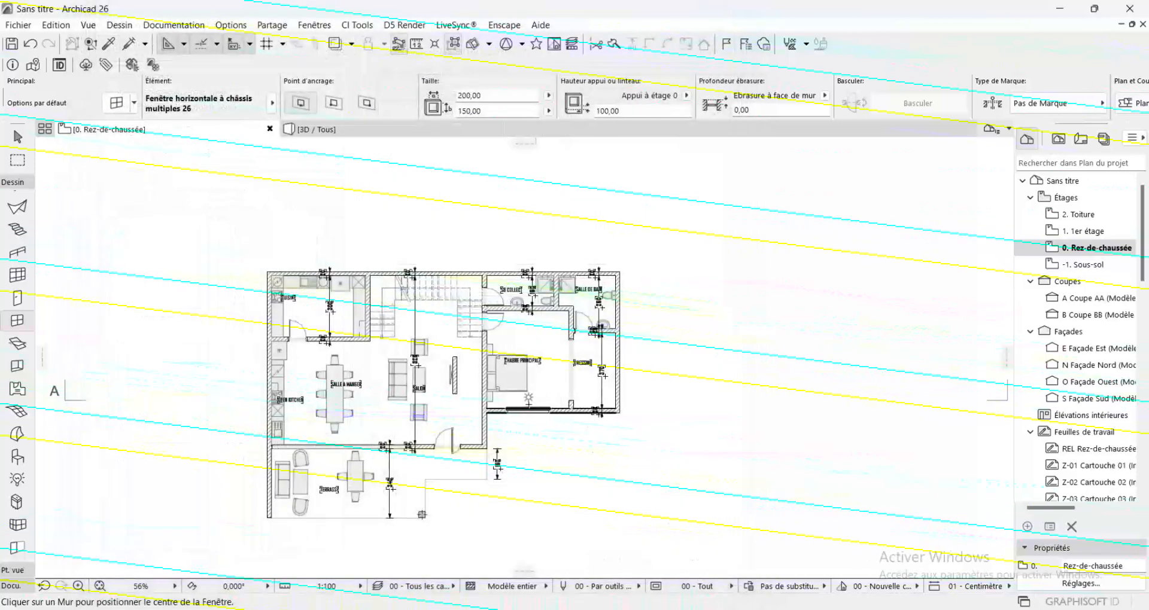
Place a 200 × 150 cm window with a 100 cm sill in the main bedroom's south wall
{"action": "left_click", "coordinate": [529, 408]}
{"action": "left_click", "coordinate": [528, 403]}
{"action": "scroll", "coordinate": [529, 403], "scroll_direction": "up", "scroll_amount": 4}
{"action": "scroll", "coordinate": [528, 403], "scroll_direction": "down", "scroll_amount": 2}
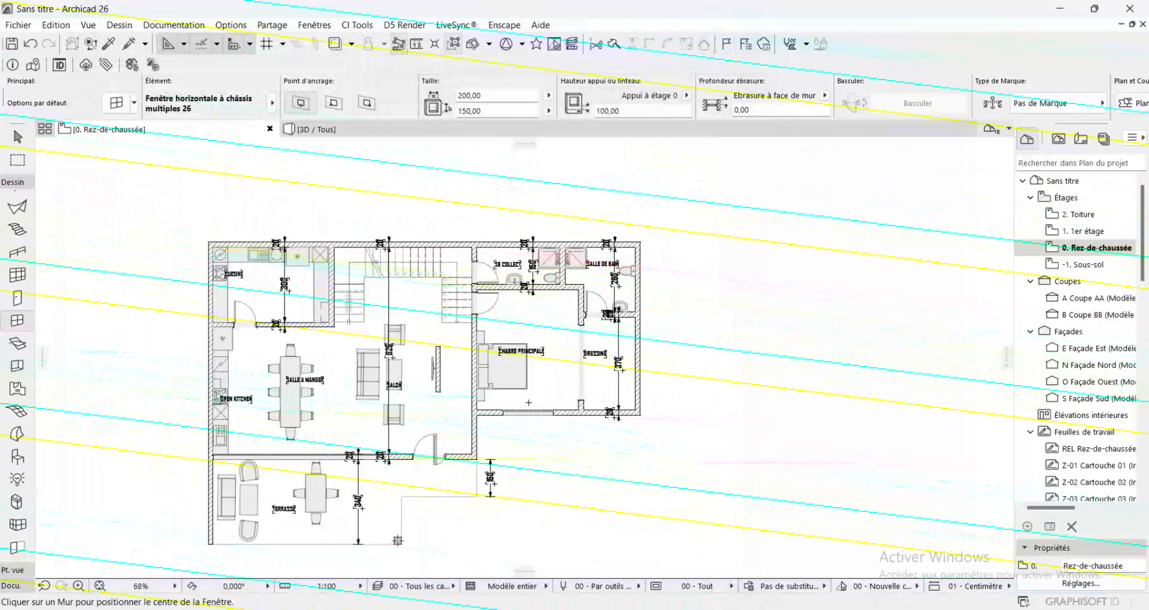
{"action": "scroll", "coordinate": [529, 405], "scroll_direction": "up", "scroll_amount": 2}
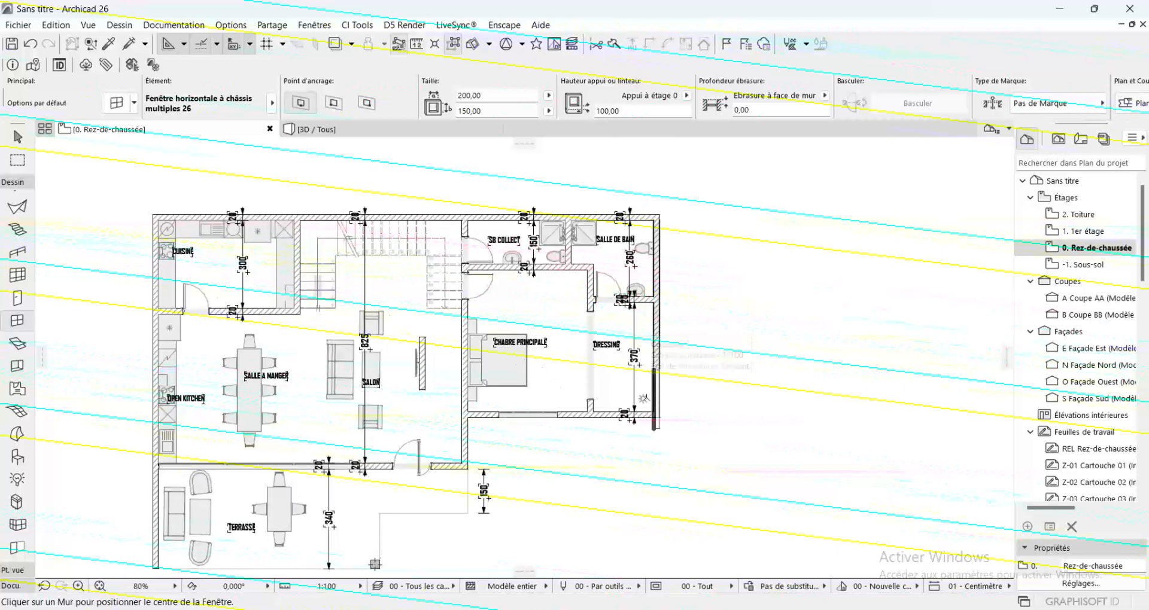
{"action": "scroll", "coordinate": [655, 413], "scroll_direction": "up", "scroll_amount": 5}
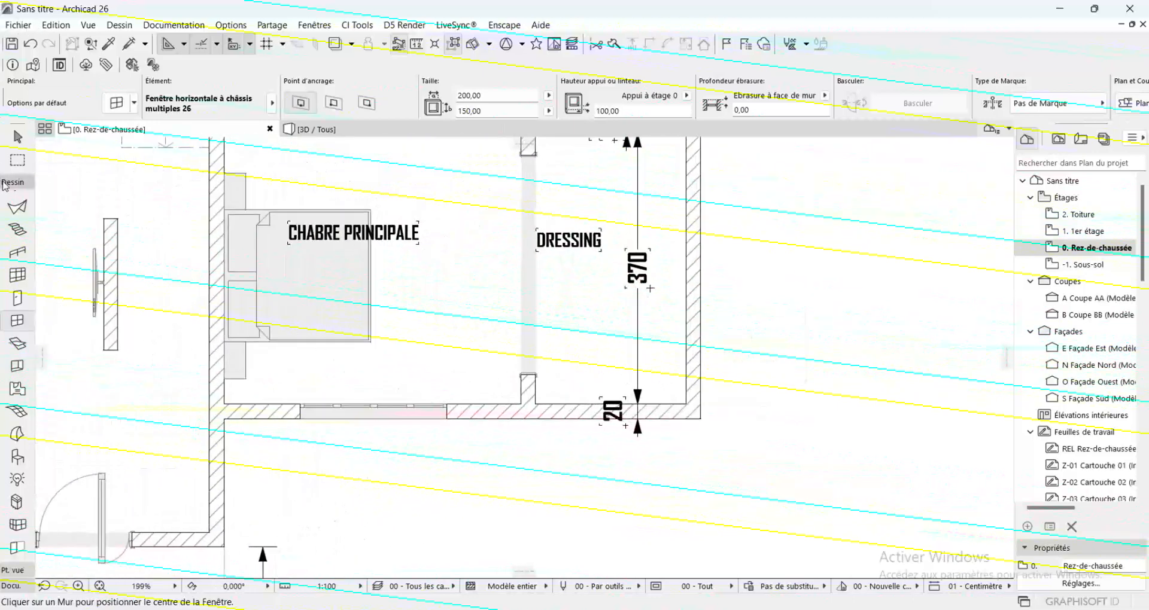
{"action": "left_click", "coordinate": [22, 139]}
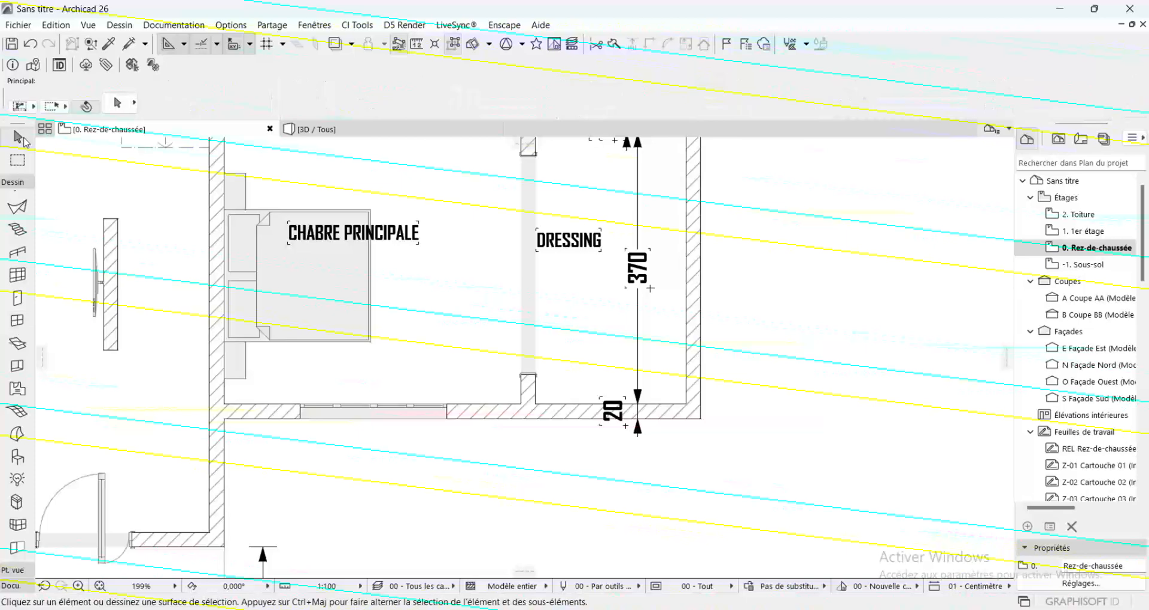
Stretch the main bedroom's south window in both directions to about 399 cm wide, spanning from the west wall to the dressing partition
{"action": "left_click", "coordinate": [443, 407]}
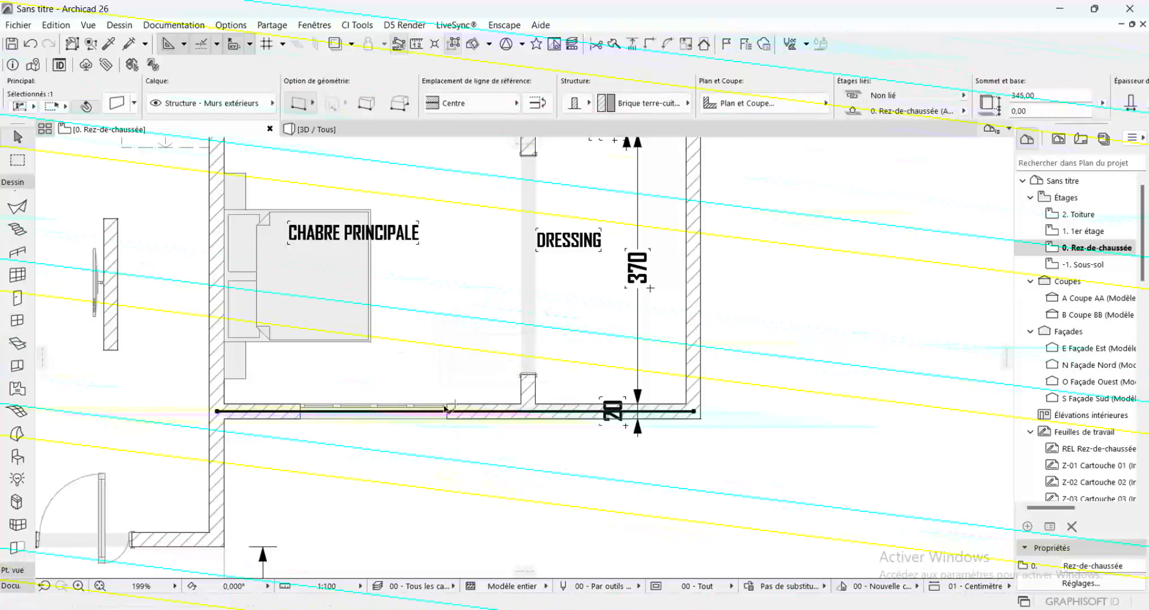
{"action": "left_click", "coordinate": [446, 405]}
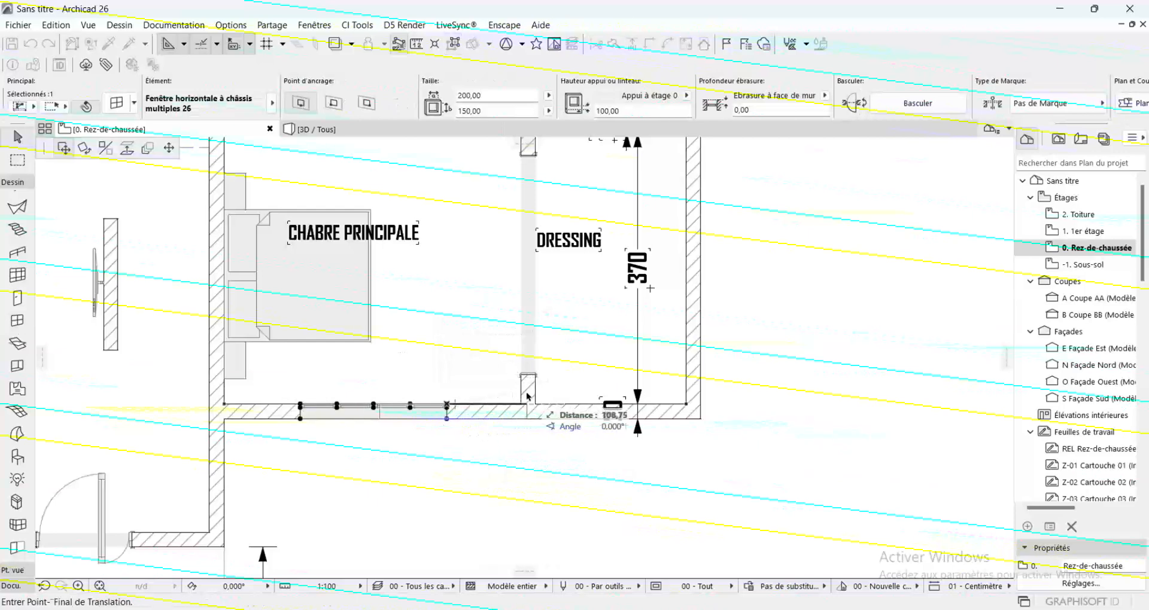
{"action": "left_click", "coordinate": [447, 405]}
{"action": "left_click", "coordinate": [169, 148]}
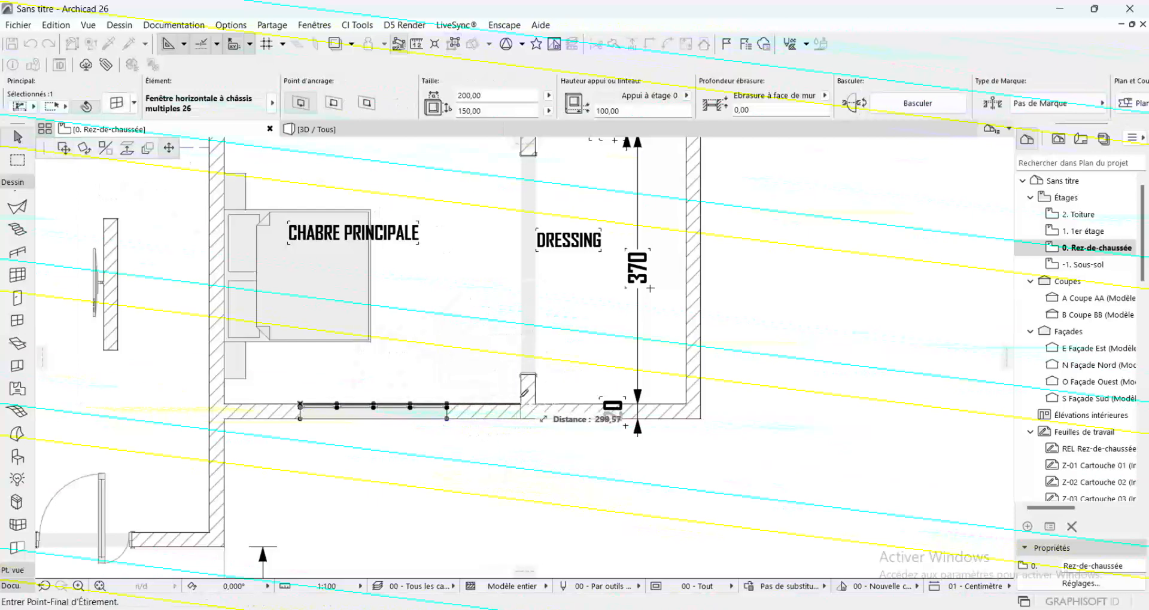
{"action": "left_click", "coordinate": [518, 404]}
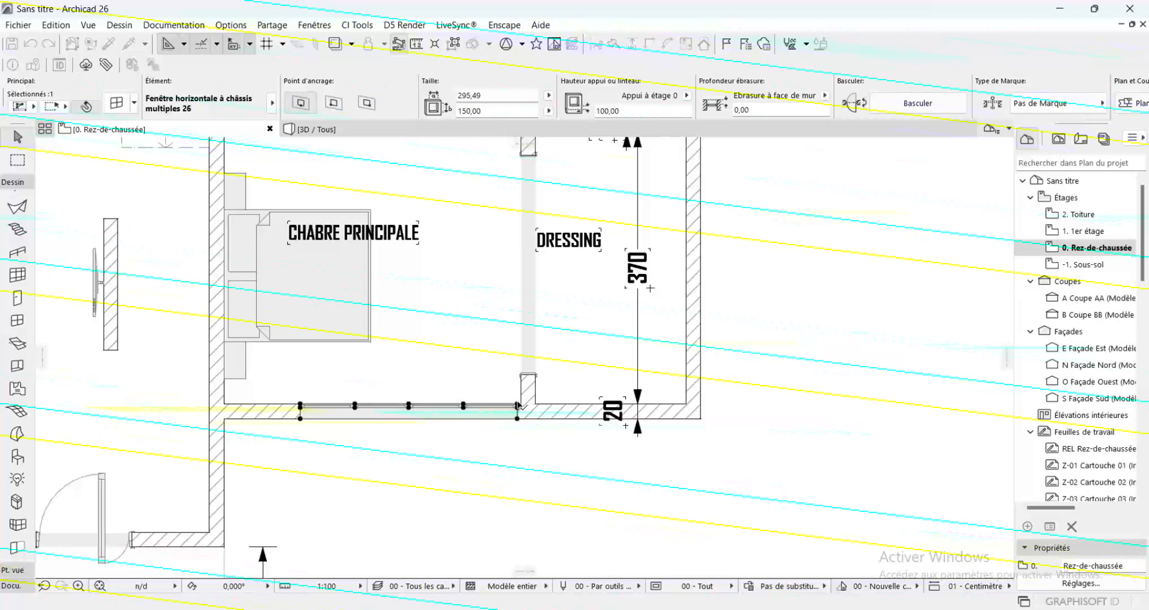
{"action": "left_click", "coordinate": [300, 420]}
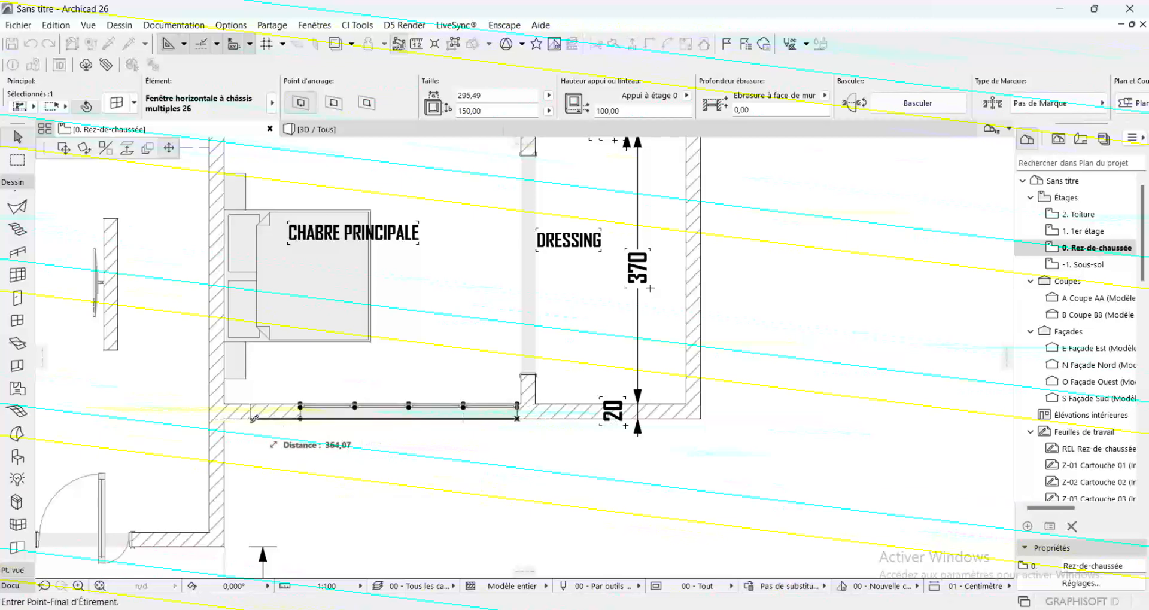
{"action": "left_click", "coordinate": [226, 416]}
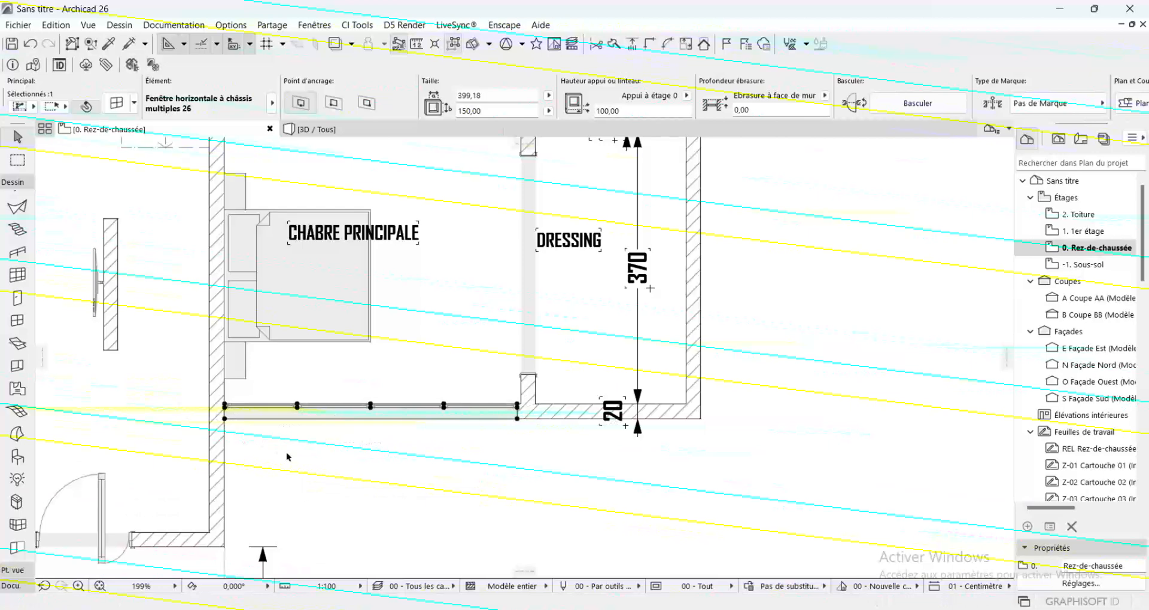
{"action": "left_click", "coordinate": [351, 459]}
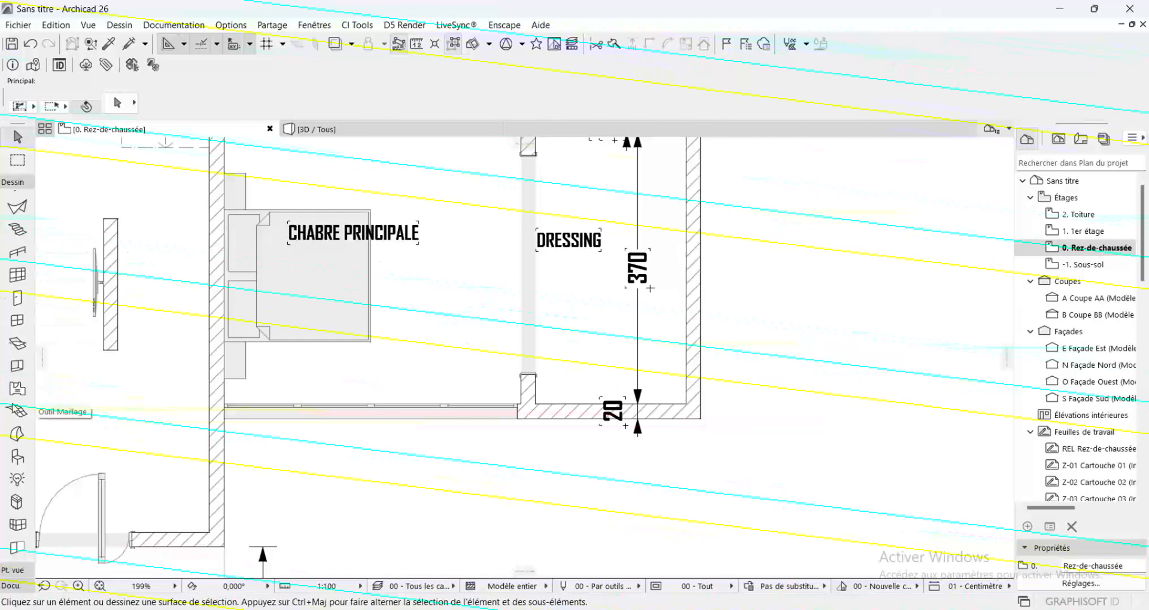
Set the default window to Fenêtre double 26, sized 150 × 150 cm with a 100 cm sill
{"action": "scroll", "coordinate": [570, 416], "scroll_direction": "down", "scroll_amount": 4}
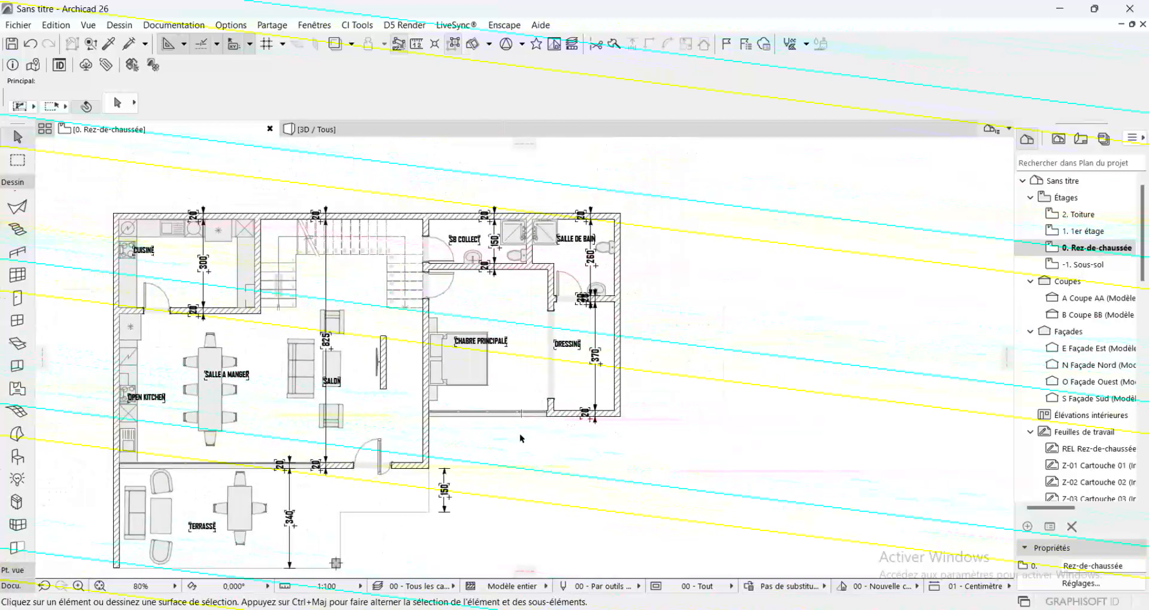
{"action": "scroll", "coordinate": [443, 442], "scroll_direction": "up", "scroll_amount": 1}
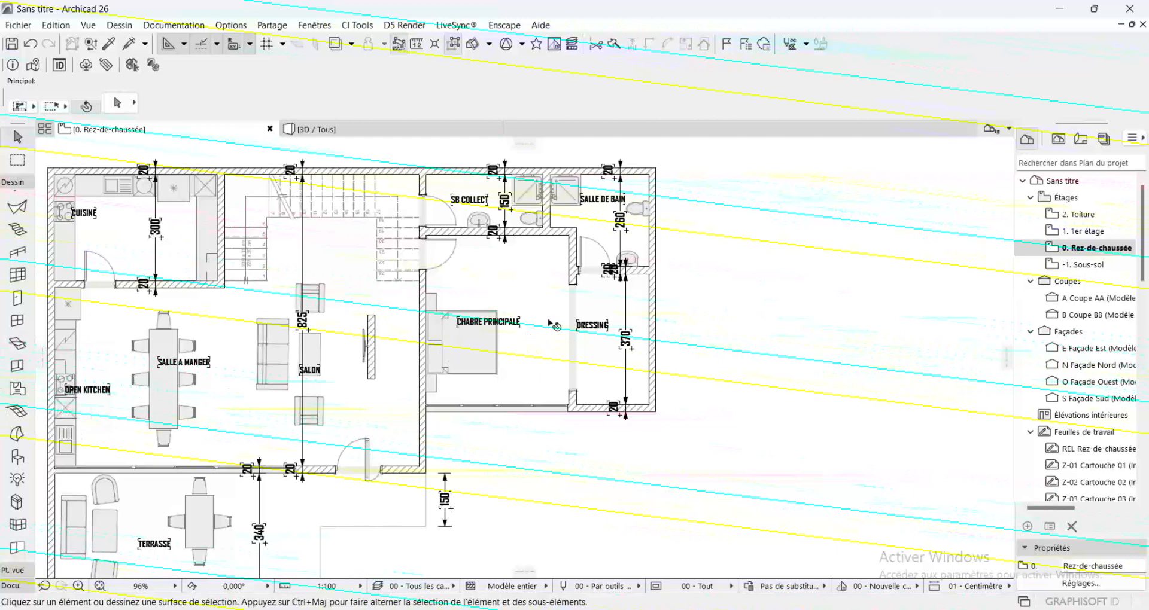
{"action": "scroll", "coordinate": [604, 272], "scroll_direction": "down", "scroll_amount": 1}
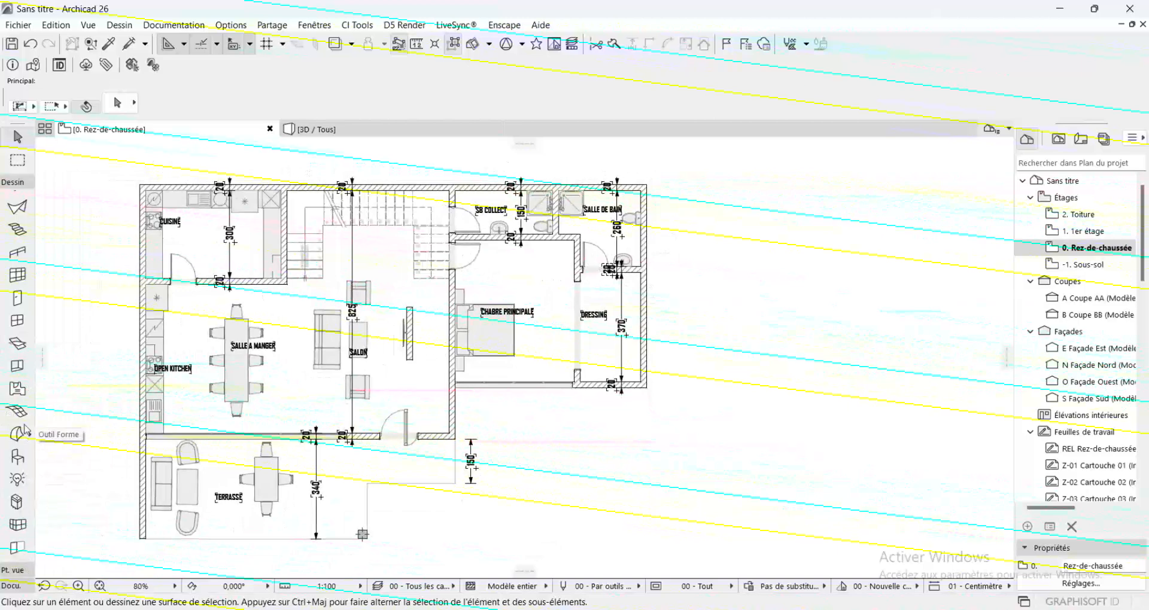
{"action": "left_click", "coordinate": [13, 322]}
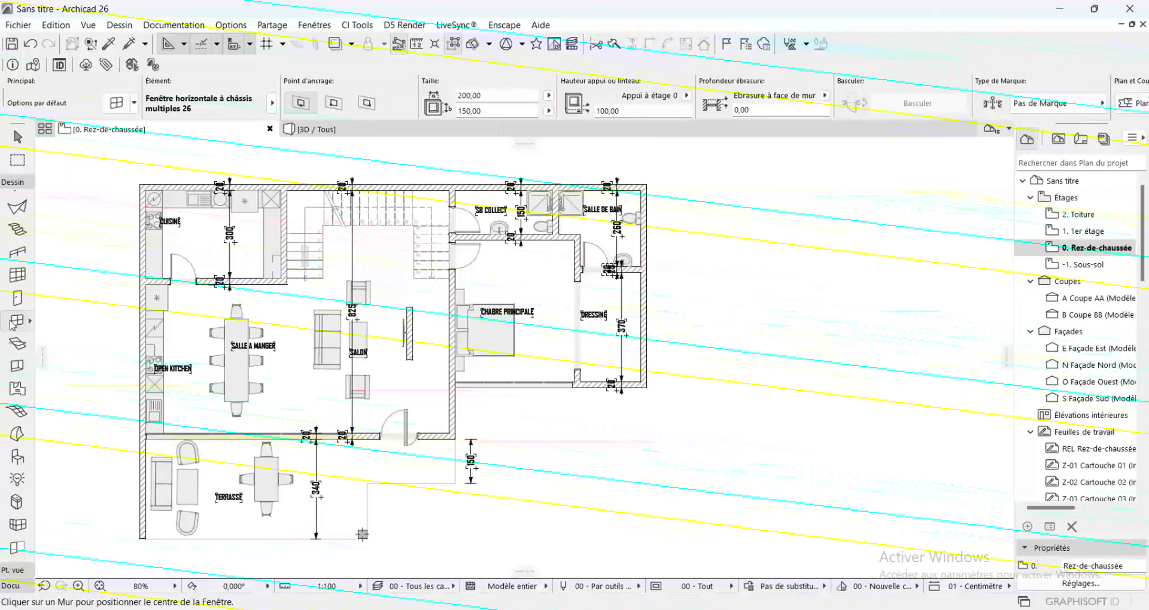
{"action": "double_click", "coordinate": [13, 322]}
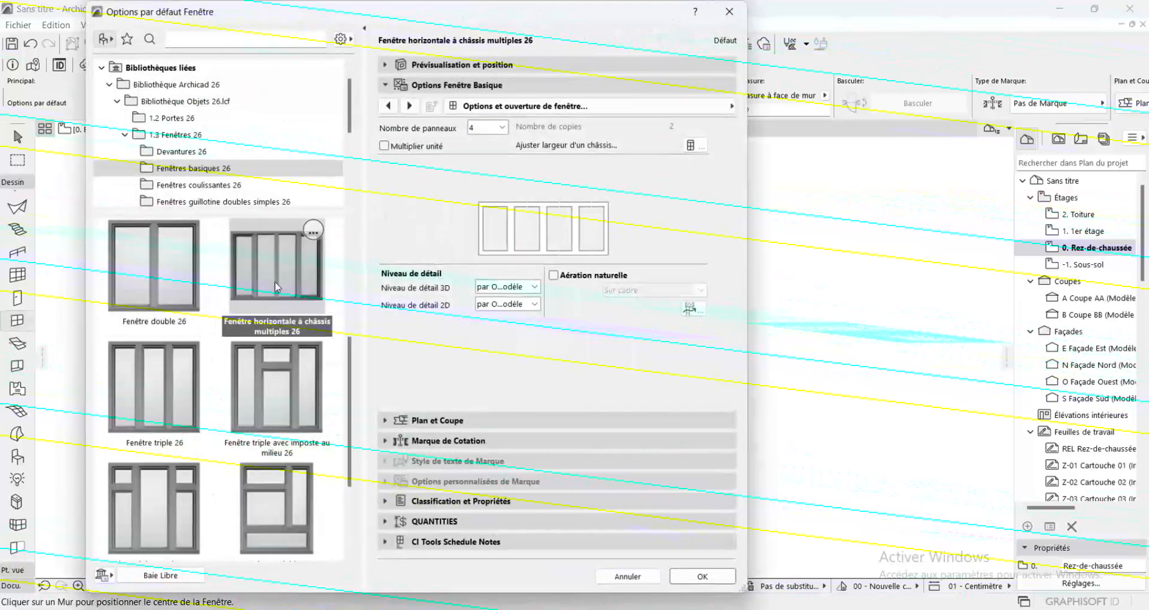
{"action": "left_click", "coordinate": [183, 240]}
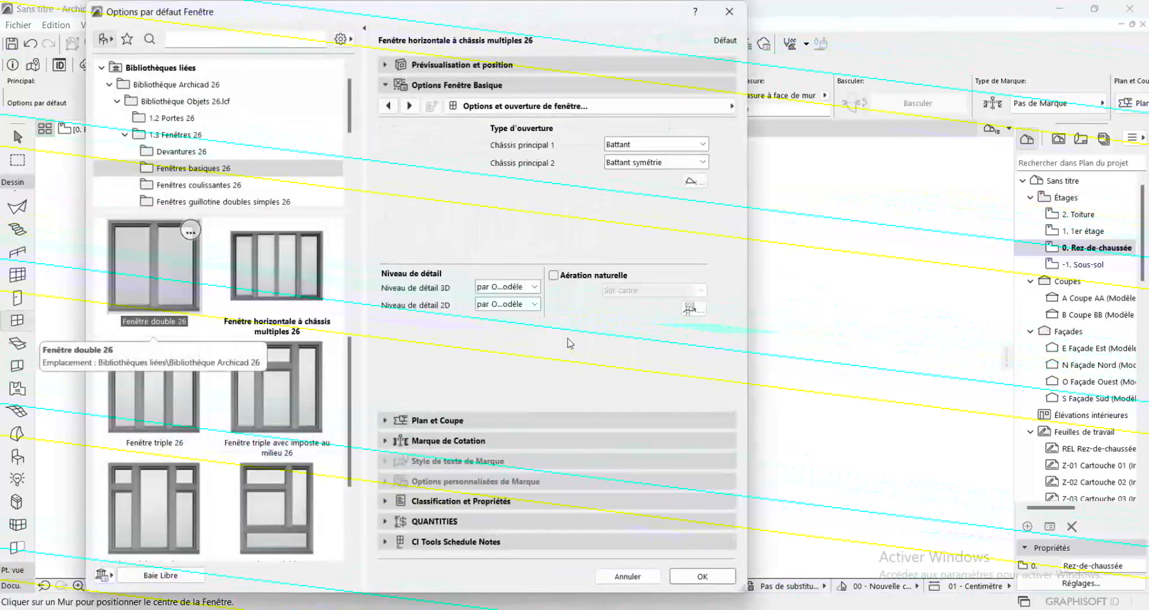
{"action": "left_click", "coordinate": [702, 576]}
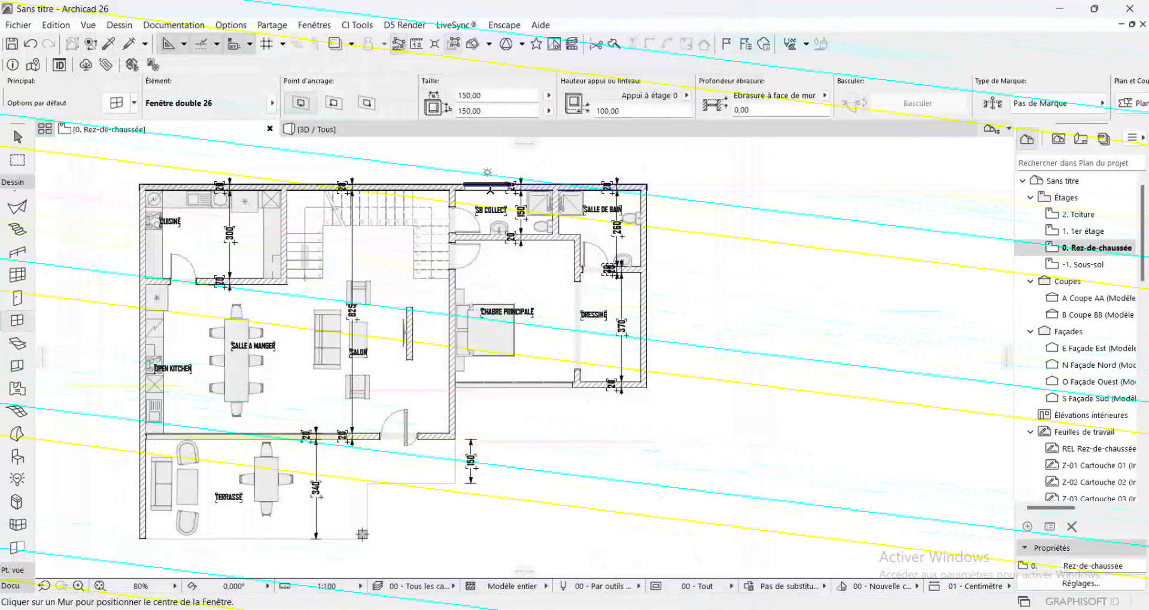
Place a double window in the north wall of both the SB Collect and the Salle de bain
{"action": "left_click", "coordinate": [489, 189]}
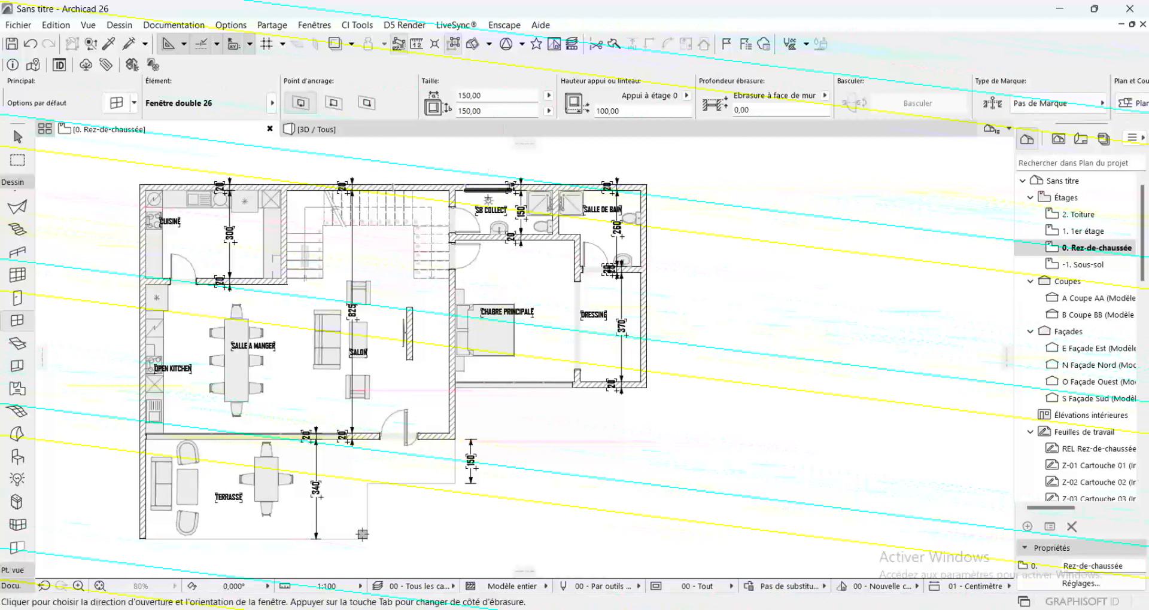
{"action": "left_click", "coordinate": [490, 198]}
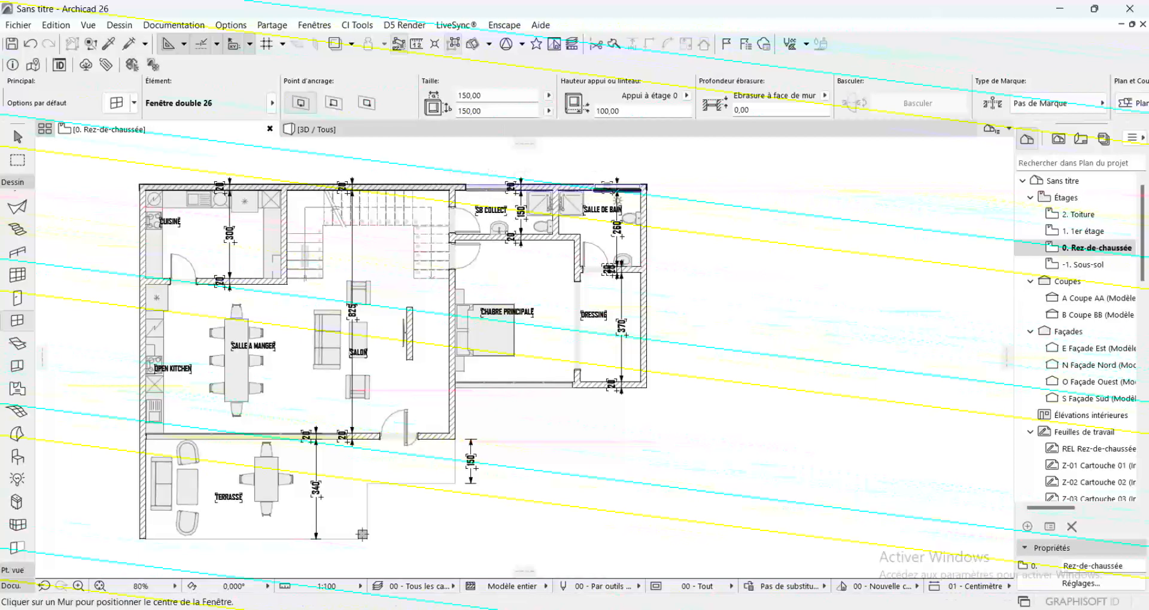
{"action": "left_click", "coordinate": [607, 190]}
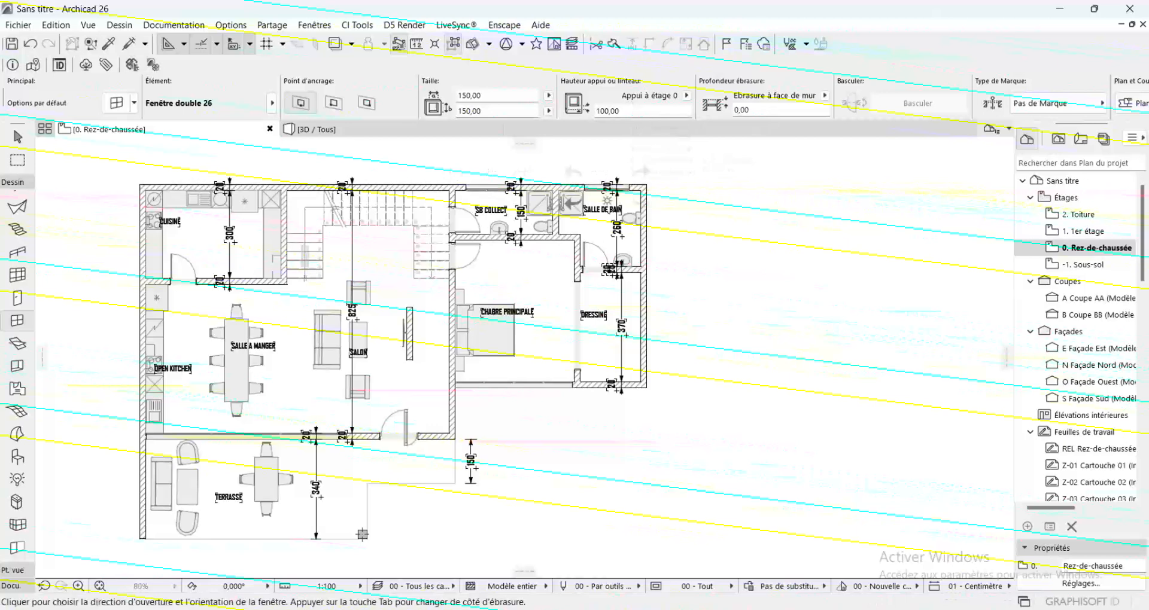
{"action": "left_click", "coordinate": [607, 199]}
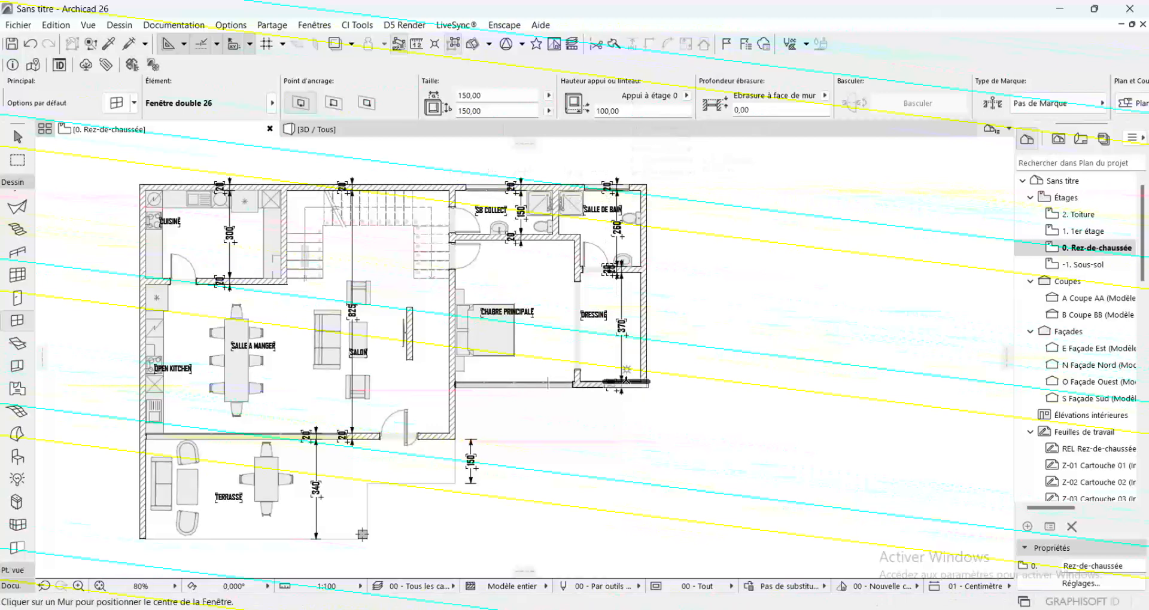
Place a double window in the dressing's south wall and another in the kitchen's west wall
{"action": "left_click", "coordinate": [611, 382]}
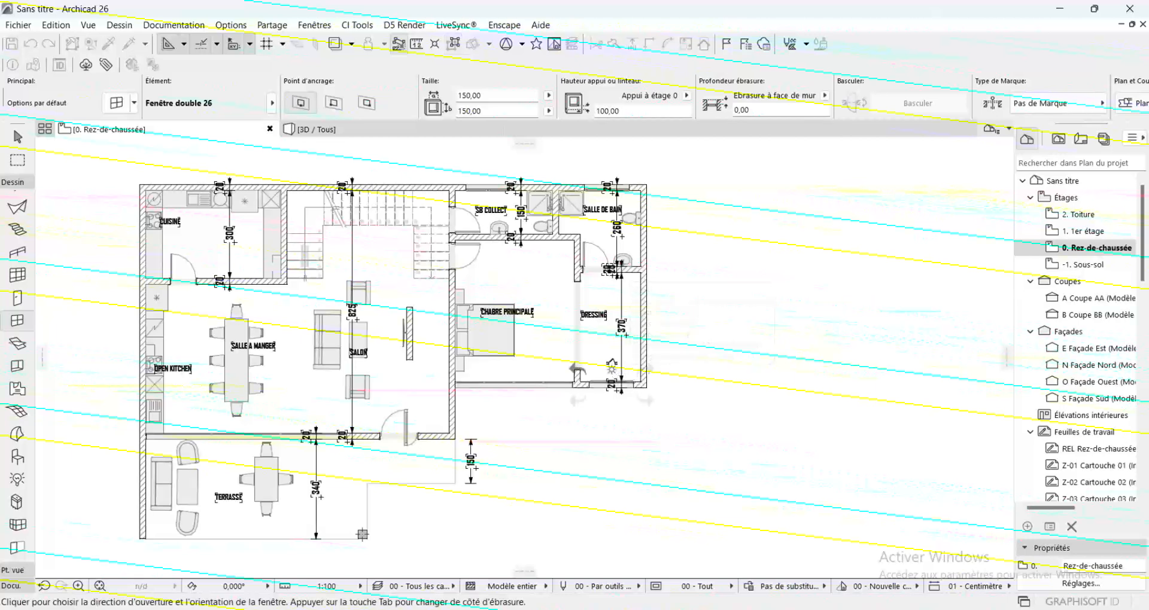
{"action": "left_click", "coordinate": [611, 370]}
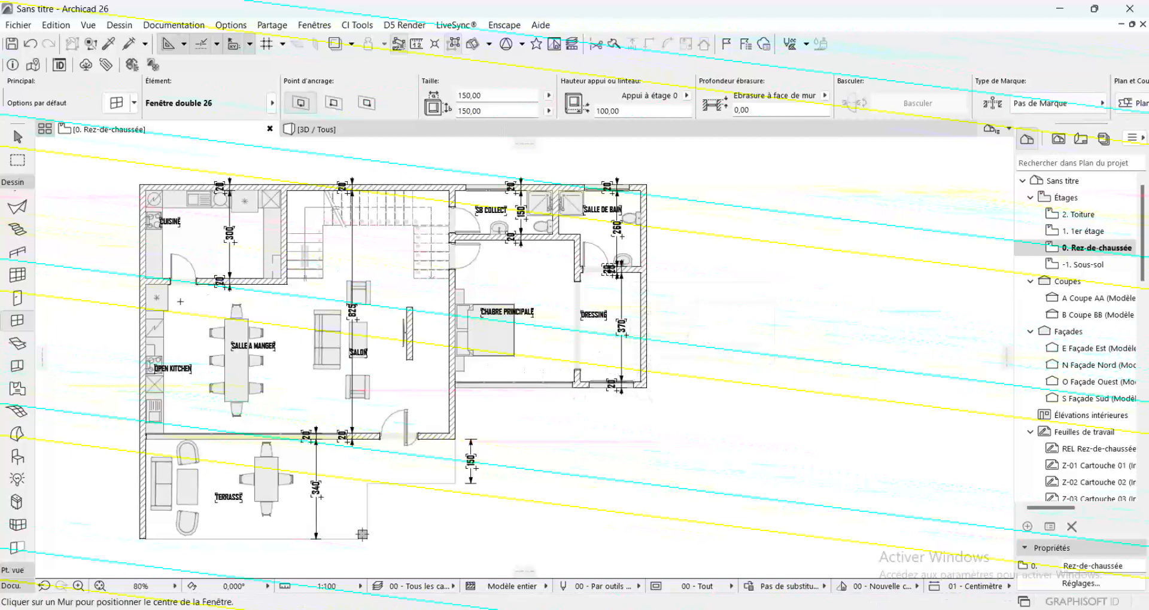
{"action": "left_click", "coordinate": [143, 244]}
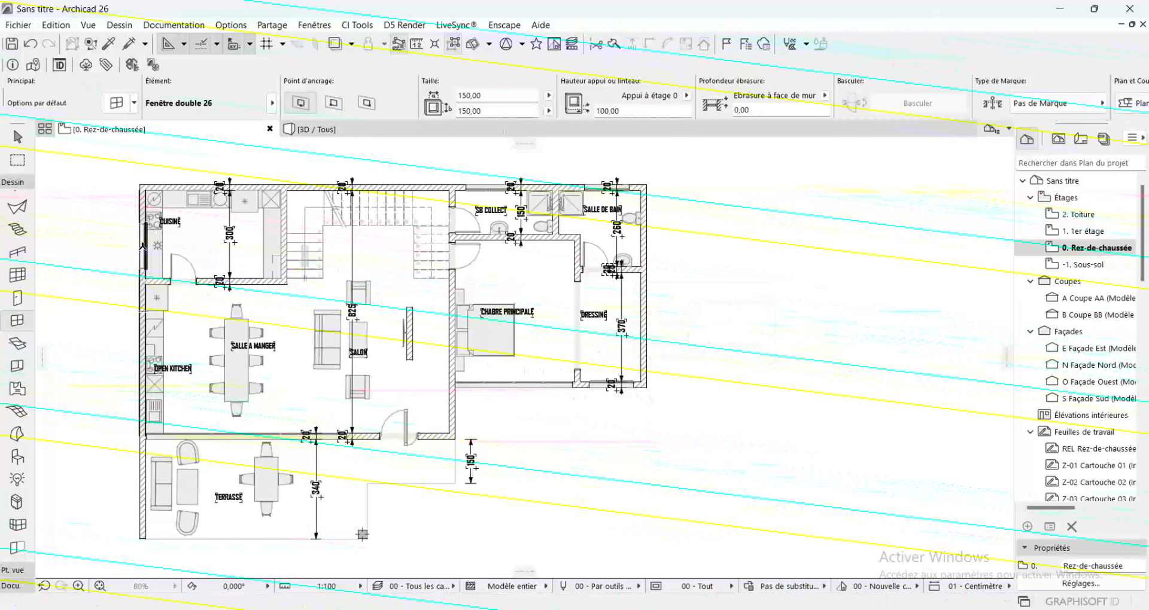
{"action": "left_click", "coordinate": [186, 239]}
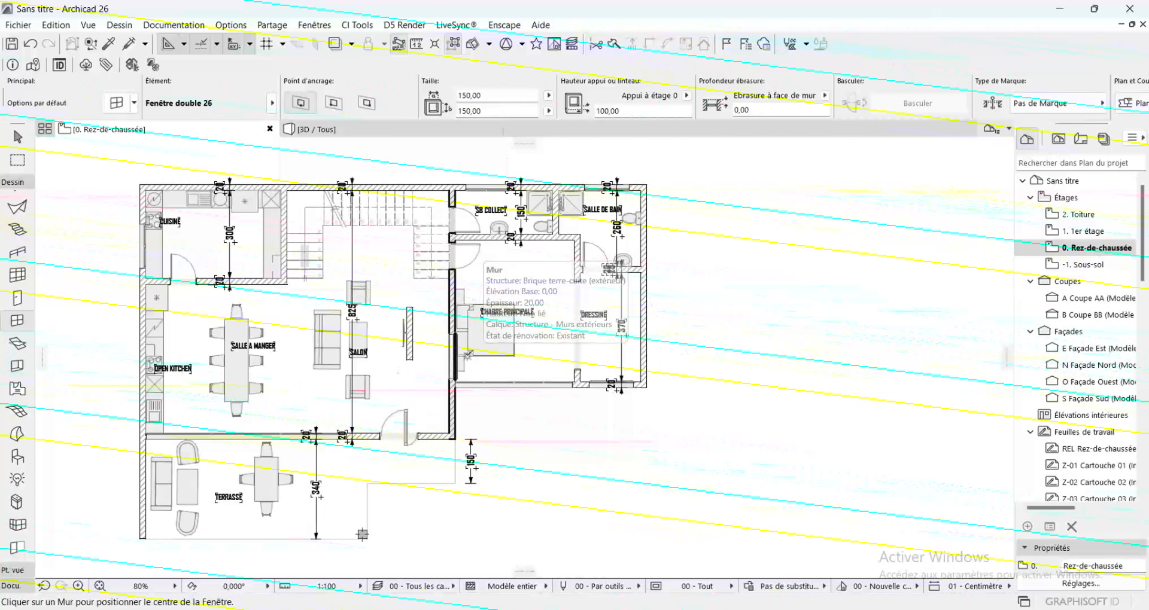
Show the whole model in 3D and examine the windows, terrace and entrance of the house from several angles
{"action": "left_click", "coordinate": [355, 133]}
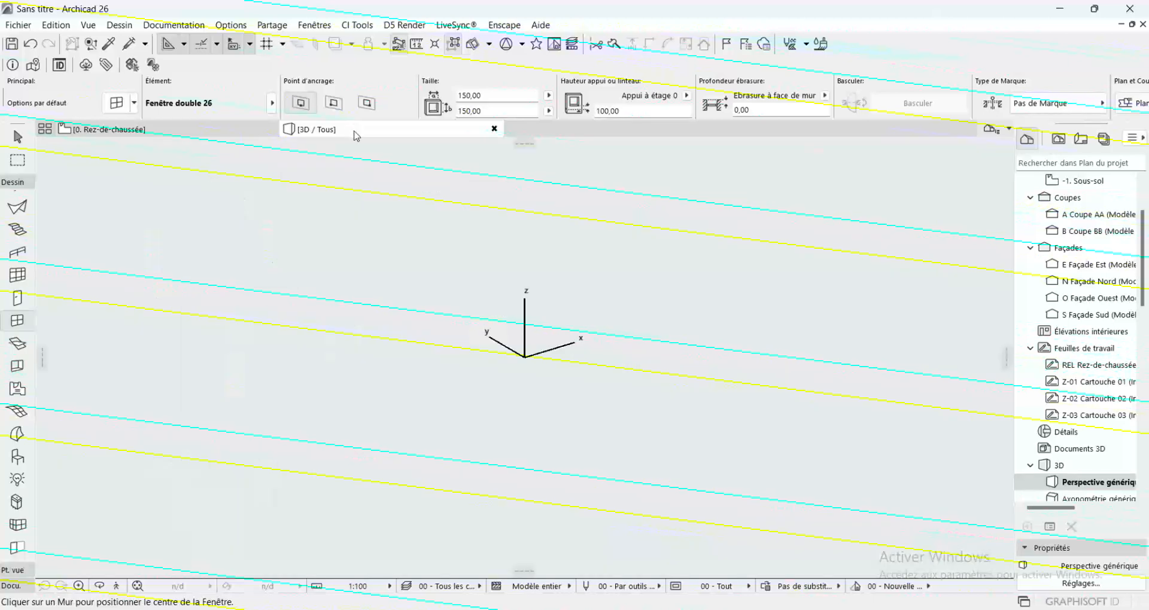
{"action": "left_click", "coordinate": [137, 586]}
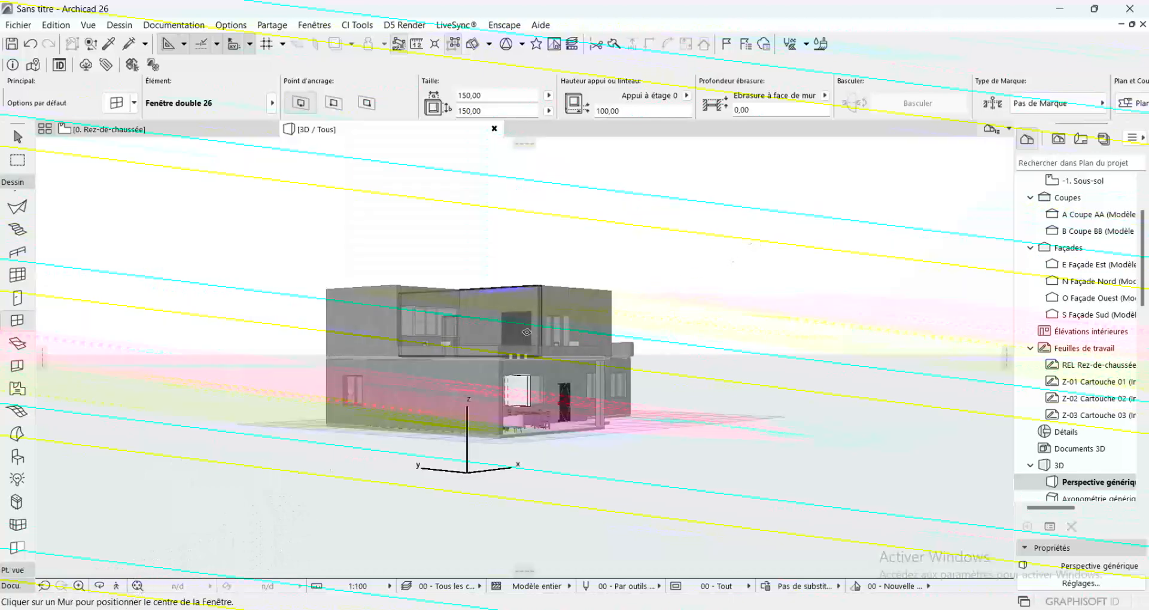
{"action": "left_click", "coordinate": [100, 586]}
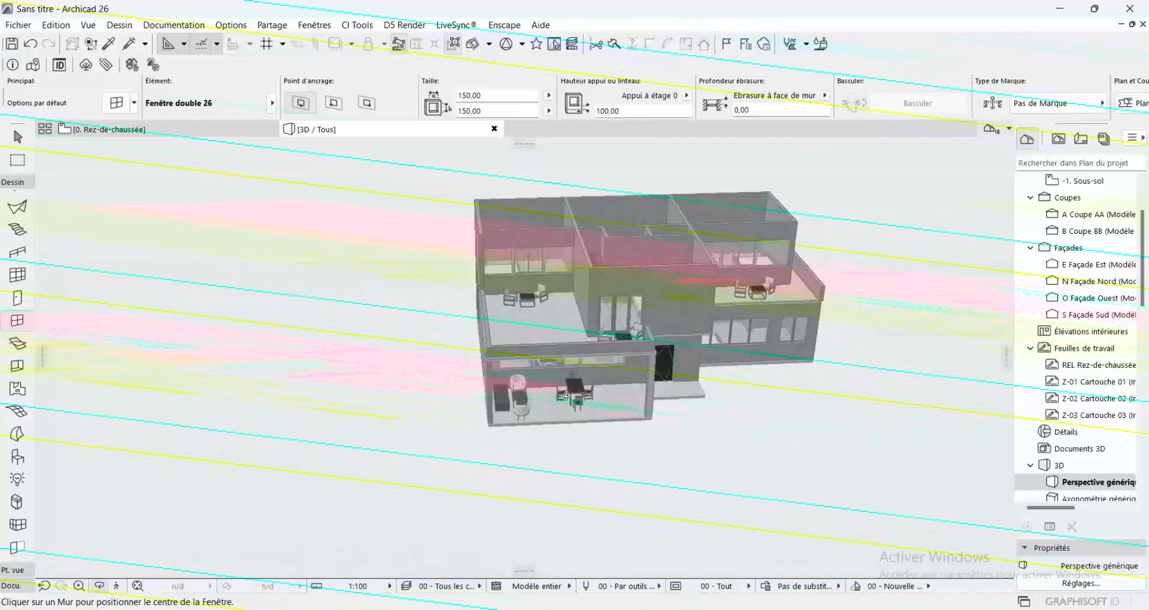
{"action": "scroll", "coordinate": [803, 354], "scroll_direction": "up", "scroll_amount": 6}
{"action": "left_click_drag", "start_coordinate": [803, 354], "coordinate": [597, 370]}
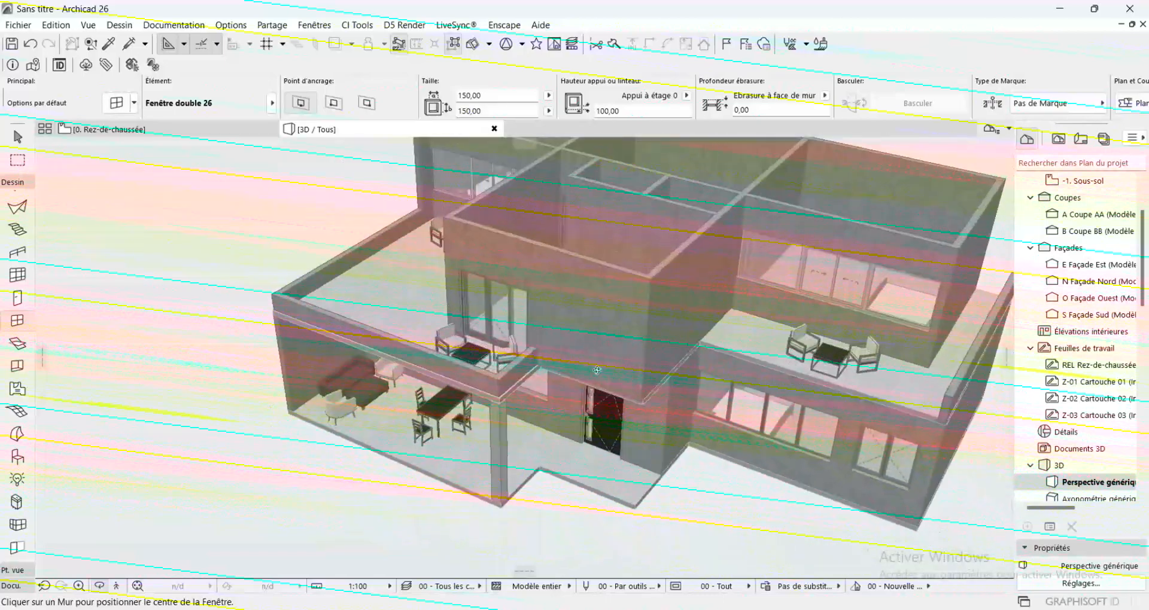
{"action": "scroll", "coordinate": [585, 502], "scroll_direction": "up", "scroll_amount": 5}
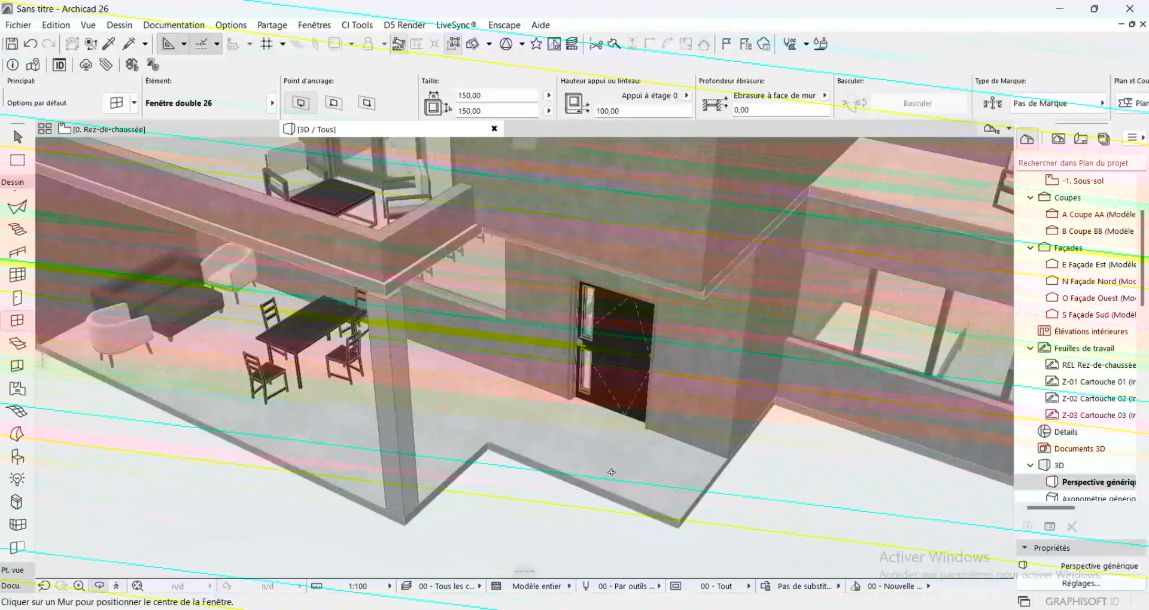
{"action": "left_click_drag", "start_coordinate": [610, 469], "coordinate": [710, 442]}
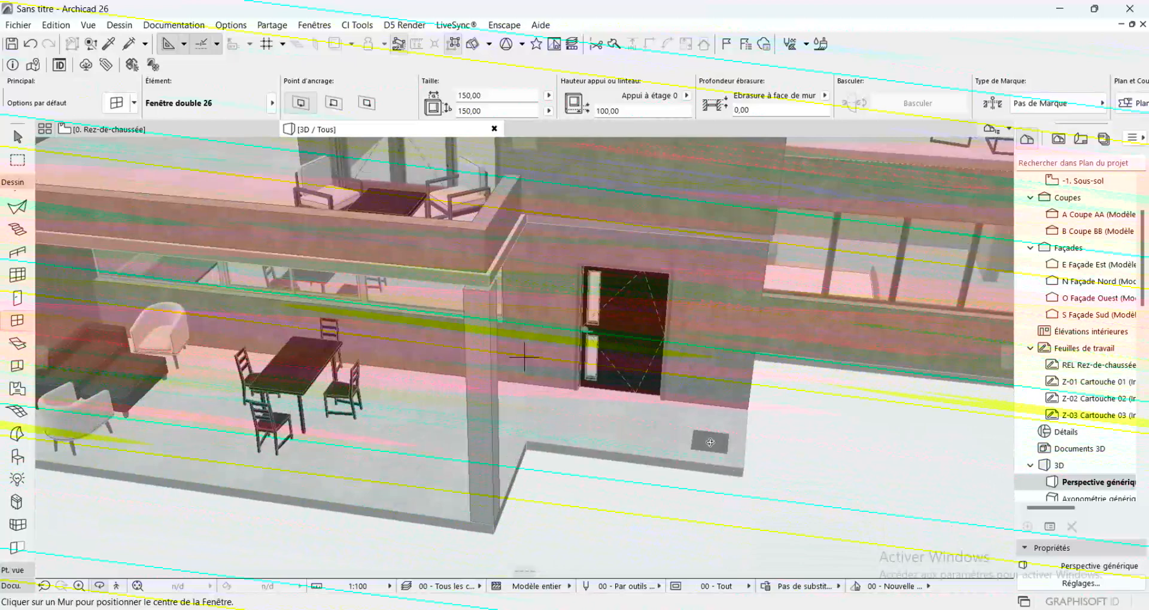
{"action": "scroll", "coordinate": [697, 342], "scroll_direction": "down", "scroll_amount": 3}
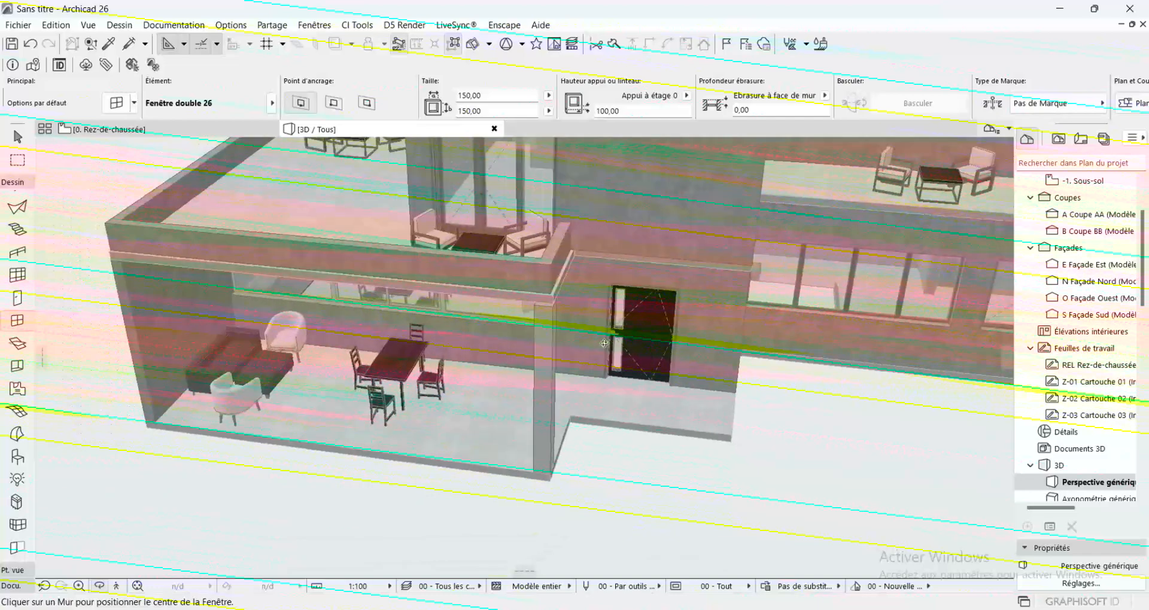
{"action": "middle_click_drag", "start_coordinate": [483, 299], "coordinate": [422, 257], "text": "shift"}
{"action": "scroll", "coordinate": [618, 251], "scroll_direction": "down", "scroll_amount": 2}
{"action": "middle_click_drag", "start_coordinate": [619, 252], "coordinate": [561, 325], "text": "shift"}
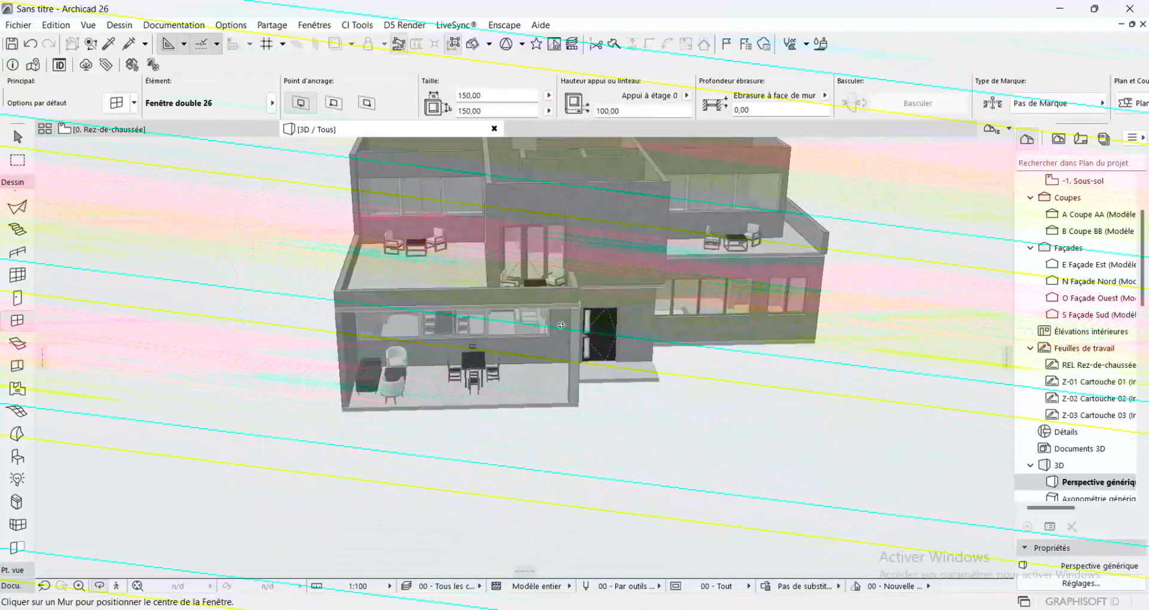
{"action": "middle_click_drag", "start_coordinate": [617, 362], "coordinate": [561, 383], "text": "shift"}
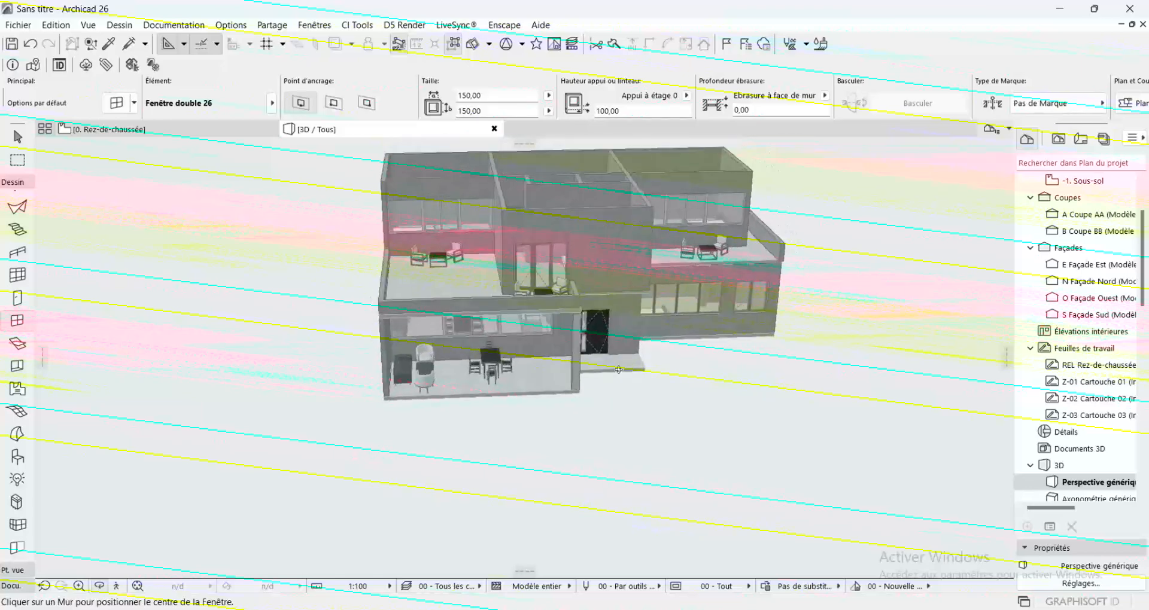
{"action": "middle_click_drag", "start_coordinate": [743, 304], "coordinate": [648, 376], "text": "shift"}
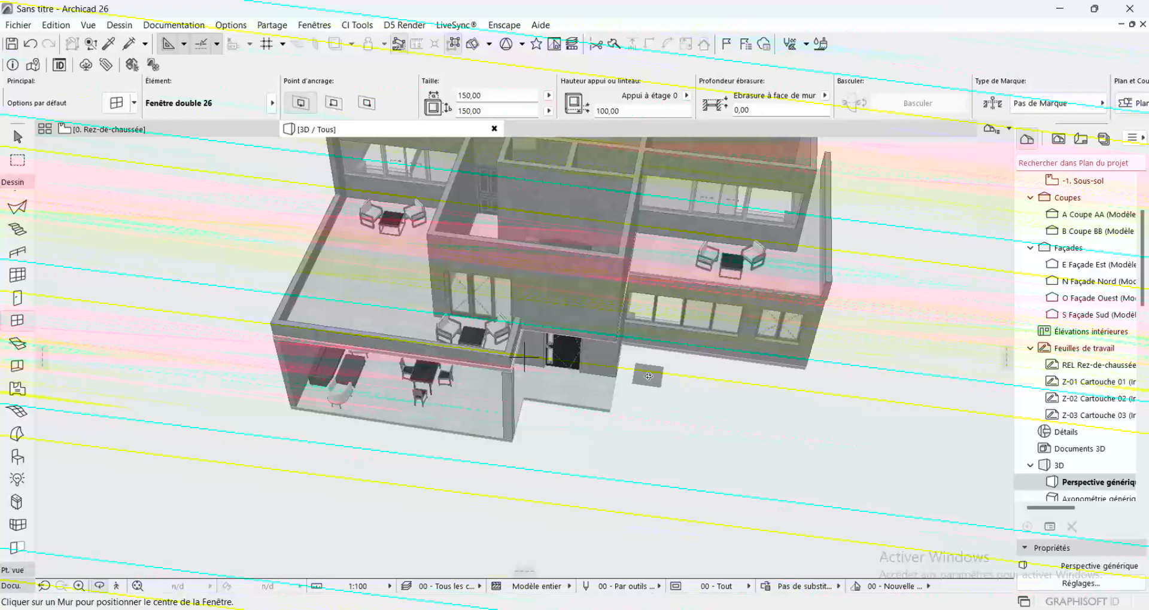